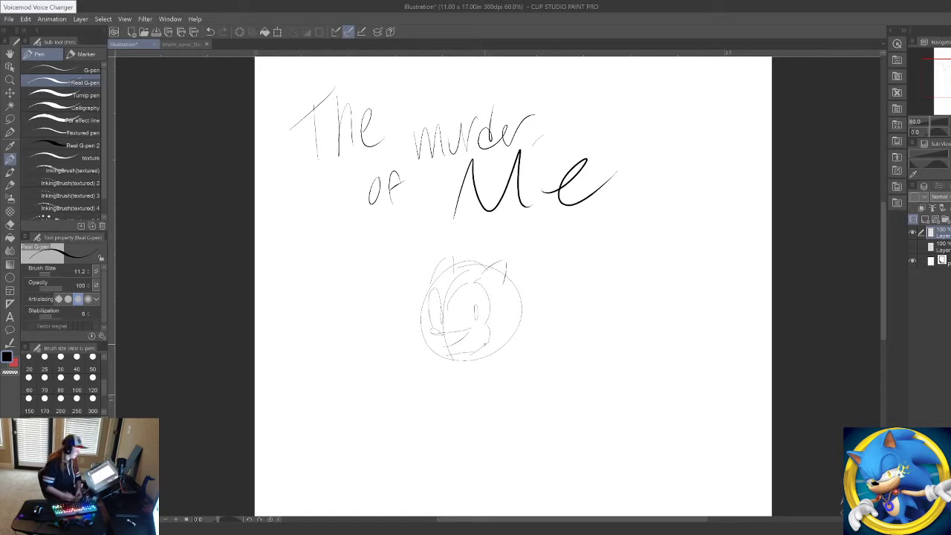
# Step: Sketch three pointed quills behind Sonic's head and fill in both pupils in solid black
pyautogui.moveTo(528, 323)
pyautogui.mouseDown()
pyautogui.moveTo(548, 336)
pyautogui.moveTo(498, 361)
pyautogui.mouseUp()
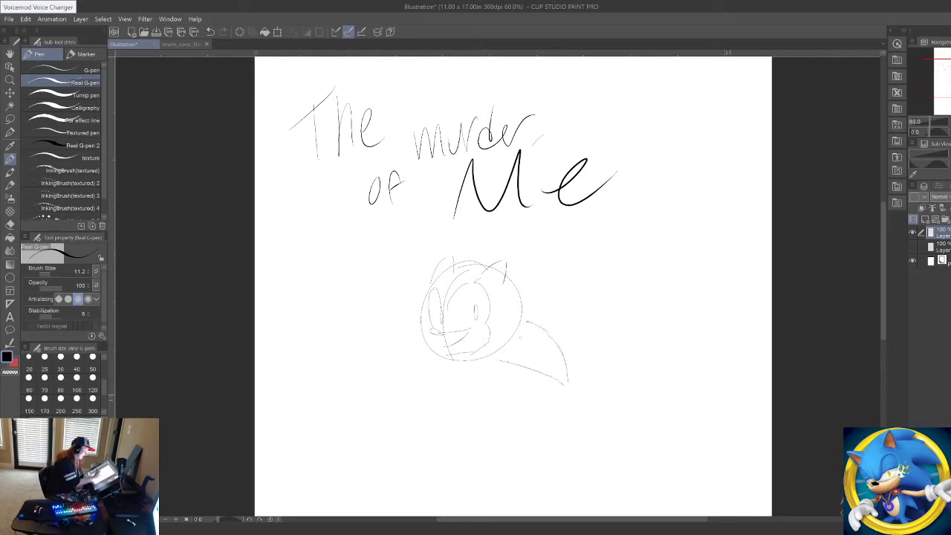
pyautogui.moveTo(521, 269)
pyautogui.mouseDown()
pyautogui.moveTo(545, 267)
pyautogui.moveTo(595, 311)
pyautogui.moveTo(541, 319)
pyautogui.mouseUp()
pyautogui.moveTo(469, 256)
pyautogui.mouseDown()
pyautogui.moveTo(538, 245)
pyautogui.moveTo(553, 260)
pyautogui.mouseUp()
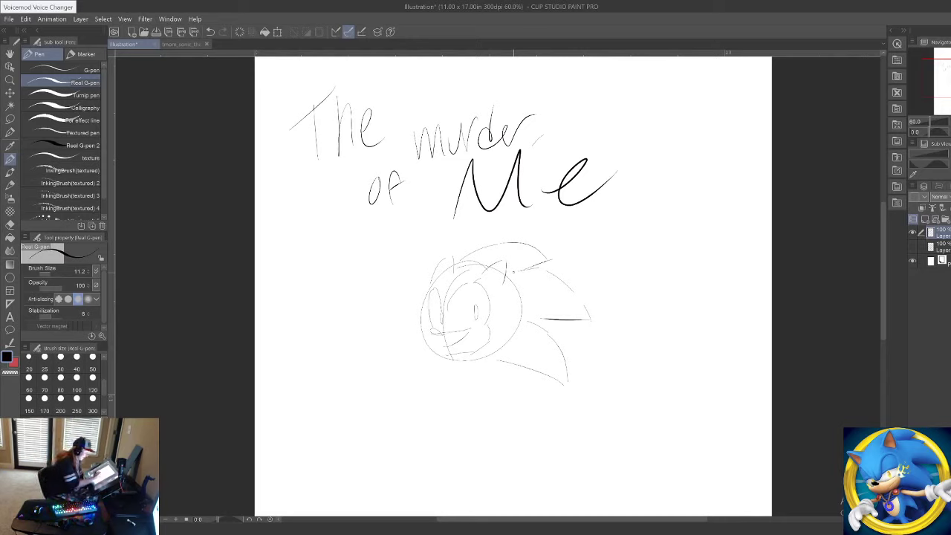
pyautogui.moveTo(476, 310)
pyautogui.mouseDown()
pyautogui.moveTo(476, 320)
pyautogui.moveTo(442, 325)
pyautogui.mouseUp()
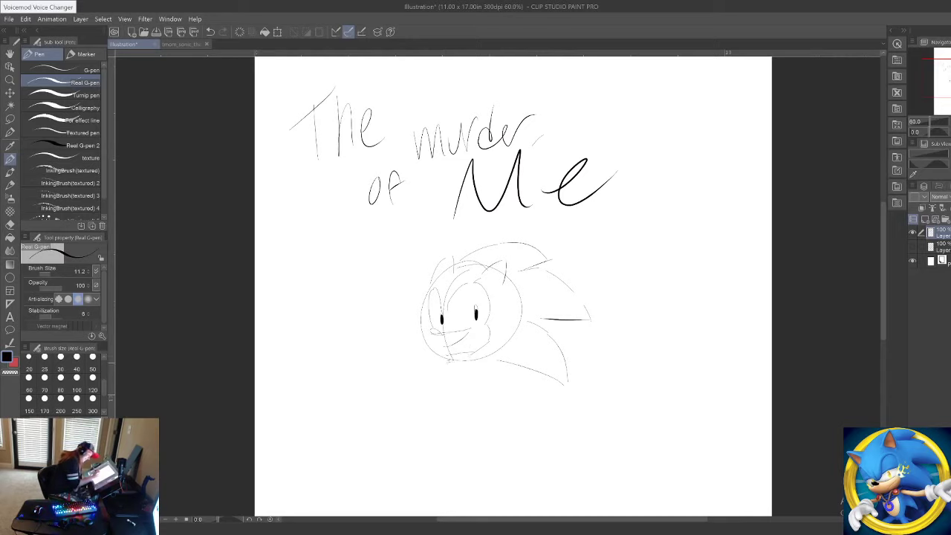
# Step: Sketch the cape collar with two round brooches, the torso, and both arms ending in large gloved fists
pyautogui.moveTo(450, 356)
pyautogui.mouseDown()
pyautogui.moveTo(475, 360)
pyautogui.moveTo(455, 392)
pyautogui.moveTo(467, 385)
pyautogui.moveTo(464, 363)
pyautogui.moveTo(463, 385)
pyautogui.moveTo(478, 353)
pyautogui.moveTo(434, 361)
pyautogui.moveTo(449, 359)
pyautogui.moveTo(436, 361)
pyautogui.moveTo(449, 359)
pyautogui.moveTo(522, 408)
pyautogui.mouseUp()
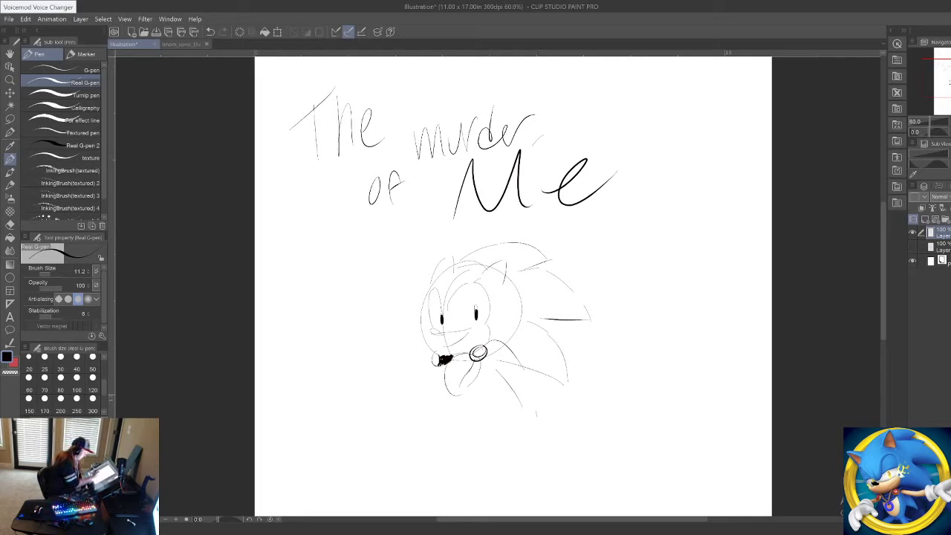
pyautogui.moveTo(440, 369)
pyautogui.mouseDown()
pyautogui.moveTo(382, 353)
pyautogui.moveTo(399, 338)
pyautogui.moveTo(418, 360)
pyautogui.moveTo(406, 385)
pyautogui.mouseUp()
pyautogui.moveTo(416, 336)
pyautogui.mouseDown()
pyautogui.moveTo(385, 339)
pyautogui.moveTo(406, 331)
pyautogui.mouseUp()
pyautogui.moveTo(382, 372); pyautogui.dragTo(412, 382)
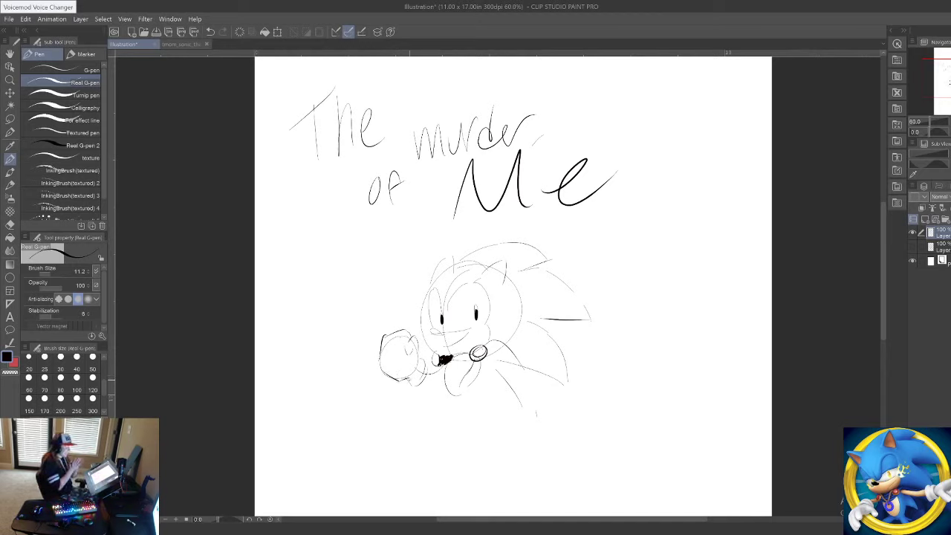
pyautogui.moveTo(481, 363); pyautogui.dragTo(498, 388)
pyautogui.moveTo(486, 358)
pyautogui.mouseDown()
pyautogui.moveTo(510, 404)
pyautogui.moveTo(502, 399)
pyautogui.moveTo(485, 411)
pyautogui.moveTo(492, 431)
pyautogui.moveTo(451, 465)
pyautogui.mouseUp()
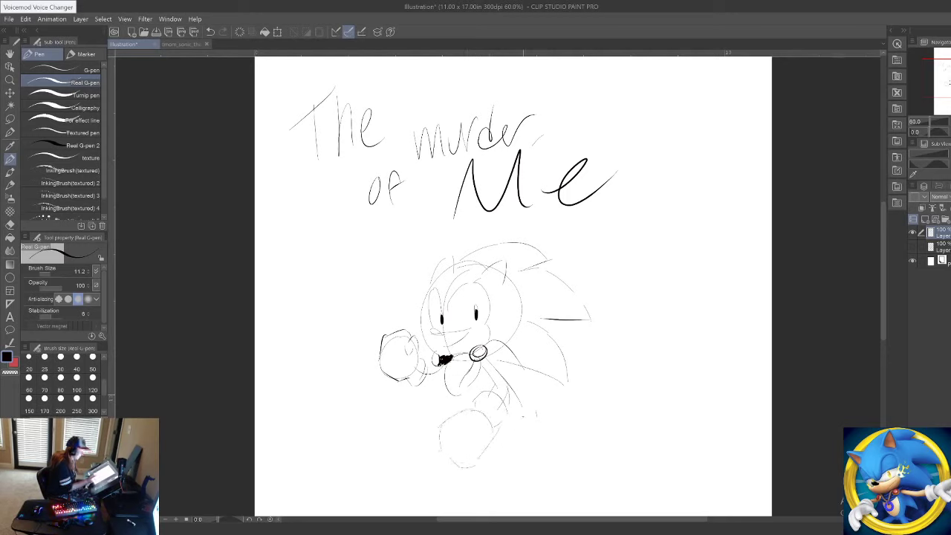
# Step: Sketch the wide flowing cape spreading out on both sides below the arms, with inner lines beneath the lower fist
pyautogui.moveTo(429, 388)
pyautogui.mouseDown()
pyautogui.moveTo(310, 470)
pyautogui.moveTo(363, 459)
pyautogui.mouseUp()
pyautogui.moveTo(366, 470); pyautogui.dragTo(407, 505)
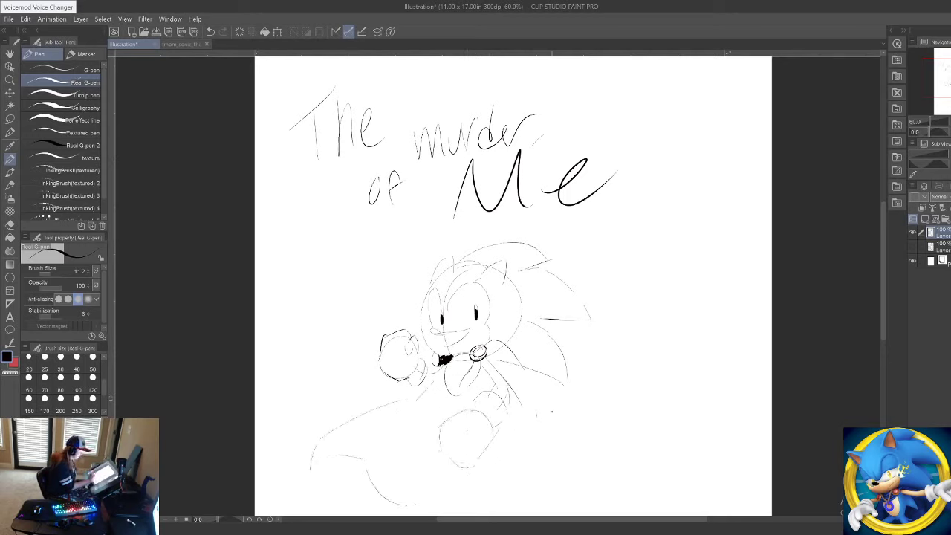
pyautogui.moveTo(551, 434); pyautogui.dragTo(558, 512)
pyautogui.moveTo(480, 368); pyautogui.dragTo(471, 409)
pyautogui.moveTo(463, 478)
pyautogui.mouseDown()
pyautogui.moveTo(459, 506)
pyautogui.moveTo(530, 510)
pyautogui.mouseUp()
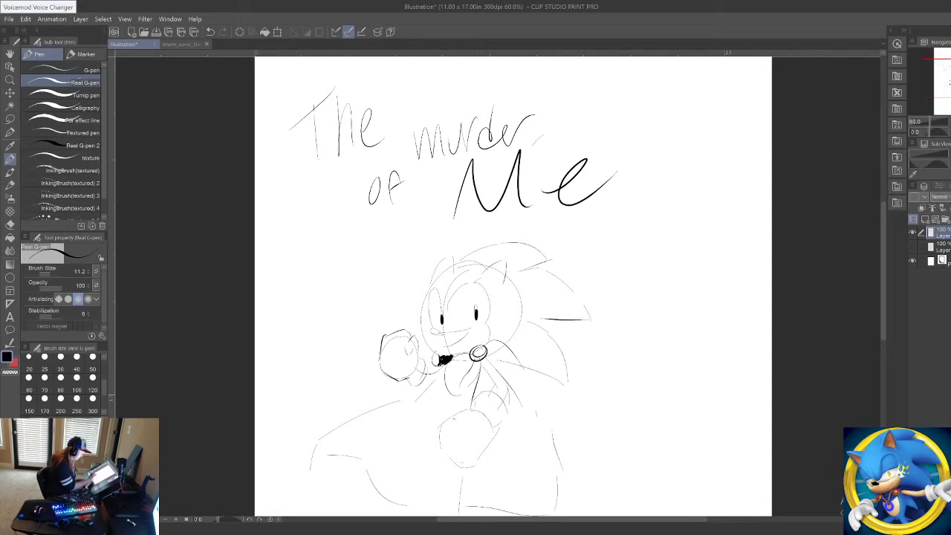
pyautogui.moveTo(442, 458)
pyautogui.mouseDown()
pyautogui.moveTo(427, 479)
pyautogui.moveTo(450, 505)
pyautogui.moveTo(458, 475)
pyautogui.mouseUp()
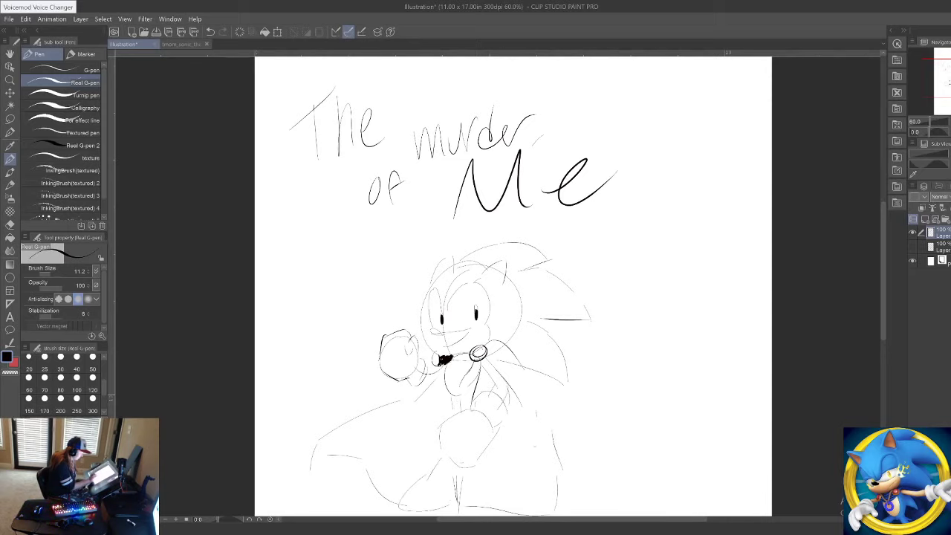
# Step: Hide the layer with the rough Sonic sketch and add a new empty layer above it
pyautogui.moveTo(883, 289); pyautogui.dragTo(881, 305)
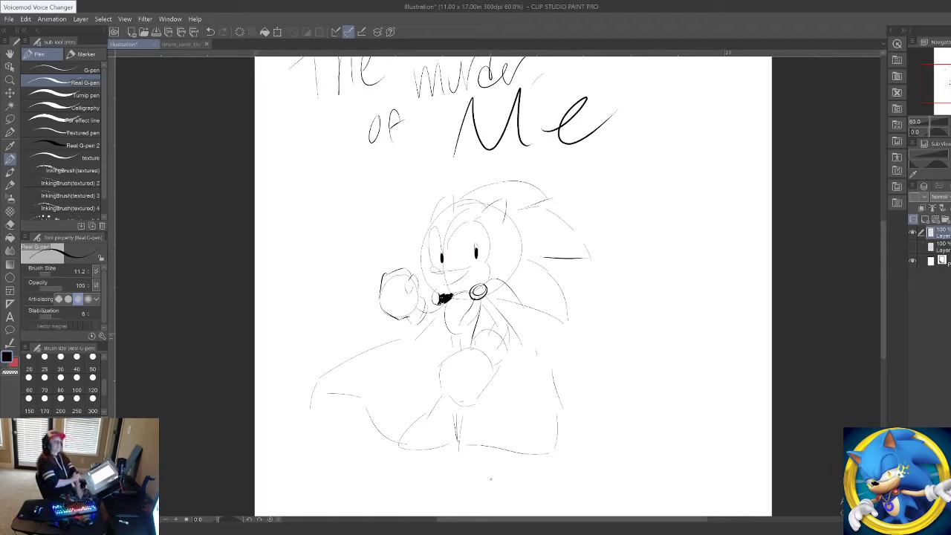
pyautogui.click(912, 233)
pyautogui.click(924, 221)
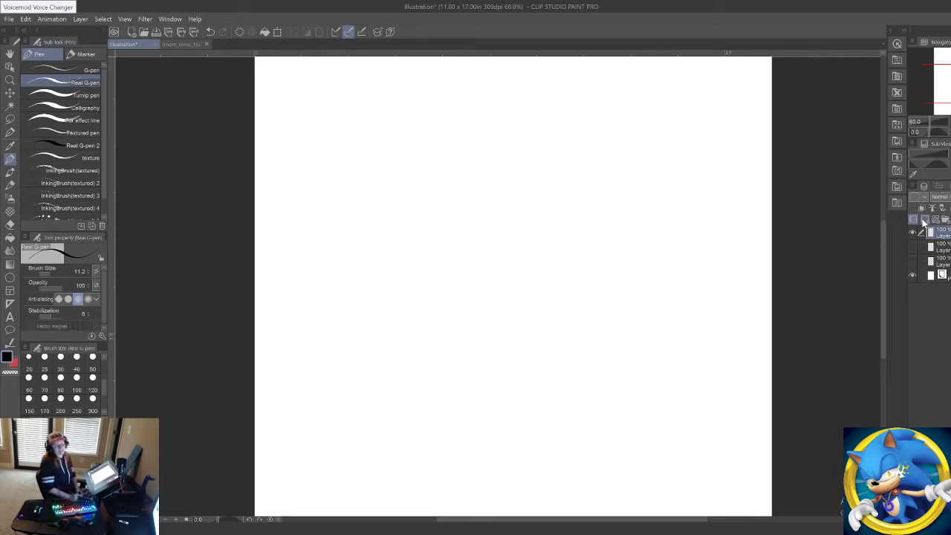
pyautogui.moveTo(656, 299); pyautogui.dragTo(676, 356)
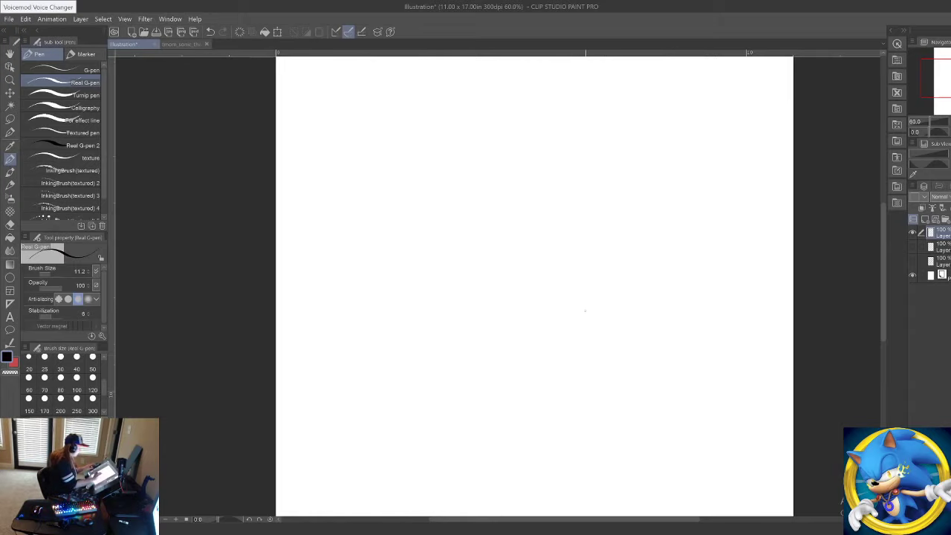
pyautogui.moveTo(586, 311); pyautogui.dragTo(579, 327)
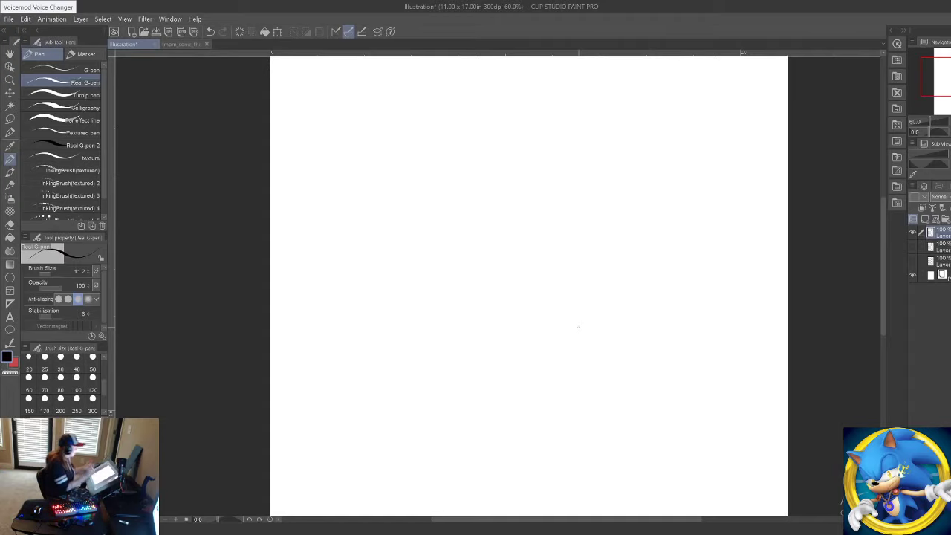
pyautogui.moveTo(538, 233); pyautogui.dragTo(531, 285)
pyautogui.moveTo(600, 292); pyautogui.dragTo(590, 330)
pyautogui.moveTo(597, 264); pyautogui.dragTo(593, 303)
pyautogui.moveTo(628, 416); pyautogui.dragTo(617, 405)
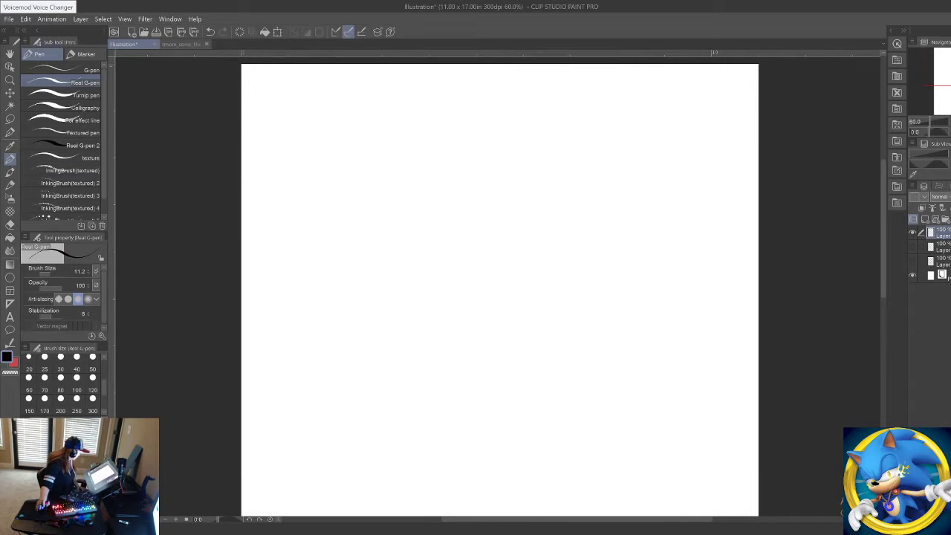
# Step: Switch to the Sonic reference image and examine the front-view figure's face, collar and pendant up close
pyautogui.click(186, 46)
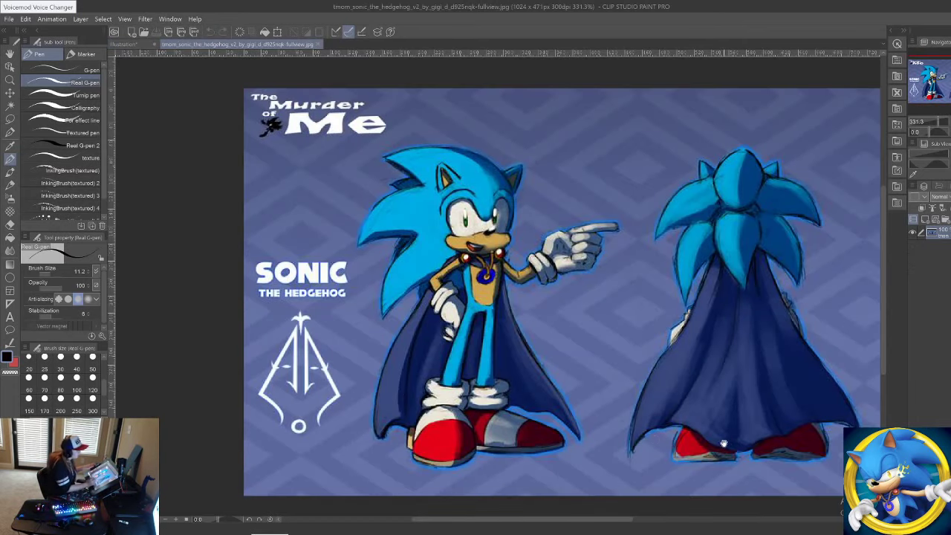
pyautogui.moveTo(724, 444); pyautogui.dragTo(570, 453)
pyautogui.moveTo(722, 458); pyautogui.dragTo(822, 449)
pyautogui.moveTo(671, 459); pyautogui.dragTo(748, 442)
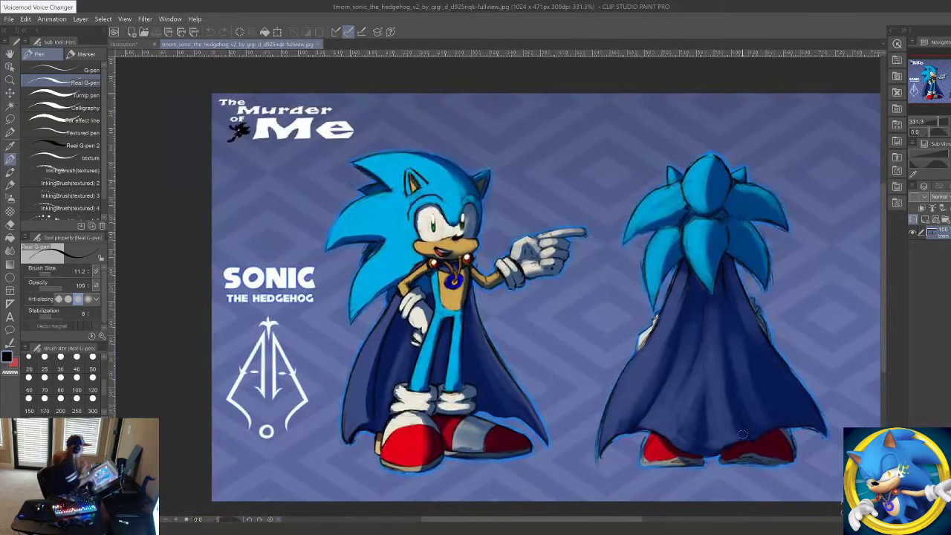
pyautogui.click(10, 80)
pyautogui.moveTo(417, 252); pyautogui.dragTo(506, 256)
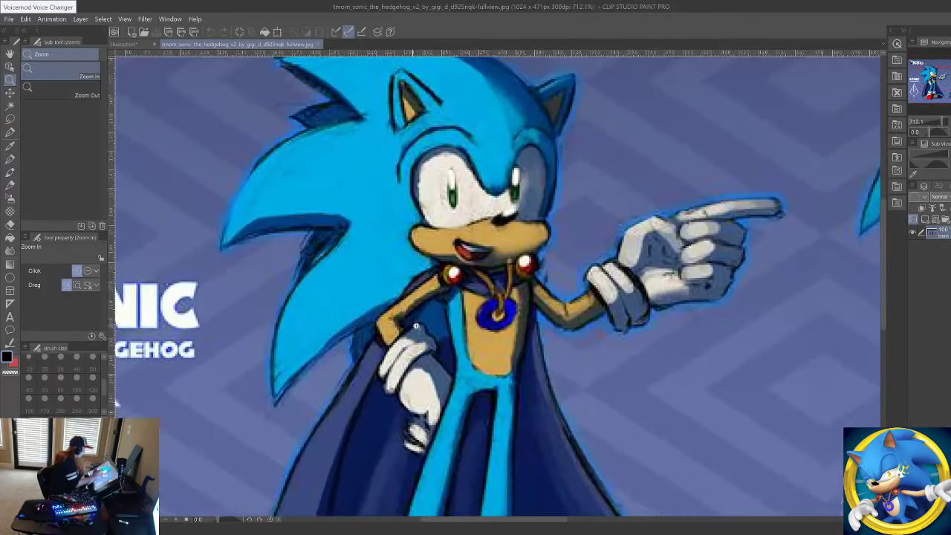
pyautogui.moveTo(416, 325); pyautogui.dragTo(369, 335)
pyautogui.moveTo(396, 387); pyautogui.dragTo(472, 330)
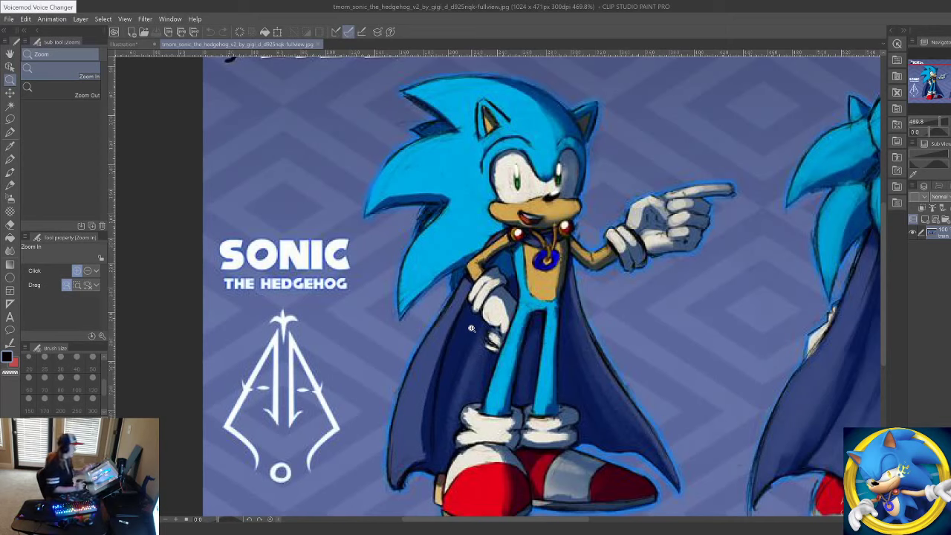
# Step: On a new layer over the reference, circle the collar brooches and pendant with a red Real G-pen, brush size 2.2
pyautogui.press('p')
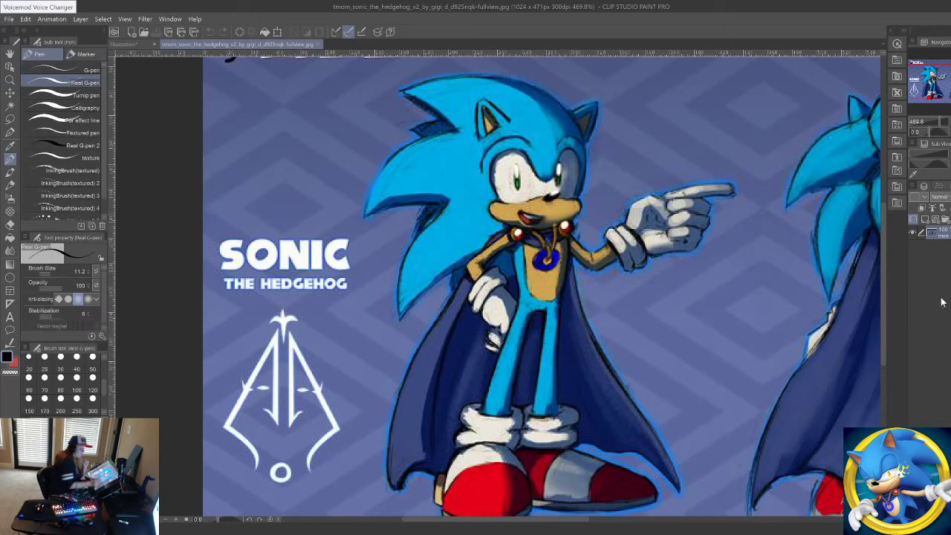
pyautogui.click(924, 221)
pyautogui.click(84, 451)
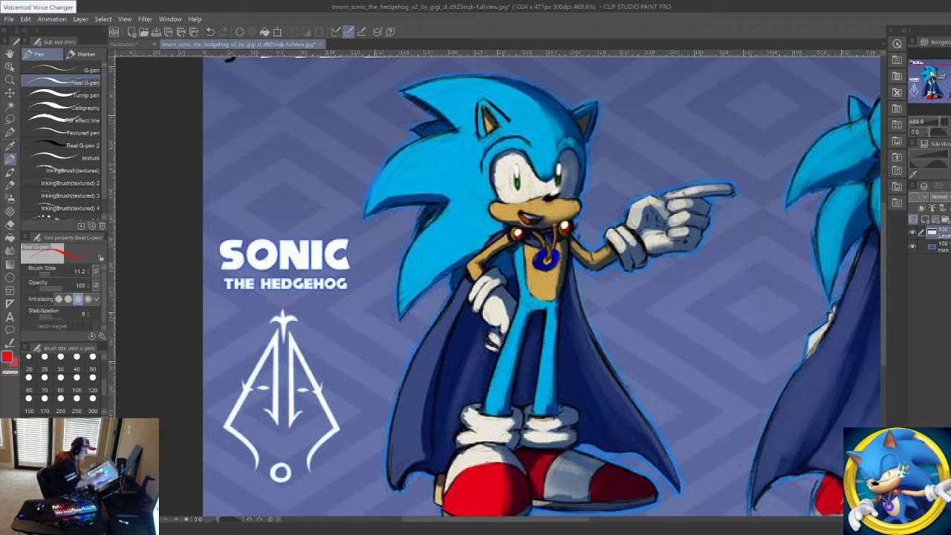
pyautogui.click(46, 274)
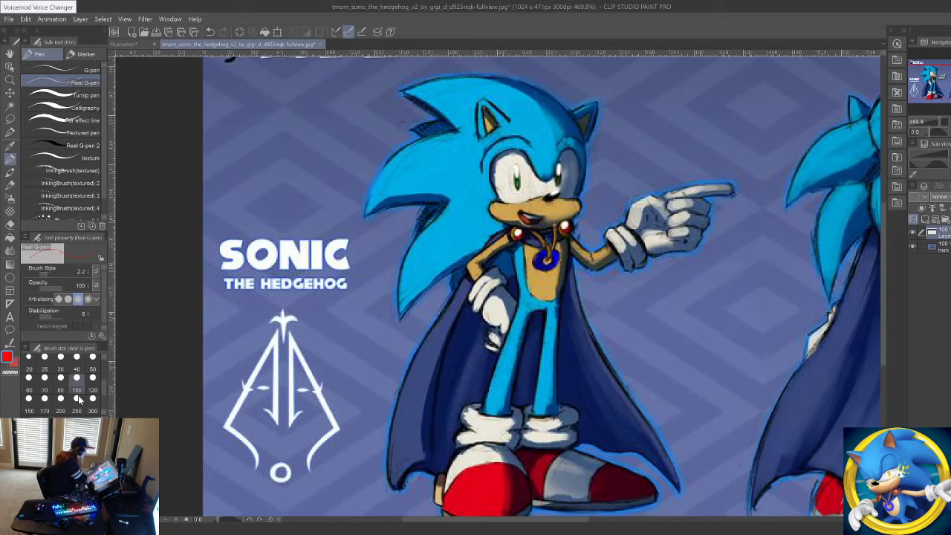
pyautogui.moveTo(514, 225)
pyautogui.mouseDown()
pyautogui.moveTo(569, 234)
pyautogui.moveTo(563, 228)
pyautogui.moveTo(558, 277)
pyautogui.mouseUp()
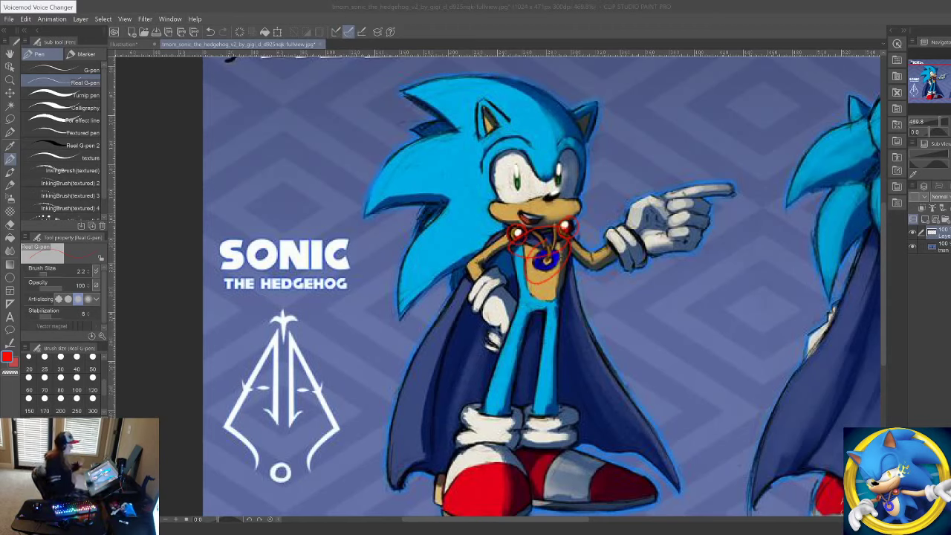
# Step: Draw a red circle between the cape and the enlarged ring pendant, and concentric red circles on the ring's other side
pyautogui.click(777, 282)
pyautogui.moveTo(877, 359); pyautogui.dragTo(444, 381)
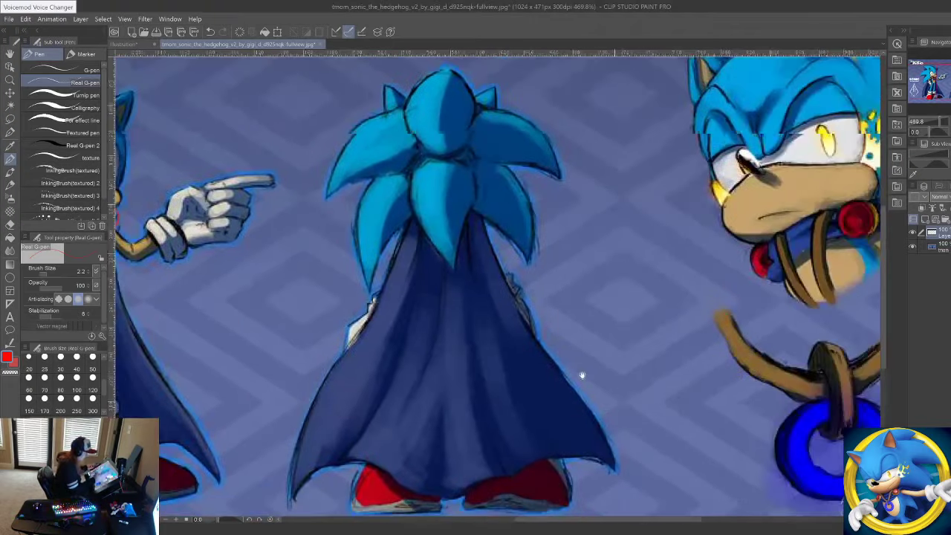
pyautogui.moveTo(817, 374); pyautogui.dragTo(496, 293)
pyautogui.moveTo(669, 297); pyautogui.dragTo(761, 194)
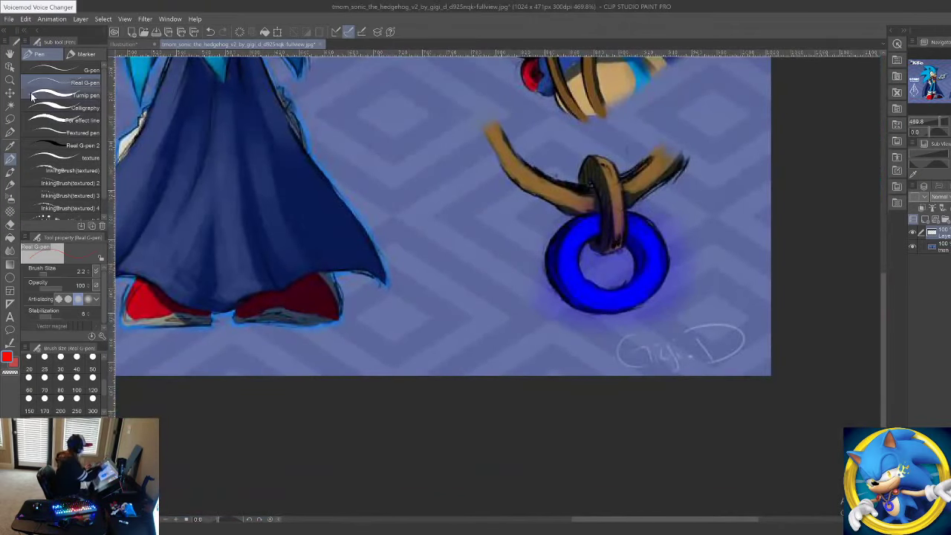
pyautogui.click(10, 81)
pyautogui.moveTo(594, 240); pyautogui.dragTo(609, 247)
pyautogui.moveTo(284, 206); pyautogui.dragTo(215, 200)
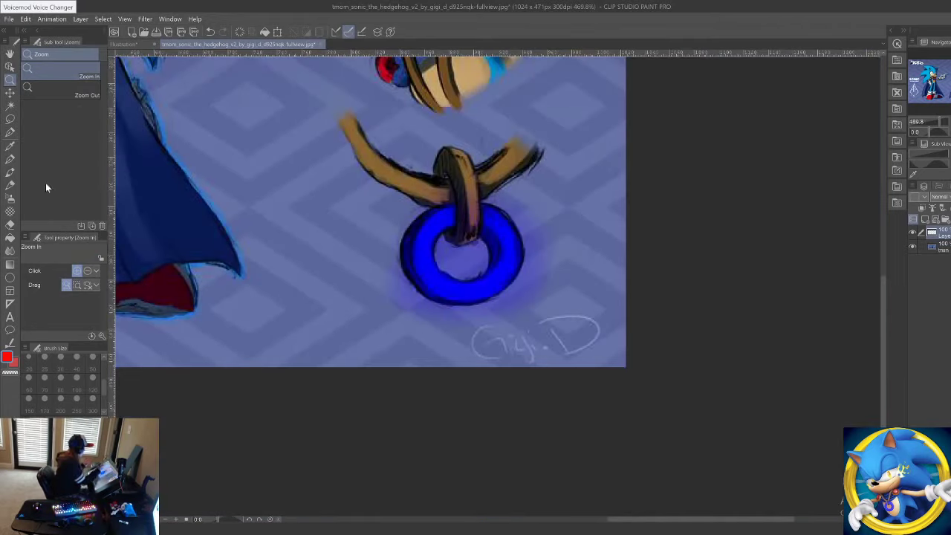
pyautogui.click(10, 159)
pyautogui.moveTo(321, 189); pyautogui.dragTo(306, 178)
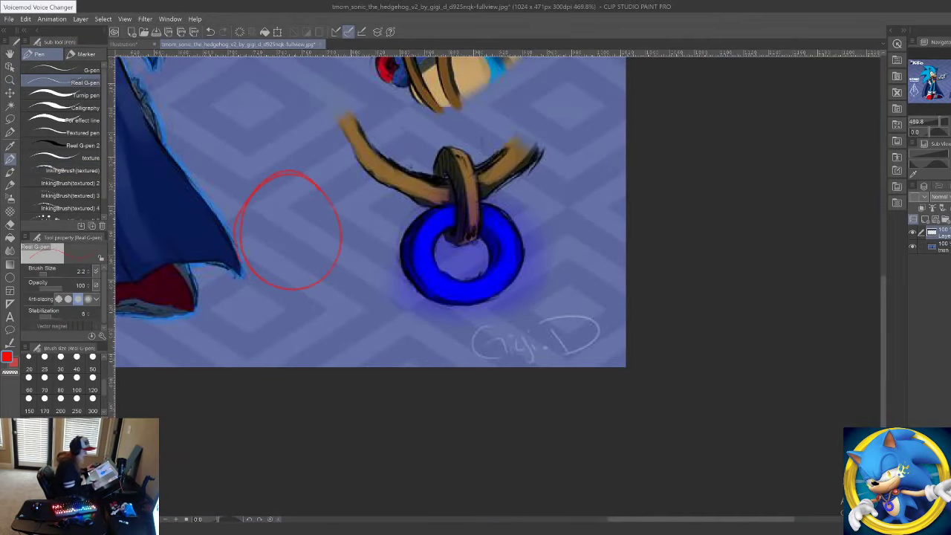
pyautogui.moveTo(534, 180)
pyautogui.mouseDown()
pyautogui.moveTo(565, 286)
pyautogui.moveTo(513, 211)
pyautogui.mouseUp()
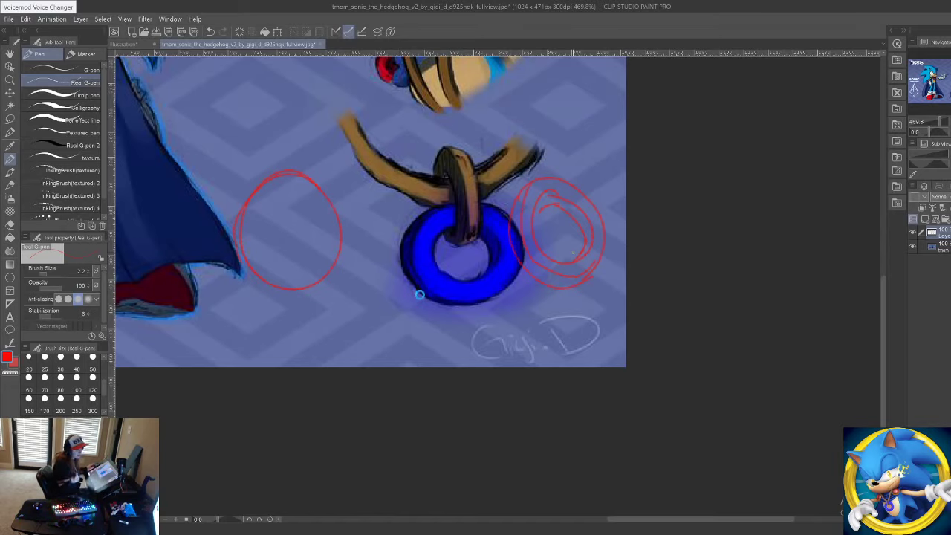
# Step: Examine the front view, back view and yellow-eyed face close-up on the reference sheet
pyautogui.moveTo(212, 262); pyautogui.dragTo(756, 385)
pyautogui.moveTo(620, 340); pyautogui.dragTo(901, 398)
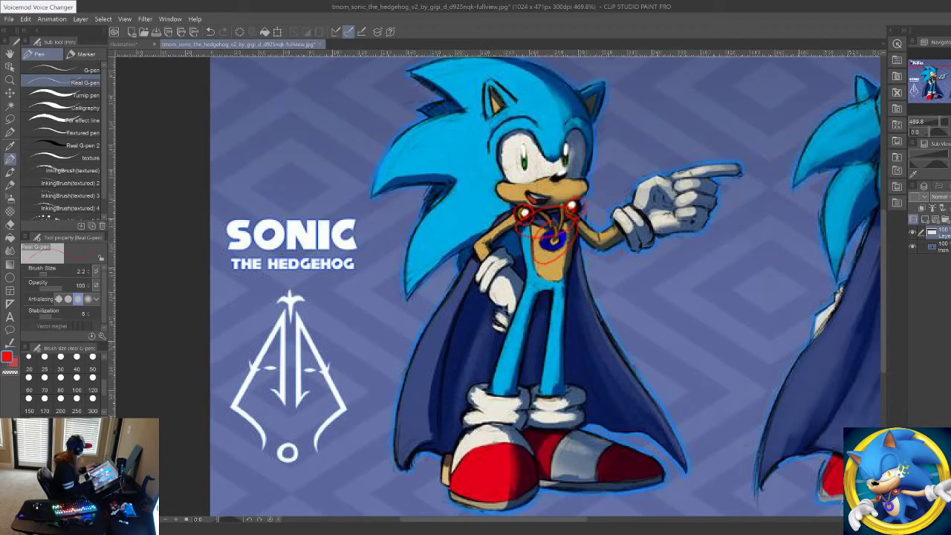
pyautogui.moveTo(756, 409); pyautogui.dragTo(454, 364)
pyautogui.moveTo(643, 342); pyautogui.dragTo(638, 413)
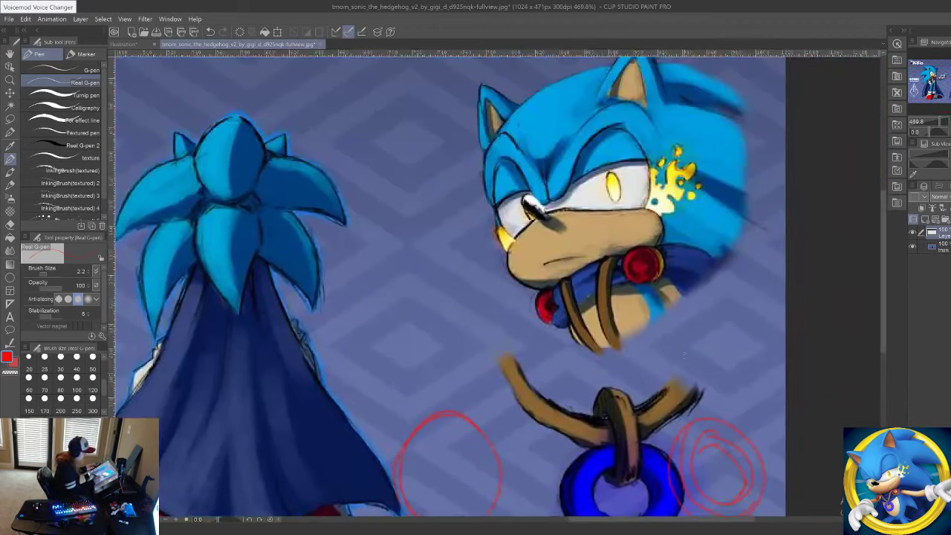
pyautogui.moveTo(685, 362); pyautogui.dragTo(694, 405)
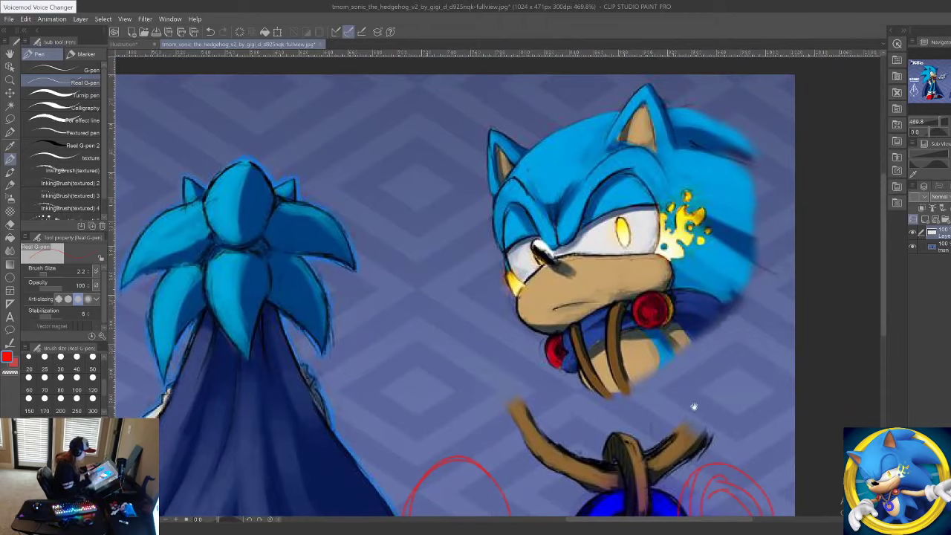
pyautogui.moveTo(379, 324); pyautogui.dragTo(694, 263)
pyautogui.moveTo(554, 329); pyautogui.dragTo(864, 349)
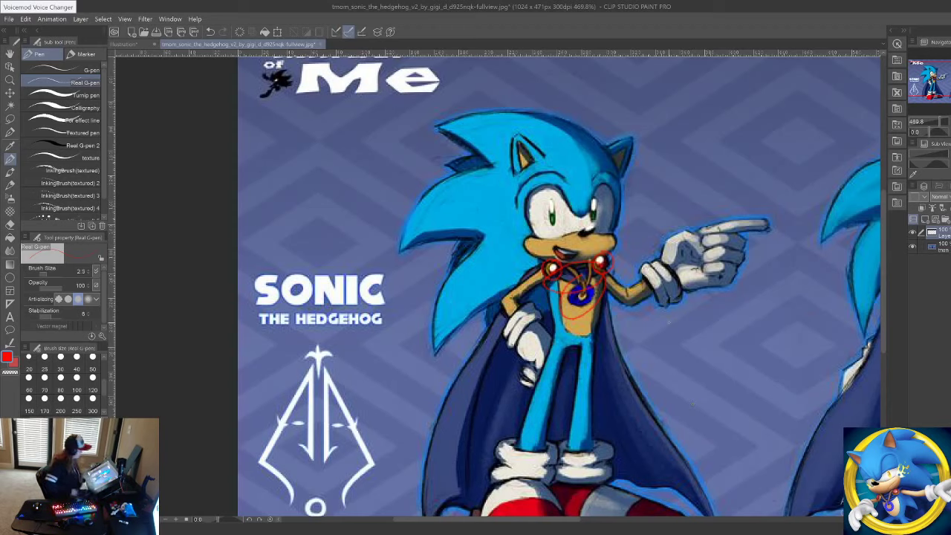
pyautogui.moveTo(765, 339); pyautogui.dragTo(688, 392)
# Step: Switch to the illustration document and sketch a small red head circle with facial guidelines and a torso near the page's left edge
pyautogui.click(140, 44)
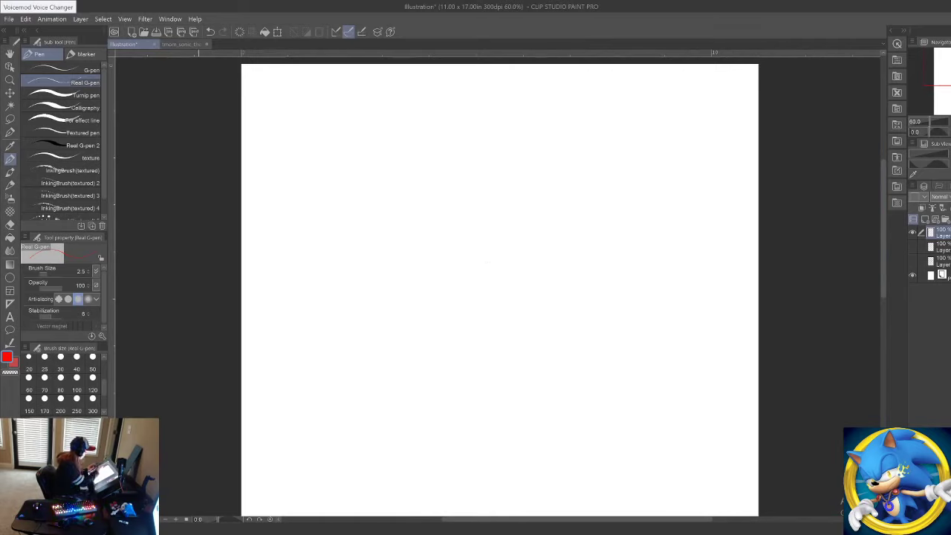
pyautogui.moveTo(506, 278); pyautogui.dragTo(489, 303)
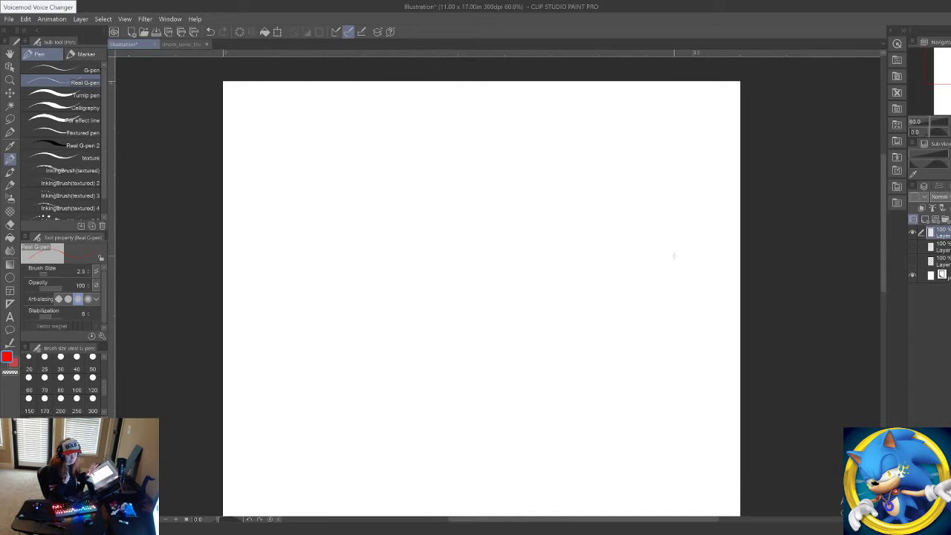
pyautogui.moveTo(642, 431); pyautogui.dragTo(682, 360)
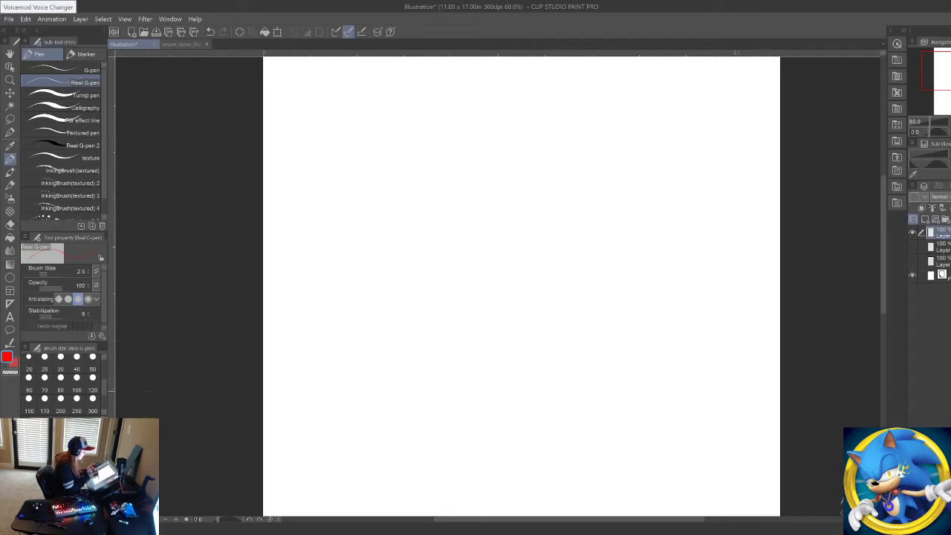
pyautogui.click(10, 79)
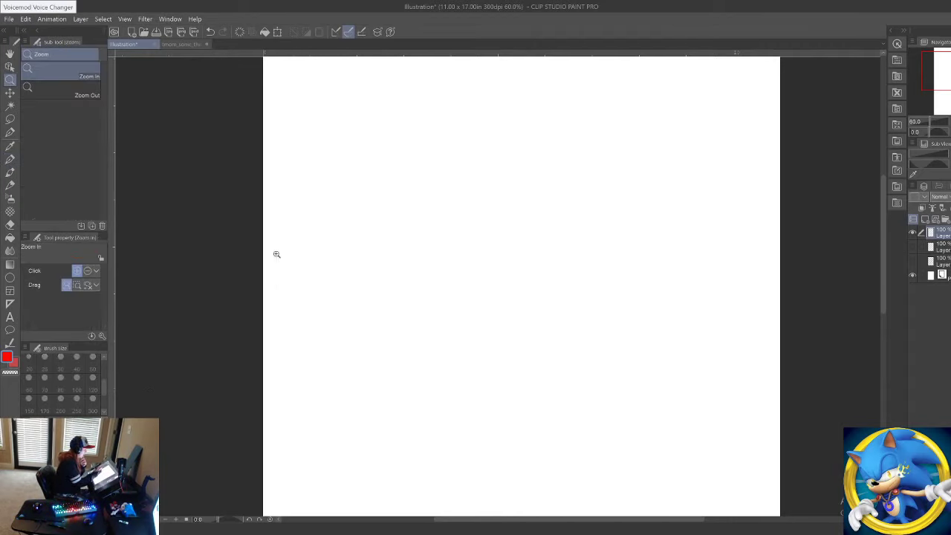
pyautogui.moveTo(276, 255); pyautogui.dragTo(299, 260)
pyautogui.press('p')
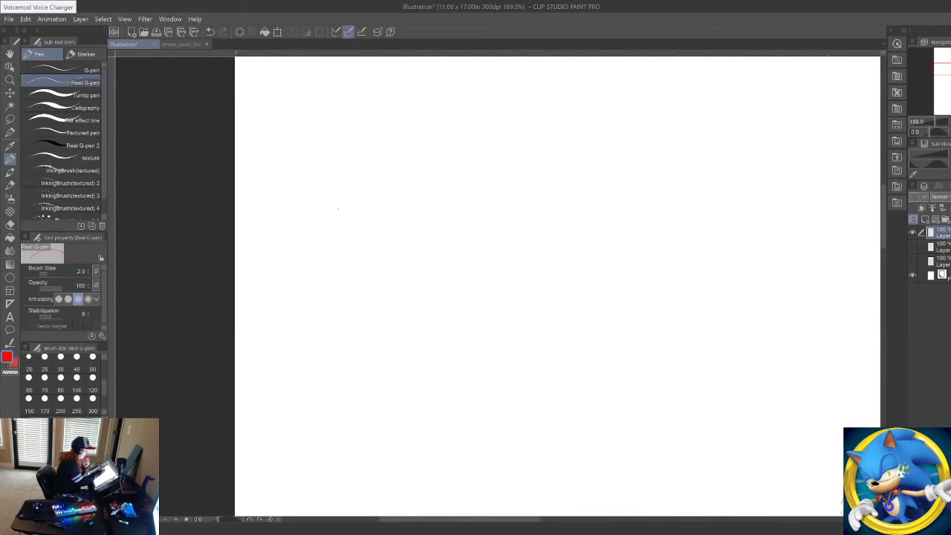
pyautogui.moveTo(299, 211)
pyautogui.mouseDown()
pyautogui.moveTo(312, 201)
pyautogui.moveTo(321, 246)
pyautogui.moveTo(296, 234)
pyautogui.mouseUp()
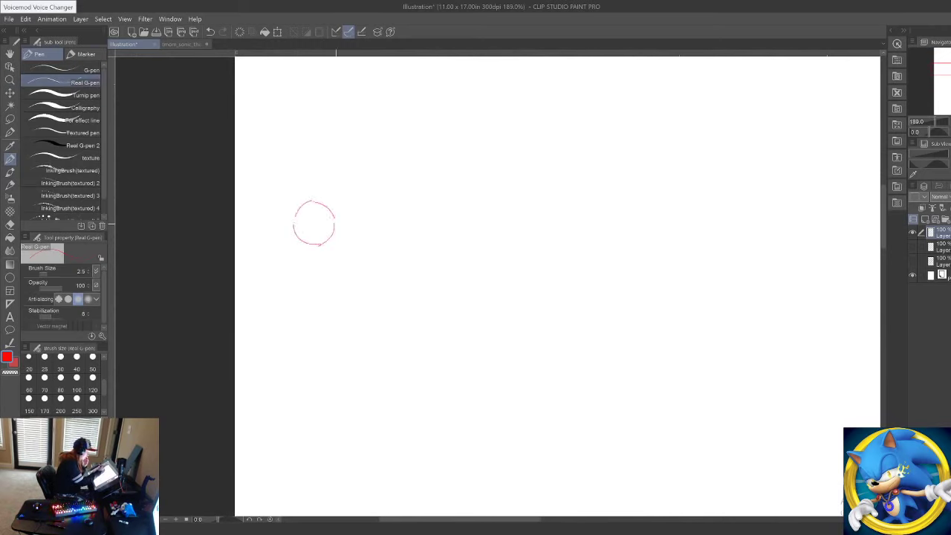
pyautogui.moveTo(312, 202)
pyautogui.mouseDown()
pyautogui.moveTo(319, 246)
pyautogui.moveTo(345, 220)
pyautogui.moveTo(325, 259)
pyautogui.mouseUp()
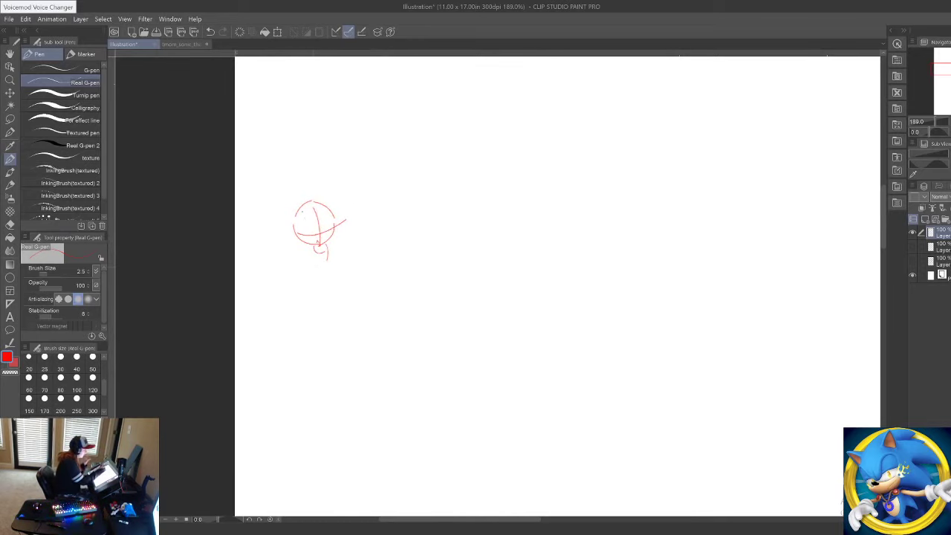
# Step: Complete the thumbnail with ears, quills, an outstretched arm and hand, legs and a shoe, enclosed in a rectangular frame
pyautogui.moveTo(294, 220)
pyautogui.mouseDown()
pyautogui.moveTo(302, 205)
pyautogui.moveTo(333, 196)
pyautogui.moveTo(278, 211)
pyautogui.moveTo(268, 232)
pyautogui.moveTo(289, 229)
pyautogui.mouseUp()
pyautogui.moveTo(284, 250)
pyautogui.mouseDown()
pyautogui.moveTo(301, 234)
pyautogui.moveTo(373, 245)
pyautogui.moveTo(346, 259)
pyautogui.mouseUp()
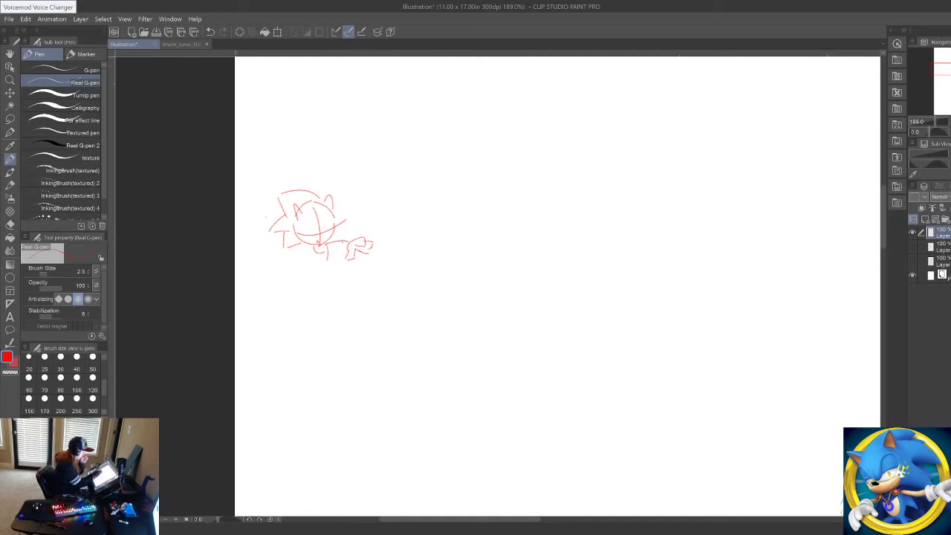
pyautogui.moveTo(261, 176)
pyautogui.mouseDown()
pyautogui.moveTo(263, 319)
pyautogui.moveTo(348, 176)
pyautogui.moveTo(383, 339)
pyautogui.mouseUp()
pyautogui.moveTo(266, 333); pyautogui.dragTo(374, 330)
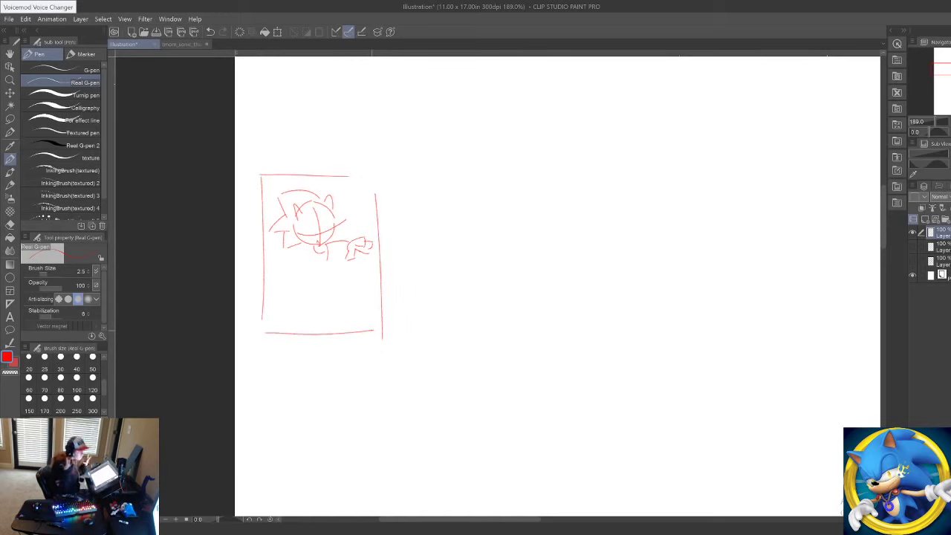
pyautogui.moveTo(315, 248)
pyautogui.mouseDown()
pyautogui.moveTo(287, 266)
pyautogui.moveTo(292, 276)
pyautogui.moveTo(327, 257)
pyautogui.moveTo(307, 276)
pyautogui.moveTo(319, 311)
pyautogui.mouseUp()
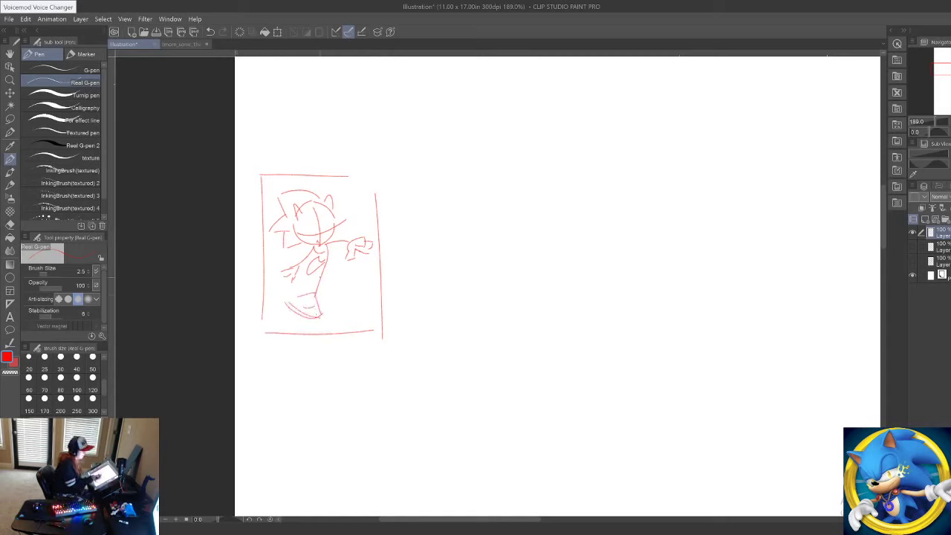
# Step: Draw a second rectangular frame beside the first thumbnail and sketch a head circle with guidelines and a torso inside it
pyautogui.moveTo(396, 181)
pyautogui.mouseDown()
pyautogui.moveTo(393, 336)
pyautogui.moveTo(520, 170)
pyautogui.moveTo(538, 170)
pyautogui.mouseUp()
pyautogui.moveTo(523, 172); pyautogui.dragTo(540, 338)
pyautogui.moveTo(411, 354)
pyautogui.mouseDown()
pyautogui.moveTo(546, 346)
pyautogui.moveTo(453, 358)
pyautogui.mouseUp()
pyautogui.moveTo(398, 194); pyautogui.dragTo(407, 360)
pyautogui.moveTo(449, 214)
pyautogui.mouseDown()
pyautogui.moveTo(476, 204)
pyautogui.moveTo(491, 241)
pyautogui.moveTo(480, 257)
pyautogui.moveTo(492, 242)
pyautogui.moveTo(480, 244)
pyautogui.moveTo(496, 237)
pyautogui.moveTo(481, 252)
pyautogui.mouseUp()
pyautogui.moveTo(478, 253)
pyautogui.mouseDown()
pyautogui.moveTo(486, 266)
pyautogui.moveTo(433, 251)
pyautogui.mouseUp()
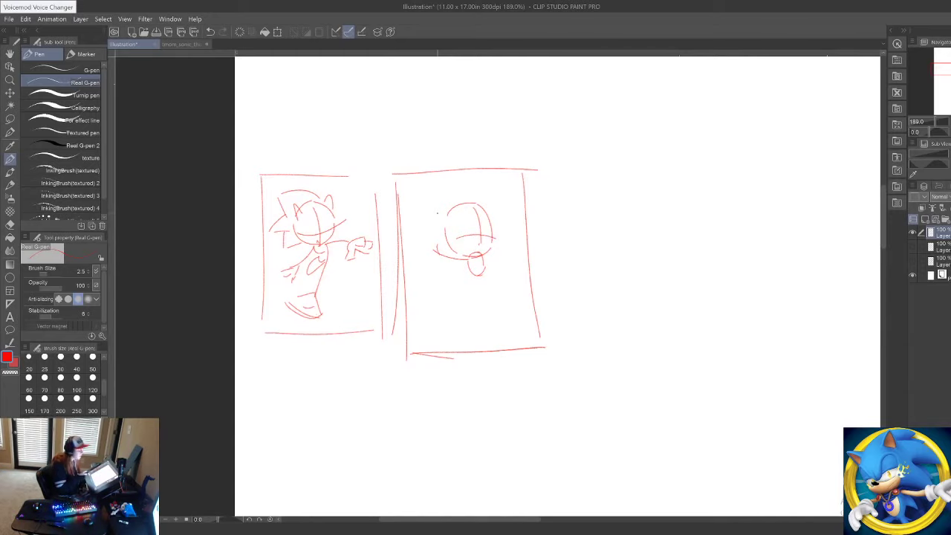
# Step: Add ears, two outstretched arms with hands, and spread legs with shoes to the figure in the second frame
pyautogui.moveTo(608, 313); pyautogui.dragTo(672, 398)
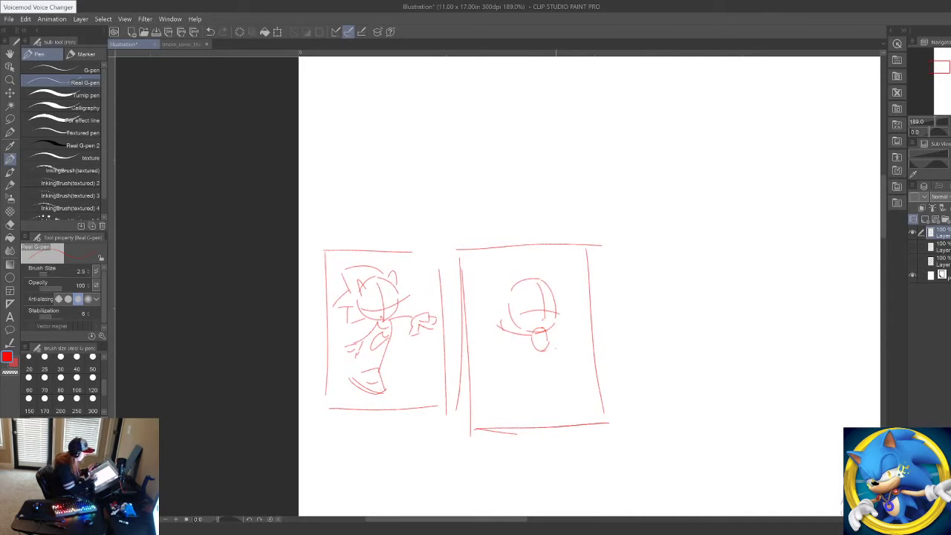
pyautogui.moveTo(550, 331)
pyautogui.mouseDown()
pyautogui.moveTo(576, 333)
pyautogui.moveTo(576, 348)
pyautogui.mouseUp()
pyautogui.moveTo(576, 335); pyautogui.dragTo(587, 338)
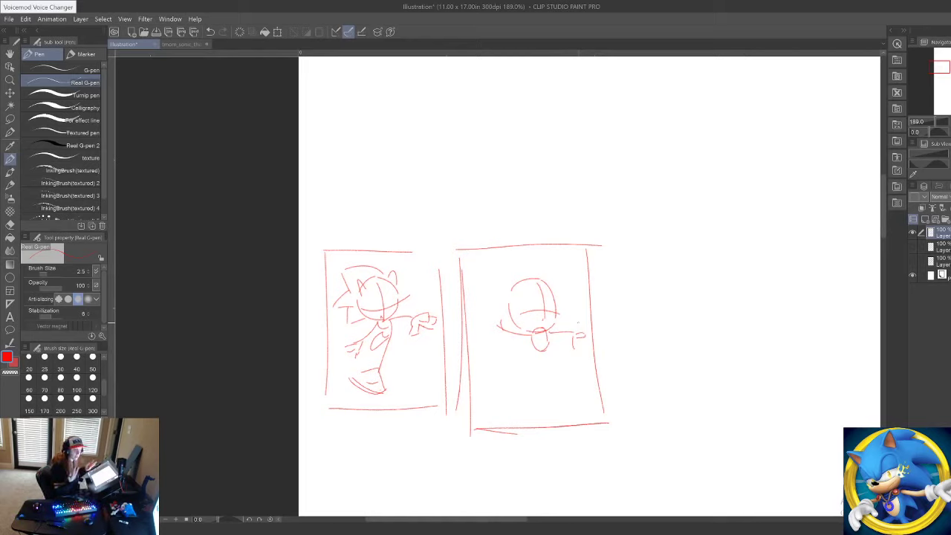
pyautogui.moveTo(501, 308)
pyautogui.mouseDown()
pyautogui.moveTo(495, 329)
pyautogui.moveTo(478, 318)
pyautogui.mouseUp()
pyautogui.moveTo(478, 319); pyautogui.dragTo(489, 324)
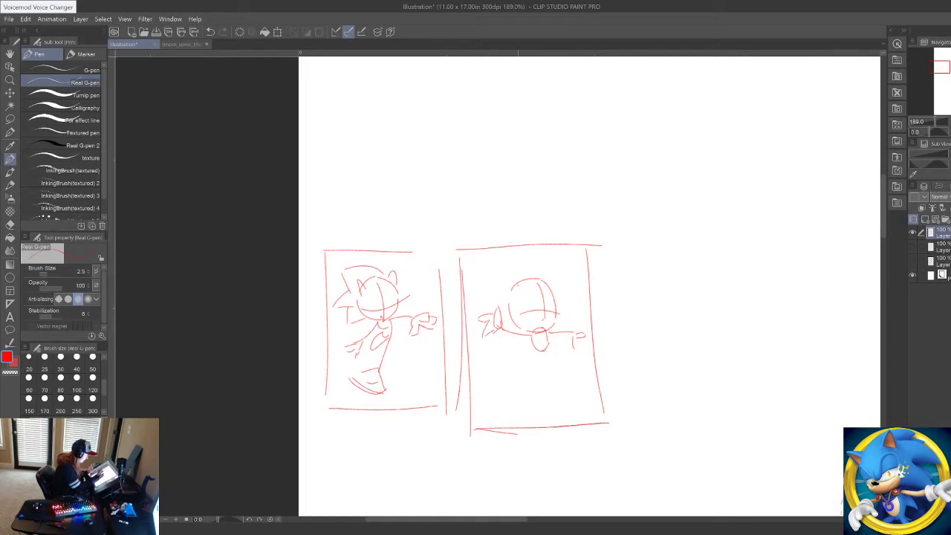
pyautogui.moveTo(513, 291)
pyautogui.mouseDown()
pyautogui.moveTo(522, 279)
pyautogui.moveTo(554, 295)
pyautogui.mouseUp()
pyautogui.moveTo(538, 334)
pyautogui.mouseDown()
pyautogui.moveTo(553, 356)
pyautogui.moveTo(531, 385)
pyautogui.mouseUp()
pyautogui.moveTo(554, 350)
pyautogui.mouseDown()
pyautogui.moveTo(562, 388)
pyautogui.moveTo(583, 379)
pyautogui.moveTo(564, 414)
pyautogui.mouseUp()
pyautogui.moveTo(537, 386)
pyautogui.mouseDown()
pyautogui.moveTo(539, 409)
pyautogui.moveTo(524, 414)
pyautogui.moveTo(529, 404)
pyautogui.mouseUp()
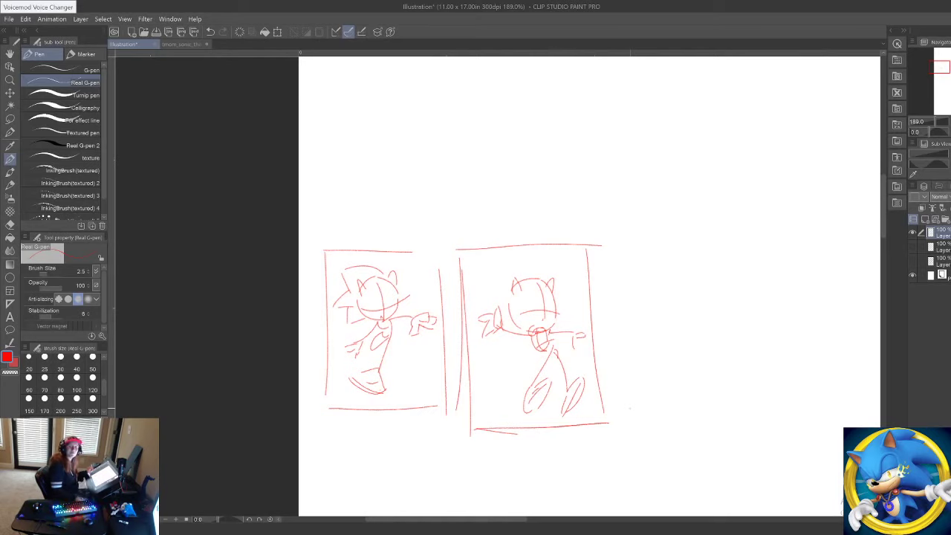
# Step: Draw an empty red rectangular frame above the first thumbnail
pyautogui.moveTo(620, 267); pyautogui.dragTo(664, 395)
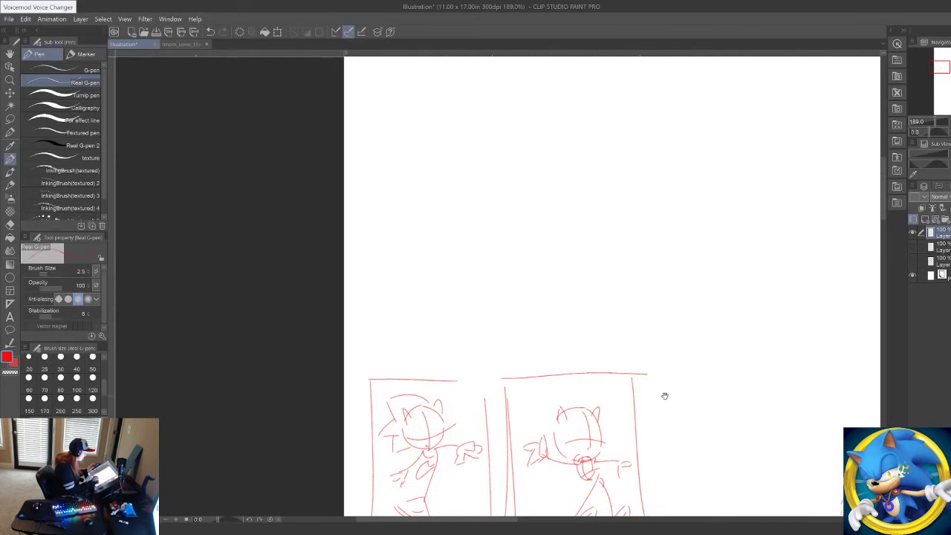
pyautogui.moveTo(370, 236); pyautogui.dragTo(371, 298)
pyautogui.moveTo(376, 234); pyautogui.dragTo(370, 355)
pyautogui.moveTo(375, 253); pyautogui.dragTo(370, 348)
pyautogui.moveTo(369, 219)
pyautogui.mouseDown()
pyautogui.moveTo(492, 215)
pyautogui.moveTo(502, 348)
pyautogui.mouseUp()
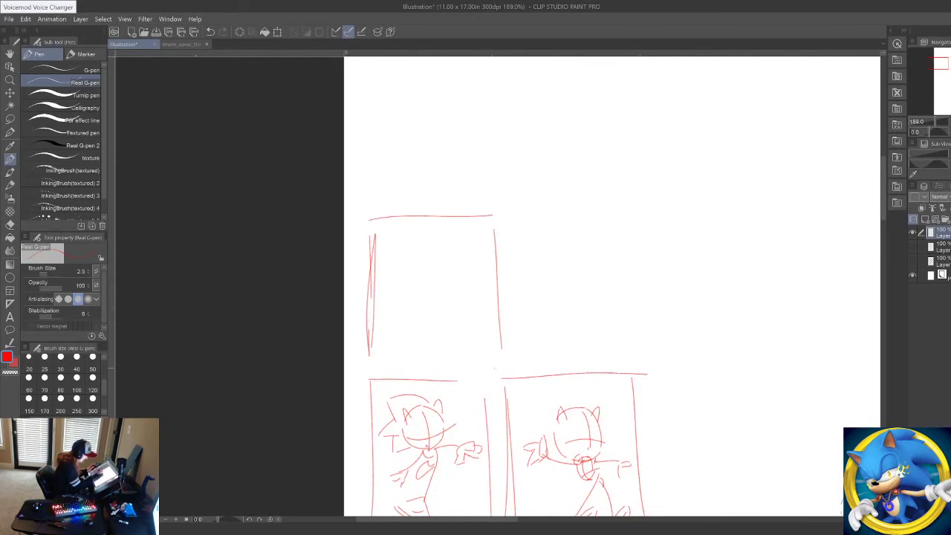
pyautogui.moveTo(380, 354); pyautogui.dragTo(498, 360)
pyautogui.moveTo(627, 348); pyautogui.dragTo(659, 274)
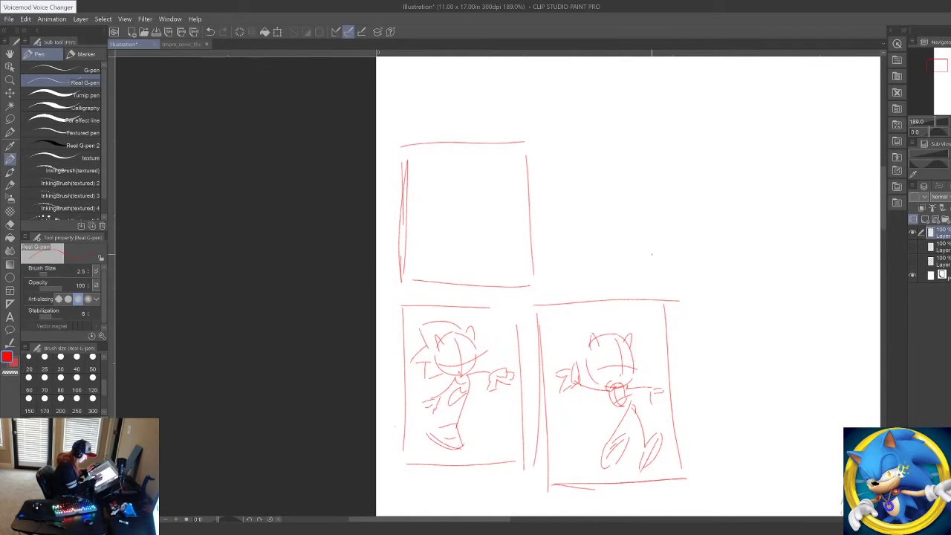
# Step: Choose a blue drawing colour and remove the second thumbnail and the empty frame, keeping only the first thumbnail
pyautogui.click(84, 482)
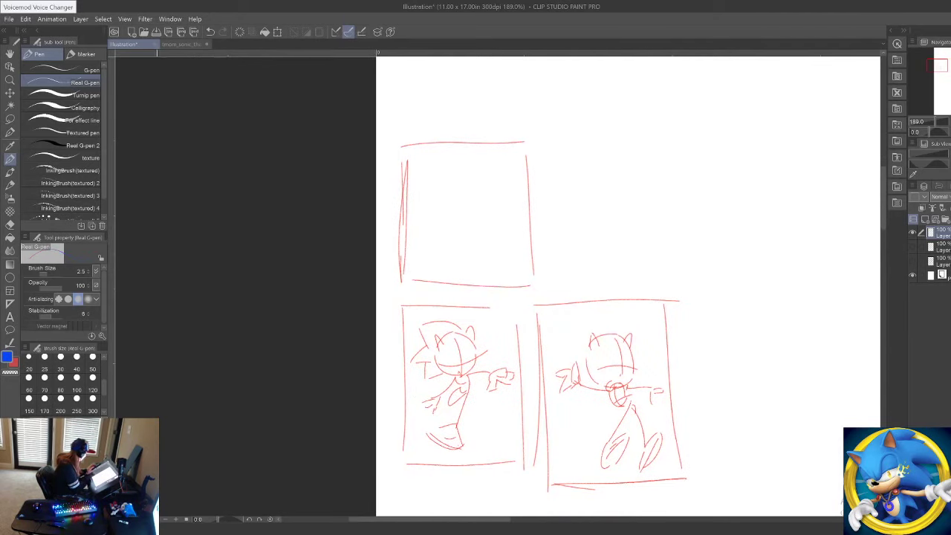
pyautogui.moveTo(545, 302)
pyautogui.mouseDown()
pyautogui.moveTo(555, 336)
pyautogui.moveTo(548, 294)
pyautogui.moveTo(583, 378)
pyautogui.moveTo(621, 382)
pyautogui.mouseUp()
pyautogui.moveTo(628, 338)
pyautogui.mouseDown()
pyautogui.moveTo(681, 398)
pyautogui.moveTo(666, 349)
pyautogui.moveTo(647, 485)
pyautogui.moveTo(590, 463)
pyautogui.moveTo(563, 486)
pyautogui.moveTo(539, 420)
pyautogui.mouseUp()
pyautogui.moveTo(532, 276)
pyautogui.mouseDown()
pyautogui.moveTo(527, 164)
pyautogui.moveTo(452, 145)
pyautogui.moveTo(516, 287)
pyautogui.moveTo(405, 171)
pyautogui.moveTo(410, 242)
pyautogui.mouseUp()
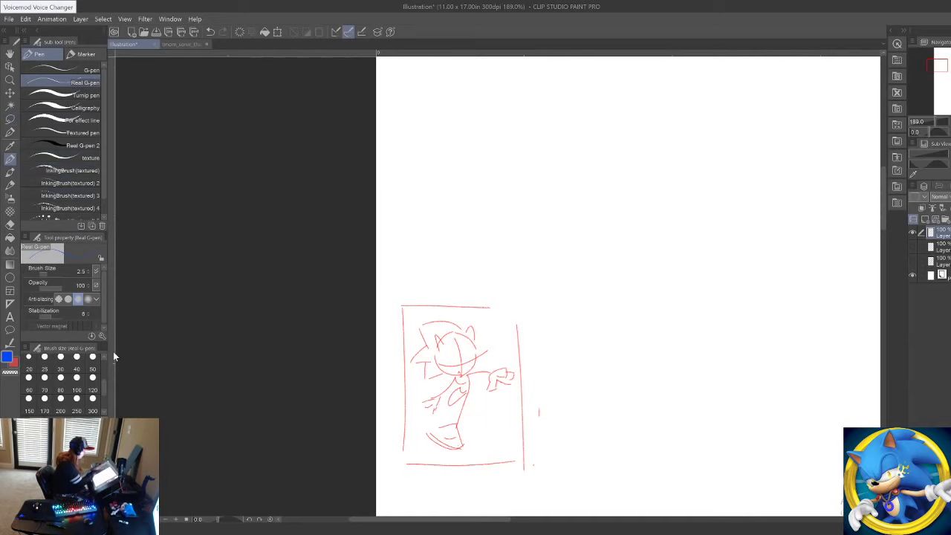
# Step: Draw a blue check mark above the remaining thumbnail with the Real G-pen
pyautogui.click(10, 79)
pyautogui.moveTo(485, 325); pyautogui.dragTo(446, 314)
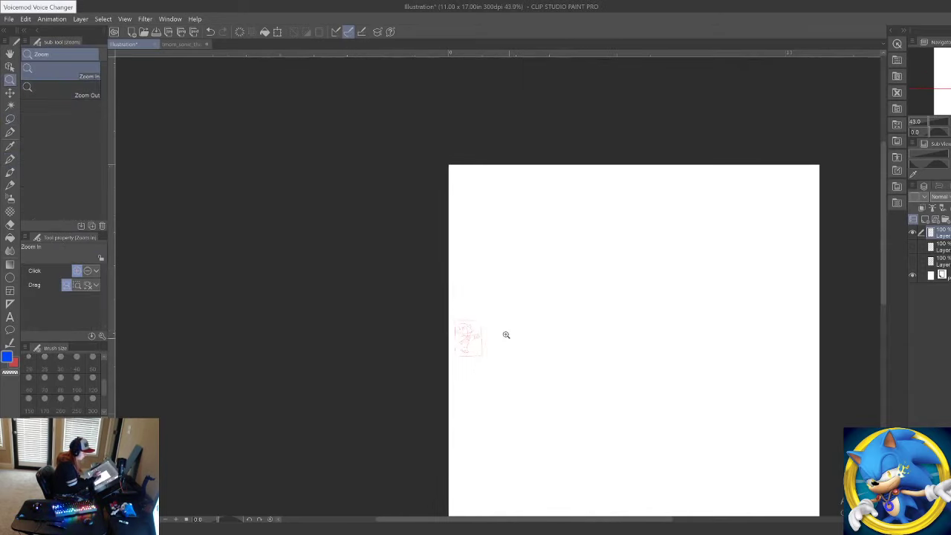
pyautogui.moveTo(506, 335); pyautogui.dragTo(541, 338)
pyautogui.moveTo(381, 377); pyautogui.dragTo(385, 373)
pyautogui.click(10, 159)
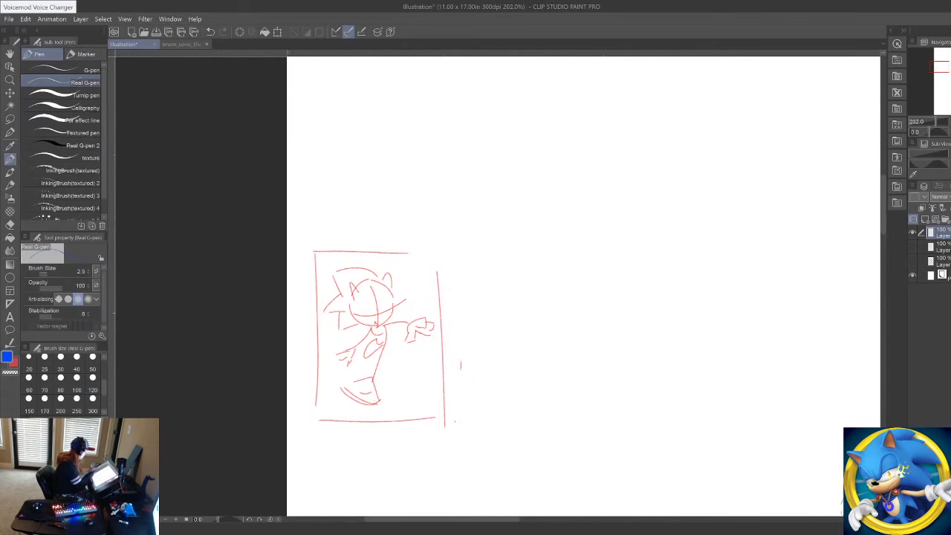
pyautogui.moveTo(364, 237); pyautogui.dragTo(396, 217)
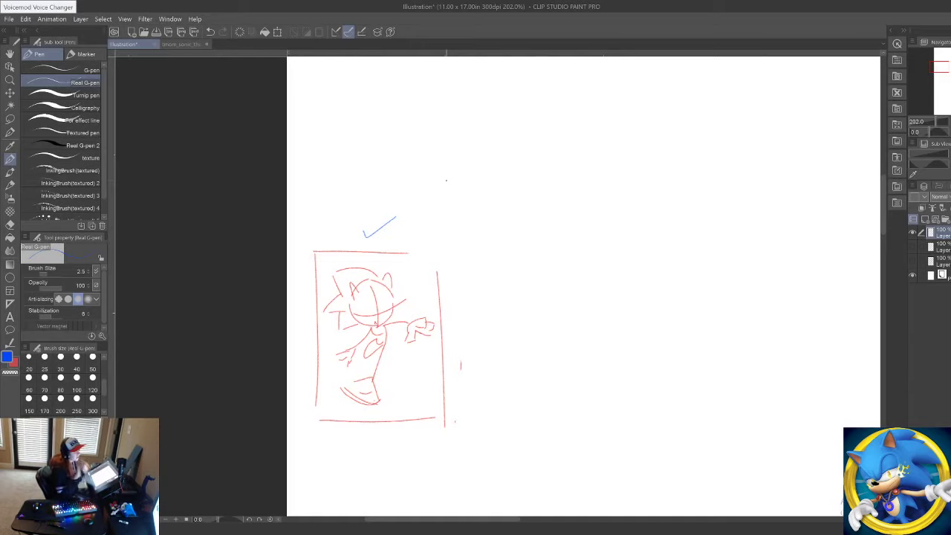
# Step: On the reference sheet, paint a light blue patch above the pointing hand and a dark blue patch behind Sonic's quills, brush size 31.7
pyautogui.click(186, 44)
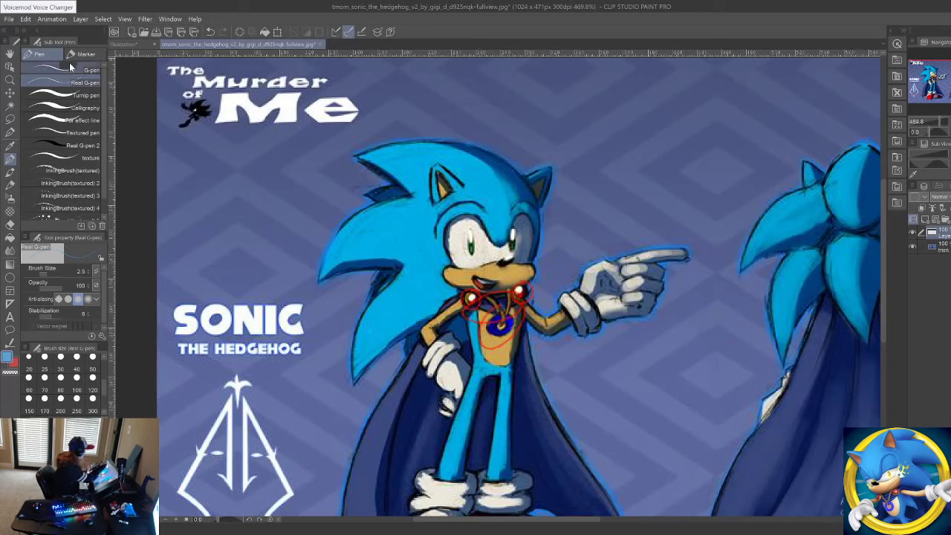
pyautogui.click(53, 275)
pyautogui.moveTo(718, 122)
pyautogui.mouseDown()
pyautogui.moveTo(653, 167)
pyautogui.moveTo(648, 218)
pyautogui.moveTo(698, 241)
pyautogui.mouseUp()
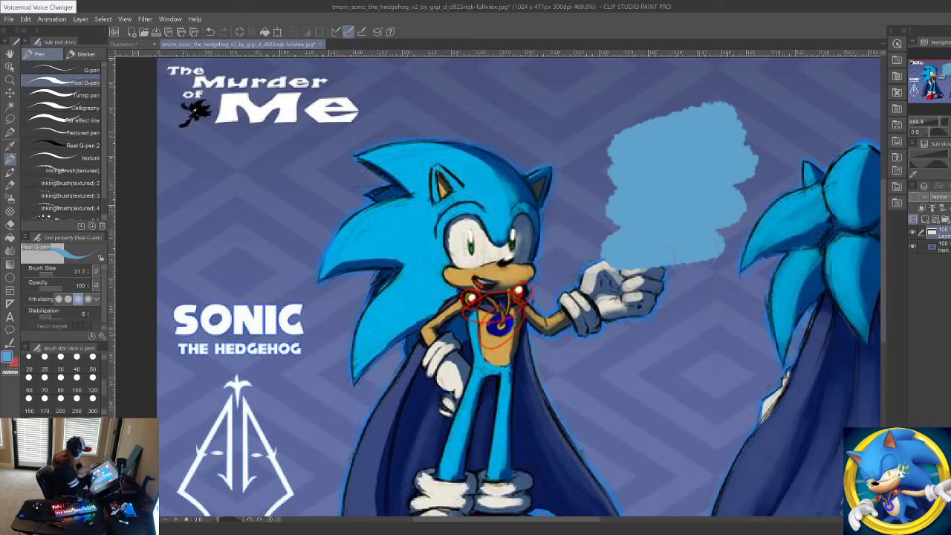
pyautogui.moveTo(305, 141)
pyautogui.mouseDown()
pyautogui.moveTo(267, 179)
pyautogui.moveTo(320, 279)
pyautogui.moveTo(309, 423)
pyautogui.mouseUp()
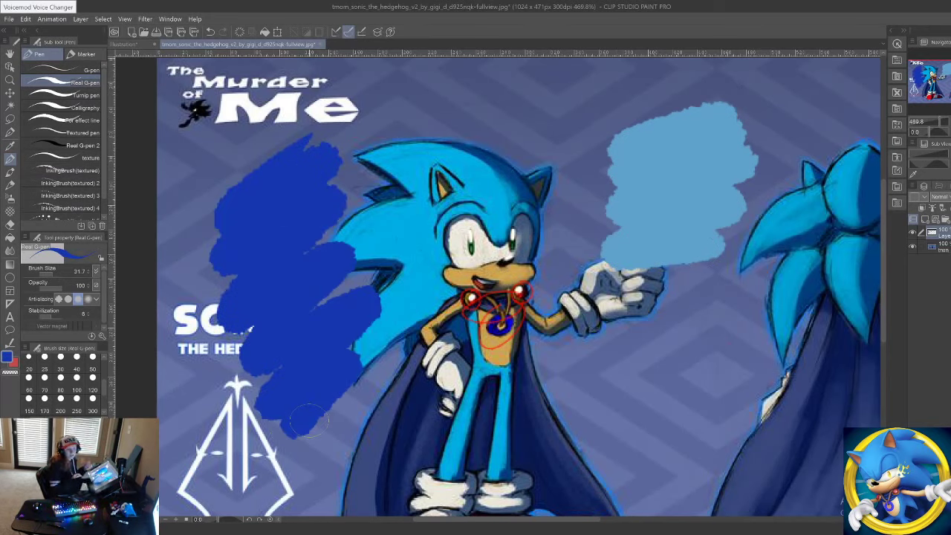
# Step: Return to the illustration and set the Real G-pen's brush size to 3.2 for sketching on the empty page area
pyautogui.click(133, 44)
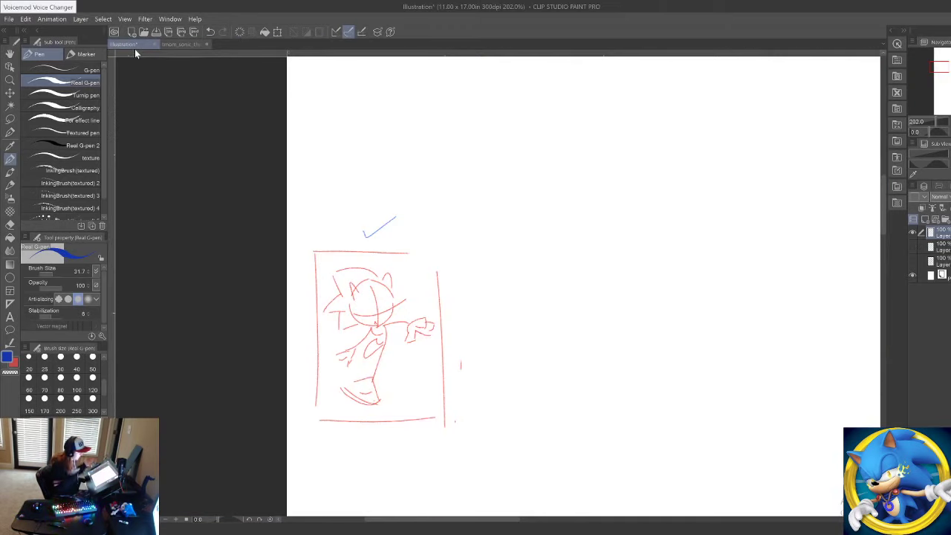
pyautogui.moveTo(46, 276); pyautogui.dragTo(40, 275)
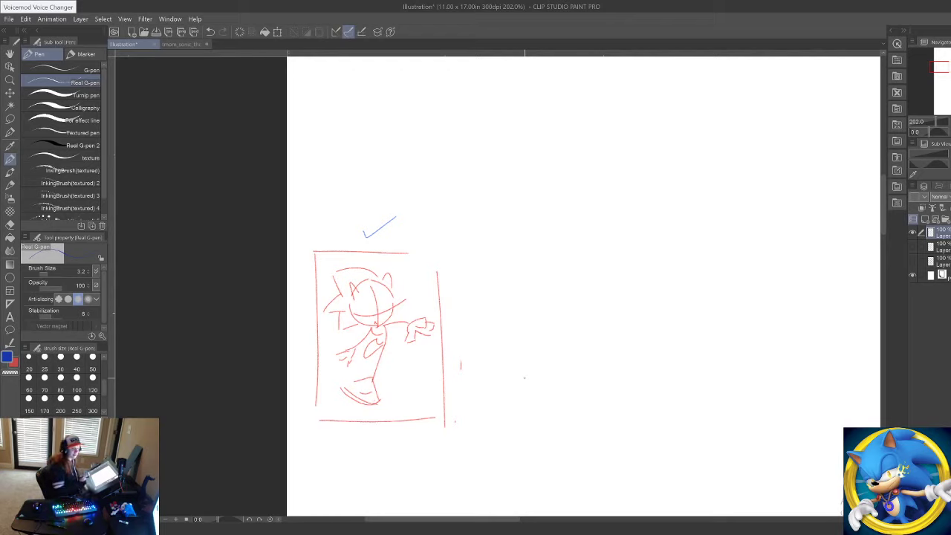
pyautogui.click(10, 80)
pyautogui.moveTo(364, 262); pyautogui.dragTo(325, 255)
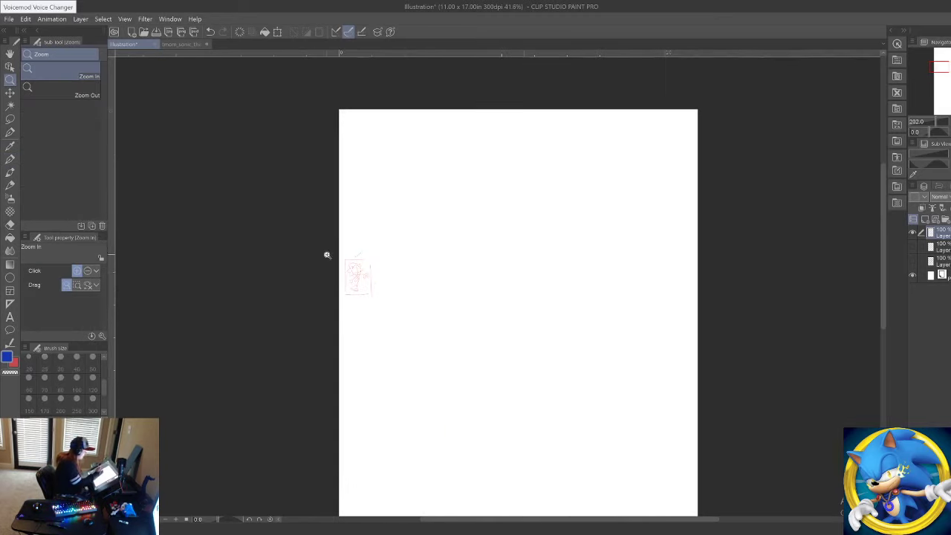
pyautogui.moveTo(490, 221); pyautogui.dragTo(513, 223)
pyautogui.moveTo(546, 304); pyautogui.dragTo(483, 358)
pyautogui.press('p')
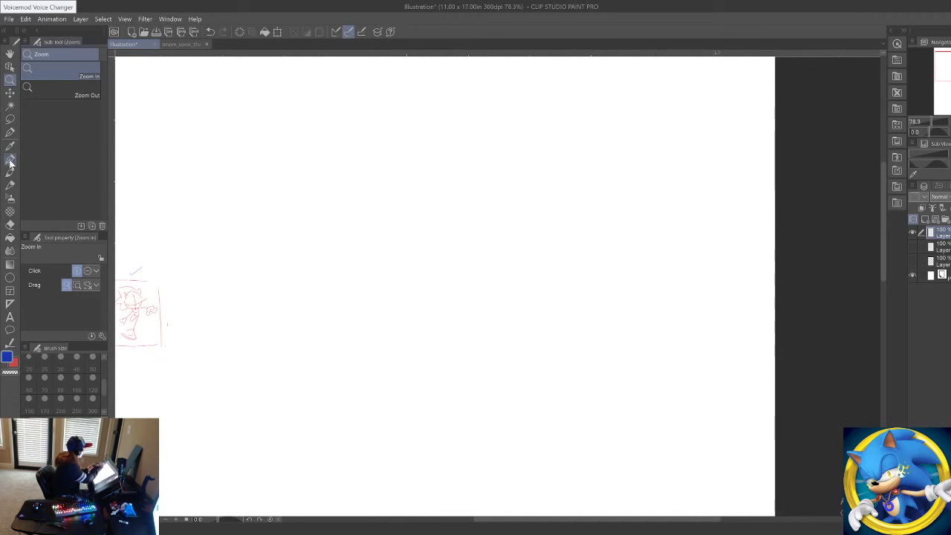
# Step: Check the reference sheet and rough out the head on the illustration in dark reddish brown: rounded cranium, lower muzzle and vertical centre line
pyautogui.click(182, 44)
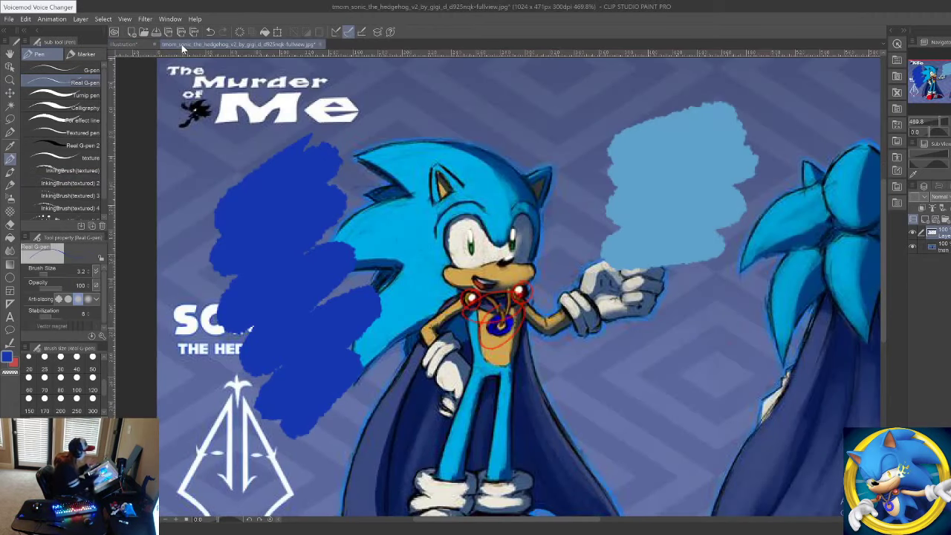
pyautogui.click(136, 44)
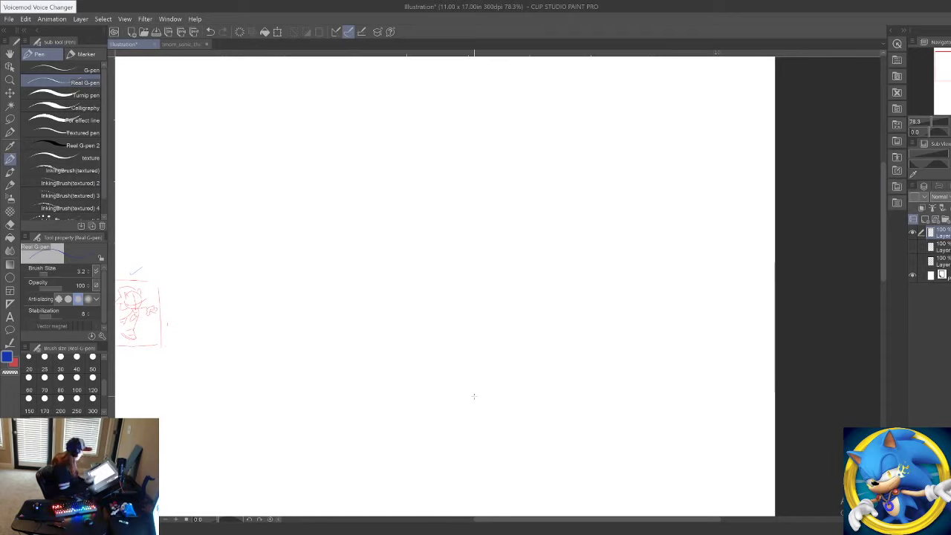
pyautogui.press('x')
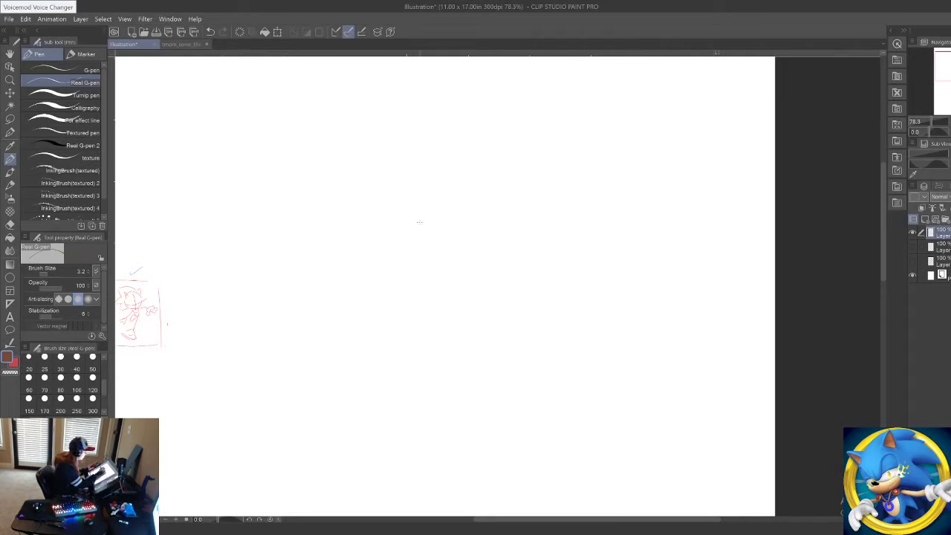
pyautogui.moveTo(415, 225)
pyautogui.mouseDown()
pyautogui.moveTo(450, 221)
pyautogui.moveTo(469, 256)
pyautogui.mouseUp()
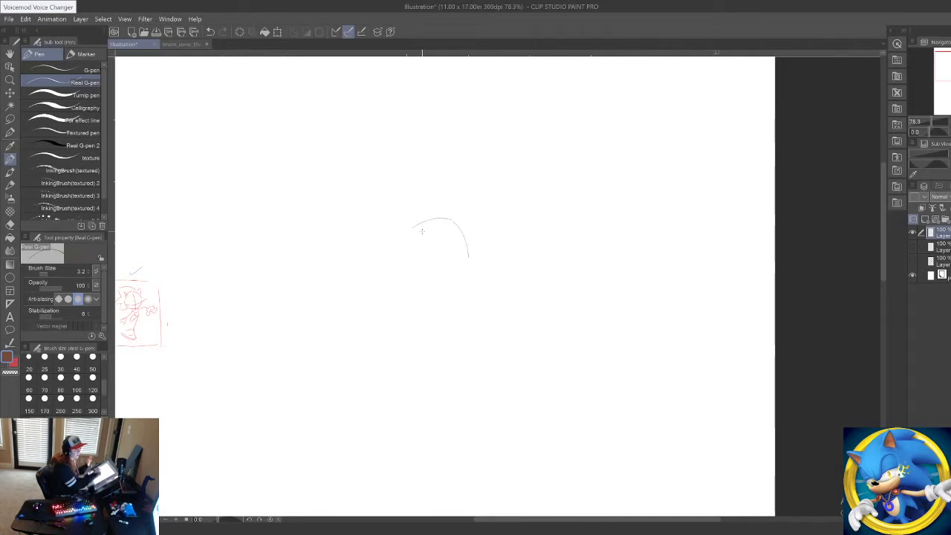
pyautogui.moveTo(404, 244); pyautogui.dragTo(410, 269)
pyautogui.moveTo(421, 225)
pyautogui.mouseDown()
pyautogui.moveTo(429, 282)
pyautogui.moveTo(418, 283)
pyautogui.moveTo(455, 287)
pyautogui.mouseUp()
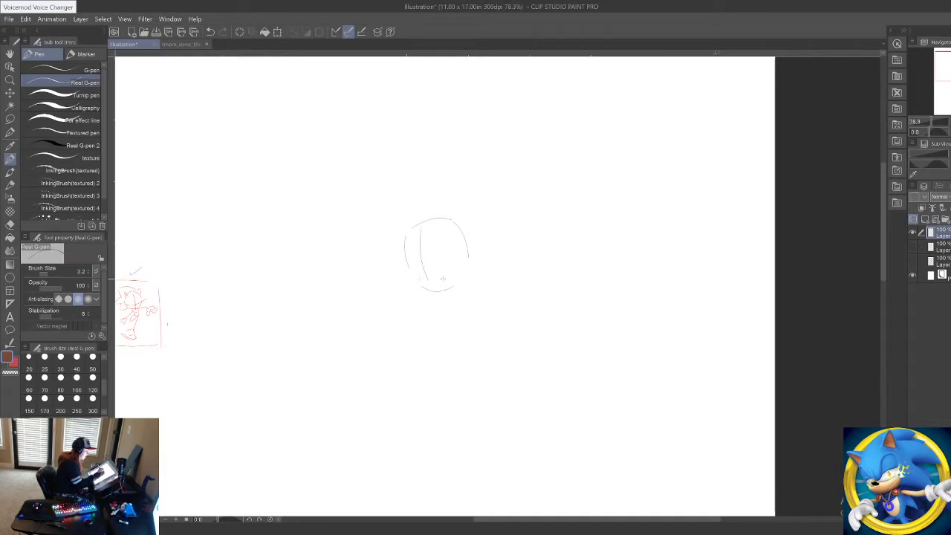
pyautogui.moveTo(422, 280)
pyautogui.mouseDown()
pyautogui.moveTo(467, 282)
pyautogui.moveTo(459, 310)
pyautogui.moveTo(426, 298)
pyautogui.moveTo(421, 308)
pyautogui.moveTo(466, 301)
pyautogui.mouseUp()
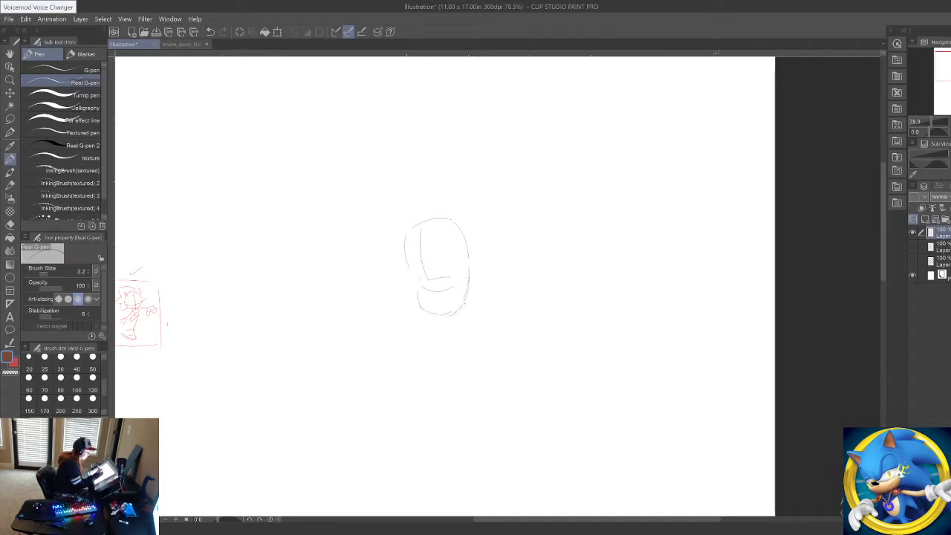
pyautogui.moveTo(419, 274)
pyautogui.mouseDown()
pyautogui.moveTo(418, 291)
pyautogui.moveTo(431, 292)
pyautogui.mouseUp()
# Step: Refine the head sketch by reinforcing the top of its centre line and closing the gap in the outer contour
pyautogui.click(9, 81)
pyautogui.press('p')
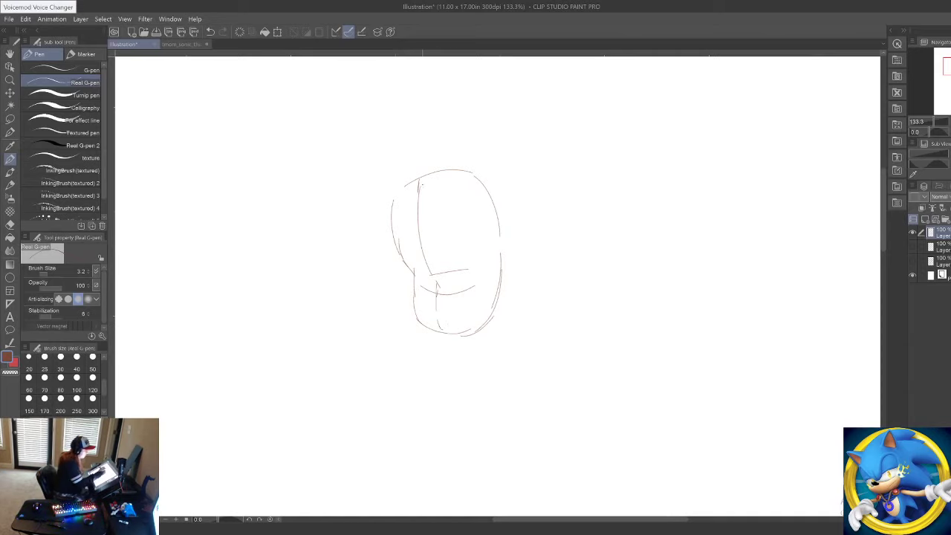
pyautogui.moveTo(418, 184); pyautogui.dragTo(430, 178)
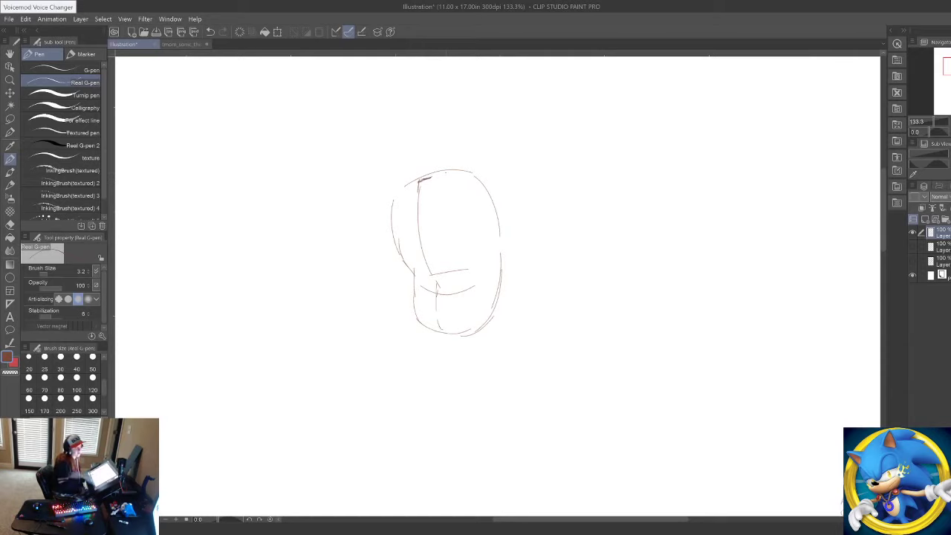
pyautogui.moveTo(500, 235); pyautogui.dragTo(502, 262)
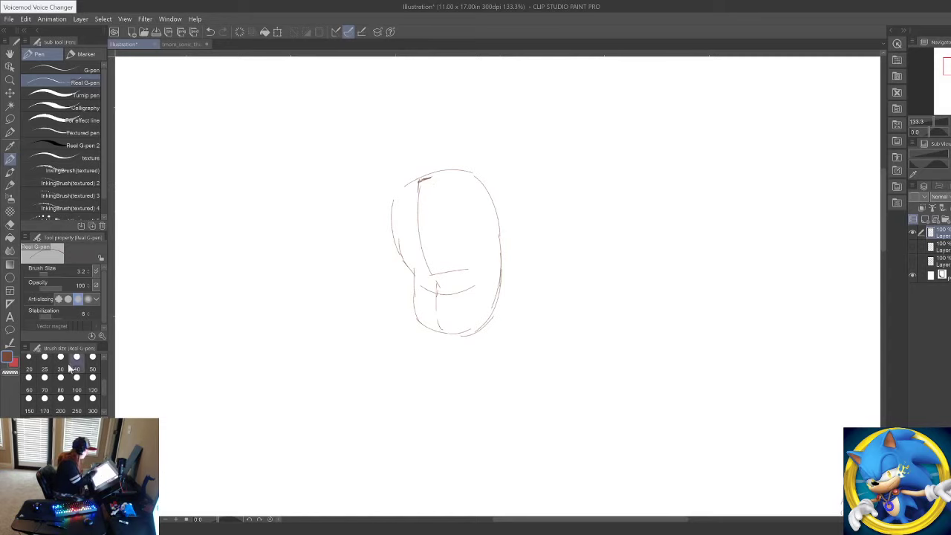
# Step: With blue at brush size 8.0, draw two overlapping circles beside the head sketch and mark a short line along its muzzle
pyautogui.click(49, 274)
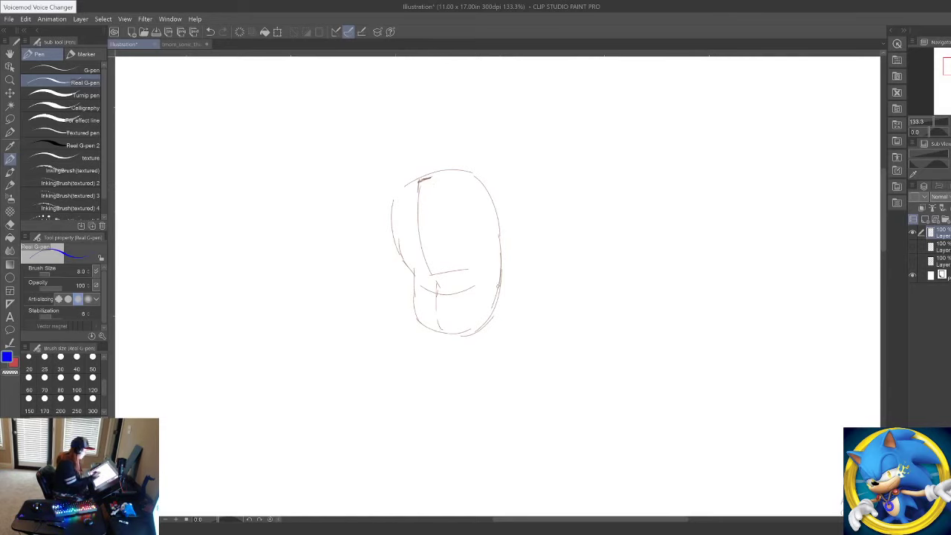
pyautogui.moveTo(391, 201)
pyautogui.mouseDown()
pyautogui.moveTo(421, 177)
pyautogui.moveTo(466, 174)
pyautogui.mouseUp()
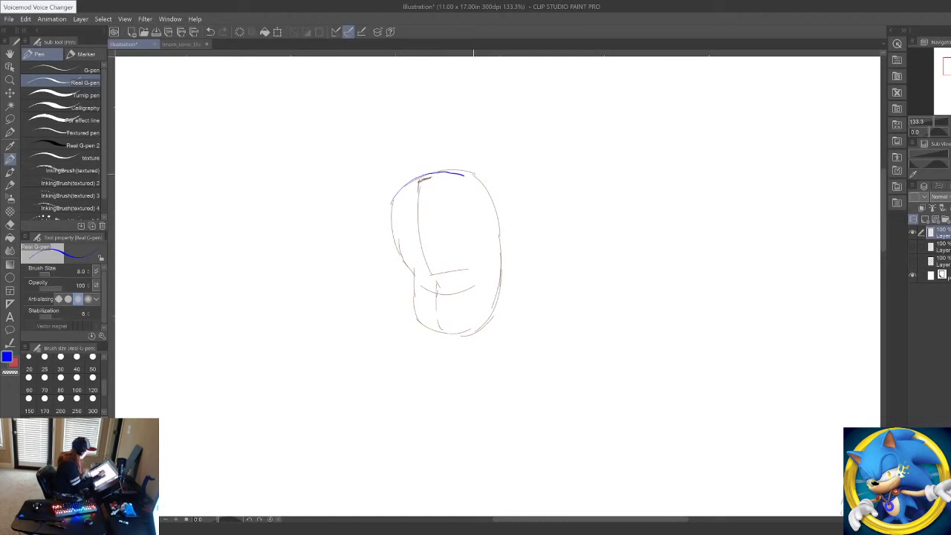
pyautogui.hotkey('ctrl', 'z')
pyautogui.moveTo(561, 223)
pyautogui.mouseDown()
pyautogui.moveTo(616, 170)
pyautogui.moveTo(669, 212)
pyautogui.moveTo(648, 272)
pyautogui.moveTo(577, 277)
pyautogui.moveTo(562, 228)
pyautogui.moveTo(587, 280)
pyautogui.moveTo(658, 287)
pyautogui.moveTo(658, 315)
pyautogui.mouseUp()
pyautogui.moveTo(576, 302)
pyautogui.mouseDown()
pyautogui.moveTo(608, 337)
pyautogui.moveTo(658, 316)
pyautogui.mouseUp()
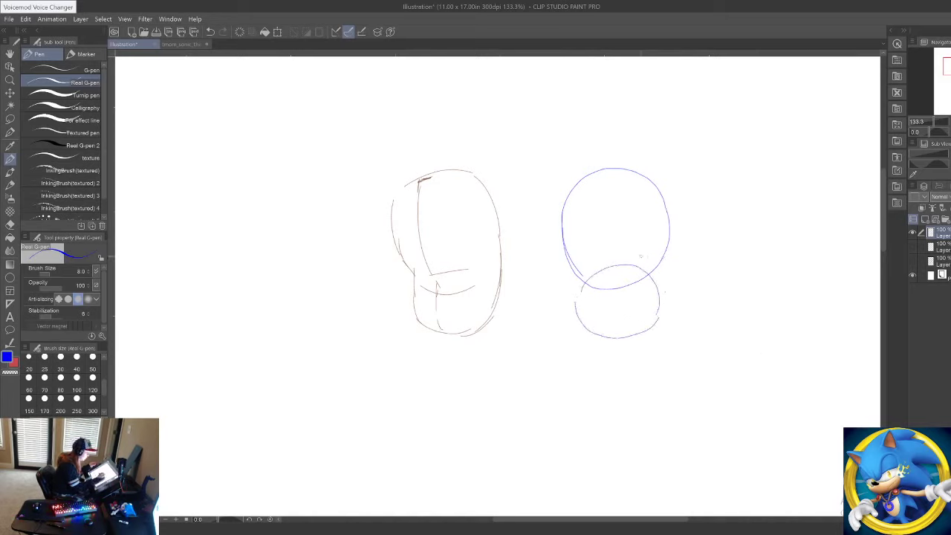
pyautogui.moveTo(440, 269); pyautogui.dragTo(467, 266)
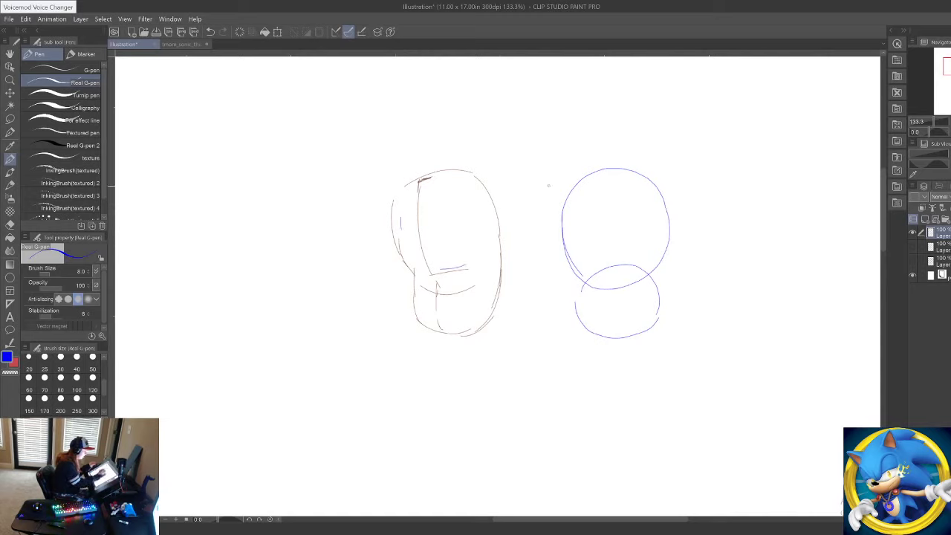
# Step: Trace the two blue circles as one joined head outline and add a curved centre line through both
pyautogui.moveTo(562, 232); pyautogui.dragTo(578, 318)
pyautogui.moveTo(666, 208)
pyautogui.mouseDown()
pyautogui.moveTo(669, 282)
pyautogui.moveTo(651, 332)
pyautogui.mouseUp()
pyautogui.moveTo(580, 312)
pyautogui.mouseDown()
pyautogui.moveTo(619, 336)
pyautogui.moveTo(662, 318)
pyautogui.mouseUp()
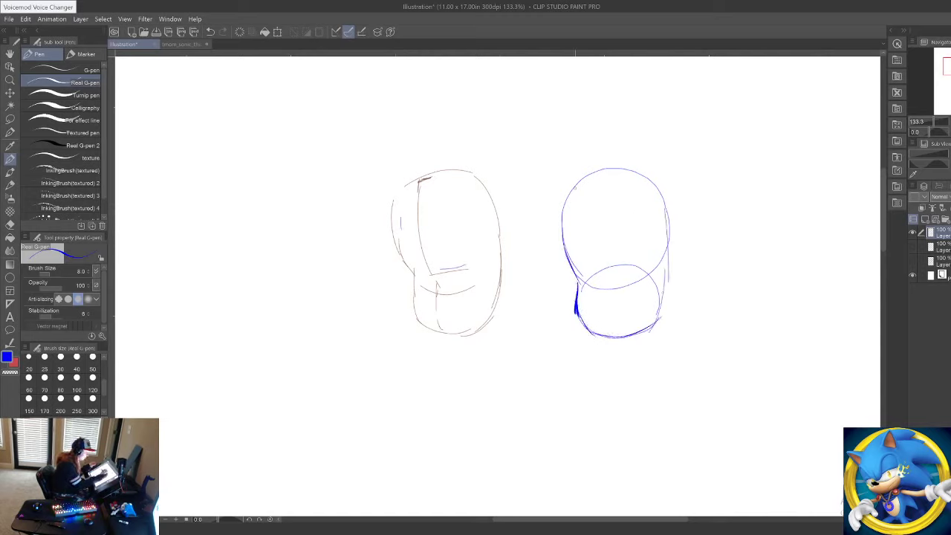
pyautogui.moveTo(595, 172); pyautogui.dragTo(614, 342)
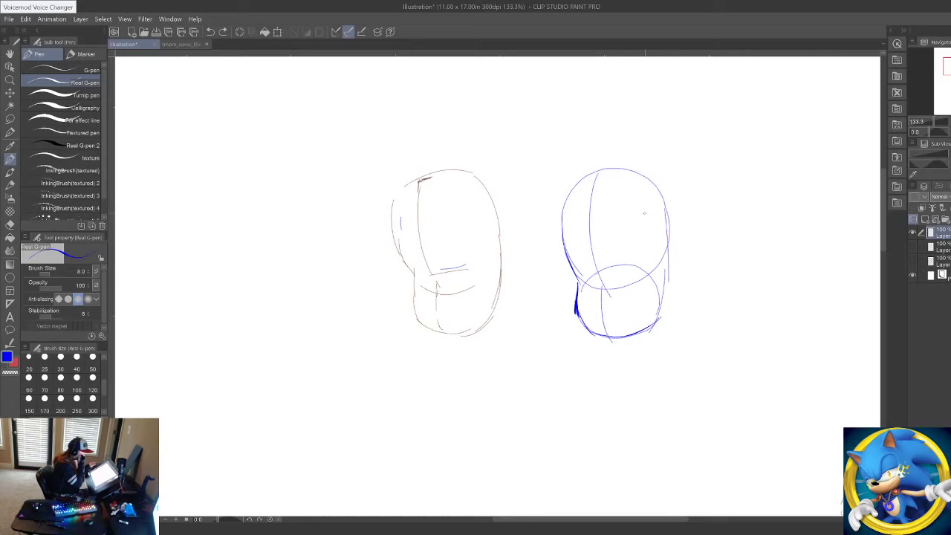
# Step: Erase the blue circle construction with the Snap eraser at size 316.8 and return to the Real G-pen
pyautogui.press('e')
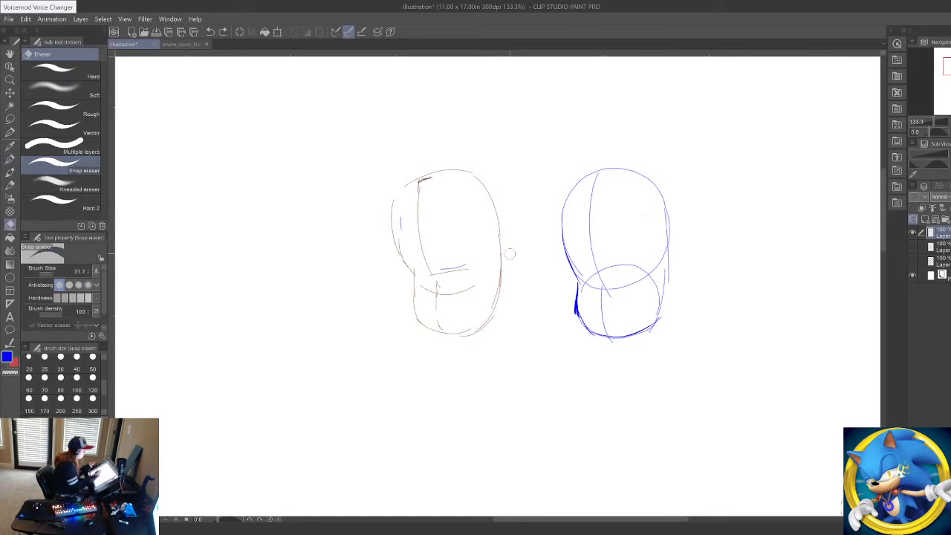
pyautogui.click(59, 274)
pyautogui.moveTo(610, 153)
pyautogui.mouseDown()
pyautogui.moveTo(616, 232)
pyautogui.moveTo(665, 263)
pyautogui.mouseUp()
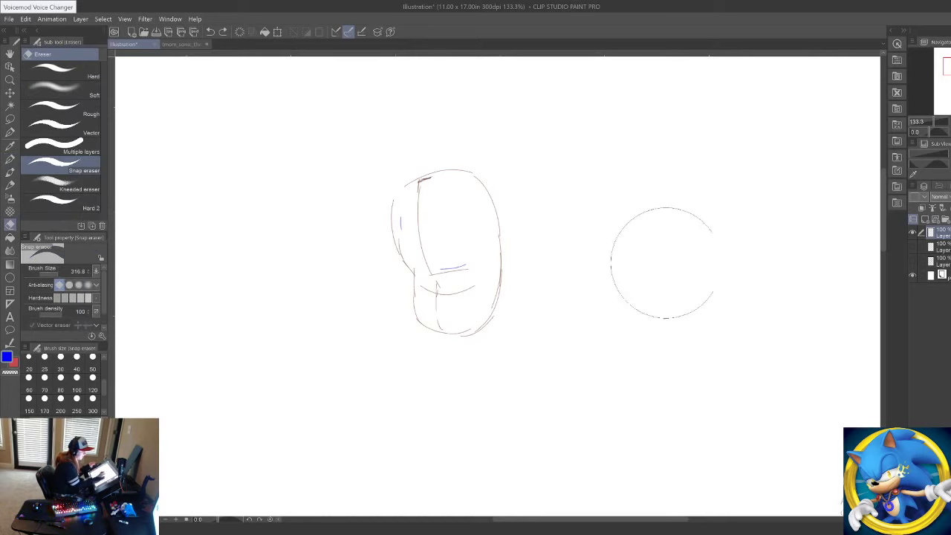
pyautogui.press('p')
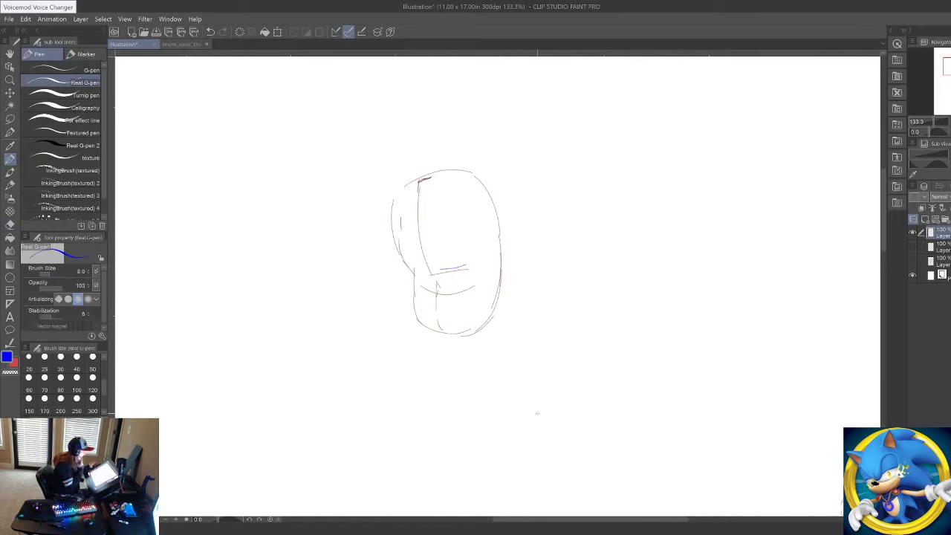
pyautogui.click(9, 80)
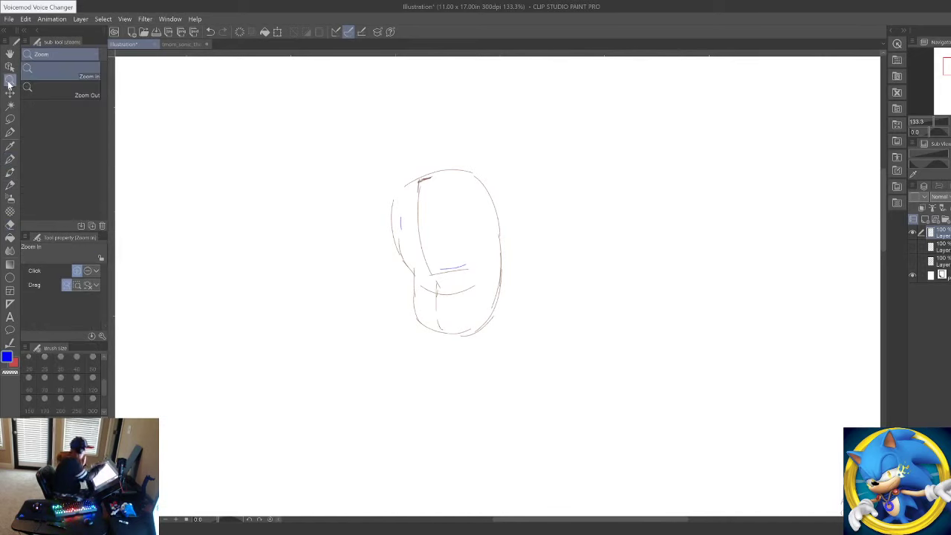
pyautogui.click(301, 195)
pyautogui.press('p')
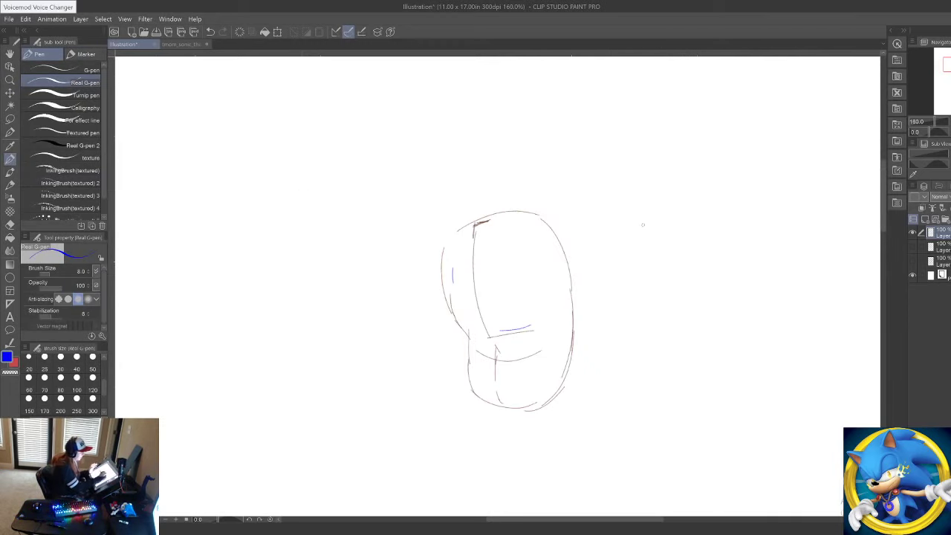
pyautogui.moveTo(637, 222)
pyautogui.mouseDown()
pyautogui.moveTo(666, 422)
pyautogui.moveTo(632, 225)
pyautogui.mouseUp()
pyautogui.hotkey('ctrl', 'z')
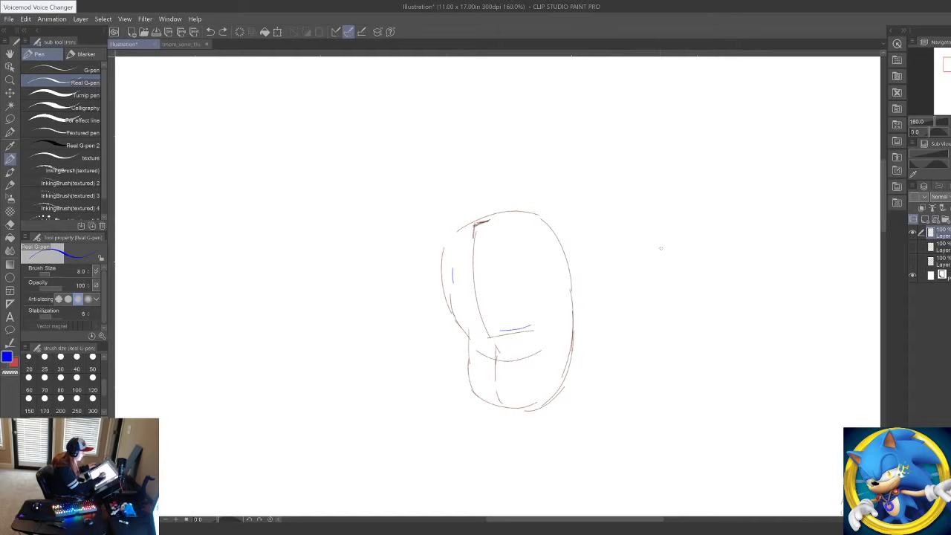
pyautogui.moveTo(652, 272)
pyautogui.mouseDown()
pyautogui.moveTo(733, 308)
pyautogui.moveTo(653, 275)
pyautogui.moveTo(658, 250)
pyautogui.mouseUp()
pyautogui.hotkey('ctrl', 'z')
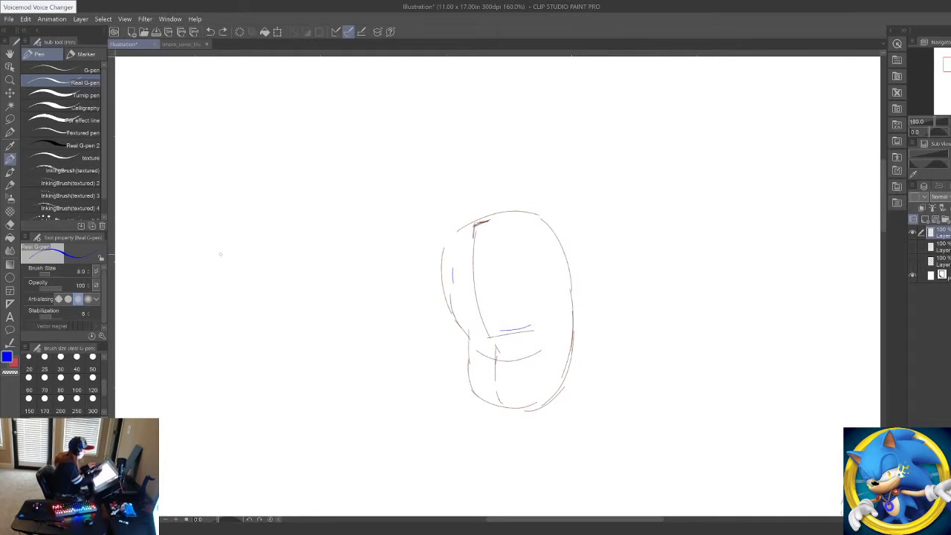
# Step: Undo the recent strokes until the blue circle construction is restored, and erase it from the page again
pyautogui.moveTo(200, 241)
pyautogui.mouseDown()
pyautogui.moveTo(285, 325)
pyautogui.moveTo(249, 434)
pyautogui.moveTo(322, 223)
pyautogui.moveTo(368, 297)
pyautogui.moveTo(336, 374)
pyautogui.moveTo(290, 436)
pyautogui.moveTo(222, 434)
pyautogui.mouseUp()
pyautogui.hotkey('ctrl', 'z')
pyautogui.hotkey('ctrl', 'z')
pyautogui.hotkey('ctrl', 'z')
pyautogui.hotkey('ctrl', 'z')
pyautogui.hotkey('ctrl', 'z')
pyautogui.hotkey('ctrl', 'z')
pyautogui.hotkey('ctrl', 'z')
pyautogui.hotkey('ctrl', 'z')
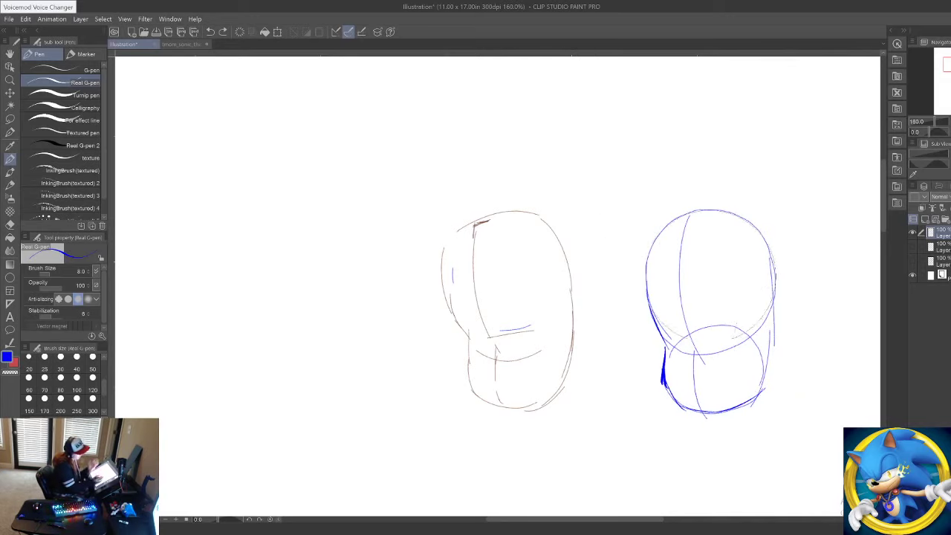
pyautogui.moveTo(743, 212)
pyautogui.mouseDown()
pyautogui.moveTo(758, 324)
pyautogui.moveTo(744, 451)
pyautogui.mouseUp()
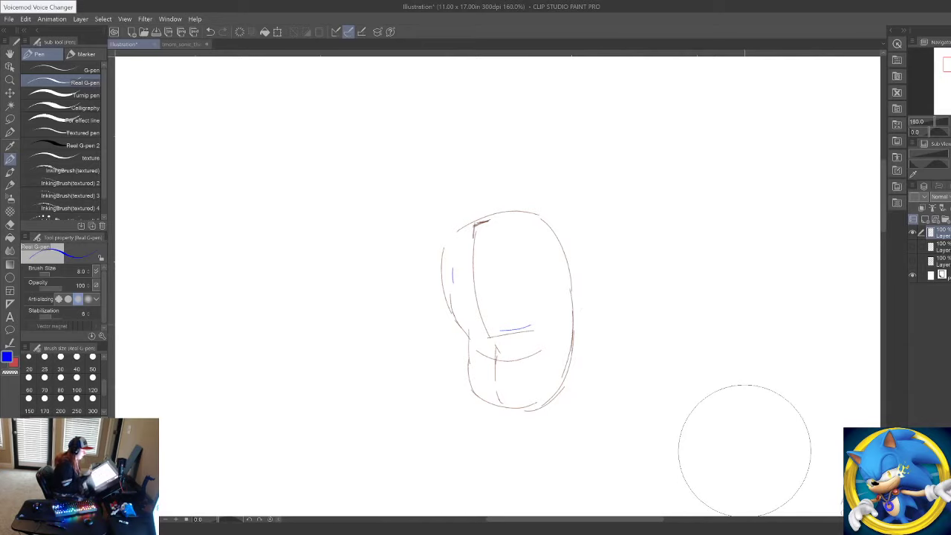
pyautogui.hotkey('ctrl', 'z')
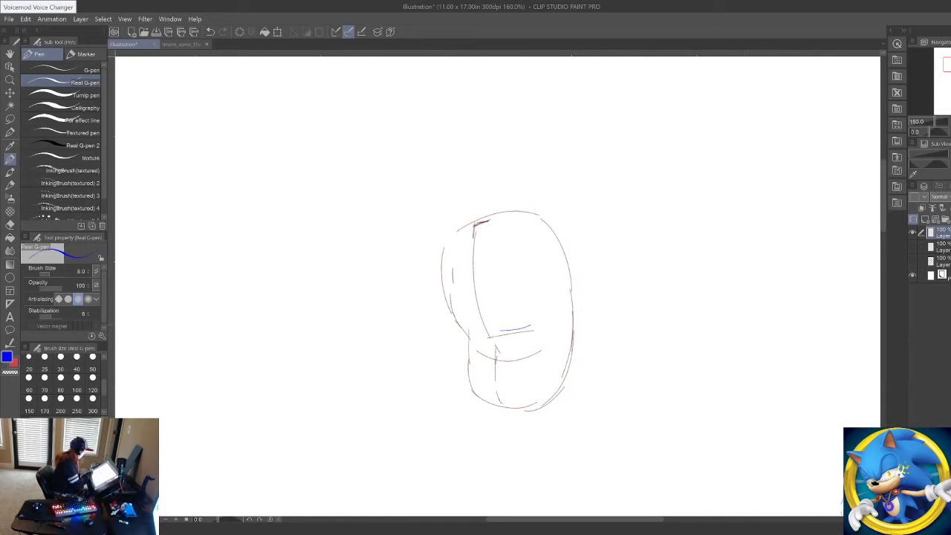
# Step: In a muted blue, sketch the inner face contour inside the head, from the brow arc down around the muzzle
pyautogui.click(63, 473)
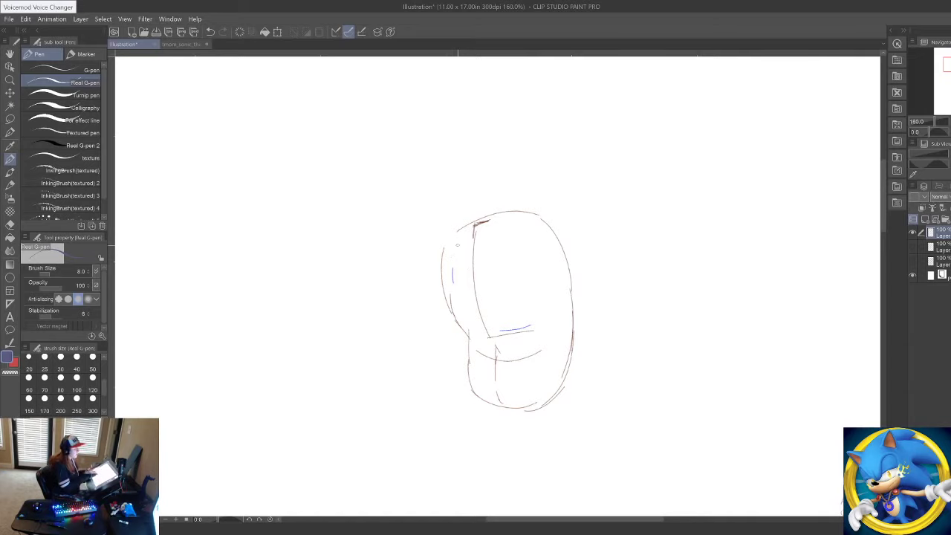
pyautogui.moveTo(451, 281)
pyautogui.mouseDown()
pyautogui.moveTo(473, 249)
pyautogui.moveTo(514, 251)
pyautogui.moveTo(540, 290)
pyautogui.moveTo(543, 371)
pyautogui.moveTo(483, 392)
pyautogui.moveTo(452, 315)
pyautogui.mouseUp()
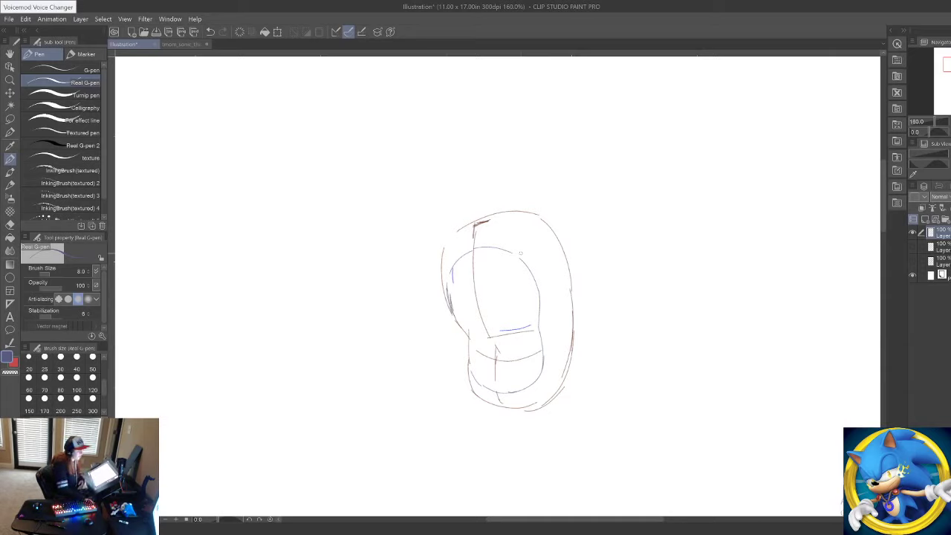
# Step: In red, sketch two slanted lines with a small circle between them beneath the head, and remove the leg-and-foot examples beside it
pyautogui.click(10, 80)
pyautogui.moveTo(382, 254); pyautogui.dragTo(333, 253)
pyautogui.moveTo(488, 335); pyautogui.dragTo(590, 314)
pyautogui.moveTo(499, 269); pyautogui.dragTo(521, 275)
pyautogui.moveTo(584, 336)
pyautogui.mouseDown()
pyautogui.moveTo(582, 350)
pyautogui.moveTo(600, 329)
pyautogui.mouseUp()
pyautogui.click(10, 159)
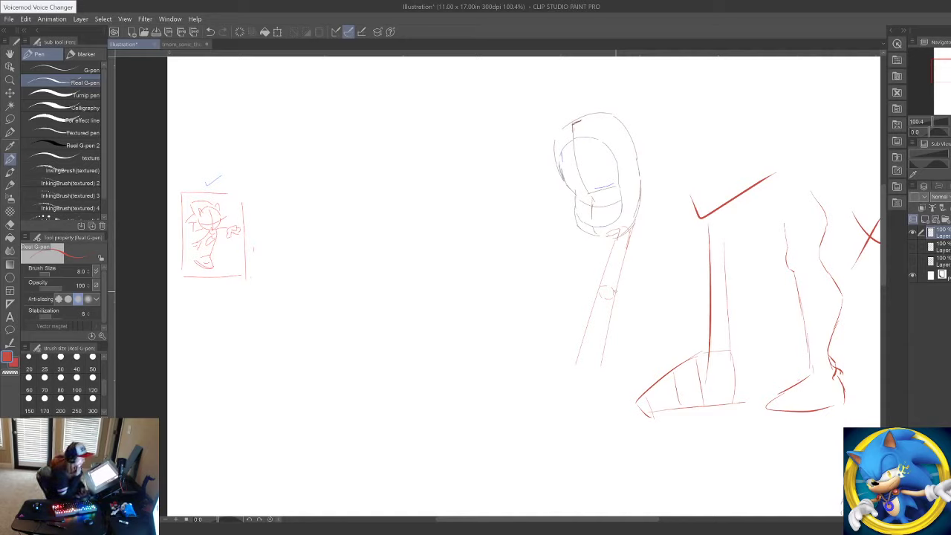
pyautogui.moveTo(745, 191)
pyautogui.mouseDown()
pyautogui.moveTo(710, 273)
pyautogui.moveTo(762, 198)
pyautogui.moveTo(674, 448)
pyautogui.moveTo(647, 463)
pyautogui.moveTo(764, 332)
pyautogui.moveTo(839, 272)
pyautogui.moveTo(820, 395)
pyautogui.mouseUp()
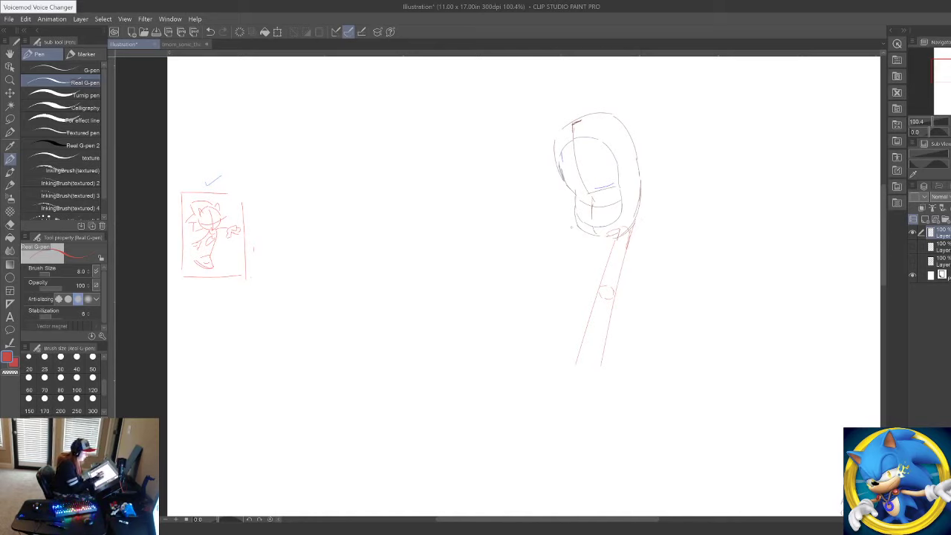
# Step: Sketch a second head in red on the empty area beside the first, with cranium, muzzle outline and curved centre line
pyautogui.click(10, 80)
pyautogui.moveTo(634, 227); pyautogui.dragTo(647, 244)
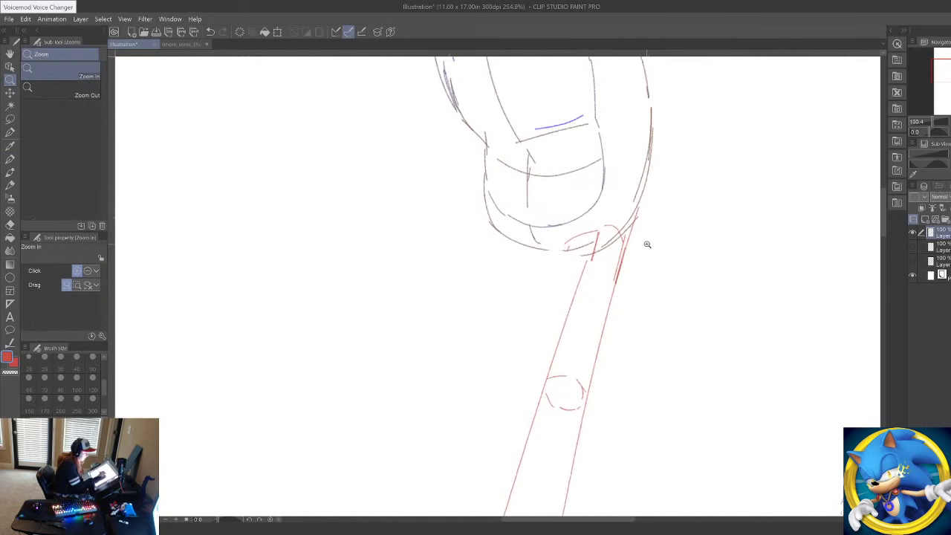
pyautogui.click(9, 158)
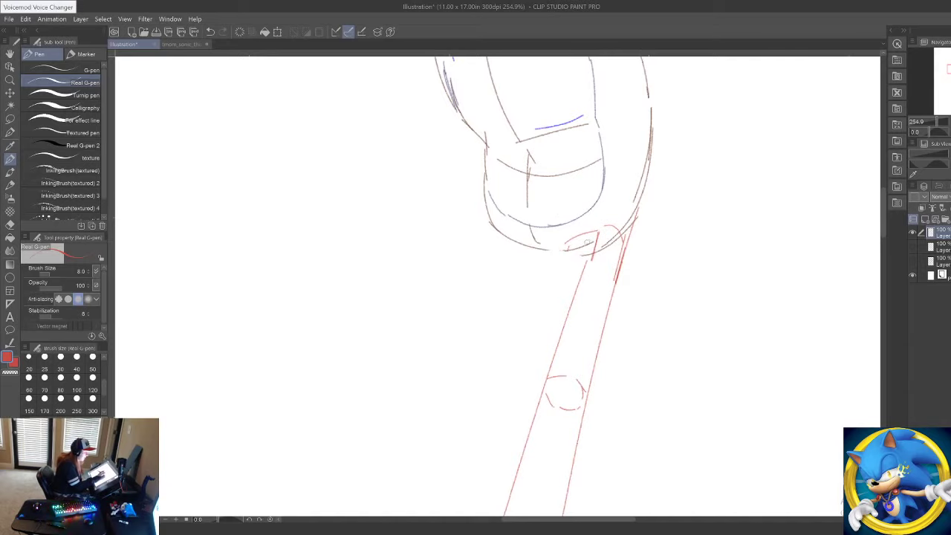
pyautogui.moveTo(393, 371); pyautogui.dragTo(753, 342)
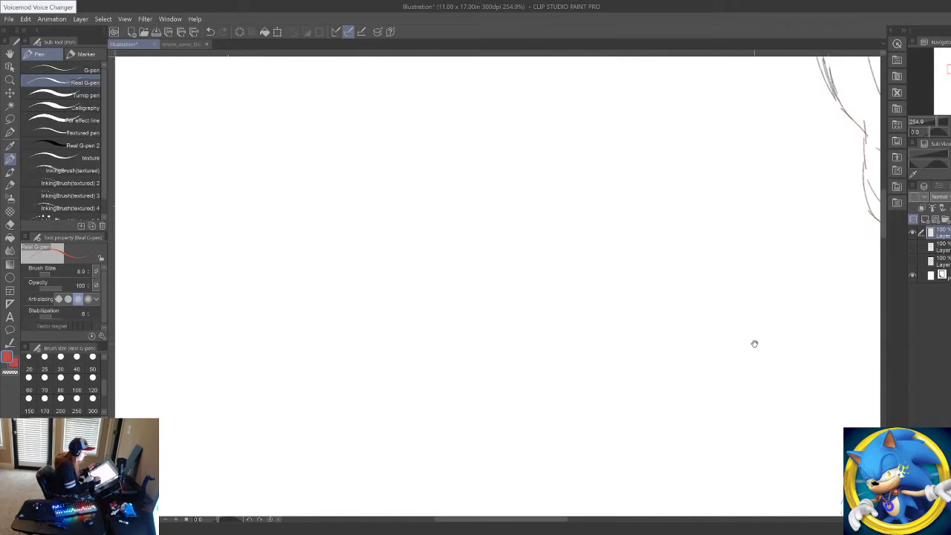
pyautogui.moveTo(365, 164)
pyautogui.mouseDown()
pyautogui.moveTo(380, 152)
pyautogui.moveTo(484, 168)
pyautogui.mouseUp()
pyautogui.moveTo(493, 175); pyautogui.dragTo(491, 336)
pyautogui.moveTo(357, 172); pyautogui.dragTo(409, 366)
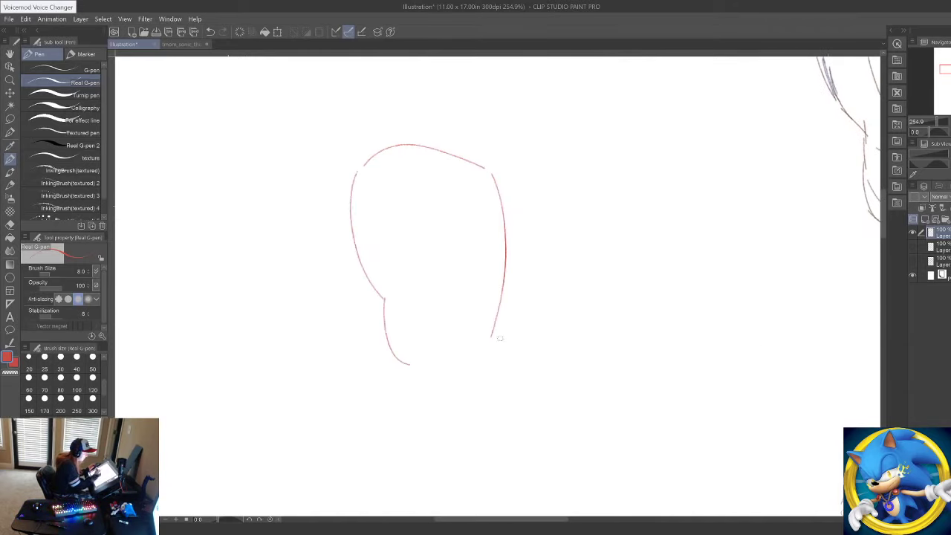
pyautogui.moveTo(499, 327); pyautogui.dragTo(490, 350)
pyautogui.moveTo(401, 372); pyautogui.dragTo(494, 345)
pyautogui.moveTo(437, 158)
pyautogui.mouseDown()
pyautogui.moveTo(425, 303)
pyautogui.moveTo(431, 384)
pyautogui.mouseUp()
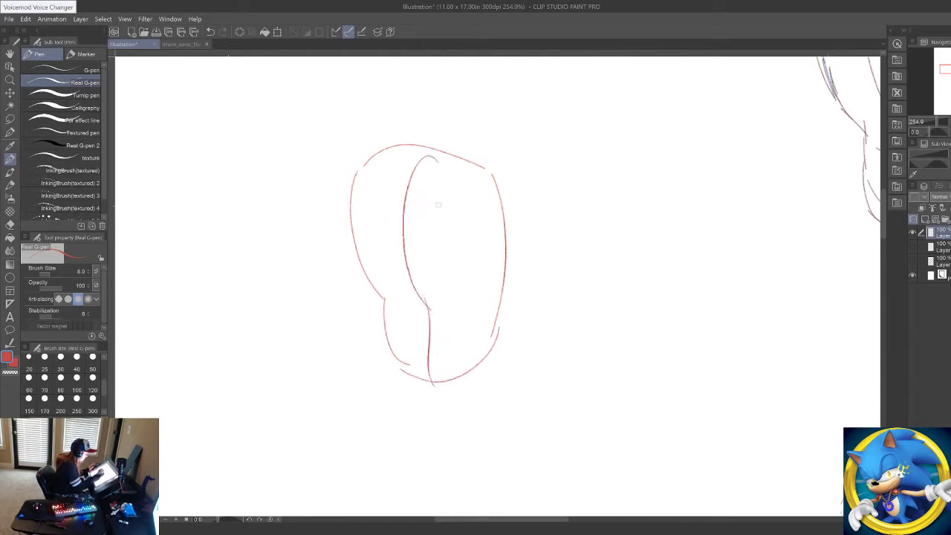
pyautogui.moveTo(472, 419); pyautogui.dragTo(492, 300)
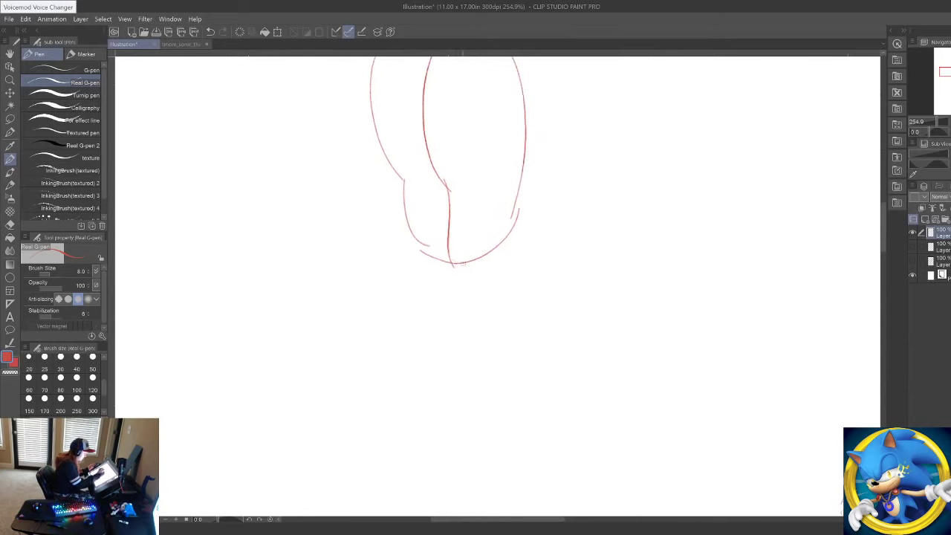
# Step: Sketch a front-view head in red on an empty area, with outer cranium arcs, an inner oval and the muzzle outline
pyautogui.moveTo(452, 264)
pyautogui.mouseDown()
pyautogui.moveTo(505, 248)
pyautogui.moveTo(536, 395)
pyautogui.mouseUp()
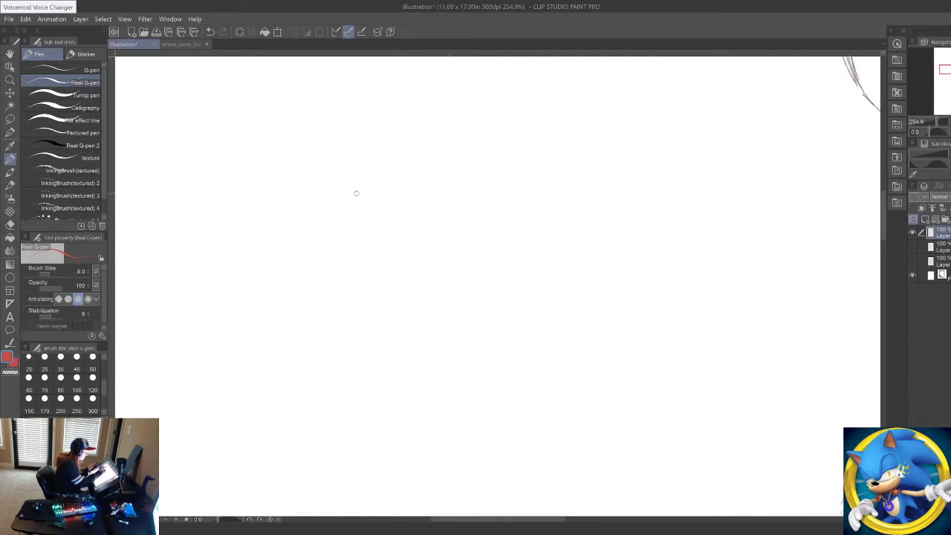
pyautogui.moveTo(356, 188); pyautogui.dragTo(490, 192)
pyautogui.moveTo(489, 170); pyautogui.dragTo(476, 308)
pyautogui.moveTo(350, 209); pyautogui.dragTo(365, 288)
pyautogui.moveTo(394, 306); pyautogui.dragTo(483, 296)
pyautogui.moveTo(371, 306)
pyautogui.mouseDown()
pyautogui.moveTo(395, 382)
pyautogui.moveTo(458, 379)
pyautogui.mouseUp()
pyautogui.moveTo(489, 304); pyautogui.dragTo(473, 385)
pyautogui.moveTo(379, 244)
pyautogui.mouseDown()
pyautogui.moveTo(482, 250)
pyautogui.moveTo(483, 233)
pyautogui.moveTo(402, 331)
pyautogui.mouseUp()
pyautogui.moveTo(393, 327); pyautogui.dragTo(425, 384)
pyautogui.moveTo(477, 296)
pyautogui.mouseDown()
pyautogui.moveTo(476, 320)
pyautogui.moveTo(399, 381)
pyautogui.mouseUp()
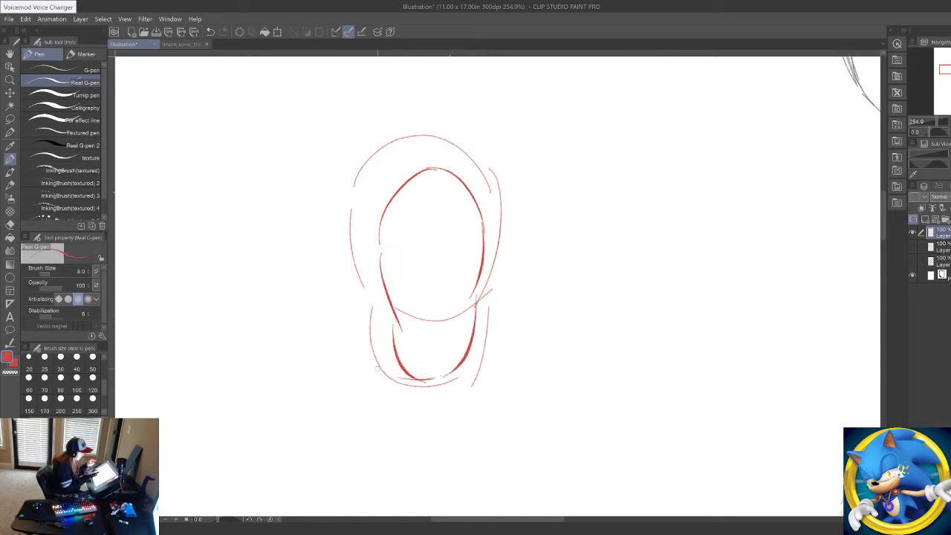
# Step: Mark the side planes of the front-view head's cheeks and its flat chin plane with heavier red strokes
pyautogui.moveTo(361, 271); pyautogui.dragTo(369, 355)
pyautogui.moveTo(484, 308); pyautogui.dragTo(479, 358)
pyautogui.moveTo(487, 306); pyautogui.dragTo(483, 349)
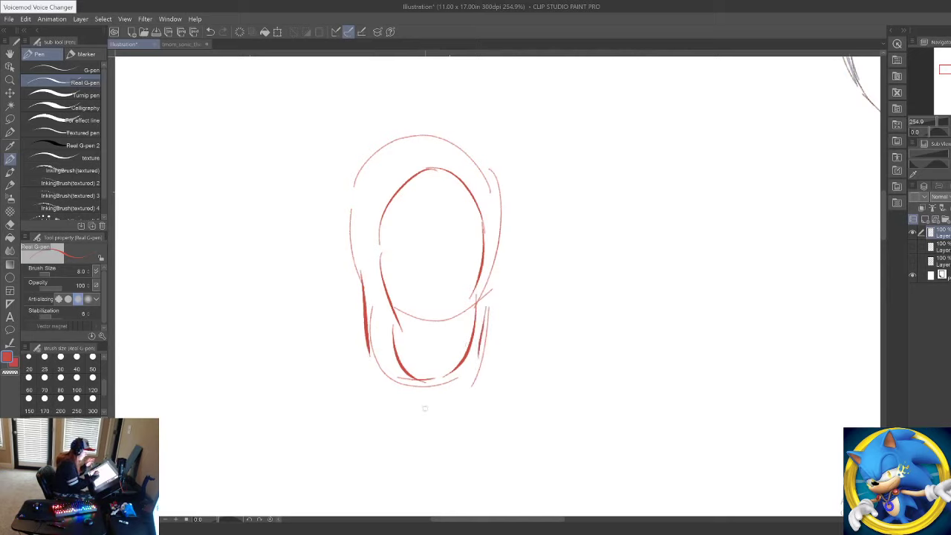
pyautogui.moveTo(405, 385); pyautogui.dragTo(449, 385)
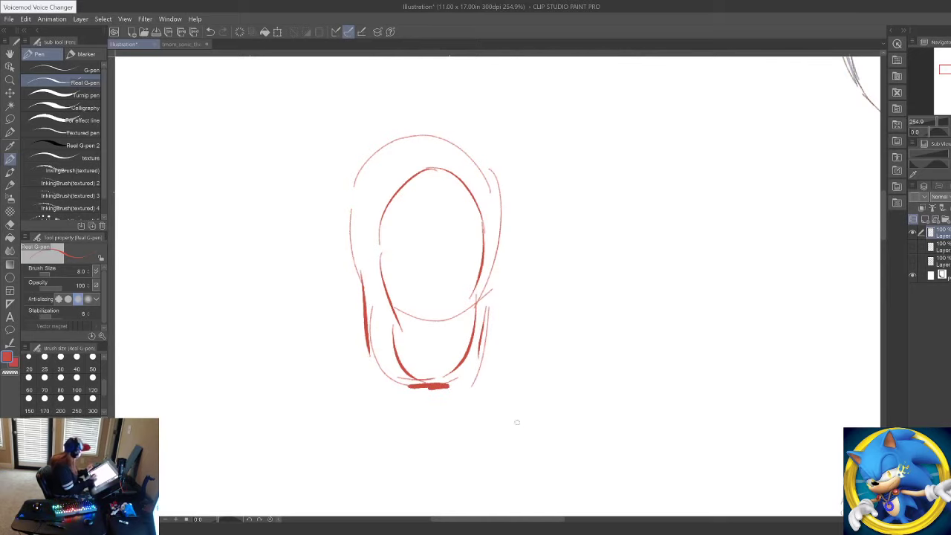
# Step: In dark blue, mark the two slanted jaw corners joining the cheek sides to the flat chin of the front-view head
pyautogui.moveTo(541, 402); pyautogui.dragTo(630, 329)
pyautogui.moveTo(457, 282); pyautogui.dragTo(495, 317)
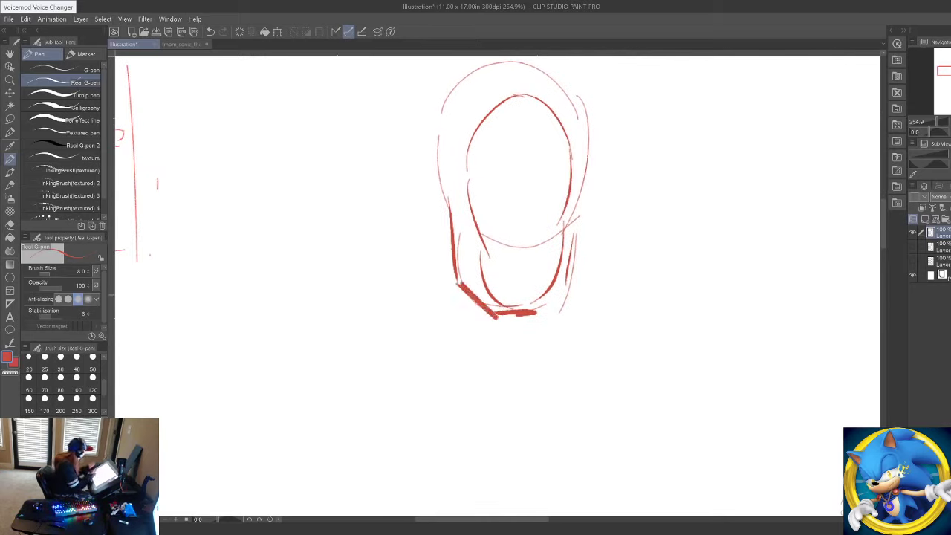
pyautogui.hotkey('ctrl', 'z')
pyautogui.moveTo(459, 285); pyautogui.dragTo(492, 313)
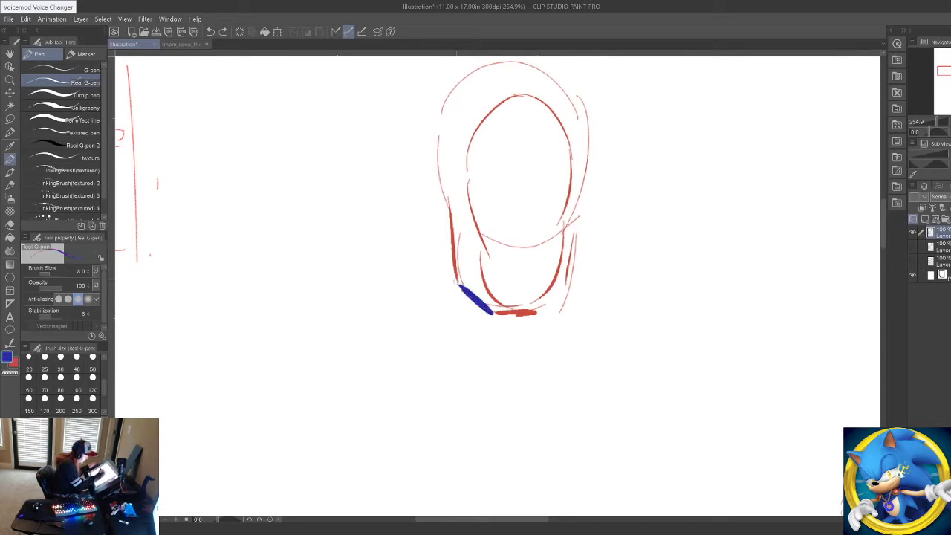
pyautogui.moveTo(570, 283); pyautogui.dragTo(541, 312)
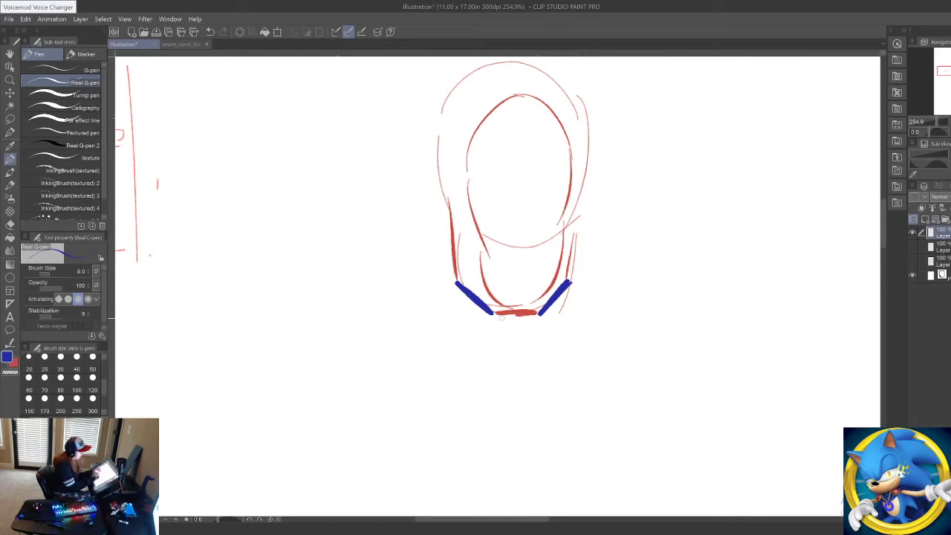
# Step: Switch the pen to green and compare the front-view head with the tilted main head and the ticked thumbnail
pyautogui.click(54, 469)
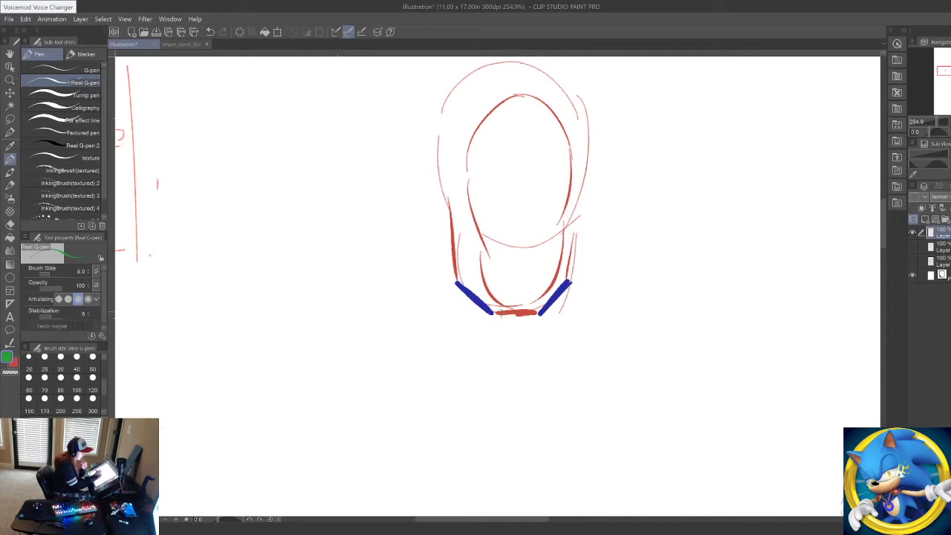
pyautogui.moveTo(671, 439); pyautogui.dragTo(157, 397)
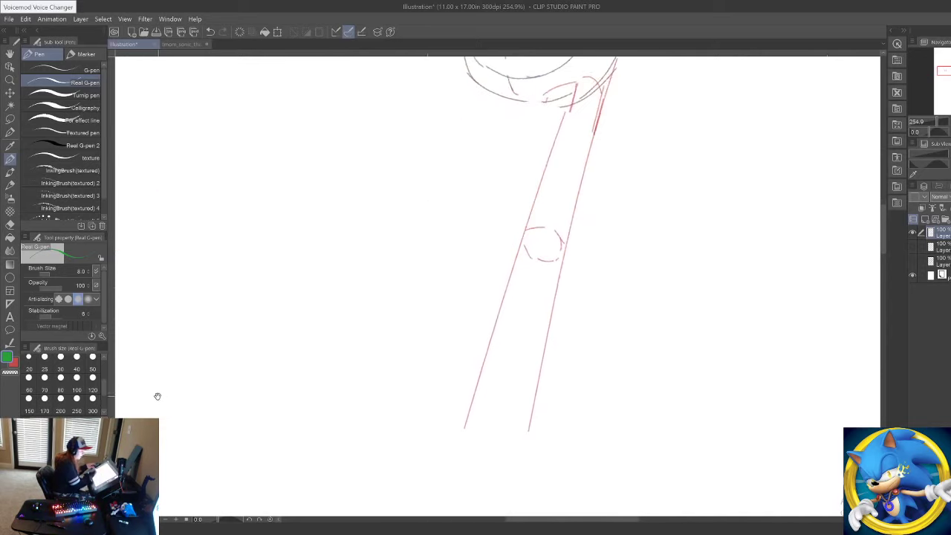
pyautogui.moveTo(631, 325); pyautogui.dragTo(611, 462)
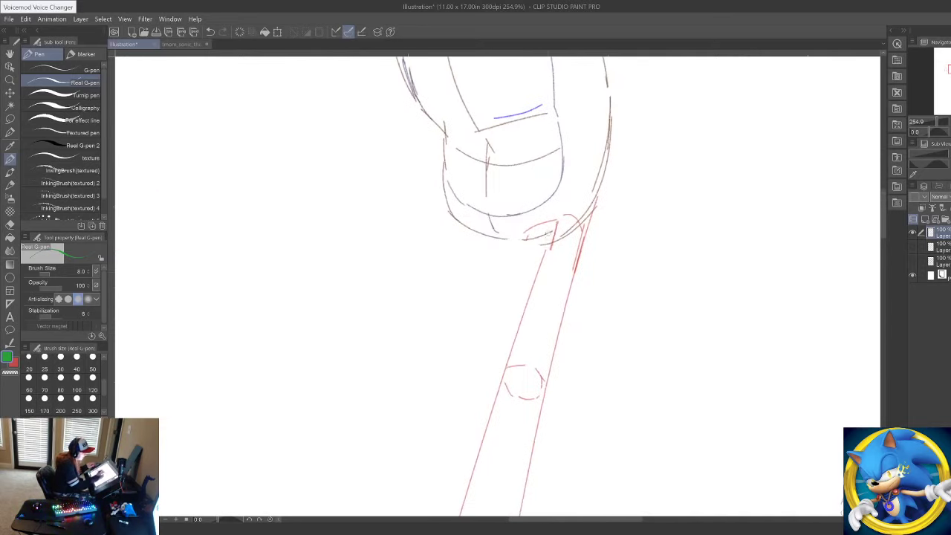
pyautogui.click(9, 80)
pyautogui.moveTo(503, 283); pyautogui.dragTo(488, 283)
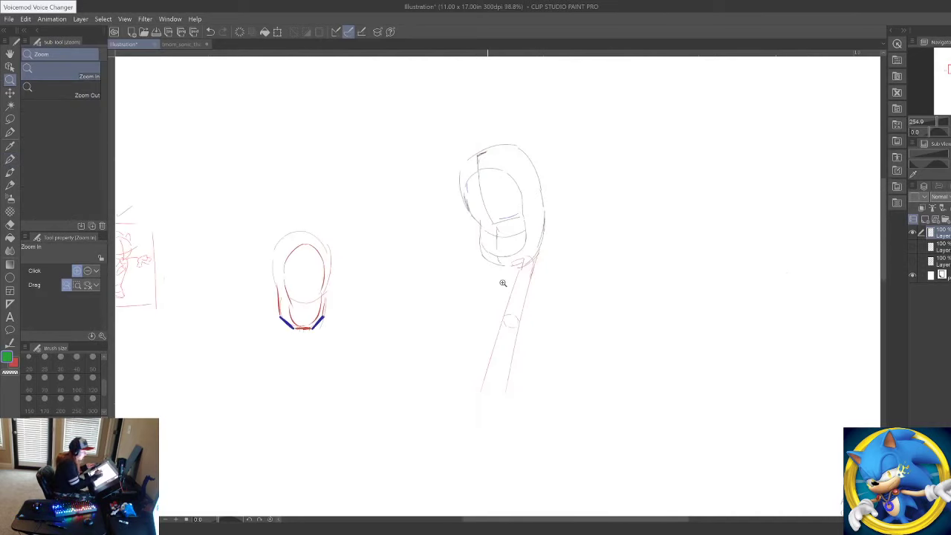
pyautogui.click(447, 296)
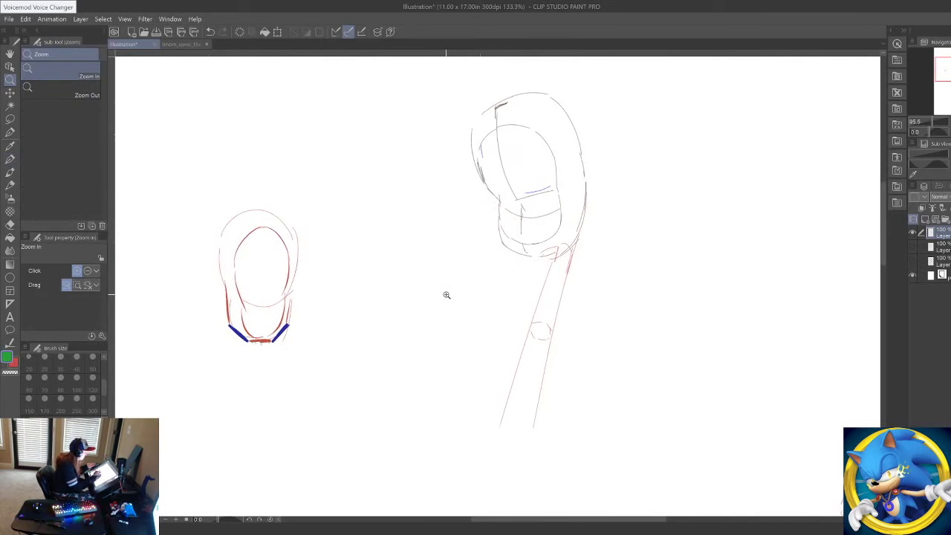
pyautogui.moveTo(255, 220)
pyautogui.mouseDown()
pyautogui.moveTo(206, 257)
pyautogui.moveTo(252, 220)
pyautogui.mouseUp()
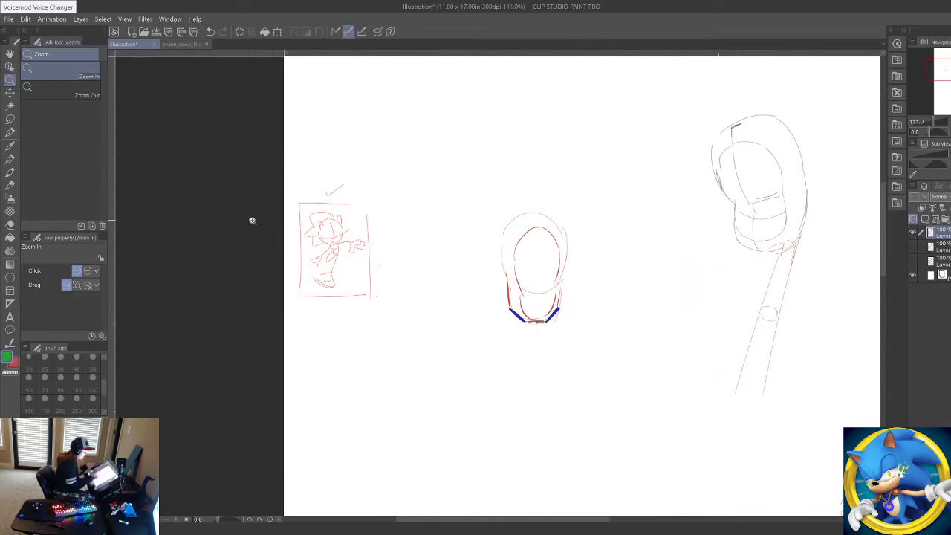
pyautogui.moveTo(492, 362); pyautogui.dragTo(284, 350)
pyautogui.moveTo(509, 228); pyautogui.dragTo(508, 228)
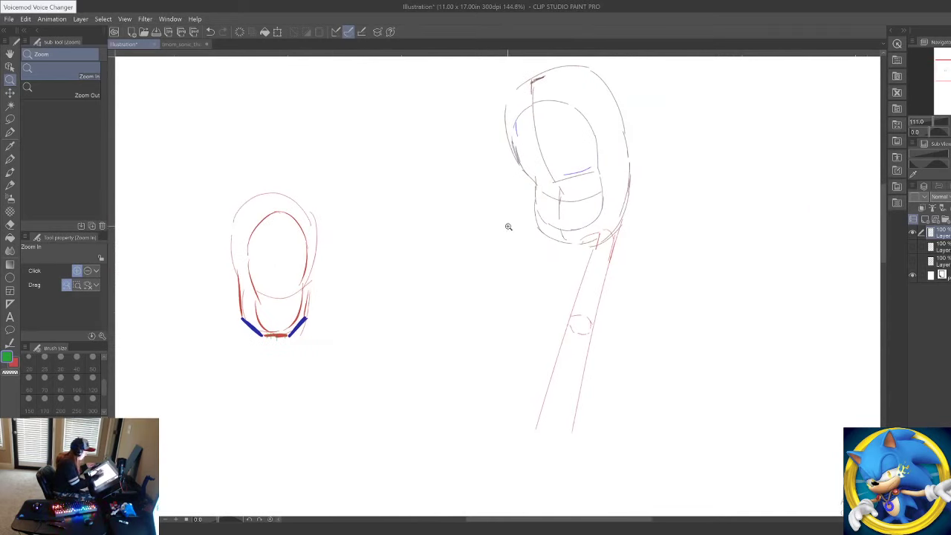
pyautogui.click(11, 225)
pyautogui.moveTo(334, 171); pyautogui.dragTo(325, 297)
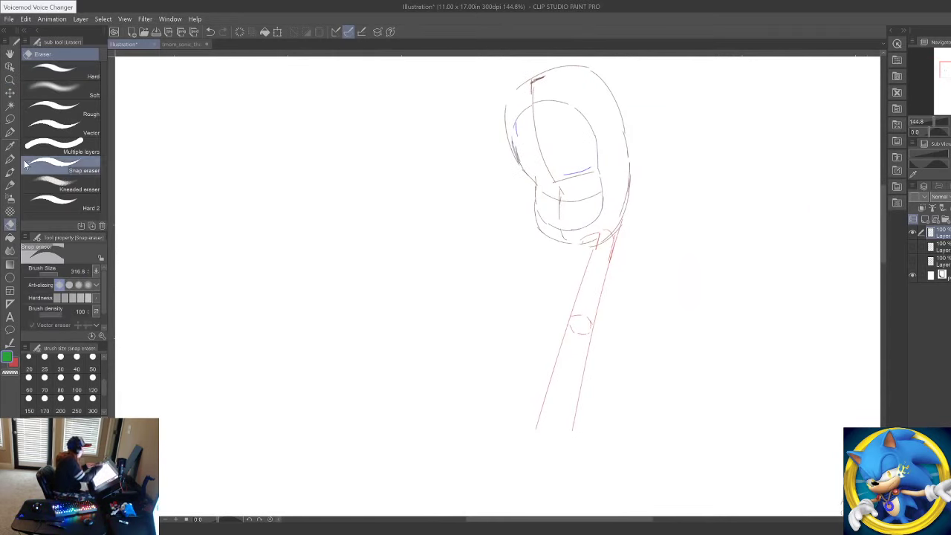
pyautogui.press('p')
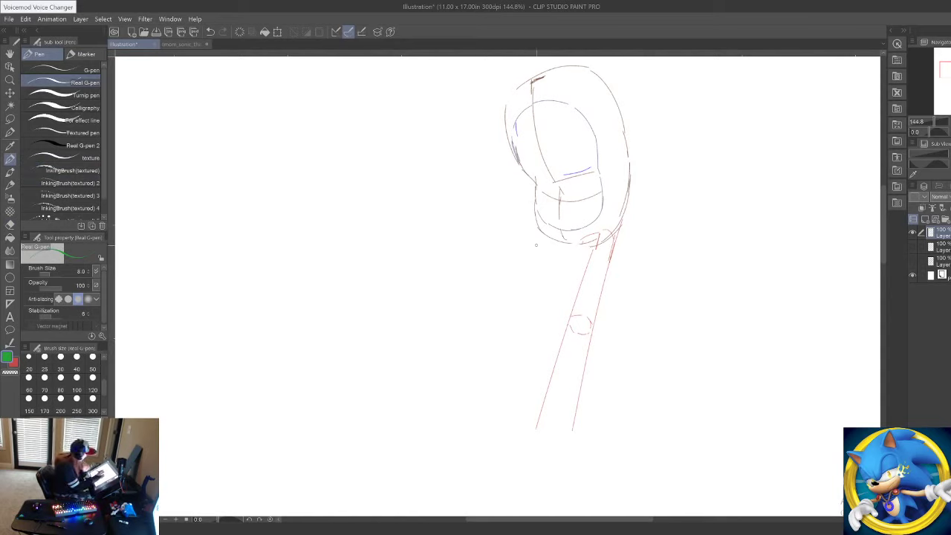
pyautogui.hotkey('ctrl', 'z')
# Step: Add a short green tick beside the main head's muzzle, and shift the slanted lines and circle beneath it slightly left
pyautogui.moveTo(529, 246); pyautogui.dragTo(523, 253)
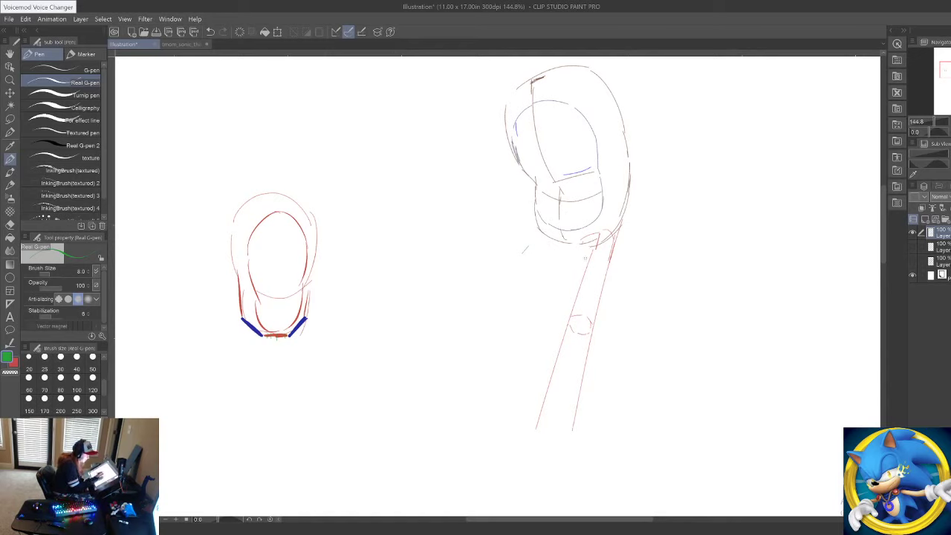
pyautogui.press('m')
pyautogui.moveTo(621, 239)
pyautogui.mouseDown()
pyautogui.moveTo(596, 230)
pyautogui.moveTo(644, 340)
pyautogui.moveTo(626, 365)
pyautogui.mouseUp()
pyautogui.click(612, 509)
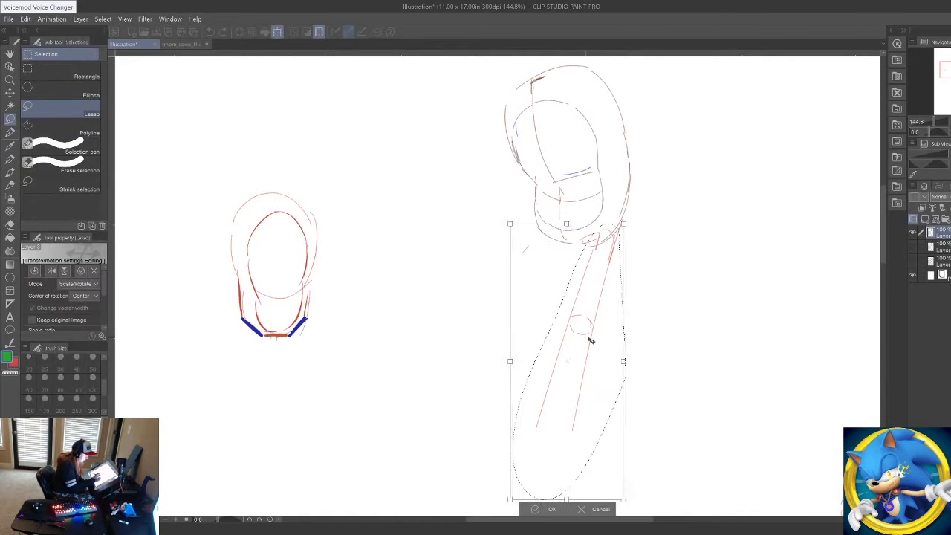
pyautogui.moveTo(590, 338); pyautogui.dragTo(585, 339)
pyautogui.click(545, 510)
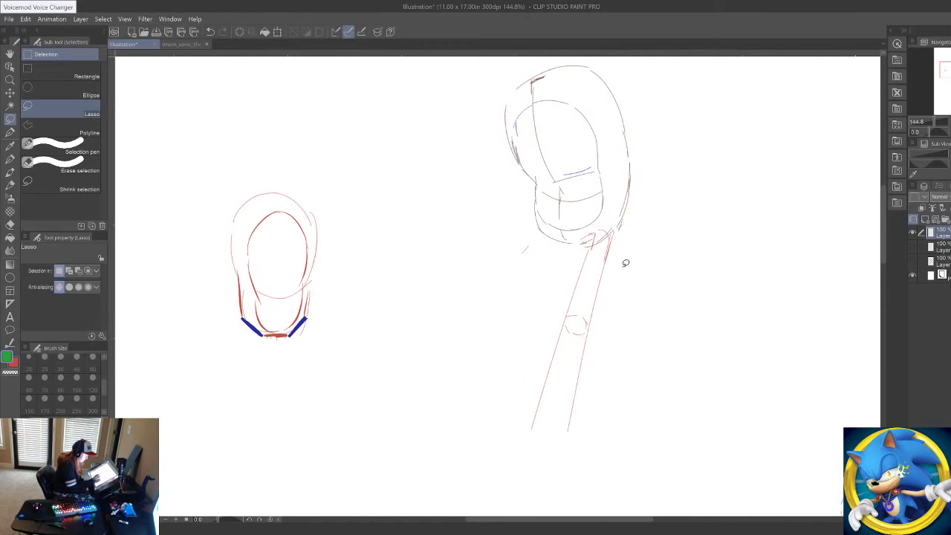
# Step: Move the right slanted line and the adjoining part of the circle slightly right, widening the shape beneath the head
pyautogui.moveTo(601, 239)
pyautogui.mouseDown()
pyautogui.moveTo(649, 331)
pyautogui.moveTo(611, 232)
pyautogui.mouseUp()
pyautogui.click(641, 505)
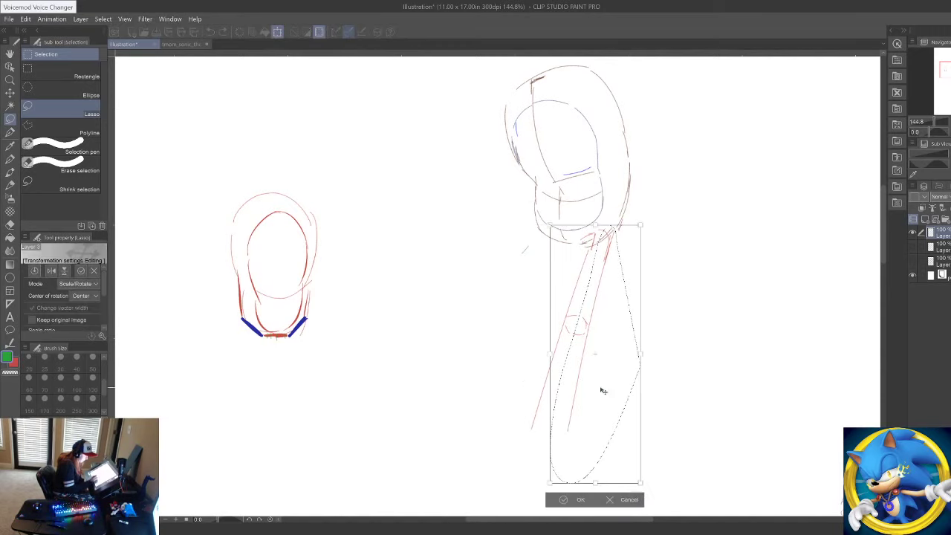
pyautogui.moveTo(587, 385); pyautogui.dragTo(605, 383)
pyautogui.click(584, 500)
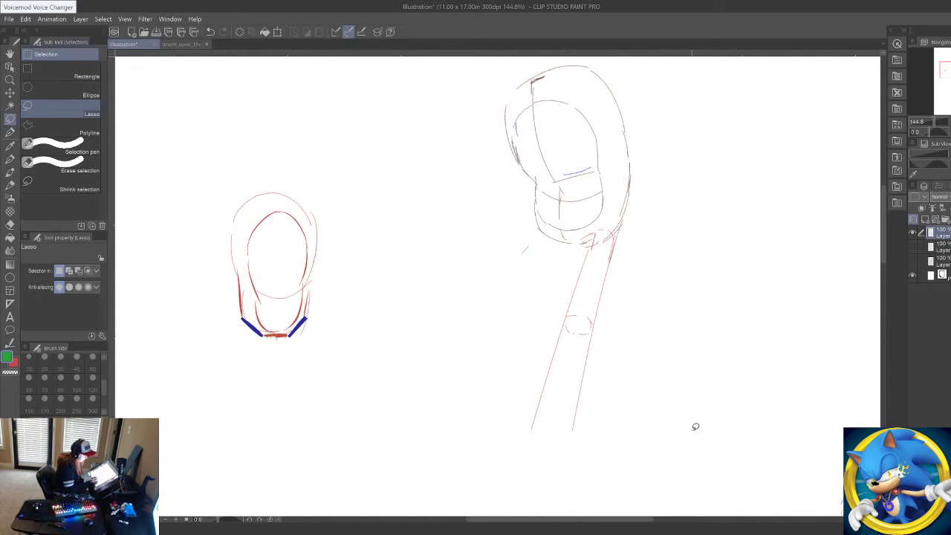
# Step: In green, sketch a small egg-shaped body with a rounded hip on the empty area right of the main figure
pyautogui.click(9, 159)
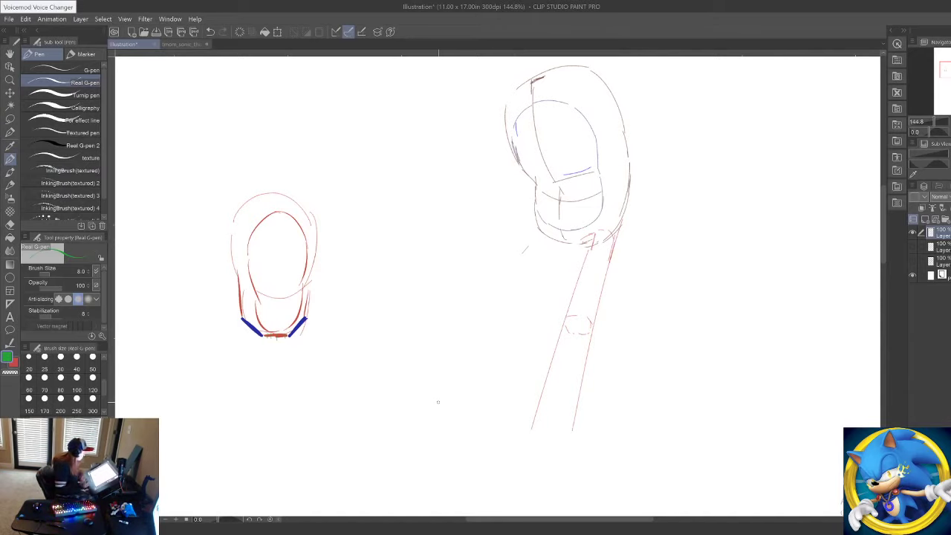
pyautogui.moveTo(674, 333); pyautogui.dragTo(362, 366)
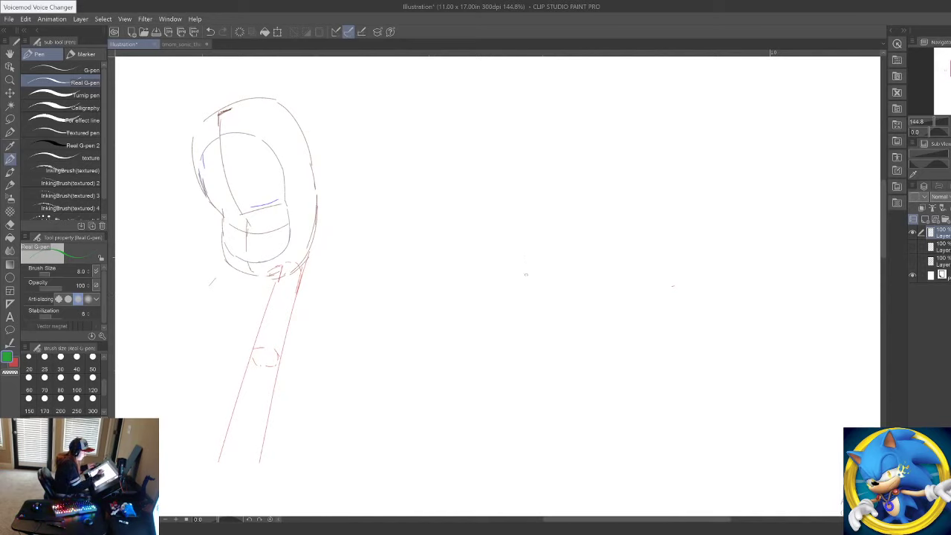
pyautogui.moveTo(516, 196); pyautogui.dragTo(549, 357)
pyautogui.hotkey('ctrl', 'z')
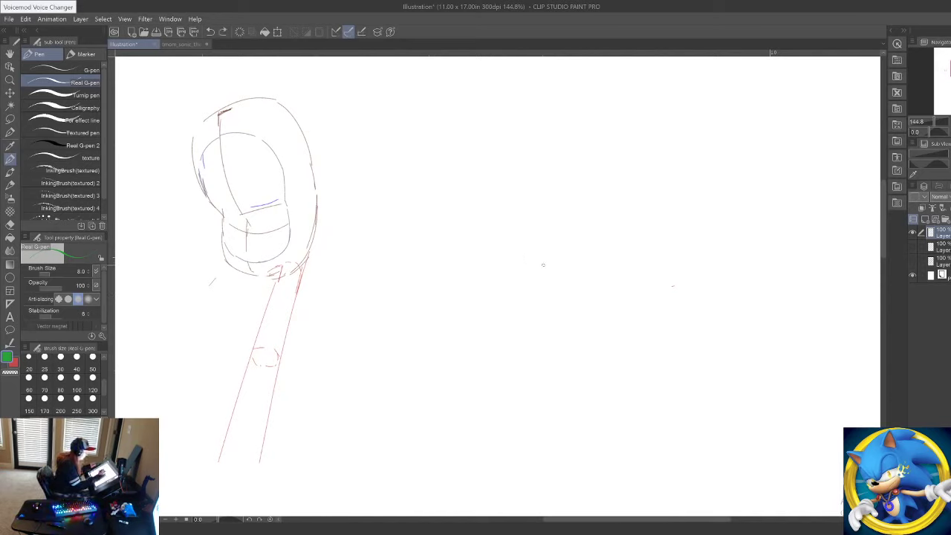
pyautogui.moveTo(553, 170); pyautogui.dragTo(574, 257)
pyautogui.moveTo(532, 185)
pyautogui.mouseDown()
pyautogui.moveTo(529, 277)
pyautogui.moveTo(583, 245)
pyautogui.moveTo(497, 339)
pyautogui.mouseUp()
pyautogui.hotkey('ctrl', 'z')
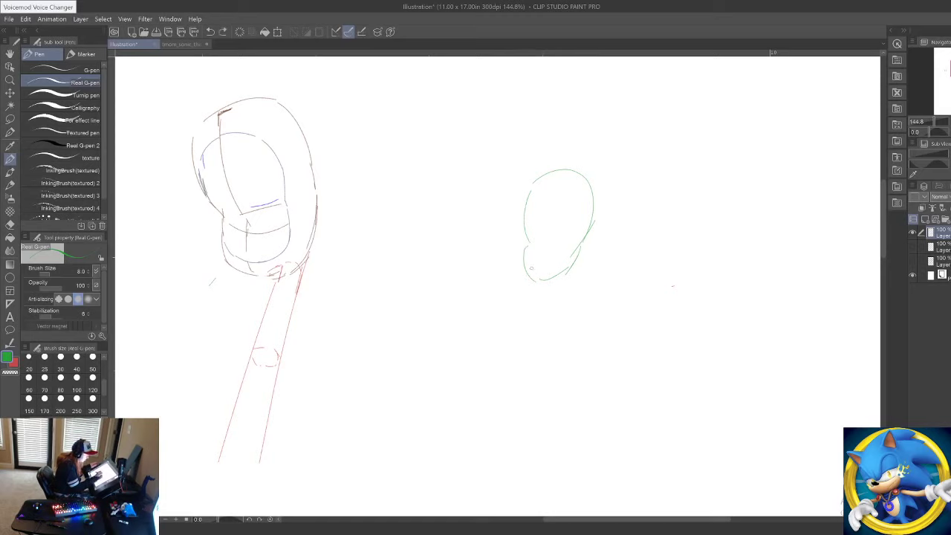
# Step: Sketch a short bent leg ending in a pointed shoe below the green body, undoing and redrawing strokes as needed
pyautogui.moveTo(556, 250); pyautogui.dragTo(463, 318)
pyautogui.hotkey('ctrl', 'z')
pyautogui.moveTo(545, 258)
pyautogui.mouseDown()
pyautogui.moveTo(475, 321)
pyautogui.moveTo(500, 299)
pyautogui.mouseUp()
pyautogui.hotkey('ctrl', 'z')
pyautogui.hotkey('ctrl', 'z')
pyautogui.moveTo(545, 258)
pyautogui.mouseDown()
pyautogui.moveTo(491, 327)
pyautogui.moveTo(500, 297)
pyautogui.moveTo(506, 324)
pyautogui.moveTo(505, 298)
pyautogui.moveTo(503, 312)
pyautogui.moveTo(550, 315)
pyautogui.moveTo(558, 348)
pyautogui.mouseUp()
pyautogui.hotkey('ctrl', 'z')
pyautogui.hotkey('ctrl', 'z')
pyautogui.moveTo(520, 320); pyautogui.dragTo(556, 355)
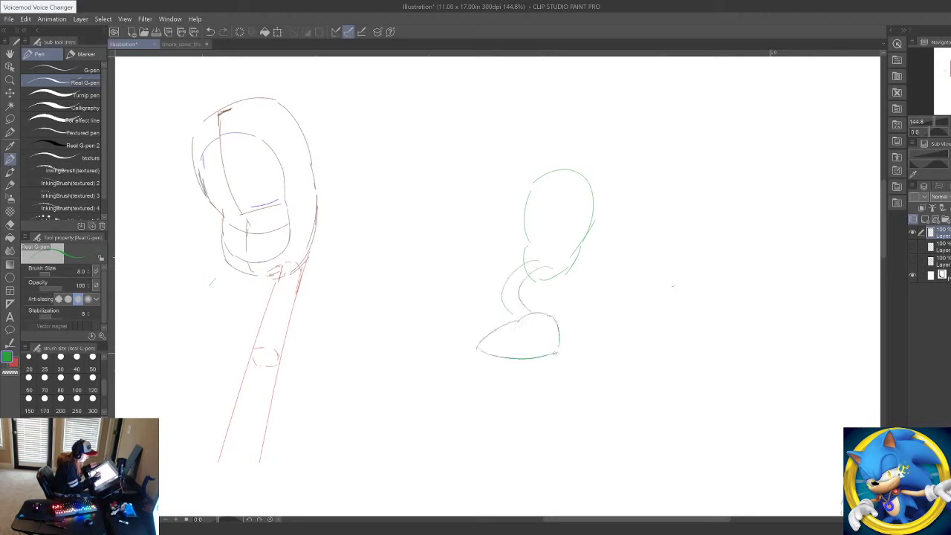
# Step: Add a small tail under the green body and a rounded spine on its back
pyautogui.moveTo(570, 275); pyautogui.dragTo(591, 271)
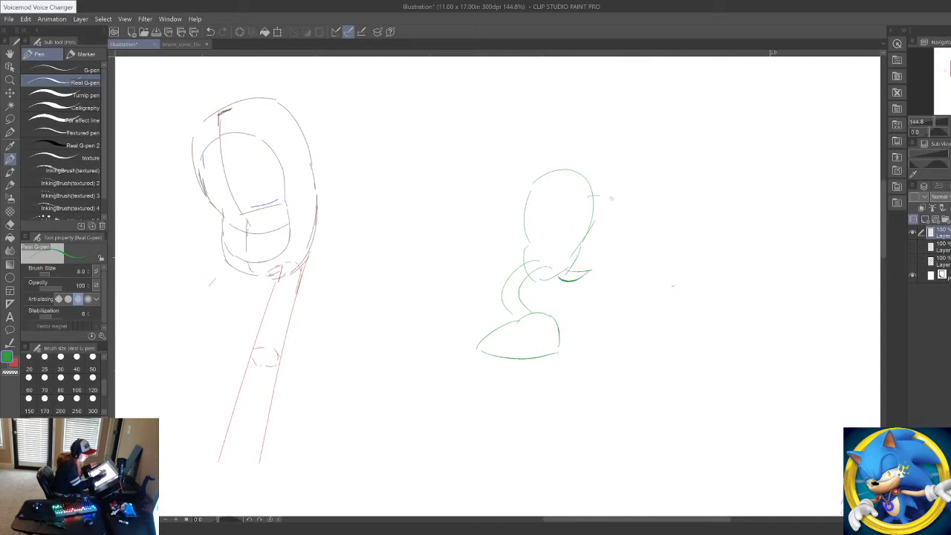
pyautogui.moveTo(592, 198); pyautogui.dragTo(626, 223)
pyautogui.moveTo(624, 225); pyautogui.dragTo(575, 235)
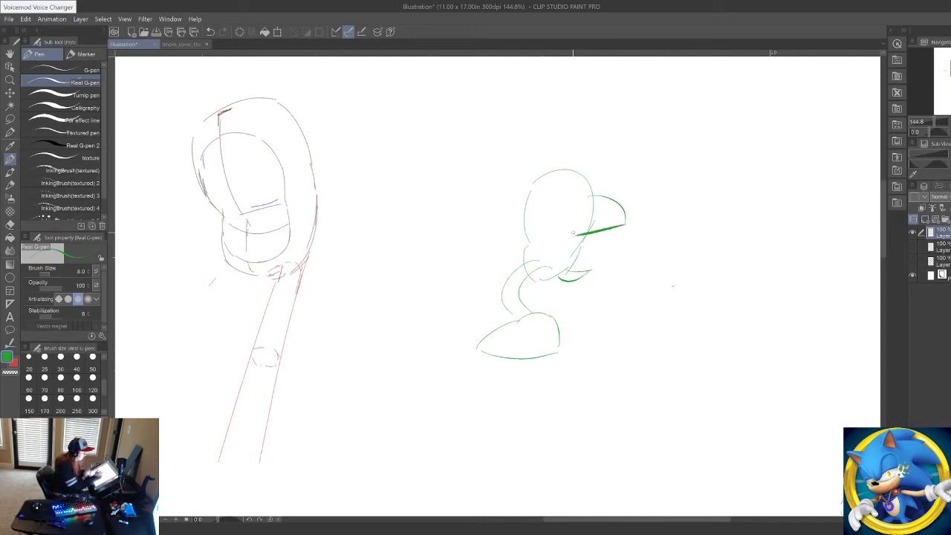
# Step: Sketch a large round head above the green body, with two eyes and pupils near its left edge
pyautogui.moveTo(532, 187); pyautogui.dragTo(538, 75)
pyautogui.moveTo(577, 77)
pyautogui.mouseDown()
pyautogui.moveTo(615, 101)
pyautogui.moveTo(593, 195)
pyautogui.mouseUp()
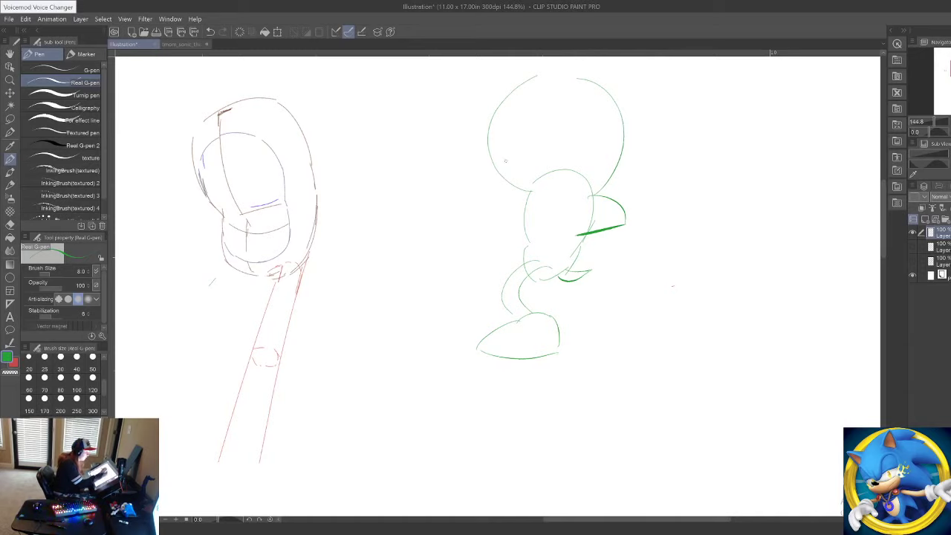
pyautogui.moveTo(512, 158)
pyautogui.mouseDown()
pyautogui.moveTo(548, 152)
pyautogui.moveTo(534, 177)
pyautogui.mouseUp()
pyautogui.moveTo(528, 161); pyautogui.dragTo(539, 135)
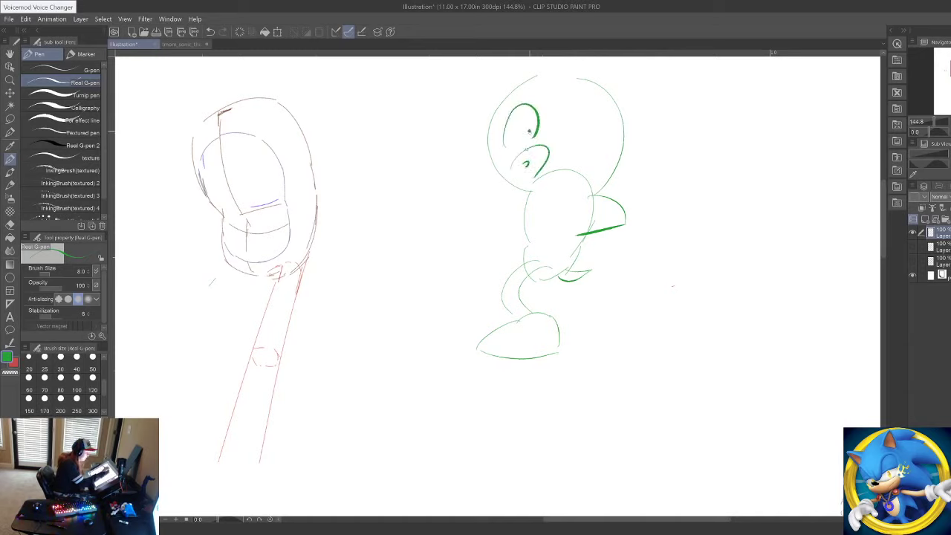
# Step: Erase the green figure's short leg and redraw it as a longer curved leg with a bigger shoe
pyautogui.moveTo(514, 301)
pyautogui.mouseDown()
pyautogui.moveTo(484, 368)
pyautogui.moveTo(529, 391)
pyautogui.mouseUp()
pyautogui.moveTo(528, 254)
pyautogui.mouseDown()
pyautogui.moveTo(466, 308)
pyautogui.moveTo(497, 305)
pyautogui.moveTo(500, 336)
pyautogui.mouseUp()
pyautogui.moveTo(485, 286)
pyautogui.mouseDown()
pyautogui.moveTo(475, 354)
pyautogui.moveTo(541, 386)
pyautogui.mouseUp()
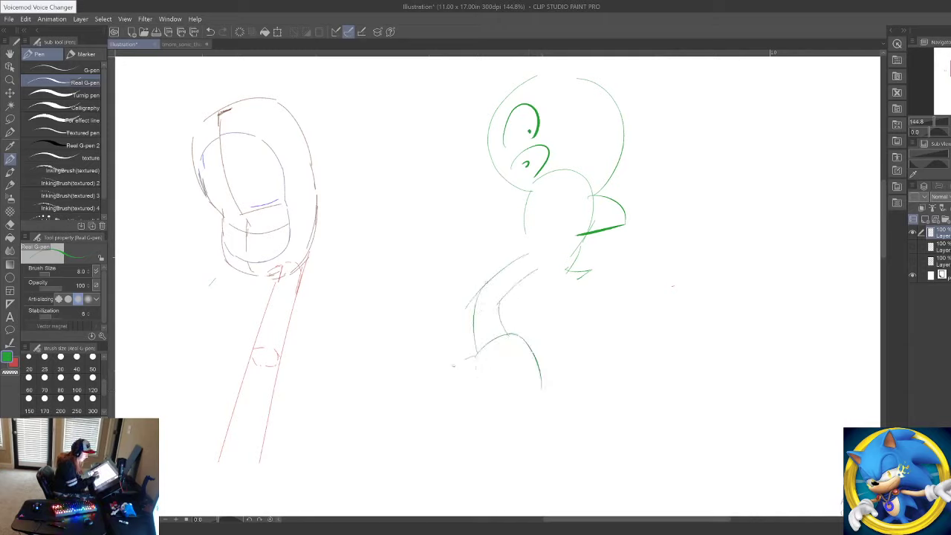
pyautogui.moveTo(476, 356)
pyautogui.mouseDown()
pyautogui.moveTo(435, 401)
pyautogui.moveTo(561, 402)
pyautogui.mouseUp()
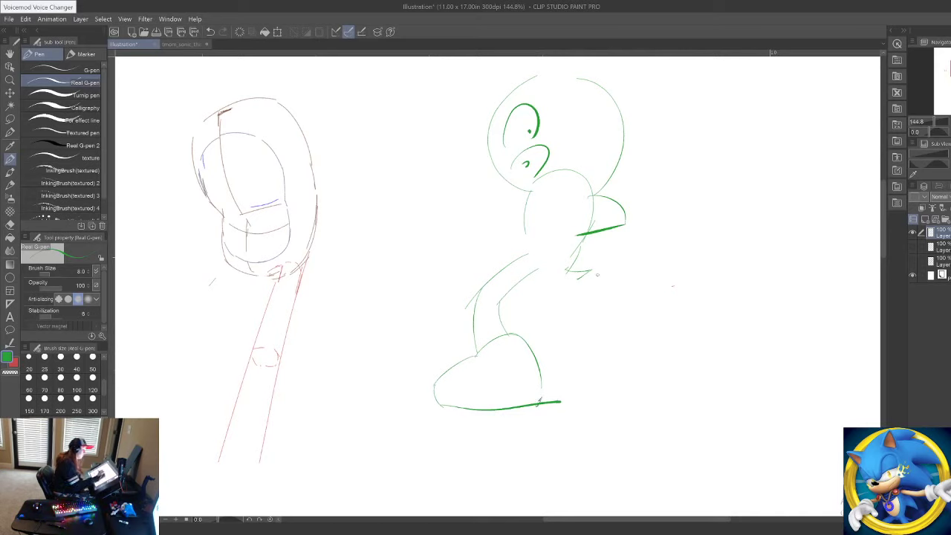
# Step: Sketch a curved line running down from the tail and a sharply angled limb of straight lines beside the green figure
pyautogui.moveTo(591, 274); pyautogui.dragTo(643, 339)
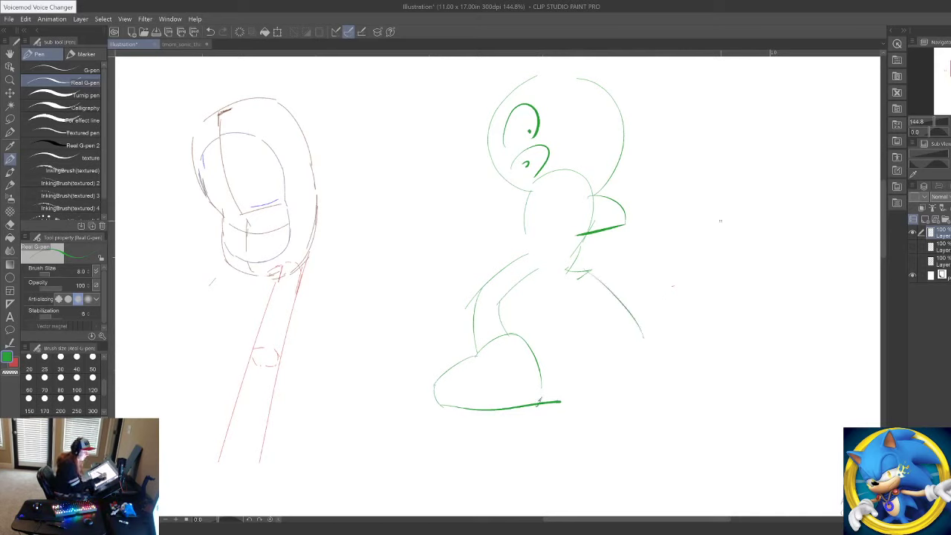
pyautogui.moveTo(688, 239); pyautogui.dragTo(758, 214)
pyautogui.moveTo(702, 257); pyautogui.dragTo(771, 239)
pyautogui.moveTo(688, 241); pyautogui.dragTo(674, 319)
pyautogui.moveTo(703, 257); pyautogui.dragTo(703, 336)
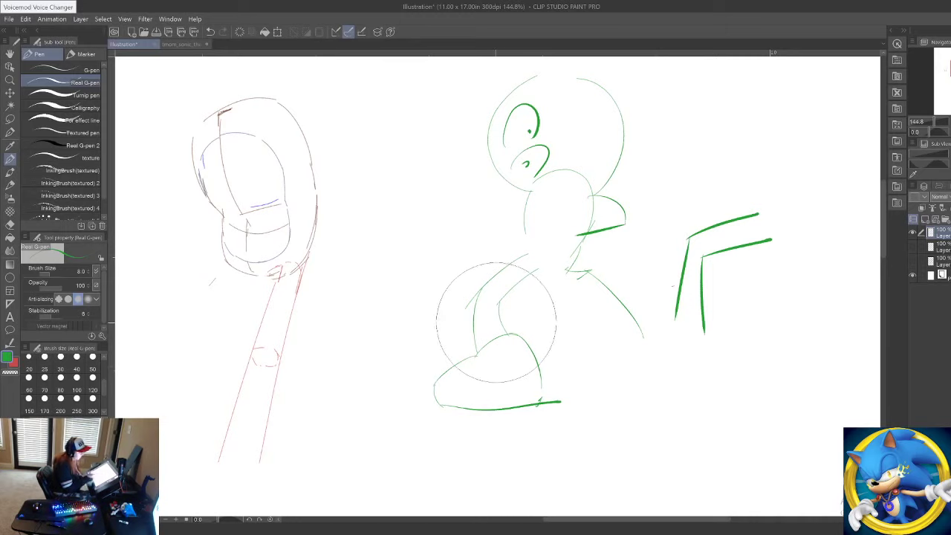
# Step: Try erasing the green side figure and the angled limb example, and undo the erasure
pyautogui.moveTo(595, 353)
pyautogui.mouseDown()
pyautogui.moveTo(747, 251)
pyautogui.moveTo(678, 334)
pyautogui.mouseUp()
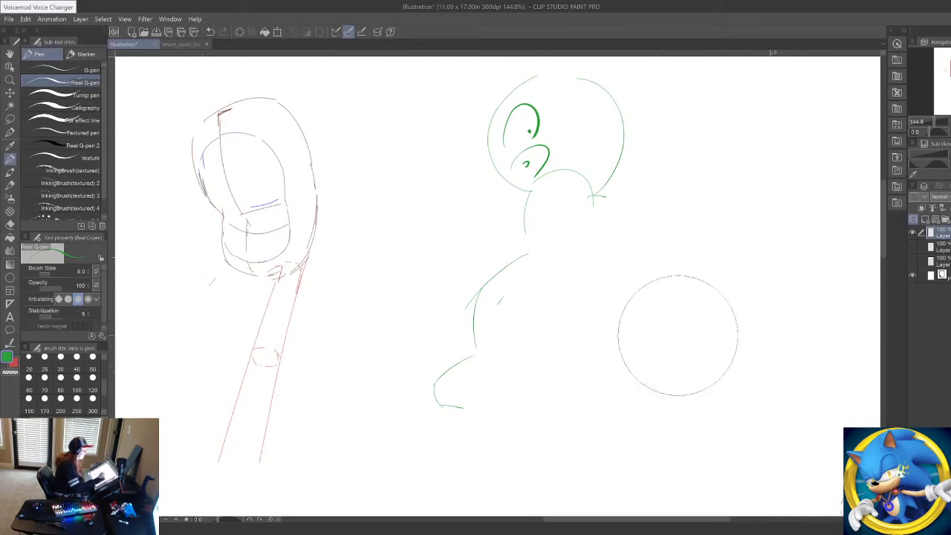
pyautogui.hotkey('ctrl', 'z')
# Step: Sketch a short green cylindrical thigh extending diagonally down from the main figure's lower body, closed with an ellipse at the knee
pyautogui.moveTo(476, 443)
pyautogui.mouseDown()
pyautogui.moveTo(894, 367)
pyautogui.moveTo(938, 377)
pyautogui.mouseUp()
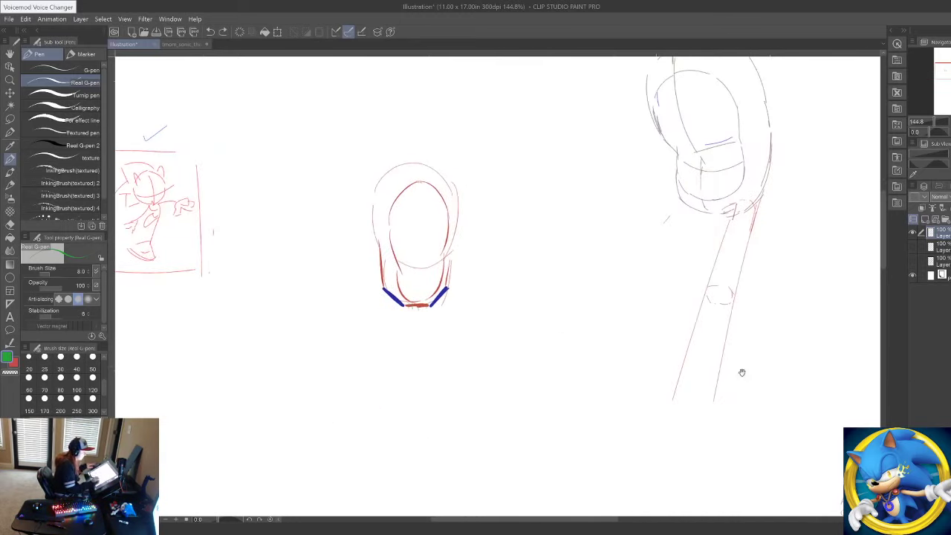
pyautogui.moveTo(743, 372)
pyautogui.mouseDown()
pyautogui.moveTo(766, 409)
pyautogui.moveTo(748, 400)
pyautogui.mouseUp()
pyautogui.moveTo(711, 285); pyautogui.dragTo(601, 348)
pyautogui.moveTo(658, 302); pyautogui.dragTo(629, 361)
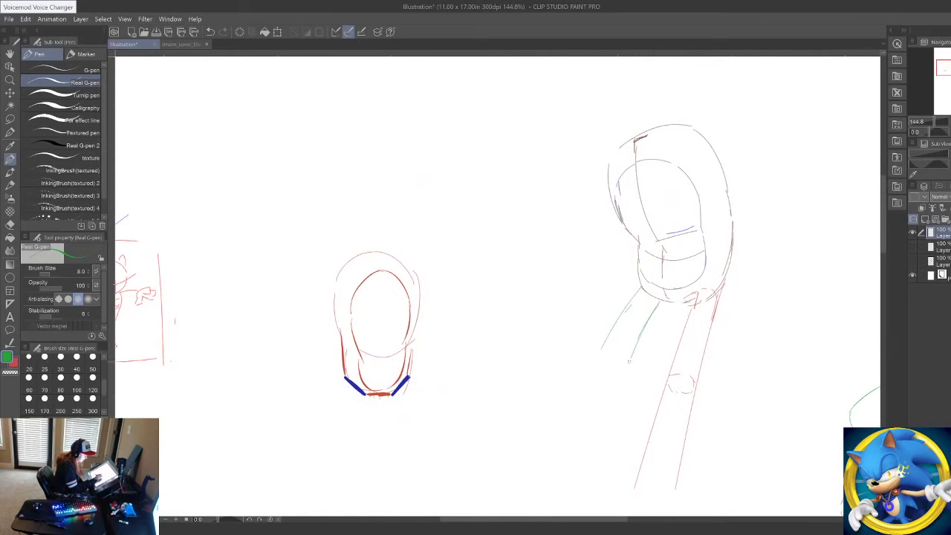
pyautogui.moveTo(652, 315)
pyautogui.mouseDown()
pyautogui.moveTo(630, 354)
pyautogui.moveTo(612, 360)
pyautogui.moveTo(632, 361)
pyautogui.mouseUp()
pyautogui.moveTo(612, 523)
pyautogui.mouseDown()
pyautogui.moveTo(590, 525)
pyautogui.moveTo(610, 521)
pyautogui.mouseUp()
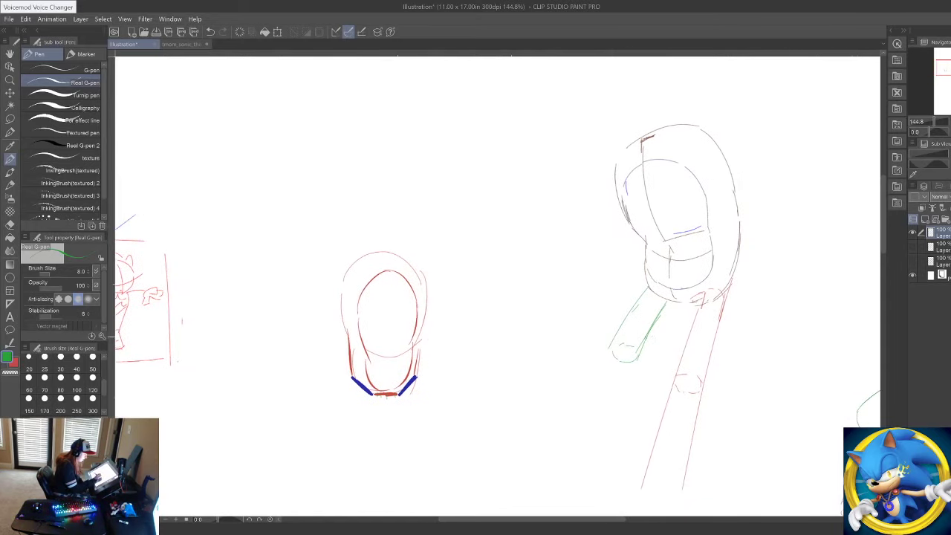
# Step: Try a short lower-leg segment folding back up from the green thigh's knee, and remove it
pyautogui.moveTo(617, 351)
pyautogui.mouseDown()
pyautogui.moveTo(668, 320)
pyautogui.moveTo(677, 337)
pyautogui.moveTo(652, 355)
pyautogui.moveTo(675, 339)
pyautogui.mouseUp()
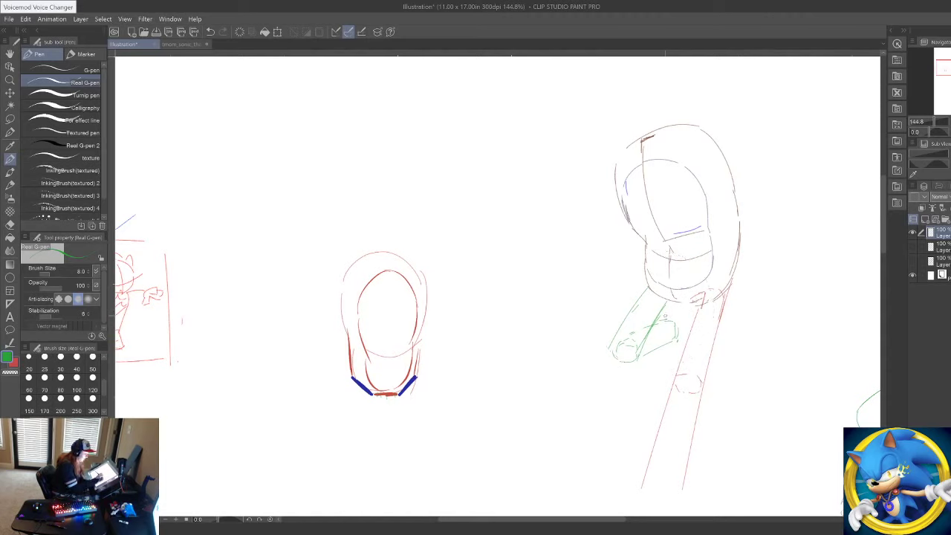
pyautogui.moveTo(678, 305); pyautogui.dragTo(664, 317)
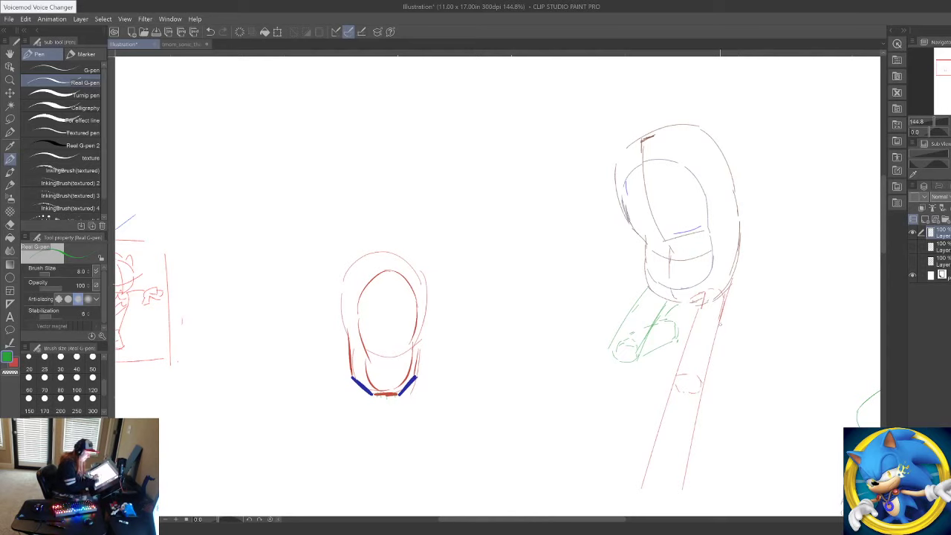
pyautogui.moveTo(616, 520); pyautogui.dragTo(630, 520)
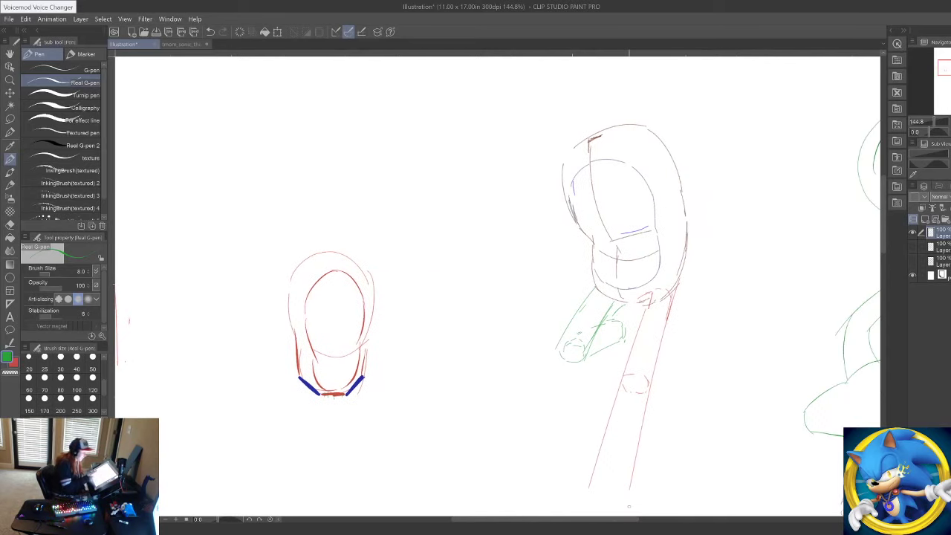
pyautogui.moveTo(617, 357); pyautogui.dragTo(612, 335)
pyautogui.hotkey('ctrl', 'z')
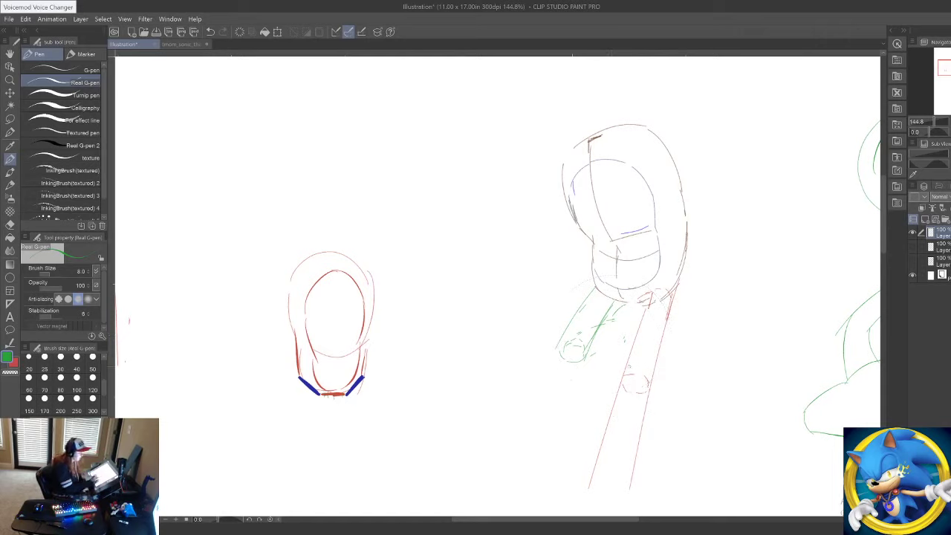
# Step: Redraw the long straight leg's knee ellipse and lower edges in green, closing its end with an ellipse
pyautogui.moveTo(628, 375)
pyautogui.mouseDown()
pyautogui.moveTo(642, 397)
pyautogui.moveTo(622, 385)
pyautogui.moveTo(637, 454)
pyautogui.mouseUp()
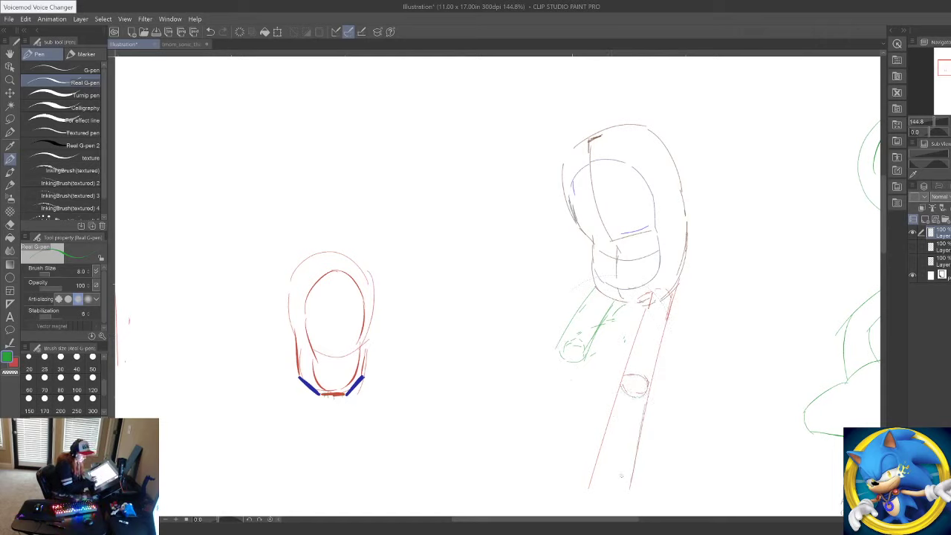
pyautogui.moveTo(613, 401); pyautogui.dragTo(590, 466)
pyautogui.moveTo(611, 405)
pyautogui.mouseDown()
pyautogui.moveTo(591, 483)
pyautogui.moveTo(629, 494)
pyautogui.moveTo(593, 493)
pyautogui.mouseUp()
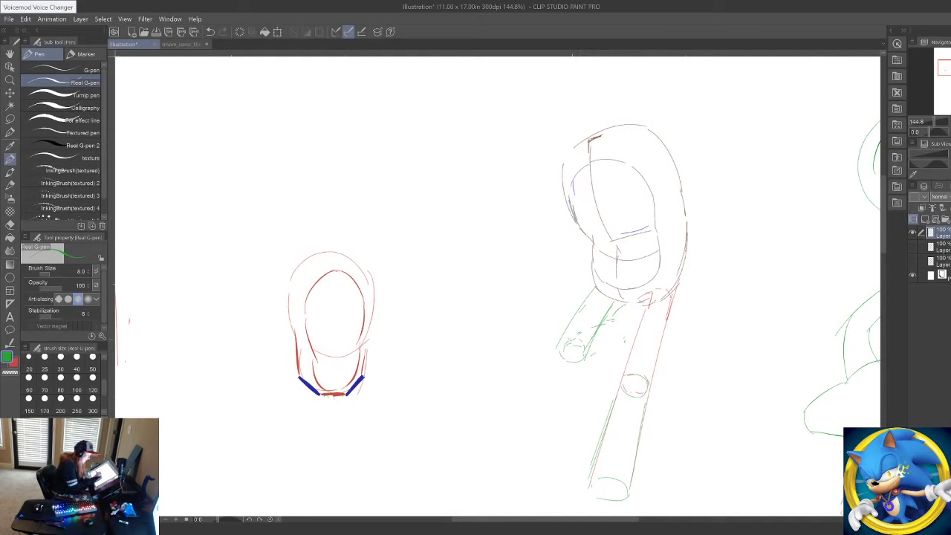
# Step: Try sketching the bent leg's lower segment running horizontally back from the knee, and undo it
pyautogui.moveTo(571, 343)
pyautogui.mouseDown()
pyautogui.moveTo(587, 355)
pyautogui.moveTo(594, 323)
pyautogui.mouseUp()
pyautogui.moveTo(605, 320)
pyautogui.mouseDown()
pyautogui.moveTo(619, 313)
pyautogui.moveTo(610, 341)
pyautogui.moveTo(624, 340)
pyautogui.mouseUp()
pyautogui.hotkey('ctrl', 'z')
pyautogui.moveTo(561, 361); pyautogui.dragTo(620, 362)
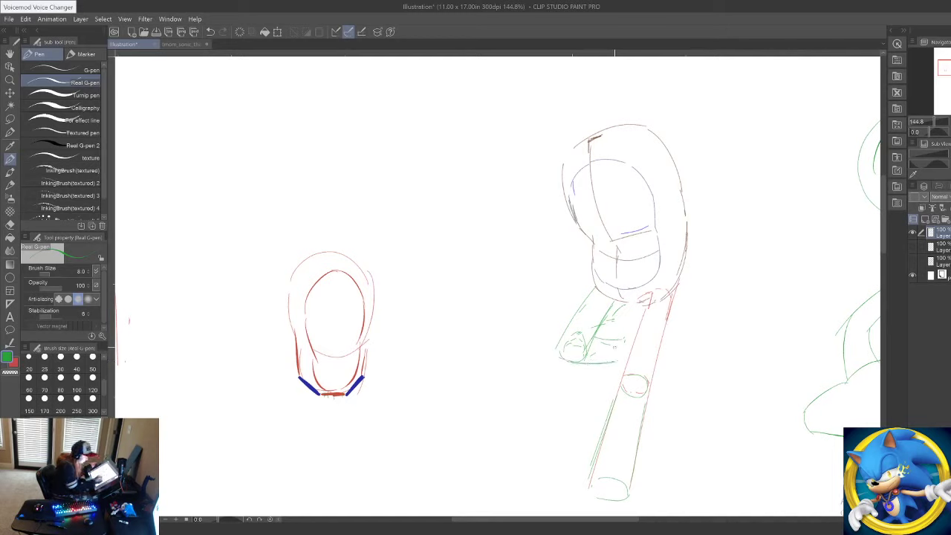
pyautogui.hotkey('ctrl', 'z')
pyautogui.hotkey('ctrl', 'z')
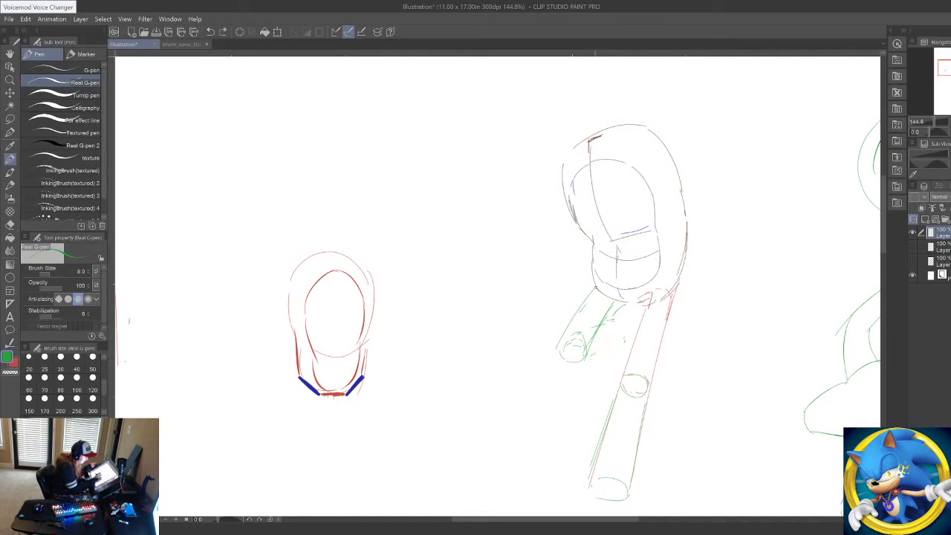
# Step: Reinforce the green thigh's edges and sketch a lower leg angled back up from the knee with a small end ellipse
pyautogui.moveTo(594, 292); pyautogui.dragTo(558, 357)
pyautogui.moveTo(623, 323)
pyautogui.mouseDown()
pyautogui.moveTo(618, 342)
pyautogui.moveTo(587, 359)
pyautogui.mouseUp()
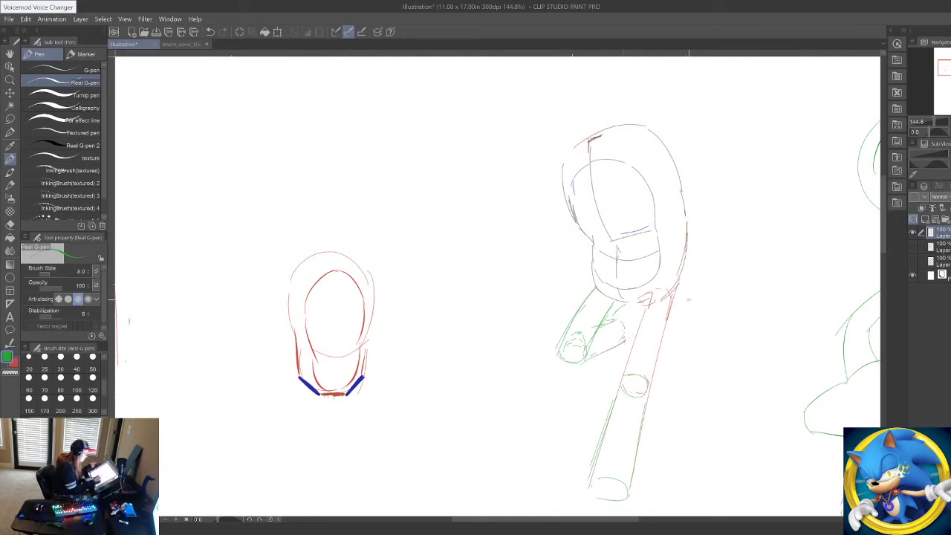
pyautogui.moveTo(620, 319)
pyautogui.mouseDown()
pyautogui.moveTo(626, 336)
pyautogui.moveTo(613, 336)
pyautogui.mouseUp()
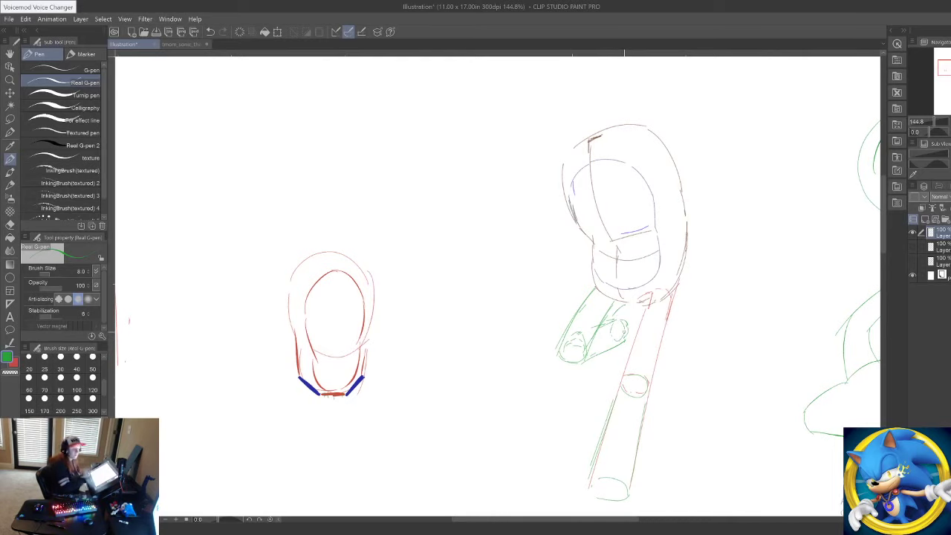
pyautogui.moveTo(595, 355); pyautogui.dragTo(626, 343)
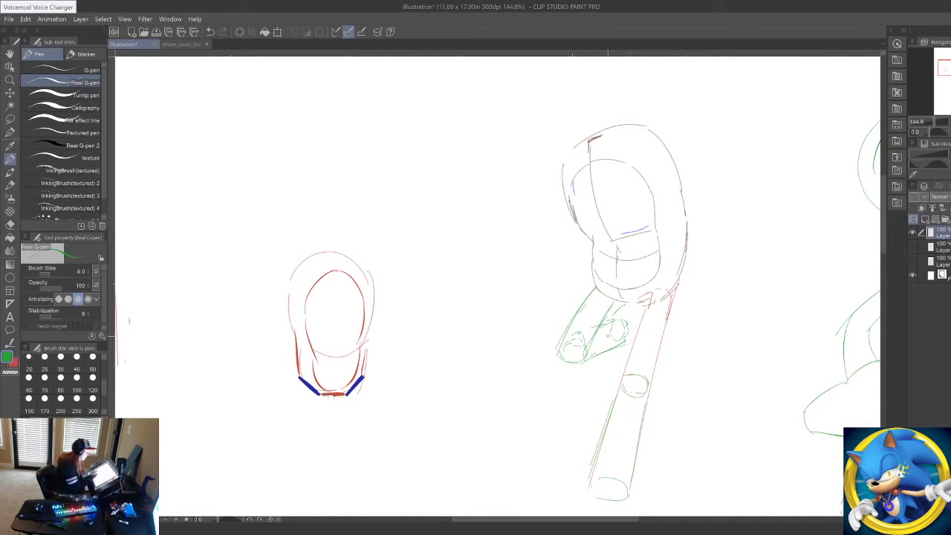
# Step: Sketch a tapering cylinder example above the red oval figure with two converging perspective lines and an arrow, and erase it
pyautogui.moveTo(258, 125); pyautogui.dragTo(369, 122)
pyautogui.moveTo(276, 186); pyautogui.dragTo(373, 175)
pyautogui.moveTo(384, 139); pyautogui.dragTo(379, 178)
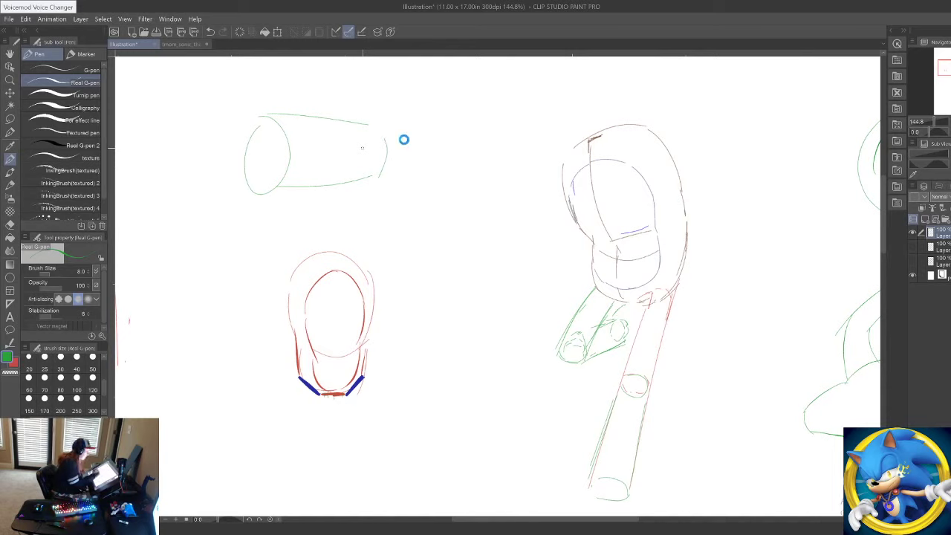
pyautogui.moveTo(212, 87); pyautogui.dragTo(419, 143)
pyautogui.moveTo(204, 211); pyautogui.dragTo(454, 158)
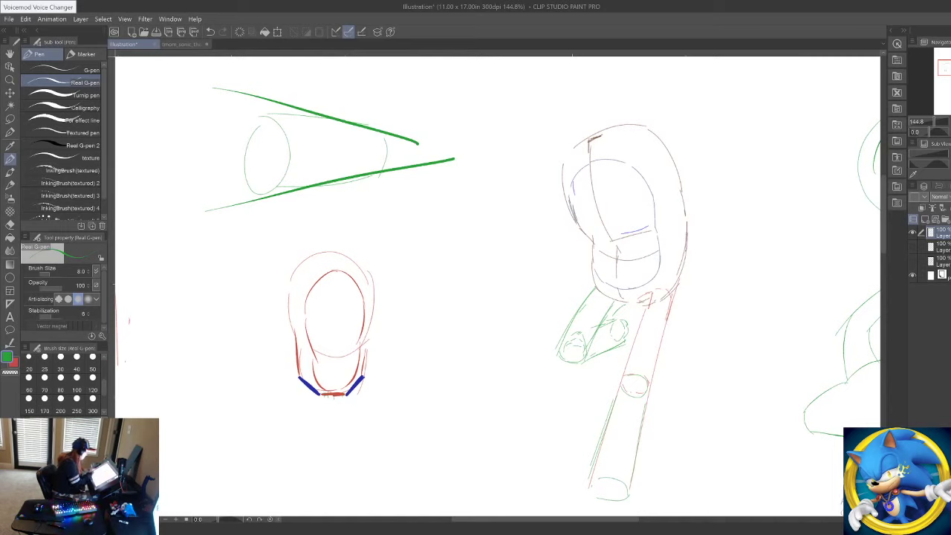
pyautogui.moveTo(349, 106); pyautogui.dragTo(281, 96)
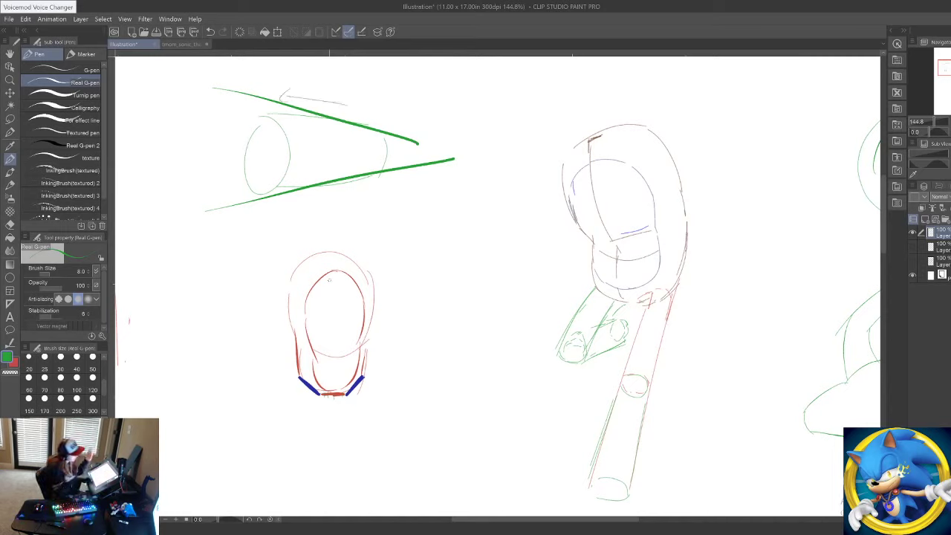
pyautogui.moveTo(411, 158)
pyautogui.mouseDown()
pyautogui.moveTo(268, 132)
pyautogui.moveTo(236, 136)
pyautogui.mouseUp()
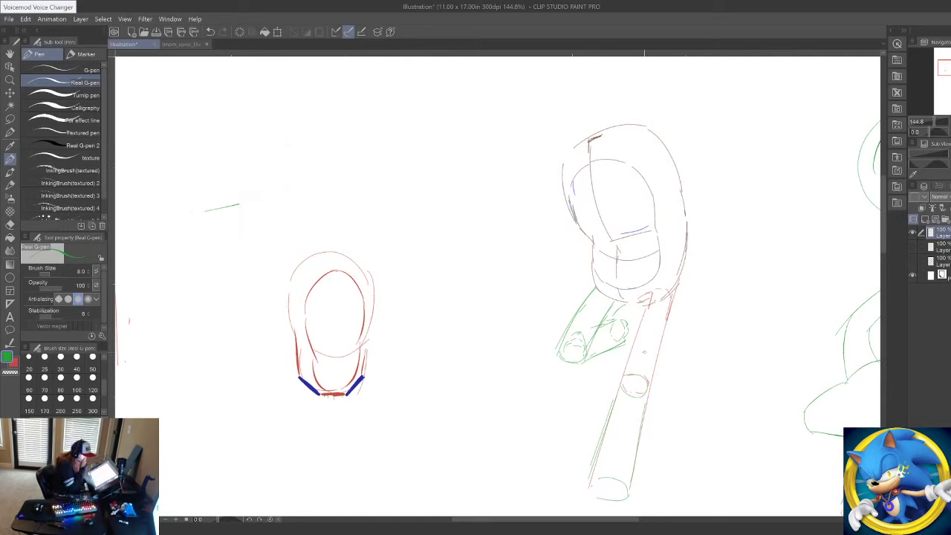
# Step: Erase the bent leg's lower segment and redraw it as a rounded cylinder overlapping the thigh at the knee
pyautogui.moveTo(616, 343)
pyautogui.mouseDown()
pyautogui.moveTo(621, 353)
pyautogui.moveTo(607, 359)
pyautogui.mouseUp()
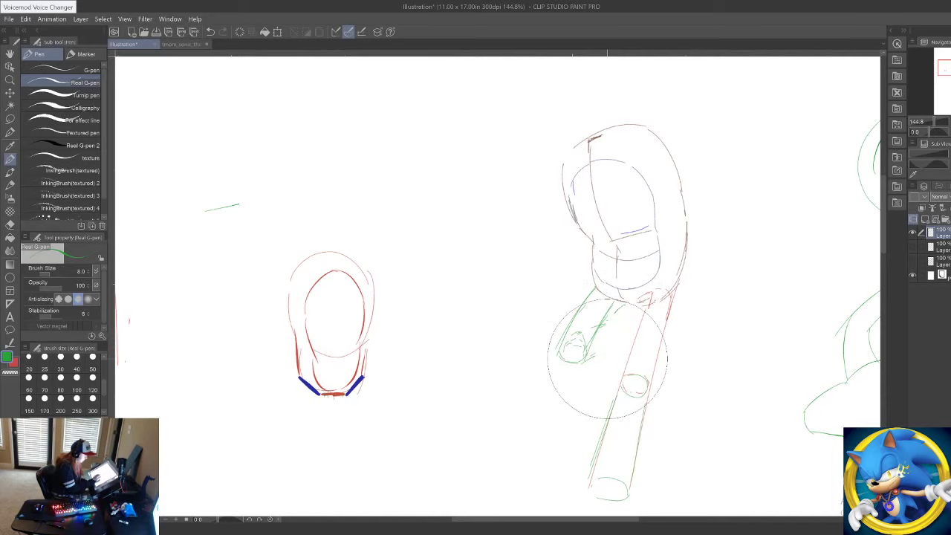
pyautogui.moveTo(599, 325)
pyautogui.mouseDown()
pyautogui.moveTo(623, 318)
pyautogui.moveTo(608, 323)
pyautogui.moveTo(617, 309)
pyautogui.moveTo(626, 342)
pyautogui.mouseUp()
pyautogui.moveTo(578, 364); pyautogui.dragTo(630, 342)
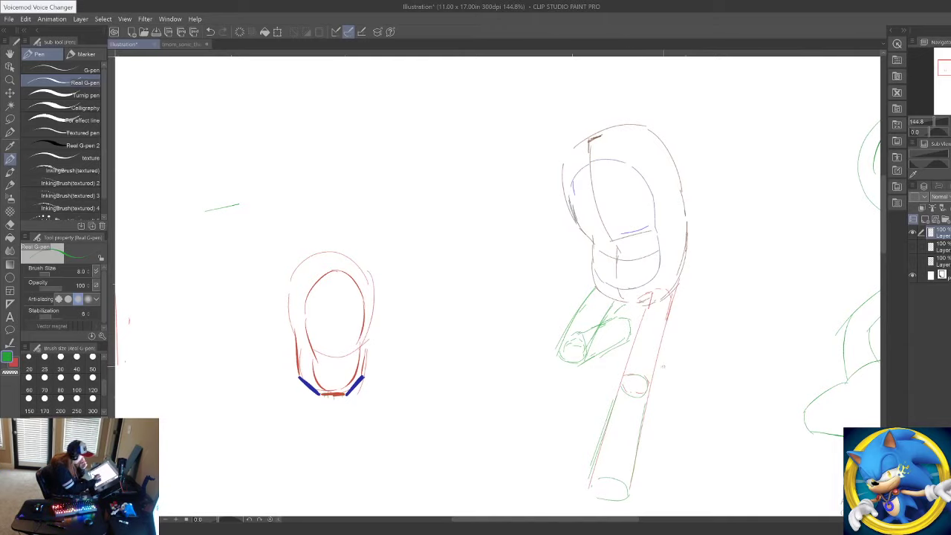
pyautogui.moveTo(687, 378); pyautogui.dragTo(674, 408)
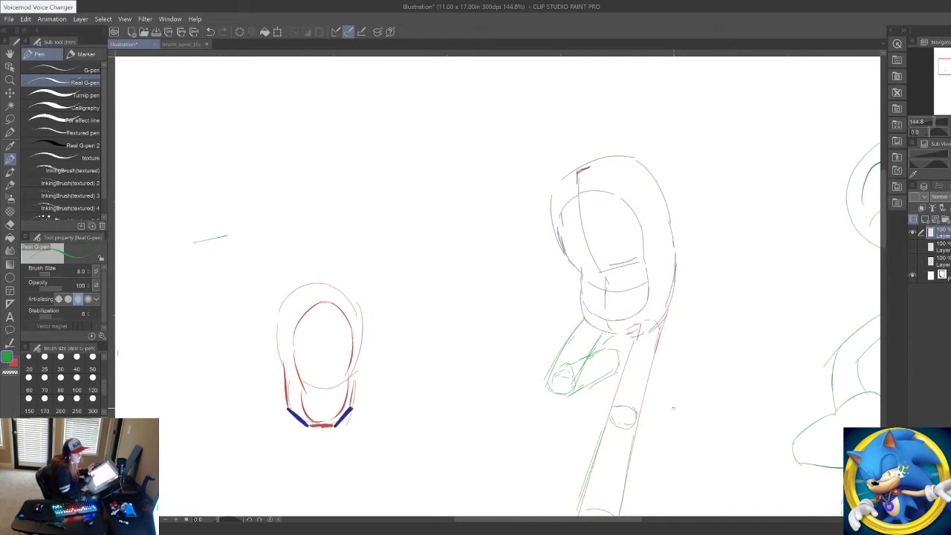
pyautogui.moveTo(746, 465); pyautogui.dragTo(739, 428)
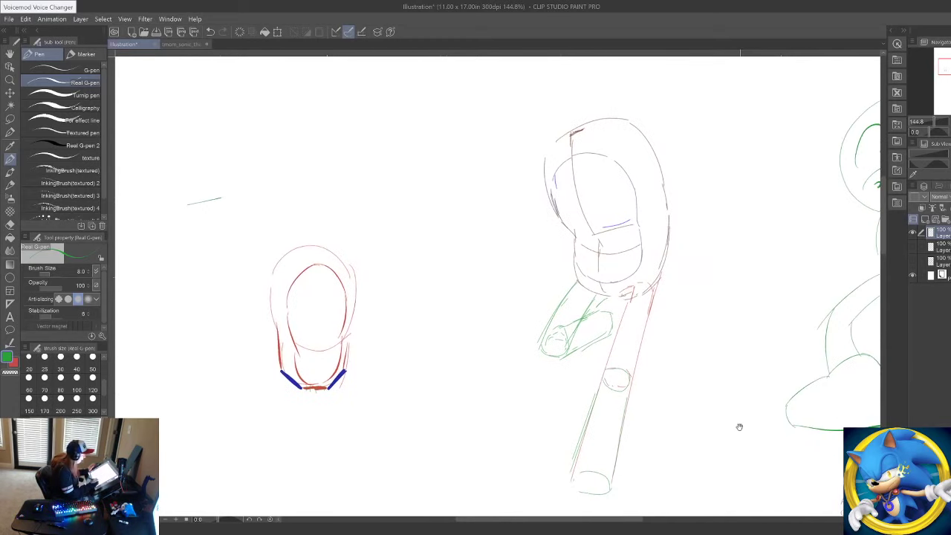
# Step: Lasso the main figure's long straight leg and slightly adjust its placement with a Scale/Rotate transformation
pyautogui.click(11, 80)
pyautogui.scroll(-2, 497, 293)
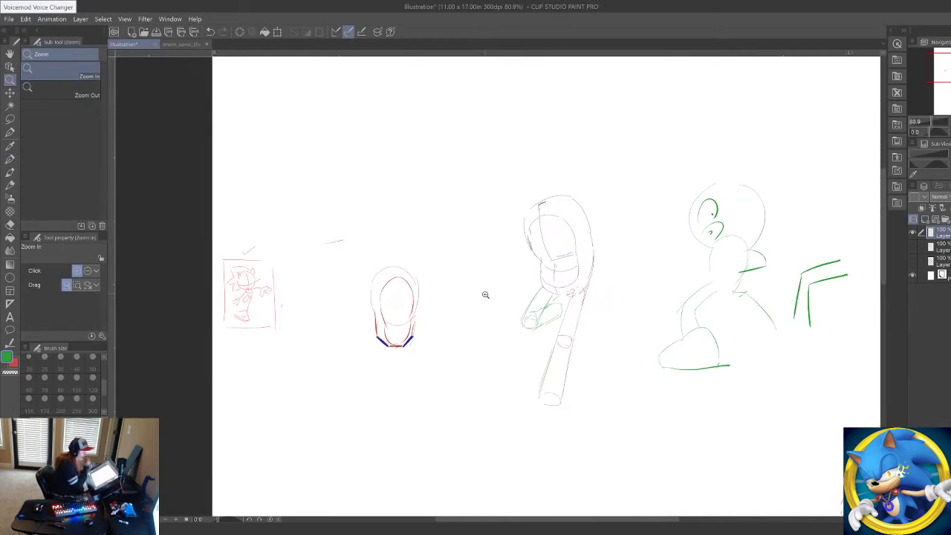
pyautogui.scroll(2, 633, 296)
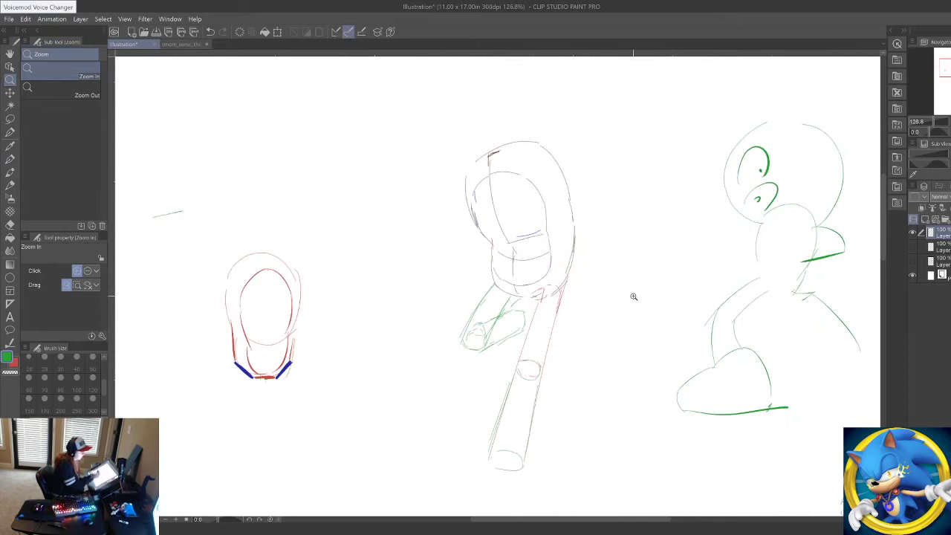
pyautogui.click(10, 119)
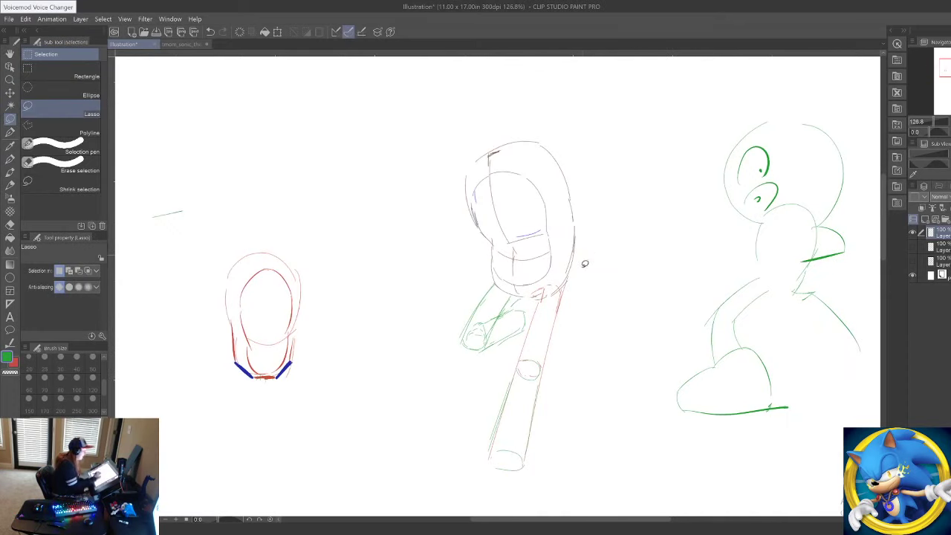
pyautogui.moveTo(561, 277)
pyautogui.mouseDown()
pyautogui.moveTo(524, 427)
pyautogui.moveTo(487, 487)
pyautogui.moveTo(490, 411)
pyautogui.moveTo(555, 281)
pyautogui.mouseUp()
pyautogui.click(554, 508)
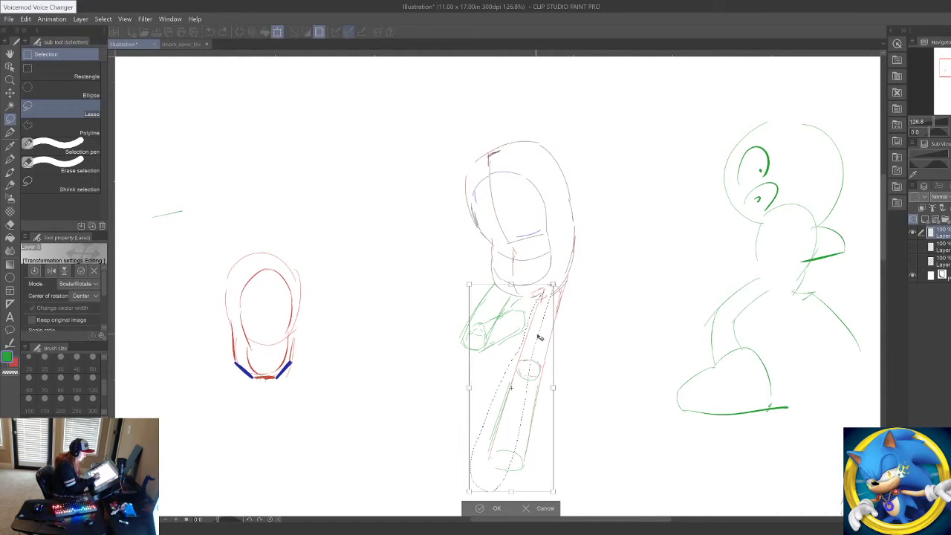
pyautogui.click(490, 509)
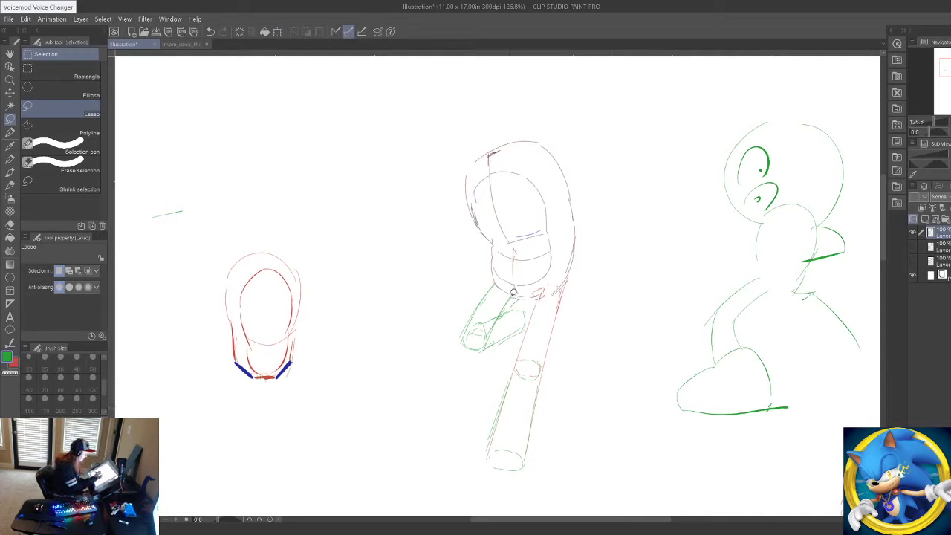
# Step: Lasso the bent green leg, rotate it slightly clockwise and shift it outward under the body, and clear the selection
pyautogui.moveTo(495, 278)
pyautogui.mouseDown()
pyautogui.moveTo(469, 375)
pyautogui.moveTo(515, 353)
pyautogui.moveTo(533, 317)
pyautogui.mouseUp()
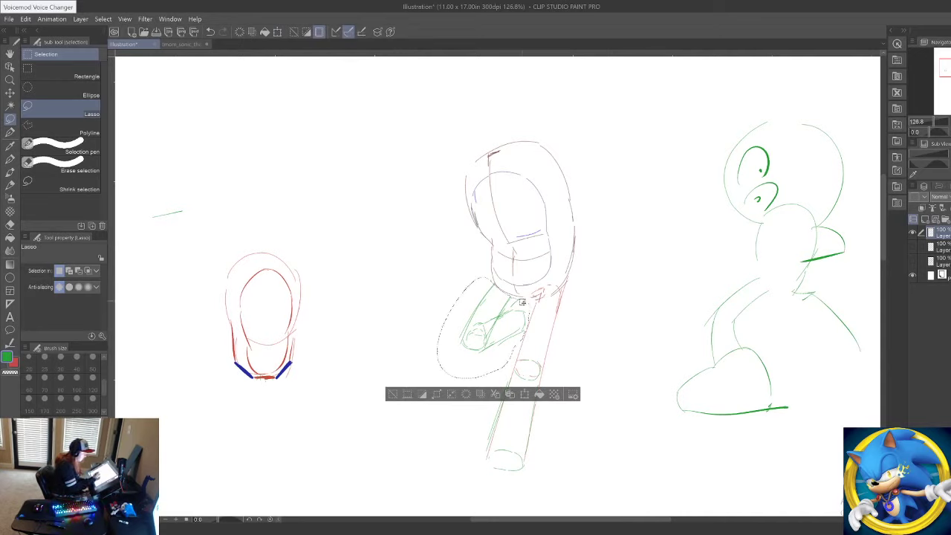
pyautogui.click(528, 397)
pyautogui.moveTo(483, 378); pyautogui.dragTo(483, 382)
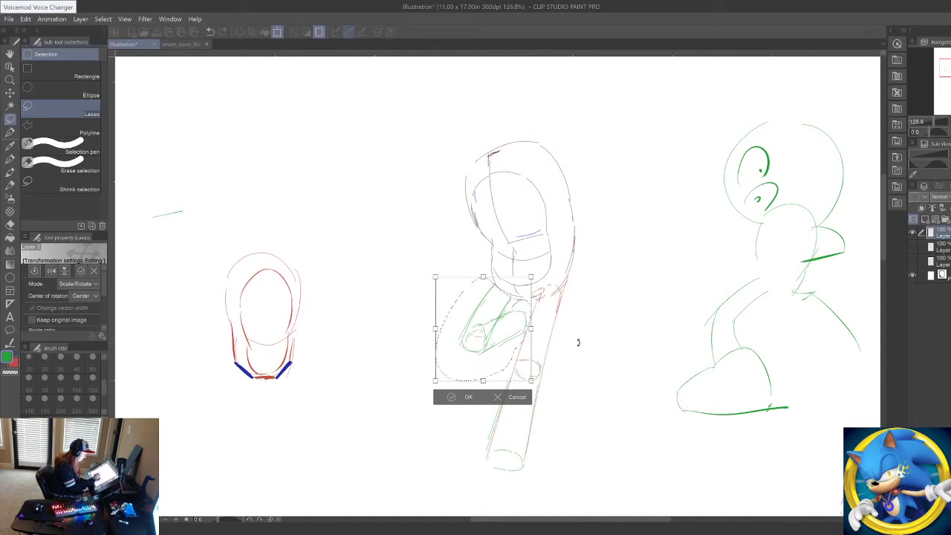
pyautogui.moveTo(578, 342); pyautogui.dragTo(578, 339)
pyautogui.moveTo(561, 305)
pyautogui.mouseDown()
pyautogui.moveTo(565, 323)
pyautogui.moveTo(509, 333)
pyautogui.moveTo(537, 315)
pyautogui.mouseUp()
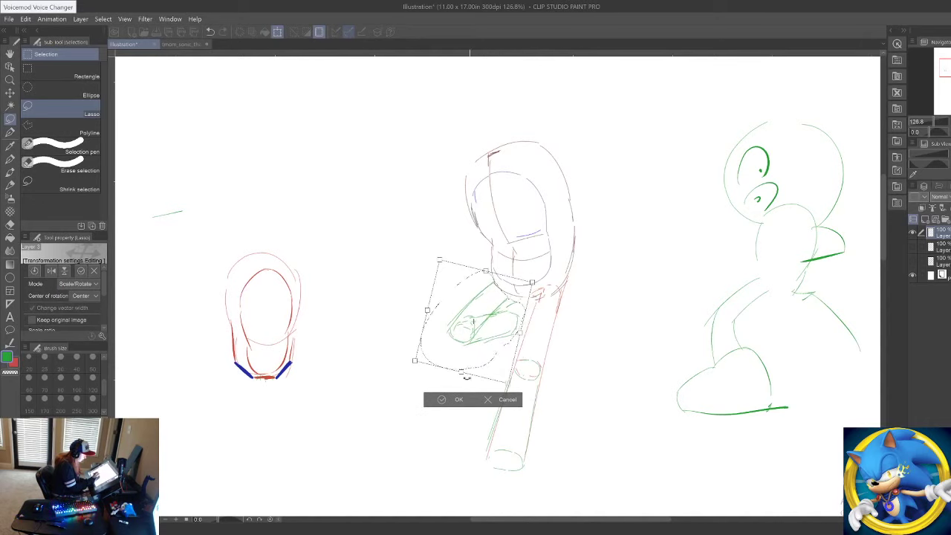
pyautogui.click(454, 399)
pyautogui.click(583, 327)
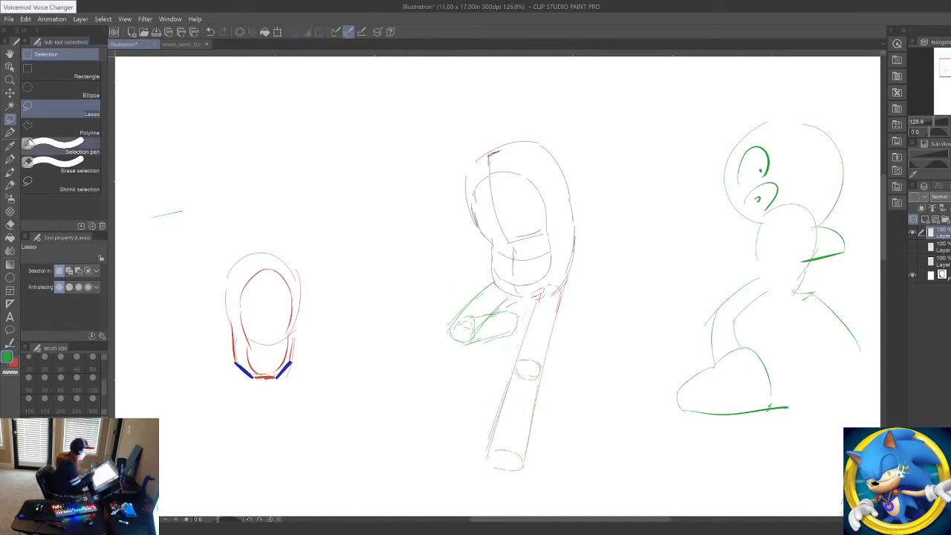
# Step: Retrace the back edge of the main figure's outer outline with the Real G-pen
pyautogui.click(12, 160)
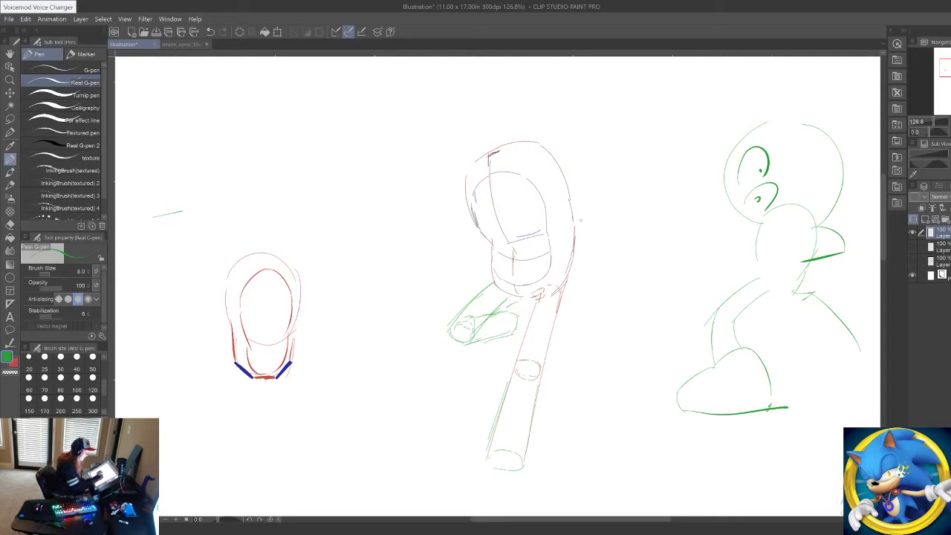
pyautogui.moveTo(570, 215); pyautogui.dragTo(570, 271)
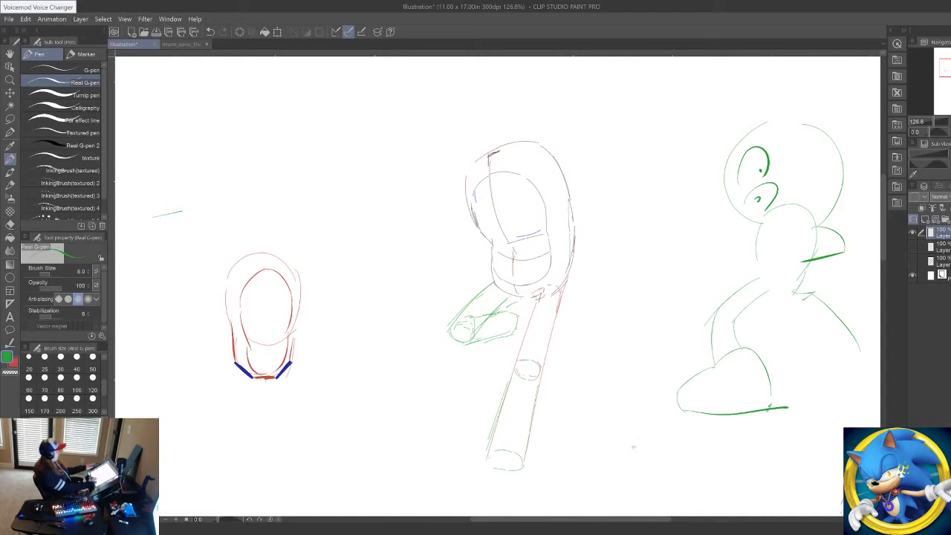
pyautogui.moveTo(634, 447); pyautogui.dragTo(770, 392)
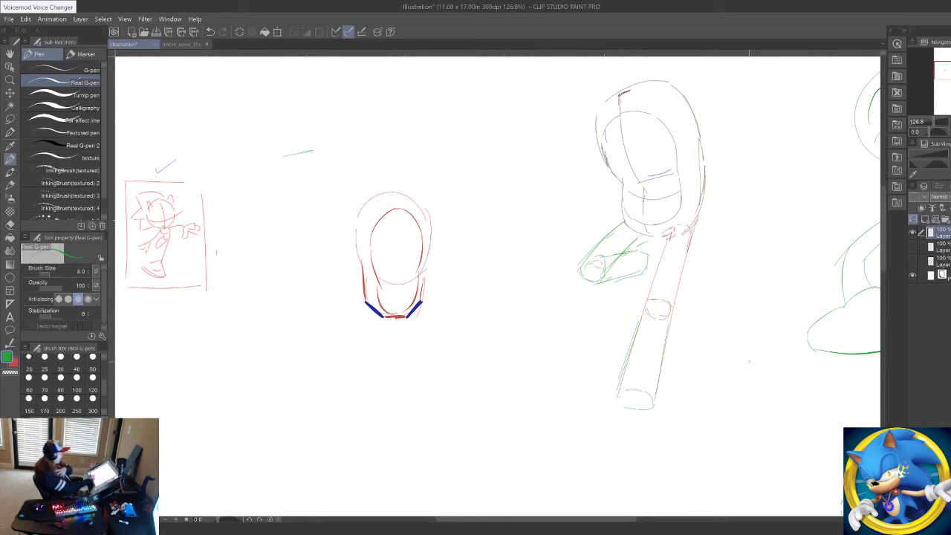
# Step: Switch the drawing colour to red and erase the green example figure and bent-leg sketch beside the main figure
pyautogui.press('x')
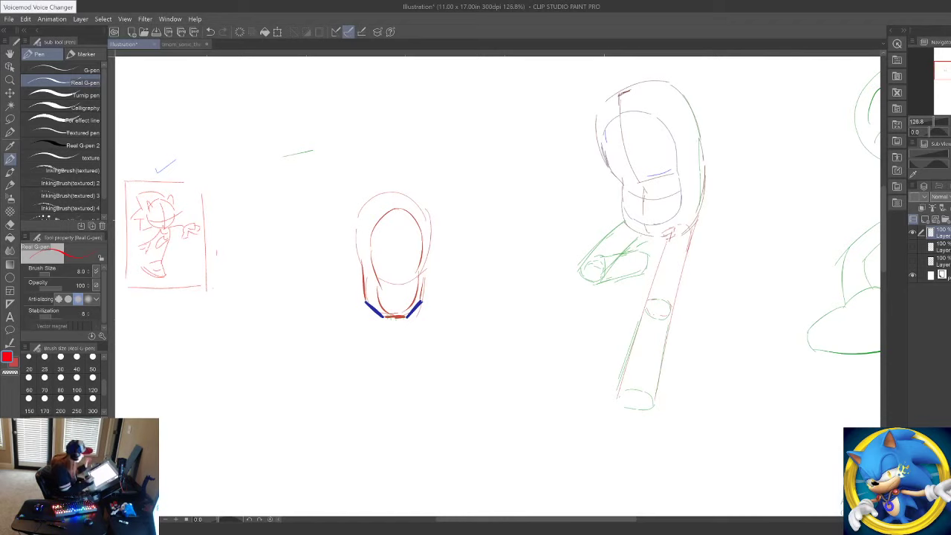
pyautogui.moveTo(591, 418); pyautogui.dragTo(546, 493)
pyautogui.moveTo(737, 447); pyautogui.dragTo(522, 401)
pyautogui.moveTo(645, 444)
pyautogui.mouseDown()
pyautogui.moveTo(521, 382)
pyautogui.moveTo(568, 451)
pyautogui.mouseUp()
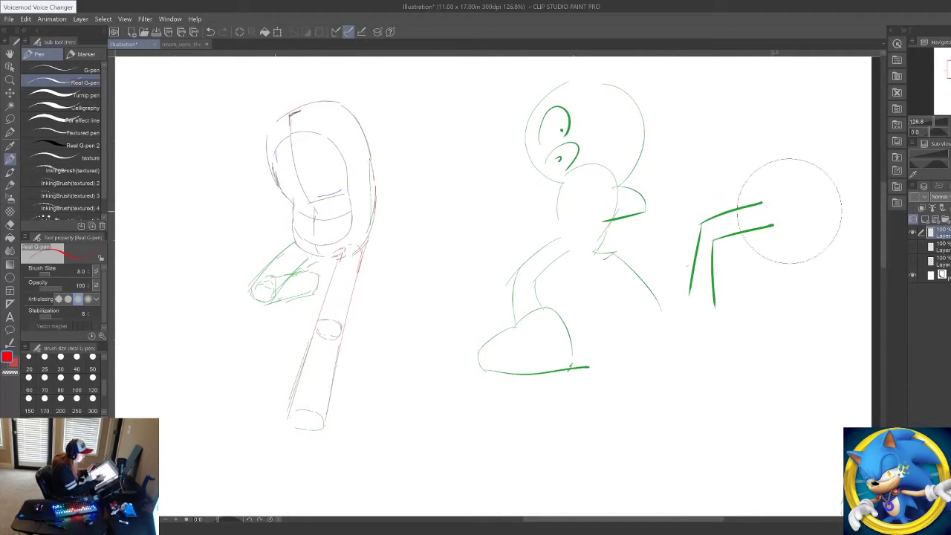
pyautogui.moveTo(789, 211)
pyautogui.mouseDown()
pyautogui.moveTo(679, 192)
pyautogui.moveTo(590, 403)
pyautogui.moveTo(577, 371)
pyautogui.mouseUp()
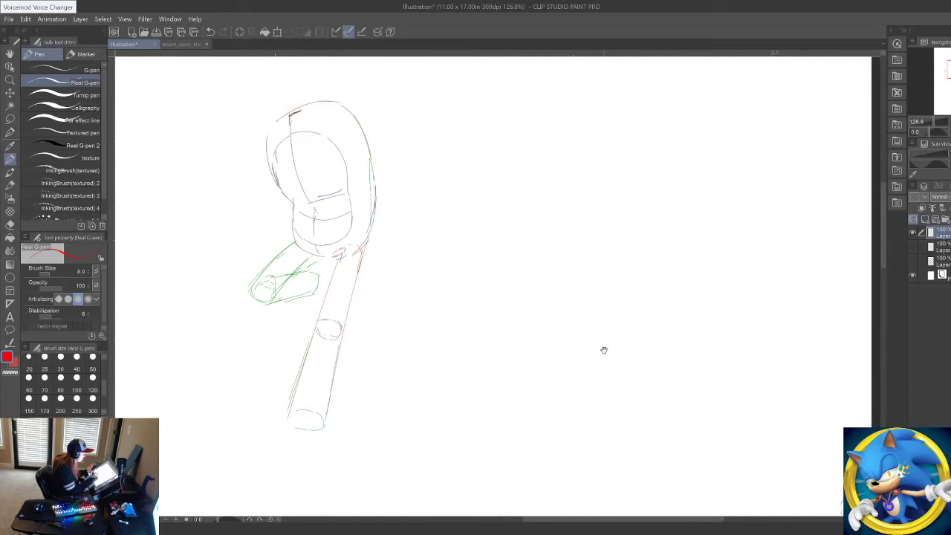
# Step: Sketch a simple wedge-shaped side-view foot example in red beside the main figure, and erase it
pyautogui.moveTo(531, 336); pyautogui.dragTo(542, 359)
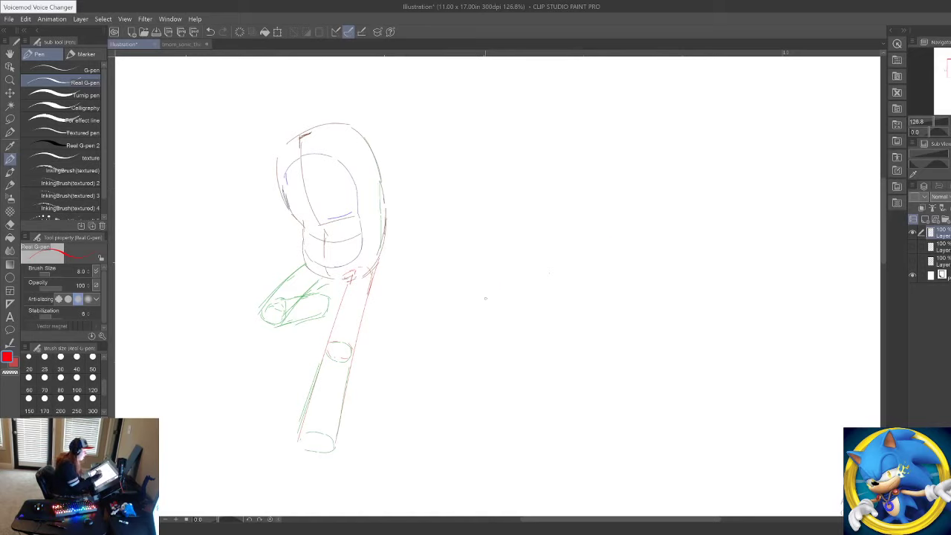
pyautogui.moveTo(494, 290); pyautogui.dragTo(647, 303)
pyautogui.moveTo(503, 310); pyautogui.dragTo(664, 296)
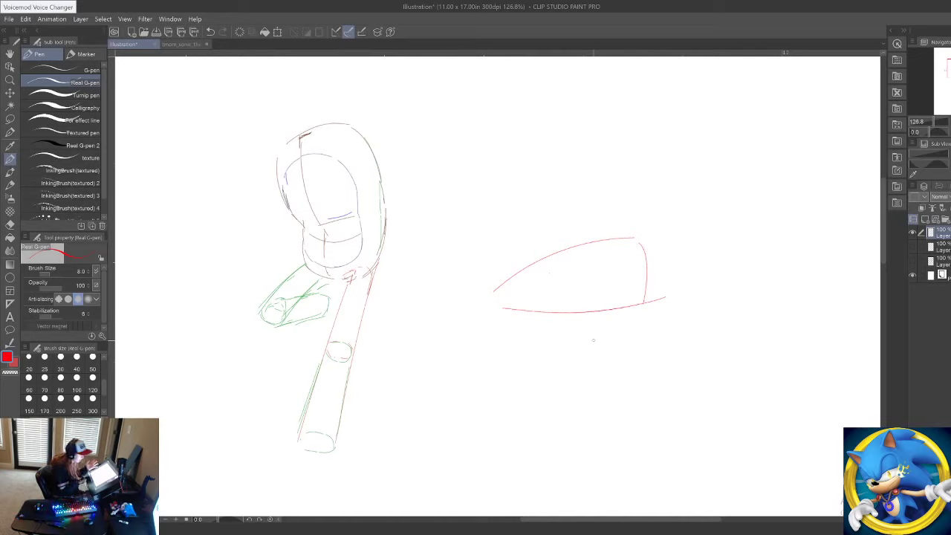
pyautogui.moveTo(496, 288)
pyautogui.mouseDown()
pyautogui.moveTo(592, 246)
pyautogui.moveTo(639, 238)
pyautogui.mouseUp()
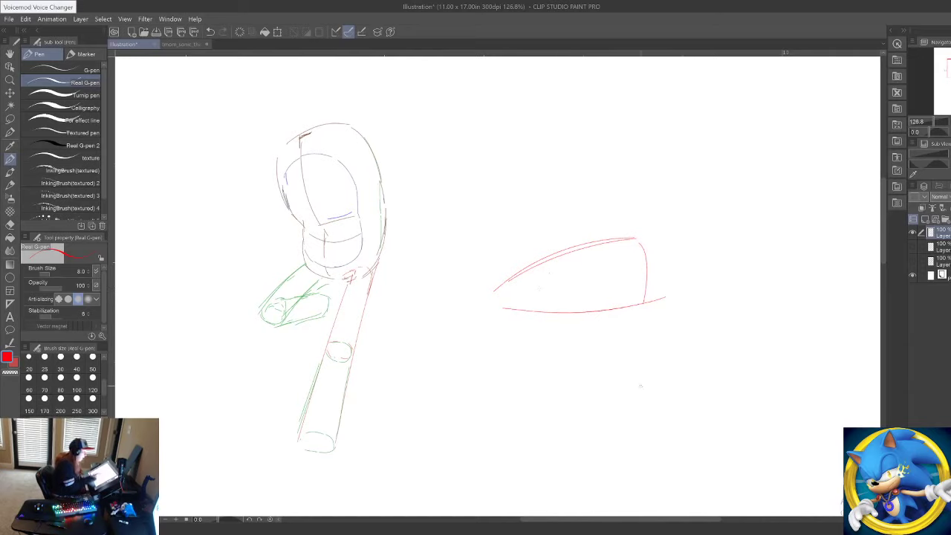
pyautogui.moveTo(670, 235)
pyautogui.mouseDown()
pyautogui.moveTo(584, 290)
pyautogui.moveTo(601, 329)
pyautogui.mouseUp()
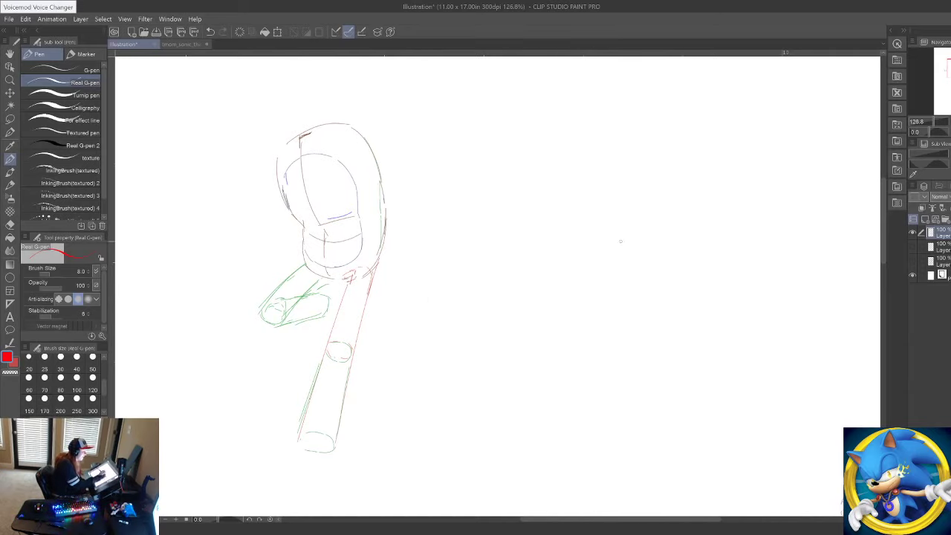
# Step: Sketch a realistic side-view human foot example in red with toes, heel and ankle, and erase it
pyautogui.moveTo(603, 236)
pyautogui.mouseDown()
pyautogui.moveTo(631, 242)
pyautogui.moveTo(632, 286)
pyautogui.mouseUp()
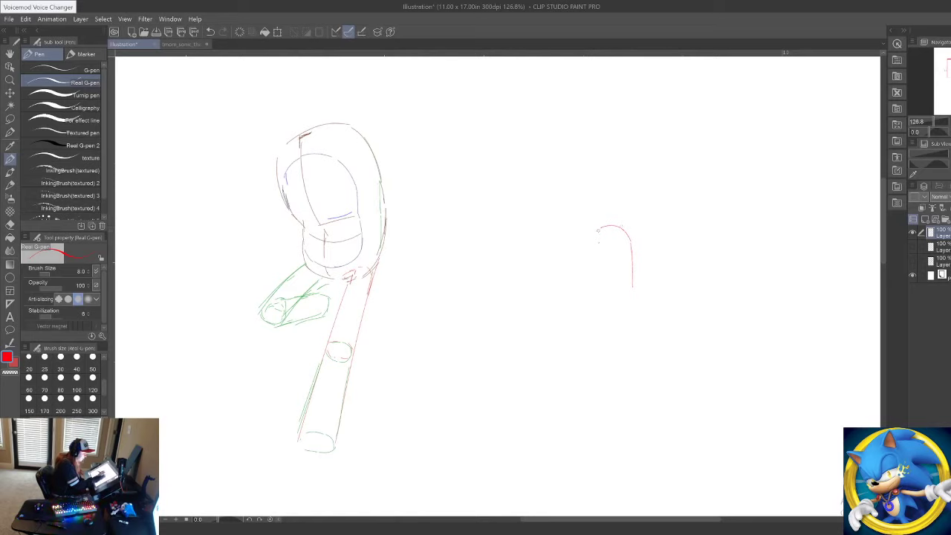
pyautogui.moveTo(599, 236)
pyautogui.mouseDown()
pyautogui.moveTo(513, 289)
pyautogui.moveTo(545, 302)
pyautogui.moveTo(525, 291)
pyautogui.moveTo(529, 302)
pyautogui.moveTo(566, 299)
pyautogui.moveTo(641, 277)
pyautogui.moveTo(622, 222)
pyautogui.mouseUp()
pyautogui.moveTo(549, 267)
pyautogui.mouseDown()
pyautogui.moveTo(611, 220)
pyautogui.moveTo(634, 218)
pyautogui.moveTo(627, 236)
pyautogui.mouseUp()
pyautogui.moveTo(615, 197)
pyautogui.mouseDown()
pyautogui.moveTo(623, 217)
pyautogui.moveTo(595, 165)
pyautogui.moveTo(587, 244)
pyautogui.mouseUp()
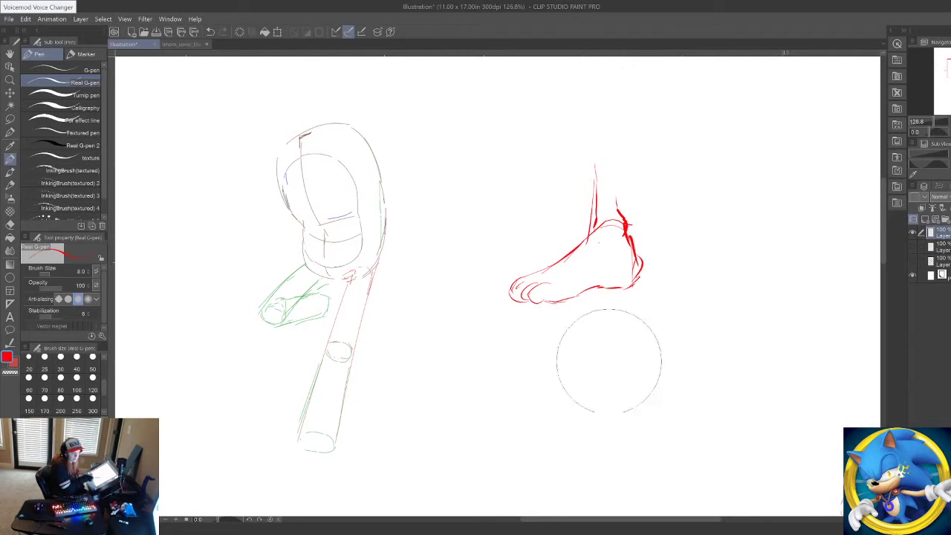
pyautogui.moveTo(595, 360)
pyautogui.mouseDown()
pyautogui.moveTo(657, 208)
pyautogui.moveTo(587, 191)
pyautogui.mouseUp()
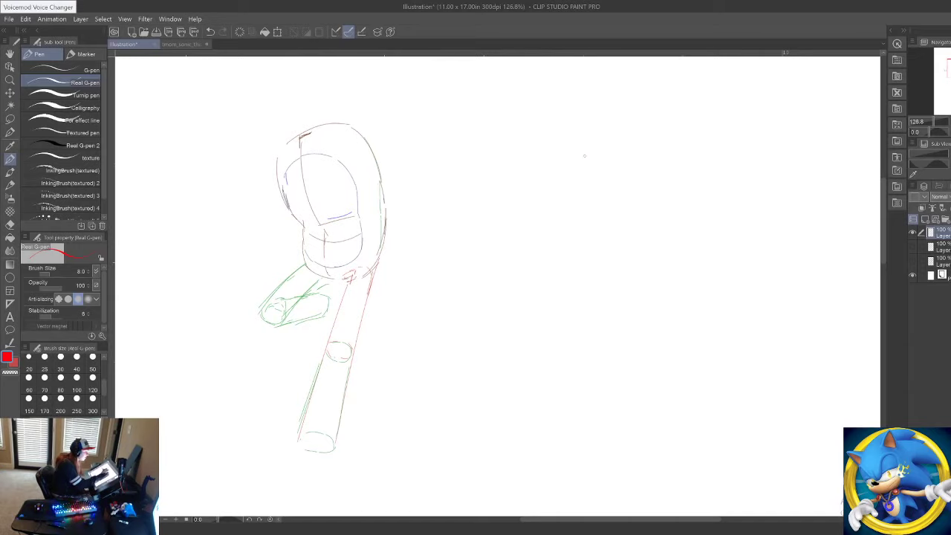
# Step: Sketch an angular side-view foot example in red with a straight lower leg, a flat sole and two toe divisions
pyautogui.moveTo(587, 158); pyautogui.dragTo(588, 214)
pyautogui.moveTo(616, 156); pyautogui.dragTo(629, 271)
pyautogui.moveTo(591, 217)
pyautogui.mouseDown()
pyautogui.moveTo(511, 259)
pyautogui.moveTo(507, 284)
pyautogui.mouseUp()
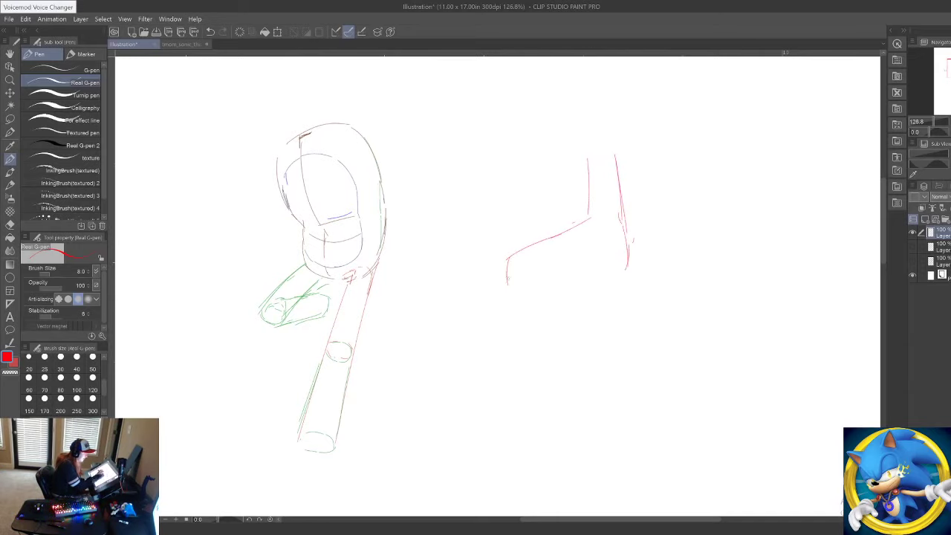
pyautogui.moveTo(627, 269)
pyautogui.mouseDown()
pyautogui.moveTo(602, 281)
pyautogui.moveTo(510, 292)
pyautogui.mouseUp()
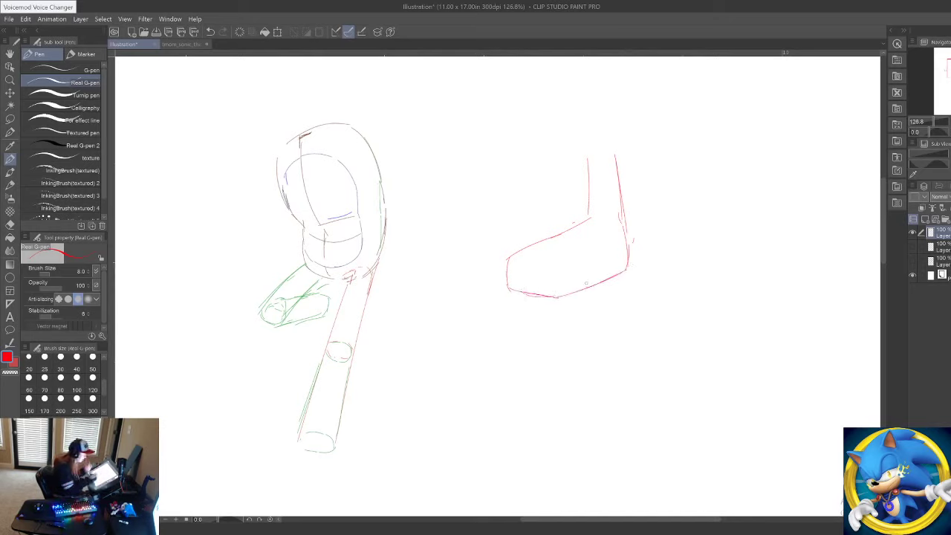
pyautogui.moveTo(555, 265); pyautogui.dragTo(539, 293)
pyautogui.moveTo(526, 261); pyautogui.dragTo(515, 288)
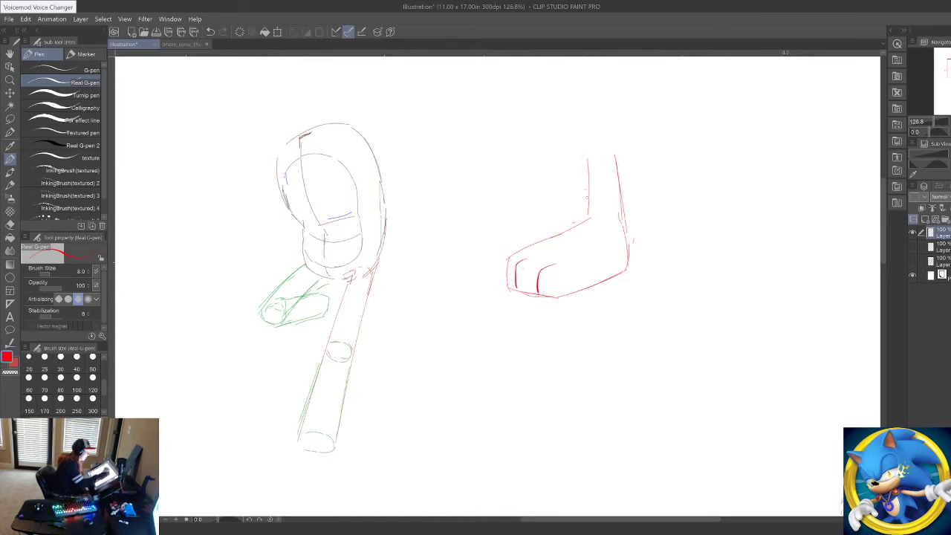
# Step: Darken the leg and heel lines of the foot example, and try two curved bands across its instep
pyautogui.moveTo(587, 147); pyautogui.dragTo(589, 217)
pyautogui.moveTo(615, 153)
pyautogui.mouseDown()
pyautogui.moveTo(629, 269)
pyautogui.moveTo(617, 274)
pyautogui.mouseUp()
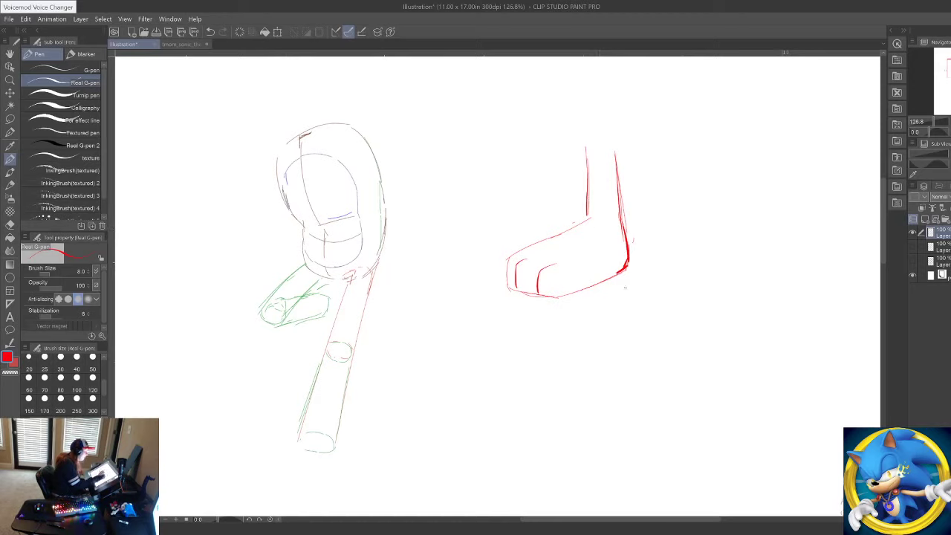
pyautogui.moveTo(548, 266); pyautogui.dragTo(576, 245)
pyautogui.moveTo(570, 237)
pyautogui.mouseDown()
pyautogui.moveTo(580, 293)
pyautogui.moveTo(593, 279)
pyautogui.mouseUp()
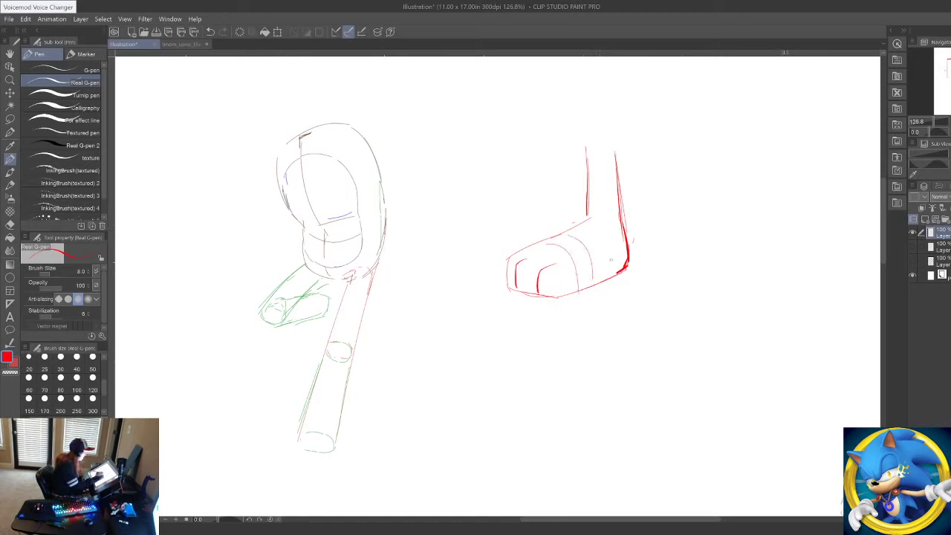
pyautogui.hotkey('ctrl', 'z')
pyautogui.hotkey('ctrl', 'z')
# Step: Add short loose strokes on the foot example's instep and reinforce the front ankle line
pyautogui.moveTo(551, 241)
pyautogui.mouseDown()
pyautogui.moveTo(585, 224)
pyautogui.moveTo(589, 231)
pyautogui.mouseUp()
pyautogui.moveTo(567, 239)
pyautogui.mouseDown()
pyautogui.moveTo(591, 243)
pyautogui.moveTo(585, 251)
pyautogui.mouseUp()
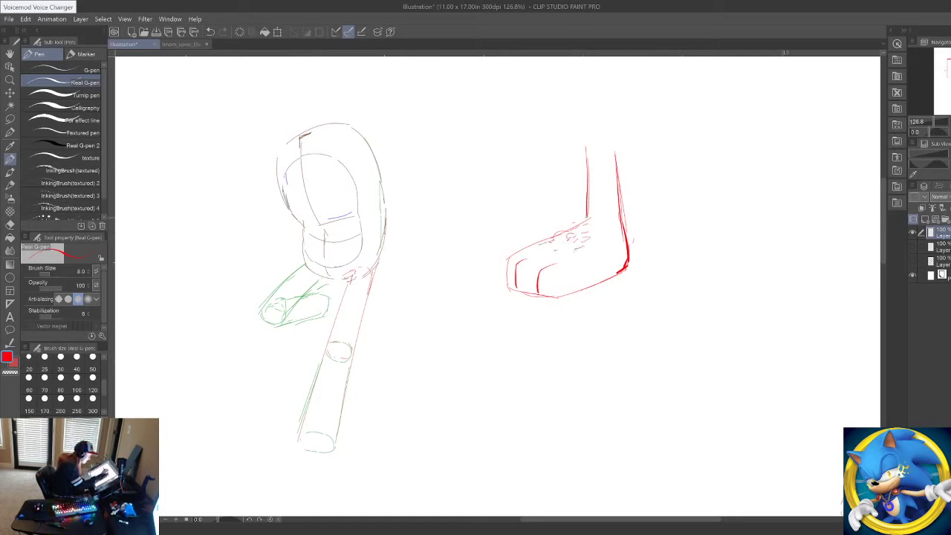
pyautogui.moveTo(586, 219); pyautogui.dragTo(587, 183)
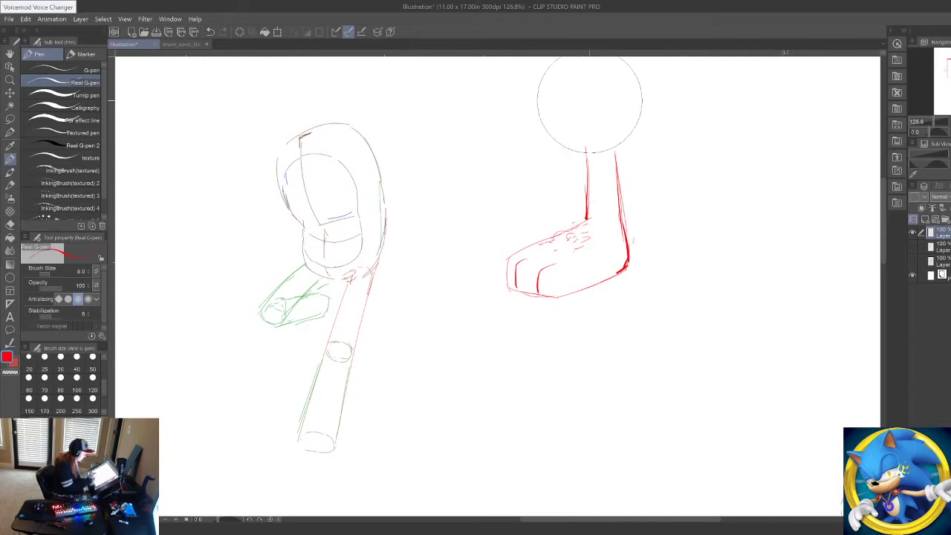
pyautogui.hotkey('ctrl', 'z')
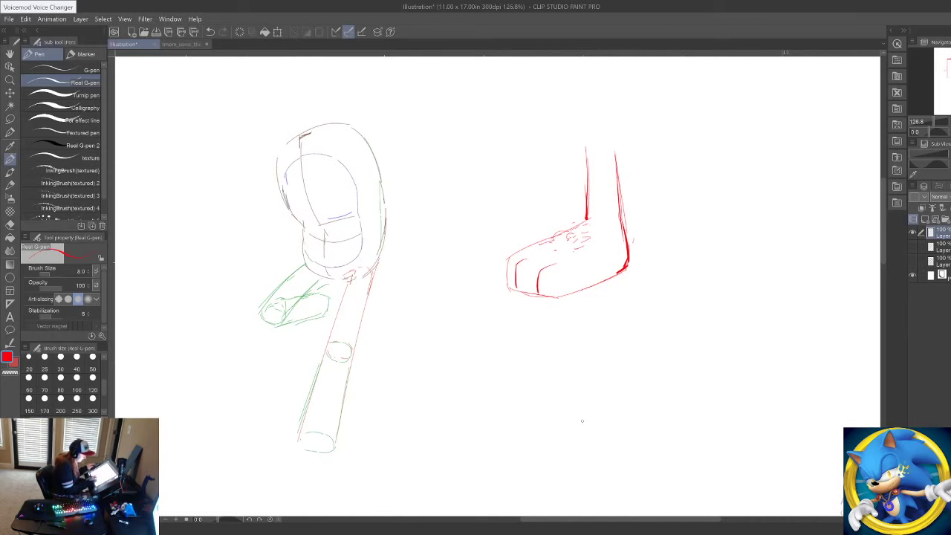
# Step: Erase the angular red foot example beside the main figure
pyautogui.moveTo(582, 420); pyautogui.dragTo(646, 414)
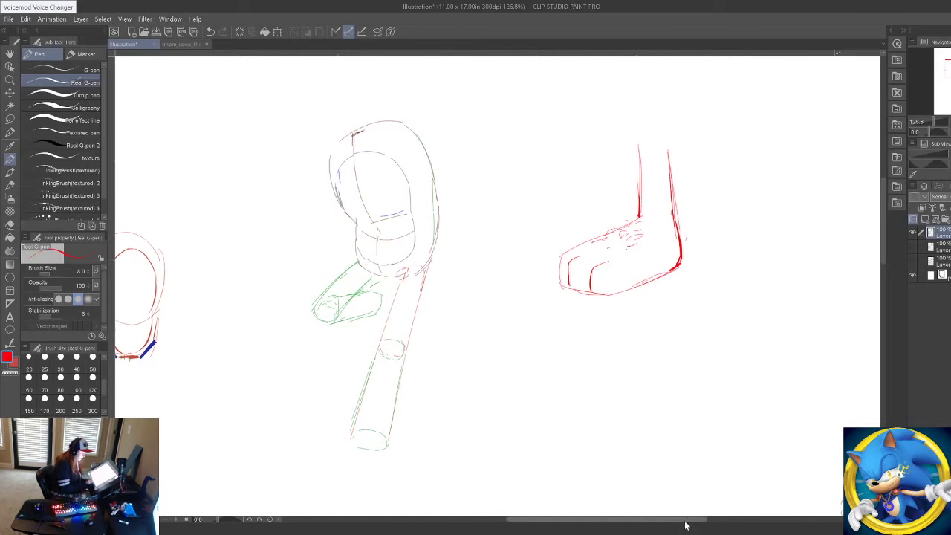
pyautogui.moveTo(686, 521); pyautogui.dragTo(665, 518)
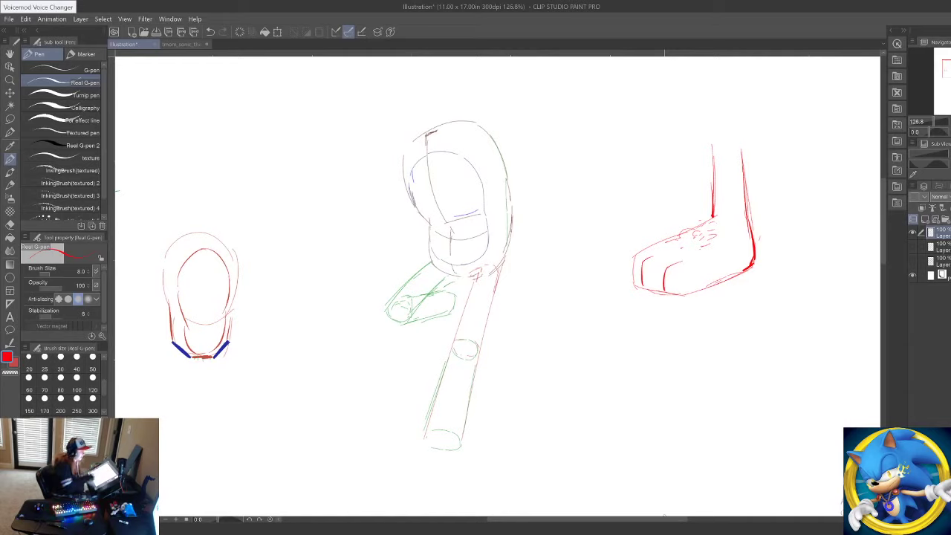
pyautogui.moveTo(734, 159)
pyautogui.mouseDown()
pyautogui.moveTo(651, 304)
pyautogui.moveTo(738, 245)
pyautogui.mouseUp()
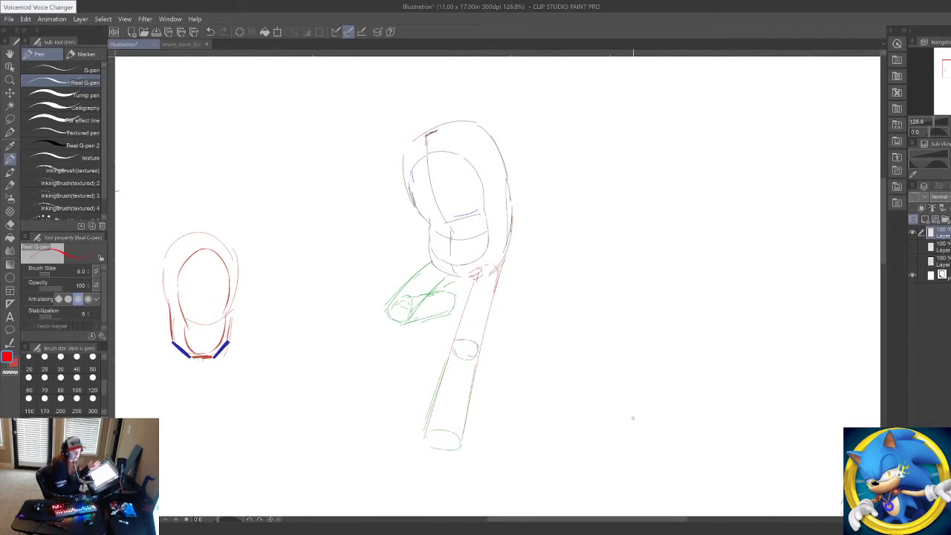
# Step: Sketch a boxy foot example in red from overlapping heel and front blocks with a raised back edge, and erase it
pyautogui.moveTo(642, 208)
pyautogui.mouseDown()
pyautogui.moveTo(696, 196)
pyautogui.moveTo(692, 246)
pyautogui.moveTo(639, 230)
pyautogui.moveTo(711, 231)
pyautogui.mouseUp()
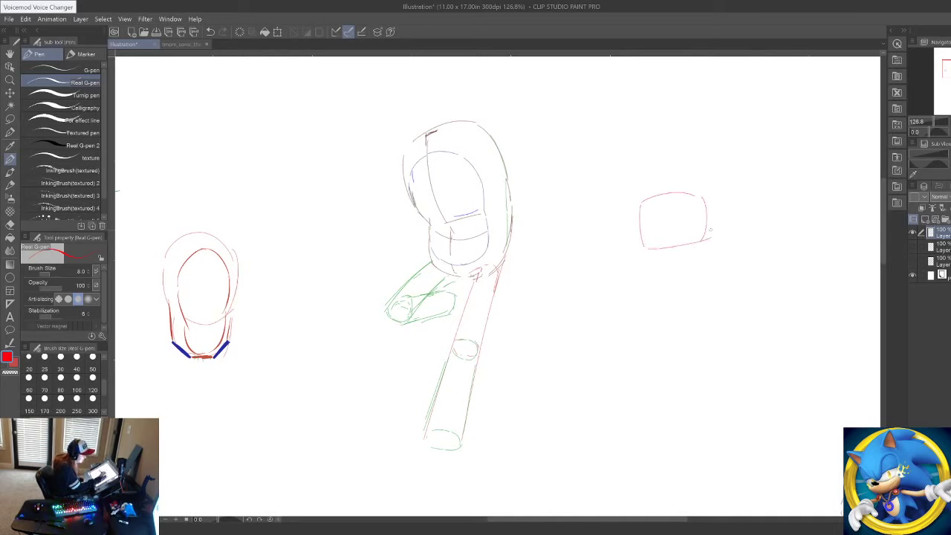
pyautogui.moveTo(608, 226)
pyautogui.mouseDown()
pyautogui.moveTo(674, 199)
pyautogui.moveTo(604, 265)
pyautogui.moveTo(603, 278)
pyautogui.moveTo(693, 256)
pyautogui.mouseUp()
pyautogui.moveTo(688, 208); pyautogui.dragTo(694, 259)
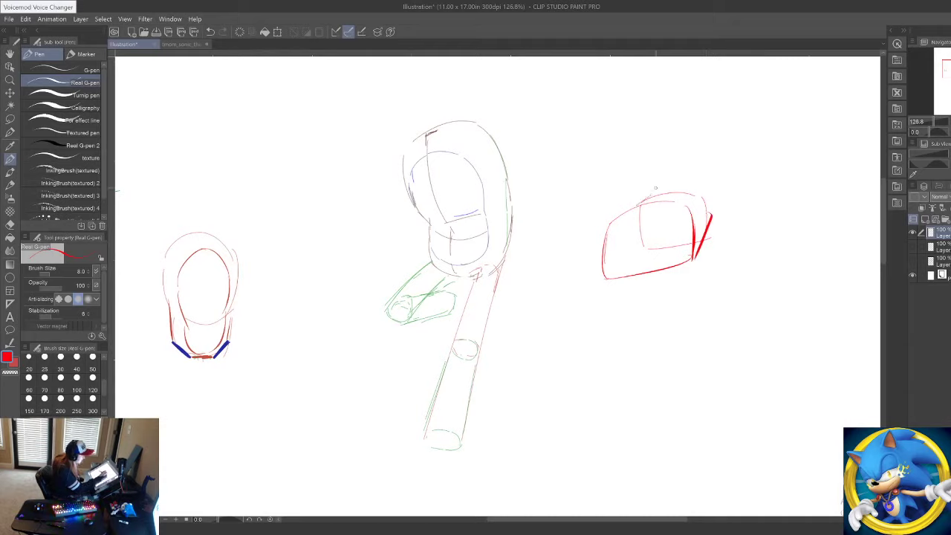
pyautogui.moveTo(653, 199)
pyautogui.mouseDown()
pyautogui.moveTo(680, 195)
pyautogui.moveTo(693, 249)
pyautogui.mouseUp()
pyautogui.moveTo(608, 233); pyautogui.dragTo(637, 208)
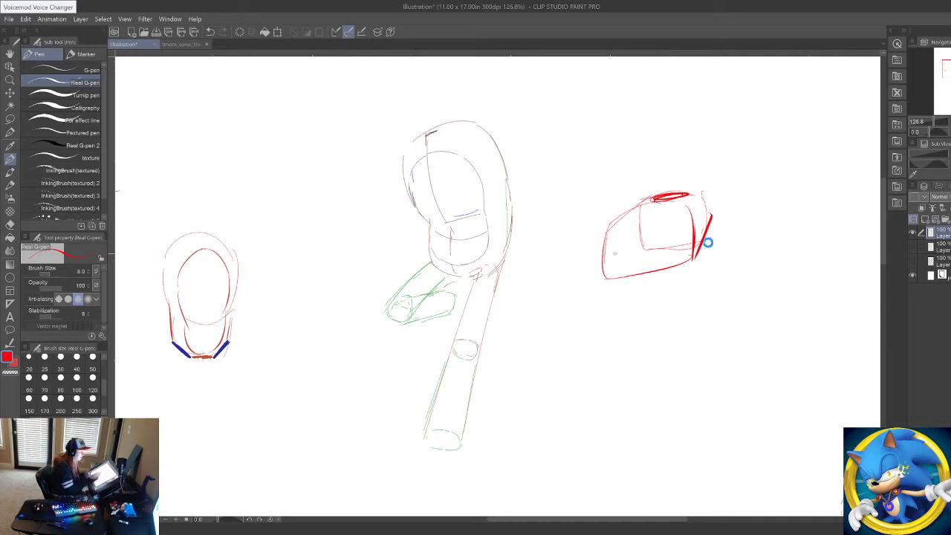
pyautogui.moveTo(624, 222)
pyautogui.mouseDown()
pyautogui.moveTo(680, 220)
pyautogui.moveTo(692, 254)
pyautogui.mouseUp()
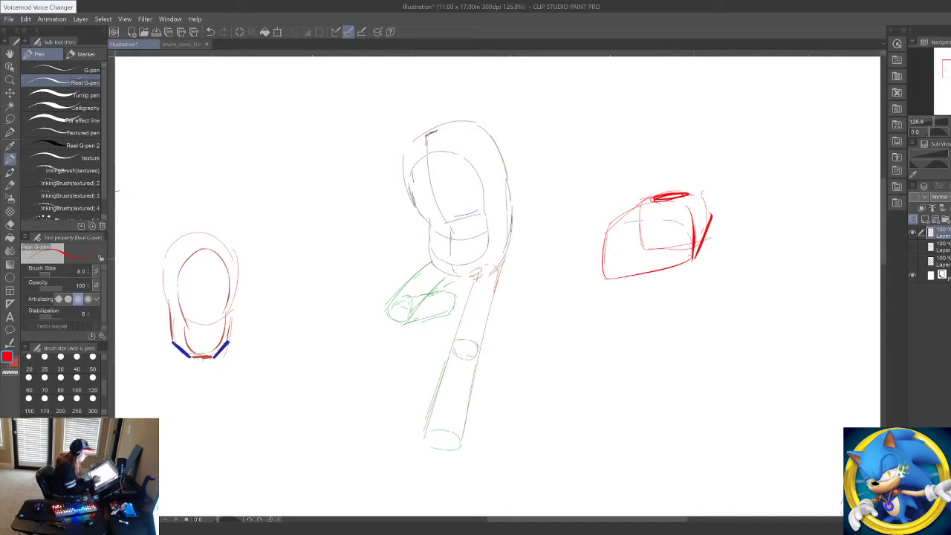
pyautogui.moveTo(608, 277); pyautogui.dragTo(692, 259)
pyautogui.moveTo(655, 179)
pyautogui.mouseDown()
pyautogui.moveTo(605, 249)
pyautogui.moveTo(680, 245)
pyautogui.mouseUp()
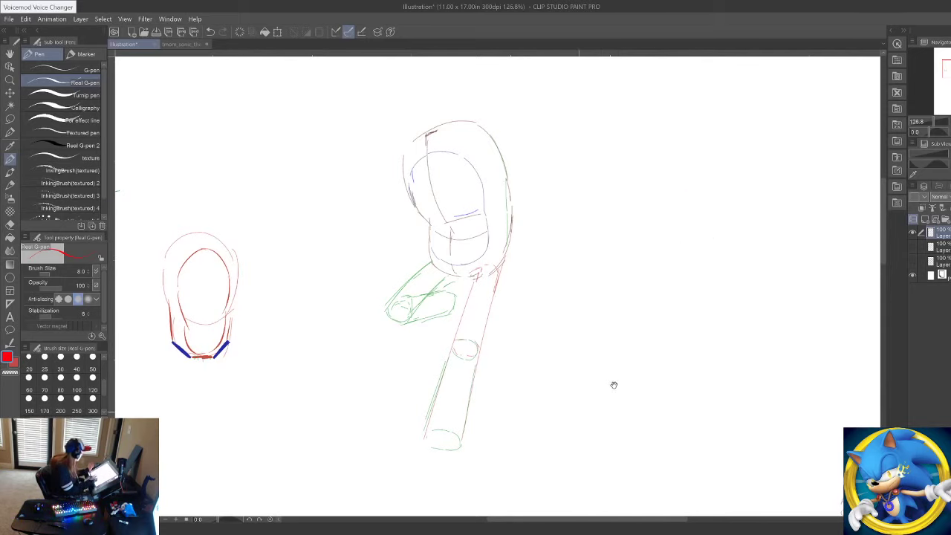
# Step: Draw a red heel block with a flat base around the lower end of the main figure's straight leg
pyautogui.moveTo(614, 385)
pyautogui.mouseDown()
pyautogui.moveTo(768, 325)
pyautogui.moveTo(761, 382)
pyautogui.moveTo(773, 334)
pyautogui.mouseUp()
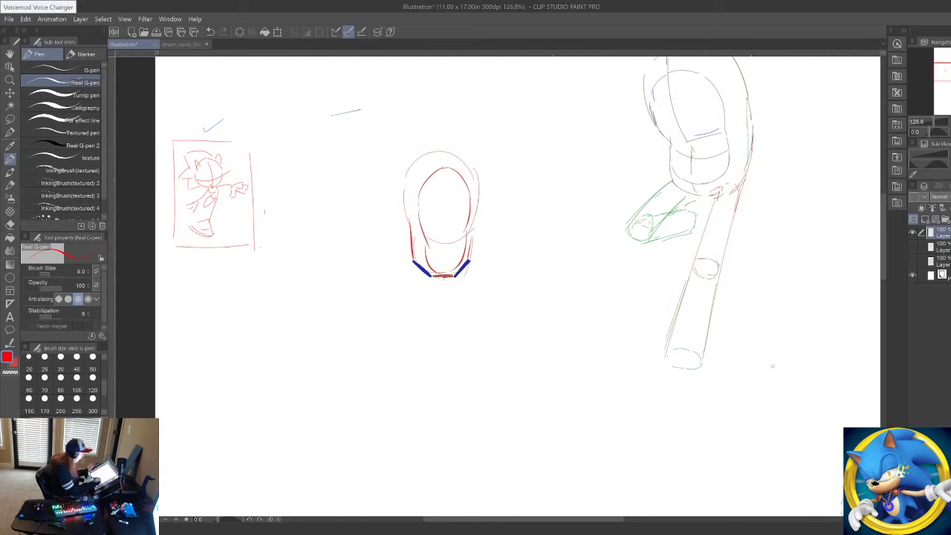
pyautogui.moveTo(758, 402); pyautogui.dragTo(779, 365)
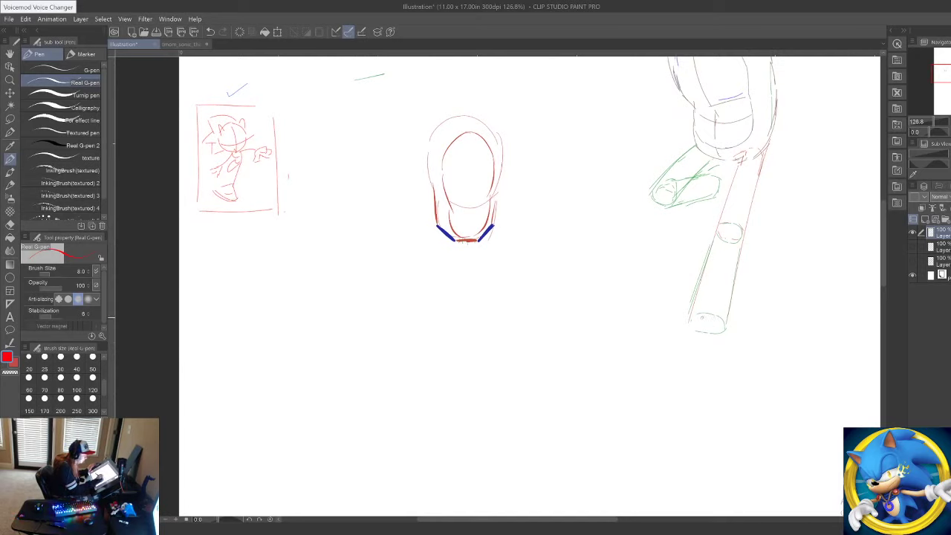
pyautogui.moveTo(688, 316)
pyautogui.mouseDown()
pyautogui.moveTo(728, 336)
pyautogui.moveTo(729, 386)
pyautogui.mouseUp()
pyautogui.moveTo(686, 321)
pyautogui.mouseDown()
pyautogui.moveTo(672, 369)
pyautogui.moveTo(720, 385)
pyautogui.moveTo(669, 371)
pyautogui.mouseUp()
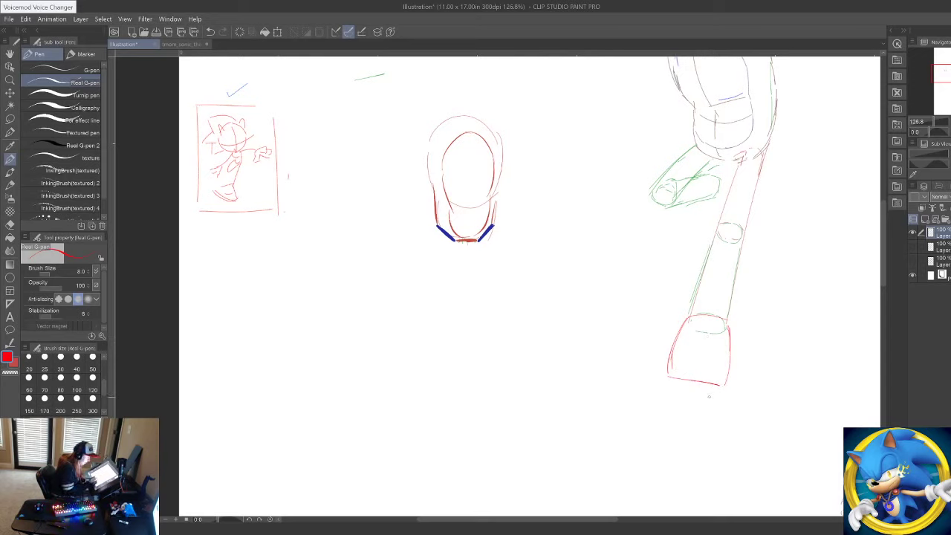
pyautogui.moveTo(732, 328); pyautogui.dragTo(728, 387)
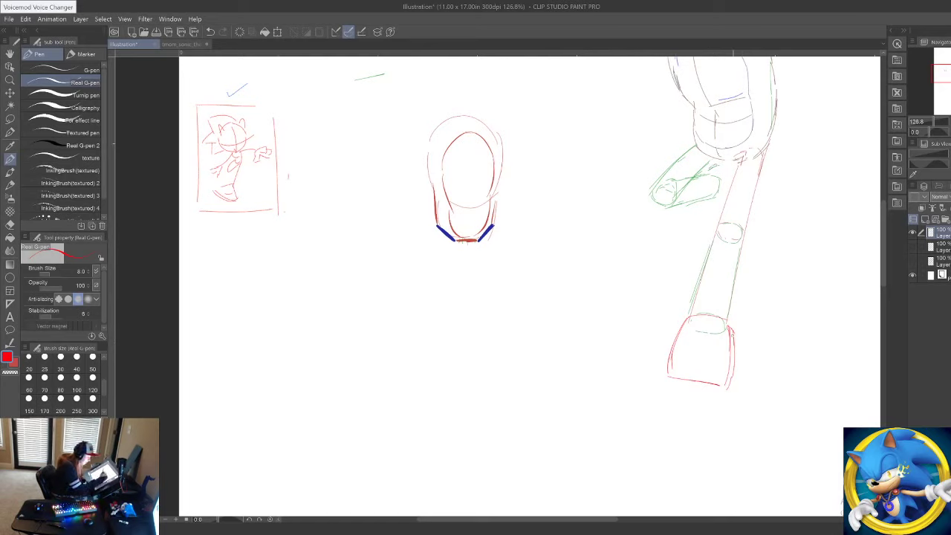
pyautogui.moveTo(727, 386)
pyautogui.mouseDown()
pyautogui.moveTo(663, 311)
pyautogui.moveTo(625, 307)
pyautogui.moveTo(630, 358)
pyautogui.moveTo(683, 384)
pyautogui.moveTo(724, 388)
pyautogui.mouseUp()
# Step: Extend the heel block into a large rounded foot with a diagonal guide line in red, and add blue contour marks near the ankle
pyautogui.moveTo(624, 305)
pyautogui.mouseDown()
pyautogui.moveTo(671, 288)
pyautogui.moveTo(722, 321)
pyautogui.mouseUp()
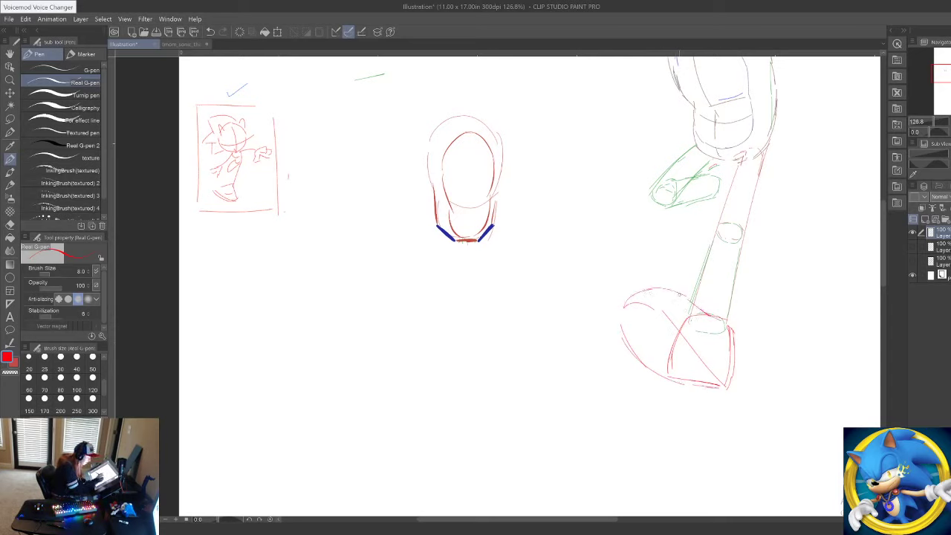
pyautogui.click(63, 468)
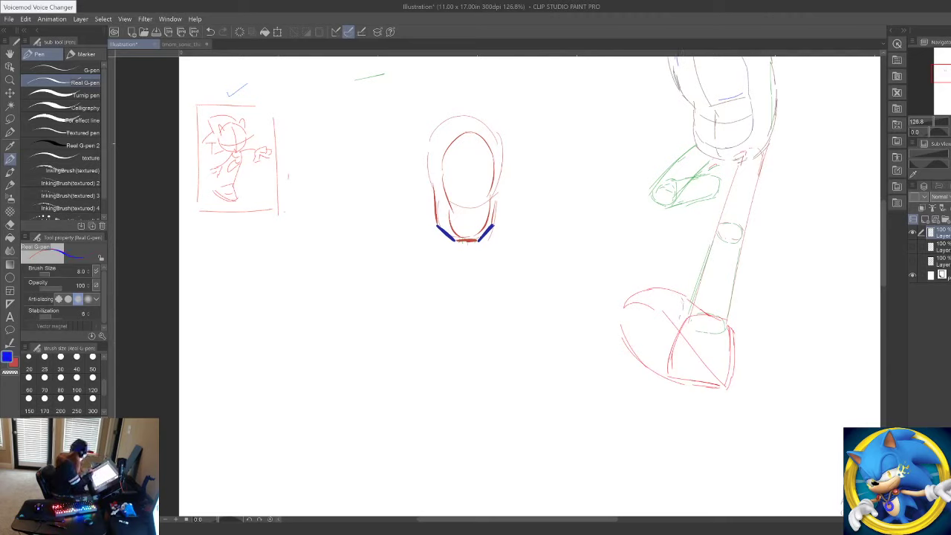
pyautogui.moveTo(683, 296); pyautogui.dragTo(678, 324)
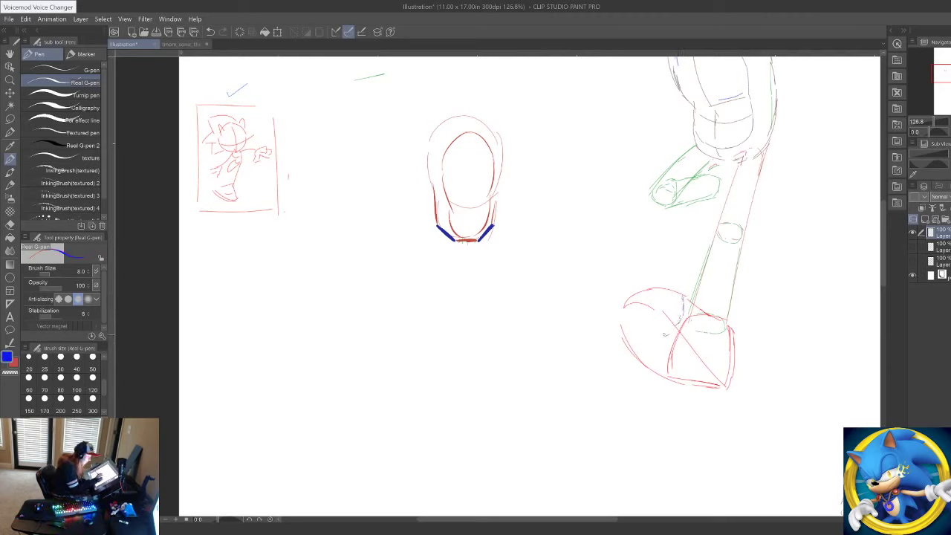
# Step: Add blue contour marks on the top of the main figure's head, along the heel's back edge and on the toe
pyautogui.moveTo(743, 343); pyautogui.dragTo(737, 435)
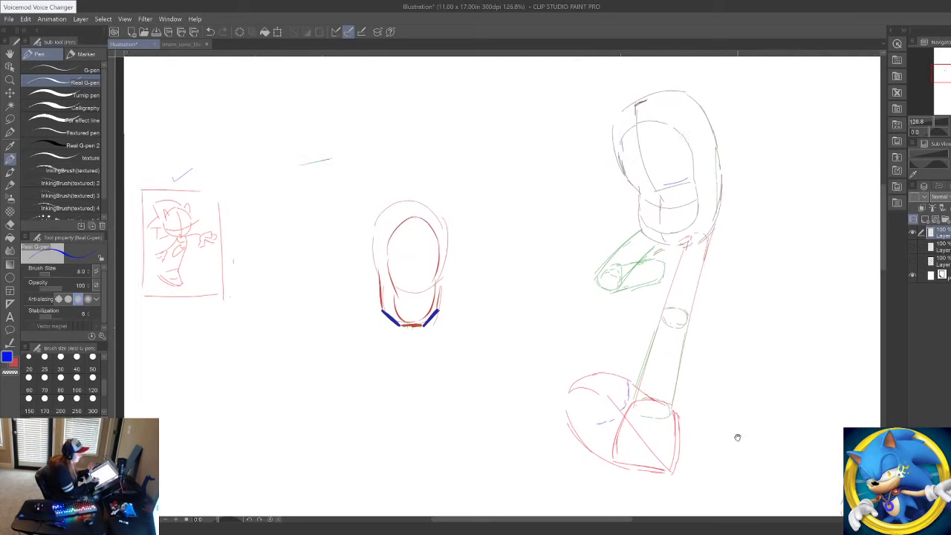
pyautogui.moveTo(695, 99); pyautogui.dragTo(709, 119)
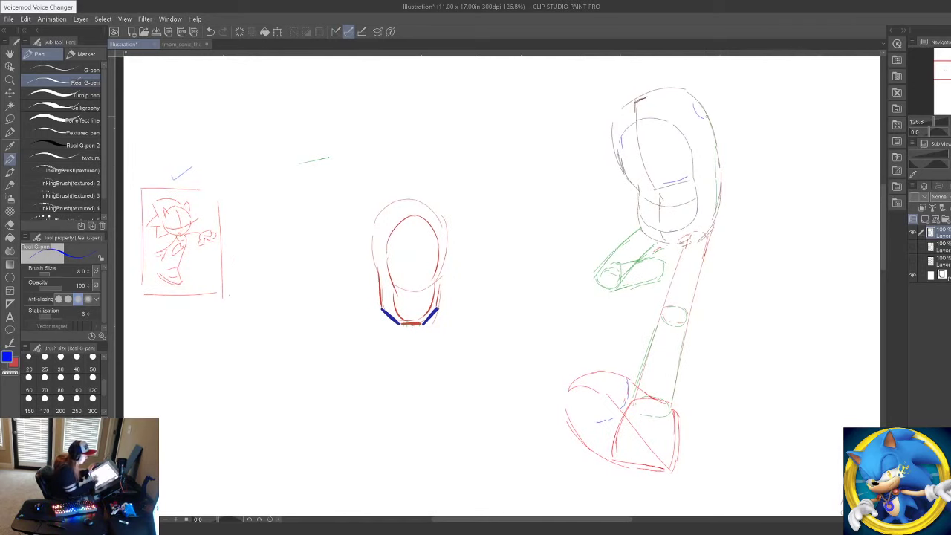
pyautogui.moveTo(707, 433)
pyautogui.mouseDown()
pyautogui.moveTo(748, 384)
pyautogui.moveTo(754, 360)
pyautogui.mouseUp()
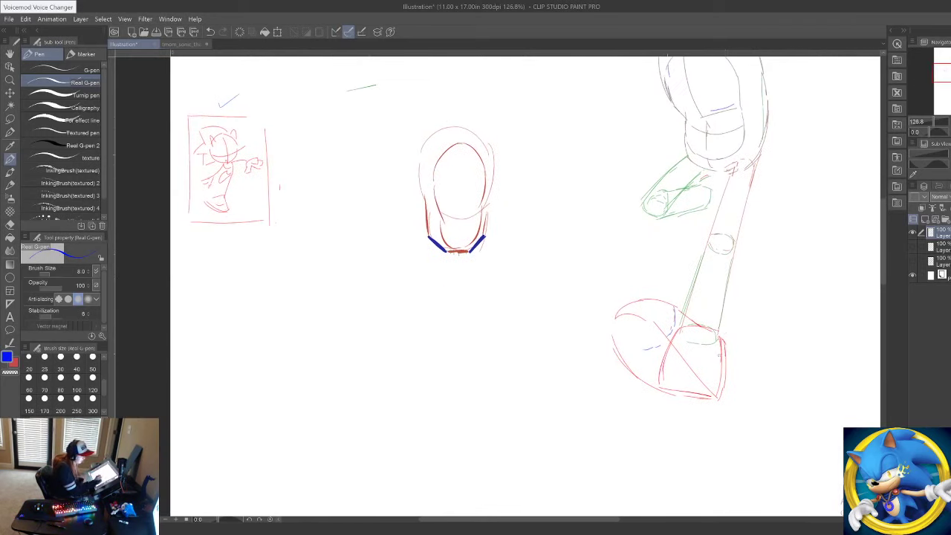
pyautogui.moveTo(703, 341)
pyautogui.mouseDown()
pyautogui.moveTo(725, 325)
pyautogui.moveTo(719, 399)
pyautogui.mouseUp()
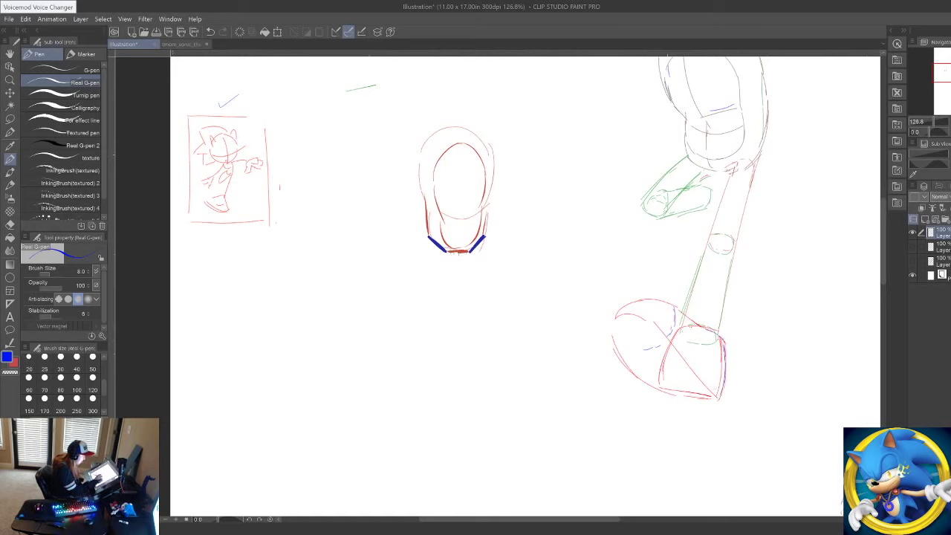
pyautogui.moveTo(636, 317); pyautogui.dragTo(655, 306)
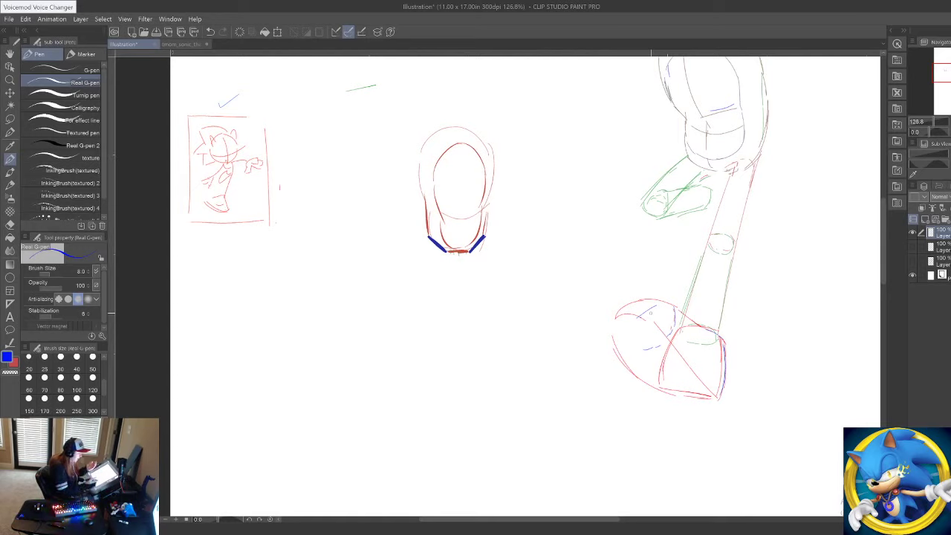
# Step: Sketch a blue boat with a curved hull, a slanted deck and a triangular flag below the head example
pyautogui.moveTo(339, 359); pyautogui.dragTo(496, 338)
pyautogui.moveTo(339, 357); pyautogui.dragTo(498, 322)
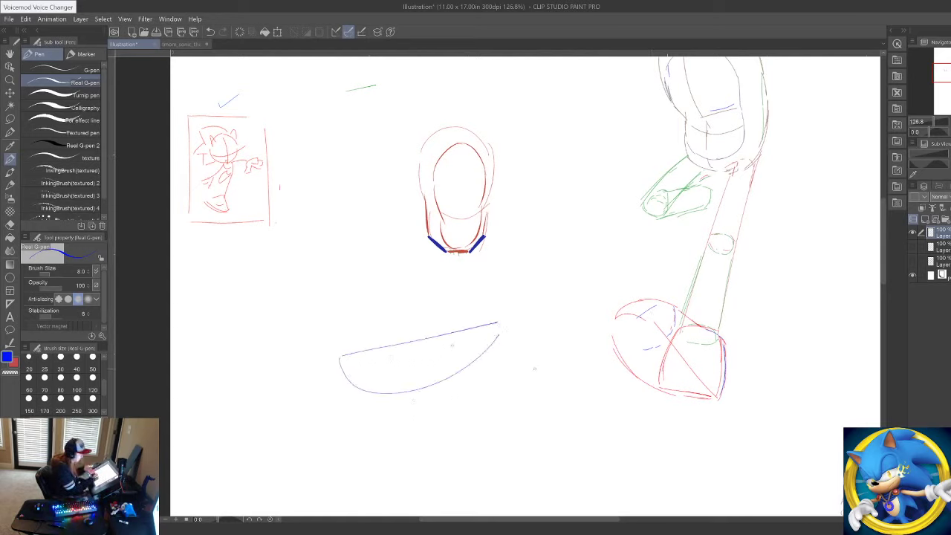
pyautogui.moveTo(346, 346)
pyautogui.mouseDown()
pyautogui.moveTo(339, 358)
pyautogui.moveTo(448, 369)
pyautogui.moveTo(483, 342)
pyautogui.moveTo(330, 355)
pyautogui.moveTo(450, 328)
pyautogui.mouseUp()
pyautogui.moveTo(395, 339)
pyautogui.mouseDown()
pyautogui.moveTo(395, 294)
pyautogui.moveTo(391, 315)
pyautogui.mouseUp()
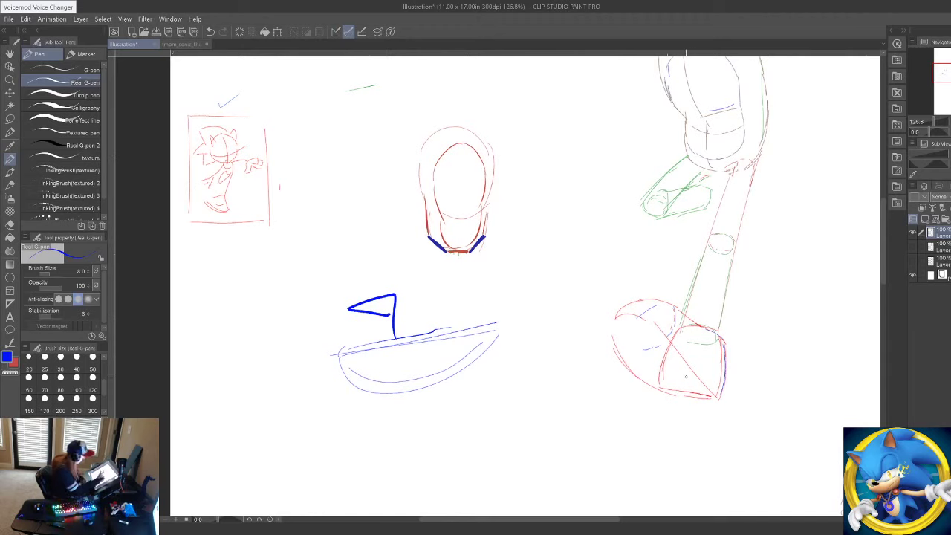
# Step: Draw a small spiky-haired figure on the boat with a speech bubble reading "No pizza!" in blue
pyautogui.moveTo(658, 413); pyautogui.dragTo(613, 427)
pyautogui.moveTo(391, 330)
pyautogui.mouseDown()
pyautogui.moveTo(399, 344)
pyautogui.moveTo(392, 329)
pyautogui.moveTo(404, 329)
pyautogui.moveTo(393, 333)
pyautogui.mouseUp()
pyautogui.moveTo(393, 332)
pyautogui.mouseDown()
pyautogui.moveTo(400, 339)
pyautogui.moveTo(379, 337)
pyautogui.moveTo(406, 344)
pyautogui.moveTo(418, 328)
pyautogui.moveTo(407, 305)
pyautogui.moveTo(448, 290)
pyautogui.moveTo(397, 301)
pyautogui.moveTo(431, 312)
pyautogui.moveTo(422, 276)
pyautogui.mouseUp()
pyautogui.click(449, 294)
pyautogui.moveTo(786, 399)
pyautogui.mouseDown()
pyautogui.moveTo(707, 459)
pyautogui.moveTo(712, 441)
pyautogui.moveTo(703, 449)
pyautogui.mouseUp()
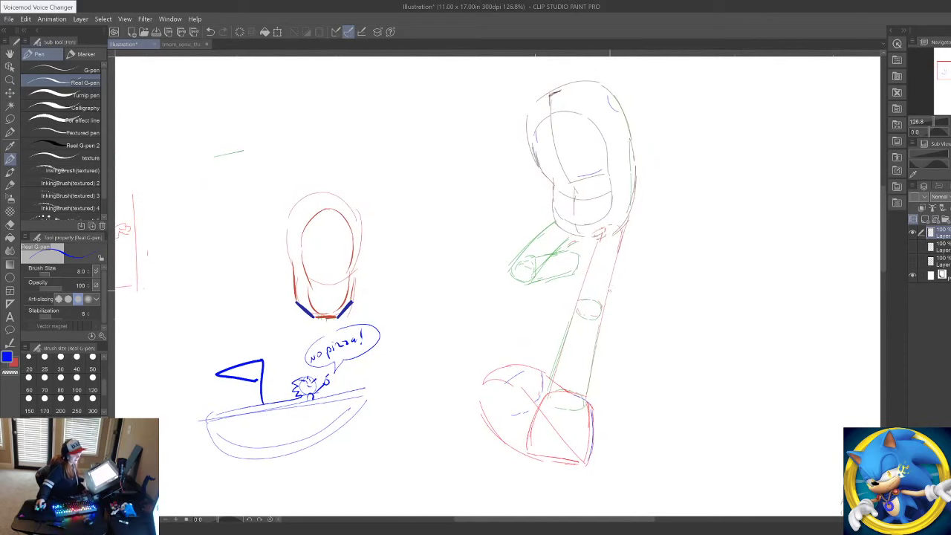
pyautogui.moveTo(763, 348); pyautogui.dragTo(774, 365)
pyautogui.moveTo(695, 288); pyautogui.dragTo(671, 248)
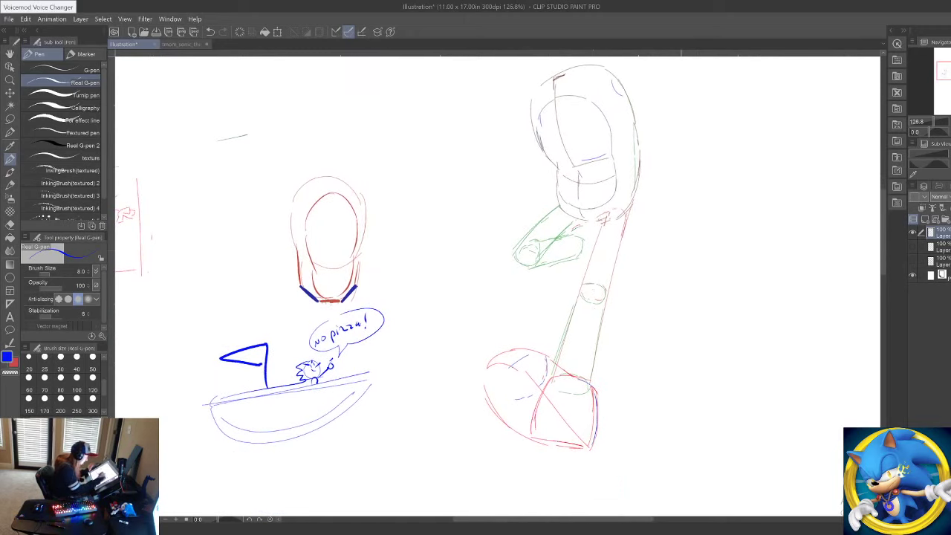
# Step: Lasso the main figure's large foot and enlarge it slightly toward the upper toe side
pyautogui.press('c')
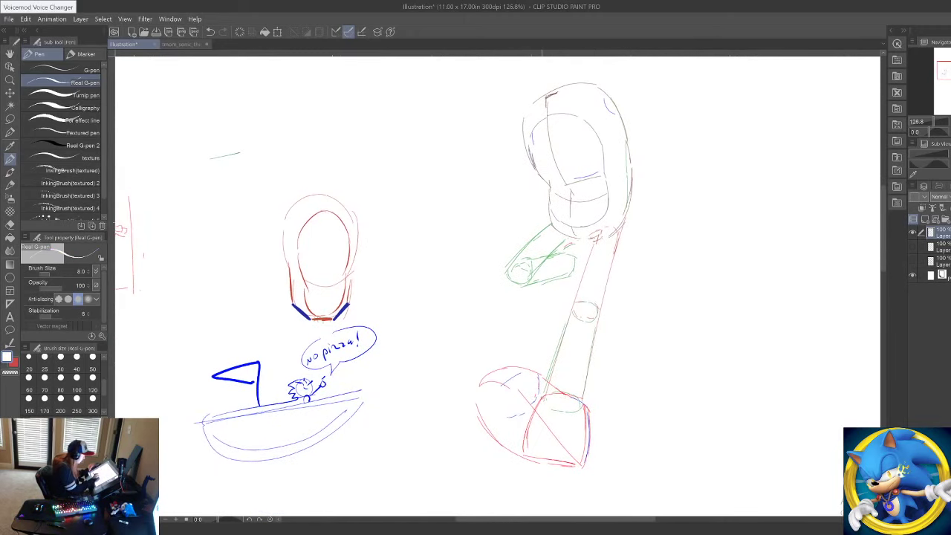
pyautogui.press('x')
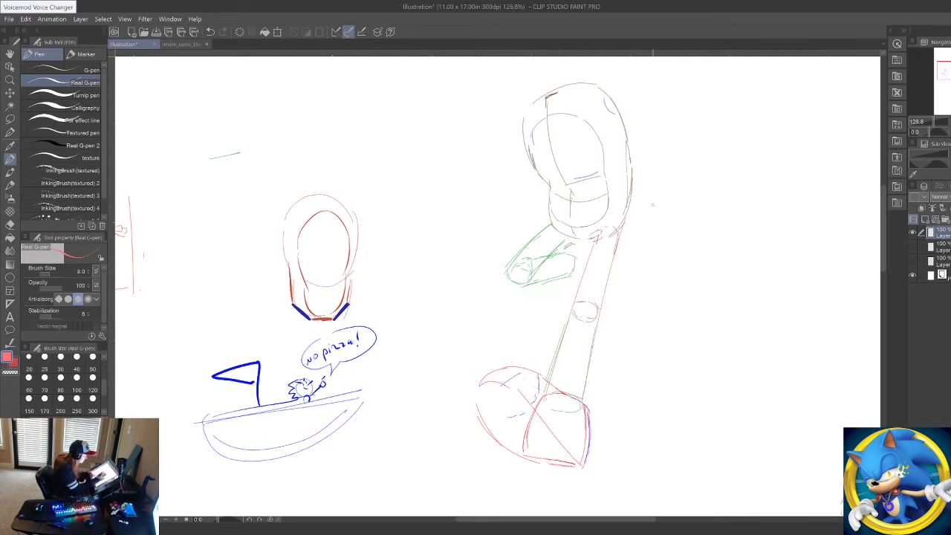
pyautogui.click(10, 118)
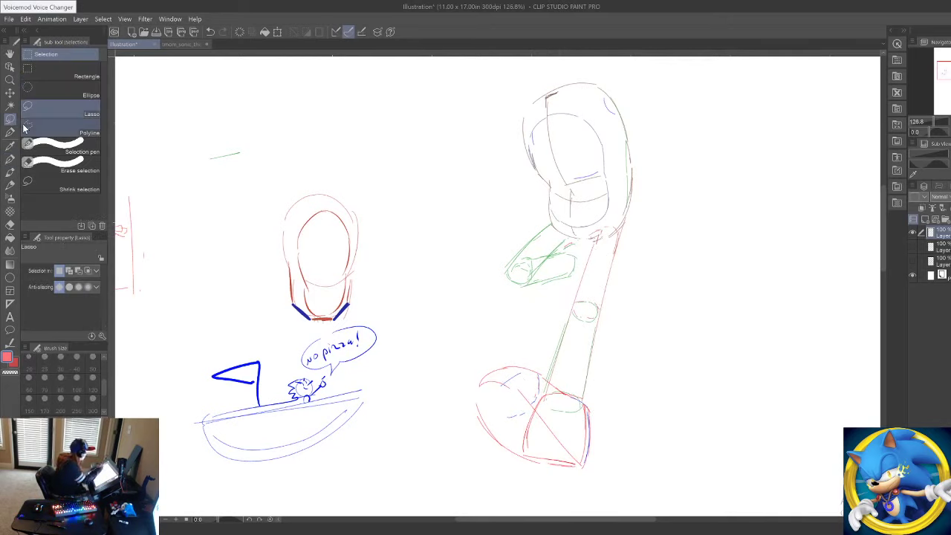
pyautogui.moveTo(565, 379)
pyautogui.mouseDown()
pyautogui.moveTo(545, 492)
pyautogui.moveTo(613, 474)
pyautogui.mouseUp()
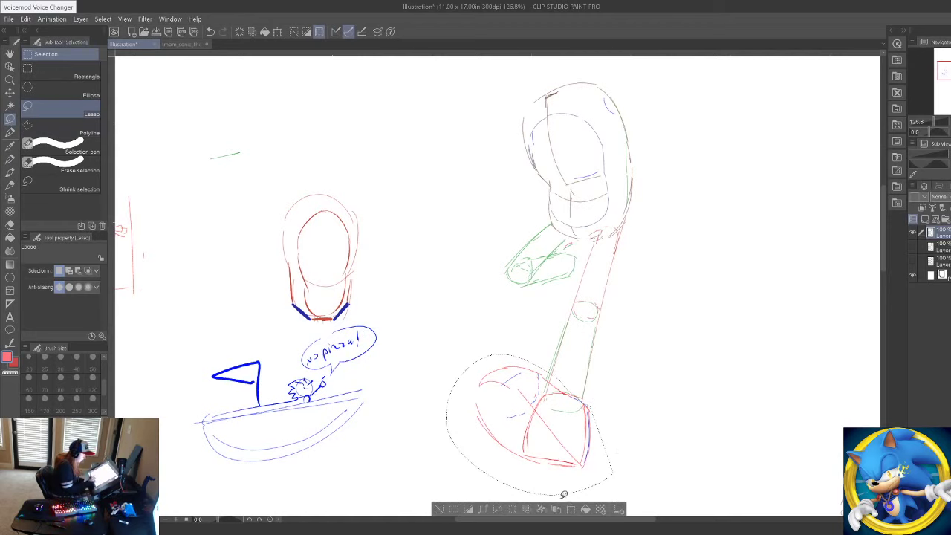
pyautogui.click(571, 509)
pyautogui.moveTo(448, 356); pyautogui.dragTo(428, 340)
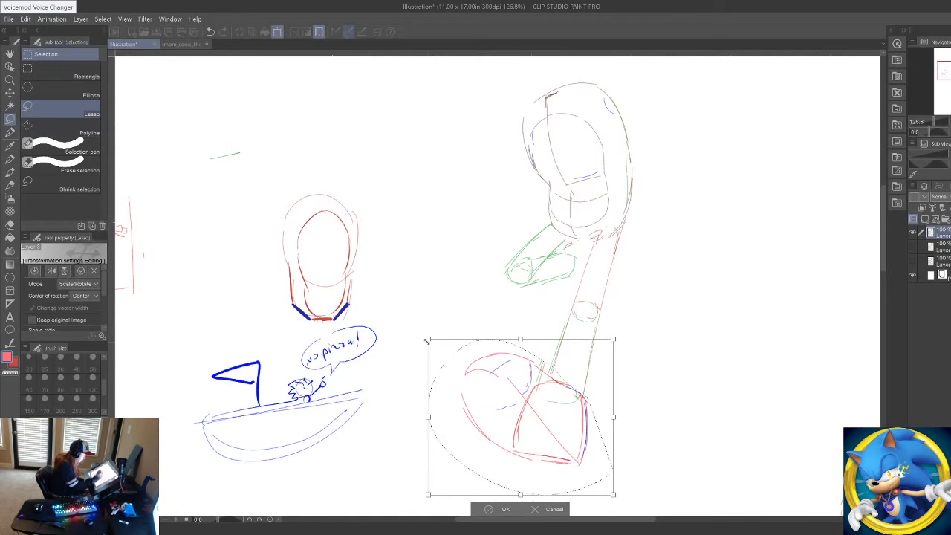
pyautogui.press('Return')
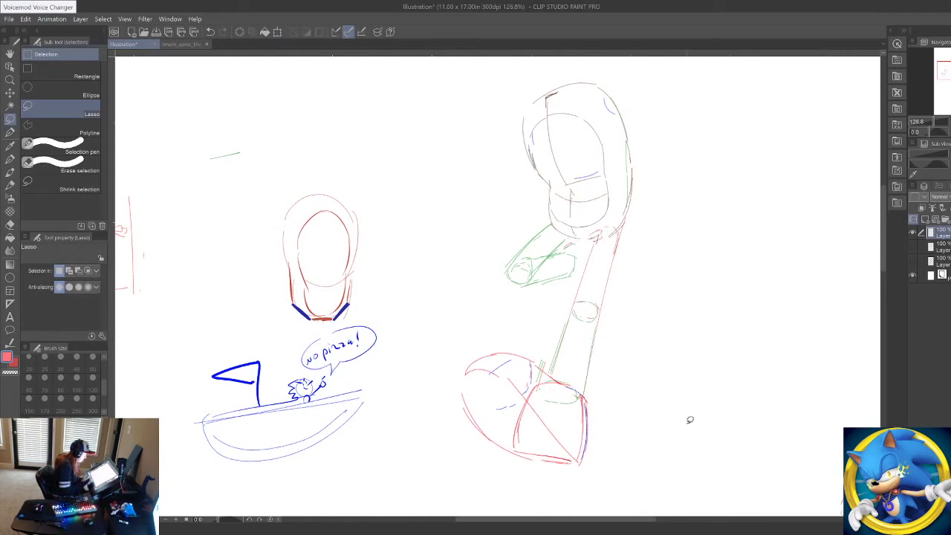
# Step: Redraw both edges of the straight leg in red down to the enlarged foot, and add a curved stroke at the bent leg's upper end
pyautogui.click(10, 159)
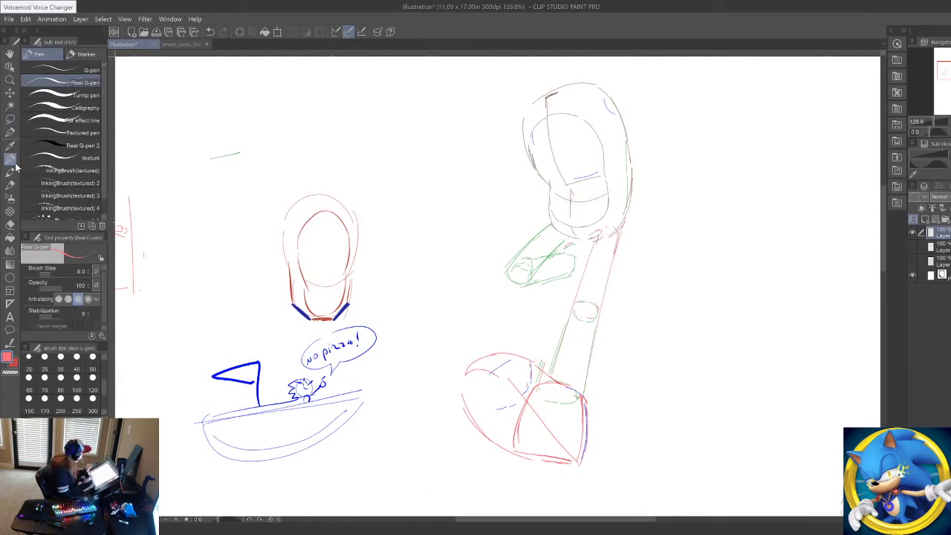
pyautogui.moveTo(680, 383); pyautogui.dragTo(694, 409)
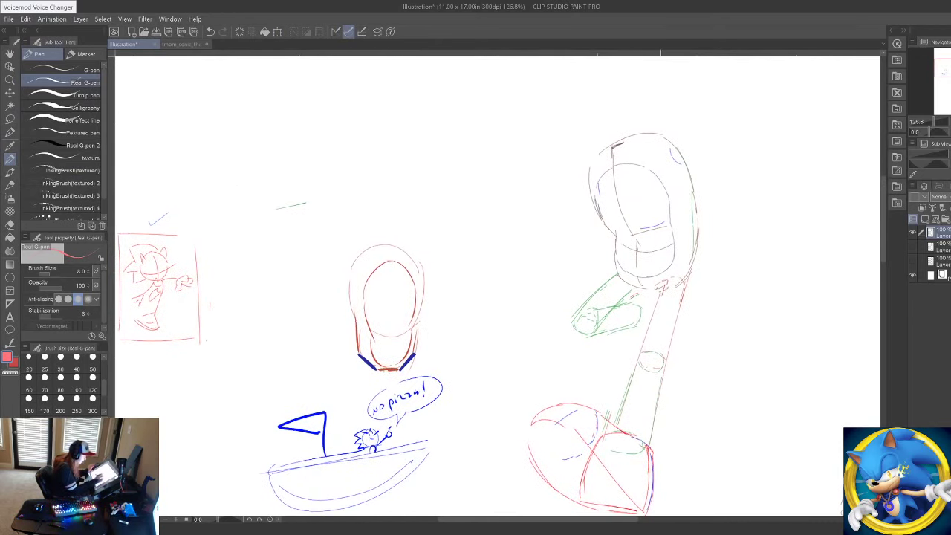
pyautogui.moveTo(651, 328); pyautogui.dragTo(625, 414)
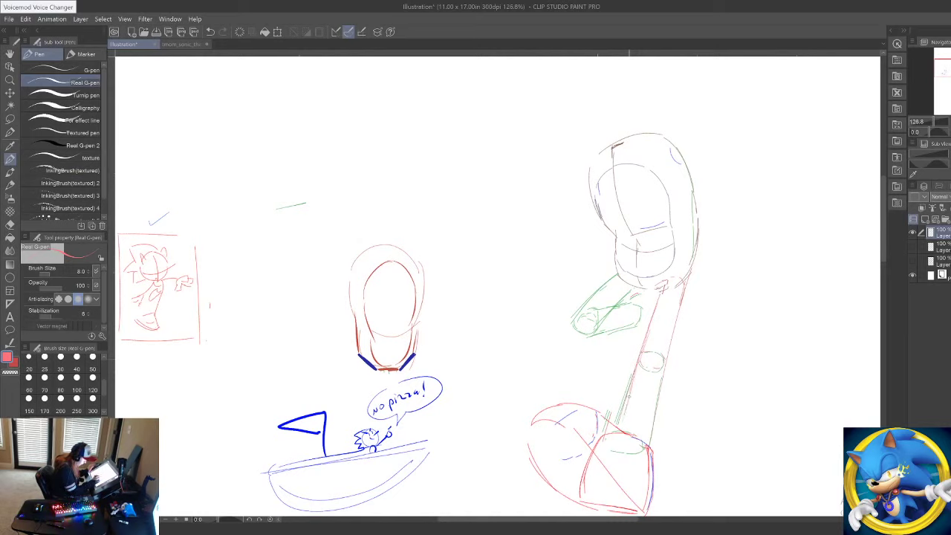
pyautogui.moveTo(661, 378); pyautogui.dragTo(649, 443)
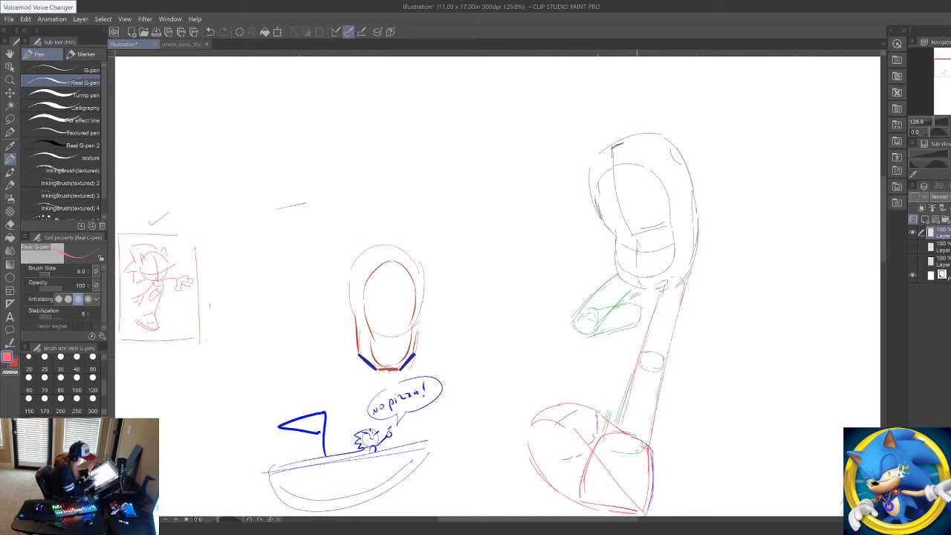
pyautogui.moveTo(627, 404); pyautogui.dragTo(626, 414)
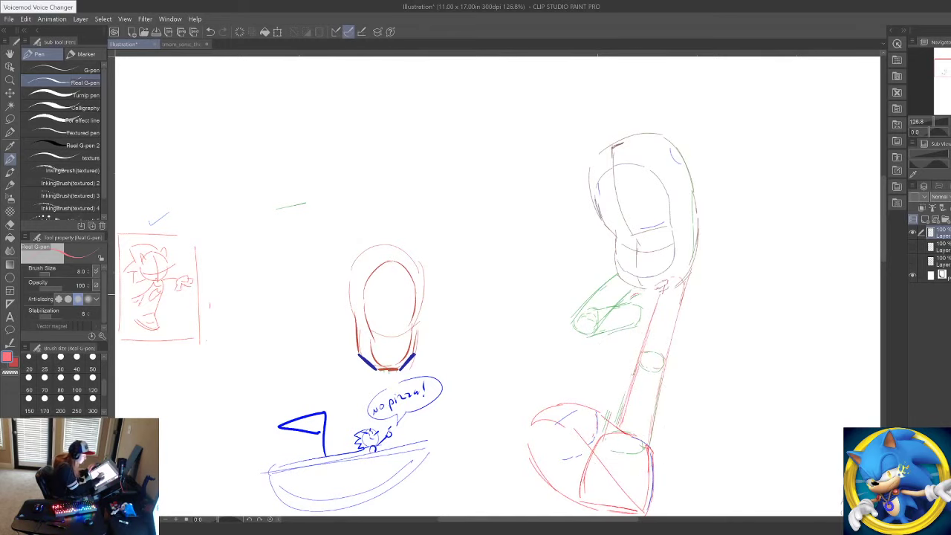
pyautogui.moveTo(677, 385)
pyautogui.mouseDown()
pyautogui.moveTo(671, 352)
pyautogui.moveTo(623, 325)
pyautogui.mouseUp()
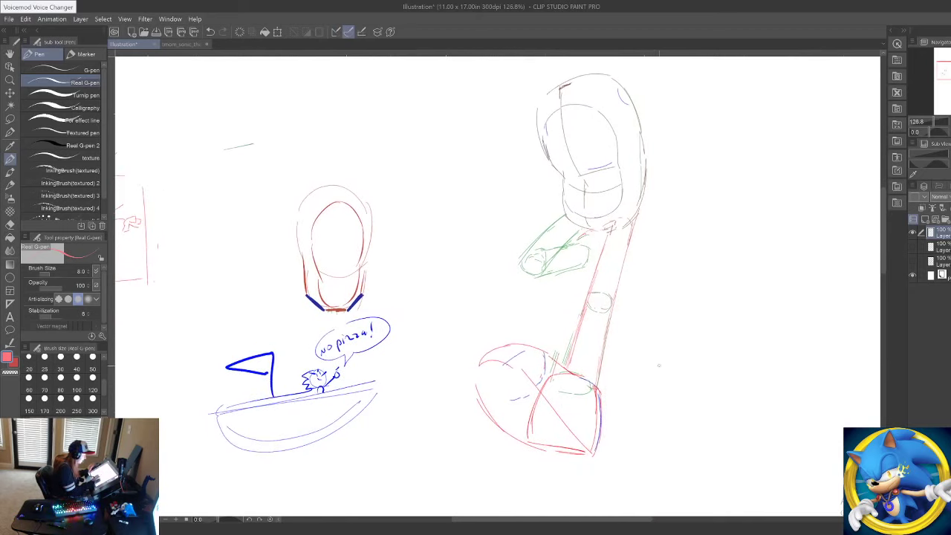
pyautogui.moveTo(653, 362); pyautogui.dragTo(671, 395)
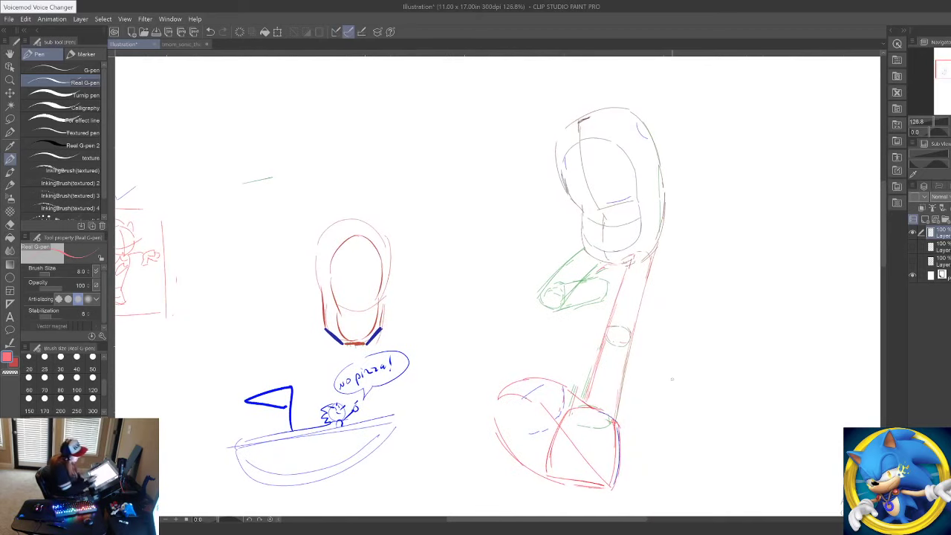
pyautogui.moveTo(597, 275)
pyautogui.mouseDown()
pyautogui.moveTo(608, 282)
pyautogui.moveTo(635, 270)
pyautogui.mouseUp()
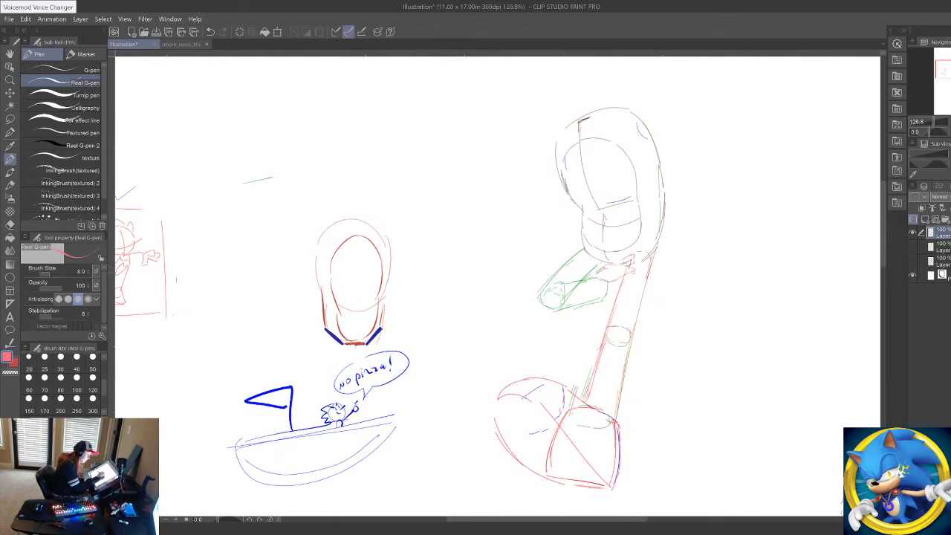
pyautogui.moveTo(767, 286)
pyautogui.mouseDown()
pyautogui.moveTo(816, 279)
pyautogui.moveTo(825, 330)
pyautogui.mouseUp()
pyautogui.moveTo(760, 303); pyautogui.dragTo(755, 339)
pyautogui.hotkey('ctrl', 'z')
pyautogui.hotkey('ctrl', 'z')
pyautogui.hotkey('ctrl', 'z')
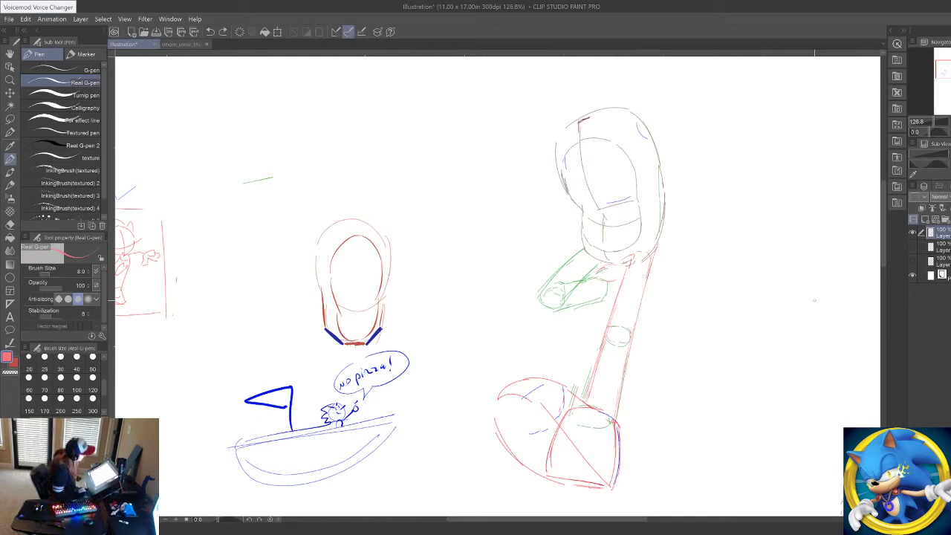
# Step: Sketch a red dome shape with a curved base beside the main figure's leg, and erase it
pyautogui.moveTo(720, 316)
pyautogui.mouseDown()
pyautogui.moveTo(749, 269)
pyautogui.moveTo(777, 333)
pyautogui.mouseUp()
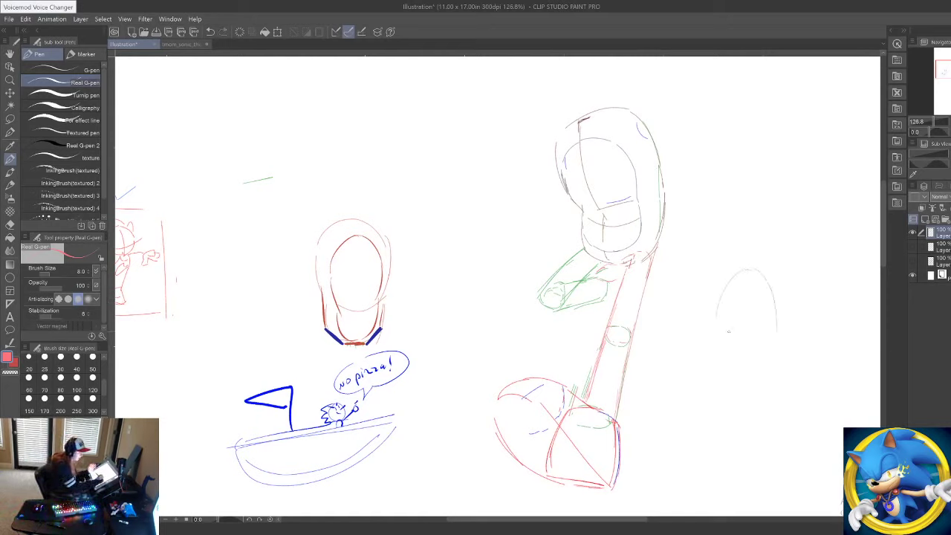
pyautogui.moveTo(720, 340); pyautogui.dragTo(786, 336)
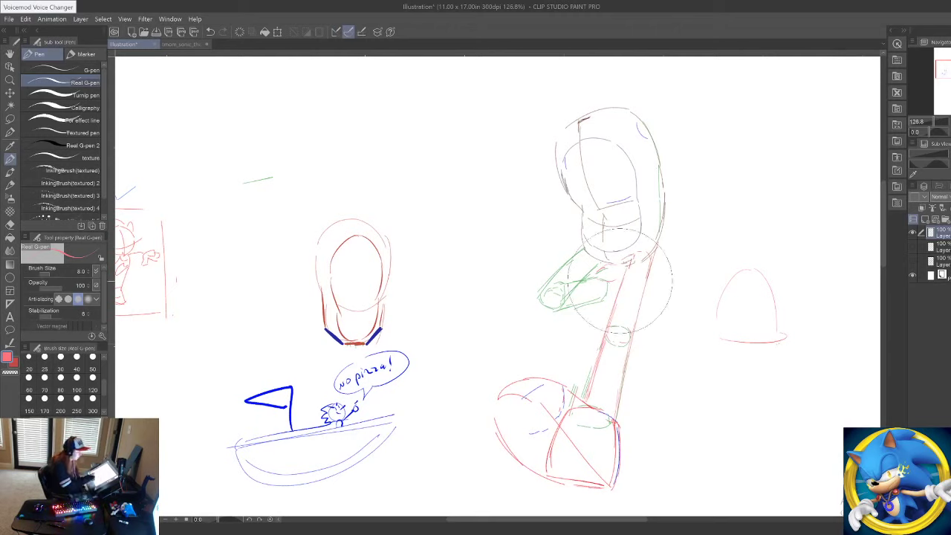
pyautogui.moveTo(654, 425); pyautogui.dragTo(617, 455)
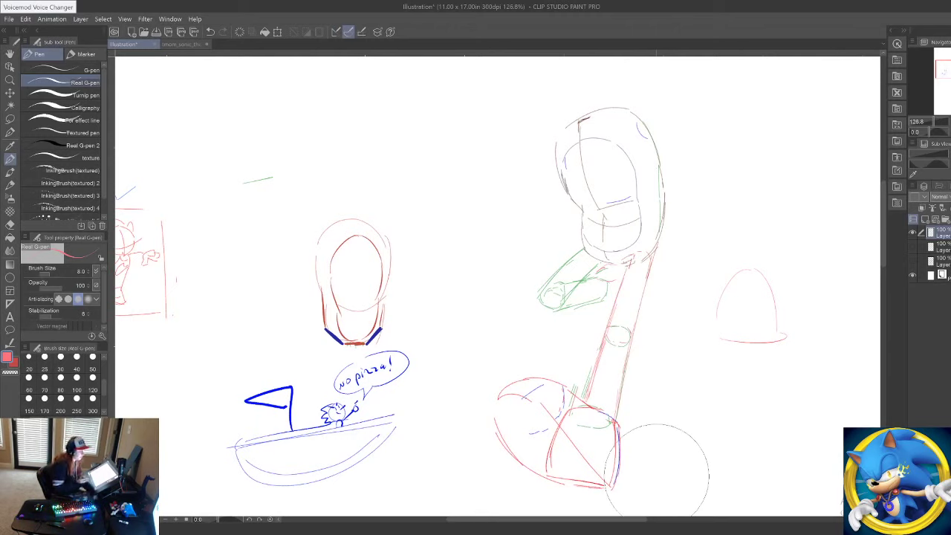
pyautogui.hotkey('ctrl', 'z')
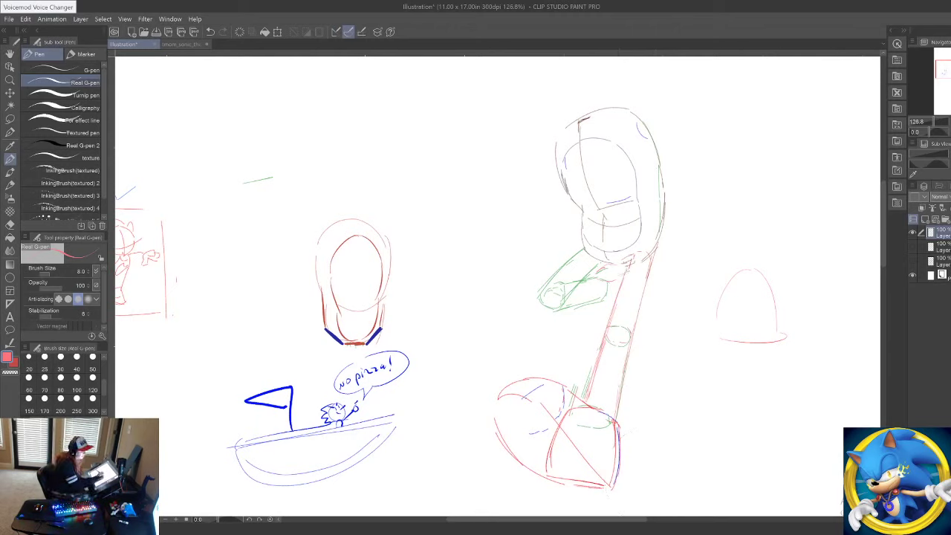
pyautogui.moveTo(728, 272); pyautogui.dragTo(769, 321)
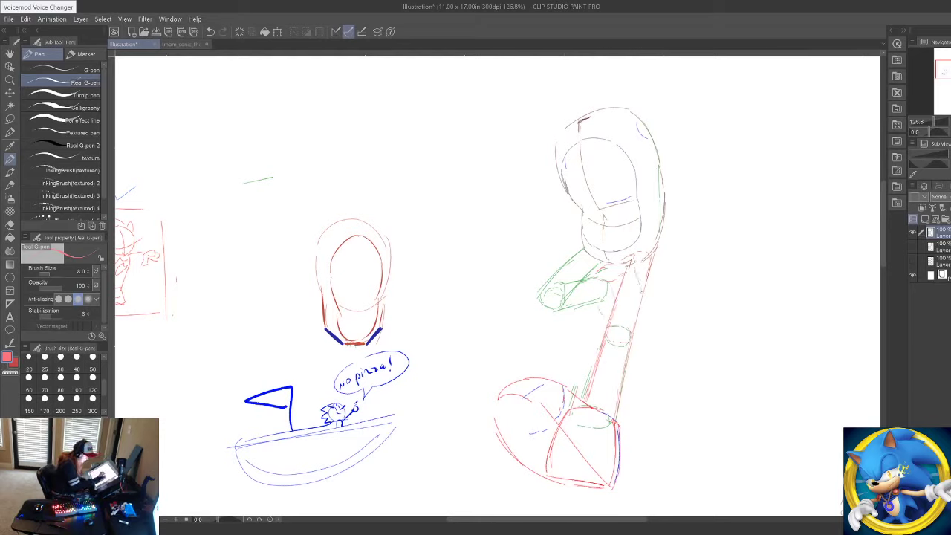
# Step: Draw a bent lower leg in red passing behind the straight leg, and erase the straight leg's knee ellipse
pyautogui.moveTo(651, 298); pyautogui.dragTo(661, 317)
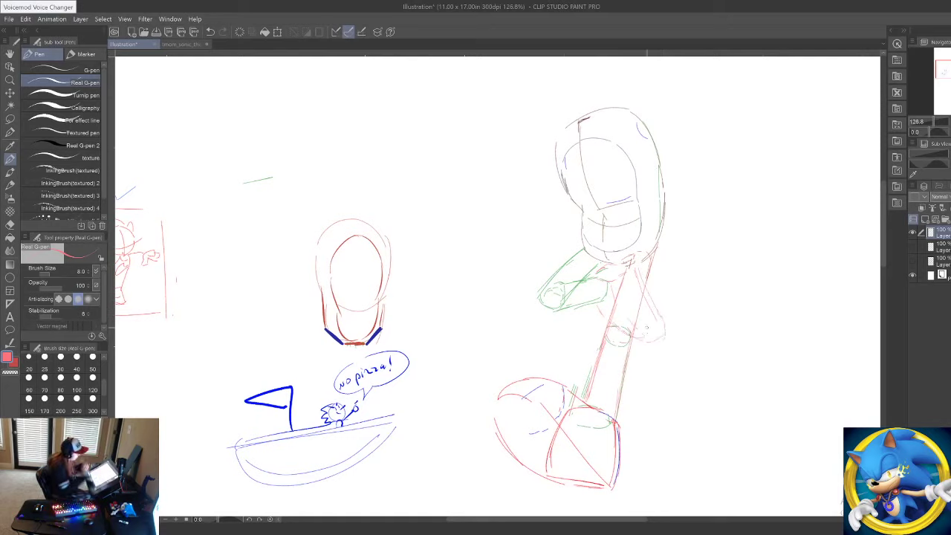
pyautogui.moveTo(639, 314)
pyautogui.mouseDown()
pyautogui.moveTo(641, 275)
pyautogui.moveTo(615, 348)
pyautogui.moveTo(621, 333)
pyautogui.mouseUp()
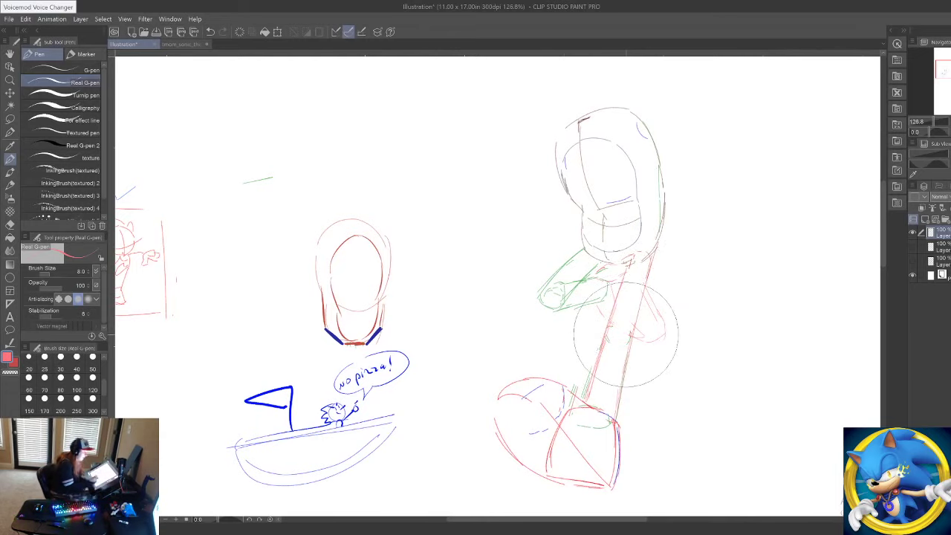
pyautogui.moveTo(705, 436)
pyautogui.mouseDown()
pyautogui.moveTo(646, 525)
pyautogui.moveTo(682, 435)
pyautogui.mouseUp()
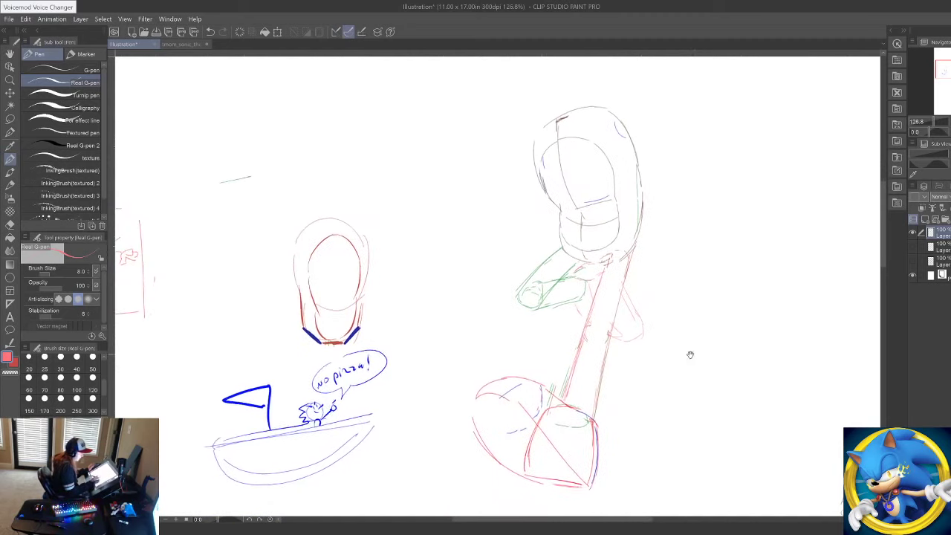
# Step: Lasso both visible parts of the bent lower leg behind the straight leg, rotate them slightly, and deselect
pyautogui.click(9, 119)
pyautogui.moveTo(644, 327)
pyautogui.mouseDown()
pyautogui.moveTo(631, 272)
pyautogui.moveTo(616, 327)
pyautogui.moveTo(576, 269)
pyautogui.moveTo(531, 296)
pyautogui.moveTo(572, 332)
pyautogui.mouseUp()
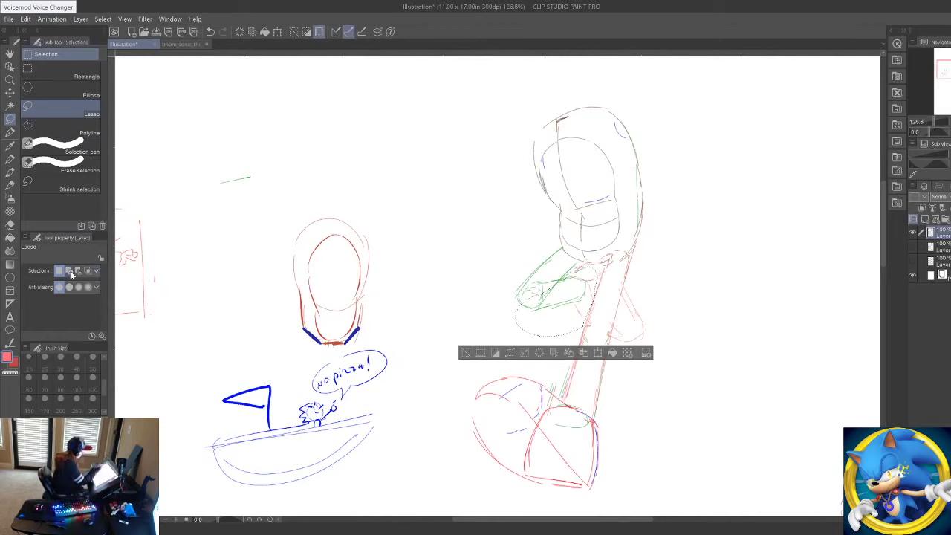
pyautogui.click(68, 271)
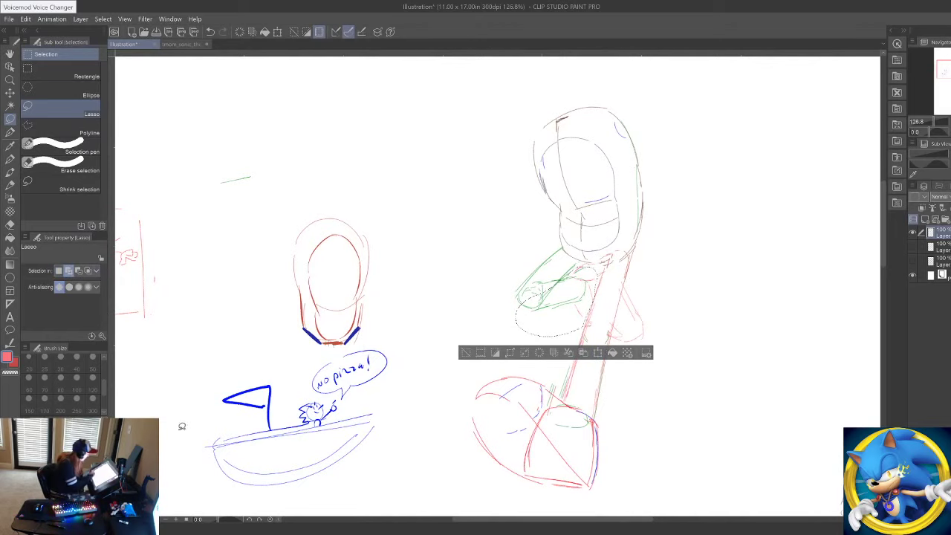
pyautogui.moveTo(669, 282)
pyautogui.mouseDown()
pyautogui.moveTo(630, 278)
pyautogui.moveTo(620, 313)
pyautogui.moveTo(654, 335)
pyautogui.mouseUp()
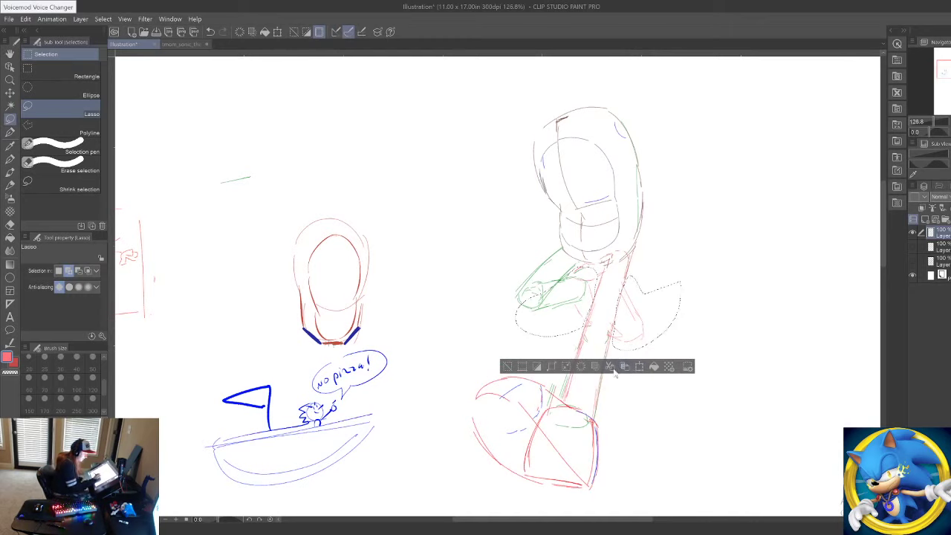
pyautogui.click(640, 366)
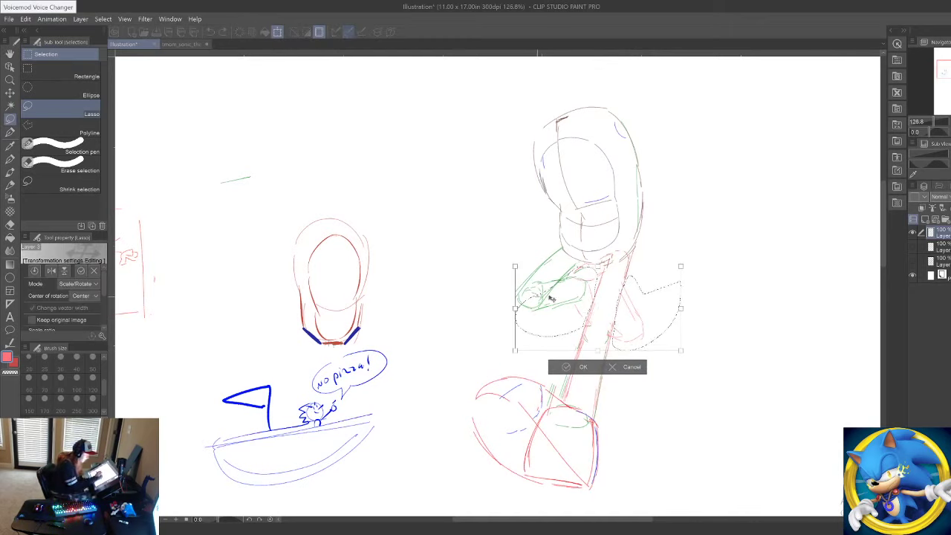
pyautogui.moveTo(715, 283); pyautogui.dragTo(718, 305)
pyautogui.click(579, 381)
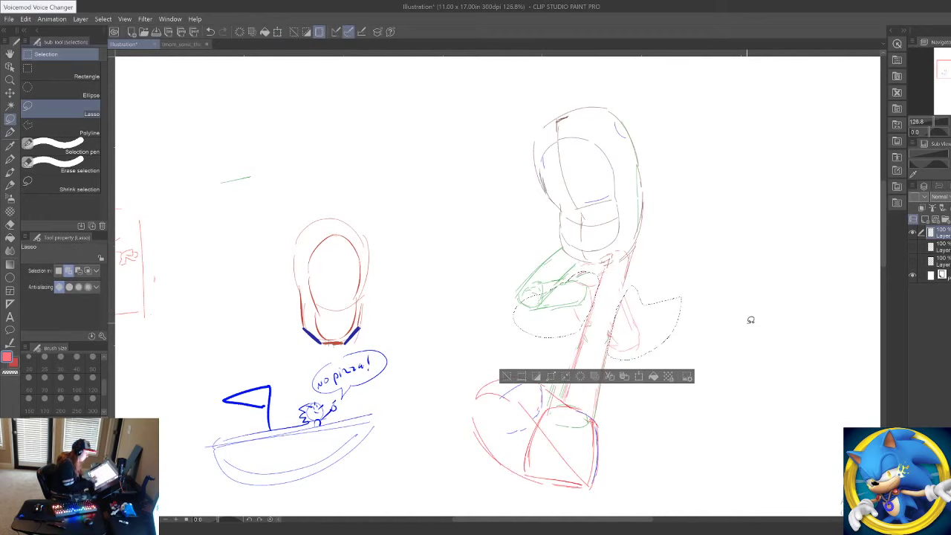
pyautogui.hotkey('ctrl', 'd')
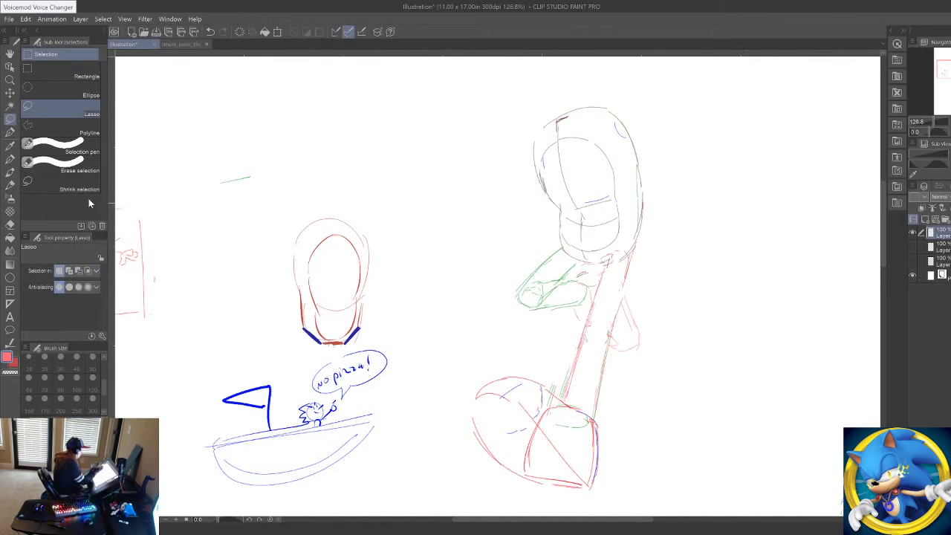
# Step: Reinforce the red stroke at the bent leg's upper end and clear the lower leg sticking out behind the straight leg
pyautogui.click(10, 161)
pyautogui.moveTo(624, 297); pyautogui.dragTo(639, 343)
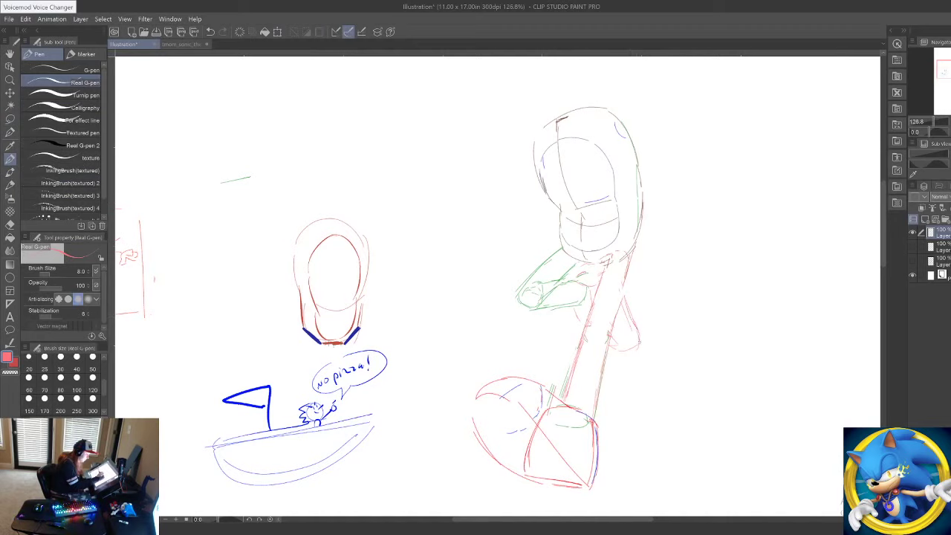
pyautogui.moveTo(574, 277); pyautogui.dragTo(593, 269)
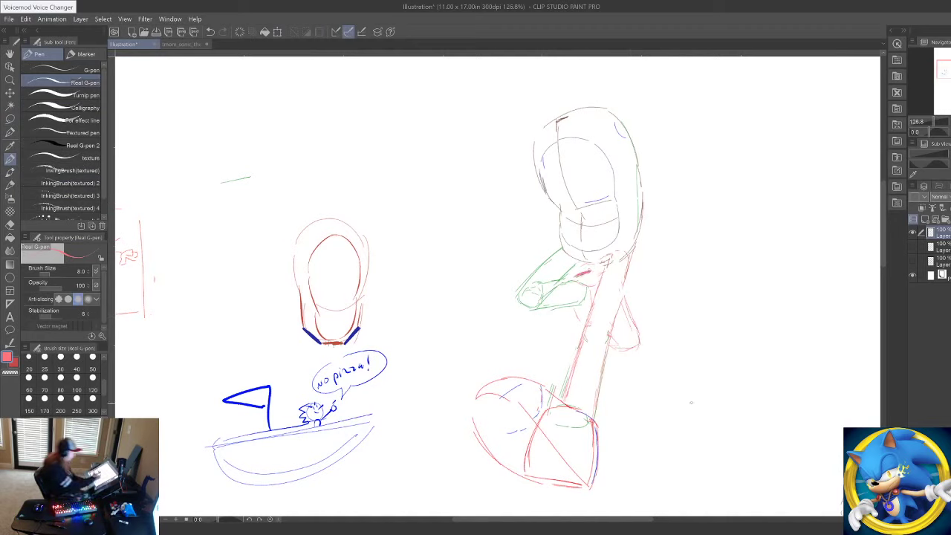
pyautogui.moveTo(632, 350); pyautogui.dragTo(627, 355)
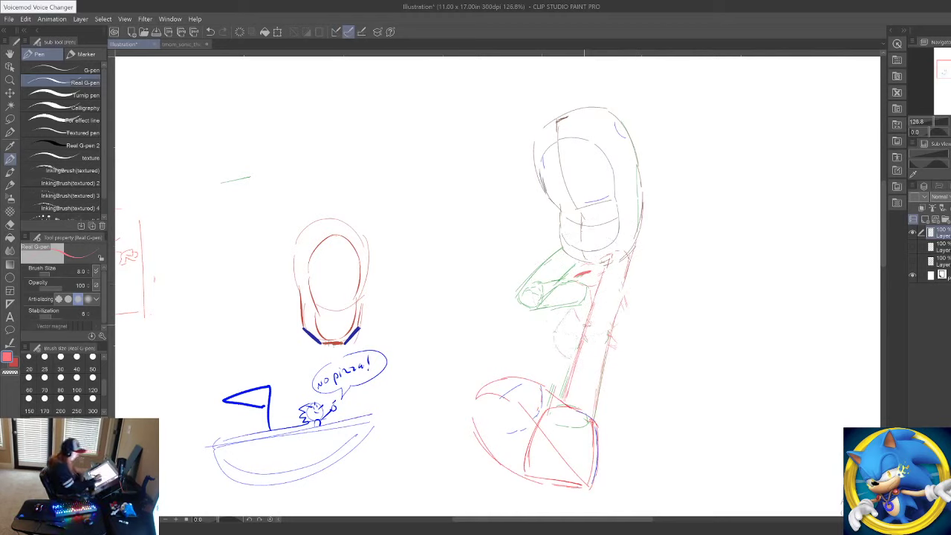
# Step: Redraw the bent lower leg more upright behind the straight leg in red, and strengthen the edges of both legs
pyautogui.hotkey('ctrl', 'z')
pyautogui.moveTo(572, 336); pyautogui.dragTo(568, 366)
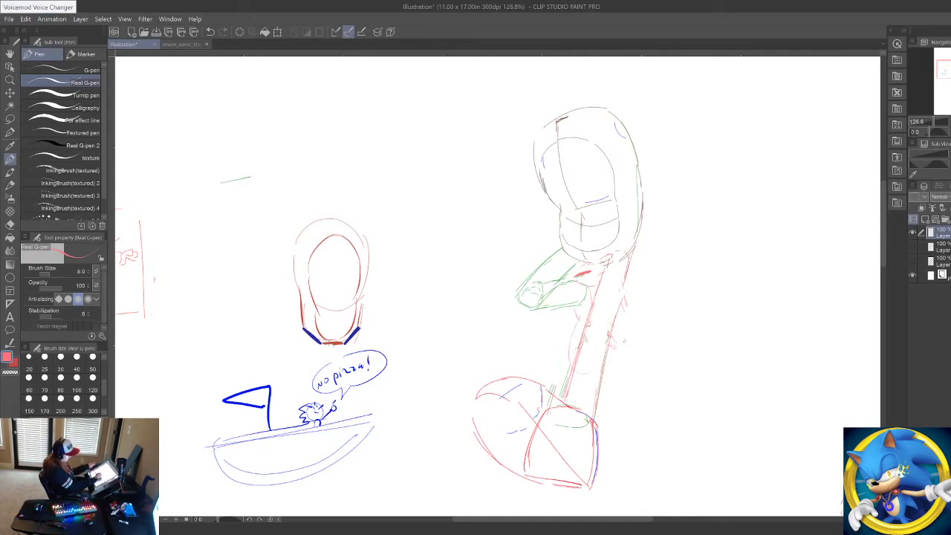
pyautogui.hotkey('ctrl', 'z')
pyautogui.moveTo(577, 322); pyautogui.dragTo(570, 358)
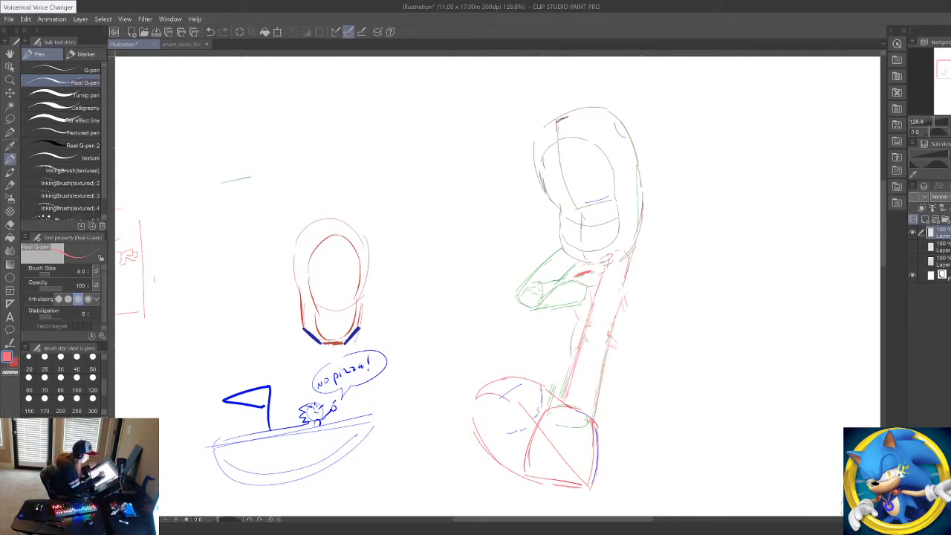
pyautogui.moveTo(594, 274); pyautogui.dragTo(604, 269)
pyautogui.moveTo(620, 321); pyautogui.dragTo(616, 338)
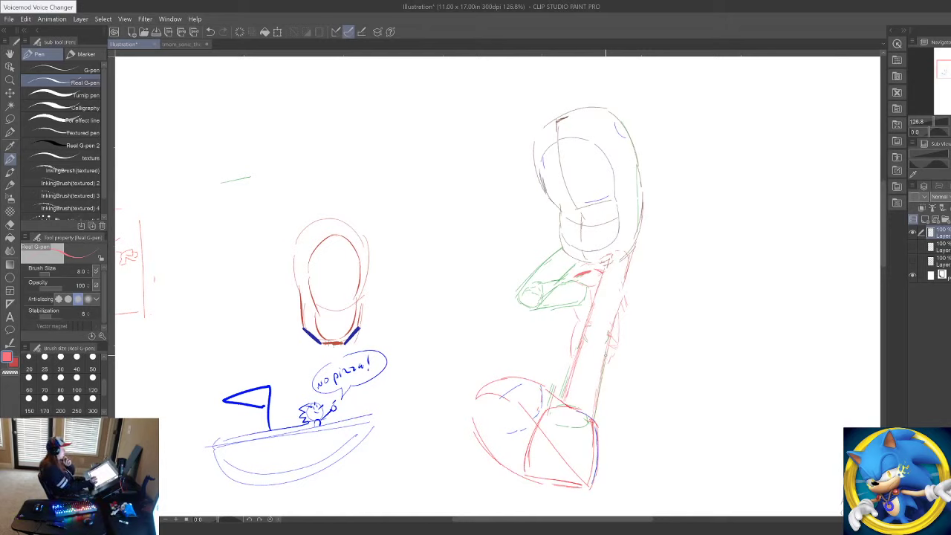
pyautogui.moveTo(577, 267)
pyautogui.mouseDown()
pyautogui.moveTo(550, 296)
pyautogui.moveTo(574, 320)
pyautogui.moveTo(576, 358)
pyautogui.mouseUp()
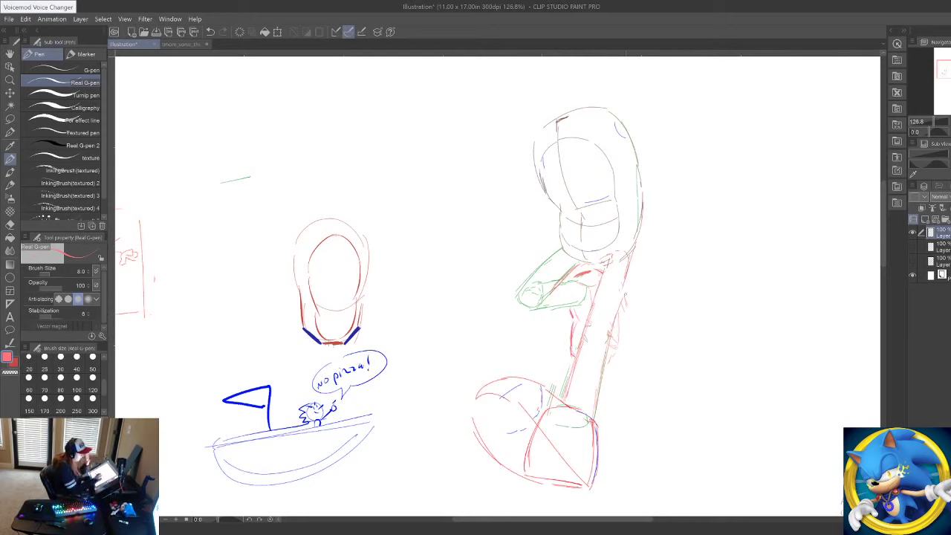
pyautogui.moveTo(624, 272); pyautogui.dragTo(599, 380)
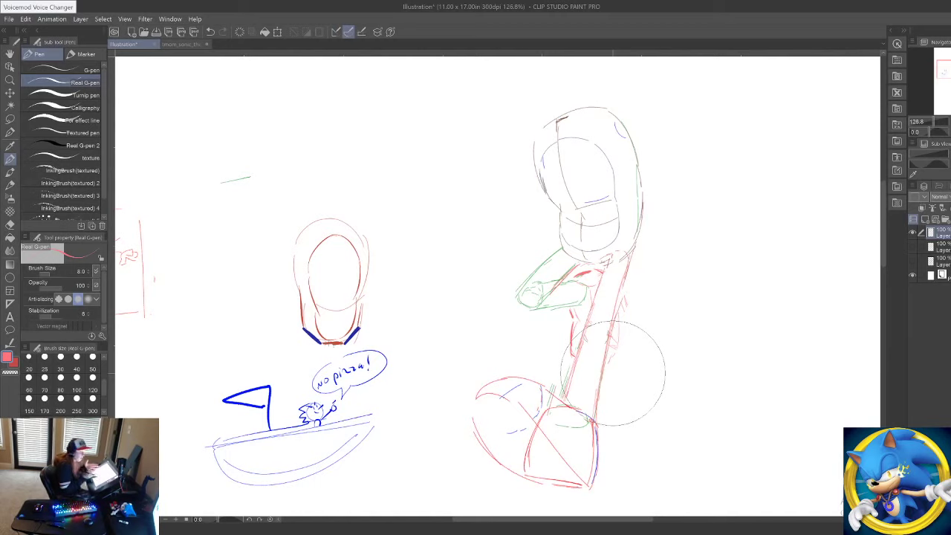
# Step: Change the pen colour to bright blue for drawing around the main figure's head
pyautogui.moveTo(698, 331)
pyautogui.mouseDown()
pyautogui.moveTo(695, 403)
pyautogui.moveTo(705, 339)
pyautogui.moveTo(703, 351)
pyautogui.mouseUp()
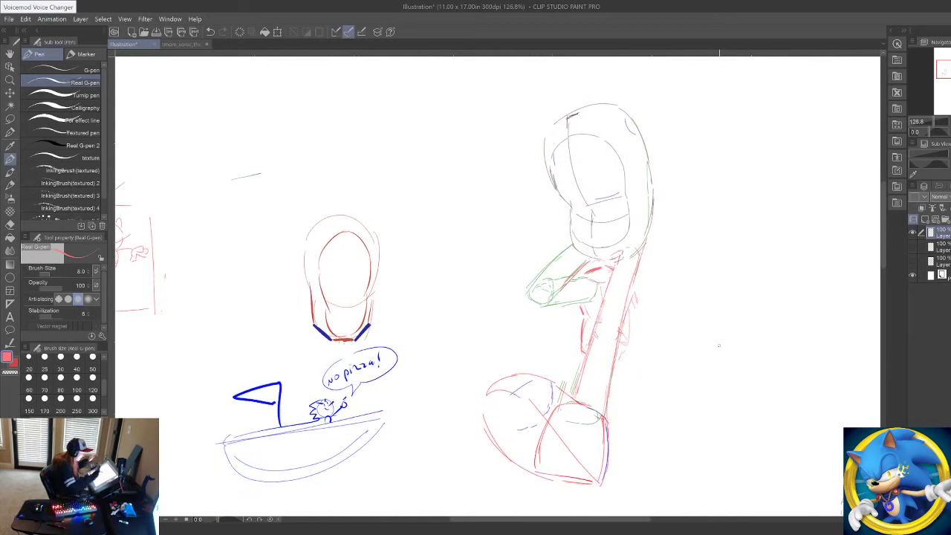
pyautogui.moveTo(686, 303); pyautogui.dragTo(675, 395)
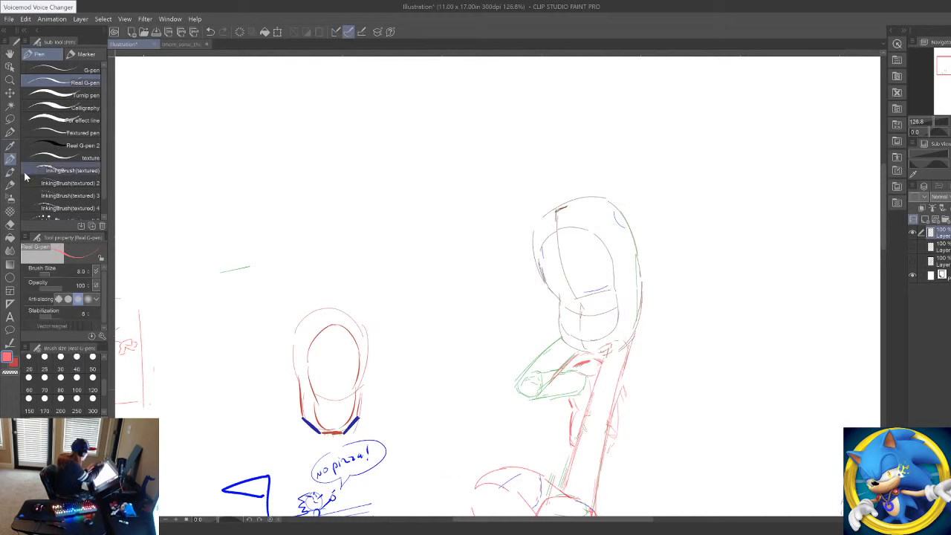
pyautogui.click(65, 487)
pyautogui.click(76, 480)
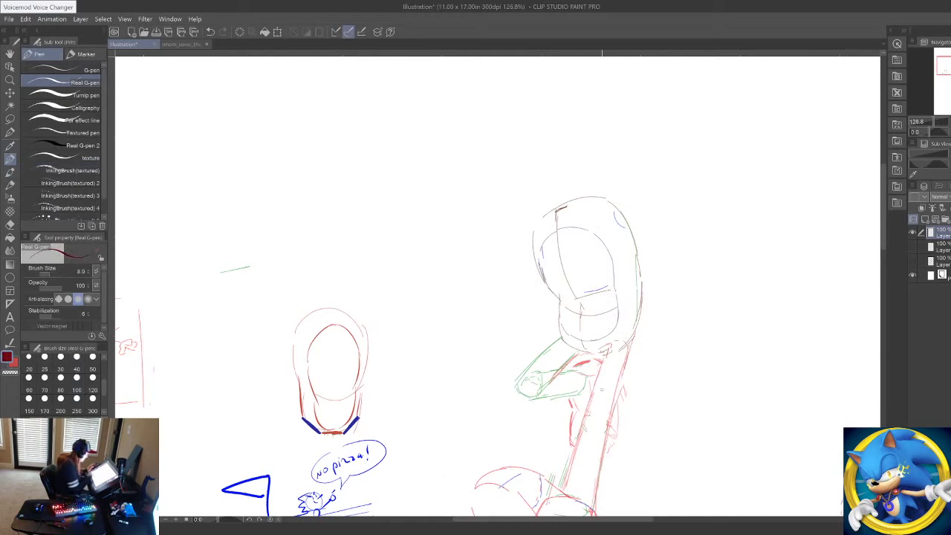
pyautogui.click(77, 472)
pyautogui.click(65, 483)
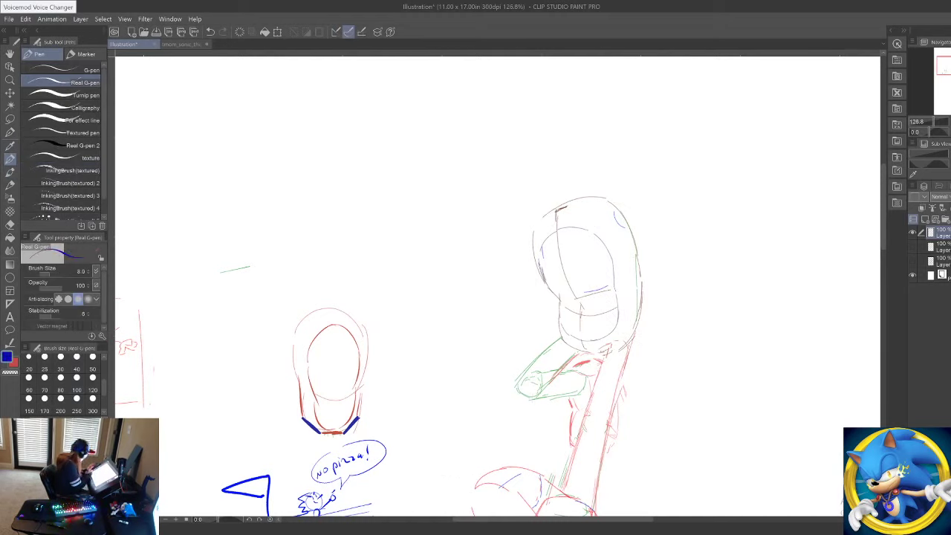
pyautogui.moveTo(717, 298); pyautogui.dragTo(657, 317)
pyautogui.moveTo(484, 233)
pyautogui.mouseDown()
pyautogui.moveTo(567, 207)
pyautogui.moveTo(667, 262)
pyautogui.mouseUp()
pyautogui.hotkey('ctrl', 'z')
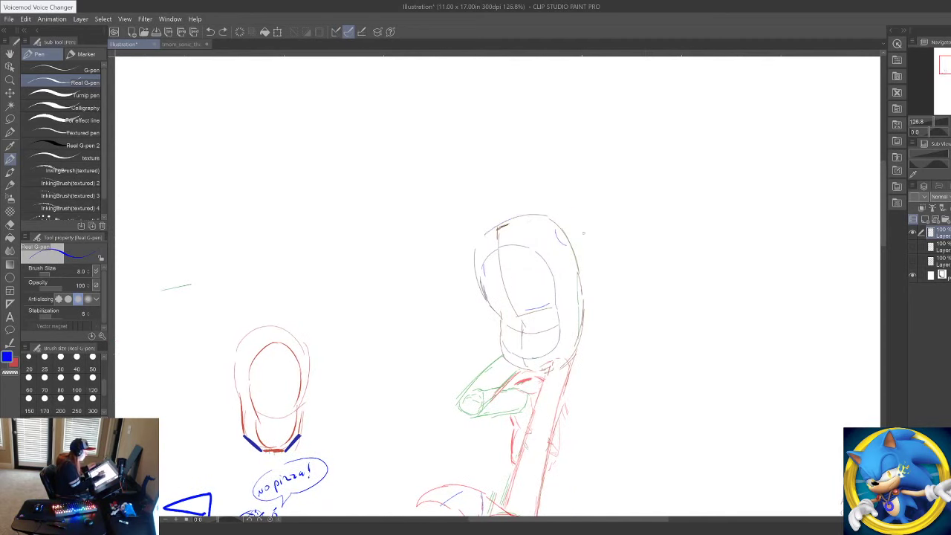
pyautogui.moveTo(487, 233)
pyautogui.mouseDown()
pyautogui.moveTo(613, 221)
pyautogui.moveTo(642, 268)
pyautogui.mouseUp()
pyautogui.hotkey('ctrl', 'z')
pyautogui.hotkey('ctrl', 'z')
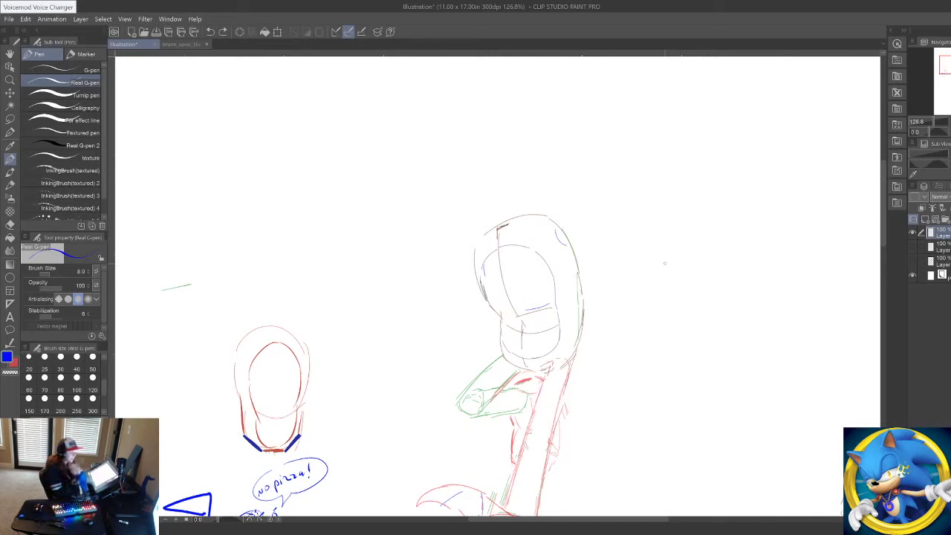
# Step: Draw a large curved quill in blue sweeping back from the top of the head, and a smaller one near its base
pyautogui.moveTo(506, 220)
pyautogui.mouseDown()
pyautogui.moveTo(576, 209)
pyautogui.moveTo(551, 211)
pyautogui.moveTo(632, 295)
pyautogui.moveTo(583, 277)
pyautogui.mouseUp()
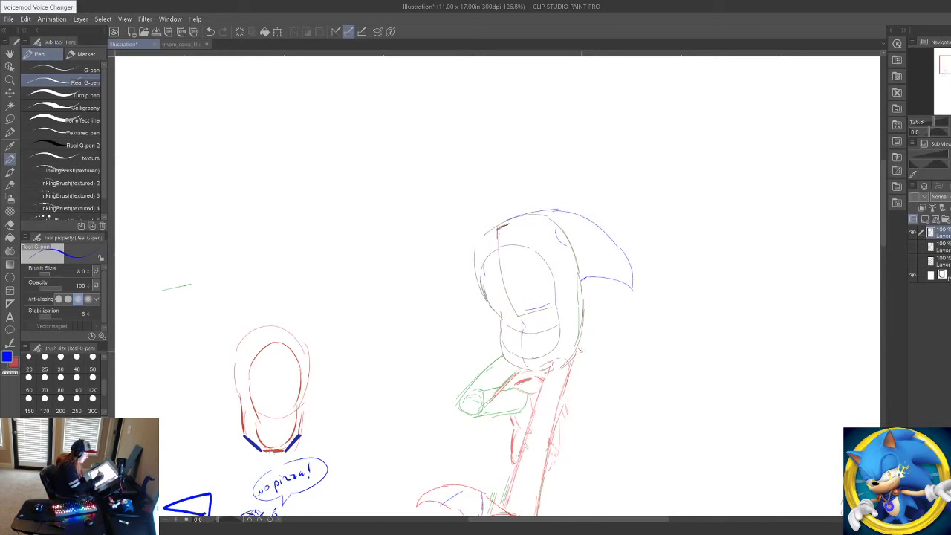
pyautogui.moveTo(583, 353)
pyautogui.mouseDown()
pyautogui.moveTo(615, 338)
pyautogui.moveTo(591, 370)
pyautogui.moveTo(574, 369)
pyautogui.mouseUp()
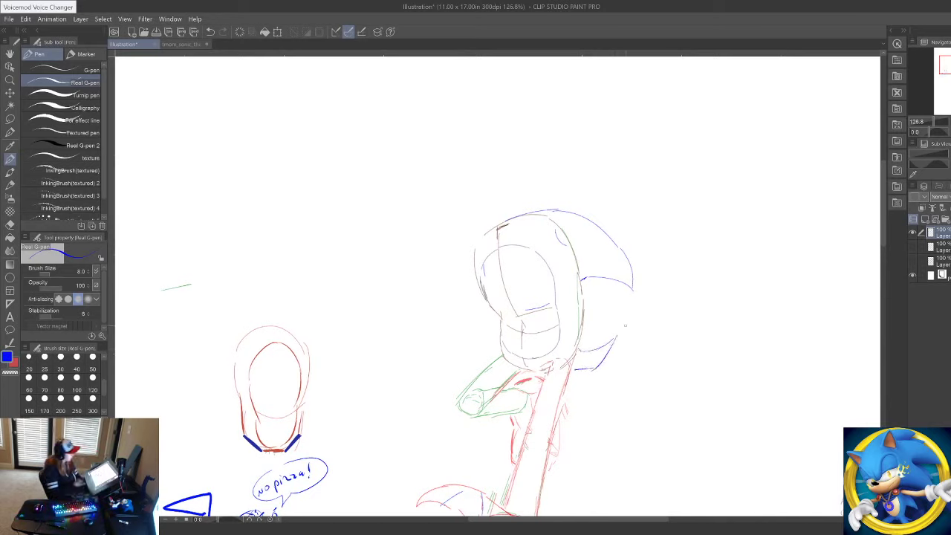
pyautogui.moveTo(585, 353); pyautogui.dragTo(576, 364)
pyautogui.hotkey('ctrl', 'z')
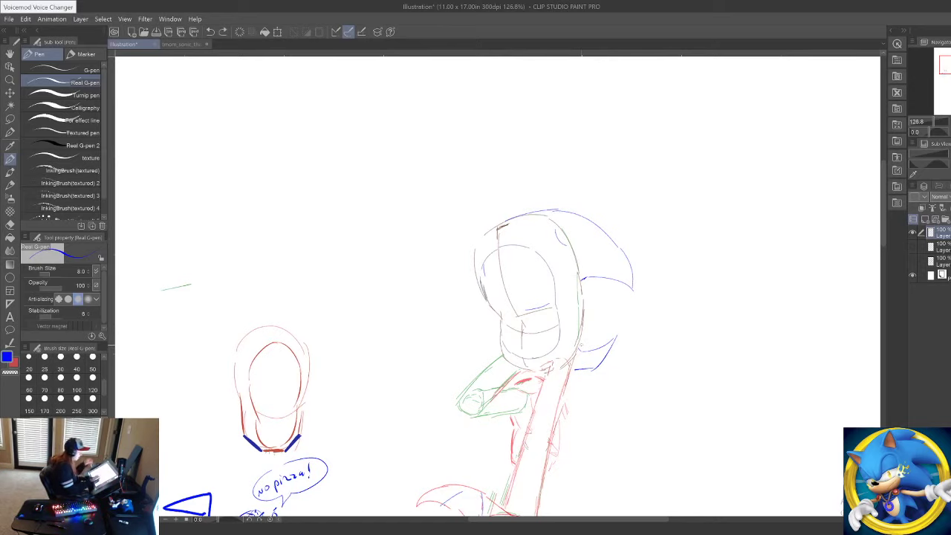
# Step: In the blank area below the main figure, sketch a small dark maroon head circle with a V-shaped brow, narrowed eyes and toothy grin
pyautogui.moveTo(619, 394); pyautogui.dragTo(678, 293)
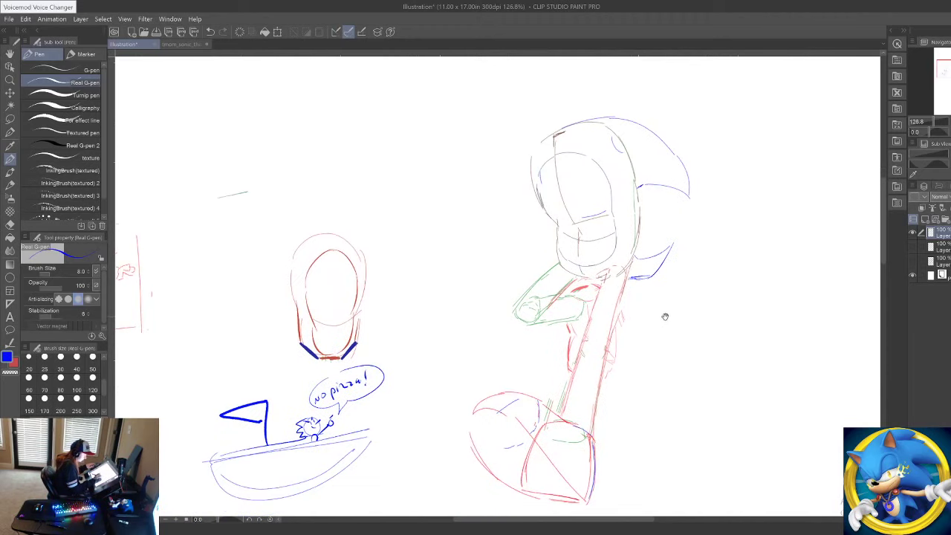
pyautogui.moveTo(635, 384)
pyautogui.mouseDown()
pyautogui.moveTo(736, 298)
pyautogui.moveTo(684, 410)
pyautogui.moveTo(586, 451)
pyautogui.moveTo(589, 426)
pyautogui.mouseUp()
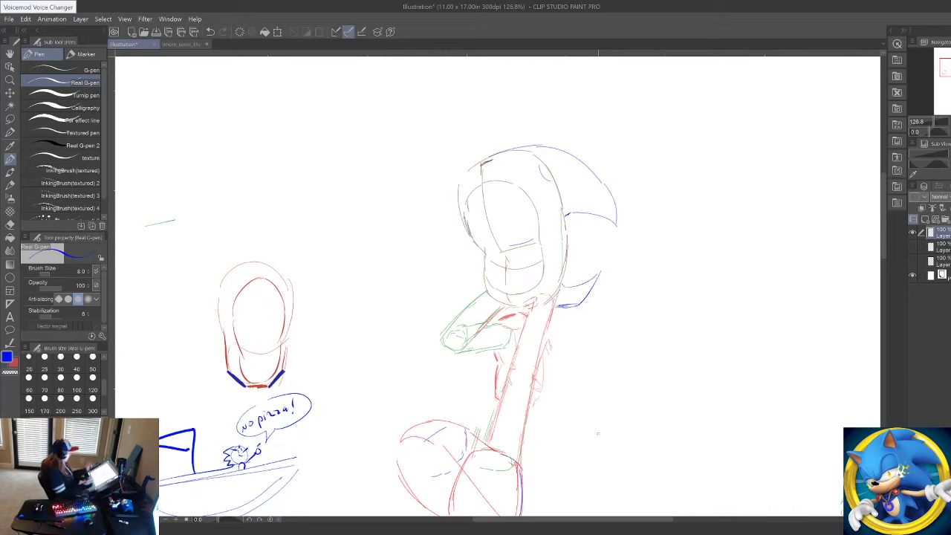
pyautogui.moveTo(685, 310)
pyautogui.mouseDown()
pyautogui.moveTo(657, 233)
pyautogui.moveTo(496, 70)
pyautogui.mouseUp()
pyautogui.moveTo(681, 389); pyautogui.dragTo(587, 310)
pyautogui.moveTo(679, 356); pyautogui.dragTo(712, 286)
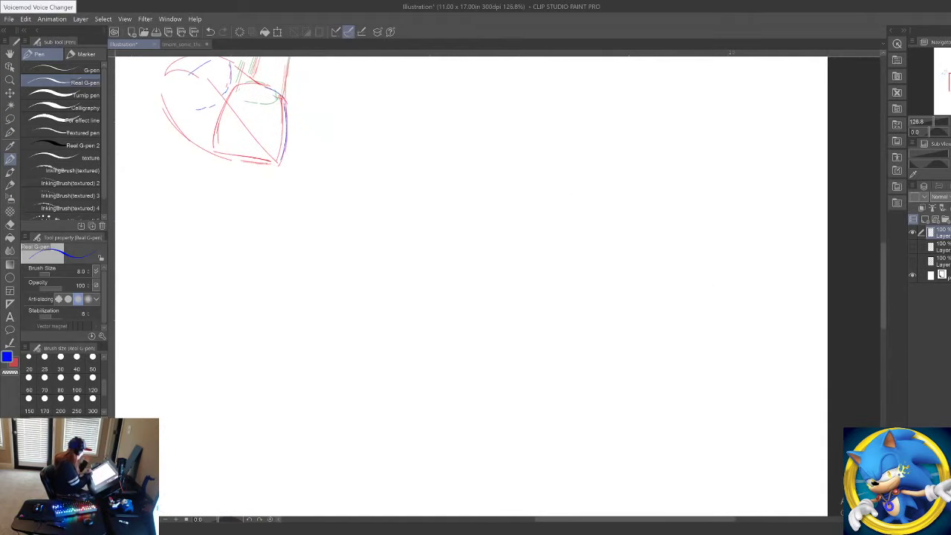
pyautogui.click(88, 455)
pyautogui.click(78, 482)
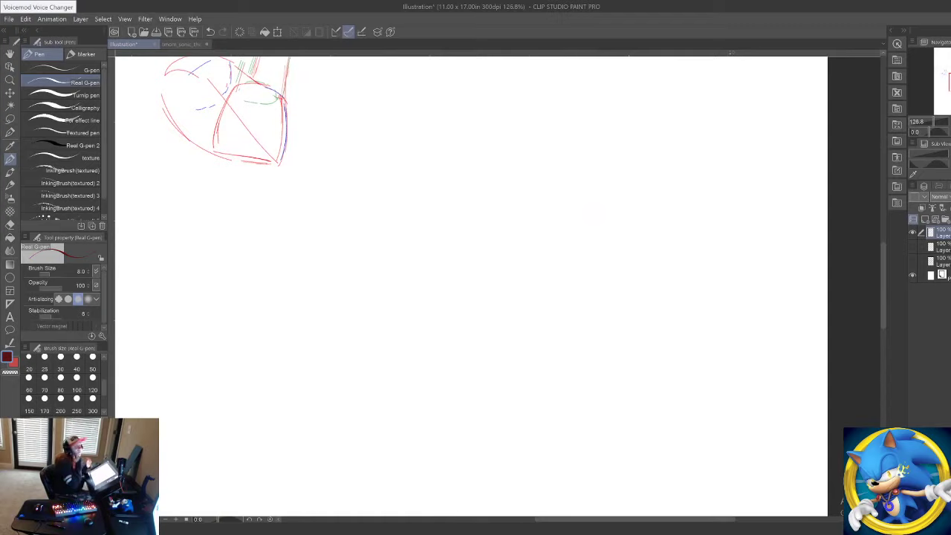
pyautogui.moveTo(486, 420); pyautogui.dragTo(519, 320)
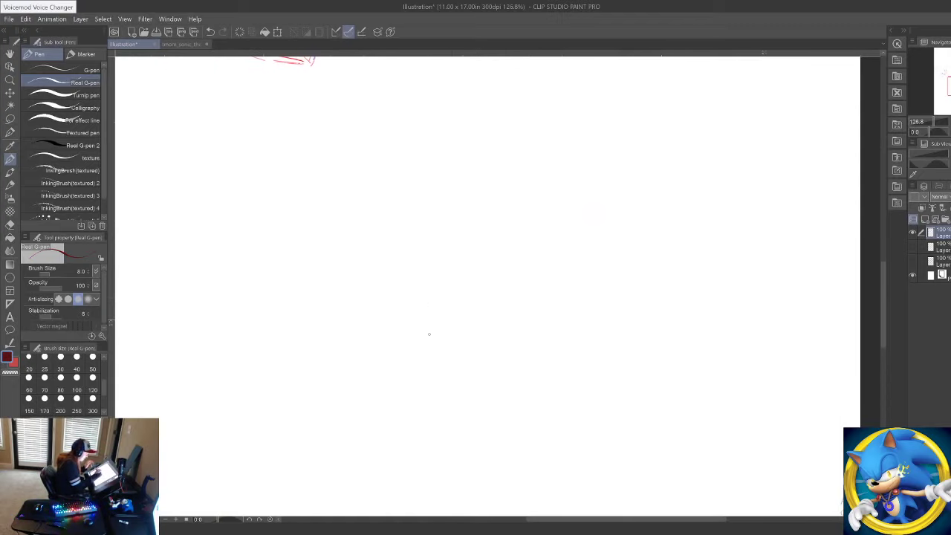
pyautogui.moveTo(455, 288)
pyautogui.mouseDown()
pyautogui.moveTo(475, 348)
pyautogui.moveTo(416, 362)
pyautogui.mouseUp()
pyautogui.moveTo(422, 303)
pyautogui.mouseDown()
pyautogui.moveTo(449, 339)
pyautogui.moveTo(466, 309)
pyautogui.mouseUp()
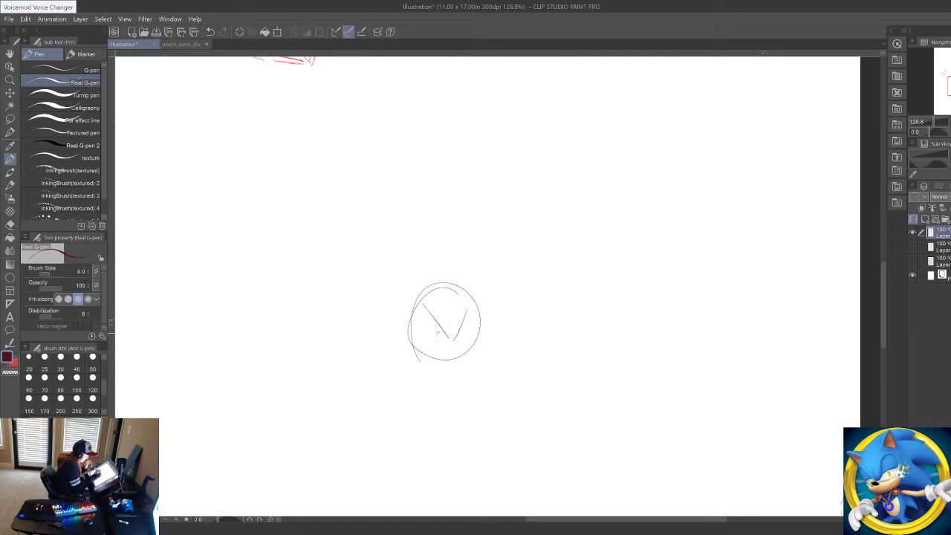
pyautogui.moveTo(414, 335); pyautogui.dragTo(472, 332)
pyautogui.moveTo(440, 334)
pyautogui.mouseDown()
pyautogui.moveTo(443, 344)
pyautogui.moveTo(467, 331)
pyautogui.moveTo(459, 340)
pyautogui.moveTo(475, 338)
pyautogui.moveTo(414, 351)
pyautogui.moveTo(470, 345)
pyautogui.mouseUp()
pyautogui.moveTo(414, 308)
pyautogui.mouseDown()
pyautogui.moveTo(413, 343)
pyautogui.moveTo(406, 339)
pyautogui.moveTo(443, 345)
pyautogui.moveTo(483, 332)
pyautogui.moveTo(444, 359)
pyautogui.mouseUp()
# Step: Add ears to the small head and draw a tall pointed top quill with spiky quills flaring on both sides
pyautogui.moveTo(412, 299)
pyautogui.mouseDown()
pyautogui.moveTo(428, 285)
pyautogui.moveTo(477, 301)
pyautogui.mouseUp()
pyautogui.moveTo(410, 281); pyautogui.dragTo(423, 278)
pyautogui.moveTo(468, 280)
pyautogui.mouseDown()
pyautogui.moveTo(472, 268)
pyautogui.moveTo(476, 280)
pyautogui.moveTo(419, 220)
pyautogui.mouseUp()
pyautogui.moveTo(420, 220)
pyautogui.mouseDown()
pyautogui.moveTo(395, 266)
pyautogui.moveTo(365, 251)
pyautogui.moveTo(388, 313)
pyautogui.moveTo(399, 360)
pyautogui.mouseUp()
pyautogui.moveTo(485, 275); pyautogui.dragTo(495, 263)
pyautogui.moveTo(496, 269)
pyautogui.mouseDown()
pyautogui.moveTo(512, 313)
pyautogui.moveTo(488, 349)
pyautogui.mouseUp()
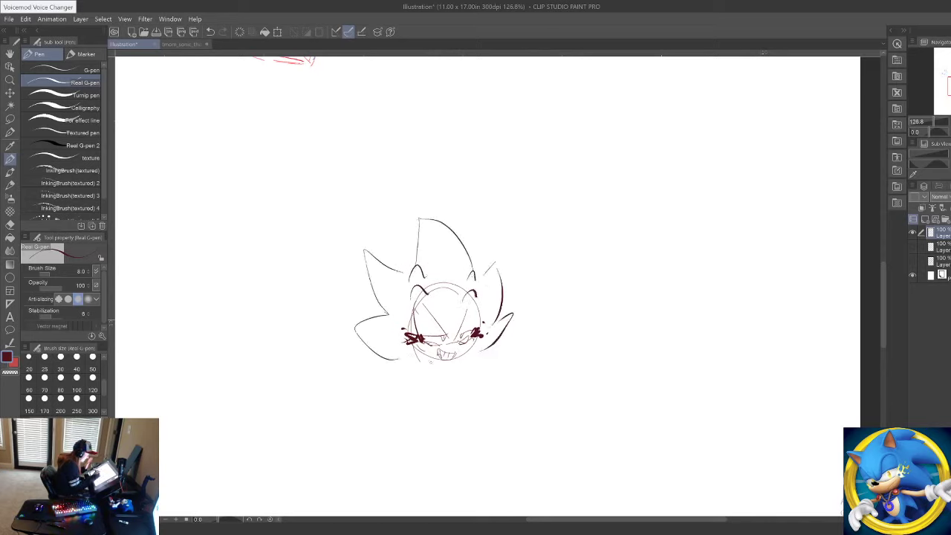
# Step: Draw the small figure's collar and ring pendant, one arm giving a thumbs-up and the other bent toward the hip
pyautogui.moveTo(421, 360); pyautogui.dragTo(431, 378)
pyautogui.moveTo(428, 382)
pyautogui.mouseDown()
pyautogui.moveTo(455, 364)
pyautogui.moveTo(437, 363)
pyautogui.mouseUp()
pyautogui.moveTo(456, 357)
pyautogui.mouseDown()
pyautogui.moveTo(468, 372)
pyautogui.moveTo(438, 392)
pyautogui.moveTo(446, 407)
pyautogui.mouseUp()
pyautogui.moveTo(415, 346); pyautogui.dragTo(398, 384)
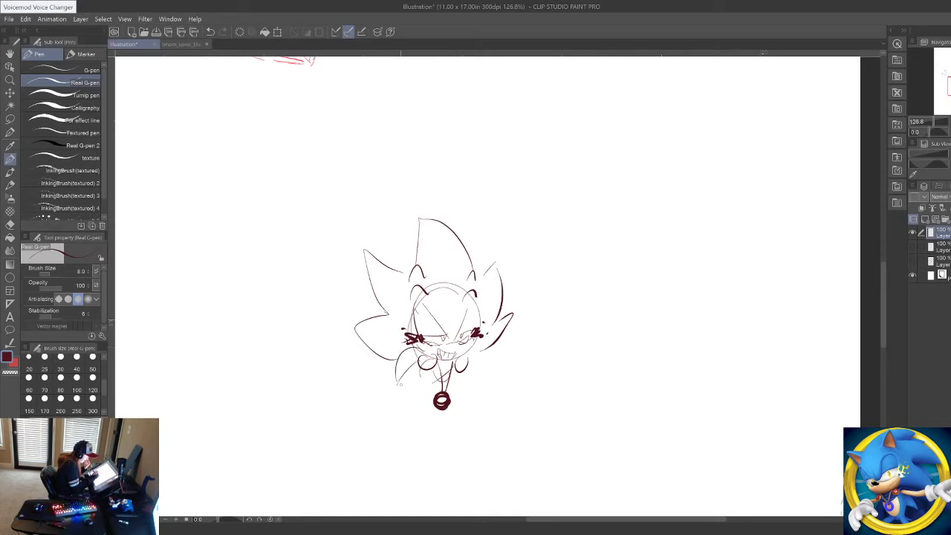
pyautogui.moveTo(460, 367)
pyautogui.mouseDown()
pyautogui.moveTo(493, 366)
pyautogui.moveTo(504, 373)
pyautogui.moveTo(507, 347)
pyautogui.moveTo(517, 393)
pyautogui.moveTo(495, 388)
pyautogui.mouseUp()
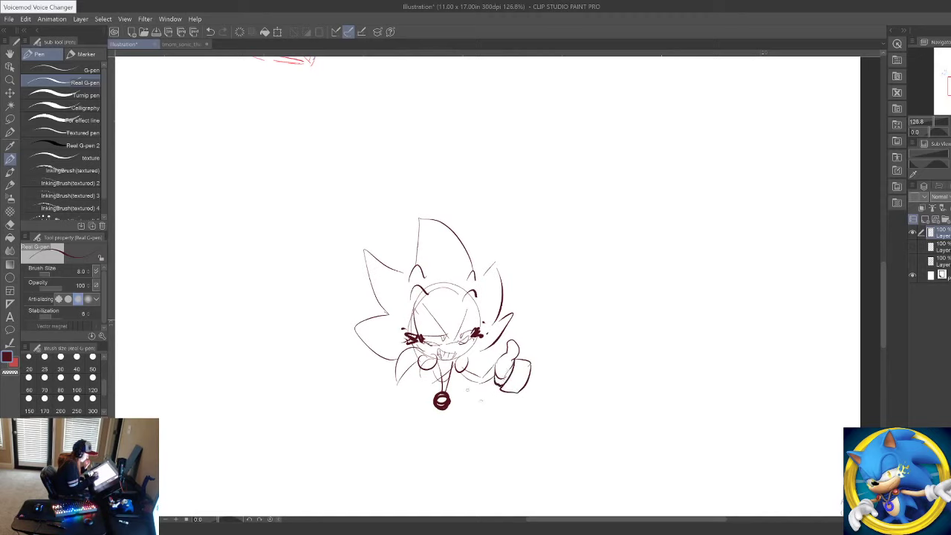
pyautogui.moveTo(405, 366)
pyautogui.mouseDown()
pyautogui.moveTo(413, 394)
pyautogui.moveTo(393, 386)
pyautogui.moveTo(406, 384)
pyautogui.moveTo(418, 420)
pyautogui.moveTo(387, 403)
pyautogui.moveTo(402, 397)
pyautogui.moveTo(427, 449)
pyautogui.mouseUp()
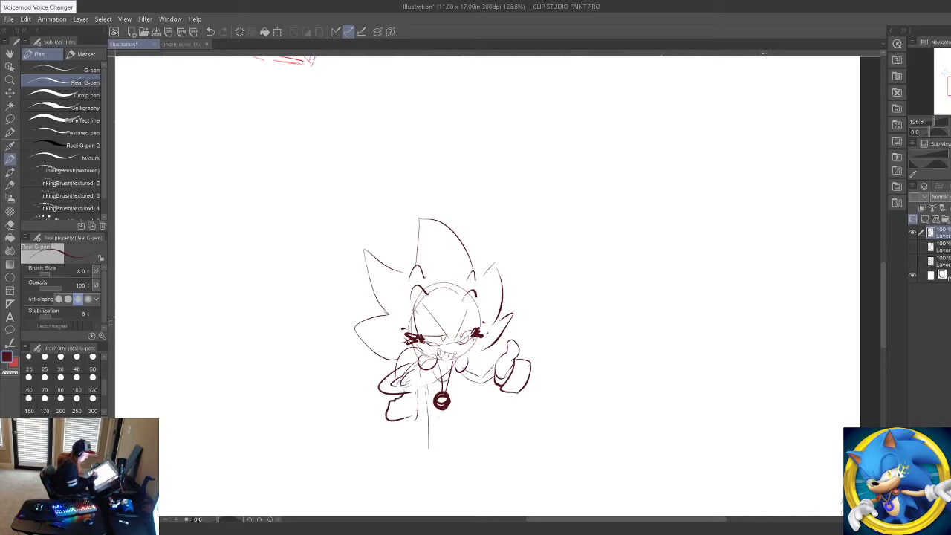
# Step: Draw the small figure's legs and rounded shoes, and add the jagged edges of a cape on both sides
pyautogui.moveTo(445, 411)
pyautogui.mouseDown()
pyautogui.moveTo(455, 467)
pyautogui.moveTo(410, 474)
pyautogui.mouseUp()
pyautogui.moveTo(423, 455); pyautogui.dragTo(455, 490)
pyautogui.moveTo(454, 490); pyautogui.dragTo(418, 493)
pyautogui.moveTo(455, 467); pyautogui.dragTo(435, 493)
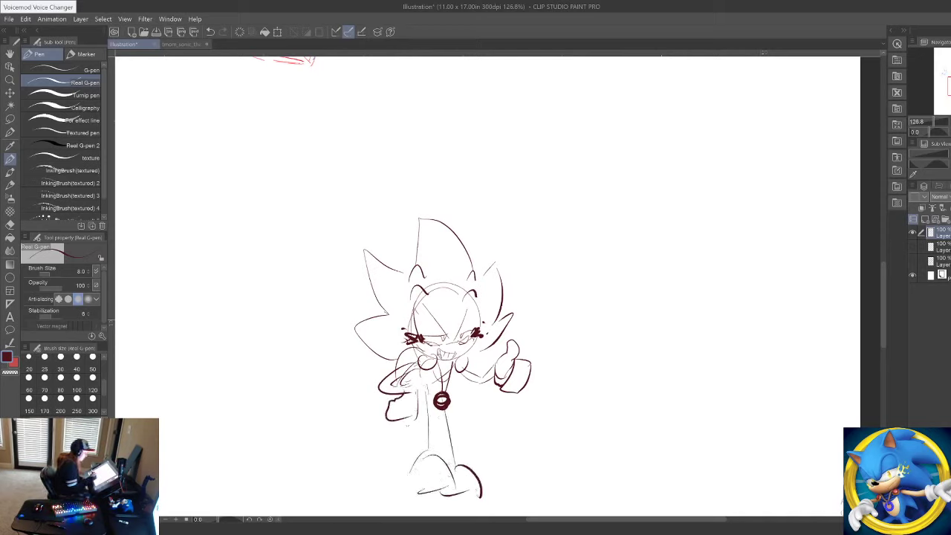
pyautogui.moveTo(382, 406)
pyautogui.mouseDown()
pyautogui.moveTo(339, 432)
pyautogui.moveTo(410, 458)
pyautogui.mouseUp()
pyautogui.moveTo(479, 410)
pyautogui.mouseDown()
pyautogui.moveTo(499, 428)
pyautogui.moveTo(473, 444)
pyautogui.mouseUp()
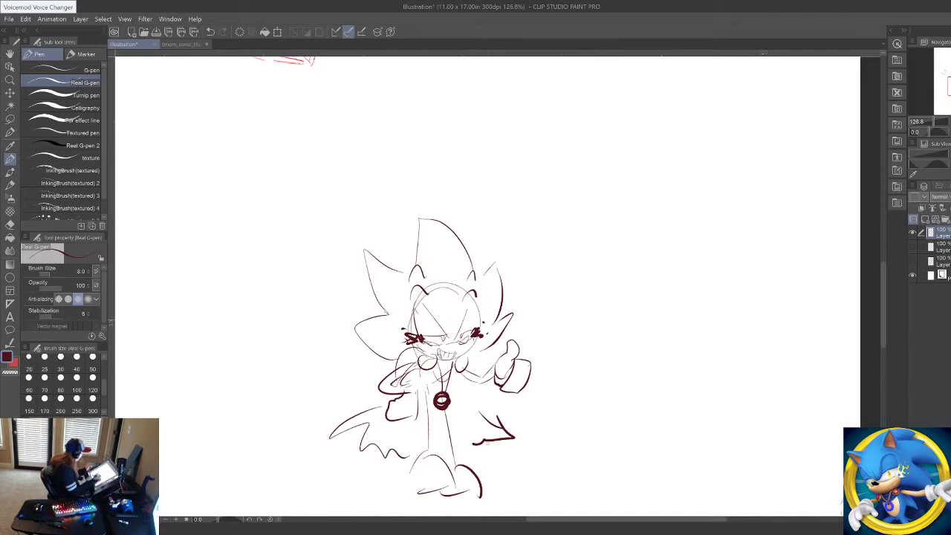
# Step: Beside the small figure, sketch a tilted oval head with a curved centre guide line and a muzzle outline
pyautogui.moveTo(652, 387); pyautogui.dragTo(617, 368)
pyautogui.moveTo(644, 228)
pyautogui.mouseDown()
pyautogui.moveTo(638, 341)
pyautogui.moveTo(615, 197)
pyautogui.moveTo(624, 350)
pyautogui.mouseUp()
pyautogui.moveTo(615, 201); pyautogui.dragTo(625, 319)
pyautogui.moveTo(603, 237); pyautogui.dragTo(653, 352)
pyautogui.moveTo(590, 329); pyautogui.dragTo(671, 270)
pyautogui.moveTo(604, 303)
pyautogui.mouseDown()
pyautogui.moveTo(677, 264)
pyautogui.moveTo(692, 299)
pyautogui.mouseUp()
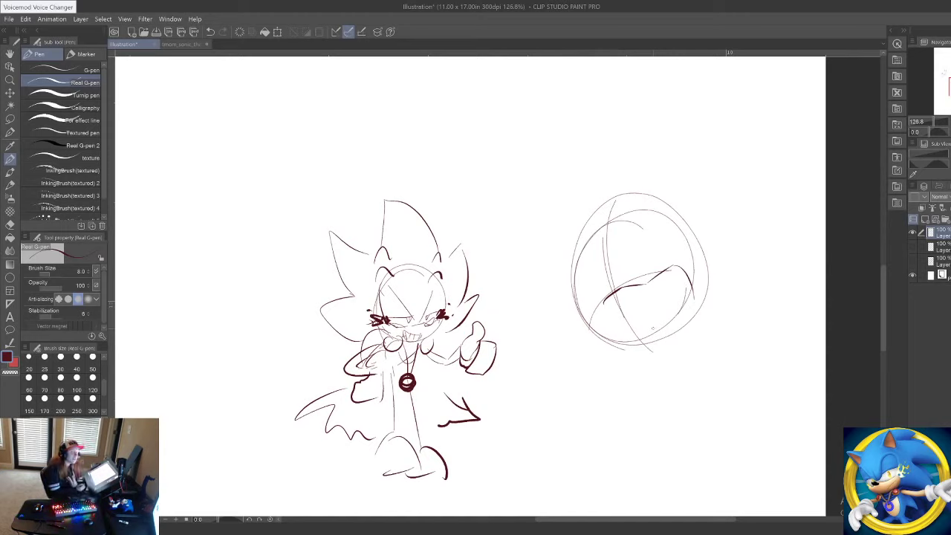
# Step: Add the nose and a wide open mouth with jagged teeth inside the tilted head's muzzle
pyautogui.moveTo(597, 311); pyautogui.dragTo(584, 335)
pyautogui.moveTo(613, 290)
pyautogui.mouseDown()
pyautogui.moveTo(591, 300)
pyautogui.moveTo(634, 306)
pyautogui.moveTo(669, 284)
pyautogui.moveTo(685, 318)
pyautogui.mouseUp()
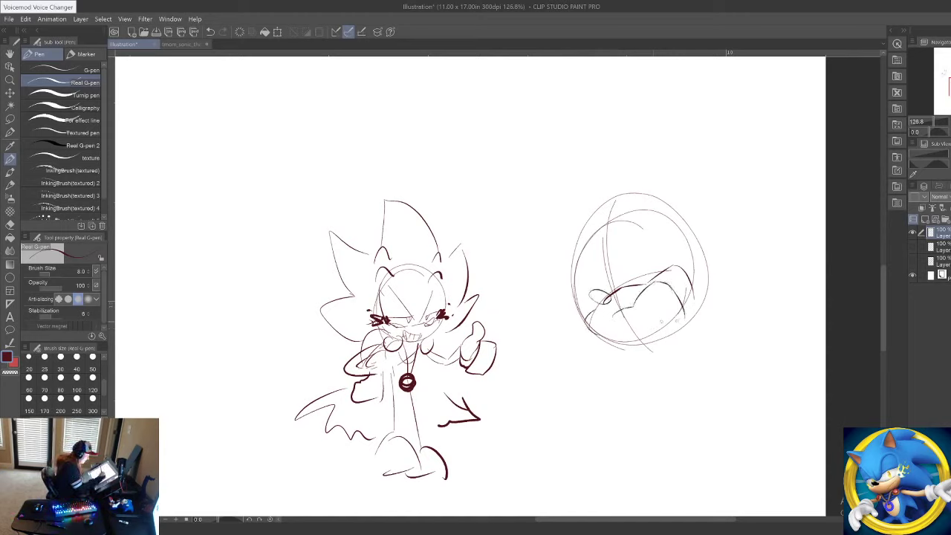
pyautogui.moveTo(629, 312)
pyautogui.mouseDown()
pyautogui.moveTo(640, 340)
pyautogui.moveTo(686, 320)
pyautogui.mouseUp()
pyautogui.moveTo(636, 341)
pyautogui.mouseDown()
pyautogui.moveTo(653, 329)
pyautogui.moveTo(641, 307)
pyautogui.moveTo(663, 283)
pyautogui.mouseUp()
pyautogui.moveTo(667, 319); pyautogui.dragTo(679, 307)
pyautogui.moveTo(643, 333); pyautogui.dragTo(651, 324)
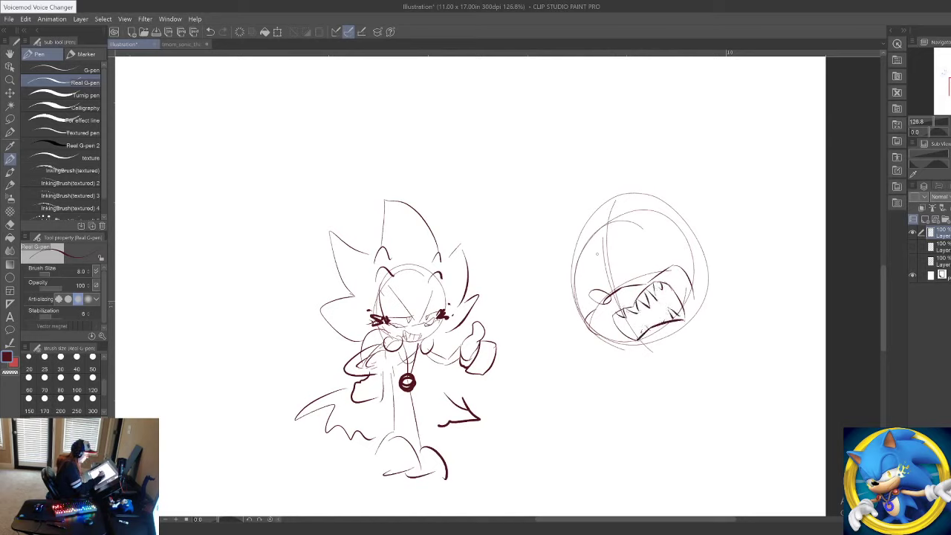
# Step: Draw angry slanted eyes on the tilted head, with hatching between them and a small pupil
pyautogui.moveTo(624, 272)
pyautogui.mouseDown()
pyautogui.moveTo(608, 289)
pyautogui.moveTo(618, 290)
pyautogui.moveTo(626, 209)
pyautogui.moveTo(624, 281)
pyautogui.mouseUp()
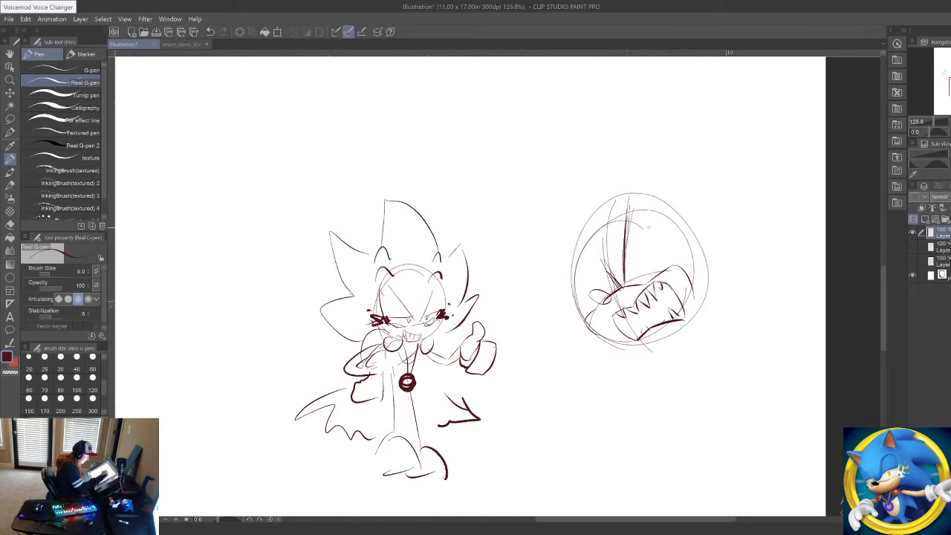
pyautogui.moveTo(638, 204); pyautogui.dragTo(672, 272)
pyautogui.moveTo(621, 290)
pyautogui.mouseDown()
pyautogui.moveTo(557, 249)
pyautogui.moveTo(596, 310)
pyautogui.mouseUp()
pyautogui.moveTo(551, 240)
pyautogui.mouseDown()
pyautogui.moveTo(600, 310)
pyautogui.moveTo(579, 222)
pyautogui.moveTo(589, 266)
pyautogui.mouseUp()
pyautogui.moveTo(619, 207)
pyautogui.mouseDown()
pyautogui.moveTo(605, 269)
pyautogui.moveTo(620, 231)
pyautogui.mouseUp()
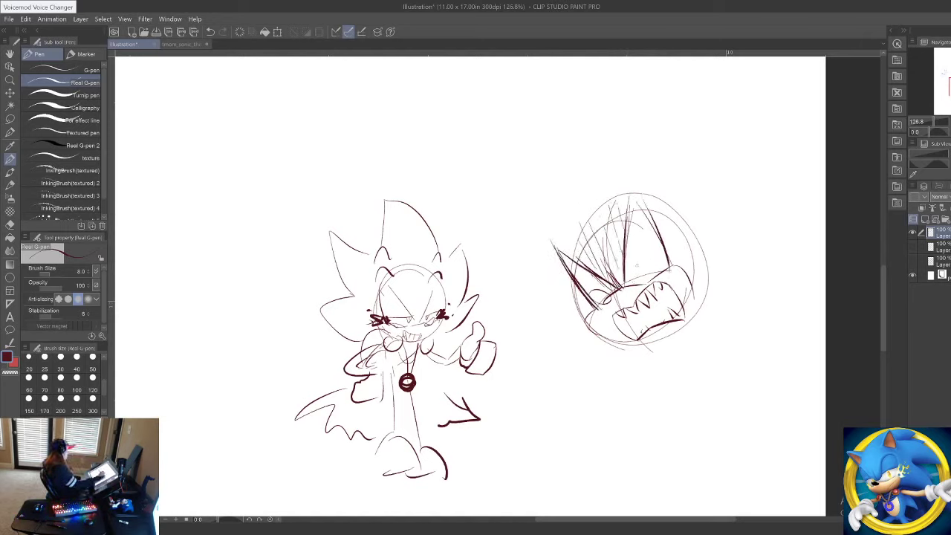
pyautogui.moveTo(642, 262); pyautogui.dragTo(645, 275)
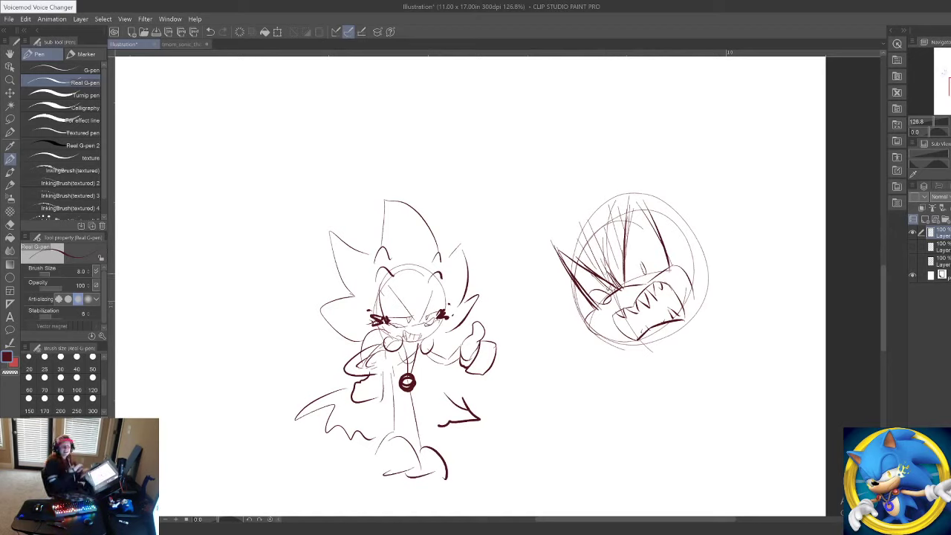
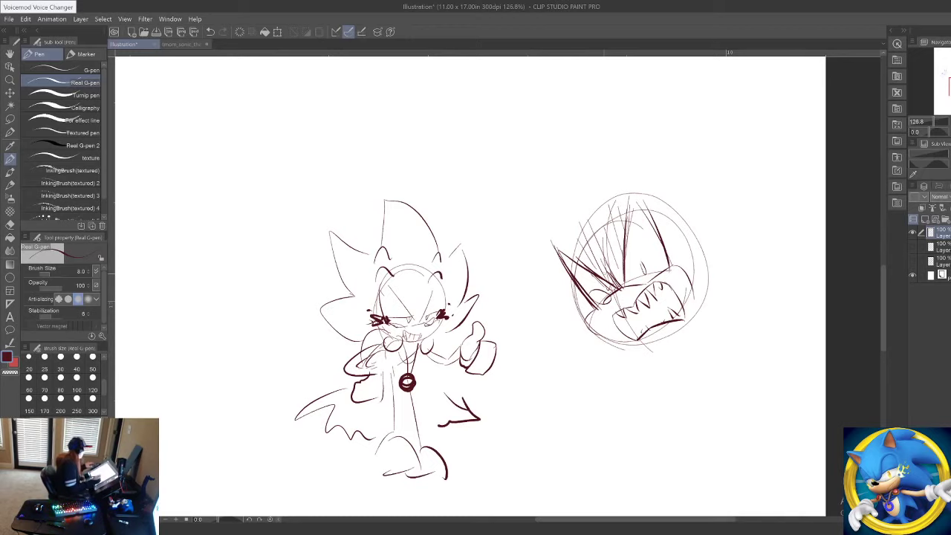
# Step: Erase the red head study and the boat doodle with its "no pizza!" speech bubble beside the main figure
pyautogui.moveTo(608, 239)
pyautogui.mouseDown()
pyautogui.moveTo(782, 166)
pyautogui.moveTo(816, 165)
pyautogui.mouseUp()
pyautogui.moveTo(520, 157); pyautogui.dragTo(751, 529)
pyautogui.moveTo(656, 231); pyautogui.dragTo(497, 511)
pyautogui.moveTo(673, 355); pyautogui.dragTo(630, 346)
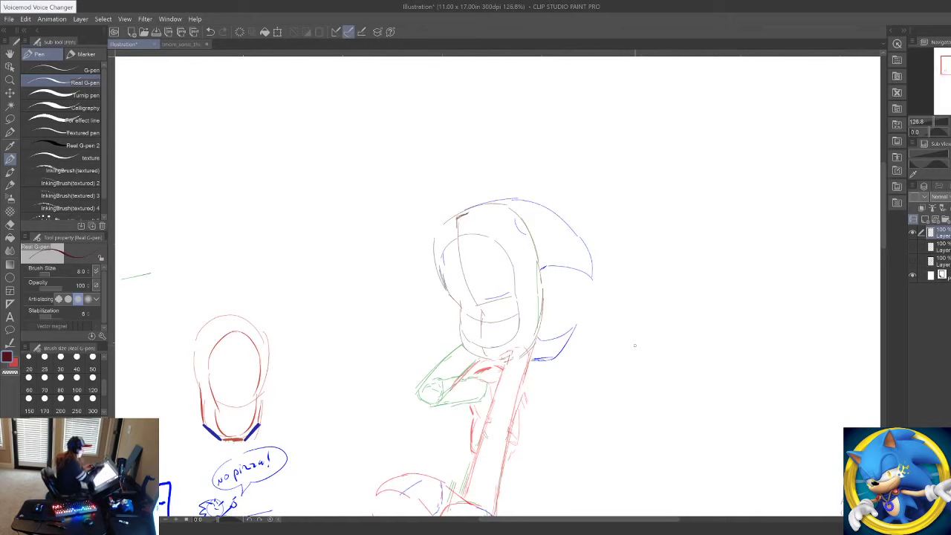
pyautogui.click(10, 80)
pyautogui.moveTo(491, 271); pyautogui.dragTo(529, 293)
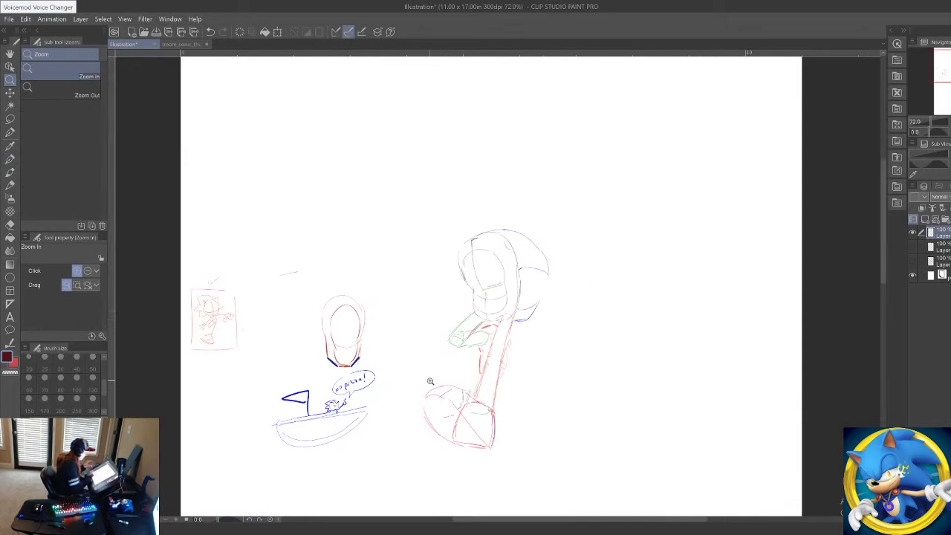
pyautogui.click(10, 225)
pyautogui.moveTo(358, 315)
pyautogui.mouseDown()
pyautogui.moveTo(339, 307)
pyautogui.moveTo(276, 389)
pyautogui.mouseUp()
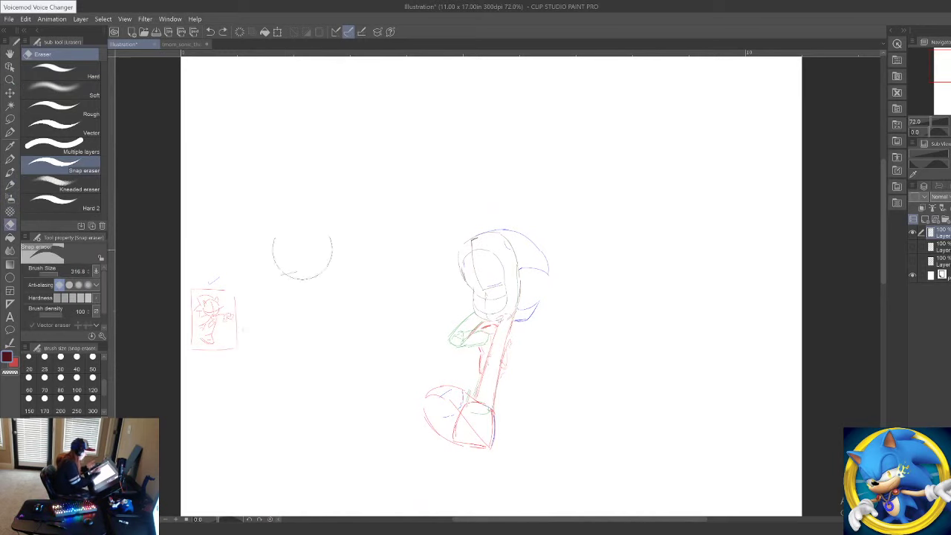
pyautogui.moveTo(303, 256); pyautogui.dragTo(289, 492)
pyautogui.press('/')
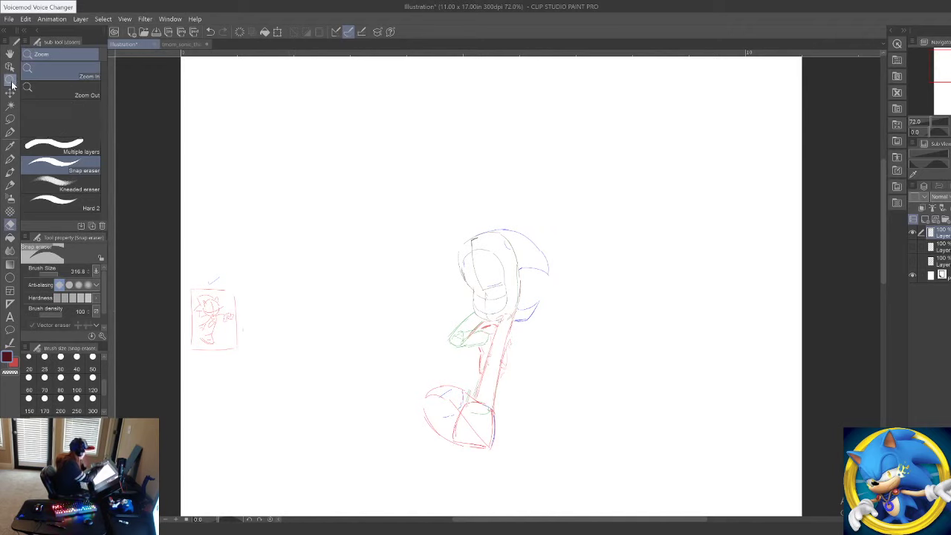
# Step: Change the pen colour to dark green and draw a short line projecting forward from the top of the main figure's head
pyautogui.click(518, 329)
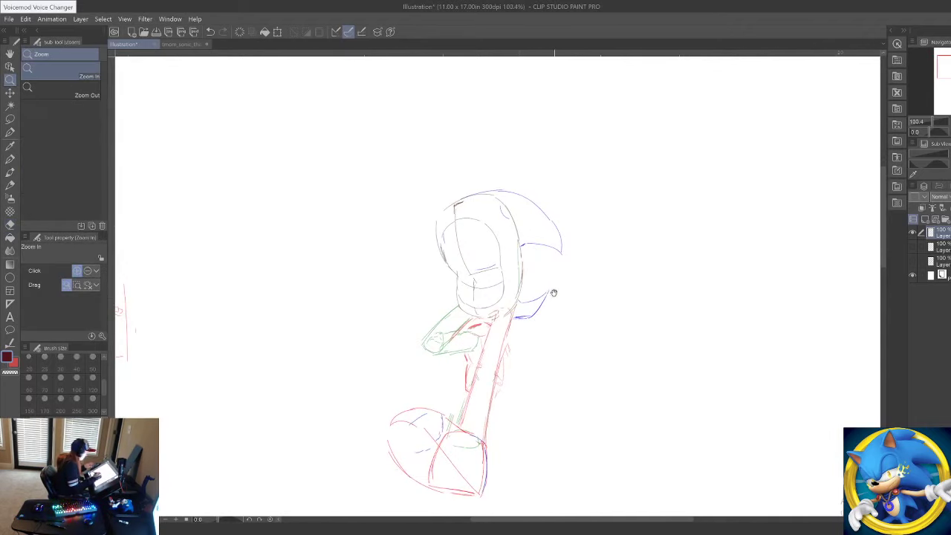
pyautogui.moveTo(556, 298); pyautogui.dragTo(580, 386)
pyautogui.moveTo(597, 280); pyautogui.dragTo(635, 330)
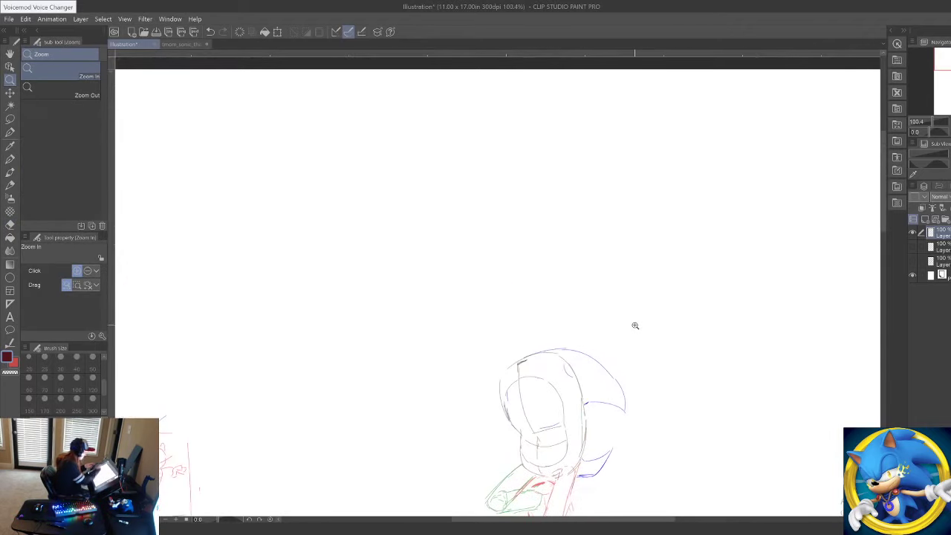
pyautogui.press('p')
pyautogui.moveTo(612, 400); pyautogui.dragTo(574, 267)
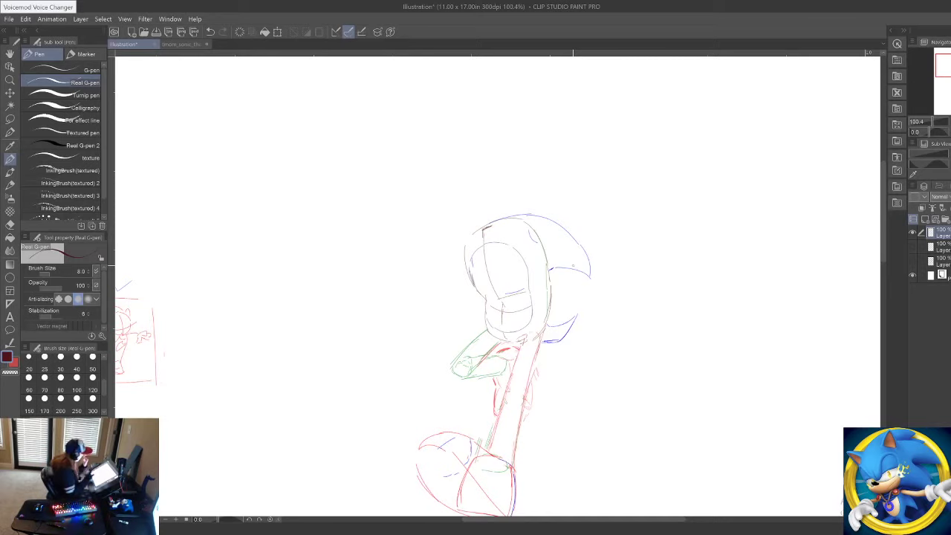
pyautogui.click(67, 464)
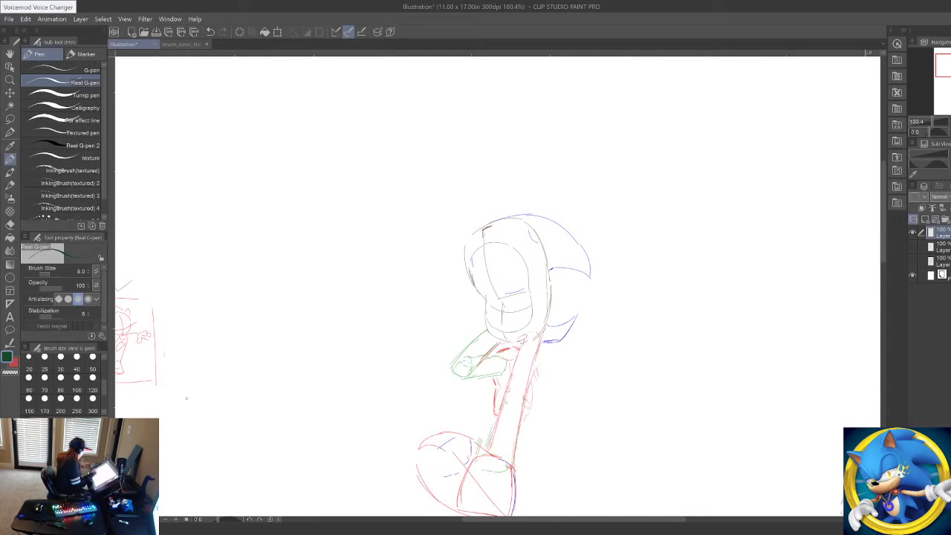
pyautogui.moveTo(662, 167); pyautogui.dragTo(671, 287)
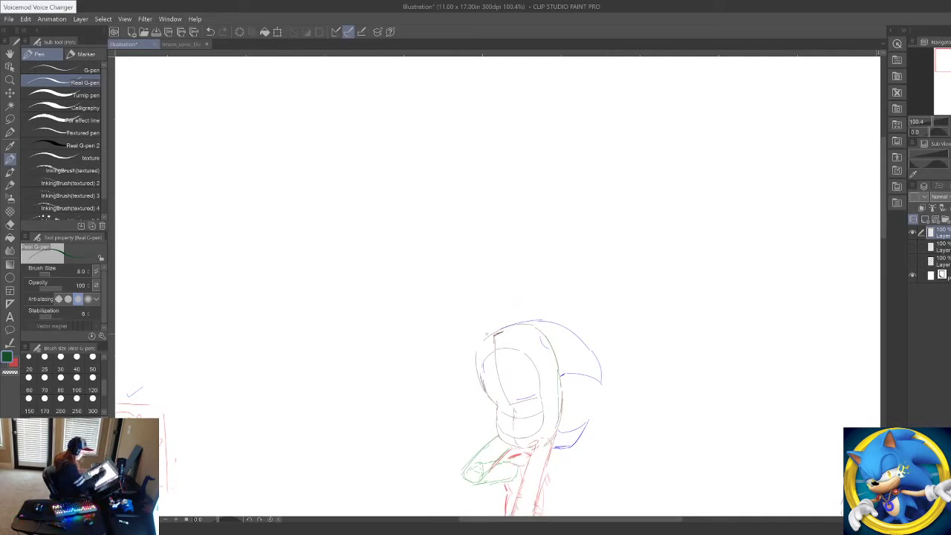
pyautogui.moveTo(497, 336); pyautogui.dragTo(448, 340)
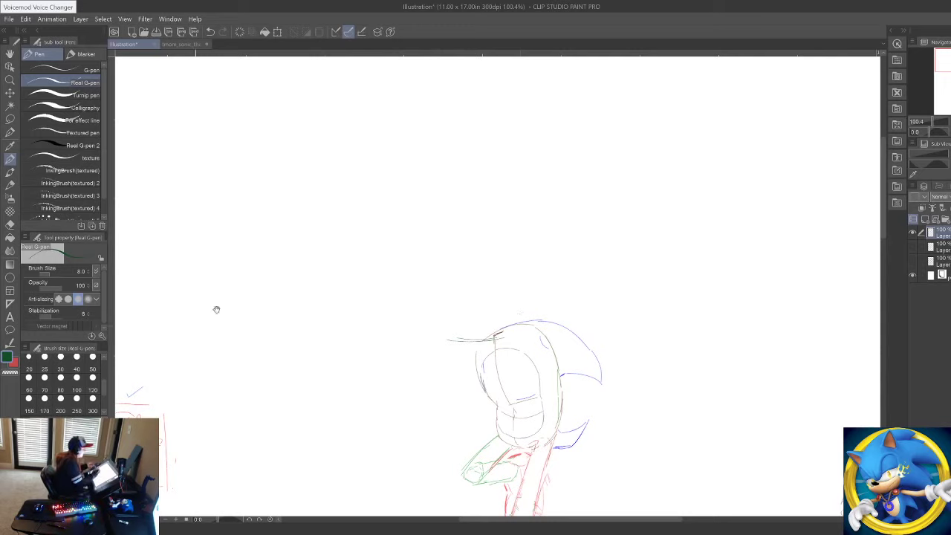
# Step: In an empty area below the main figure, sketch a large head circle with loose overlapping dark green strokes
pyautogui.moveTo(214, 308); pyautogui.dragTo(338, 291)
pyautogui.click(10, 80)
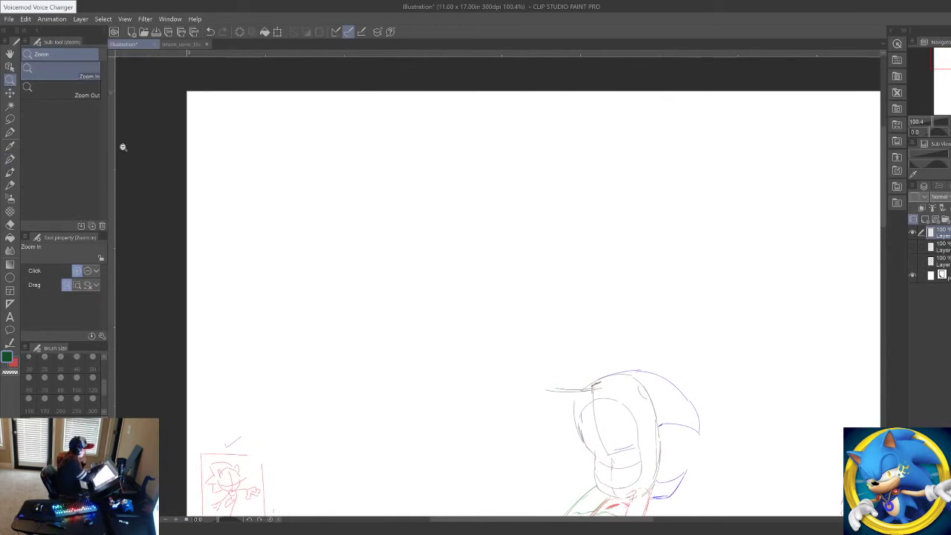
pyautogui.moveTo(265, 212); pyautogui.dragTo(281, 236)
pyautogui.moveTo(387, 454); pyautogui.dragTo(402, 146)
pyautogui.moveTo(449, 417); pyautogui.dragTo(433, 106)
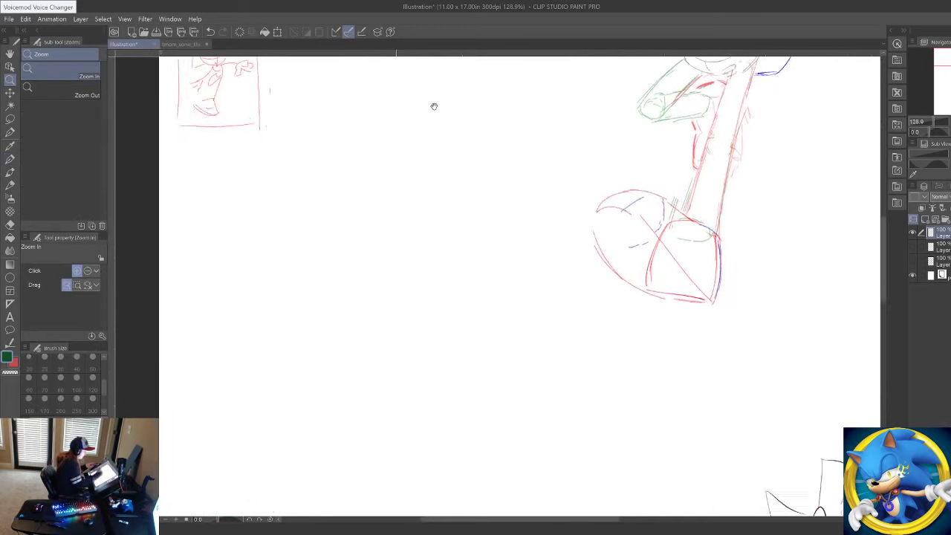
pyautogui.moveTo(394, 453); pyautogui.dragTo(418, 89)
pyautogui.moveTo(379, 235); pyautogui.dragTo(411, 76)
pyautogui.moveTo(471, 325); pyautogui.dragTo(461, 158)
pyautogui.moveTo(432, 280); pyautogui.dragTo(420, 313)
pyautogui.click(10, 159)
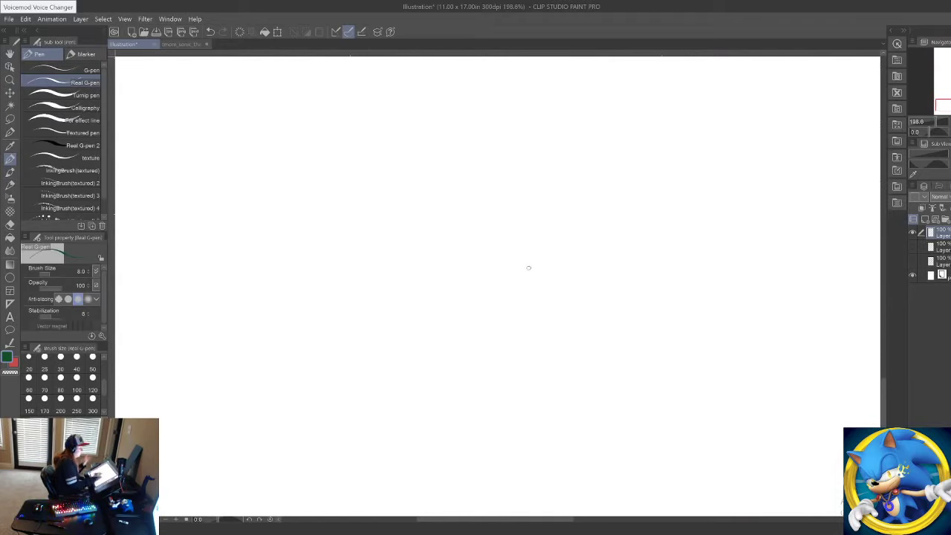
pyautogui.moveTo(285, 178)
pyautogui.mouseDown()
pyautogui.moveTo(348, 138)
pyautogui.moveTo(548, 262)
pyautogui.mouseUp()
pyautogui.moveTo(490, 165); pyautogui.dragTo(501, 178)
pyautogui.moveTo(550, 261); pyautogui.dragTo(553, 309)
pyautogui.moveTo(559, 293); pyautogui.dragTo(549, 375)
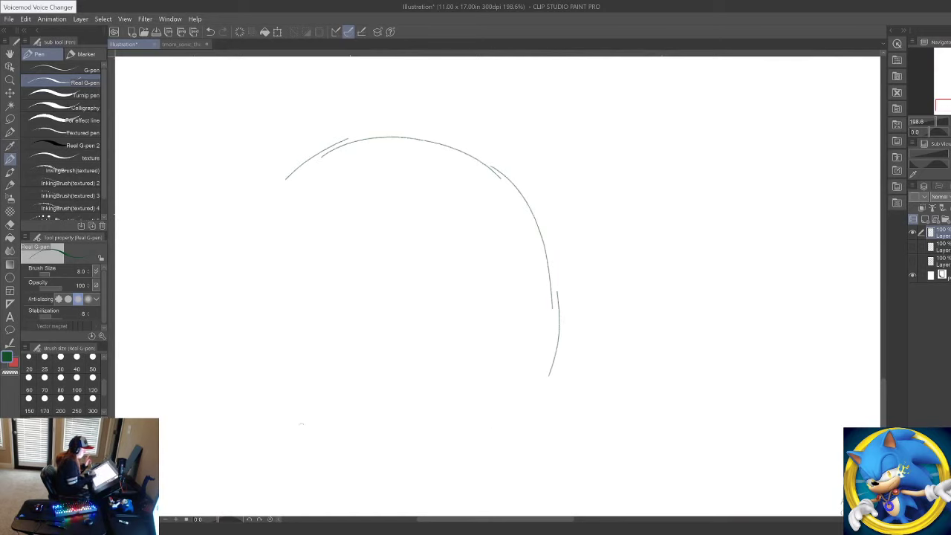
pyautogui.moveTo(268, 184)
pyautogui.mouseDown()
pyautogui.moveTo(256, 210)
pyautogui.moveTo(251, 325)
pyautogui.mouseUp()
pyautogui.moveTo(236, 307); pyautogui.dragTo(337, 427)
pyautogui.moveTo(559, 358); pyautogui.dragTo(394, 468)
pyautogui.moveTo(267, 193)
pyautogui.mouseDown()
pyautogui.moveTo(312, 428)
pyautogui.moveTo(381, 460)
pyautogui.mouseUp()
pyautogui.moveTo(354, 458); pyautogui.dragTo(473, 433)
pyautogui.moveTo(294, 161)
pyautogui.mouseDown()
pyautogui.moveTo(504, 187)
pyautogui.moveTo(511, 228)
pyautogui.mouseUp()
pyautogui.moveTo(475, 170); pyautogui.dragTo(541, 369)
pyautogui.moveTo(557, 303); pyautogui.dragTo(447, 457)
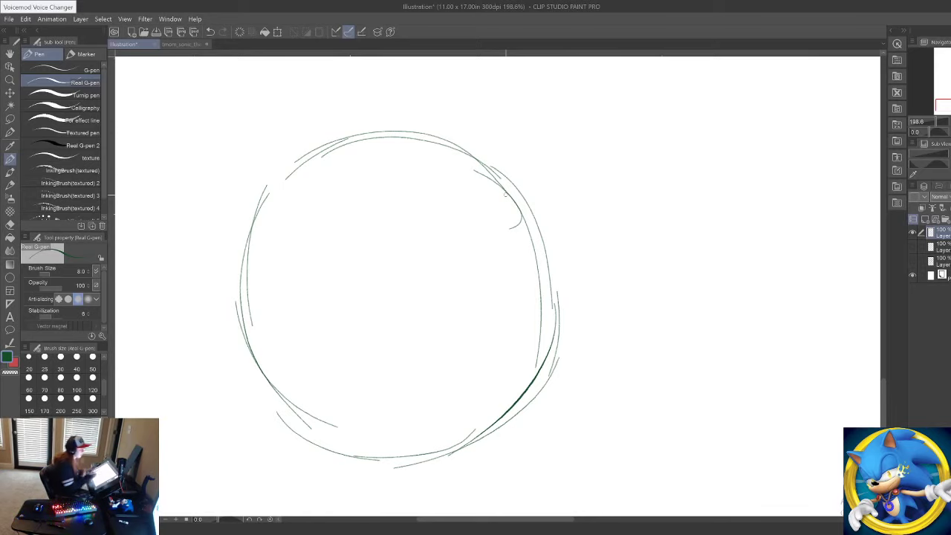
# Step: Add curved vertical and horizontal guide lines to the head circle, and draw a wide flattened muzzle with an oval nose
pyautogui.moveTo(373, 116)
pyautogui.mouseDown()
pyautogui.moveTo(380, 401)
pyautogui.moveTo(404, 486)
pyautogui.mouseUp()
pyautogui.moveTo(246, 377)
pyautogui.mouseDown()
pyautogui.moveTo(535, 363)
pyautogui.moveTo(578, 337)
pyautogui.mouseUp()
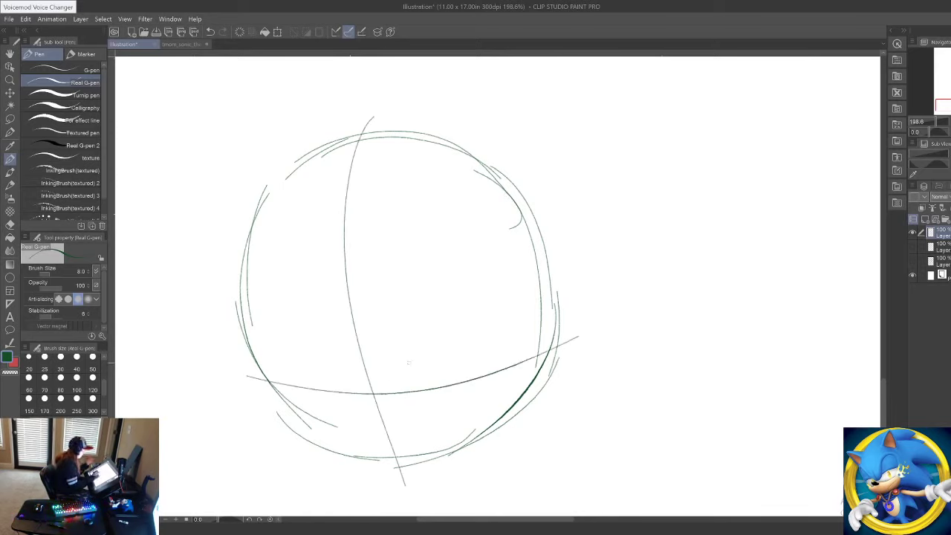
pyautogui.moveTo(333, 401)
pyautogui.mouseDown()
pyautogui.moveTo(450, 392)
pyautogui.moveTo(525, 354)
pyautogui.moveTo(540, 394)
pyautogui.mouseUp()
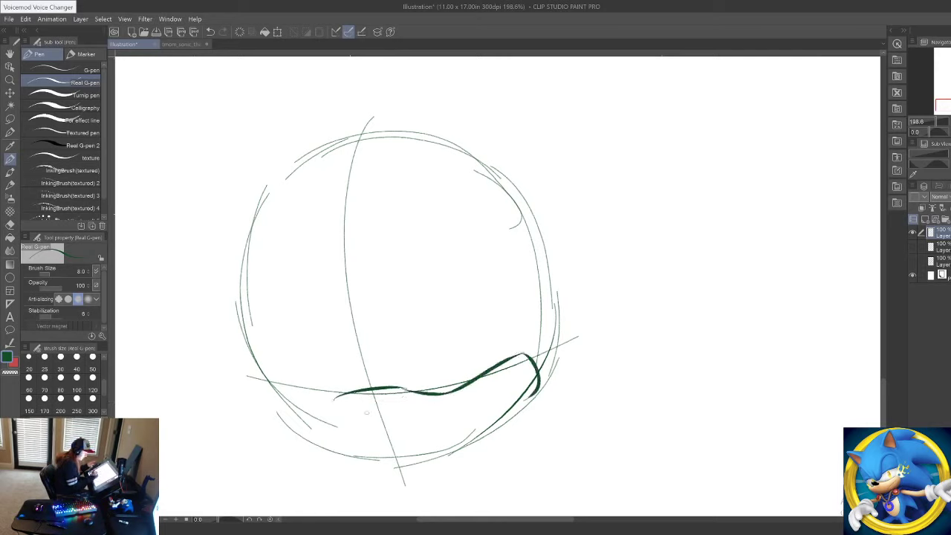
pyautogui.moveTo(275, 405)
pyautogui.mouseDown()
pyautogui.moveTo(310, 396)
pyautogui.moveTo(350, 445)
pyautogui.mouseUp()
pyautogui.moveTo(529, 395); pyautogui.dragTo(381, 455)
pyautogui.moveTo(494, 424); pyautogui.dragTo(320, 446)
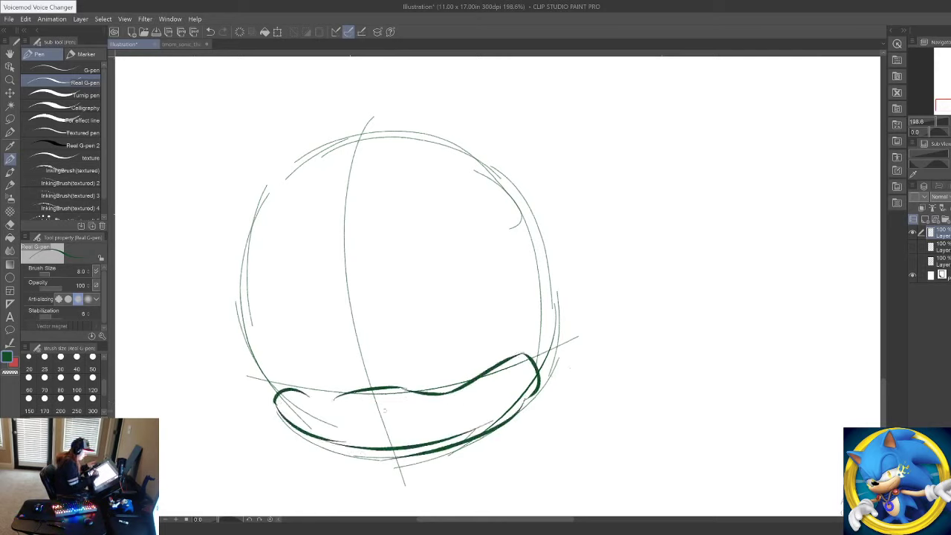
pyautogui.moveTo(331, 392)
pyautogui.mouseDown()
pyautogui.moveTo(372, 388)
pyautogui.moveTo(370, 400)
pyautogui.mouseUp()
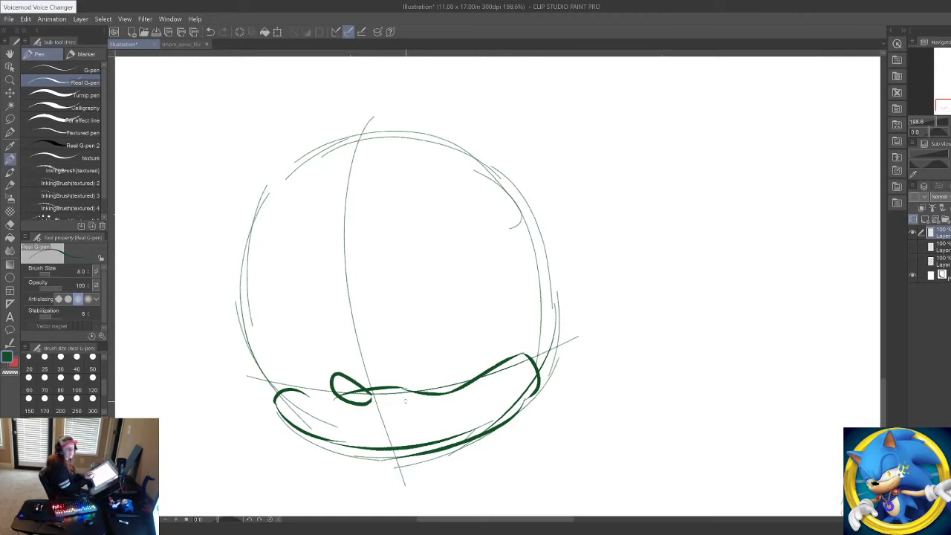
# Step: Draw the two large rounded eye outlines above the muzzle, with a narrow upright pupil in each
pyautogui.moveTo(363, 371)
pyautogui.mouseDown()
pyautogui.moveTo(376, 362)
pyautogui.moveTo(416, 202)
pyautogui.moveTo(547, 275)
pyautogui.mouseUp()
pyautogui.hotkey('ctrl', 'z')
pyautogui.hotkey('ctrl', 'z')
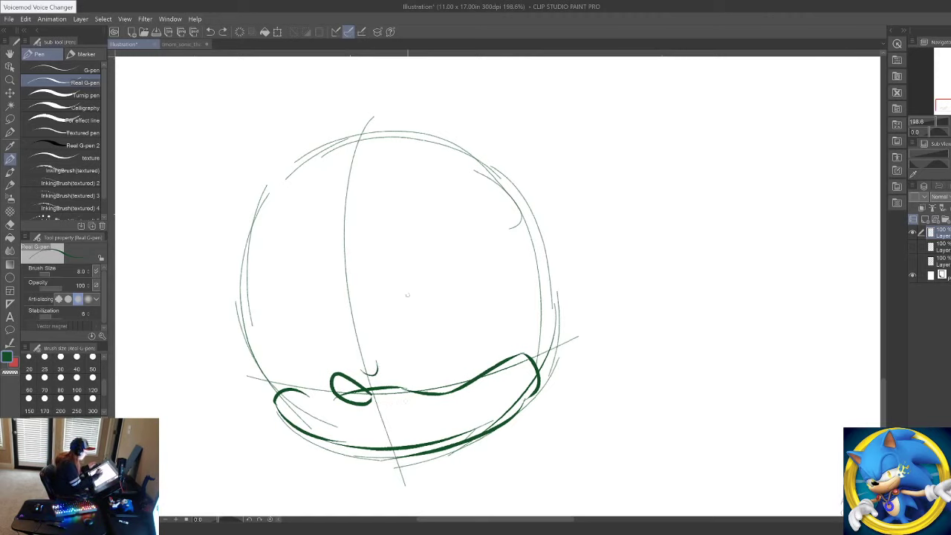
pyautogui.moveTo(390, 239)
pyautogui.mouseDown()
pyautogui.moveTo(384, 351)
pyautogui.moveTo(524, 236)
pyautogui.moveTo(527, 331)
pyautogui.mouseUp()
pyautogui.moveTo(511, 336); pyautogui.dragTo(496, 349)
pyautogui.moveTo(371, 373)
pyautogui.mouseDown()
pyautogui.moveTo(285, 229)
pyautogui.moveTo(267, 236)
pyautogui.mouseUp()
pyautogui.moveTo(253, 264); pyautogui.dragTo(309, 382)
pyautogui.moveTo(249, 297); pyautogui.dragTo(307, 393)
pyautogui.moveTo(441, 322); pyautogui.dragTo(439, 342)
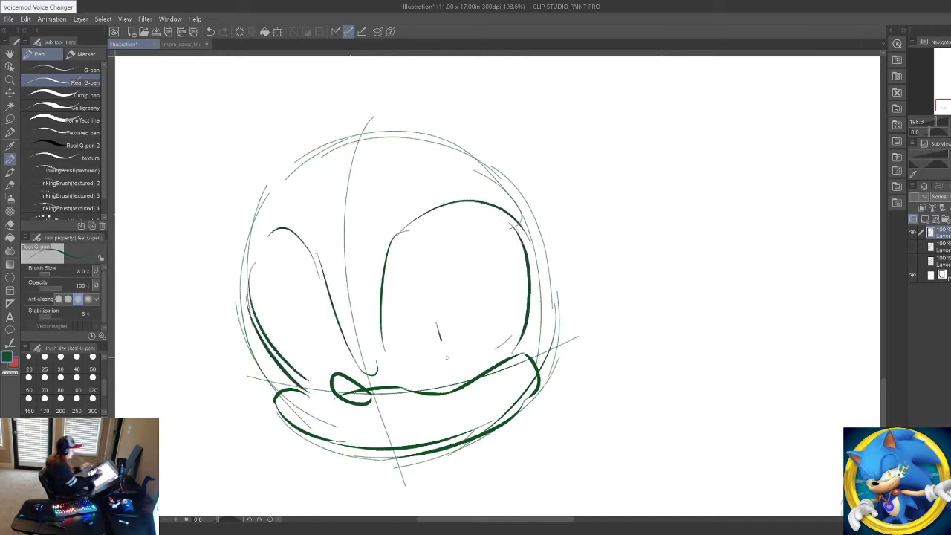
pyautogui.moveTo(447, 384); pyautogui.dragTo(466, 370)
pyautogui.moveTo(338, 349); pyautogui.dragTo(325, 379)
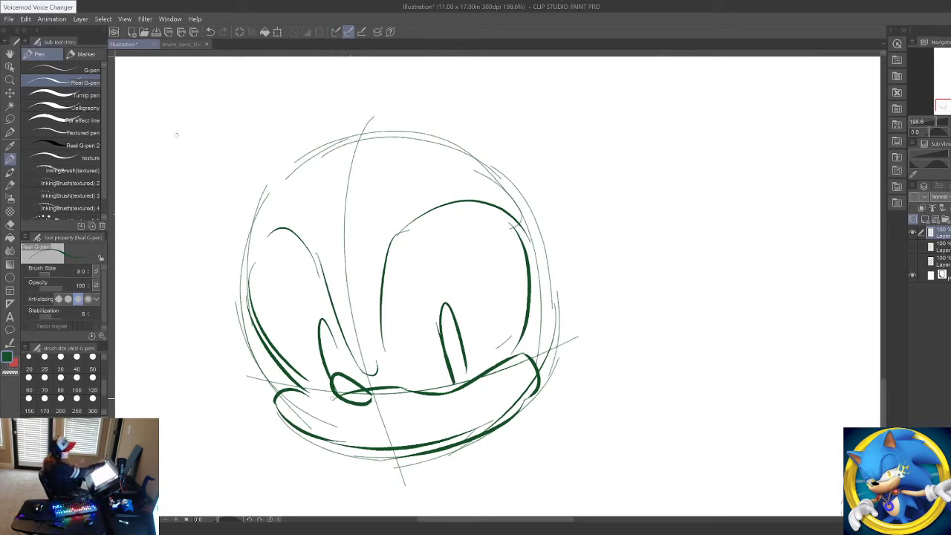
# Step: Cross out the green head with a large X
pyautogui.moveTo(177, 135); pyautogui.dragTo(554, 484)
pyautogui.moveTo(690, 75)
pyautogui.mouseDown()
pyautogui.moveTo(622, 121)
pyautogui.moveTo(199, 514)
pyautogui.mouseUp()
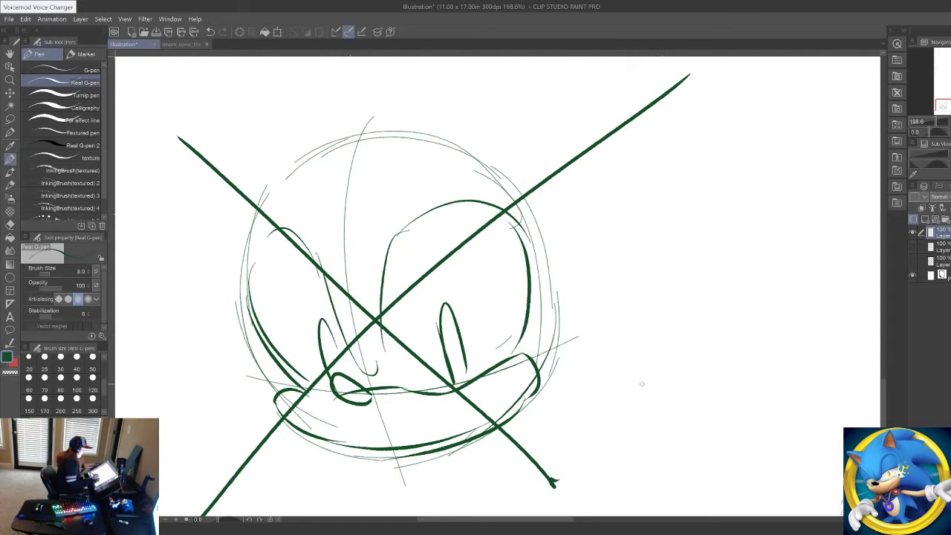
# Step: Sketch a new large head circle in loose, thin dark green strokes beside the crossed-out head
pyautogui.click(9, 81)
pyautogui.moveTo(178, 183); pyautogui.dragTo(162, 182)
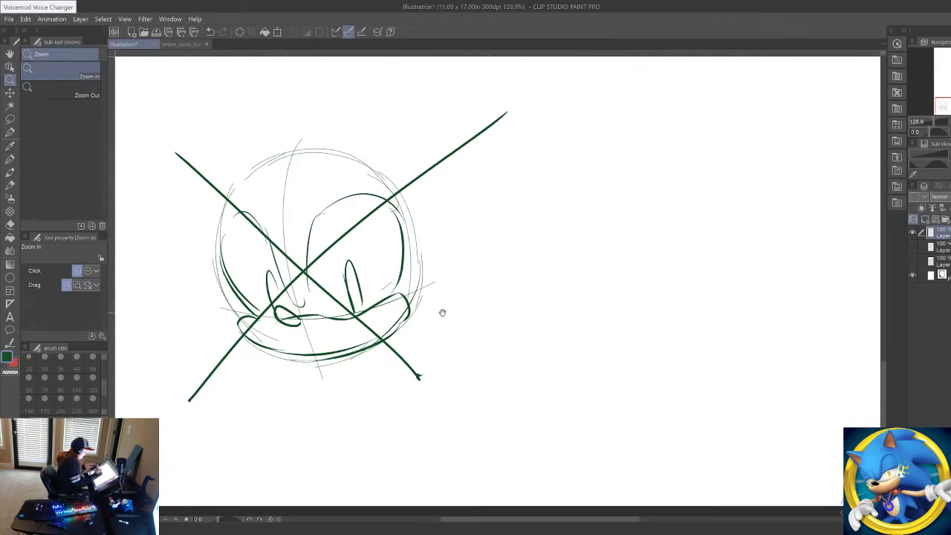
pyautogui.moveTo(442, 312); pyautogui.dragTo(371, 357)
pyautogui.click(10, 161)
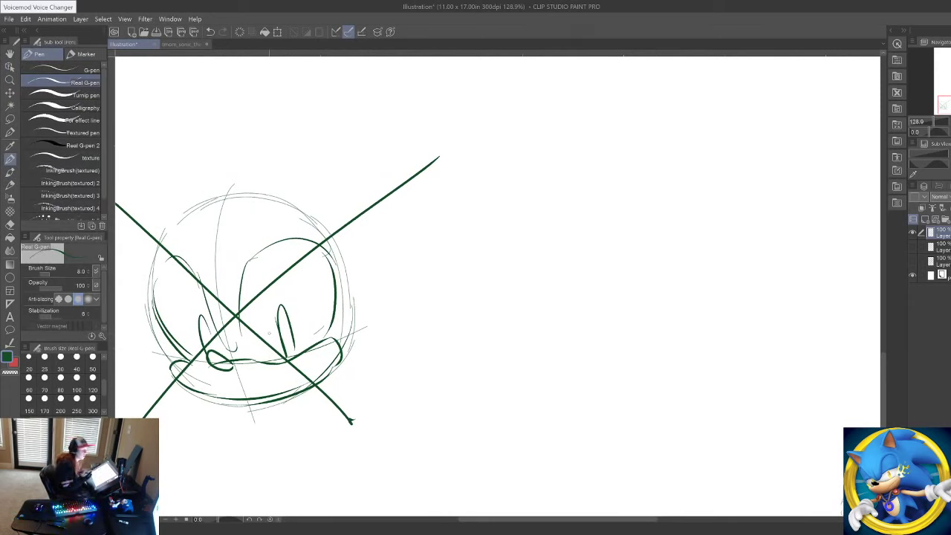
pyautogui.moveTo(475, 223)
pyautogui.mouseDown()
pyautogui.moveTo(599, 190)
pyautogui.moveTo(660, 267)
pyautogui.moveTo(649, 341)
pyautogui.moveTo(459, 293)
pyautogui.moveTo(462, 354)
pyautogui.mouseUp()
pyautogui.moveTo(454, 338); pyautogui.dragTo(489, 385)
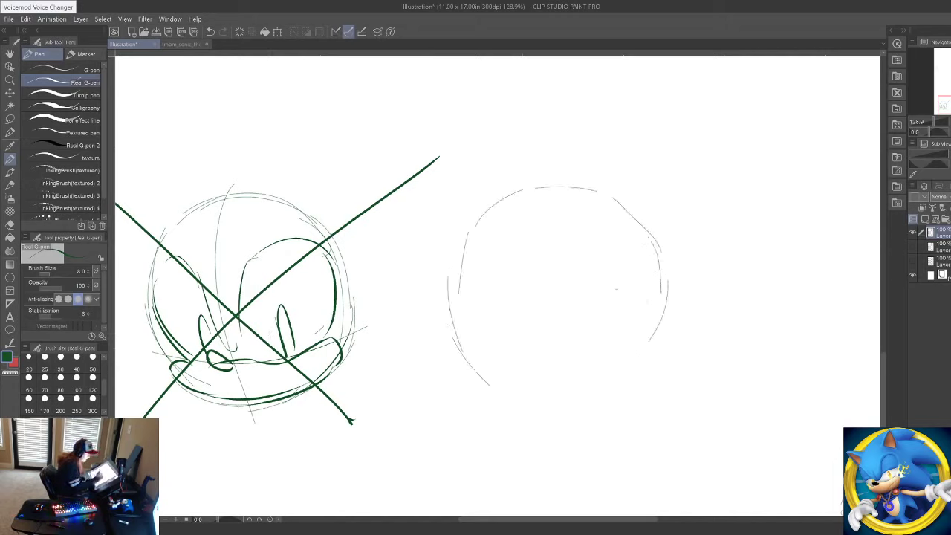
pyautogui.moveTo(660, 321); pyautogui.dragTo(641, 376)
pyautogui.moveTo(666, 300); pyautogui.dragTo(614, 389)
pyautogui.moveTo(490, 374); pyautogui.dragTo(547, 411)
pyautogui.moveTo(510, 409); pyautogui.dragTo(606, 407)
pyautogui.moveTo(648, 345); pyautogui.dragTo(529, 413)
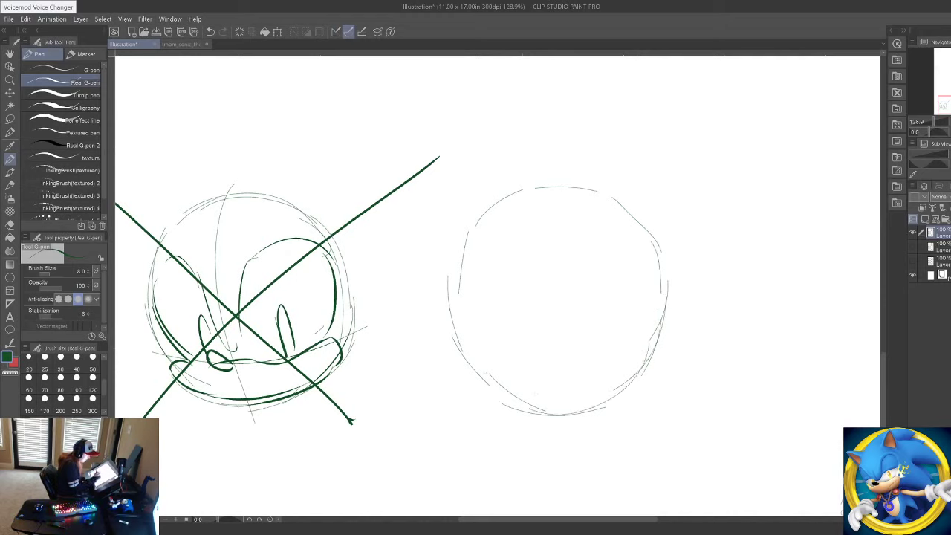
# Step: Reinforce the new head circle with overlapping dark green strokes around its whole outline
pyautogui.moveTo(512, 190)
pyautogui.mouseDown()
pyautogui.moveTo(480, 368)
pyautogui.moveTo(507, 406)
pyautogui.mouseUp()
pyautogui.moveTo(488, 209); pyautogui.dragTo(595, 192)
pyautogui.moveTo(595, 191)
pyautogui.mouseDown()
pyautogui.moveTo(657, 281)
pyautogui.moveTo(644, 382)
pyautogui.mouseUp()
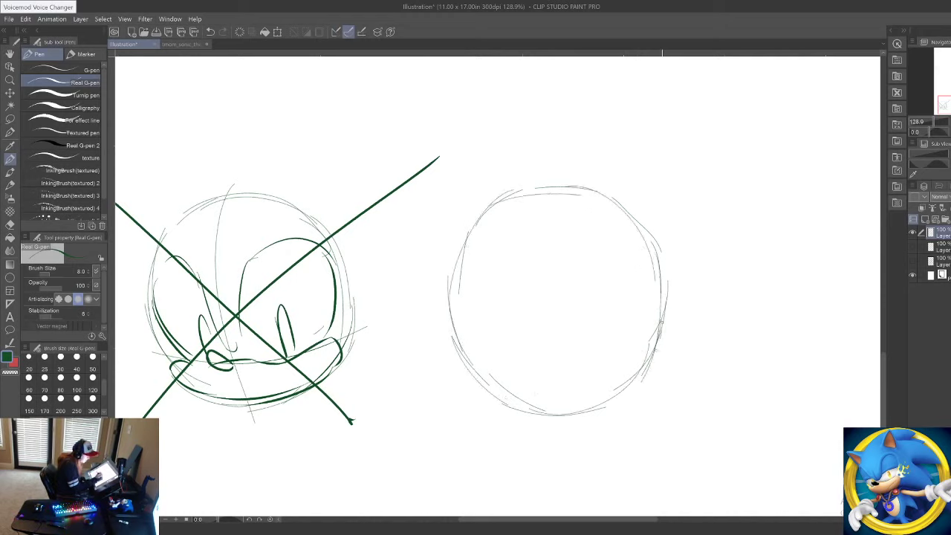
pyautogui.moveTo(660, 340); pyautogui.dragTo(544, 416)
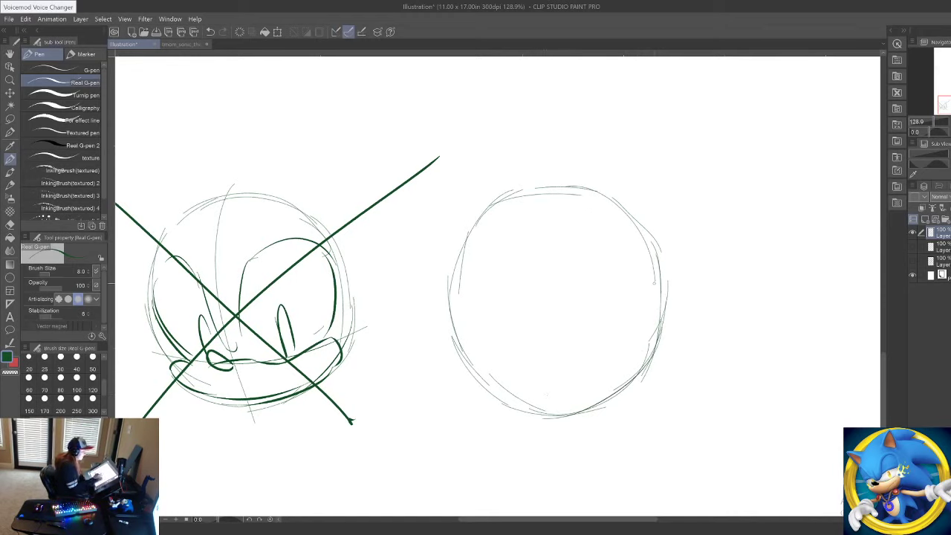
pyautogui.moveTo(517, 414)
pyautogui.mouseDown()
pyautogui.moveTo(593, 412)
pyautogui.moveTo(520, 413)
pyautogui.mouseUp()
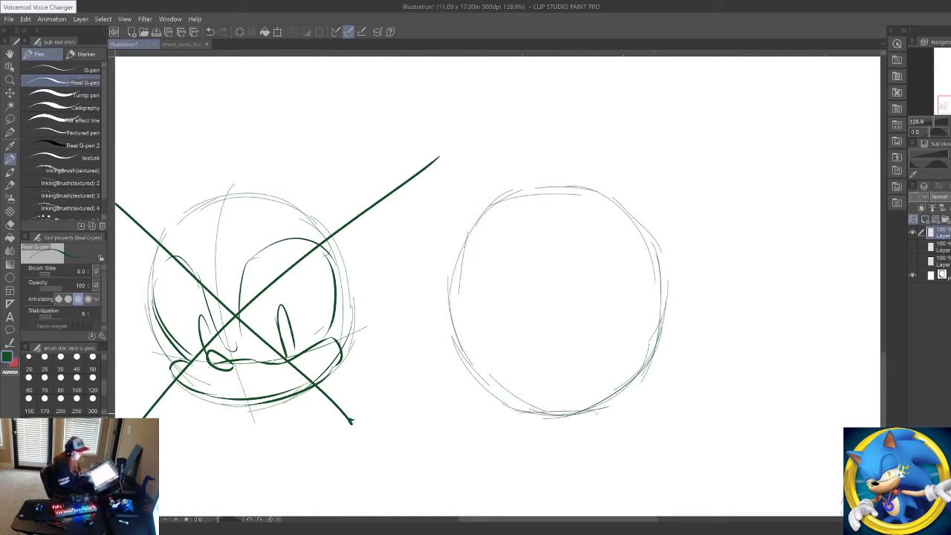
# Step: In red, add a dashed brow line and dashed side-plane line inside the new circle, undoing the vertical centre line attempt
pyautogui.click(45, 446)
pyautogui.click(83, 455)
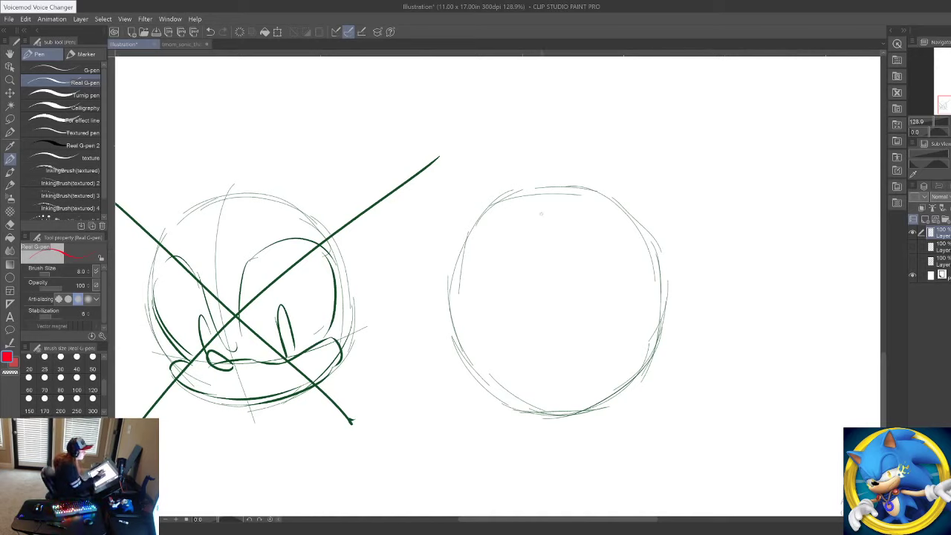
pyautogui.moveTo(636, 221)
pyautogui.mouseDown()
pyautogui.moveTo(622, 225)
pyautogui.moveTo(595, 267)
pyautogui.moveTo(588, 307)
pyautogui.moveTo(604, 390)
pyautogui.mouseUp()
pyautogui.moveTo(467, 251)
pyautogui.mouseDown()
pyautogui.moveTo(534, 264)
pyautogui.moveTo(598, 257)
pyautogui.mouseUp()
pyautogui.moveTo(531, 205)
pyautogui.mouseDown()
pyautogui.moveTo(513, 244)
pyautogui.moveTo(507, 301)
pyautogui.moveTo(521, 377)
pyautogui.mouseUp()
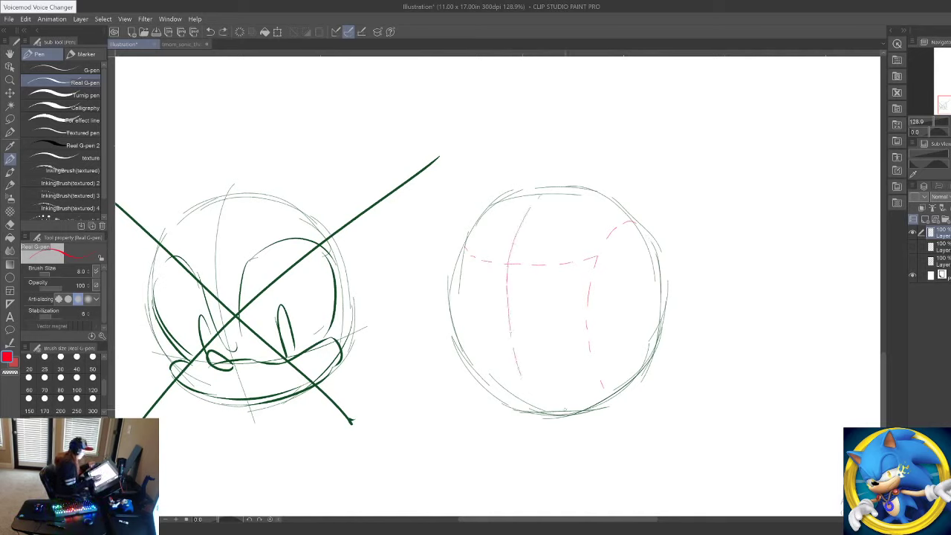
pyautogui.hotkey('ctrl', 'z')
pyautogui.hotkey('ctrl', 'z')
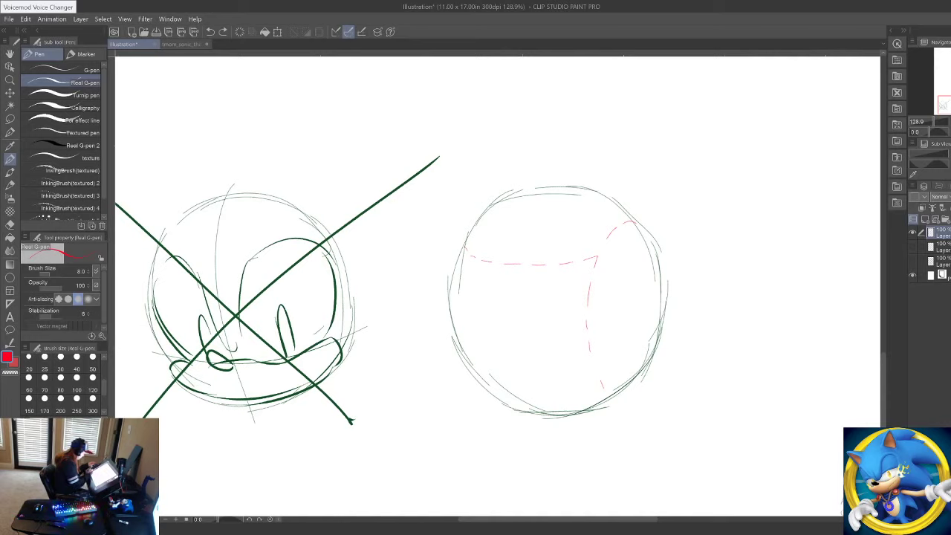
# Step: In brown, draw a dashed curved vertical centre line and low horizontal guide on the new circle, and trace both as solid lines
pyautogui.moveTo(523, 216)
pyautogui.mouseDown()
pyautogui.moveTo(506, 257)
pyautogui.moveTo(504, 310)
pyautogui.moveTo(535, 390)
pyautogui.moveTo(554, 409)
pyautogui.mouseUp()
pyautogui.moveTo(462, 357)
pyautogui.mouseDown()
pyautogui.moveTo(511, 379)
pyautogui.moveTo(584, 376)
pyautogui.mouseUp()
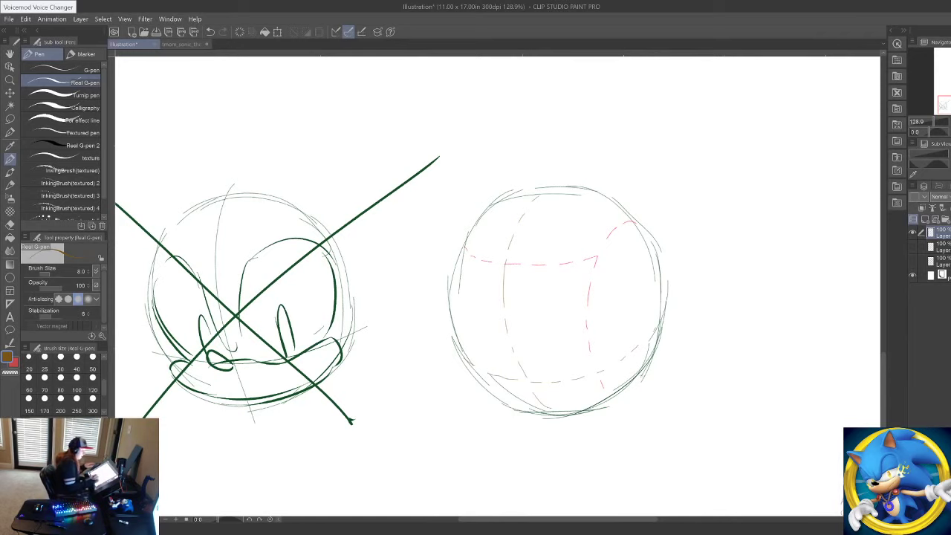
pyautogui.moveTo(620, 441)
pyautogui.mouseDown()
pyautogui.moveTo(543, 406)
pyautogui.moveTo(601, 417)
pyautogui.mouseUp()
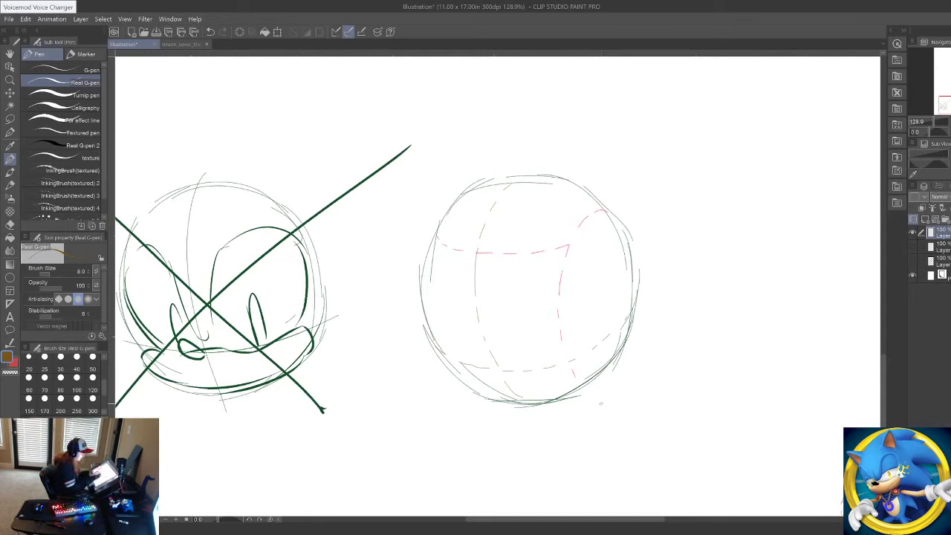
pyautogui.moveTo(507, 187)
pyautogui.mouseDown()
pyautogui.moveTo(474, 254)
pyautogui.moveTo(477, 328)
pyautogui.moveTo(521, 407)
pyautogui.mouseUp()
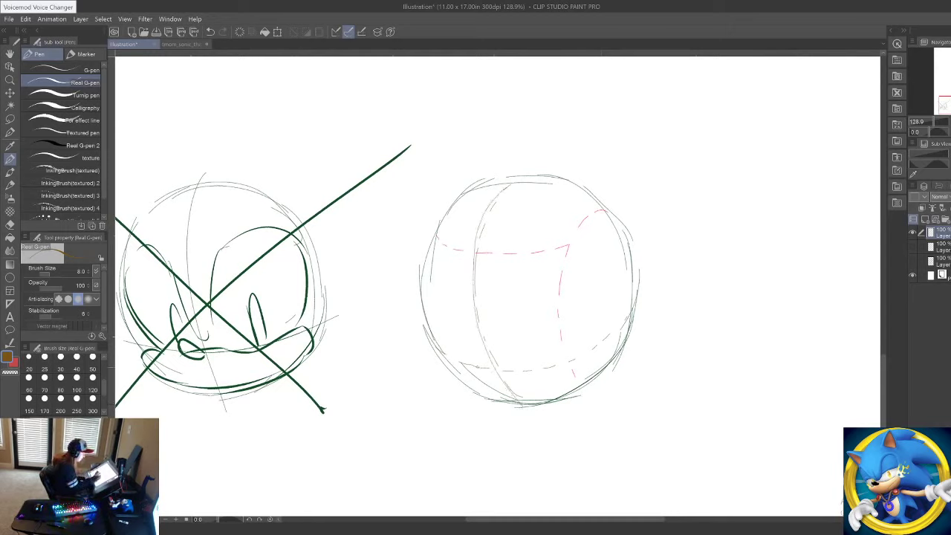
pyautogui.moveTo(451, 363)
pyautogui.mouseDown()
pyautogui.moveTo(513, 369)
pyautogui.moveTo(633, 314)
pyautogui.mouseUp()
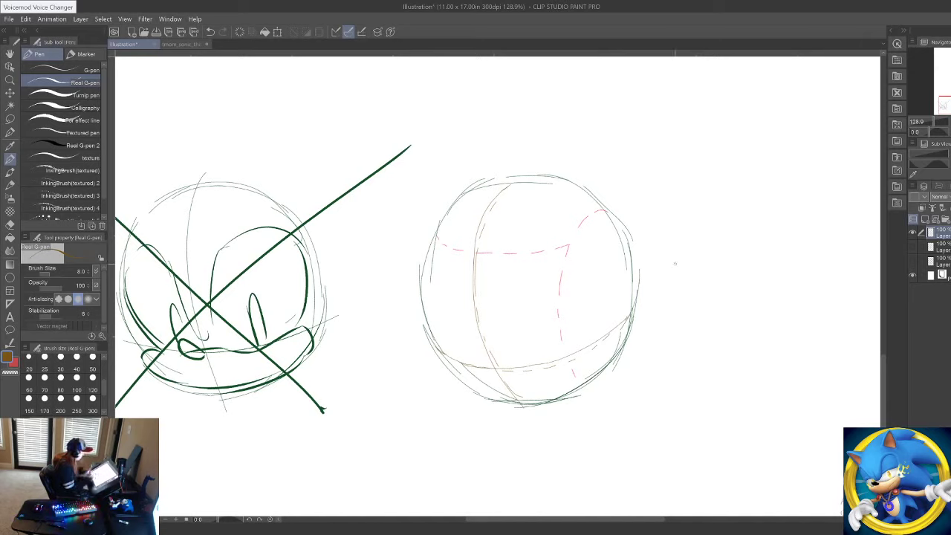
# Step: Trace the crossed-out head's centre and muzzle guides in brown, and extend the new head's brow line with red dashes
pyautogui.moveTo(196, 180); pyautogui.dragTo(230, 407)
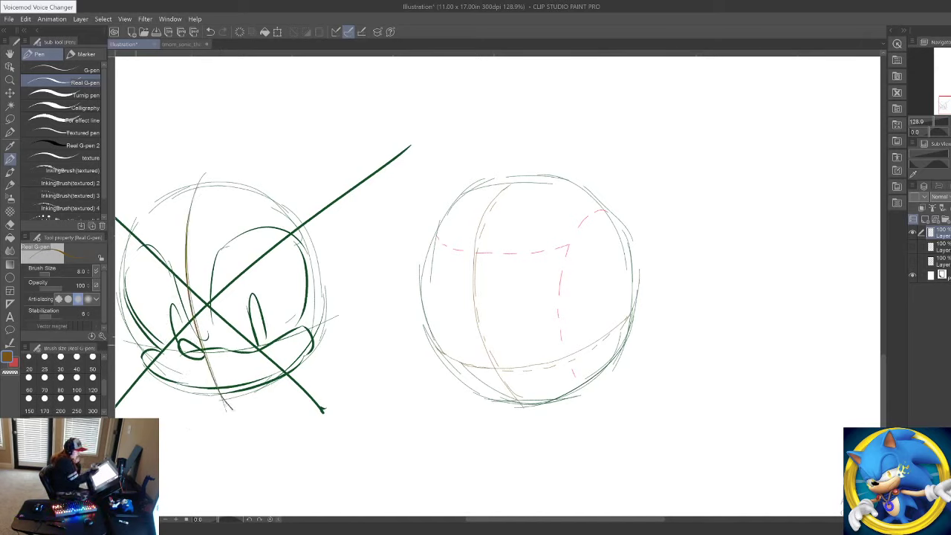
pyautogui.moveTo(141, 352); pyautogui.dragTo(309, 330)
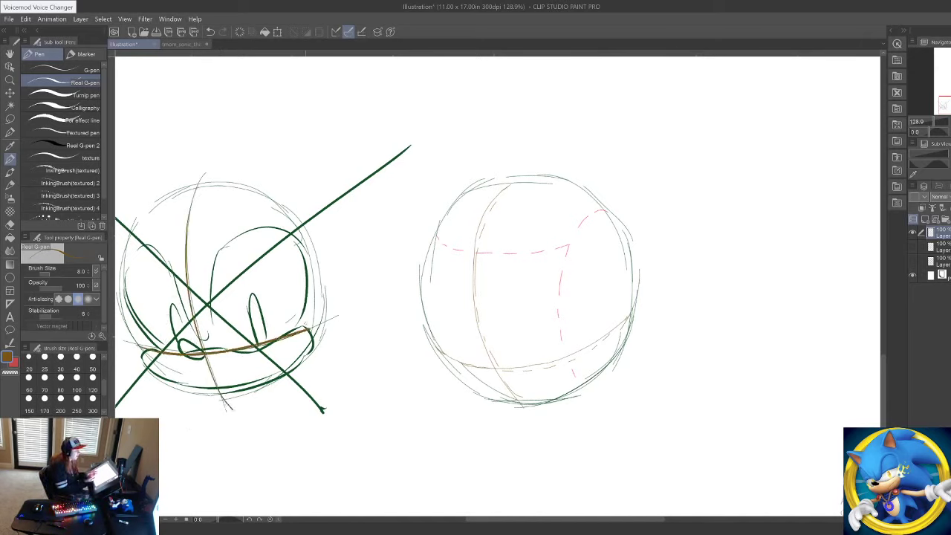
pyautogui.click(67, 439)
pyautogui.click(85, 453)
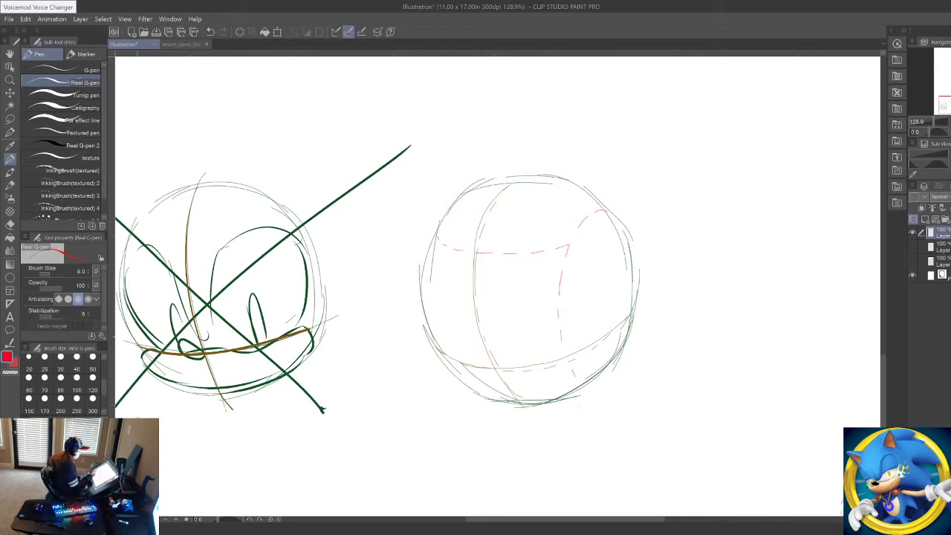
pyautogui.moveTo(596, 218); pyautogui.dragTo(605, 212)
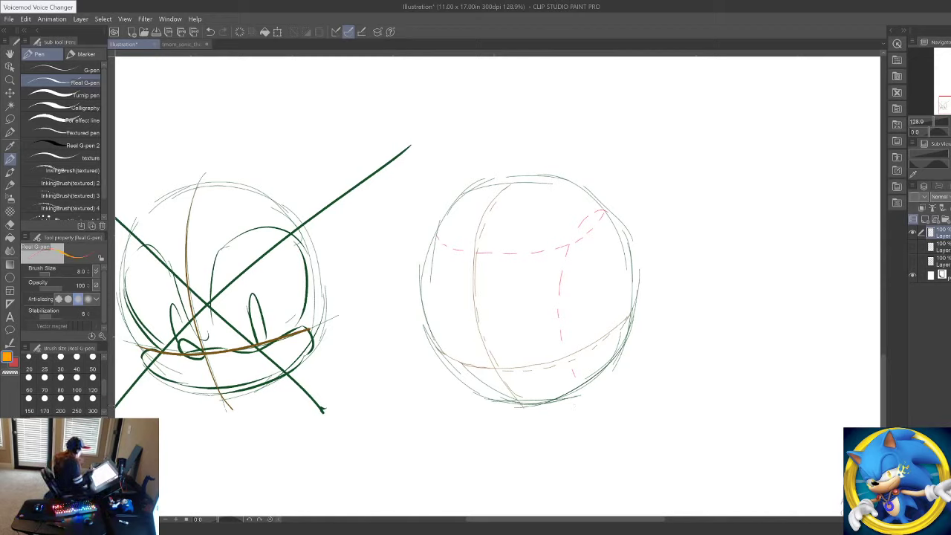
# Step: In dark blue, draw a wide flattened muzzle hanging from the horizontal guide along the bottom of the new head
pyautogui.click(9, 79)
pyautogui.click(502, 320)
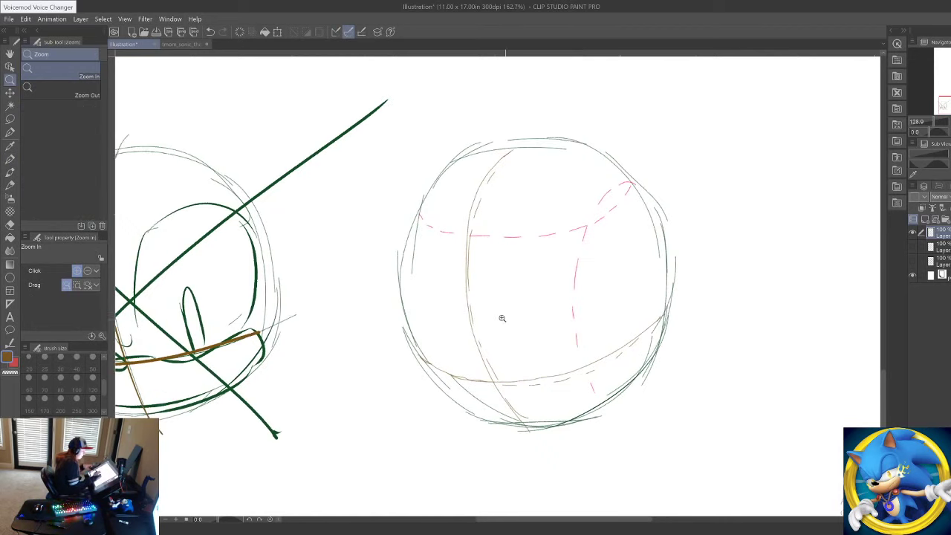
pyautogui.press('p')
pyautogui.press('d')
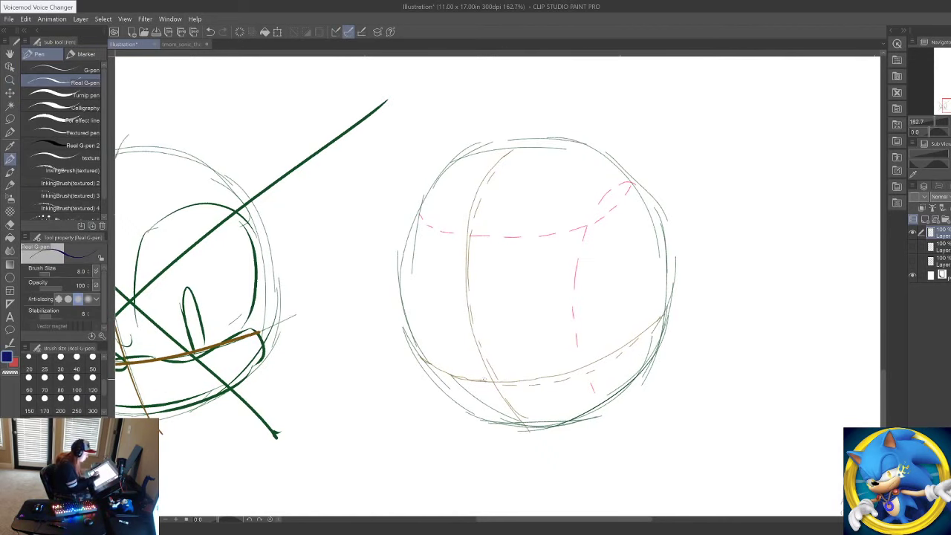
pyautogui.moveTo(566, 371)
pyautogui.mouseDown()
pyautogui.moveTo(586, 376)
pyautogui.moveTo(593, 406)
pyautogui.mouseUp()
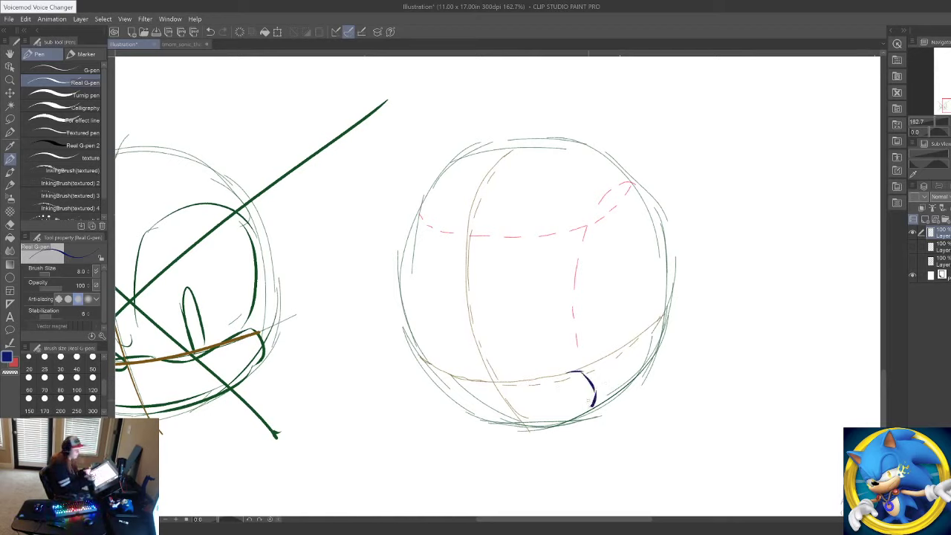
pyautogui.moveTo(471, 382); pyautogui.dragTo(577, 373)
pyautogui.moveTo(470, 383)
pyautogui.mouseDown()
pyautogui.moveTo(454, 380)
pyautogui.moveTo(444, 392)
pyautogui.moveTo(529, 430)
pyautogui.moveTo(586, 411)
pyautogui.mouseUp()
pyautogui.moveTo(502, 428); pyautogui.dragTo(594, 407)
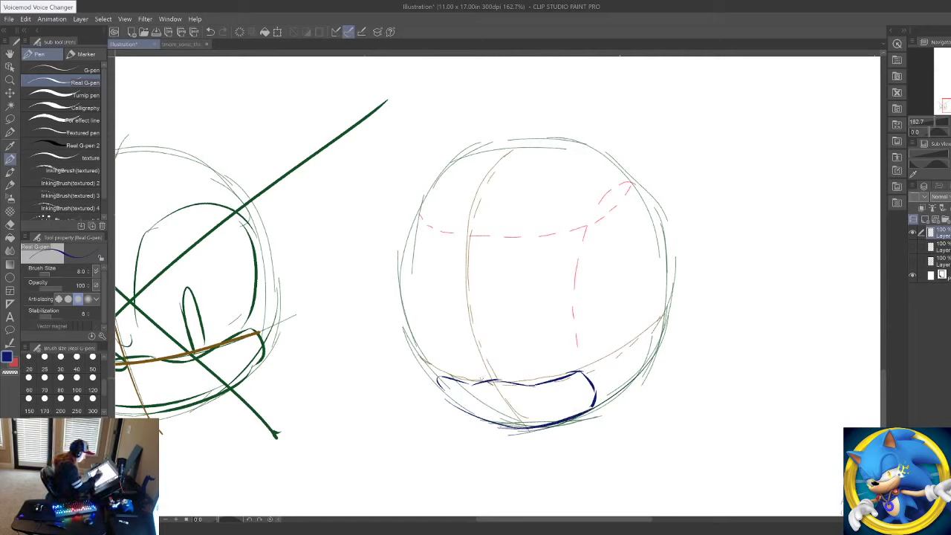
# Step: Draw the nose on the centre line and two large eye outlines above the muzzle, with a curved dashed guide across their tops
pyautogui.moveTo(462, 371)
pyautogui.mouseDown()
pyautogui.moveTo(485, 392)
pyautogui.moveTo(496, 364)
pyautogui.mouseUp()
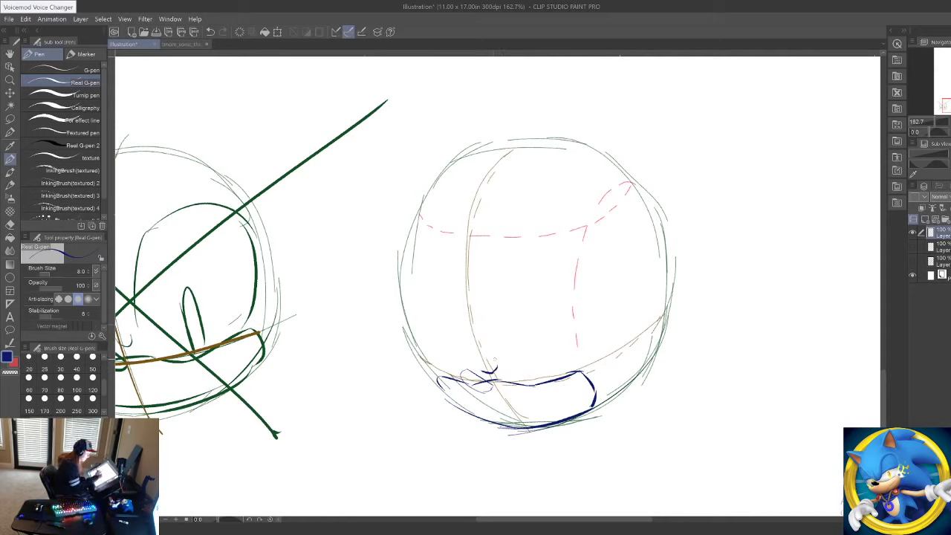
pyautogui.moveTo(497, 368)
pyautogui.mouseDown()
pyautogui.moveTo(495, 303)
pyautogui.moveTo(568, 247)
pyautogui.moveTo(587, 300)
pyautogui.moveTo(583, 363)
pyautogui.moveTo(573, 370)
pyautogui.moveTo(580, 364)
pyautogui.moveTo(420, 283)
pyautogui.moveTo(435, 373)
pyautogui.moveTo(444, 375)
pyautogui.mouseUp()
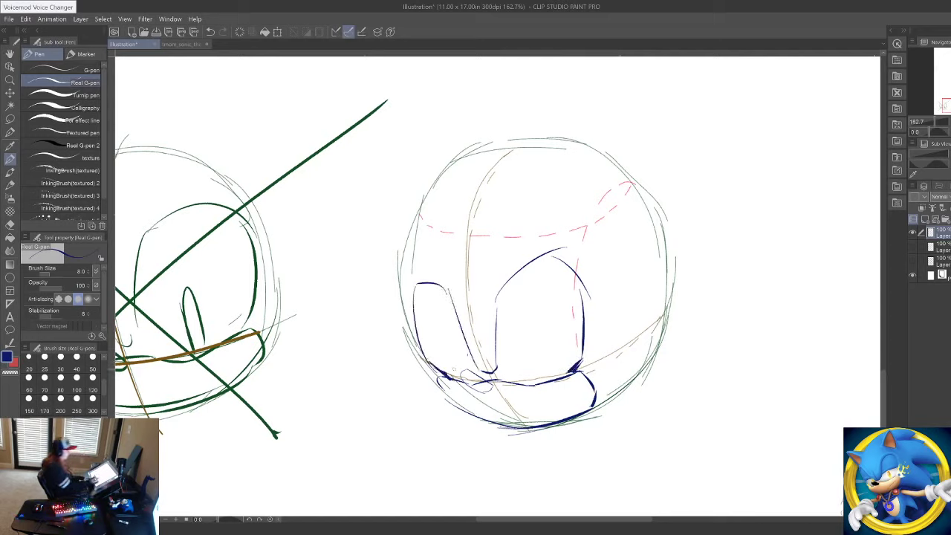
pyautogui.moveTo(399, 273)
pyautogui.mouseDown()
pyautogui.moveTo(556, 254)
pyautogui.moveTo(644, 203)
pyautogui.mouseUp()
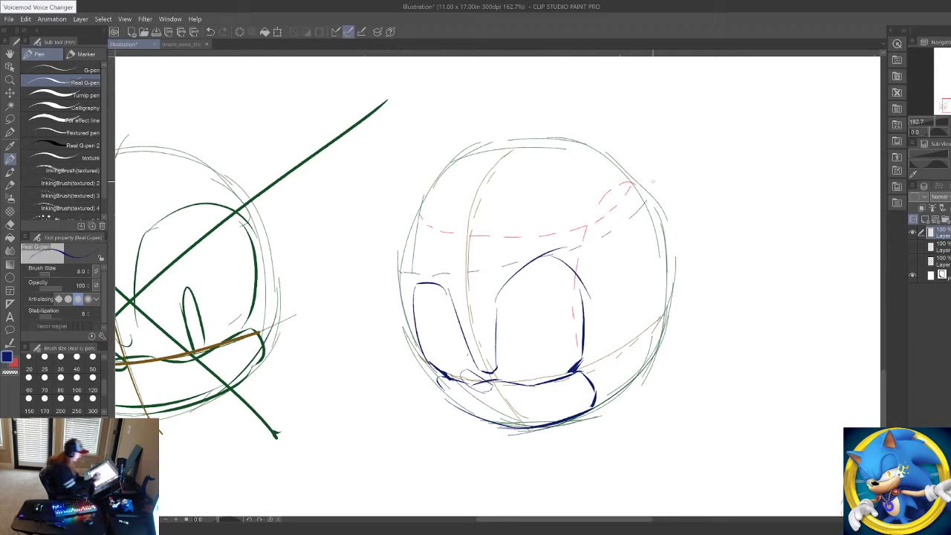
# Step: Add a narrow oval iris with a small dark pupil to each eye, and hatch the larger eye's iris
pyautogui.moveTo(457, 324)
pyautogui.mouseDown()
pyautogui.moveTo(474, 371)
pyautogui.moveTo(469, 364)
pyautogui.mouseUp()
pyautogui.moveTo(549, 311)
pyautogui.mouseDown()
pyautogui.moveTo(556, 366)
pyautogui.moveTo(553, 345)
pyautogui.mouseUp()
pyautogui.moveTo(463, 347); pyautogui.dragTo(465, 355)
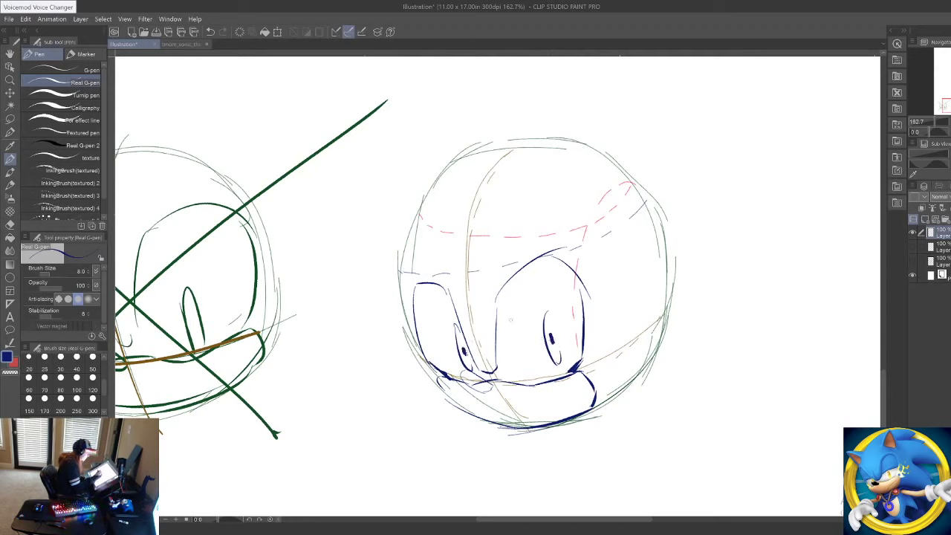
pyautogui.moveTo(554, 312); pyautogui.dragTo(544, 328)
pyautogui.moveTo(553, 319); pyautogui.dragTo(547, 340)
# Step: Erase the circle's top and most of the red guides, and mark a flatter skull top and side plane with dashes
pyautogui.moveTo(611, 207)
pyautogui.mouseDown()
pyautogui.moveTo(536, 231)
pyautogui.moveTo(440, 229)
pyautogui.mouseUp()
pyautogui.moveTo(397, 191); pyautogui.dragTo(684, 166)
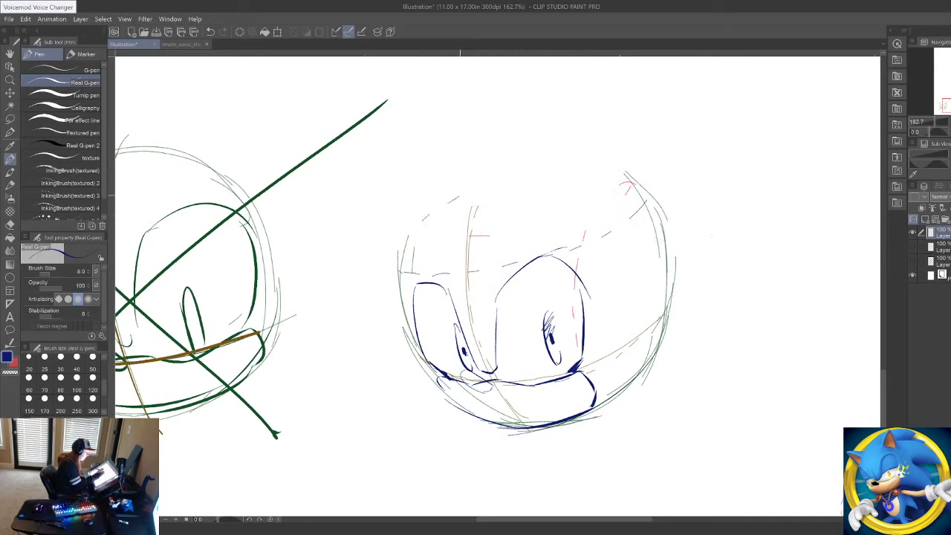
pyautogui.moveTo(594, 176)
pyautogui.mouseDown()
pyautogui.moveTo(643, 225)
pyautogui.moveTo(574, 195)
pyautogui.moveTo(646, 262)
pyautogui.mouseUp()
pyautogui.moveTo(642, 263)
pyautogui.mouseDown()
pyautogui.moveTo(647, 292)
pyautogui.moveTo(624, 399)
pyautogui.mouseUp()
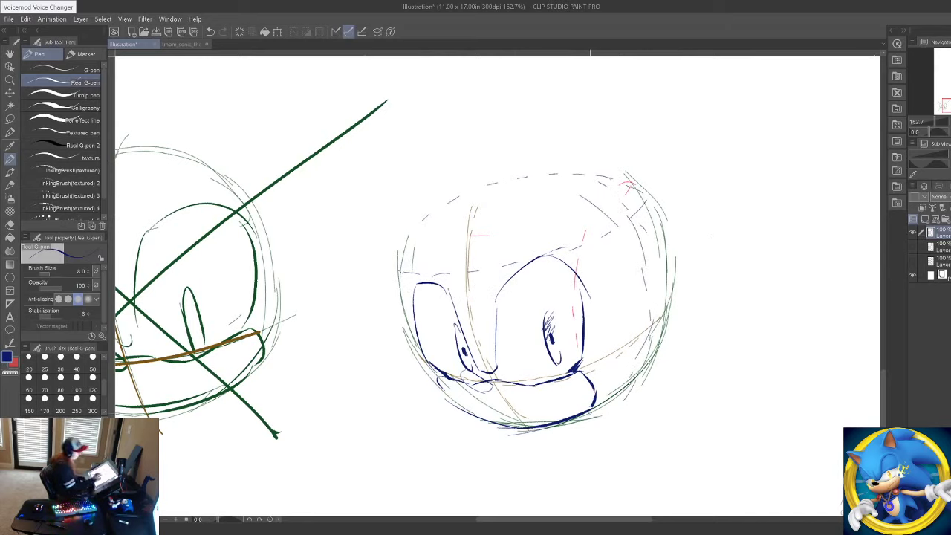
# Step: Erase the larger eye's pointed top and the brow arc above it, and redraw the eye top as a rounder arc
pyautogui.moveTo(516, 260)
pyautogui.mouseDown()
pyautogui.moveTo(557, 233)
pyautogui.moveTo(592, 258)
pyautogui.mouseUp()
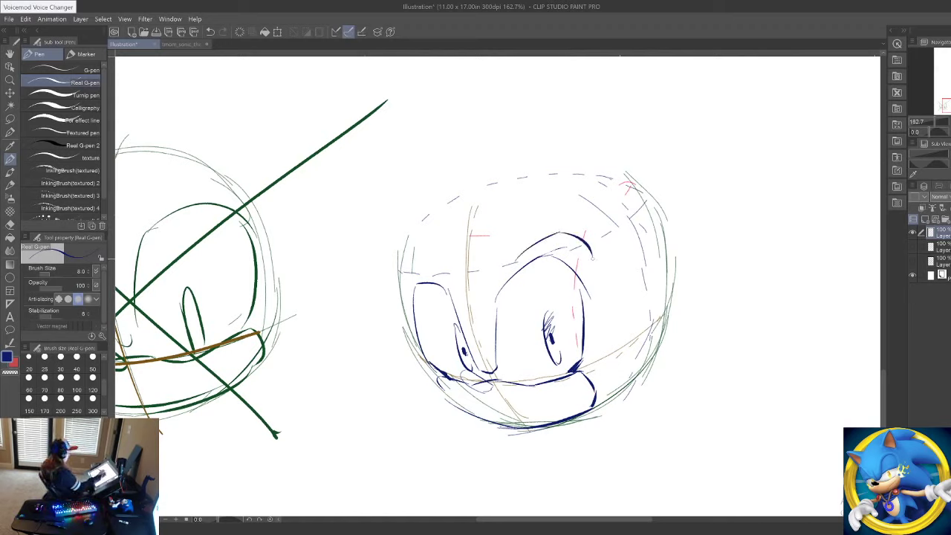
pyautogui.moveTo(511, 281); pyautogui.dragTo(603, 272)
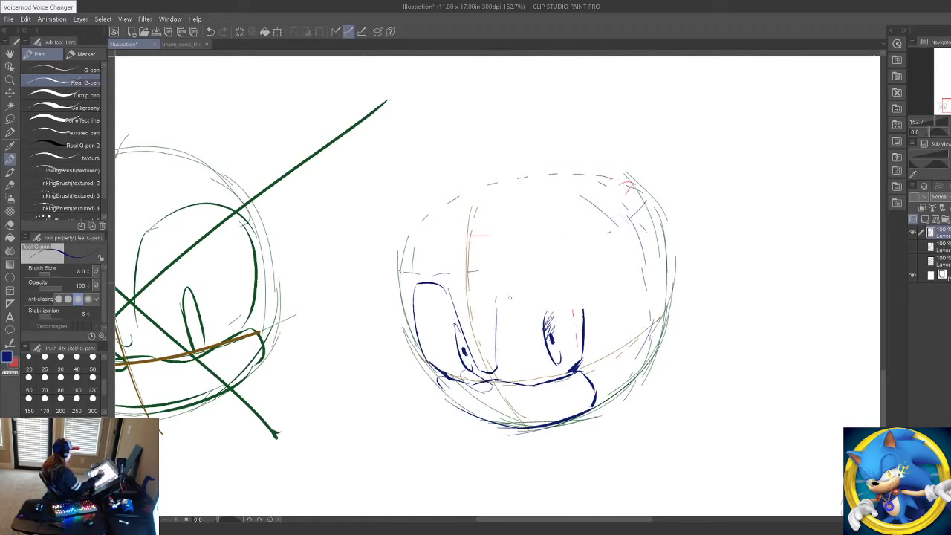
pyautogui.moveTo(505, 304); pyautogui.dragTo(547, 265)
pyautogui.moveTo(544, 258); pyautogui.dragTo(593, 276)
# Step: Outline the flattened skull top, and draw the brow arcs above both eyes and the far side of the face in dark blue
pyautogui.moveTo(397, 235)
pyautogui.mouseDown()
pyautogui.moveTo(429, 195)
pyautogui.moveTo(569, 167)
pyautogui.moveTo(654, 223)
pyautogui.mouseUp()
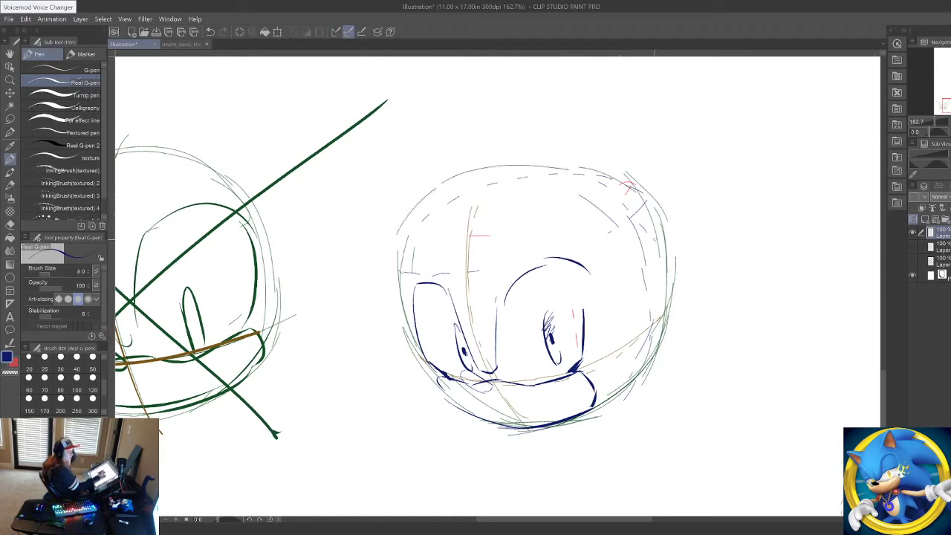
pyautogui.moveTo(518, 252); pyautogui.dragTo(612, 264)
pyautogui.moveTo(410, 261)
pyautogui.mouseDown()
pyautogui.moveTo(440, 266)
pyautogui.moveTo(419, 332)
pyautogui.moveTo(449, 380)
pyautogui.moveTo(442, 402)
pyautogui.moveTo(485, 421)
pyautogui.mouseUp()
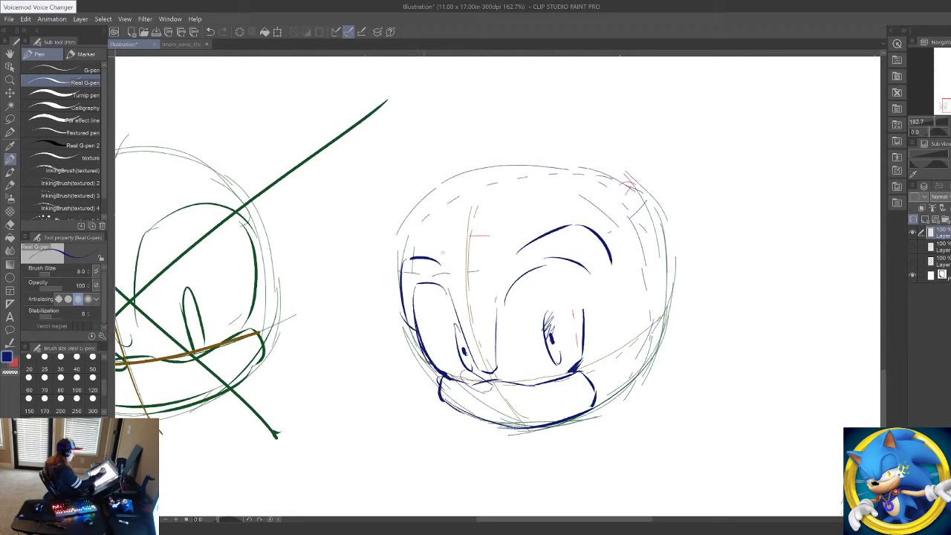
pyautogui.moveTo(410, 254)
pyautogui.mouseDown()
pyautogui.moveTo(439, 195)
pyautogui.moveTo(515, 152)
pyautogui.mouseUp()
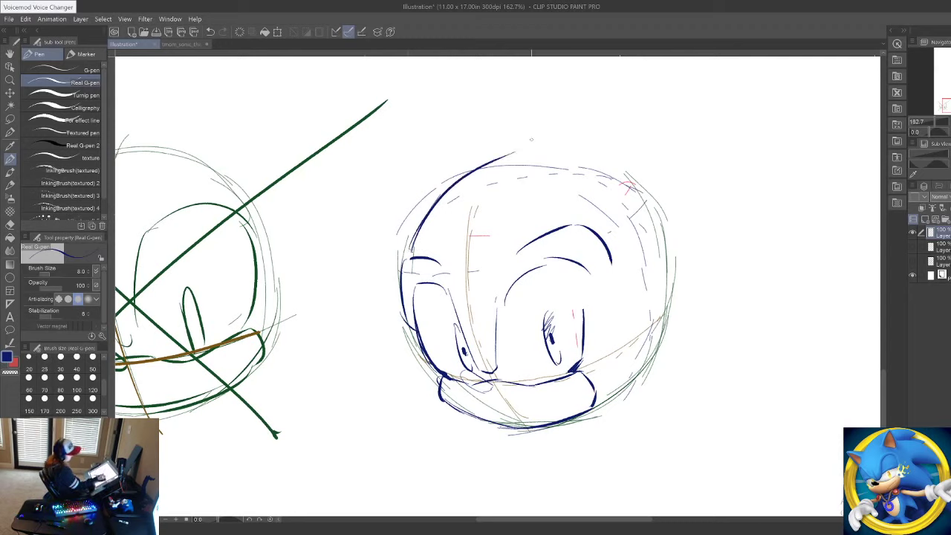
# Step: Draw two pointed ears on the head, hatch the far ear, and add a slanted mouth line on the muzzle
pyautogui.moveTo(442, 194)
pyautogui.mouseDown()
pyautogui.moveTo(367, 178)
pyautogui.moveTo(386, 251)
pyautogui.mouseUp()
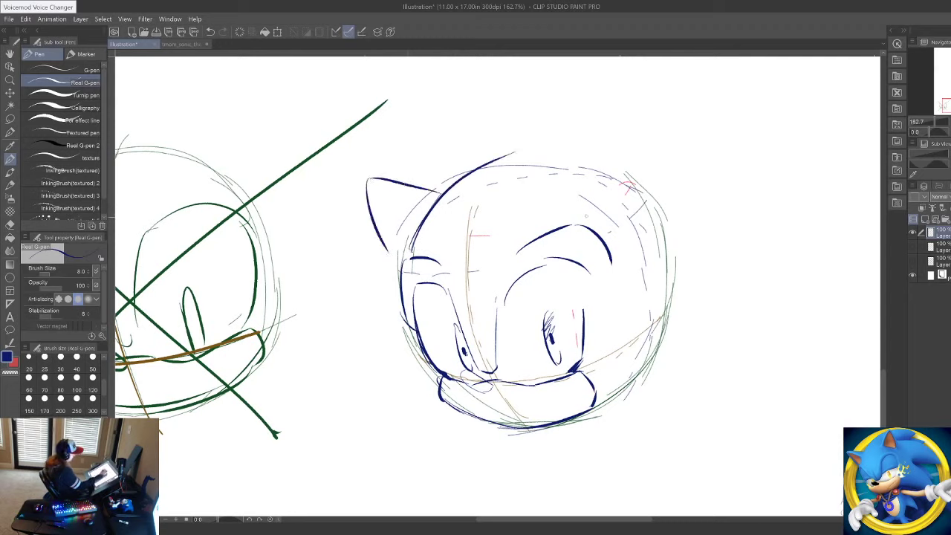
pyautogui.moveTo(534, 210)
pyautogui.mouseDown()
pyautogui.moveTo(629, 214)
pyautogui.moveTo(630, 230)
pyautogui.mouseUp()
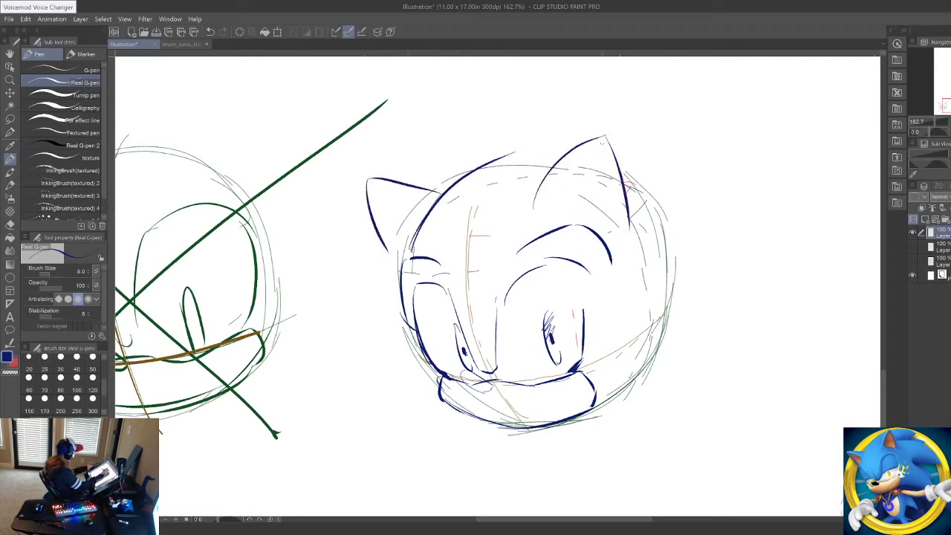
pyautogui.hotkey('ctrl', 'z')
pyautogui.moveTo(544, 189)
pyautogui.mouseDown()
pyautogui.moveTo(614, 137)
pyautogui.moveTo(621, 217)
pyautogui.moveTo(611, 213)
pyautogui.mouseUp()
pyautogui.moveTo(369, 177)
pyautogui.mouseDown()
pyautogui.moveTo(377, 209)
pyautogui.moveTo(413, 195)
pyautogui.moveTo(421, 252)
pyautogui.mouseUp()
pyautogui.moveTo(511, 414); pyautogui.dragTo(556, 389)
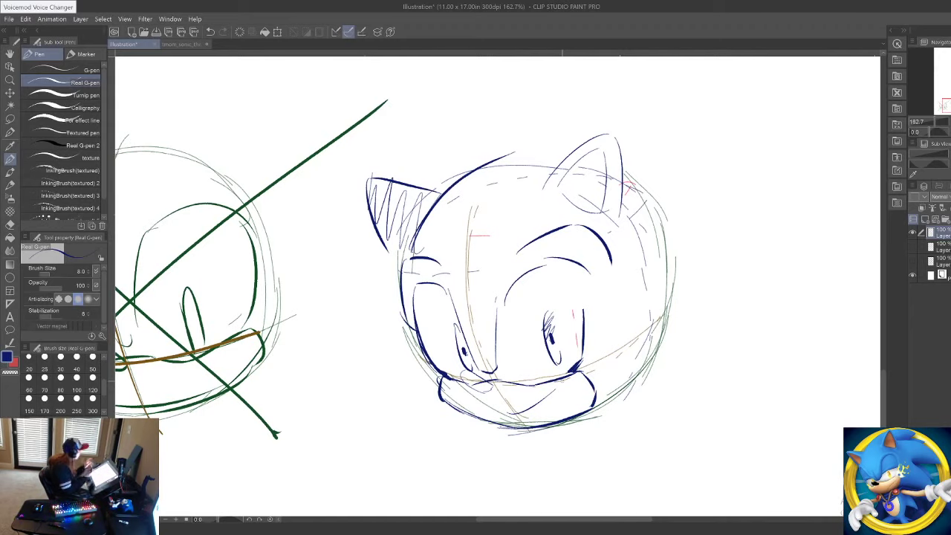
# Step: In the empty area directly above the small figure sketch, draw a large head circle with loose green strokes
pyautogui.click(10, 80)
pyautogui.moveTo(393, 221); pyautogui.dragTo(369, 218)
pyautogui.moveTo(507, 167); pyautogui.dragTo(531, 328)
pyautogui.moveTo(561, 261); pyautogui.dragTo(544, 347)
pyautogui.moveTo(468, 150)
pyautogui.mouseDown()
pyautogui.moveTo(513, 284)
pyautogui.moveTo(514, 417)
pyautogui.mouseUp()
pyautogui.click(465, 195)
pyautogui.click(10, 159)
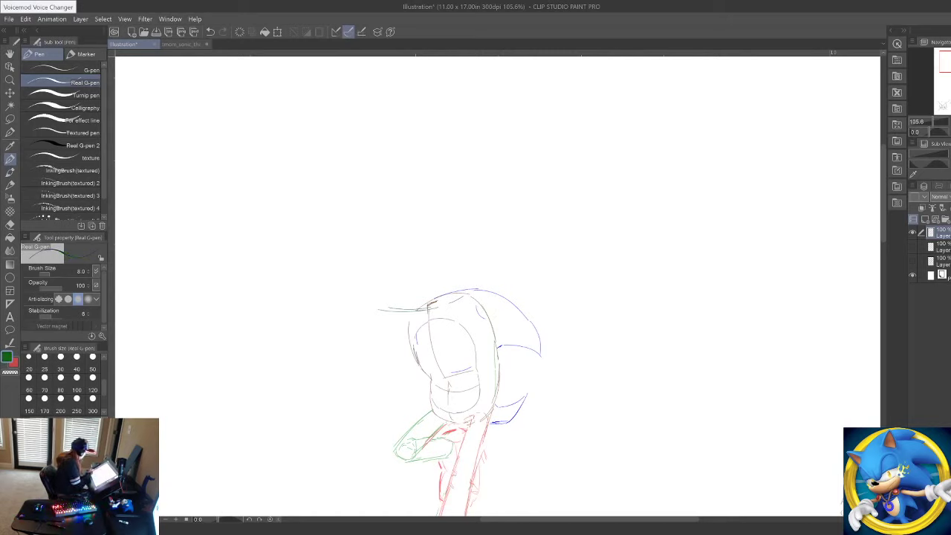
pyautogui.moveTo(361, 304)
pyautogui.mouseDown()
pyautogui.moveTo(329, 275)
pyautogui.moveTo(313, 230)
pyautogui.moveTo(318, 175)
pyautogui.moveTo(367, 138)
pyautogui.moveTo(442, 134)
pyautogui.mouseUp()
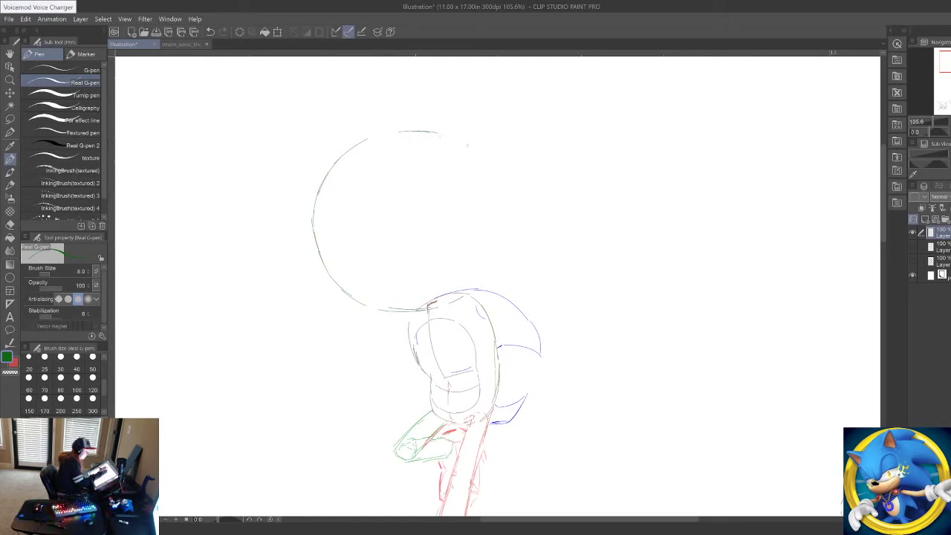
pyautogui.moveTo(459, 134)
pyautogui.mouseDown()
pyautogui.moveTo(504, 187)
pyautogui.moveTo(497, 257)
pyautogui.mouseUp()
pyautogui.moveTo(507, 205)
pyautogui.mouseDown()
pyautogui.moveTo(487, 281)
pyautogui.moveTo(444, 306)
pyautogui.mouseUp()
pyautogui.moveTo(494, 174); pyautogui.dragTo(504, 225)
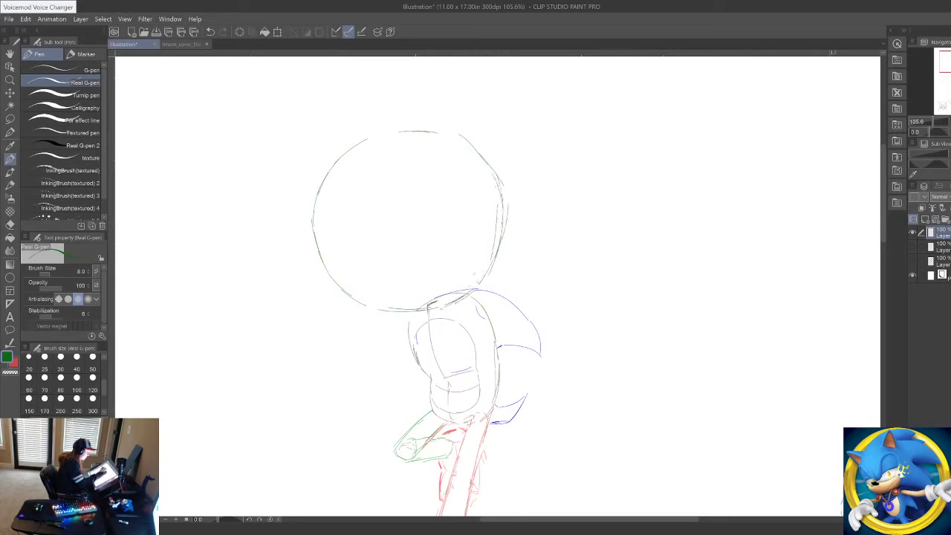
# Step: Complete the head circle in green and add curved construction lines for the face
pyautogui.moveTo(371, 134)
pyautogui.mouseDown()
pyautogui.moveTo(409, 130)
pyautogui.moveTo(485, 159)
pyautogui.moveTo(504, 223)
pyautogui.mouseUp()
pyautogui.moveTo(364, 155)
pyautogui.mouseDown()
pyautogui.moveTo(359, 217)
pyautogui.moveTo(388, 284)
pyautogui.moveTo(427, 305)
pyautogui.mouseUp()
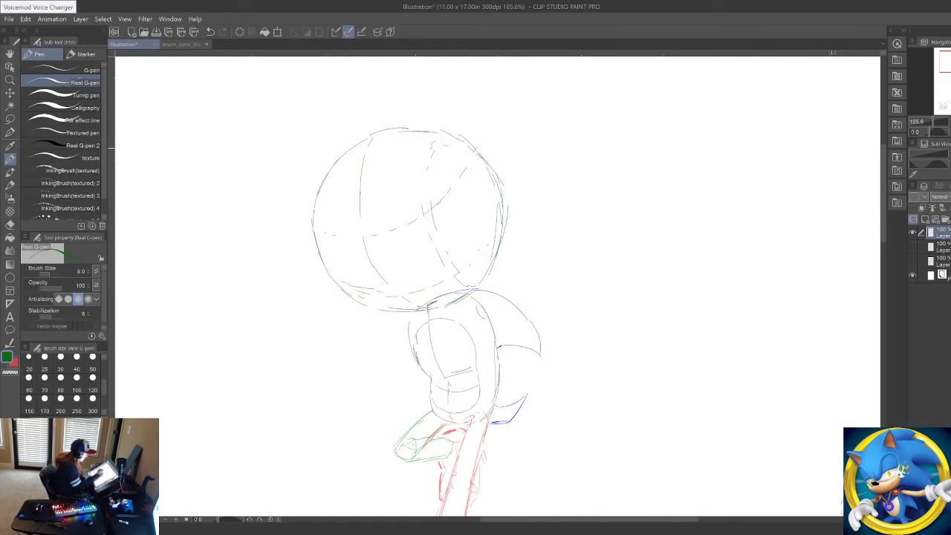
# Step: Switch the pen colour to red and sketch the back edge and underside of the muzzle where the head meets the torso
pyautogui.keyDown('alt'); pyautogui.click(518, 405); pyautogui.keyUp('alt')
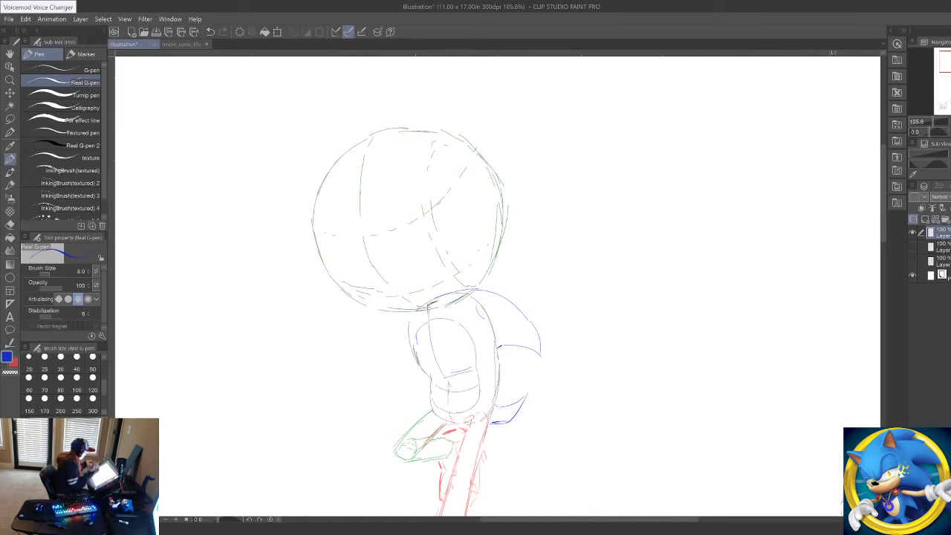
pyautogui.moveTo(495, 305)
pyautogui.mouseDown()
pyautogui.moveTo(555, 272)
pyautogui.moveTo(576, 285)
pyautogui.mouseUp()
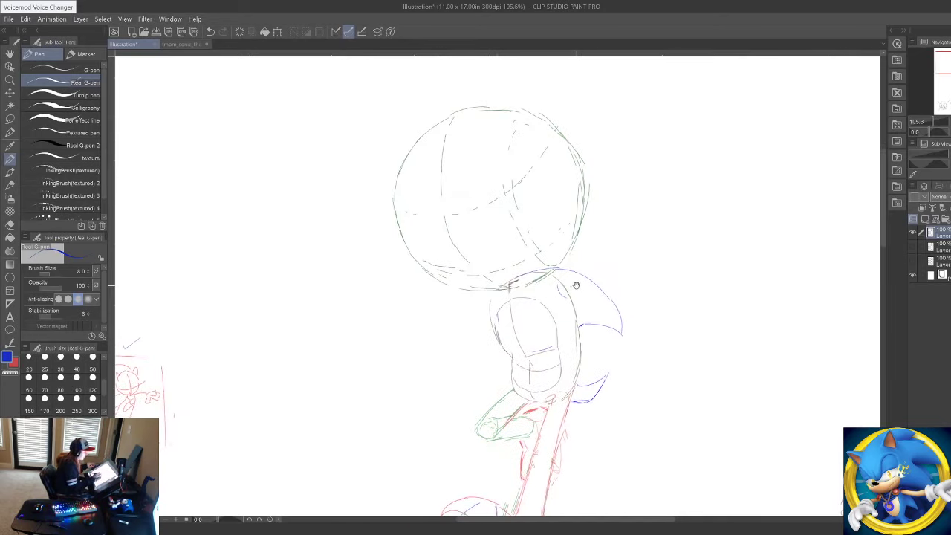
pyautogui.click(9, 80)
pyautogui.click(505, 259)
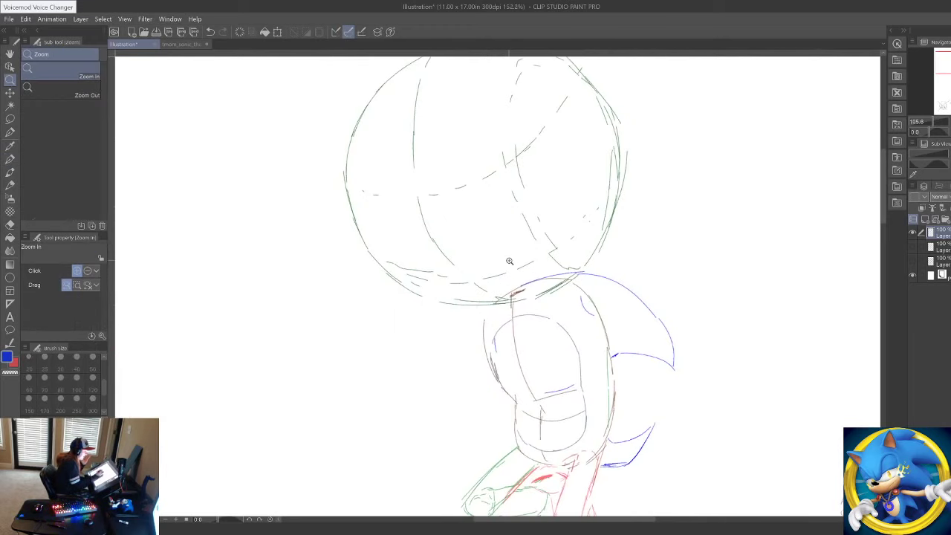
pyautogui.click(10, 159)
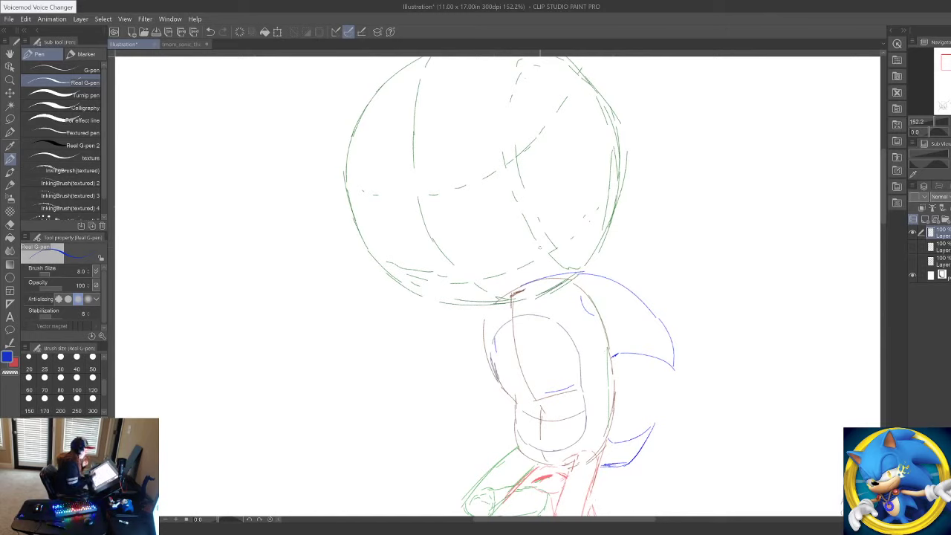
pyautogui.press('x')
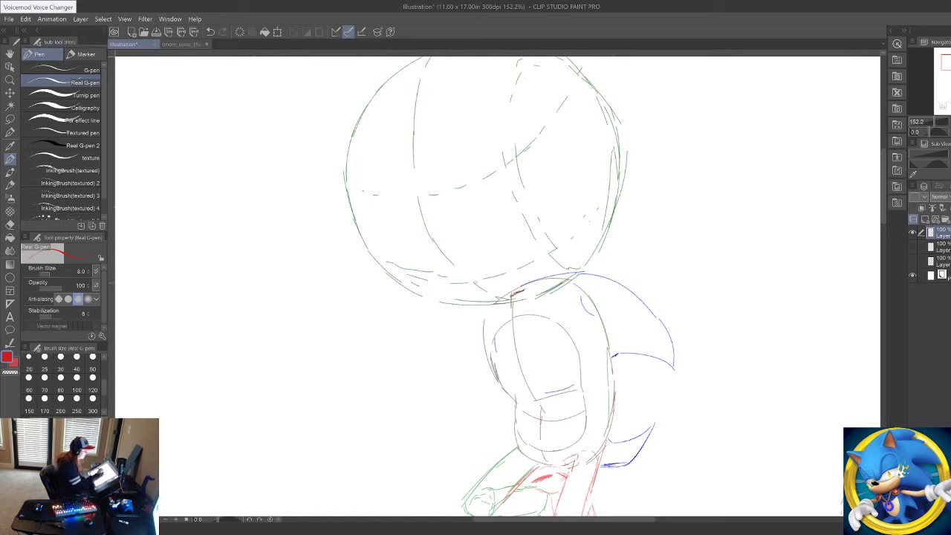
pyautogui.moveTo(446, 282); pyautogui.dragTo(477, 276)
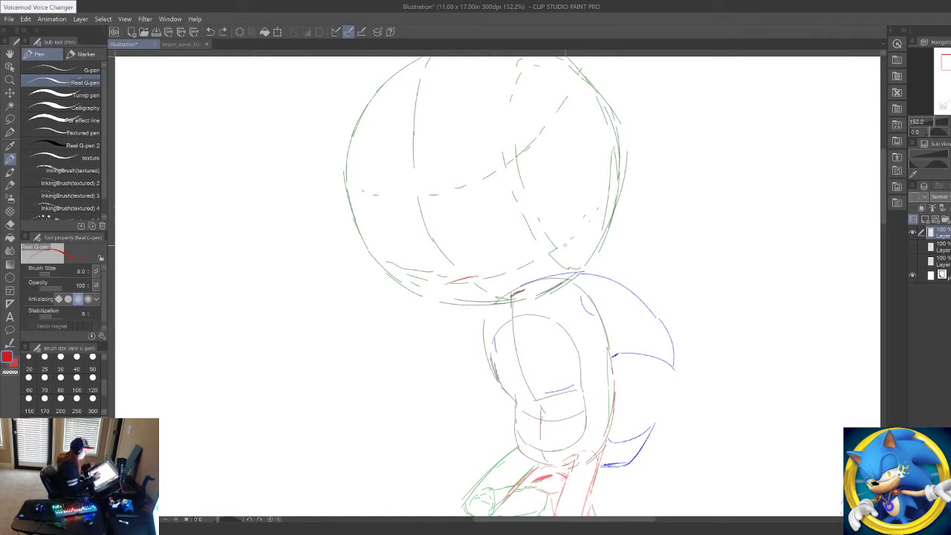
pyautogui.hotkey('ctrl', 'z')
pyautogui.moveTo(528, 260); pyautogui.dragTo(569, 267)
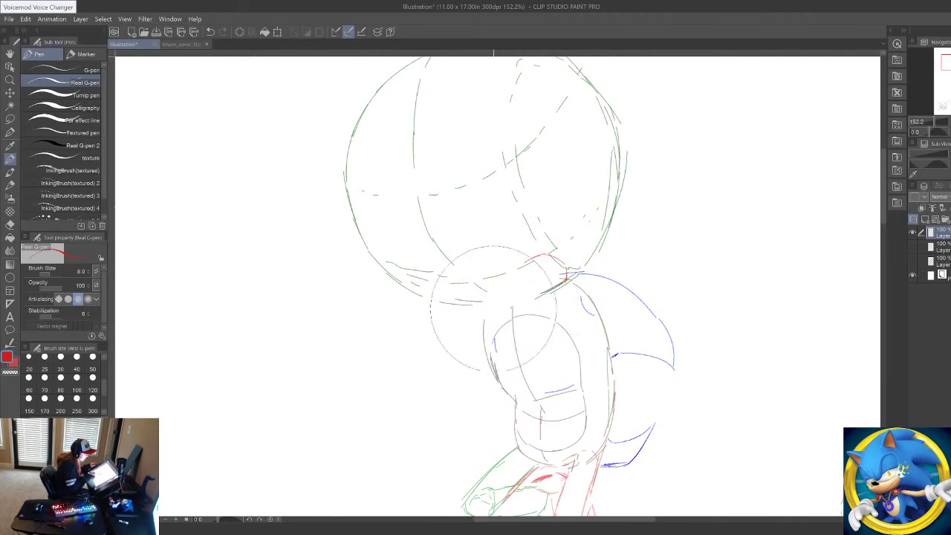
pyautogui.moveTo(565, 284); pyautogui.dragTo(486, 315)
# Step: Sketch the muzzle's upper edge, a hatched oval for the nose and the lower jaw line in red
pyautogui.moveTo(440, 280)
pyautogui.mouseDown()
pyautogui.moveTo(504, 272)
pyautogui.moveTo(531, 260)
pyautogui.mouseUp()
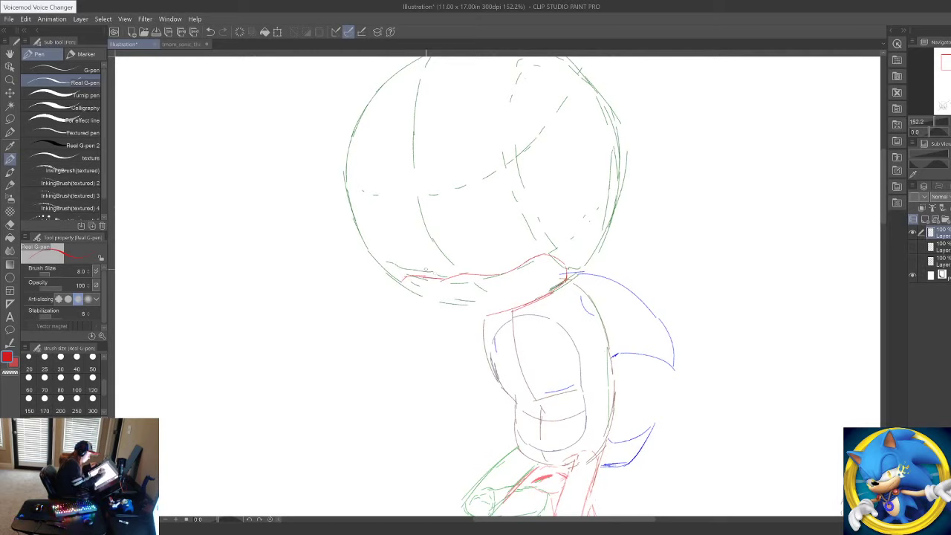
pyautogui.moveTo(452, 281)
pyautogui.mouseDown()
pyautogui.moveTo(422, 294)
pyautogui.moveTo(451, 284)
pyautogui.moveTo(423, 304)
pyautogui.moveTo(472, 315)
pyautogui.mouseUp()
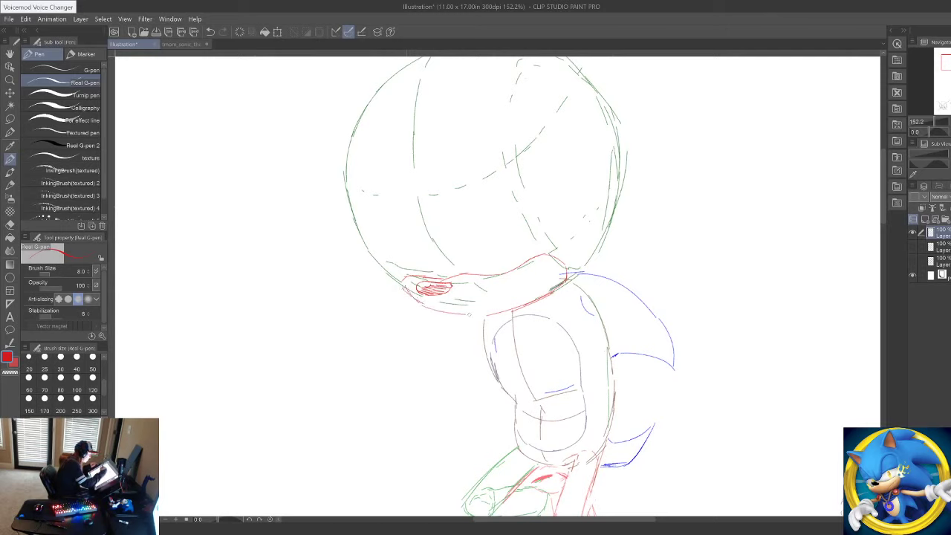
pyautogui.moveTo(418, 304); pyautogui.dragTo(495, 314)
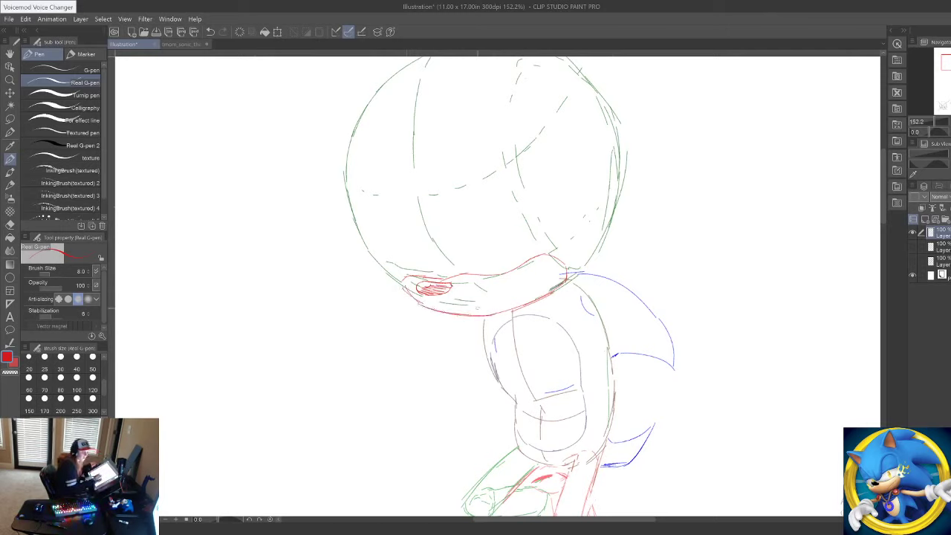
pyautogui.moveTo(458, 253)
pyautogui.mouseDown()
pyautogui.moveTo(457, 266)
pyautogui.moveTo(455, 201)
pyautogui.moveTo(498, 162)
pyautogui.mouseUp()
pyautogui.hotkey('ctrl', 'z')
pyautogui.hotkey('ctrl', 'z')
pyautogui.hotkey('ctrl', 'z')
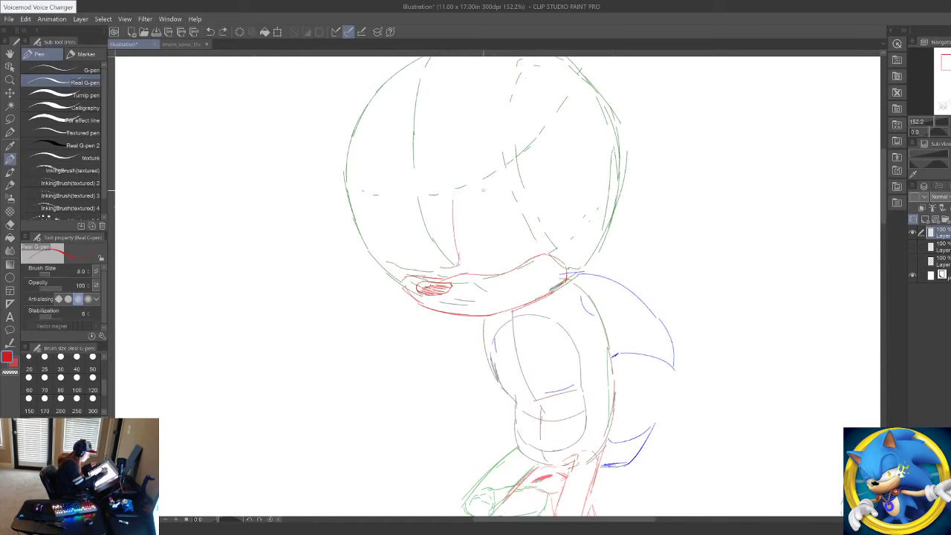
pyautogui.hotkey('ctrl', 'z')
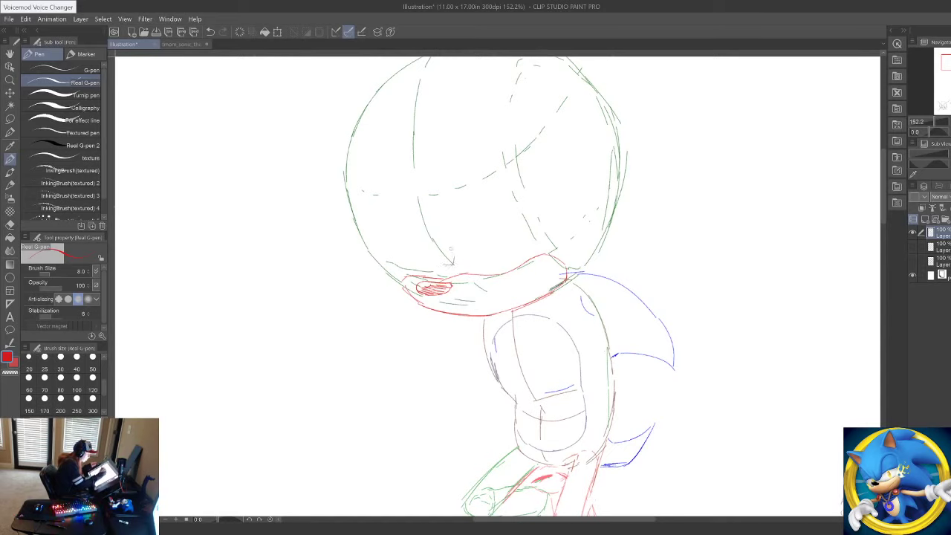
pyautogui.moveTo(441, 262); pyautogui.dragTo(455, 263)
pyautogui.moveTo(446, 205)
pyautogui.mouseDown()
pyautogui.moveTo(454, 261)
pyautogui.moveTo(499, 162)
pyautogui.mouseUp()
pyautogui.hotkey('ctrl', 'z')
pyautogui.hotkey('ctrl', 'z')
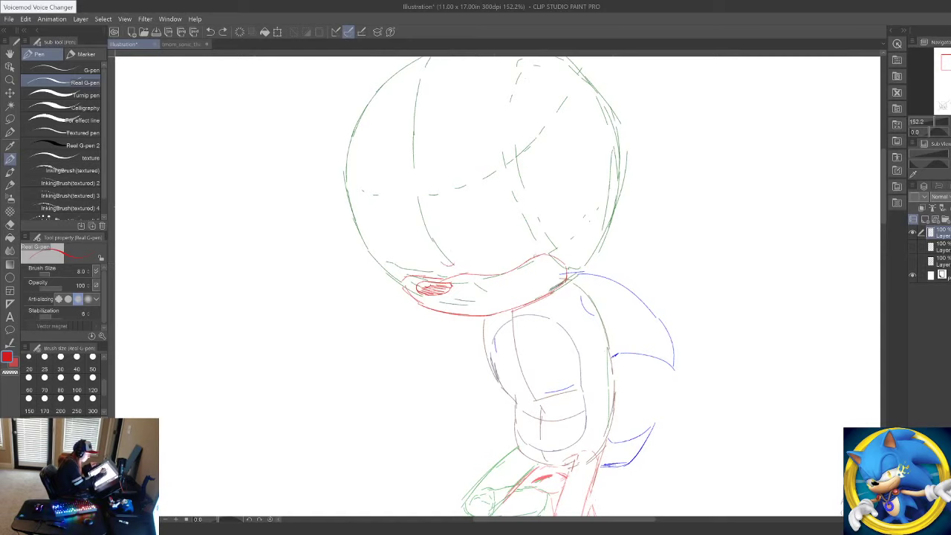
# Step: Sketch the outlines of the near and far eyes in red above the muzzle, redrawing the far eye's first stroke
pyautogui.moveTo(536, 255); pyautogui.dragTo(540, 237)
pyautogui.moveTo(519, 174)
pyautogui.mouseDown()
pyautogui.moveTo(533, 205)
pyautogui.moveTo(473, 172)
pyautogui.mouseUp()
pyautogui.moveTo(447, 202)
pyautogui.mouseDown()
pyautogui.moveTo(456, 261)
pyautogui.moveTo(437, 253)
pyautogui.moveTo(414, 203)
pyautogui.moveTo(379, 206)
pyautogui.mouseUp()
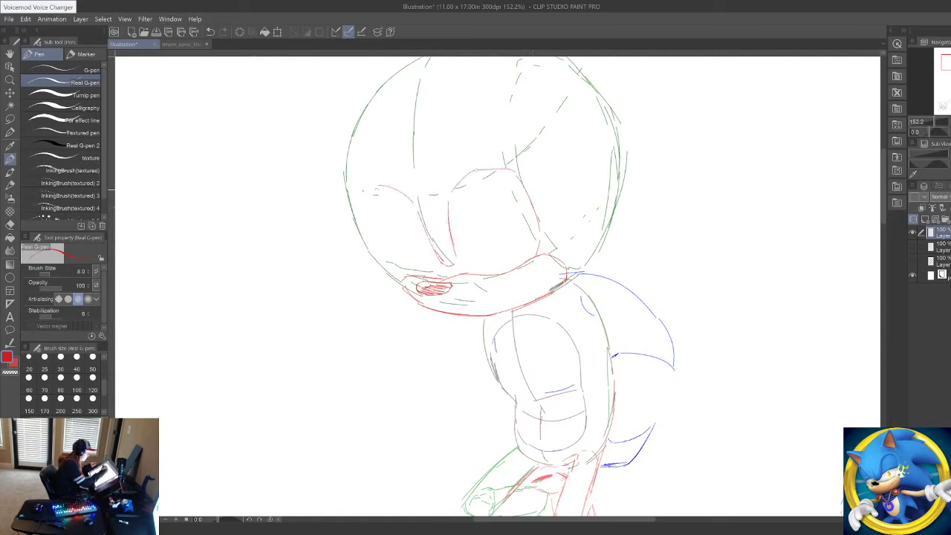
pyautogui.hotkey('ctrl', 'z')
pyautogui.hotkey('ctrl', 'z')
pyautogui.moveTo(445, 263)
pyautogui.mouseDown()
pyautogui.moveTo(372, 188)
pyautogui.moveTo(407, 266)
pyautogui.mouseUp()
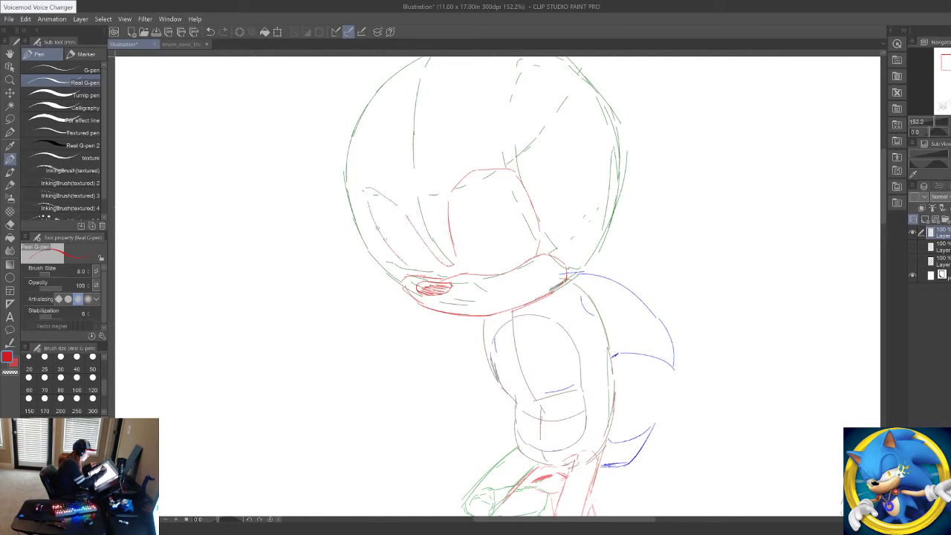
pyautogui.moveTo(373, 222); pyautogui.dragTo(417, 275)
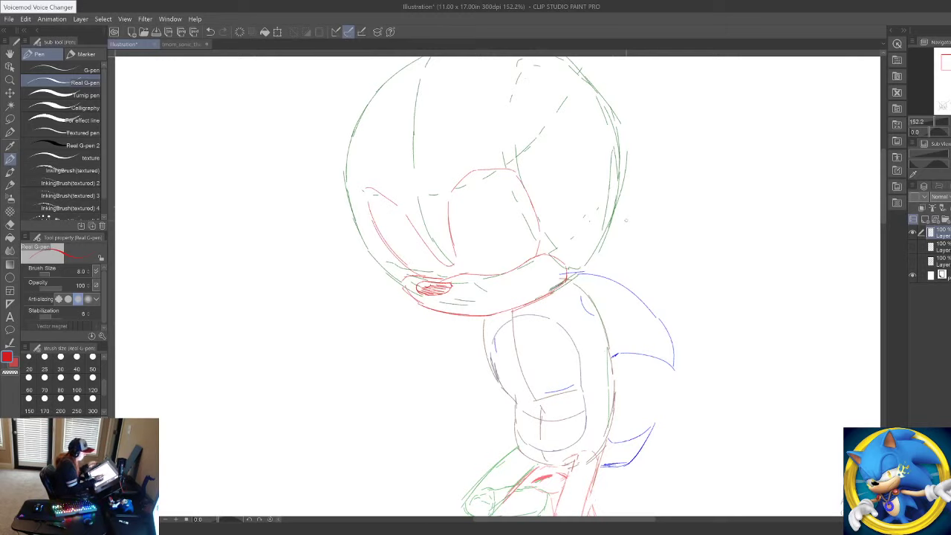
# Step: Select the torso, back spines and legs below the head with a freehand lasso
pyautogui.click(11, 119)
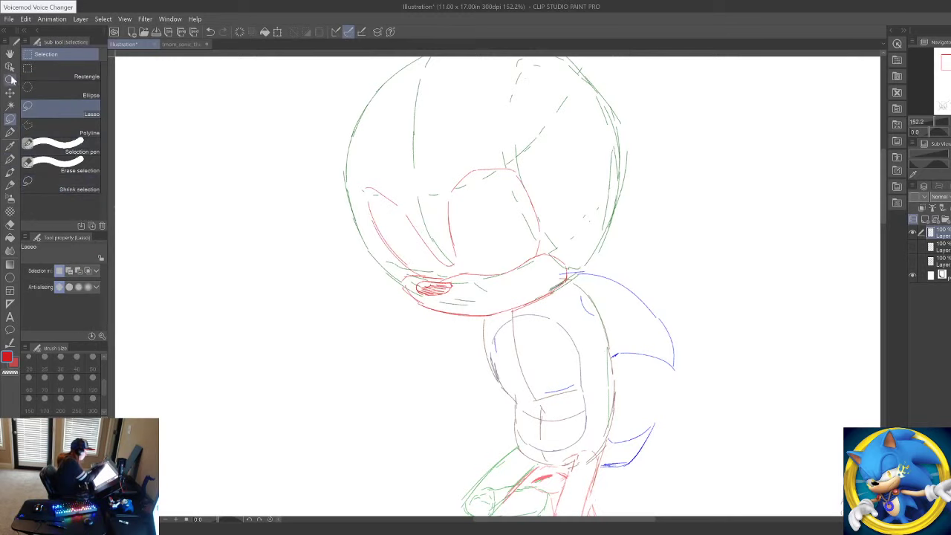
pyautogui.click(11, 79)
pyautogui.moveTo(194, 200); pyautogui.dragTo(127, 199)
pyautogui.scroll(3, 235, 168)
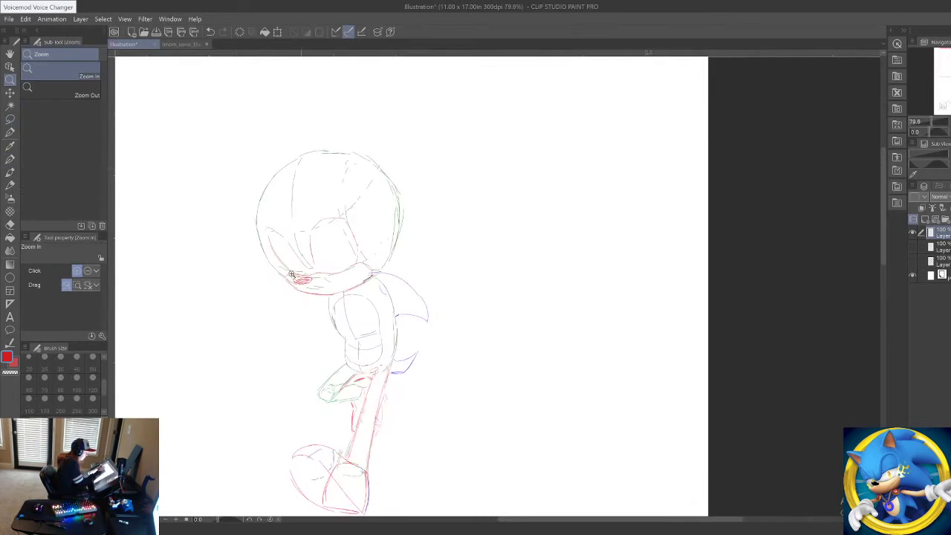
pyautogui.press('m')
pyautogui.moveTo(443, 351)
pyautogui.mouseDown()
pyautogui.moveTo(408, 263)
pyautogui.moveTo(335, 291)
pyautogui.moveTo(276, 378)
pyautogui.moveTo(261, 486)
pyautogui.moveTo(309, 515)
pyautogui.moveTo(412, 479)
pyautogui.moveTo(459, 364)
pyautogui.mouseUp()
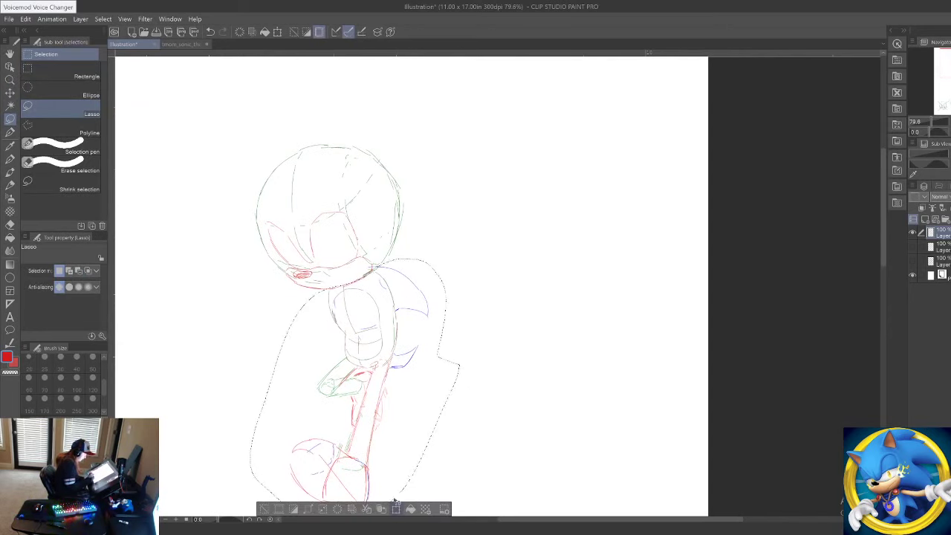
# Step: Try to scale the selected body down, reposition it under the head and deselect it
pyautogui.click(395, 510)
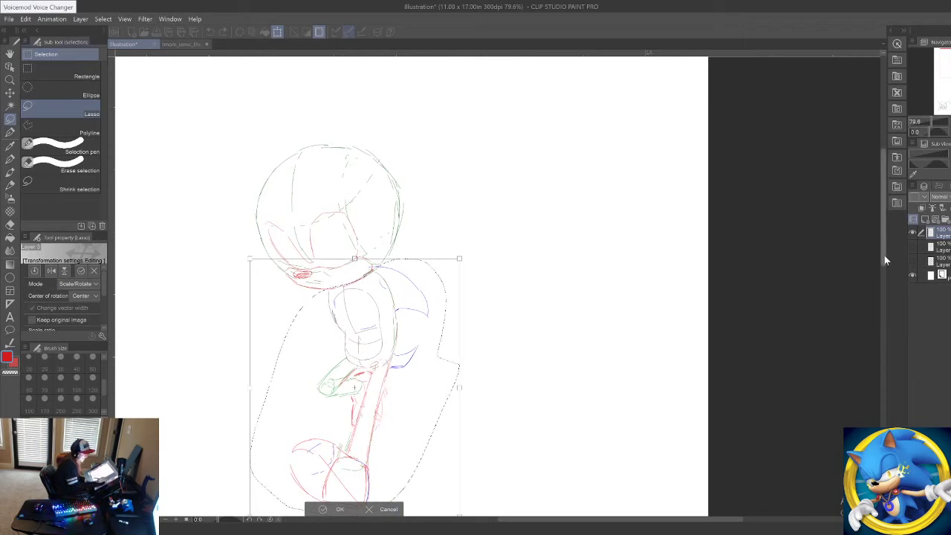
pyautogui.moveTo(883, 254); pyautogui.dragTo(882, 273)
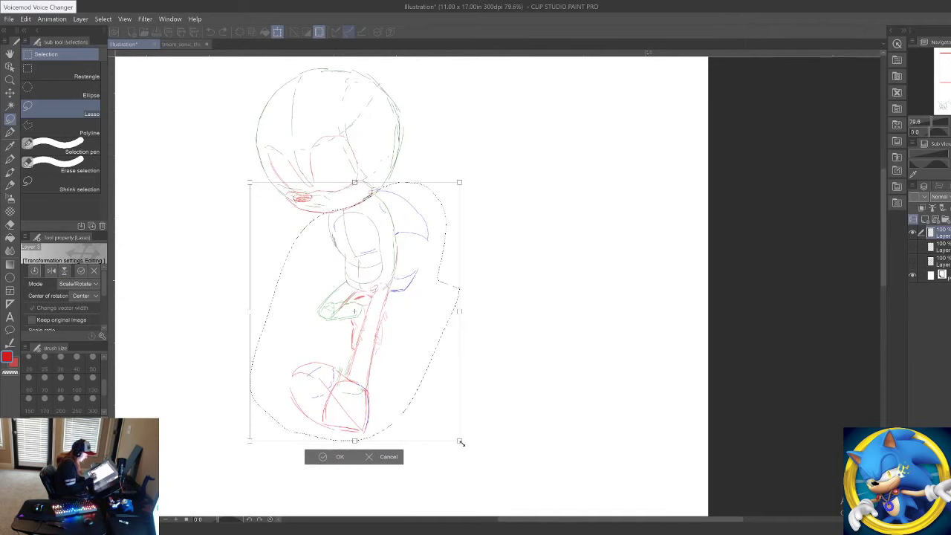
pyautogui.moveTo(461, 443); pyautogui.dragTo(437, 417)
pyautogui.moveTo(252, 183); pyautogui.dragTo(266, 200)
pyautogui.moveTo(383, 249)
pyautogui.mouseDown()
pyautogui.moveTo(381, 237)
pyautogui.moveTo(387, 244)
pyautogui.mouseUp()
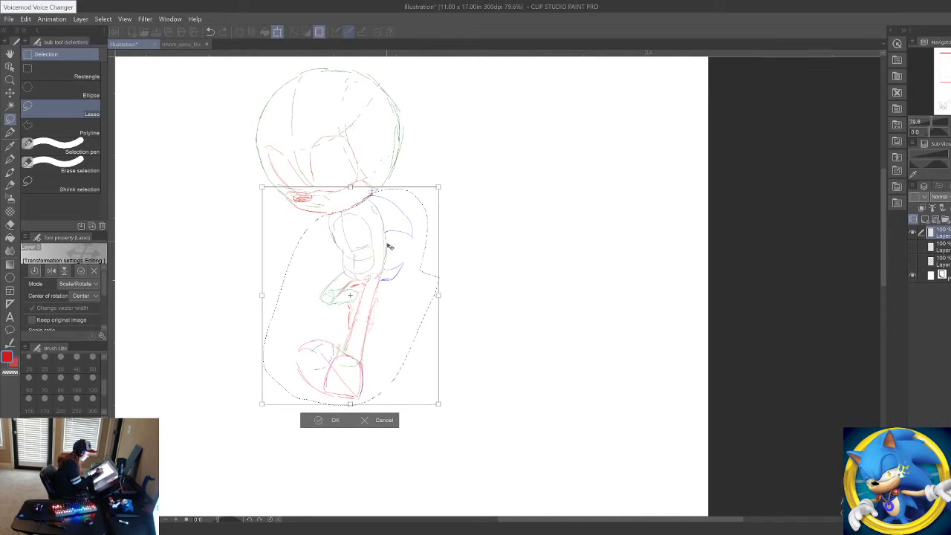
pyautogui.moveTo(437, 402); pyautogui.dragTo(420, 380)
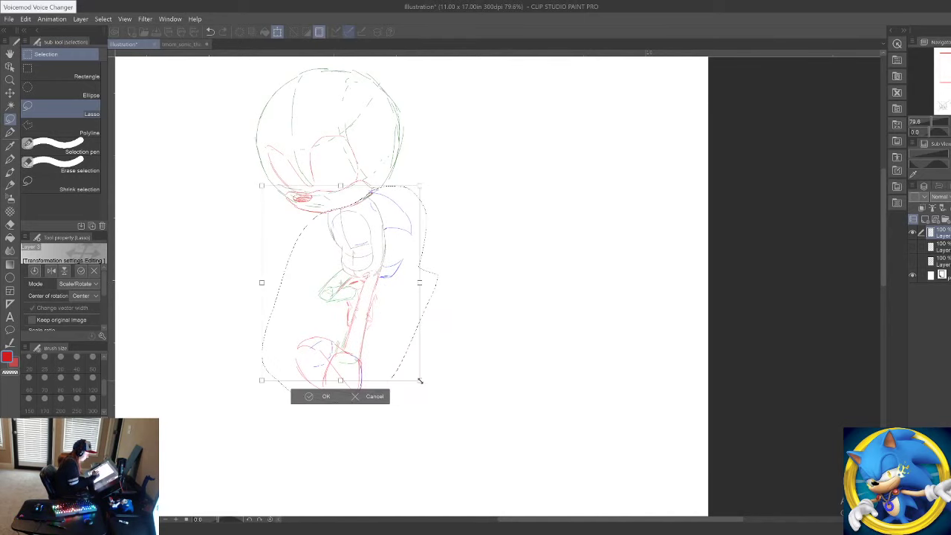
pyautogui.moveTo(369, 240); pyautogui.dragTo(379, 251)
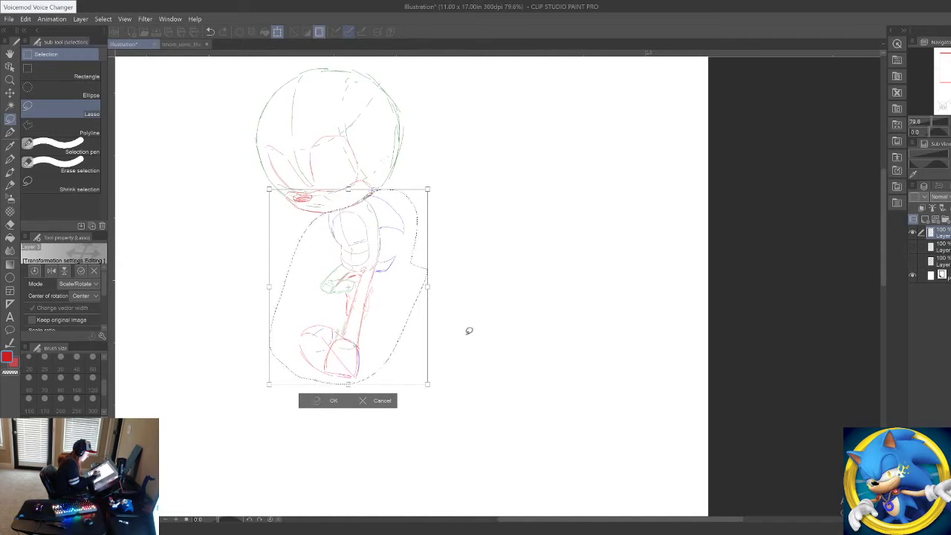
pyautogui.press('Return')
pyautogui.hotkey('ctrl', 'd')
pyautogui.moveTo(362, 347); pyautogui.dragTo(317, 307)
pyautogui.hotkey('ctrl', 'd')
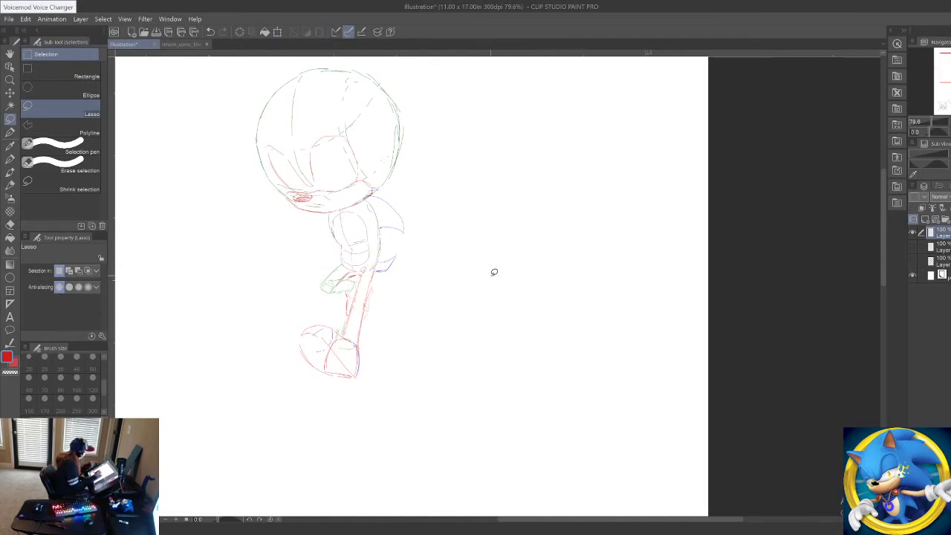
# Step: Undo the body's scaling and clear the selection around it
pyautogui.hotkey('ctrl', 'z')
pyautogui.hotkey('ctrl', 'z')
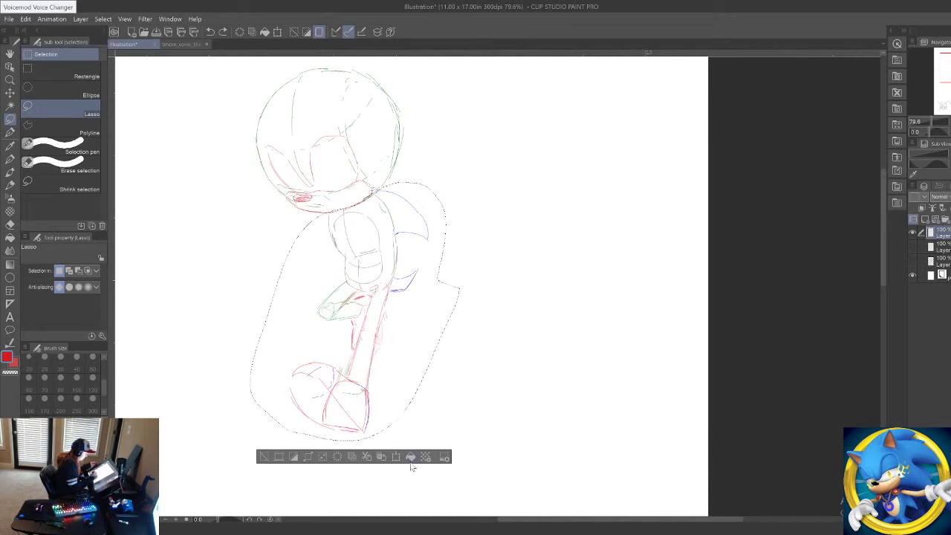
pyautogui.click(477, 327)
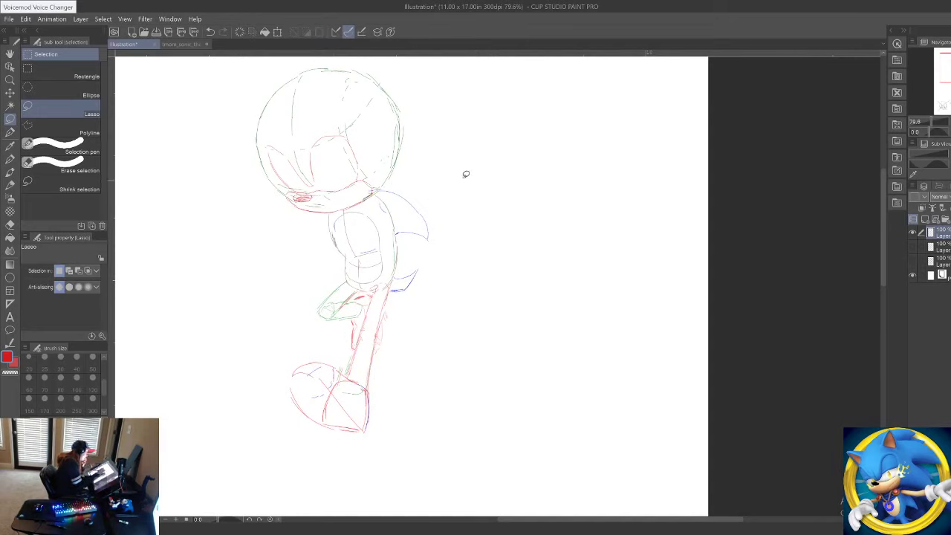
# Step: Lasso the head, scale it up slightly and reposition it on top of the torso
pyautogui.moveTo(371, 196)
pyautogui.mouseDown()
pyautogui.moveTo(393, 174)
pyautogui.moveTo(407, 130)
pyautogui.moveTo(382, 70)
pyautogui.moveTo(302, 56)
pyautogui.moveTo(234, 148)
pyautogui.moveTo(270, 216)
pyautogui.moveTo(309, 227)
pyautogui.moveTo(392, 191)
pyautogui.mouseUp()
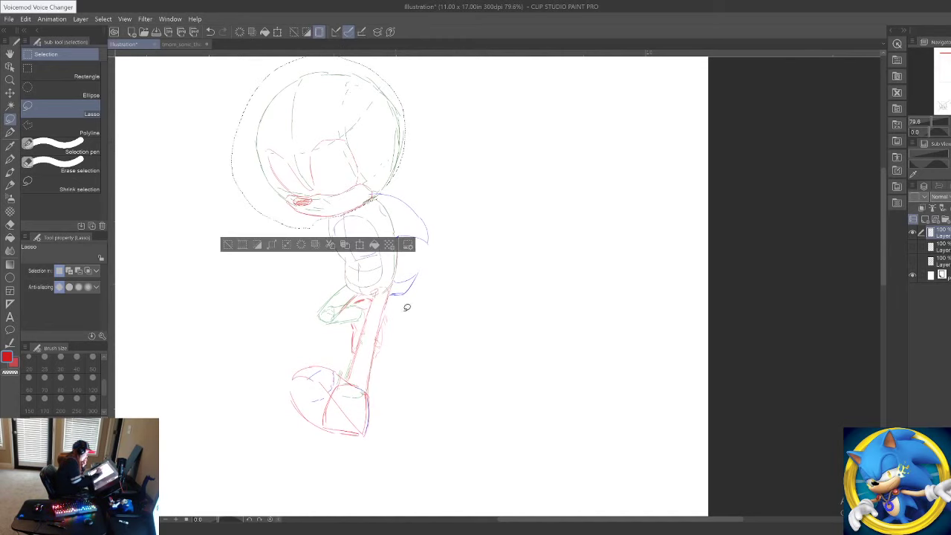
pyautogui.click(359, 245)
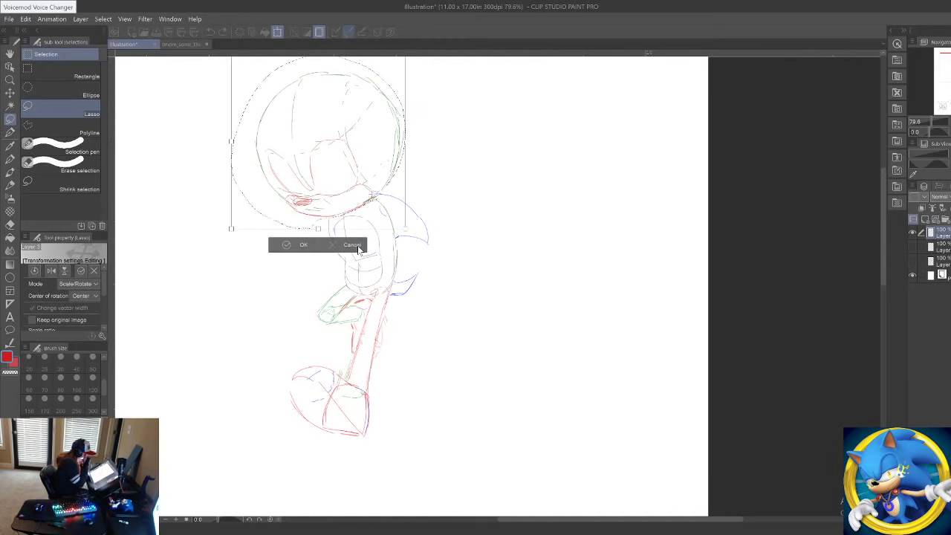
pyautogui.moveTo(461, 229); pyautogui.dragTo(504, 316)
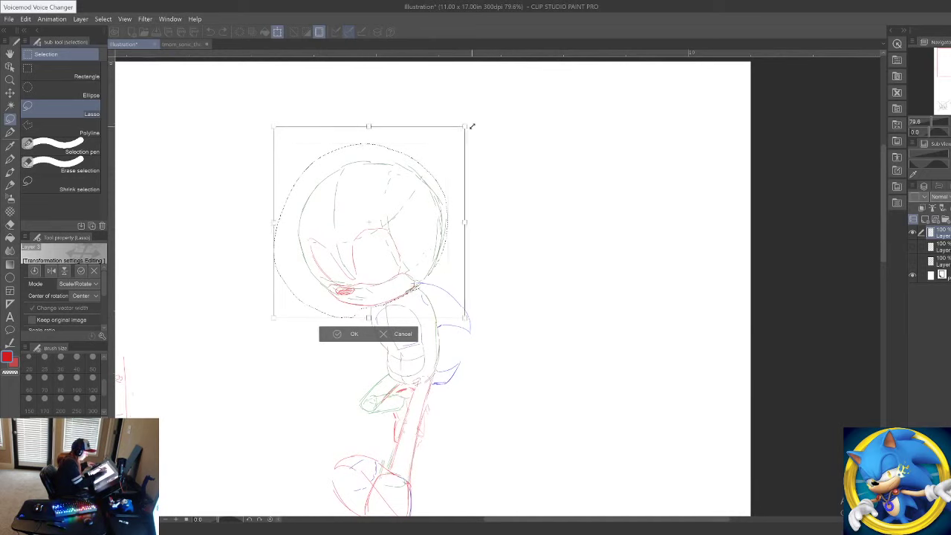
pyautogui.moveTo(472, 126); pyautogui.dragTo(480, 121)
pyautogui.moveTo(454, 231); pyautogui.dragTo(451, 235)
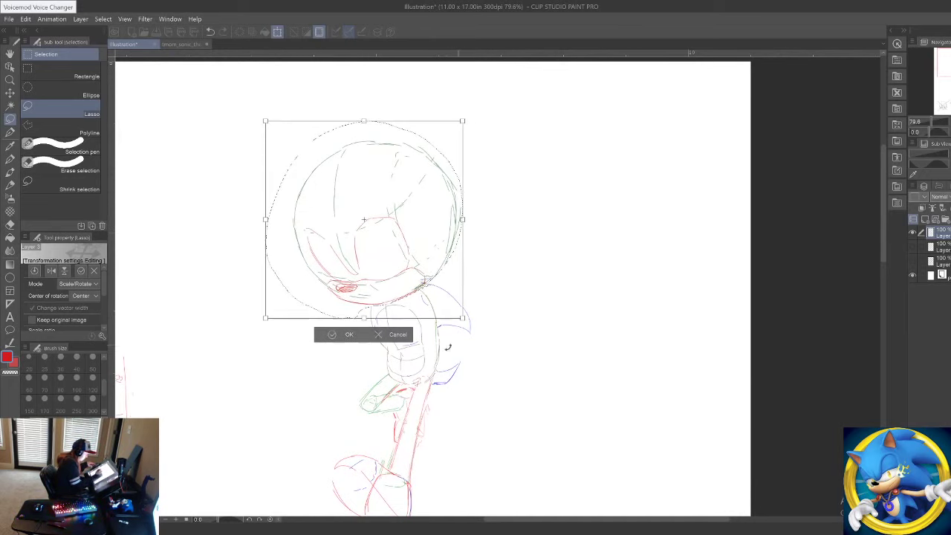
pyautogui.click(348, 335)
# Step: Lasso the shoe, scale it up and reposition it under the end of the leg
pyautogui.moveTo(495, 376); pyautogui.dragTo(465, 319)
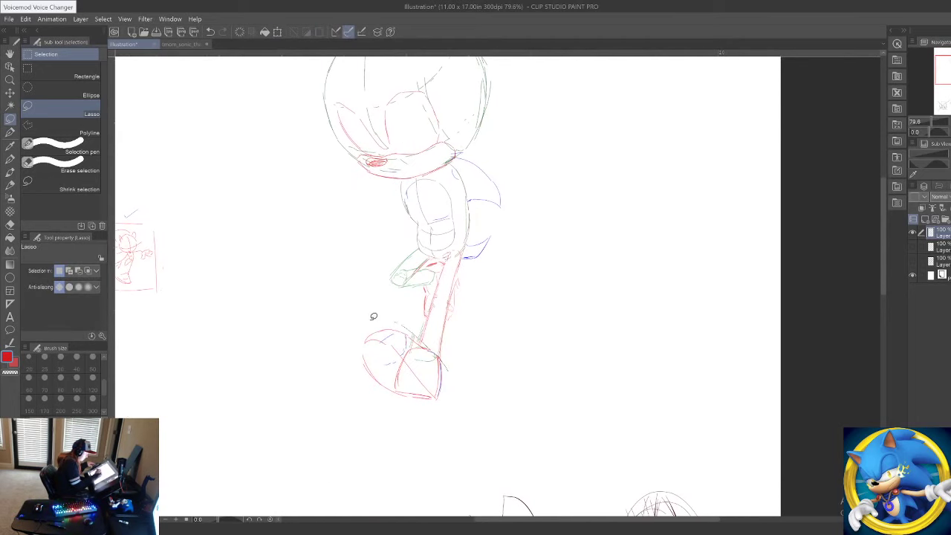
pyautogui.moveTo(374, 316); pyautogui.dragTo(372, 319)
pyautogui.click(449, 448)
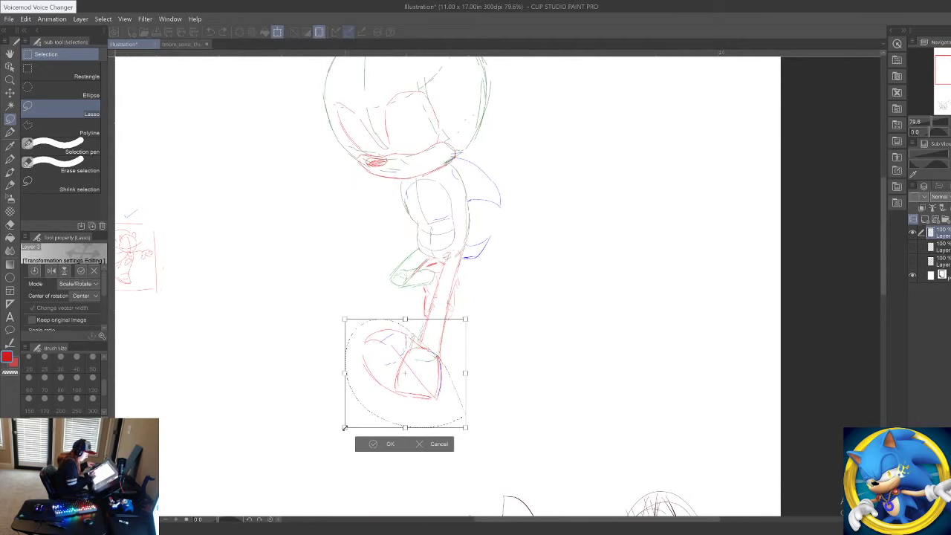
pyautogui.moveTo(344, 428); pyautogui.dragTo(312, 461)
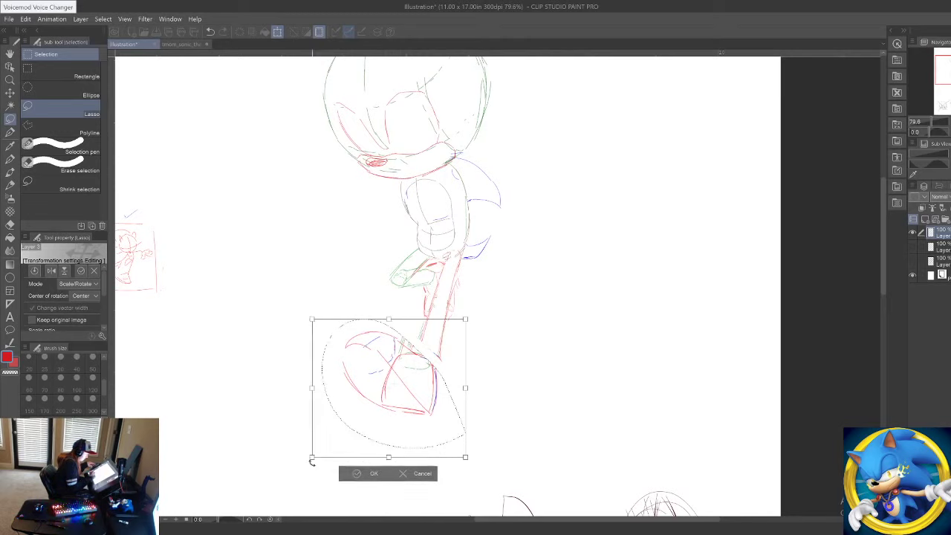
pyautogui.moveTo(432, 382)
pyautogui.mouseDown()
pyautogui.moveTo(443, 372)
pyautogui.moveTo(426, 395)
pyautogui.mouseUp()
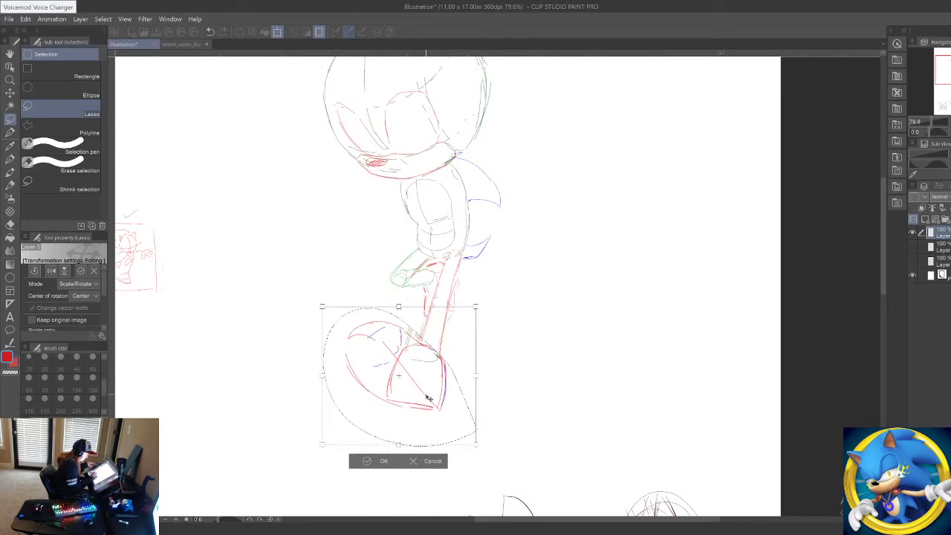
pyautogui.press('Return')
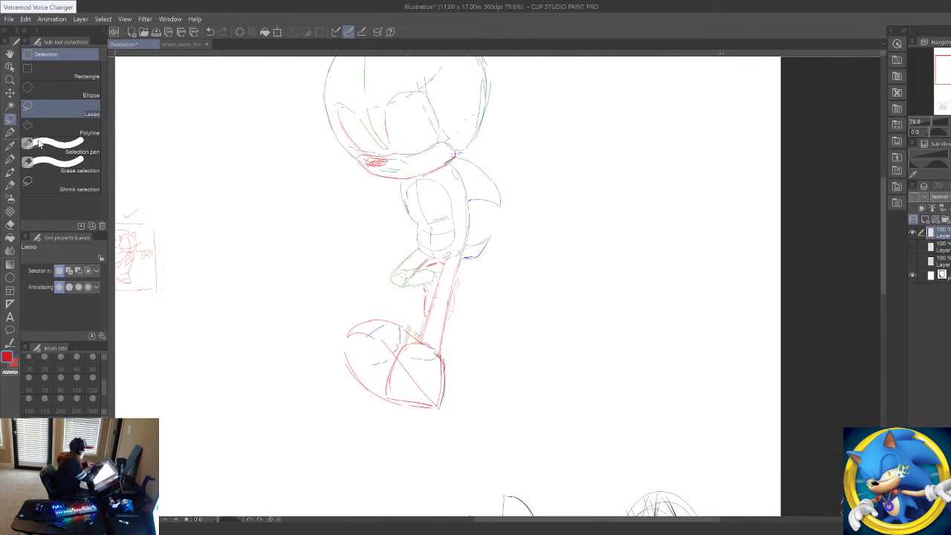
# Step: Lasso the loose red marks on each side of the leg in turn and transform them slightly
pyautogui.moveTo(463, 277)
pyautogui.mouseDown()
pyautogui.moveTo(453, 321)
pyautogui.moveTo(471, 278)
pyautogui.moveTo(483, 312)
pyautogui.mouseUp()
pyautogui.click(501, 351)
pyautogui.click(445, 364)
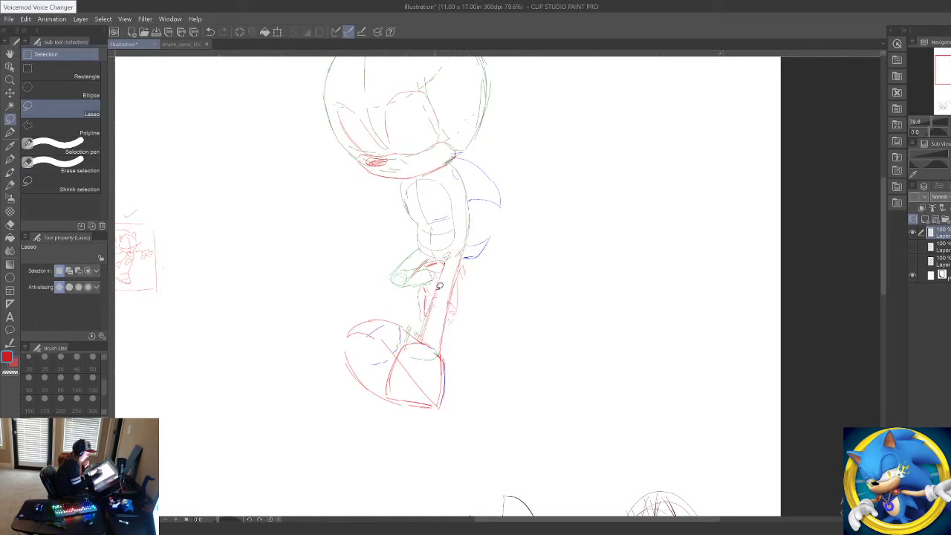
pyautogui.moveTo(439, 286); pyautogui.dragTo(425, 320)
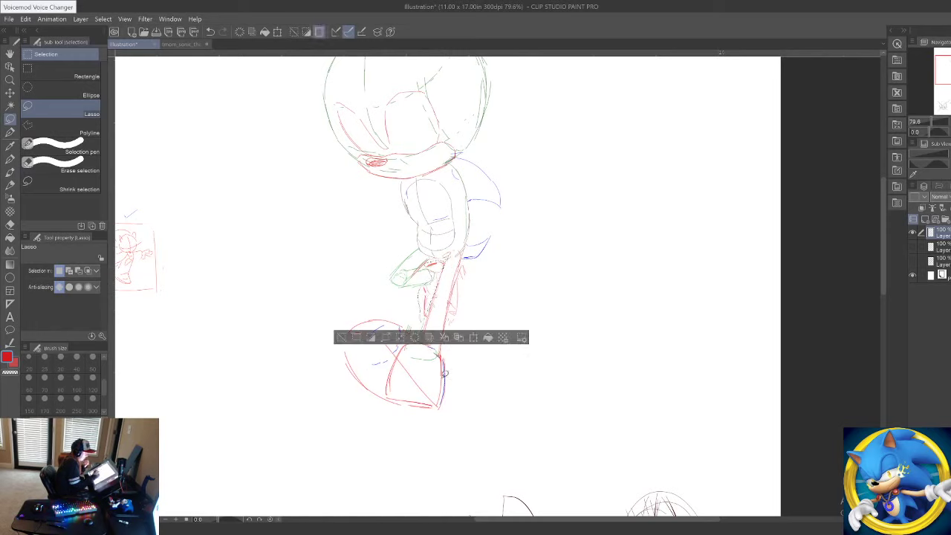
pyautogui.click(465, 338)
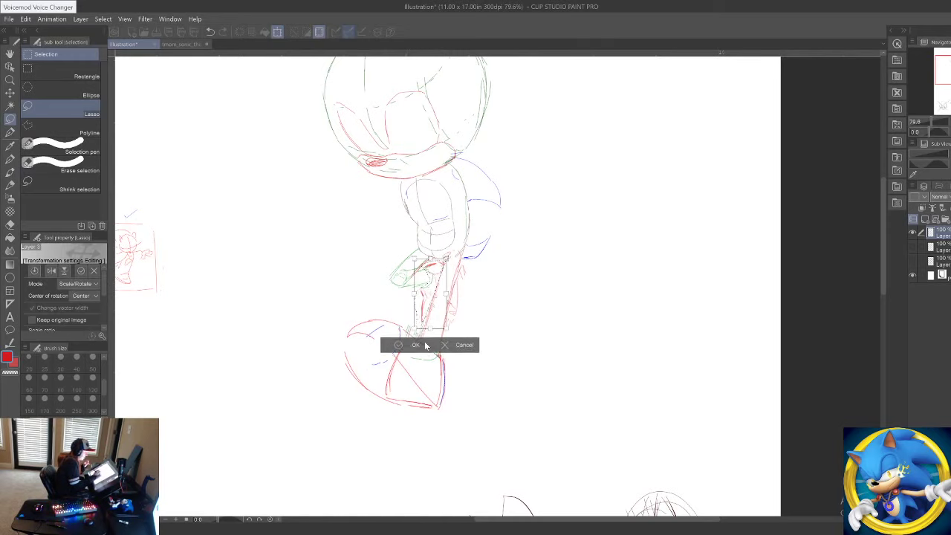
pyautogui.click(425, 346)
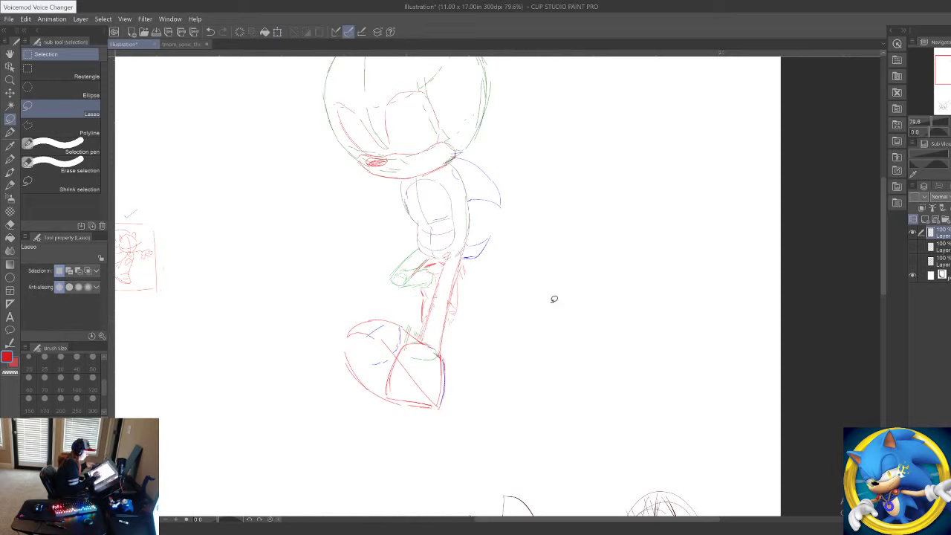
# Step: Lasso the lower torso, legs and shoe together, nudge them slightly upward and deselect
pyautogui.moveTo(484, 213)
pyautogui.mouseDown()
pyautogui.moveTo(398, 223)
pyautogui.moveTo(539, 284)
pyautogui.moveTo(491, 215)
pyautogui.mouseUp()
pyautogui.click(467, 445)
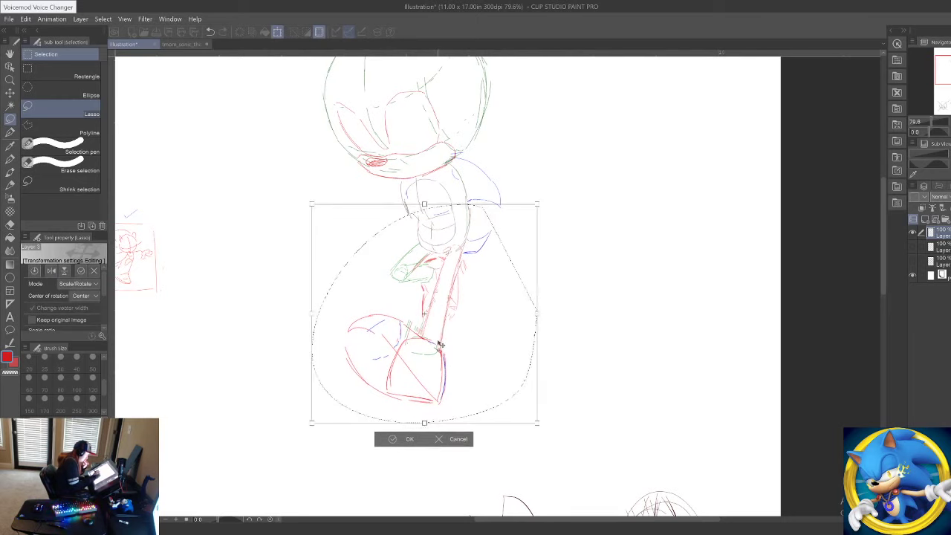
pyautogui.moveTo(440, 344); pyautogui.dragTo(437, 343)
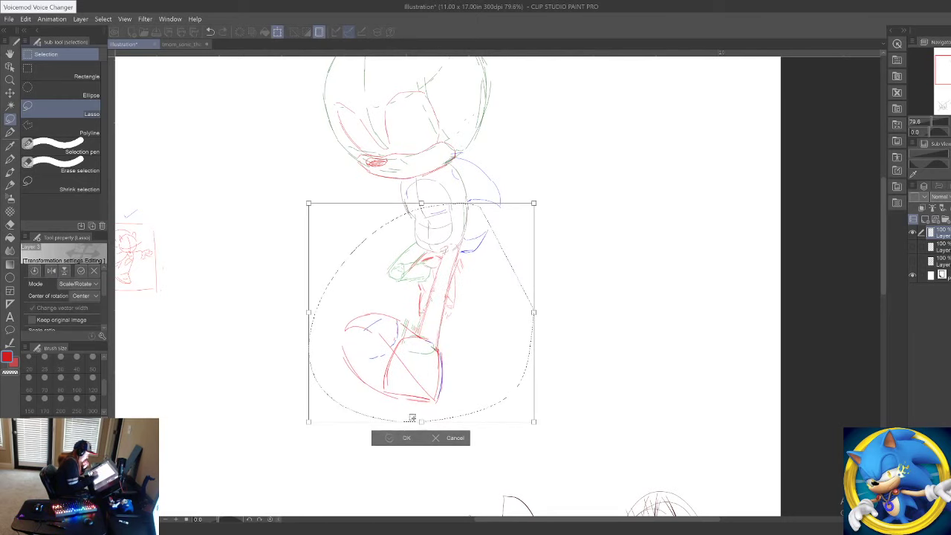
pyautogui.click(406, 437)
pyautogui.hotkey('ctrl', 'd')
# Step: Lasso the shoe on its own, move it slightly down from the leg and deselect
pyautogui.moveTo(553, 346); pyautogui.dragTo(564, 433)
pyautogui.moveTo(462, 436)
pyautogui.mouseDown()
pyautogui.moveTo(327, 460)
pyautogui.moveTo(507, 473)
pyautogui.mouseUp()
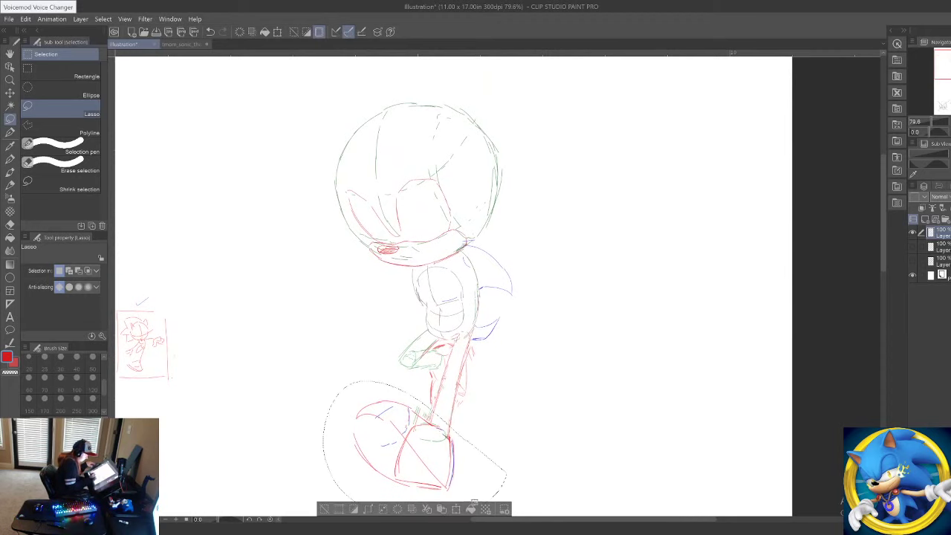
pyautogui.click(456, 509)
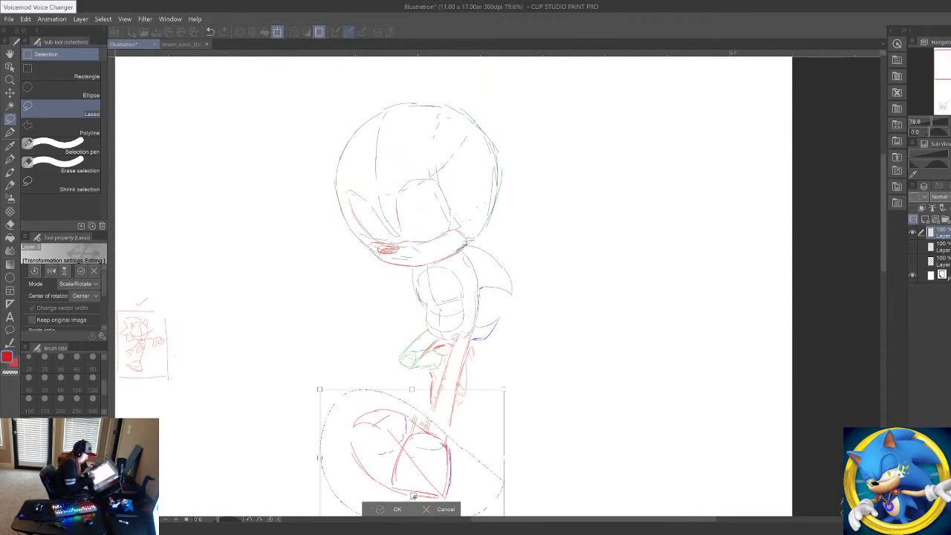
pyautogui.click(399, 509)
pyautogui.hotkey('ctrl', 'd')
# Step: Select the marks on both sides of the leg with an additive lasso, spread them outward and deselect
pyautogui.moveTo(471, 402)
pyautogui.mouseDown()
pyautogui.moveTo(459, 385)
pyautogui.moveTo(462, 415)
pyautogui.mouseUp()
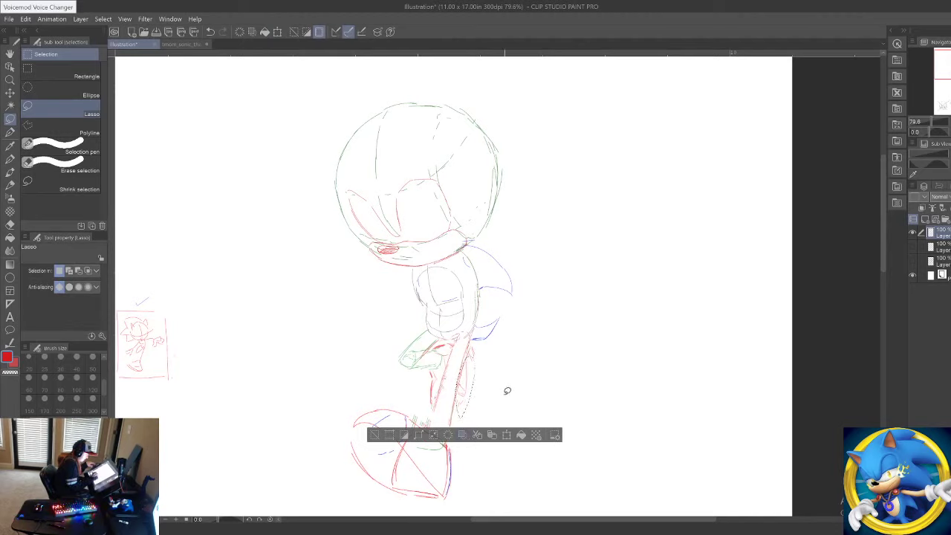
pyautogui.moveTo(448, 343)
pyautogui.mouseDown()
pyautogui.moveTo(461, 390)
pyautogui.moveTo(457, 379)
pyautogui.mouseUp()
pyautogui.click(69, 271)
pyautogui.click(484, 423)
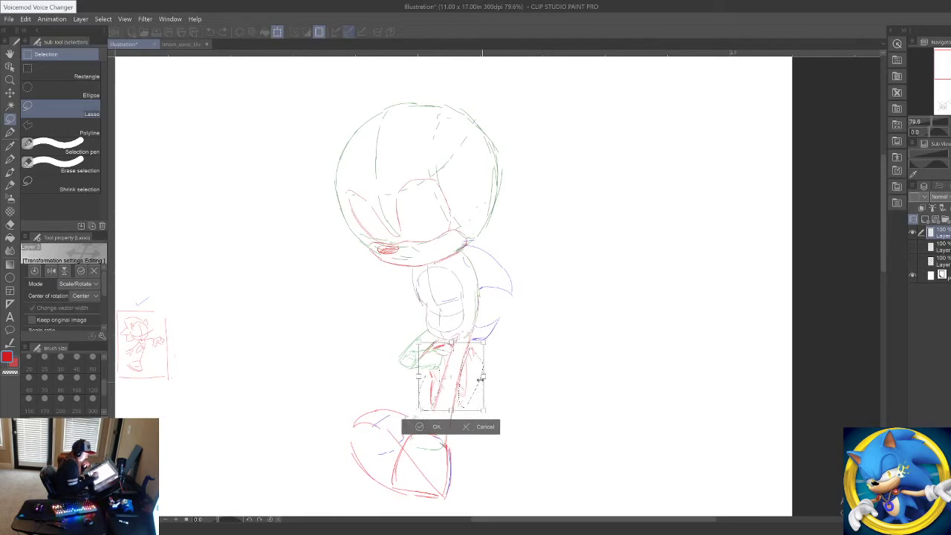
pyautogui.press('Return')
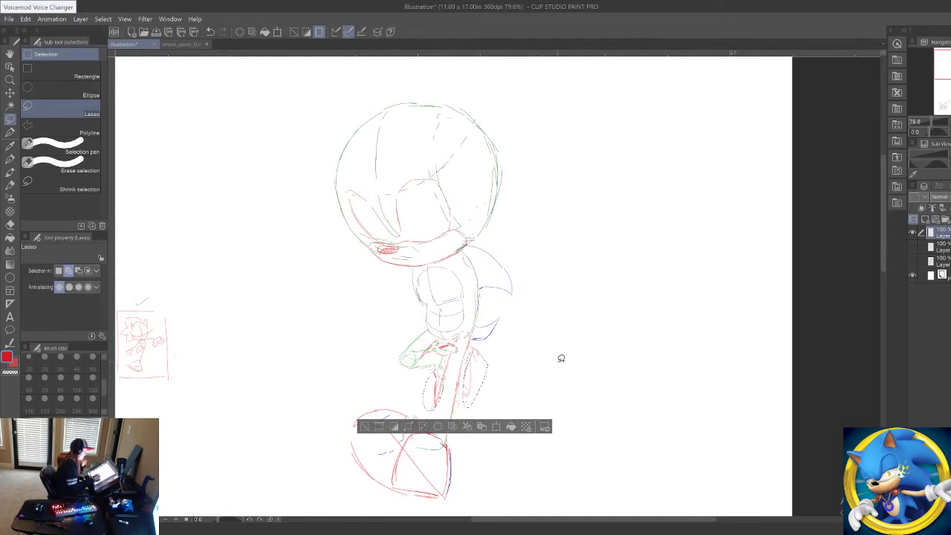
pyautogui.hotkey('ctrl', 'd')
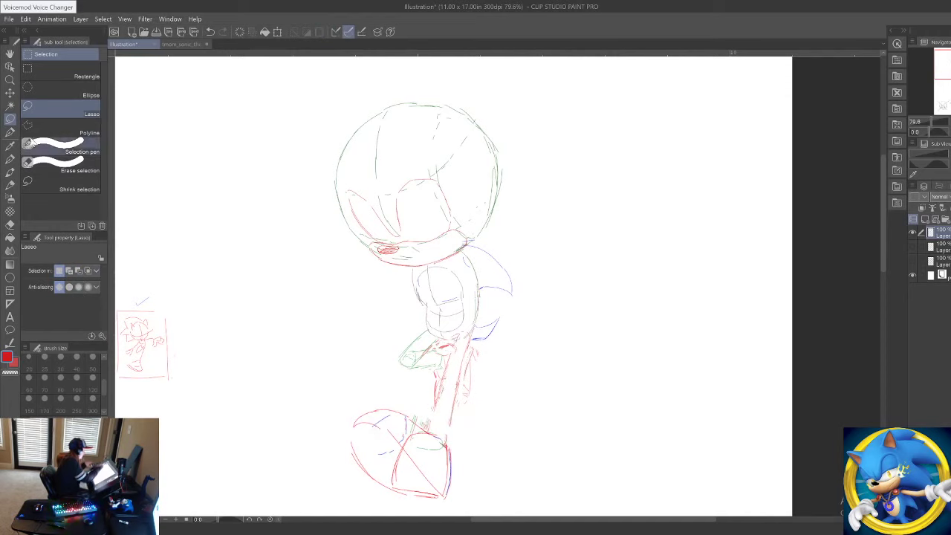
# Step: Sketch a large red head circle in the blank area beside the character with the Real G-pen, using loose overlapping strokes
pyautogui.press('p')
pyautogui.moveTo(222, 331); pyautogui.dragTo(499, 359)
pyautogui.click(10, 81)
pyautogui.moveTo(495, 176); pyautogui.dragTo(546, 176)
pyautogui.click(10, 162)
pyautogui.moveTo(322, 257); pyautogui.dragTo(411, 186)
pyautogui.moveTo(448, 191)
pyautogui.mouseDown()
pyautogui.moveTo(525, 265)
pyautogui.moveTo(504, 364)
pyautogui.mouseUp()
pyautogui.moveTo(501, 370); pyautogui.dragTo(478, 390)
pyautogui.moveTo(298, 323); pyautogui.dragTo(312, 383)
pyautogui.moveTo(325, 402); pyautogui.dragTo(364, 427)
pyautogui.moveTo(502, 372); pyautogui.dragTo(467, 414)
pyautogui.moveTo(435, 425); pyautogui.dragTo(425, 429)
pyautogui.moveTo(385, 170); pyautogui.dragTo(305, 401)
pyautogui.moveTo(416, 176); pyautogui.dragTo(556, 349)
pyautogui.moveTo(491, 418); pyautogui.dragTo(386, 443)
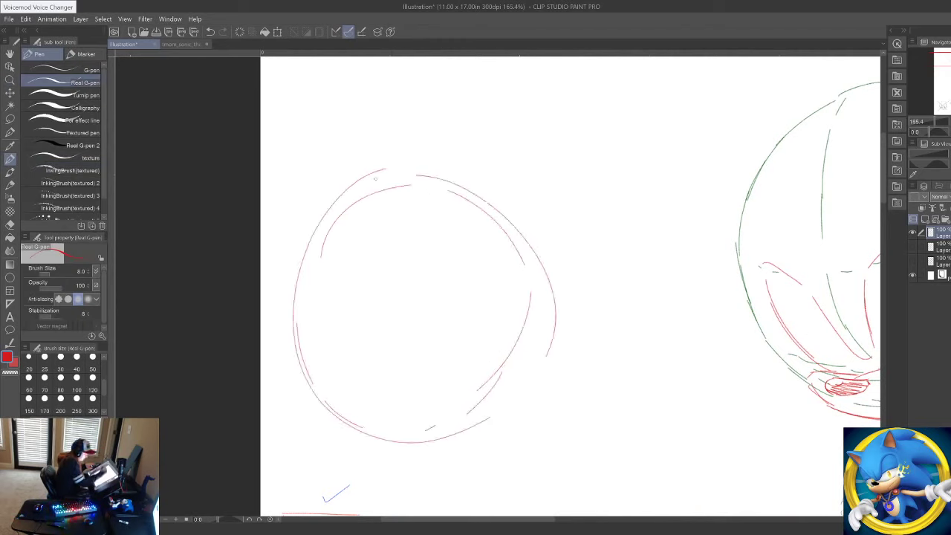
pyautogui.moveTo(409, 175); pyautogui.dragTo(312, 401)
pyautogui.moveTo(444, 190); pyautogui.dragTo(550, 372)
# Step: Draw the joined eye shapes in blue inside the red circle, and an arrow pointing at the brow area
pyautogui.moveTo(326, 313); pyautogui.dragTo(378, 381)
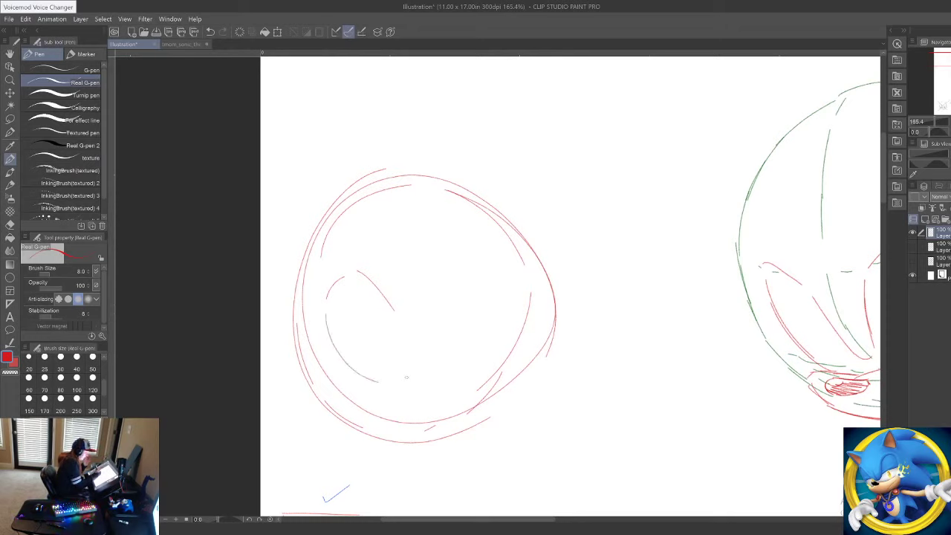
pyautogui.press('x')
pyautogui.moveTo(324, 319)
pyautogui.mouseDown()
pyautogui.moveTo(375, 292)
pyautogui.moveTo(409, 336)
pyautogui.moveTo(474, 267)
pyautogui.moveTo(495, 347)
pyautogui.mouseUp()
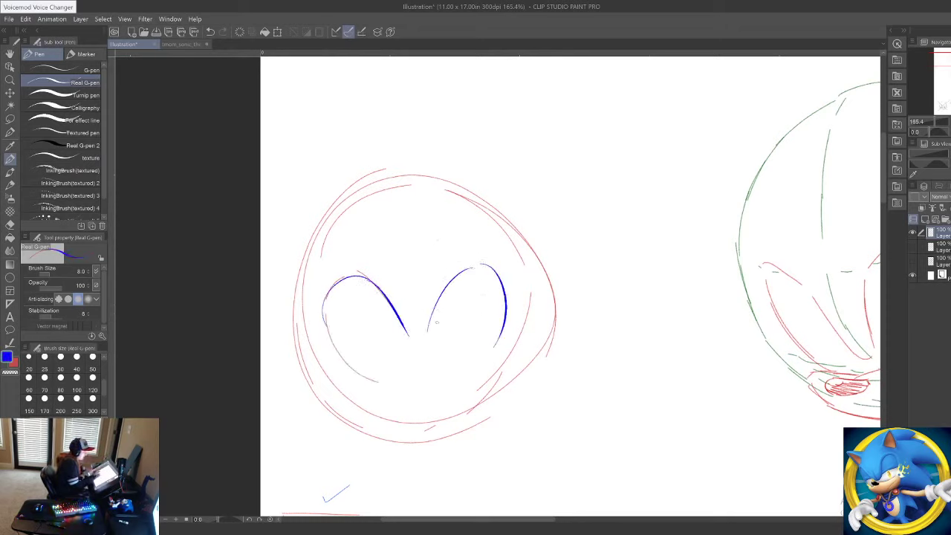
pyautogui.moveTo(563, 154)
pyautogui.mouseDown()
pyautogui.moveTo(476, 241)
pyautogui.moveTo(510, 238)
pyautogui.mouseUp()
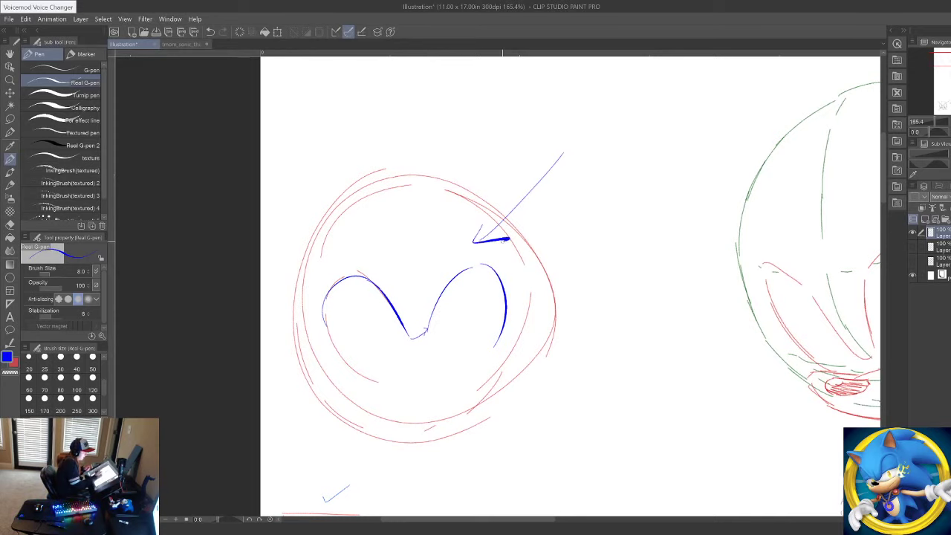
# Step: Draw two opposing blue brow curves beside the framed thumbnail and add quick facial marks beneath them
pyautogui.moveTo(460, 416); pyautogui.dragTo(356, 111)
pyautogui.moveTo(447, 319); pyautogui.dragTo(474, 222)
pyautogui.moveTo(379, 199)
pyautogui.mouseDown()
pyautogui.moveTo(435, 215)
pyautogui.moveTo(454, 210)
pyautogui.mouseUp()
pyautogui.moveTo(476, 203); pyautogui.dragTo(543, 183)
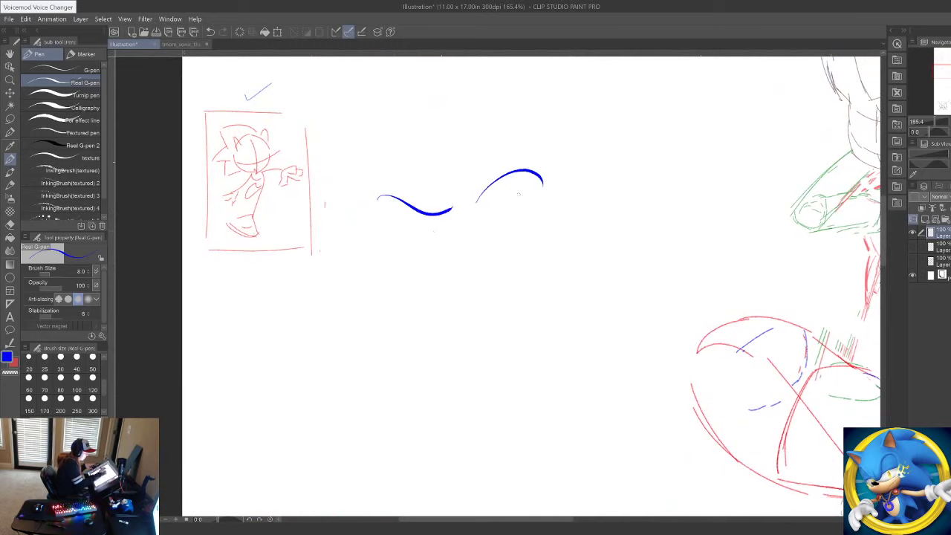
pyautogui.moveTo(456, 251)
pyautogui.mouseDown()
pyautogui.moveTo(436, 230)
pyautogui.moveTo(394, 266)
pyautogui.mouseUp()
pyautogui.moveTo(477, 239)
pyautogui.mouseDown()
pyautogui.moveTo(494, 218)
pyautogui.moveTo(524, 235)
pyautogui.mouseUp()
pyautogui.moveTo(439, 238); pyautogui.dragTo(459, 246)
pyautogui.moveTo(500, 232)
pyautogui.mouseDown()
pyautogui.moveTo(503, 246)
pyautogui.moveTo(519, 242)
pyautogui.mouseUp()
pyautogui.moveTo(453, 288); pyautogui.dragTo(467, 303)
pyautogui.moveTo(459, 342); pyautogui.dragTo(501, 317)
# Step: Sketch a blue head circle in the empty area below, with a curved vertical centre line and a horizontal guide line
pyautogui.moveTo(528, 342); pyautogui.dragTo(597, 89)
pyautogui.moveTo(503, 362); pyautogui.dragTo(473, 267)
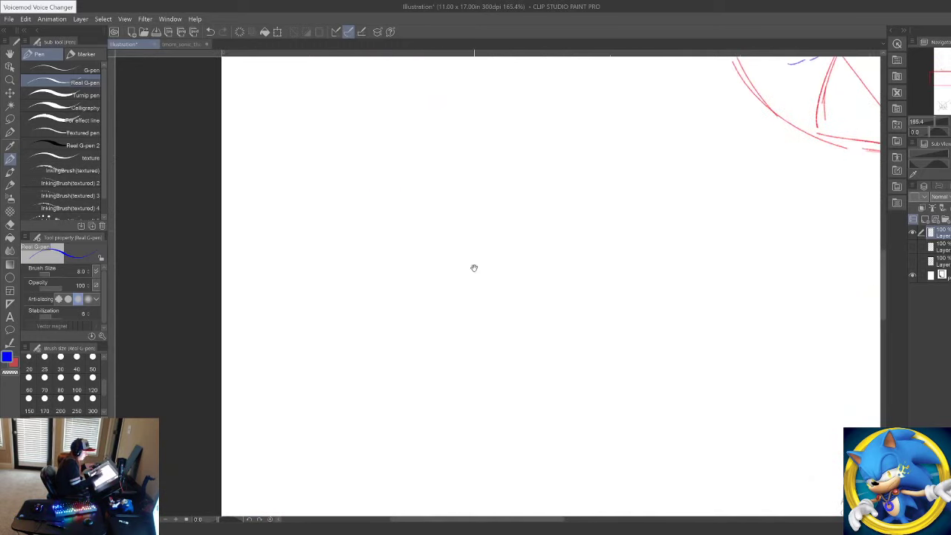
pyautogui.moveTo(316, 271)
pyautogui.mouseDown()
pyautogui.moveTo(450, 216)
pyautogui.moveTo(488, 249)
pyautogui.mouseUp()
pyautogui.moveTo(478, 229); pyautogui.dragTo(405, 436)
pyautogui.moveTo(302, 269); pyautogui.dragTo(355, 437)
pyautogui.moveTo(370, 432); pyautogui.dragTo(457, 418)
pyautogui.moveTo(307, 251)
pyautogui.mouseDown()
pyautogui.moveTo(373, 228)
pyautogui.moveTo(519, 344)
pyautogui.mouseUp()
pyautogui.moveTo(510, 299)
pyautogui.mouseDown()
pyautogui.moveTo(442, 440)
pyautogui.moveTo(374, 446)
pyautogui.mouseUp()
pyautogui.moveTo(370, 245); pyautogui.dragTo(385, 447)
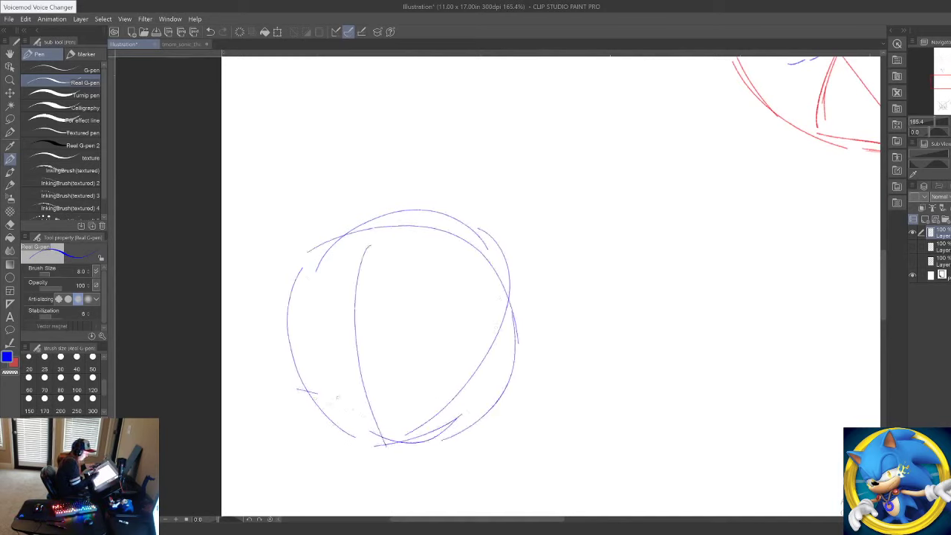
pyautogui.moveTo(318, 394); pyautogui.dragTo(458, 387)
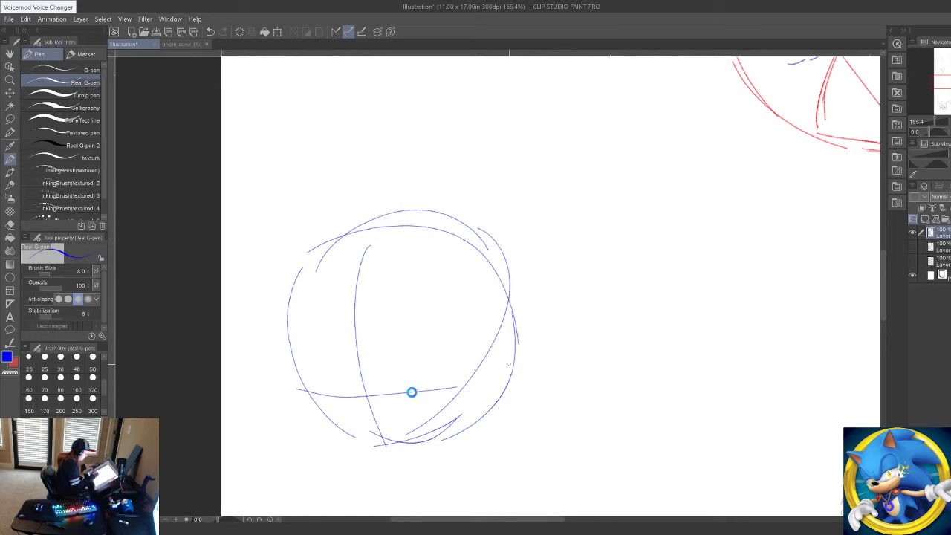
# Step: Draw the muzzle line, cheek corner, tall joined eyes and small pupils on the blue head circle
pyautogui.moveTo(346, 400); pyautogui.dragTo(453, 390)
pyautogui.moveTo(465, 392); pyautogui.dragTo(471, 420)
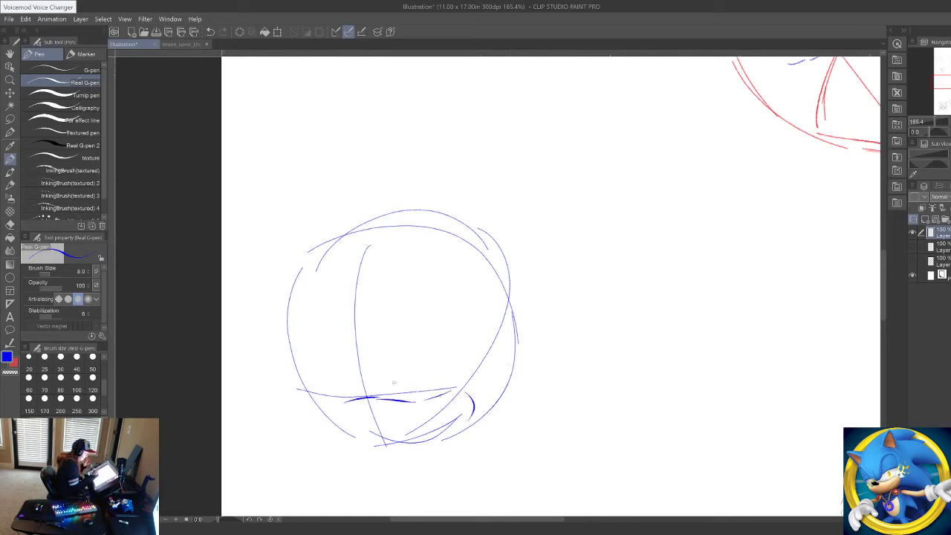
pyautogui.moveTo(359, 364)
pyautogui.mouseDown()
pyautogui.moveTo(426, 254)
pyautogui.moveTo(465, 375)
pyautogui.moveTo(315, 287)
pyautogui.moveTo(331, 383)
pyautogui.mouseUp()
pyautogui.click(348, 373)
pyautogui.moveTo(570, 379); pyautogui.dragTo(562, 338)
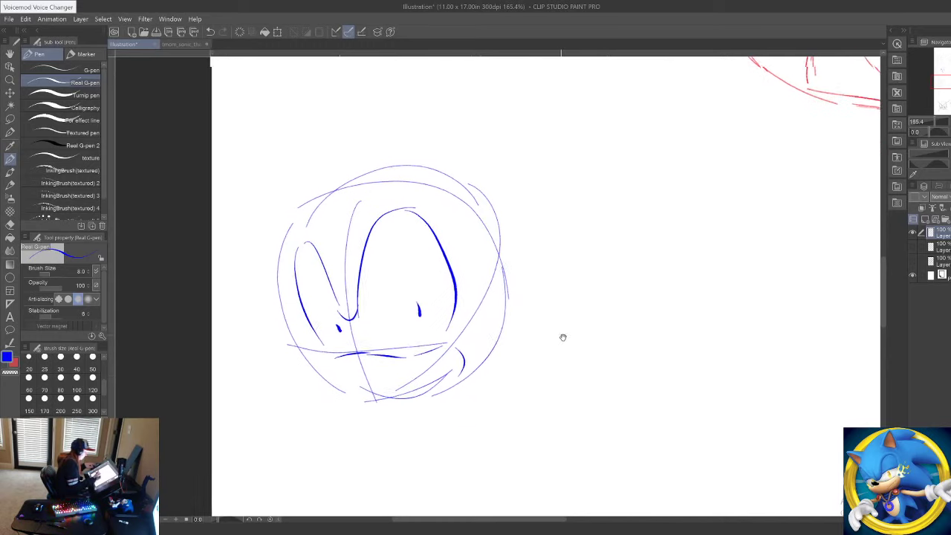
# Step: Rework the eye outlines with lower tops and add a raised, arched eyebrow above each eye
pyautogui.moveTo(420, 238)
pyautogui.mouseDown()
pyautogui.moveTo(282, 278)
pyautogui.moveTo(459, 216)
pyautogui.mouseUp()
pyautogui.moveTo(359, 297)
pyautogui.mouseDown()
pyautogui.moveTo(400, 237)
pyautogui.moveTo(455, 252)
pyautogui.moveTo(453, 295)
pyautogui.mouseUp()
pyautogui.moveTo(377, 223); pyautogui.dragTo(430, 221)
pyautogui.moveTo(313, 266)
pyautogui.mouseDown()
pyautogui.moveTo(343, 317)
pyautogui.moveTo(303, 323)
pyautogui.mouseUp()
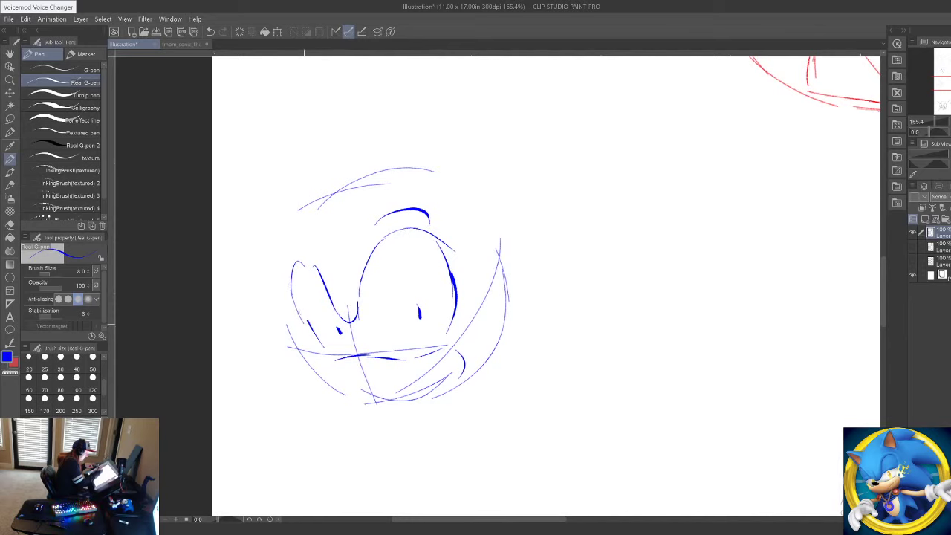
pyautogui.moveTo(276, 251); pyautogui.dragTo(311, 237)
# Step: Add a thick nose on the muzzle line and a small open mouth to the surprised face
pyautogui.moveTo(541, 358); pyautogui.dragTo(495, 334)
pyautogui.moveTo(272, 327); pyautogui.dragTo(297, 338)
pyautogui.moveTo(327, 359); pyautogui.dragTo(334, 360)
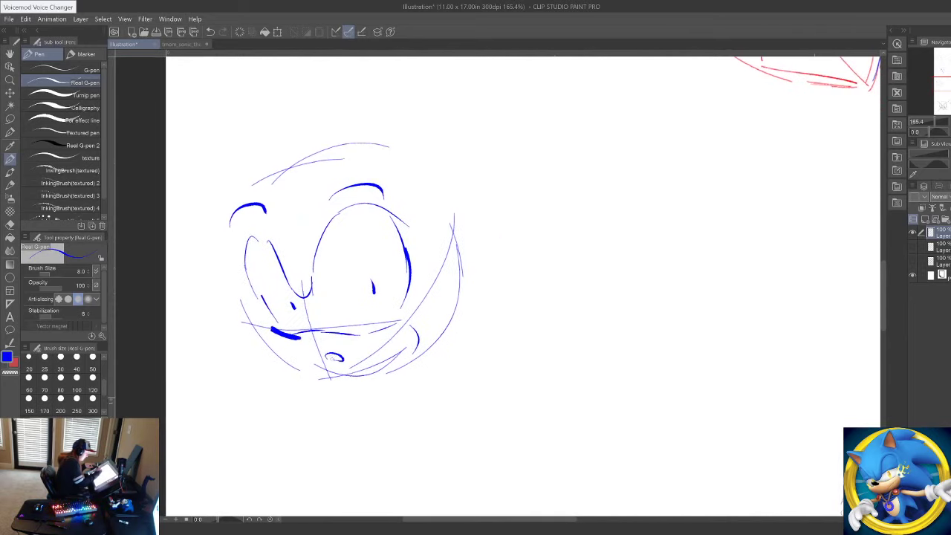
# Step: Sketch another blue head circle beside the surprised face with short, loose strokes
pyautogui.moveTo(553, 355)
pyautogui.mouseDown()
pyautogui.moveTo(443, 382)
pyautogui.moveTo(491, 353)
pyautogui.mouseUp()
pyautogui.moveTo(473, 249); pyautogui.dragTo(504, 179)
pyautogui.moveTo(511, 180)
pyautogui.mouseDown()
pyautogui.moveTo(529, 174)
pyautogui.moveTo(641, 197)
pyautogui.mouseUp()
pyautogui.moveTo(648, 190); pyautogui.dragTo(678, 316)
pyautogui.moveTo(679, 275); pyautogui.dragTo(625, 372)
pyautogui.moveTo(455, 282)
pyautogui.mouseDown()
pyautogui.moveTo(470, 349)
pyautogui.moveTo(541, 384)
pyautogui.mouseUp()
pyautogui.moveTo(627, 372); pyautogui.dragTo(583, 383)
pyautogui.moveTo(522, 369); pyautogui.dragTo(599, 375)
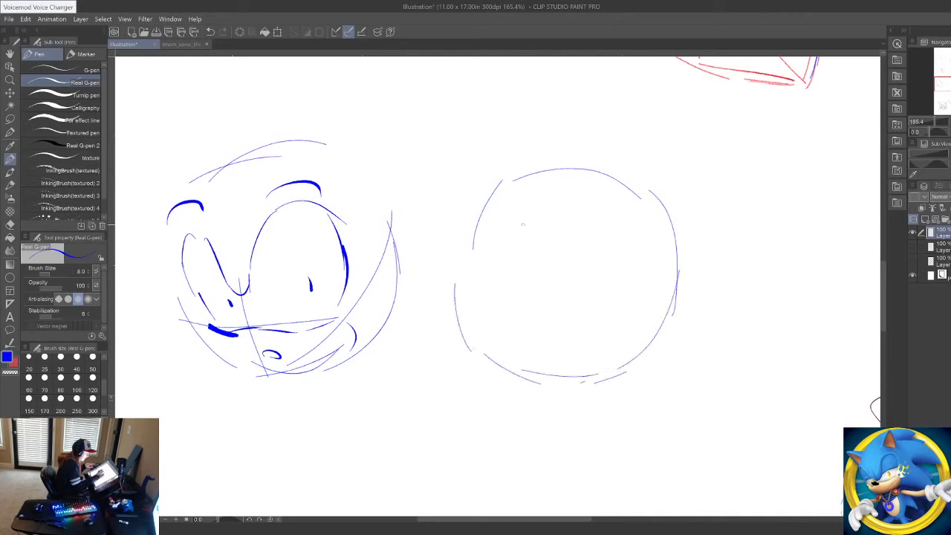
# Step: Draw angled, lowered brows and the outer and inner eye outlines inside the new head circle
pyautogui.moveTo(500, 248)
pyautogui.mouseDown()
pyautogui.moveTo(553, 271)
pyautogui.moveTo(592, 261)
pyautogui.moveTo(673, 276)
pyautogui.mouseUp()
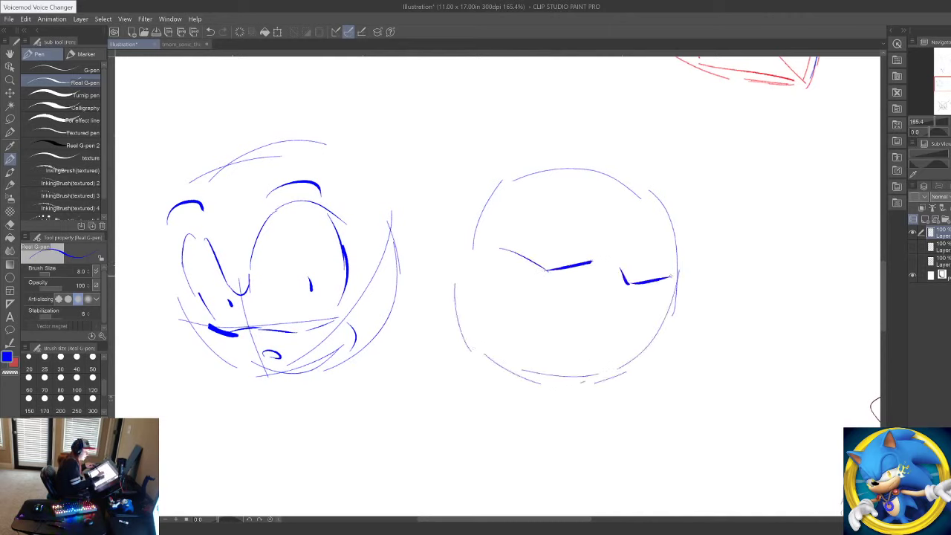
pyautogui.moveTo(584, 266); pyautogui.dragTo(583, 311)
pyautogui.moveTo(621, 278); pyautogui.dragTo(578, 321)
pyautogui.moveTo(503, 253); pyautogui.dragTo(490, 324)
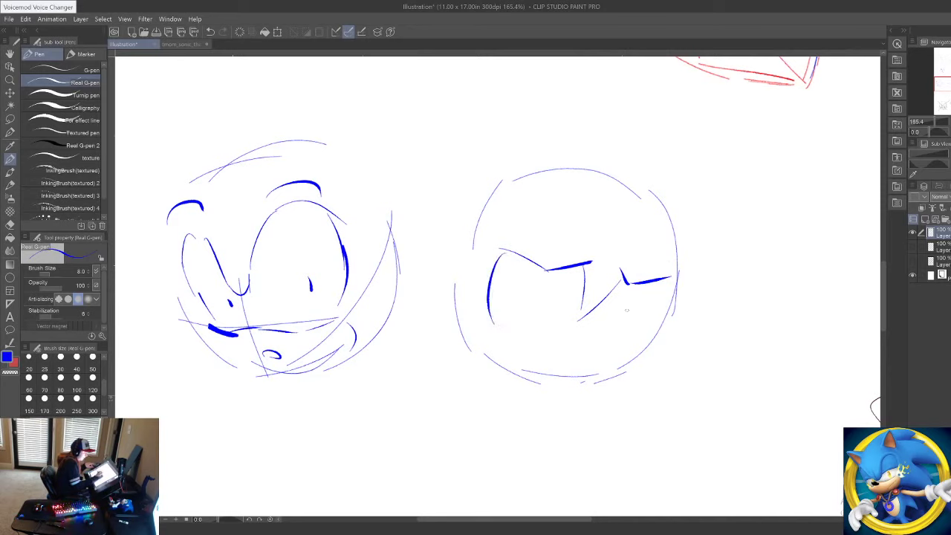
pyautogui.moveTo(667, 288); pyautogui.dragTo(612, 344)
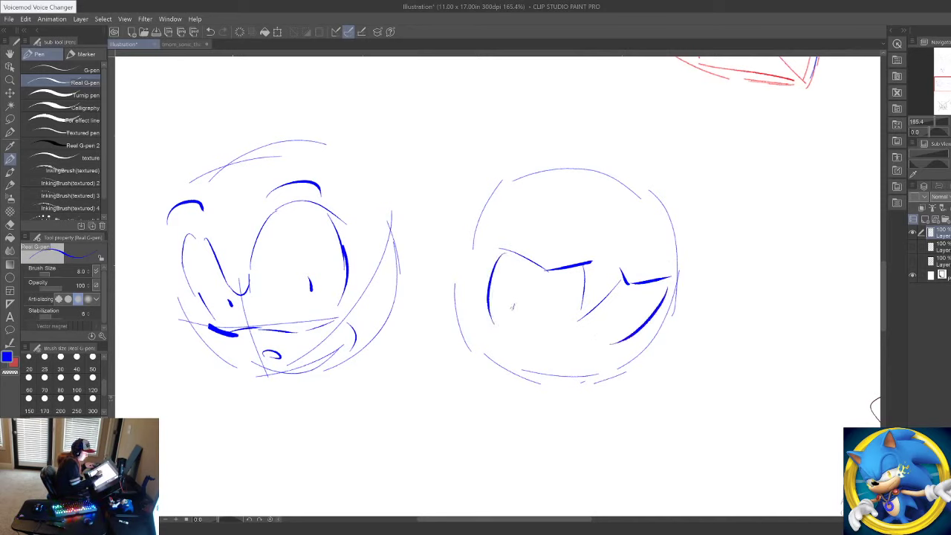
# Step: Add slanted pupils, the muzzle line, an oval nose and crease marks between the brows of the angry face
pyautogui.moveTo(521, 295); pyautogui.dragTo(512, 320)
pyautogui.moveTo(586, 327)
pyautogui.mouseDown()
pyautogui.moveTo(596, 331)
pyautogui.moveTo(594, 347)
pyautogui.moveTo(619, 342)
pyautogui.mouseUp()
pyautogui.moveTo(500, 324); pyautogui.dragTo(538, 334)
pyautogui.moveTo(592, 350)
pyautogui.mouseDown()
pyautogui.moveTo(612, 365)
pyautogui.moveTo(581, 355)
pyautogui.moveTo(621, 362)
pyautogui.mouseUp()
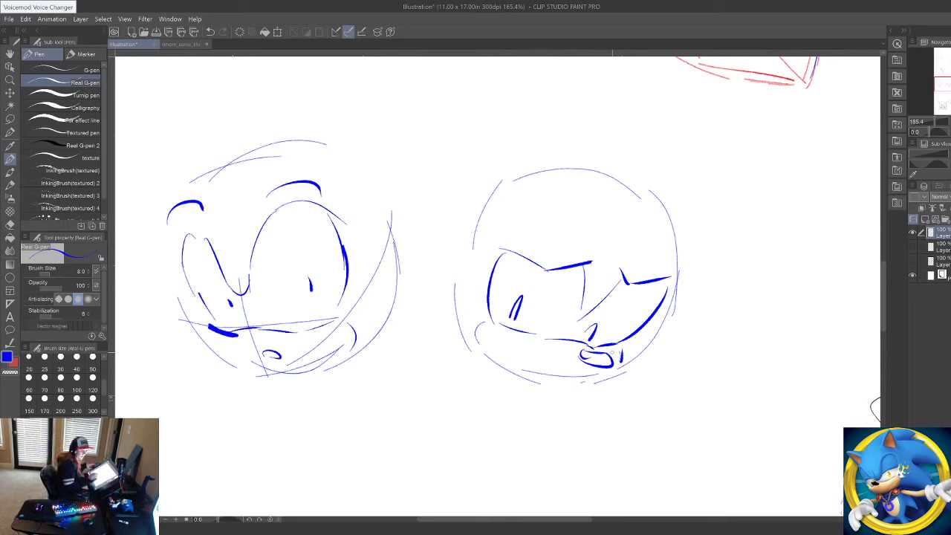
pyautogui.moveTo(603, 243); pyautogui.dragTo(604, 257)
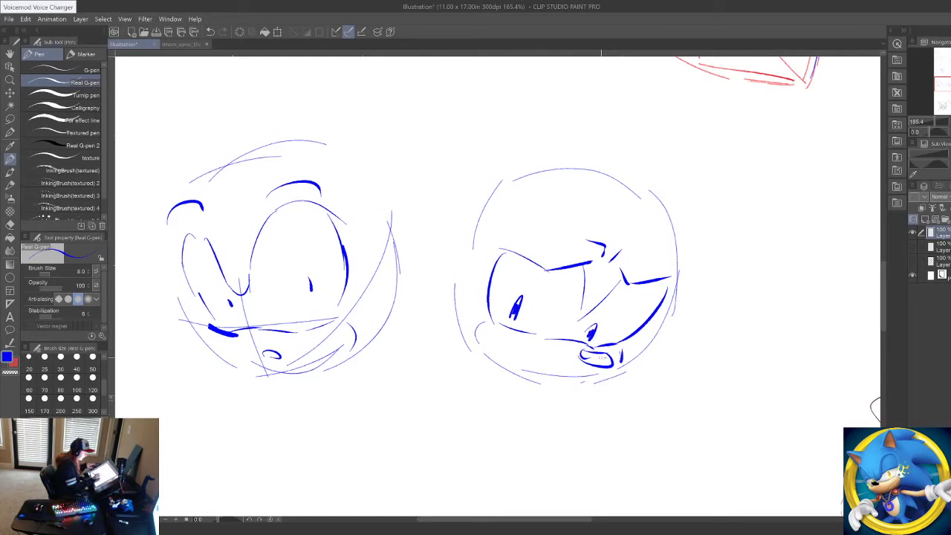
# Step: Shade in the noses of the angry and surprised example heads with solid blue strokes
pyautogui.moveTo(585, 353); pyautogui.dragTo(609, 364)
pyautogui.moveTo(209, 327); pyautogui.dragTo(234, 337)
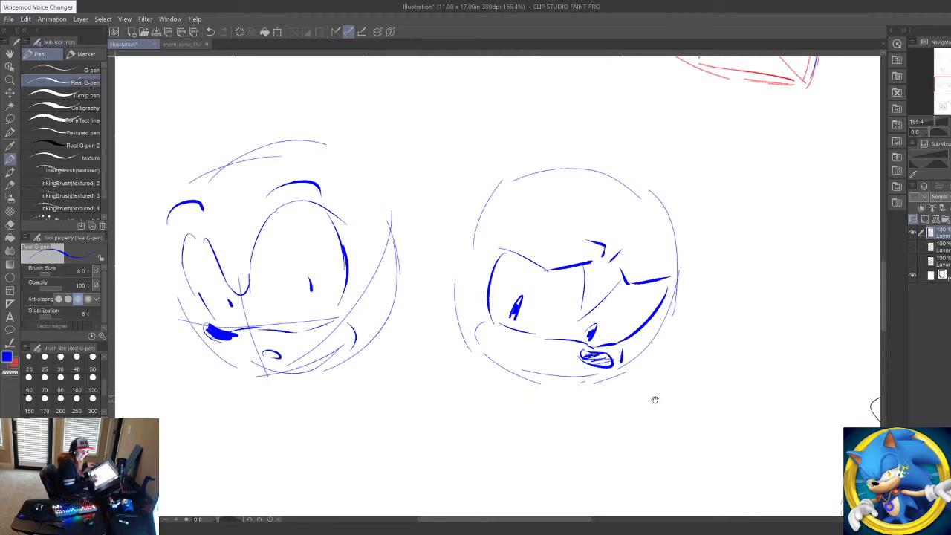
# Step: Review the earlier example sketches on the page, from the blue expression face up to the red head circle
pyautogui.moveTo(678, 342); pyautogui.dragTo(681, 421)
pyautogui.moveTo(685, 306); pyautogui.dragTo(673, 408)
pyautogui.moveTo(675, 180); pyautogui.dragTo(524, 420)
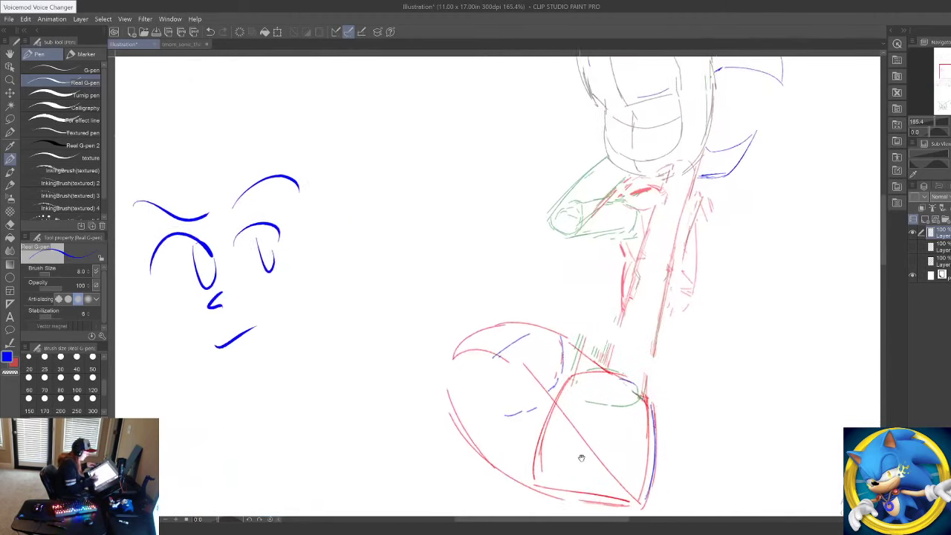
pyautogui.moveTo(584, 456); pyautogui.dragTo(704, 215)
pyautogui.moveTo(655, 297); pyautogui.dragTo(638, 425)
pyautogui.moveTo(556, 213); pyautogui.dragTo(535, 498)
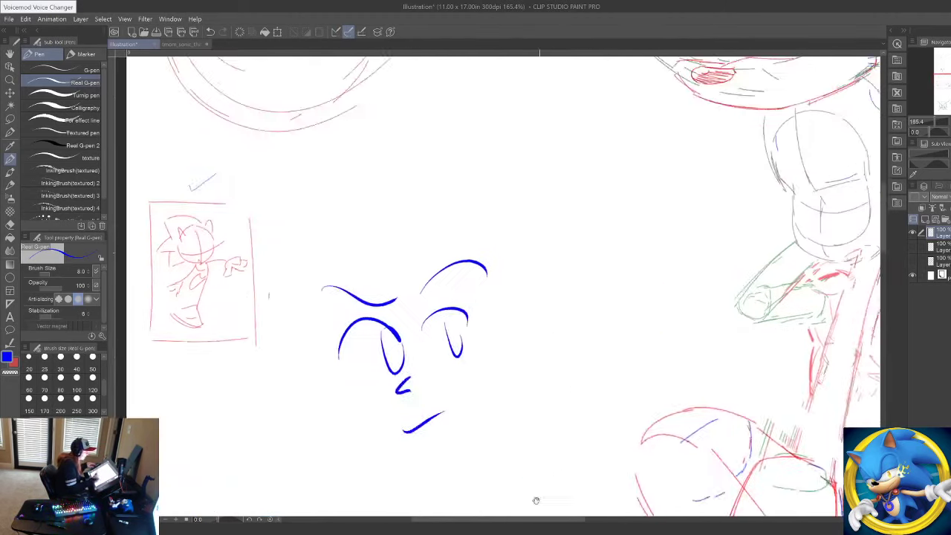
pyautogui.moveTo(529, 265)
pyautogui.mouseDown()
pyautogui.moveTo(530, 399)
pyautogui.moveTo(463, 494)
pyautogui.mouseUp()
pyautogui.moveTo(563, 444); pyautogui.dragTo(602, 513)
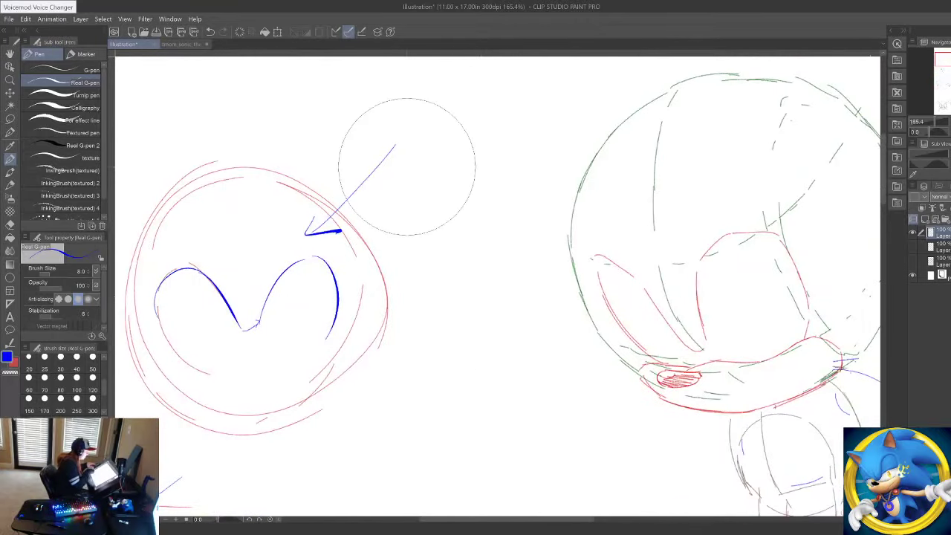
pyautogui.moveTo(403, 348); pyautogui.dragTo(500, 378)
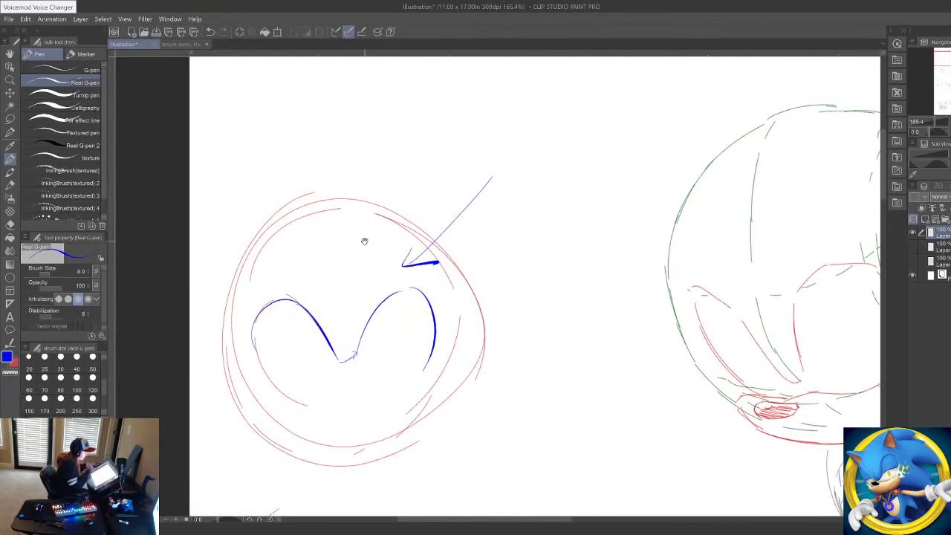
pyautogui.moveTo(365, 242); pyautogui.dragTo(401, 45)
pyautogui.moveTo(386, 505); pyautogui.dragTo(407, 169)
pyautogui.moveTo(450, 350); pyautogui.dragTo(334, 81)
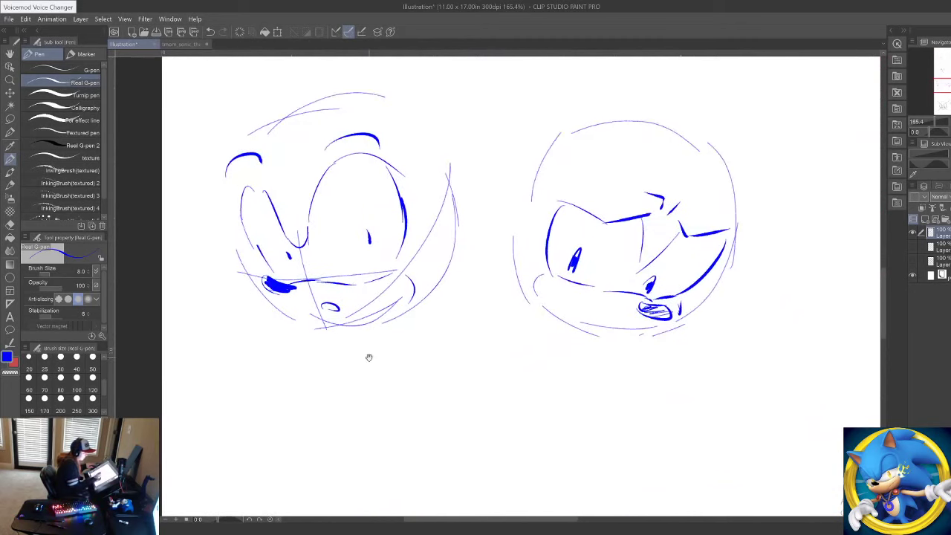
# Step: Erase the surprised and angry blue example heads below the character
pyautogui.moveTo(599, 401); pyautogui.dragTo(526, 463)
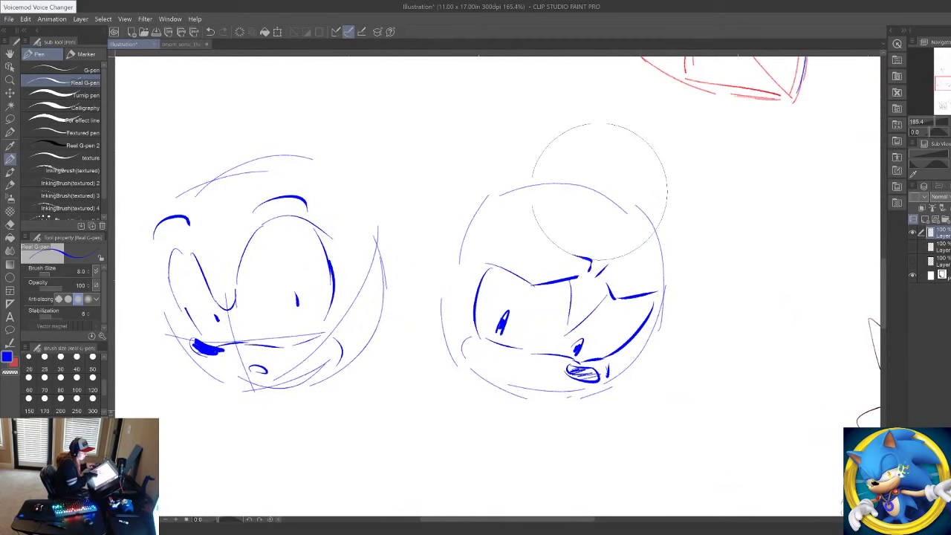
pyautogui.moveTo(600, 192)
pyautogui.mouseDown()
pyautogui.moveTo(610, 340)
pyautogui.moveTo(183, 221)
pyautogui.moveTo(156, 223)
pyautogui.mouseUp()
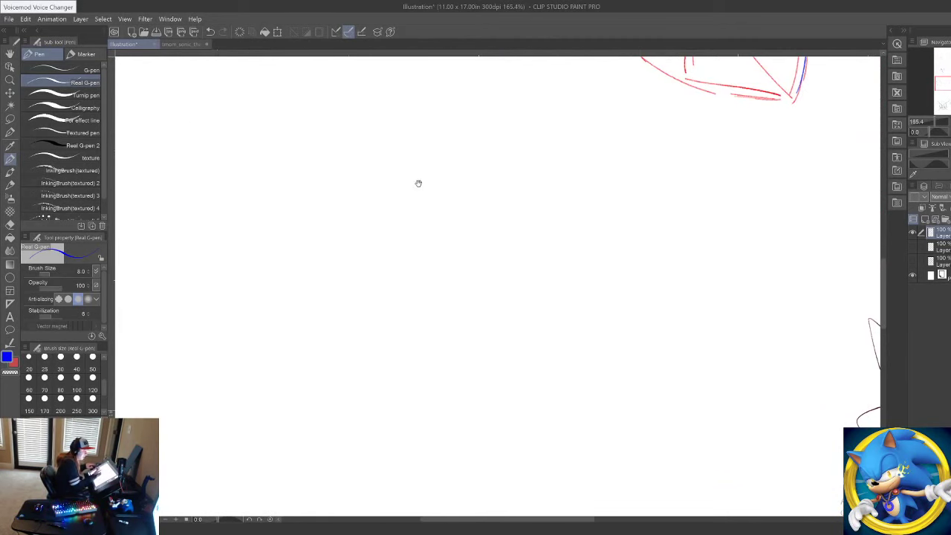
# Step: Erase the red example head with blue eyes and the blue brow-and-eye expression study beside the character
pyautogui.moveTo(418, 183); pyautogui.dragTo(410, 512)
pyautogui.moveTo(410, 216)
pyautogui.mouseDown()
pyautogui.moveTo(451, 356)
pyautogui.moveTo(461, 475)
pyautogui.mouseUp()
pyautogui.moveTo(462, 356); pyautogui.dragTo(471, 454)
pyautogui.moveTo(375, 204)
pyautogui.mouseDown()
pyautogui.moveTo(362, 409)
pyautogui.moveTo(153, 377)
pyautogui.mouseUp()
pyautogui.moveTo(351, 342)
pyautogui.mouseDown()
pyautogui.moveTo(272, 231)
pyautogui.moveTo(247, 130)
pyautogui.mouseUp()
pyautogui.moveTo(404, 305); pyautogui.dragTo(346, 119)
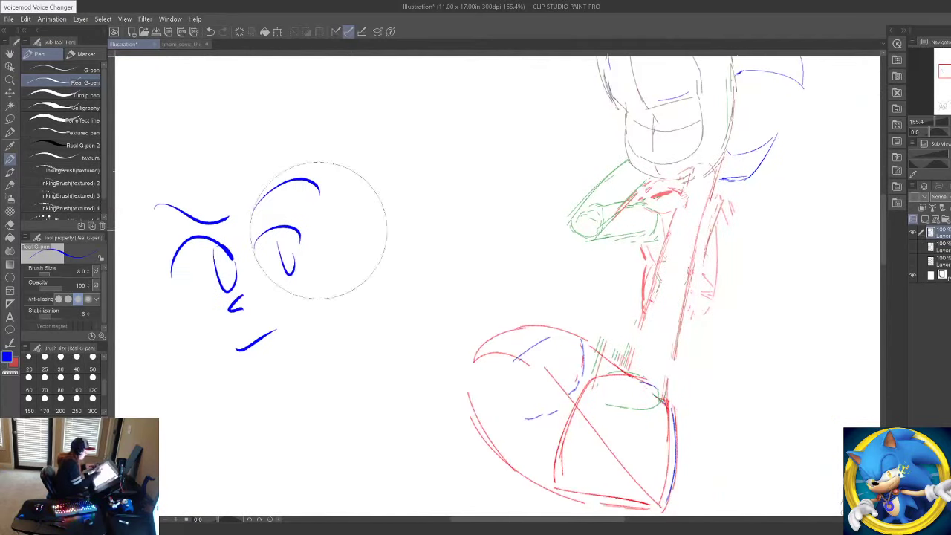
pyautogui.moveTo(318, 231); pyautogui.dragTo(206, 348)
# Step: Look over the dark red spiky character sketch and the fanged head elsewhere on the page
pyautogui.moveTo(357, 424); pyautogui.dragTo(249, 191)
pyautogui.moveTo(312, 399); pyautogui.dragTo(63, 11)
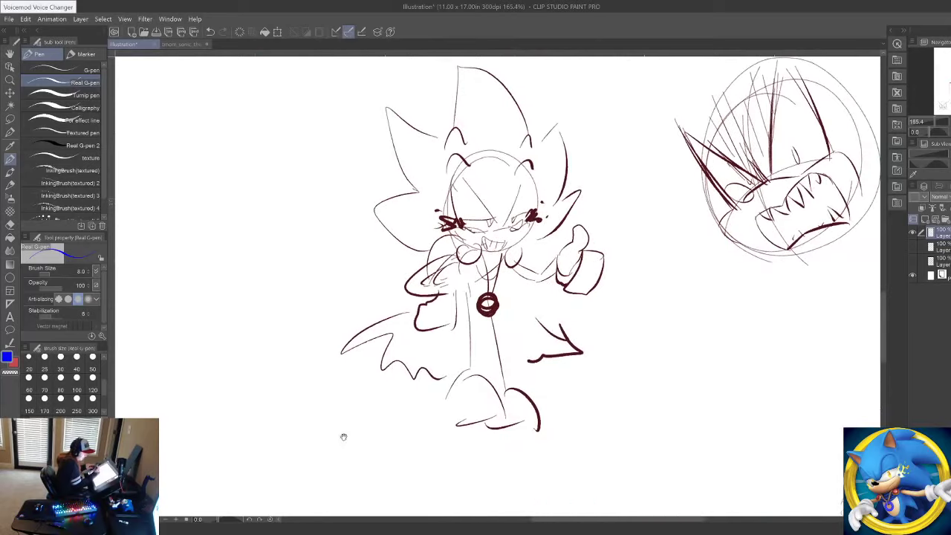
pyautogui.moveTo(343, 437)
pyautogui.mouseDown()
pyautogui.moveTo(392, 148)
pyautogui.moveTo(457, 233)
pyautogui.moveTo(627, 319)
pyautogui.moveTo(383, 501)
pyautogui.mouseUp()
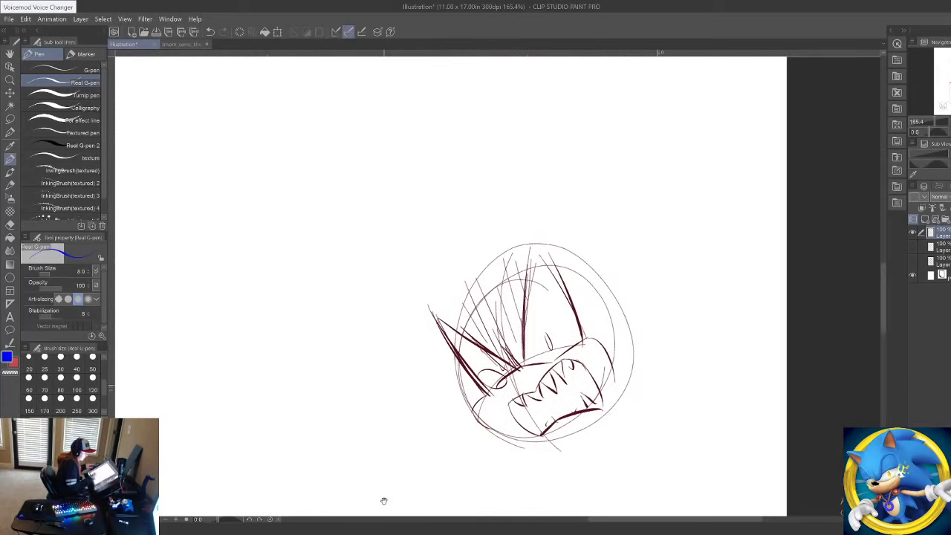
pyautogui.moveTo(558, 327); pyautogui.dragTo(461, 443)
pyautogui.moveTo(353, 379)
pyautogui.mouseDown()
pyautogui.moveTo(374, 372)
pyautogui.moveTo(454, 505)
pyautogui.mouseUp()
pyautogui.moveTo(387, 186); pyautogui.dragTo(546, 476)
pyautogui.moveTo(410, 218); pyautogui.dragTo(536, 374)
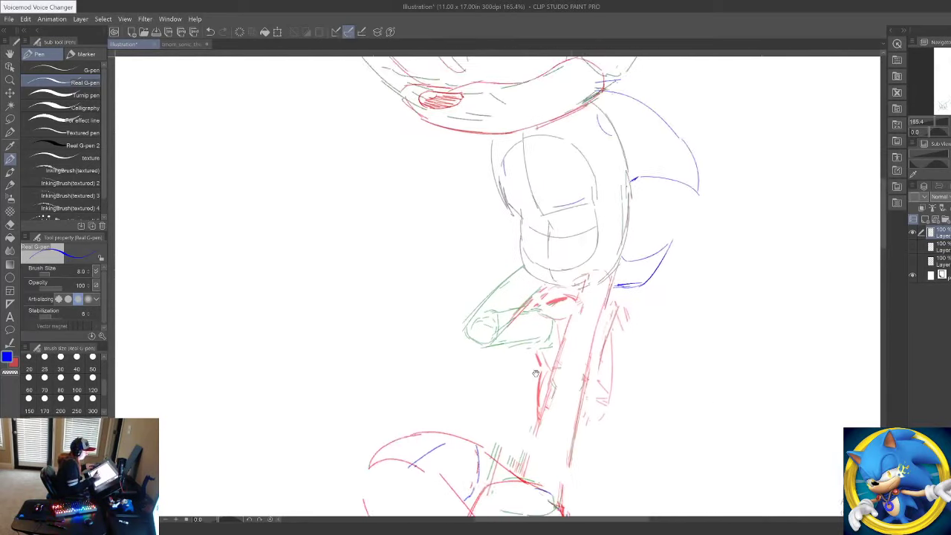
# Step: Draw curved blue brows above both eyes of the main character's head
pyautogui.moveTo(452, 184)
pyautogui.mouseDown()
pyautogui.moveTo(469, 363)
pyautogui.moveTo(416, 475)
pyautogui.mouseUp()
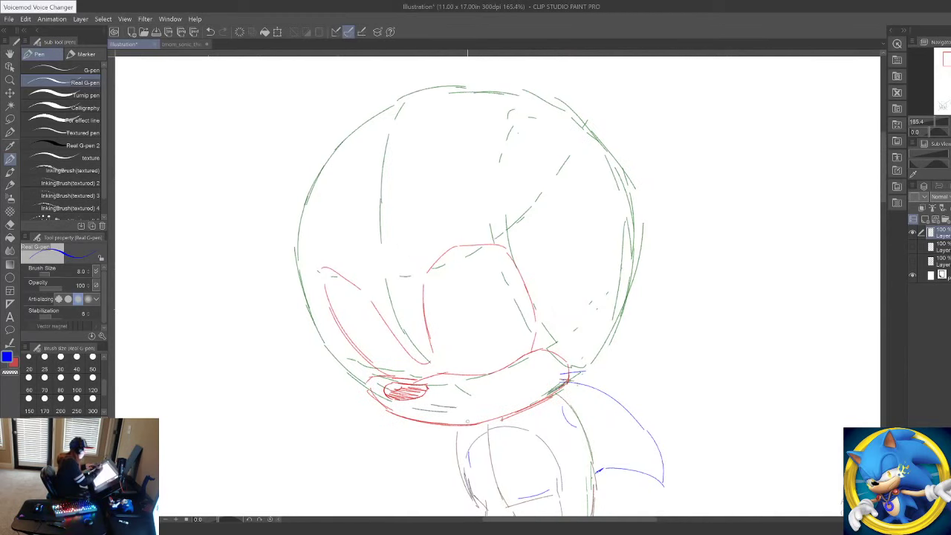
pyautogui.moveTo(298, 269)
pyautogui.mouseDown()
pyautogui.moveTo(315, 231)
pyautogui.moveTo(341, 236)
pyautogui.mouseUp()
pyautogui.moveTo(410, 248)
pyautogui.mouseDown()
pyautogui.moveTo(468, 193)
pyautogui.moveTo(527, 211)
pyautogui.mouseUp()
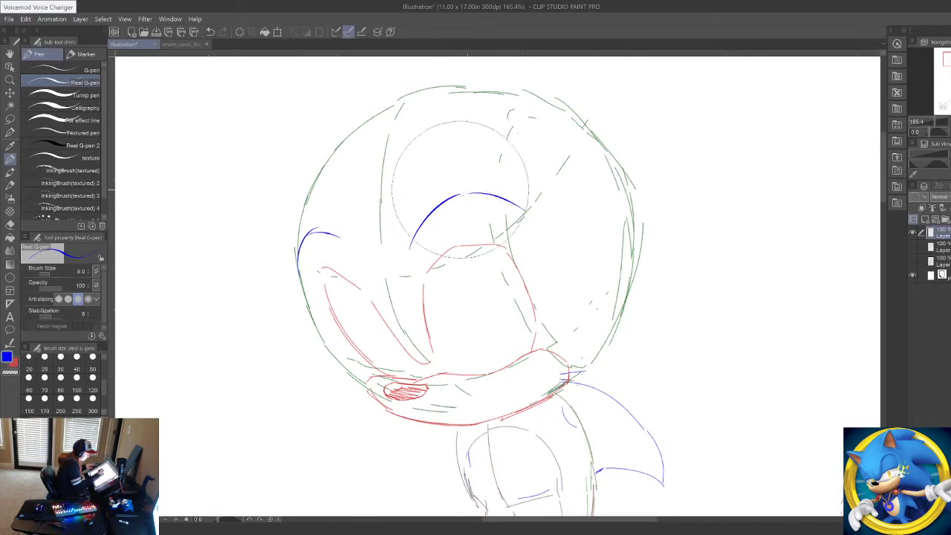
# Step: Erase the near eye and its brow on the main head, and redraw them with bolder curved blue lines
pyautogui.moveTo(467, 159)
pyautogui.mouseDown()
pyautogui.moveTo(454, 316)
pyautogui.moveTo(451, 306)
pyautogui.mouseUp()
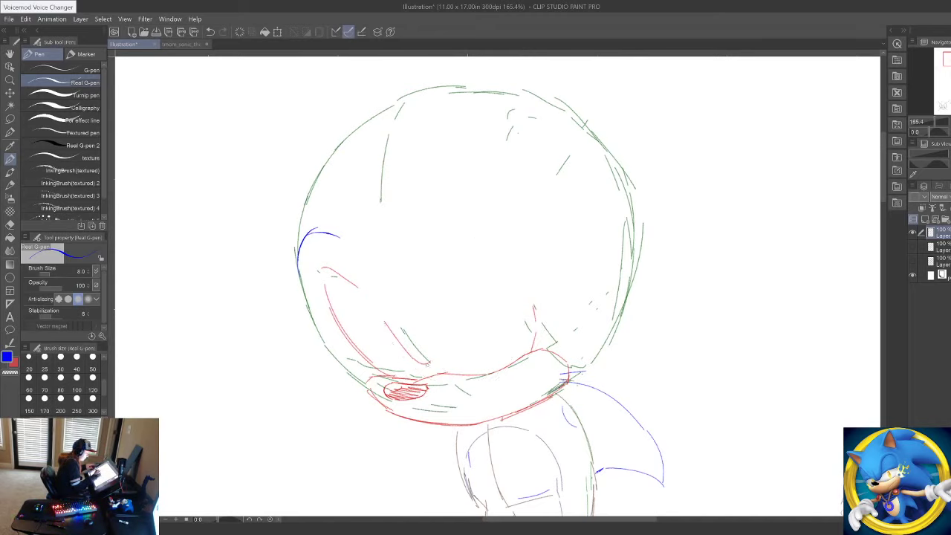
pyautogui.moveTo(437, 362)
pyautogui.mouseDown()
pyautogui.moveTo(473, 261)
pyautogui.moveTo(557, 220)
pyautogui.moveTo(552, 330)
pyautogui.moveTo(536, 349)
pyautogui.mouseUp()
pyautogui.moveTo(480, 206)
pyautogui.mouseDown()
pyautogui.moveTo(549, 178)
pyautogui.moveTo(577, 205)
pyautogui.mouseUp()
# Step: Draw a blue page frame in the empty space above the small red thumbnail sketch
pyautogui.moveTo(480, 389)
pyautogui.mouseDown()
pyautogui.moveTo(622, 318)
pyautogui.moveTo(608, 327)
pyautogui.mouseUp()
pyautogui.moveTo(446, 210); pyautogui.dragTo(543, 294)
pyautogui.moveTo(464, 467); pyautogui.dragTo(695, 186)
pyautogui.moveTo(364, 175)
pyautogui.mouseDown()
pyautogui.moveTo(508, 389)
pyautogui.moveTo(528, 382)
pyautogui.mouseUp()
pyautogui.moveTo(401, 176)
pyautogui.mouseDown()
pyautogui.moveTo(409, 309)
pyautogui.moveTo(530, 134)
pyautogui.mouseUp()
pyautogui.moveTo(537, 153); pyautogui.dragTo(552, 306)
pyautogui.moveTo(416, 331); pyautogui.dragTo(569, 300)
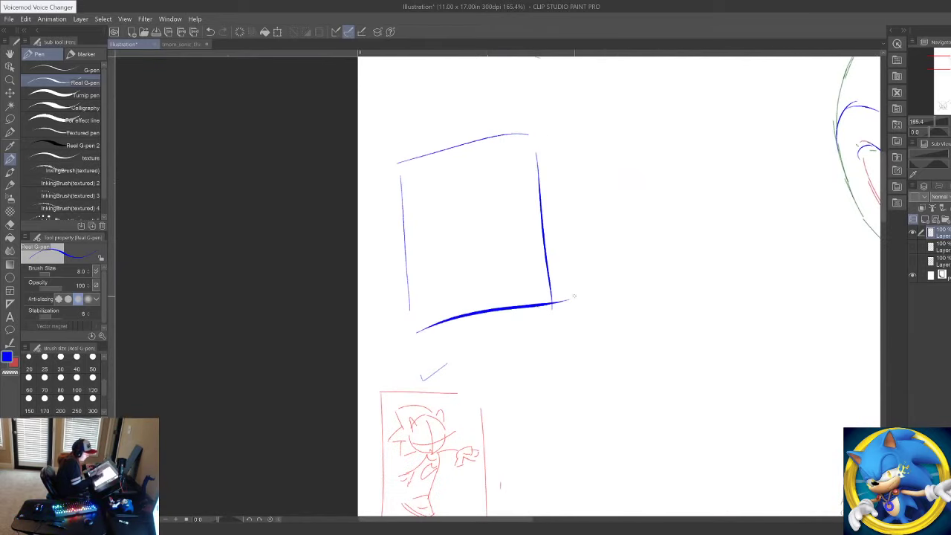
pyautogui.moveTo(413, 168); pyautogui.dragTo(418, 205)
pyautogui.moveTo(418, 162)
pyautogui.mouseDown()
pyautogui.moveTo(501, 138)
pyautogui.moveTo(509, 187)
pyautogui.mouseUp()
pyautogui.moveTo(422, 206); pyautogui.dragTo(511, 180)
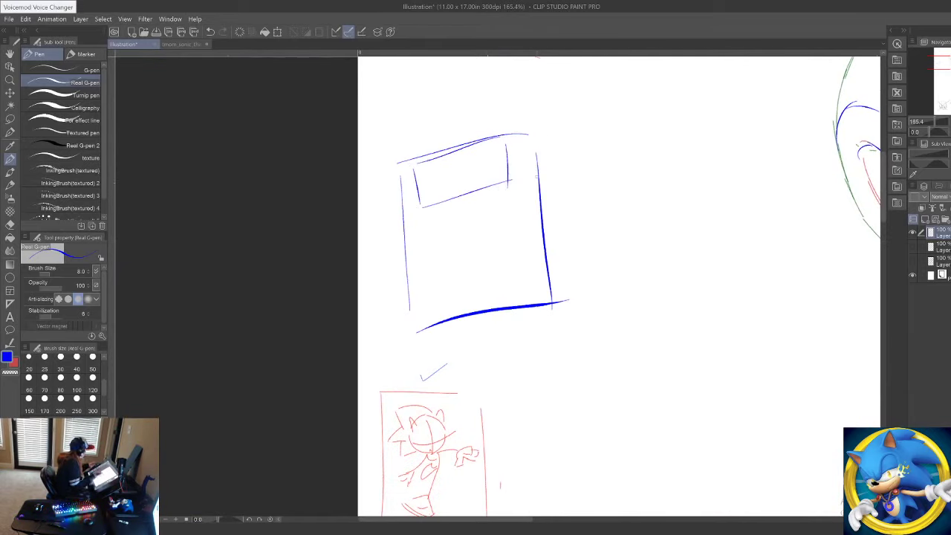
pyautogui.hotkey('ctrl', 'z')
pyautogui.hotkey('ctrl', 'z')
pyautogui.hotkey('ctrl', 'z')
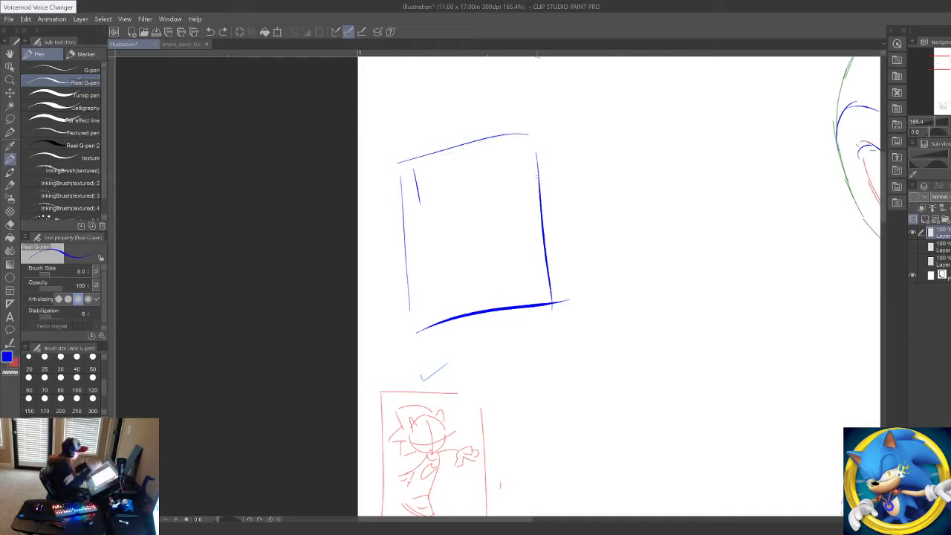
pyautogui.moveTo(414, 169); pyautogui.dragTo(419, 204)
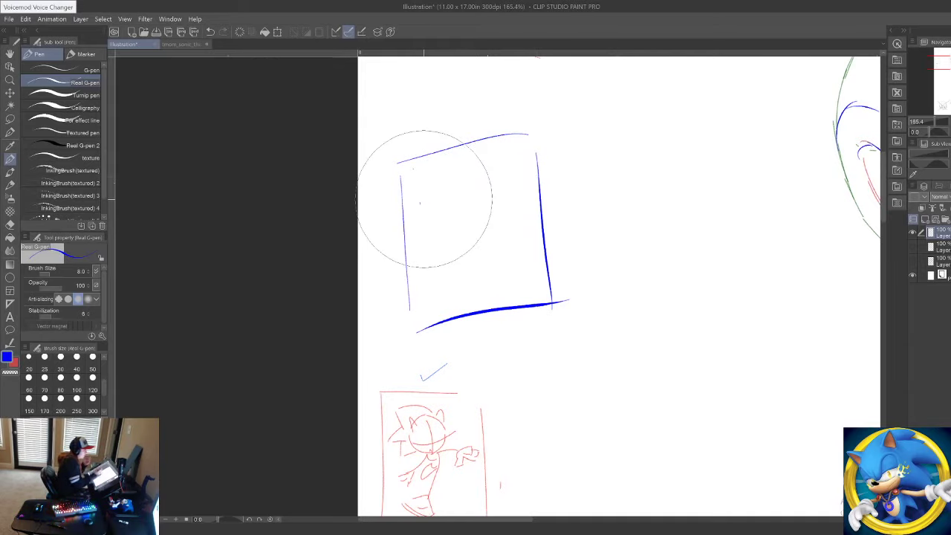
# Step: Label the page frame "Pg 1" and outline a large upper panel inside it
pyautogui.moveTo(416, 110); pyautogui.dragTo(443, 149)
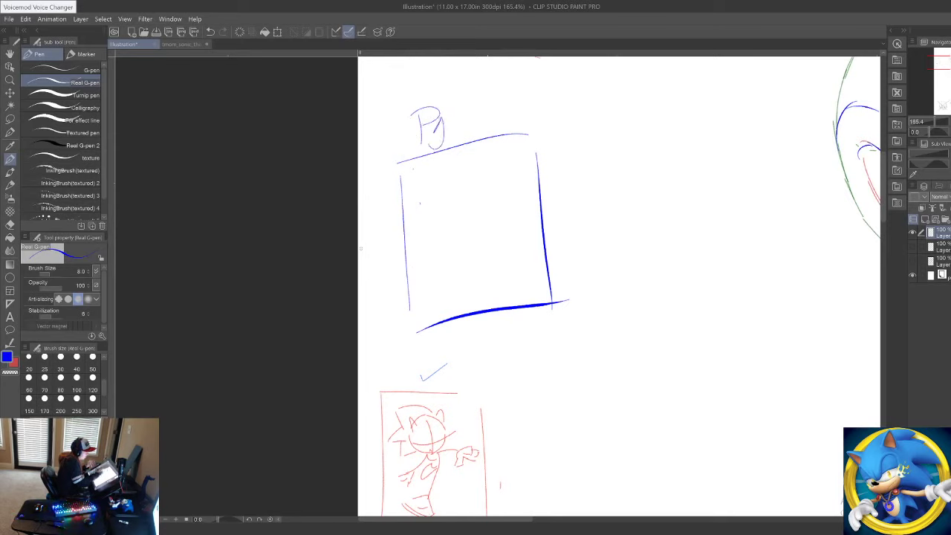
pyautogui.moveTo(450, 105)
pyautogui.mouseDown()
pyautogui.moveTo(461, 138)
pyautogui.moveTo(486, 134)
pyautogui.mouseUp()
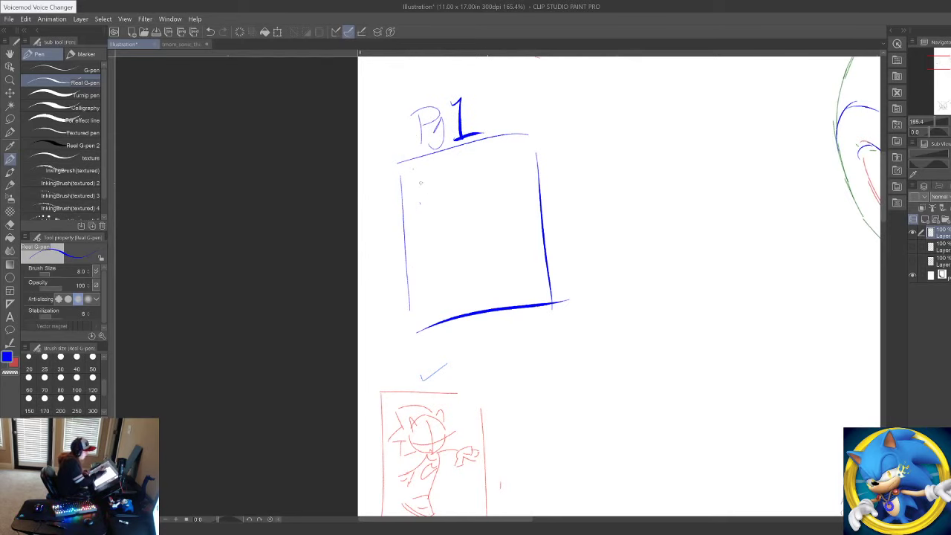
pyautogui.moveTo(414, 178)
pyautogui.mouseDown()
pyautogui.moveTo(419, 258)
pyautogui.moveTo(440, 253)
pyautogui.moveTo(420, 260)
pyautogui.mouseUp()
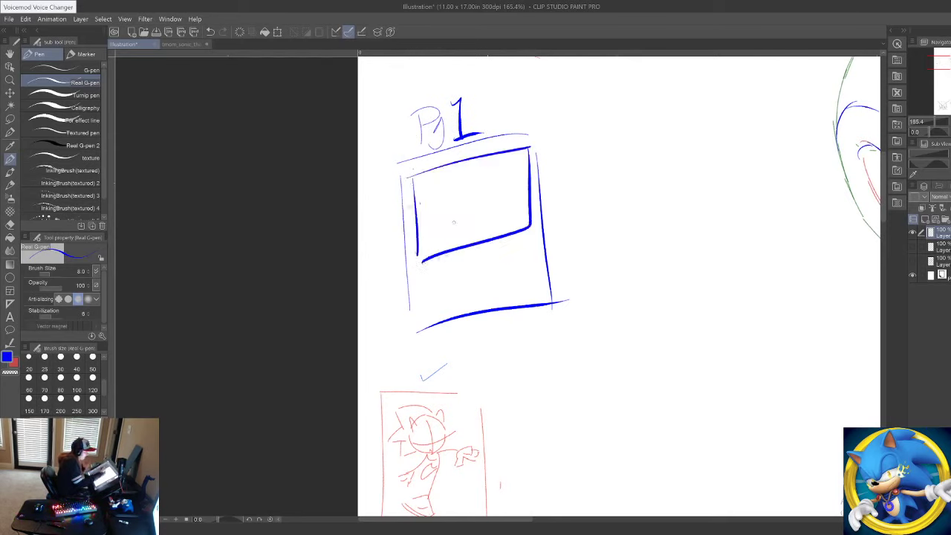
# Step: Scribble a rough jagged line inside the upper panel and outline a shallower second panel beneath it
pyautogui.moveTo(421, 191)
pyautogui.mouseDown()
pyautogui.moveTo(476, 223)
pyautogui.moveTo(506, 186)
pyautogui.moveTo(522, 209)
pyautogui.mouseUp()
pyautogui.moveTo(430, 270)
pyautogui.mouseDown()
pyautogui.moveTo(432, 312)
pyautogui.moveTo(538, 239)
pyautogui.mouseUp()
pyautogui.moveTo(538, 239); pyautogui.dragTo(427, 323)
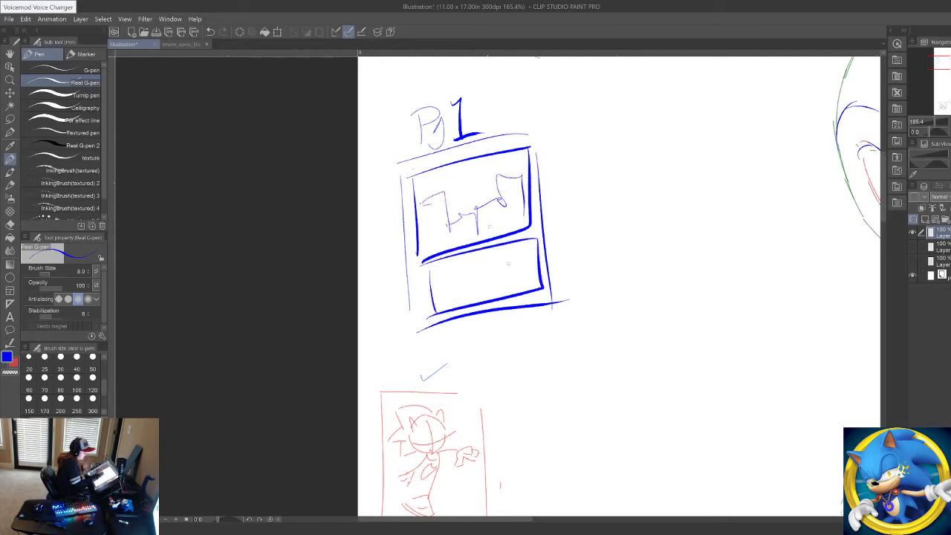
# Step: Sketch a tiny round head with cross guidelines and short spikes inside the lower panel
pyautogui.moveTo(488, 261)
pyautogui.mouseDown()
pyautogui.moveTo(497, 263)
pyautogui.moveTo(492, 286)
pyautogui.moveTo(520, 245)
pyautogui.mouseUp()
pyautogui.moveTo(511, 248); pyautogui.dragTo(528, 267)
pyautogui.moveTo(505, 273); pyautogui.dragTo(520, 278)
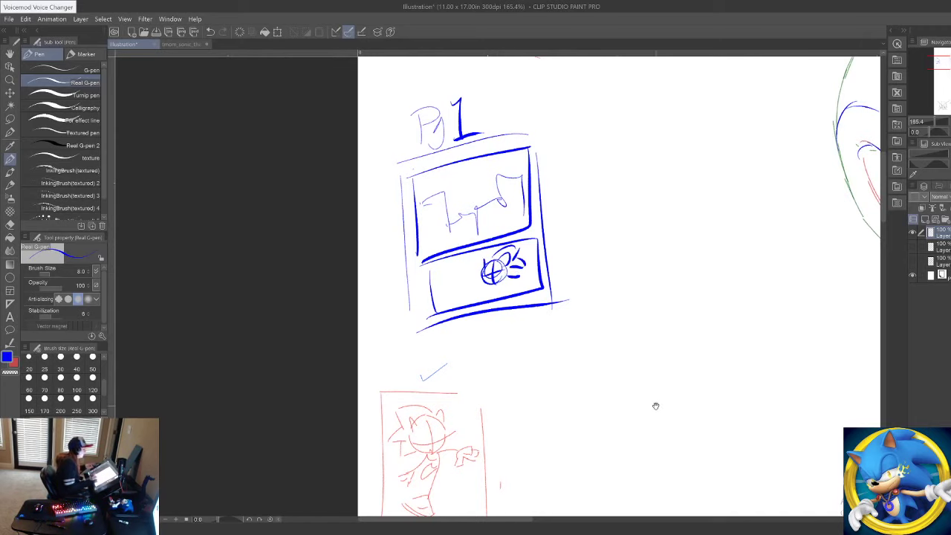
# Step: Draw slanted oval irises with small inner pupils in both eyes of the main character's head
pyautogui.moveTo(656, 406)
pyautogui.mouseDown()
pyautogui.moveTo(567, 432)
pyautogui.moveTo(475, 418)
pyautogui.moveTo(400, 507)
pyautogui.mouseUp()
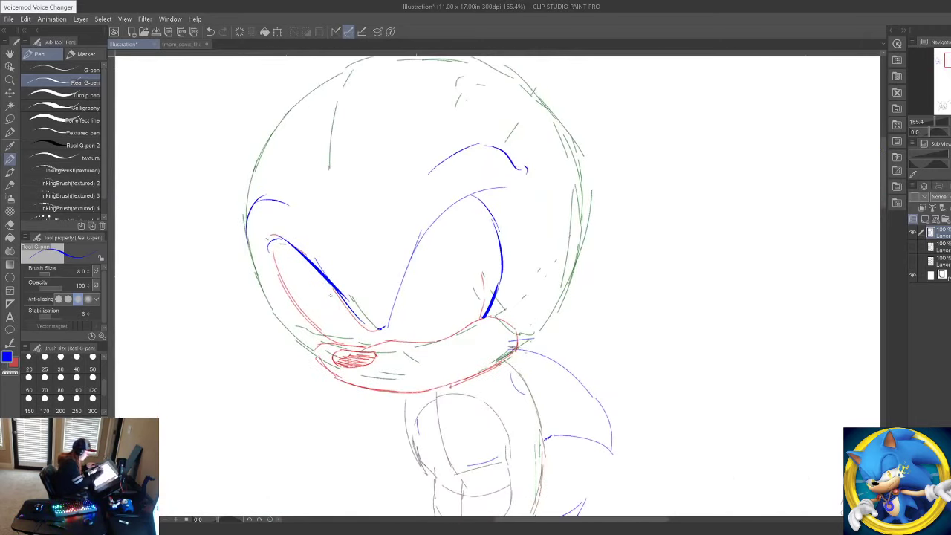
pyautogui.moveTo(324, 283); pyautogui.dragTo(363, 334)
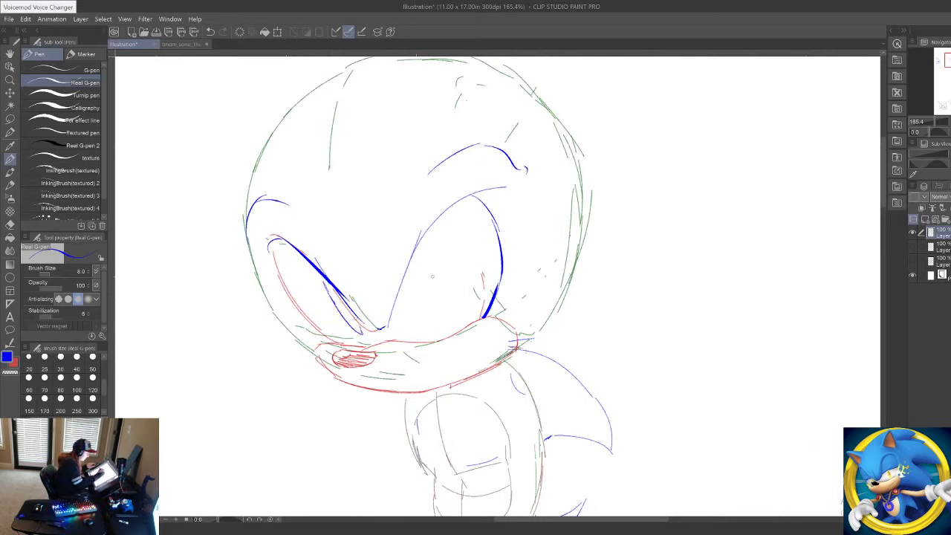
pyautogui.moveTo(427, 264); pyautogui.dragTo(454, 307)
pyautogui.moveTo(430, 261)
pyautogui.mouseDown()
pyautogui.moveTo(453, 298)
pyautogui.moveTo(447, 293)
pyautogui.mouseUp()
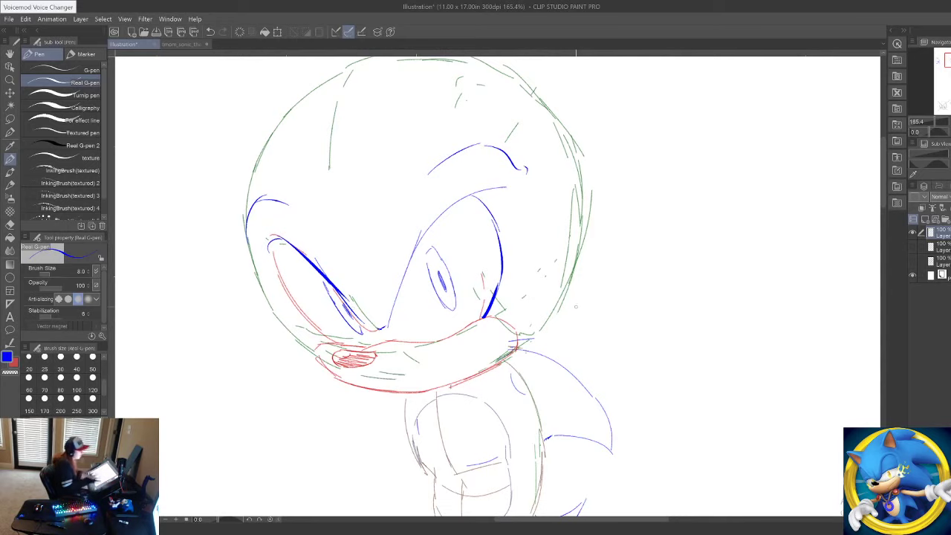
# Step: Sketch an enlarged example eye beside the head as a tall tilted oval with a hatched inner pupil
pyautogui.moveTo(643, 388); pyautogui.dragTo(469, 406)
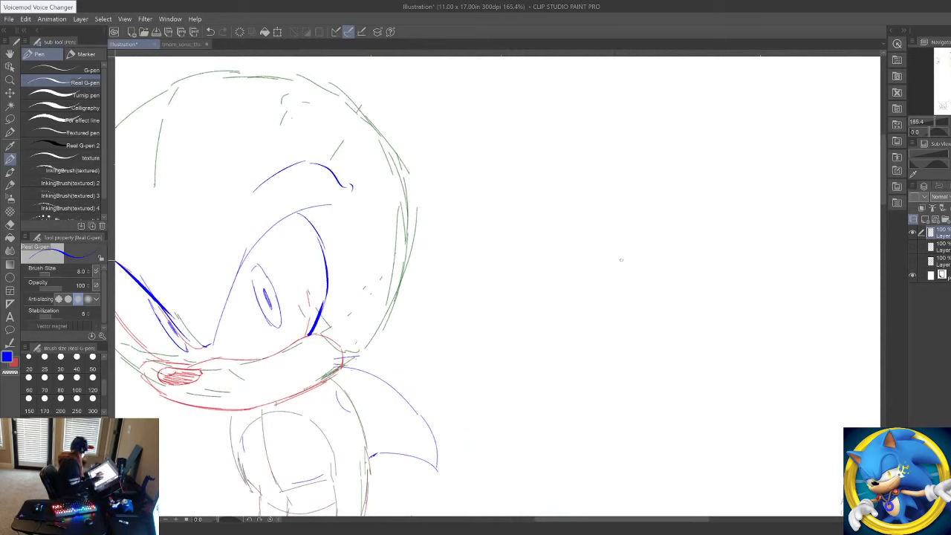
pyautogui.moveTo(598, 156); pyautogui.dragTo(606, 152)
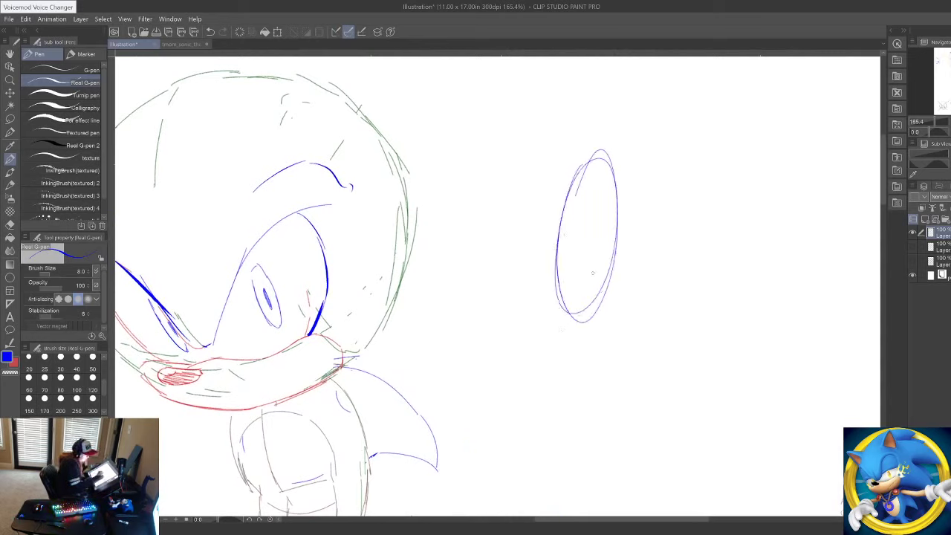
pyautogui.moveTo(590, 200); pyautogui.dragTo(591, 271)
pyautogui.moveTo(582, 238); pyautogui.dragTo(578, 272)
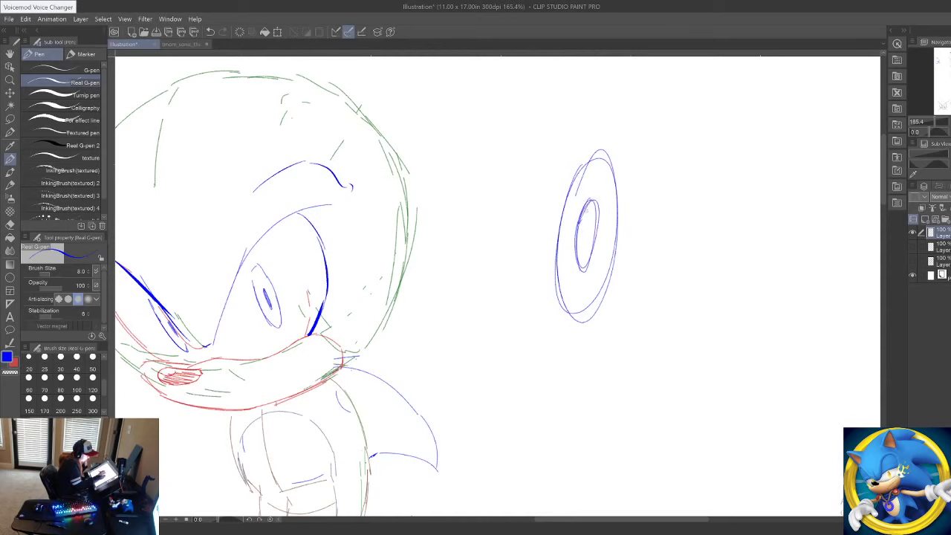
pyautogui.moveTo(580, 200); pyautogui.dragTo(596, 283)
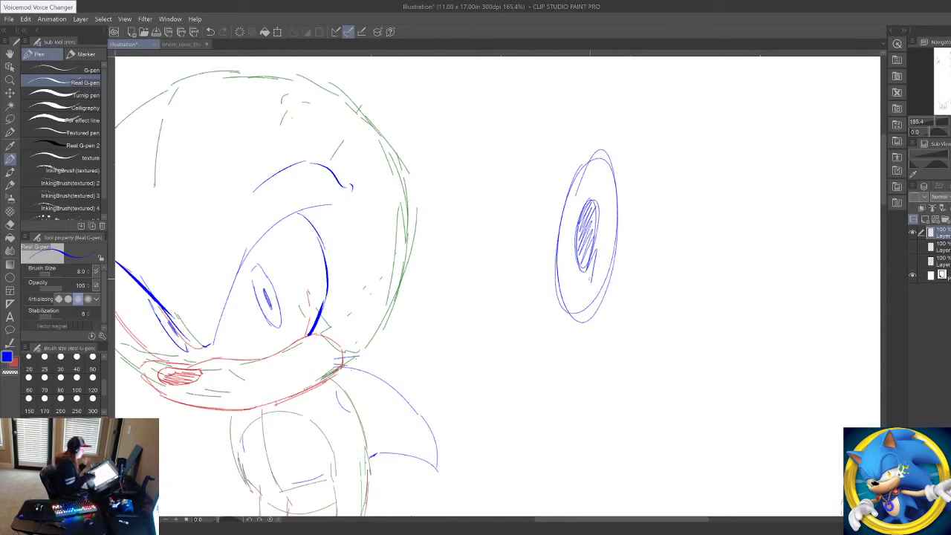
# Step: Draw two nested, tilted ellipses with the Ellipse tool beside the freehand example eye
pyautogui.moveTo(420, 414)
pyautogui.mouseDown()
pyautogui.moveTo(547, 436)
pyautogui.moveTo(446, 407)
pyautogui.mouseUp()
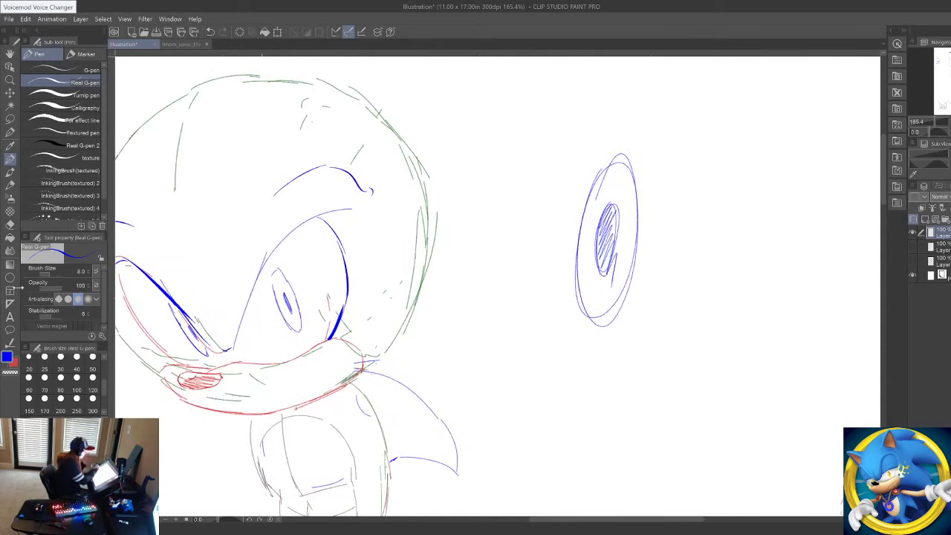
pyautogui.click(10, 277)
pyautogui.moveTo(695, 167)
pyautogui.mouseDown()
pyautogui.moveTo(716, 357)
pyautogui.moveTo(754, 334)
pyautogui.moveTo(744, 335)
pyautogui.mouseUp()
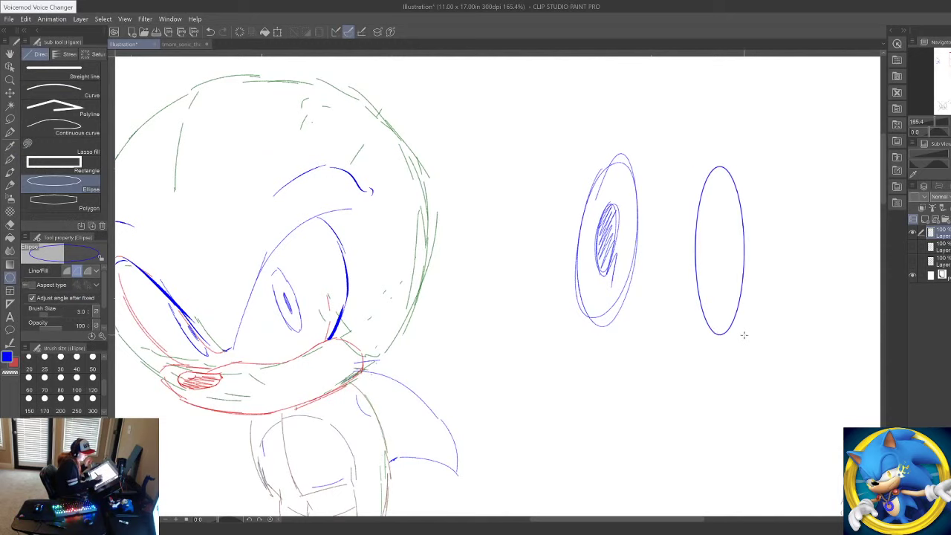
pyautogui.click(727, 357)
pyautogui.moveTo(721, 206)
pyautogui.mouseDown()
pyautogui.moveTo(720, 309)
pyautogui.moveTo(703, 309)
pyautogui.mouseUp()
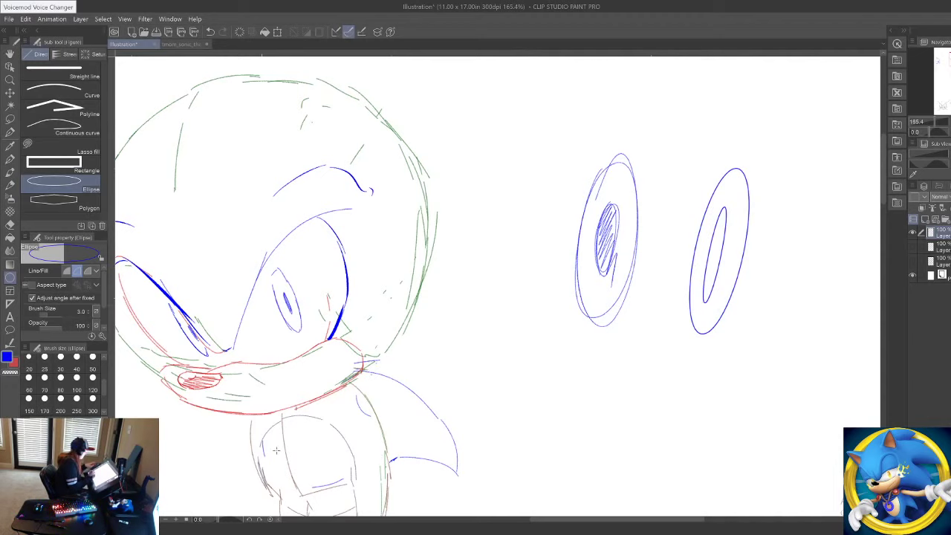
pyautogui.moveTo(367, 420); pyautogui.dragTo(521, 422)
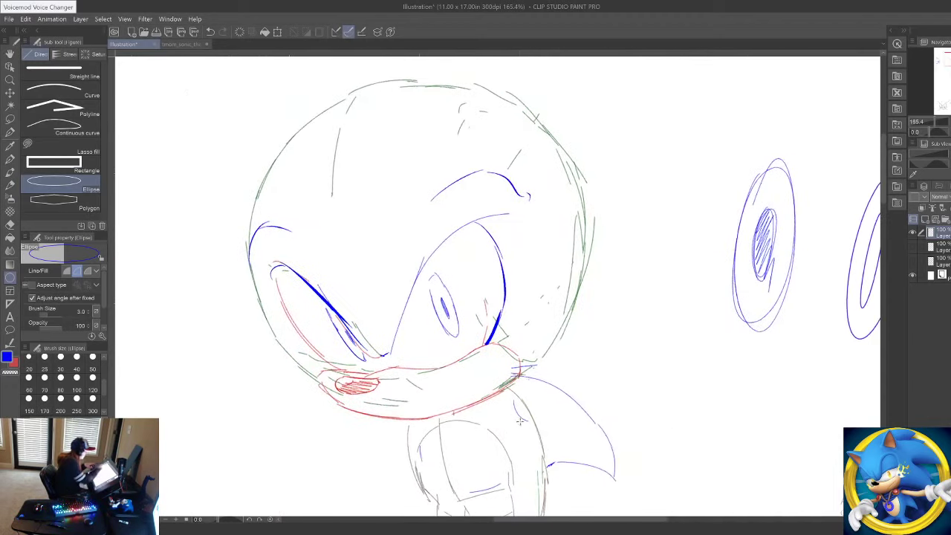
pyautogui.click(12, 162)
pyautogui.moveTo(575, 371); pyautogui.dragTo(537, 408)
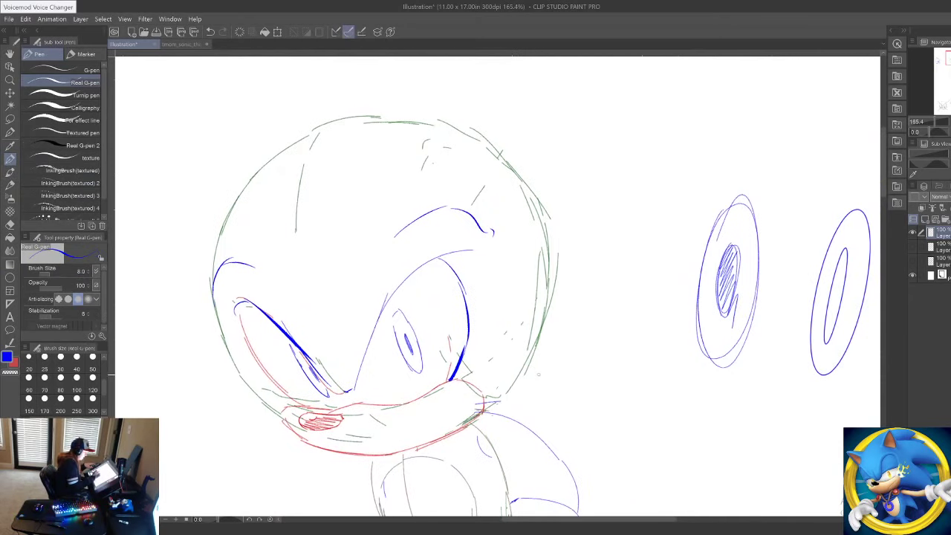
pyautogui.moveTo(218, 323); pyautogui.dragTo(252, 364)
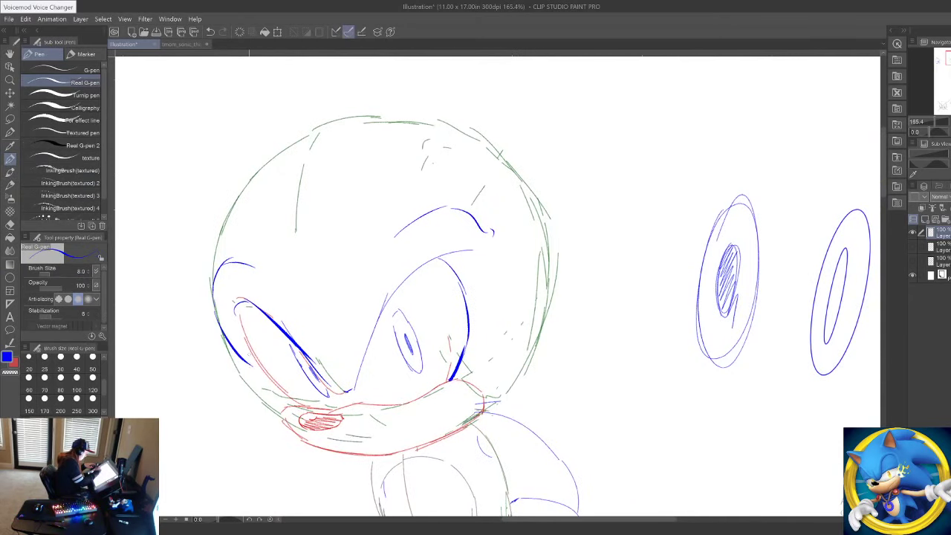
pyautogui.hotkey('ctrl', 'z')
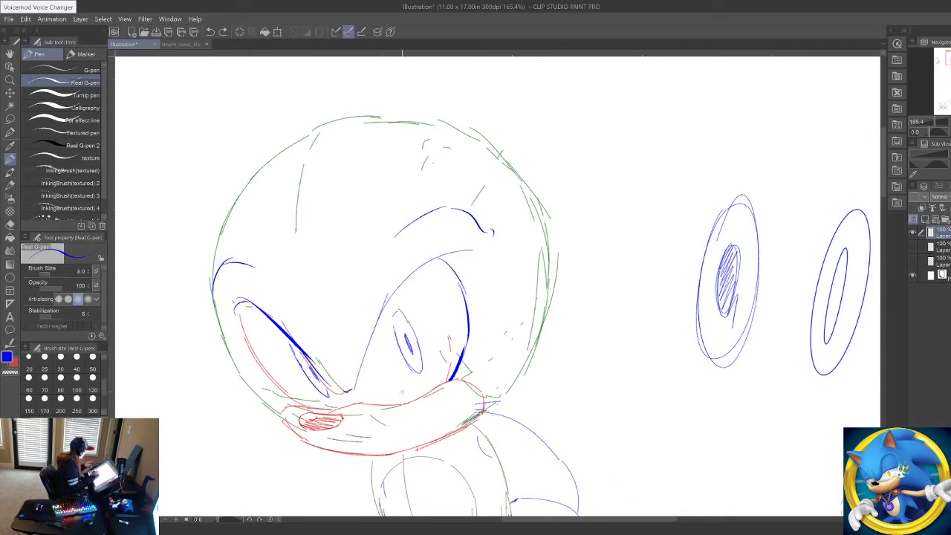
# Step: Consult the Sonic reference image and trace the outer edge of its shaded far eye with a blue stroke
pyautogui.moveTo(479, 348)
pyautogui.mouseDown()
pyautogui.moveTo(507, 317)
pyautogui.moveTo(730, 239)
pyautogui.mouseUp()
pyautogui.moveTo(515, 330); pyautogui.dragTo(541, 380)
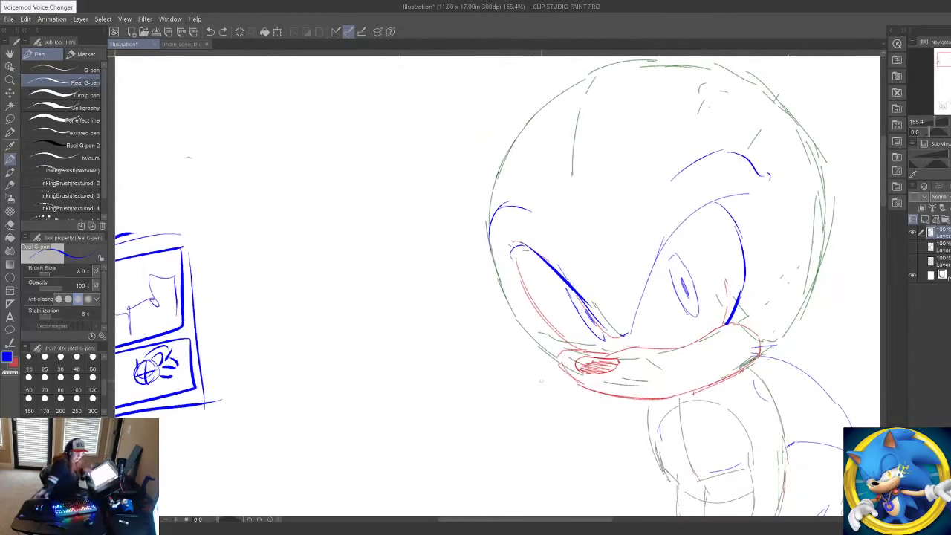
pyautogui.click(184, 44)
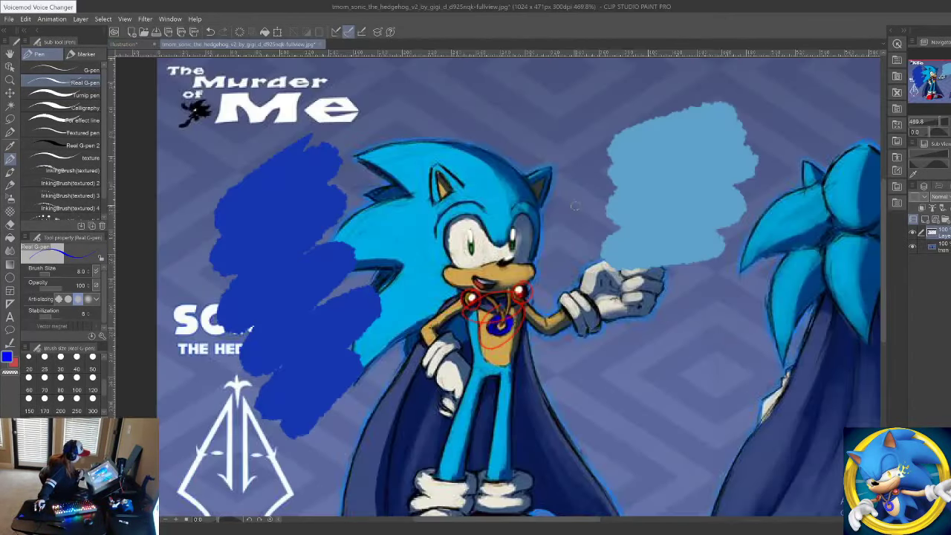
pyautogui.scroll(3, 575, 205)
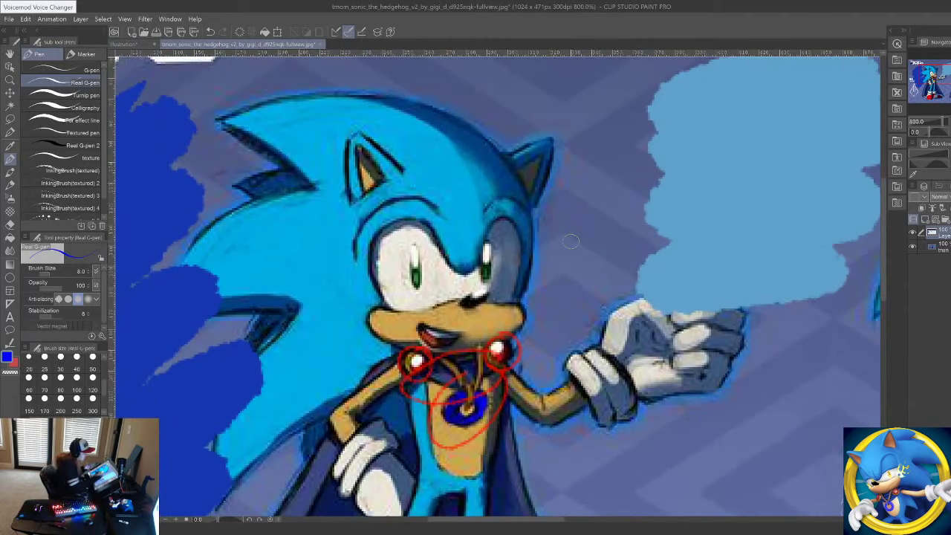
pyautogui.moveTo(527, 211); pyautogui.dragTo(525, 296)
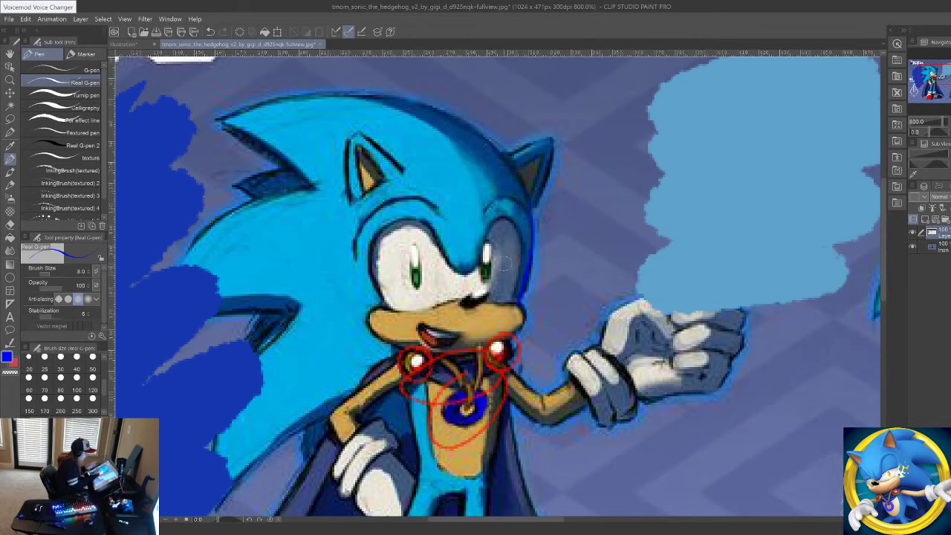
pyautogui.click(131, 44)
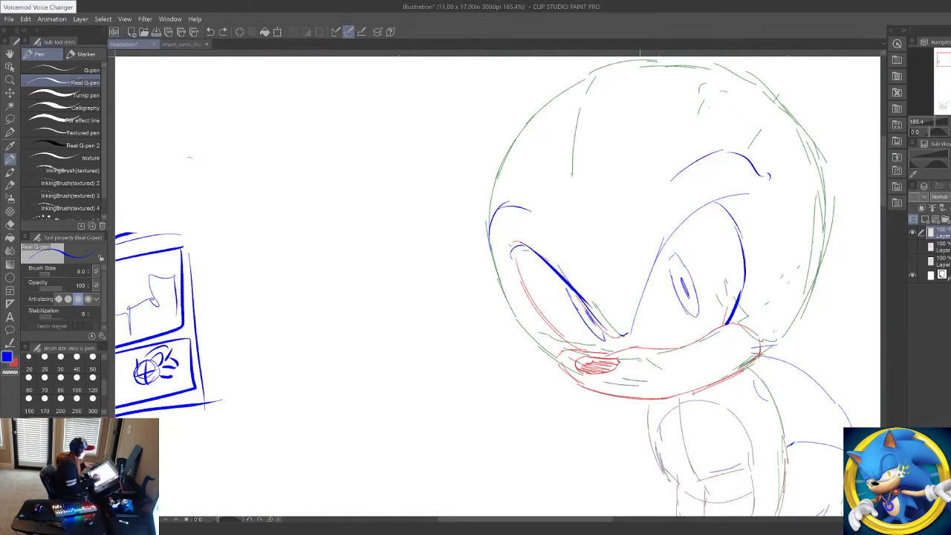
# Step: Draw a blue contour from the outer end of the far brow down the head's edge beside the far eye, undoing rejected strokes
pyautogui.moveTo(611, 382)
pyautogui.mouseDown()
pyautogui.moveTo(419, 434)
pyautogui.moveTo(360, 411)
pyautogui.mouseUp()
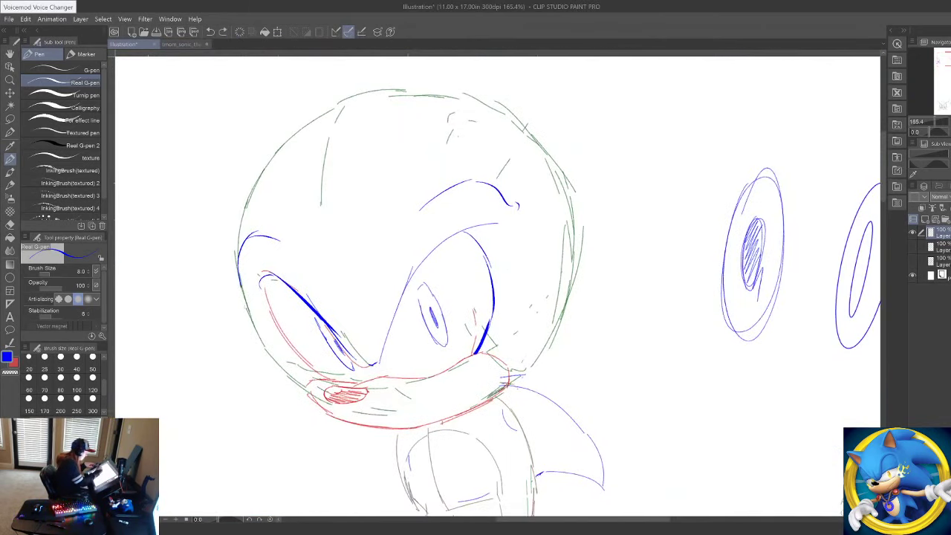
pyautogui.moveTo(239, 285)
pyautogui.mouseDown()
pyautogui.moveTo(271, 346)
pyautogui.moveTo(290, 349)
pyautogui.mouseUp()
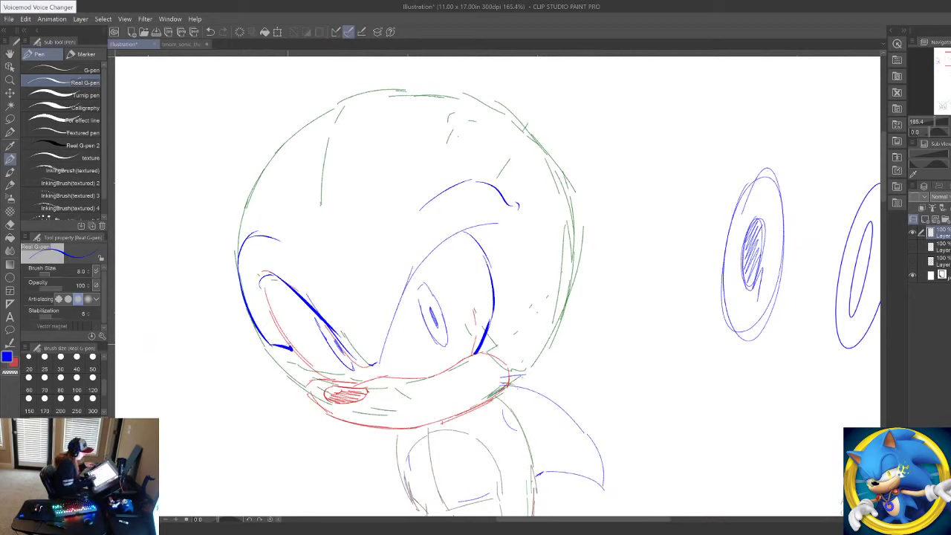
pyautogui.hotkey('ctrl', 'z')
pyautogui.hotkey('ctrl', 'z')
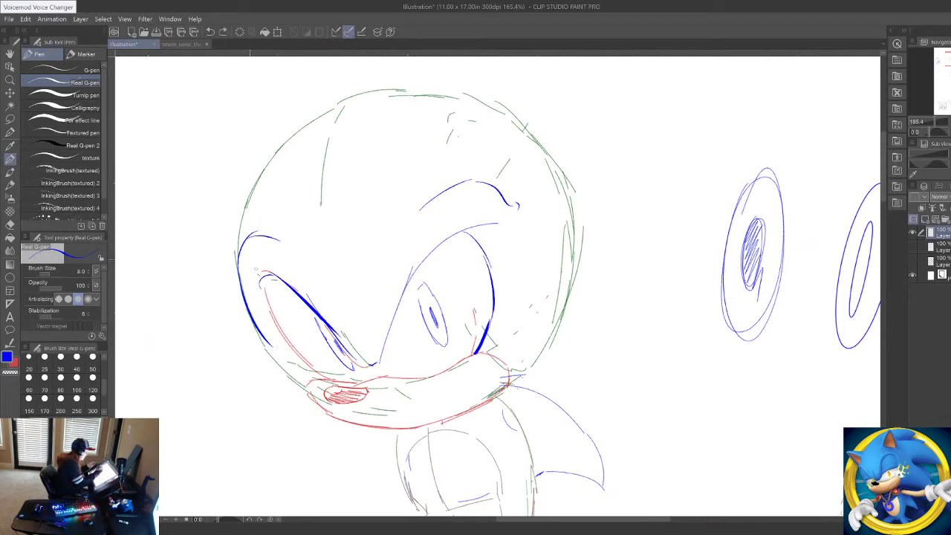
pyautogui.moveTo(238, 269)
pyautogui.mouseDown()
pyautogui.moveTo(270, 331)
pyautogui.moveTo(314, 380)
pyautogui.mouseUp()
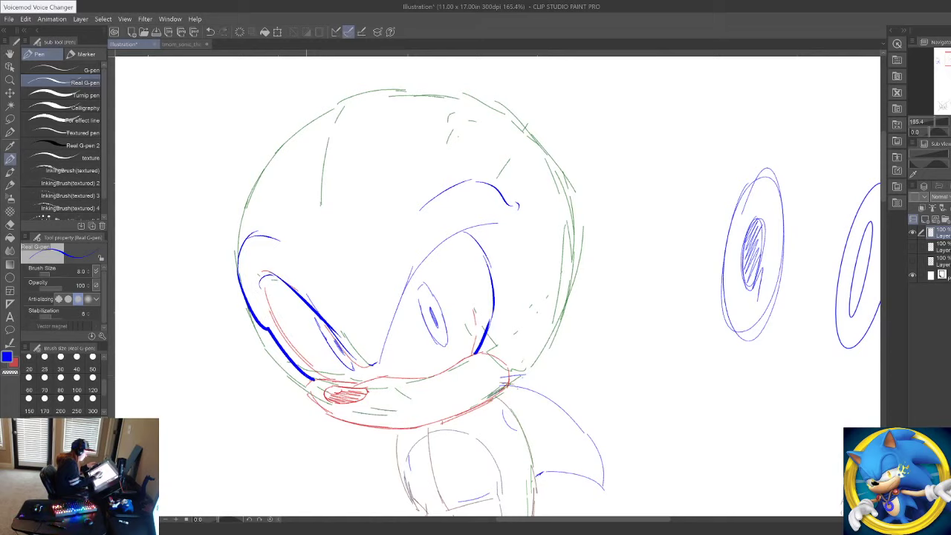
pyautogui.hotkey('ctrl', 'z')
pyautogui.moveTo(237, 262); pyautogui.dragTo(269, 328)
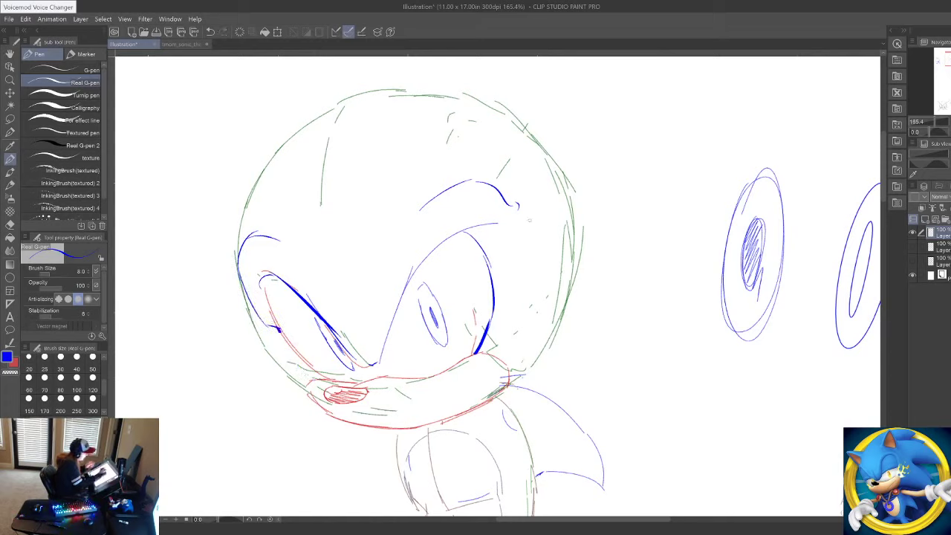
# Step: Redraw the front edge of the character's torso in blue with the Real G-pen
pyautogui.click(10, 80)
pyautogui.moveTo(514, 314); pyautogui.dragTo(476, 313)
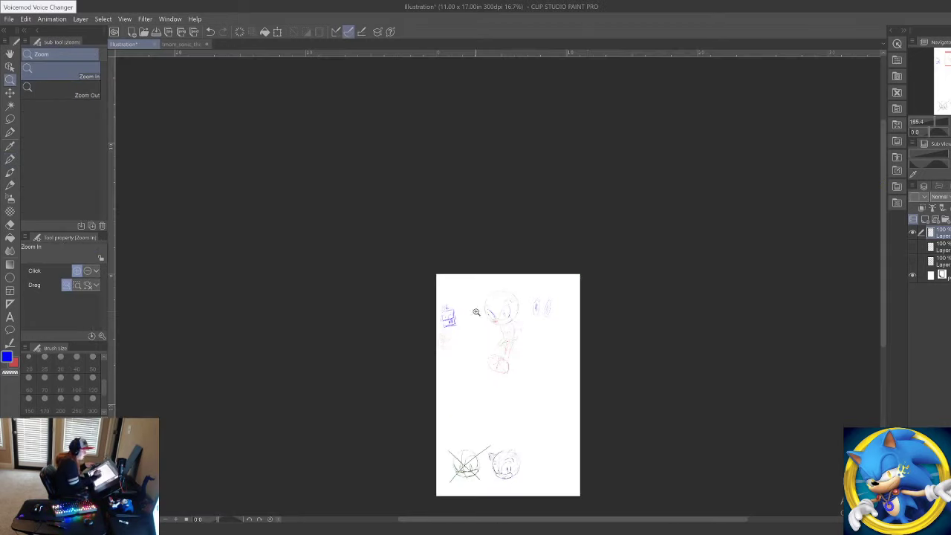
pyautogui.moveTo(538, 360); pyautogui.dragTo(554, 367)
pyautogui.moveTo(533, 201)
pyautogui.mouseDown()
pyautogui.moveTo(553, 203)
pyautogui.moveTo(524, 203)
pyautogui.moveTo(532, 204)
pyautogui.moveTo(525, 259)
pyautogui.moveTo(616, 183)
pyautogui.mouseUp()
pyautogui.press('e')
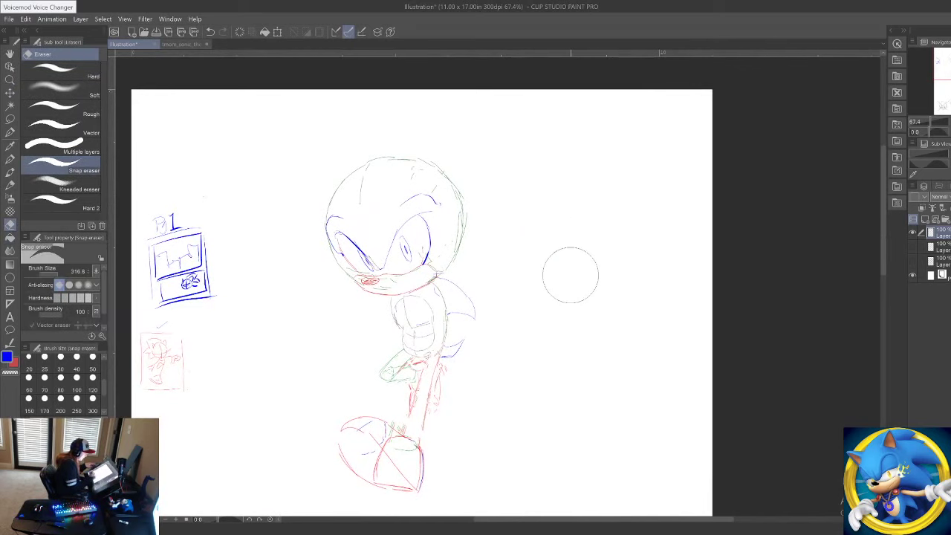
pyautogui.click(10, 160)
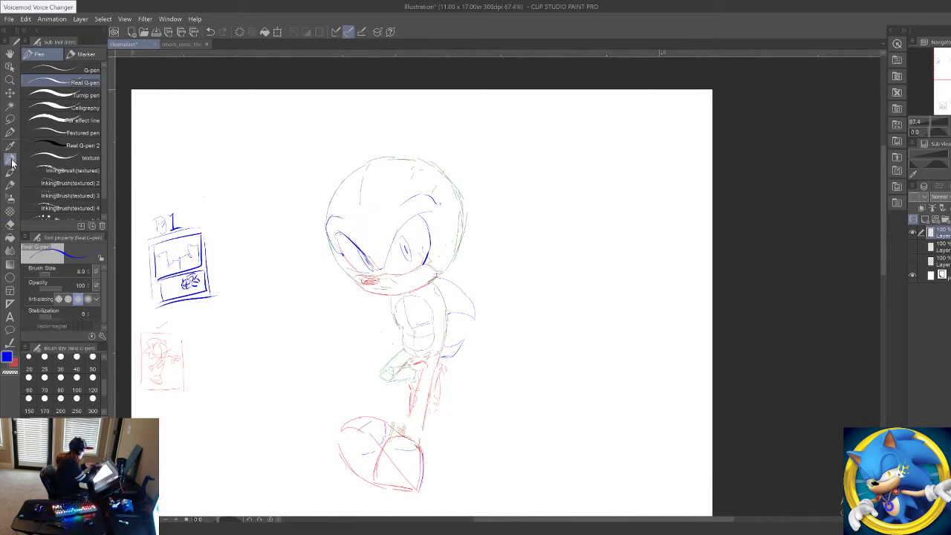
pyautogui.click(10, 173)
pyautogui.click(10, 212)
pyautogui.click(10, 225)
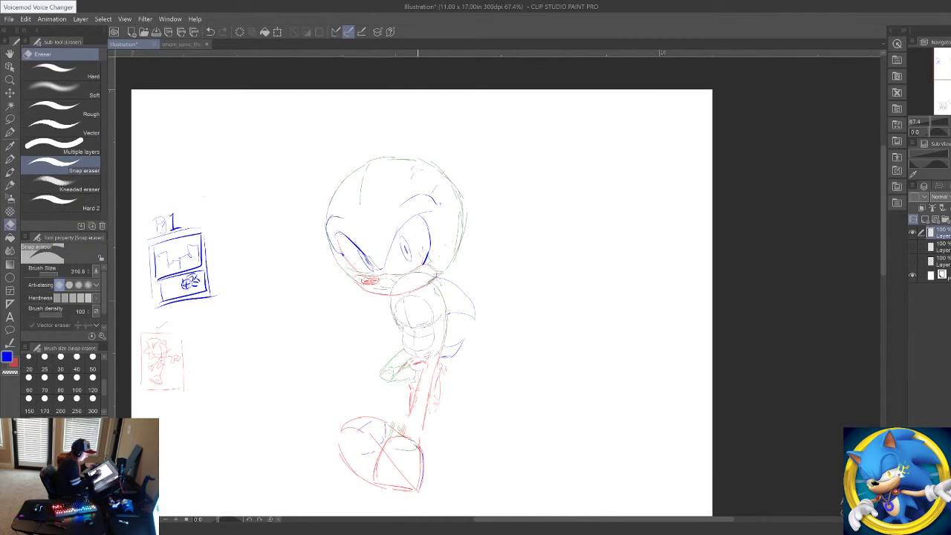
pyautogui.click(10, 162)
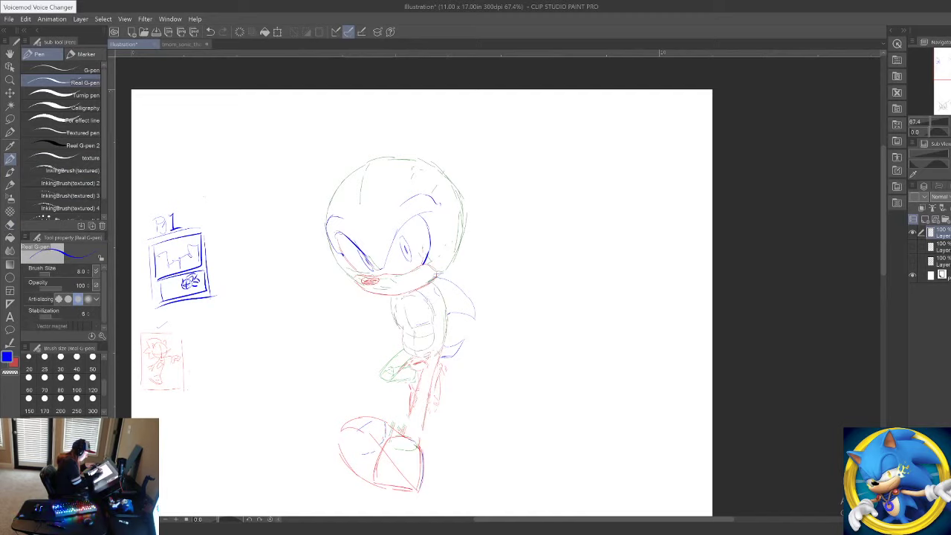
pyautogui.moveTo(394, 306); pyautogui.dragTo(398, 318)
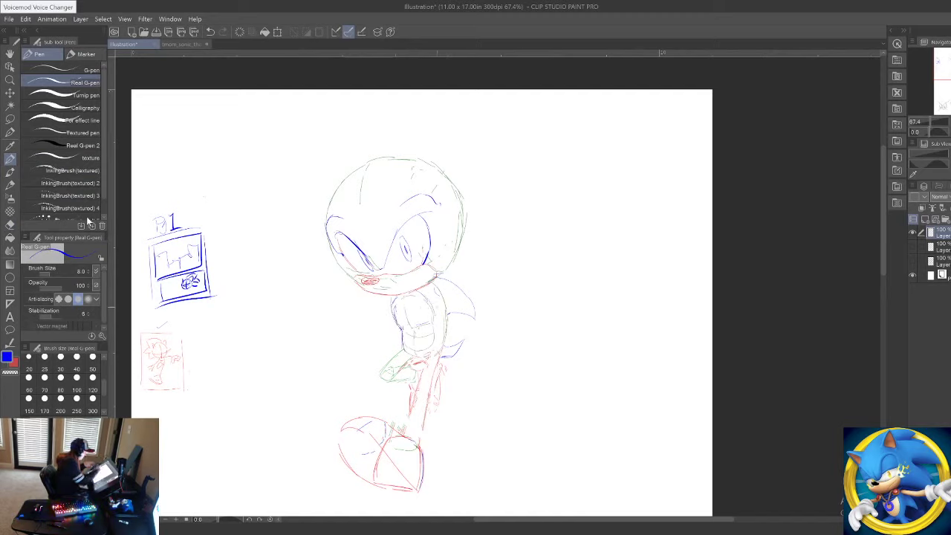
# Step: Lasso the bent leg and the upright leg's sketch lines, then tilt, shift and slightly enlarge them, and deselect
pyautogui.click(10, 119)
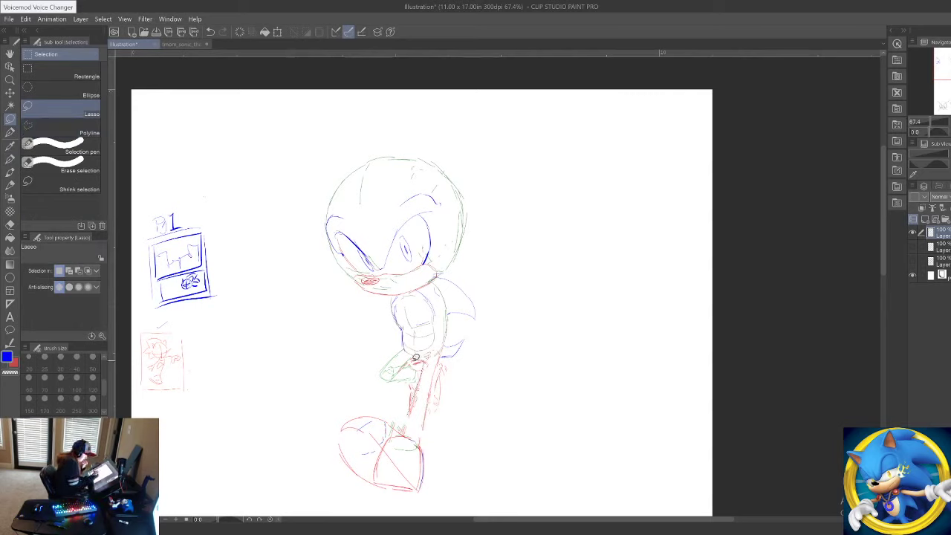
pyautogui.moveTo(378, 358); pyautogui.dragTo(410, 412)
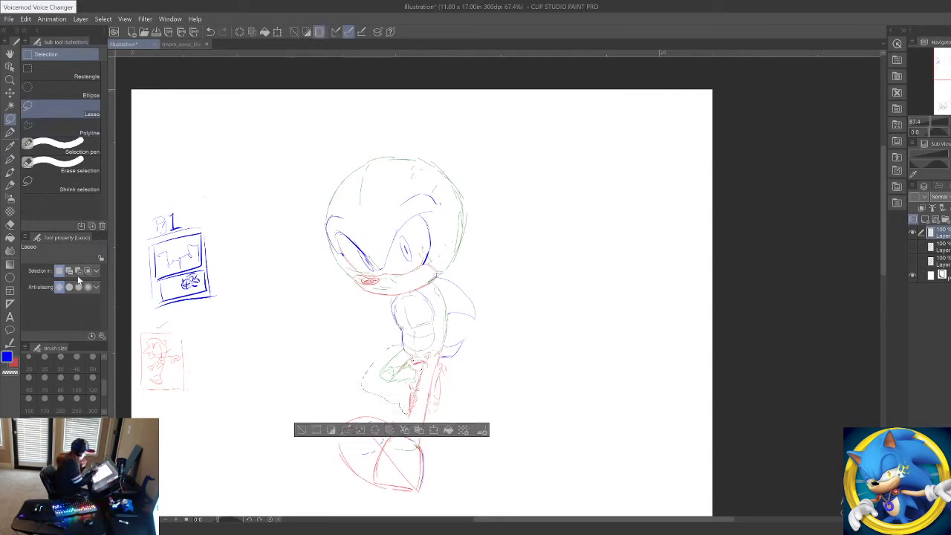
pyautogui.click(461, 439)
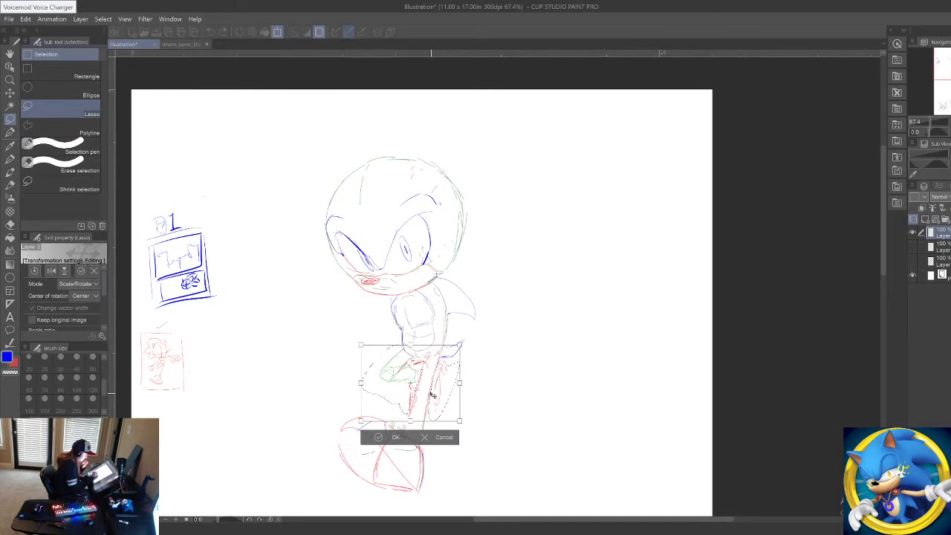
pyautogui.moveTo(408, 374); pyautogui.dragTo(397, 370)
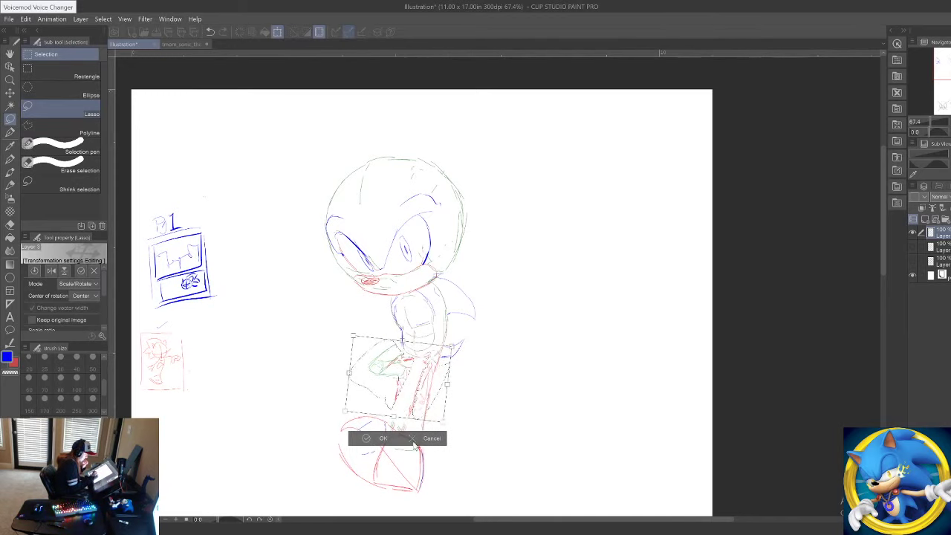
pyautogui.moveTo(395, 413); pyautogui.dragTo(394, 431)
pyautogui.moveTo(450, 399); pyautogui.dragTo(455, 397)
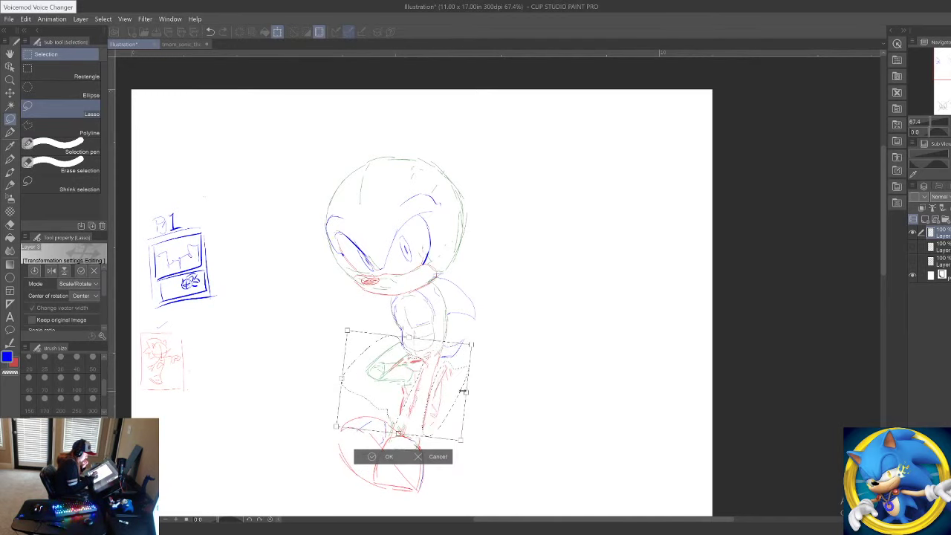
pyautogui.click(388, 458)
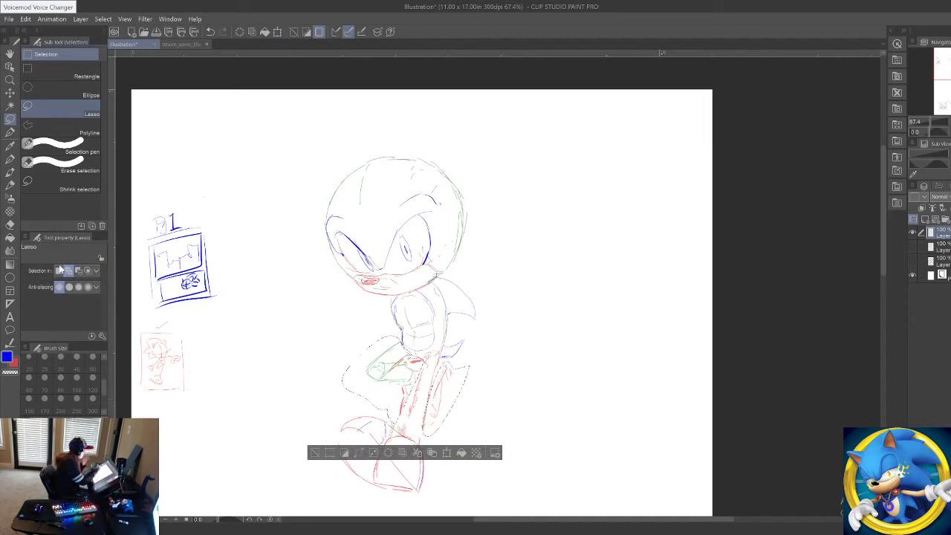
pyautogui.hotkey('ctrl', 'd')
# Step: Draw both sides of the upright leg in blue from the hip down to the shoe
pyautogui.click(11, 160)
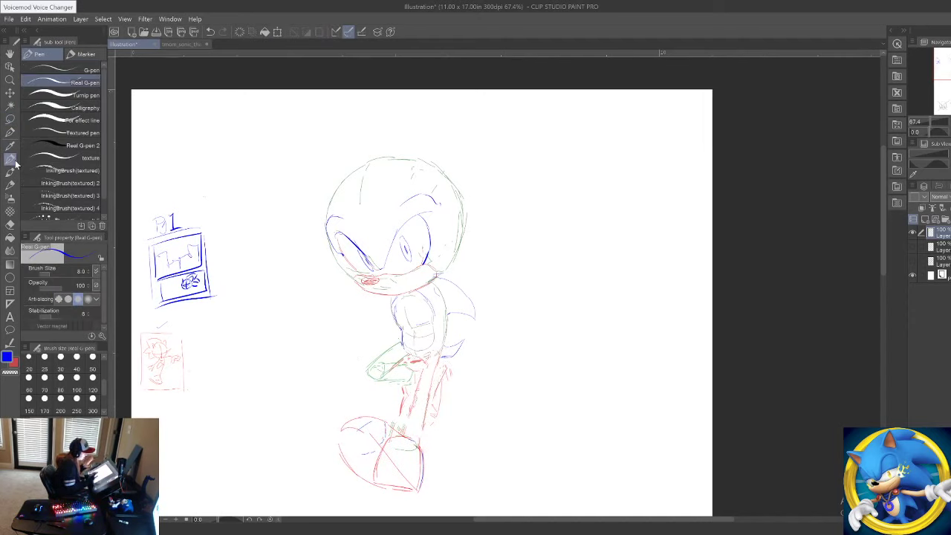
pyautogui.moveTo(408, 356)
pyautogui.mouseDown()
pyautogui.moveTo(421, 353)
pyautogui.moveTo(401, 431)
pyautogui.mouseUp()
pyautogui.moveTo(439, 353); pyautogui.dragTo(422, 434)
pyautogui.moveTo(432, 382); pyautogui.dragTo(420, 446)
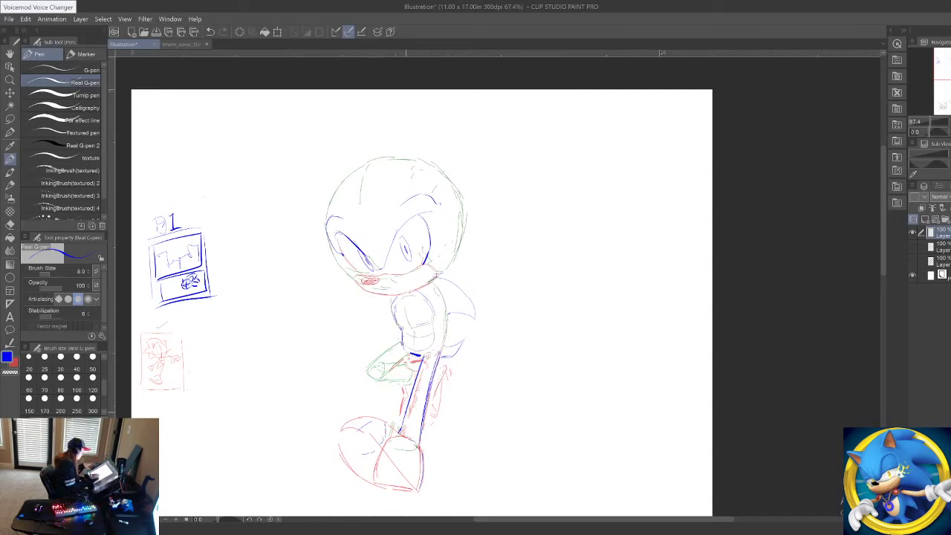
# Step: Lasso the toe portion of the large shoe, shift it slightly outward with a transform, and deselect
pyautogui.press('m')
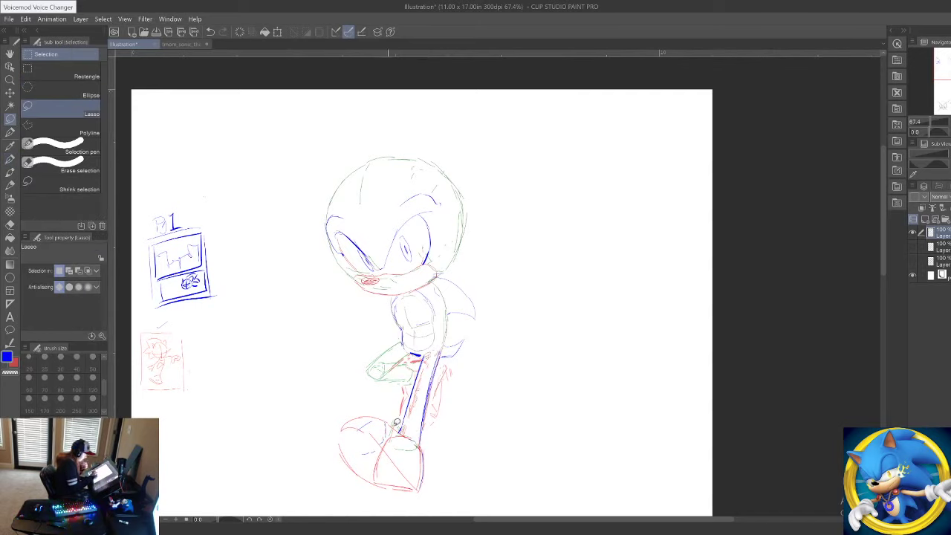
pyautogui.moveTo(397, 423)
pyautogui.mouseDown()
pyautogui.moveTo(393, 466)
pyautogui.moveTo(384, 448)
pyautogui.mouseUp()
pyautogui.click(393, 494)
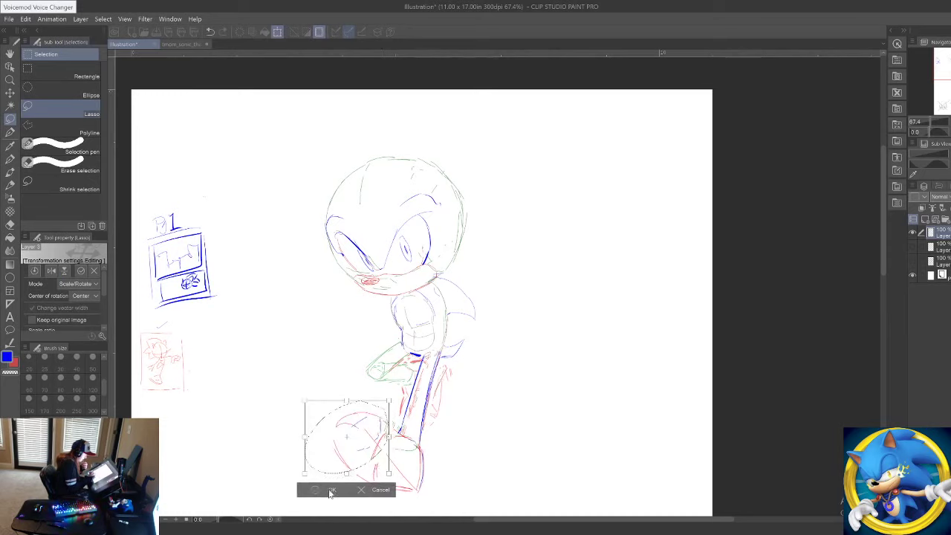
pyautogui.click(331, 492)
pyautogui.click(495, 424)
pyautogui.hotkey('ctrl', 'd')
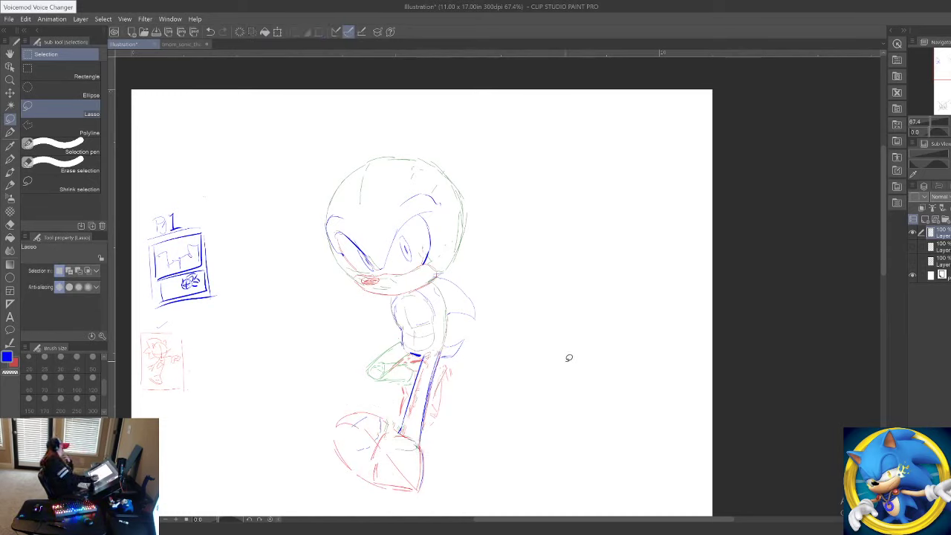
# Step: Draw the lower back line into the upright leg in blue and redraw the small pointed shape behind the hip
pyautogui.press('p')
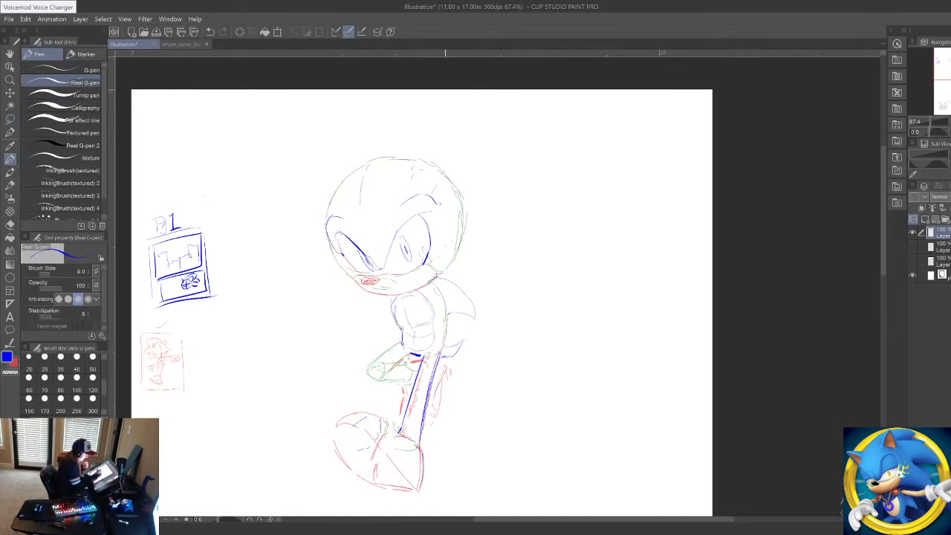
pyautogui.moveTo(446, 316)
pyautogui.mouseDown()
pyautogui.moveTo(444, 347)
pyautogui.moveTo(462, 345)
pyautogui.moveTo(442, 343)
pyautogui.moveTo(458, 342)
pyautogui.moveTo(451, 361)
pyautogui.mouseUp()
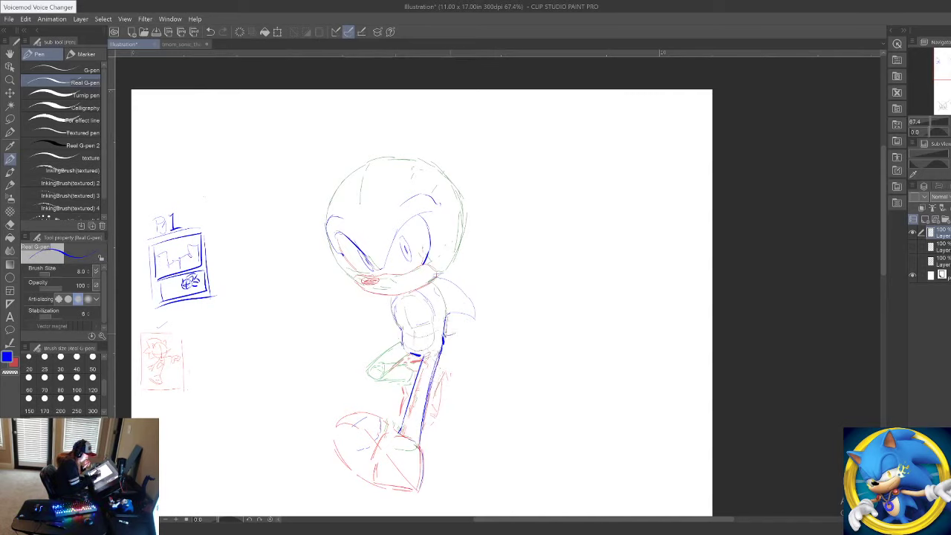
pyautogui.moveTo(466, 325); pyautogui.dragTo(451, 352)
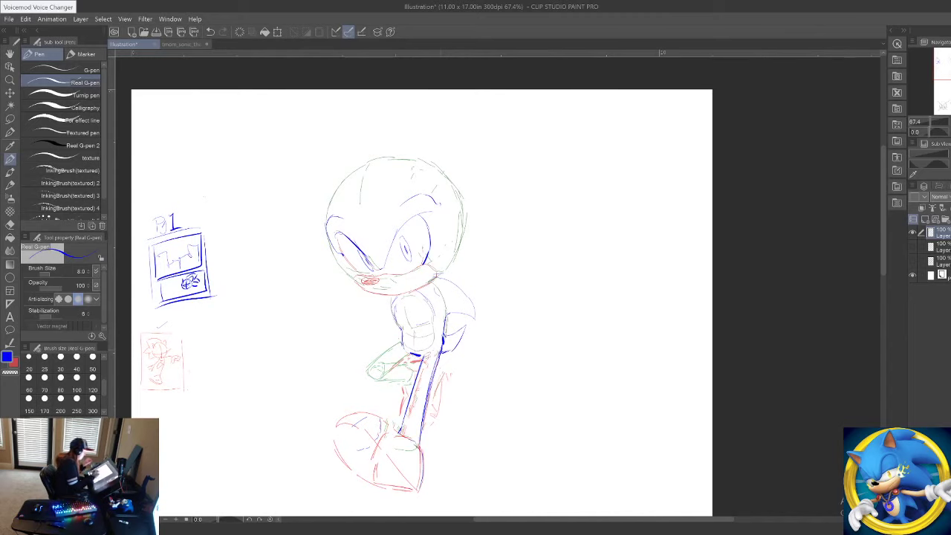
pyautogui.click(11, 80)
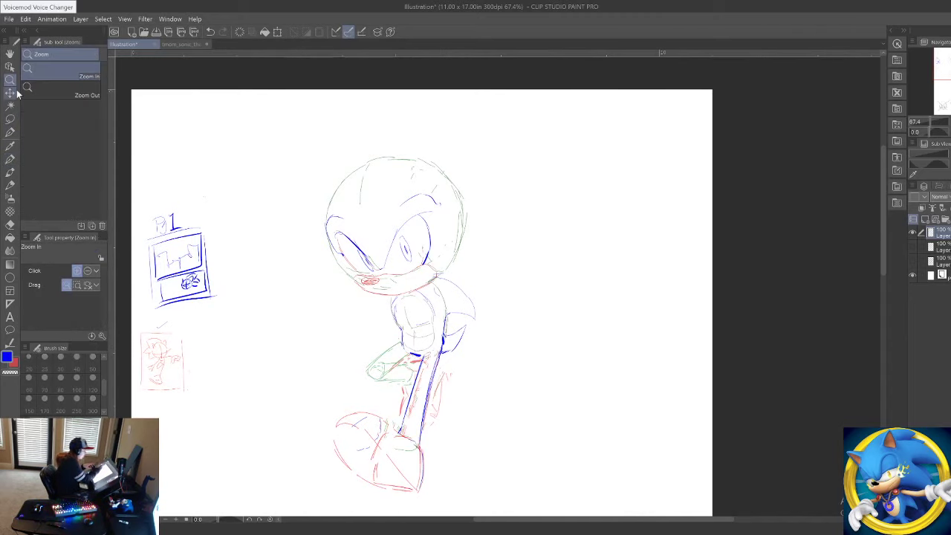
pyautogui.click(428, 131)
pyautogui.click(10, 158)
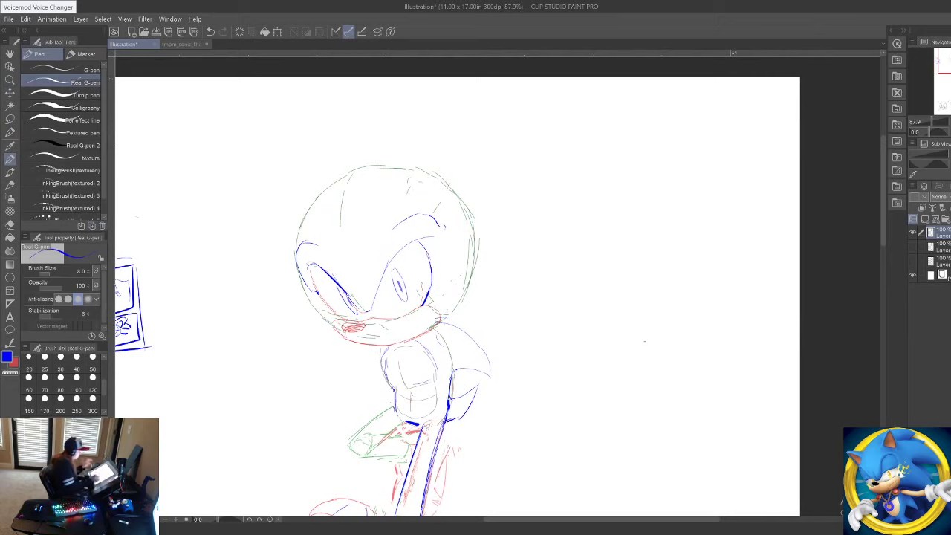
# Step: Sample the dark green of the bent leg's foot lines as the drawing colour
pyautogui.moveTo(534, 458); pyautogui.dragTo(571, 342)
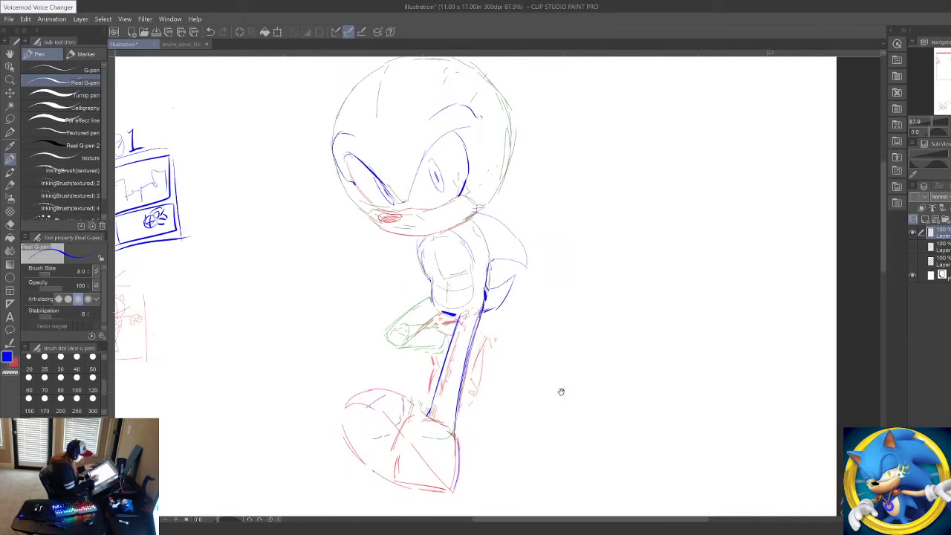
pyautogui.moveTo(561, 389); pyautogui.dragTo(573, 512)
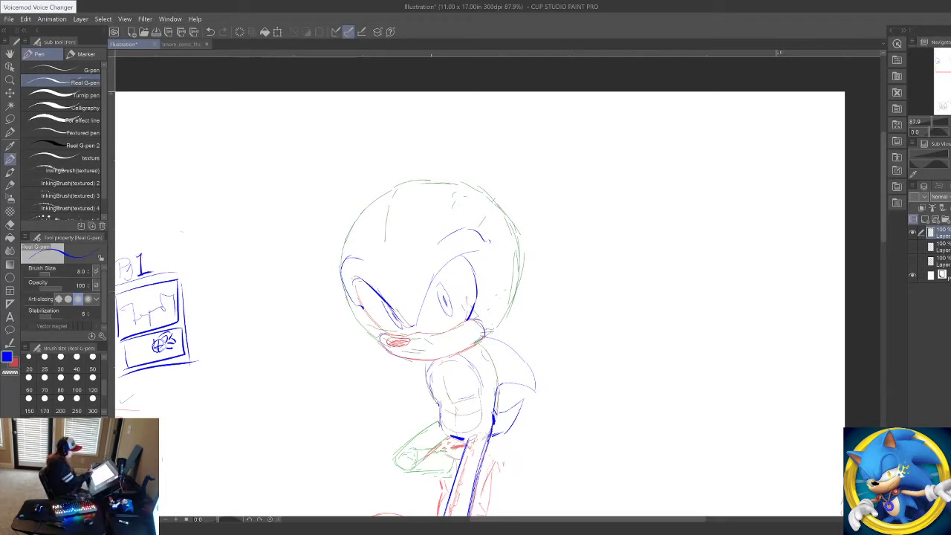
pyautogui.keyDown('alt'); pyautogui.click(407, 469); pyautogui.keyUp('alt')
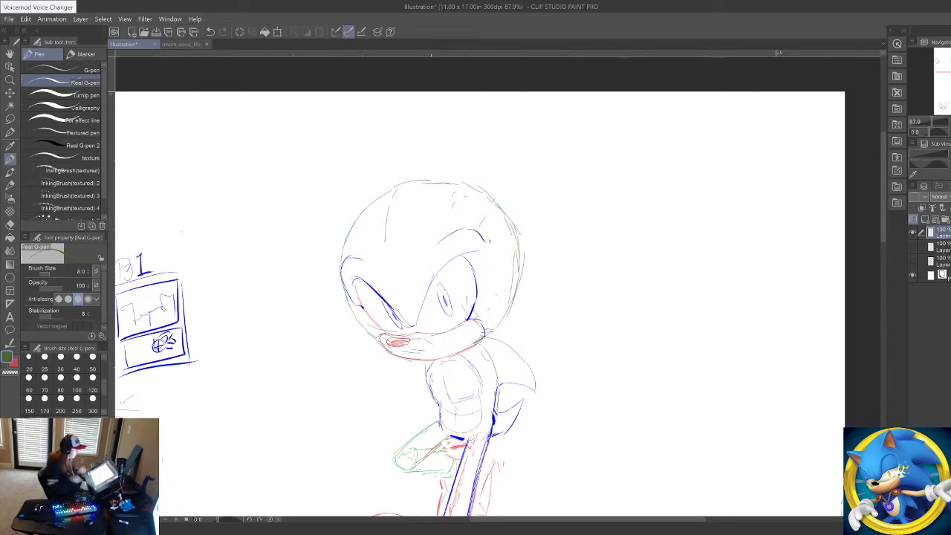
# Step: Sketch a practice head circle with several loose green strokes in the blank canvas area beside the character
pyautogui.moveTo(707, 412); pyautogui.dragTo(557, 318)
pyautogui.click(10, 80)
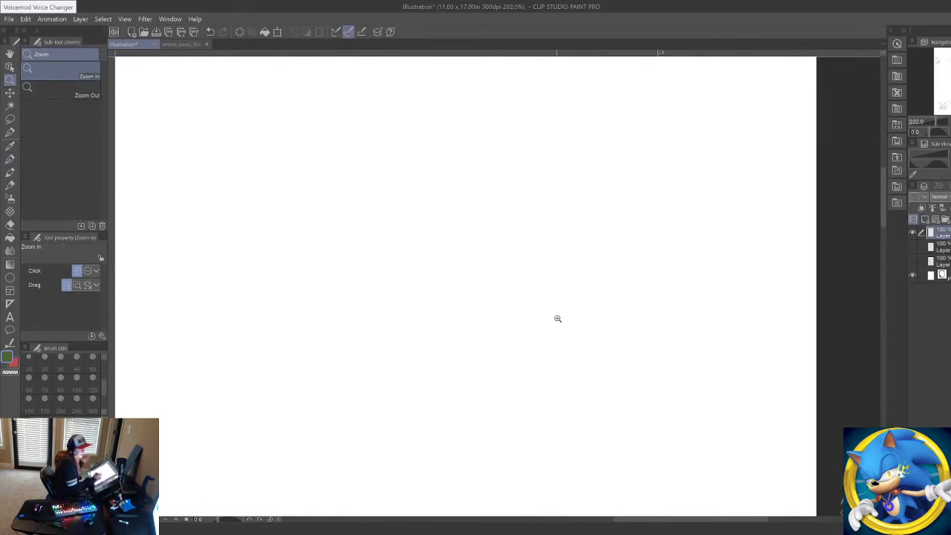
pyautogui.click(12, 162)
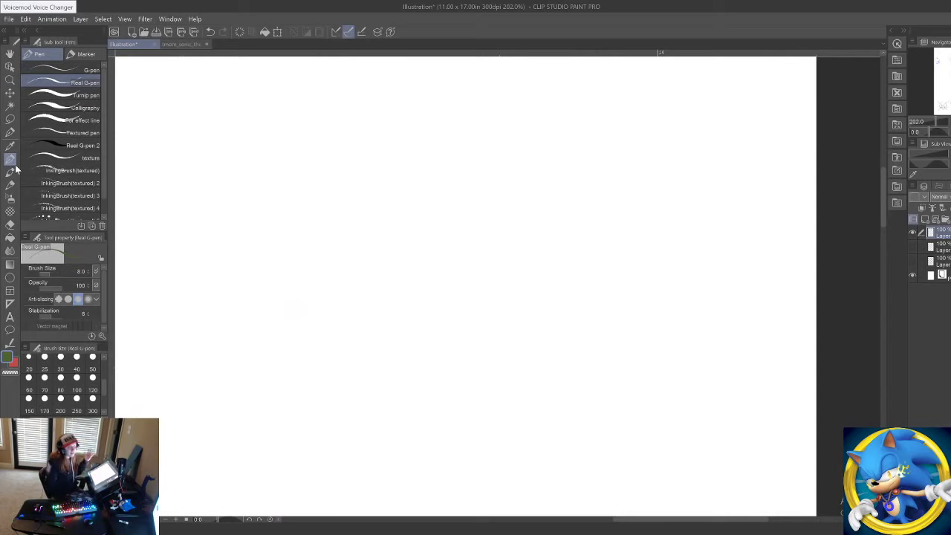
pyautogui.moveTo(347, 301)
pyautogui.mouseDown()
pyautogui.moveTo(388, 233)
pyautogui.moveTo(488, 295)
pyautogui.mouseUp()
pyautogui.moveTo(504, 307); pyautogui.dragTo(455, 405)
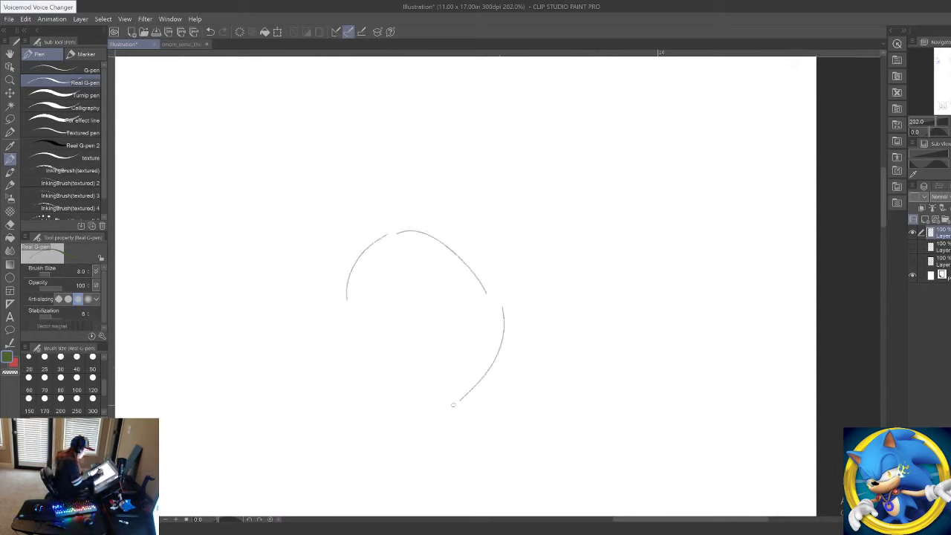
pyautogui.moveTo(350, 263)
pyautogui.mouseDown()
pyautogui.moveTo(386, 413)
pyautogui.moveTo(484, 264)
pyautogui.mouseUp()
pyautogui.moveTo(516, 357); pyautogui.dragTo(416, 422)
pyautogui.moveTo(521, 332); pyautogui.dragTo(456, 428)
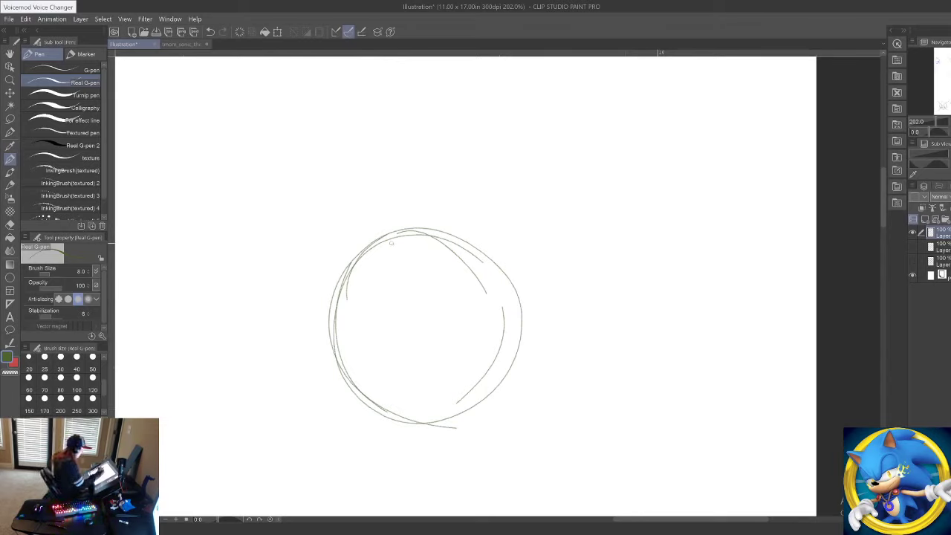
# Step: Add two pointed ears in green to the practice head, one at the side and one on top
pyautogui.moveTo(338, 286); pyautogui.dragTo(326, 328)
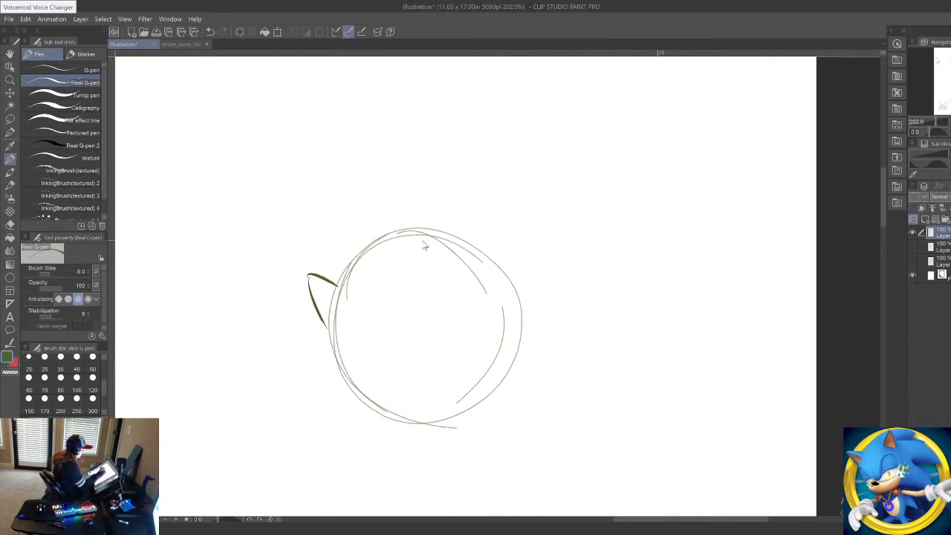
pyautogui.moveTo(425, 244)
pyautogui.mouseDown()
pyautogui.moveTo(451, 196)
pyautogui.moveTo(476, 243)
pyautogui.mouseUp()
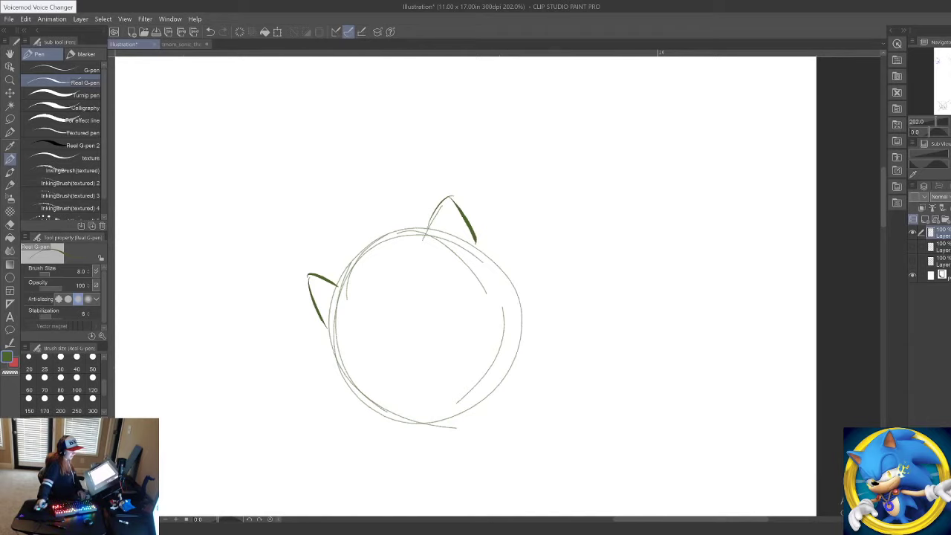
# Step: Switch to the web browser, enlarge the Sonic render to examine the ears and quills, and return to Clip Studio Paint
pyautogui.click(295, 534)
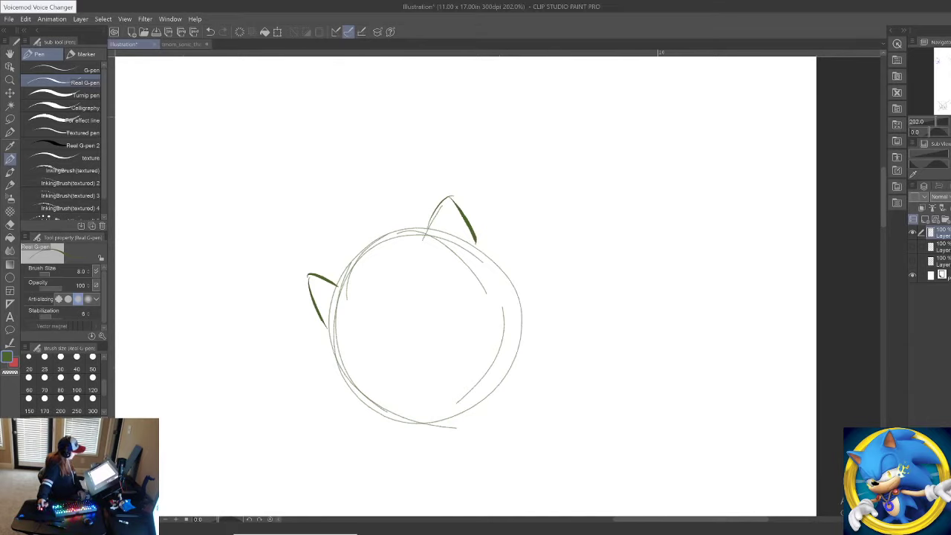
pyautogui.moveTo(457, 13); pyautogui.dragTo(950, 97)
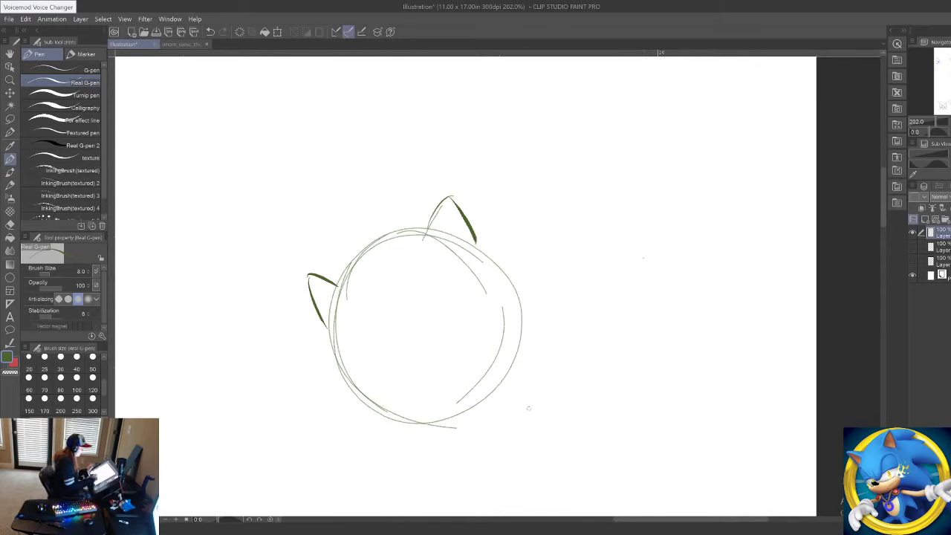
pyautogui.moveTo(600, 374)
pyautogui.mouseDown()
pyautogui.moveTo(614, 352)
pyautogui.moveTo(718, 296)
pyautogui.mouseUp()
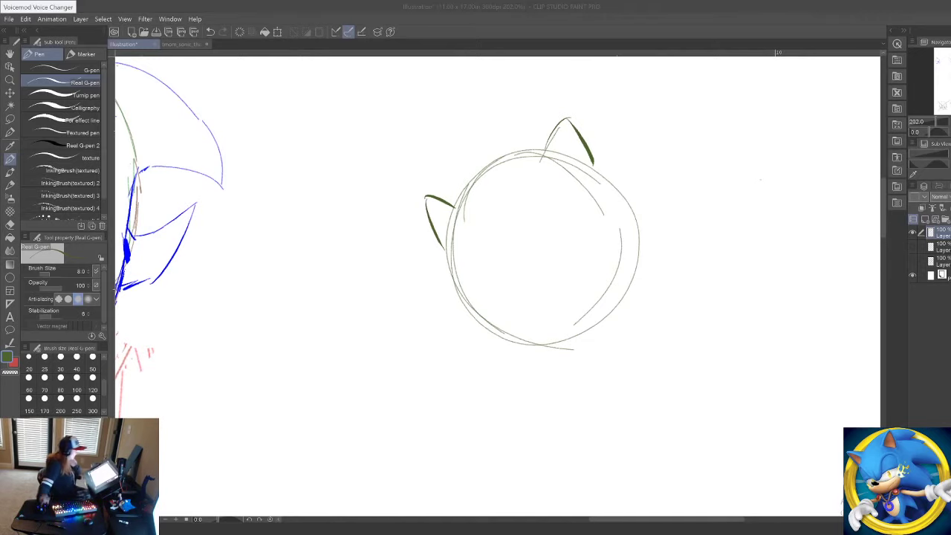
pyautogui.click(611, 312)
pyautogui.moveTo(628, 289); pyautogui.dragTo(619, 317)
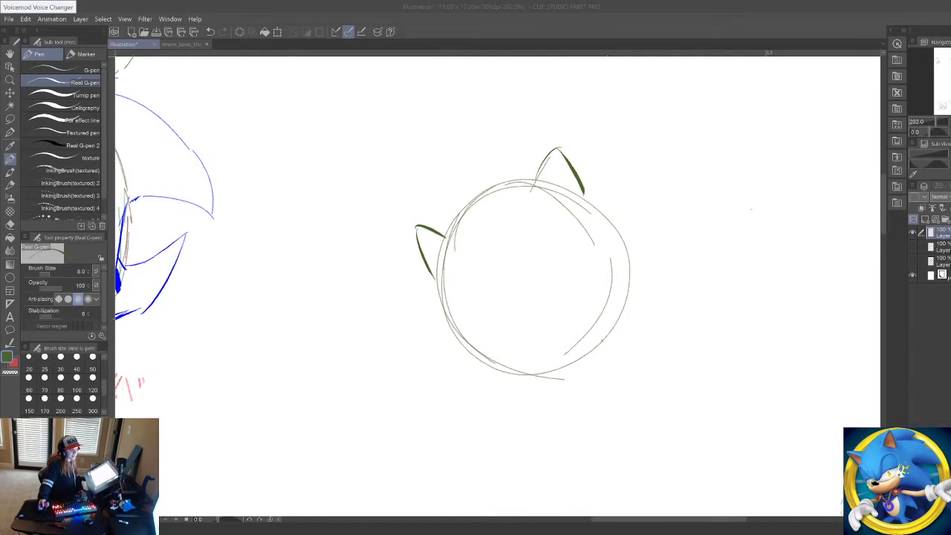
pyautogui.moveTo(950, 87); pyautogui.dragTo(350, 1)
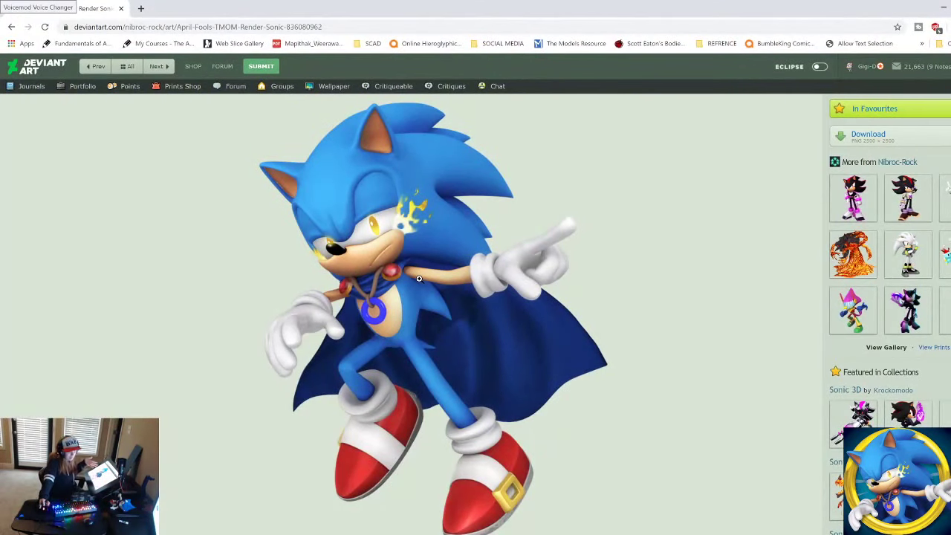
pyautogui.click(476, 173)
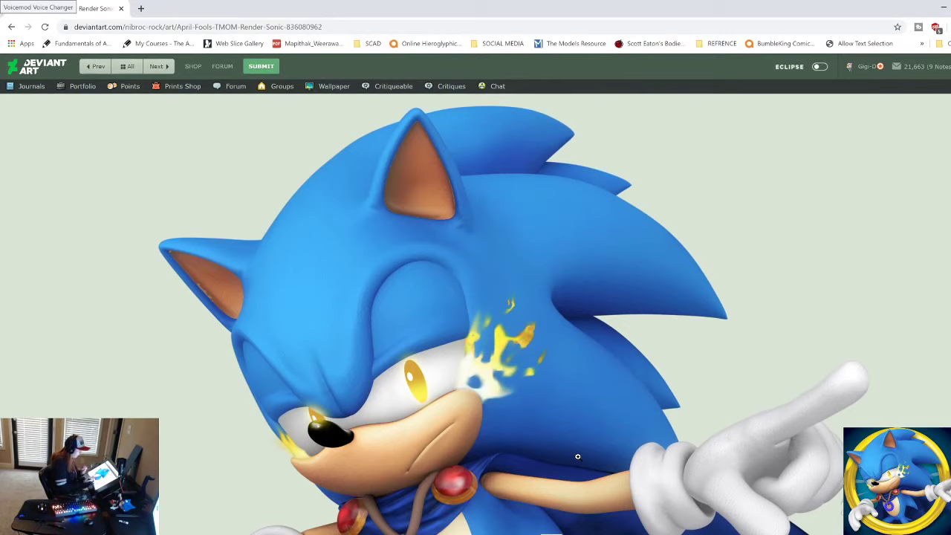
pyautogui.hotkey('alt', 'Tab')
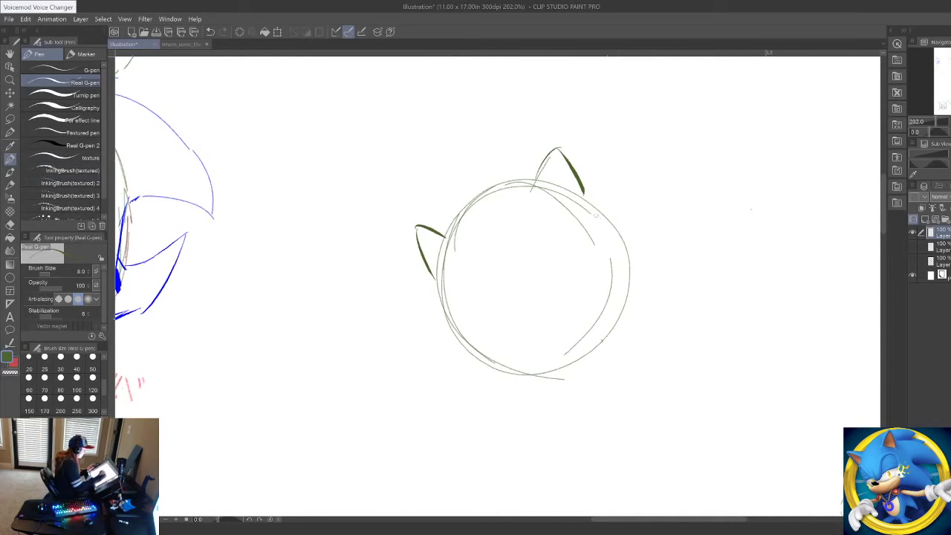
# Step: Erase the practice head and return to the character sketch
pyautogui.moveTo(460, 309); pyautogui.dragTo(509, 307)
pyautogui.moveTo(561, 197)
pyautogui.mouseDown()
pyautogui.moveTo(486, 243)
pyautogui.moveTo(499, 419)
pyautogui.mouseUp()
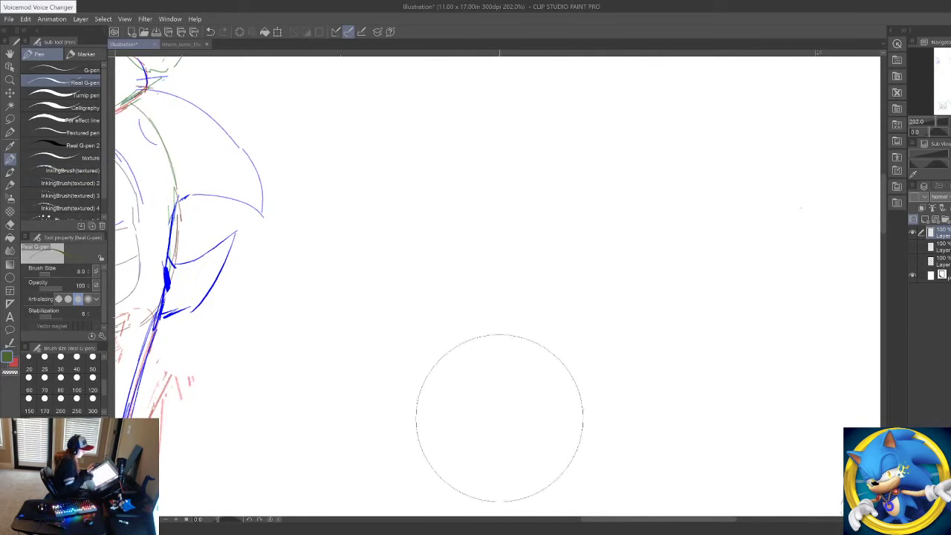
pyautogui.moveTo(326, 218)
pyautogui.mouseDown()
pyautogui.moveTo(592, 411)
pyautogui.moveTo(624, 327)
pyautogui.moveTo(614, 211)
pyautogui.mouseUp()
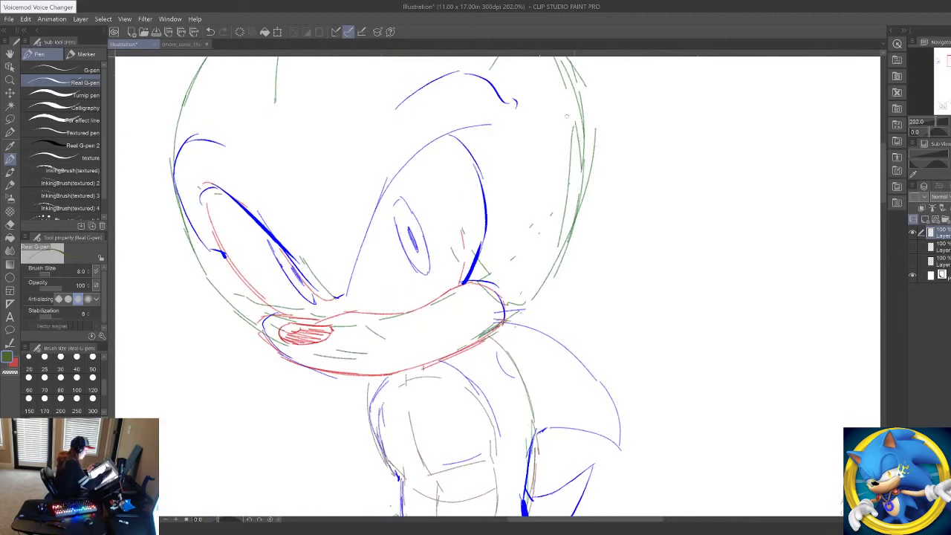
# Step: Check how the quills leave the head on the browser's Sonic render, and return to Clip Studio Paint
pyautogui.moveTo(356, 529)
pyautogui.click(357, 513)
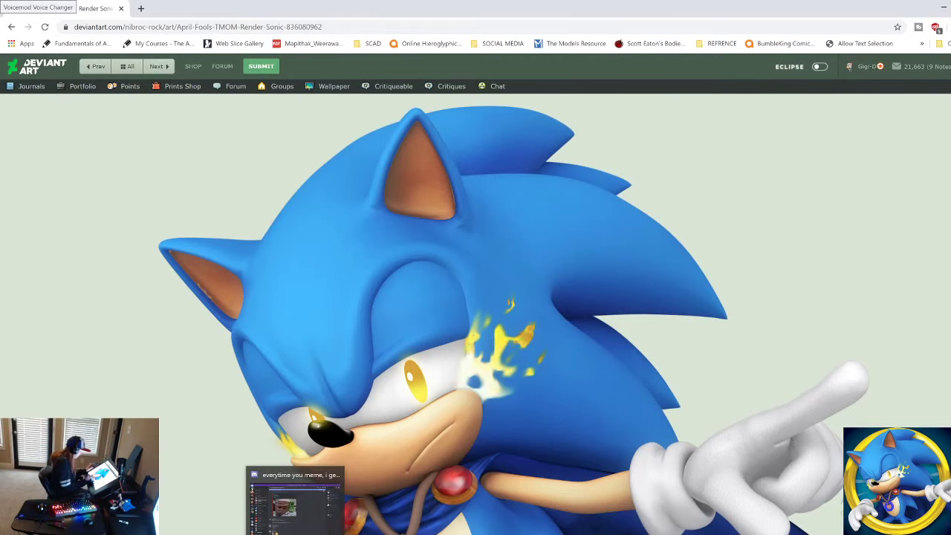
pyautogui.click(296, 531)
# Step: Mark the start of a quill with short green strokes on the back edge of the head
pyautogui.moveTo(586, 300); pyautogui.dragTo(523, 366)
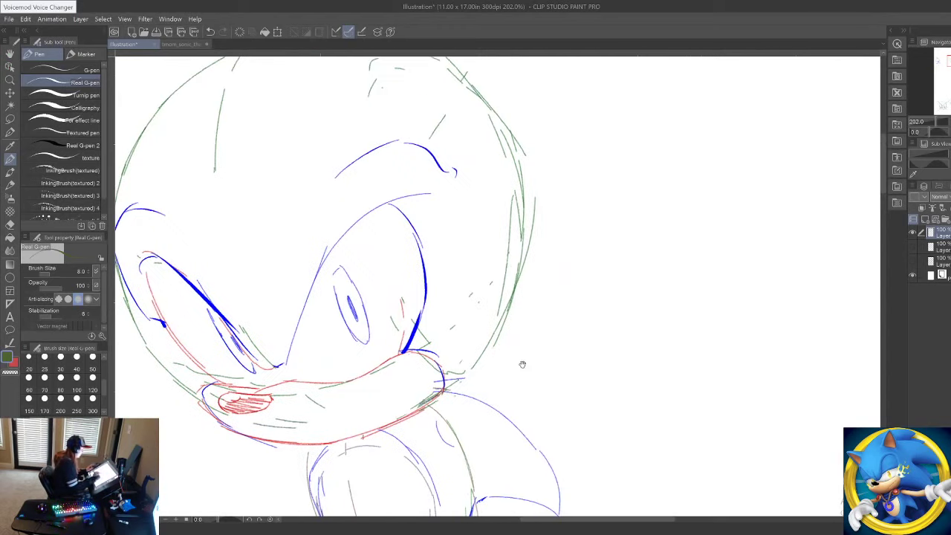
pyautogui.moveTo(512, 216); pyautogui.dragTo(548, 246)
pyautogui.moveTo(532, 240); pyautogui.dragTo(544, 249)
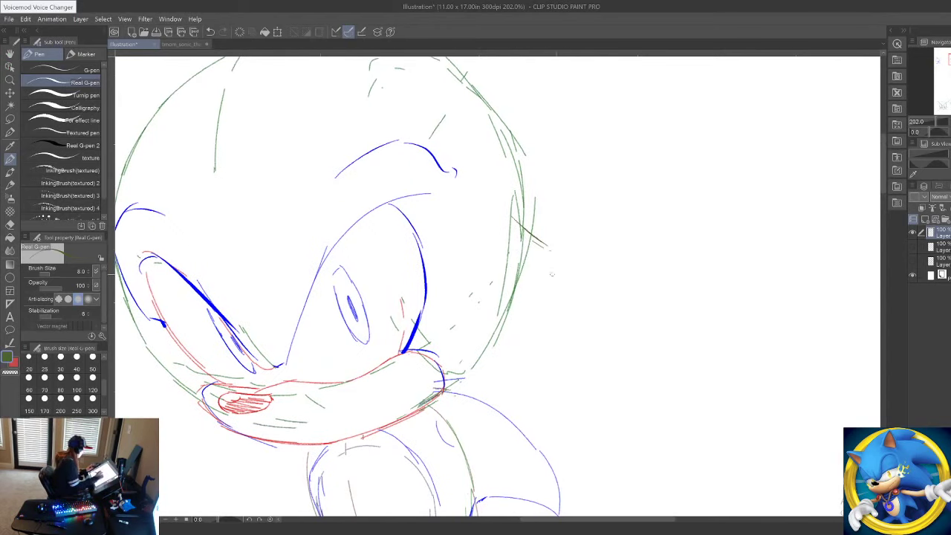
pyautogui.click(10, 80)
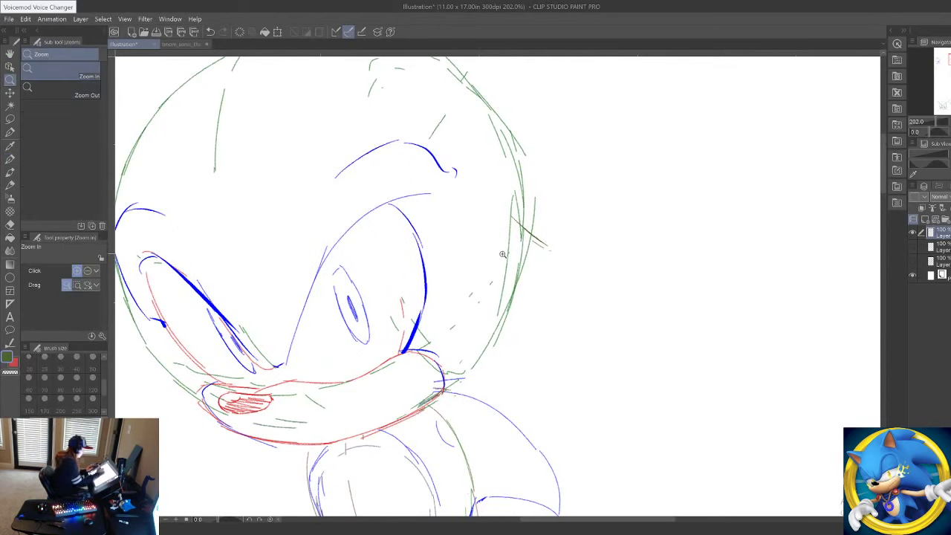
pyautogui.moveTo(503, 253); pyautogui.dragTo(433, 291)
pyautogui.click(9, 159)
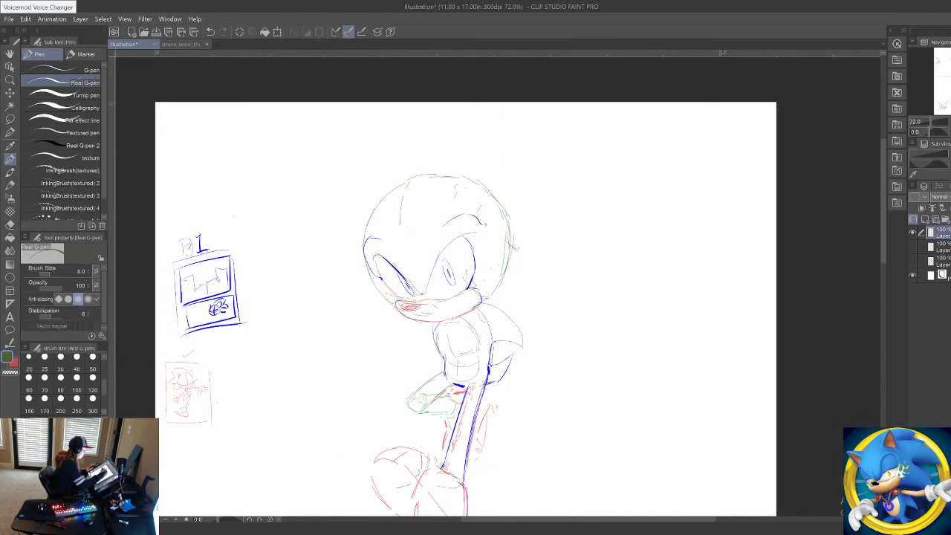
# Step: Undo the first quill attempt and draw a curved, pointed green quill sweeping from the back of the head to below the cheek
pyautogui.moveTo(518, 247)
pyautogui.mouseDown()
pyautogui.moveTo(579, 271)
pyautogui.moveTo(643, 490)
pyautogui.moveTo(475, 294)
pyautogui.mouseUp()
pyautogui.hotkey('ctrl', 'z')
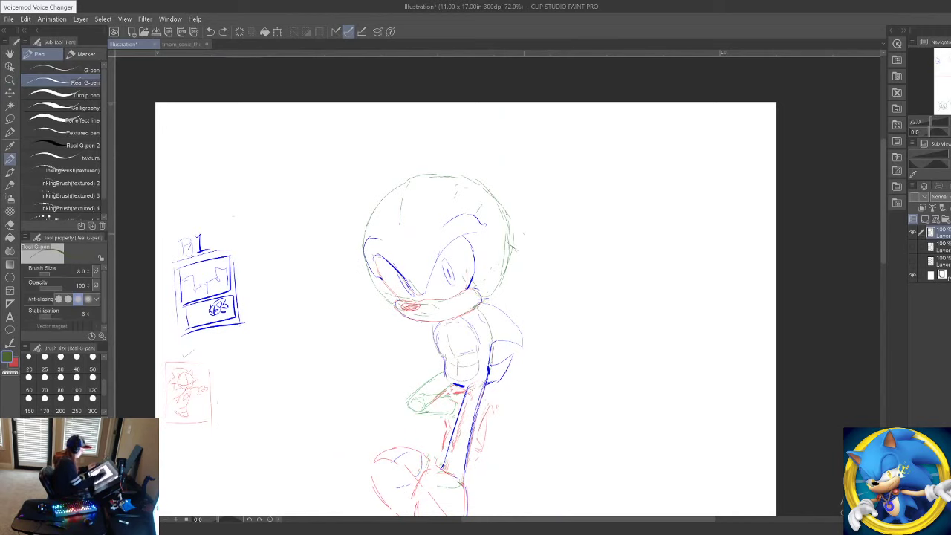
pyautogui.moveTo(512, 226)
pyautogui.mouseDown()
pyautogui.moveTo(566, 253)
pyautogui.moveTo(517, 301)
pyautogui.mouseUp()
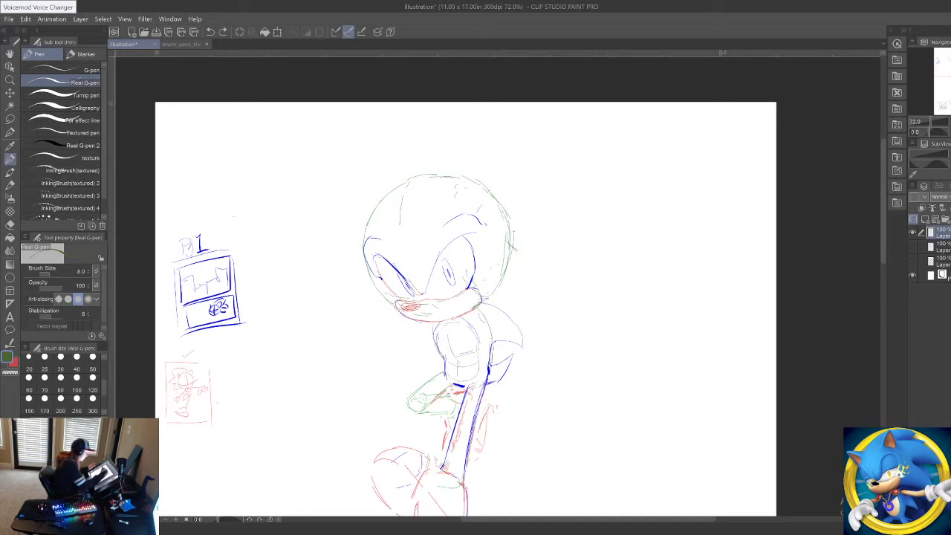
pyautogui.moveTo(514, 235)
pyautogui.mouseDown()
pyautogui.moveTo(562, 257)
pyautogui.moveTo(587, 304)
pyautogui.moveTo(593, 350)
pyautogui.moveTo(512, 308)
pyautogui.moveTo(555, 326)
pyautogui.mouseUp()
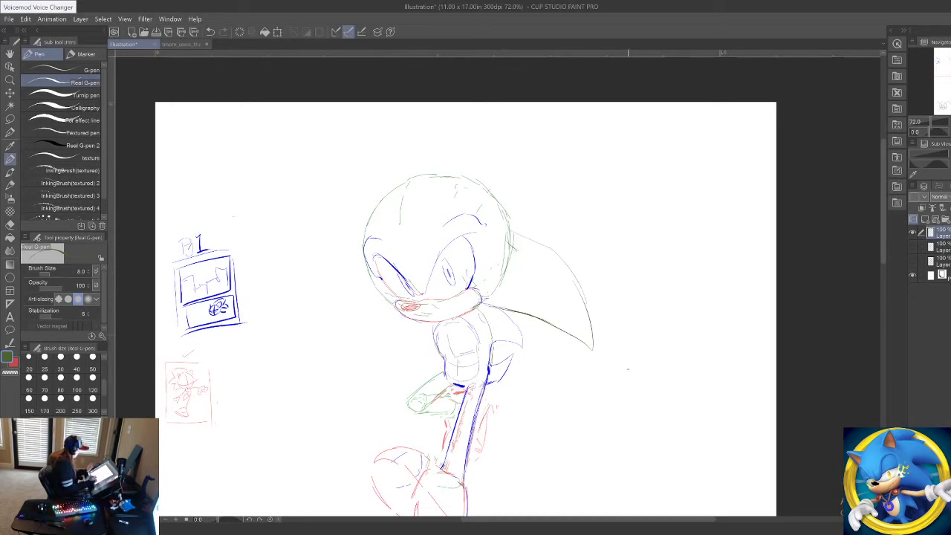
pyautogui.moveTo(625, 388)
pyautogui.mouseDown()
pyautogui.moveTo(684, 305)
pyautogui.moveTo(629, 386)
pyautogui.mouseUp()
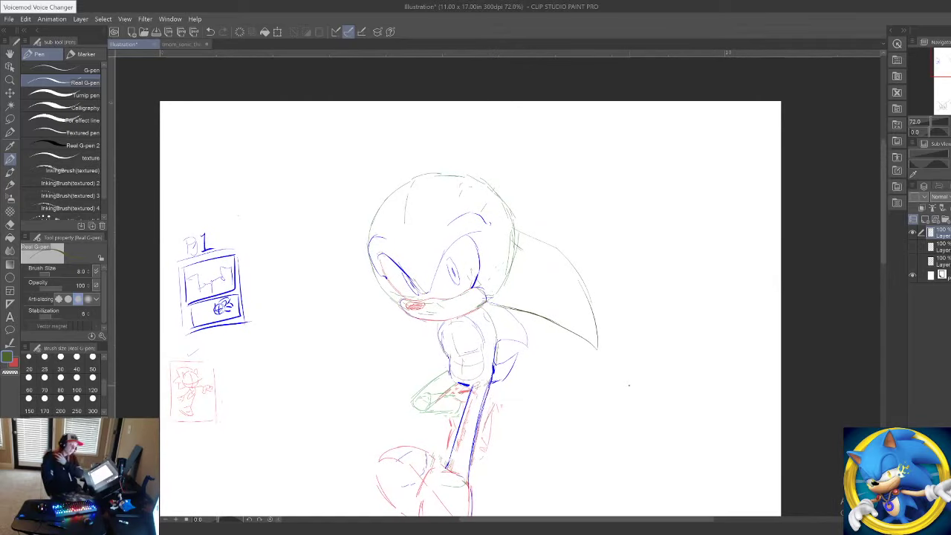
# Step: Try two versions of a larger outer quill in cyan behind the head, undoing each one
pyautogui.moveTo(541, 422); pyautogui.dragTo(403, 480)
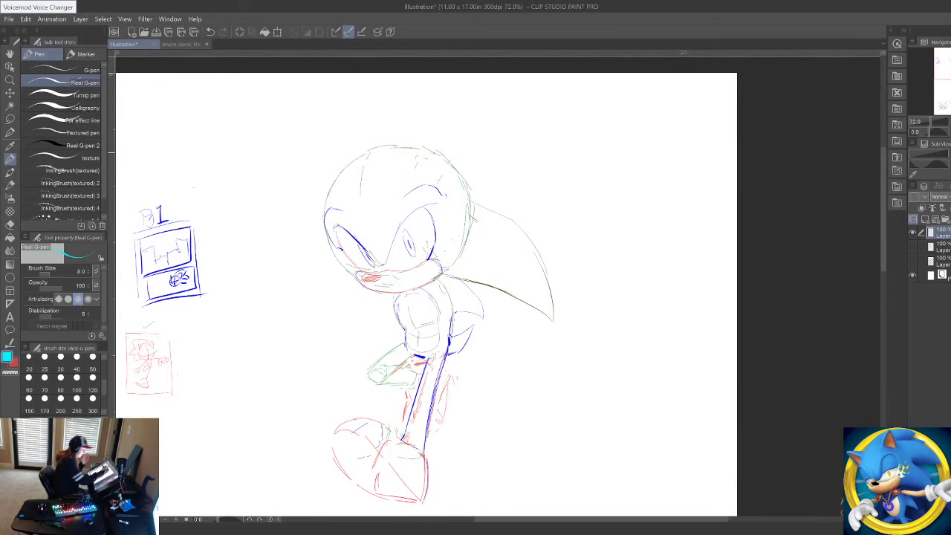
pyautogui.moveTo(446, 156); pyautogui.dragTo(595, 420)
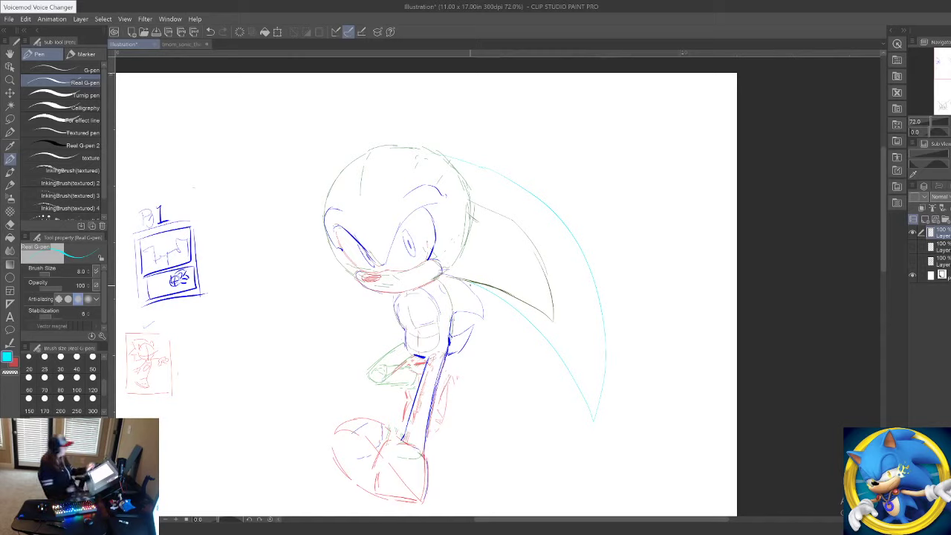
pyautogui.hotkey('ctrl', 'z')
pyautogui.moveTo(446, 156)
pyautogui.mouseDown()
pyautogui.moveTo(498, 175)
pyautogui.moveTo(468, 301)
pyautogui.mouseUp()
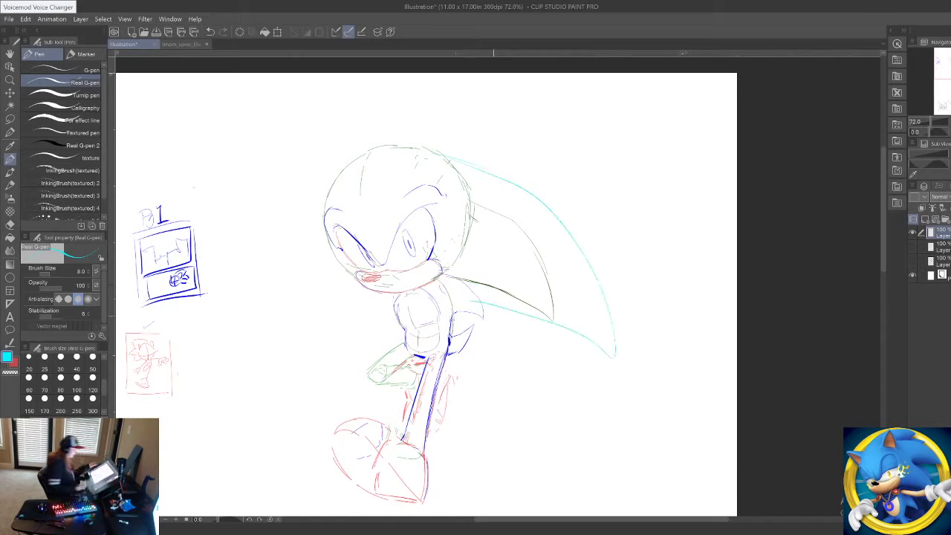
pyautogui.hotkey('ctrl', 'z')
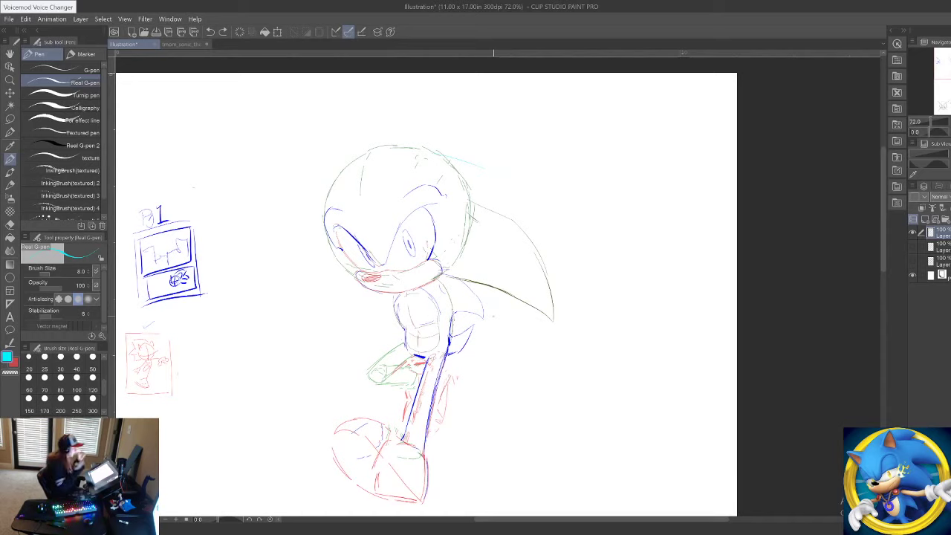
# Step: Sample the dark green of the existing quill outline as the drawing colour
pyautogui.rightClick(488, 286)
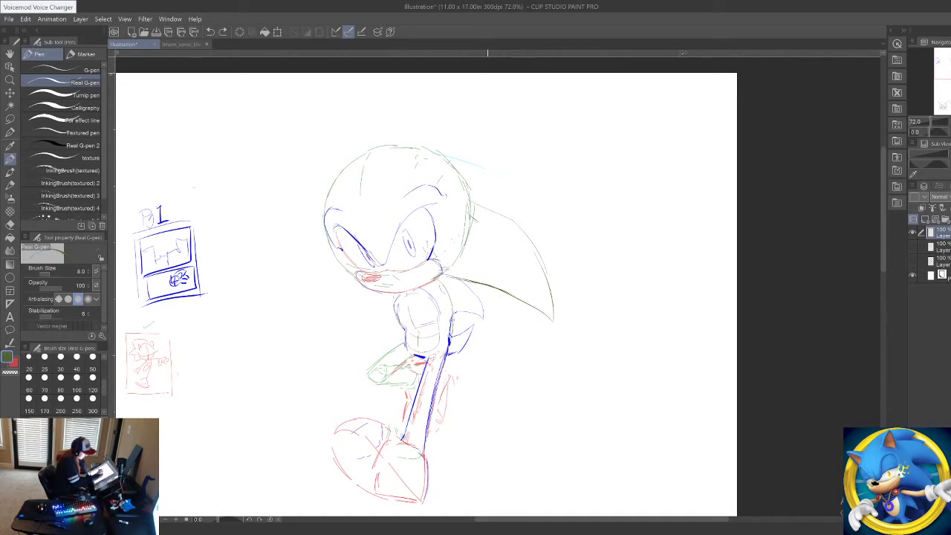
pyautogui.moveTo(552, 367); pyautogui.dragTo(580, 440)
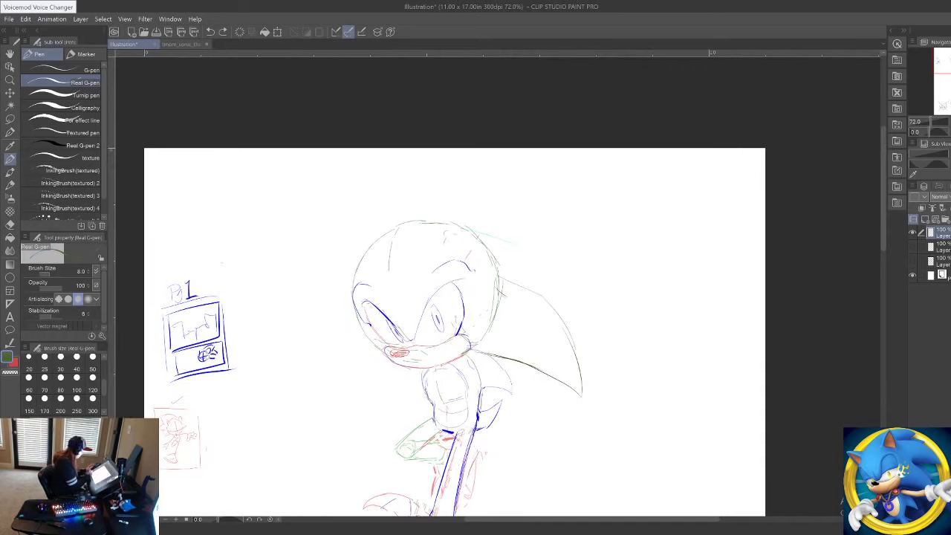
pyautogui.rightClick(581, 393)
pyautogui.moveTo(587, 389); pyautogui.dragTo(588, 406)
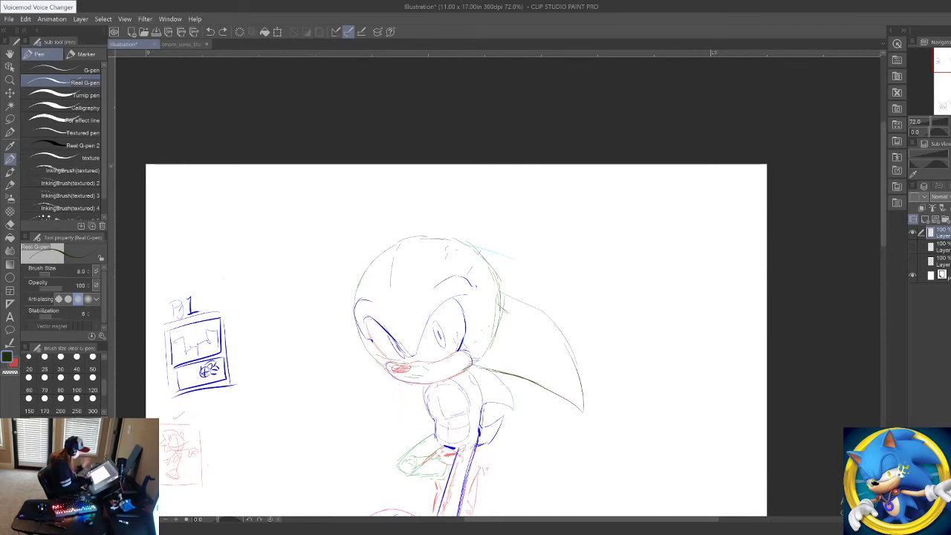
# Step: Switch to the browser and examine the Sonic render's quills and ears, both close up and in the full figure
pyautogui.click(356, 506)
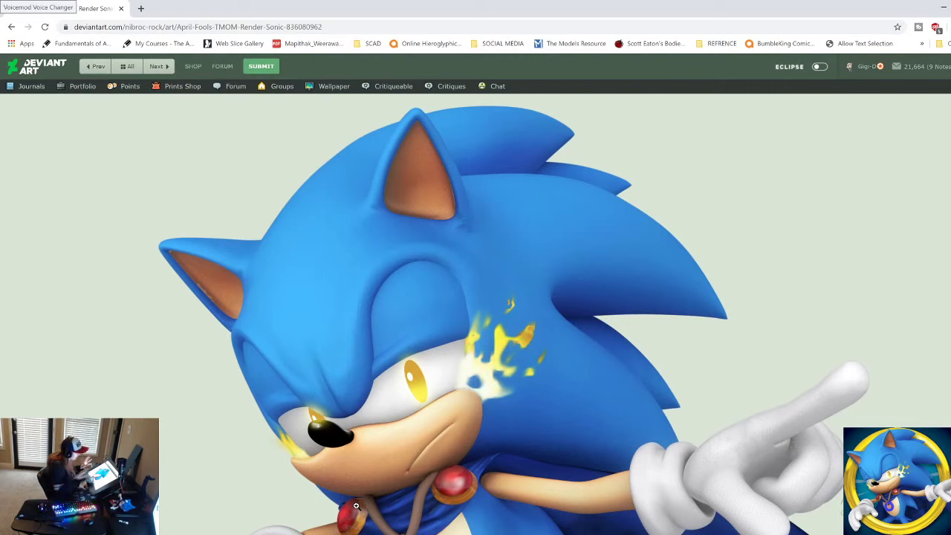
pyautogui.scroll(-3, 446, 416)
pyautogui.scroll(1, 523, 330)
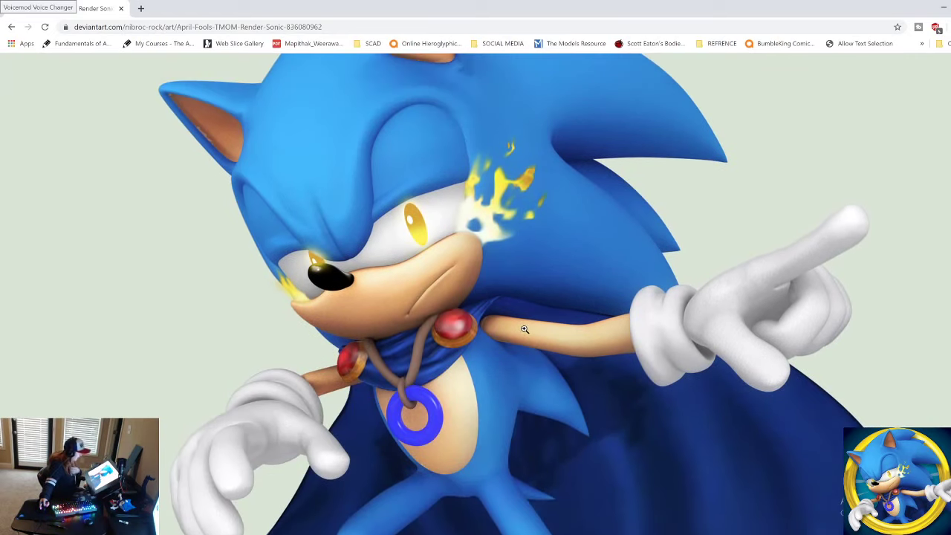
pyautogui.click(524, 329)
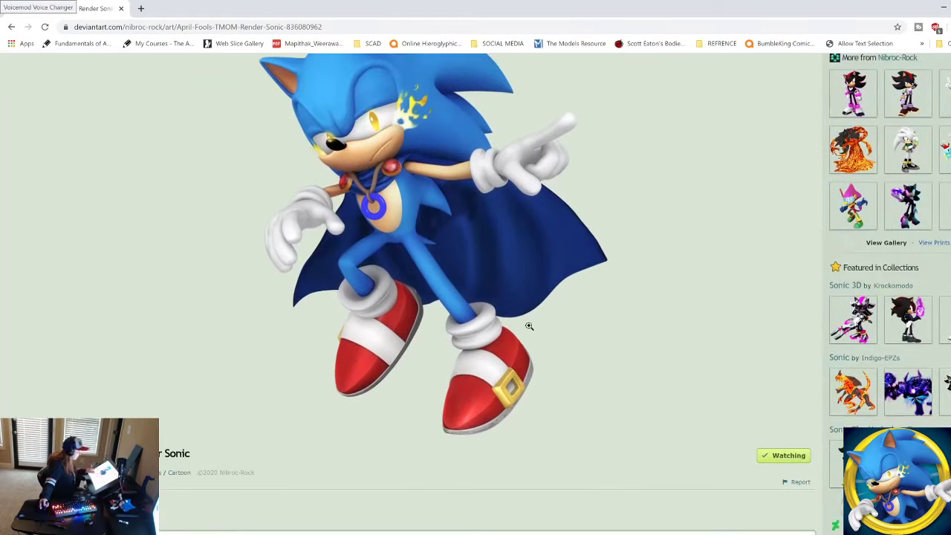
pyautogui.scroll(3, 529, 327)
pyautogui.click(501, 315)
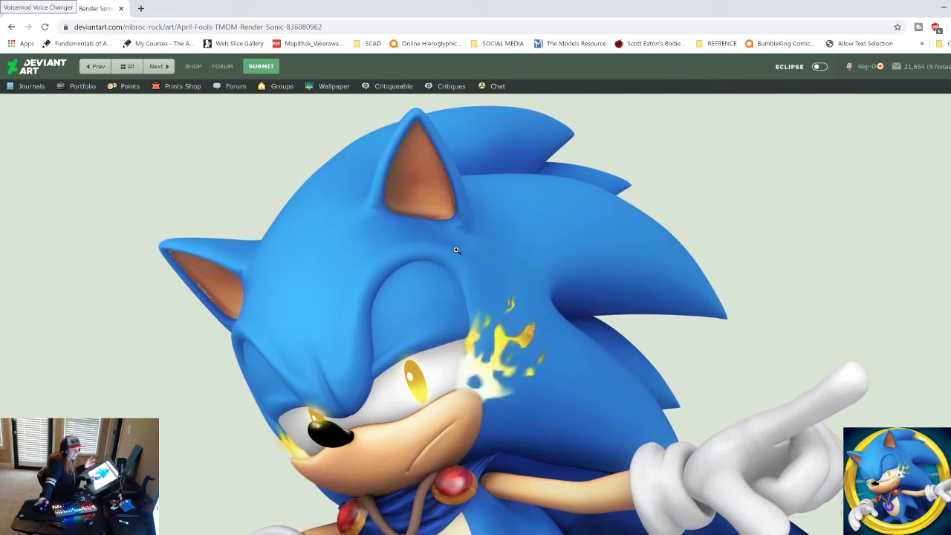
pyautogui.click(336, 533)
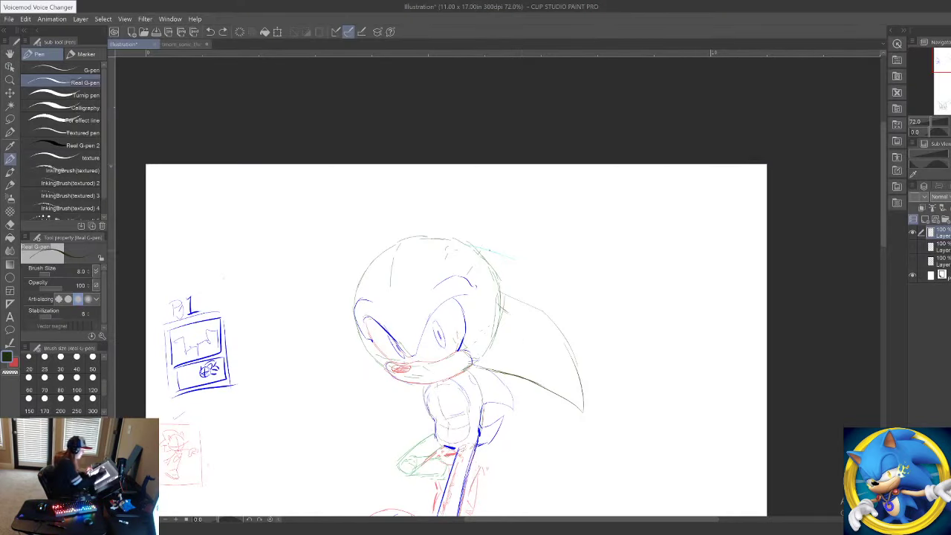
# Step: Draw a second curved, pointed quill in dark green behind the upper back of the head, above the existing quill
pyautogui.moveTo(465, 243)
pyautogui.mouseDown()
pyautogui.moveTo(525, 238)
pyautogui.moveTo(601, 302)
pyautogui.moveTo(531, 305)
pyautogui.mouseUp()
pyautogui.moveTo(608, 425); pyautogui.dragTo(632, 426)
pyautogui.moveTo(600, 395); pyautogui.dragTo(691, 428)
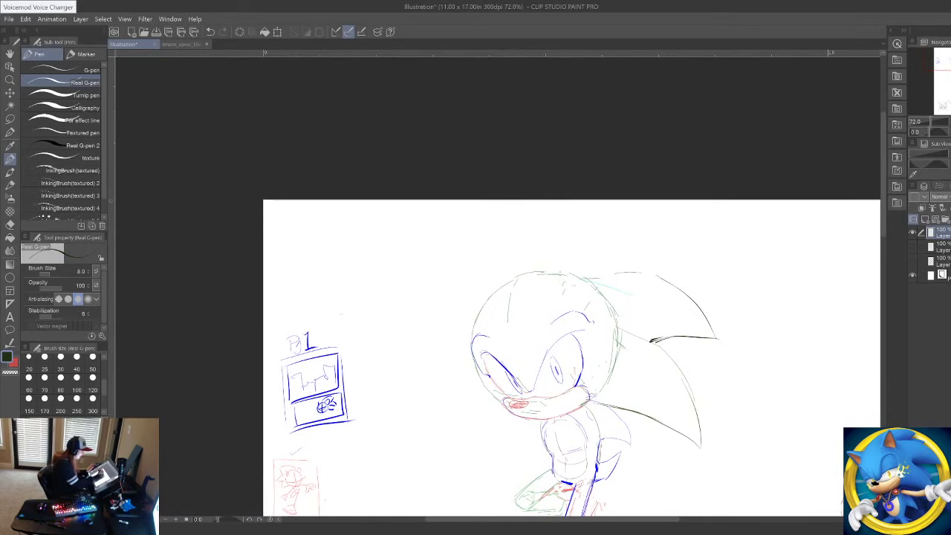
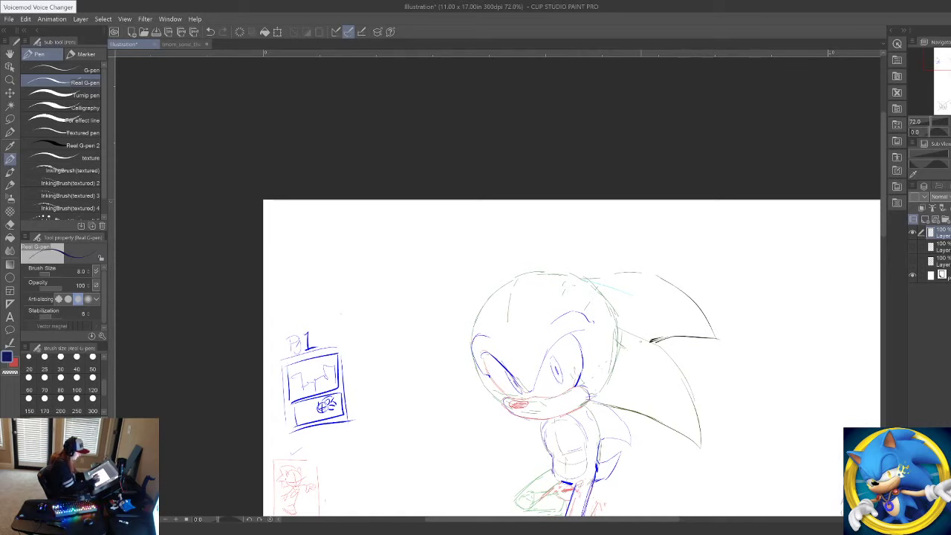
# Step: Sketch the near ear in dark blue on top of the head, with a base line and an inner contour
pyautogui.moveTo(567, 295); pyautogui.dragTo(592, 307)
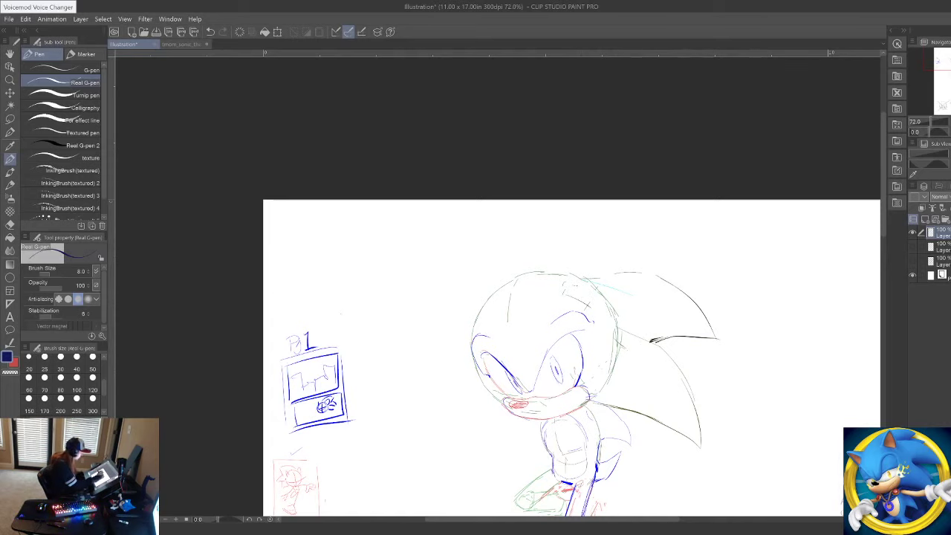
pyautogui.moveTo(637, 330); pyautogui.dragTo(625, 292)
pyautogui.moveTo(548, 251)
pyautogui.mouseDown()
pyautogui.moveTo(579, 213)
pyautogui.moveTo(590, 269)
pyautogui.moveTo(578, 265)
pyautogui.mouseUp()
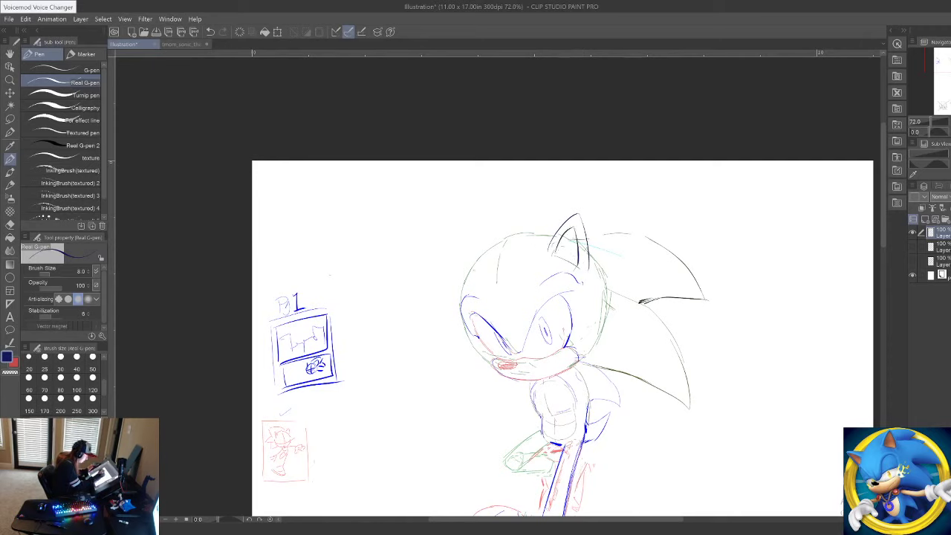
# Step: Try three versions of the far ear on the front side of the head, undoing each one
pyautogui.moveTo(470, 260)
pyautogui.mouseDown()
pyautogui.moveTo(439, 258)
pyautogui.moveTo(457, 301)
pyautogui.mouseUp()
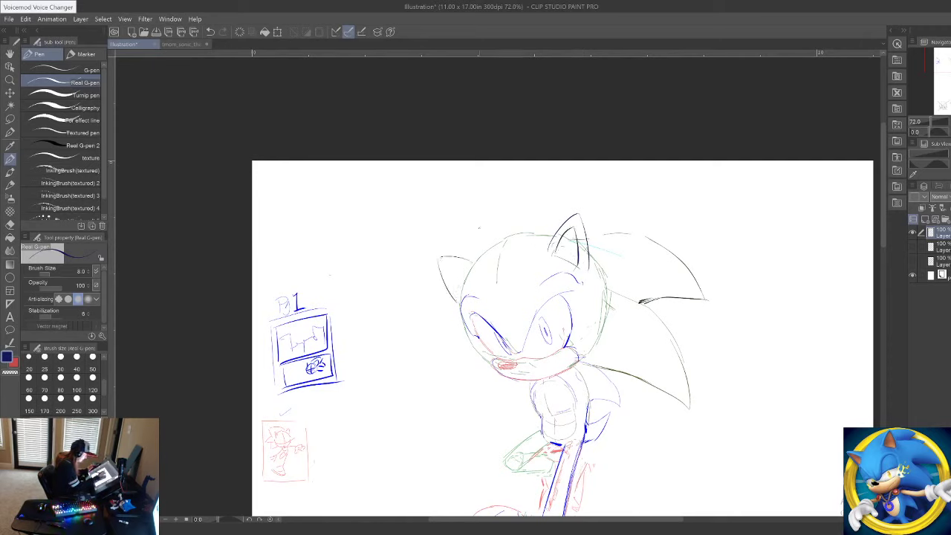
pyautogui.hotkey('ctrl', 'z')
pyautogui.hotkey('ctrl', 'z')
pyautogui.moveTo(476, 264)
pyautogui.mouseDown()
pyautogui.moveTo(440, 253)
pyautogui.moveTo(458, 303)
pyautogui.mouseUp()
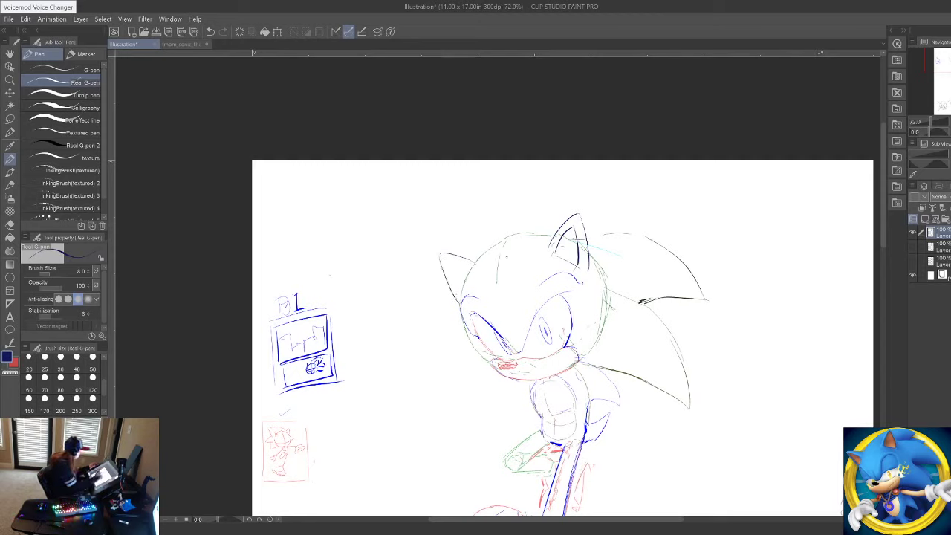
pyautogui.hotkey('ctrl', 'z')
pyautogui.hotkey('ctrl', 'z')
pyautogui.moveTo(476, 264)
pyautogui.mouseDown()
pyautogui.moveTo(441, 254)
pyautogui.moveTo(458, 303)
pyautogui.mouseUp()
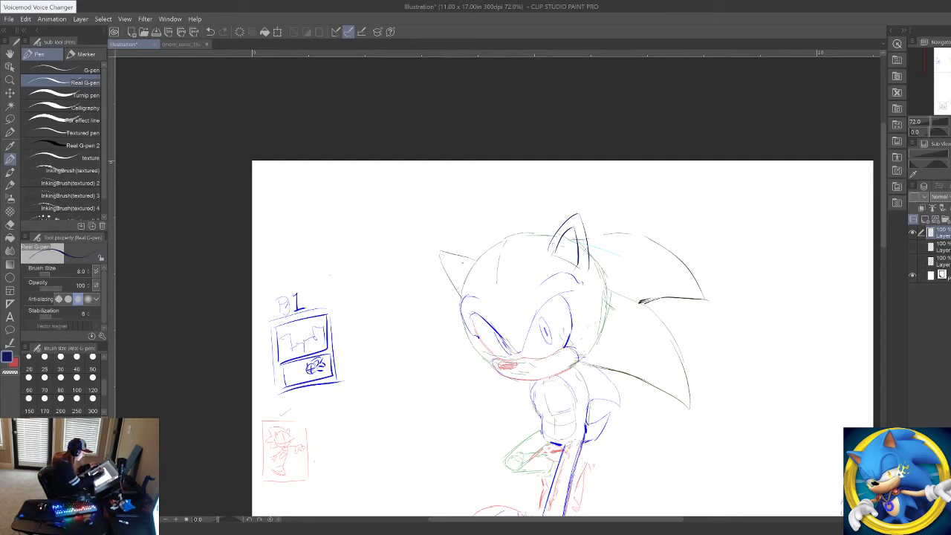
pyautogui.hotkey('ctrl', 'z')
pyautogui.hotkey('ctrl', 'z')
# Step: Draw the far ear and a large top quill arching over the head to a point behind the near ear
pyautogui.moveTo(476, 261)
pyautogui.mouseDown()
pyautogui.moveTo(440, 254)
pyautogui.moveTo(461, 299)
pyautogui.moveTo(439, 254)
pyautogui.moveTo(454, 288)
pyautogui.mouseUp()
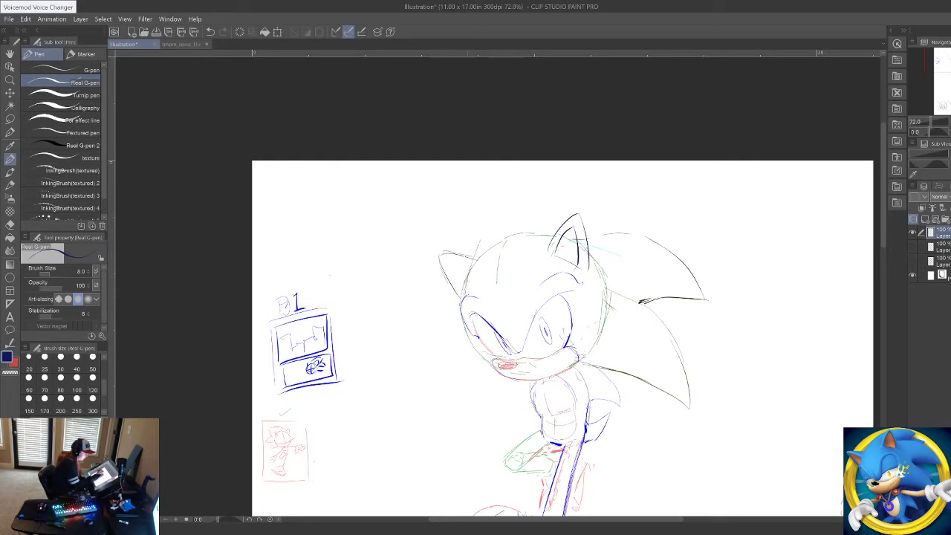
pyautogui.moveTo(490, 221)
pyautogui.mouseDown()
pyautogui.moveTo(521, 195)
pyautogui.moveTo(574, 179)
pyautogui.moveTo(656, 195)
pyautogui.moveTo(618, 224)
pyautogui.mouseUp()
pyautogui.moveTo(652, 194); pyautogui.dragTo(610, 230)
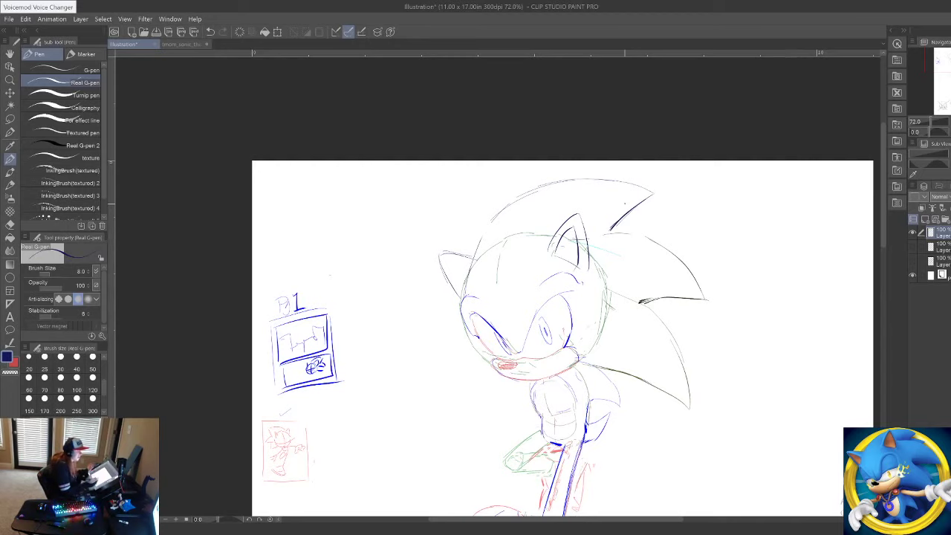
# Step: Sketch a round doodle head with simple eye lines in the blank area of the page below the character
pyautogui.moveTo(750, 480)
pyautogui.mouseDown()
pyautogui.moveTo(779, 322)
pyautogui.moveTo(741, 483)
pyautogui.moveTo(737, 442)
pyautogui.moveTo(698, 423)
pyautogui.mouseUp()
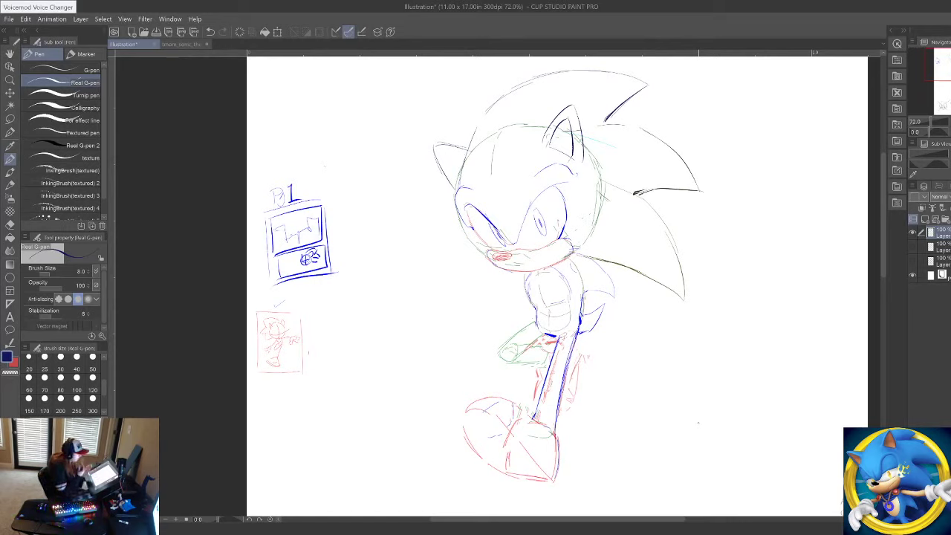
pyautogui.moveTo(798, 448); pyautogui.dragTo(774, 446)
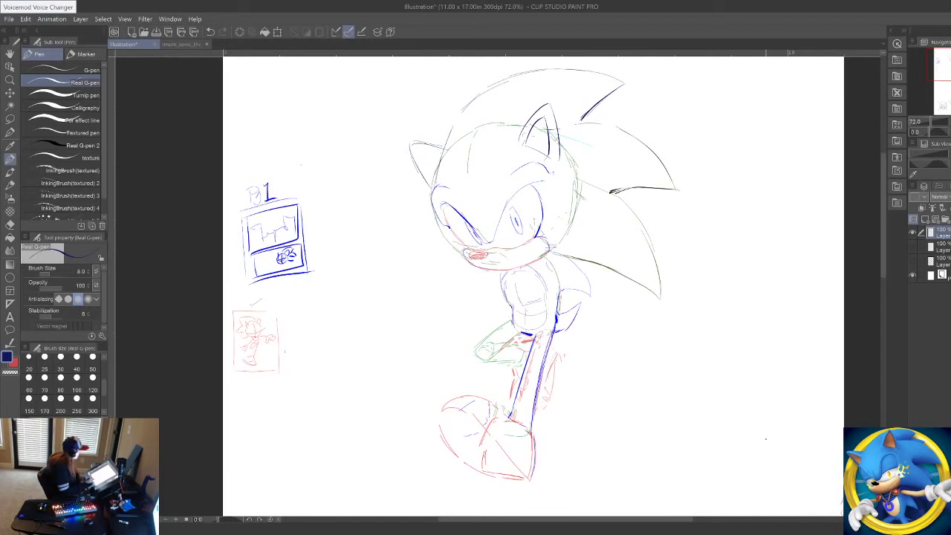
pyautogui.moveTo(654, 452); pyautogui.dragTo(592, 206)
pyautogui.click(9, 79)
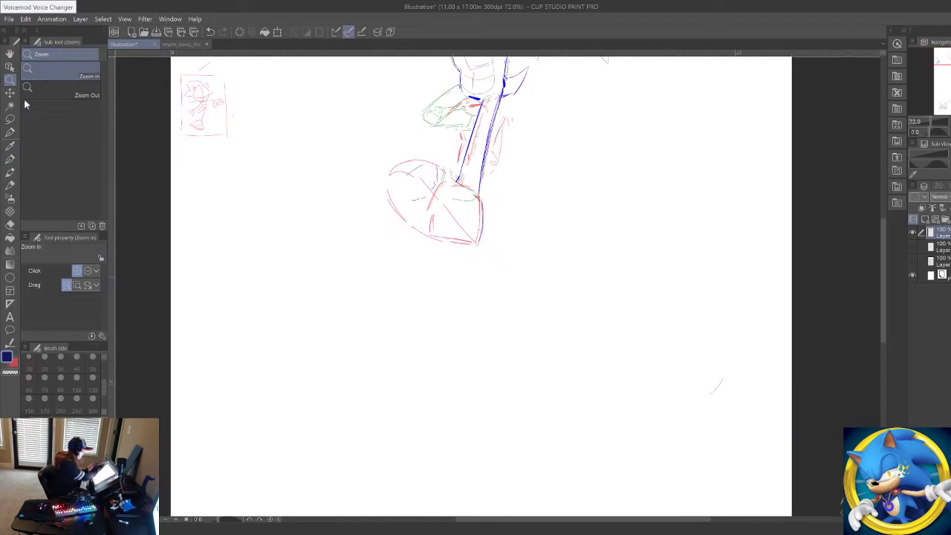
pyautogui.moveTo(361, 425); pyautogui.dragTo(394, 431)
pyautogui.moveTo(407, 436); pyautogui.dragTo(543, 334)
pyautogui.click(10, 158)
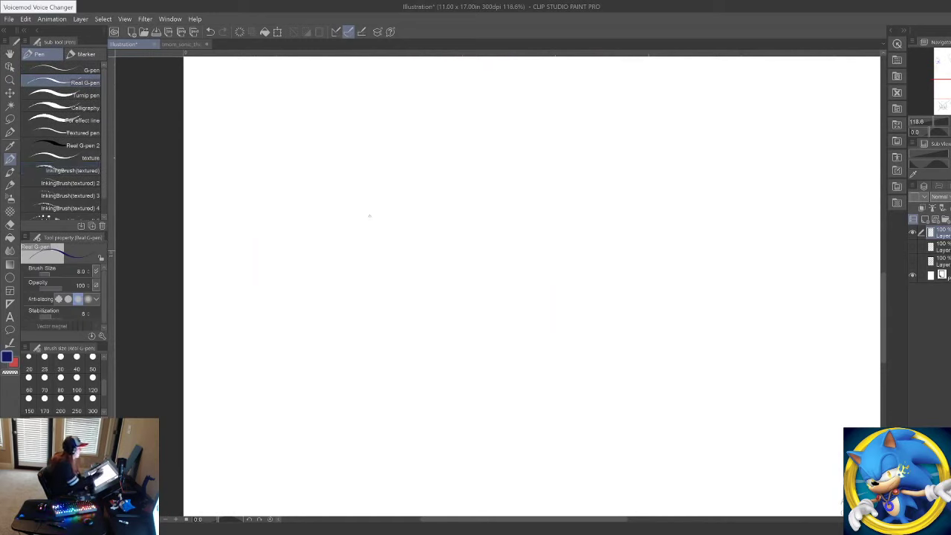
pyautogui.moveTo(449, 246)
pyautogui.mouseDown()
pyautogui.moveTo(449, 227)
pyautogui.moveTo(372, 310)
pyautogui.mouseUp()
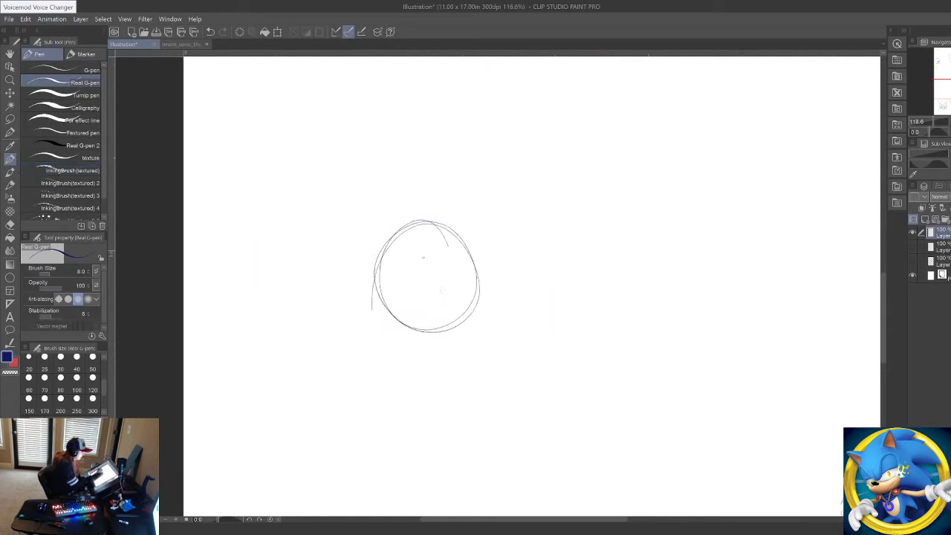
pyautogui.moveTo(412, 251); pyautogui.dragTo(445, 294)
pyautogui.moveTo(458, 257)
pyautogui.mouseDown()
pyautogui.moveTo(453, 303)
pyautogui.moveTo(435, 295)
pyautogui.mouseUp()
pyautogui.moveTo(461, 280); pyautogui.dragTo(455, 298)
# Step: Give the doodle head huge layered zigzag hair spikes and a tiny body with arm and leg lines
pyautogui.moveTo(448, 218)
pyautogui.mouseDown()
pyautogui.moveTo(455, 244)
pyautogui.moveTo(315, 287)
pyautogui.moveTo(416, 343)
pyautogui.mouseUp()
pyautogui.moveTo(439, 201)
pyautogui.mouseDown()
pyautogui.moveTo(335, 192)
pyautogui.moveTo(350, 355)
pyautogui.moveTo(397, 362)
pyautogui.mouseUp()
pyautogui.moveTo(444, 167)
pyautogui.mouseDown()
pyautogui.moveTo(462, 207)
pyautogui.moveTo(455, 264)
pyautogui.mouseUp()
pyautogui.moveTo(358, 165)
pyautogui.mouseDown()
pyautogui.moveTo(241, 271)
pyautogui.moveTo(257, 394)
pyautogui.moveTo(382, 414)
pyautogui.mouseUp()
pyautogui.moveTo(426, 336)
pyautogui.mouseDown()
pyautogui.moveTo(419, 350)
pyautogui.moveTo(428, 332)
pyautogui.moveTo(394, 342)
pyautogui.mouseUp()
pyautogui.moveTo(438, 336); pyautogui.dragTo(462, 336)
pyautogui.moveTo(422, 359); pyautogui.dragTo(414, 385)
pyautogui.moveTo(432, 357); pyautogui.dragTo(449, 387)
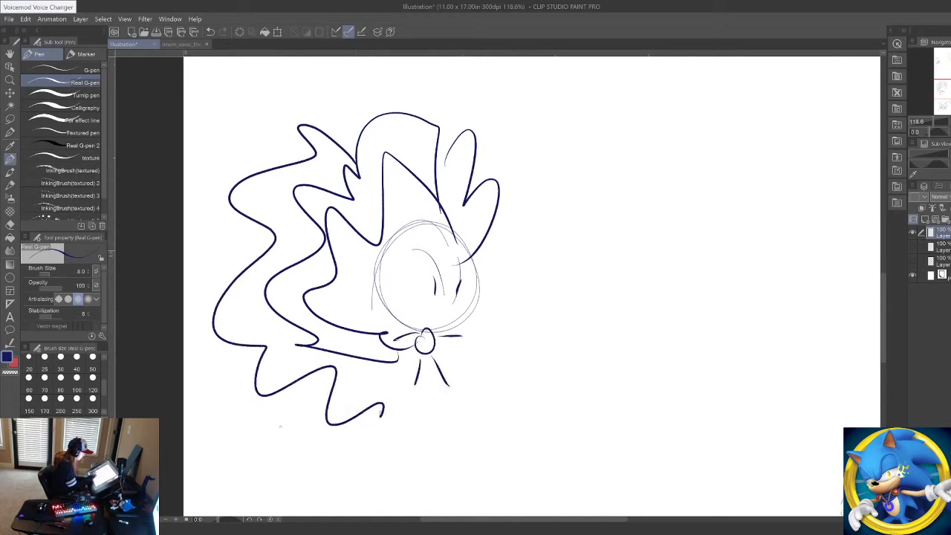
# Step: Add an extra outer layer of spikes all around the doodle's oversized hair
pyautogui.moveTo(361, 141)
pyautogui.mouseDown()
pyautogui.moveTo(223, 183)
pyautogui.moveTo(258, 292)
pyautogui.mouseUp()
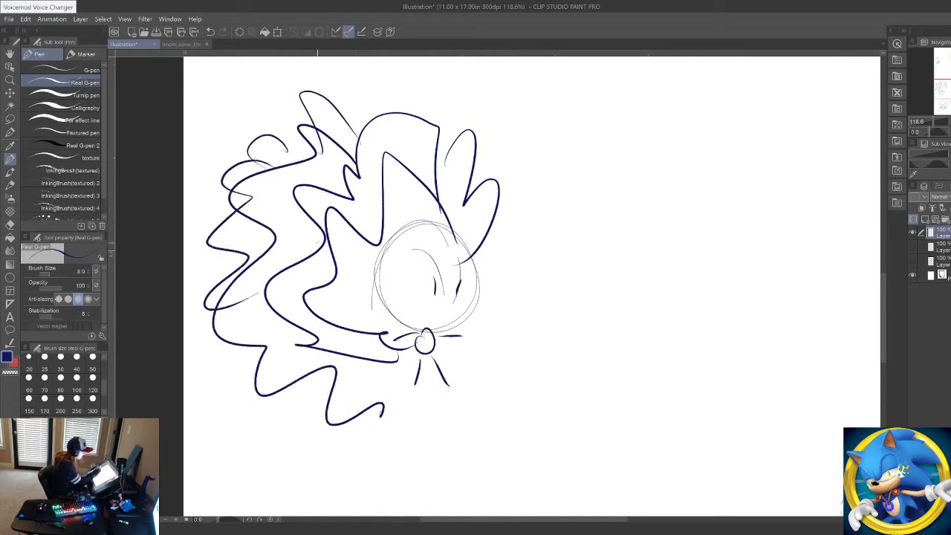
pyautogui.moveTo(360, 106)
pyautogui.mouseDown()
pyautogui.moveTo(433, 103)
pyautogui.moveTo(434, 122)
pyautogui.mouseUp()
pyautogui.moveTo(468, 118); pyautogui.dragTo(480, 172)
pyautogui.moveTo(528, 165); pyautogui.dragTo(500, 207)
pyautogui.moveTo(398, 384)
pyautogui.mouseDown()
pyautogui.moveTo(386, 413)
pyautogui.moveTo(299, 380)
pyautogui.moveTo(250, 410)
pyautogui.mouseUp()
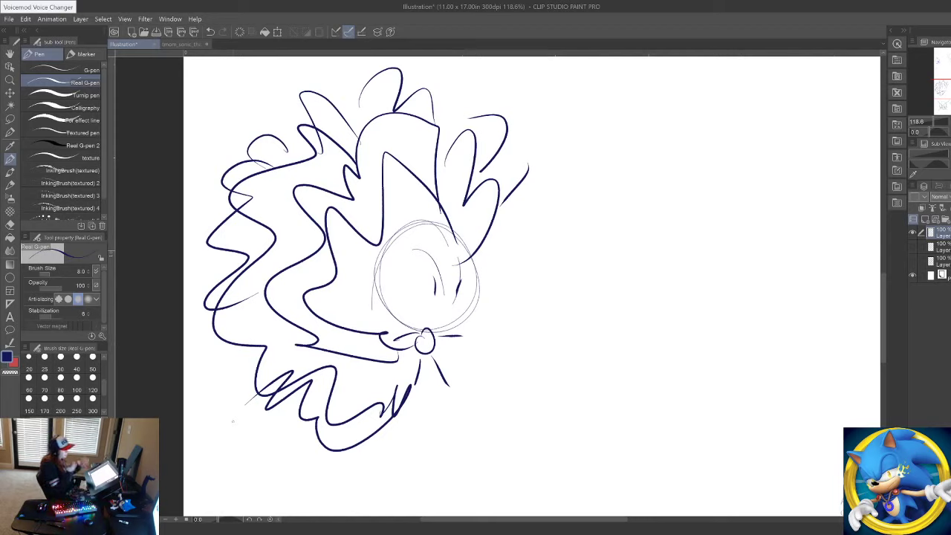
# Step: Sketch a smaller second doodle head beside the first, with two ears, simple facial marks and short quills
pyautogui.moveTo(541, 203); pyautogui.dragTo(624, 229)
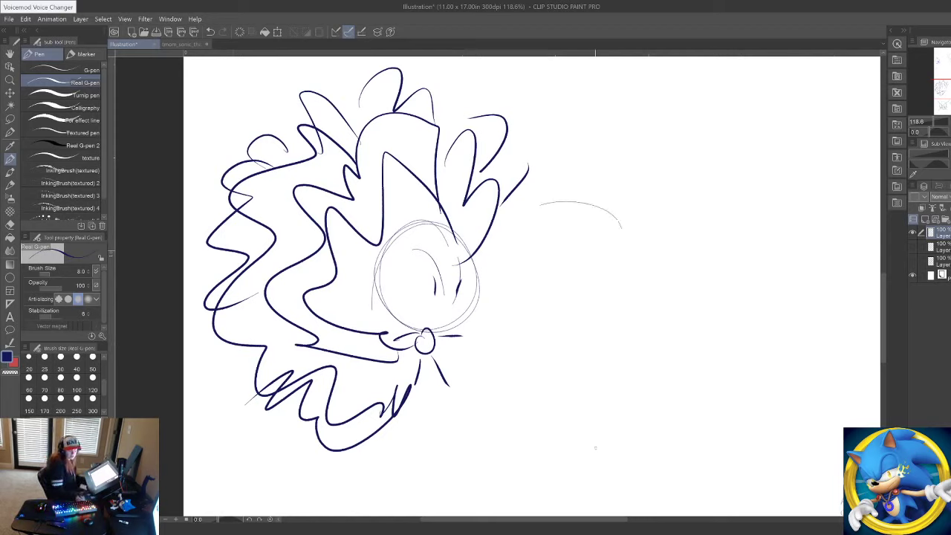
pyautogui.moveTo(665, 250)
pyautogui.mouseDown()
pyautogui.moveTo(682, 315)
pyautogui.moveTo(622, 279)
pyautogui.moveTo(637, 258)
pyautogui.mouseUp()
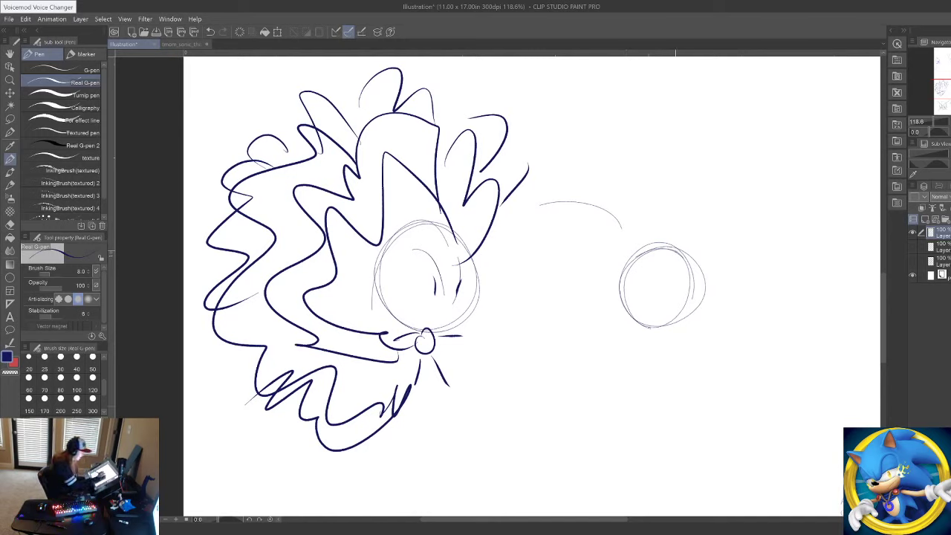
pyautogui.moveTo(638, 248); pyautogui.dragTo(623, 272)
pyautogui.moveTo(675, 253)
pyautogui.mouseDown()
pyautogui.moveTo(692, 272)
pyautogui.moveTo(653, 292)
pyautogui.mouseUp()
pyautogui.moveTo(668, 276)
pyautogui.mouseDown()
pyautogui.moveTo(670, 295)
pyautogui.moveTo(644, 289)
pyautogui.moveTo(689, 292)
pyautogui.mouseUp()
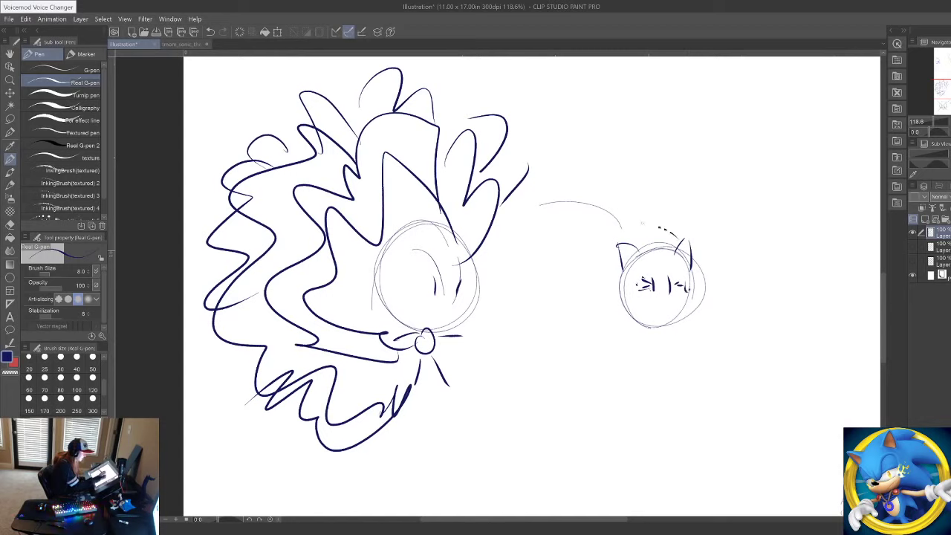
pyautogui.moveTo(670, 236)
pyautogui.mouseDown()
pyautogui.moveTo(605, 248)
pyautogui.moveTo(587, 321)
pyautogui.mouseUp()
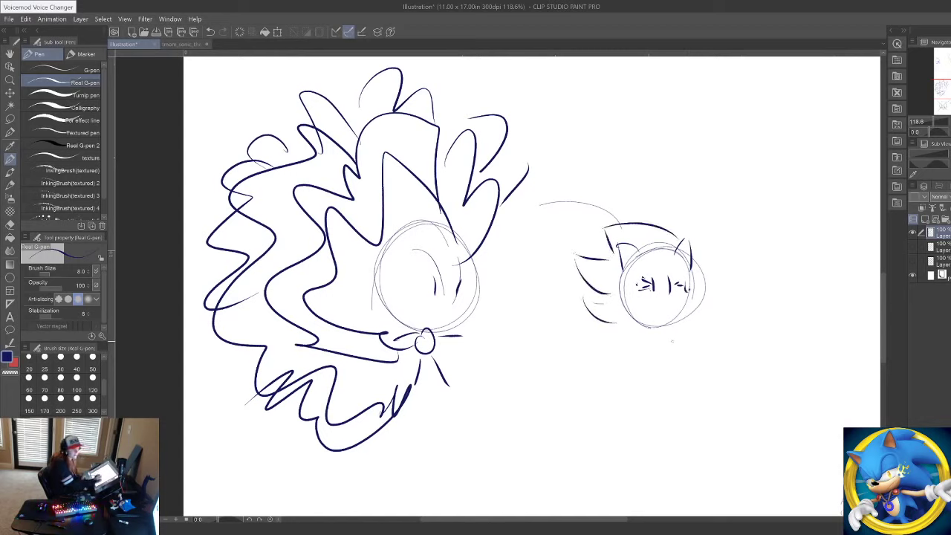
# Step: Add a mouth, small torso and round hands to the second doodle and begin its cape
pyautogui.moveTo(646, 326)
pyautogui.mouseDown()
pyautogui.moveTo(670, 350)
pyautogui.moveTo(651, 361)
pyautogui.moveTo(653, 336)
pyautogui.mouseUp()
pyautogui.moveTo(673, 319)
pyautogui.mouseDown()
pyautogui.moveTo(684, 336)
pyautogui.moveTo(628, 358)
pyautogui.moveTo(696, 351)
pyautogui.moveTo(684, 370)
pyautogui.moveTo(648, 374)
pyautogui.mouseUp()
pyautogui.moveTo(658, 303); pyautogui.dragTo(669, 316)
pyautogui.moveTo(667, 305)
pyautogui.mouseDown()
pyautogui.moveTo(674, 312)
pyautogui.moveTo(567, 376)
pyautogui.mouseUp()
pyautogui.moveTo(608, 336); pyautogui.dragTo(645, 372)
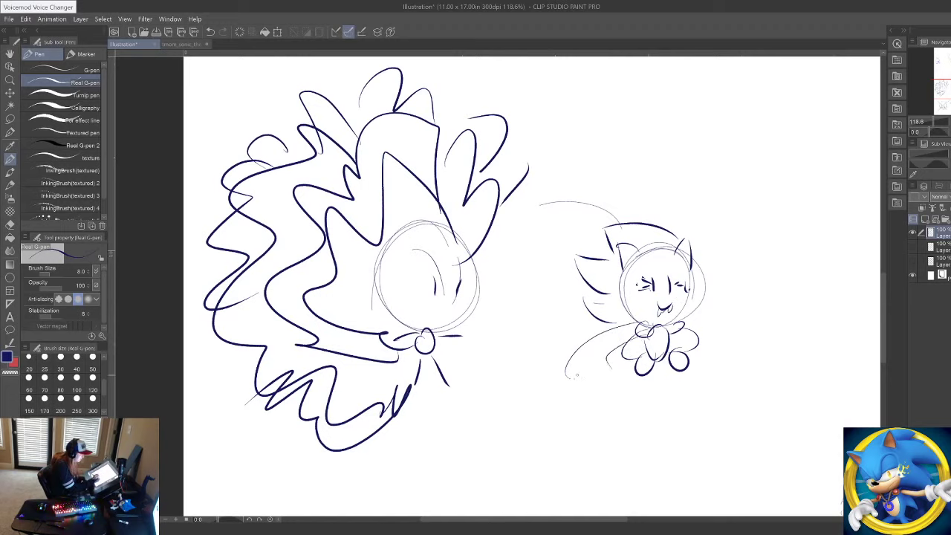
# Step: Finish the second doodle's wavy cape and draw its thin leg with a large shoe on a ground line
pyautogui.moveTo(583, 367); pyautogui.dragTo(628, 393)
pyautogui.moveTo(680, 336); pyautogui.dragTo(712, 388)
pyautogui.moveTo(645, 363); pyautogui.dragTo(643, 425)
pyautogui.moveTo(658, 368)
pyautogui.mouseDown()
pyautogui.moveTo(654, 423)
pyautogui.moveTo(617, 442)
pyautogui.moveTo(645, 443)
pyautogui.mouseUp()
pyautogui.moveTo(617, 441); pyautogui.dragTo(596, 441)
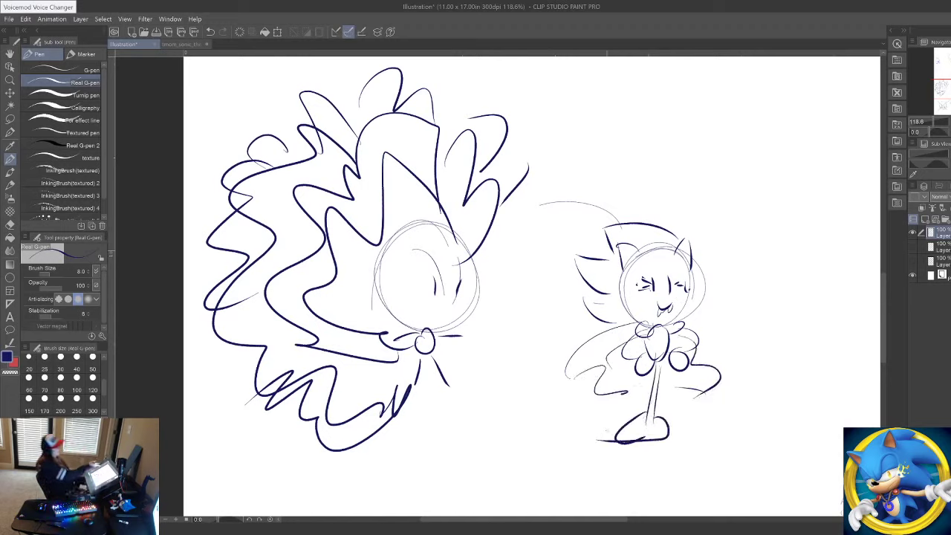
# Step: Handwrite "Ultra Sonic Sayin Master" below the big-haired doodle
pyautogui.moveTo(226, 446)
pyautogui.mouseDown()
pyautogui.moveTo(236, 447)
pyautogui.moveTo(243, 487)
pyautogui.mouseUp()
pyautogui.moveTo(248, 455); pyautogui.dragTo(250, 488)
pyautogui.moveTo(236, 462)
pyautogui.mouseDown()
pyautogui.moveTo(254, 460)
pyautogui.moveTo(278, 493)
pyautogui.mouseUp()
pyautogui.moveTo(296, 483)
pyautogui.mouseDown()
pyautogui.moveTo(294, 496)
pyautogui.moveTo(324, 494)
pyautogui.mouseUp()
pyautogui.moveTo(334, 488); pyautogui.dragTo(333, 495)
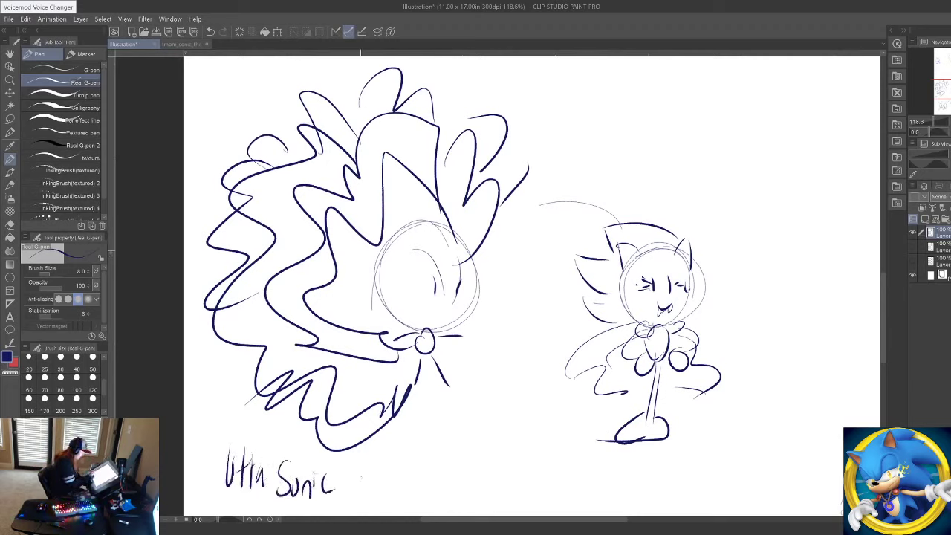
pyautogui.moveTo(361, 462); pyautogui.dragTo(353, 489)
pyautogui.moveTo(364, 477); pyautogui.dragTo(378, 491)
pyautogui.moveTo(385, 481); pyautogui.dragTo(376, 501)
pyautogui.moveTo(426, 477); pyautogui.dragTo(461, 467)
pyautogui.moveTo(472, 436); pyautogui.dragTo(474, 465)
pyautogui.moveTo(467, 458)
pyautogui.mouseDown()
pyautogui.moveTo(486, 451)
pyautogui.moveTo(497, 431)
pyautogui.mouseUp()
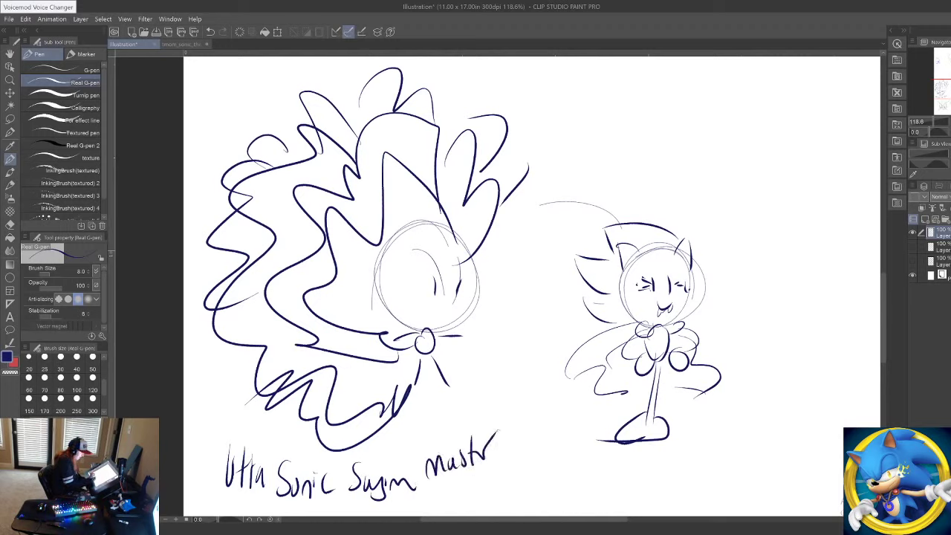
# Step: Extend the handwritten title with "Ultra Plus" and two plus signs
pyautogui.moveTo(424, 487)
pyautogui.mouseDown()
pyautogui.moveTo(437, 488)
pyautogui.moveTo(444, 505)
pyautogui.moveTo(452, 491)
pyautogui.mouseUp()
pyautogui.moveTo(455, 483)
pyautogui.mouseDown()
pyautogui.moveTo(461, 504)
pyautogui.moveTo(473, 485)
pyautogui.mouseUp()
pyautogui.moveTo(484, 487)
pyautogui.mouseDown()
pyautogui.moveTo(483, 498)
pyautogui.moveTo(510, 482)
pyautogui.mouseUp()
pyautogui.moveTo(515, 473)
pyautogui.mouseDown()
pyautogui.moveTo(518, 492)
pyautogui.moveTo(530, 490)
pyautogui.mouseUp()
pyautogui.moveTo(535, 481)
pyautogui.mouseDown()
pyautogui.moveTo(530, 492)
pyautogui.moveTo(540, 472)
pyautogui.mouseUp()
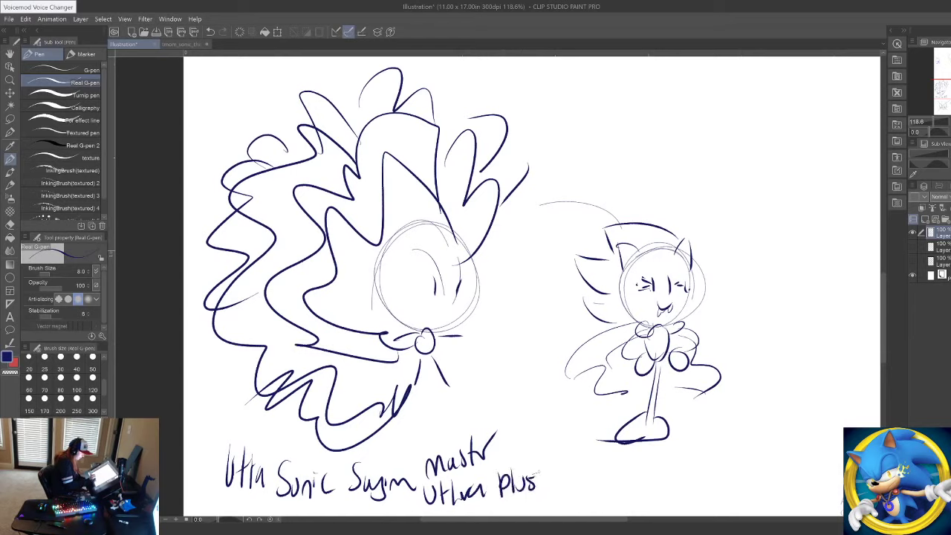
pyautogui.moveTo(513, 441)
pyautogui.mouseDown()
pyautogui.moveTo(534, 437)
pyautogui.moveTo(526, 446)
pyautogui.mouseUp()
pyautogui.moveTo(539, 446)
pyautogui.mouseDown()
pyautogui.moveTo(558, 445)
pyautogui.moveTo(547, 458)
pyautogui.mouseUp()
# Step: Handwrite "x27" and "and Knuckles" above the word "Master" in the title
pyautogui.moveTo(480, 387); pyautogui.dragTo(498, 410)
pyautogui.moveTo(500, 385)
pyautogui.mouseDown()
pyautogui.moveTo(480, 412)
pyautogui.moveTo(518, 404)
pyautogui.mouseUp()
pyautogui.moveTo(511, 381)
pyautogui.mouseDown()
pyautogui.moveTo(520, 370)
pyautogui.moveTo(525, 417)
pyautogui.mouseUp()
pyautogui.moveTo(411, 448)
pyautogui.mouseDown()
pyautogui.moveTo(421, 453)
pyautogui.moveTo(438, 440)
pyautogui.mouseUp()
pyautogui.moveTo(451, 425)
pyautogui.mouseDown()
pyautogui.moveTo(444, 433)
pyautogui.moveTo(516, 405)
pyautogui.mouseUp()
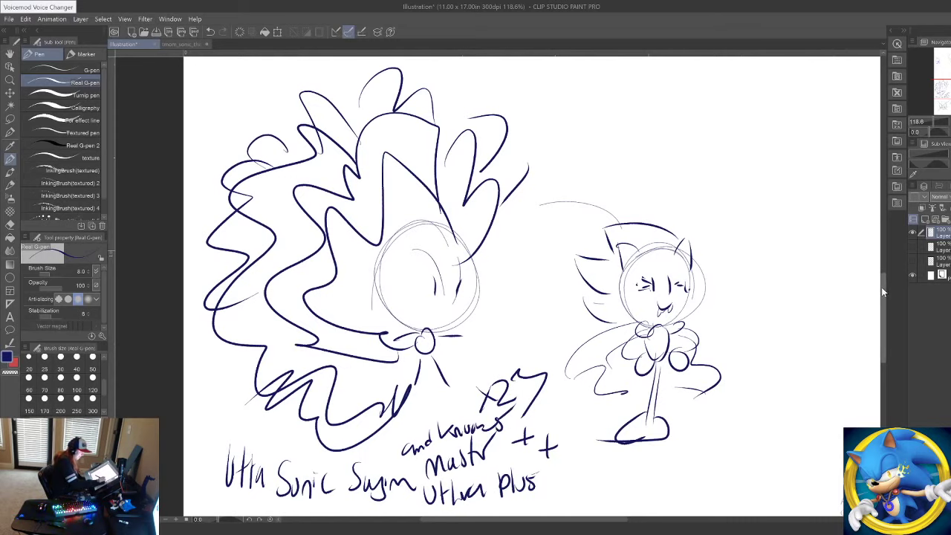
# Step: Handwrite "7 SONIC" on a new line beneath the joke title
pyautogui.scroll(-3, 497, 287)
pyautogui.moveTo(339, 456); pyautogui.dragTo(349, 484)
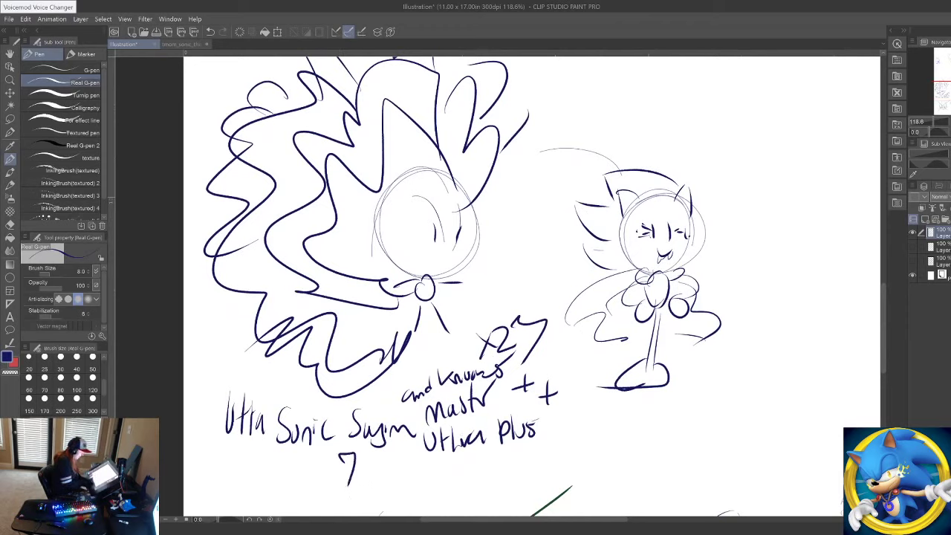
pyautogui.moveTo(403, 456)
pyautogui.mouseDown()
pyautogui.moveTo(402, 483)
pyautogui.moveTo(425, 483)
pyautogui.mouseUp()
pyautogui.moveTo(435, 480)
pyautogui.mouseDown()
pyautogui.moveTo(451, 456)
pyautogui.moveTo(462, 473)
pyautogui.mouseUp()
pyautogui.moveTo(490, 457); pyautogui.dragTo(522, 467)
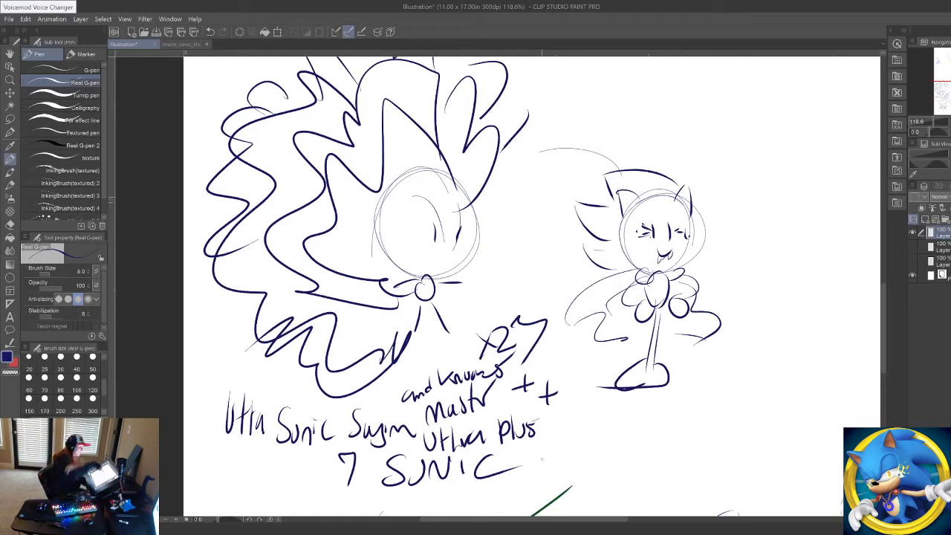
# Step: Undo both joke doodles and their handwritten title until that part of the canvas is blank
pyautogui.hotkey('ctrl', 'z')
pyautogui.hotkey('ctrl', 'z')
pyautogui.hotkey('ctrl', 'z')
pyautogui.hotkey('ctrl', 'z')
pyautogui.hotkey('ctrl', 'z')
pyautogui.hotkey('ctrl', 'z')
pyautogui.hotkey('ctrl', 'z')
pyautogui.hotkey('ctrl', 'z')
pyautogui.hotkey('ctrl', 'z')
pyautogui.hotkey('ctrl', 'z')
pyautogui.hotkey('ctrl', 'z')
pyautogui.hotkey('ctrl', 'z')
pyautogui.hotkey('ctrl', 'z')
pyautogui.hotkey('ctrl', 'z')
pyautogui.hotkey('ctrl', 'z')
pyautogui.hotkey('ctrl', 'z')
pyautogui.hotkey('ctrl', 'z')
pyautogui.hotkey('ctrl', 'z')
pyautogui.hotkey('ctrl', 'z')
pyautogui.hotkey('ctrl', 'z')
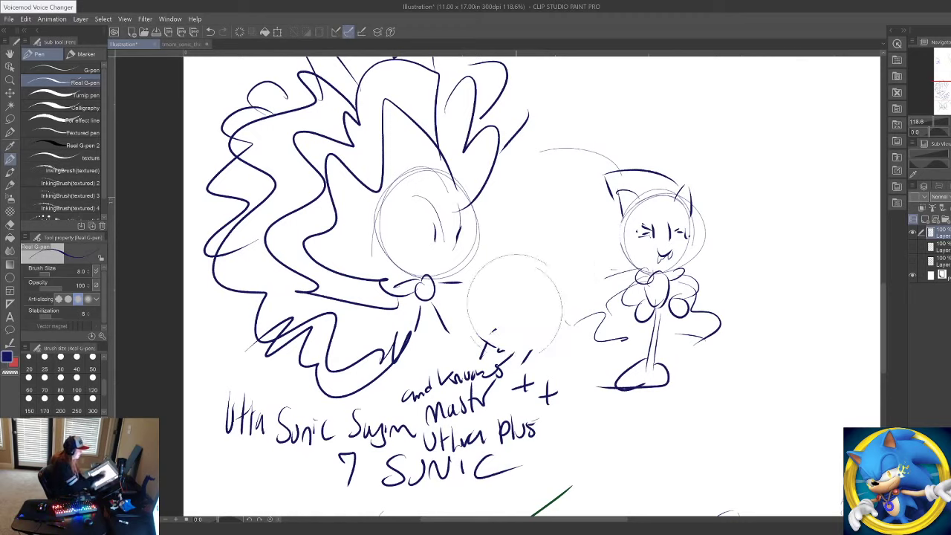
pyautogui.hotkey('ctrl', 'z')
pyautogui.hotkey('ctrl', 'z')
pyautogui.hotkey('ctrl', 'z')
pyautogui.hotkey('ctrl', 'z')
pyautogui.hotkey('ctrl', 'z')
pyautogui.hotkey('ctrl', 'z')
pyautogui.hotkey('ctrl', 'z')
pyautogui.hotkey('ctrl', 'z')
pyautogui.hotkey('ctrl', 'z')
pyautogui.hotkey('ctrl', 'z')
pyautogui.hotkey('ctrl', 'z')
pyautogui.hotkey('ctrl', 'z')
pyautogui.hotkey('ctrl', 'z')
pyautogui.hotkey('ctrl', 'z')
pyautogui.hotkey('ctrl', 'z')
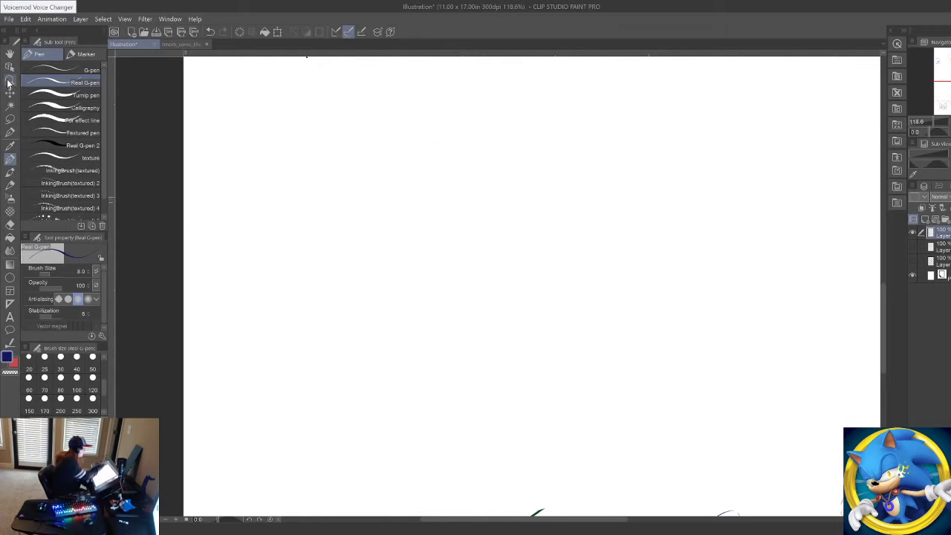
# Step: Draw ribbed sock cuffs around the ankles of the extended leg and the bent leg with the Real G-pen
pyautogui.click(10, 81)
pyautogui.moveTo(485, 357)
pyautogui.mouseDown()
pyautogui.moveTo(518, 328)
pyautogui.moveTo(533, 389)
pyautogui.mouseUp()
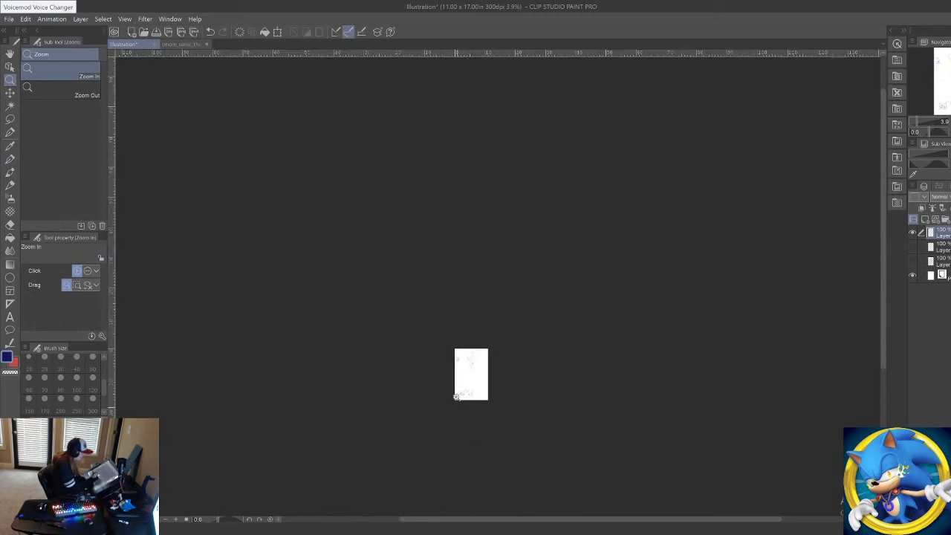
pyautogui.moveTo(459, 394); pyautogui.dragTo(493, 421)
pyautogui.moveTo(535, 161); pyautogui.dragTo(565, 197)
pyautogui.moveTo(508, 331); pyautogui.dragTo(533, 327)
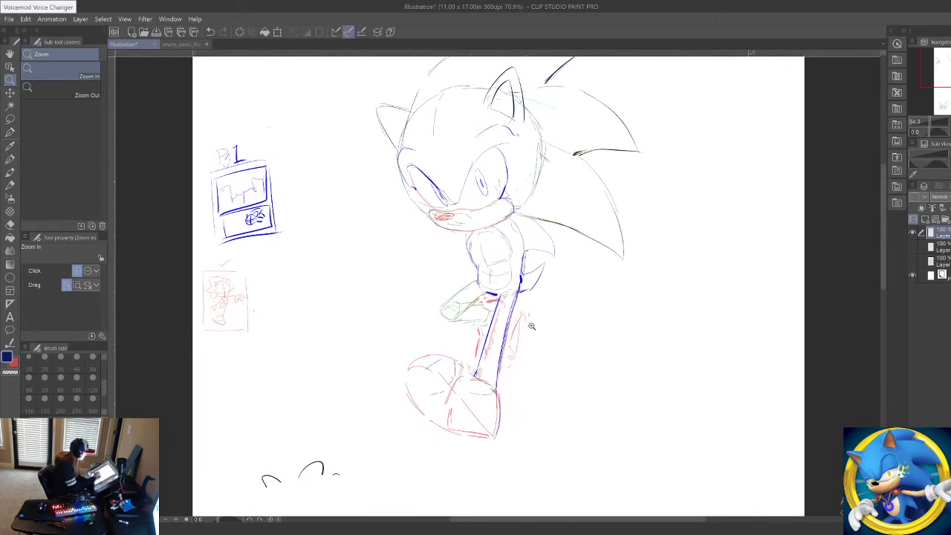
pyautogui.moveTo(487, 366); pyautogui.dragTo(501, 368)
pyautogui.moveTo(359, 314); pyautogui.dragTo(342, 300)
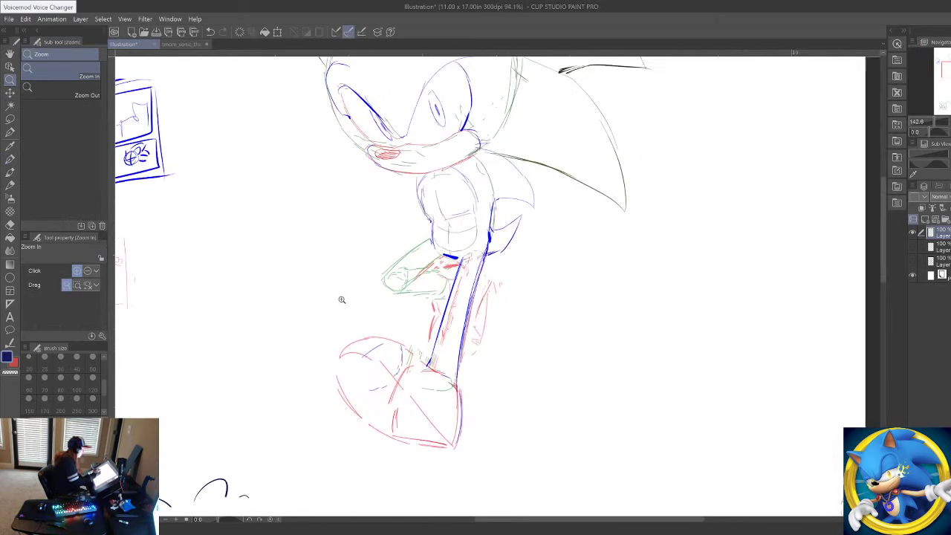
pyautogui.click(10, 160)
pyautogui.moveTo(411, 334)
pyautogui.mouseDown()
pyautogui.moveTo(458, 333)
pyautogui.moveTo(479, 361)
pyautogui.moveTo(466, 383)
pyautogui.moveTo(417, 355)
pyautogui.moveTo(454, 386)
pyautogui.mouseUp()
pyautogui.moveTo(422, 352); pyautogui.dragTo(462, 346)
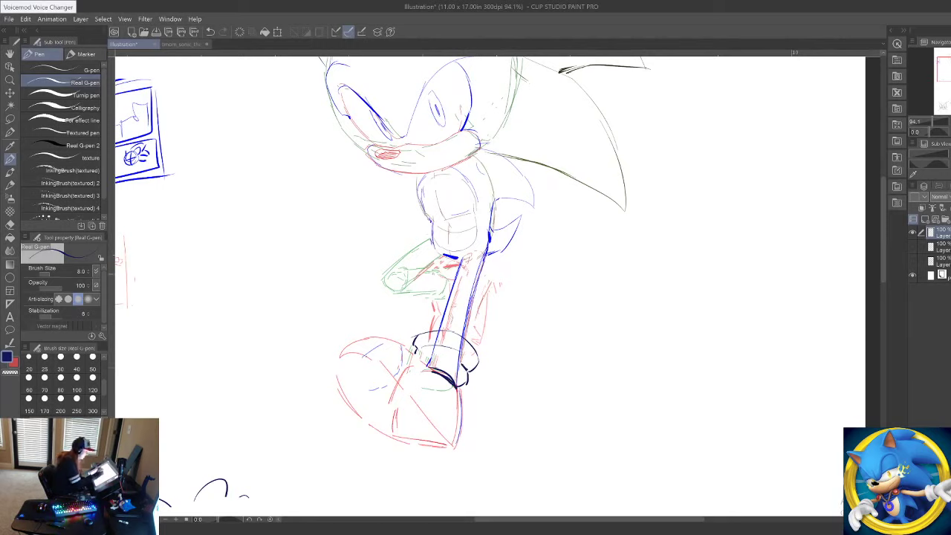
pyautogui.moveTo(427, 272)
pyautogui.mouseDown()
pyautogui.moveTo(428, 308)
pyautogui.moveTo(445, 299)
pyautogui.mouseUp()
pyautogui.moveTo(437, 260); pyautogui.dragTo(444, 307)
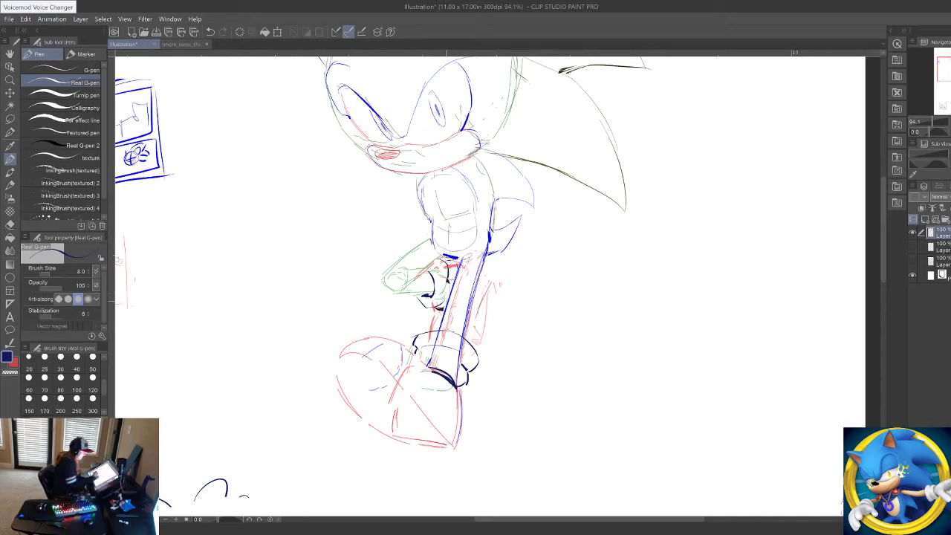
# Step: Sketch the strap edges on the large shoe and a thin diagonal line along the edge of its sole
pyautogui.moveTo(435, 370); pyautogui.dragTo(426, 409)
pyautogui.moveTo(415, 356); pyautogui.dragTo(407, 383)
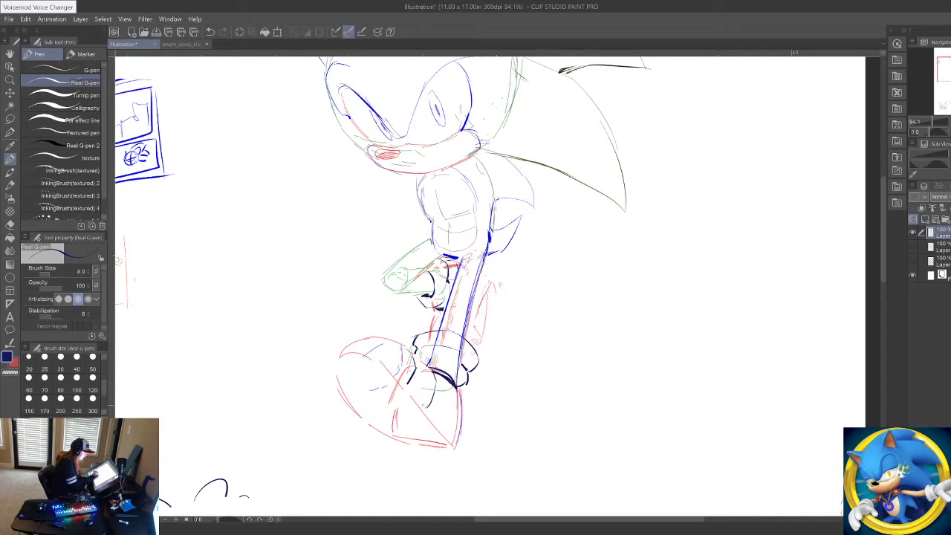
pyautogui.moveTo(340, 363)
pyautogui.mouseDown()
pyautogui.moveTo(371, 359)
pyautogui.moveTo(450, 442)
pyautogui.mouseUp()
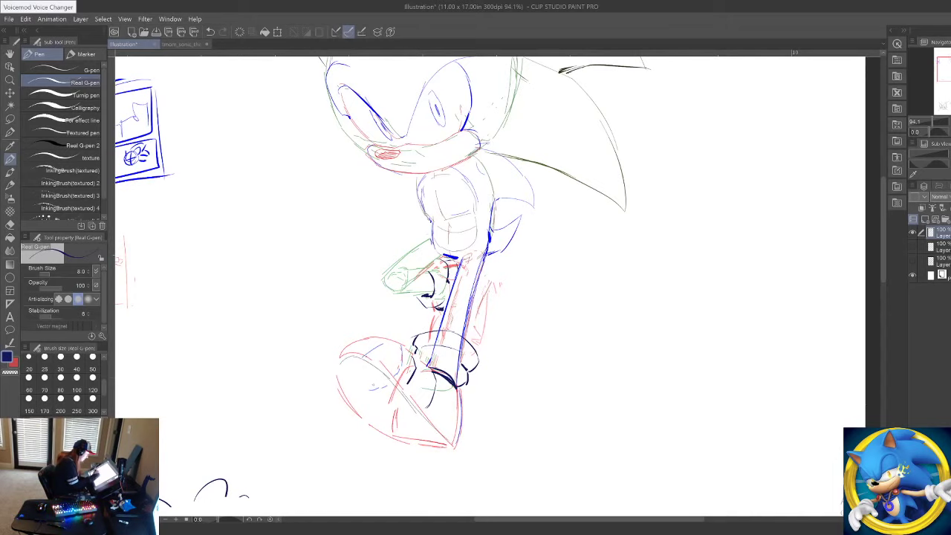
# Step: Check the shoes in the DeviantArt TMOM Render Sonic reference and draw a square buckle on the large shoe's strap
pyautogui.click(250, 533)
pyautogui.click(370, 503)
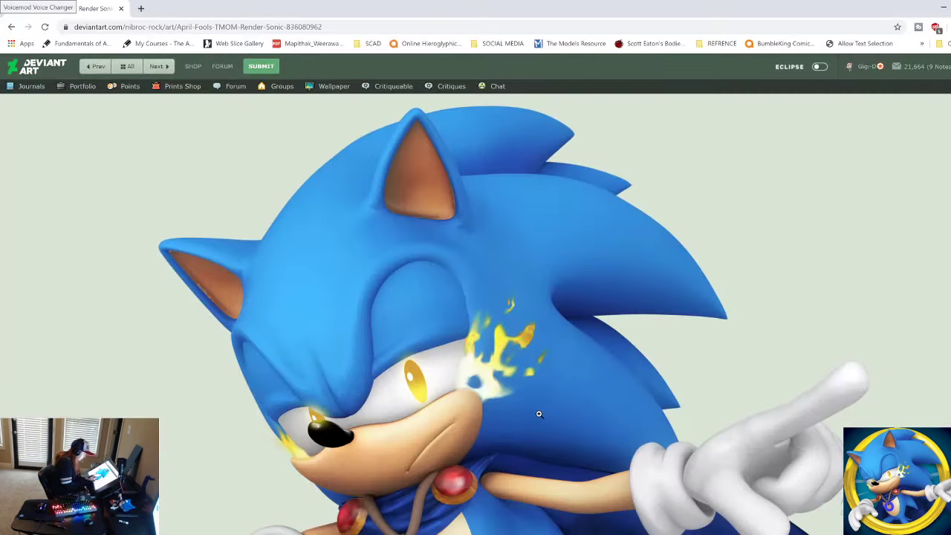
pyautogui.scroll(-15, 534, 404)
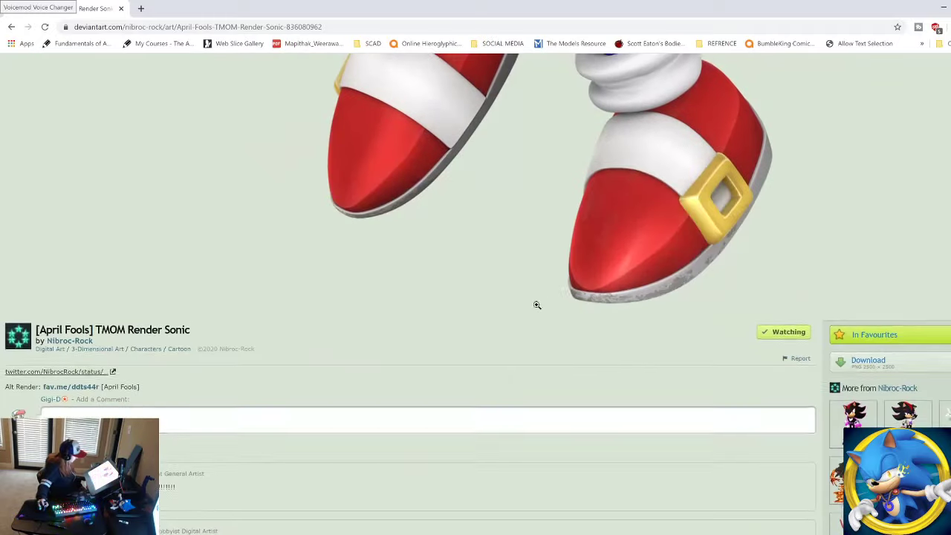
pyautogui.scroll(2, 537, 304)
pyautogui.scroll(2, 537, 305)
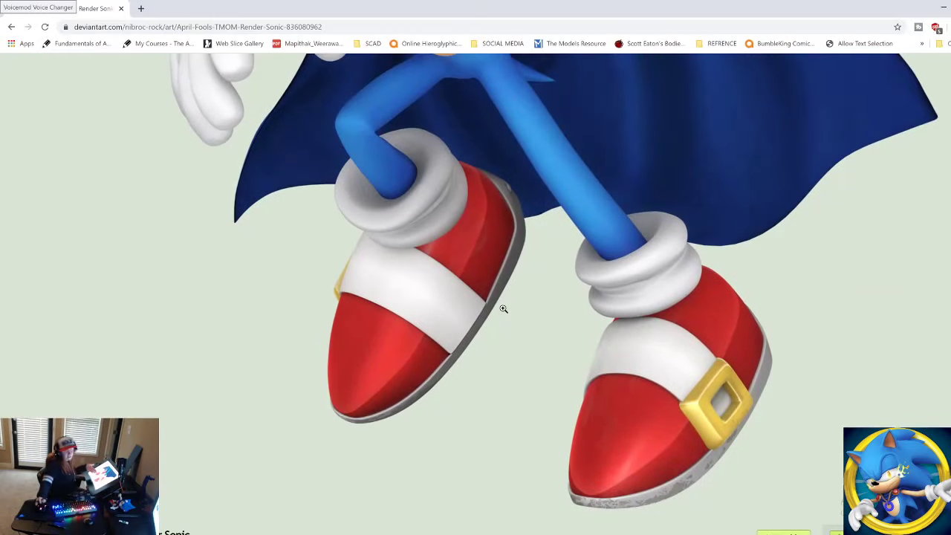
pyautogui.click(428, 533)
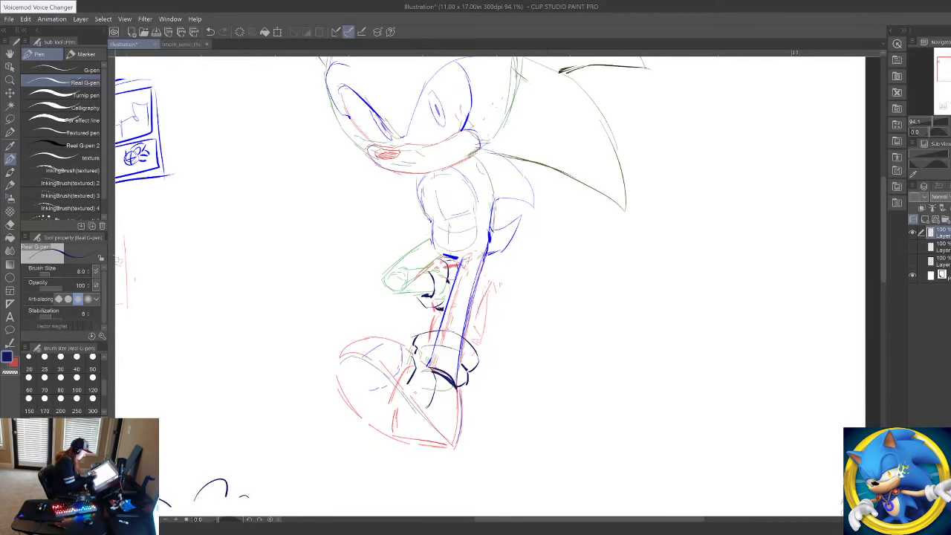
pyautogui.moveTo(417, 371)
pyautogui.mouseDown()
pyautogui.moveTo(408, 388)
pyautogui.moveTo(439, 386)
pyautogui.moveTo(433, 413)
pyautogui.moveTo(416, 402)
pyautogui.moveTo(429, 402)
pyautogui.mouseUp()
pyautogui.moveTo(416, 376)
pyautogui.mouseDown()
pyautogui.moveTo(430, 397)
pyautogui.moveTo(422, 379)
pyautogui.mouseUp()
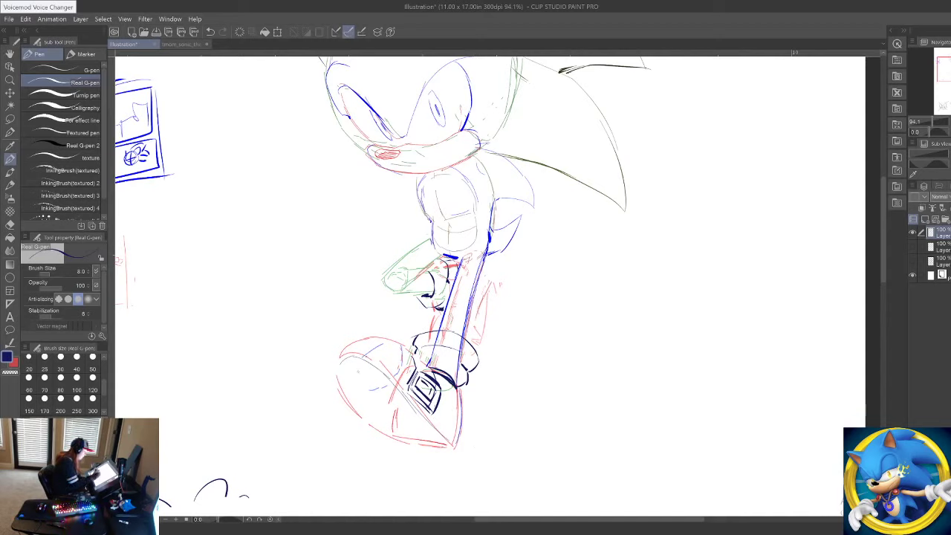
# Step: Hatch the sole of the large shoe with near-horizontal strokes from toe to heel
pyautogui.moveTo(346, 370)
pyautogui.mouseDown()
pyautogui.moveTo(381, 373)
pyautogui.moveTo(385, 385)
pyautogui.mouseUp()
pyautogui.moveTo(351, 391); pyautogui.dragTo(398, 404)
pyautogui.moveTo(357, 409)
pyautogui.mouseDown()
pyautogui.moveTo(414, 413)
pyautogui.moveTo(420, 425)
pyautogui.mouseUp()
pyautogui.moveTo(377, 430); pyautogui.dragTo(402, 429)
pyautogui.moveTo(401, 437); pyautogui.dragTo(438, 437)
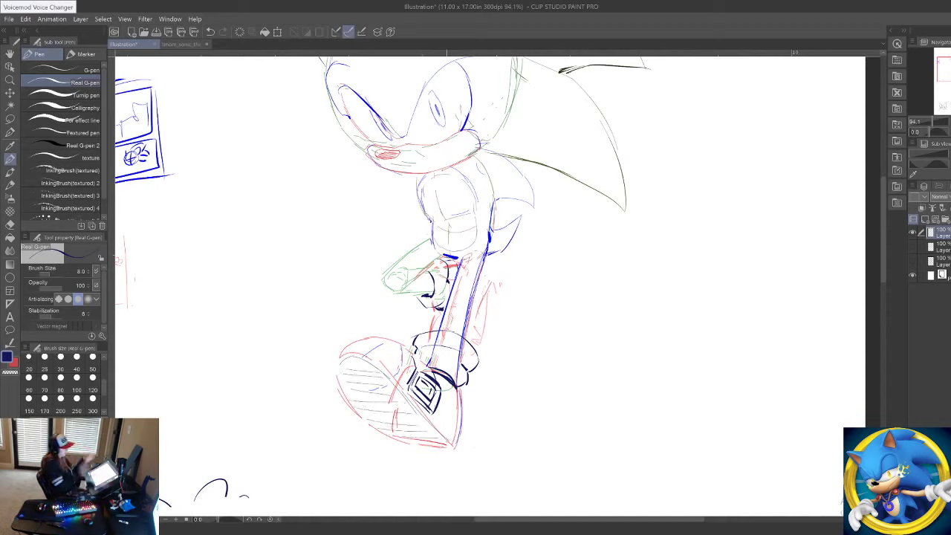
pyautogui.moveTo(567, 351); pyautogui.dragTo(647, 370)
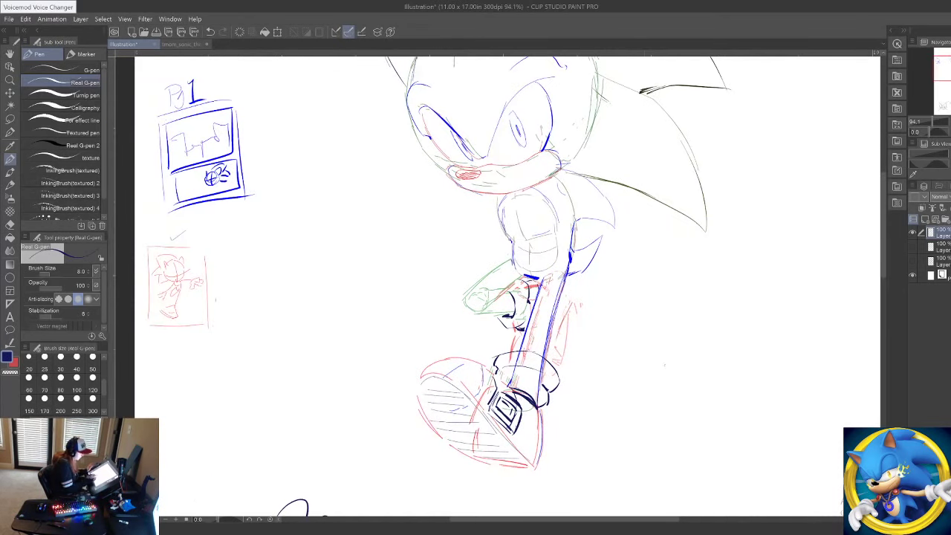
pyautogui.moveTo(666, 335)
pyautogui.mouseDown()
pyautogui.moveTo(662, 405)
pyautogui.moveTo(638, 448)
pyautogui.moveTo(609, 448)
pyautogui.moveTo(616, 444)
pyautogui.moveTo(590, 406)
pyautogui.moveTo(583, 444)
pyautogui.mouseUp()
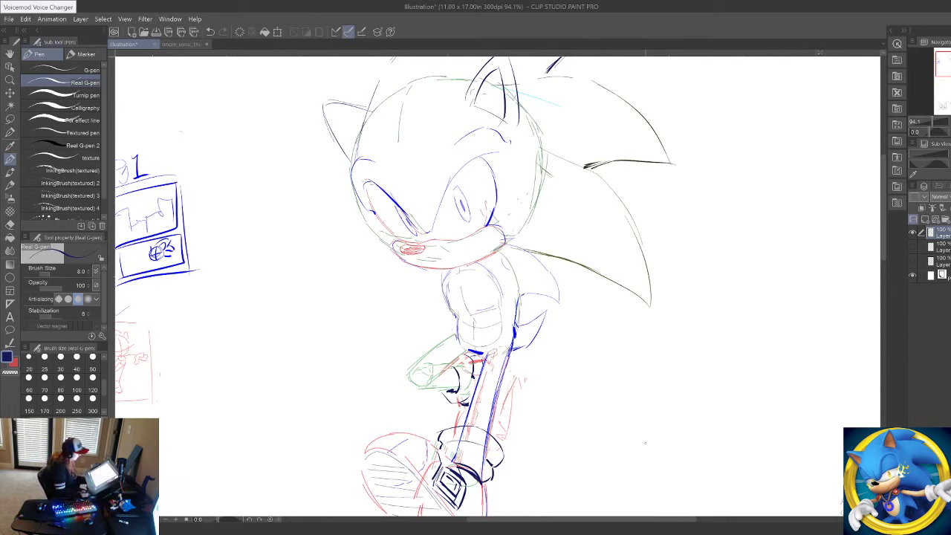
pyautogui.press('m')
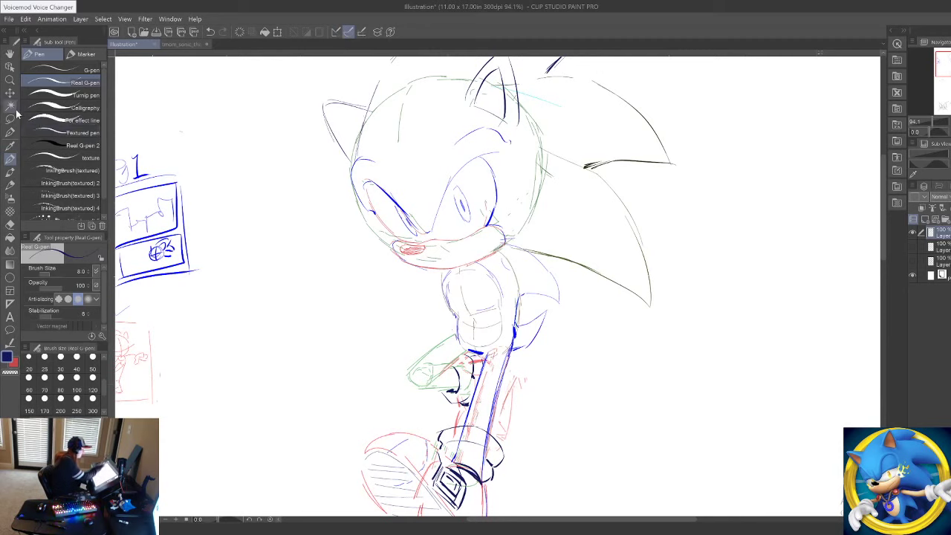
pyautogui.moveTo(522, 247)
pyautogui.mouseDown()
pyautogui.moveTo(436, 281)
pyautogui.moveTo(342, 375)
pyautogui.moveTo(337, 476)
pyautogui.moveTo(388, 525)
pyautogui.moveTo(456, 533)
pyautogui.moveTo(538, 428)
pyautogui.moveTo(584, 258)
pyautogui.moveTo(503, 263)
pyautogui.moveTo(555, 289)
pyautogui.moveTo(559, 272)
pyautogui.moveTo(533, 235)
pyautogui.moveTo(536, 303)
pyautogui.moveTo(524, 270)
pyautogui.mouseUp()
pyautogui.click(643, 330)
pyautogui.click(10, 80)
pyautogui.moveTo(525, 408); pyautogui.dragTo(530, 236)
pyautogui.moveTo(506, 153); pyautogui.dragTo(527, 155)
pyautogui.click(10, 159)
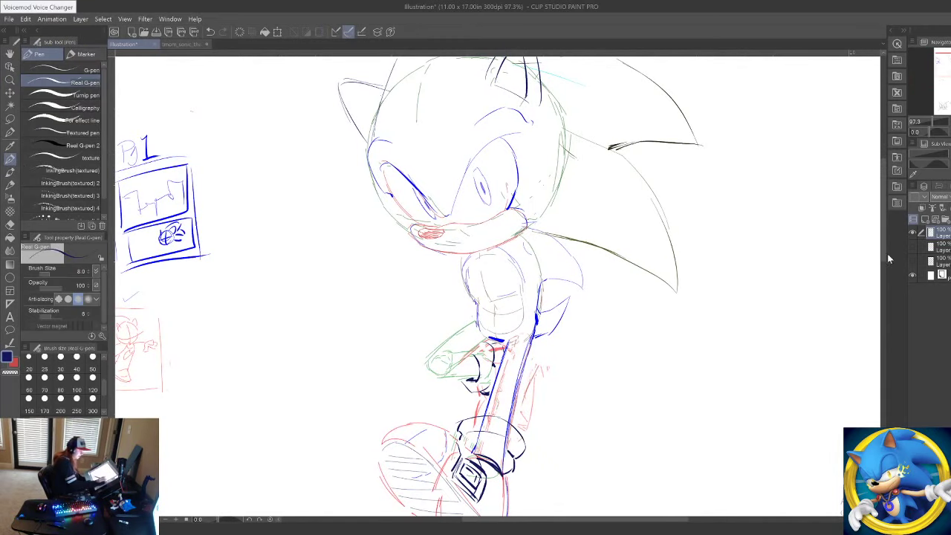
pyautogui.moveTo(885, 254); pyautogui.dragTo(884, 261)
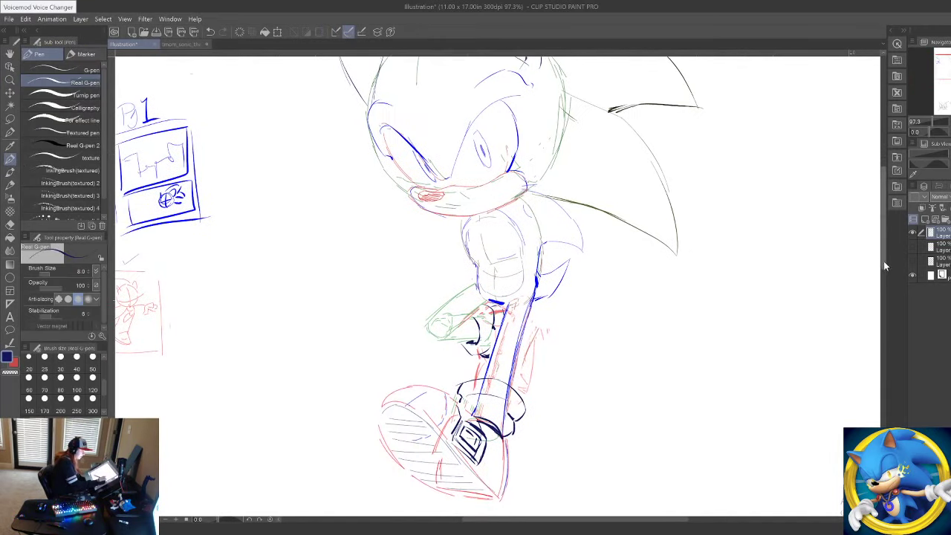
pyautogui.scroll(1, 884, 223)
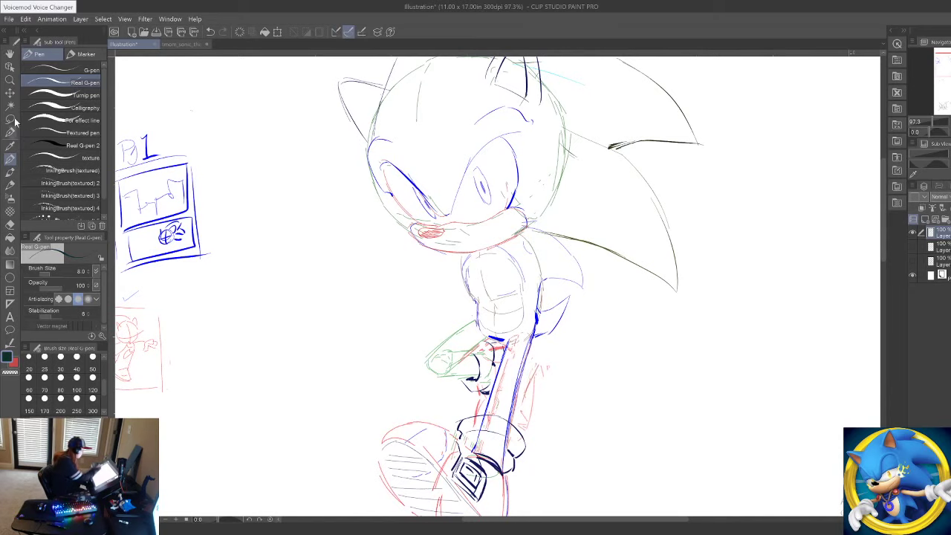
# Step: Recolour the character's blue, red and green sketch lines dark green with transparent pixels locked and brush size 316.8, leaving the thumbnails untouched
pyautogui.click(10, 80)
pyautogui.moveTo(331, 266); pyautogui.dragTo(317, 269)
pyautogui.moveTo(506, 109); pyautogui.dragTo(510, 108)
pyautogui.click(12, 159)
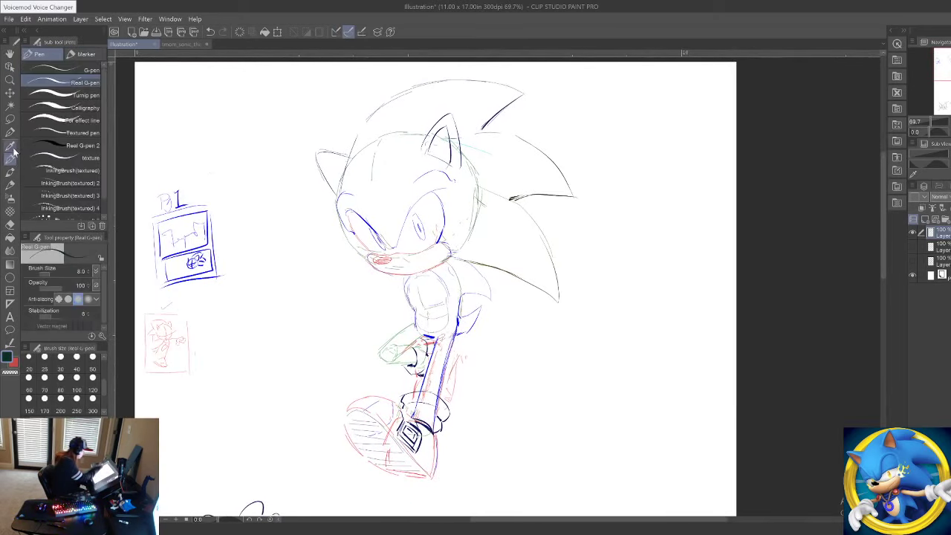
pyautogui.click(10, 149)
pyautogui.click(11, 161)
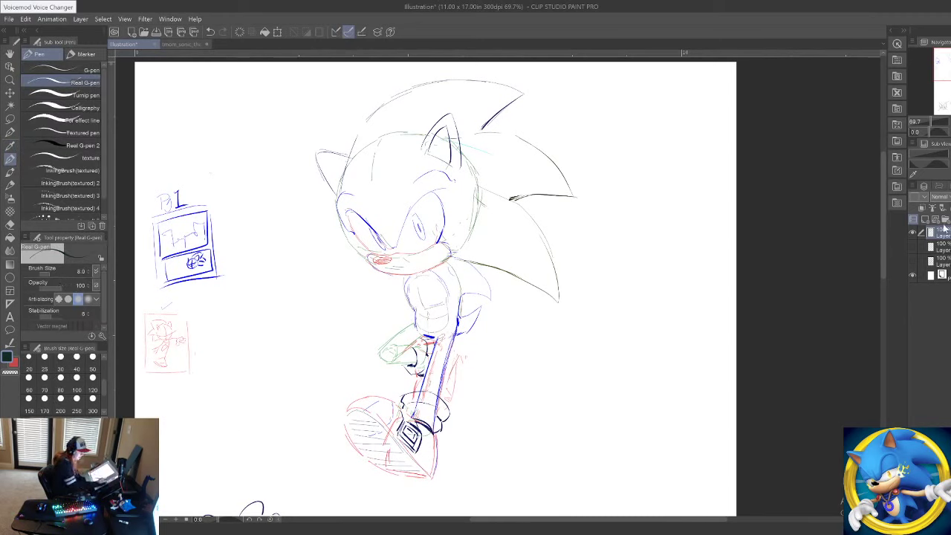
pyautogui.click(58, 275)
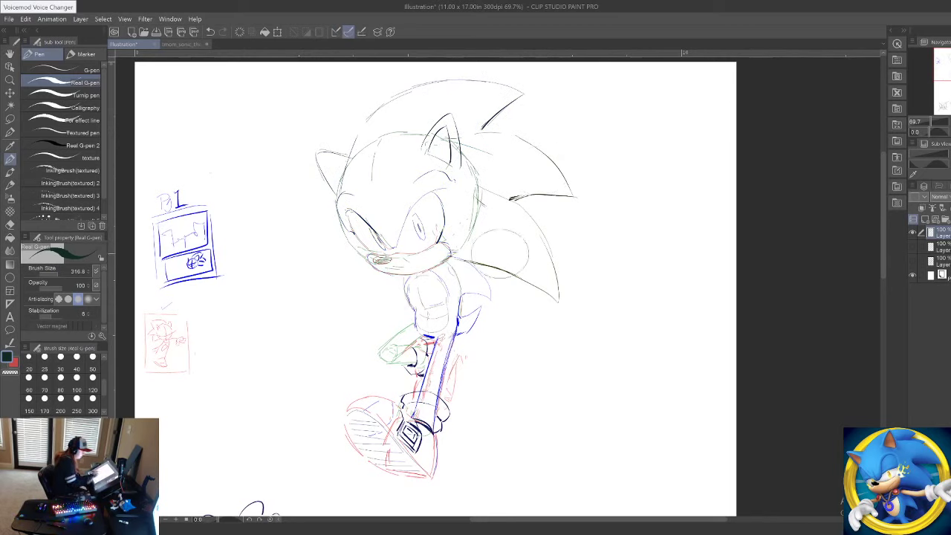
pyautogui.moveTo(500, 254)
pyautogui.mouseDown()
pyautogui.moveTo(520, 330)
pyautogui.moveTo(525, 421)
pyautogui.mouseUp()
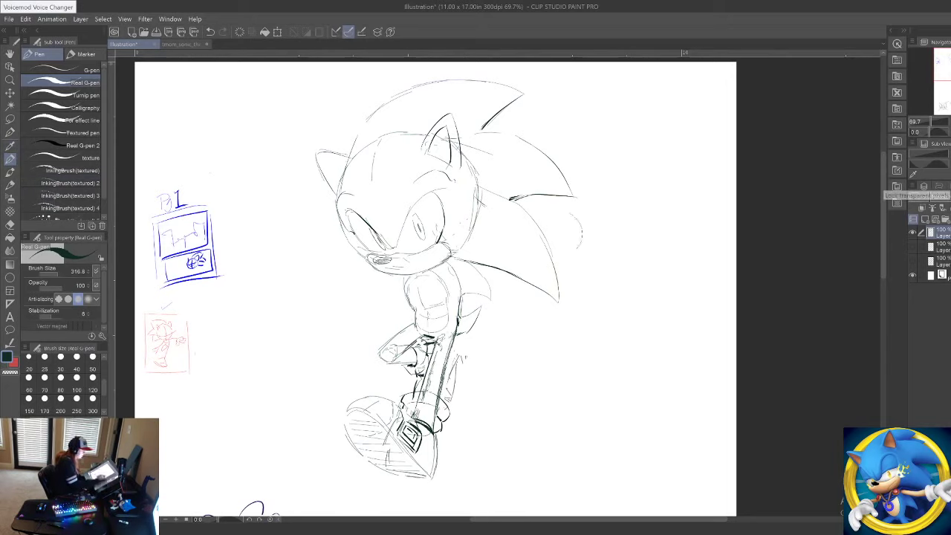
pyautogui.hotkey('ctrl', 'z')
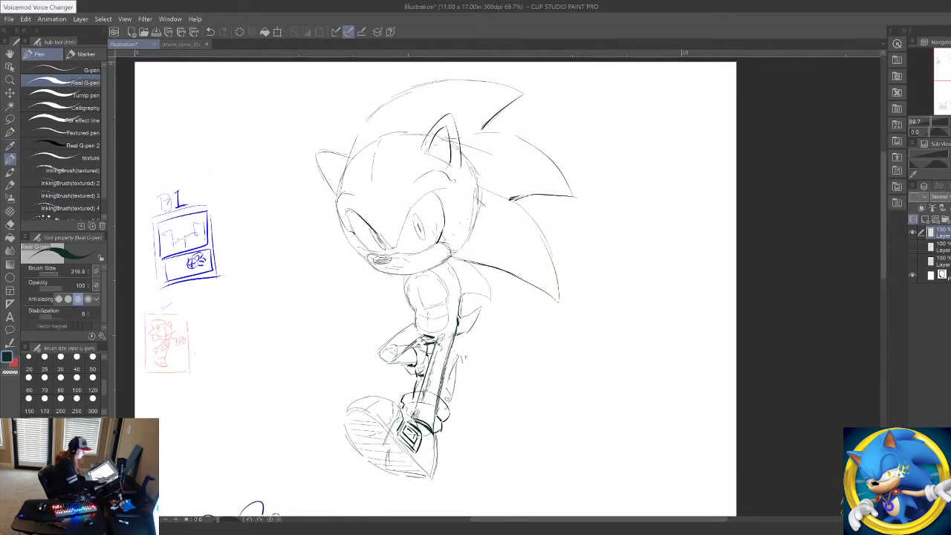
# Step: Set the brush size to 25.2, shade beneath the chin and behind the hip, and stroke over the large shoe's upper edge
pyautogui.click(52, 274)
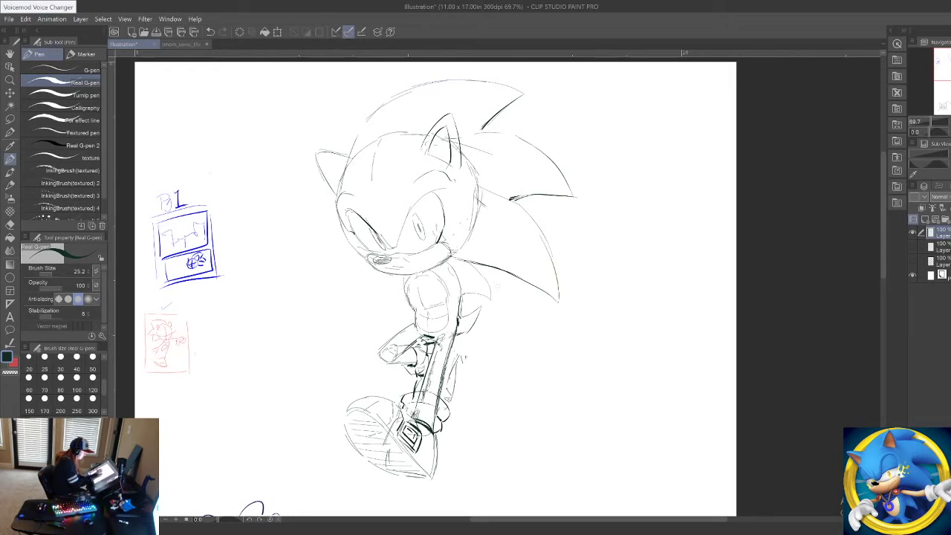
pyautogui.moveTo(443, 263)
pyautogui.mouseDown()
pyautogui.moveTo(407, 282)
pyautogui.moveTo(430, 272)
pyautogui.moveTo(411, 275)
pyautogui.mouseUp()
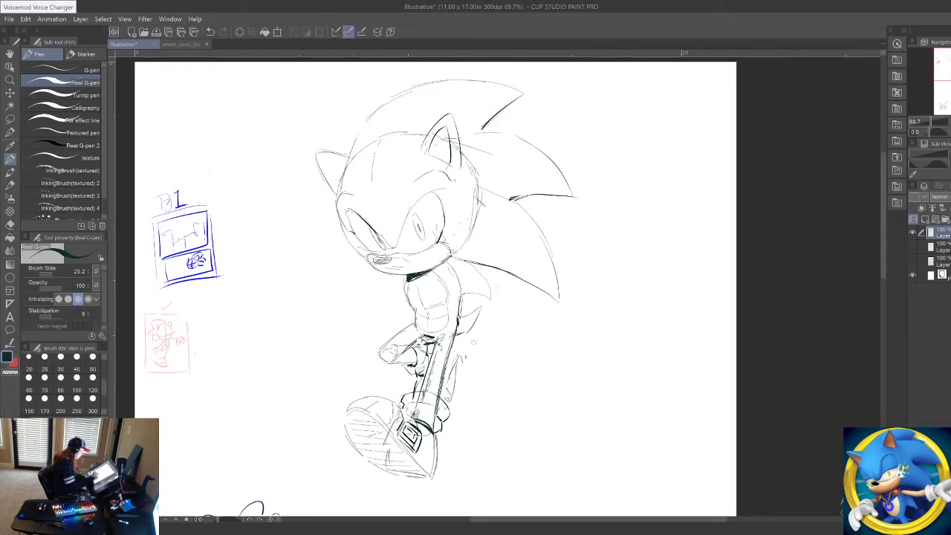
pyautogui.moveTo(464, 320)
pyautogui.mouseDown()
pyautogui.moveTo(455, 334)
pyautogui.moveTo(461, 327)
pyautogui.mouseUp()
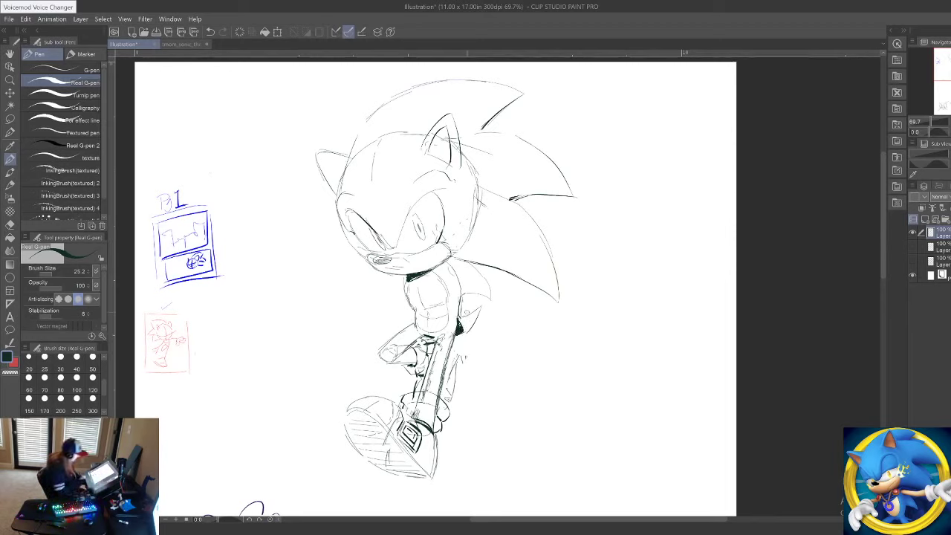
pyautogui.moveTo(398, 408)
pyautogui.mouseDown()
pyautogui.moveTo(415, 421)
pyautogui.moveTo(387, 402)
pyautogui.moveTo(361, 401)
pyautogui.moveTo(341, 417)
pyautogui.mouseUp()
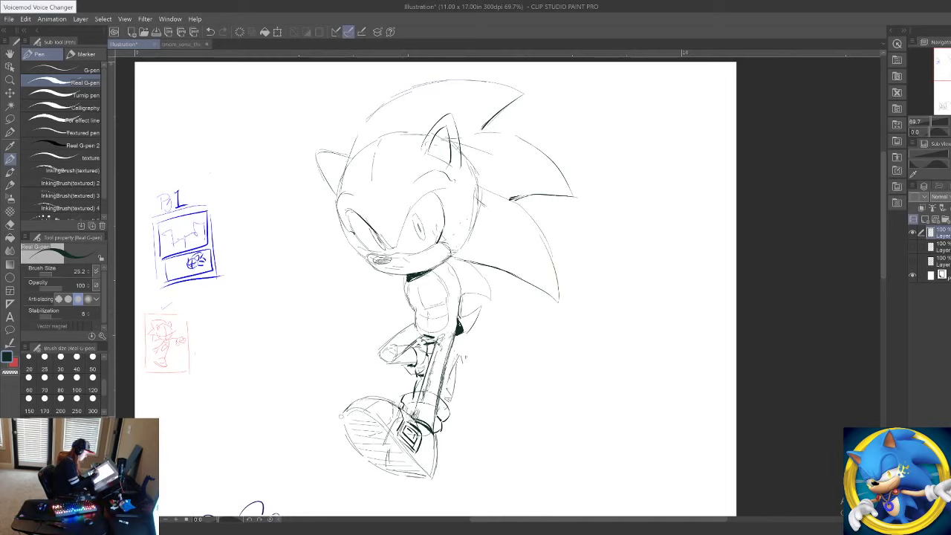
# Step: Lasso the large shoe with its ankle cuff and enlarge it slightly with a transform
pyautogui.press('m')
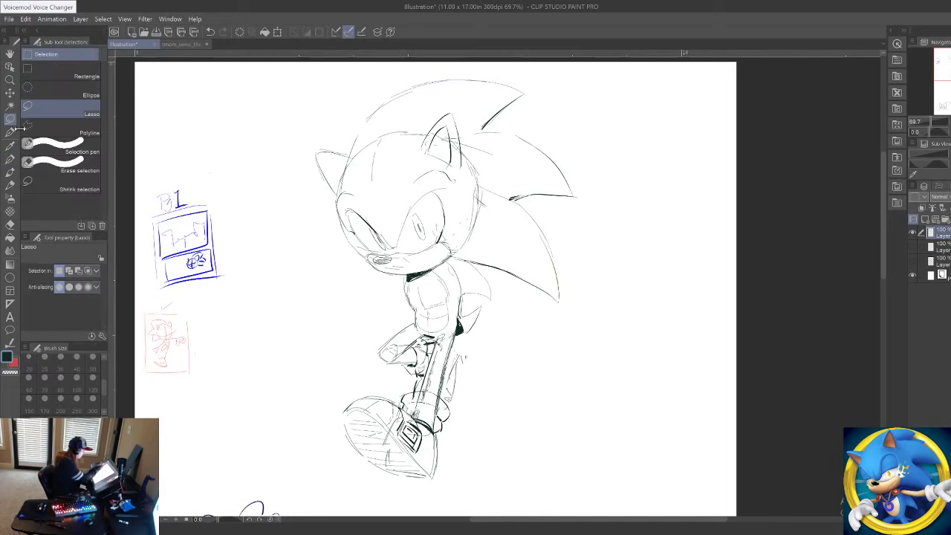
pyautogui.moveTo(423, 379)
pyautogui.mouseDown()
pyautogui.moveTo(325, 416)
pyautogui.moveTo(446, 472)
pyautogui.moveTo(456, 406)
pyautogui.moveTo(439, 383)
pyautogui.mouseUp()
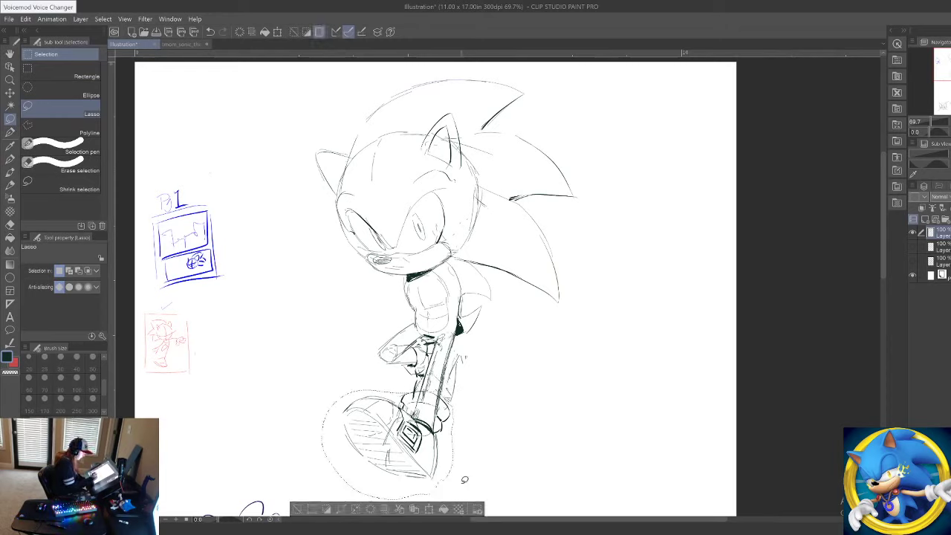
pyautogui.hotkey('ctrl', 't')
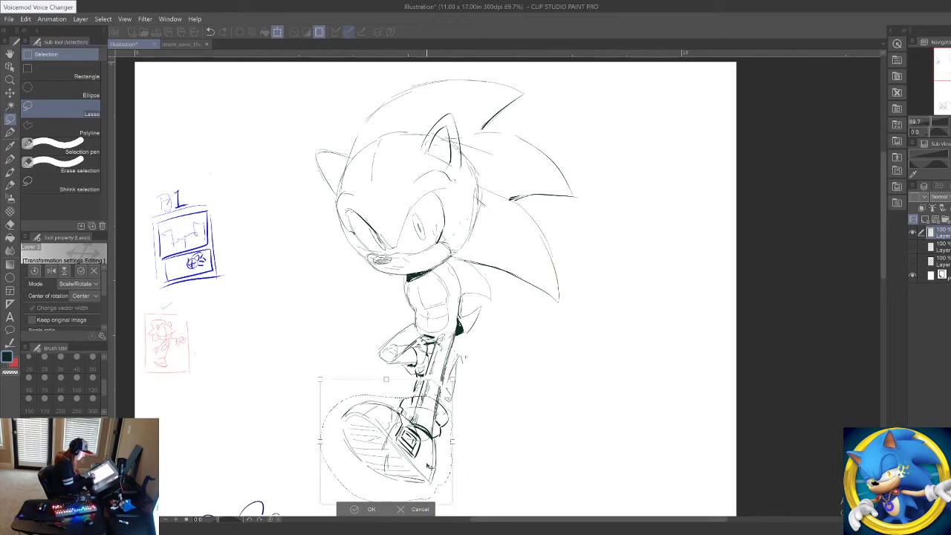
pyautogui.moveTo(320, 379); pyautogui.dragTo(310, 369)
pyautogui.moveTo(428, 447); pyautogui.dragTo(433, 450)
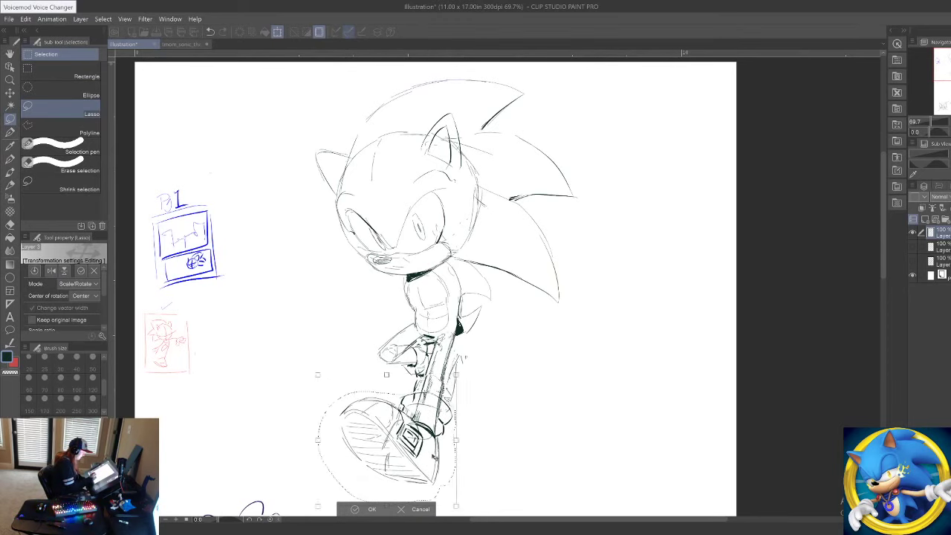
pyautogui.click(368, 509)
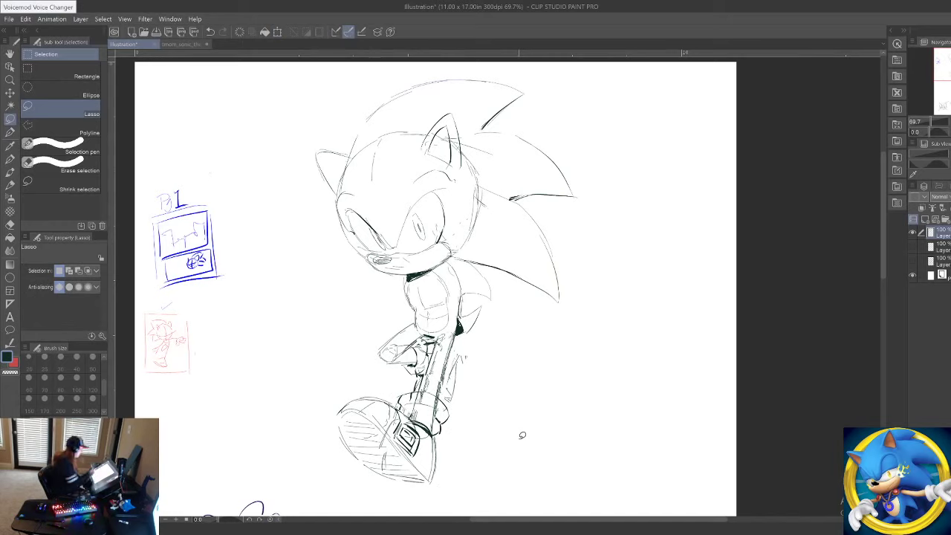
# Step: Add a new layer above the rough and set up the Real G-pen in red
pyautogui.press('p')
pyautogui.press('x')
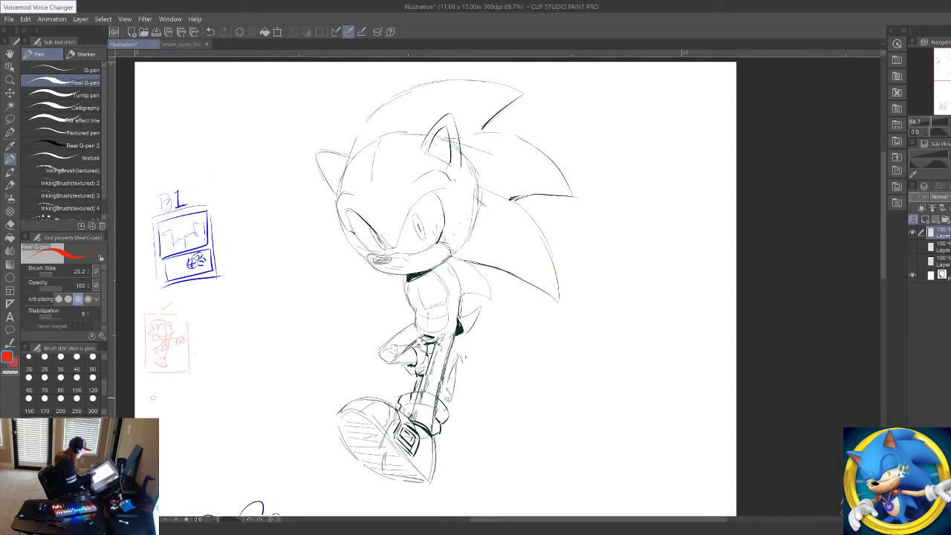
pyautogui.click(926, 221)
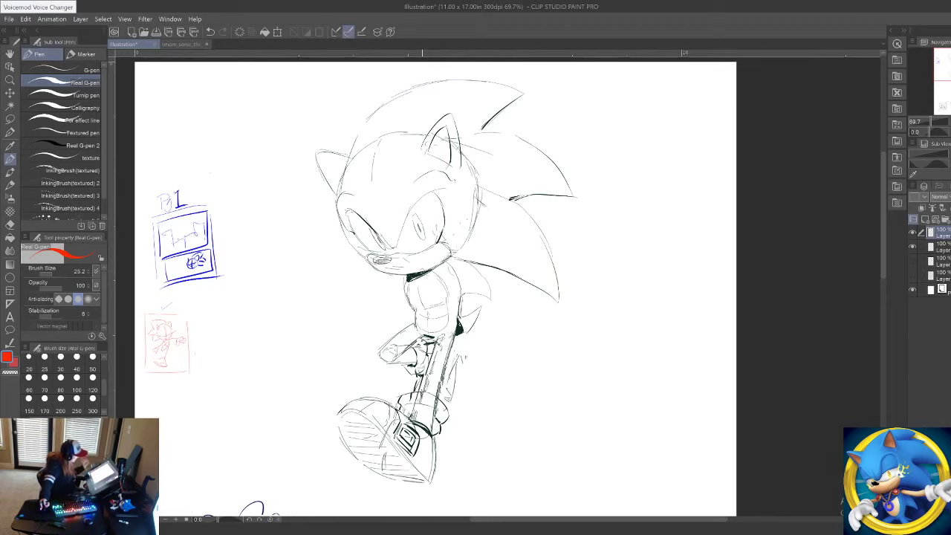
# Step: Try a red rough of an open hand and connecting arm in front of the torso, plus a long curve below the lower quill
pyautogui.scroll(3, 418, 258)
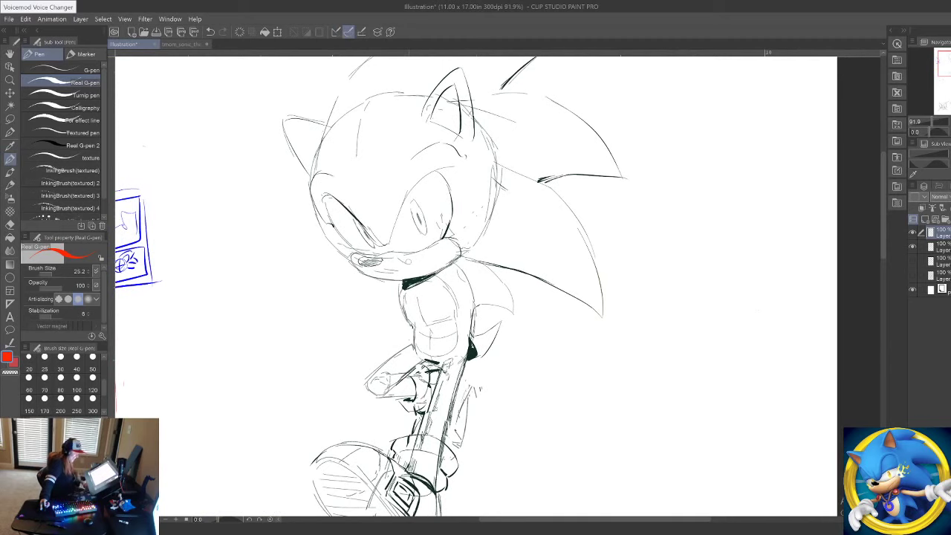
pyautogui.scroll(1, 421, 256)
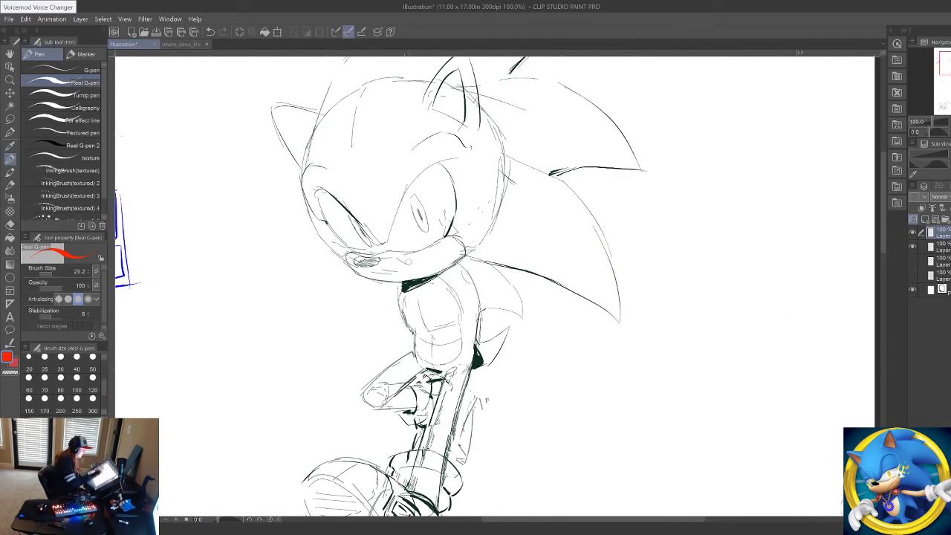
pyautogui.moveTo(546, 521); pyautogui.dragTo(522, 520)
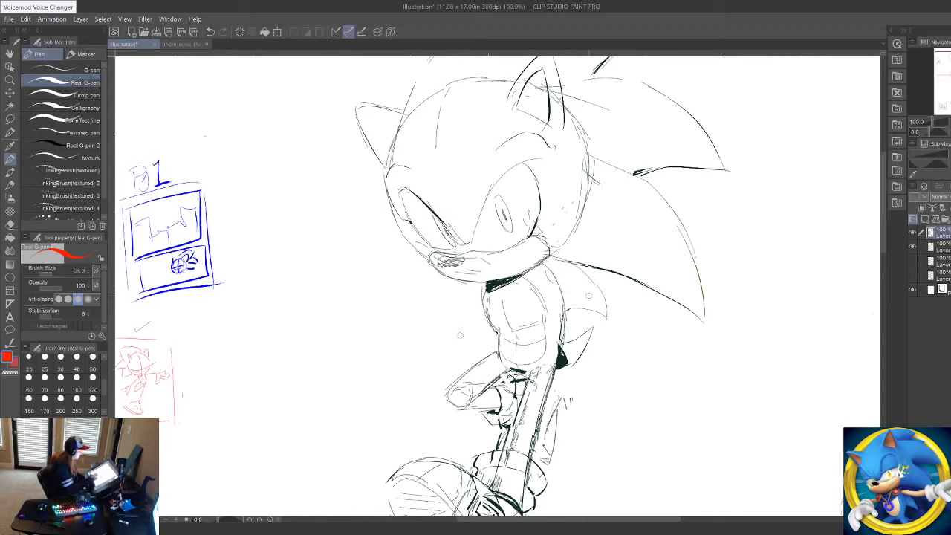
pyautogui.moveTo(431, 307); pyautogui.dragTo(422, 362)
pyautogui.moveTo(391, 285)
pyautogui.mouseDown()
pyautogui.moveTo(336, 263)
pyautogui.moveTo(375, 298)
pyautogui.mouseUp()
pyautogui.moveTo(371, 306)
pyautogui.mouseDown()
pyautogui.moveTo(331, 325)
pyautogui.moveTo(402, 362)
pyautogui.mouseUp()
pyautogui.moveTo(440, 323)
pyautogui.mouseDown()
pyautogui.moveTo(471, 326)
pyautogui.moveTo(482, 293)
pyautogui.mouseUp()
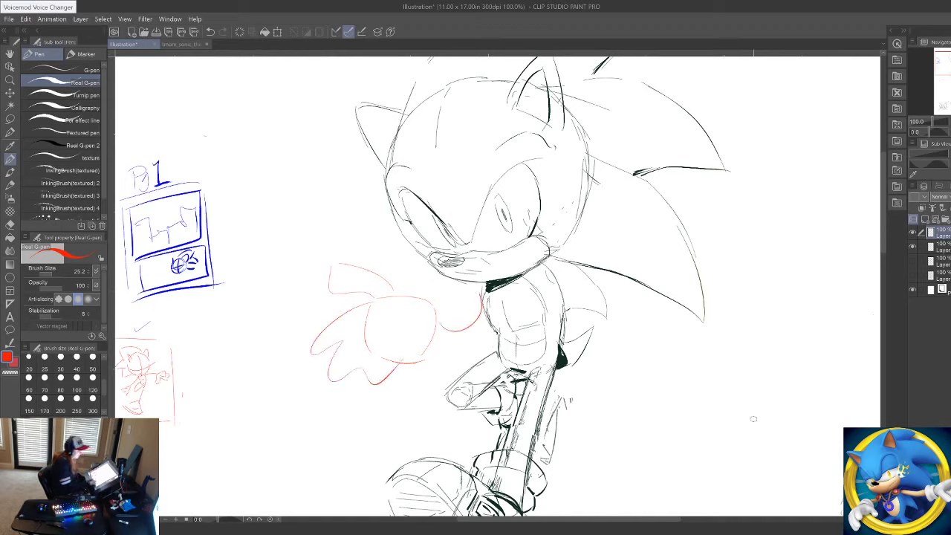
pyautogui.moveTo(701, 319); pyautogui.dragTo(579, 375)
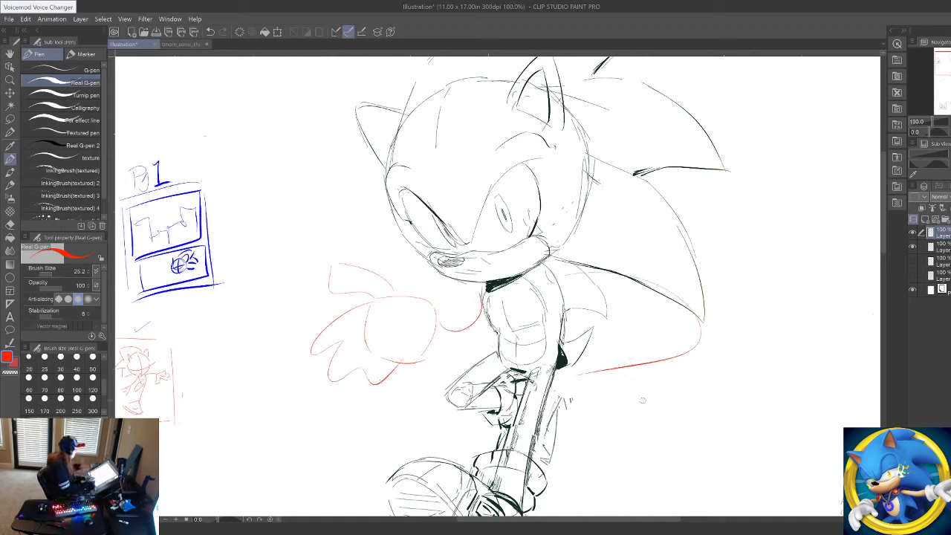
# Step: Undo the red strokes of the hand, arm and lower curve
pyautogui.hotkey('ctrl', 'z')
pyautogui.hotkey('ctrl', 'z')
pyautogui.hotkey('ctrl', 'z')
pyautogui.hotkey('ctrl', 'z')
pyautogui.hotkey('ctrl', 'z')
pyautogui.hotkey('ctrl', 'z')
pyautogui.hotkey('ctrl', 'z')
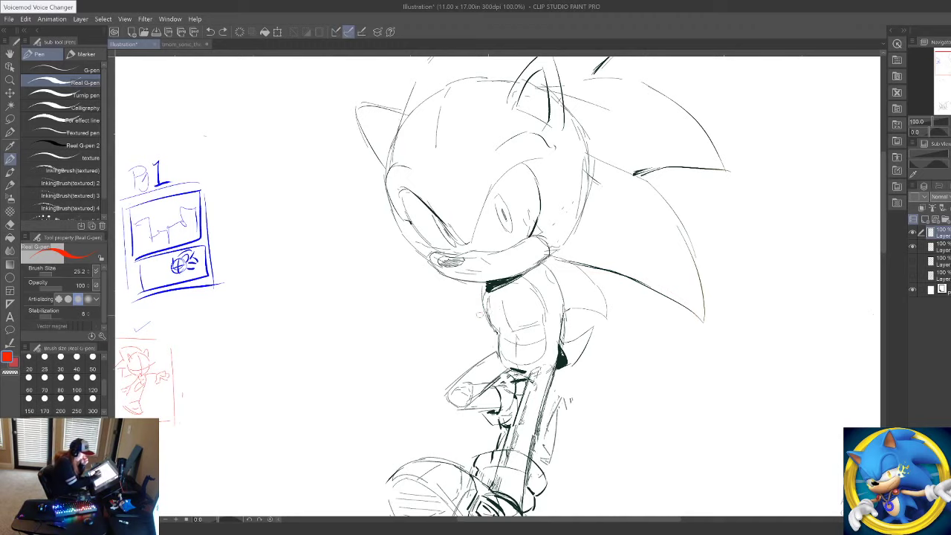
# Step: Circle the small red character thumbnail with a large bold red ring
pyautogui.moveTo(563, 522); pyautogui.dragTo(520, 523)
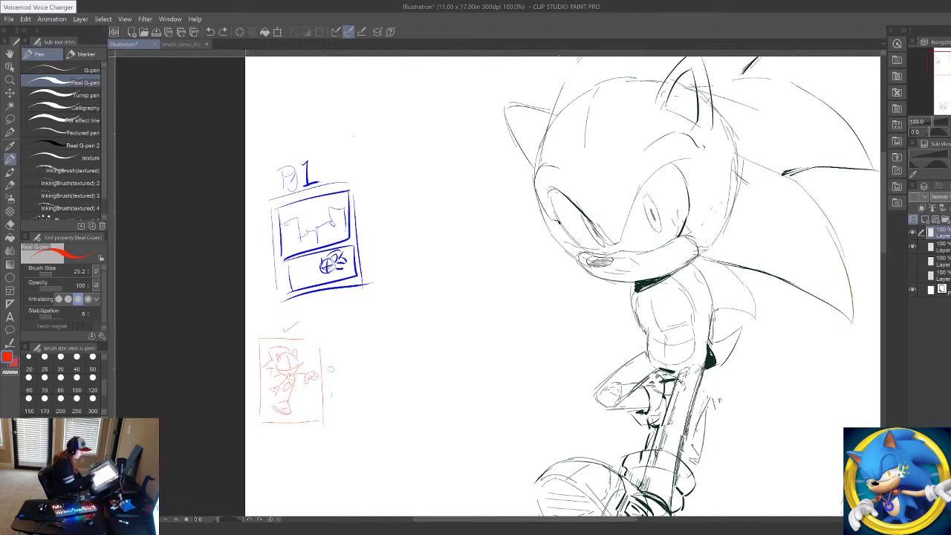
pyautogui.moveTo(314, 318)
pyautogui.mouseDown()
pyautogui.moveTo(229, 379)
pyautogui.moveTo(262, 516)
pyautogui.mouseUp()
pyautogui.moveTo(582, 520); pyautogui.dragTo(615, 520)
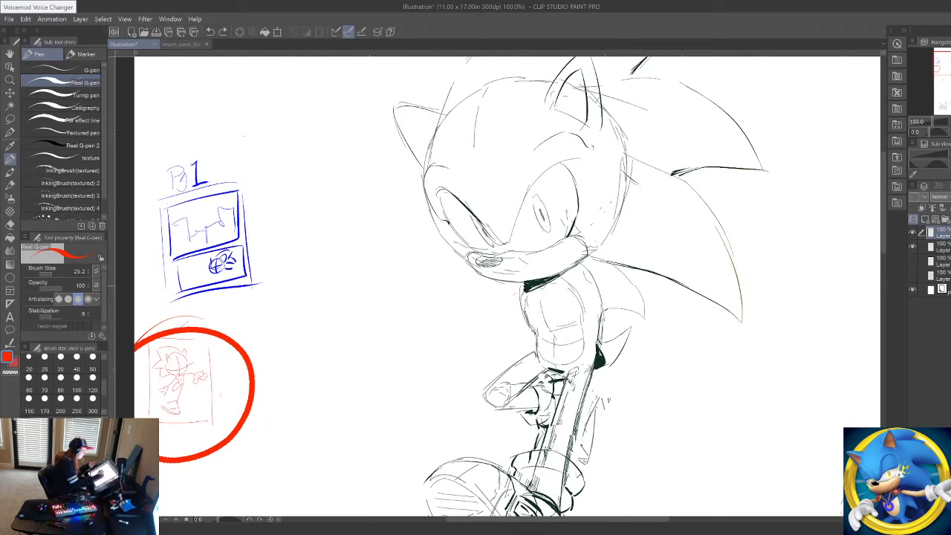
# Step: Sketch red shoulder circles, tapering upper arms on both sides of the torso, and ellipses marking the elbows
pyautogui.moveTo(582, 270)
pyautogui.mouseDown()
pyautogui.moveTo(589, 283)
pyautogui.moveTo(583, 272)
pyautogui.mouseUp()
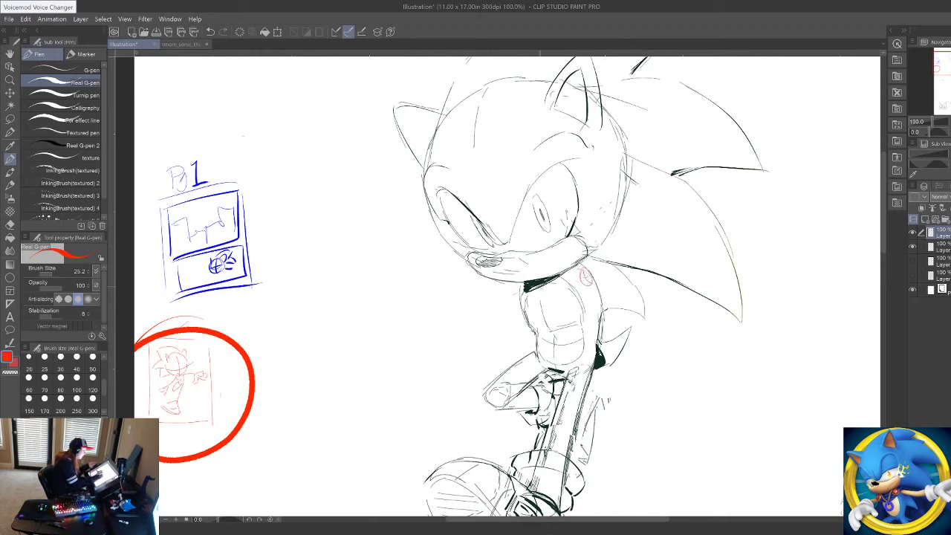
pyautogui.moveTo(520, 292); pyautogui.dragTo(462, 301)
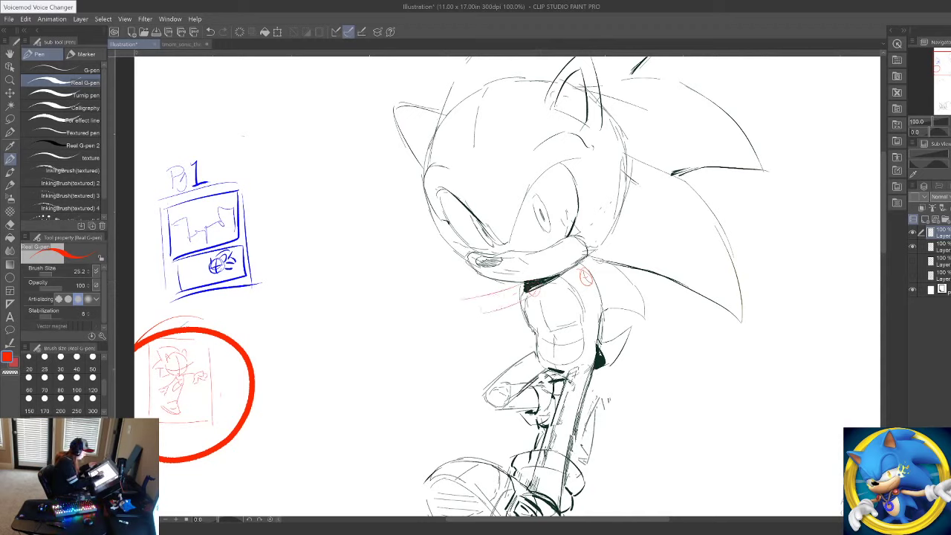
pyautogui.moveTo(584, 265); pyautogui.dragTo(675, 259)
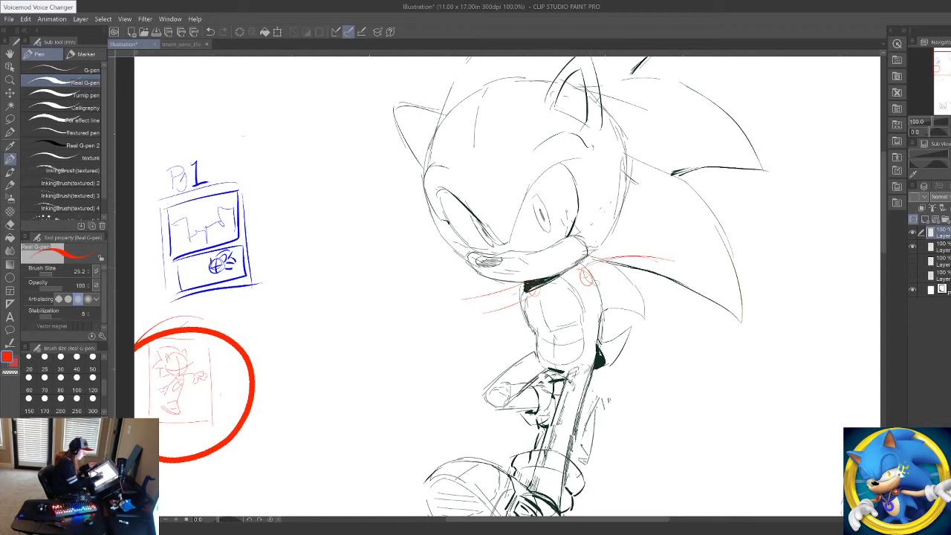
pyautogui.moveTo(597, 281)
pyautogui.mouseDown()
pyautogui.moveTo(662, 278)
pyautogui.moveTo(646, 269)
pyautogui.mouseUp()
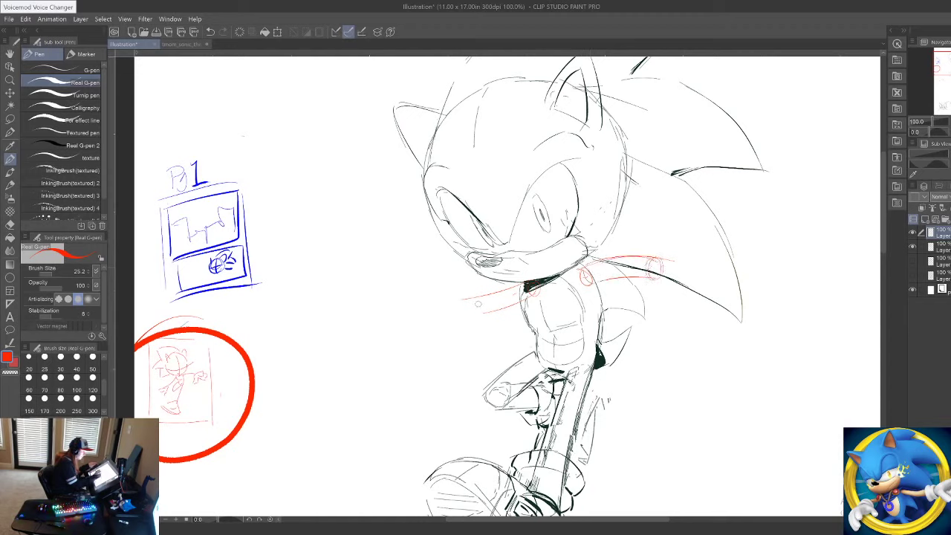
pyautogui.moveTo(473, 298)
pyautogui.mouseDown()
pyautogui.moveTo(482, 315)
pyautogui.moveTo(490, 311)
pyautogui.mouseUp()
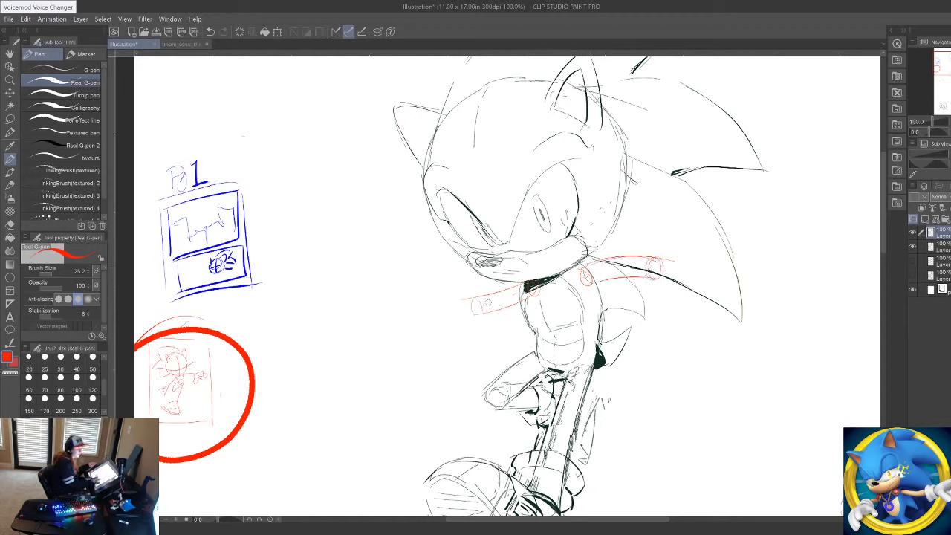
pyautogui.moveTo(656, 261); pyautogui.dragTo(667, 278)
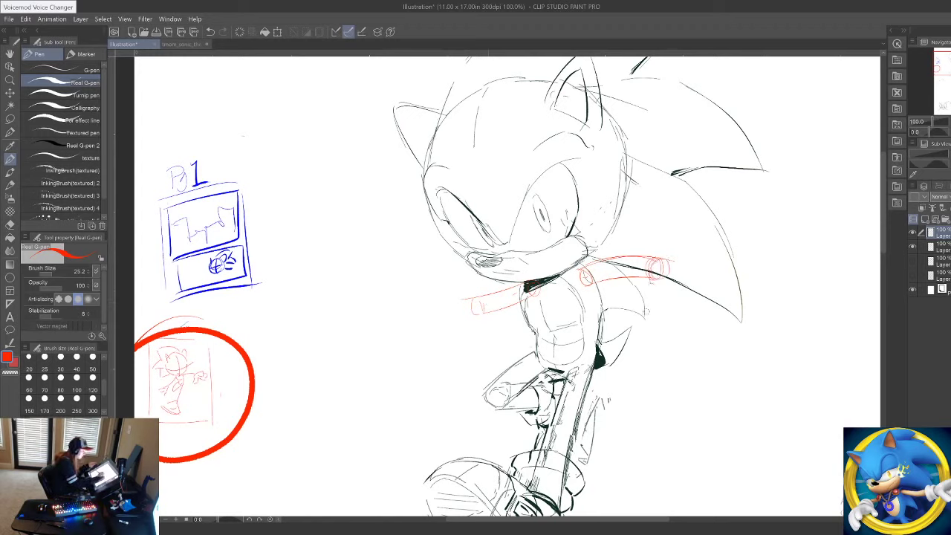
# Step: Extend both arms with red forearm lines, reaching forward from the front elbow and curving downward from the rear elbow
pyautogui.moveTo(477, 299); pyautogui.dragTo(440, 300)
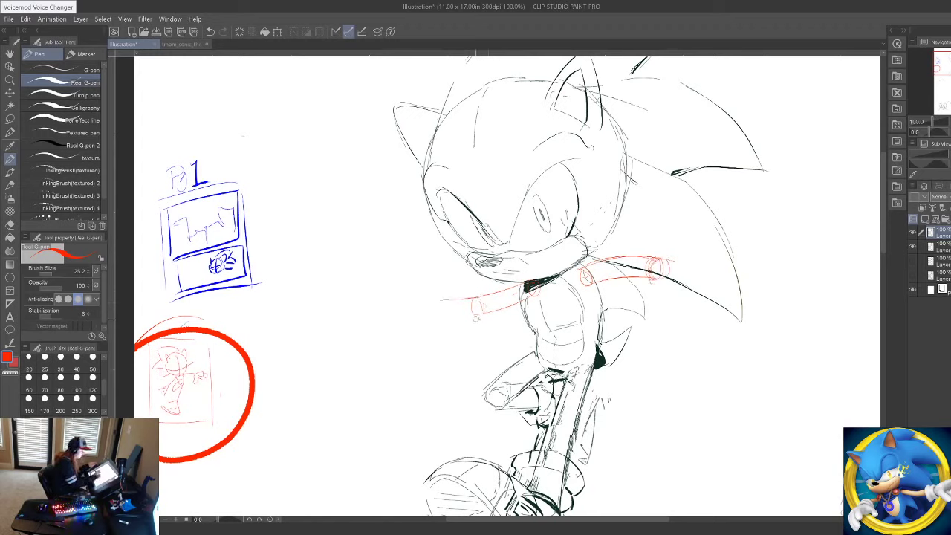
pyautogui.moveTo(507, 310); pyautogui.dragTo(415, 324)
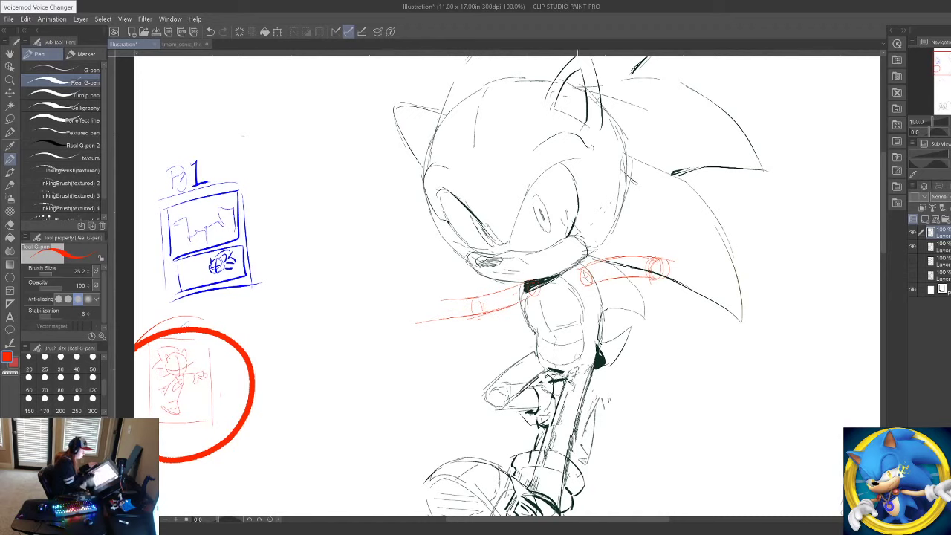
pyautogui.moveTo(479, 307)
pyautogui.mouseDown()
pyautogui.moveTo(486, 295)
pyautogui.moveTo(500, 299)
pyautogui.moveTo(485, 313)
pyautogui.moveTo(433, 320)
pyautogui.moveTo(430, 298)
pyautogui.mouseUp()
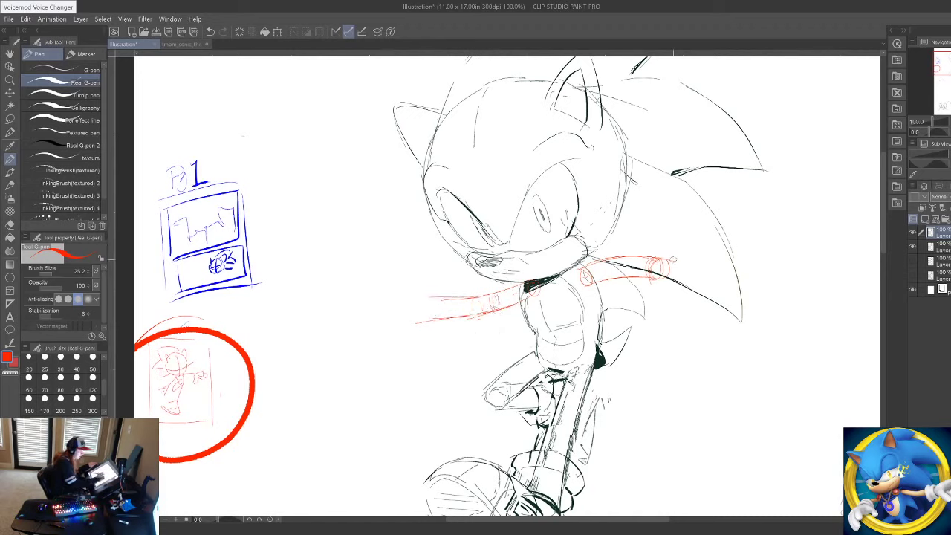
pyautogui.moveTo(642, 257); pyautogui.dragTo(712, 273)
pyautogui.moveTo(654, 281); pyautogui.dragTo(689, 298)
pyautogui.moveTo(655, 281); pyautogui.dragTo(707, 314)
pyautogui.moveTo(683, 265); pyautogui.dragTo(726, 285)
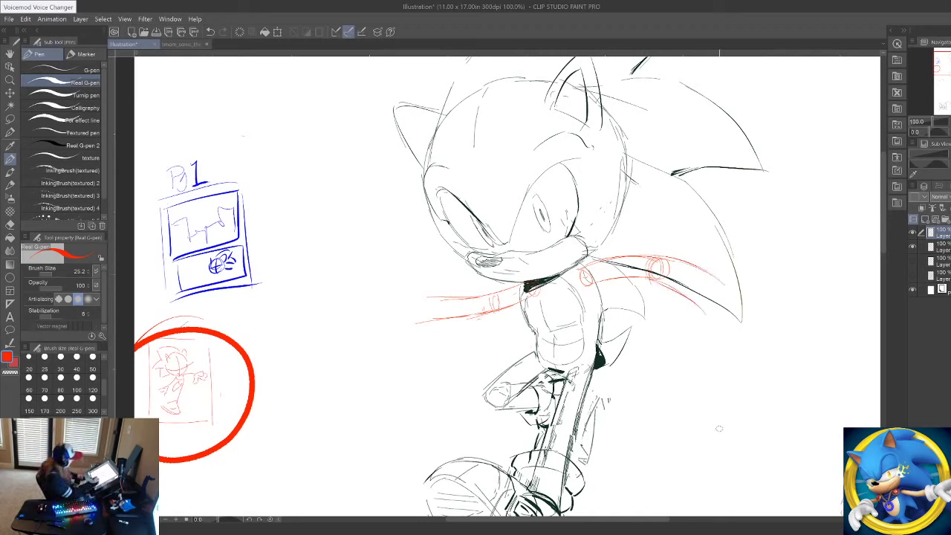
# Step: Try a thick red crescent-like closed shape beside the blue page thumbnail
pyautogui.moveTo(273, 196)
pyautogui.mouseDown()
pyautogui.moveTo(375, 181)
pyautogui.moveTo(367, 204)
pyautogui.moveTo(264, 199)
pyautogui.mouseUp()
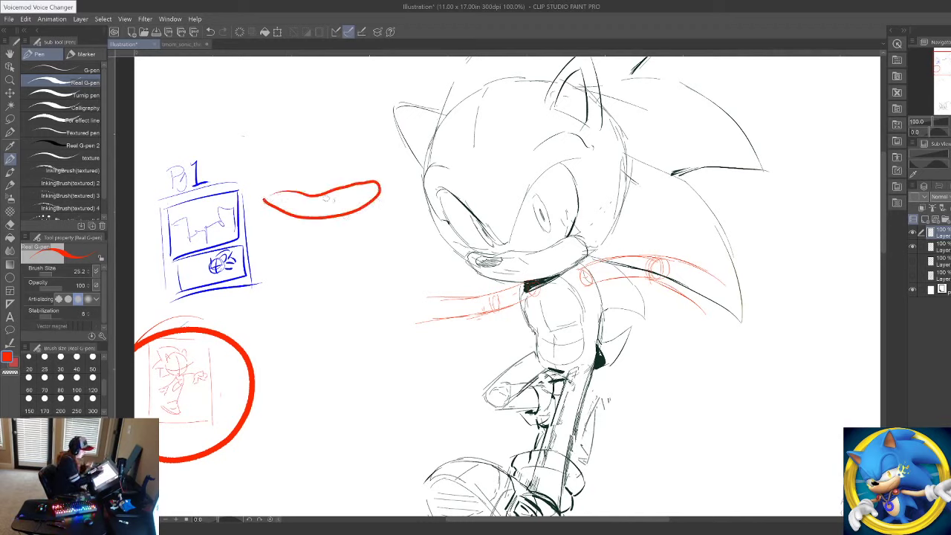
pyautogui.moveTo(325, 196)
pyautogui.mouseDown()
pyautogui.moveTo(307, 162)
pyautogui.moveTo(343, 169)
pyautogui.moveTo(326, 181)
pyautogui.moveTo(390, 170)
pyautogui.moveTo(364, 172)
pyautogui.moveTo(375, 169)
pyautogui.moveTo(335, 208)
pyautogui.moveTo(293, 188)
pyautogui.mouseUp()
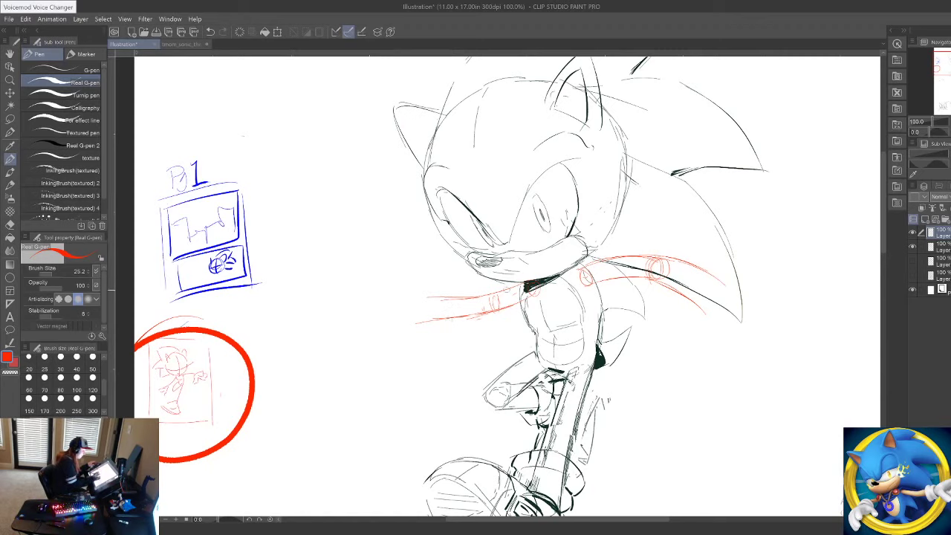
# Step: Lasso the front arm, rotate it to slope further downward, and clear the red shoulder marks overlapping the torso
pyautogui.click(10, 119)
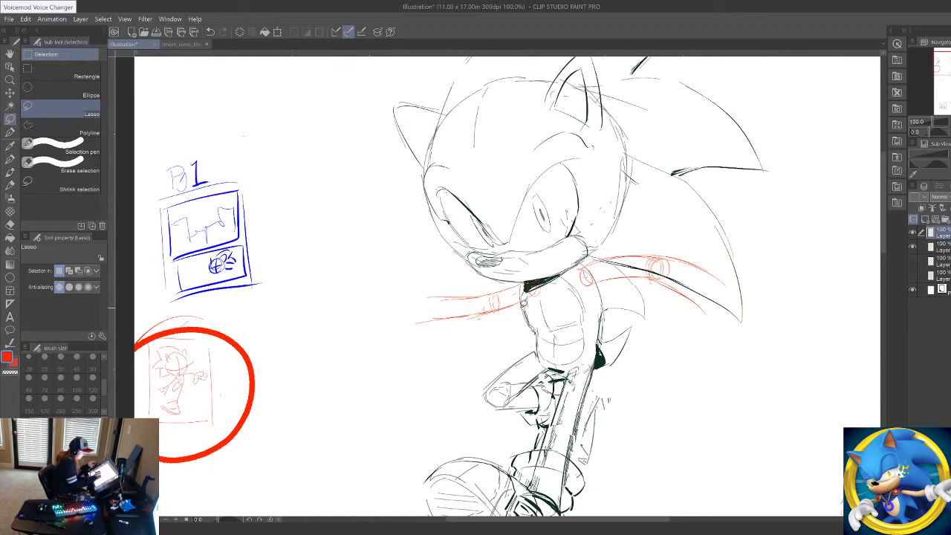
pyautogui.moveTo(439, 280)
pyautogui.mouseDown()
pyautogui.moveTo(513, 331)
pyautogui.moveTo(448, 275)
pyautogui.moveTo(503, 345)
pyautogui.mouseUp()
pyautogui.click(521, 362)
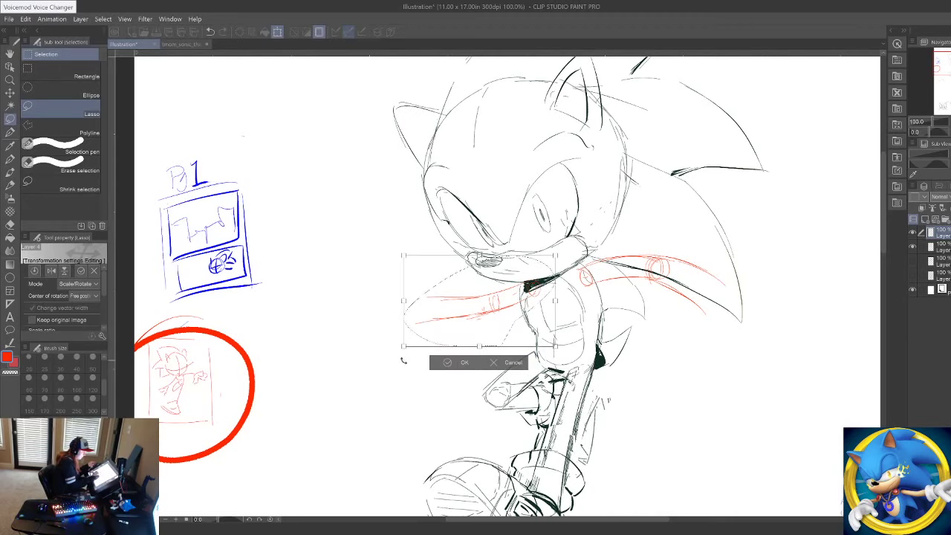
pyautogui.moveTo(404, 361); pyautogui.dragTo(409, 400)
pyautogui.click(469, 396)
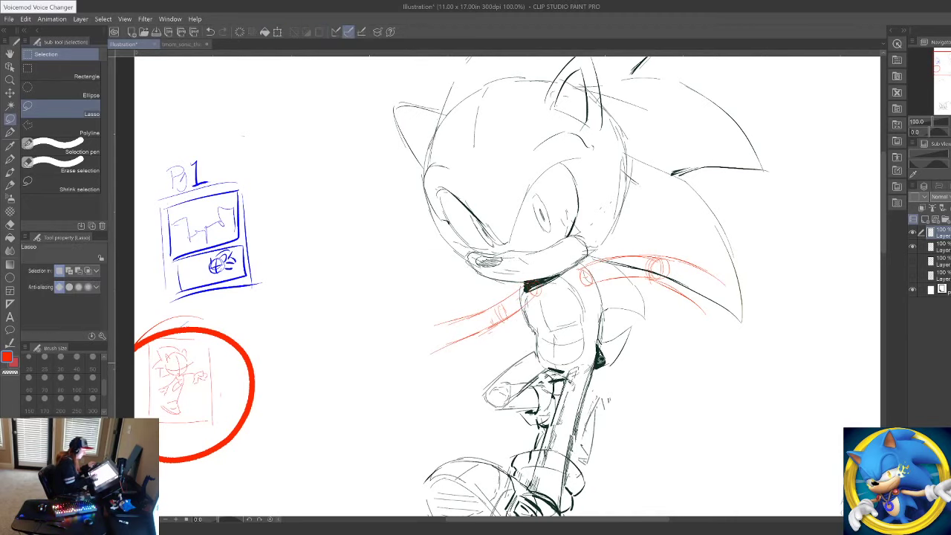
pyautogui.moveTo(536, 286); pyautogui.dragTo(528, 306)
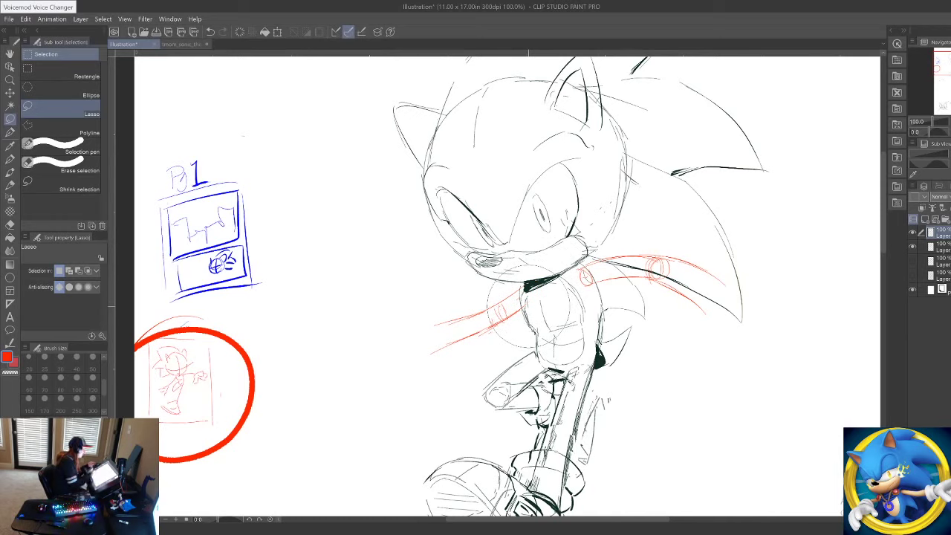
# Step: Close the front forearm with a narrow red wrist ellipse and the rear forearm with a larger, bolder one
pyautogui.click(11, 160)
pyautogui.moveTo(438, 327); pyautogui.dragTo(444, 344)
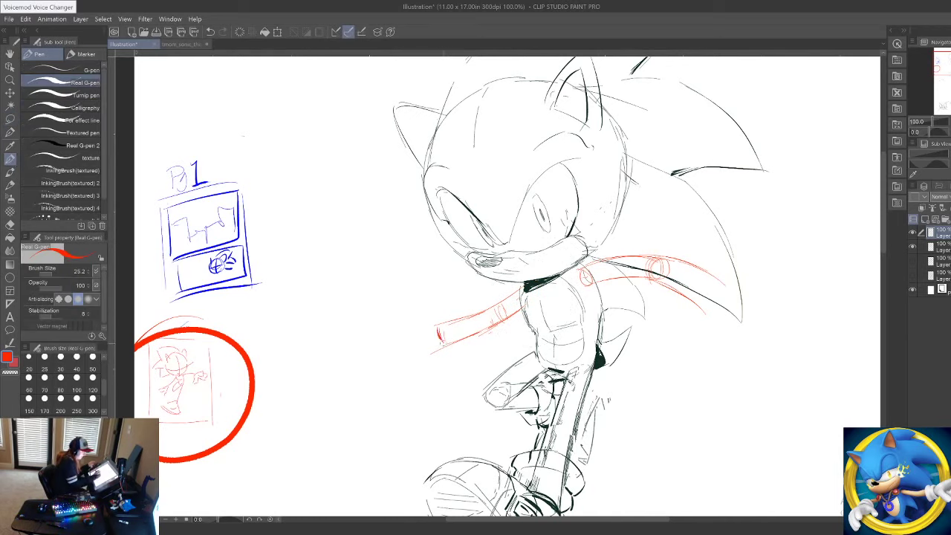
pyautogui.moveTo(714, 294)
pyautogui.mouseDown()
pyautogui.moveTo(713, 330)
pyautogui.moveTo(740, 308)
pyautogui.mouseUp()
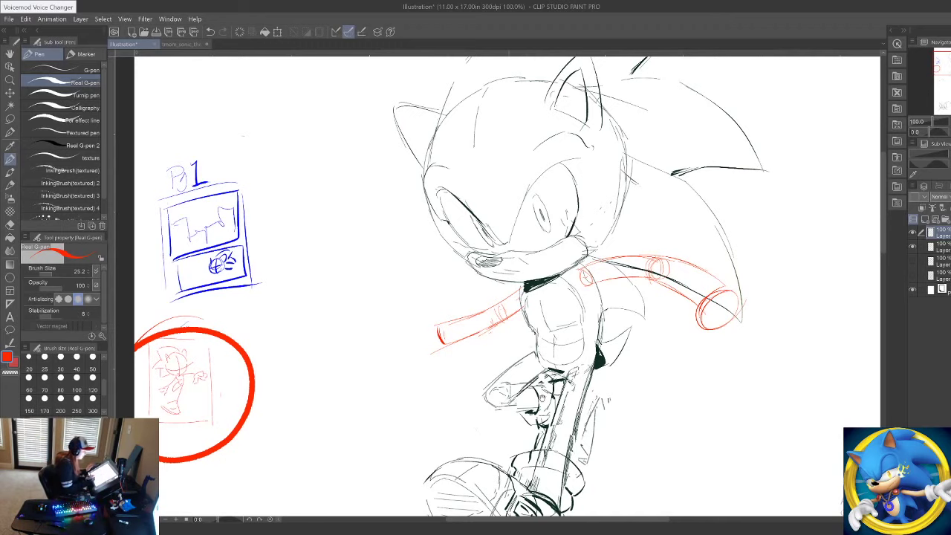
# Step: Draw a tilted, roughly square block in green in the blank area below the large shoe, reinforcing its sides
pyautogui.moveTo(438, 385); pyautogui.dragTo(607, 435)
pyautogui.moveTo(540, 319)
pyautogui.mouseDown()
pyautogui.moveTo(528, 398)
pyautogui.moveTo(369, 60)
pyautogui.mouseUp()
pyautogui.moveTo(542, 403); pyautogui.dragTo(372, 216)
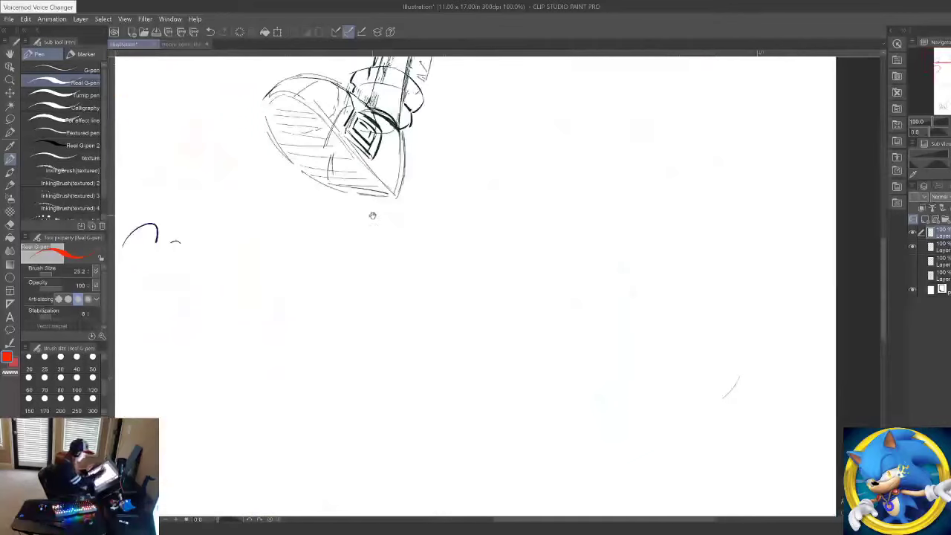
pyautogui.moveTo(523, 476)
pyautogui.mouseDown()
pyautogui.moveTo(497, 320)
pyautogui.moveTo(553, 286)
pyautogui.mouseUp()
pyautogui.moveTo(576, 394); pyautogui.dragTo(569, 442)
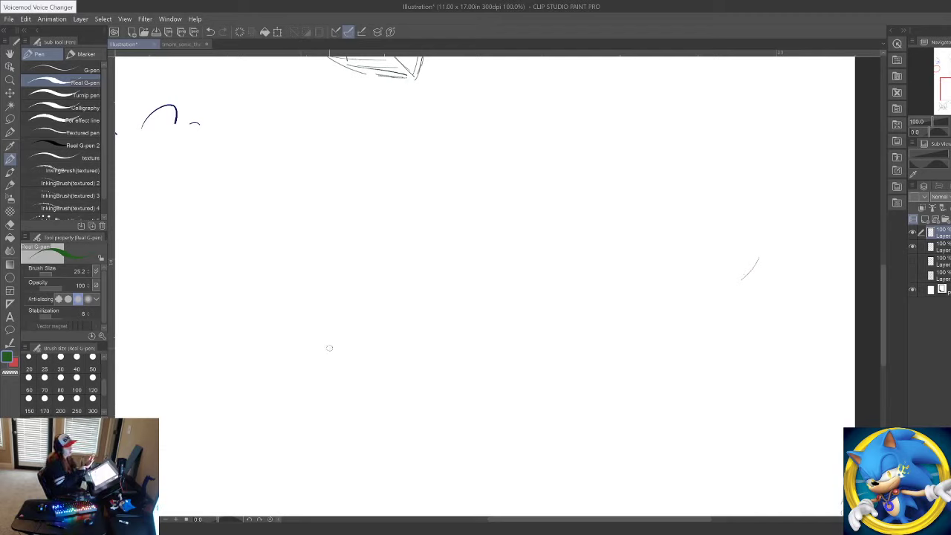
pyautogui.moveTo(284, 288)
pyautogui.mouseDown()
pyautogui.moveTo(296, 344)
pyautogui.moveTo(352, 249)
pyautogui.moveTo(439, 231)
pyautogui.moveTo(469, 407)
pyautogui.mouseUp()
pyautogui.moveTo(322, 441); pyautogui.dragTo(490, 397)
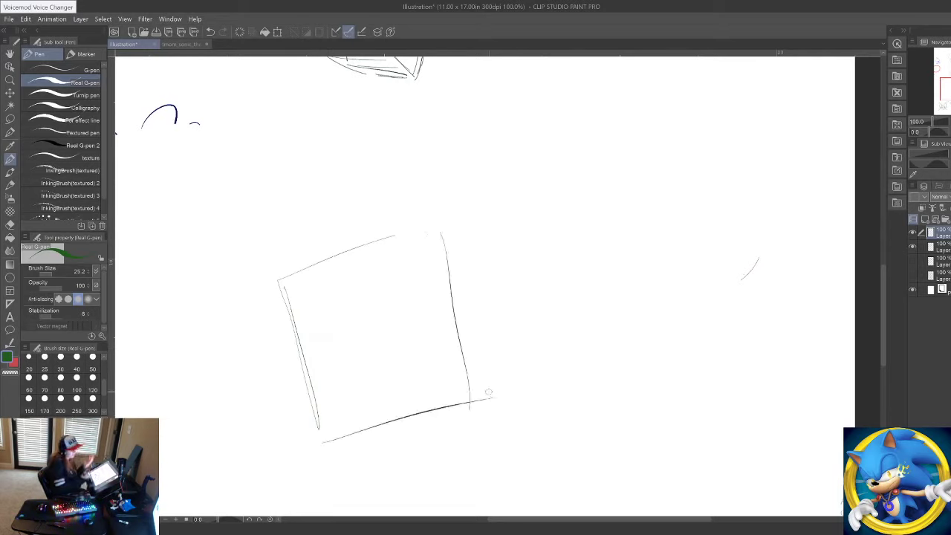
pyautogui.moveTo(281, 281); pyautogui.dragTo(440, 231)
pyautogui.moveTo(445, 236)
pyautogui.mouseDown()
pyautogui.moveTo(452, 414)
pyautogui.moveTo(303, 451)
pyautogui.mouseUp()
pyautogui.moveTo(275, 297); pyautogui.dragTo(320, 473)
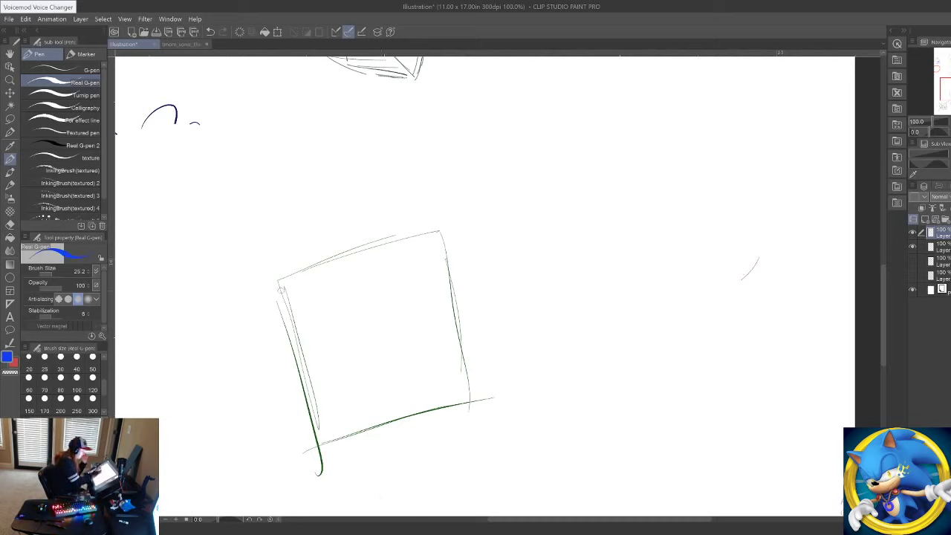
# Step: Add a blue peaked line along the block's upper edge and a straight slanted line beneath it, and switch the pen to red
pyautogui.moveTo(283, 295)
pyautogui.mouseDown()
pyautogui.moveTo(357, 237)
pyautogui.moveTo(446, 246)
pyautogui.mouseUp()
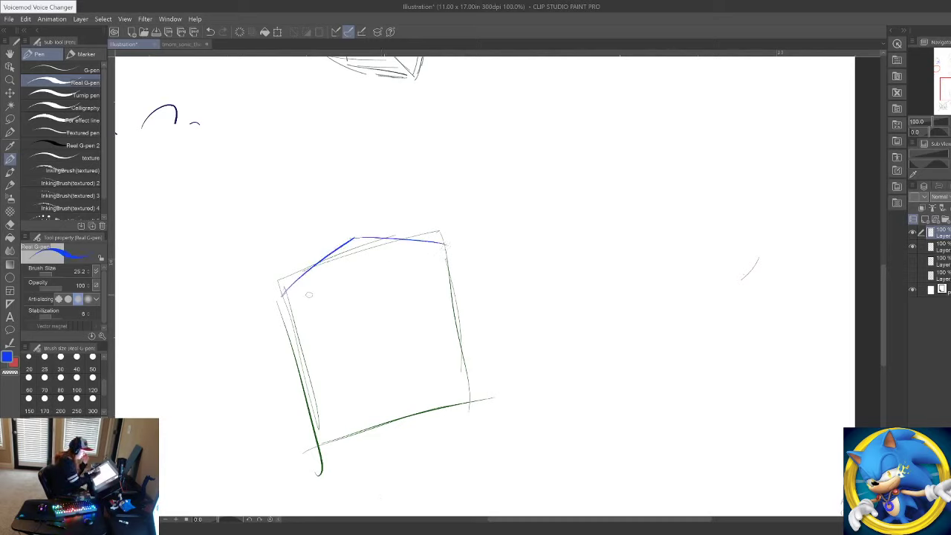
pyautogui.moveTo(284, 297); pyautogui.dragTo(451, 251)
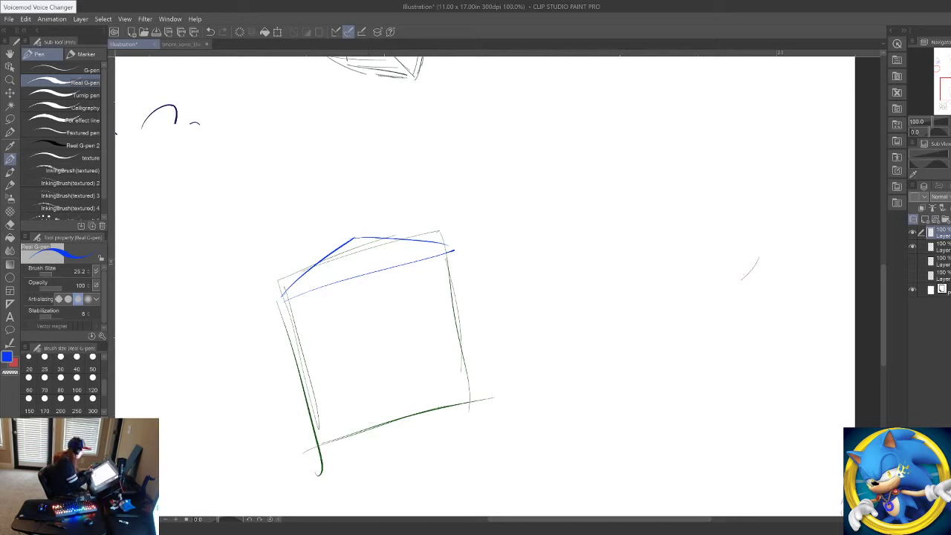
pyautogui.press('x')
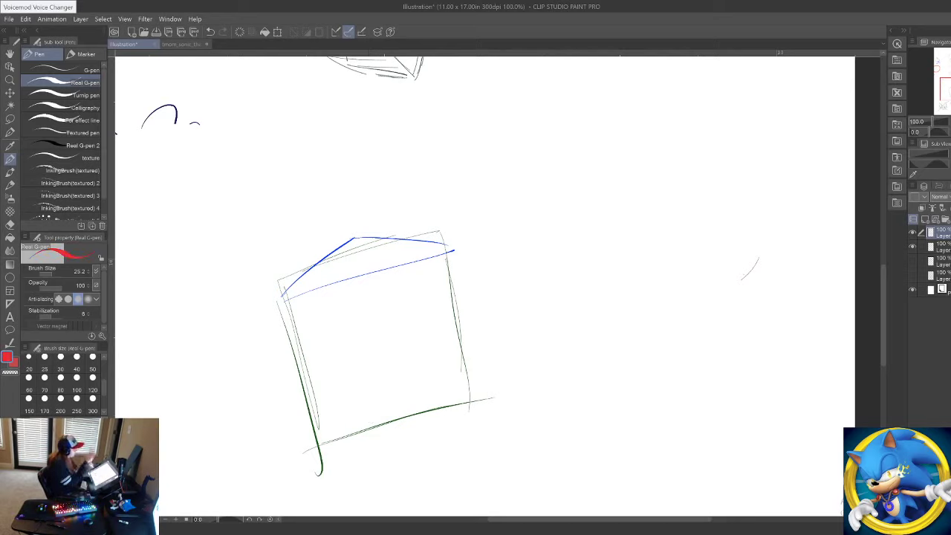
# Step: Divide the block in red with a slanted centre line and a line across its left half, and rough in two thumb curves outside the left edge
pyautogui.moveTo(373, 294); pyautogui.dragTo(403, 429)
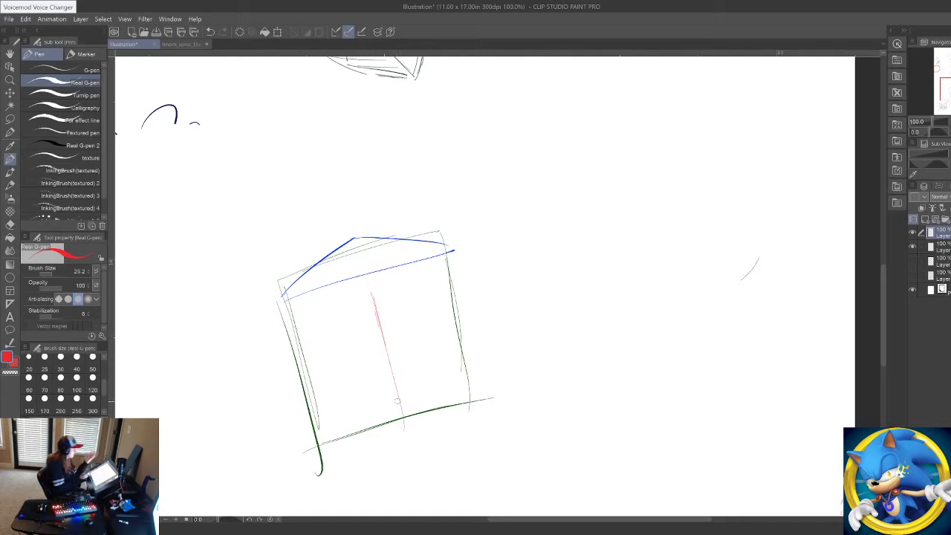
pyautogui.moveTo(305, 355); pyautogui.dragTo(376, 334)
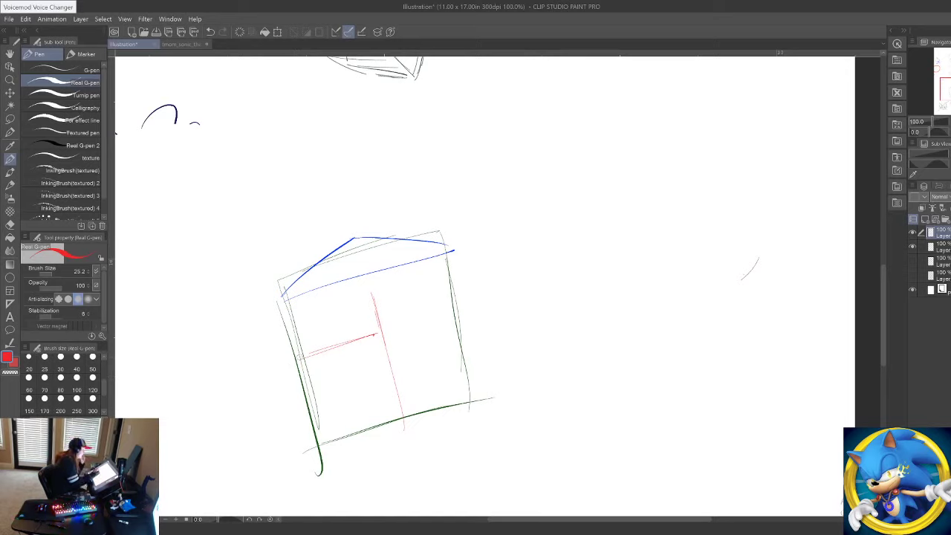
pyautogui.moveTo(294, 357); pyautogui.dragTo(266, 339)
pyautogui.moveTo(271, 390); pyautogui.dragTo(306, 413)
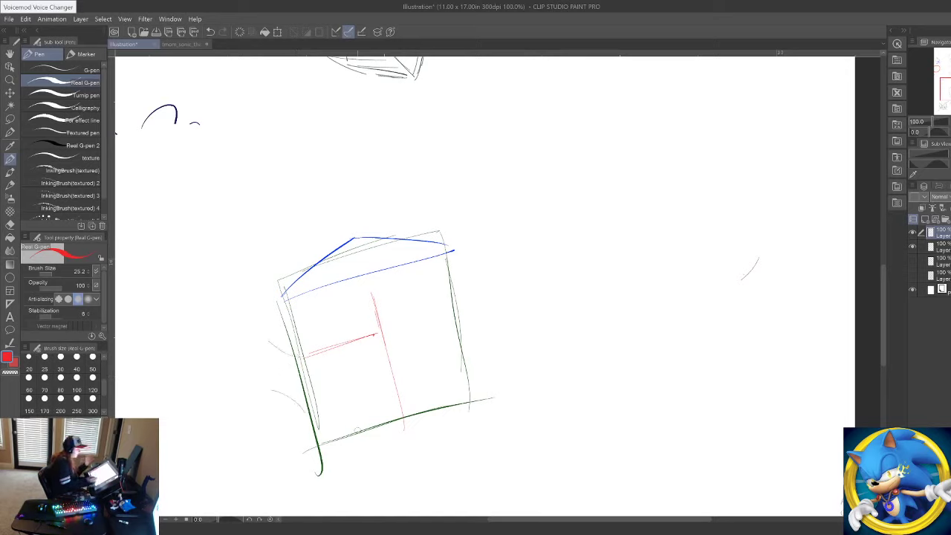
pyautogui.moveTo(614, 272)
pyautogui.mouseDown()
pyautogui.moveTo(650, 272)
pyautogui.moveTo(647, 282)
pyautogui.mouseUp()
pyautogui.moveTo(622, 240); pyautogui.dragTo(615, 283)
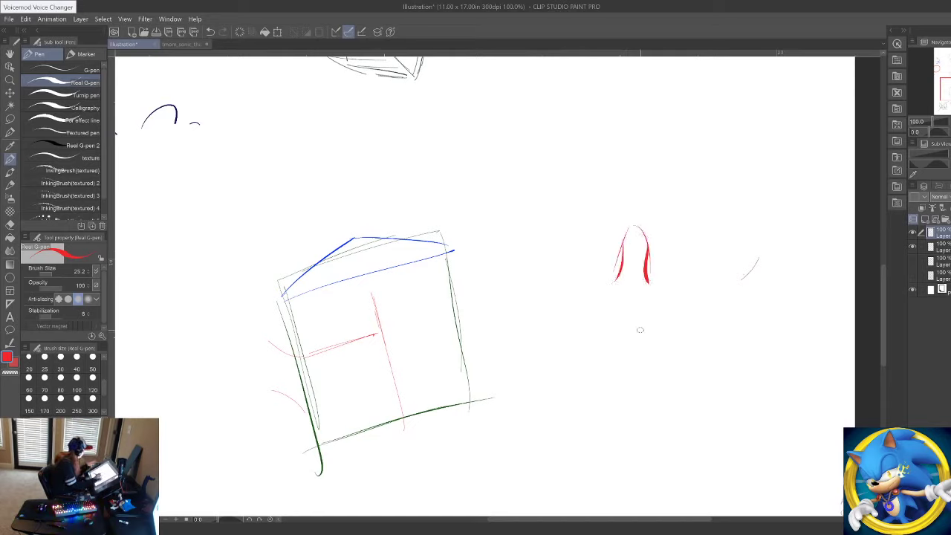
pyautogui.hotkey('ctrl', 'z')
pyautogui.hotkey('ctrl', 'z')
pyautogui.hotkey('ctrl', 'z')
pyautogui.moveTo(586, 406)
pyautogui.mouseDown()
pyautogui.moveTo(614, 240)
pyautogui.moveTo(640, 276)
pyautogui.mouseUp()
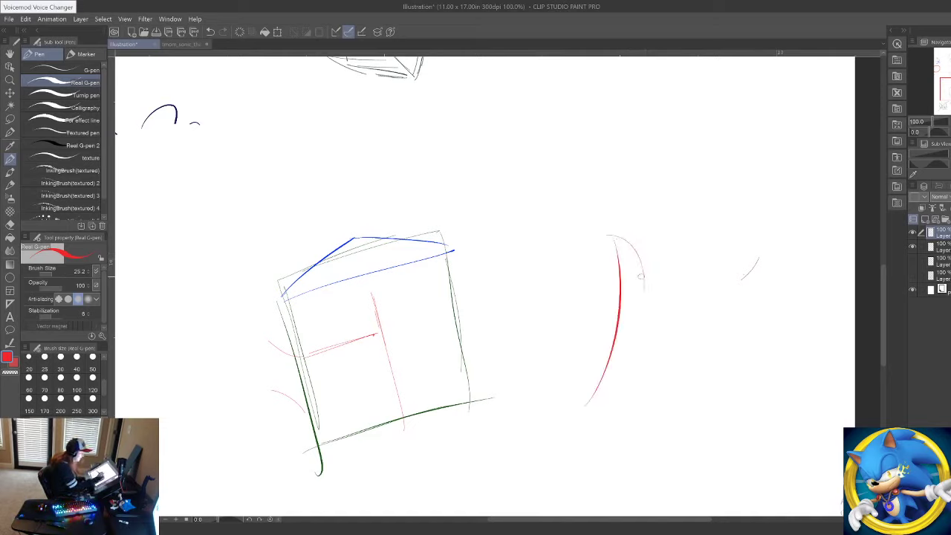
pyautogui.moveTo(616, 238); pyautogui.dragTo(585, 397)
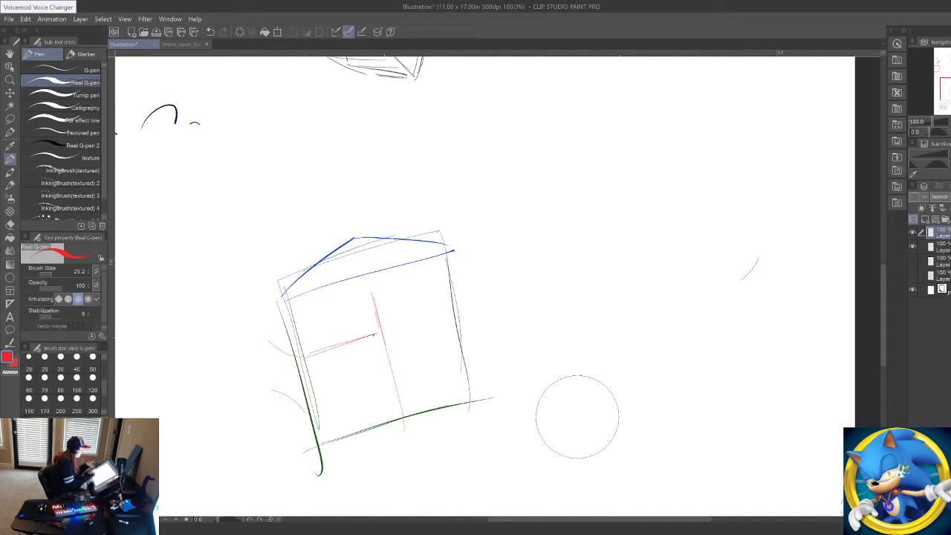
# Step: Clear part of the block's left edge and draw a curved red thumb whose rounded base fills the block's lower-left quarter
pyautogui.moveTo(257, 382)
pyautogui.mouseDown()
pyautogui.moveTo(271, 386)
pyautogui.moveTo(274, 360)
pyautogui.mouseUp()
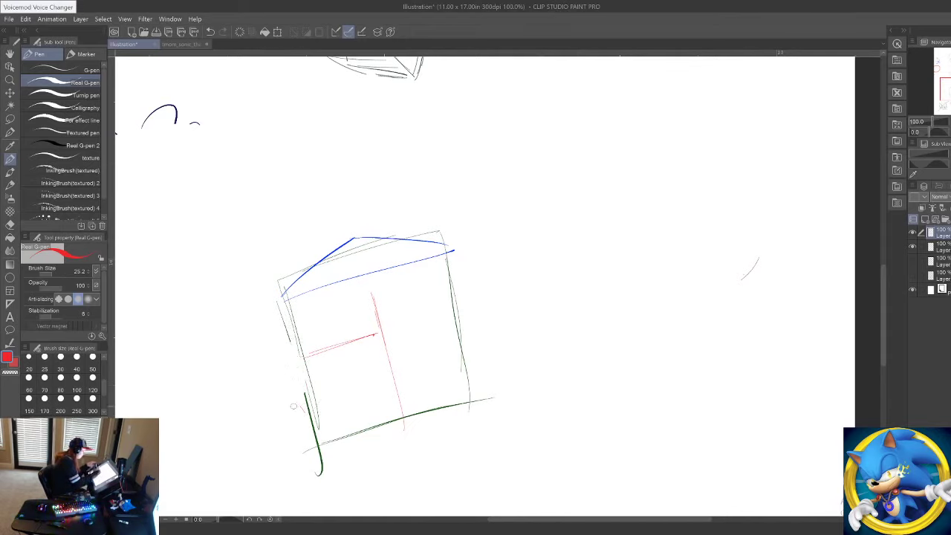
pyautogui.moveTo(320, 438); pyautogui.dragTo(280, 406)
pyautogui.hotkey('ctrl', 'z')
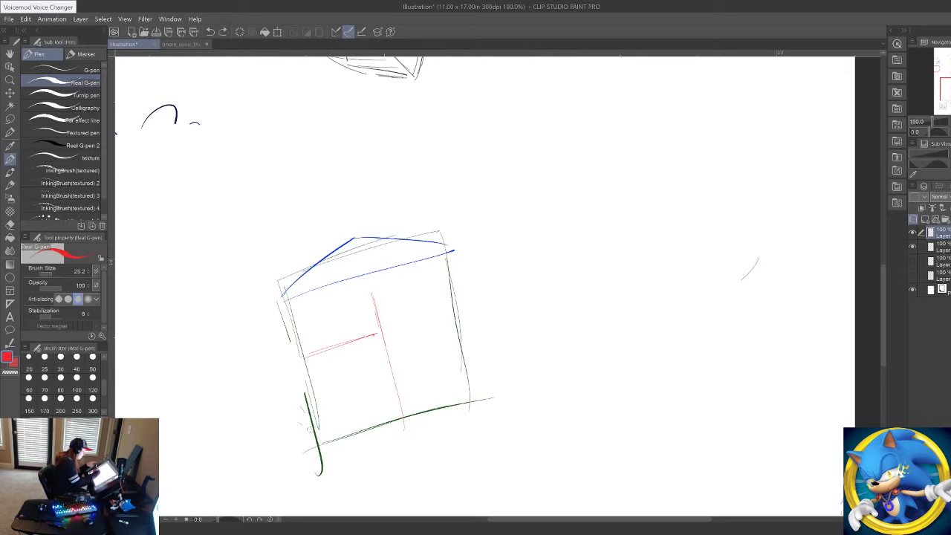
pyautogui.moveTo(343, 437)
pyautogui.mouseDown()
pyautogui.moveTo(274, 390)
pyautogui.moveTo(216, 371)
pyautogui.moveTo(191, 348)
pyautogui.moveTo(231, 323)
pyautogui.moveTo(193, 365)
pyautogui.moveTo(200, 329)
pyautogui.moveTo(270, 333)
pyautogui.moveTo(304, 347)
pyautogui.mouseUp()
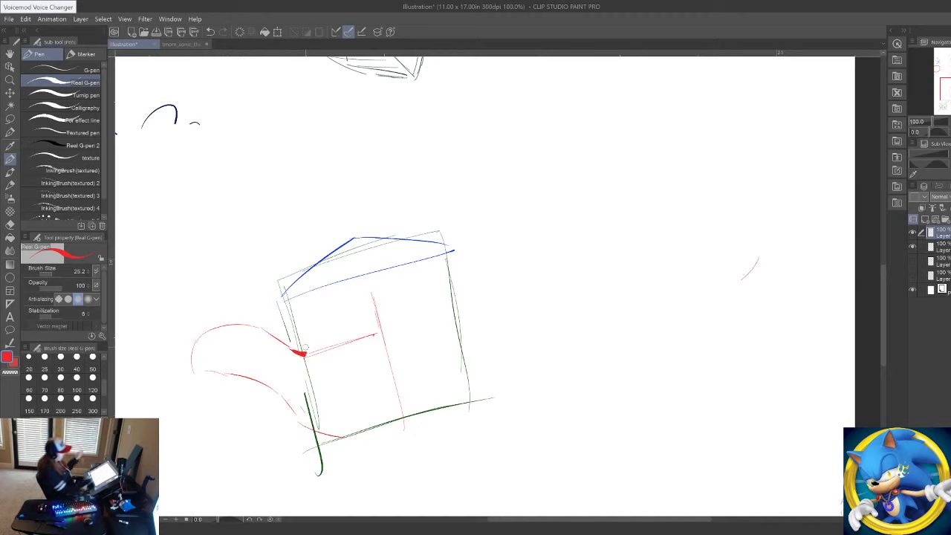
pyautogui.moveTo(375, 340)
pyautogui.mouseDown()
pyautogui.moveTo(396, 383)
pyautogui.moveTo(339, 440)
pyautogui.mouseUp()
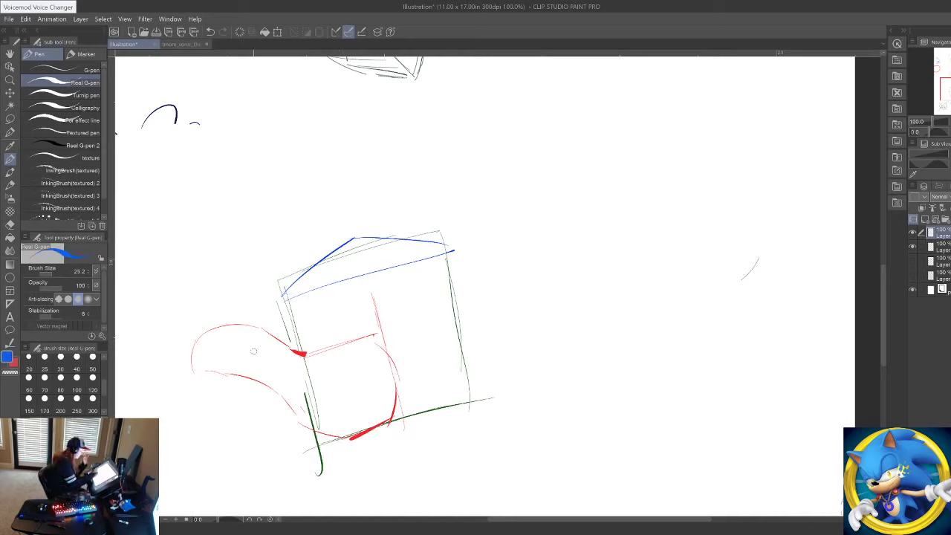
# Step: Draw narrow blue ellipses across the thumb at its middle joint and where it meets the palm
pyautogui.moveTo(255, 331)
pyautogui.mouseDown()
pyautogui.moveTo(249, 375)
pyautogui.moveTo(258, 332)
pyautogui.moveTo(290, 397)
pyautogui.mouseUp()
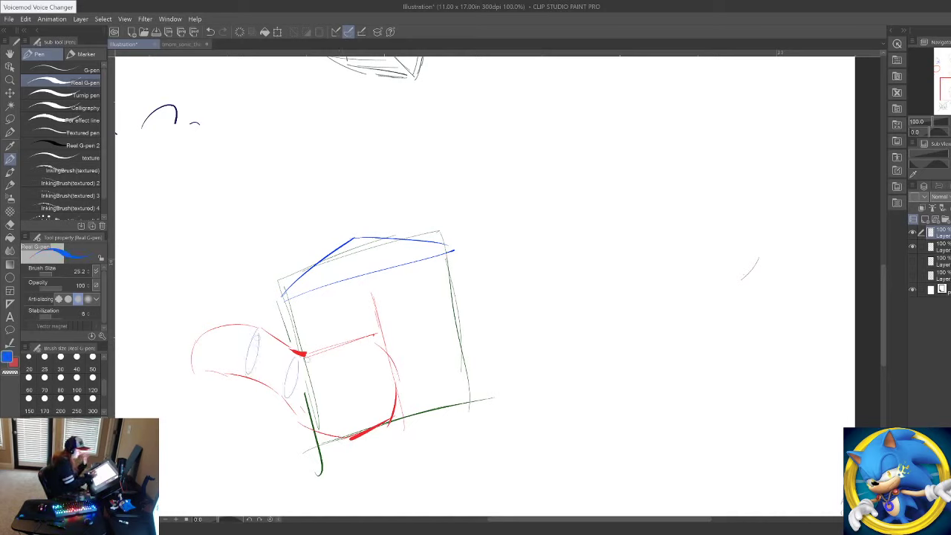
pyautogui.moveTo(297, 358); pyautogui.dragTo(280, 394)
pyautogui.moveTo(251, 329); pyautogui.dragTo(239, 381)
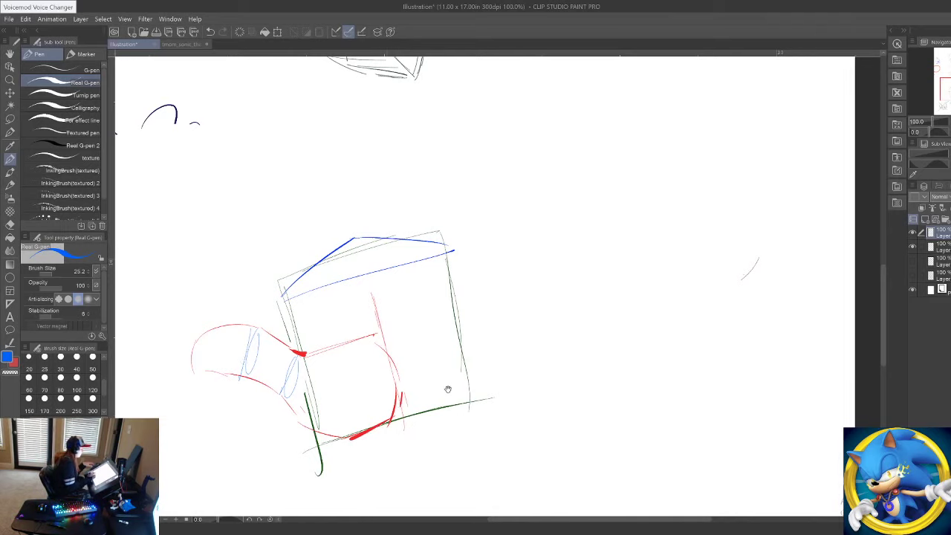
# Step: Mark the knuckles with short bold red strokes along the blue peaked line and outline the palm's outer side and base in red
pyautogui.moveTo(449, 388); pyautogui.dragTo(552, 431)
pyautogui.keyDown('alt'); pyautogui.click(468, 475); pyautogui.keyUp('alt')
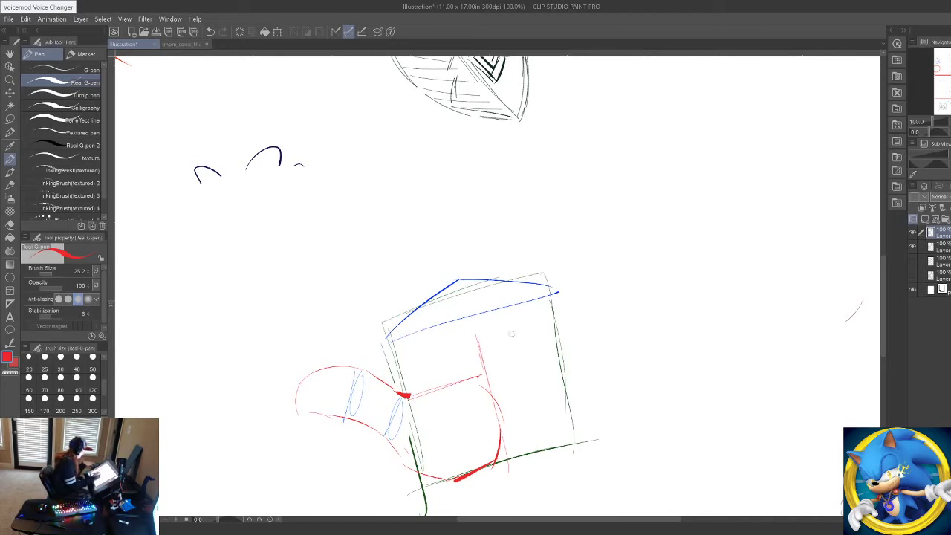
pyautogui.moveTo(512, 369); pyautogui.dragTo(530, 414)
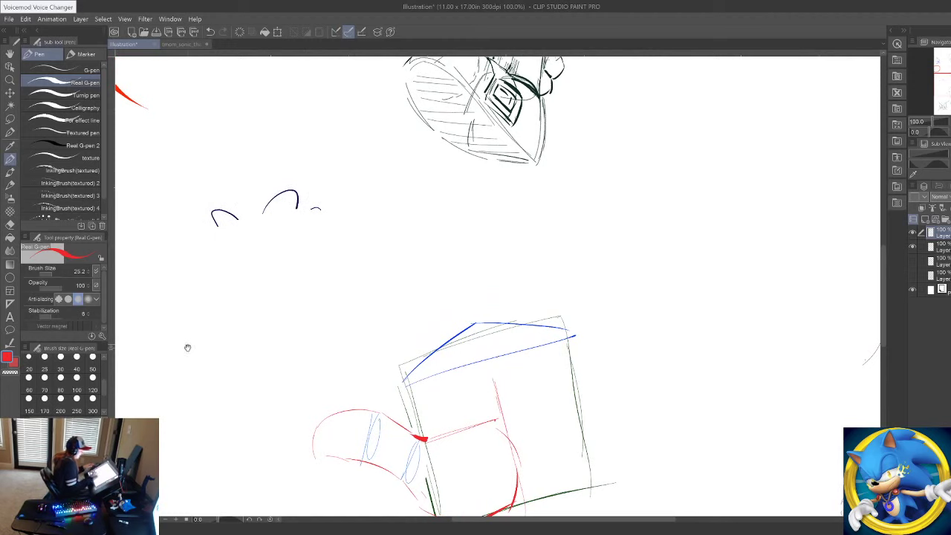
pyautogui.moveTo(557, 368)
pyautogui.mouseDown()
pyautogui.moveTo(576, 334)
pyautogui.moveTo(464, 219)
pyautogui.mouseUp()
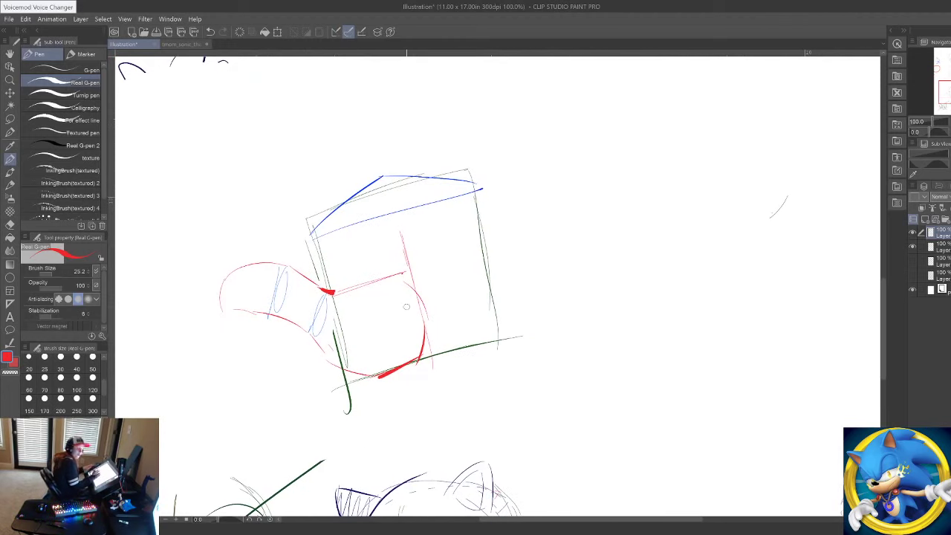
pyautogui.moveTo(484, 365)
pyautogui.mouseDown()
pyautogui.moveTo(595, 416)
pyautogui.moveTo(559, 446)
pyautogui.moveTo(561, 457)
pyautogui.mouseUp()
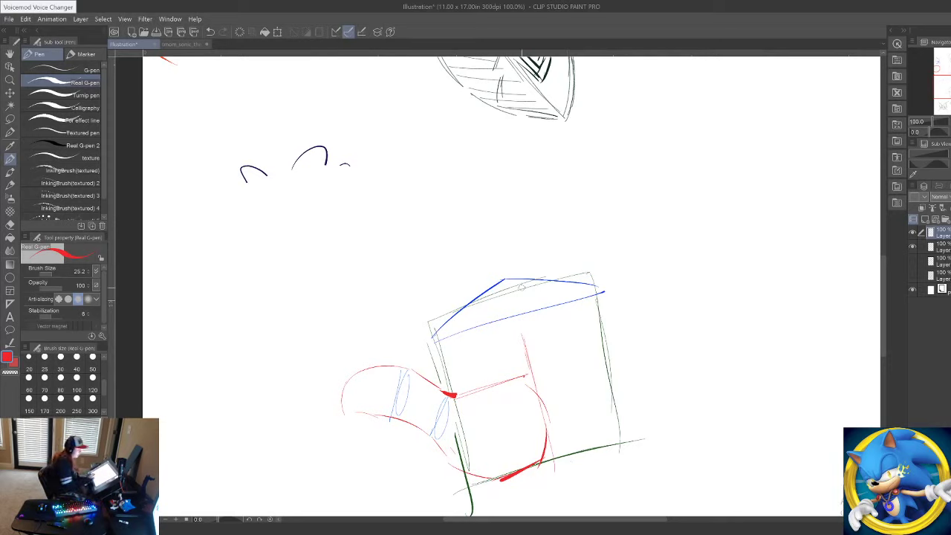
pyautogui.moveTo(445, 321)
pyautogui.mouseDown()
pyautogui.moveTo(433, 329)
pyautogui.moveTo(539, 279)
pyautogui.moveTo(622, 284)
pyautogui.moveTo(627, 455)
pyautogui.mouseUp()
pyautogui.moveTo(618, 290)
pyautogui.mouseDown()
pyautogui.moveTo(583, 450)
pyautogui.moveTo(555, 463)
pyautogui.mouseUp()
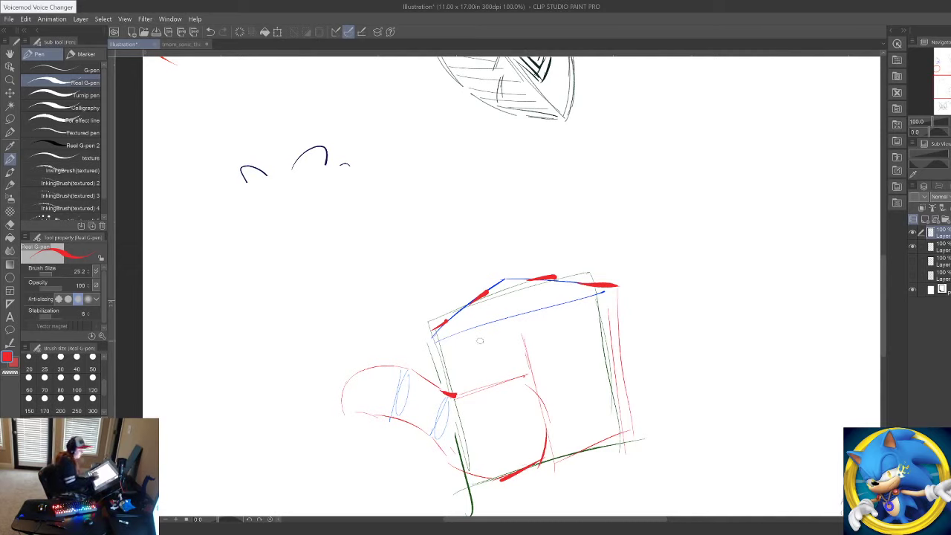
# Step: Sketch four long rounded red fingers rising from the knuckle line and redraw the palm's outer side and base with bolder red strokes
pyautogui.moveTo(432, 336)
pyautogui.mouseDown()
pyautogui.moveTo(352, 197)
pyautogui.moveTo(377, 171)
pyautogui.moveTo(367, 176)
pyautogui.moveTo(424, 221)
pyautogui.moveTo(416, 214)
pyautogui.moveTo(452, 272)
pyautogui.moveTo(456, 300)
pyautogui.moveTo(470, 288)
pyautogui.moveTo(466, 297)
pyautogui.moveTo(442, 233)
pyautogui.moveTo(391, 152)
pyautogui.moveTo(405, 137)
pyautogui.moveTo(449, 158)
pyautogui.moveTo(495, 280)
pyautogui.moveTo(470, 150)
pyautogui.moveTo(496, 131)
pyautogui.moveTo(551, 273)
pyautogui.mouseUp()
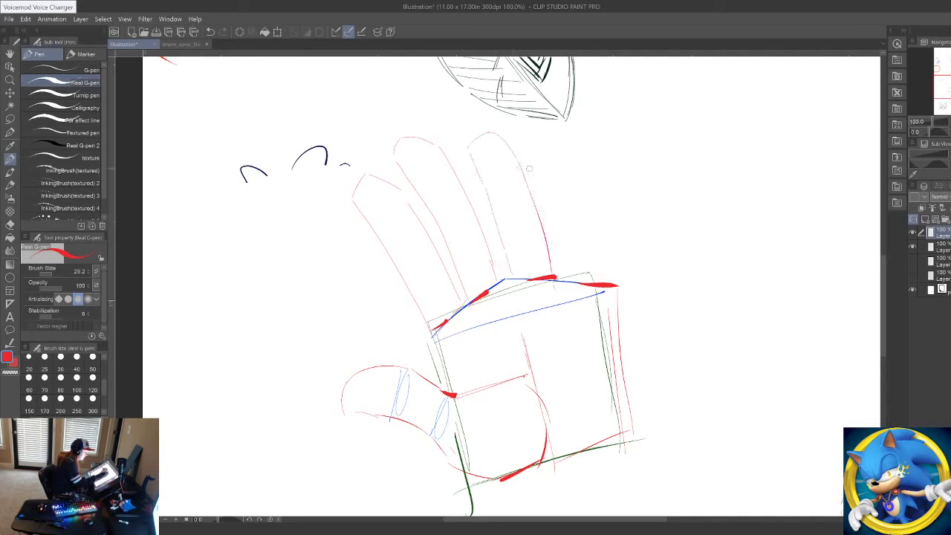
pyautogui.moveTo(520, 156)
pyautogui.mouseDown()
pyautogui.moveTo(539, 150)
pyautogui.moveTo(571, 202)
pyautogui.moveTo(592, 269)
pyautogui.moveTo(631, 329)
pyautogui.mouseUp()
pyautogui.moveTo(631, 280); pyautogui.dragTo(637, 371)
pyautogui.moveTo(584, 264)
pyautogui.mouseDown()
pyautogui.moveTo(623, 407)
pyautogui.moveTo(609, 448)
pyautogui.moveTo(540, 459)
pyautogui.mouseUp()
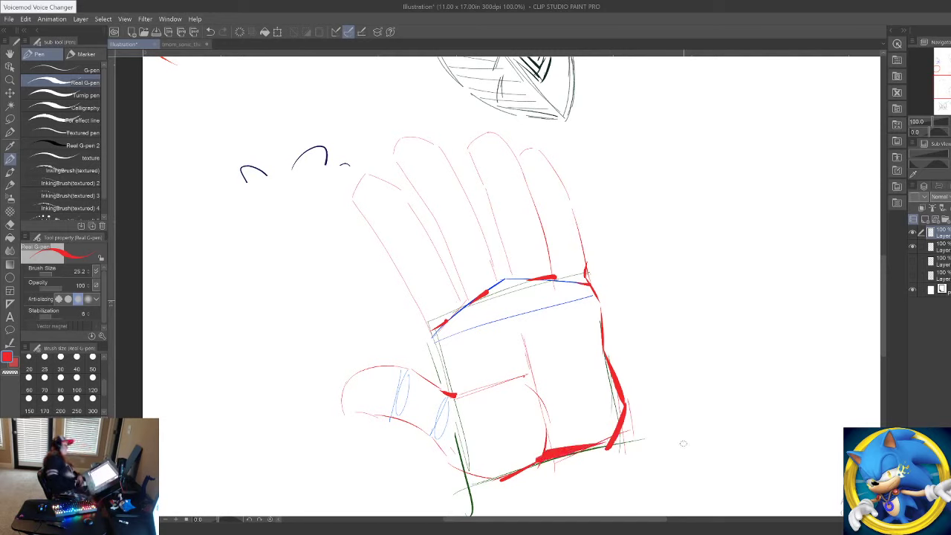
# Step: Dot the gaps between the first three fingers in red, and reinforce the palm edge above the thumb and the inner finger edges
pyautogui.click(505, 280)
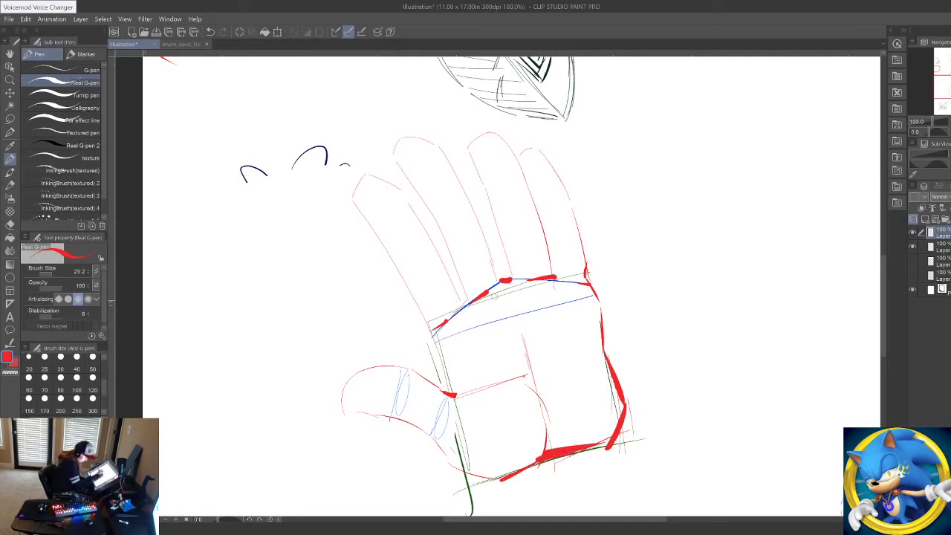
pyautogui.click(467, 303)
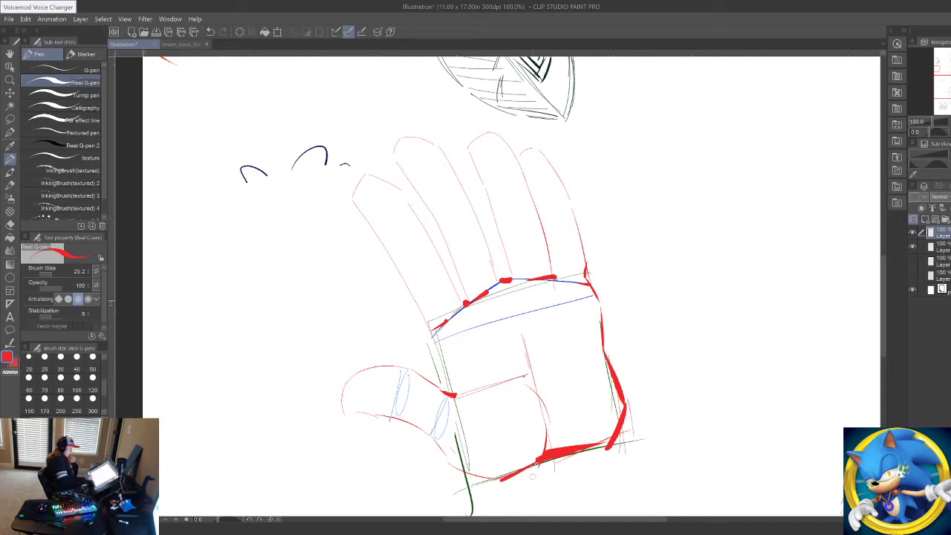
pyautogui.moveTo(431, 334); pyautogui.dragTo(447, 387)
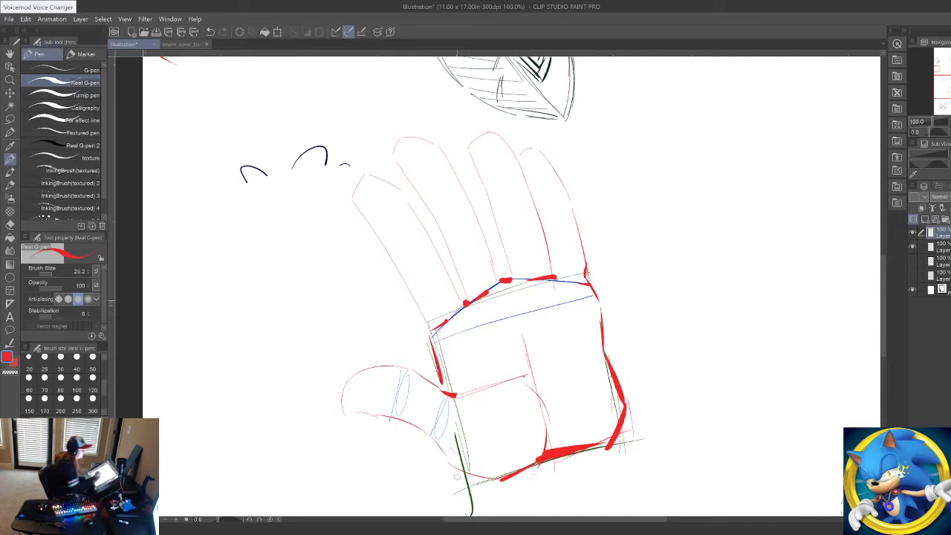
pyautogui.moveTo(472, 149); pyautogui.dragTo(510, 269)
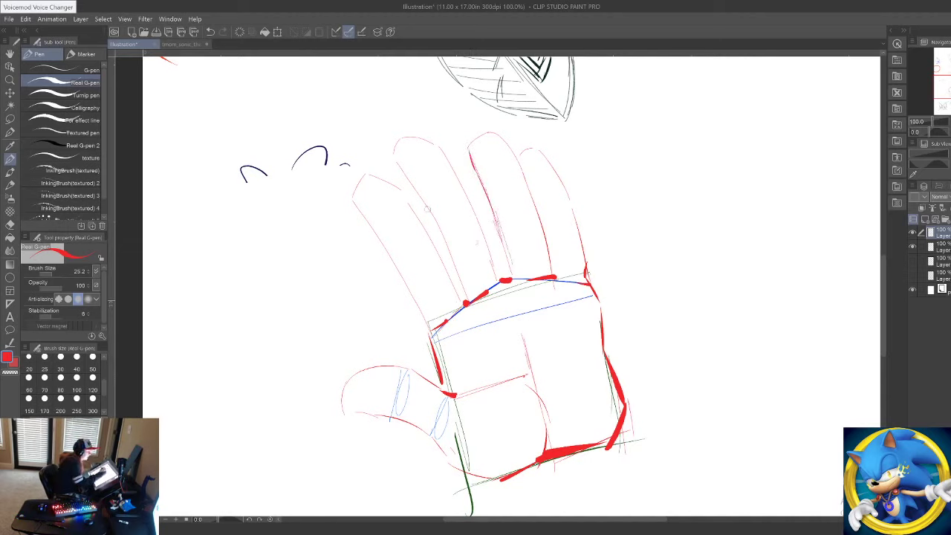
pyautogui.moveTo(426, 206); pyautogui.dragTo(443, 239)
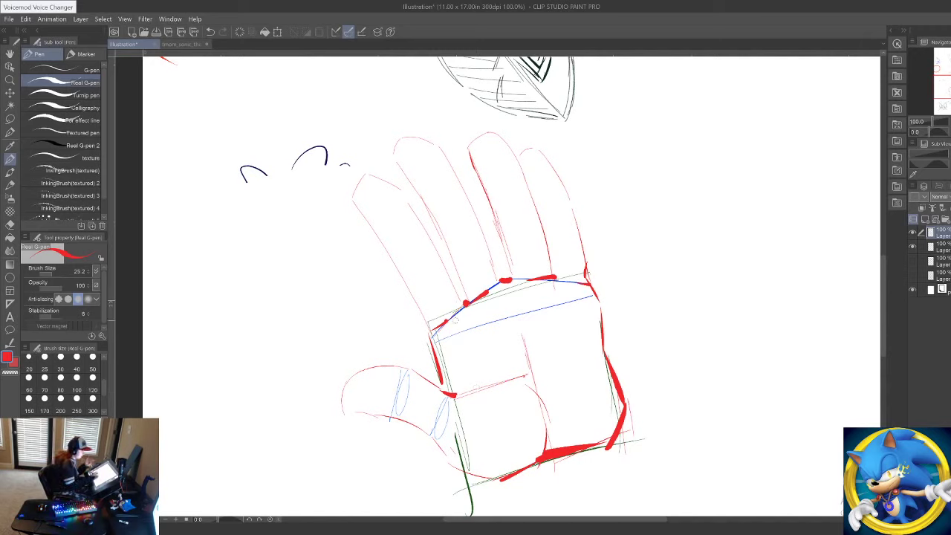
# Step: Draw a blue ellipse across each finger at its lower joint and sweep a blue arc through all four
pyautogui.keyDown('alt'); pyautogui.click(460, 310); pyautogui.keyUp('alt')
pyautogui.moveTo(436, 267); pyautogui.dragTo(483, 242)
pyautogui.moveTo(536, 224); pyautogui.dragTo(508, 232)
pyautogui.moveTo(577, 236); pyautogui.dragTo(550, 238)
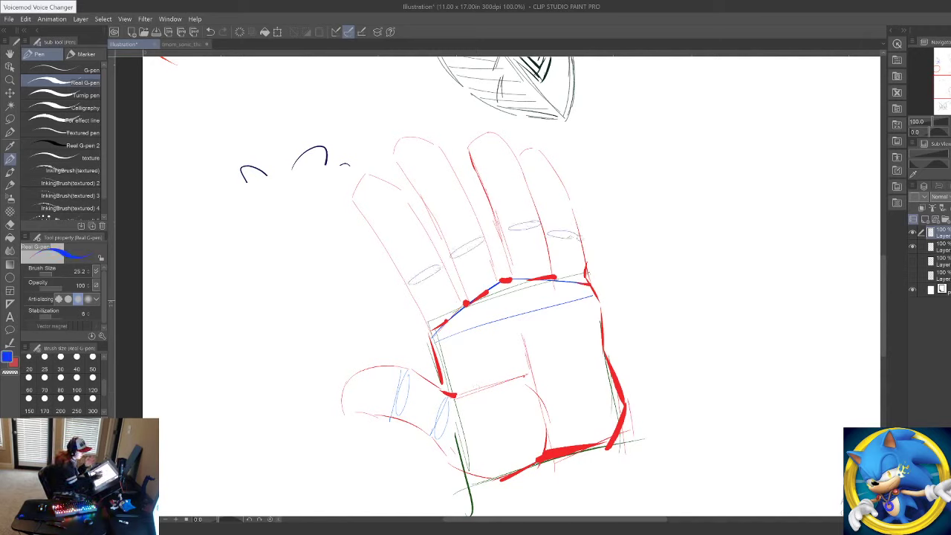
pyautogui.moveTo(649, 275)
pyautogui.mouseDown()
pyautogui.moveTo(540, 233)
pyautogui.moveTo(359, 351)
pyautogui.mouseUp()
# Step: Sweep a second blue arc across the fingers at the upper joints and add a blue ellipse on each finger along it
pyautogui.moveTo(651, 220); pyautogui.dragTo(304, 288)
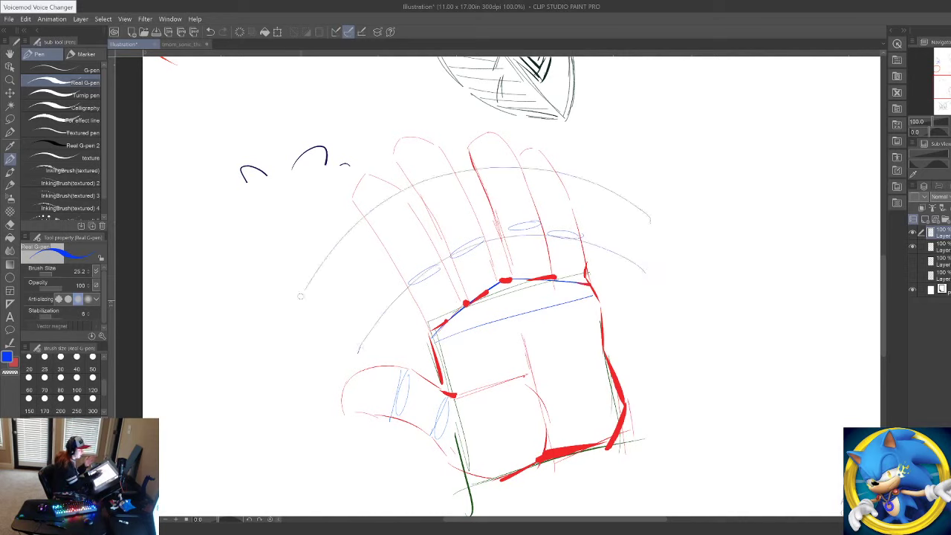
pyautogui.hotkey('ctrl', 'z')
pyautogui.moveTo(664, 243); pyautogui.dragTo(343, 296)
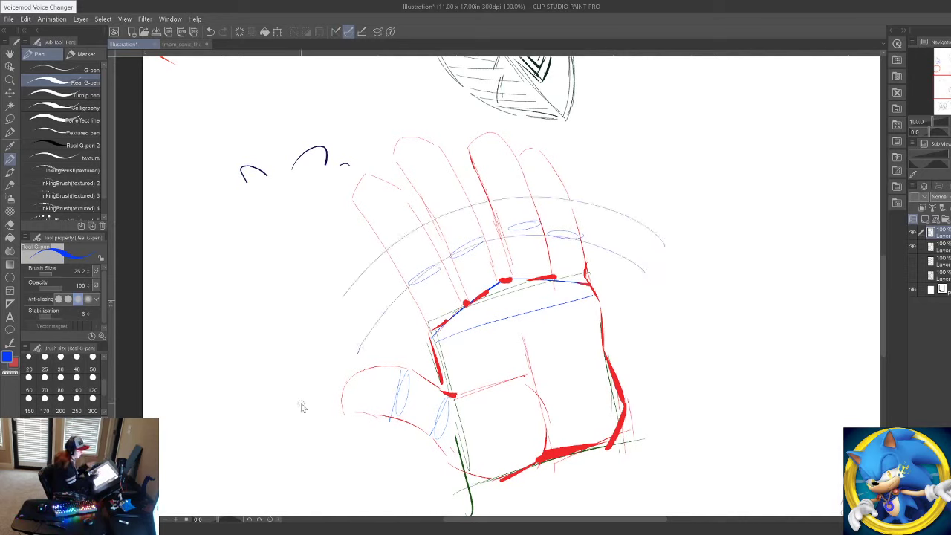
pyautogui.hotkey('ctrl', 'z')
pyautogui.moveTo(670, 218); pyautogui.dragTo(342, 282)
pyautogui.moveTo(407, 222); pyautogui.dragTo(420, 217)
pyautogui.moveTo(466, 196); pyautogui.dragTo(549, 187)
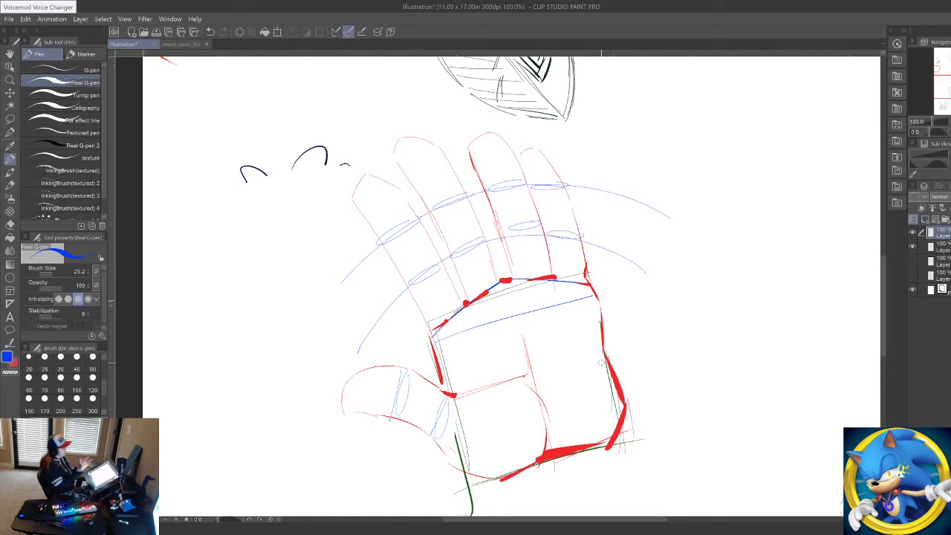
# Step: Box in the lowest segment of all four fingers in bold green and outline the index finger's two upper segments
pyautogui.moveTo(428, 285)
pyautogui.mouseDown()
pyautogui.moveTo(434, 276)
pyautogui.moveTo(456, 301)
pyautogui.mouseUp()
pyautogui.hotkey('ctrl', 'z')
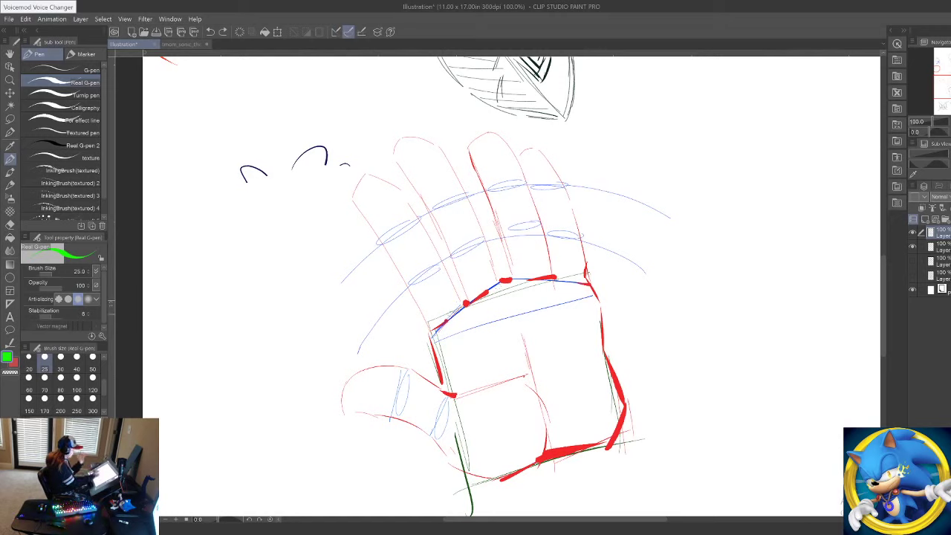
pyautogui.moveTo(444, 268)
pyautogui.mouseDown()
pyautogui.moveTo(458, 312)
pyautogui.moveTo(408, 280)
pyautogui.moveTo(465, 321)
pyautogui.mouseUp()
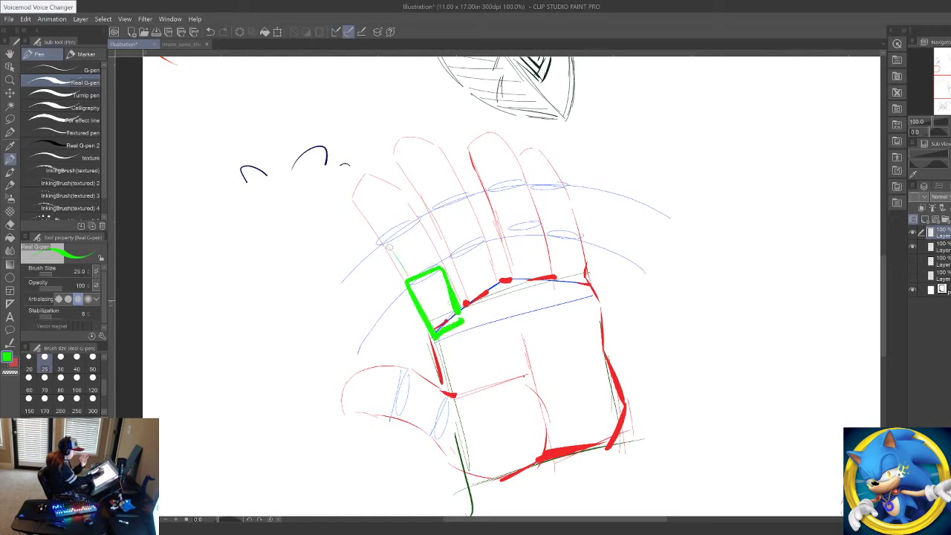
pyautogui.moveTo(421, 227); pyautogui.dragTo(437, 265)
pyautogui.moveTo(388, 245)
pyautogui.mouseDown()
pyautogui.moveTo(366, 199)
pyautogui.moveTo(381, 182)
pyautogui.moveTo(419, 227)
pyautogui.mouseUp()
pyautogui.moveTo(453, 259)
pyautogui.mouseDown()
pyautogui.moveTo(470, 300)
pyautogui.moveTo(449, 247)
pyautogui.moveTo(481, 228)
pyautogui.mouseUp()
pyautogui.moveTo(481, 229)
pyautogui.mouseDown()
pyautogui.moveTo(498, 291)
pyautogui.moveTo(468, 305)
pyautogui.moveTo(511, 276)
pyautogui.moveTo(542, 224)
pyautogui.moveTo(551, 280)
pyautogui.moveTo(520, 283)
pyautogui.mouseUp()
pyautogui.moveTo(550, 238); pyautogui.dragTo(556, 278)
pyautogui.moveTo(547, 233); pyautogui.dragTo(587, 237)
pyautogui.moveTo(587, 236); pyautogui.dragTo(590, 283)
pyautogui.moveTo(590, 283); pyautogui.dragTo(554, 281)
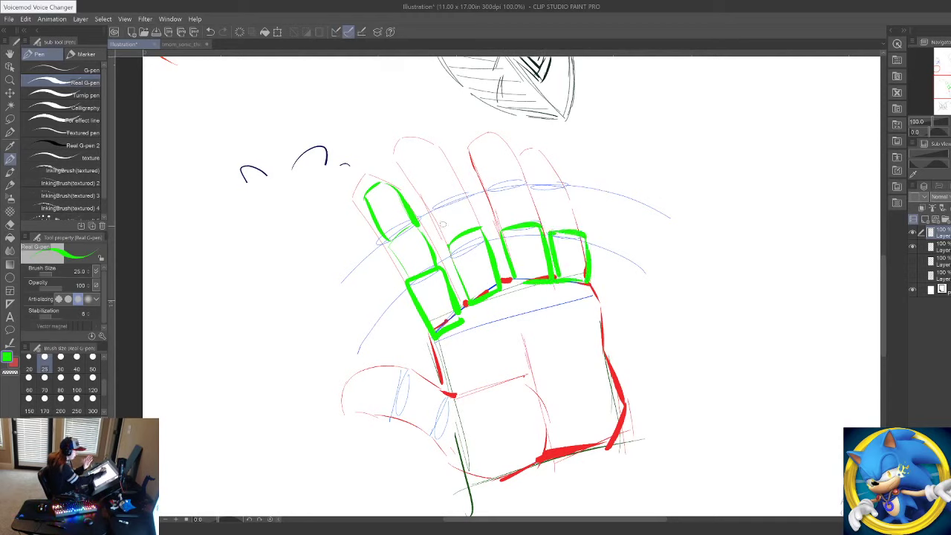
# Step: Outline the middle and top segments of the two central fingers in bold green, rounding the fingertips
pyautogui.moveTo(444, 236)
pyautogui.mouseDown()
pyautogui.moveTo(427, 202)
pyautogui.moveTo(445, 189)
pyautogui.moveTo(425, 189)
pyautogui.mouseUp()
pyautogui.moveTo(429, 192)
pyautogui.mouseDown()
pyautogui.moveTo(457, 182)
pyautogui.moveTo(472, 220)
pyautogui.moveTo(402, 155)
pyautogui.moveTo(416, 135)
pyautogui.mouseUp()
pyautogui.moveTo(416, 135)
pyautogui.mouseDown()
pyautogui.moveTo(458, 188)
pyautogui.moveTo(517, 181)
pyautogui.moveTo(536, 220)
pyautogui.mouseUp()
pyautogui.moveTo(486, 186)
pyautogui.mouseDown()
pyautogui.moveTo(462, 147)
pyautogui.moveTo(499, 135)
pyautogui.mouseUp()
pyautogui.moveTo(499, 137); pyautogui.dragTo(519, 174)
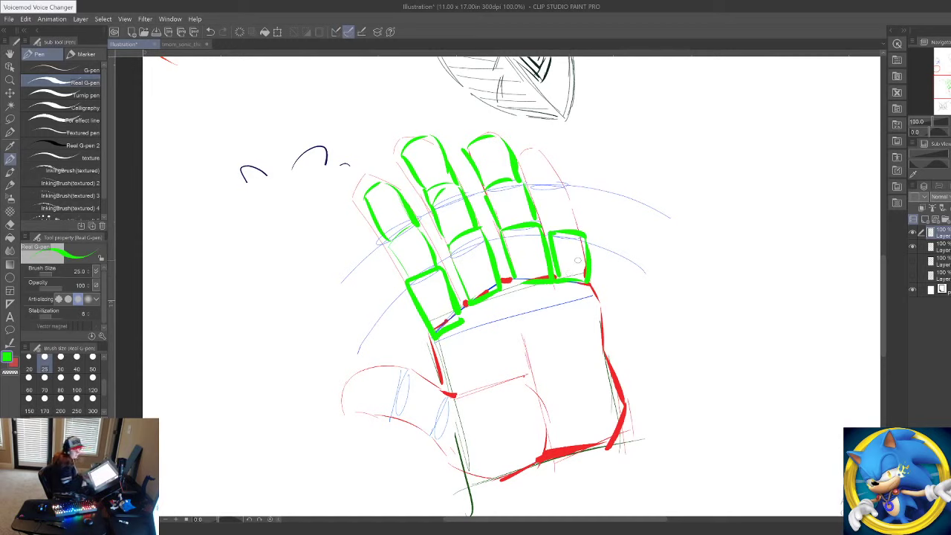
# Step: Trace the thumb's two segments and joint ellipses in bold green, adding a short green stroke along the top of the thumb base
pyautogui.moveTo(449, 396)
pyautogui.mouseDown()
pyautogui.moveTo(444, 439)
pyautogui.moveTo(447, 397)
pyautogui.mouseUp()
pyautogui.moveTo(404, 372); pyautogui.dragTo(348, 388)
pyautogui.moveTo(342, 401)
pyautogui.mouseDown()
pyautogui.moveTo(369, 416)
pyautogui.moveTo(394, 418)
pyautogui.mouseUp()
pyautogui.moveTo(404, 381)
pyautogui.mouseDown()
pyautogui.moveTo(399, 410)
pyautogui.moveTo(446, 396)
pyautogui.mouseUp()
pyautogui.moveTo(394, 417); pyautogui.dragTo(436, 449)
pyautogui.moveTo(452, 396); pyautogui.dragTo(493, 386)
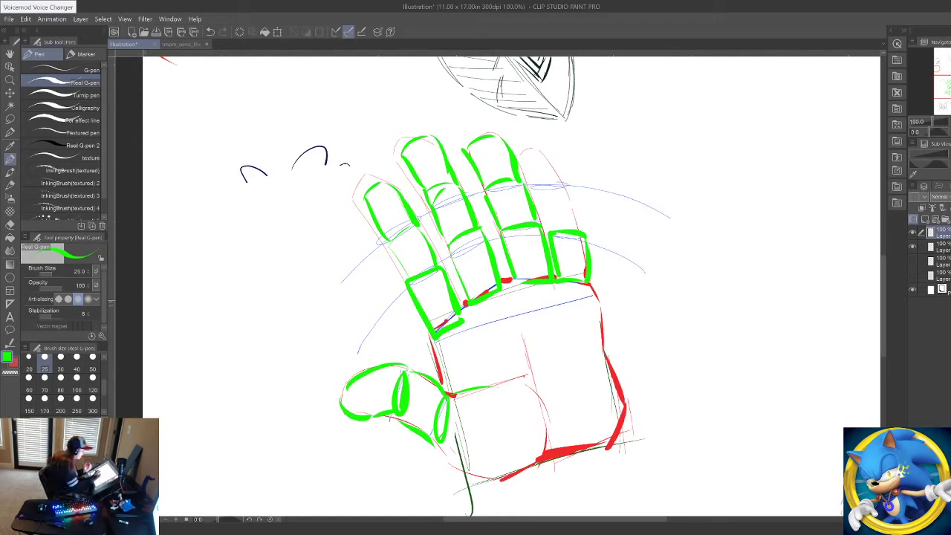
# Step: Add a green stroke along the palm edge between the index finger and thumb, and switch the pen to red
pyautogui.moveTo(536, 232)
pyautogui.mouseDown()
pyautogui.moveTo(532, 182)
pyautogui.moveTo(553, 165)
pyautogui.moveTo(587, 245)
pyautogui.mouseUp()
pyautogui.hotkey('ctrl', 'z')
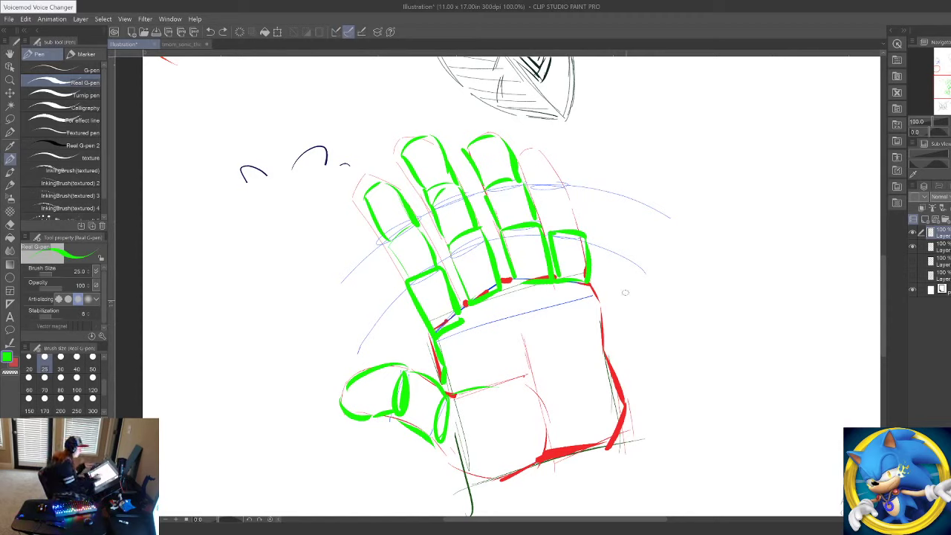
pyautogui.press('x')
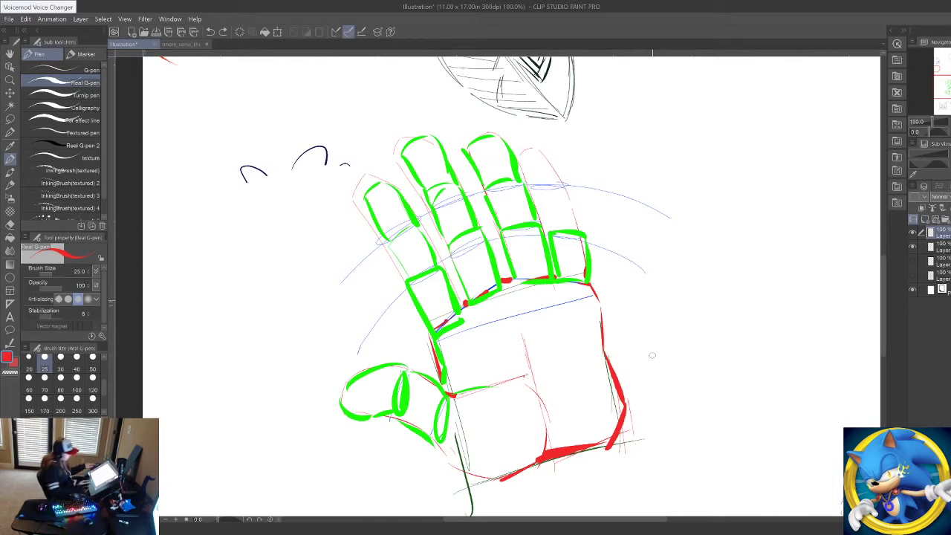
pyautogui.moveTo(667, 314); pyautogui.dragTo(504, 294)
pyautogui.moveTo(735, 405); pyautogui.dragTo(636, 409)
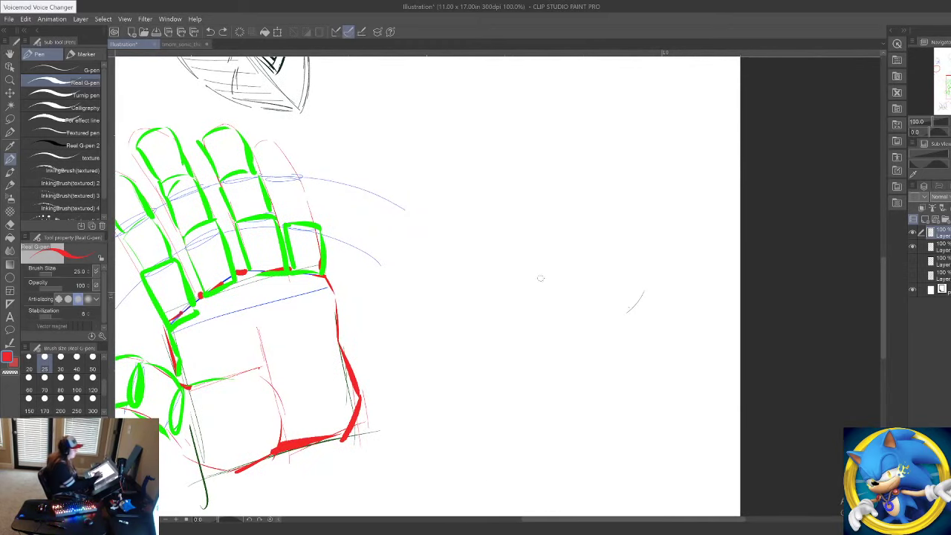
pyautogui.moveTo(515, 322)
pyautogui.mouseDown()
pyautogui.moveTo(596, 297)
pyautogui.moveTo(574, 403)
pyautogui.mouseUp()
pyautogui.moveTo(513, 329); pyautogui.dragTo(517, 419)
pyautogui.moveTo(604, 352); pyautogui.dragTo(566, 441)
pyautogui.moveTo(513, 428); pyautogui.dragTo(587, 421)
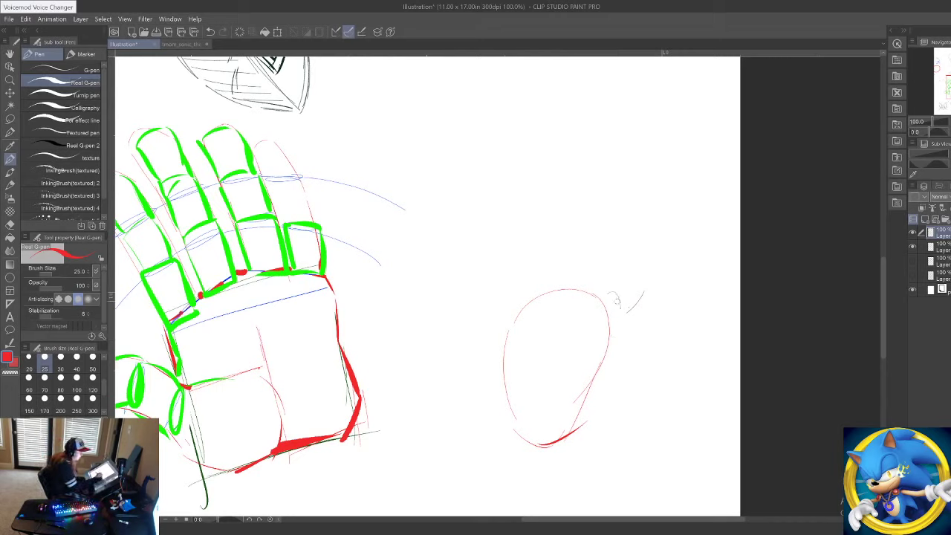
pyautogui.moveTo(602, 307); pyautogui.dragTo(578, 418)
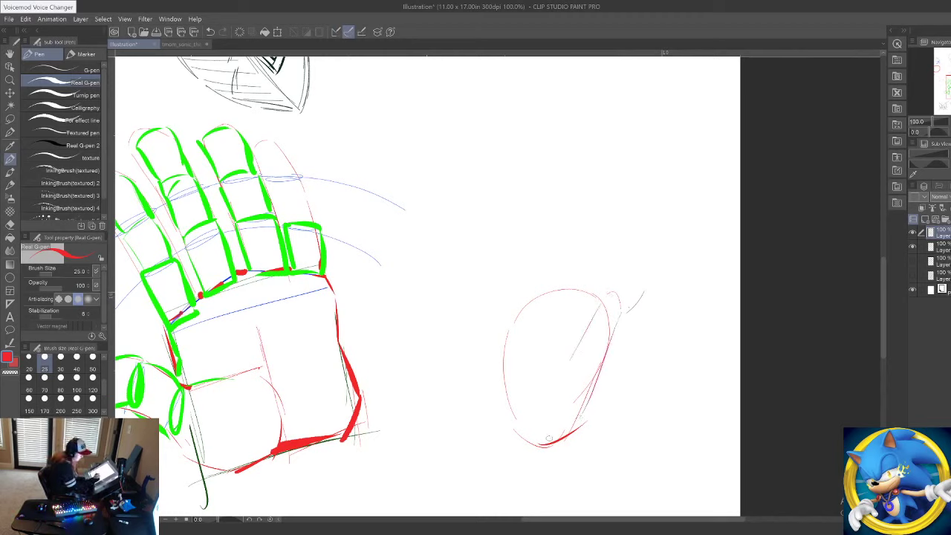
pyautogui.moveTo(517, 379)
pyautogui.mouseDown()
pyautogui.moveTo(571, 340)
pyautogui.moveTo(536, 410)
pyautogui.mouseUp()
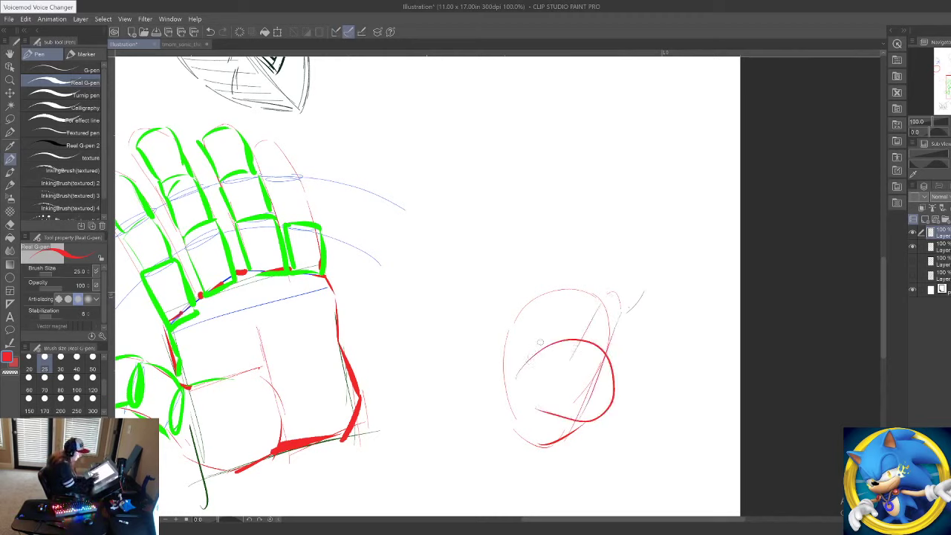
pyautogui.moveTo(544, 340)
pyautogui.mouseDown()
pyautogui.moveTo(492, 301)
pyautogui.moveTo(470, 346)
pyautogui.mouseUp()
pyautogui.moveTo(487, 301)
pyautogui.mouseDown()
pyautogui.moveTo(440, 366)
pyautogui.moveTo(501, 373)
pyautogui.mouseUp()
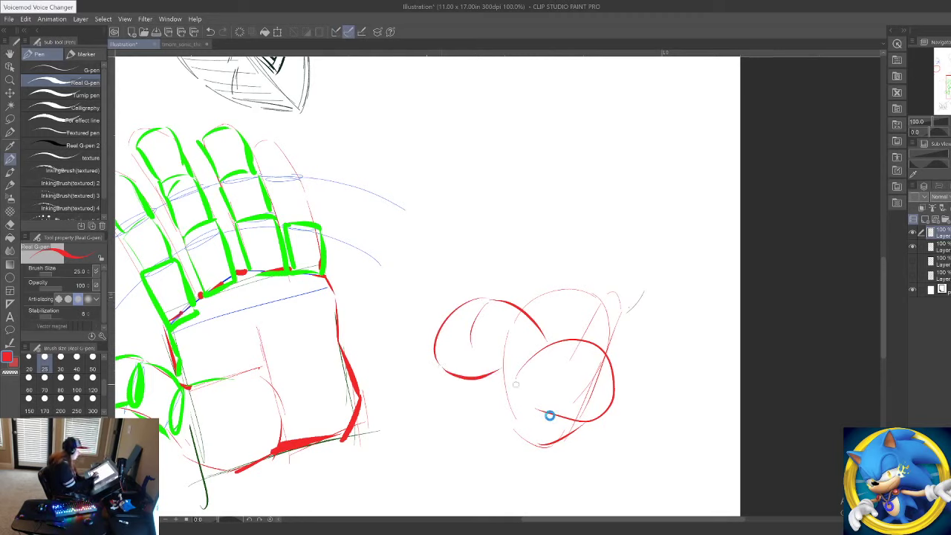
pyautogui.moveTo(466, 398); pyautogui.dragTo(541, 413)
pyautogui.moveTo(521, 380); pyautogui.dragTo(474, 387)
pyautogui.moveTo(515, 301); pyautogui.dragTo(524, 285)
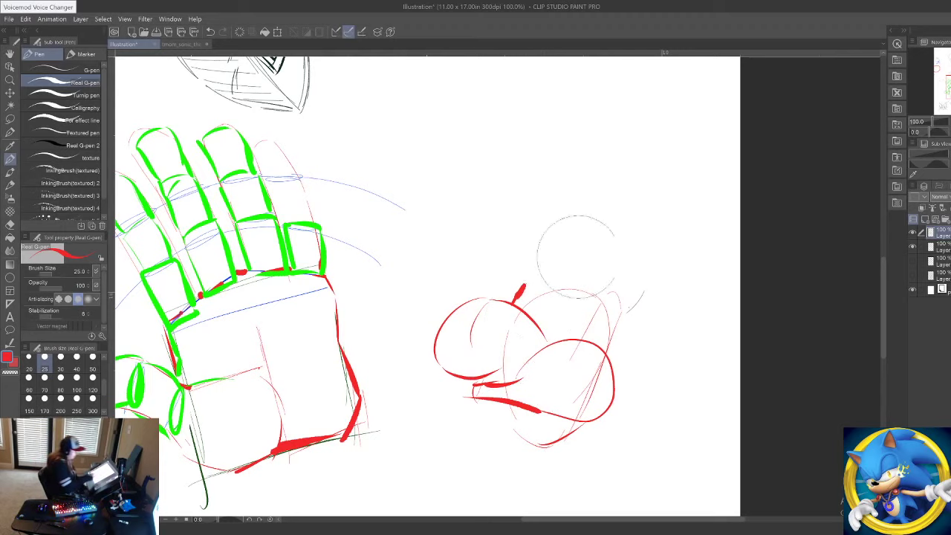
pyautogui.moveTo(573, 233); pyautogui.dragTo(686, 357)
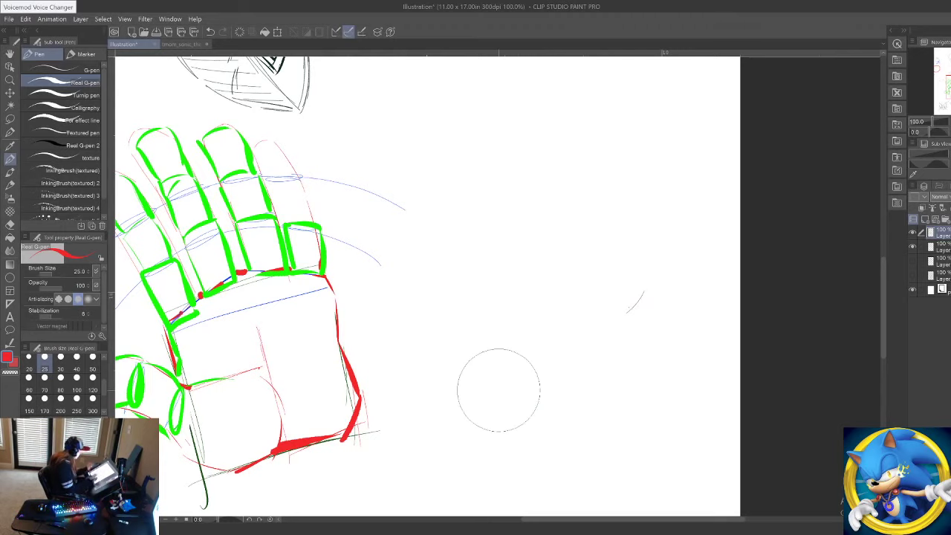
# Step: Sketch a flat red palm block extending from the wrist of the character's arm on the left side of the body
pyautogui.moveTo(500, 392); pyautogui.dragTo(642, 518)
pyautogui.moveTo(599, 301); pyautogui.dragTo(618, 431)
pyautogui.moveTo(553, 290); pyautogui.dragTo(617, 499)
pyautogui.moveTo(600, 420)
pyautogui.mouseDown()
pyautogui.moveTo(614, 472)
pyautogui.moveTo(680, 437)
pyautogui.moveTo(678, 398)
pyautogui.mouseUp()
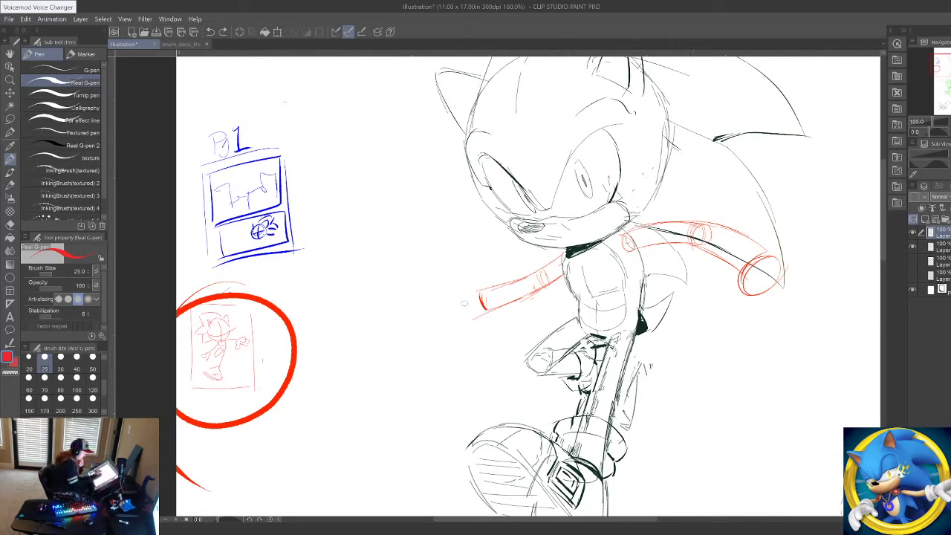
pyautogui.moveTo(422, 334)
pyautogui.mouseDown()
pyautogui.moveTo(471, 311)
pyautogui.moveTo(436, 343)
pyautogui.moveTo(472, 334)
pyautogui.moveTo(498, 311)
pyautogui.mouseUp()
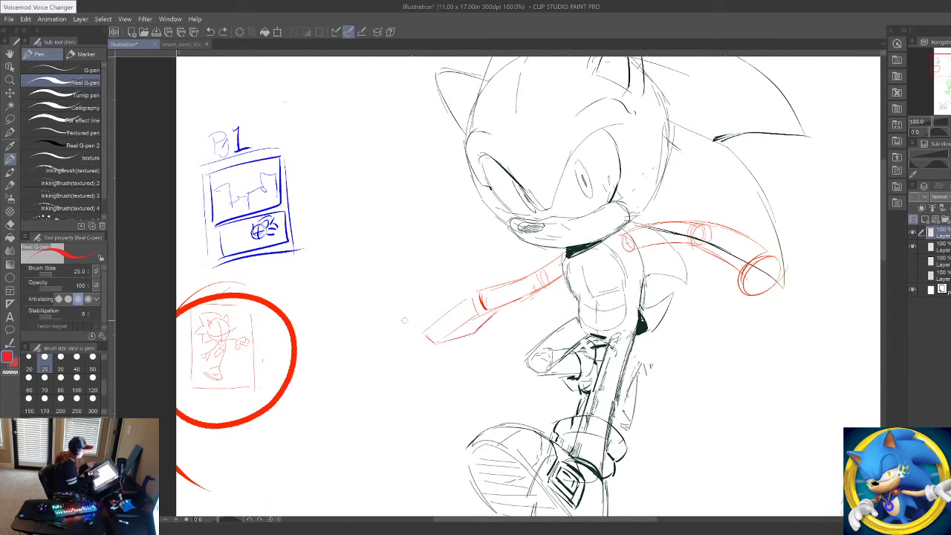
# Step: Draw a three-dimensional red palm box with a narrow side face and underside edges in the blank space beside the green hand construction
pyautogui.moveTo(541, 458)
pyautogui.mouseDown()
pyautogui.moveTo(430, 206)
pyautogui.moveTo(413, 54)
pyautogui.moveTo(312, 57)
pyautogui.mouseUp()
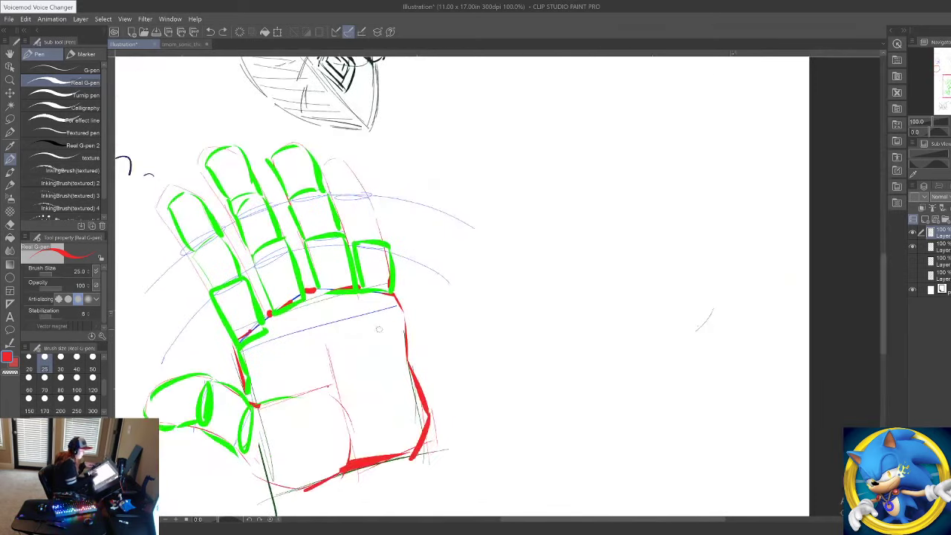
pyautogui.moveTo(529, 300)
pyautogui.mouseDown()
pyautogui.moveTo(529, 425)
pyautogui.moveTo(569, 420)
pyautogui.moveTo(569, 430)
pyautogui.mouseUp()
pyautogui.moveTo(563, 264)
pyautogui.mouseDown()
pyautogui.moveTo(688, 278)
pyautogui.moveTo(678, 422)
pyautogui.mouseUp()
pyautogui.moveTo(583, 433); pyautogui.dragTo(690, 438)
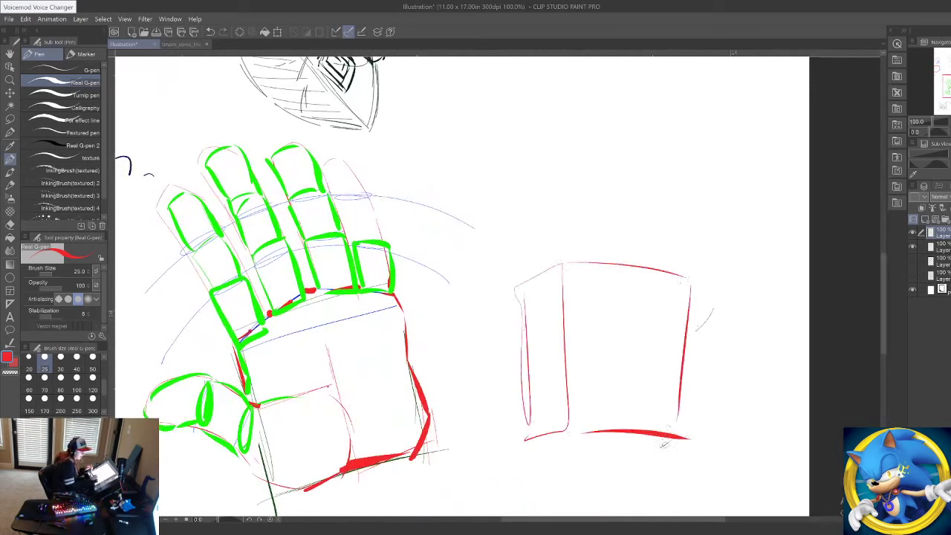
pyautogui.moveTo(525, 440); pyautogui.dragTo(673, 452)
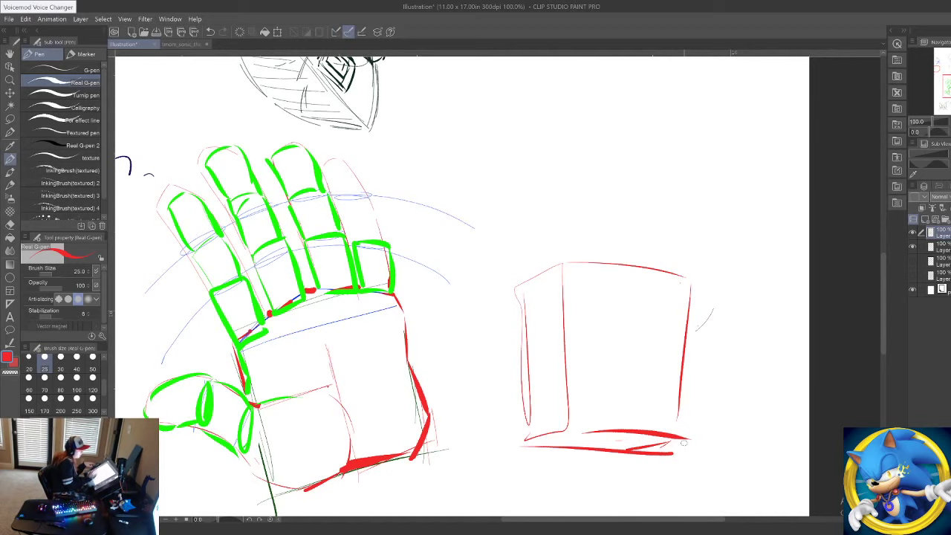
# Step: Sketch a long red palm block extending outward from the wrist ellipse of the character's arm on the tail side
pyautogui.moveTo(447, 250); pyautogui.dragTo(595, 397)
pyautogui.moveTo(542, 312)
pyautogui.mouseDown()
pyautogui.moveTo(567, 468)
pyautogui.moveTo(595, 520)
pyautogui.mouseUp()
pyautogui.moveTo(634, 419)
pyautogui.mouseDown()
pyautogui.moveTo(505, 449)
pyautogui.moveTo(629, 366)
pyautogui.mouseUp()
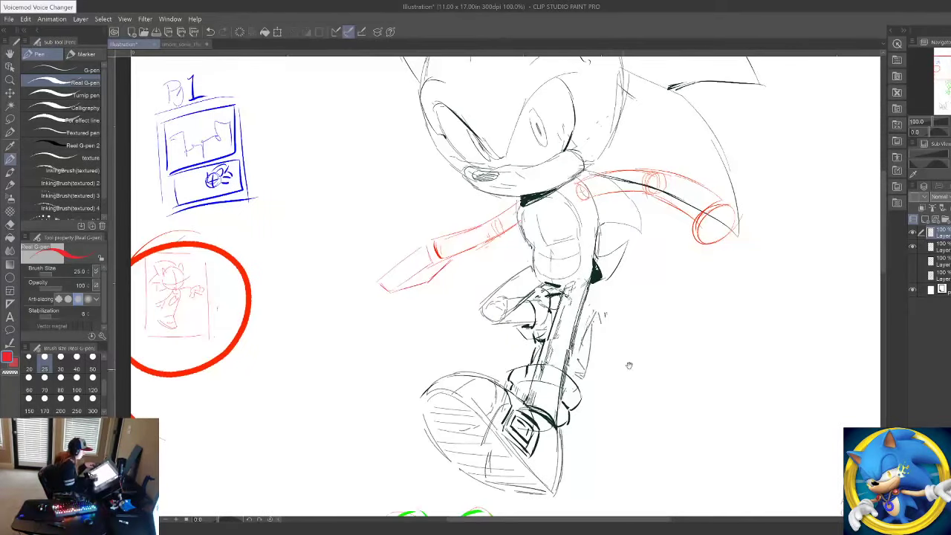
pyautogui.moveTo(752, 225)
pyautogui.mouseDown()
pyautogui.moveTo(731, 252)
pyautogui.moveTo(787, 232)
pyautogui.moveTo(833, 256)
pyautogui.moveTo(795, 278)
pyautogui.mouseUp()
pyautogui.moveTo(726, 258); pyautogui.dragTo(837, 278)
pyautogui.moveTo(726, 199)
pyautogui.mouseDown()
pyautogui.moveTo(829, 238)
pyautogui.moveTo(833, 255)
pyautogui.mouseUp()
pyautogui.moveTo(732, 250)
pyautogui.mouseDown()
pyautogui.moveTo(700, 229)
pyautogui.moveTo(726, 252)
pyautogui.mouseUp()
pyautogui.moveTo(751, 220); pyautogui.dragTo(716, 204)
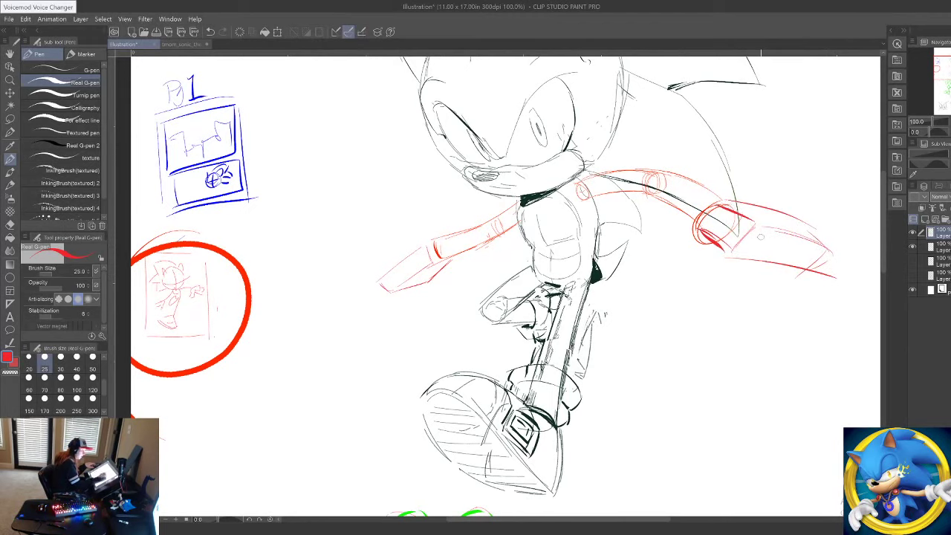
# Step: Add a red thumb to the smaller hand and thin green guide lines across both palm blocks, and start blue marks at the larger wrist
pyautogui.moveTo(644, 399)
pyautogui.mouseDown()
pyautogui.moveTo(626, 439)
pyautogui.moveTo(590, 458)
pyautogui.mouseUp()
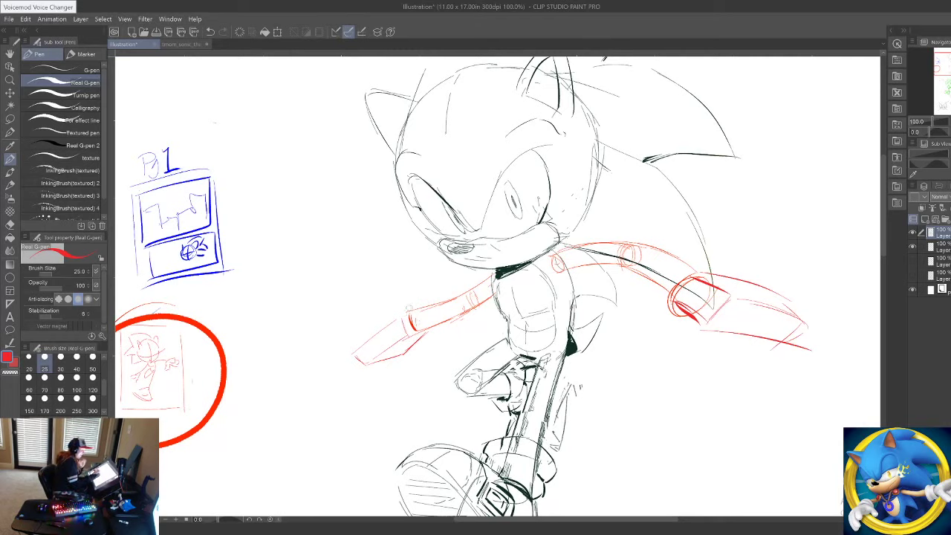
pyautogui.moveTo(390, 325)
pyautogui.mouseDown()
pyautogui.moveTo(389, 354)
pyautogui.moveTo(401, 352)
pyautogui.moveTo(389, 353)
pyautogui.moveTo(388, 379)
pyautogui.moveTo(409, 347)
pyautogui.mouseUp()
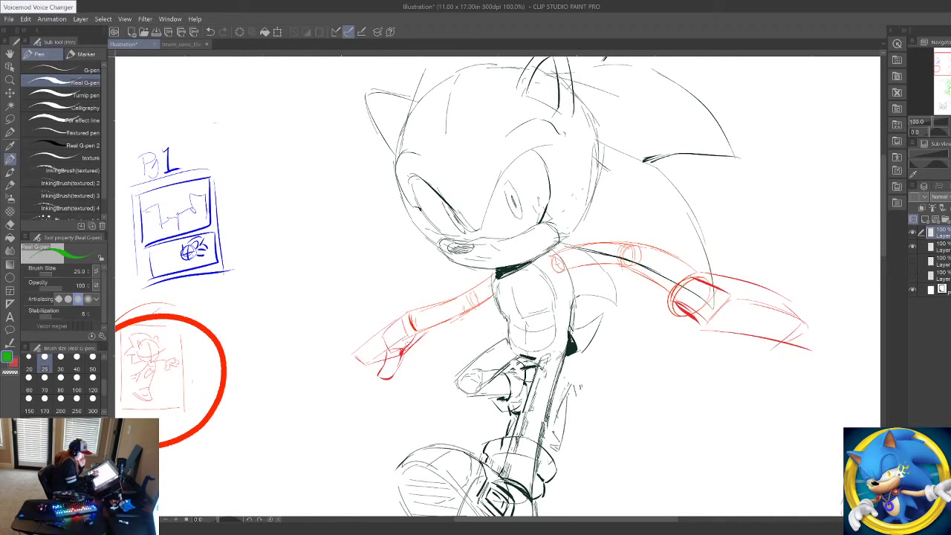
pyautogui.moveTo(407, 345)
pyautogui.mouseDown()
pyautogui.moveTo(420, 331)
pyautogui.moveTo(406, 346)
pyautogui.mouseUp()
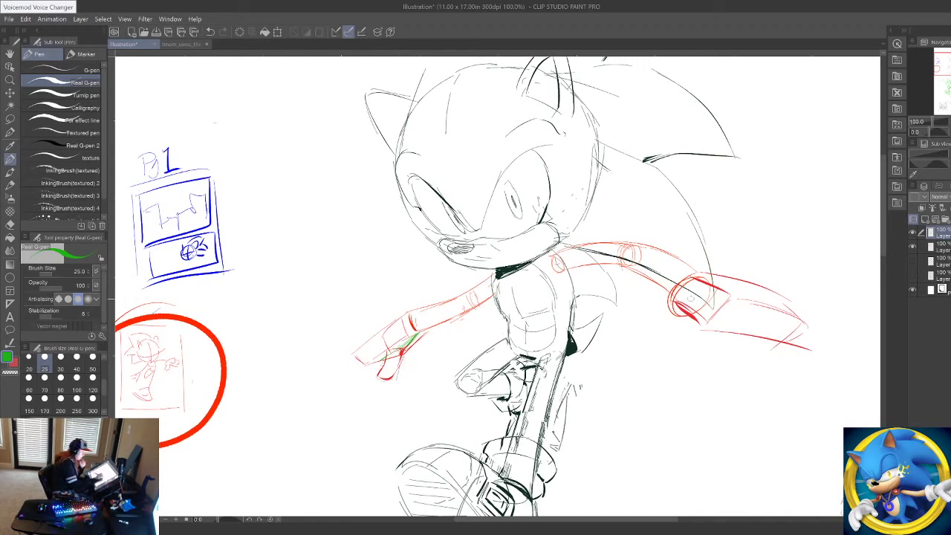
pyautogui.moveTo(779, 336)
pyautogui.mouseDown()
pyautogui.moveTo(733, 306)
pyautogui.moveTo(760, 335)
pyautogui.mouseUp()
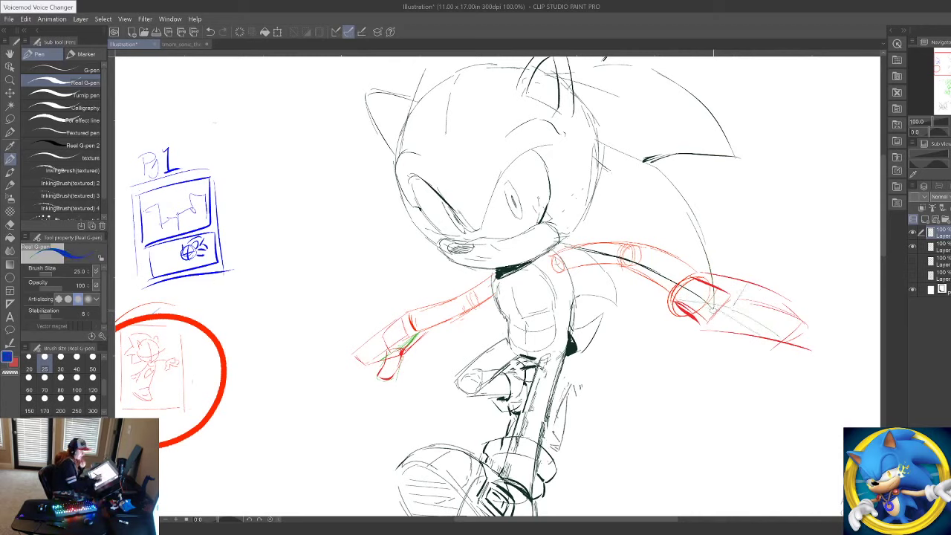
pyautogui.moveTo(707, 306); pyautogui.dragTo(738, 327)
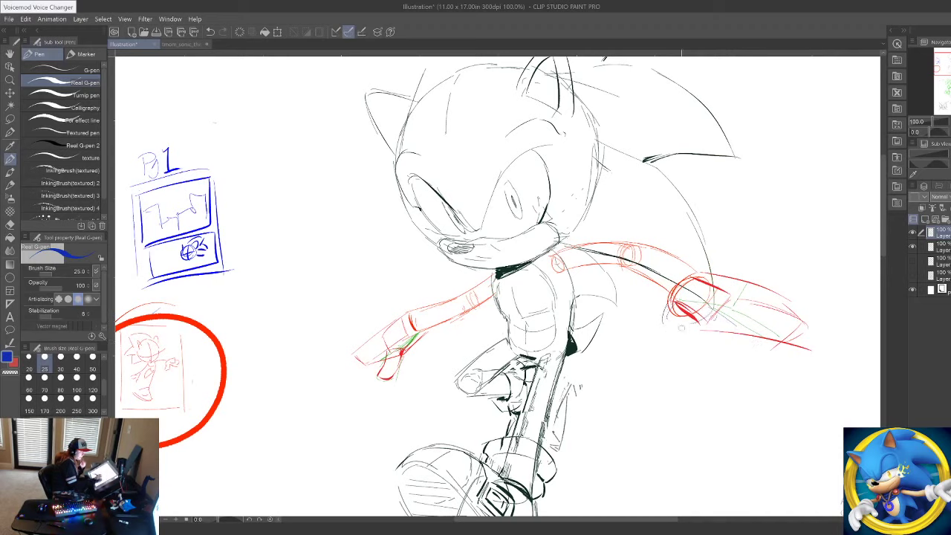
# Step: Outline the larger hand's thumb in bold blue, redrawing its tip, and shorten the palm block with a blue line across its end
pyautogui.moveTo(668, 317)
pyautogui.mouseDown()
pyautogui.moveTo(644, 328)
pyautogui.moveTo(675, 338)
pyautogui.moveTo(685, 323)
pyautogui.moveTo(702, 323)
pyautogui.mouseUp()
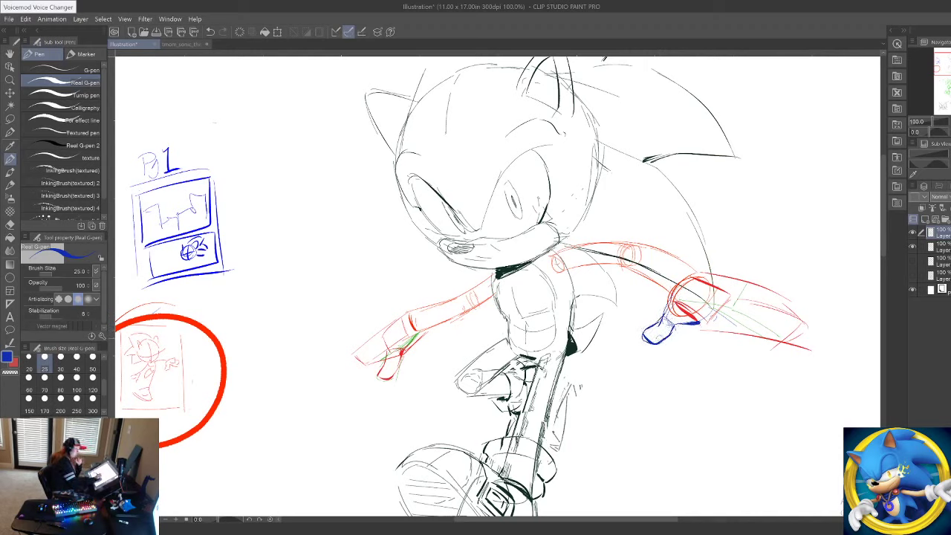
pyautogui.moveTo(672, 329)
pyautogui.mouseDown()
pyautogui.moveTo(651, 342)
pyautogui.moveTo(661, 347)
pyautogui.moveTo(652, 343)
pyautogui.moveTo(666, 339)
pyautogui.moveTo(656, 363)
pyautogui.moveTo(671, 384)
pyautogui.mouseUp()
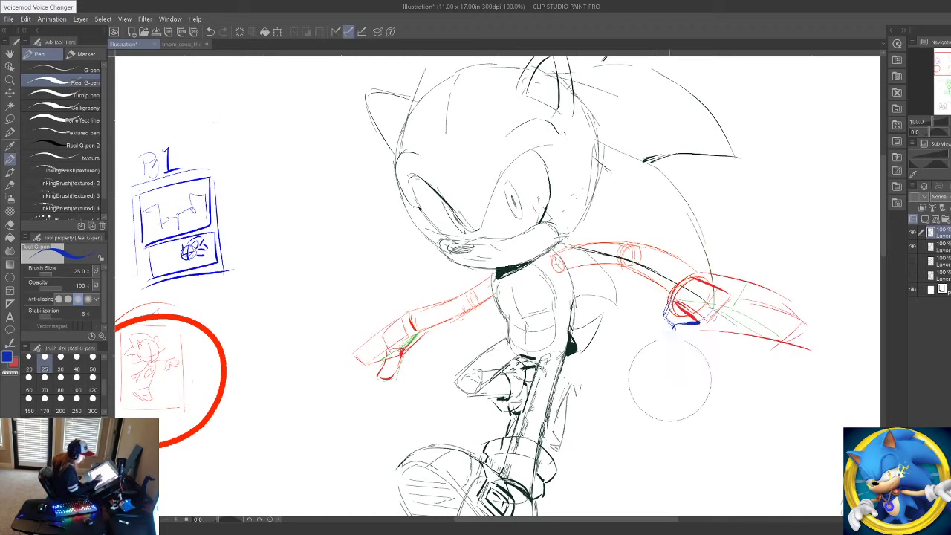
pyautogui.moveTo(671, 291)
pyautogui.mouseDown()
pyautogui.moveTo(659, 327)
pyautogui.moveTo(643, 332)
pyautogui.moveTo(646, 349)
pyautogui.moveTo(678, 328)
pyautogui.moveTo(705, 325)
pyautogui.mouseUp()
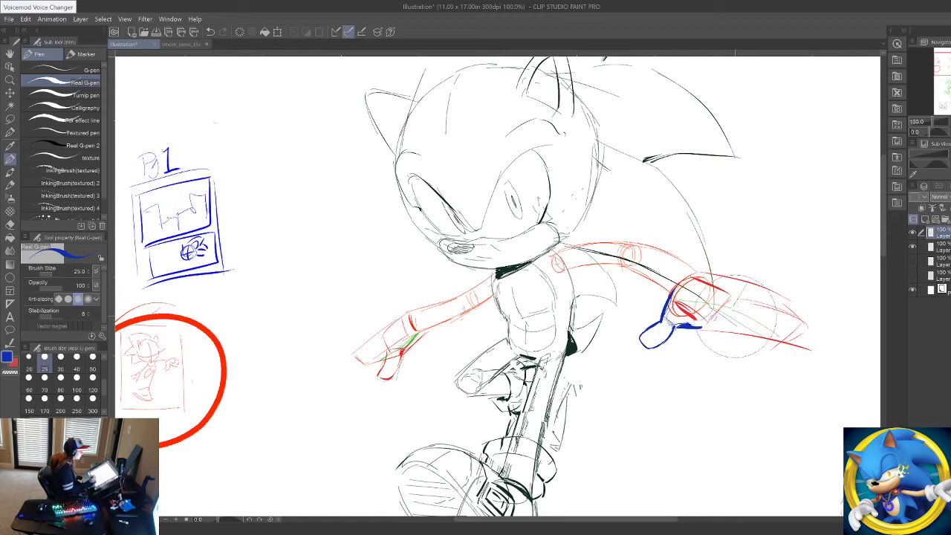
pyautogui.moveTo(730, 279)
pyautogui.mouseDown()
pyautogui.moveTo(777, 303)
pyautogui.moveTo(770, 336)
pyautogui.mouseUp()
pyautogui.moveTo(815, 301); pyautogui.dragTo(818, 328)
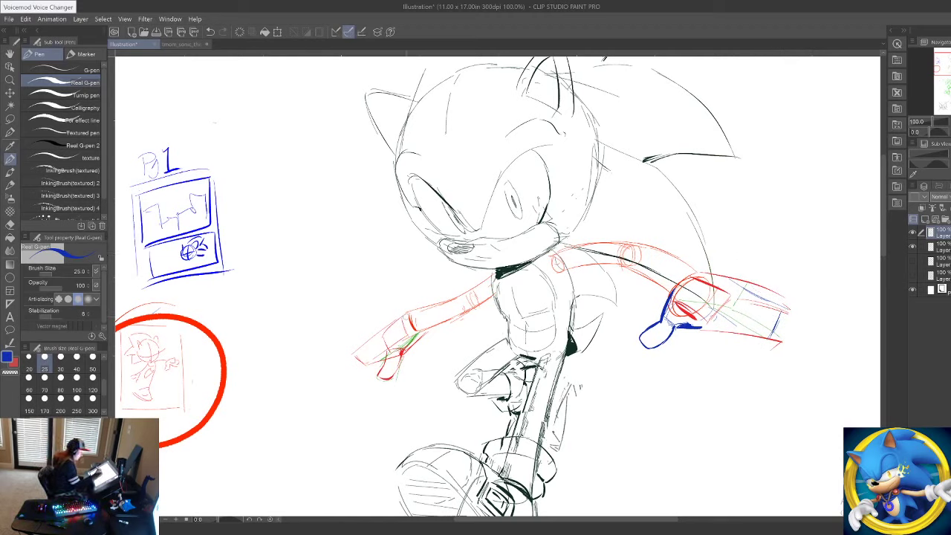
# Step: Draw puffy blue glove cuffs around both wrists, thickening the inner rims where the arms enter
pyautogui.moveTo(399, 296)
pyautogui.mouseDown()
pyautogui.moveTo(412, 348)
pyautogui.moveTo(433, 344)
pyautogui.moveTo(426, 297)
pyautogui.moveTo(434, 291)
pyautogui.moveTo(446, 305)
pyautogui.moveTo(430, 323)
pyautogui.moveTo(449, 334)
pyautogui.moveTo(415, 335)
pyautogui.mouseUp()
pyautogui.moveTo(673, 242)
pyautogui.mouseDown()
pyautogui.moveTo(639, 281)
pyautogui.moveTo(637, 299)
pyautogui.moveTo(706, 253)
pyautogui.moveTo(691, 259)
pyautogui.moveTo(721, 275)
pyautogui.moveTo(668, 287)
pyautogui.moveTo(661, 307)
pyautogui.moveTo(647, 312)
pyautogui.moveTo(654, 323)
pyautogui.mouseUp()
pyautogui.moveTo(638, 291)
pyautogui.mouseDown()
pyautogui.moveTo(662, 297)
pyautogui.moveTo(706, 249)
pyautogui.moveTo(622, 315)
pyautogui.mouseUp()
pyautogui.moveTo(688, 256)
pyautogui.mouseDown()
pyautogui.moveTo(644, 247)
pyautogui.moveTo(635, 279)
pyautogui.moveTo(645, 327)
pyautogui.mouseUp()
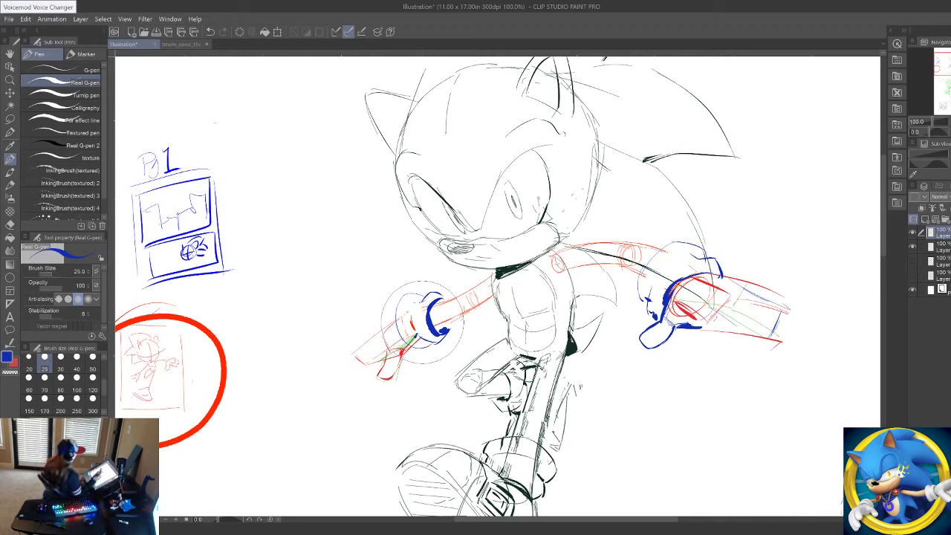
pyautogui.hotkey('ctrl', 'z')
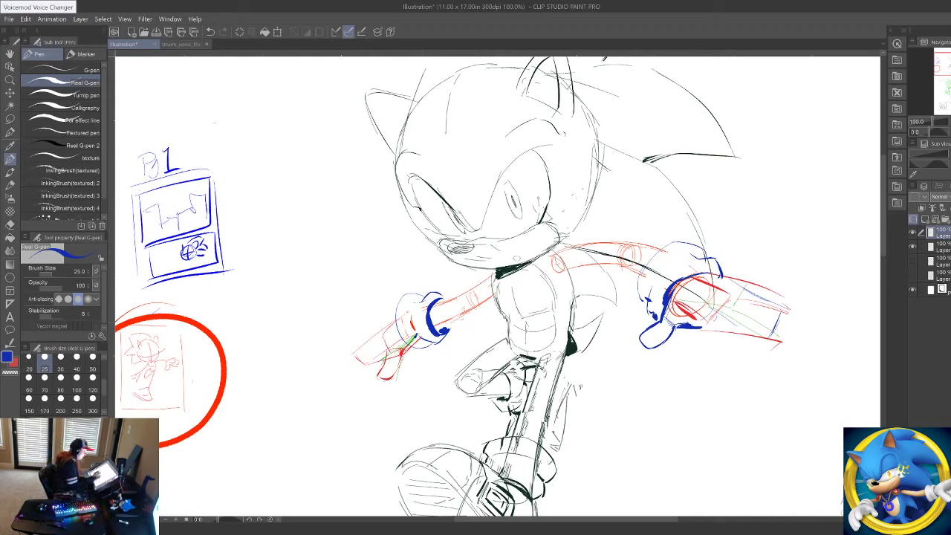
# Step: Draw blue teeth lines inside Sonic's grin
pyautogui.moveTo(487, 252)
pyautogui.mouseDown()
pyautogui.moveTo(534, 235)
pyautogui.moveTo(503, 262)
pyautogui.moveTo(488, 255)
pyautogui.moveTo(522, 247)
pyautogui.mouseUp()
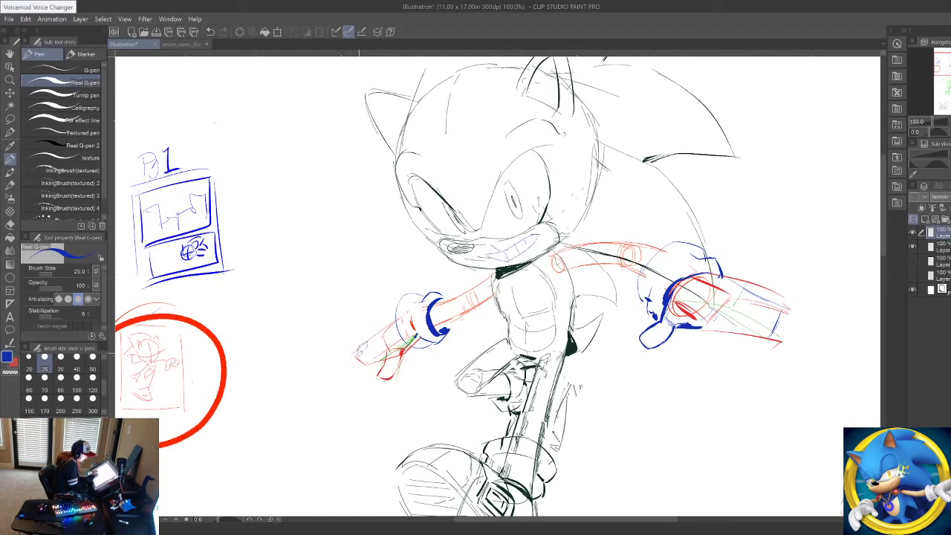
# Step: Draw four blue knuckle circles along the upper edge of the red box palm beside the green hand study
pyautogui.moveTo(370, 354); pyautogui.dragTo(342, 126)
pyautogui.moveTo(555, 444); pyautogui.dragTo(461, 130)
pyautogui.moveTo(565, 431); pyautogui.dragTo(503, 479)
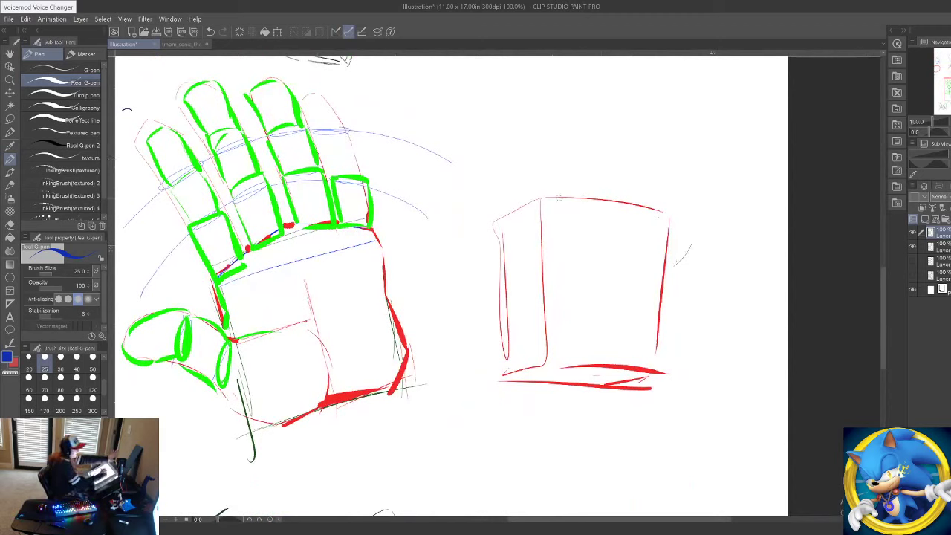
pyautogui.moveTo(559, 195)
pyautogui.mouseDown()
pyautogui.moveTo(599, 214)
pyautogui.moveTo(620, 194)
pyautogui.moveTo(689, 243)
pyautogui.moveTo(666, 228)
pyautogui.mouseUp()
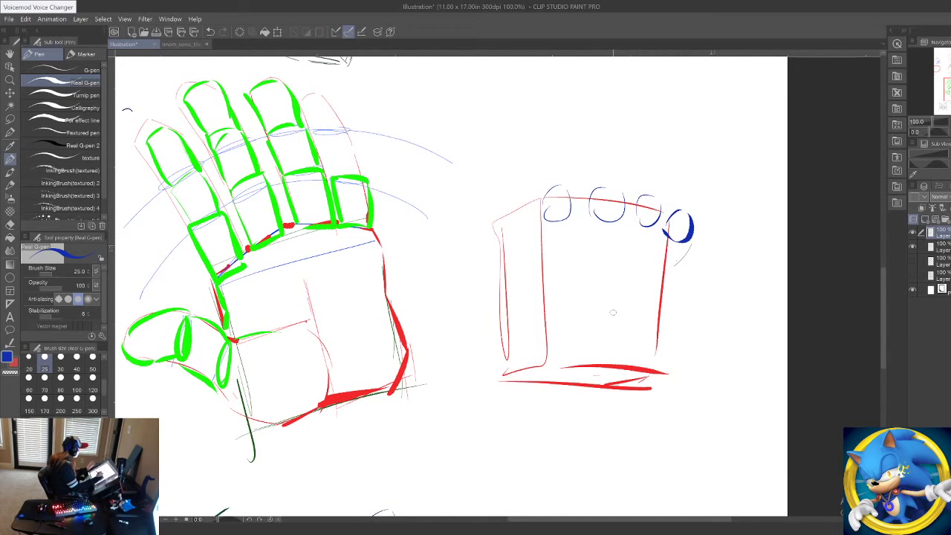
# Step: Sketch long blue fingers rising from the knuckles of the box-palm hand study, darkening the gap between the first two
pyautogui.moveTo(609, 284); pyautogui.dragTo(627, 377)
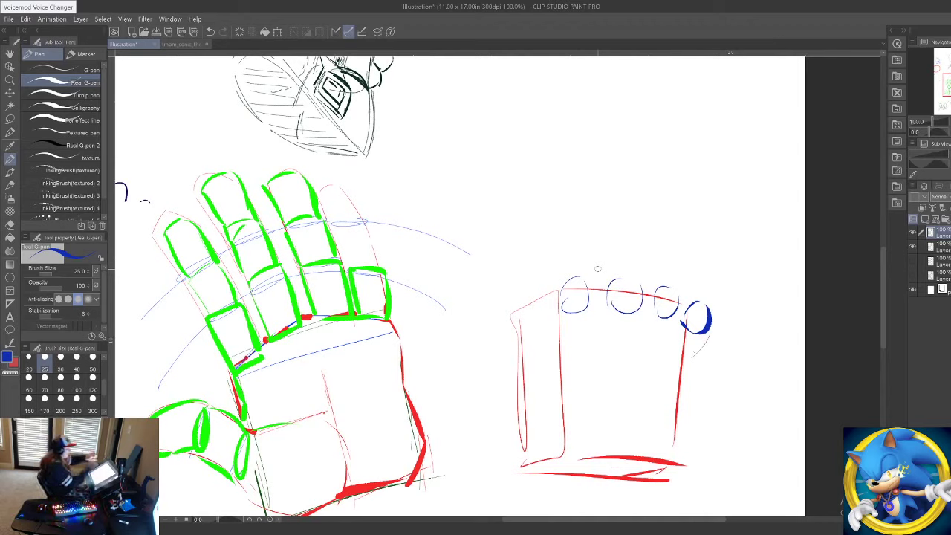
pyautogui.moveTo(584, 283)
pyautogui.mouseDown()
pyautogui.moveTo(563, 232)
pyautogui.moveTo(566, 240)
pyautogui.moveTo(561, 170)
pyautogui.moveTo(545, 136)
pyautogui.moveTo(509, 182)
pyautogui.moveTo(531, 233)
pyautogui.moveTo(535, 303)
pyautogui.mouseUp()
pyautogui.moveTo(520, 197); pyautogui.dragTo(550, 133)
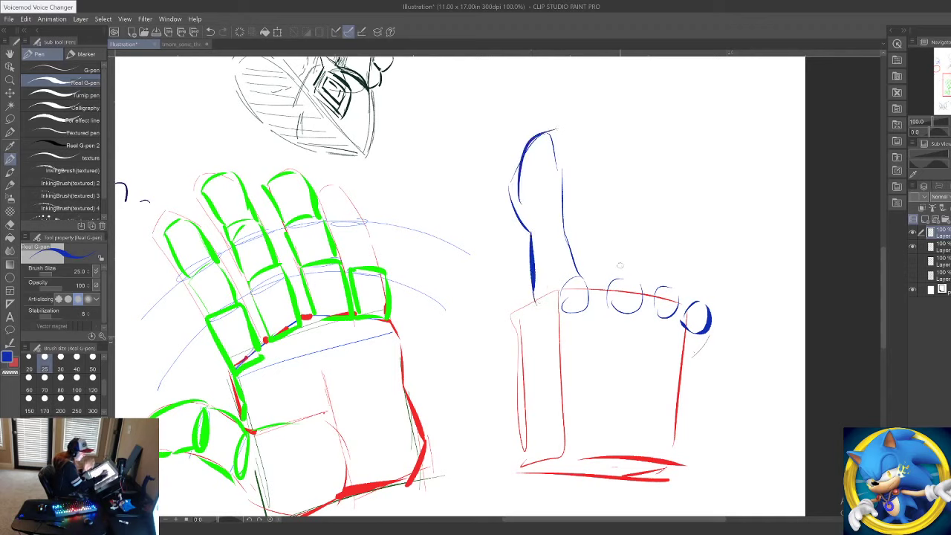
pyautogui.moveTo(637, 261)
pyautogui.mouseDown()
pyautogui.moveTo(627, 143)
pyautogui.moveTo(598, 128)
pyautogui.moveTo(581, 236)
pyautogui.mouseUp()
pyautogui.moveTo(665, 277)
pyautogui.mouseDown()
pyautogui.moveTo(648, 158)
pyautogui.moveTo(623, 183)
pyautogui.mouseUp()
pyautogui.moveTo(691, 299)
pyautogui.mouseDown()
pyautogui.moveTo(664, 205)
pyautogui.moveTo(645, 193)
pyautogui.mouseUp()
pyautogui.moveTo(579, 216); pyautogui.dragTo(611, 279)
pyautogui.moveTo(598, 257); pyautogui.dragTo(596, 278)
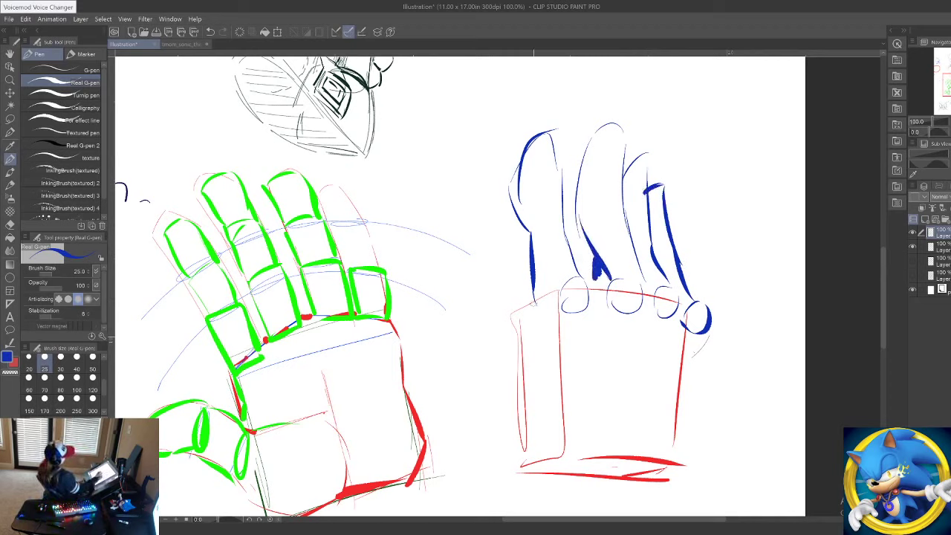
# Step: Outline both sides of the box palm in heavier blue strokes, from the knuckles down to the wrist
pyautogui.moveTo(535, 301); pyautogui.dragTo(548, 446)
pyautogui.moveTo(702, 336)
pyautogui.mouseDown()
pyautogui.moveTo(679, 431)
pyautogui.moveTo(682, 475)
pyautogui.mouseUp()
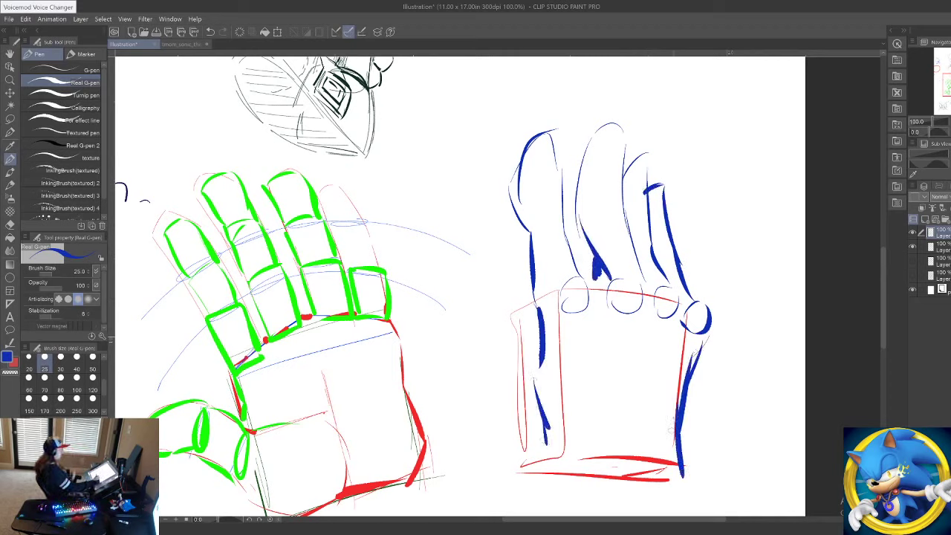
pyautogui.moveTo(677, 418); pyautogui.dragTo(673, 487)
# Step: Sketch long outstretched blue fingers on Sonic's left-hand glove in the main figure
pyautogui.moveTo(438, 426); pyautogui.dragTo(472, 503)
pyautogui.moveTo(469, 247); pyautogui.dragTo(484, 482)
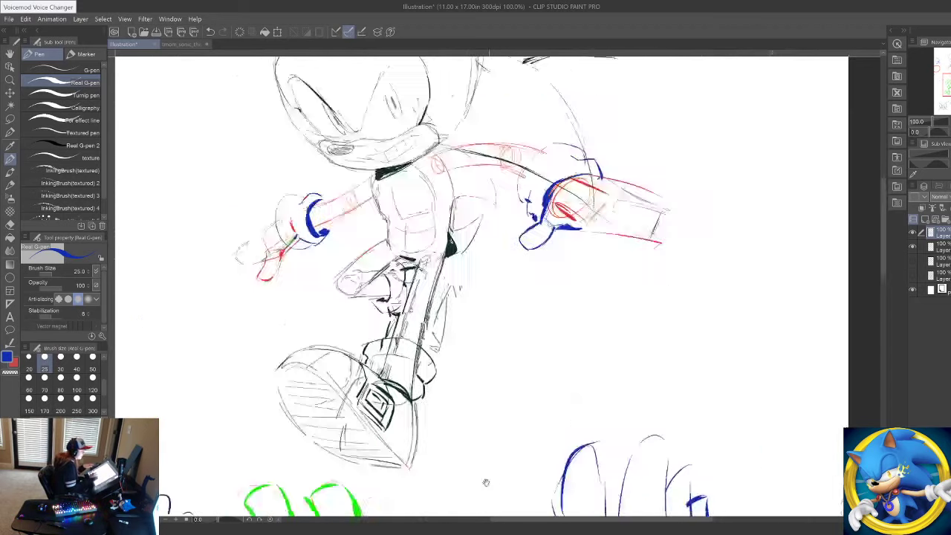
pyautogui.moveTo(473, 387); pyautogui.dragTo(466, 492)
pyautogui.moveTo(478, 408)
pyautogui.mouseDown()
pyautogui.moveTo(621, 425)
pyautogui.moveTo(672, 395)
pyautogui.moveTo(731, 380)
pyautogui.mouseUp()
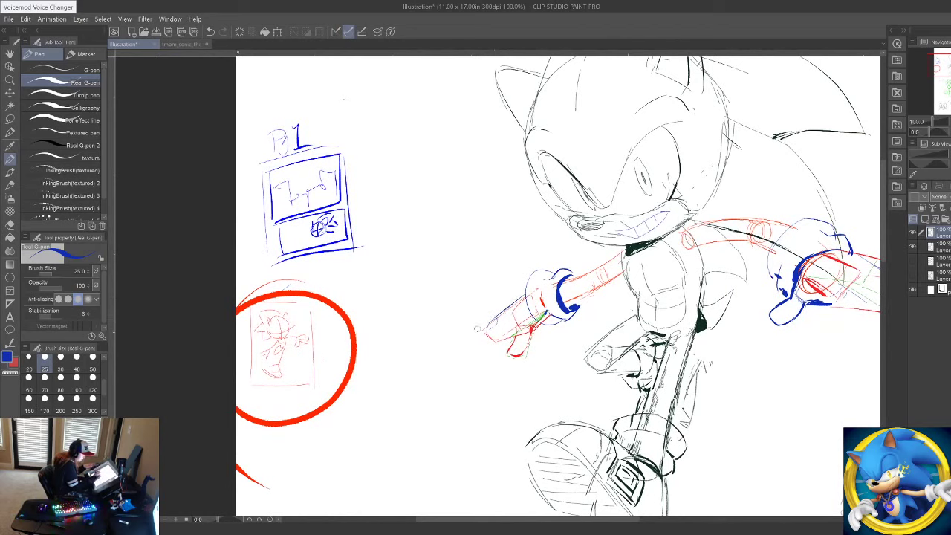
pyautogui.moveTo(494, 318)
pyautogui.mouseDown()
pyautogui.moveTo(447, 337)
pyautogui.moveTo(465, 348)
pyautogui.moveTo(509, 328)
pyautogui.mouseUp()
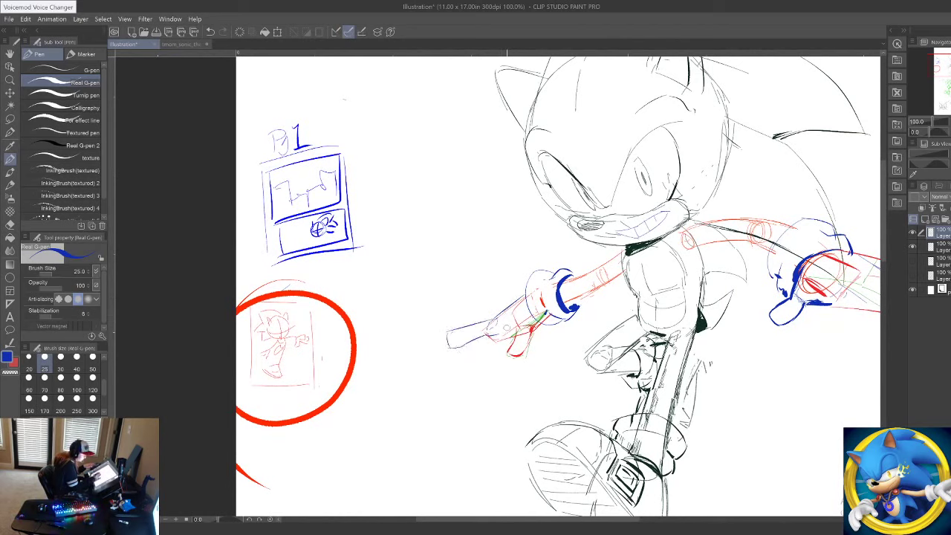
pyautogui.moveTo(440, 346)
pyautogui.mouseDown()
pyautogui.moveTo(472, 319)
pyautogui.moveTo(494, 320)
pyautogui.moveTo(445, 334)
pyautogui.moveTo(479, 340)
pyautogui.moveTo(457, 327)
pyautogui.moveTo(460, 312)
pyautogui.moveTo(493, 310)
pyautogui.moveTo(463, 313)
pyautogui.moveTo(498, 316)
pyautogui.mouseUp()
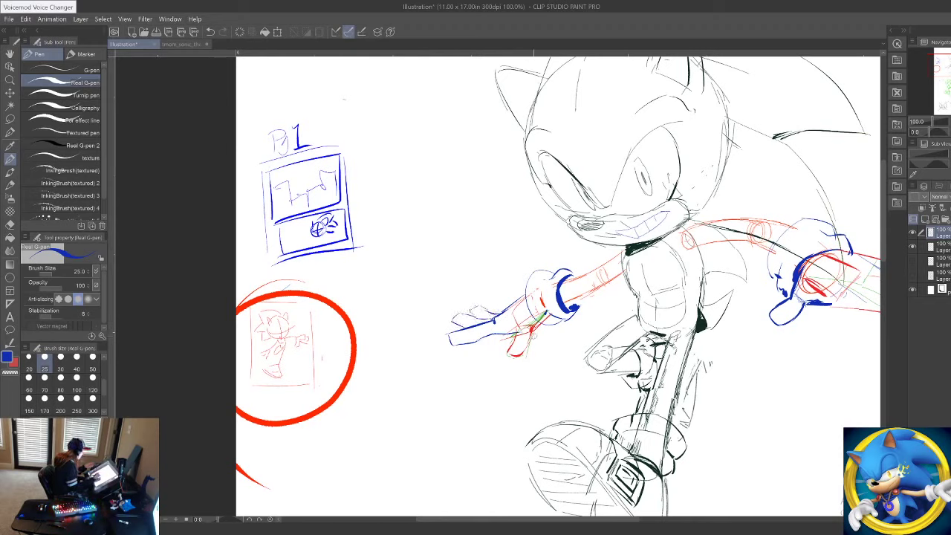
# Step: Replace the left glove's red thumb with a rounded blue one and fill a dark shape for the finger beside it
pyautogui.moveTo(523, 354)
pyautogui.mouseDown()
pyautogui.moveTo(509, 369)
pyautogui.moveTo(518, 364)
pyautogui.mouseUp()
pyautogui.moveTo(542, 321)
pyautogui.mouseDown()
pyautogui.moveTo(513, 339)
pyautogui.moveTo(513, 363)
pyautogui.moveTo(527, 354)
pyautogui.moveTo(513, 361)
pyautogui.mouseUp()
pyautogui.hotkey('ctrl', 'z')
pyautogui.hotkey('ctrl', 'z')
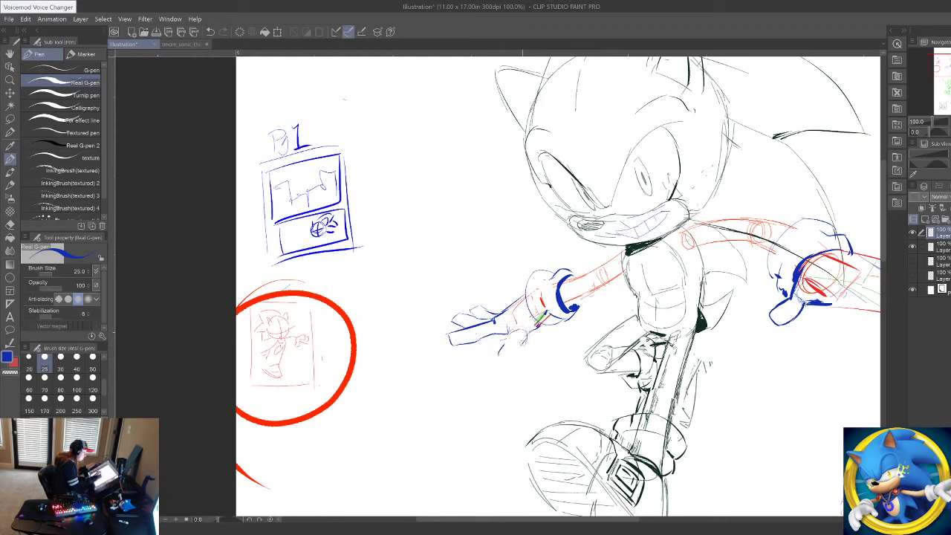
pyautogui.moveTo(521, 341); pyautogui.dragTo(519, 359)
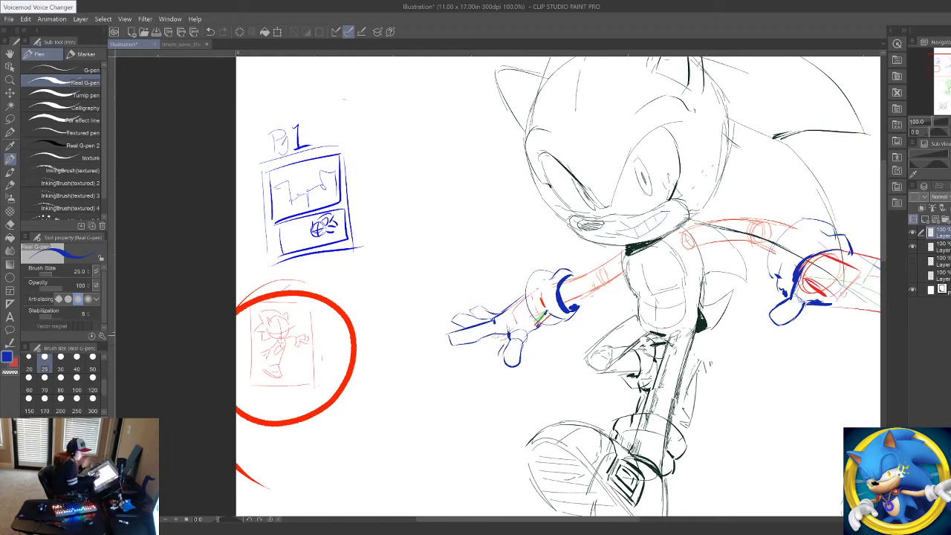
pyautogui.moveTo(484, 338); pyautogui.dragTo(493, 339)
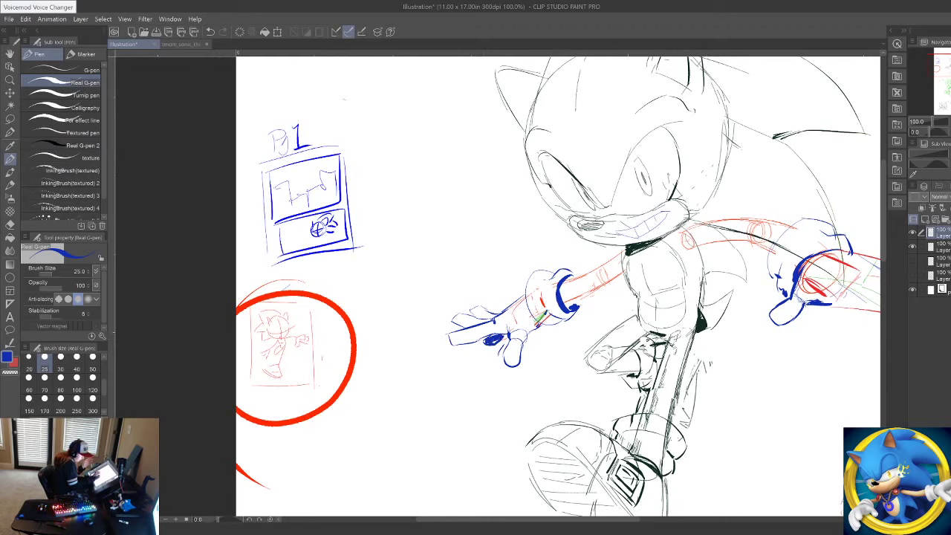
pyautogui.moveTo(764, 447)
pyautogui.mouseDown()
pyautogui.moveTo(526, 448)
pyautogui.moveTo(572, 434)
pyautogui.mouseUp()
pyautogui.moveTo(524, 405); pyautogui.dragTo(572, 423)
pyautogui.moveTo(382, 294)
pyautogui.mouseDown()
pyautogui.moveTo(346, 322)
pyautogui.moveTo(369, 313)
pyautogui.moveTo(356, 322)
pyautogui.moveTo(360, 312)
pyautogui.mouseUp()
pyautogui.hotkey('ctrl', 'z')
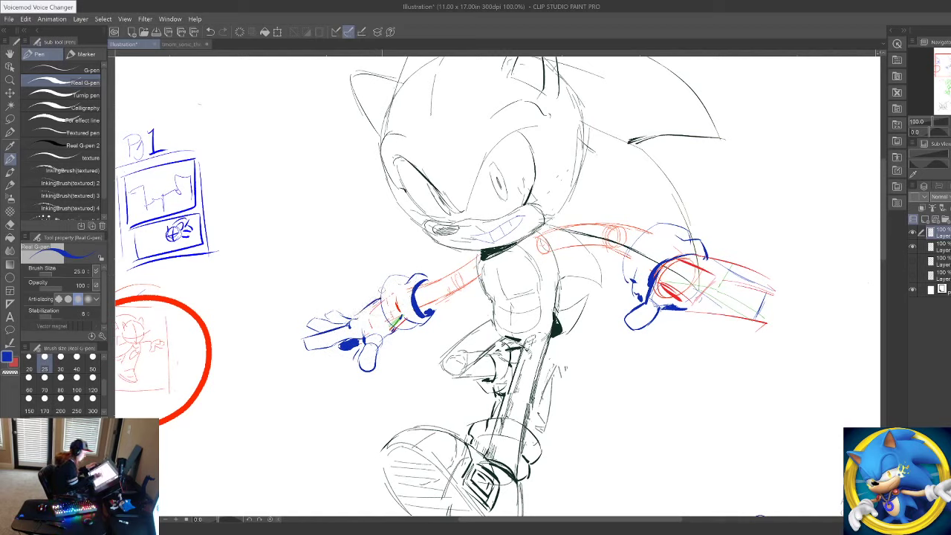
# Step: Lasso the left glove's thumb, then rotate it slightly and shift it down toward the wrist
pyautogui.press('m')
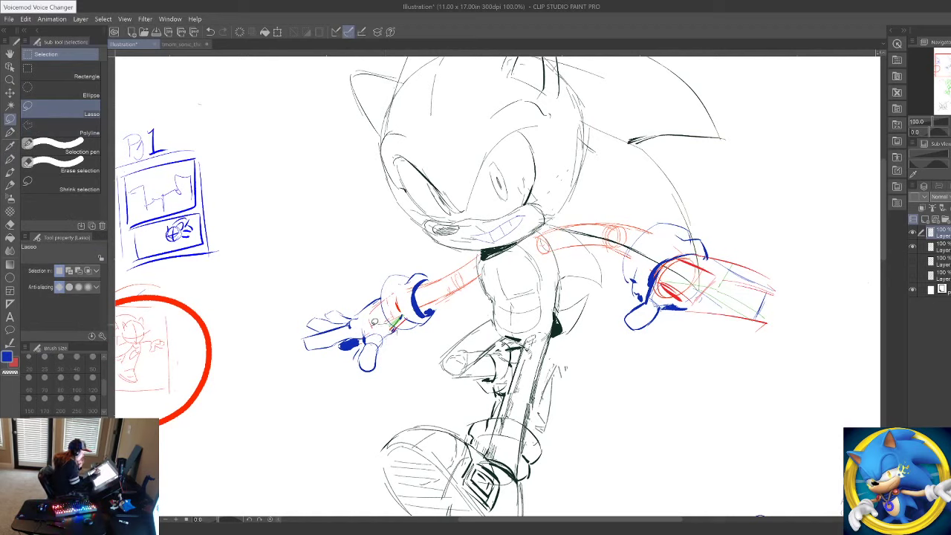
pyautogui.moveTo(411, 378); pyautogui.dragTo(407, 382)
pyautogui.click(427, 411)
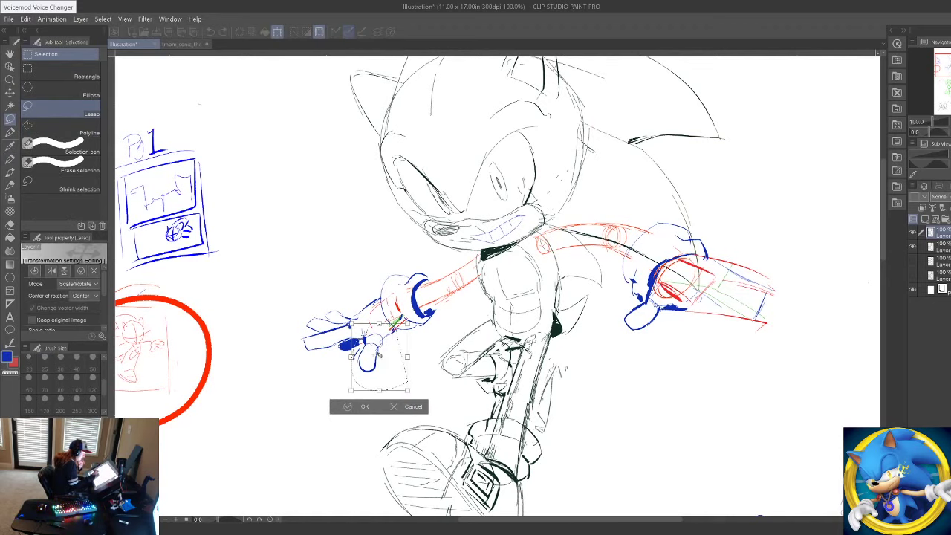
pyautogui.moveTo(376, 349); pyautogui.dragTo(384, 359)
pyautogui.moveTo(426, 388); pyautogui.dragTo(430, 380)
pyautogui.moveTo(382, 360); pyautogui.dragTo(390, 354)
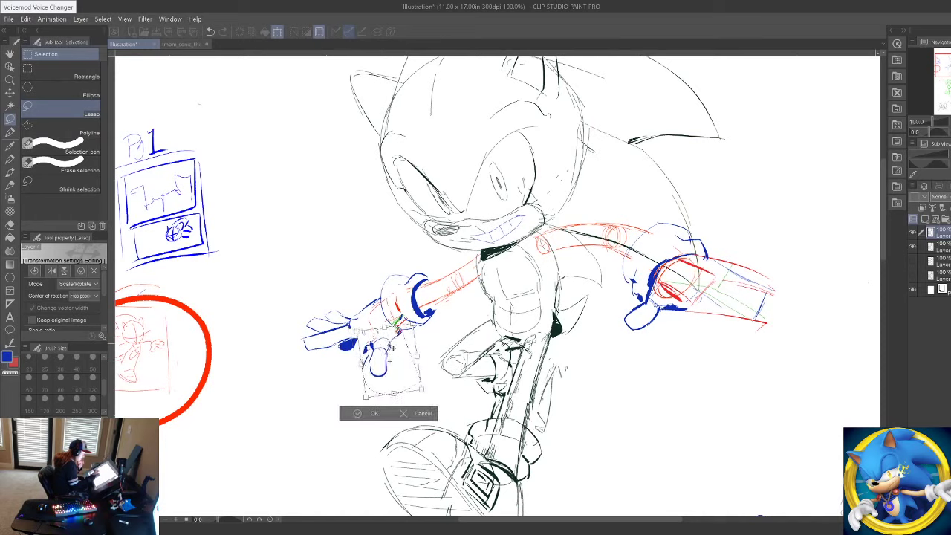
pyautogui.moveTo(386, 392); pyautogui.dragTo(390, 386)
pyautogui.click(369, 413)
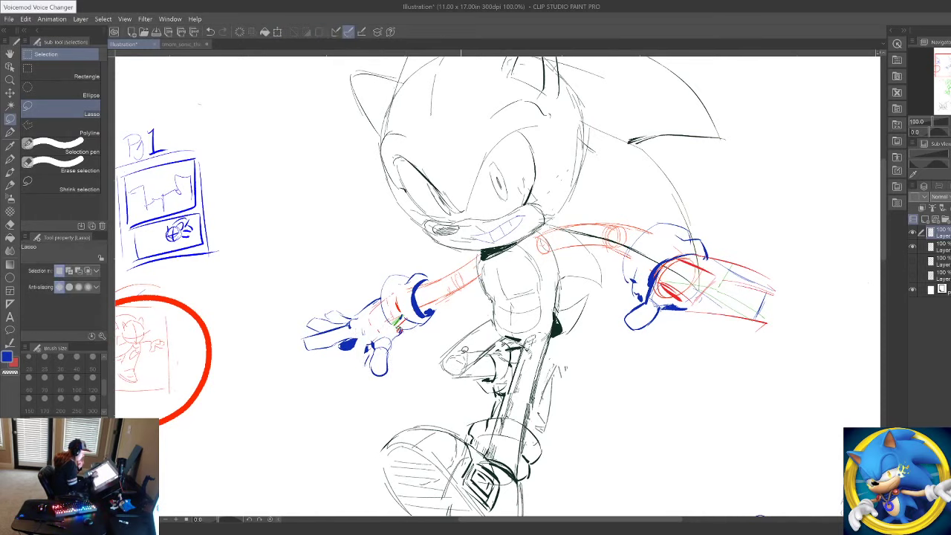
# Step: Sketch a slanted blue cylinder with oval ends in the blank area to the right of Sonic's quills
pyautogui.press('p')
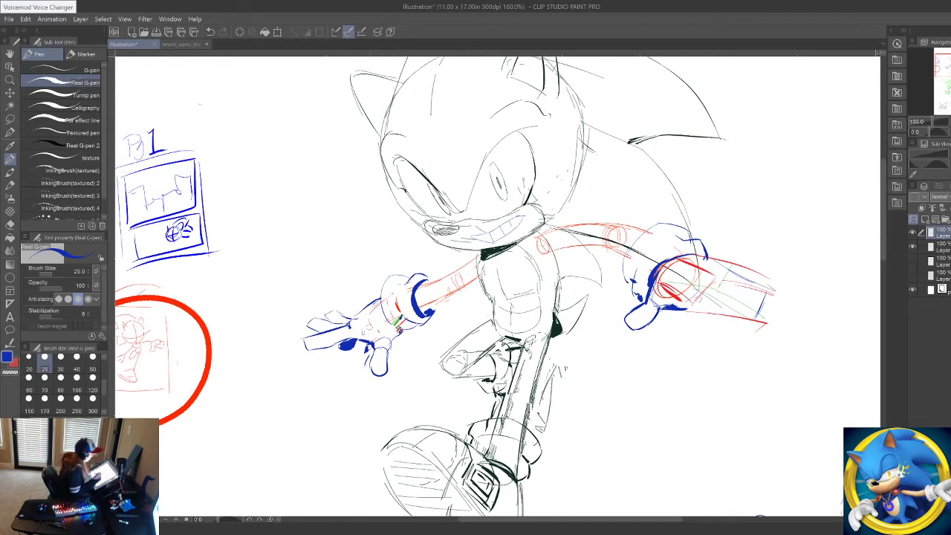
pyautogui.moveTo(740, 391); pyautogui.dragTo(714, 242)
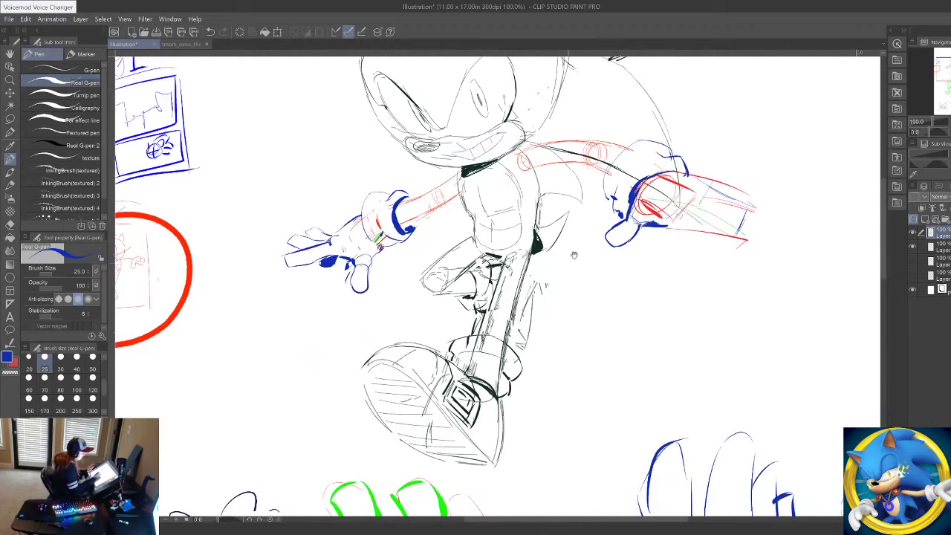
pyautogui.moveTo(637, 321); pyautogui.dragTo(521, 485)
pyautogui.moveTo(664, 259); pyautogui.dragTo(611, 328)
pyautogui.moveTo(617, 189); pyautogui.dragTo(719, 140)
pyautogui.moveTo(628, 239); pyautogui.dragTo(713, 216)
pyautogui.moveTo(719, 139); pyautogui.dragTo(711, 144)
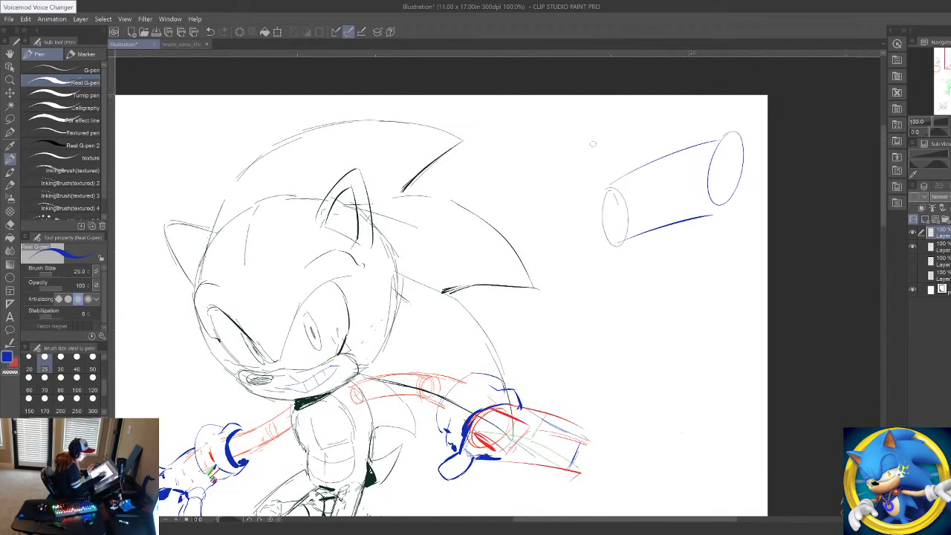
# Step: Sketch a long slanted blue box with square ends just above the cylinder
pyautogui.moveTo(540, 157); pyautogui.dragTo(638, 112)
pyautogui.moveTo(552, 172); pyautogui.dragTo(646, 142)
pyautogui.moveTo(637, 114)
pyautogui.mouseDown()
pyautogui.moveTo(637, 139)
pyautogui.moveTo(666, 111)
pyautogui.mouseUp()
pyautogui.moveTo(665, 112); pyautogui.dragTo(665, 136)
pyautogui.moveTo(637, 139); pyautogui.dragTo(664, 136)
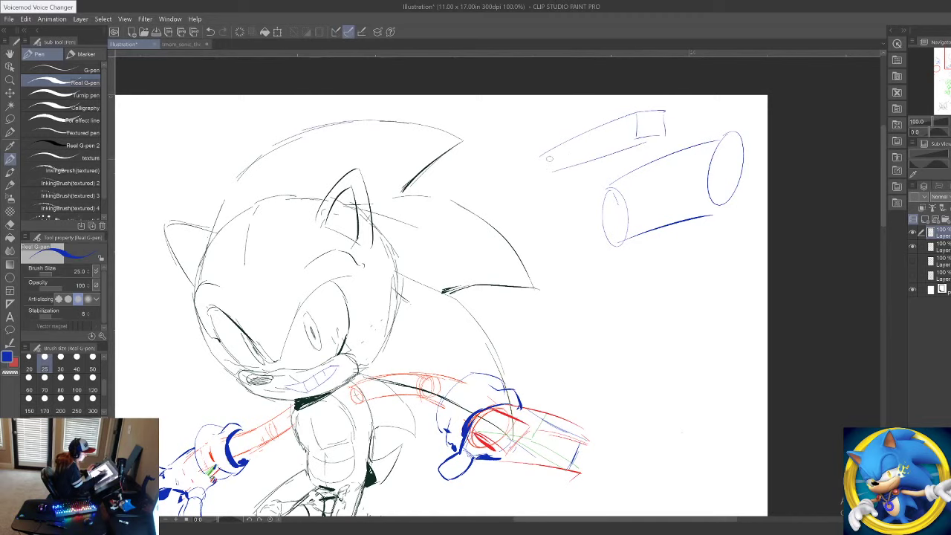
pyautogui.moveTo(543, 160)
pyautogui.mouseDown()
pyautogui.moveTo(546, 169)
pyautogui.moveTo(648, 138)
pyautogui.moveTo(568, 151)
pyautogui.mouseUp()
pyautogui.moveTo(567, 151); pyautogui.dragTo(566, 167)
# Step: Draw a bold blue curve across the base of the left glove's palm, beside the cuff
pyautogui.moveTo(677, 174); pyautogui.dragTo(671, 177)
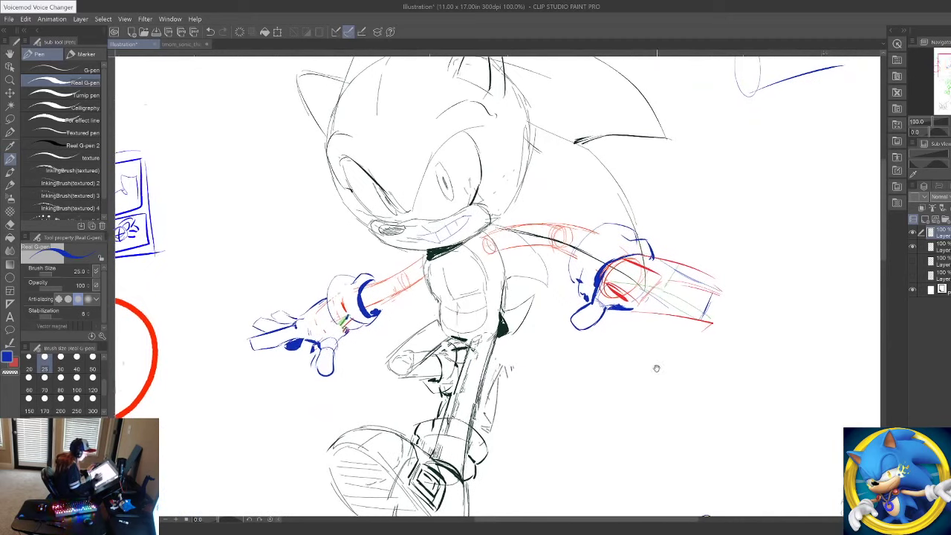
pyautogui.moveTo(328, 300); pyautogui.dragTo(347, 332)
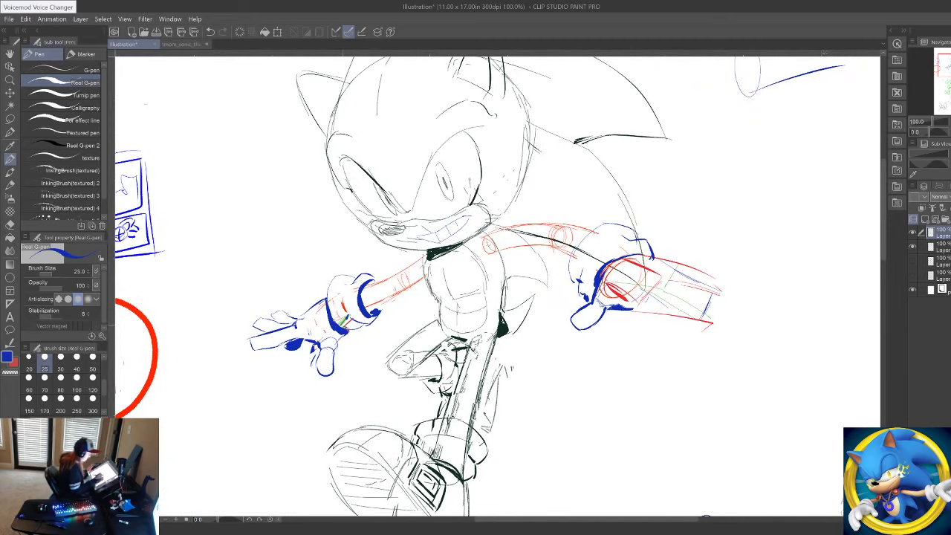
# Step: Sketch the right glove's palm and outstretched fingers in blue over the red block, clearing the inner construction lines
pyautogui.moveTo(655, 287)
pyautogui.mouseDown()
pyautogui.moveTo(674, 273)
pyautogui.moveTo(682, 306)
pyautogui.mouseUp()
pyautogui.moveTo(709, 287); pyautogui.dragTo(699, 314)
pyautogui.moveTo(722, 293); pyautogui.dragTo(715, 316)
pyautogui.moveTo(667, 294)
pyautogui.mouseDown()
pyautogui.moveTo(690, 285)
pyautogui.moveTo(679, 272)
pyautogui.moveTo(718, 289)
pyautogui.moveTo(706, 309)
pyautogui.moveTo(631, 309)
pyautogui.mouseUp()
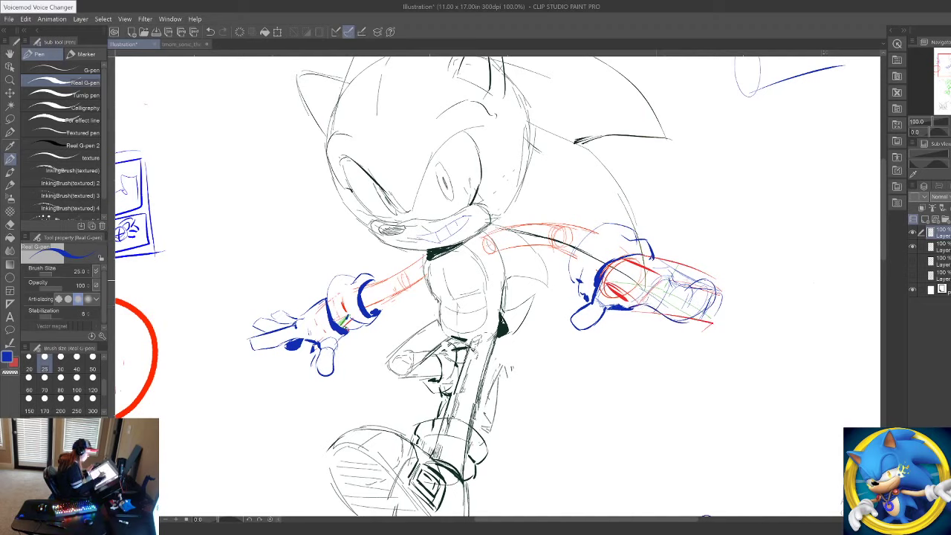
pyautogui.moveTo(722, 288)
pyautogui.mouseDown()
pyautogui.moveTo(750, 292)
pyautogui.moveTo(748, 311)
pyautogui.moveTo(726, 315)
pyautogui.moveTo(757, 312)
pyautogui.moveTo(727, 316)
pyautogui.moveTo(739, 346)
pyautogui.moveTo(703, 335)
pyautogui.moveTo(705, 326)
pyautogui.moveTo(701, 360)
pyautogui.moveTo(669, 322)
pyautogui.mouseUp()
pyautogui.moveTo(670, 269)
pyautogui.mouseDown()
pyautogui.moveTo(695, 285)
pyautogui.moveTo(641, 303)
pyautogui.moveTo(645, 278)
pyautogui.moveTo(616, 290)
pyautogui.mouseUp()
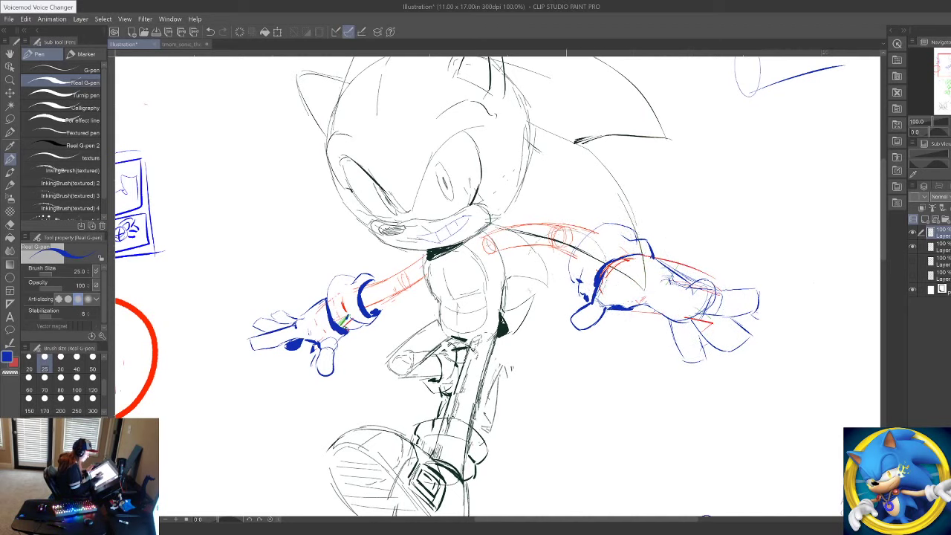
# Step: Clean up the elbow circle on the right arm and hatch the lowest finger of the right glove
pyautogui.moveTo(567, 240); pyautogui.dragTo(551, 237)
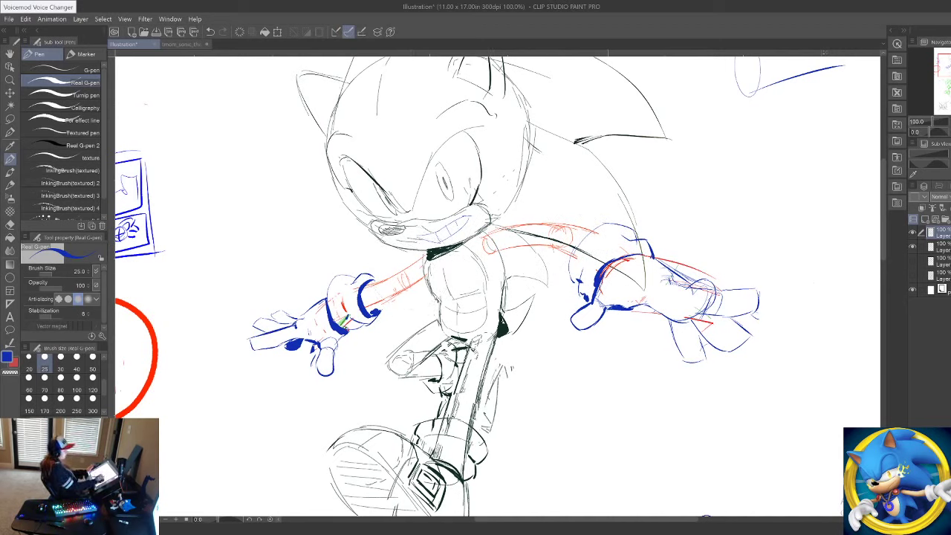
pyautogui.moveTo(673, 325)
pyautogui.mouseDown()
pyautogui.moveTo(690, 359)
pyautogui.moveTo(704, 358)
pyautogui.mouseUp()
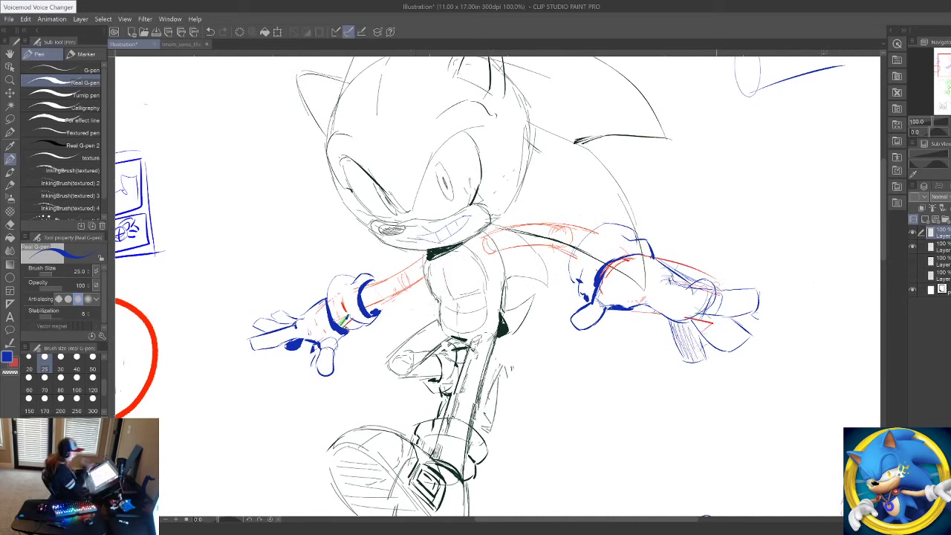
# Step: Lasso the right glove's thumb, shift it down and outward from the palm, and clear the selection
pyautogui.click(10, 119)
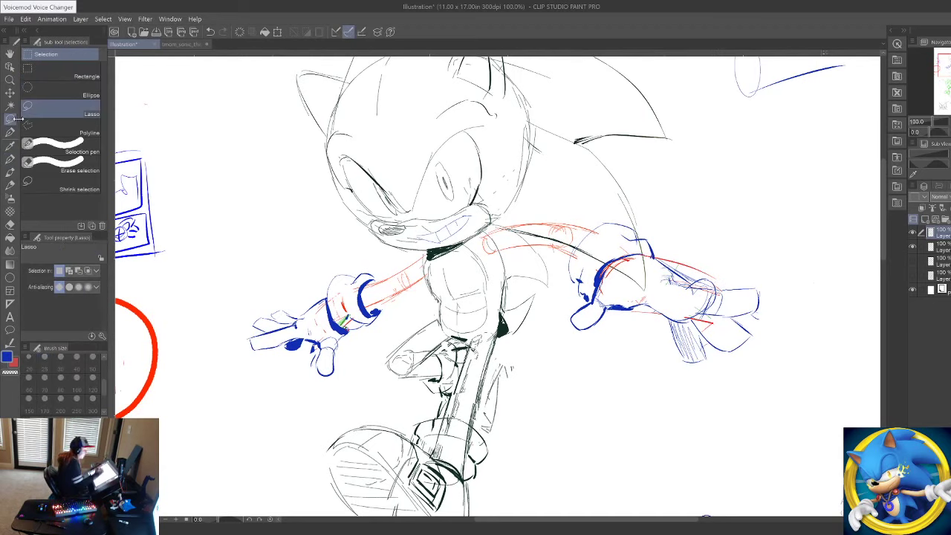
pyautogui.moveTo(611, 289)
pyautogui.mouseDown()
pyautogui.moveTo(610, 344)
pyautogui.moveTo(560, 327)
pyautogui.moveTo(537, 367)
pyautogui.mouseUp()
pyautogui.click(630, 364)
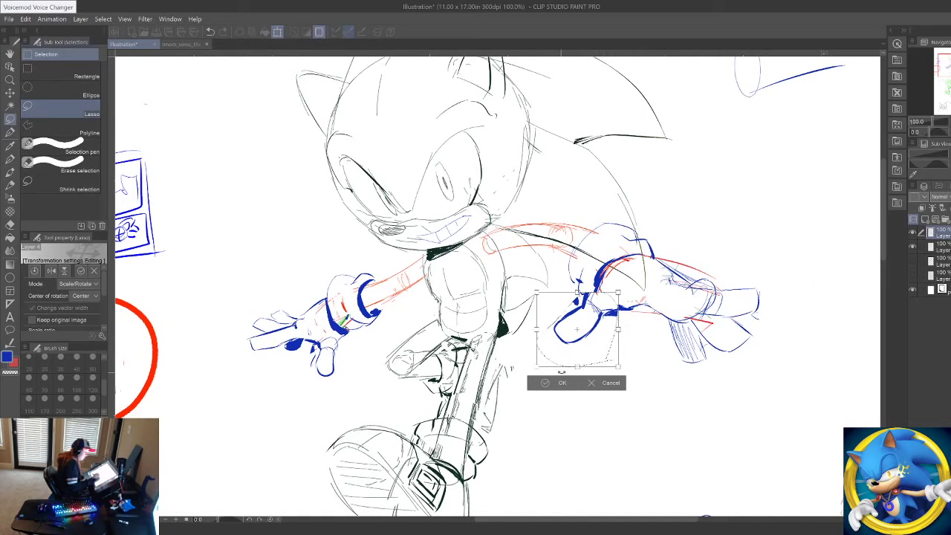
pyautogui.moveTo(609, 322); pyautogui.dragTo(615, 320)
pyautogui.click(555, 384)
pyautogui.moveTo(750, 304); pyautogui.dragTo(740, 305)
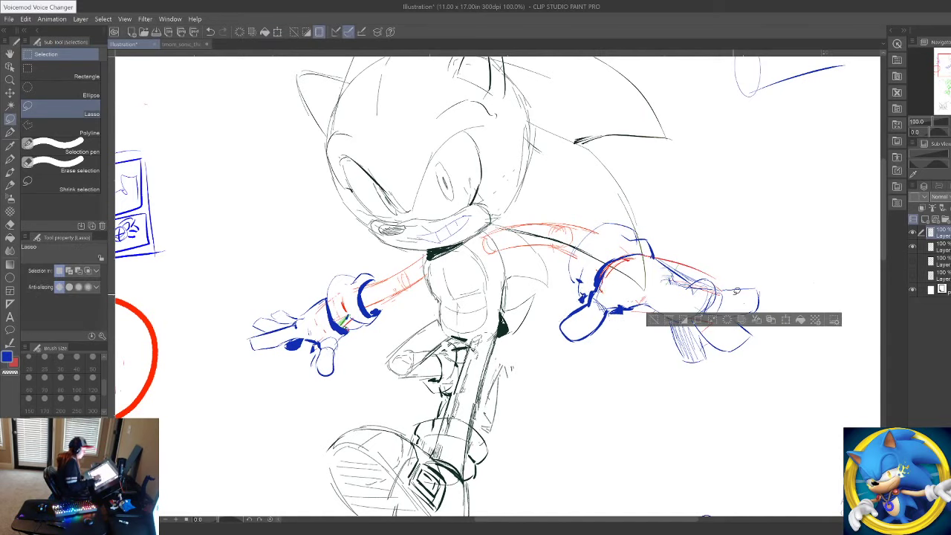
pyautogui.click(260, 128)
# Step: Sketch a small blue hand diagram near the crossed-out head, with a square palm, four finger lines and a thumb line
pyautogui.press('p')
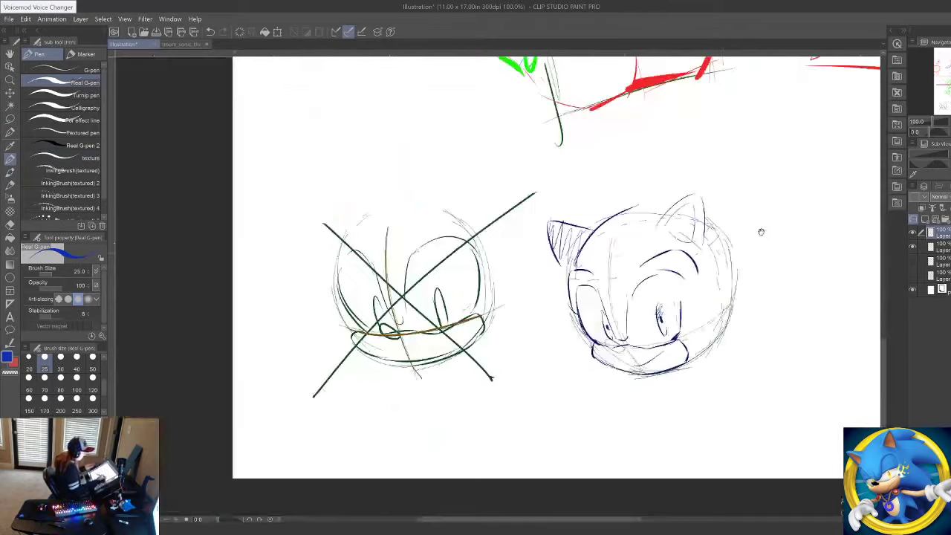
pyautogui.moveTo(440, 309)
pyautogui.mouseDown()
pyautogui.moveTo(620, 385)
pyautogui.moveTo(661, 480)
pyautogui.mouseUp()
pyautogui.moveTo(489, 314)
pyautogui.mouseDown()
pyautogui.moveTo(528, 347)
pyautogui.moveTo(552, 342)
pyautogui.moveTo(481, 257)
pyautogui.mouseUp()
pyautogui.moveTo(504, 299); pyautogui.dragTo(495, 239)
pyautogui.moveTo(514, 295)
pyautogui.mouseDown()
pyautogui.moveTo(512, 222)
pyautogui.moveTo(541, 236)
pyautogui.mouseUp()
pyautogui.moveTo(552, 342); pyautogui.dragTo(592, 312)
# Step: Sketch a second blue hand above the stick-finger diagram, with a block palm and one finger block divided into four
pyautogui.moveTo(485, 134); pyautogui.dragTo(501, 185)
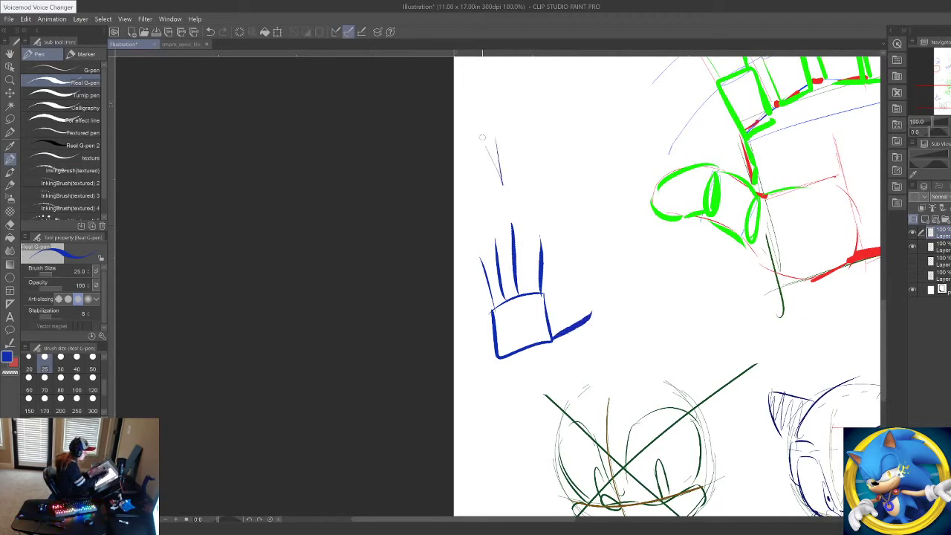
pyautogui.moveTo(483, 111); pyautogui.dragTo(526, 108)
pyautogui.moveTo(527, 110); pyautogui.dragTo(542, 177)
pyautogui.moveTo(543, 179); pyautogui.dragTo(495, 199)
pyautogui.moveTo(484, 136)
pyautogui.mouseDown()
pyautogui.moveTo(513, 71)
pyautogui.moveTo(531, 119)
pyautogui.mouseUp()
pyautogui.moveTo(508, 73)
pyautogui.mouseDown()
pyautogui.moveTo(513, 99)
pyautogui.moveTo(497, 116)
pyautogui.mouseUp()
pyautogui.moveTo(512, 83); pyautogui.dragTo(513, 110)
pyautogui.moveTo(488, 90); pyautogui.dragTo(494, 141)
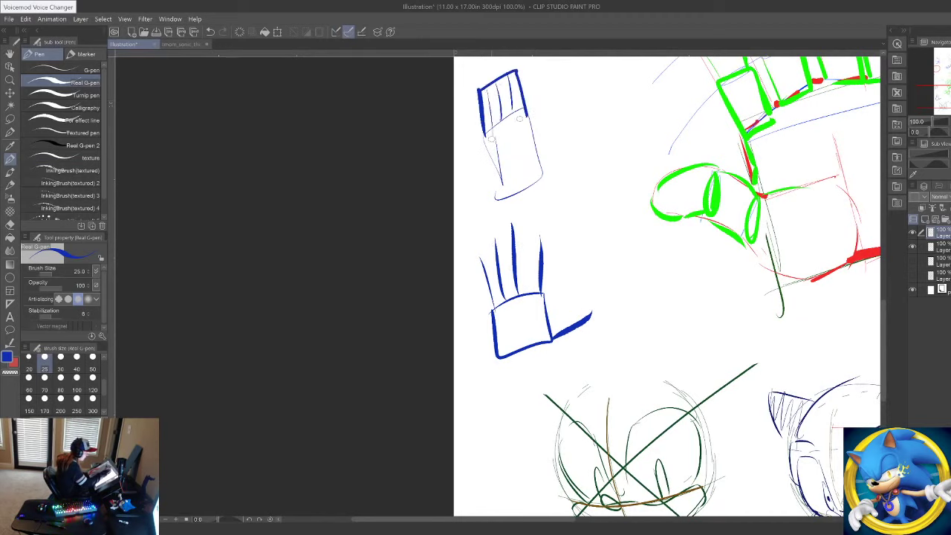
# Step: Add a bent block thumb to the upper blue hand and cap the lower hand's stick fingers with a peaked fingertip line
pyautogui.moveTo(565, 122)
pyautogui.mouseDown()
pyautogui.moveTo(544, 173)
pyautogui.moveTo(564, 123)
pyautogui.mouseUp()
pyautogui.moveTo(553, 118); pyautogui.dragTo(537, 153)
pyautogui.moveTo(543, 241); pyautogui.dragTo(470, 286)
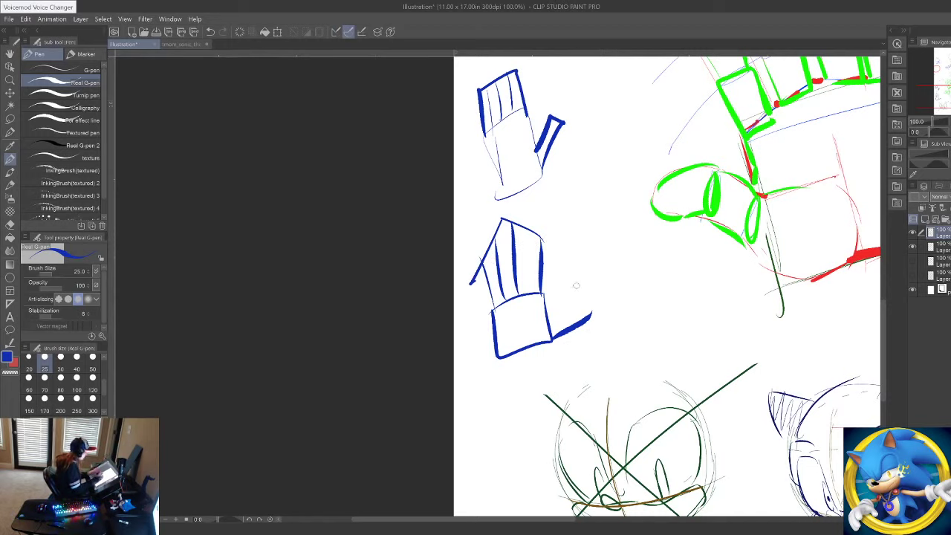
# Step: Widen the lower blue hand's stick fingers with thin parallel lines running from the fingertip line to the palm
pyautogui.moveTo(510, 266); pyautogui.dragTo(513, 296)
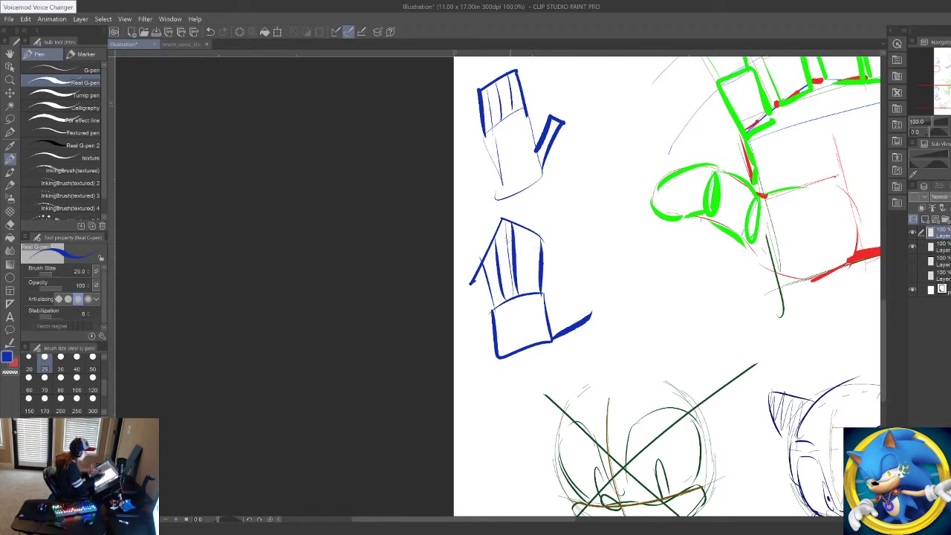
pyautogui.moveTo(503, 241); pyautogui.dragTo(508, 298)
pyautogui.moveTo(530, 238)
pyautogui.mouseDown()
pyautogui.moveTo(528, 279)
pyautogui.moveTo(488, 301)
pyautogui.mouseUp()
pyautogui.moveTo(487, 260); pyautogui.dragTo(491, 318)
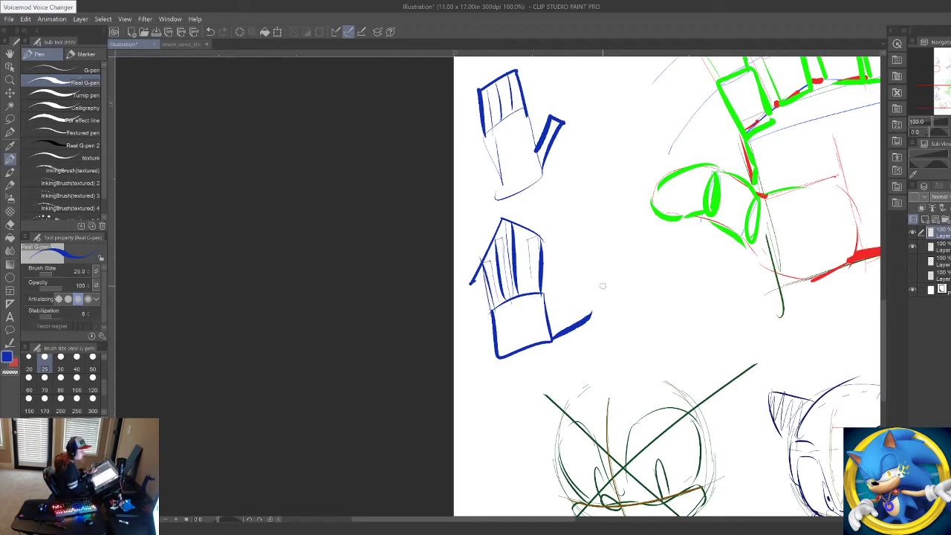
# Step: Draw a bright green guideline from the outer fingertip of the lower blue hand to its thumb tip
pyautogui.click(37, 476)
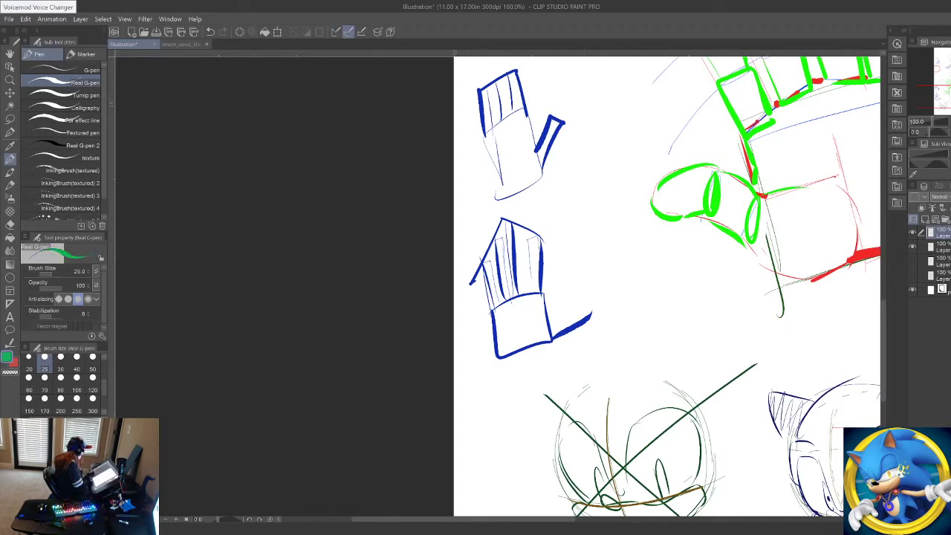
pyautogui.click(74, 458)
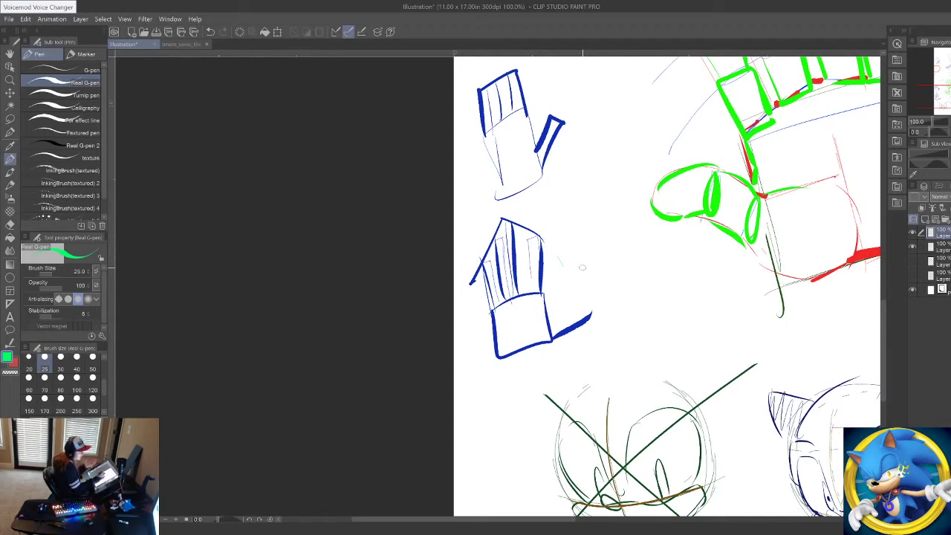
pyautogui.moveTo(542, 240); pyautogui.dragTo(592, 312)
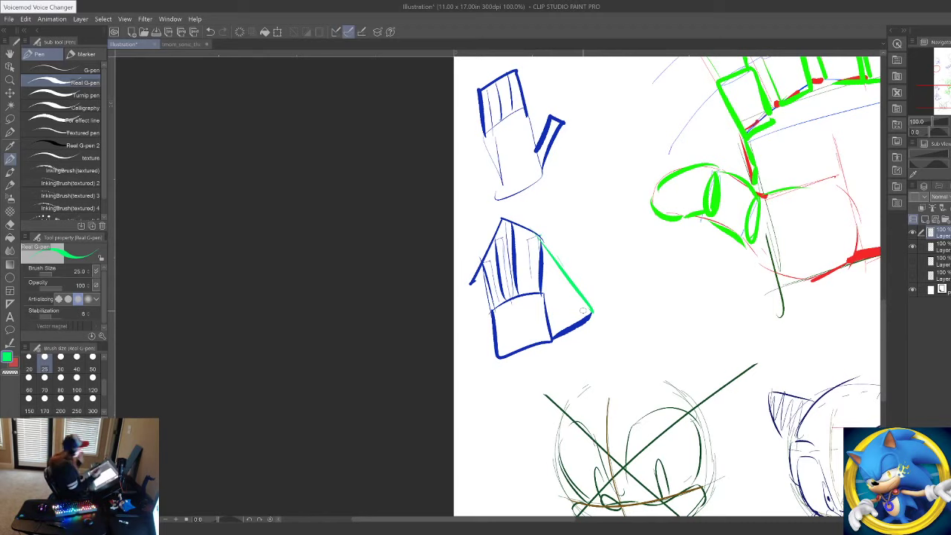
# Step: Recolour Sonic's red and blue arm and glove lines with the dark colour sampled from the sketch, using brush size 316.8
pyautogui.moveTo(708, 391); pyautogui.dragTo(480, 491)
pyautogui.moveTo(802, 90)
pyautogui.mouseDown()
pyautogui.moveTo(622, 347)
pyautogui.moveTo(575, 513)
pyautogui.mouseUp()
pyautogui.moveTo(618, 444)
pyautogui.mouseDown()
pyautogui.moveTo(739, 385)
pyautogui.moveTo(797, 405)
pyautogui.mouseUp()
pyautogui.hotkey('ctrl', 'z')
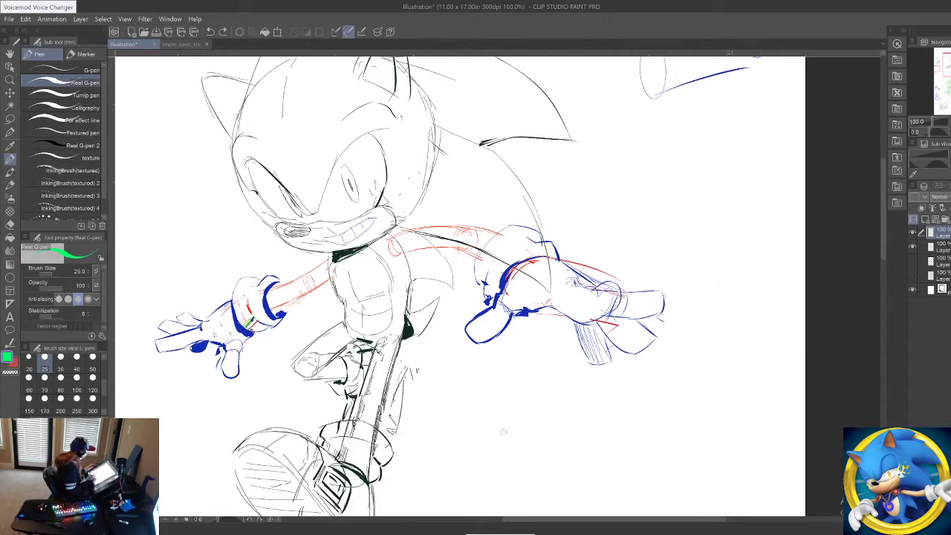
pyautogui.moveTo(520, 413)
pyautogui.mouseDown()
pyautogui.moveTo(836, 386)
pyautogui.moveTo(657, 383)
pyautogui.mouseUp()
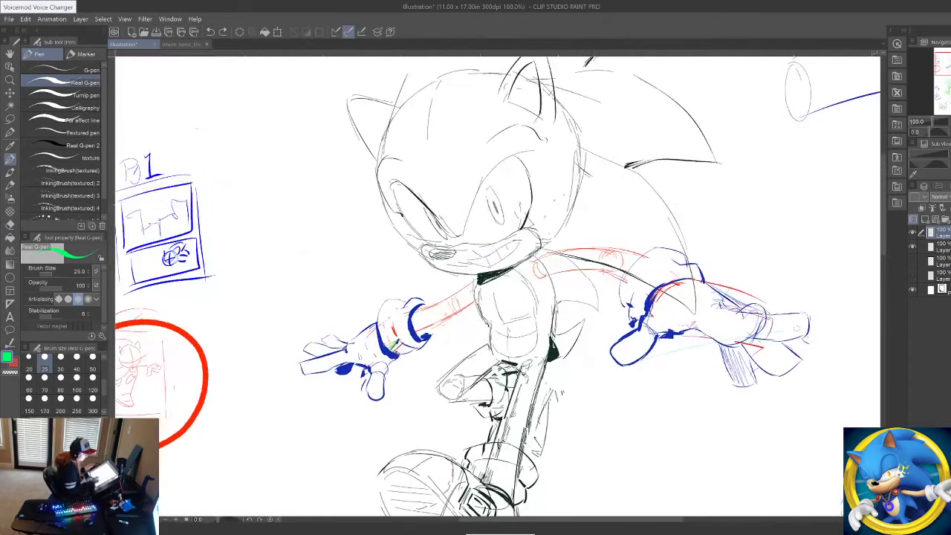
pyautogui.moveTo(798, 328); pyautogui.dragTo(817, 331)
pyautogui.hotkey('ctrl', 'z')
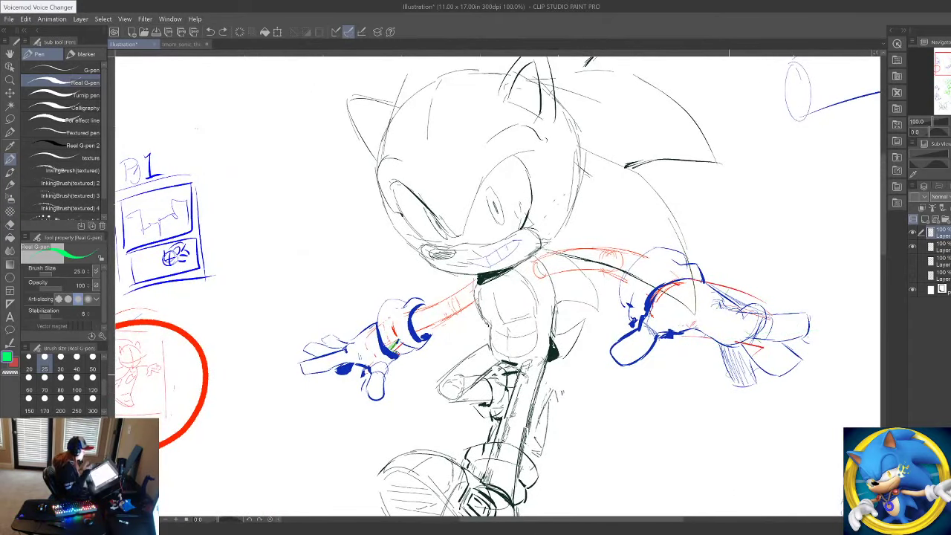
pyautogui.moveTo(717, 436); pyautogui.dragTo(694, 460)
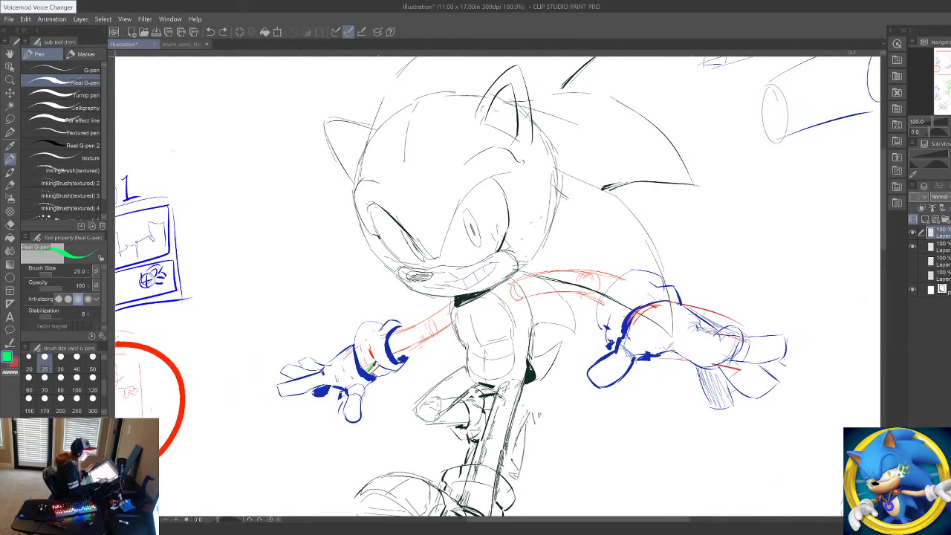
pyautogui.moveTo(67, 276); pyautogui.dragTo(60, 279)
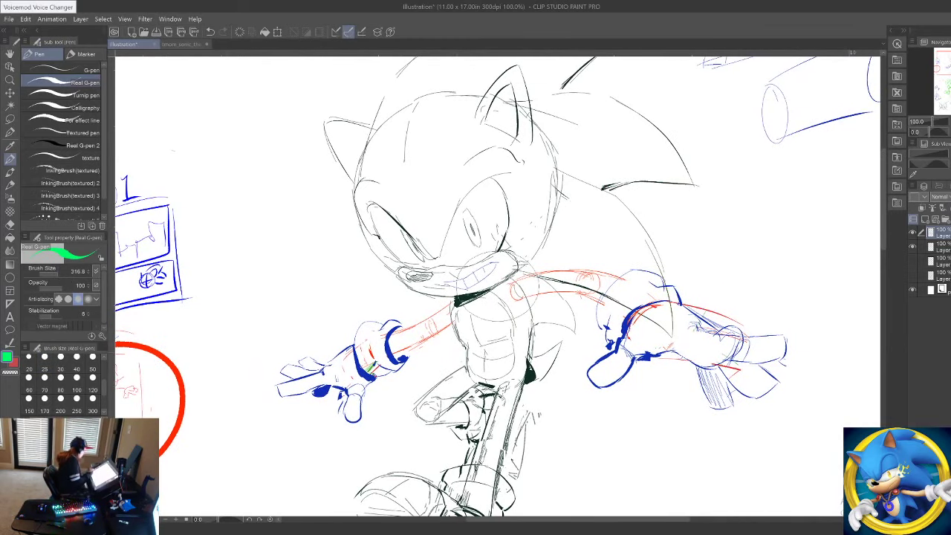
pyautogui.keyDown('alt'); pyautogui.click(471, 299); pyautogui.keyUp('alt')
pyautogui.moveTo(407, 342)
pyautogui.mouseDown()
pyautogui.moveTo(337, 347)
pyautogui.moveTo(276, 379)
pyautogui.moveTo(737, 287)
pyautogui.moveTo(768, 347)
pyautogui.moveTo(724, 388)
pyautogui.mouseUp()
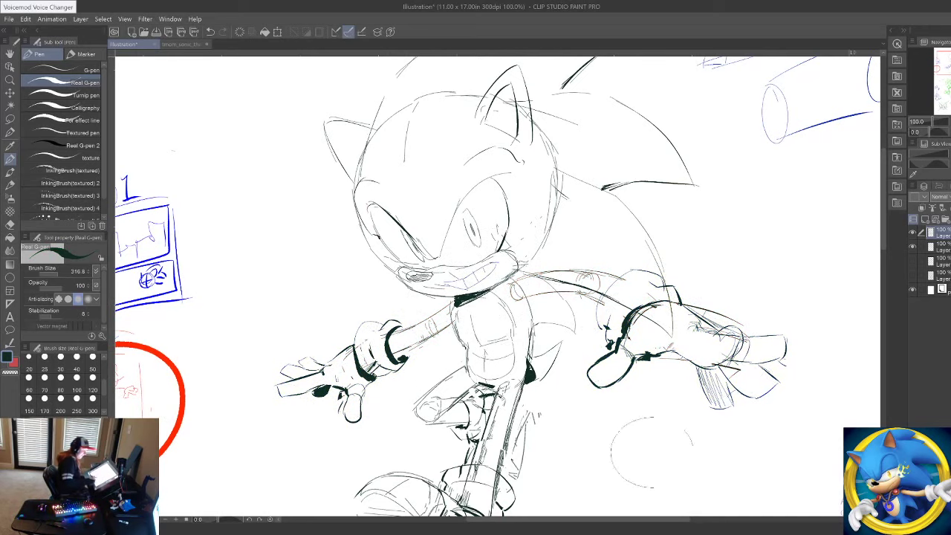
# Step: Merge the recoloured arm sketch layer with the visible sketch layer beneath it
pyautogui.scroll(-3, 661, 342)
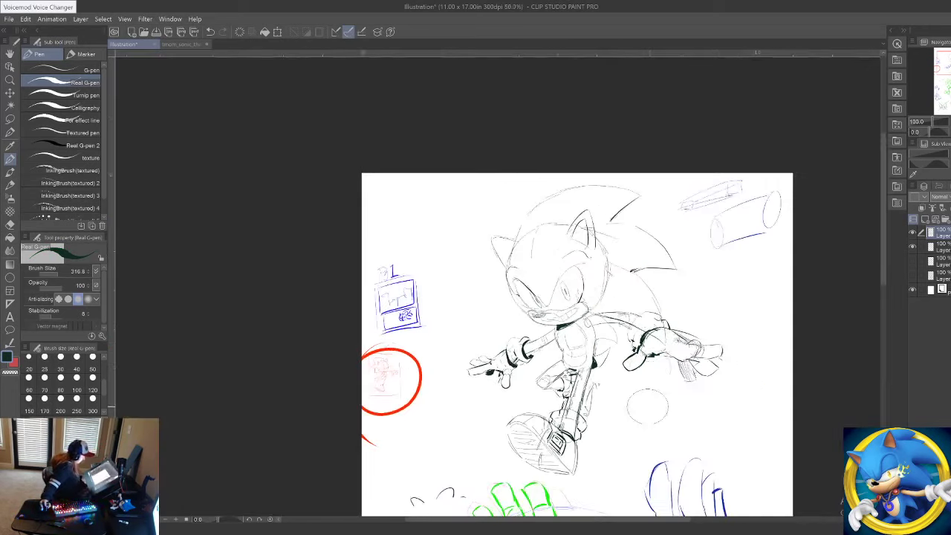
pyautogui.scroll(4, 647, 406)
pyautogui.scroll(-4, 599, 427)
pyautogui.scroll(2, 616, 445)
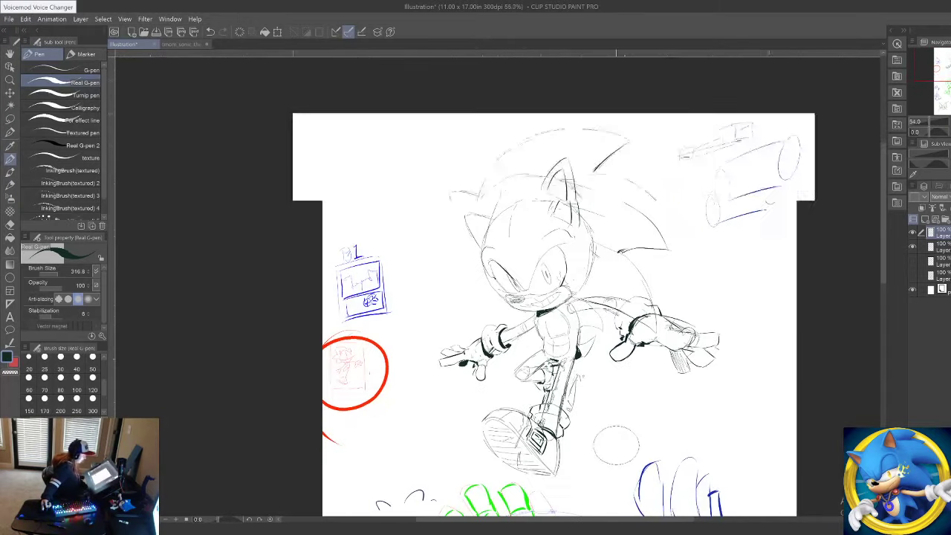
pyautogui.scroll(1, 647, 407)
pyautogui.rightClick(949, 253)
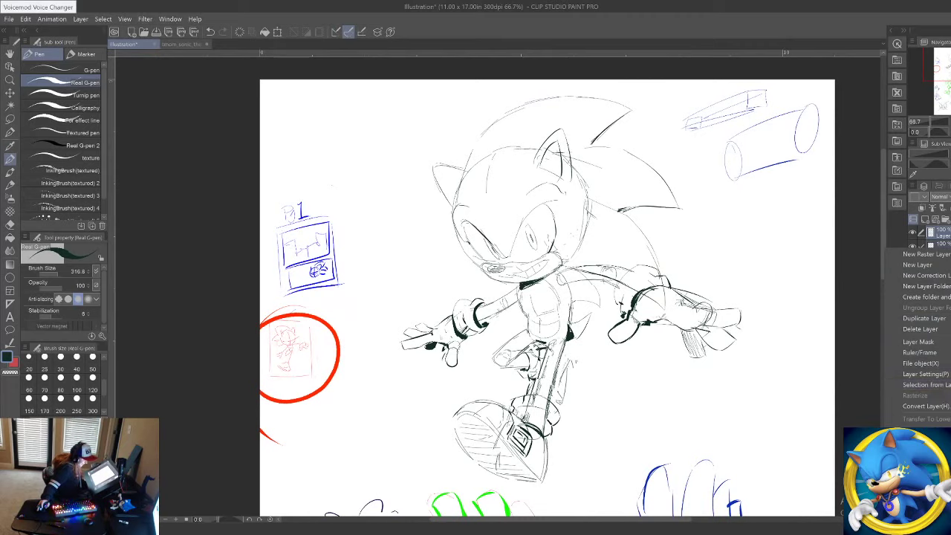
pyautogui.click(926, 441)
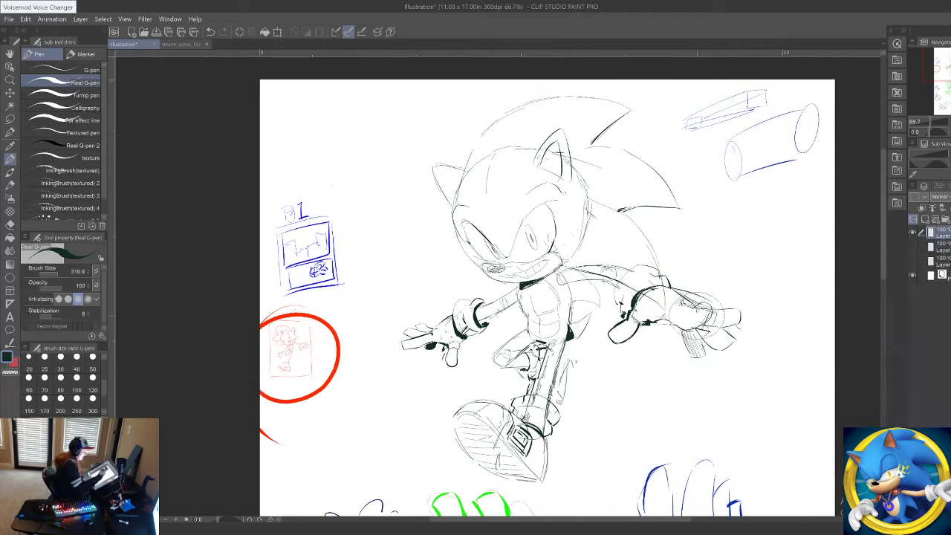
# Step: Erase the box, cylinder, thumbnail panels, red circle and the hand and head studies around Sonic
pyautogui.moveTo(748, 109)
pyautogui.mouseDown()
pyautogui.moveTo(721, 102)
pyautogui.moveTo(726, 132)
pyautogui.moveTo(799, 134)
pyautogui.mouseUp()
pyautogui.moveTo(322, 249)
pyautogui.mouseDown()
pyautogui.moveTo(324, 304)
pyautogui.moveTo(290, 421)
pyautogui.moveTo(286, 408)
pyautogui.mouseUp()
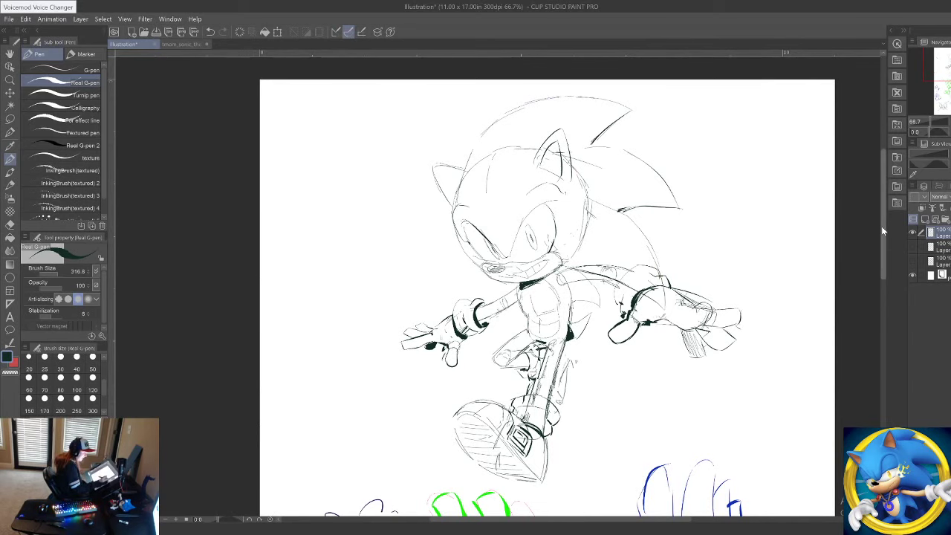
pyautogui.moveTo(882, 225); pyautogui.dragTo(883, 307)
pyautogui.moveTo(648, 216)
pyautogui.mouseDown()
pyautogui.moveTo(701, 403)
pyautogui.moveTo(733, 454)
pyautogui.moveTo(484, 238)
pyautogui.moveTo(342, 290)
pyautogui.moveTo(359, 386)
pyautogui.moveTo(301, 498)
pyautogui.moveTo(544, 304)
pyautogui.moveTo(780, 323)
pyautogui.moveTo(840, 301)
pyautogui.moveTo(882, 304)
pyautogui.moveTo(883, 337)
pyautogui.mouseUp()
pyautogui.moveTo(582, 365)
pyautogui.mouseDown()
pyautogui.moveTo(584, 340)
pyautogui.moveTo(378, 329)
pyautogui.moveTo(703, 357)
pyautogui.mouseUp()
pyautogui.moveTo(884, 322); pyautogui.dragTo(890, 205)
# Step: Lasso the whole Sonic figure, scale it up to fill more of the page width, and clear the selection
pyautogui.click(9, 79)
pyautogui.moveTo(413, 319); pyautogui.dragTo(316, 324)
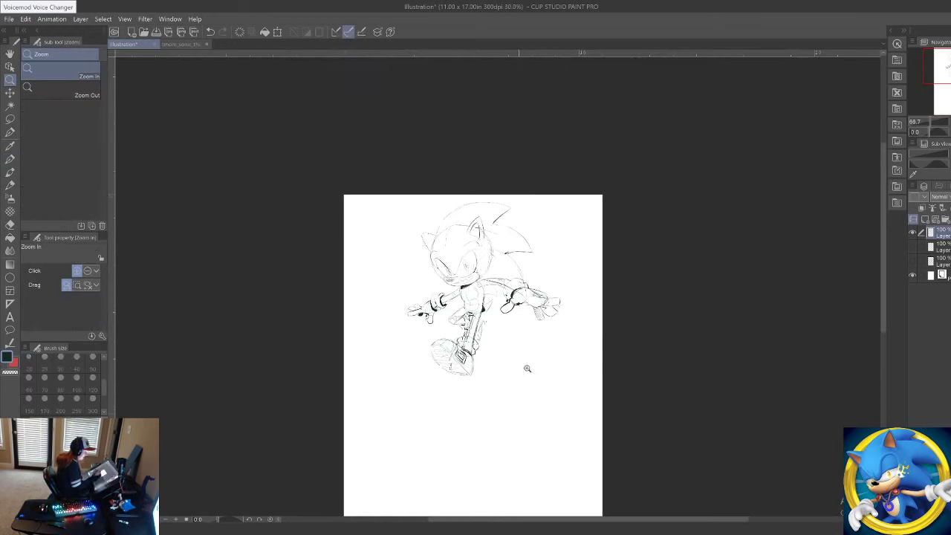
pyautogui.moveTo(414, 410); pyautogui.dragTo(443, 390)
pyautogui.press('m')
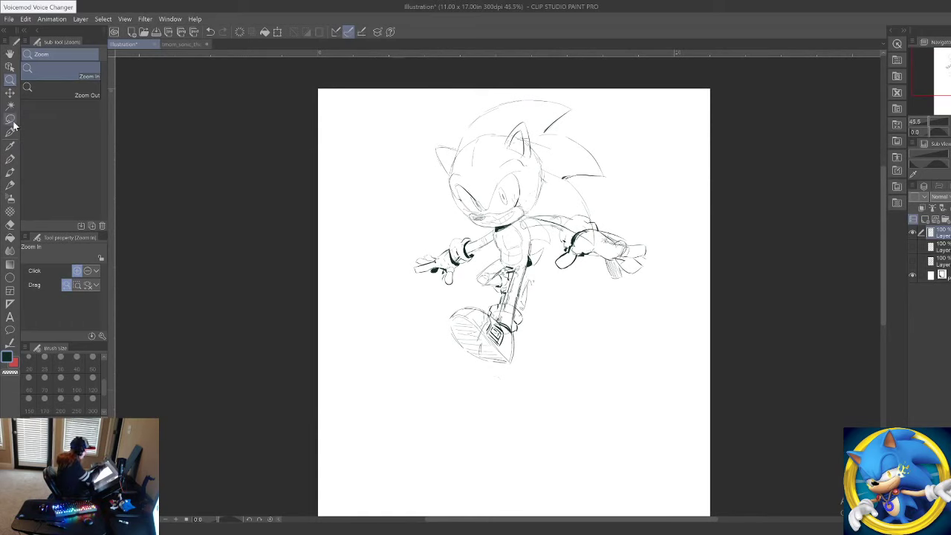
pyautogui.moveTo(376, 225)
pyautogui.mouseDown()
pyautogui.moveTo(610, 378)
pyautogui.moveTo(497, 412)
pyautogui.mouseUp()
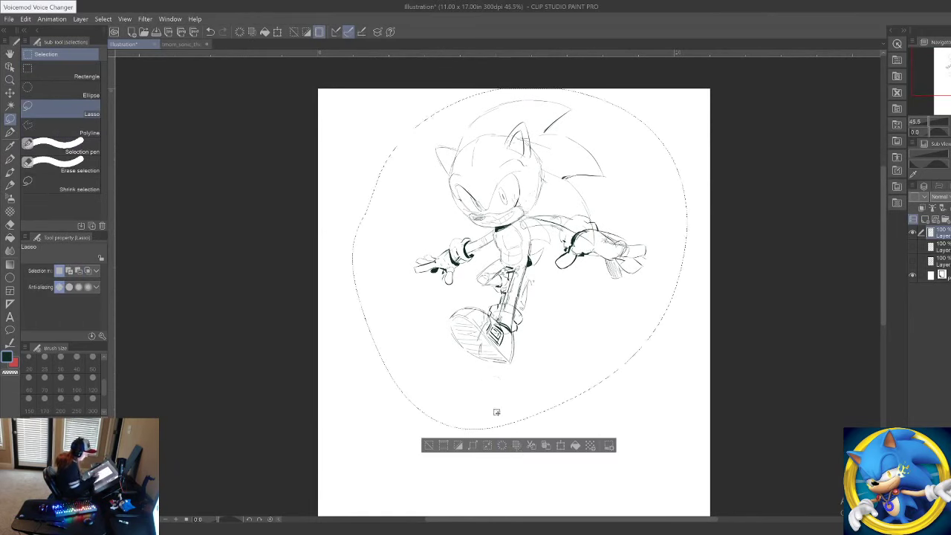
pyautogui.click(561, 445)
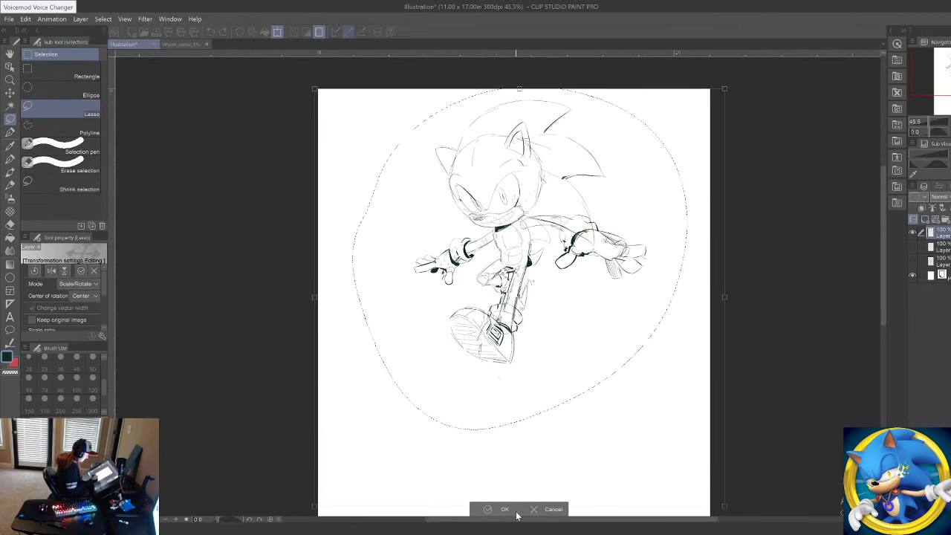
pyautogui.moveTo(518, 516); pyautogui.dragTo(518, 518)
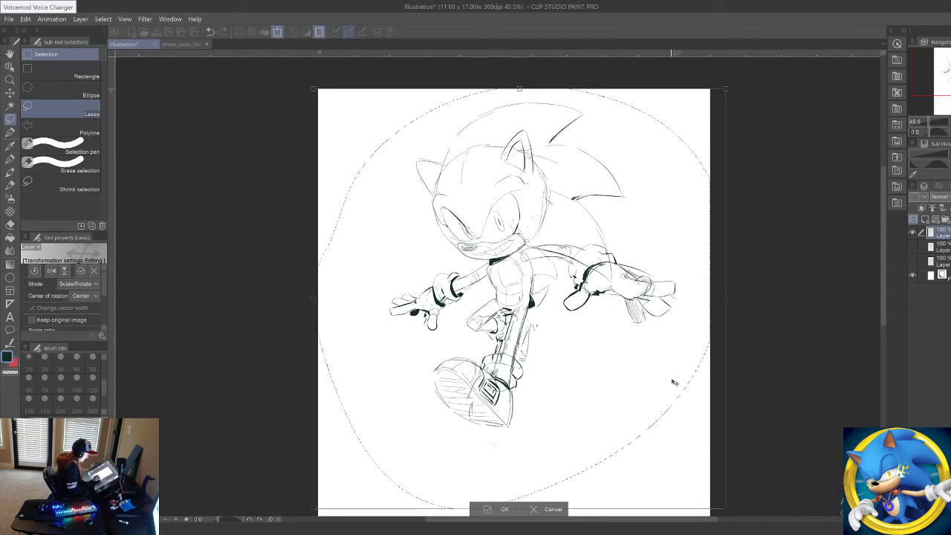
pyautogui.click(494, 509)
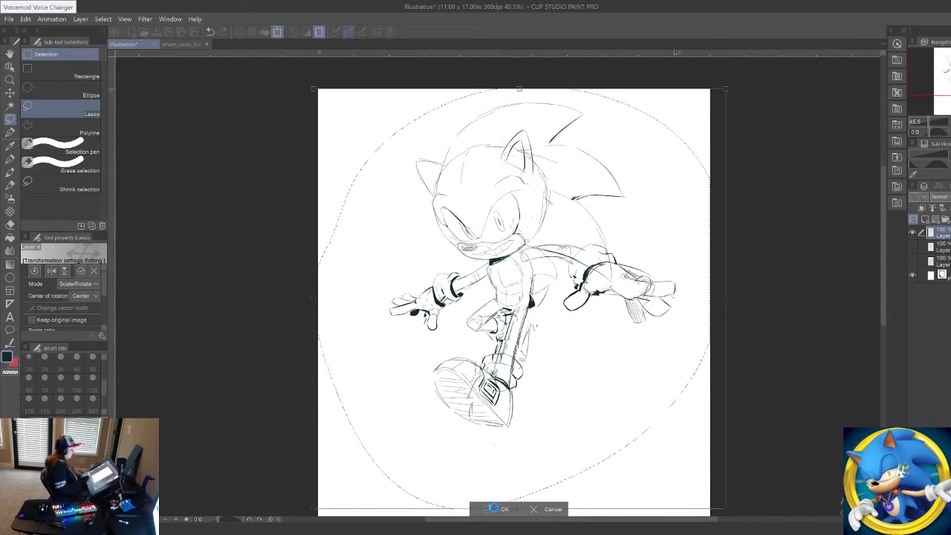
pyautogui.click(804, 385)
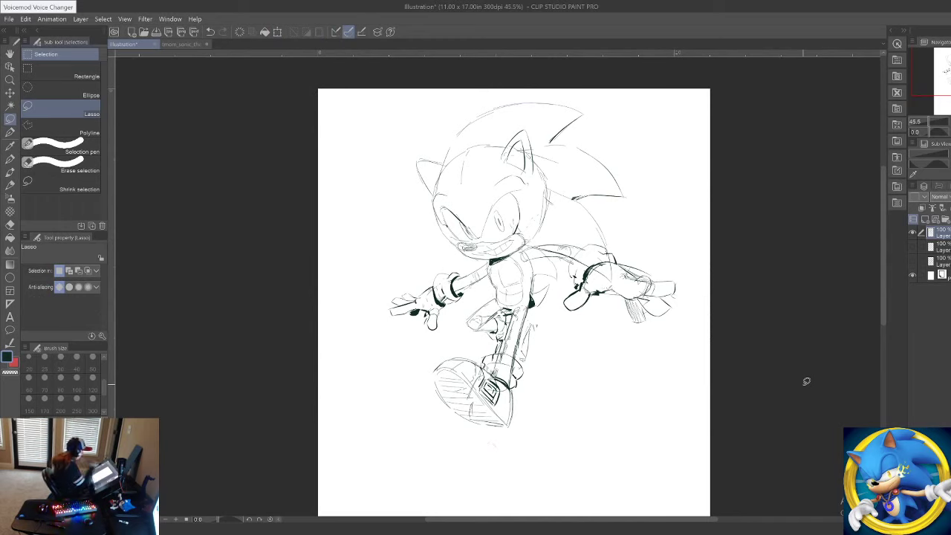
# Step: Lasso Sonic's front leg with its shoe and shift it slightly down to lengthen the leg
pyautogui.press('/')
pyautogui.moveTo(483, 399)
pyautogui.mouseDown()
pyautogui.moveTo(610, 342)
pyautogui.moveTo(558, 353)
pyautogui.mouseUp()
pyautogui.moveTo(639, 344); pyautogui.dragTo(641, 319)
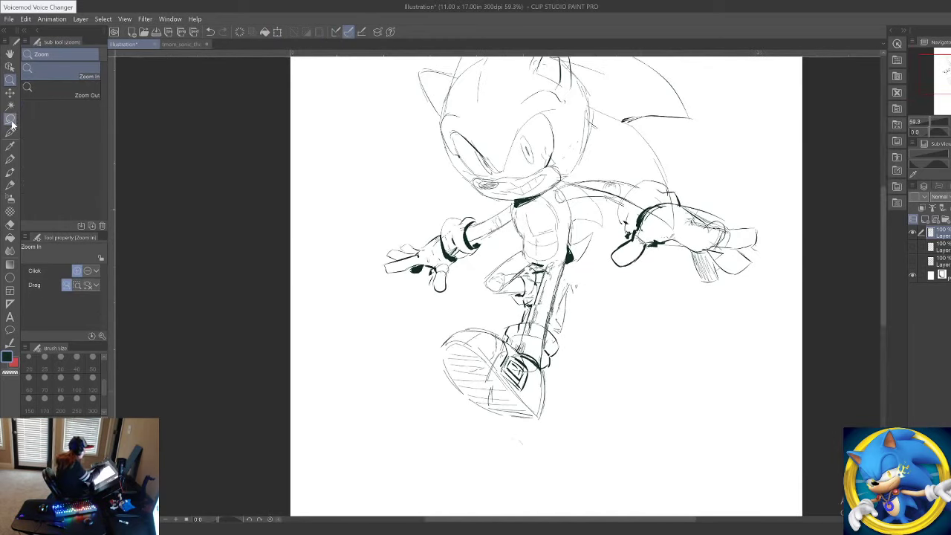
pyautogui.click(10, 121)
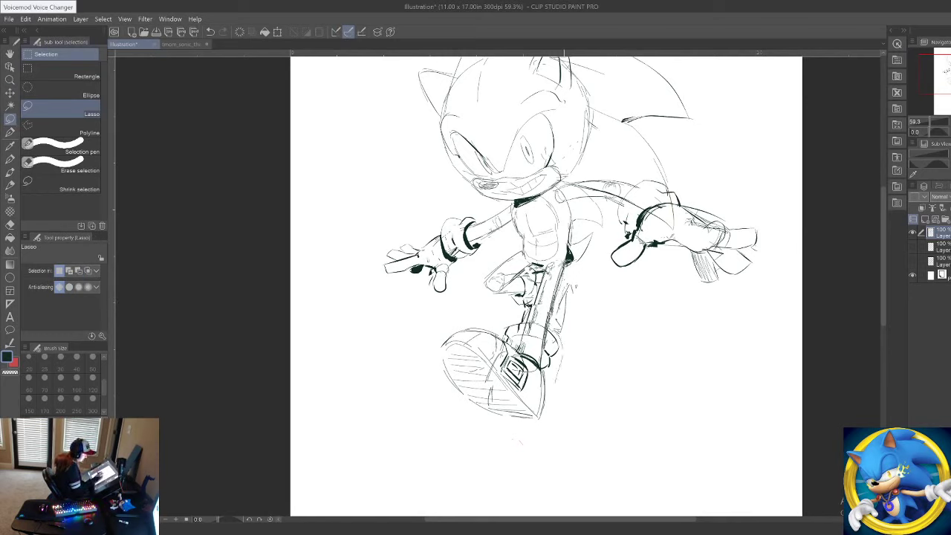
pyautogui.moveTo(520, 316)
pyautogui.mouseDown()
pyautogui.moveTo(448, 441)
pyautogui.moveTo(569, 457)
pyautogui.mouseUp()
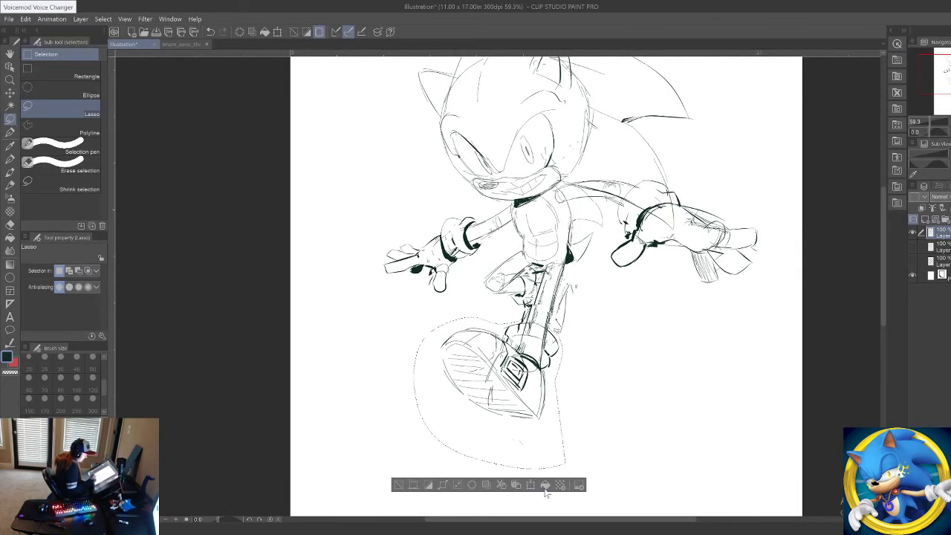
pyautogui.click(532, 487)
pyautogui.moveTo(541, 405); pyautogui.dragTo(537, 424)
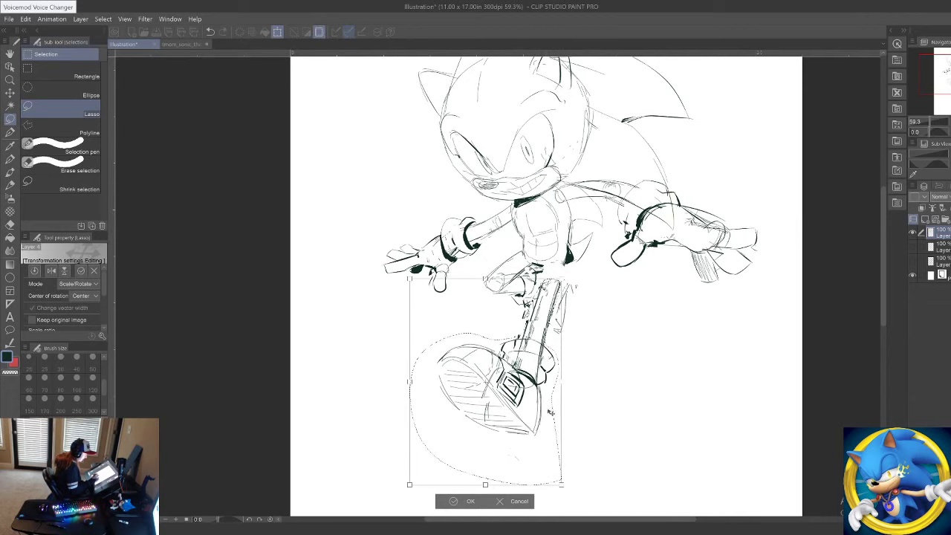
pyautogui.click(474, 503)
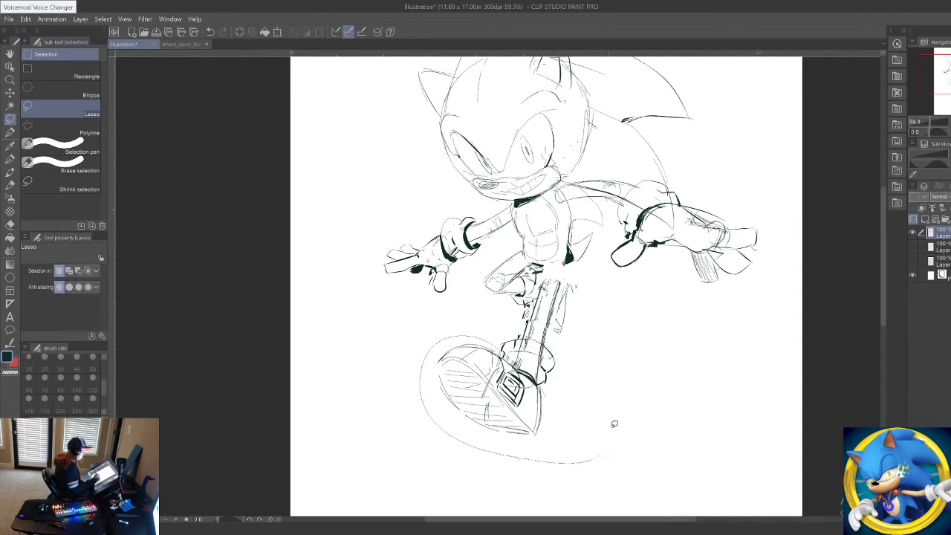
# Step: Lasso Sonic's front shoe, enlarge it slightly up and outward, and clear the selection
pyautogui.click(557, 484)
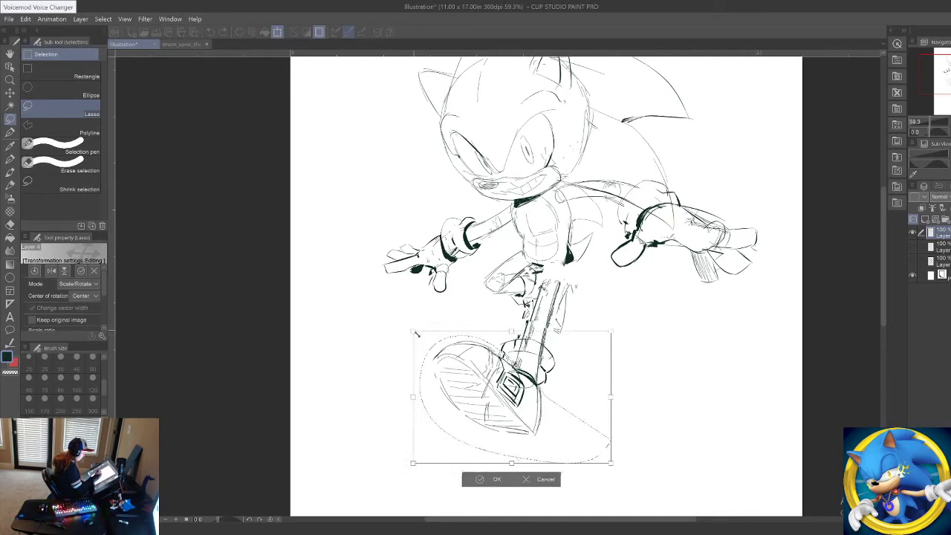
pyautogui.moveTo(415, 333); pyautogui.dragTo(411, 330)
pyautogui.click(495, 483)
pyautogui.click(648, 350)
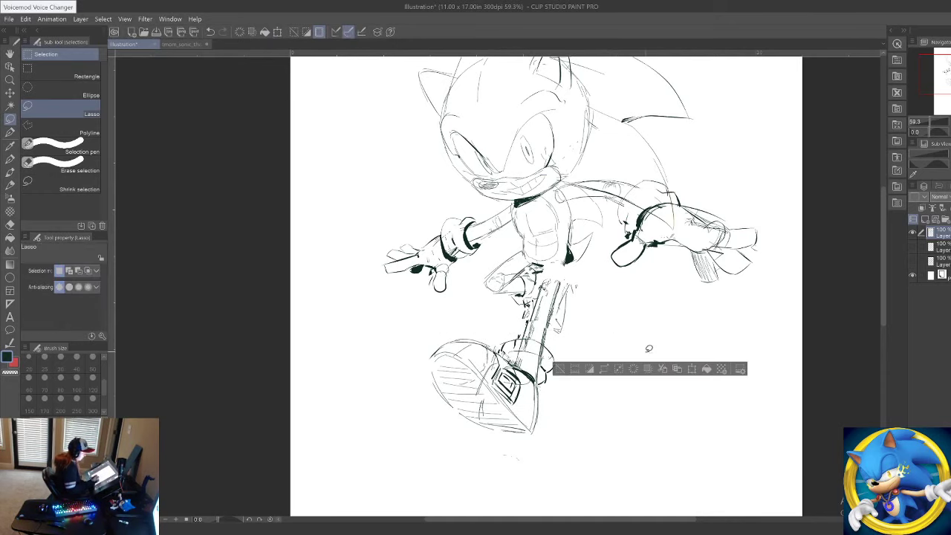
pyautogui.hotkey('ctrl', 'd')
# Step: Redraw the front leg's lines with the Real G-pen at size 7.1 to reconnect the leg to the body
pyautogui.press('p')
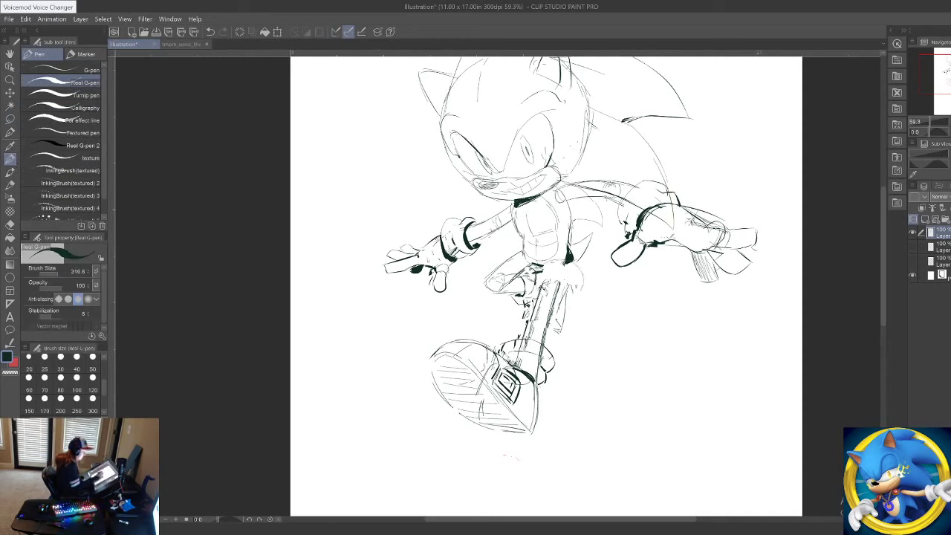
pyautogui.click(49, 274)
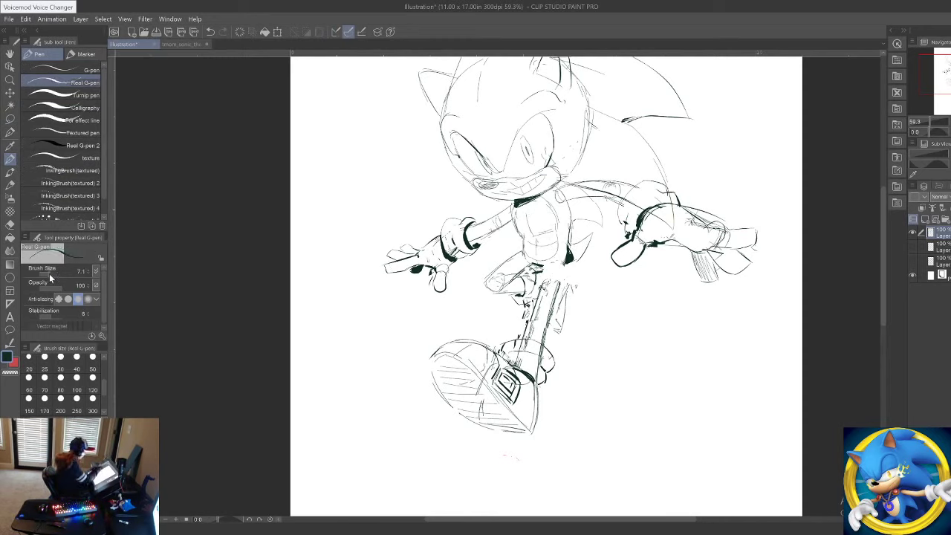
pyautogui.moveTo(565, 259)
pyautogui.mouseDown()
pyautogui.moveTo(557, 292)
pyautogui.moveTo(532, 309)
pyautogui.moveTo(527, 332)
pyautogui.mouseUp()
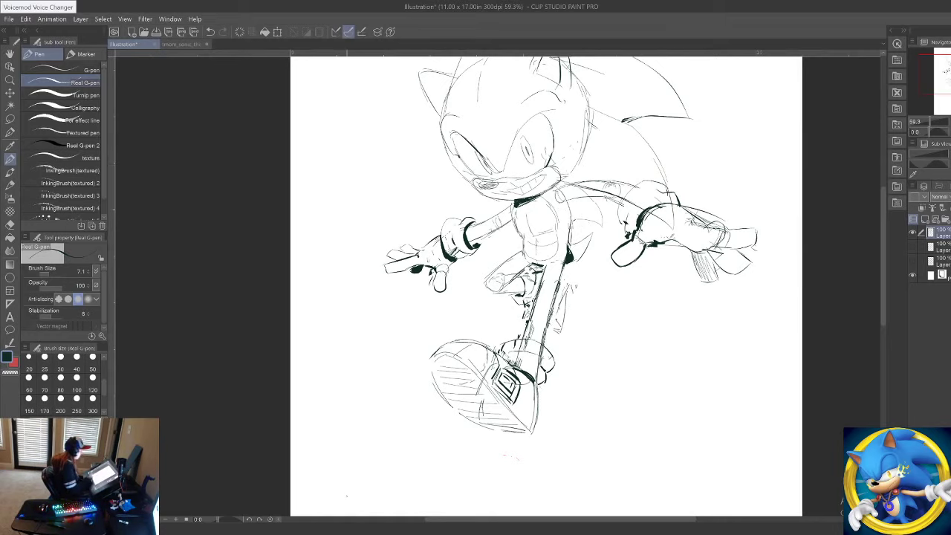
# Step: Scribble test strokes with the Real G-pen at size 7.1 on the blank canvas beside Sonic's head and clear them
pyautogui.click(10, 82)
pyautogui.moveTo(353, 139); pyautogui.dragTo(226, 350)
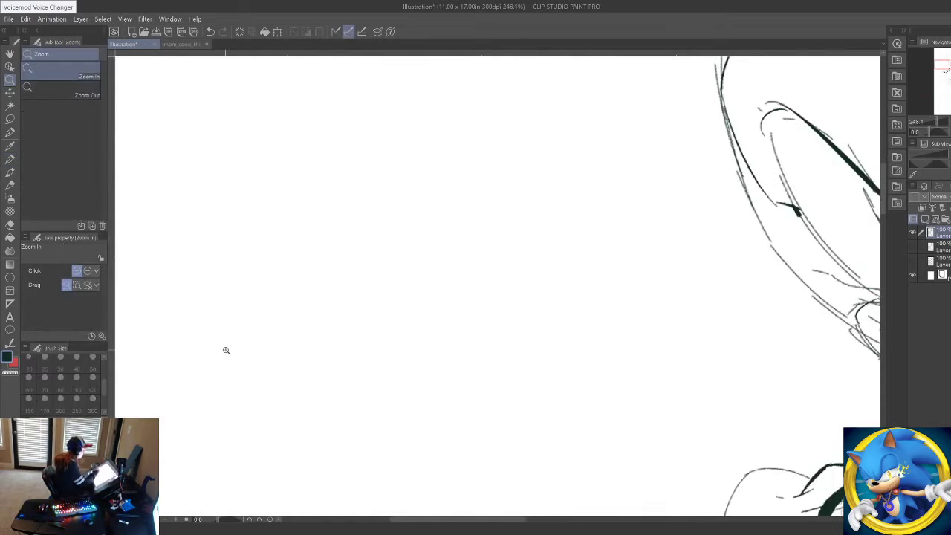
pyautogui.click(10, 161)
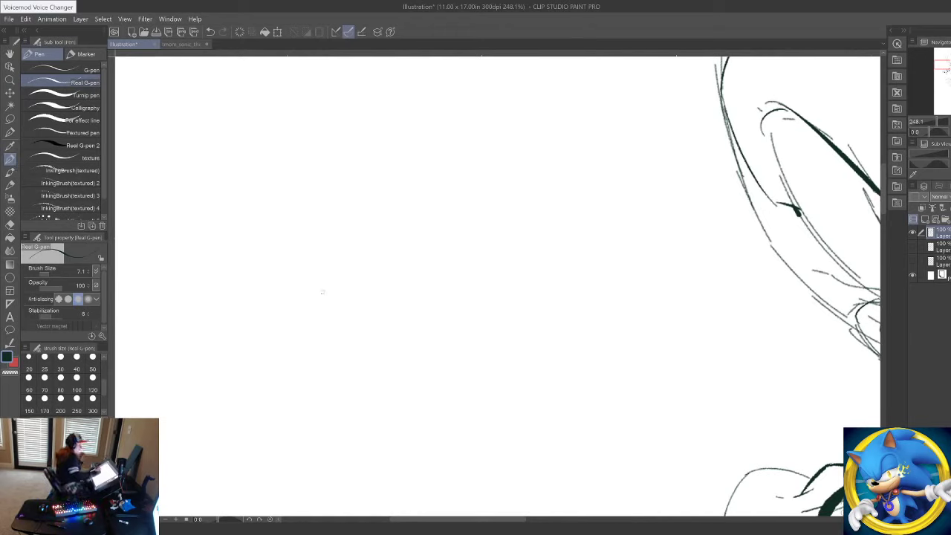
pyautogui.moveTo(374, 169)
pyautogui.mouseDown()
pyautogui.moveTo(260, 378)
pyautogui.moveTo(340, 444)
pyautogui.moveTo(586, 314)
pyautogui.mouseUp()
pyautogui.moveTo(547, 355); pyautogui.dragTo(477, 447)
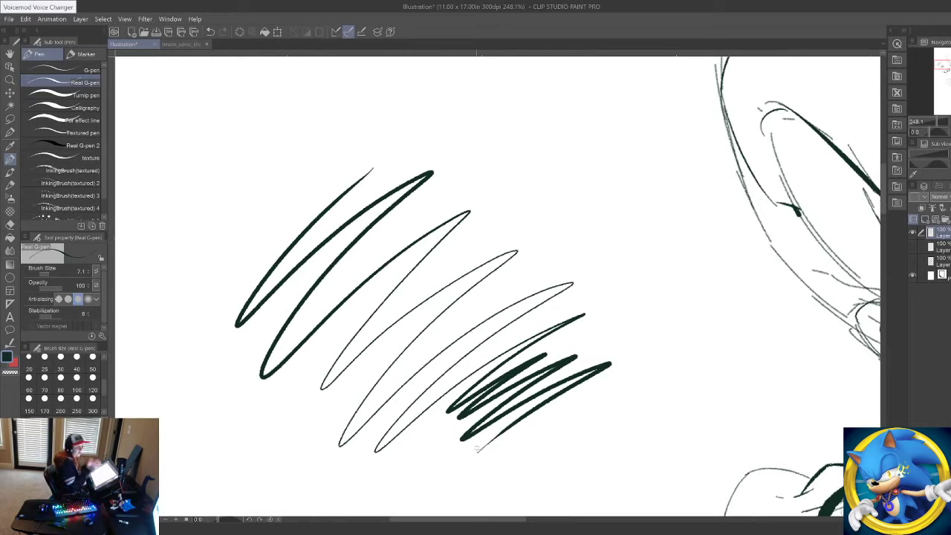
pyautogui.press('Delete')
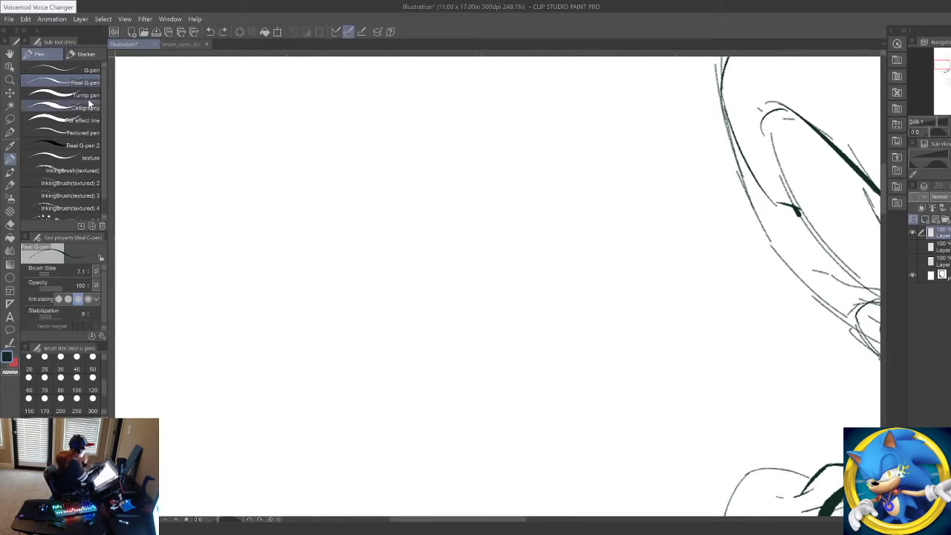
# Step: Compare G-pen scribbles at size 31.7 with Real G-pen scribbles at size 7.1 on the blank canvas and erase both
pyautogui.click(70, 70)
pyautogui.click(56, 271)
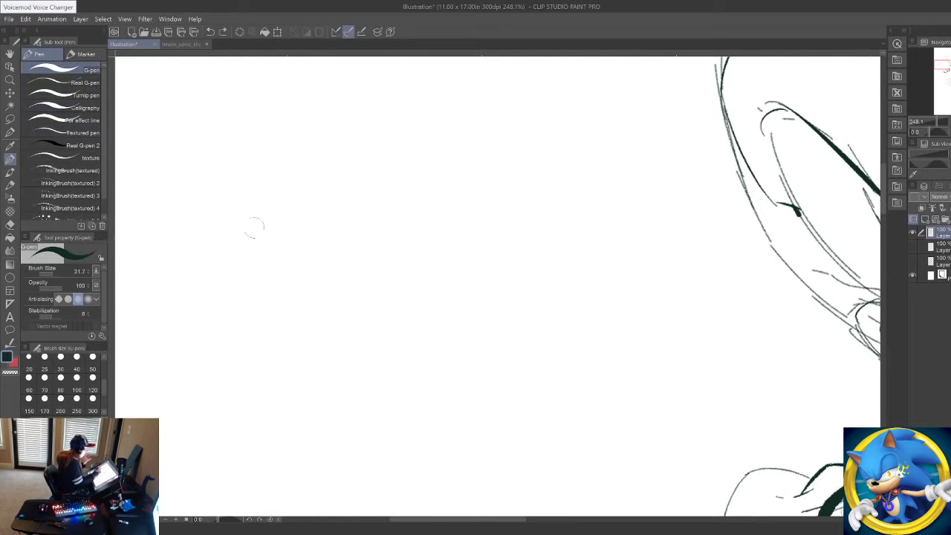
pyautogui.moveTo(316, 158)
pyautogui.mouseDown()
pyautogui.moveTo(176, 372)
pyautogui.moveTo(267, 433)
pyautogui.mouseUp()
pyautogui.moveTo(255, 473); pyautogui.dragTo(491, 318)
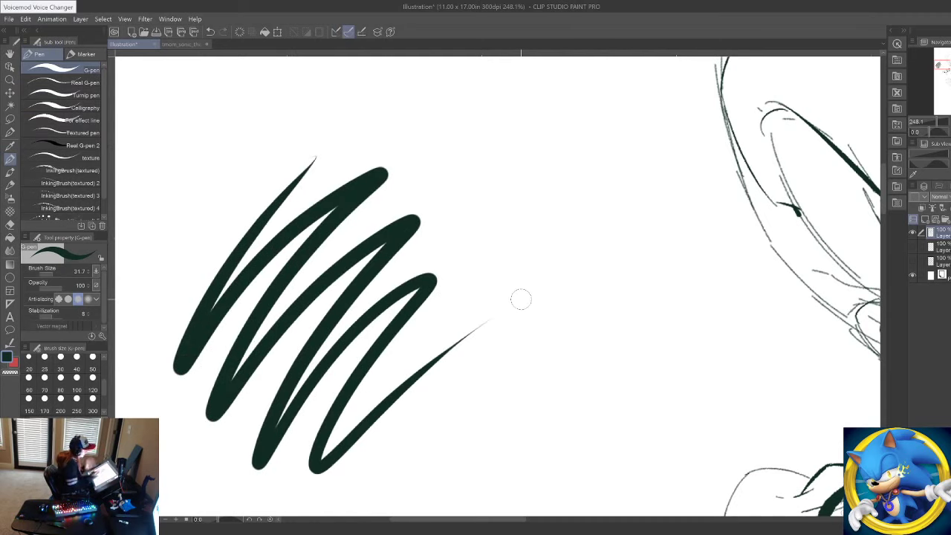
pyautogui.click(70, 82)
pyautogui.moveTo(530, 157)
pyautogui.mouseDown()
pyautogui.moveTo(461, 237)
pyautogui.moveTo(489, 305)
pyautogui.moveTo(492, 388)
pyautogui.mouseUp()
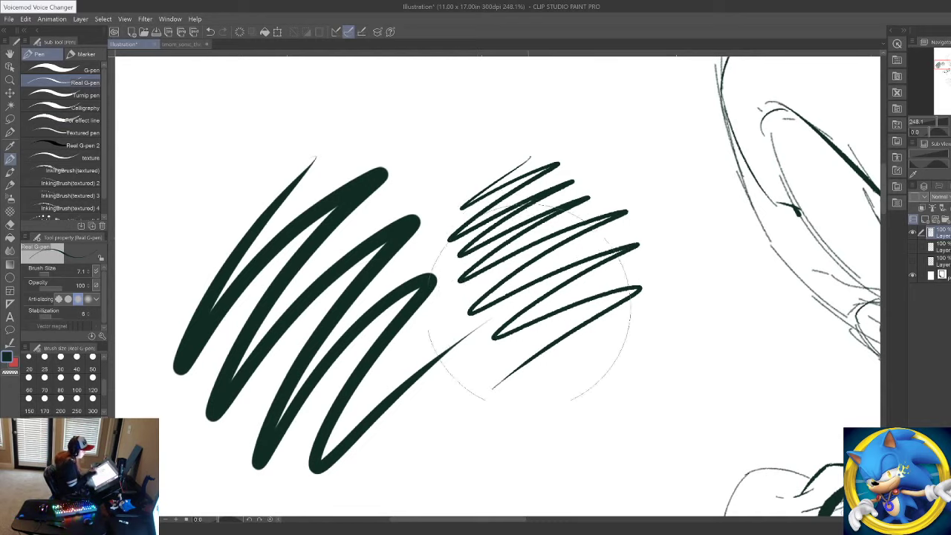
pyautogui.moveTo(520, 319)
pyautogui.mouseDown()
pyautogui.moveTo(558, 259)
pyautogui.moveTo(356, 205)
pyautogui.moveTo(374, 376)
pyautogui.mouseUp()
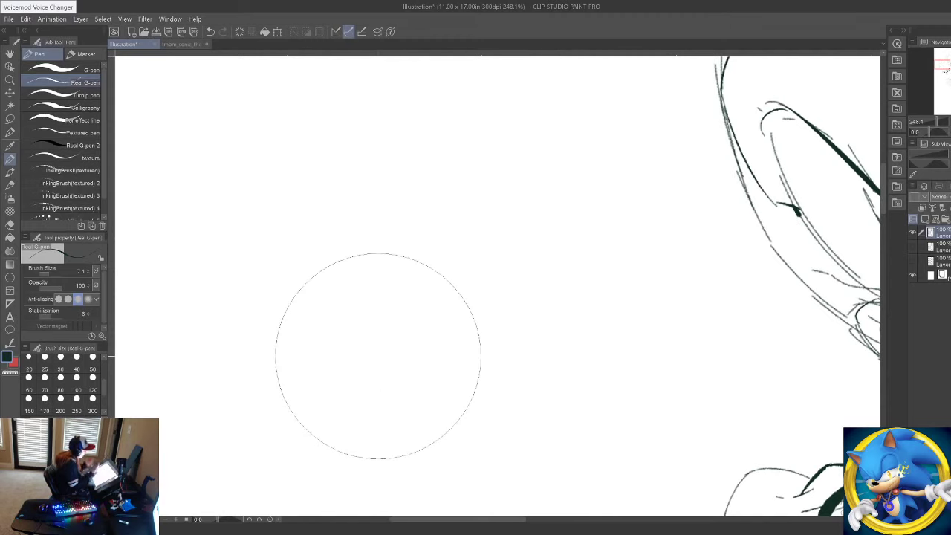
# Step: Try other pen presets, scribble with the Calligraphy pen beside Sonic, undo the scribble, and return to the Real G-pen
pyautogui.hotkey('ctrl', 'space')
pyautogui.moveTo(336, 255); pyautogui.dragTo(245, 268)
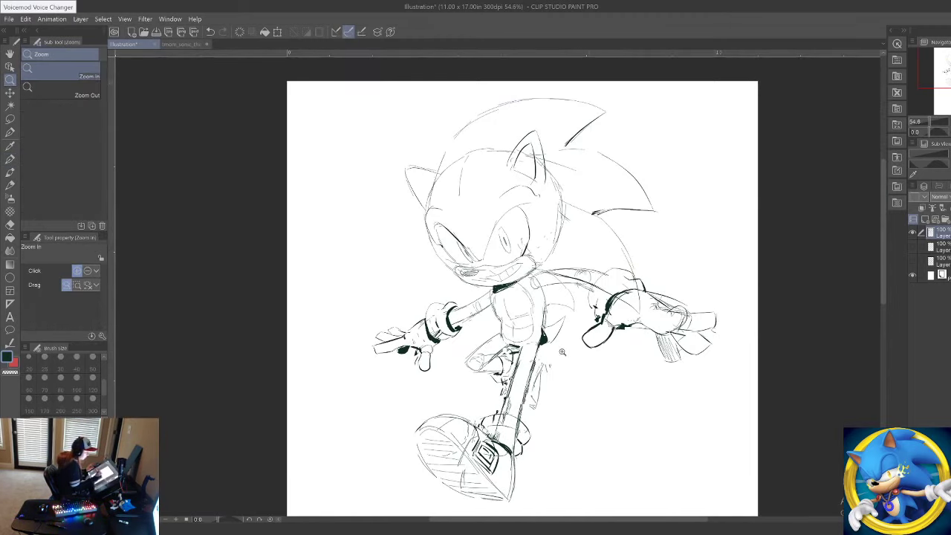
pyautogui.moveTo(569, 366); pyautogui.dragTo(491, 323)
pyautogui.click(15, 159)
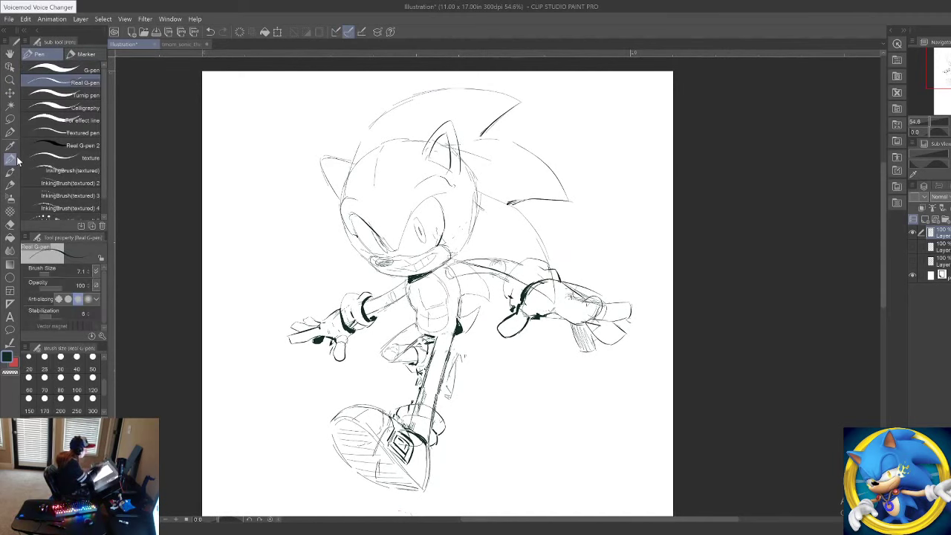
pyautogui.click(79, 142)
pyautogui.click(82, 132)
pyautogui.click(85, 121)
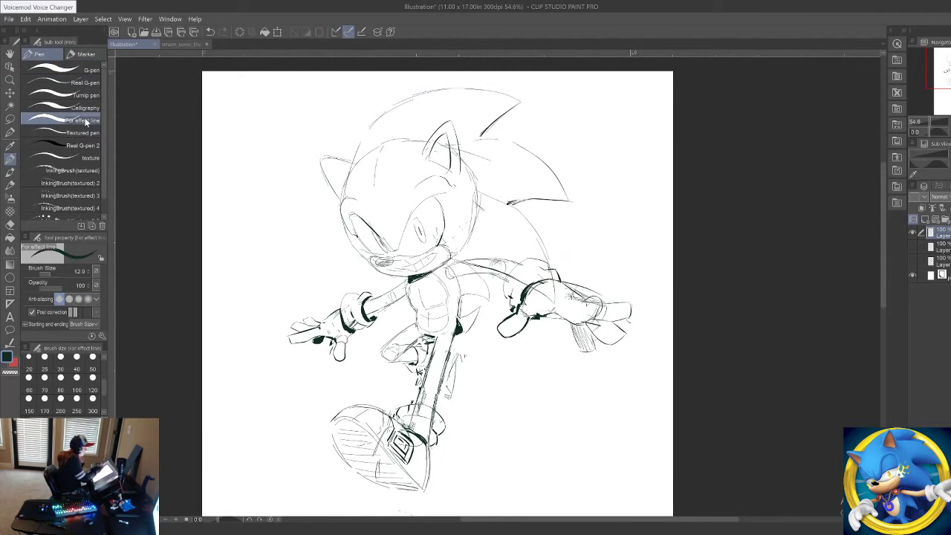
pyautogui.click(86, 158)
pyautogui.click(74, 108)
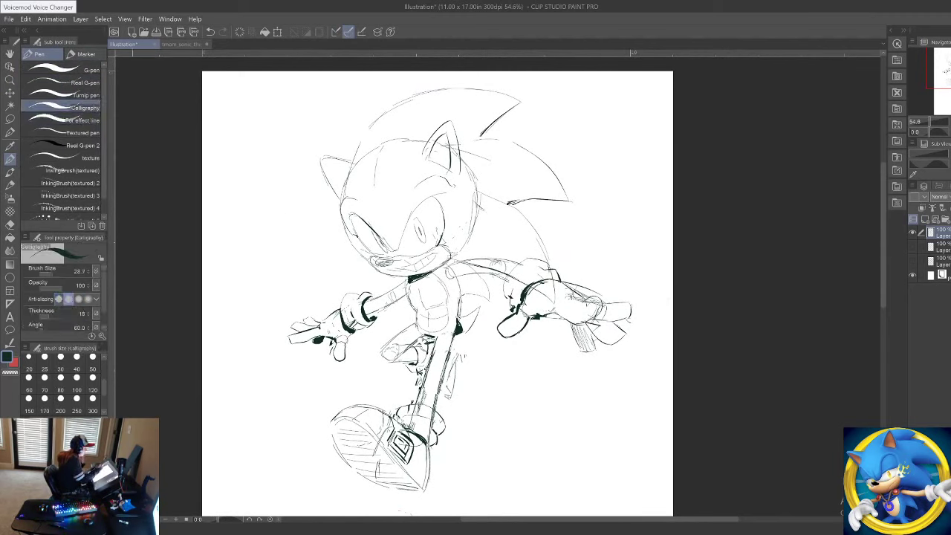
pyautogui.moveTo(272, 151)
pyautogui.mouseDown()
pyautogui.moveTo(245, 227)
pyautogui.moveTo(318, 245)
pyautogui.mouseUp()
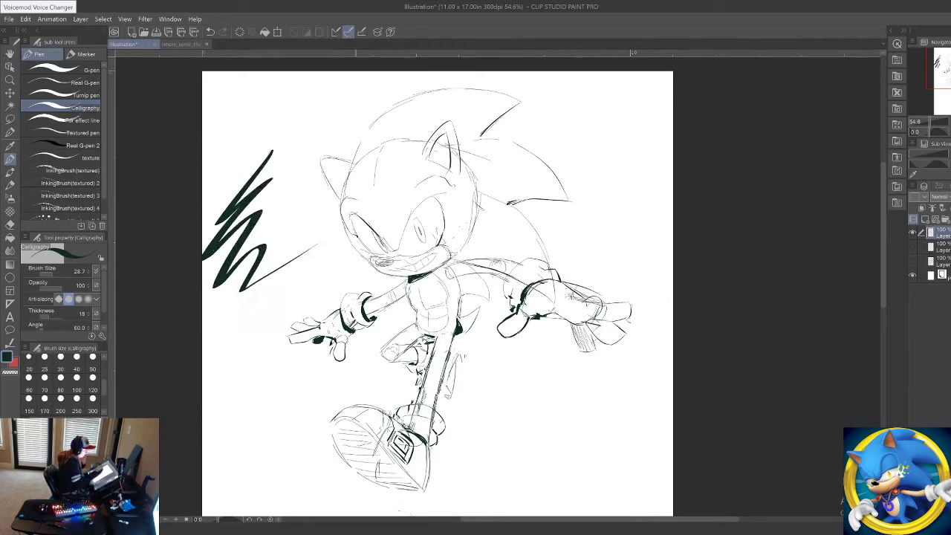
pyautogui.hotkey('ctrl', 'z')
pyautogui.click(80, 84)
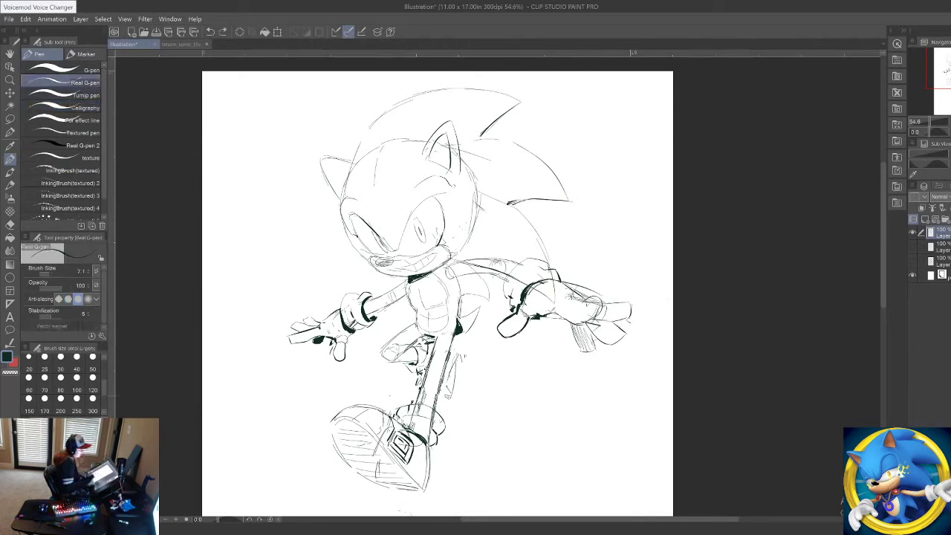
# Step: Try a lower opacity on the sketch layer, restore it to 100%, and add a new layer above it
pyautogui.click(950, 197)
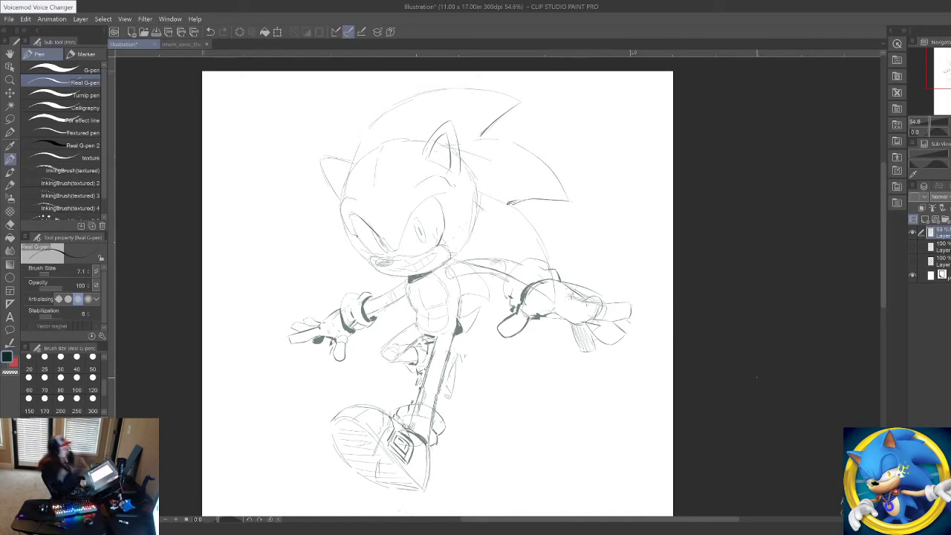
pyautogui.moveTo(950, 197); pyautogui.dragTo(950, 197)
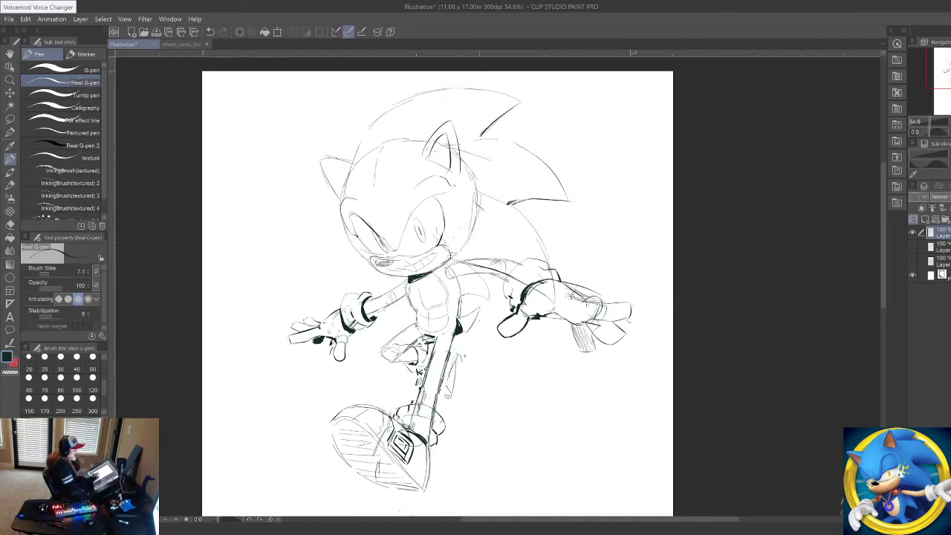
pyautogui.click(925, 220)
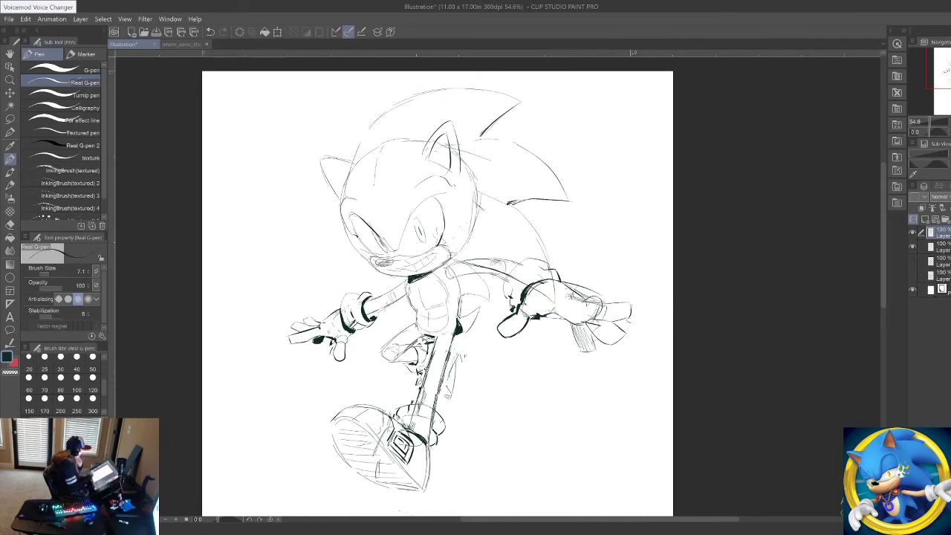
# Step: Check the caped Sonic reference and sketch blue Real G-pen cape clasps at both shoulders with collar lines across the upper chest
pyautogui.click(10, 80)
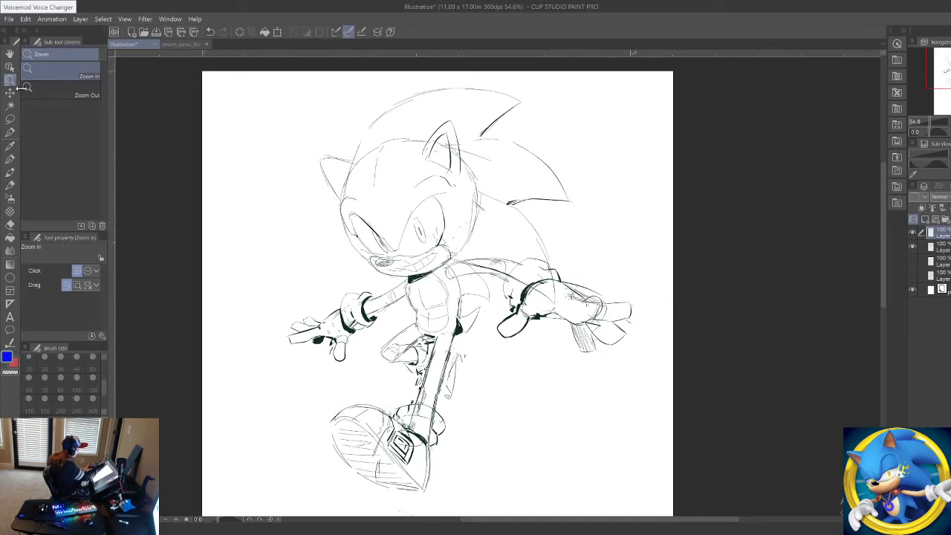
pyautogui.moveTo(422, 245); pyautogui.dragTo(464, 297)
pyautogui.click(419, 275)
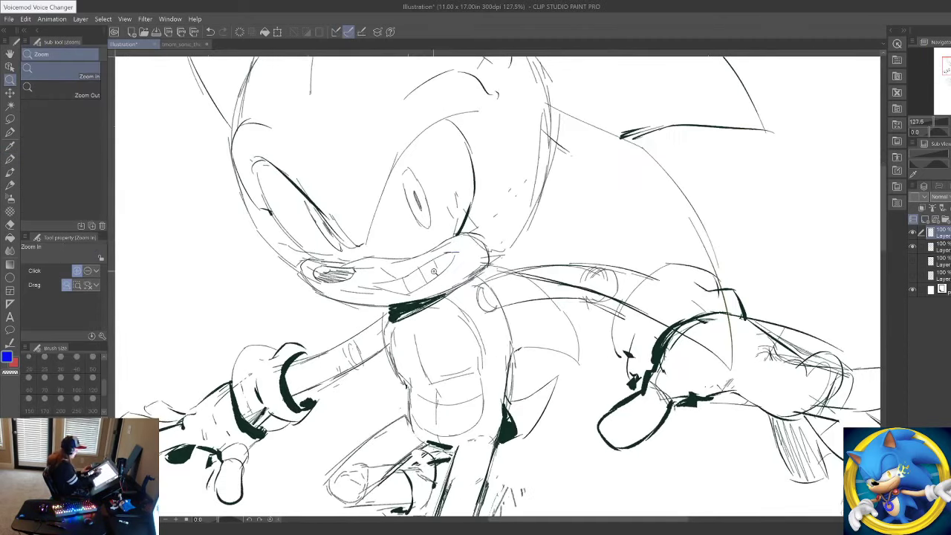
pyautogui.press('p')
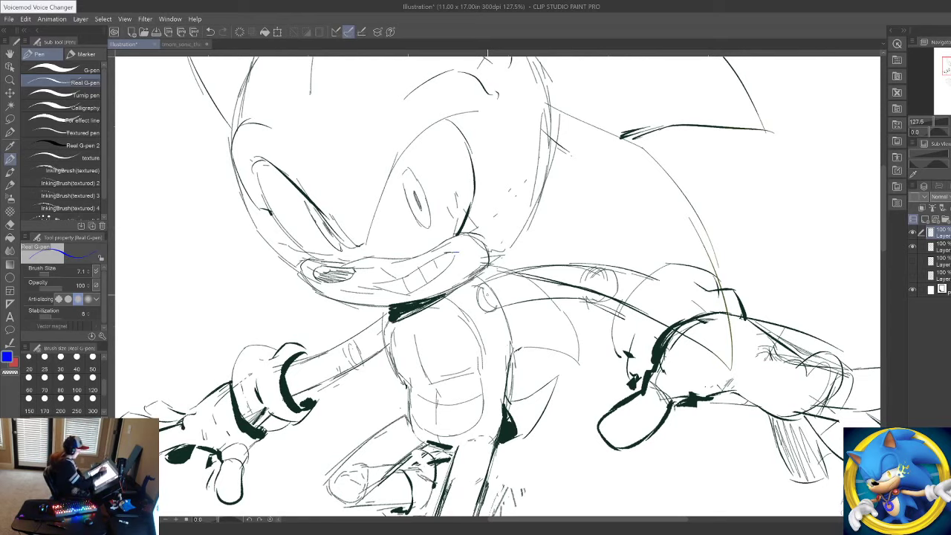
pyautogui.click(186, 44)
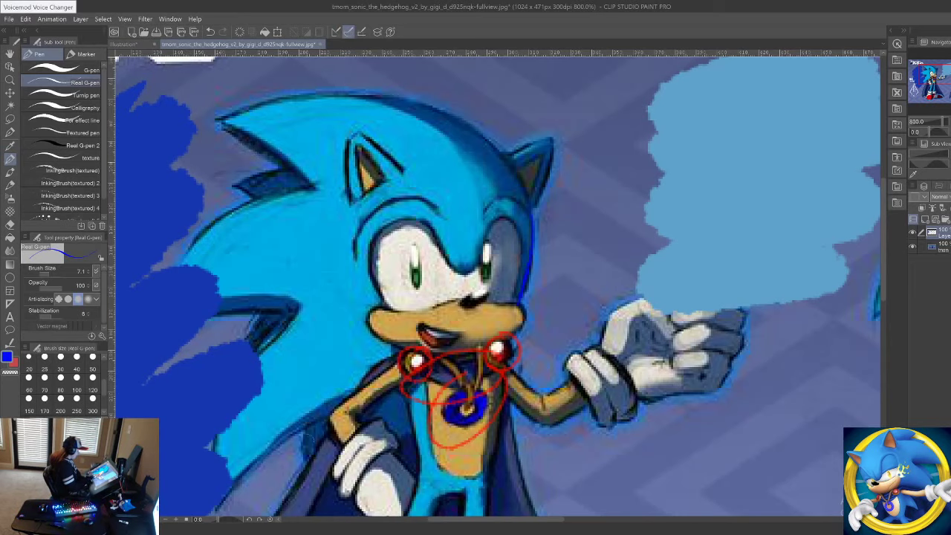
pyautogui.click(134, 45)
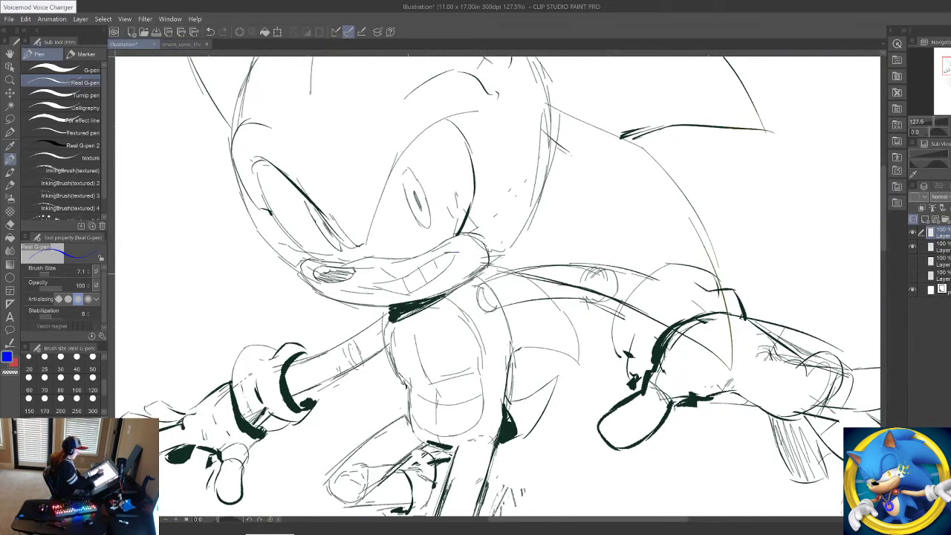
pyautogui.moveTo(499, 269)
pyautogui.mouseDown()
pyautogui.moveTo(475, 261)
pyautogui.moveTo(459, 285)
pyautogui.moveTo(473, 304)
pyautogui.moveTo(493, 304)
pyautogui.moveTo(498, 268)
pyautogui.mouseUp()
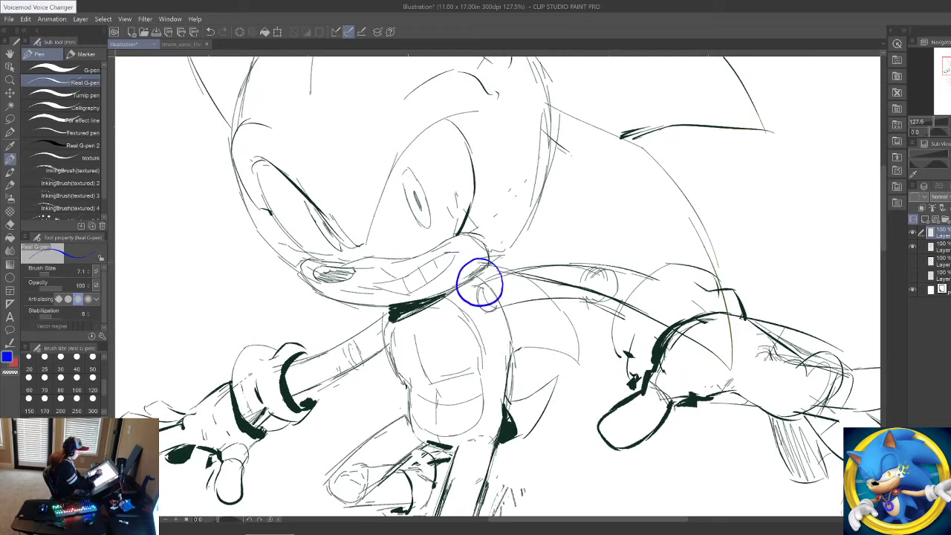
pyautogui.moveTo(388, 306)
pyautogui.mouseDown()
pyautogui.moveTo(381, 338)
pyautogui.moveTo(392, 324)
pyautogui.moveTo(377, 331)
pyautogui.moveTo(371, 306)
pyautogui.moveTo(389, 338)
pyautogui.mouseUp()
pyautogui.moveTo(497, 276)
pyautogui.mouseDown()
pyautogui.moveTo(488, 264)
pyautogui.moveTo(466, 291)
pyautogui.moveTo(495, 295)
pyautogui.moveTo(498, 273)
pyautogui.moveTo(466, 299)
pyautogui.mouseUp()
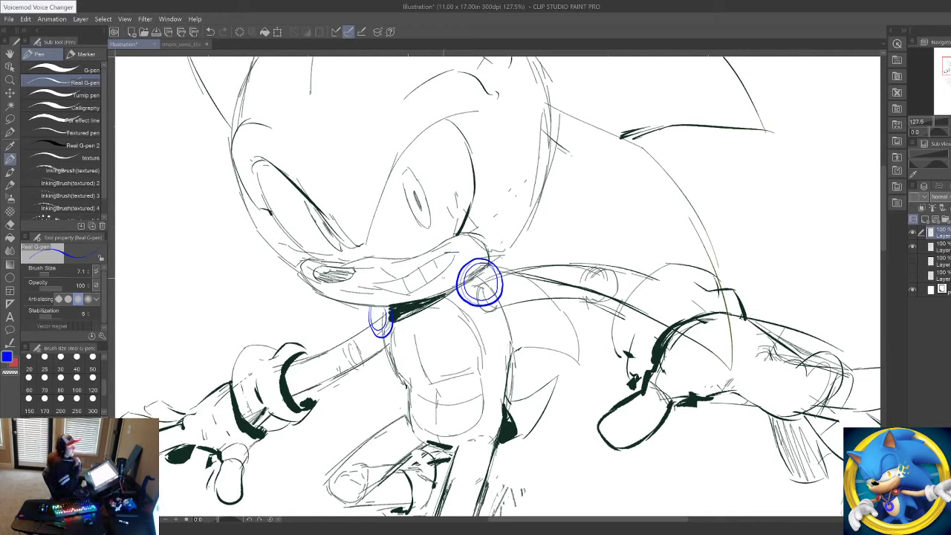
pyautogui.moveTo(410, 300)
pyautogui.mouseDown()
pyautogui.moveTo(457, 286)
pyautogui.moveTo(443, 310)
pyautogui.moveTo(448, 346)
pyautogui.moveTo(388, 336)
pyautogui.moveTo(408, 322)
pyautogui.moveTo(389, 333)
pyautogui.mouseUp()
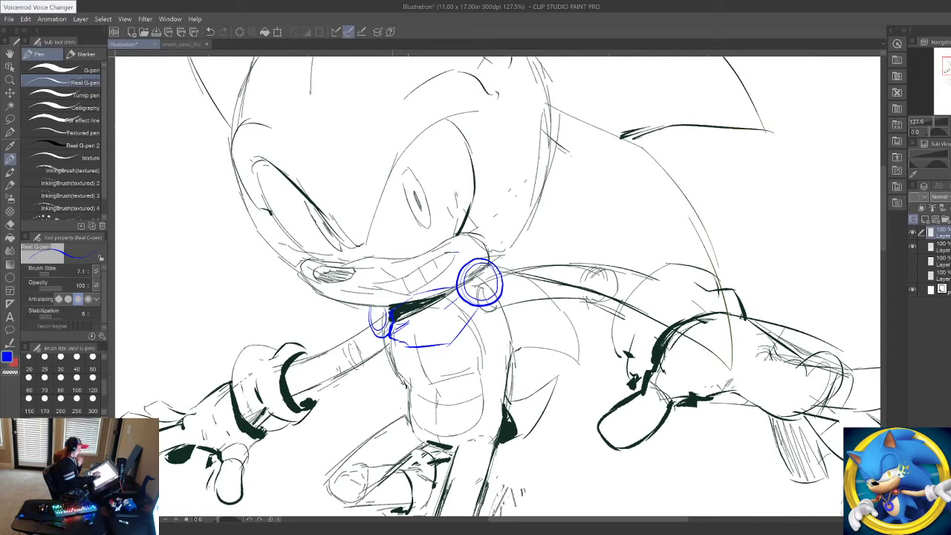
# Step: Sketch the cape's blue collar fold over the shoulder of Sonic's large outstretched arm, running from the round clasp onto the upper arm
pyautogui.click(10, 79)
pyautogui.moveTo(246, 237); pyautogui.dragTo(238, 236)
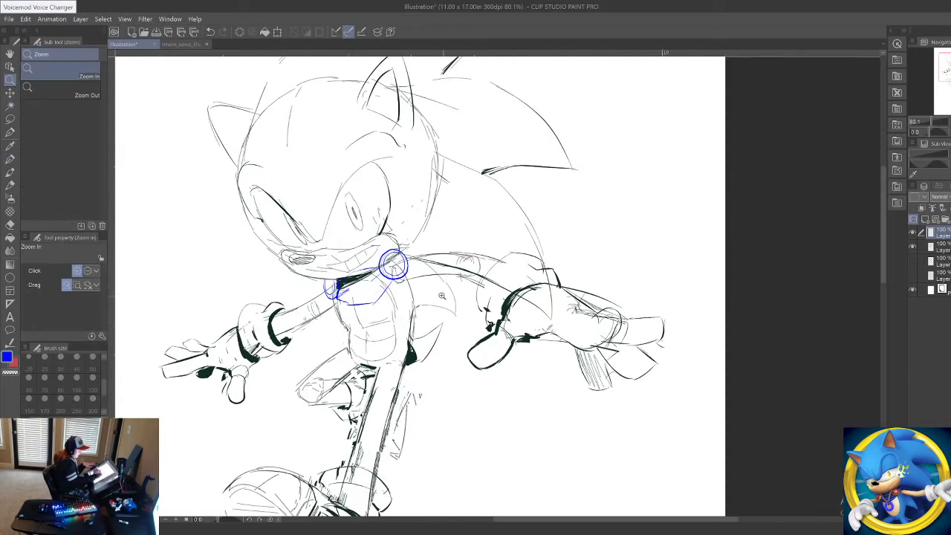
pyautogui.moveTo(436, 379)
pyautogui.mouseDown()
pyautogui.moveTo(408, 320)
pyautogui.moveTo(392, 332)
pyautogui.mouseUp()
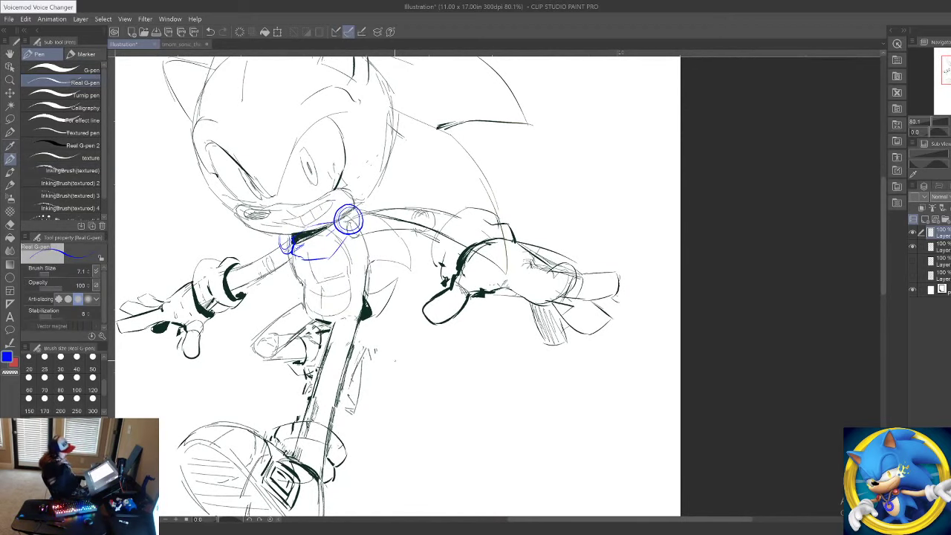
pyautogui.moveTo(510, 463); pyautogui.dragTo(601, 435)
pyautogui.moveTo(551, 409); pyautogui.dragTo(618, 408)
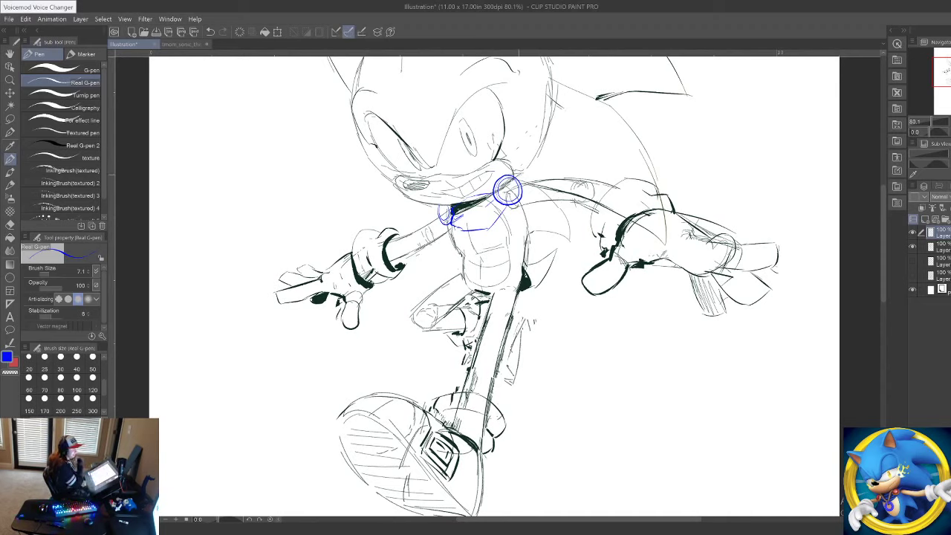
pyautogui.moveTo(531, 182)
pyautogui.mouseDown()
pyautogui.moveTo(545, 176)
pyautogui.moveTo(533, 168)
pyautogui.moveTo(595, 158)
pyautogui.mouseUp()
pyautogui.click(10, 80)
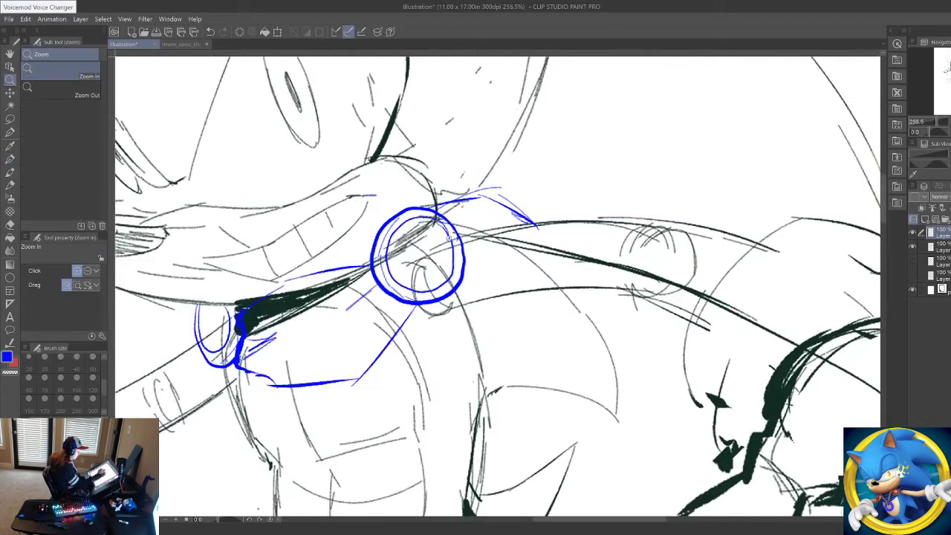
pyautogui.click(10, 158)
pyautogui.moveTo(466, 241)
pyautogui.mouseDown()
pyautogui.moveTo(501, 222)
pyautogui.moveTo(529, 223)
pyautogui.mouseUp()
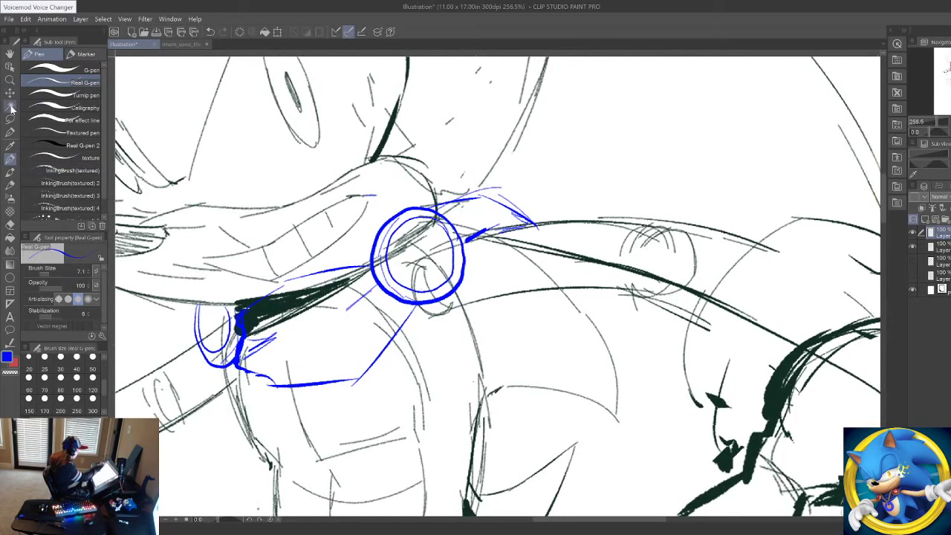
pyautogui.click(11, 81)
pyautogui.moveTo(356, 234); pyautogui.dragTo(290, 238)
pyautogui.moveTo(273, 308); pyautogui.dragTo(292, 310)
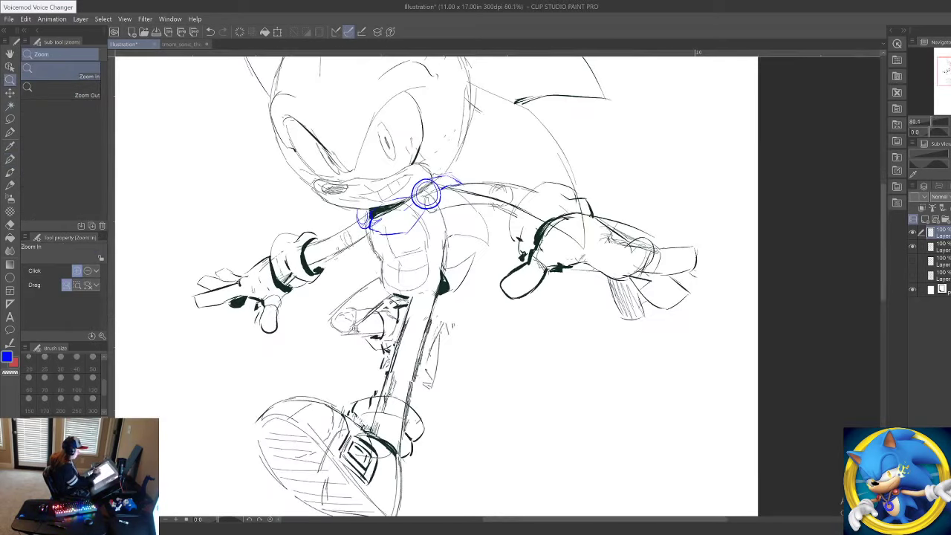
pyautogui.click(11, 159)
pyautogui.moveTo(463, 186)
pyautogui.mouseDown()
pyautogui.moveTo(499, 223)
pyautogui.moveTo(643, 297)
pyautogui.moveTo(706, 346)
pyautogui.mouseUp()
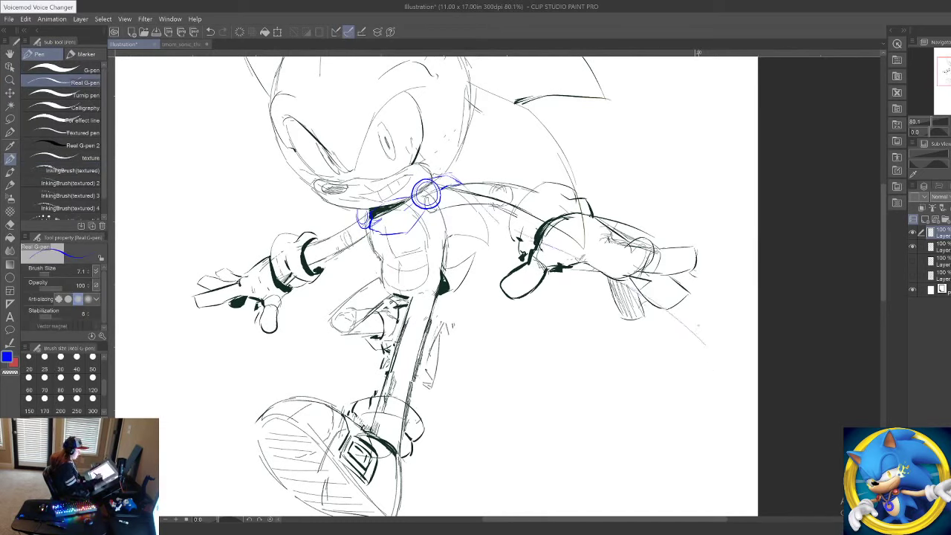
pyautogui.hotkey('ctrl', 'z')
pyautogui.hotkey('ctrl', 'z')
pyautogui.hotkey('ctrl', 'z')
pyautogui.hotkey('ctrl', 'z')
pyautogui.hotkey('ctrl', 'z')
# Step: Sketch a flowing blue cape spreading from the shoulders behind Sonic's arms and legs, with a wavy lower hem and inner fold lines
pyautogui.moveTo(459, 177); pyautogui.dragTo(490, 195)
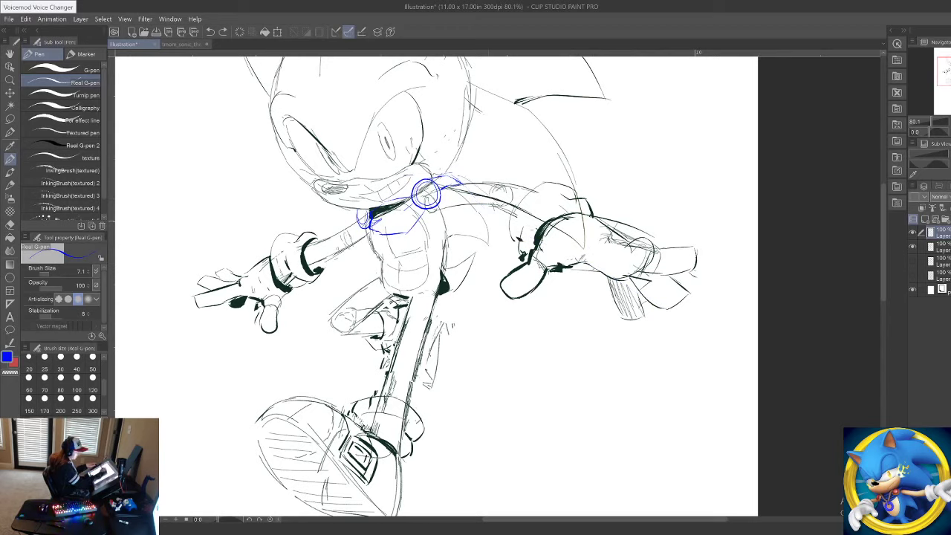
pyautogui.moveTo(545, 233)
pyautogui.mouseDown()
pyautogui.moveTo(625, 262)
pyautogui.moveTo(715, 329)
pyautogui.moveTo(601, 439)
pyautogui.moveTo(524, 445)
pyautogui.moveTo(446, 420)
pyautogui.moveTo(347, 413)
pyautogui.moveTo(269, 385)
pyautogui.moveTo(206, 396)
pyautogui.moveTo(349, 260)
pyautogui.mouseUp()
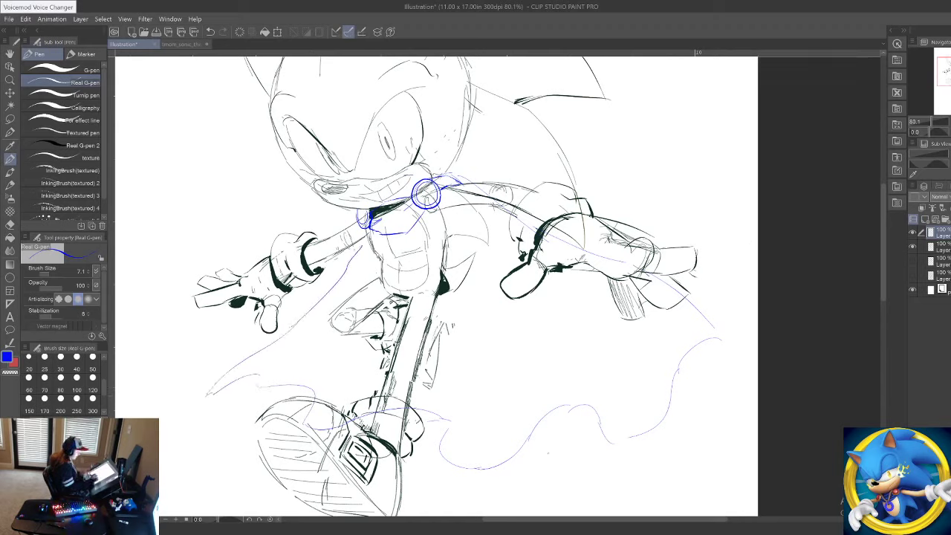
pyautogui.moveTo(584, 408); pyautogui.dragTo(600, 434)
pyautogui.moveTo(444, 423)
pyautogui.mouseDown()
pyautogui.moveTo(439, 448)
pyautogui.moveTo(476, 357)
pyautogui.moveTo(449, 248)
pyautogui.moveTo(450, 206)
pyautogui.mouseUp()
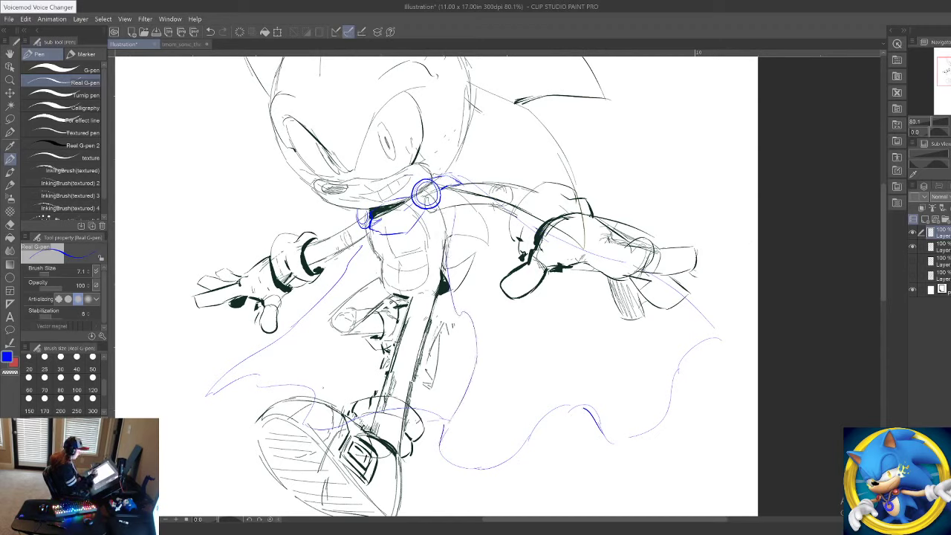
# Step: Add blue inner fold lines across both sides of the cape and erase the cape lines overlapping the large shoe and outstretched hand
pyautogui.moveTo(316, 406)
pyautogui.mouseDown()
pyautogui.moveTo(349, 379)
pyautogui.moveTo(389, 275)
pyautogui.moveTo(356, 276)
pyautogui.moveTo(288, 362)
pyautogui.mouseUp()
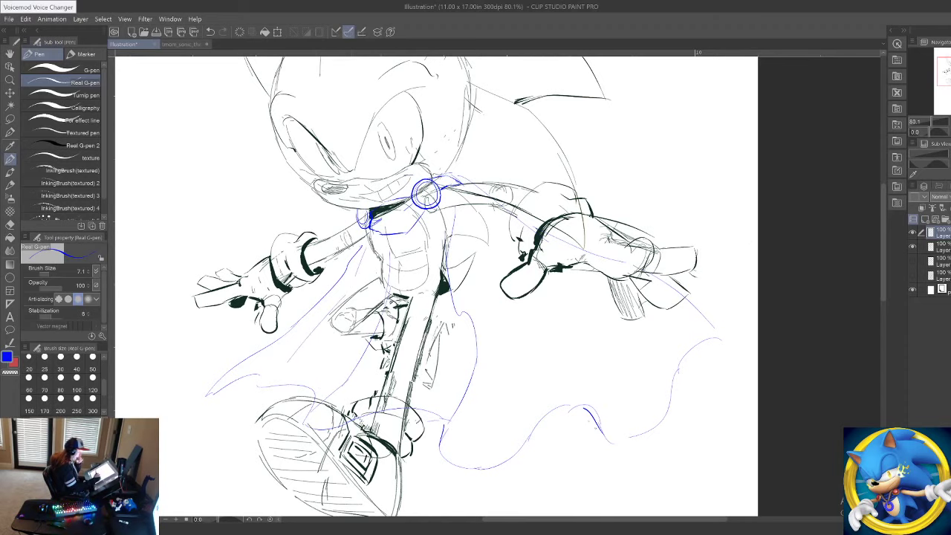
pyautogui.moveTo(581, 408)
pyautogui.mouseDown()
pyautogui.moveTo(604, 439)
pyautogui.moveTo(528, 364)
pyautogui.moveTo(483, 250)
pyautogui.mouseUp()
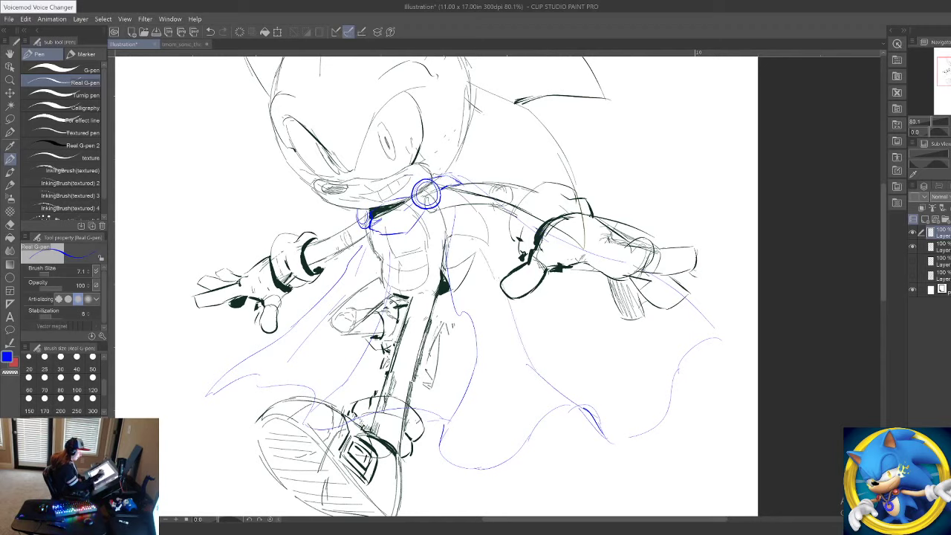
pyautogui.moveTo(660, 367)
pyautogui.mouseDown()
pyautogui.moveTo(617, 312)
pyautogui.moveTo(498, 250)
pyautogui.moveTo(476, 217)
pyautogui.mouseUp()
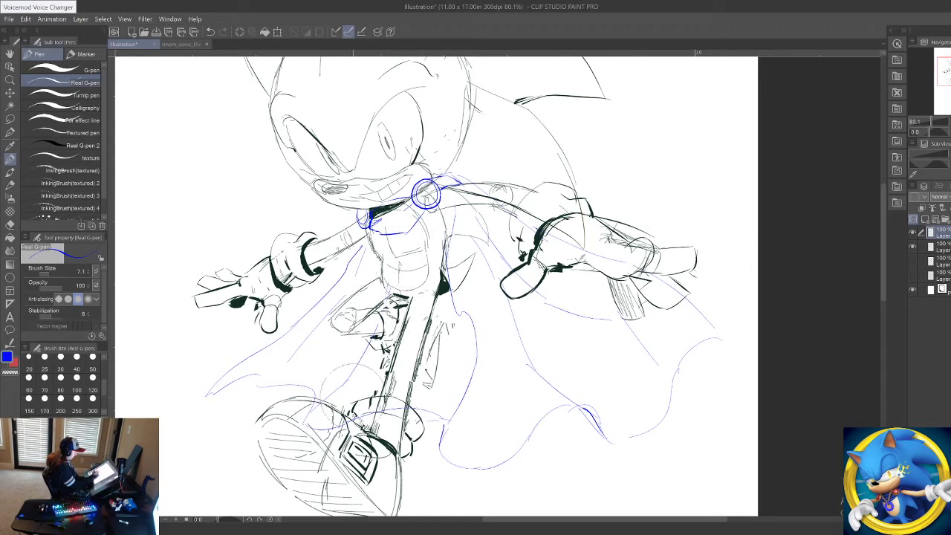
pyautogui.moveTo(319, 421)
pyautogui.mouseDown()
pyautogui.moveTo(317, 431)
pyautogui.moveTo(379, 418)
pyautogui.mouseUp()
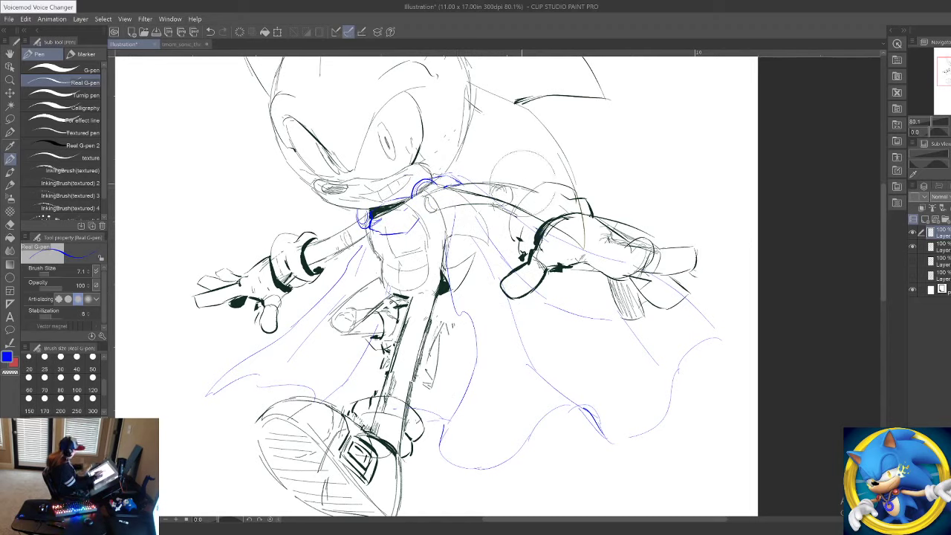
pyautogui.moveTo(425, 182); pyautogui.dragTo(428, 182)
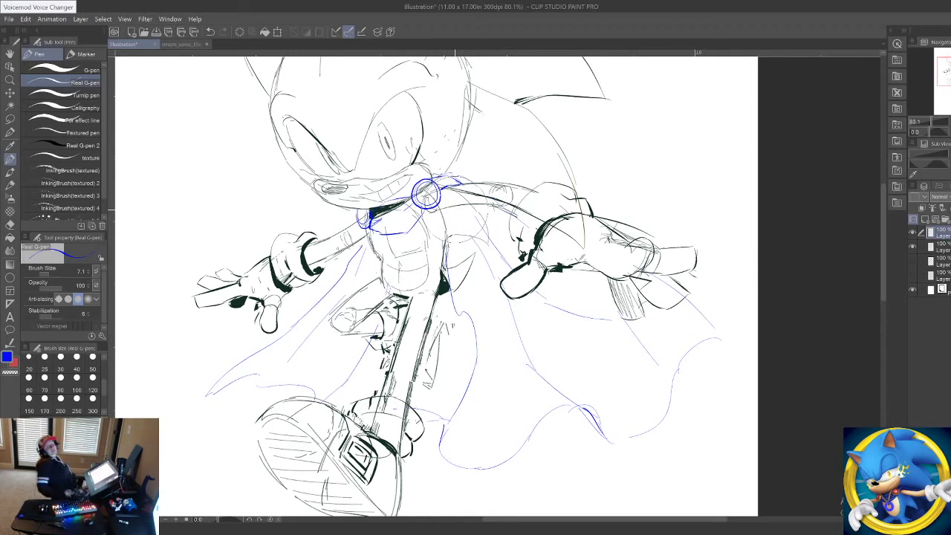
# Step: Sketch a red necklace running from both sides of the collar to a round concentric-circle medallion on Sonic's chest
pyautogui.press('/')
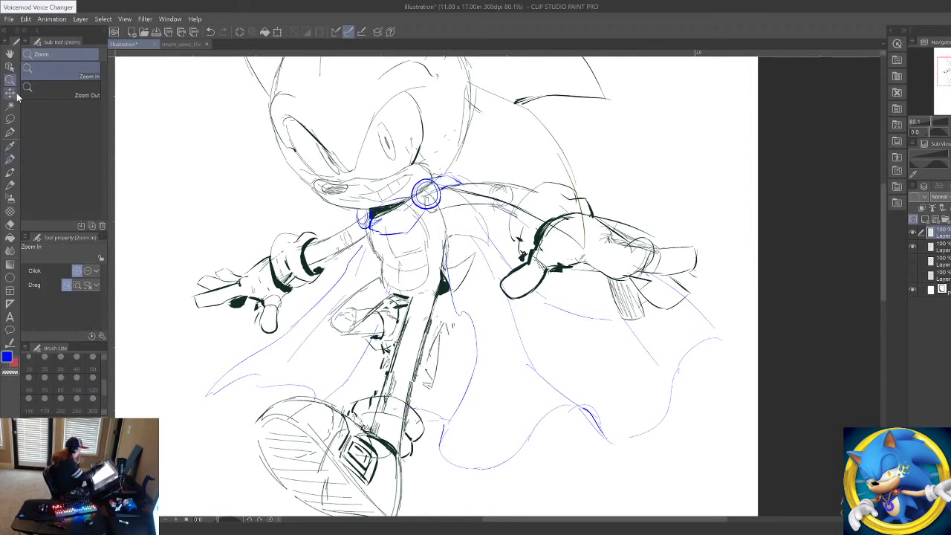
pyautogui.click(407, 193)
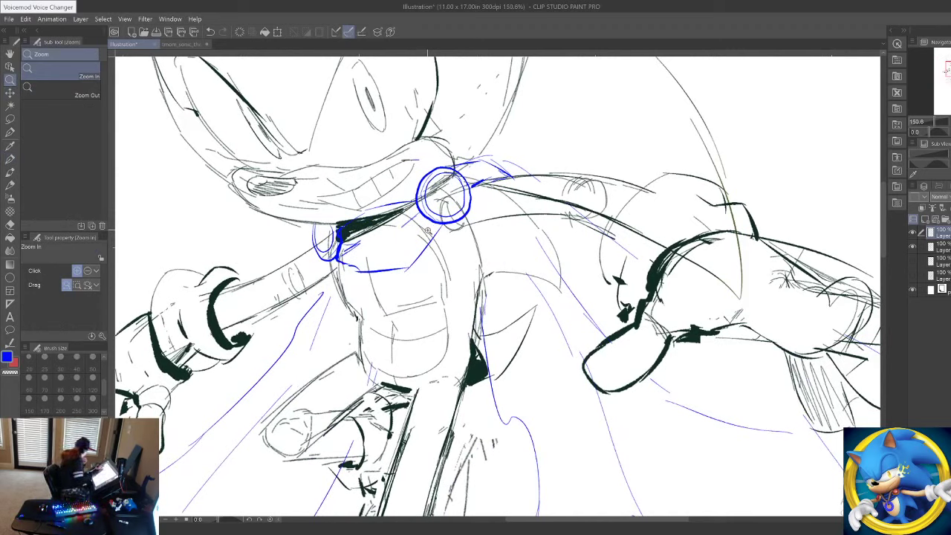
pyautogui.press('p')
pyautogui.press('x')
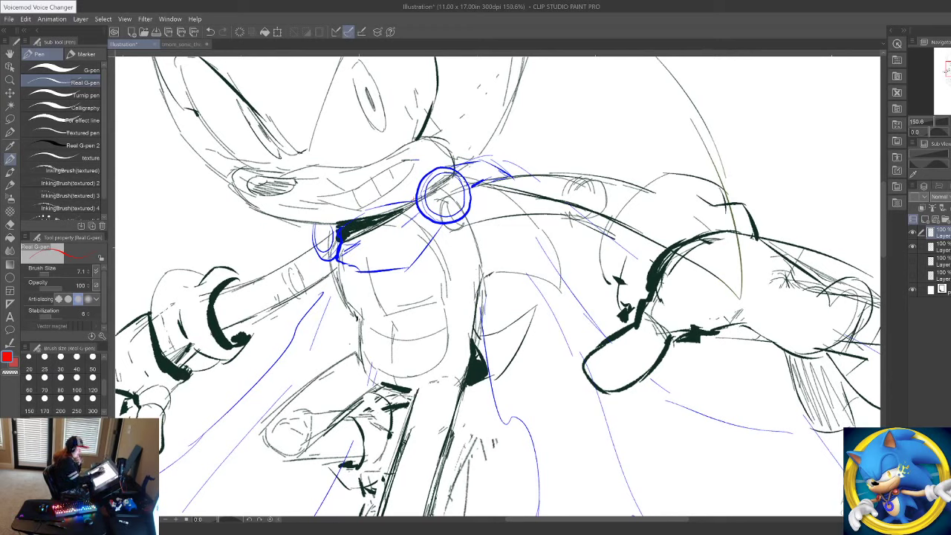
pyautogui.moveTo(358, 245); pyautogui.dragTo(430, 295)
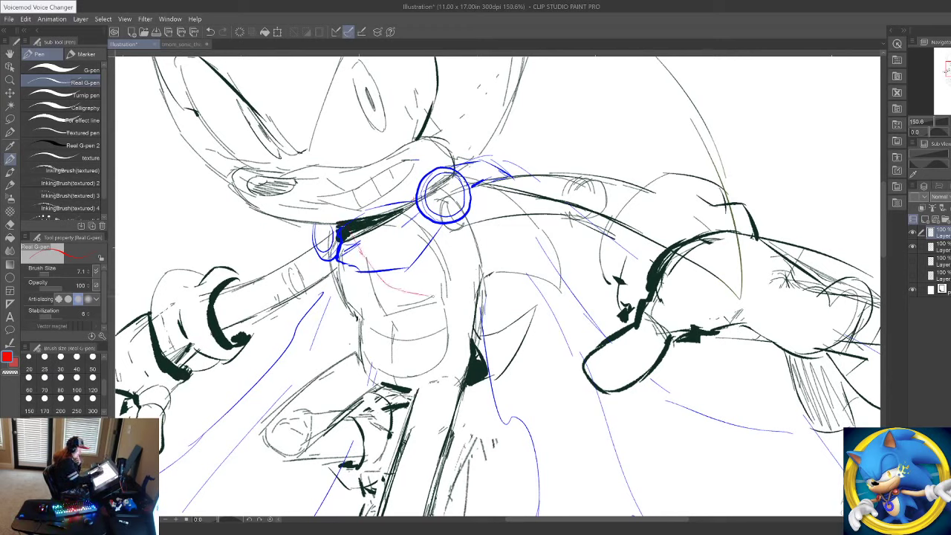
pyautogui.moveTo(412, 195)
pyautogui.mouseDown()
pyautogui.moveTo(410, 267)
pyautogui.moveTo(431, 299)
pyautogui.mouseUp()
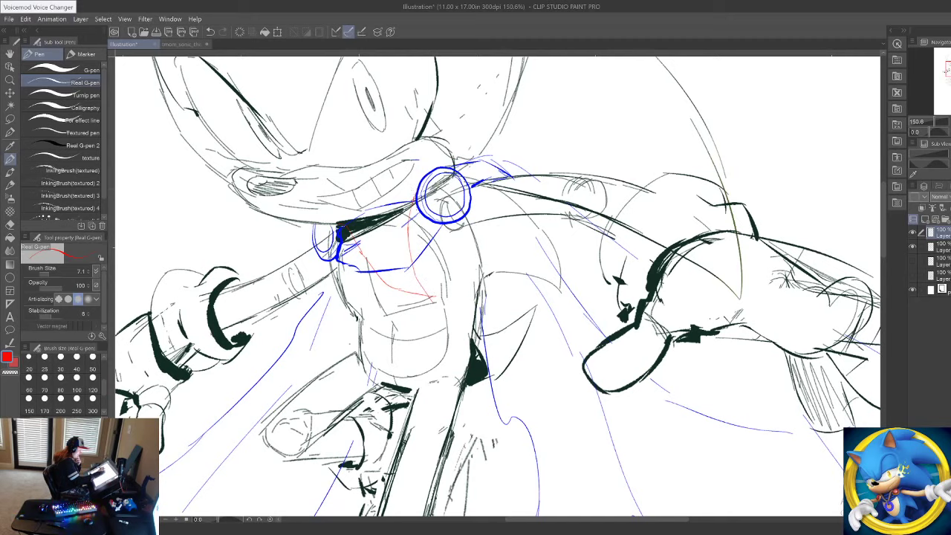
pyautogui.moveTo(411, 188); pyautogui.dragTo(425, 297)
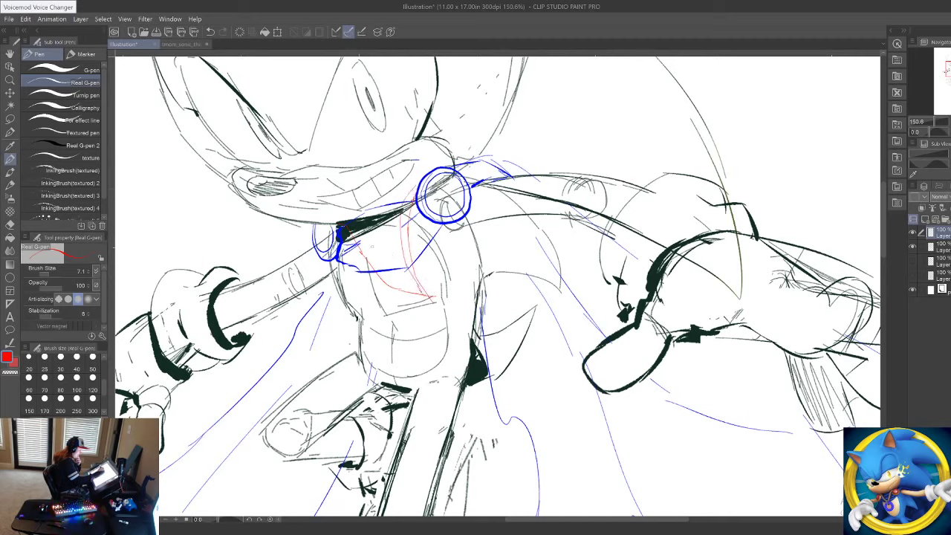
pyautogui.moveTo(335, 215)
pyautogui.mouseDown()
pyautogui.moveTo(407, 287)
pyautogui.moveTo(438, 305)
pyautogui.moveTo(455, 290)
pyautogui.moveTo(449, 310)
pyautogui.moveTo(446, 298)
pyautogui.moveTo(436, 314)
pyautogui.mouseUp()
pyautogui.moveTo(430, 283)
pyautogui.mouseDown()
pyautogui.moveTo(449, 278)
pyautogui.moveTo(465, 307)
pyautogui.moveTo(452, 321)
pyautogui.moveTo(441, 312)
pyautogui.mouseUp()
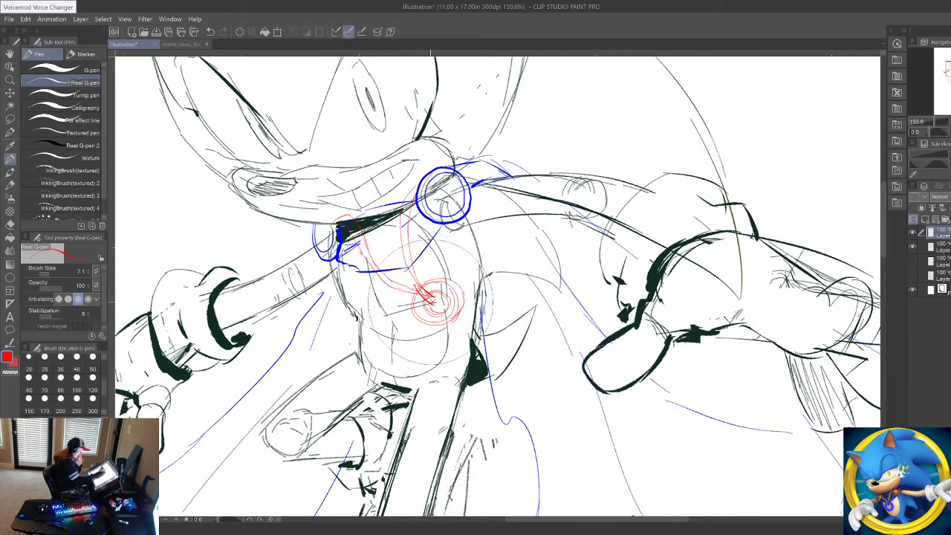
pyautogui.hotkey('ctrl', 'z')
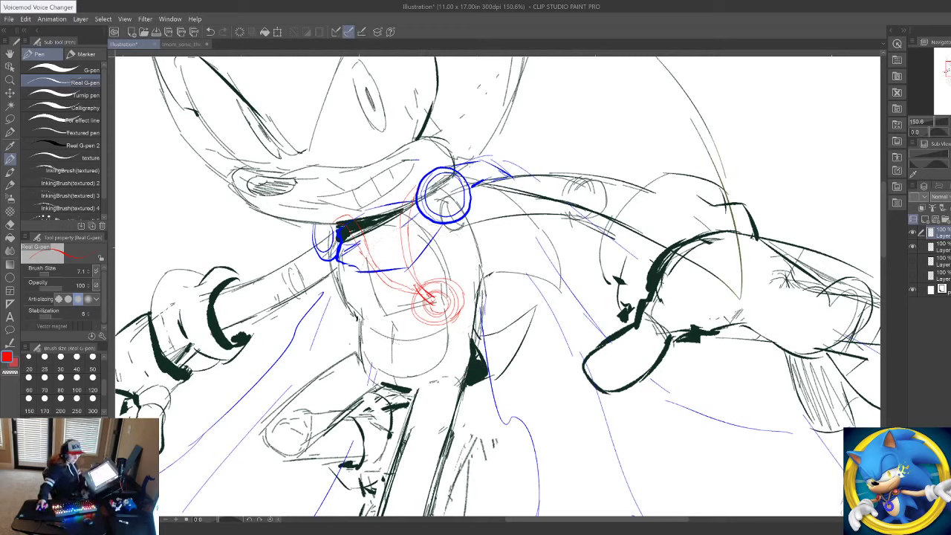
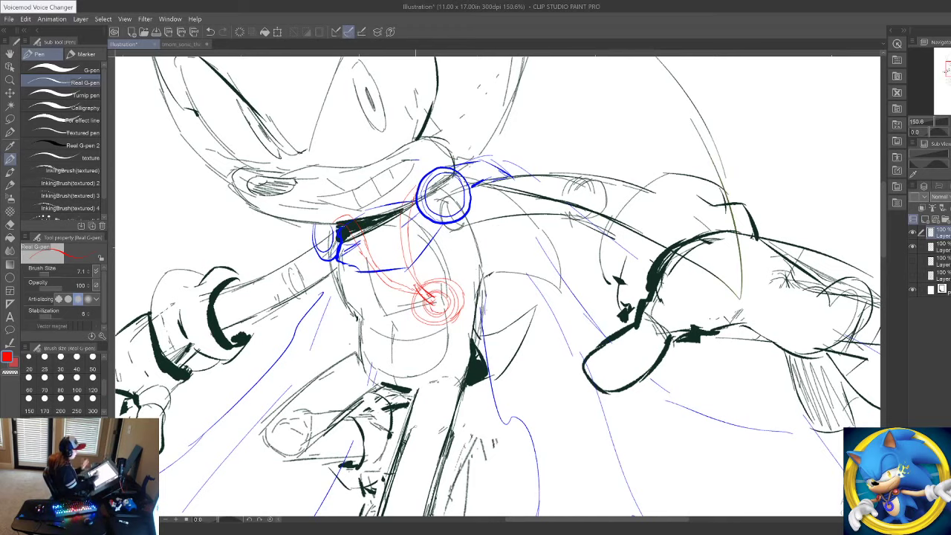
# Step: Examine the red medallion and cape clasps up close and against the full figure
pyautogui.press('/')
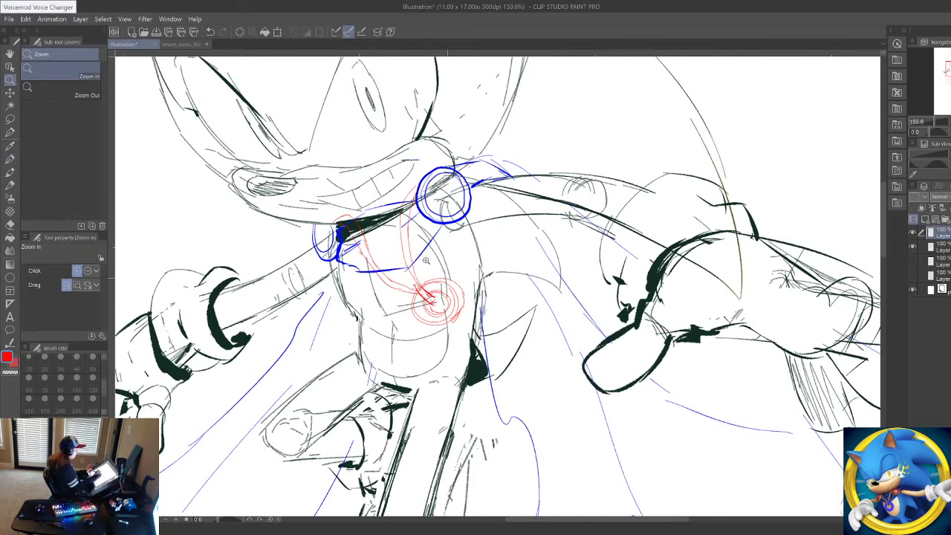
pyautogui.click(403, 242)
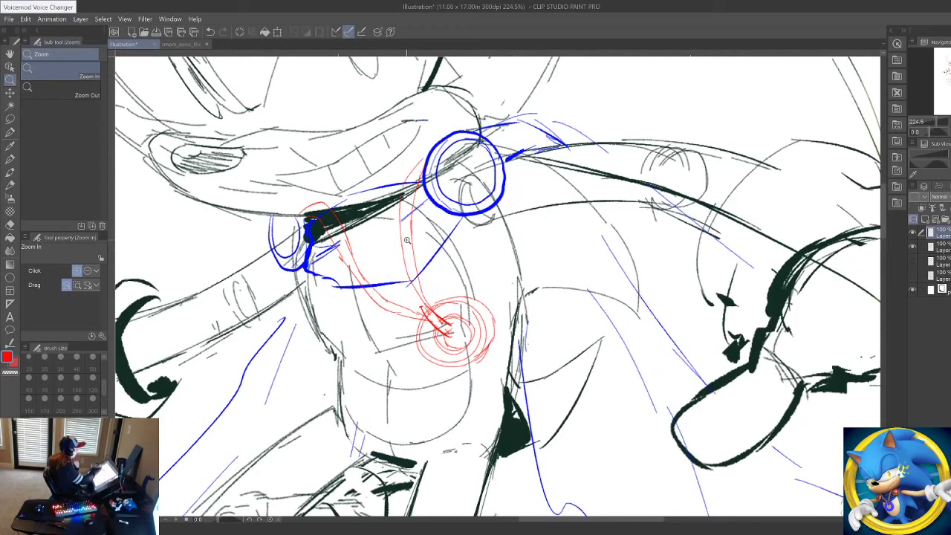
pyautogui.press('p')
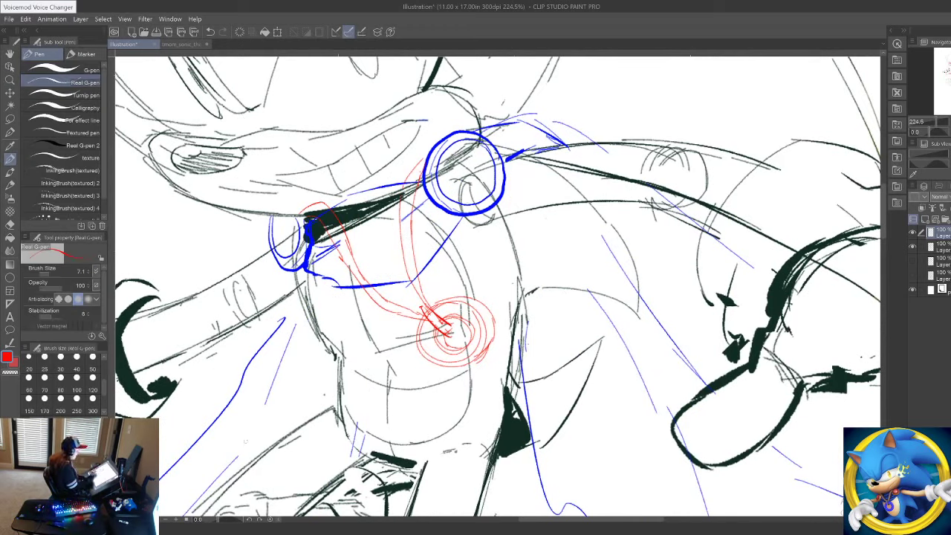
pyautogui.click(9, 80)
pyautogui.moveTo(454, 278)
pyautogui.mouseDown()
pyautogui.moveTo(491, 370)
pyautogui.moveTo(451, 290)
pyautogui.mouseUp()
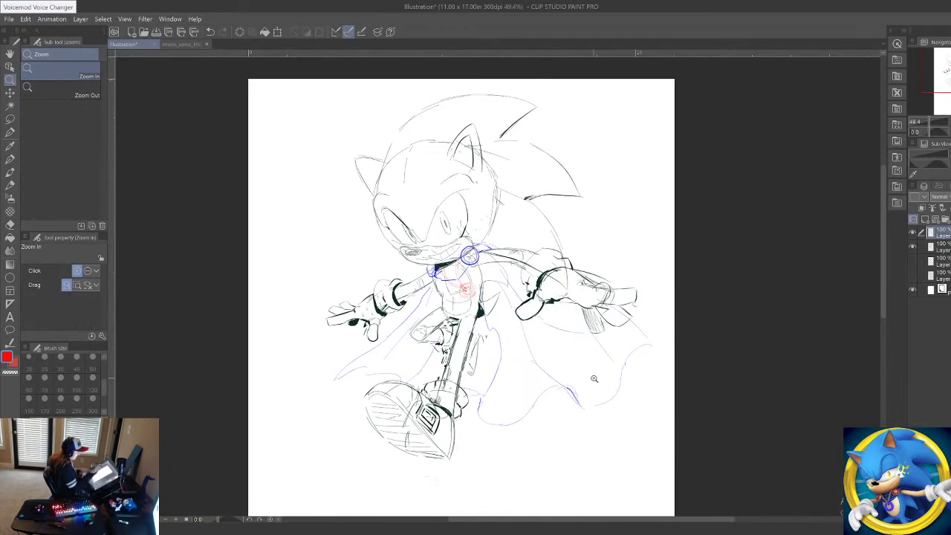
pyautogui.click(459, 325)
pyautogui.click(472, 300)
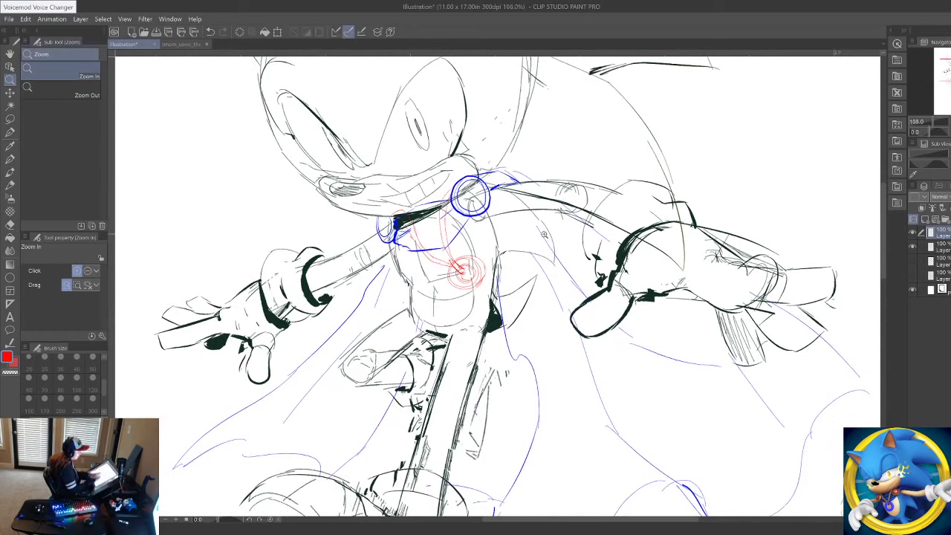
pyautogui.press('p')
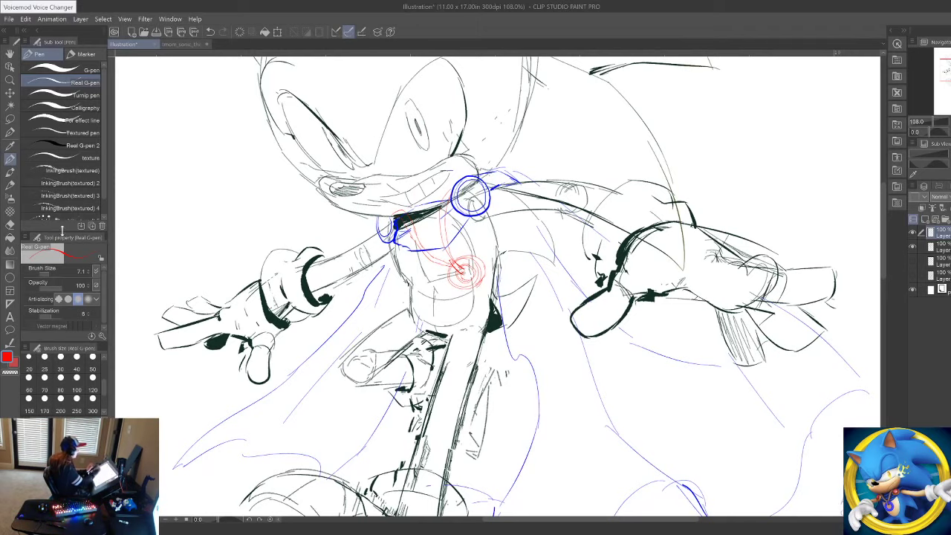
# Step: Fill both of Sonic's narrow pupils with yellow Real G-pen strokes
pyautogui.click(10, 80)
pyautogui.moveTo(353, 206); pyautogui.dragTo(331, 202)
pyautogui.moveTo(371, 118); pyautogui.dragTo(403, 197)
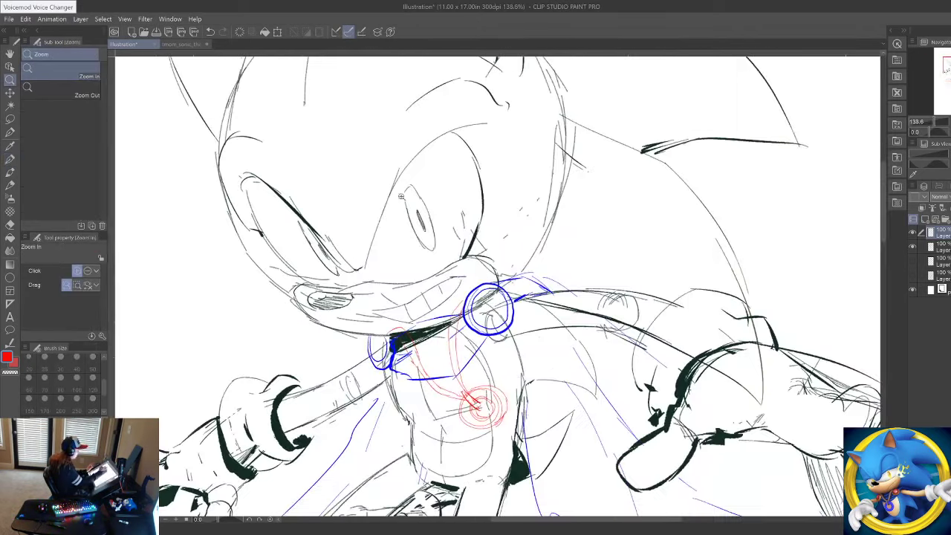
pyautogui.click(11, 159)
pyautogui.press('x')
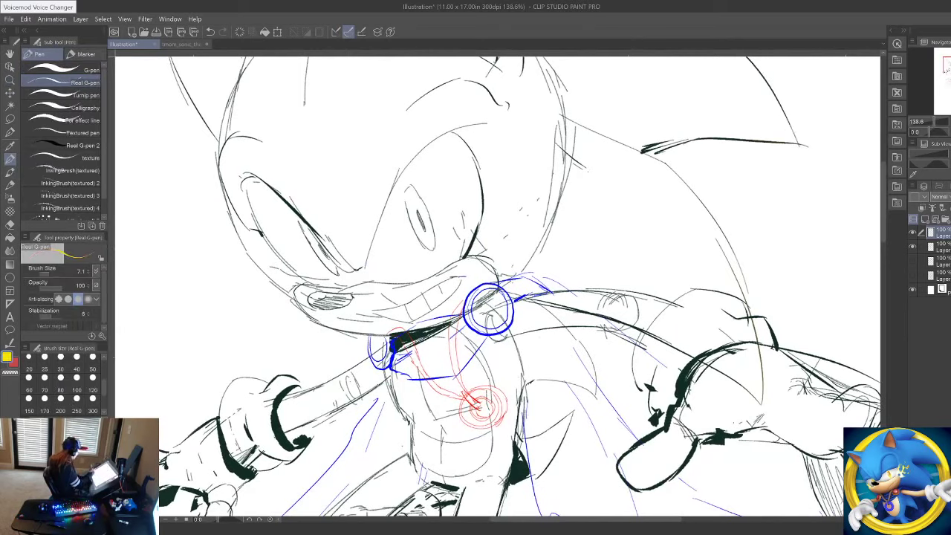
pyautogui.moveTo(410, 192); pyautogui.dragTo(431, 248)
pyautogui.moveTo(425, 214); pyautogui.dragTo(434, 246)
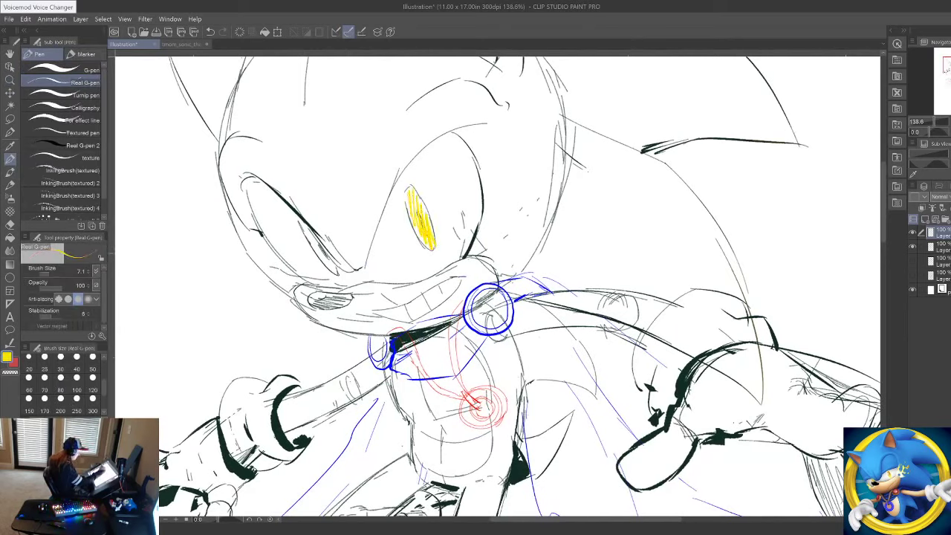
pyautogui.moveTo(315, 245); pyautogui.dragTo(340, 277)
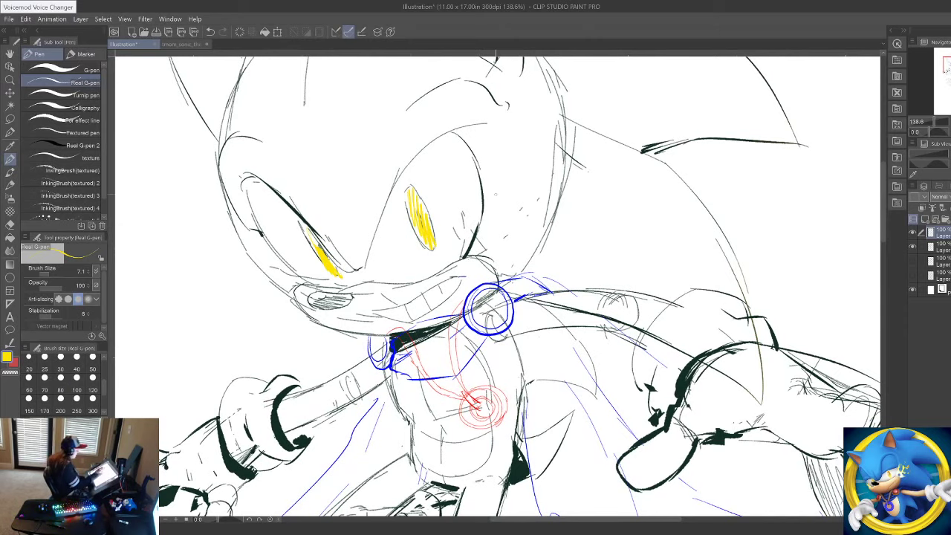
# Step: Sketch a wavy yellow energy wisp with two small circles flowing from the outer edge of Sonic's larger eye
pyautogui.moveTo(423, 267); pyautogui.dragTo(501, 292)
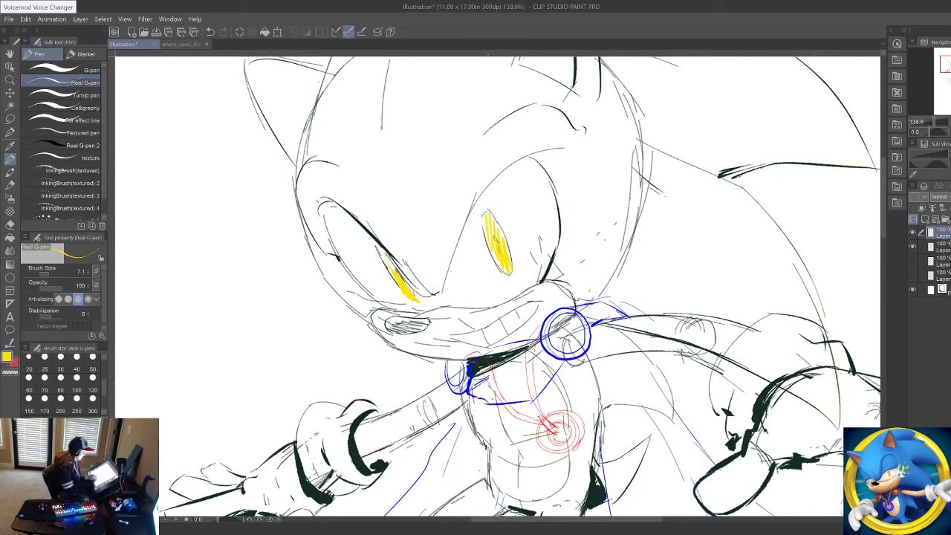
pyautogui.moveTo(571, 231)
pyautogui.mouseDown()
pyautogui.moveTo(595, 232)
pyautogui.moveTo(597, 248)
pyautogui.moveTo(640, 250)
pyautogui.moveTo(599, 258)
pyautogui.moveTo(568, 283)
pyautogui.mouseUp()
pyautogui.moveTo(608, 225); pyautogui.dragTo(614, 217)
pyautogui.moveTo(631, 264); pyautogui.dragTo(634, 275)
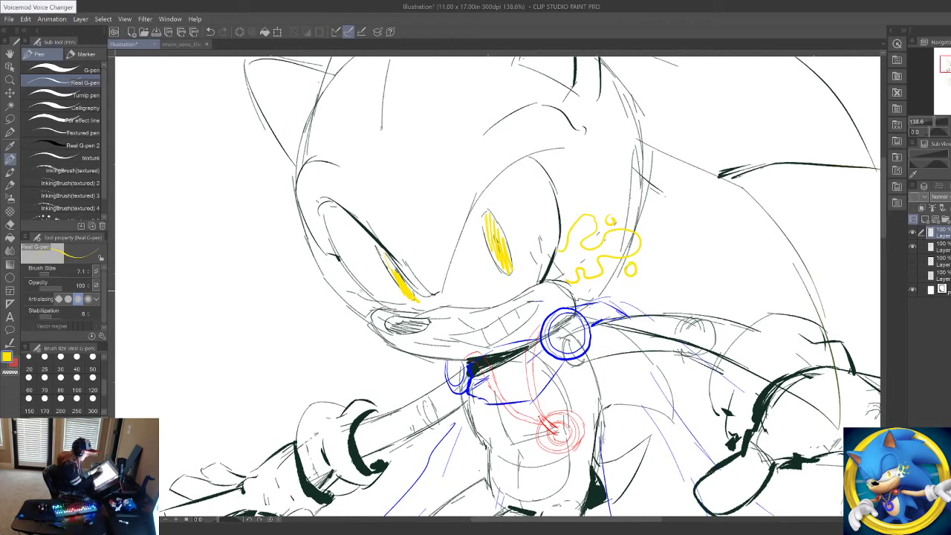
# Step: Try a matching yellow wisp with a small circle beside Sonic's narrower eye, and undo it
pyautogui.moveTo(354, 287); pyautogui.dragTo(376, 305)
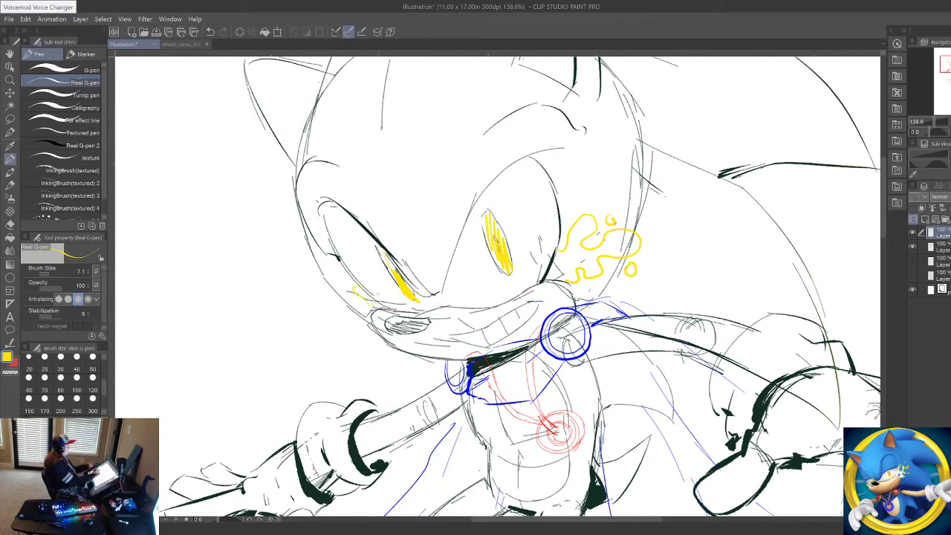
pyautogui.hotkey('ctrl', 'z')
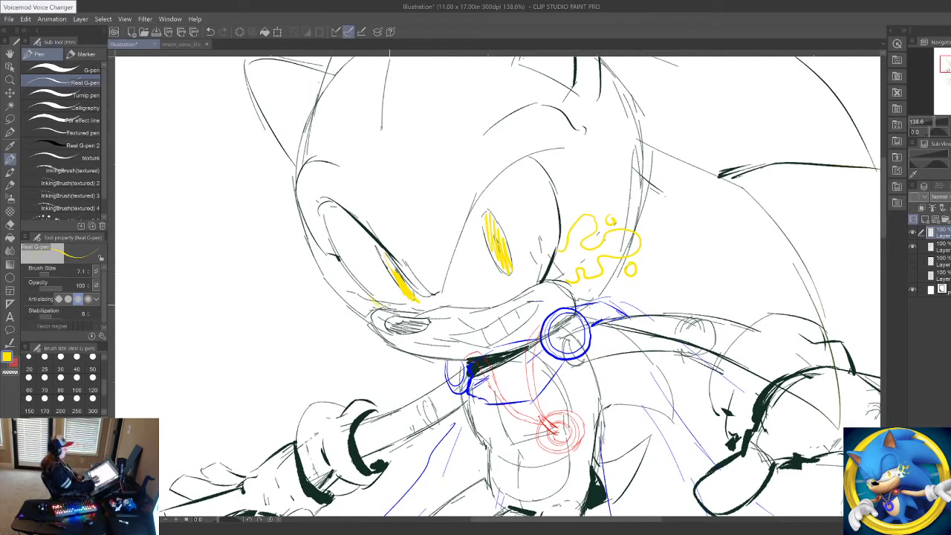
pyautogui.moveTo(371, 298)
pyautogui.mouseDown()
pyautogui.moveTo(336, 340)
pyautogui.moveTo(372, 322)
pyautogui.mouseUp()
pyautogui.moveTo(299, 277); pyautogui.dragTo(297, 295)
pyautogui.moveTo(348, 351); pyautogui.dragTo(353, 353)
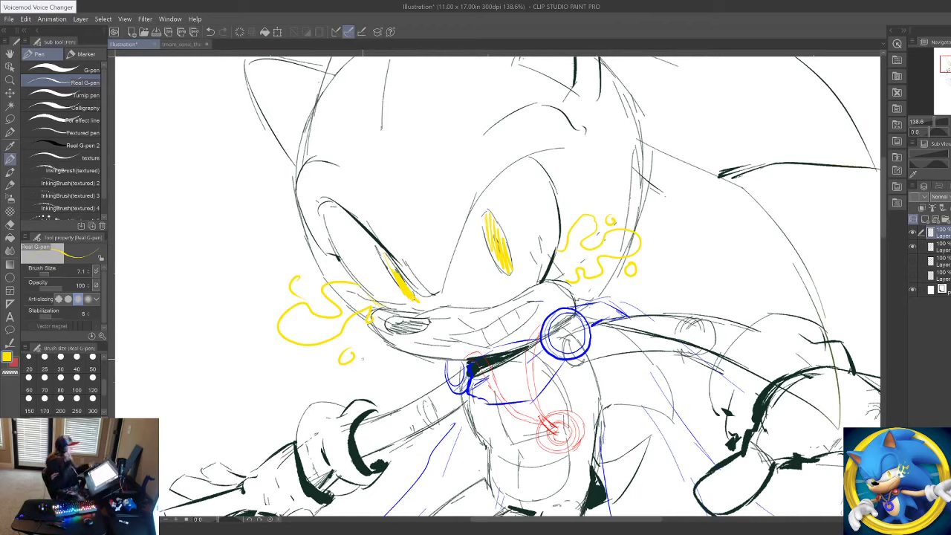
pyautogui.hotkey('ctrl', 'z')
pyautogui.hotkey('ctrl', 'z')
pyautogui.hotkey('ctrl', 'z')
pyautogui.hotkey('ctrl', 'z')
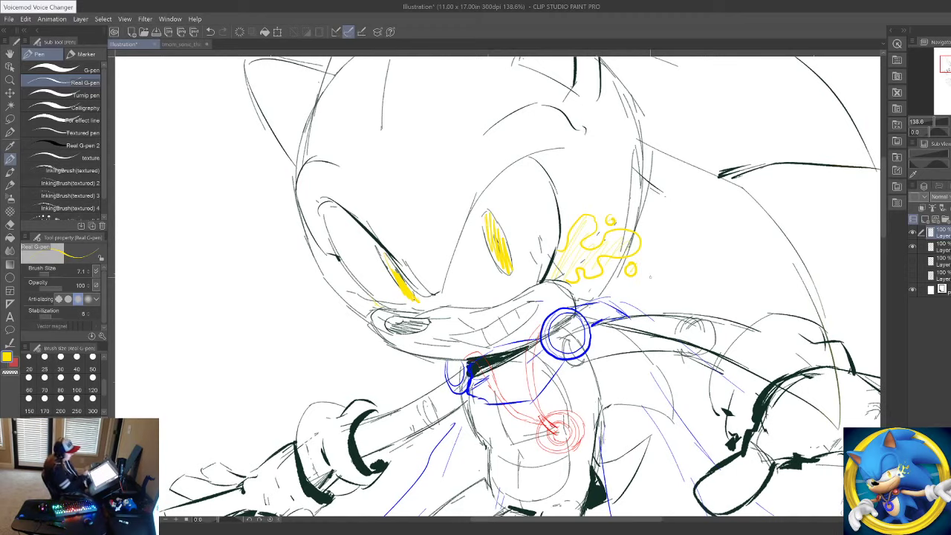
# Step: Lower the opacity of both the figure sketch layer and the coloured cape sketch layer above it
pyautogui.click(10, 80)
pyautogui.moveTo(450, 249)
pyautogui.mouseDown()
pyautogui.moveTo(425, 252)
pyautogui.moveTo(450, 237)
pyautogui.mouseUp()
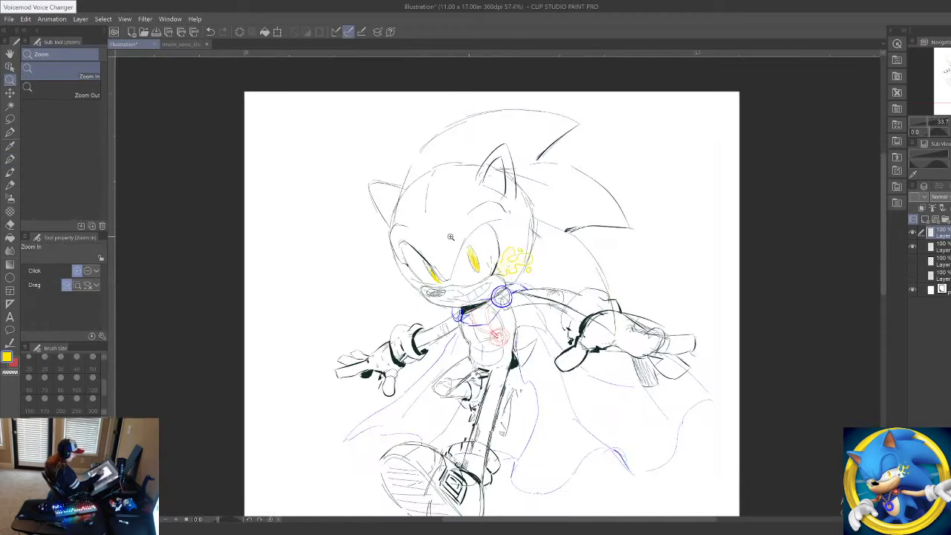
pyautogui.moveTo(569, 354); pyautogui.dragTo(557, 356)
pyautogui.moveTo(567, 420); pyautogui.dragTo(577, 418)
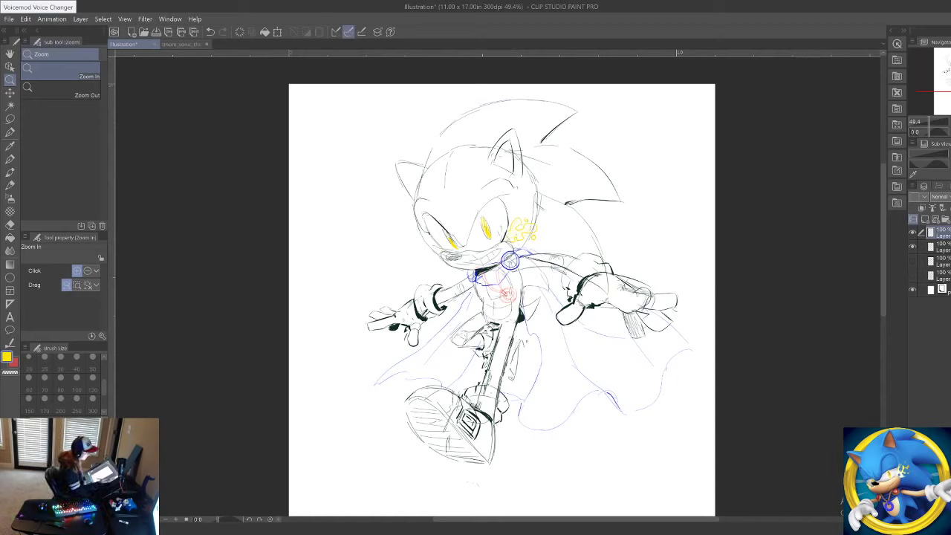
pyautogui.click(943, 247)
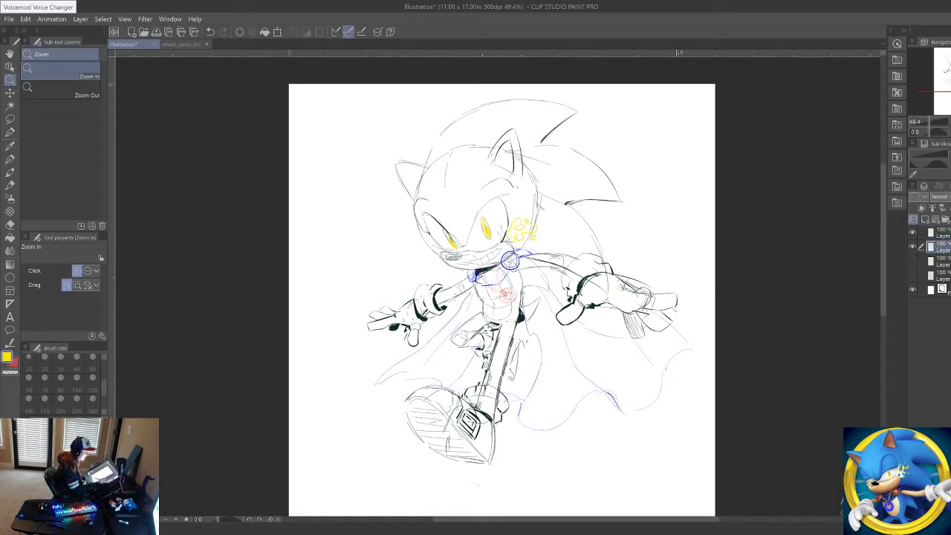
pyautogui.click(950, 197)
pyautogui.click(942, 232)
pyautogui.click(950, 197)
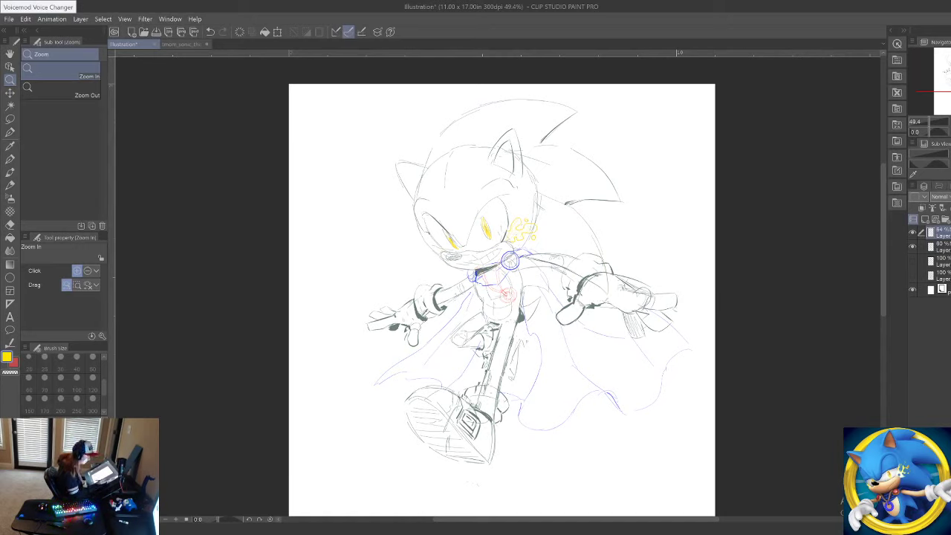
# Step: Create two layer folders above the sketch layers and add a new layer inside the upper folder
pyautogui.doubleClick(946, 220)
pyautogui.click(926, 221)
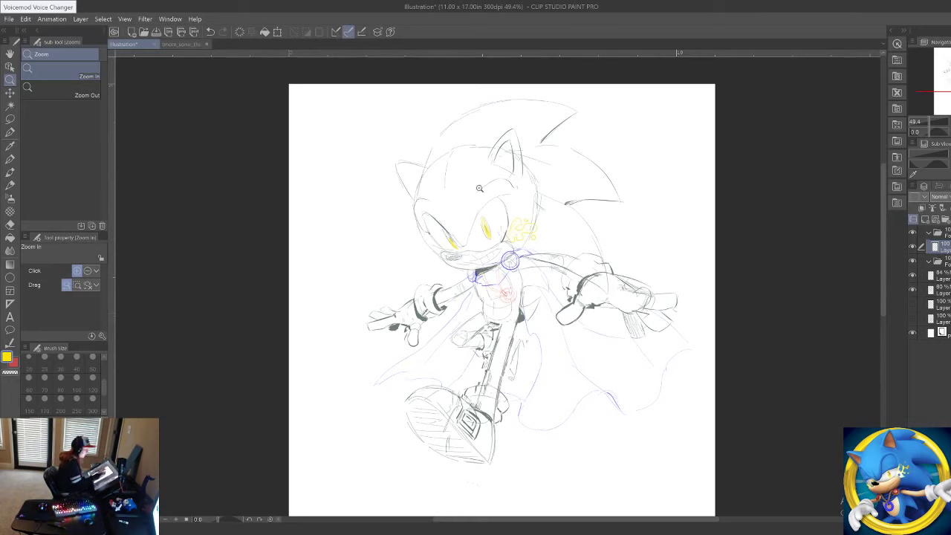
# Step: Lower the opacity of the coloured sketch layer to 29% and the figure sketch layer to 38%
pyautogui.click(452, 171)
pyautogui.click(452, 172)
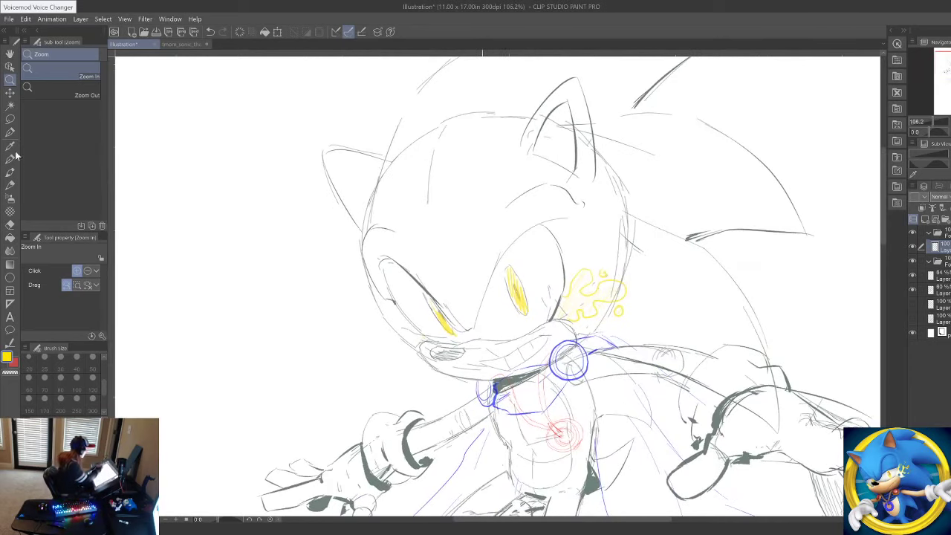
pyautogui.click(10, 159)
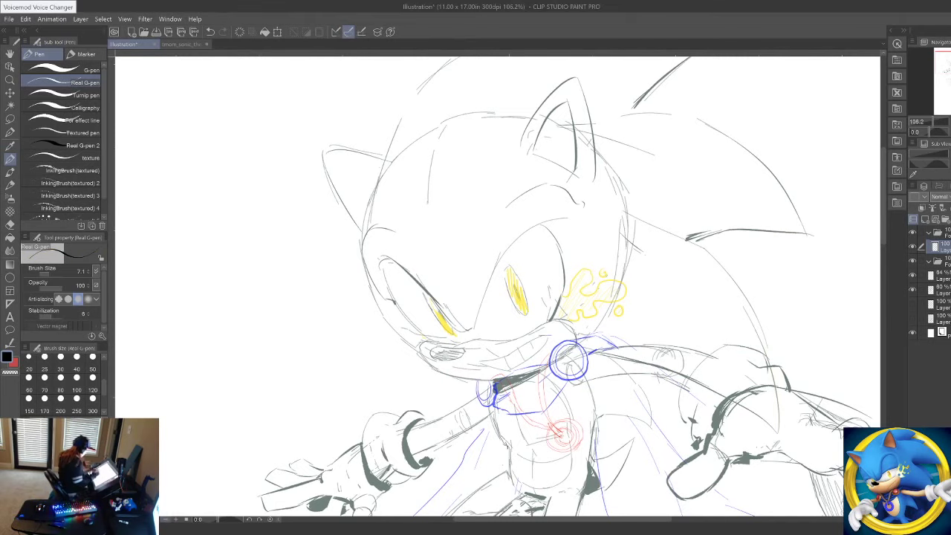
pyautogui.moveTo(594, 298); pyautogui.dragTo(454, 352)
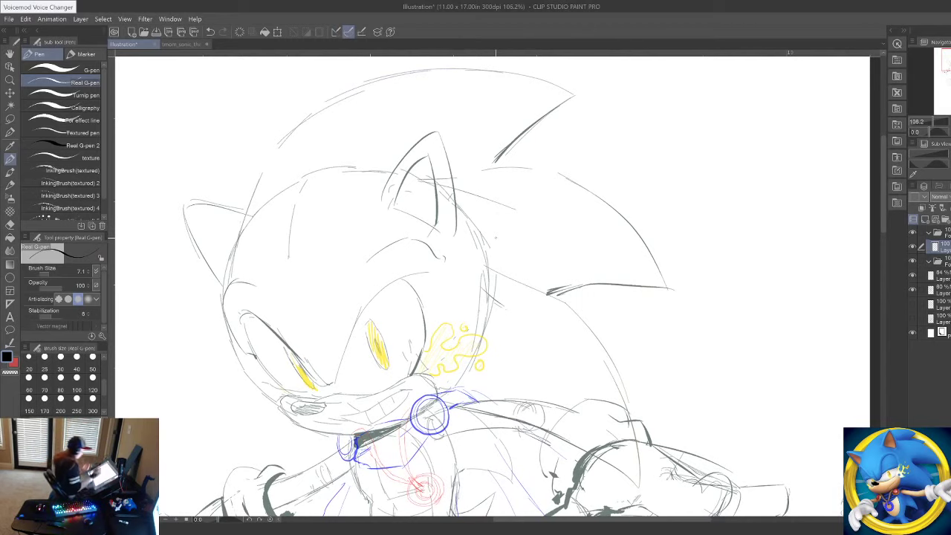
pyautogui.hotkey('ctrl', 'space')
pyautogui.click(436, 154)
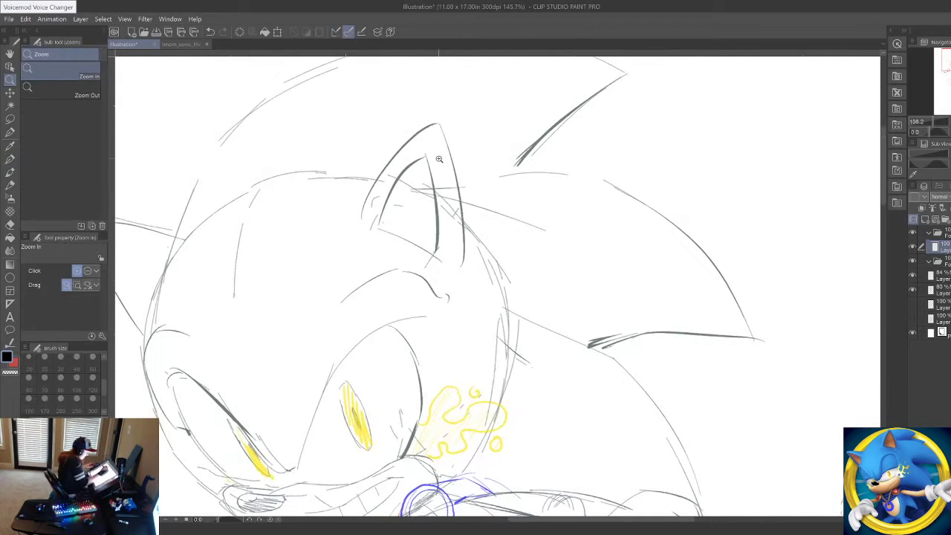
pyautogui.click(944, 276)
pyautogui.click(950, 197)
pyautogui.click(944, 290)
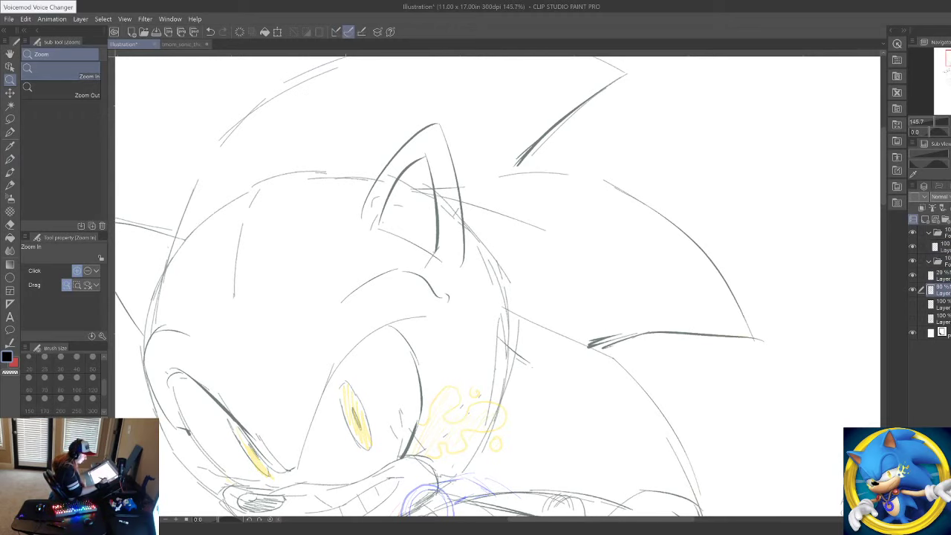
pyautogui.click(950, 197)
pyautogui.click(948, 233)
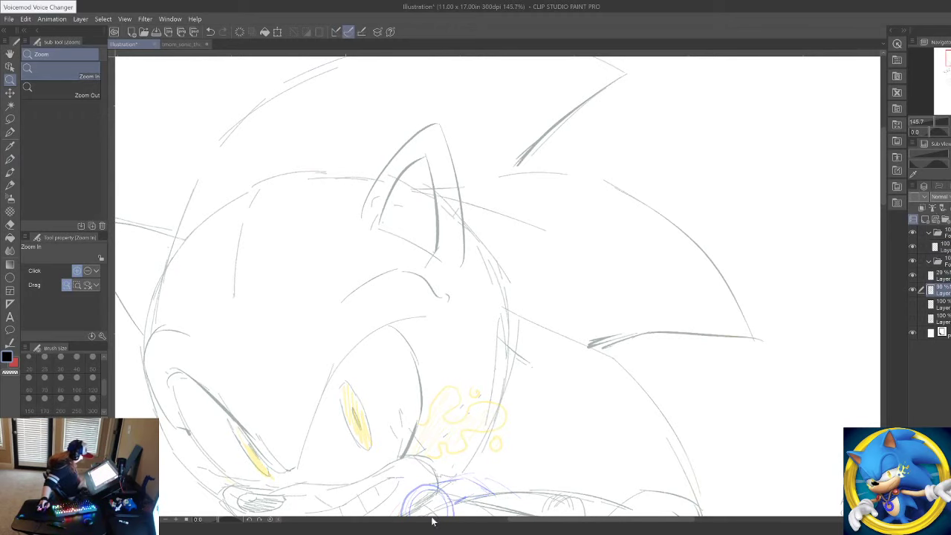
# Step: Examine the faded sketch, both as a full figure and up close around the face
pyautogui.moveTo(449, 321); pyautogui.dragTo(428, 328)
pyautogui.moveTo(389, 420); pyautogui.dragTo(396, 420)
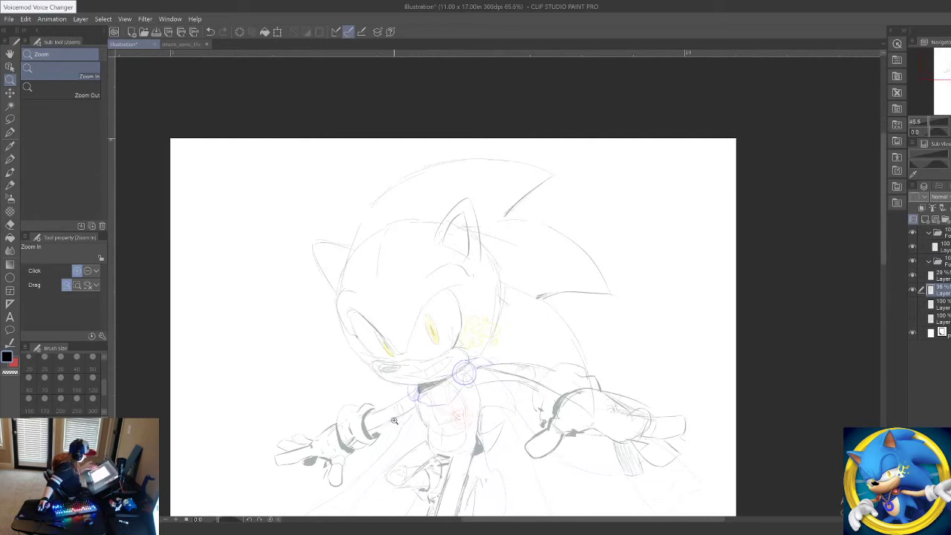
pyautogui.moveTo(478, 413); pyautogui.dragTo(568, 230)
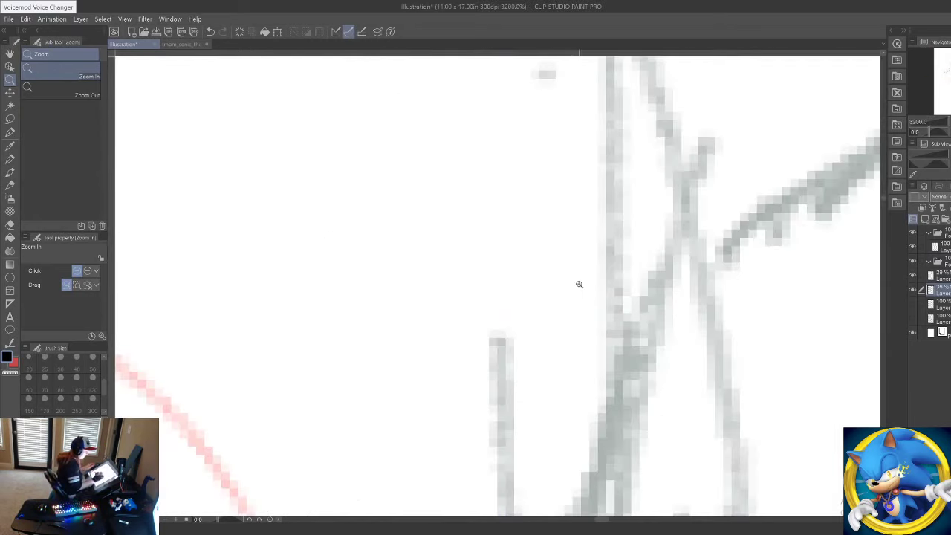
pyautogui.moveTo(579, 285); pyautogui.dragTo(544, 279)
pyautogui.scroll(-8, 543, 278)
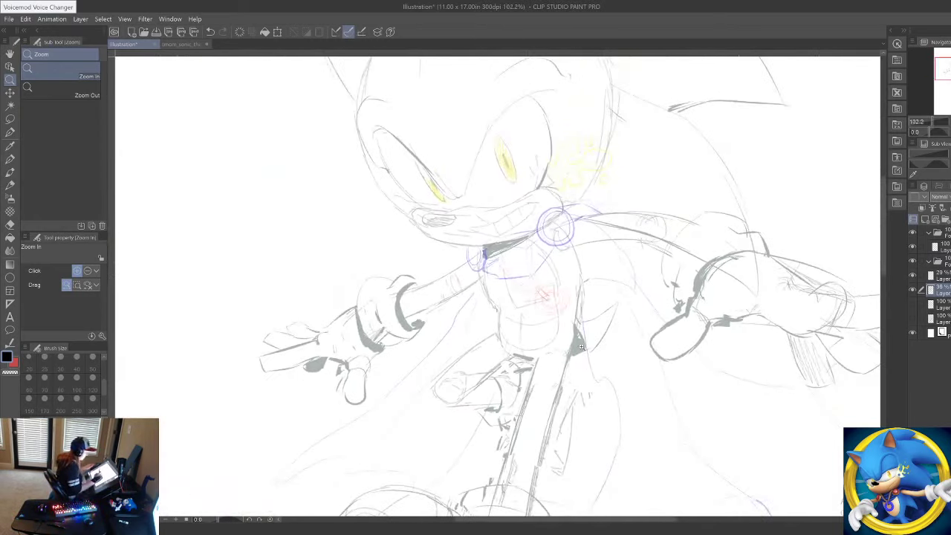
pyautogui.scroll(-3, 615, 365)
pyautogui.moveTo(615, 365); pyautogui.dragTo(581, 353)
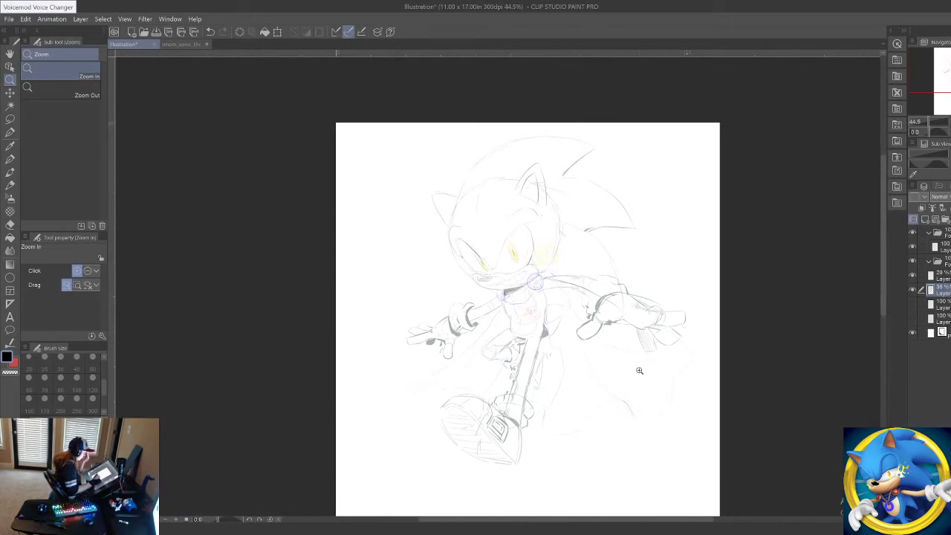
pyautogui.click(10, 160)
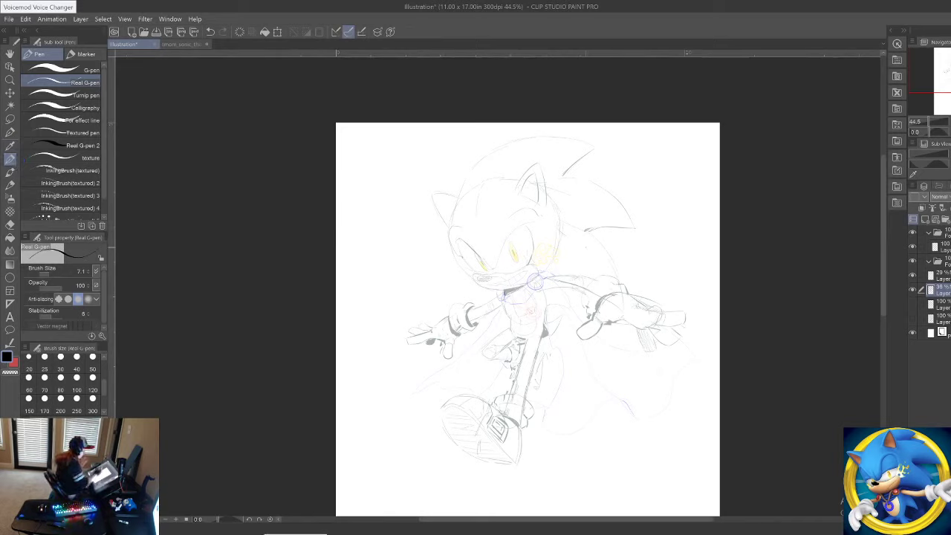
pyautogui.click(12, 80)
pyautogui.moveTo(516, 180); pyautogui.dragTo(550, 181)
pyautogui.moveTo(482, 305); pyautogui.dragTo(543, 306)
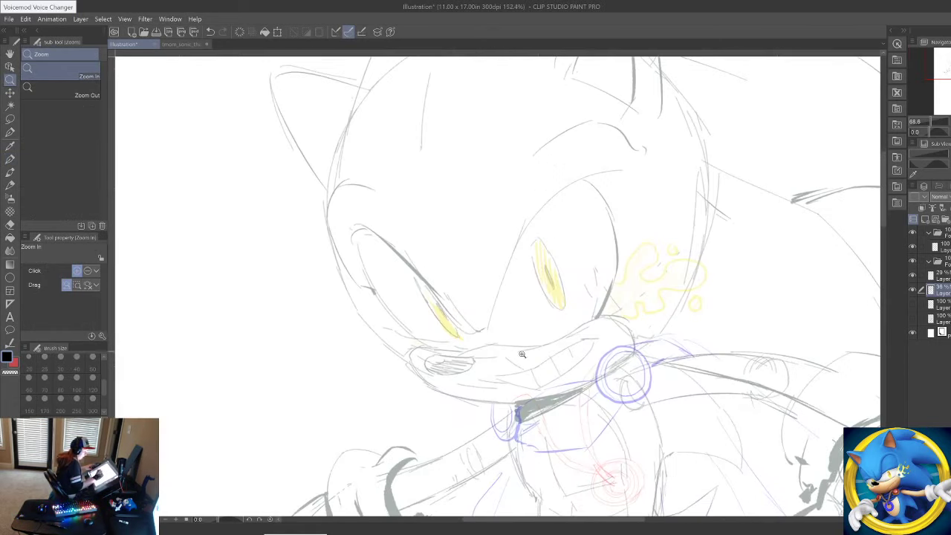
pyautogui.moveTo(476, 356); pyautogui.dragTo(502, 356)
# Step: Switch to iTunes and try to play Live & Learn ~2007 Mix~ and Fly in the Freedom from the TMOM STREAM playlist
pyautogui.hotkey('alt', 'Tab')
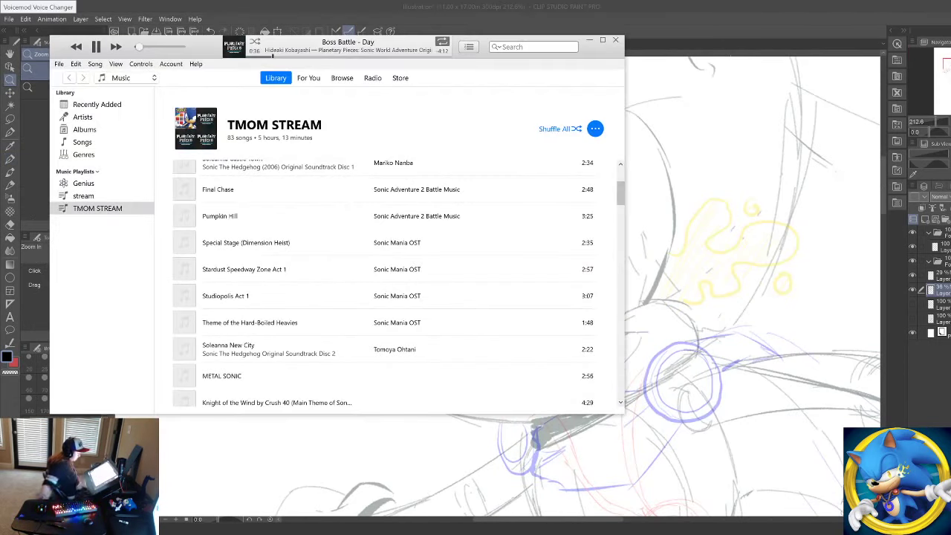
pyautogui.scroll(-6, 339, 278)
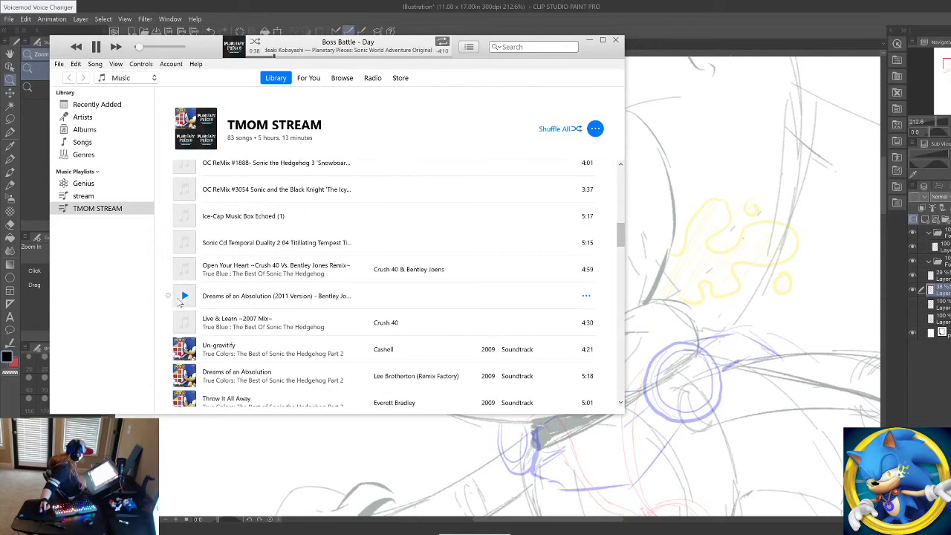
pyautogui.scroll(-2, 183, 271)
pyautogui.click(180, 274)
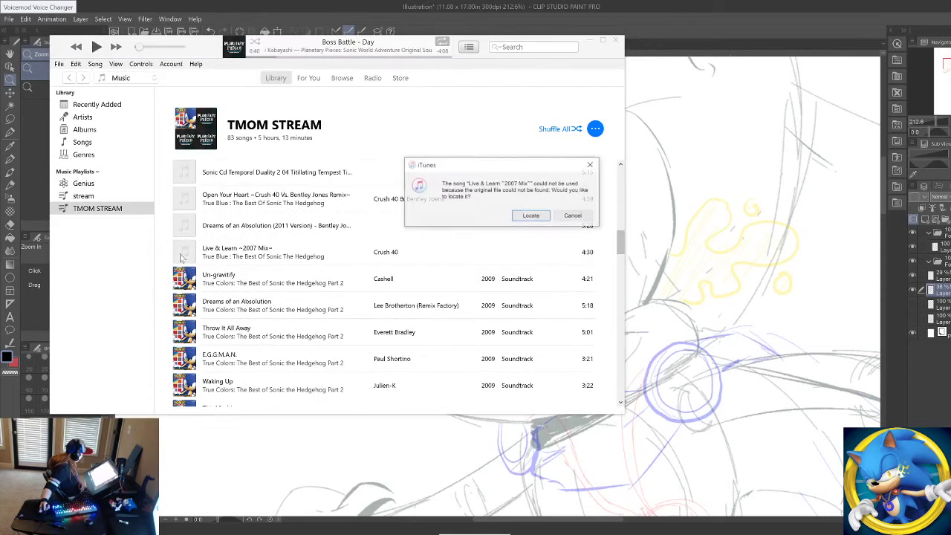
pyautogui.press('Escape')
pyautogui.scroll(-4, 256, 281)
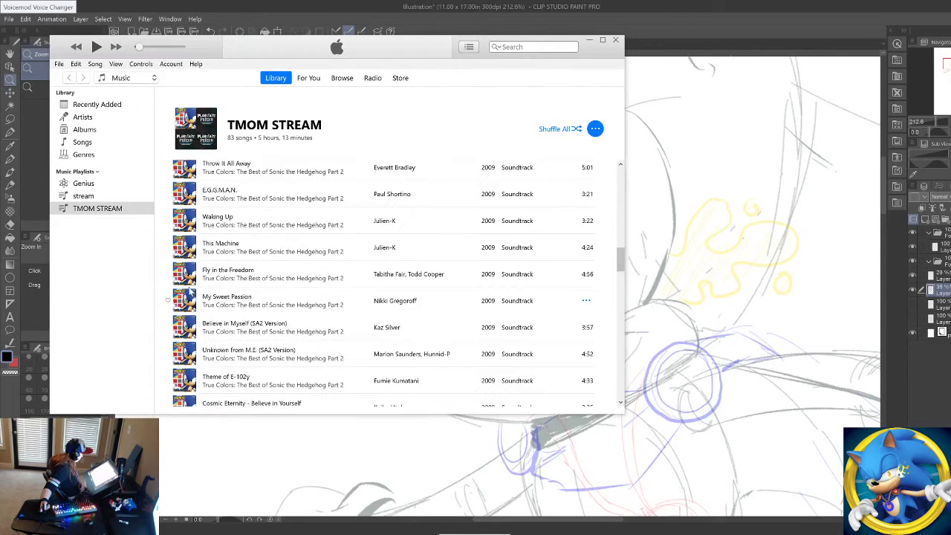
pyautogui.click(185, 274)
pyautogui.click(568, 216)
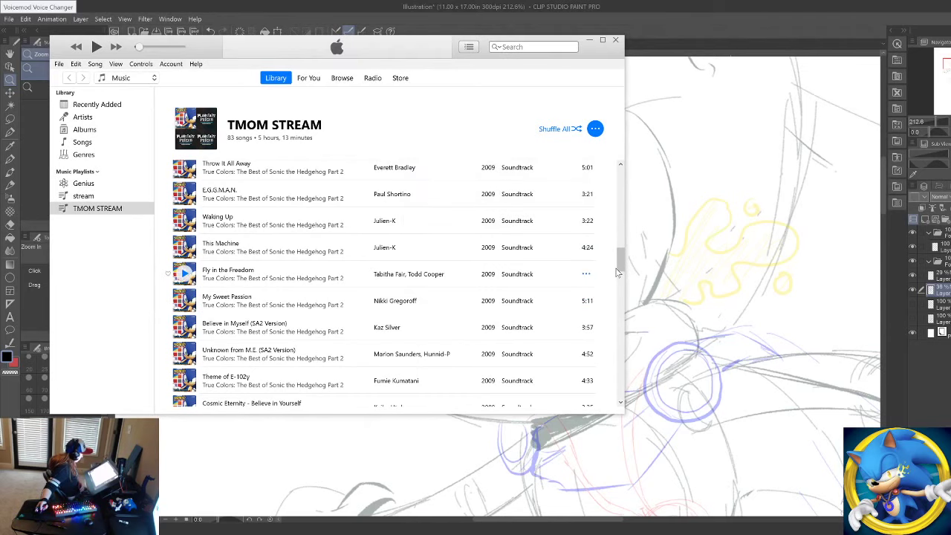
# Step: Look through the rest of the TMOM STREAM playlist and return to Clip Studio Paint
pyautogui.scroll(-15, 220, 316)
pyautogui.scroll(-5, 221, 315)
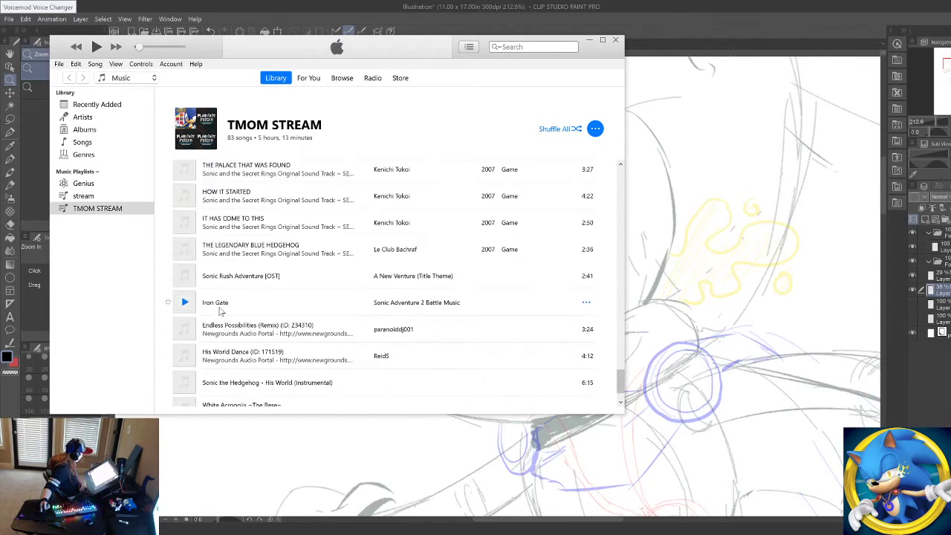
pyautogui.scroll(3, 221, 315)
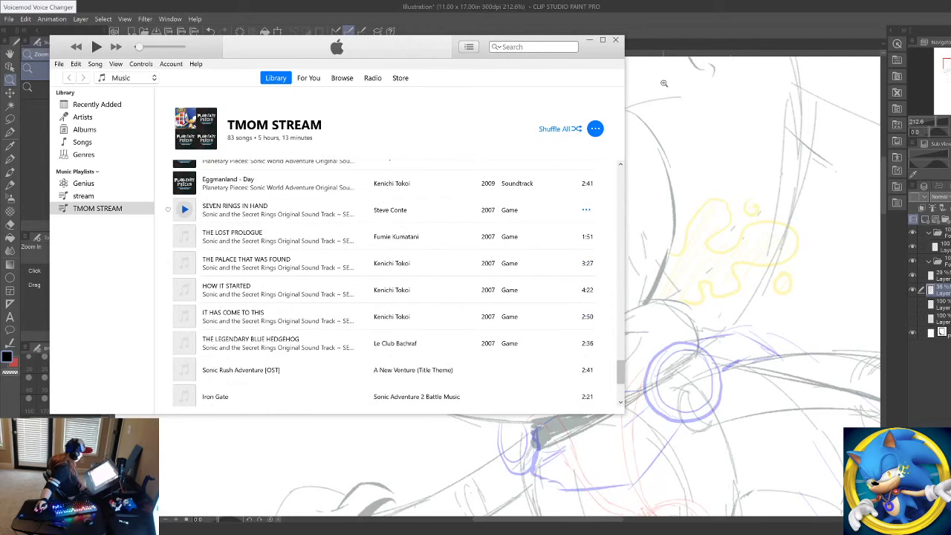
pyautogui.click(690, 25)
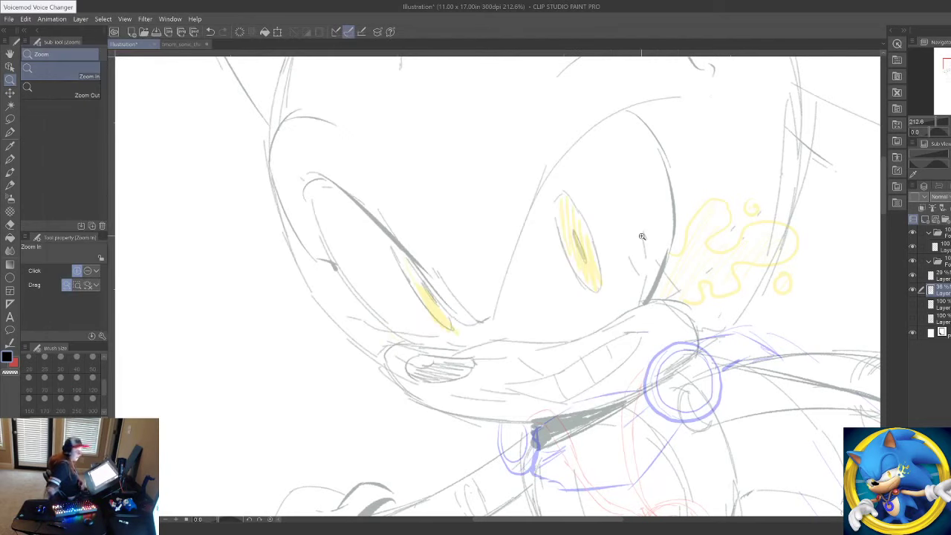
# Step: Ink the upper edges of both eyes and a short crease between them with the Real G-pen on the upper folder's layer
pyautogui.click(11, 160)
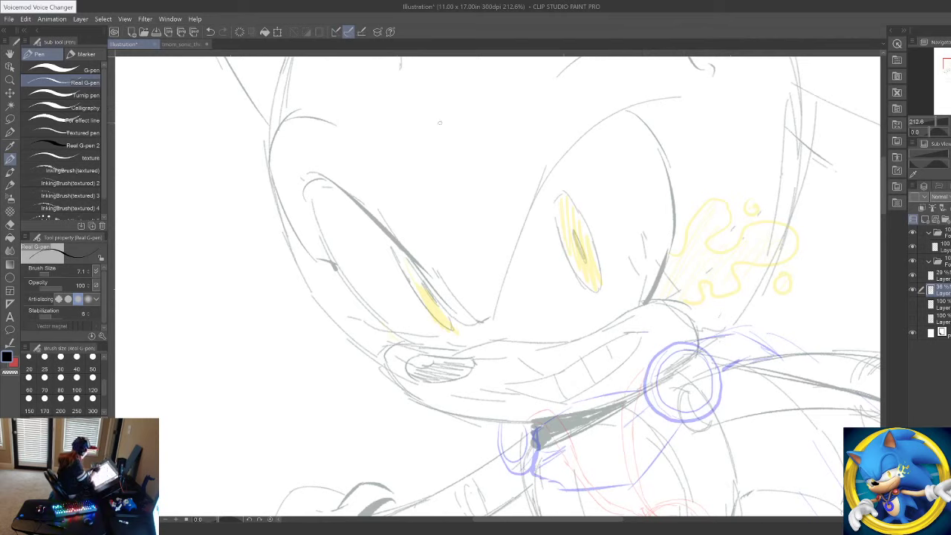
pyautogui.moveTo(665, 98); pyautogui.dragTo(581, 137)
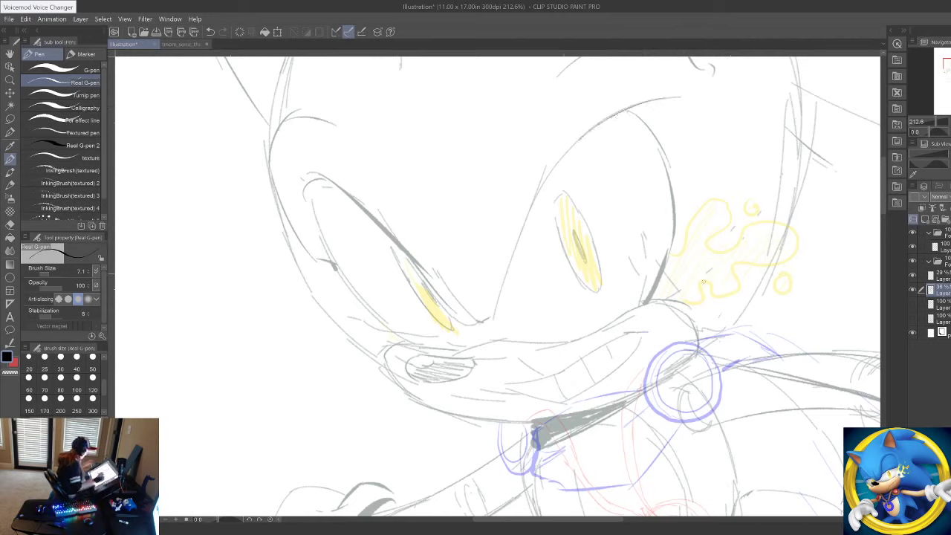
pyautogui.hotkey('ctrl', 'z')
pyautogui.click(943, 247)
pyautogui.moveTo(668, 100)
pyautogui.mouseDown()
pyautogui.moveTo(591, 134)
pyautogui.moveTo(536, 201)
pyautogui.moveTo(478, 321)
pyautogui.mouseUp()
pyautogui.moveTo(434, 246); pyautogui.dragTo(472, 313)
pyautogui.moveTo(306, 190)
pyautogui.mouseDown()
pyautogui.moveTo(342, 190)
pyautogui.moveTo(455, 313)
pyautogui.moveTo(303, 180)
pyautogui.moveTo(356, 212)
pyautogui.moveTo(453, 315)
pyautogui.moveTo(480, 321)
pyautogui.mouseUp()
pyautogui.hotkey('ctrl', 'z')
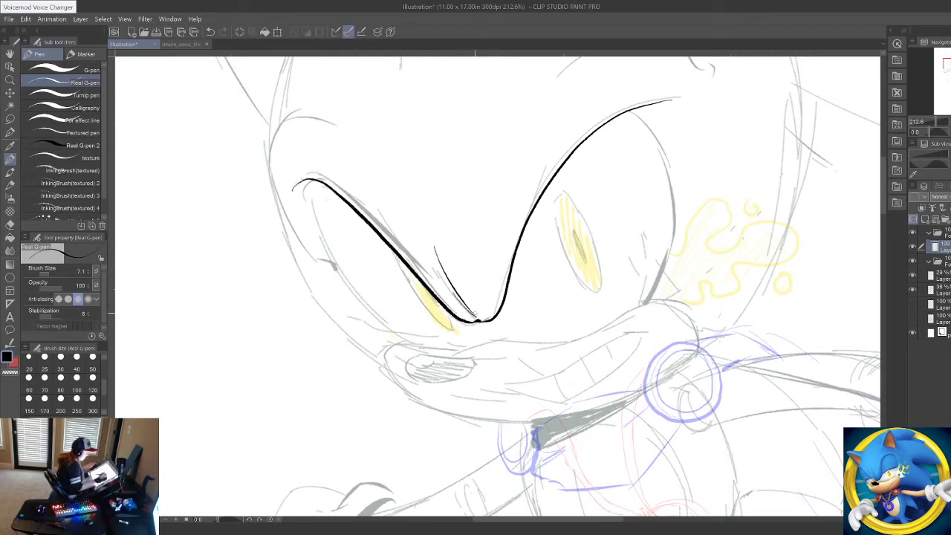
# Step: Try to draw the narrower eye's outer edge with the Curve tool at brush size 4
pyautogui.click(9, 277)
pyautogui.click(80, 88)
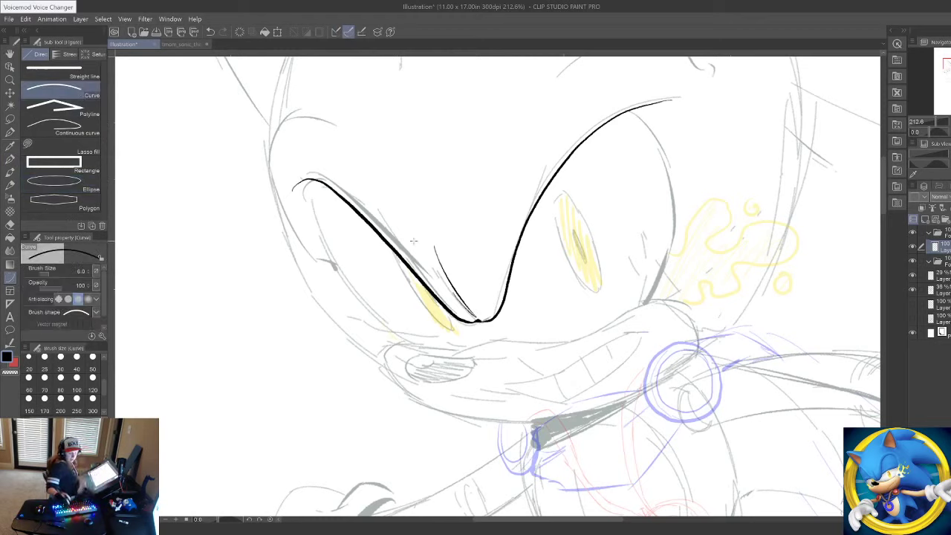
pyautogui.press('[')
pyautogui.press('[')
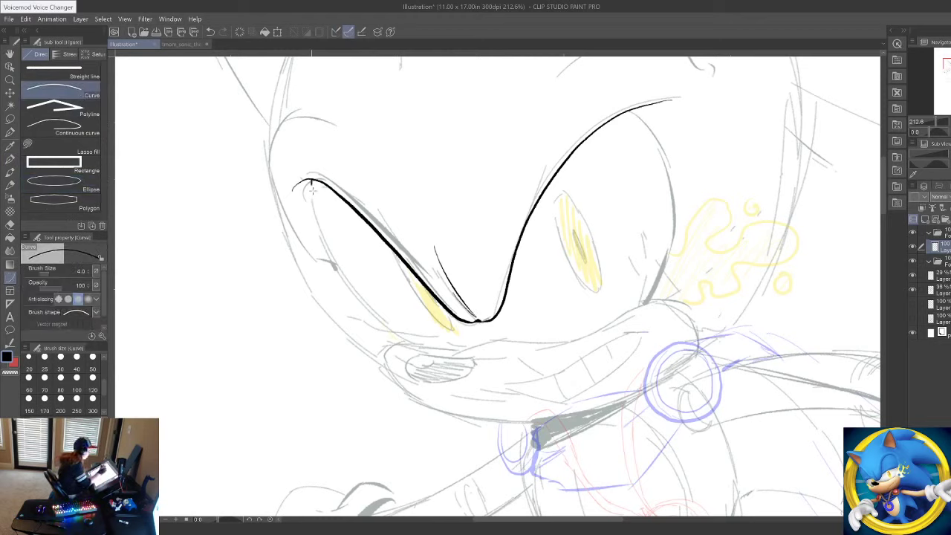
pyautogui.moveTo(312, 182); pyautogui.dragTo(410, 342)
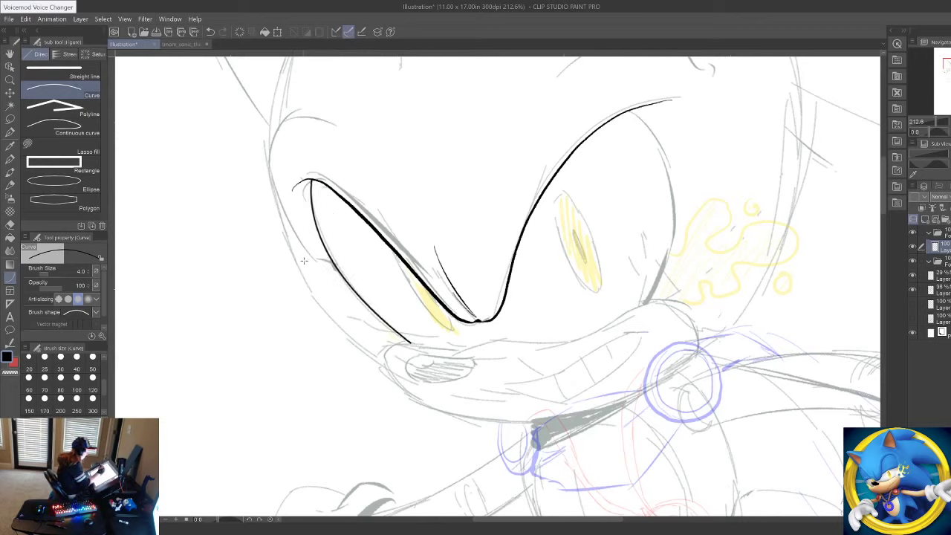
pyautogui.press('Escape')
# Step: Ink the narrower eye's curved outer edge freehand with the Real G-pen, down to the muzzle beside the nose
pyautogui.click(10, 159)
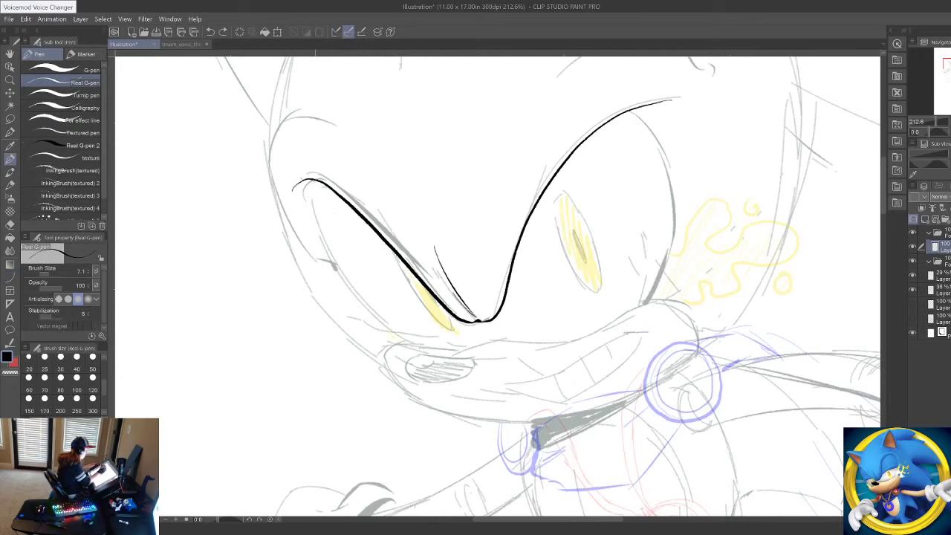
pyautogui.moveTo(314, 180); pyautogui.dragTo(341, 269)
pyautogui.hotkey('ctrl', 'z')
pyautogui.moveTo(314, 180); pyautogui.dragTo(428, 350)
# Step: Ink the larger eye's outer edge down to the muzzle with the Curve tool at brush size 5
pyautogui.moveTo(631, 116)
pyautogui.mouseDown()
pyautogui.moveTo(654, 140)
pyautogui.moveTo(657, 287)
pyautogui.mouseUp()
pyautogui.hotkey('ctrl', 'z')
pyautogui.click(10, 277)
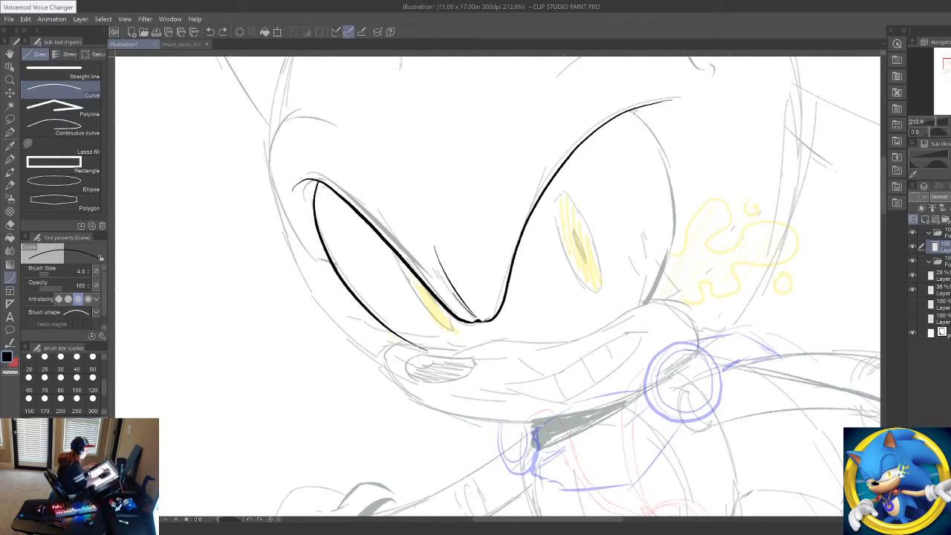
pyautogui.moveTo(632, 111)
pyautogui.mouseDown()
pyautogui.moveTo(662, 264)
pyautogui.moveTo(646, 303)
pyautogui.mouseUp()
pyautogui.click(708, 194)
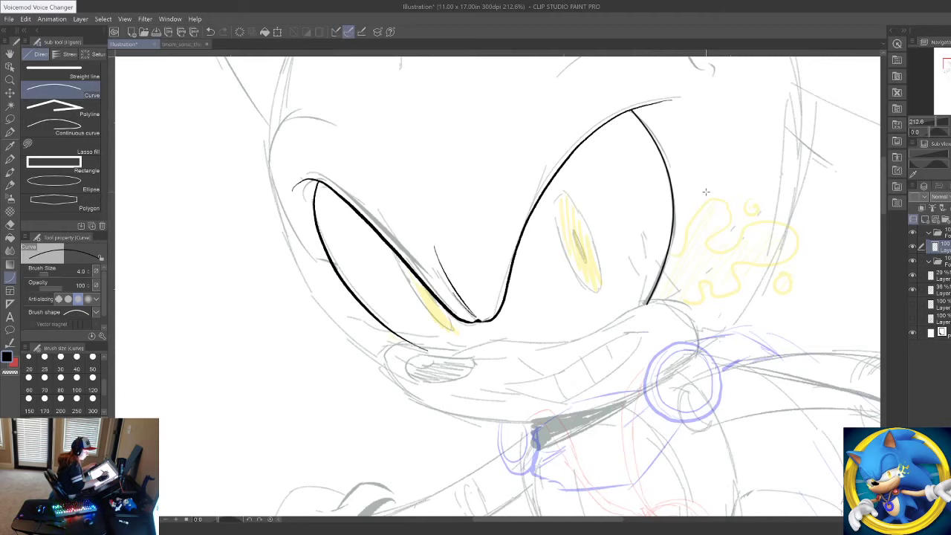
pyautogui.hotkey('ctrl', 'z')
pyautogui.press(']')
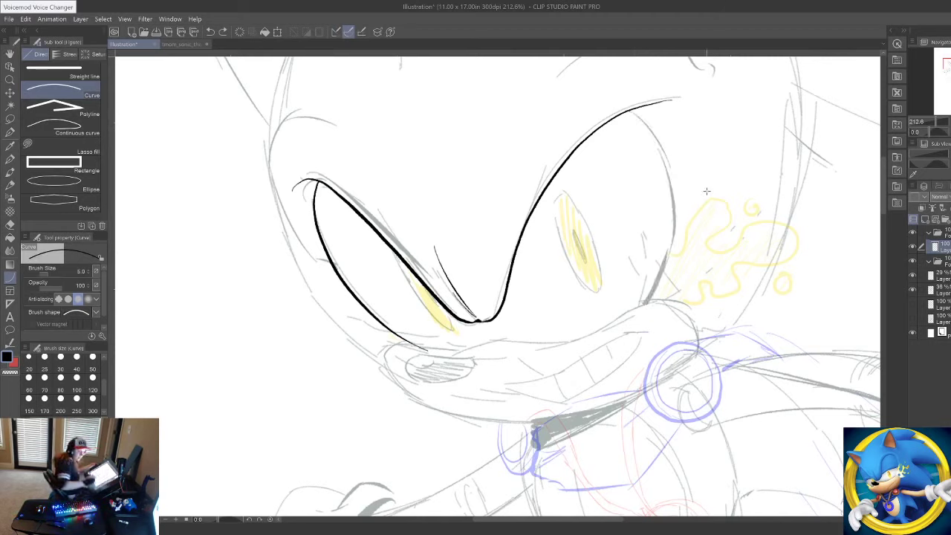
pyautogui.moveTo(633, 111); pyautogui.dragTo(647, 303)
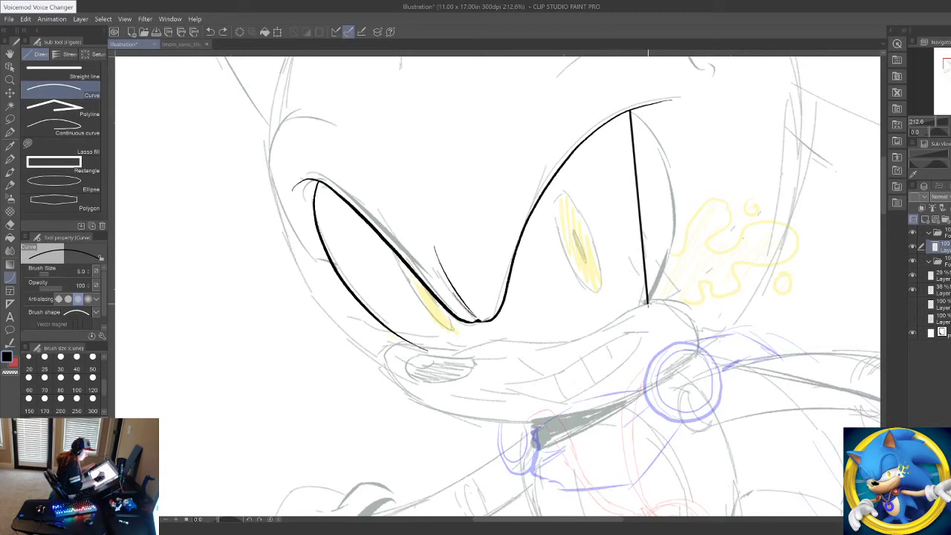
pyautogui.click(707, 191)
# Step: Add short tapered wrinkle strokes beside the crease between the eyes with the Real G-pen
pyautogui.press('p')
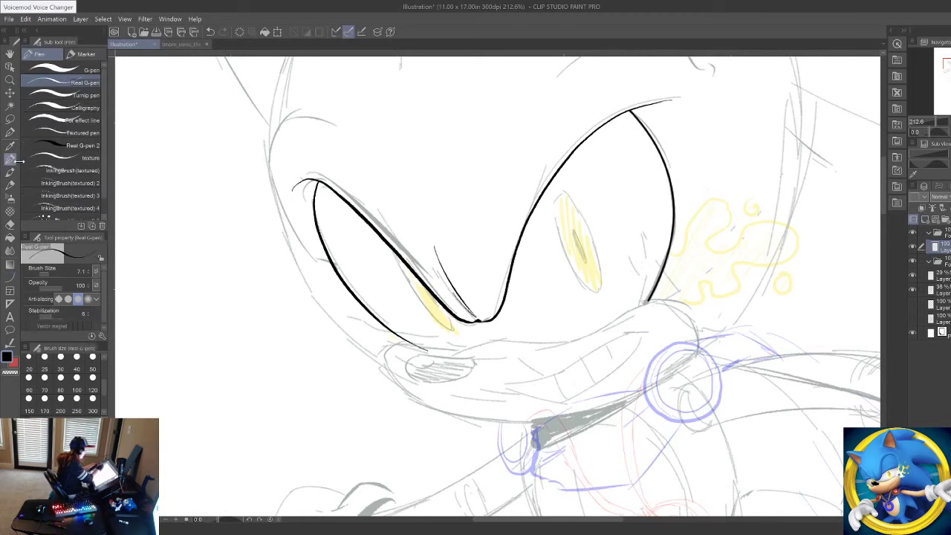
pyautogui.moveTo(446, 234); pyautogui.dragTo(450, 262)
pyautogui.moveTo(445, 236); pyautogui.dragTo(459, 284)
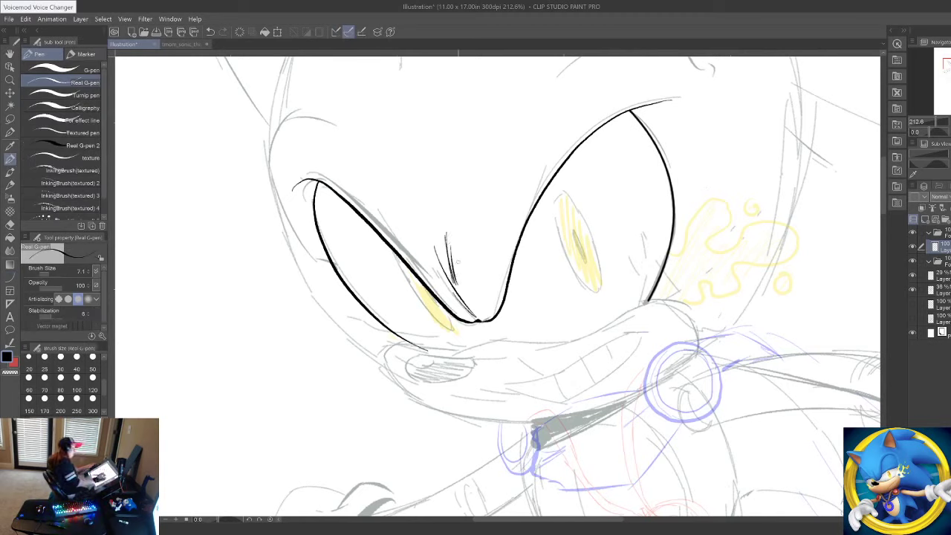
# Step: Ink the brow ridge above the narrower eye and the face contour curving down to that eye's outer edge
pyautogui.moveTo(597, 255); pyautogui.dragTo(624, 291)
pyautogui.moveTo(368, 163)
pyautogui.mouseDown()
pyautogui.moveTo(308, 147)
pyautogui.moveTo(303, 156)
pyautogui.moveTo(310, 242)
pyautogui.mouseUp()
pyautogui.hotkey('ctrl', 'z')
pyautogui.hotkey('ctrl', 'z')
pyautogui.moveTo(368, 162)
pyautogui.mouseDown()
pyautogui.moveTo(310, 156)
pyautogui.moveTo(298, 200)
pyautogui.moveTo(310, 237)
pyautogui.mouseUp()
pyautogui.hotkey('ctrl', 'z')
pyautogui.hotkey('ctrl', 'z')
pyautogui.moveTo(365, 161)
pyautogui.mouseDown()
pyautogui.moveTo(309, 159)
pyautogui.moveTo(306, 234)
pyautogui.moveTo(344, 291)
pyautogui.mouseUp()
pyautogui.hotkey('ctrl', 'z')
pyautogui.moveTo(303, 225)
pyautogui.mouseDown()
pyautogui.moveTo(338, 289)
pyautogui.moveTo(355, 296)
pyautogui.mouseUp()
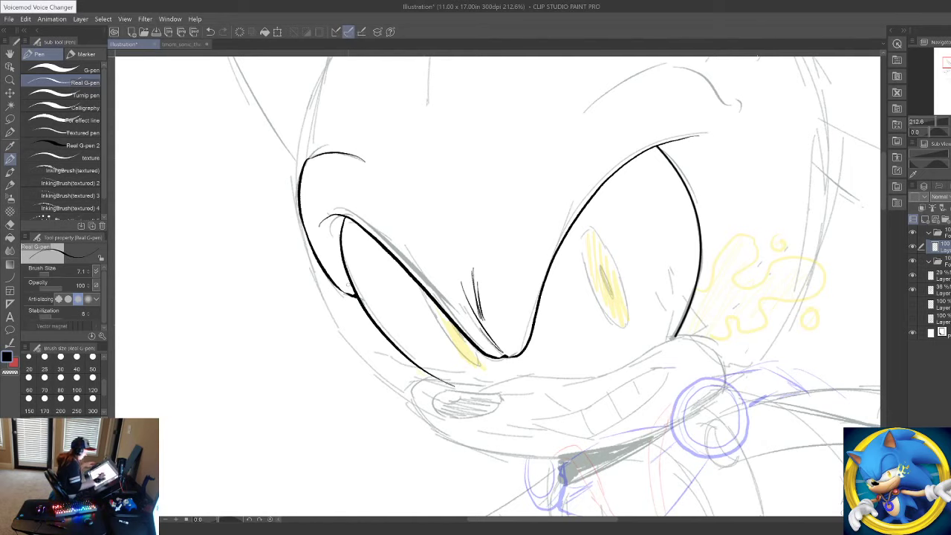
# Step: Ink the arched brow line above the larger eye
pyautogui.moveTo(594, 149); pyautogui.dragTo(474, 221)
pyautogui.moveTo(458, 187)
pyautogui.mouseDown()
pyautogui.moveTo(572, 134)
pyautogui.moveTo(613, 209)
pyautogui.mouseUp()
pyautogui.moveTo(618, 310); pyautogui.dragTo(644, 187)
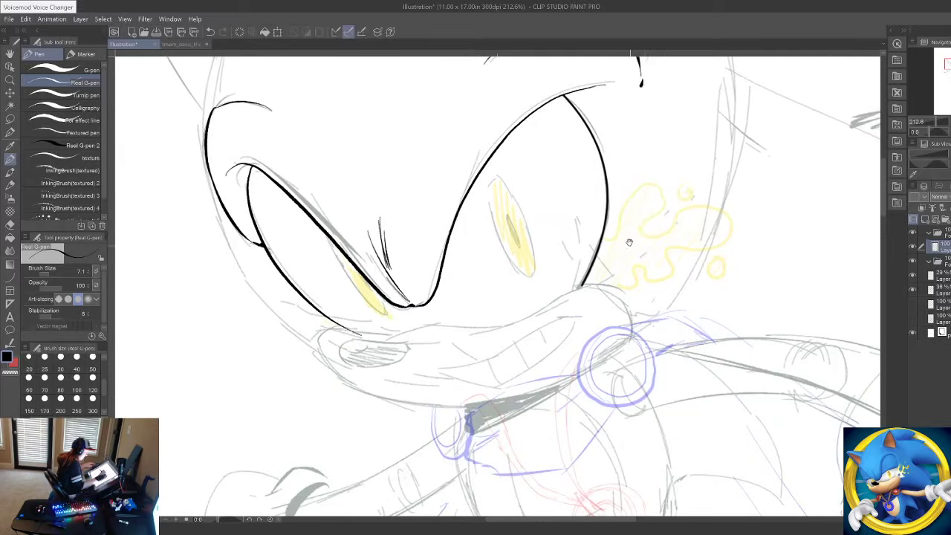
# Step: Ink the ear's outer outline and its inner contour with the Real G-pen
pyautogui.moveTo(619, 136); pyautogui.dragTo(629, 302)
pyautogui.moveTo(647, 216); pyautogui.dragTo(605, 250)
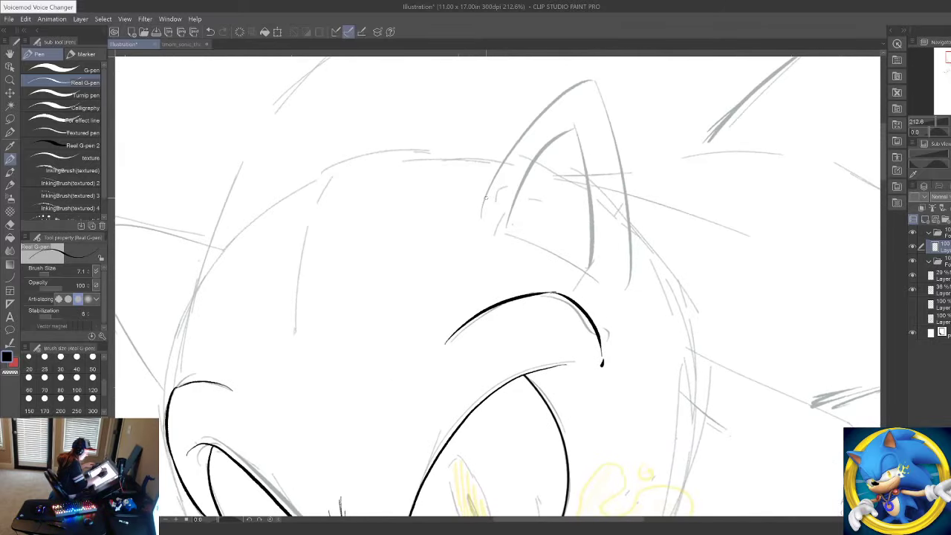
pyautogui.moveTo(477, 219)
pyautogui.mouseDown()
pyautogui.moveTo(596, 78)
pyautogui.moveTo(584, 84)
pyautogui.moveTo(596, 79)
pyautogui.moveTo(623, 174)
pyautogui.moveTo(631, 285)
pyautogui.mouseUp()
pyautogui.moveTo(507, 226)
pyautogui.mouseDown()
pyautogui.moveTo(531, 162)
pyautogui.moveTo(574, 125)
pyautogui.moveTo(588, 262)
pyautogui.mouseUp()
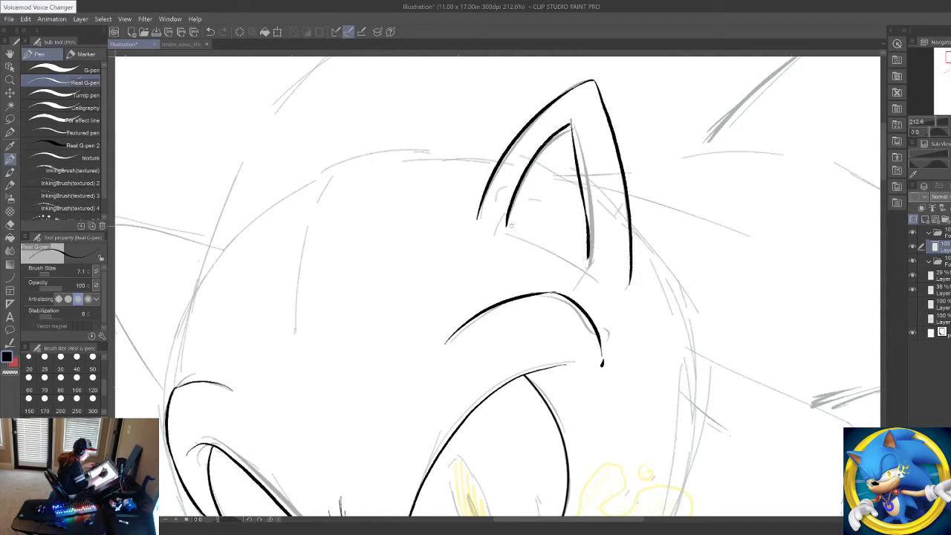
pyautogui.moveTo(510, 227)
pyautogui.mouseDown()
pyautogui.moveTo(592, 273)
pyautogui.moveTo(631, 184)
pyautogui.moveTo(638, 93)
pyautogui.mouseUp()
# Step: Try to outline the round cape clasp beside the muzzle with the Ellipse tool
pyautogui.moveTo(622, 316); pyautogui.dragTo(632, 191)
pyautogui.moveTo(636, 279)
pyautogui.mouseDown()
pyautogui.moveTo(676, 226)
pyautogui.moveTo(589, 161)
pyautogui.mouseUp()
pyautogui.moveTo(631, 250); pyautogui.dragTo(577, 259)
pyautogui.click(10, 277)
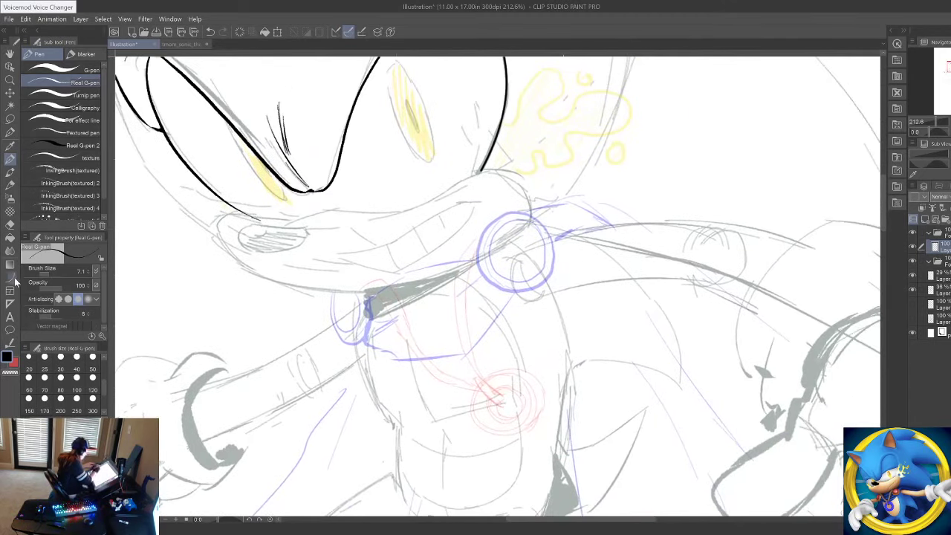
pyautogui.click(63, 181)
pyautogui.moveTo(472, 201); pyautogui.dragTo(553, 289)
pyautogui.click(553, 286)
pyautogui.hotkey('ctrl', 'z')
pyautogui.press('[')
pyautogui.press('[')
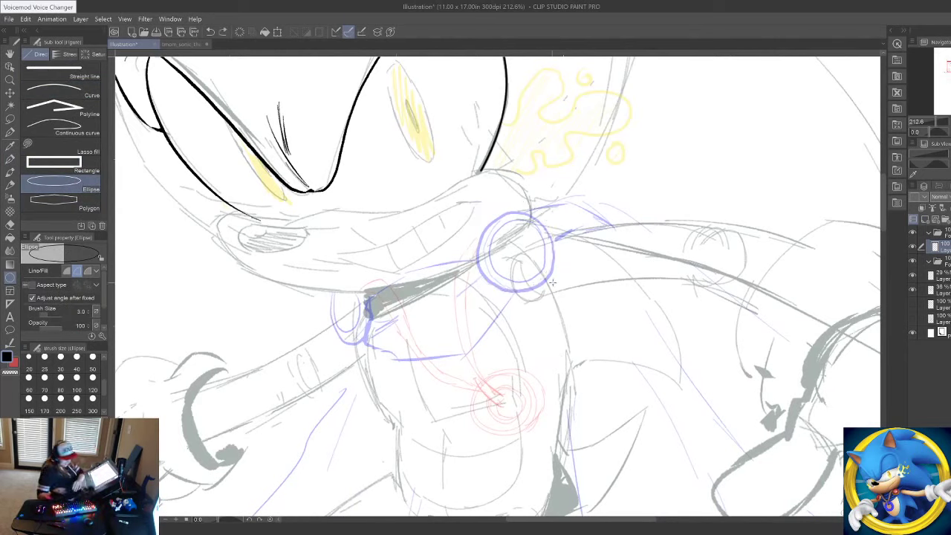
# Step: Ink the round cape clasp freehand as two nested circles with the Real G-pen
pyautogui.click(13, 159)
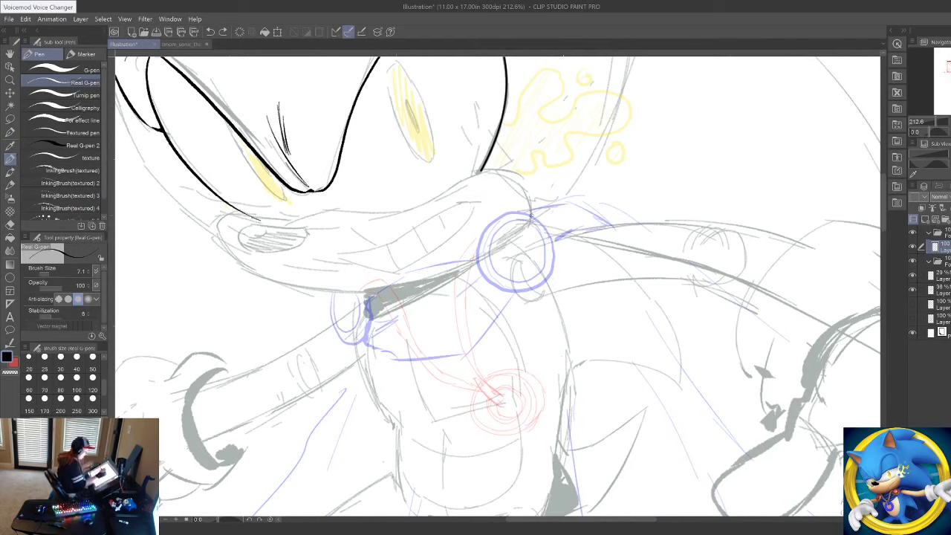
pyautogui.moveTo(533, 212)
pyautogui.mouseDown()
pyautogui.moveTo(479, 234)
pyautogui.moveTo(484, 279)
pyautogui.moveTo(524, 294)
pyautogui.moveTo(549, 276)
pyautogui.moveTo(556, 241)
pyautogui.moveTo(530, 212)
pyautogui.moveTo(477, 247)
pyautogui.moveTo(502, 287)
pyautogui.moveTo(541, 282)
pyautogui.moveTo(520, 211)
pyautogui.moveTo(478, 268)
pyautogui.moveTo(513, 293)
pyautogui.moveTo(549, 281)
pyautogui.moveTo(529, 213)
pyautogui.moveTo(551, 279)
pyautogui.moveTo(541, 287)
pyautogui.mouseUp()
pyautogui.hotkey('ctrl', 'z')
pyautogui.hotkey('ctrl', 'z')
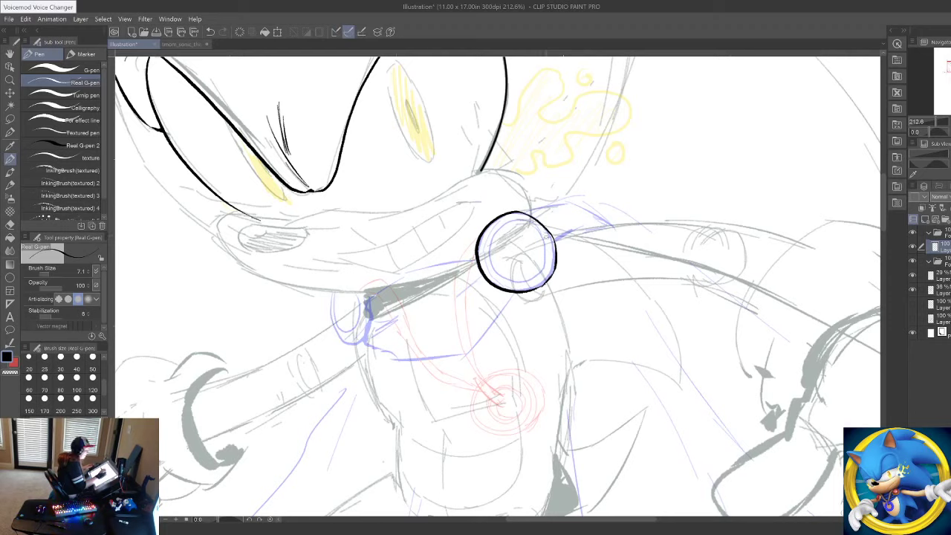
pyautogui.moveTo(544, 235)
pyautogui.mouseDown()
pyautogui.moveTo(522, 223)
pyautogui.moveTo(496, 272)
pyautogui.moveTo(531, 285)
pyautogui.moveTo(553, 264)
pyautogui.moveTo(549, 239)
pyautogui.moveTo(551, 252)
pyautogui.mouseUp()
pyautogui.moveTo(522, 215)
pyautogui.mouseDown()
pyautogui.moveTo(493, 229)
pyautogui.moveTo(496, 280)
pyautogui.mouseUp()
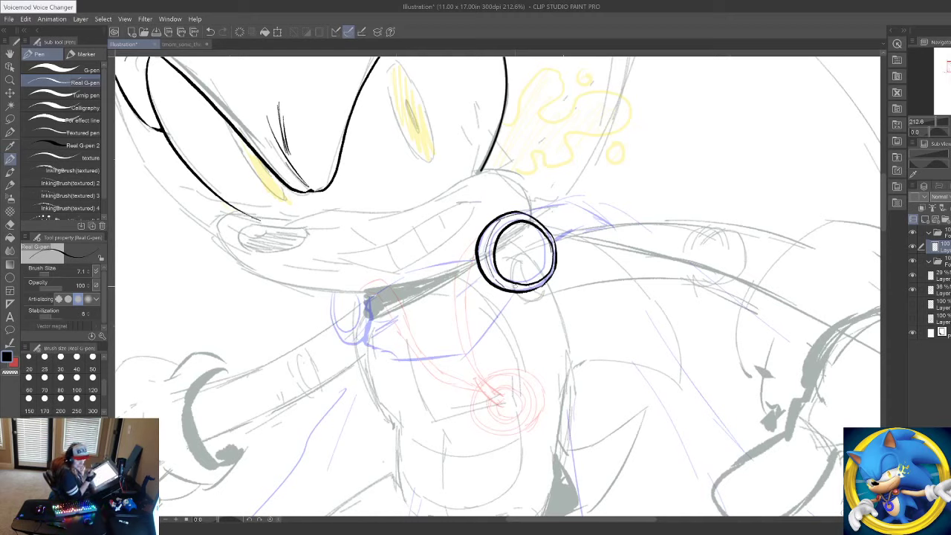
# Step: Ink the nose outline with a small oval highlight inside its upper front end
pyautogui.moveTo(497, 332); pyautogui.dragTo(584, 396)
pyautogui.moveTo(338, 286)
pyautogui.mouseDown()
pyautogui.moveTo(327, 310)
pyautogui.moveTo(387, 293)
pyautogui.mouseUp()
pyautogui.moveTo(326, 311)
pyautogui.mouseDown()
pyautogui.moveTo(359, 316)
pyautogui.moveTo(394, 297)
pyautogui.mouseUp()
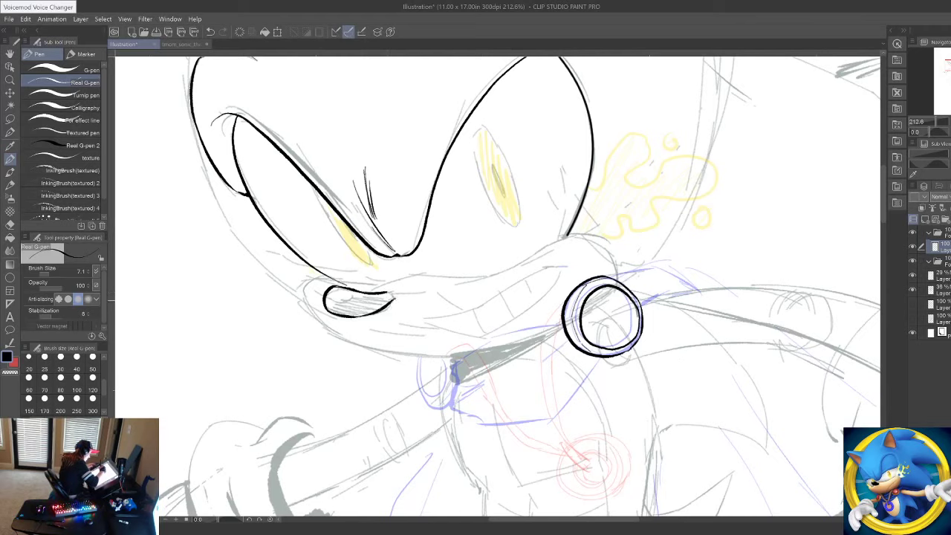
pyautogui.moveTo(327, 297); pyautogui.dragTo(353, 295)
pyautogui.hotkey('ctrl', 'z')
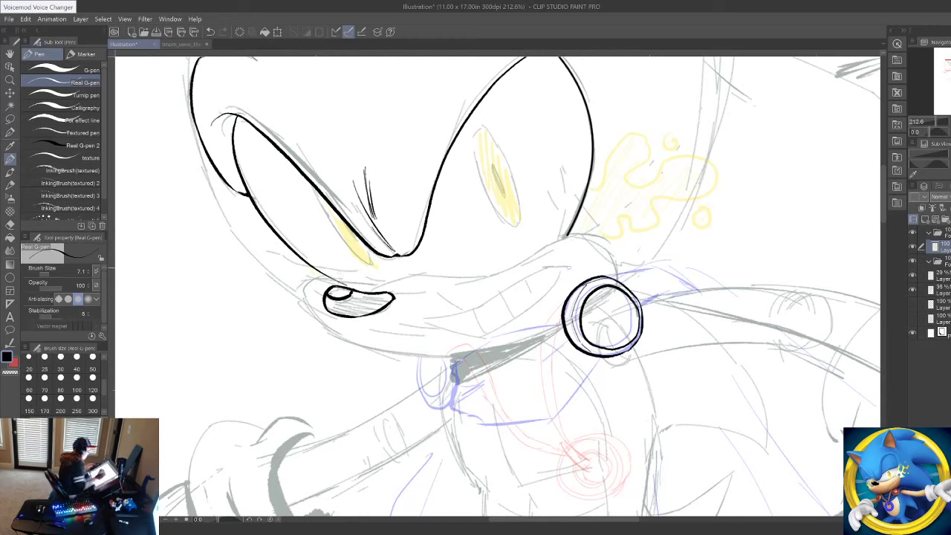
# Step: Ink the muzzle's wavy upper contour from the larger eye's lower corner to the narrower eye above the nose
pyautogui.moveTo(569, 235)
pyautogui.mouseDown()
pyautogui.moveTo(460, 279)
pyautogui.moveTo(361, 287)
pyautogui.mouseUp()
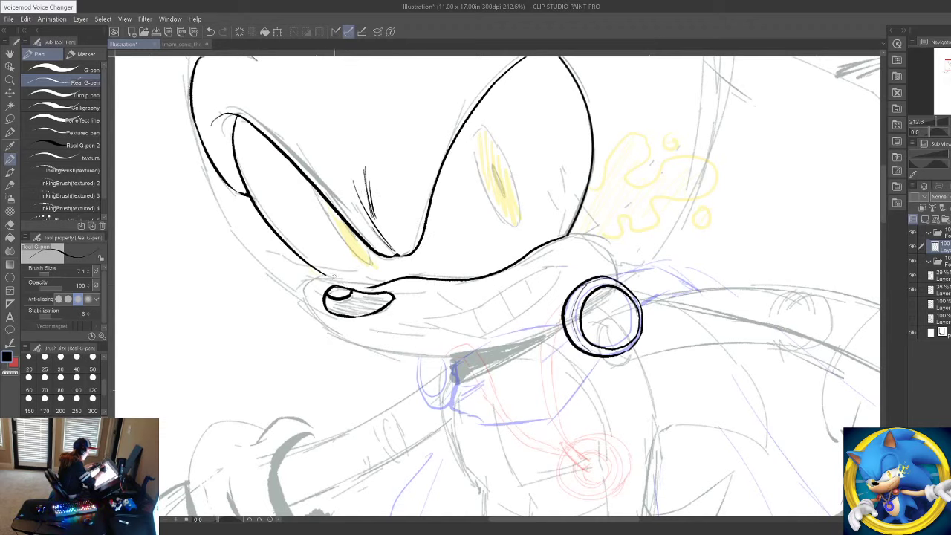
pyautogui.moveTo(322, 276)
pyautogui.mouseDown()
pyautogui.moveTo(370, 286)
pyautogui.moveTo(322, 277)
pyautogui.mouseUp()
pyautogui.hotkey('ctrl', 'z')
pyautogui.hotkey('ctrl', 'z')
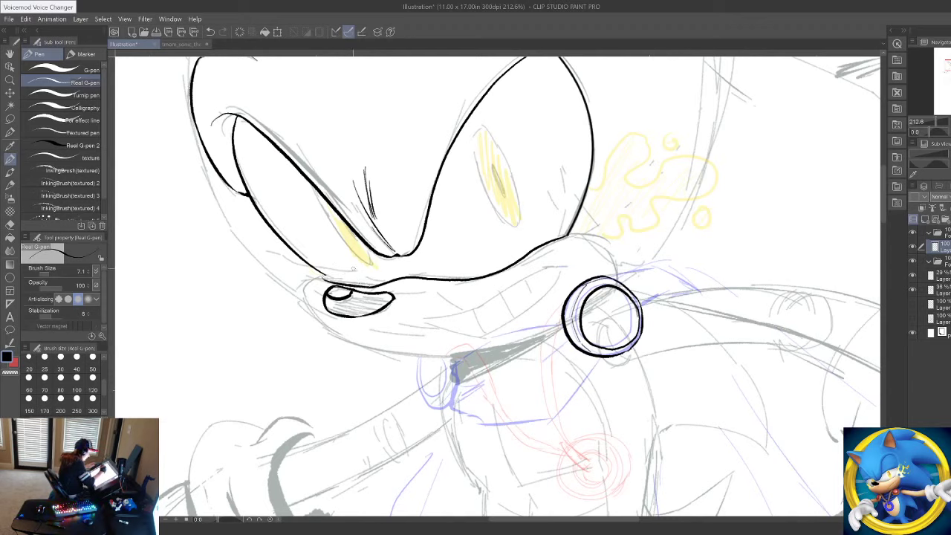
# Step: Fill the nose with black, leaving the oval highlight unfilled
pyautogui.press('g')
pyautogui.click(372, 296)
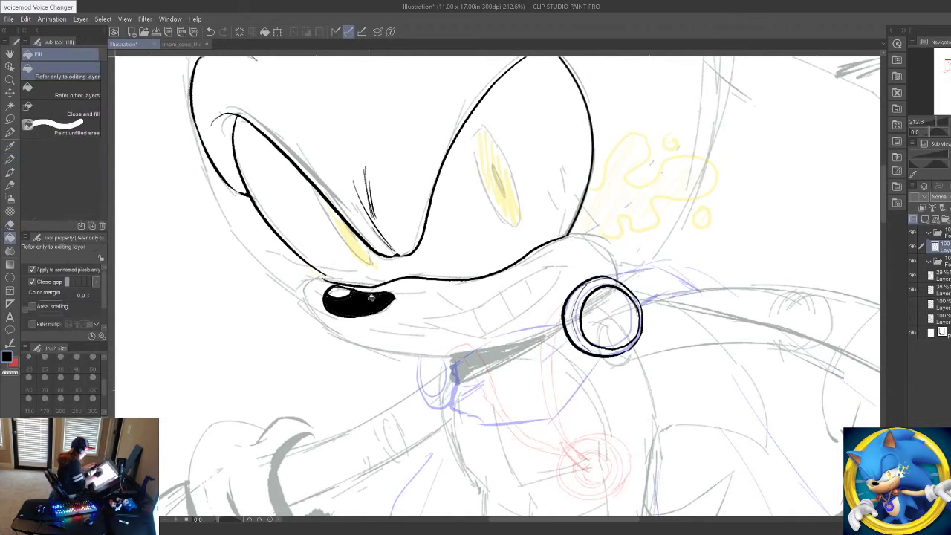
pyautogui.press('p')
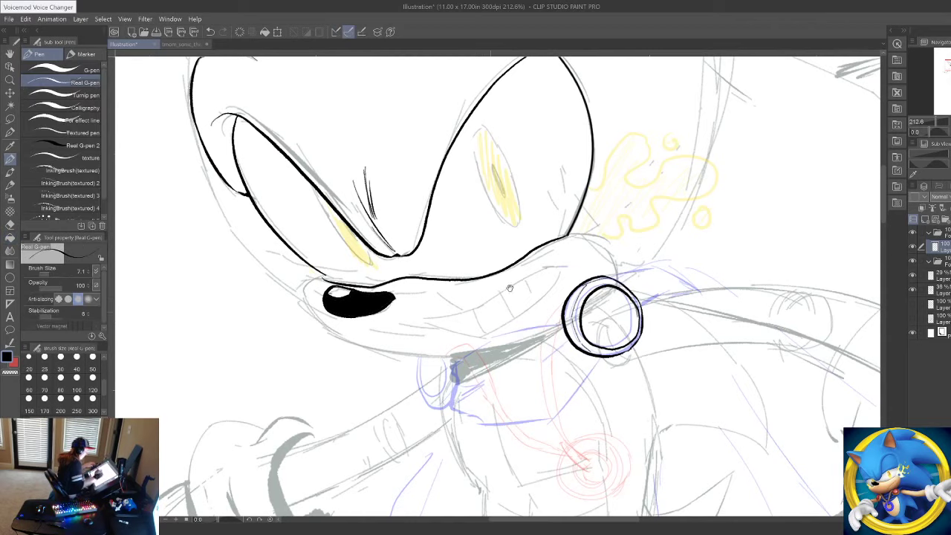
# Step: Ink the muzzle's front edge around the nose and its rounded cheek end down to the clasp
pyautogui.moveTo(510, 289); pyautogui.dragTo(638, 220)
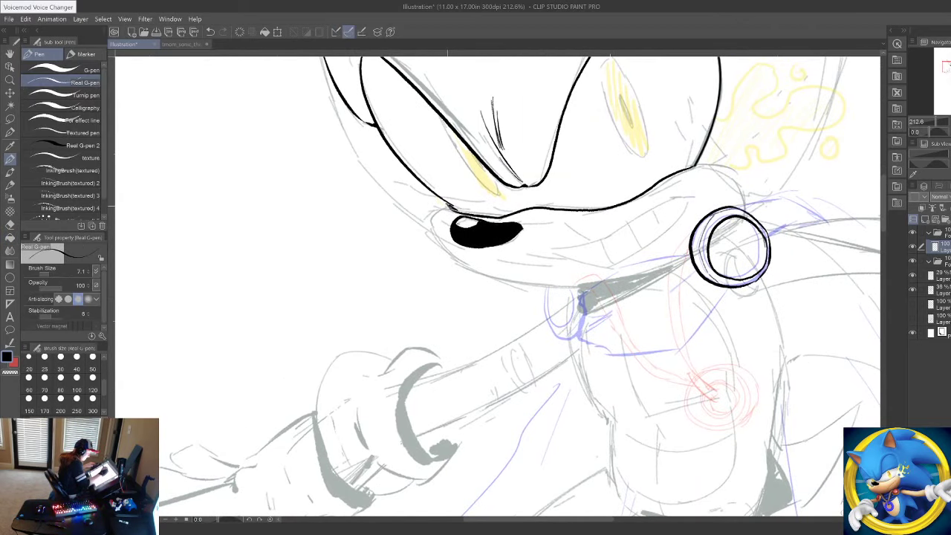
pyautogui.moveTo(451, 207)
pyautogui.mouseDown()
pyautogui.moveTo(435, 218)
pyautogui.moveTo(445, 250)
pyautogui.moveTo(488, 275)
pyautogui.mouseUp()
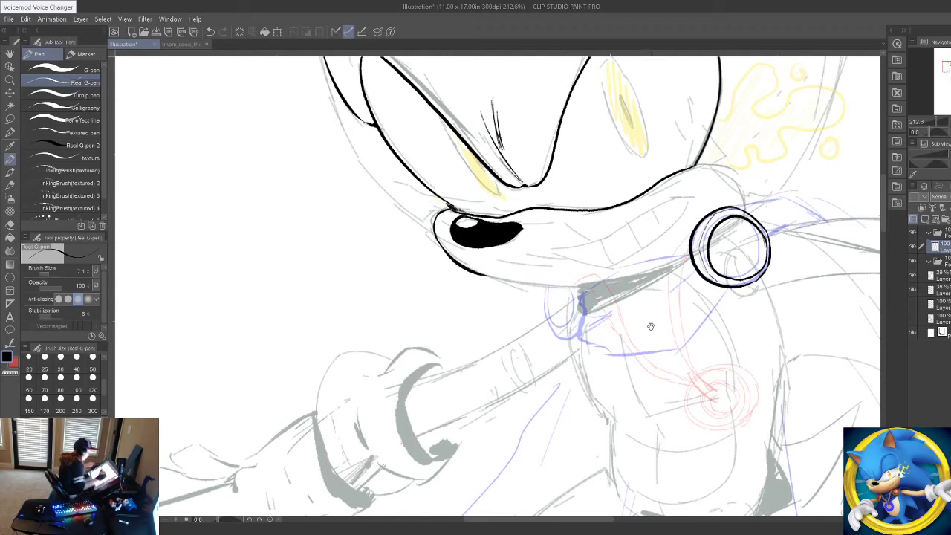
pyautogui.moveTo(651, 325); pyautogui.dragTo(474, 415)
pyautogui.moveTo(519, 260)
pyautogui.mouseDown()
pyautogui.moveTo(555, 266)
pyautogui.moveTo(568, 301)
pyautogui.mouseUp()
pyautogui.hotkey('ctrl', 'z')
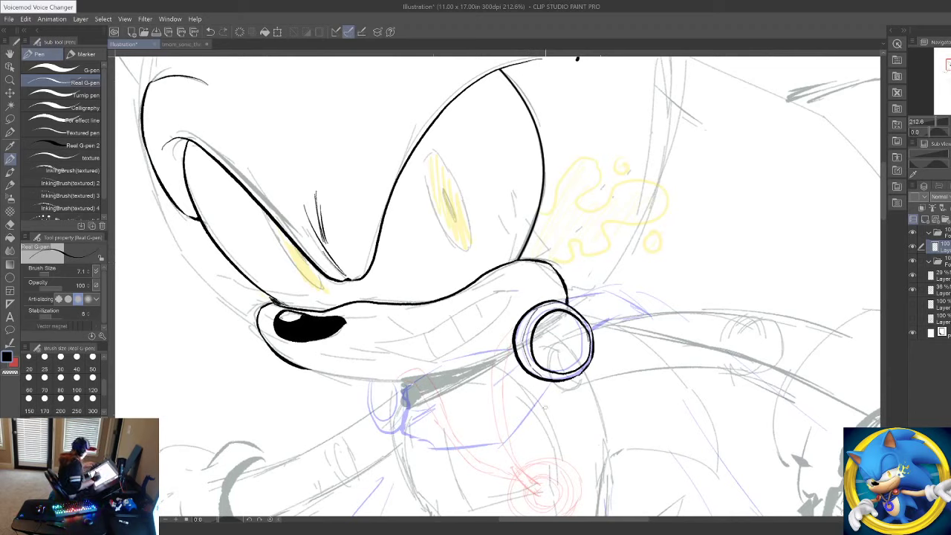
pyautogui.moveTo(569, 396); pyautogui.dragTo(782, 281)
pyautogui.hotkey('ctrl', 'z')
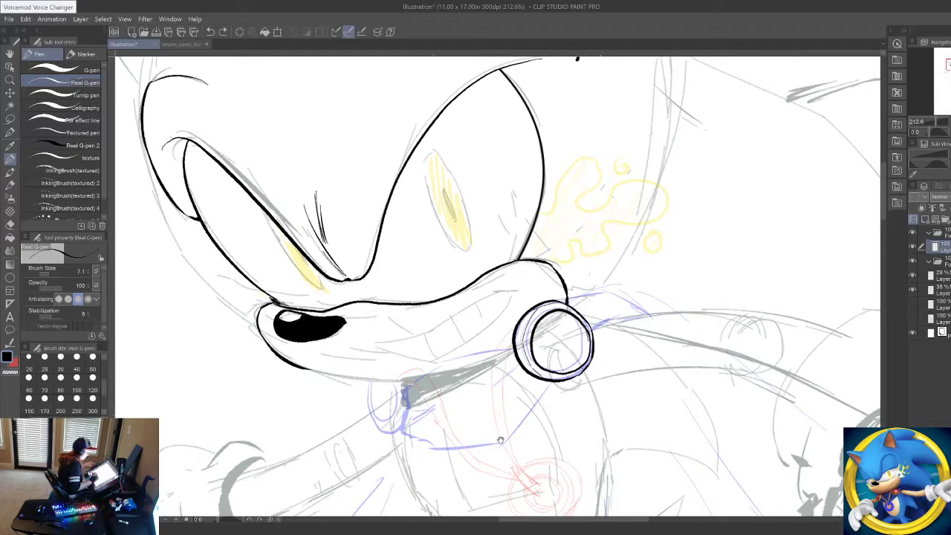
# Step: Ink the medallion cord strand running from the clasp down to the chest as two parallel lines
pyautogui.moveTo(527, 414); pyautogui.dragTo(635, 340)
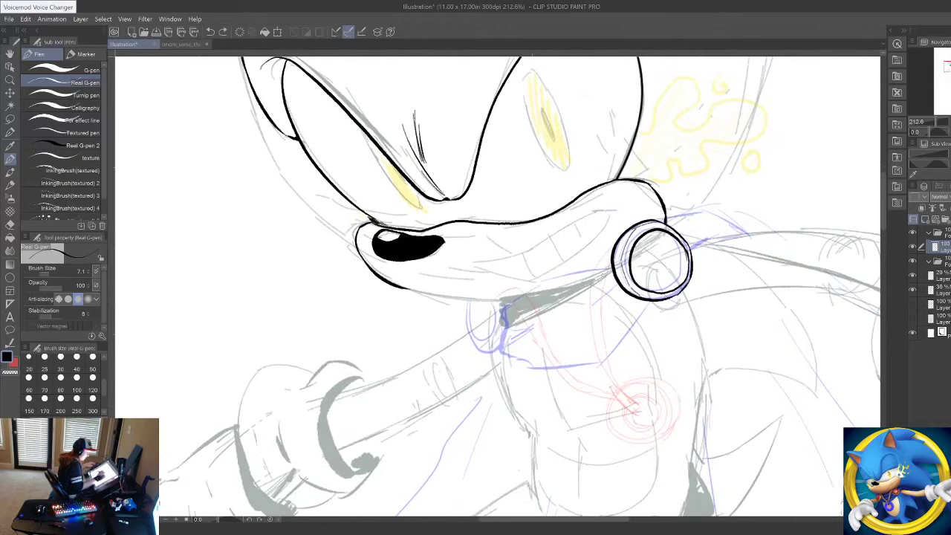
pyautogui.moveTo(661, 286); pyautogui.dragTo(555, 236)
pyautogui.moveTo(529, 195)
pyautogui.mouseDown()
pyautogui.moveTo(507, 226)
pyautogui.moveTo(524, 330)
pyautogui.mouseUp()
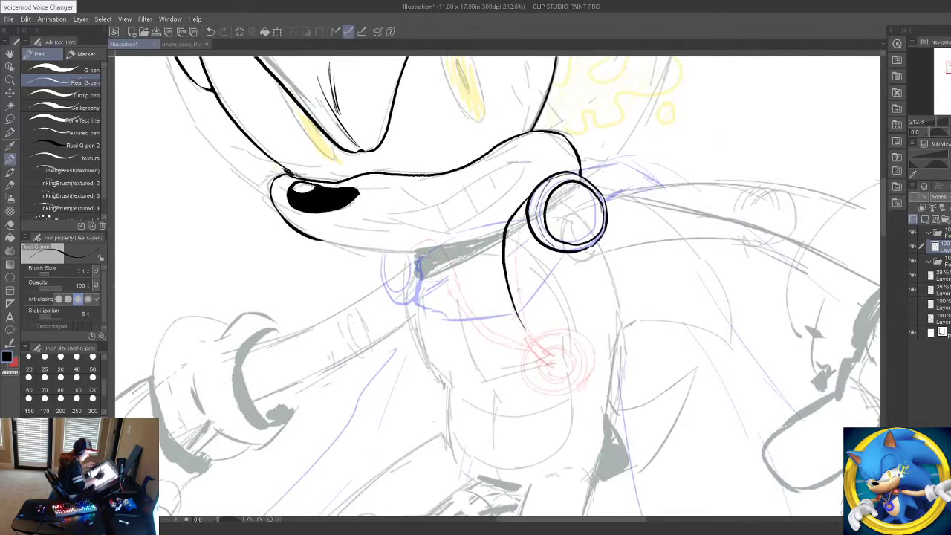
pyautogui.hotkey('ctrl', 'z')
pyautogui.moveTo(529, 194); pyautogui.dragTo(501, 244)
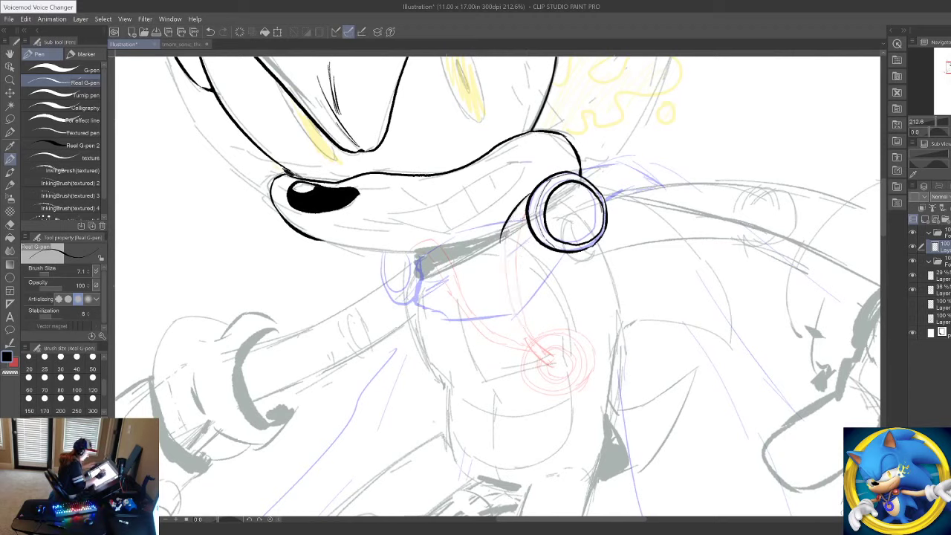
pyautogui.moveTo(528, 214); pyautogui.dragTo(531, 315)
pyautogui.moveTo(503, 239)
pyautogui.mouseDown()
pyautogui.moveTo(520, 312)
pyautogui.moveTo(544, 339)
pyautogui.mouseUp()
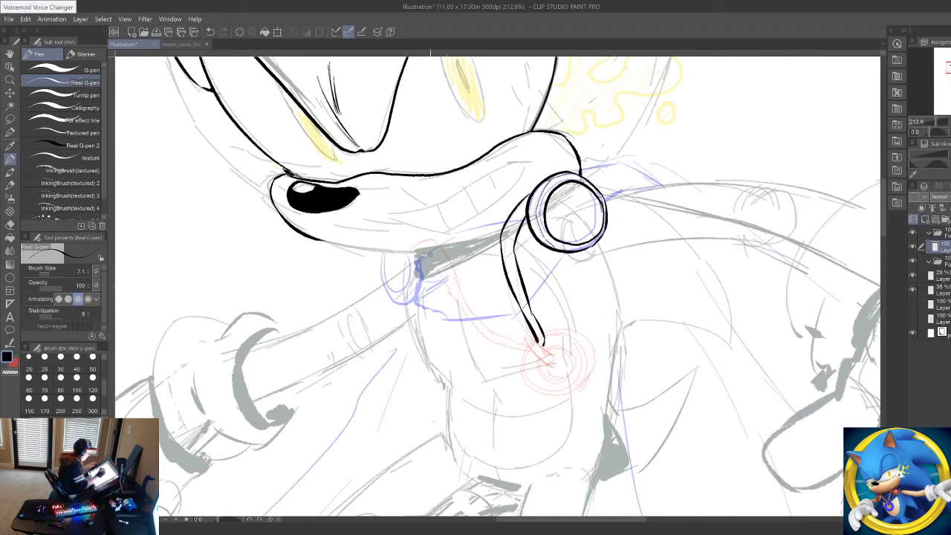
# Step: Ink the medallion cord's second strand from under the chin and the small connecting link where both strands meet
pyautogui.moveTo(408, 253)
pyautogui.mouseDown()
pyautogui.moveTo(444, 249)
pyautogui.moveTo(486, 327)
pyautogui.moveTo(541, 343)
pyautogui.mouseUp()
pyautogui.moveTo(413, 252)
pyautogui.mouseDown()
pyautogui.moveTo(430, 260)
pyautogui.moveTo(471, 324)
pyautogui.moveTo(508, 354)
pyautogui.moveTo(532, 347)
pyautogui.moveTo(548, 364)
pyautogui.mouseUp()
pyautogui.moveTo(526, 334)
pyautogui.mouseDown()
pyautogui.moveTo(543, 349)
pyautogui.moveTo(532, 337)
pyautogui.mouseUp()
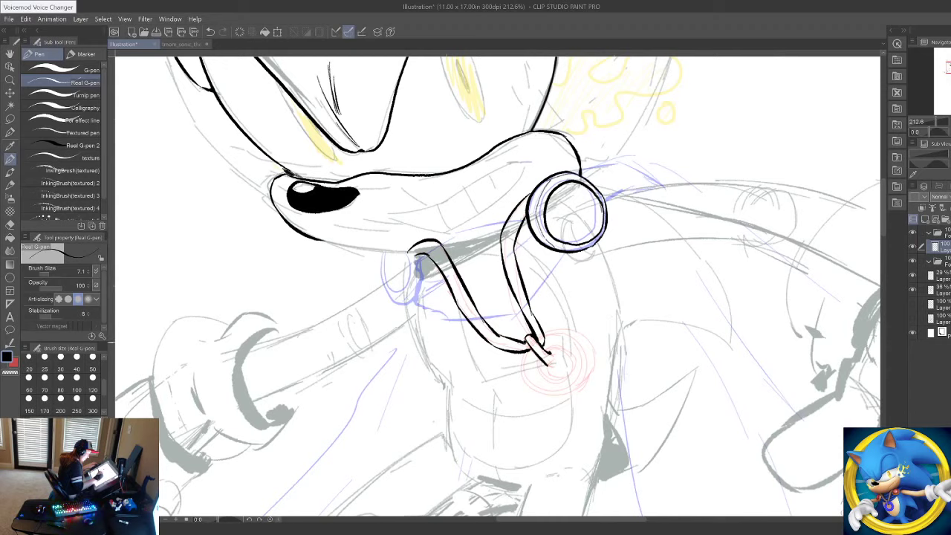
pyautogui.moveTo(549, 361)
pyautogui.mouseDown()
pyautogui.moveTo(557, 368)
pyautogui.moveTo(551, 349)
pyautogui.mouseUp()
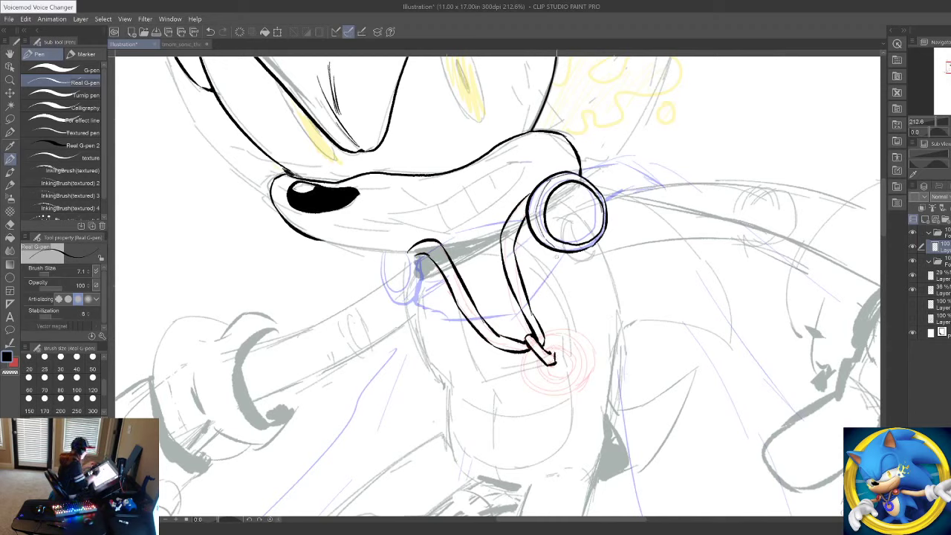
# Step: Try to ink the muzzle's underside from the chin to the medallion cord with the Curve tool
pyautogui.click(12, 278)
pyautogui.click(81, 91)
pyautogui.moveTo(312, 238); pyautogui.dragTo(410, 252)
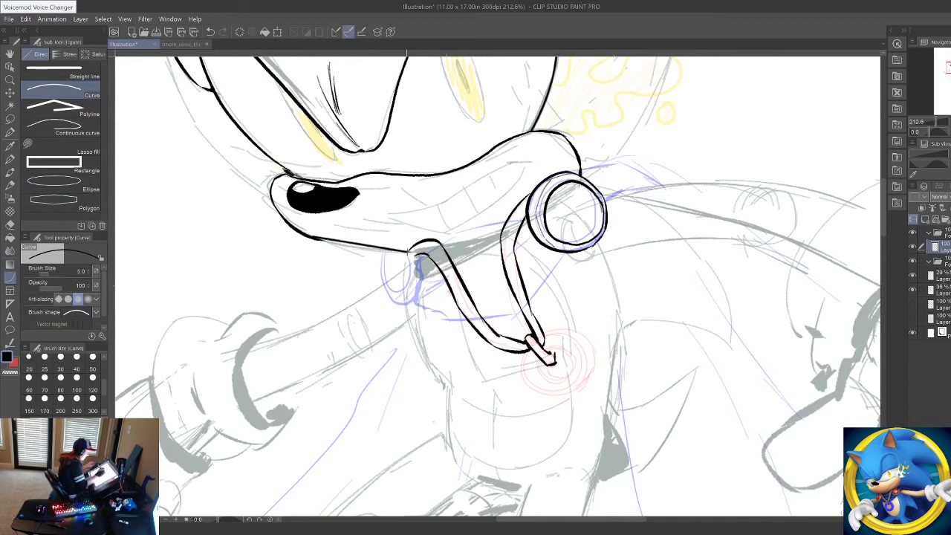
pyautogui.click(378, 257)
pyautogui.press('p')
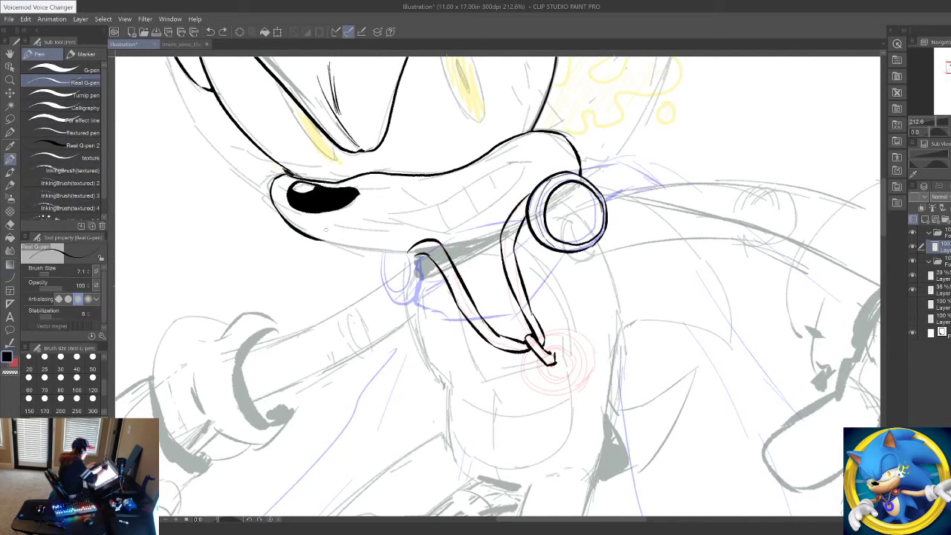
# Step: Ink the muzzle's underside freehand up to the cord, and the cape collar's upper edge with short fold marks below it
pyautogui.moveTo(321, 241)
pyautogui.mouseDown()
pyautogui.moveTo(414, 253)
pyautogui.moveTo(377, 251)
pyautogui.mouseUp()
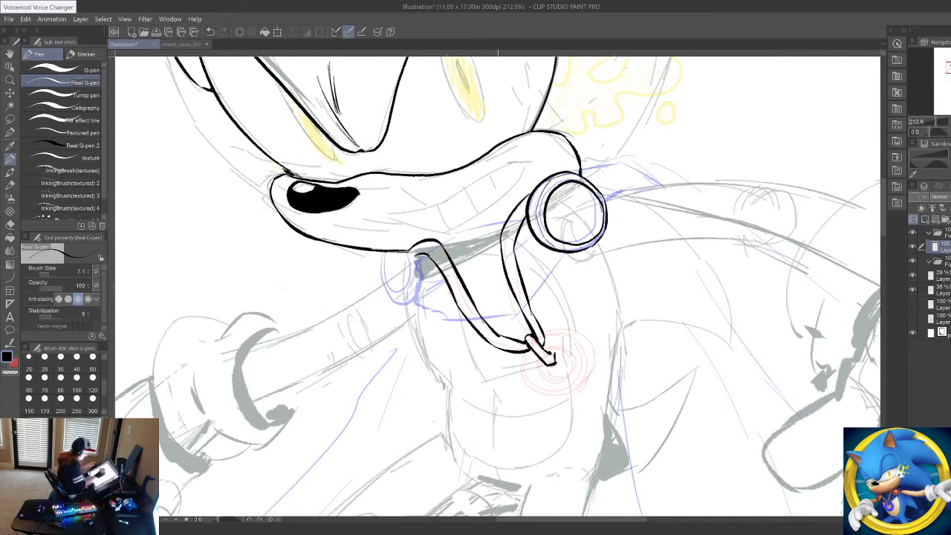
pyautogui.moveTo(504, 221); pyautogui.dragTo(443, 242)
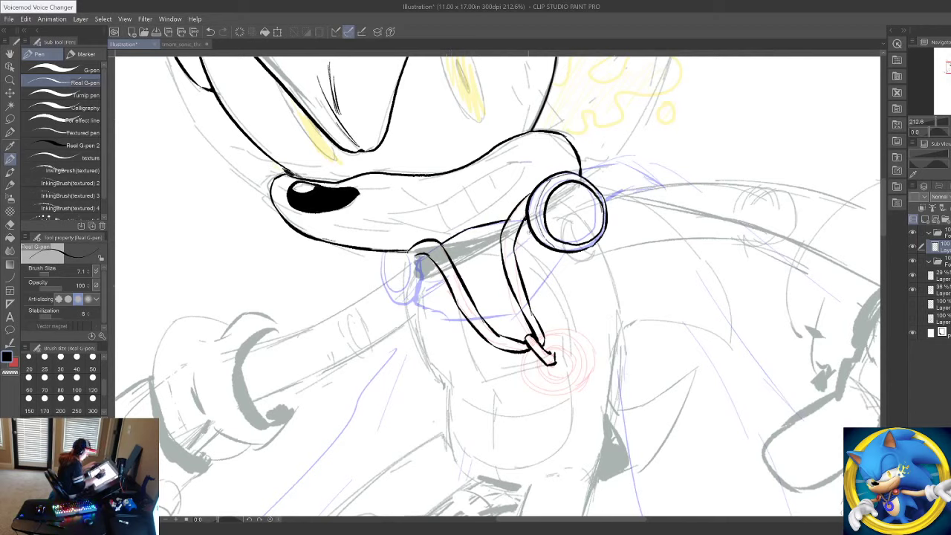
pyautogui.moveTo(532, 230); pyautogui.dragTo(489, 260)
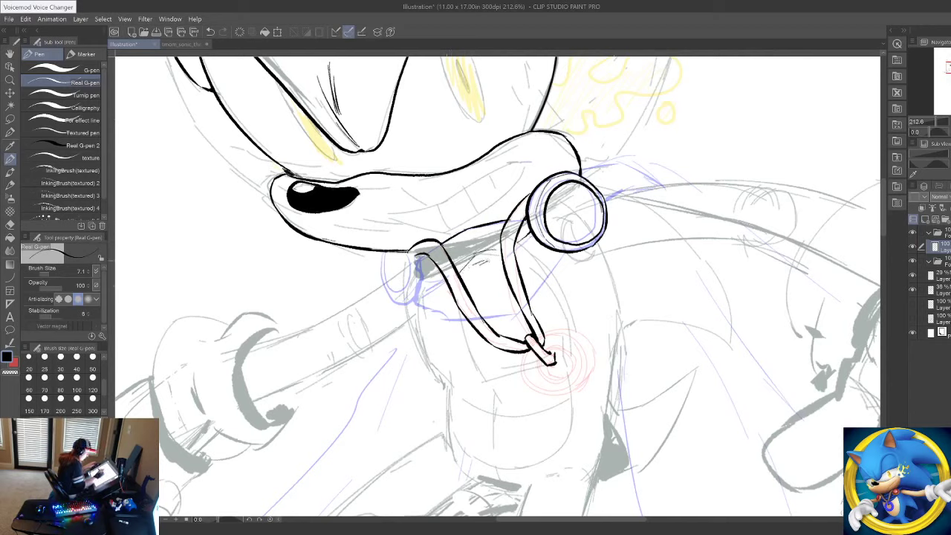
# Step: Ink the cape collar's ragged edge below the chin and its lower edge curving up to the clasp
pyautogui.moveTo(414, 253)
pyautogui.mouseDown()
pyautogui.moveTo(415, 281)
pyautogui.moveTo(434, 312)
pyautogui.moveTo(456, 319)
pyautogui.mouseUp()
pyautogui.moveTo(418, 287); pyautogui.dragTo(444, 283)
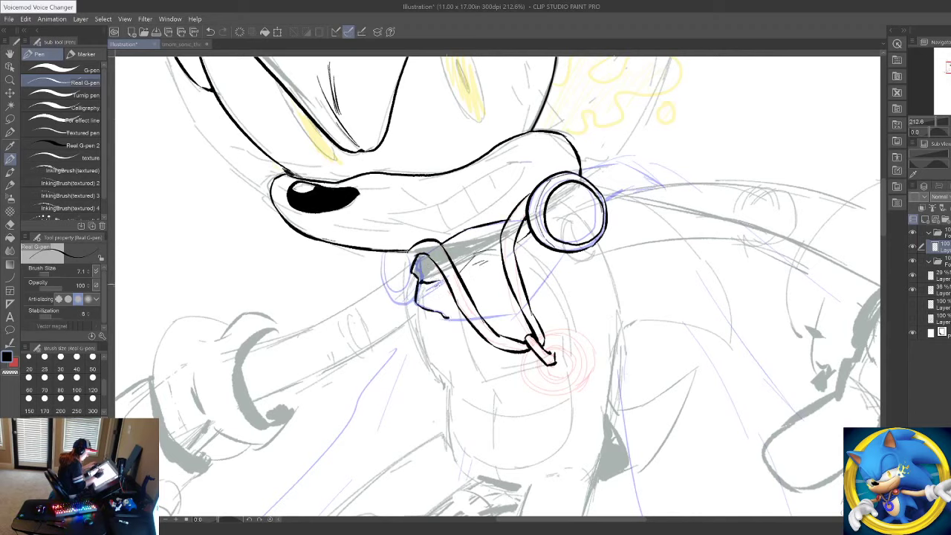
pyautogui.moveTo(570, 253); pyautogui.dragTo(528, 303)
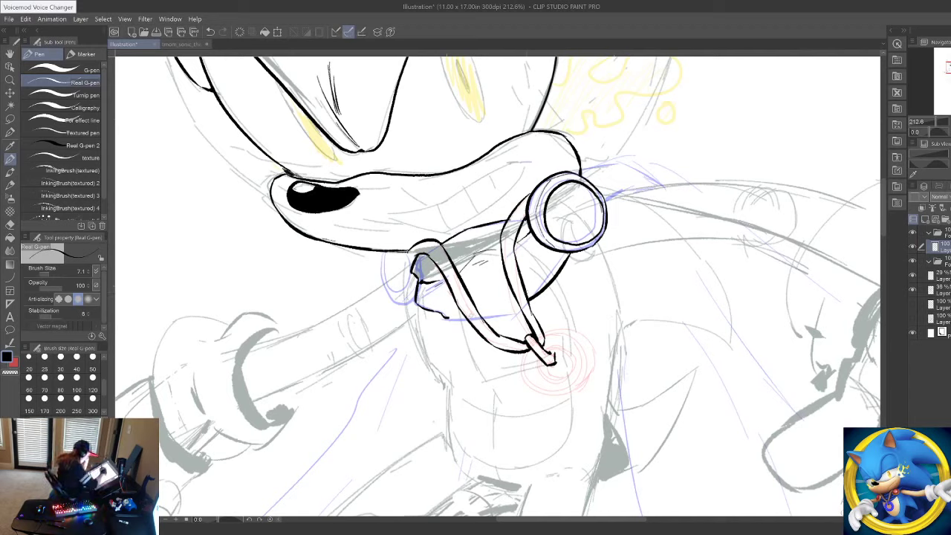
pyautogui.moveTo(446, 317); pyautogui.dragTo(470, 320)
pyautogui.hotkey('ctrl', 'z')
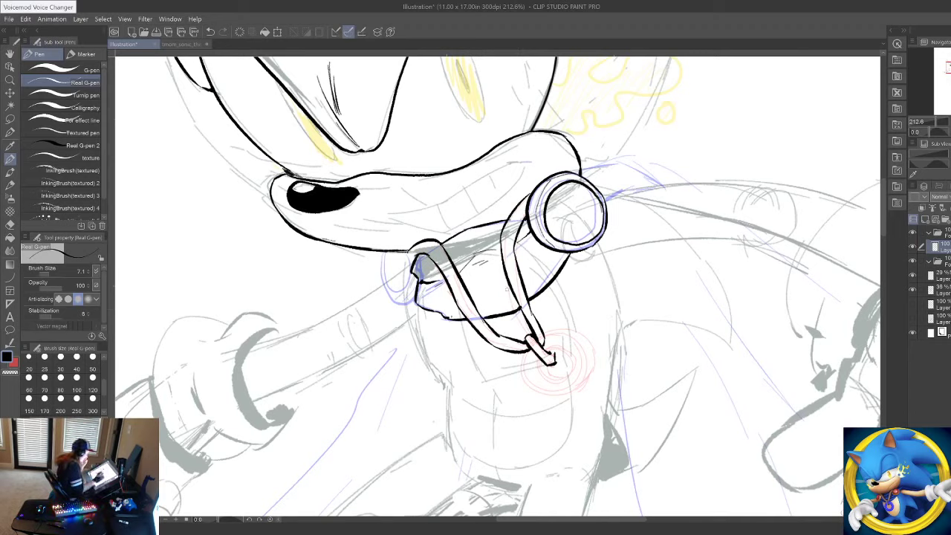
# Step: Add short hatched fold strokes on the collar below the clasp and between the cord strands
pyautogui.moveTo(550, 250); pyautogui.dragTo(545, 257)
pyautogui.moveTo(549, 252); pyautogui.dragTo(533, 263)
pyautogui.moveTo(540, 255); pyautogui.dragTo(485, 302)
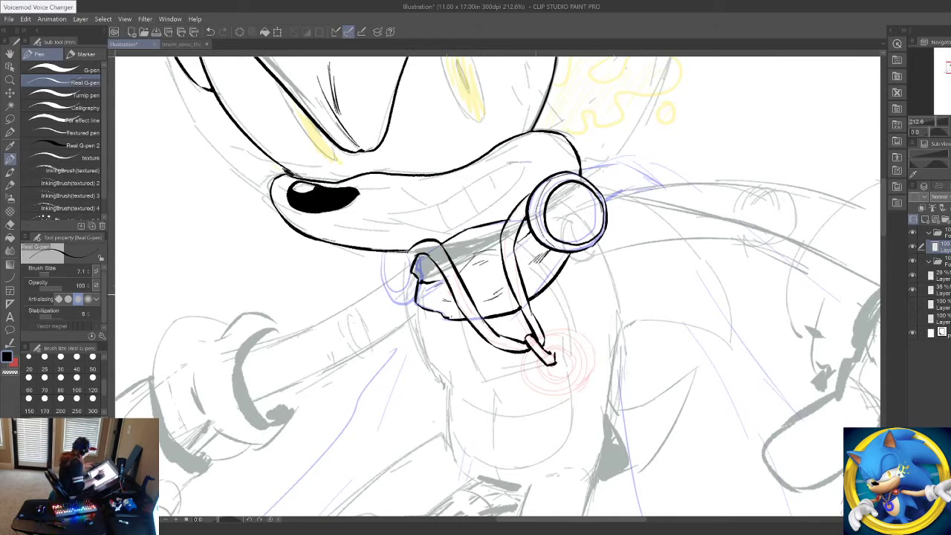
# Step: Ink the partly hidden second clasp under the chin as two nested curves beside the collar's ragged edge
pyautogui.moveTo(574, 308); pyautogui.dragTo(689, 294)
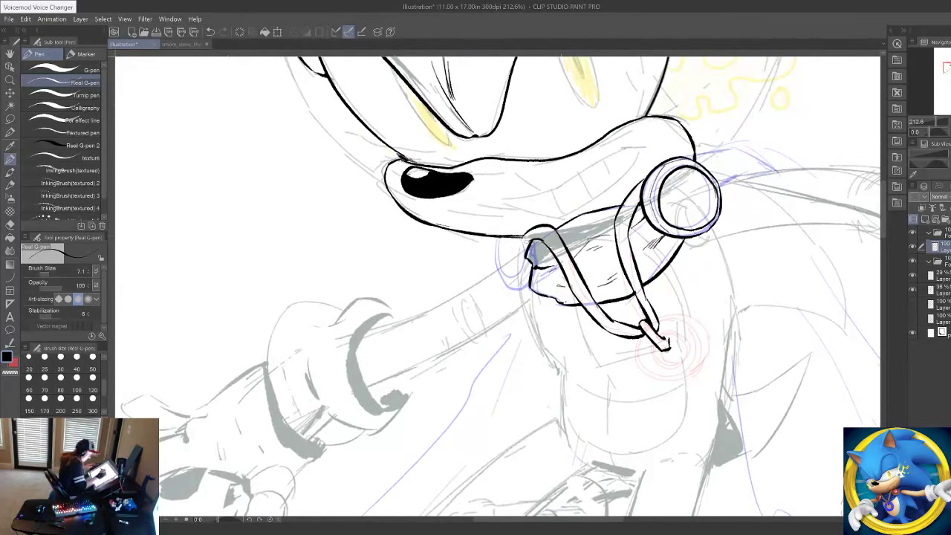
pyautogui.moveTo(526, 236)
pyautogui.mouseDown()
pyautogui.moveTo(501, 248)
pyautogui.moveTo(501, 279)
pyautogui.moveTo(529, 281)
pyautogui.mouseUp()
pyautogui.moveTo(501, 246)
pyautogui.mouseDown()
pyautogui.moveTo(499, 282)
pyautogui.moveTo(520, 280)
pyautogui.moveTo(527, 261)
pyautogui.mouseUp()
# Step: Ink the grin on the muzzle as a long upper curve and a lower curve meeting at its corners
pyautogui.moveTo(680, 159); pyautogui.dragTo(628, 269)
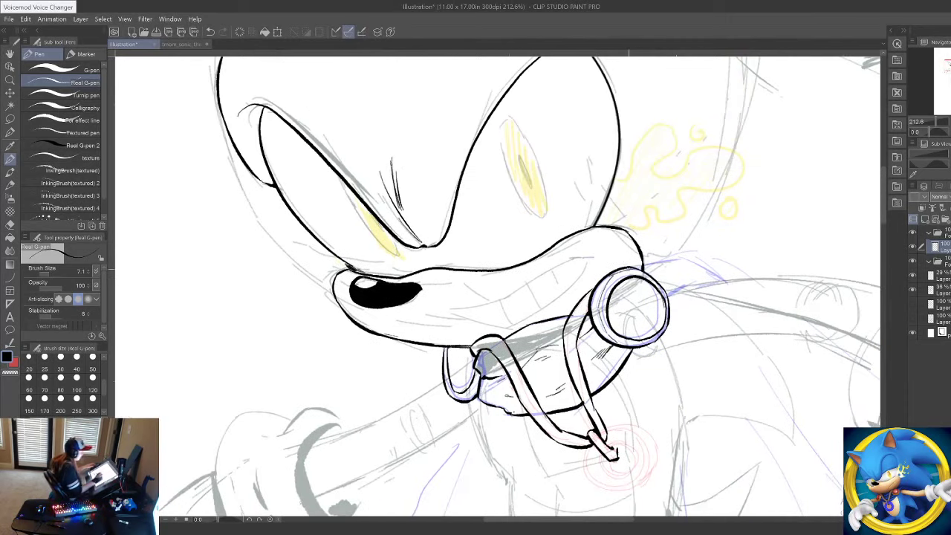
pyautogui.moveTo(567, 260)
pyautogui.mouseDown()
pyautogui.moveTo(469, 307)
pyautogui.moveTo(446, 308)
pyautogui.mouseUp()
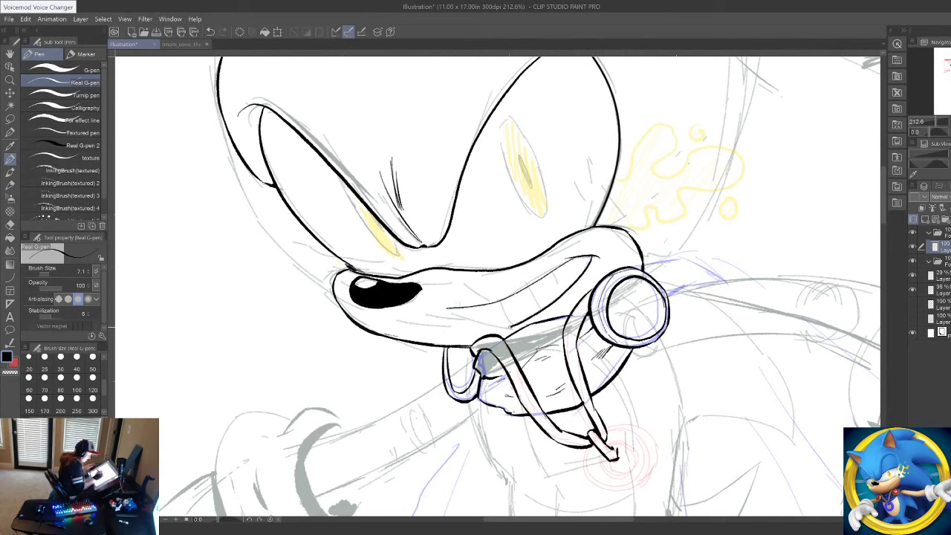
pyautogui.moveTo(448, 308); pyautogui.dragTo(509, 325)
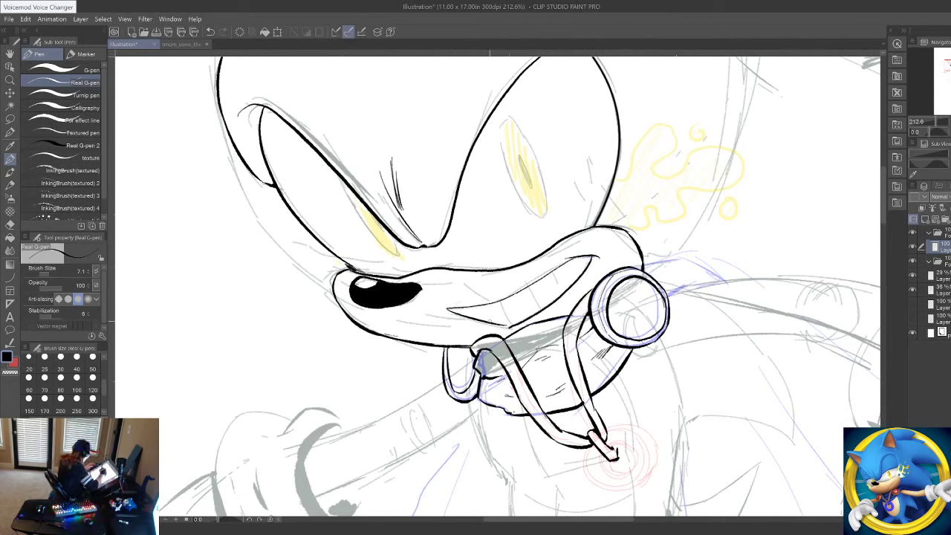
pyautogui.hotkey('ctrl', 'z')
pyautogui.hotkey('ctrl', 'y')
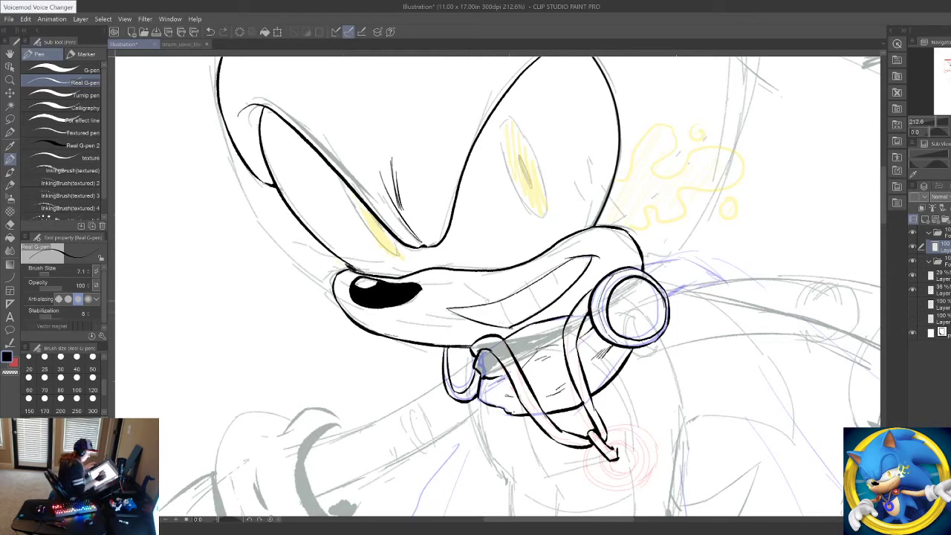
# Step: Draw short dividing strokes across the grin to separate the teeth
pyautogui.moveTo(479, 306); pyautogui.dragTo(486, 323)
pyautogui.moveTo(518, 296); pyautogui.dragTo(523, 318)
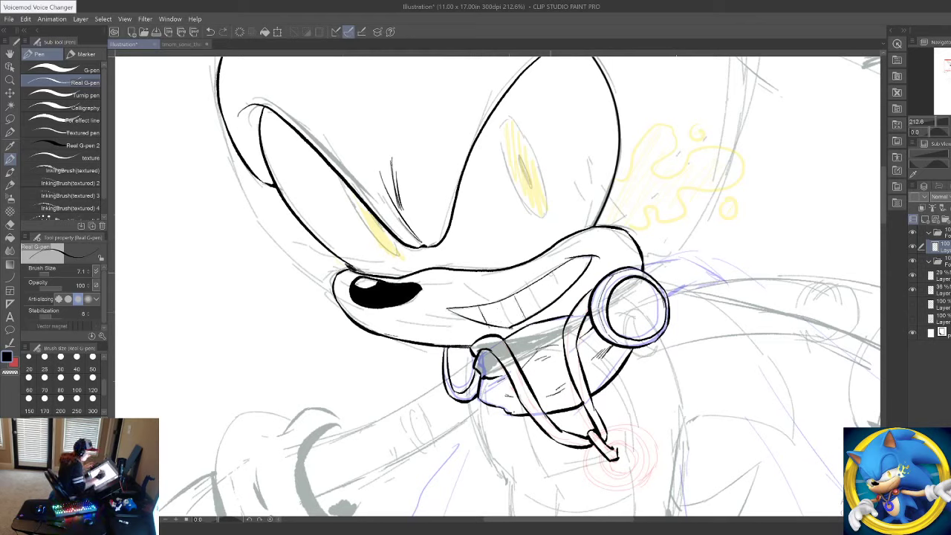
pyautogui.moveTo(550, 274); pyautogui.dragTo(554, 299)
pyautogui.hotkey('ctrl', 'z')
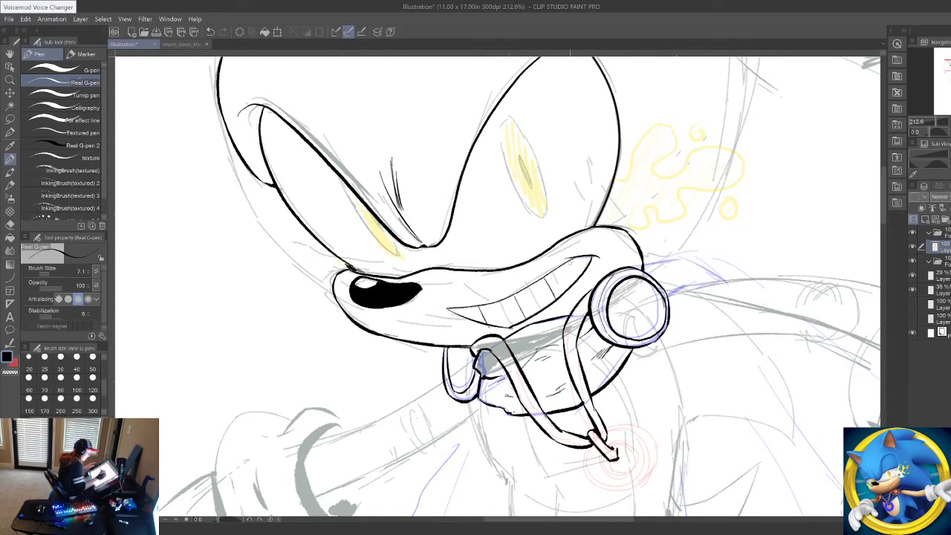
pyautogui.moveTo(577, 260); pyautogui.dragTo(569, 275)
# Step: Ink the narrow slanted pupil in each eye, following the yellow sketch shapes
pyautogui.moveTo(533, 225); pyautogui.dragTo(549, 307)
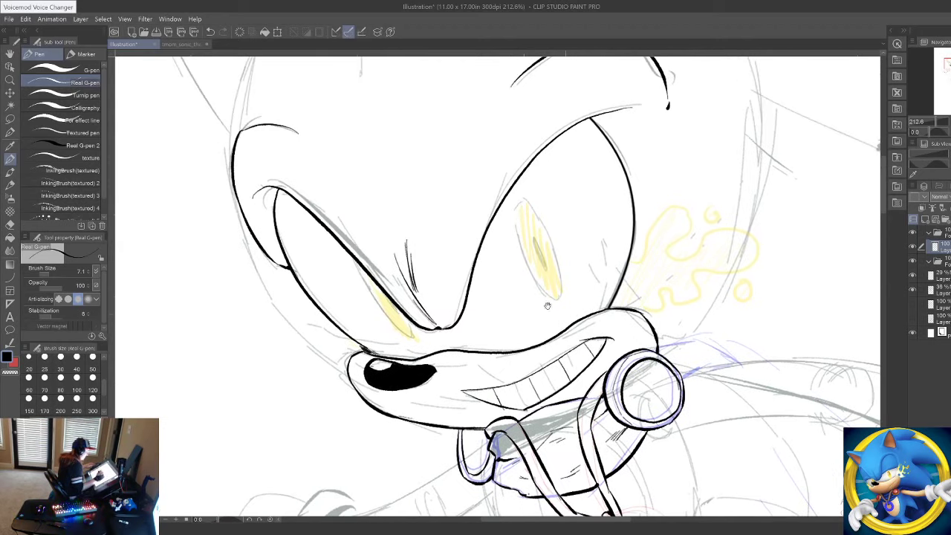
pyautogui.moveTo(355, 259); pyautogui.dragTo(396, 328)
pyautogui.hotkey('ctrl', 'z')
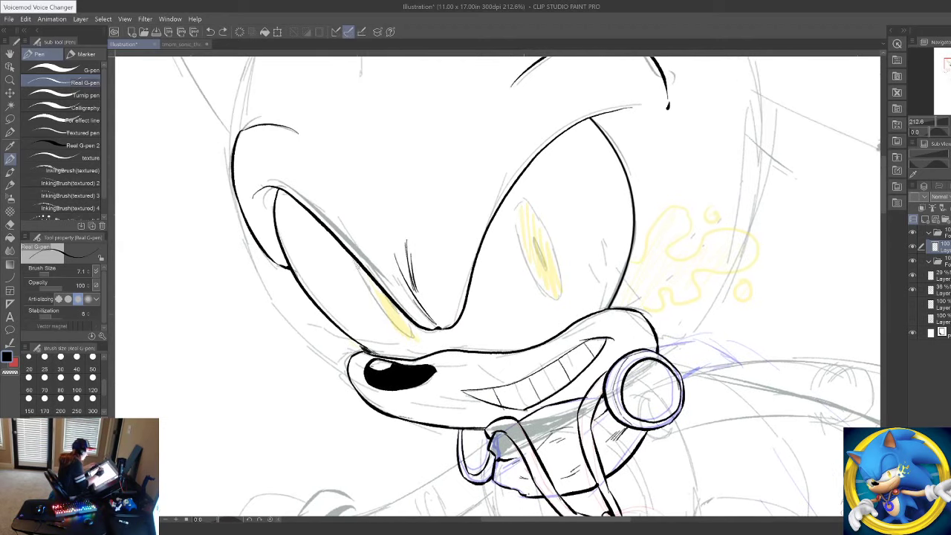
pyautogui.moveTo(356, 264)
pyautogui.mouseDown()
pyautogui.moveTo(412, 338)
pyautogui.moveTo(407, 317)
pyautogui.mouseUp()
pyautogui.hotkey('ctrl', 'z')
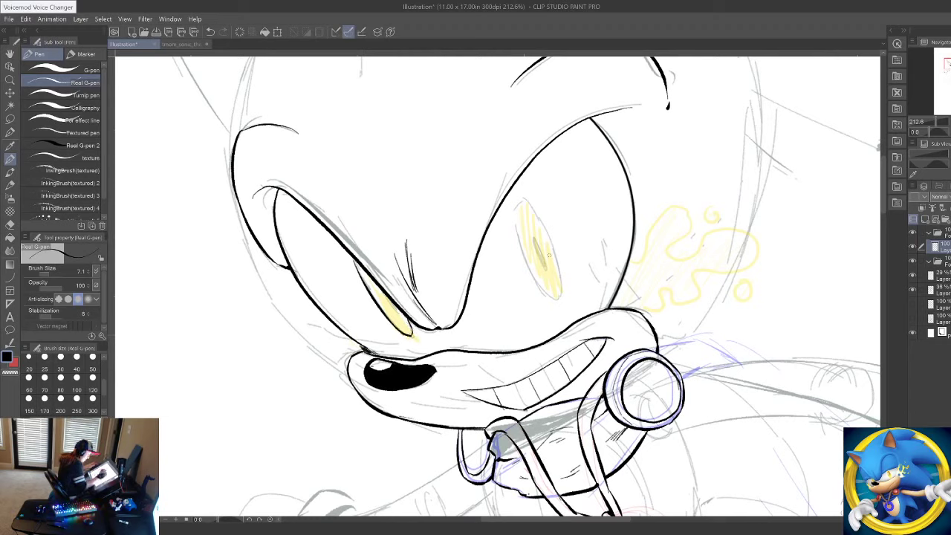
pyautogui.moveTo(515, 218)
pyautogui.mouseDown()
pyautogui.moveTo(520, 207)
pyautogui.moveTo(539, 215)
pyautogui.moveTo(563, 298)
pyautogui.mouseUp()
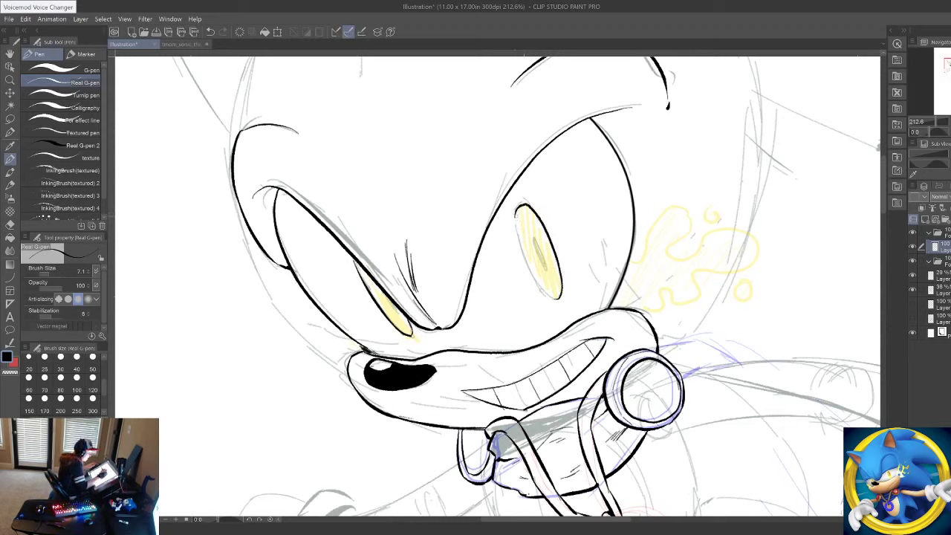
pyautogui.moveTo(515, 210)
pyautogui.mouseDown()
pyautogui.moveTo(517, 233)
pyautogui.moveTo(554, 300)
pyautogui.mouseUp()
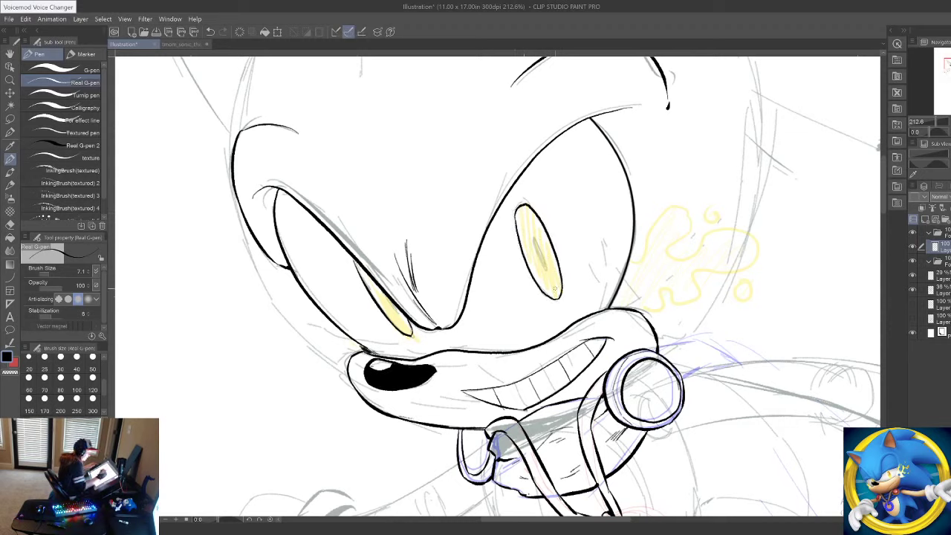
# Step: Ink the wavy outline of the yellow energy wisp beside the eye and add small round droplets around it
pyautogui.moveTo(622, 355); pyautogui.dragTo(579, 299)
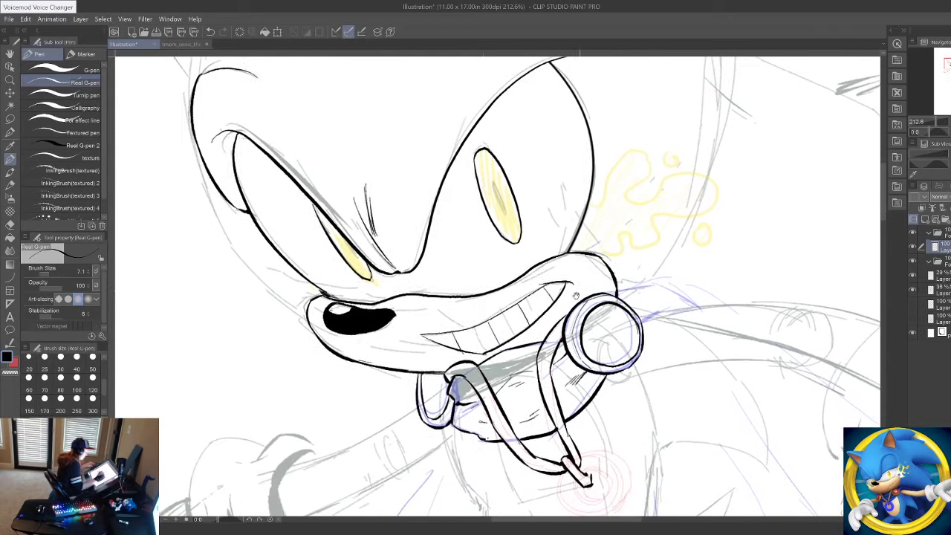
pyautogui.moveTo(651, 254); pyautogui.dragTo(609, 315)
pyautogui.moveTo(566, 269)
pyautogui.mouseDown()
pyautogui.moveTo(534, 299)
pyautogui.moveTo(540, 250)
pyautogui.moveTo(550, 295)
pyautogui.moveTo(603, 263)
pyautogui.moveTo(630, 295)
pyautogui.moveTo(535, 330)
pyautogui.moveTo(520, 348)
pyautogui.mouseUp()
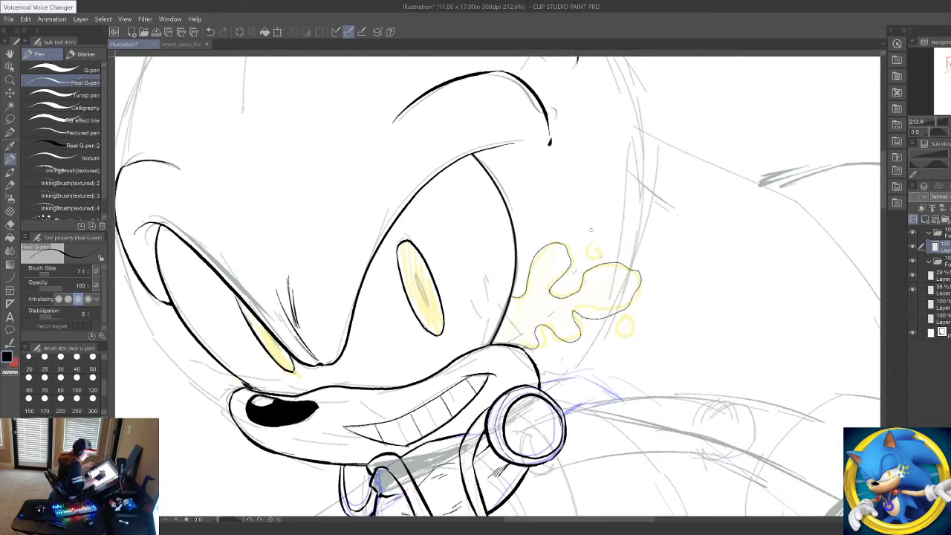
pyautogui.moveTo(592, 230); pyautogui.dragTo(588, 231)
pyautogui.moveTo(614, 327); pyautogui.dragTo(611, 327)
pyautogui.moveTo(568, 355); pyautogui.dragTo(699, 184)
pyautogui.moveTo(671, 320)
pyautogui.mouseDown()
pyautogui.moveTo(664, 267)
pyautogui.moveTo(611, 326)
pyautogui.moveTo(547, 337)
pyautogui.moveTo(511, 324)
pyautogui.mouseUp()
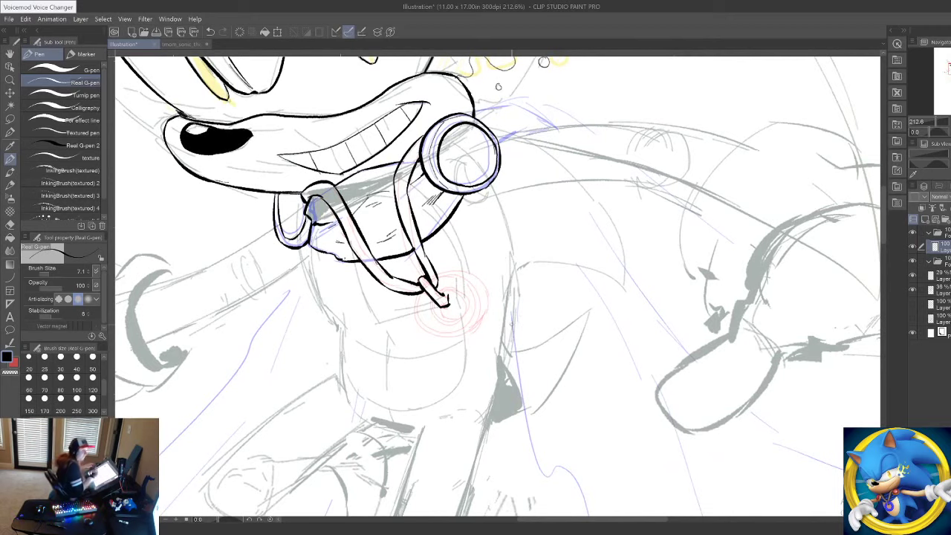
pyautogui.moveTo(552, 264); pyautogui.dragTo(613, 450)
pyautogui.moveTo(545, 331); pyautogui.dragTo(593, 436)
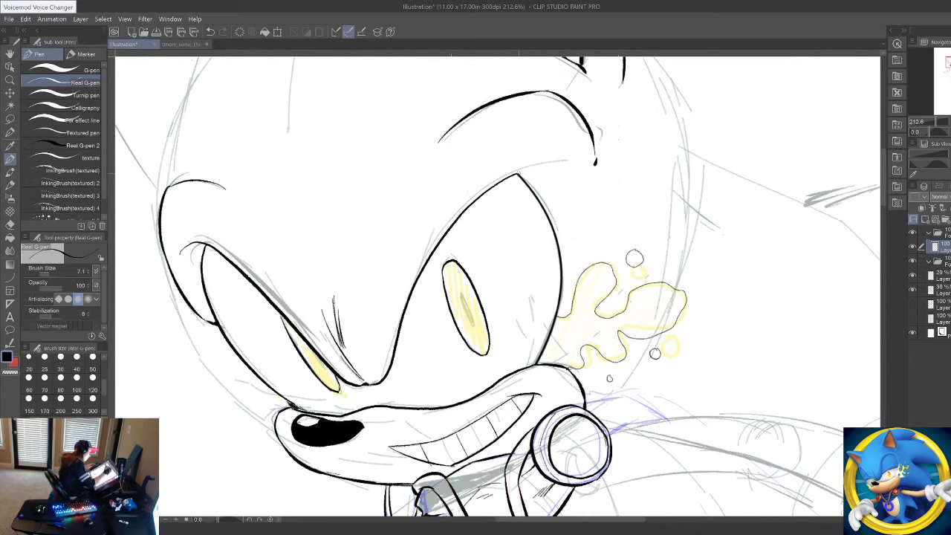
# Step: Thicken the line at the upper corners of both eyes with short tapered strokes
pyautogui.moveTo(515, 175); pyautogui.dragTo(554, 191)
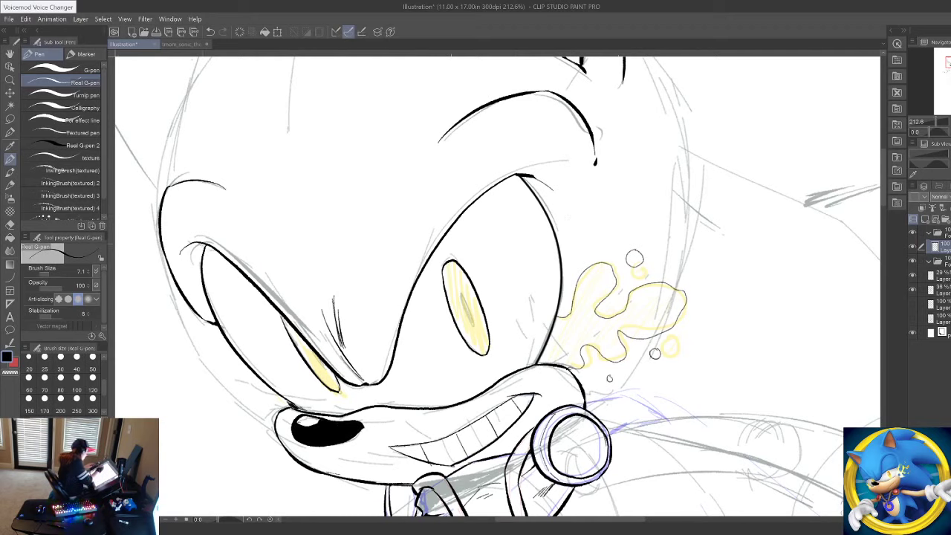
pyautogui.moveTo(200, 249); pyautogui.dragTo(201, 275)
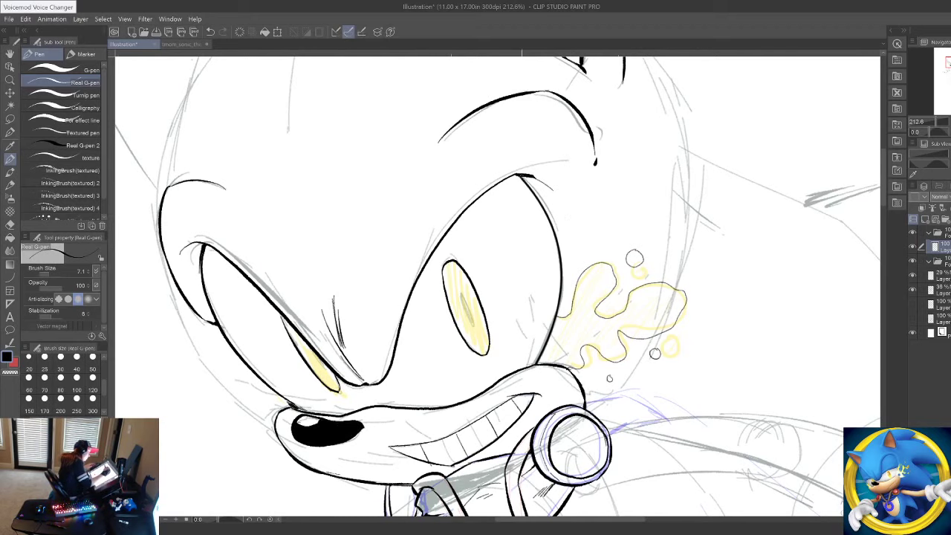
pyautogui.moveTo(521, 177); pyautogui.dragTo(539, 203)
# Step: Ink the medallion at the cord's end as an outer circle with a small inner circle and a second rim edge for thickness
pyautogui.moveTo(610, 312); pyautogui.dragTo(612, 148)
pyautogui.moveTo(640, 304); pyautogui.dragTo(650, 179)
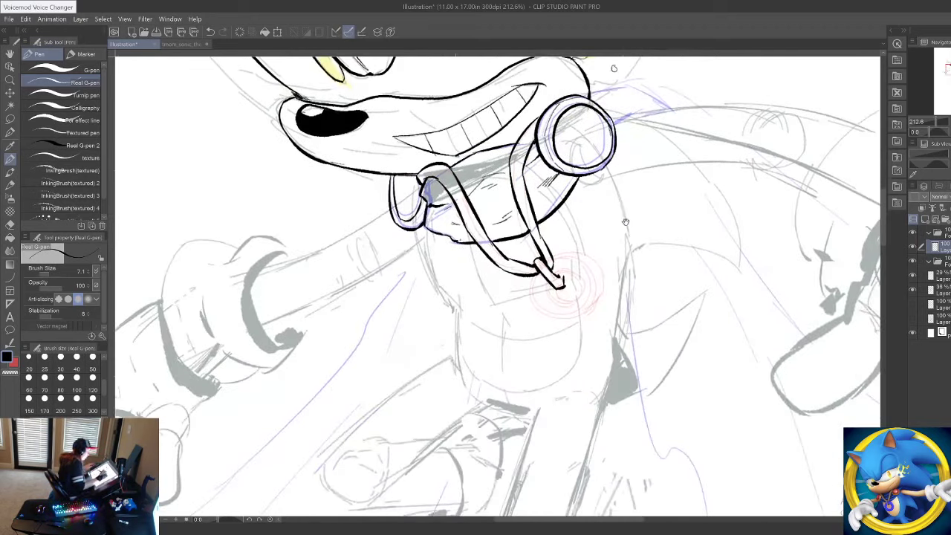
pyautogui.moveTo(625, 221); pyautogui.dragTo(691, 197)
pyautogui.moveTo(649, 281)
pyautogui.mouseDown()
pyautogui.moveTo(570, 264)
pyautogui.moveTo(524, 295)
pyautogui.mouseUp()
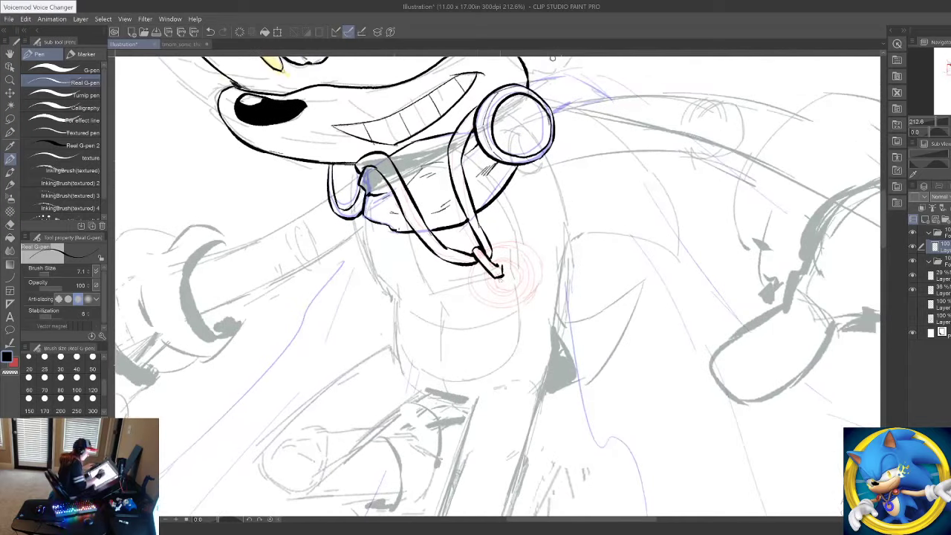
pyautogui.moveTo(470, 264)
pyautogui.mouseDown()
pyautogui.moveTo(475, 296)
pyautogui.moveTo(500, 308)
pyautogui.moveTo(535, 294)
pyautogui.moveTo(542, 274)
pyautogui.mouseUp()
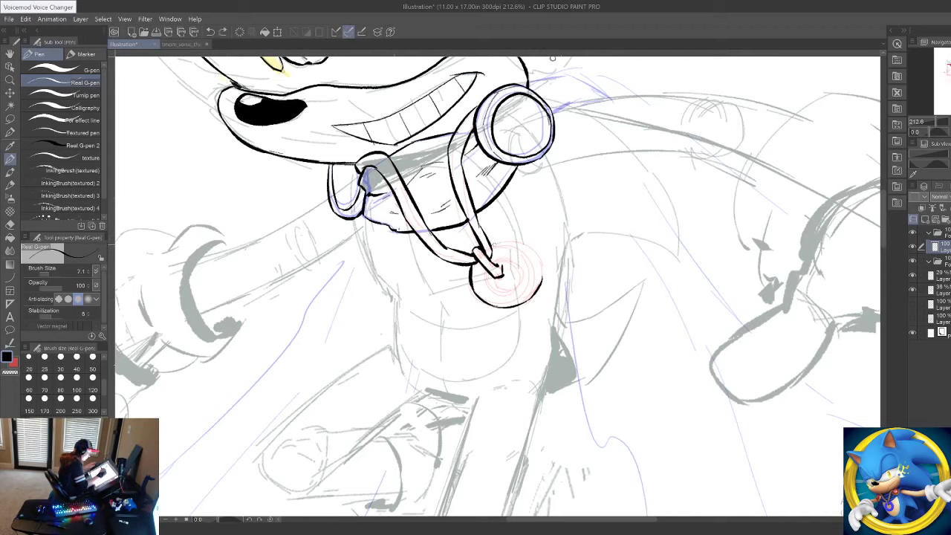
pyautogui.moveTo(514, 243)
pyautogui.mouseDown()
pyautogui.moveTo(541, 282)
pyautogui.moveTo(506, 256)
pyautogui.moveTo(527, 273)
pyautogui.moveTo(512, 263)
pyautogui.moveTo(523, 284)
pyautogui.moveTo(488, 277)
pyautogui.moveTo(508, 292)
pyautogui.moveTo(523, 272)
pyautogui.moveTo(503, 286)
pyautogui.moveTo(518, 280)
pyautogui.mouseUp()
pyautogui.hotkey('ctrl', 'z')
pyautogui.hotkey('ctrl', 'z')
pyautogui.hotkey('ctrl', 'z')
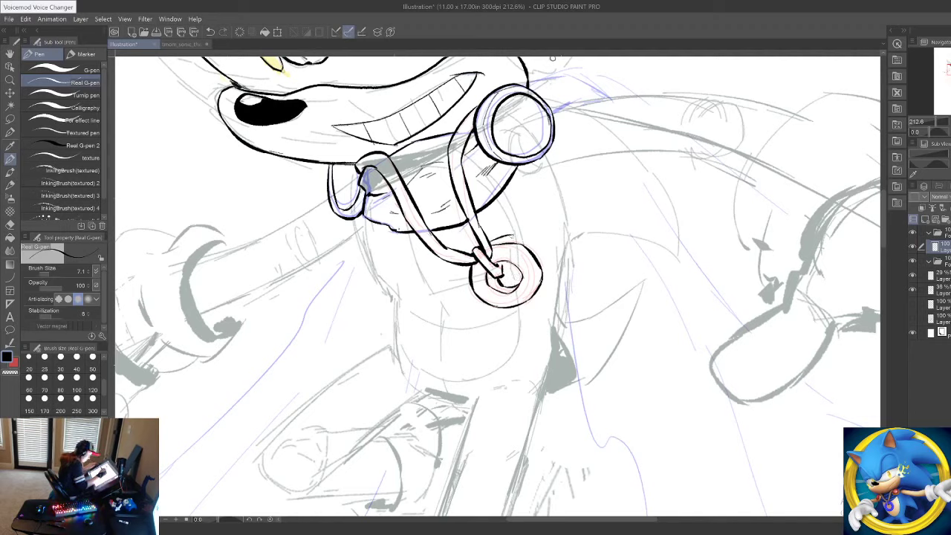
pyautogui.moveTo(507, 234)
pyautogui.mouseDown()
pyautogui.moveTo(546, 261)
pyautogui.moveTo(544, 288)
pyautogui.moveTo(544, 263)
pyautogui.moveTo(504, 260)
pyautogui.mouseUp()
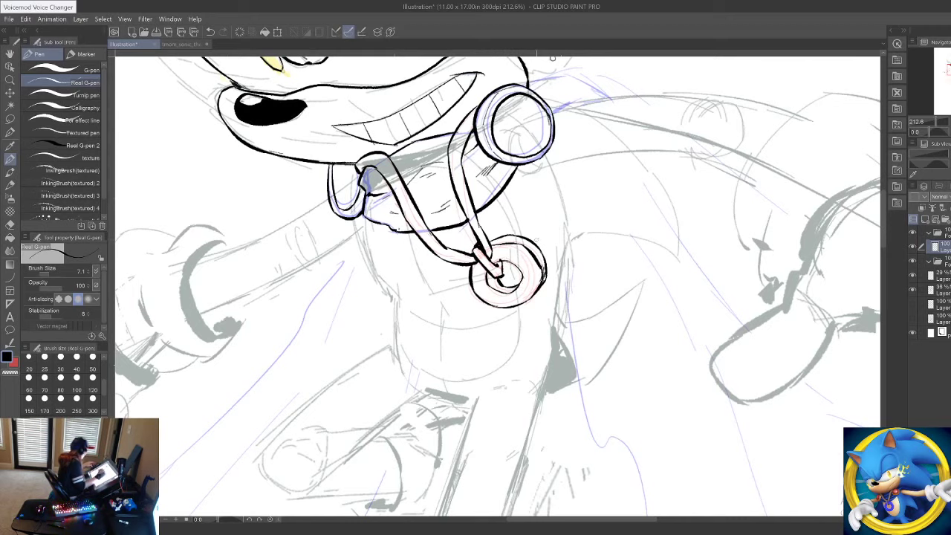
# Step: Review the inked face and ear, and zoom out to the whole head with its sketched quills
pyautogui.moveTo(592, 306); pyautogui.dragTo(605, 359)
pyautogui.moveTo(582, 241); pyautogui.dragTo(616, 319)
pyautogui.moveTo(584, 346); pyautogui.dragTo(606, 500)
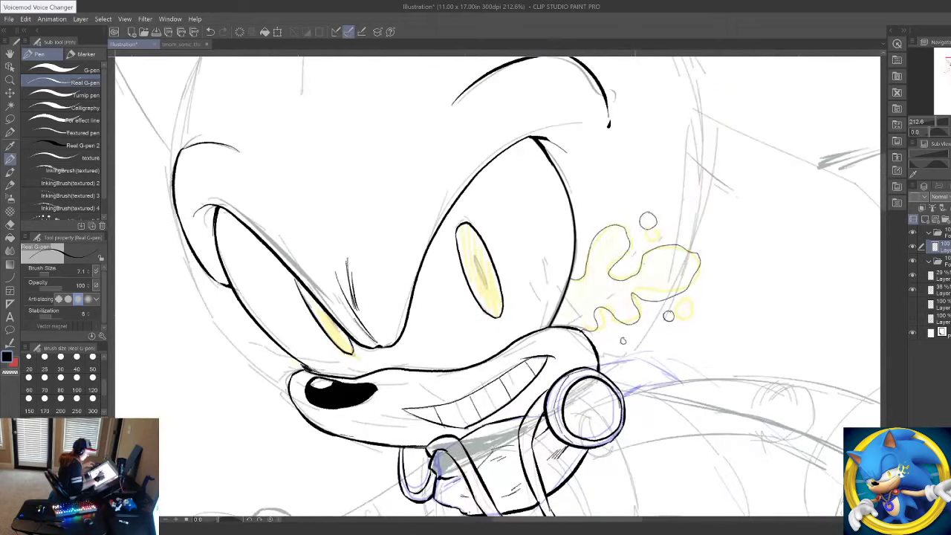
pyautogui.scroll(7, 617, 327)
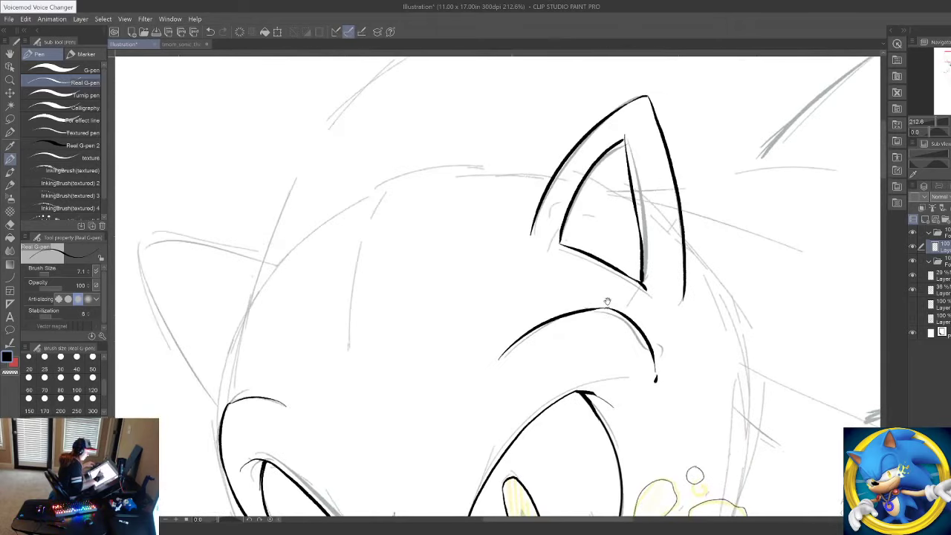
pyautogui.moveTo(446, 364); pyautogui.dragTo(537, 423)
pyautogui.click(10, 81)
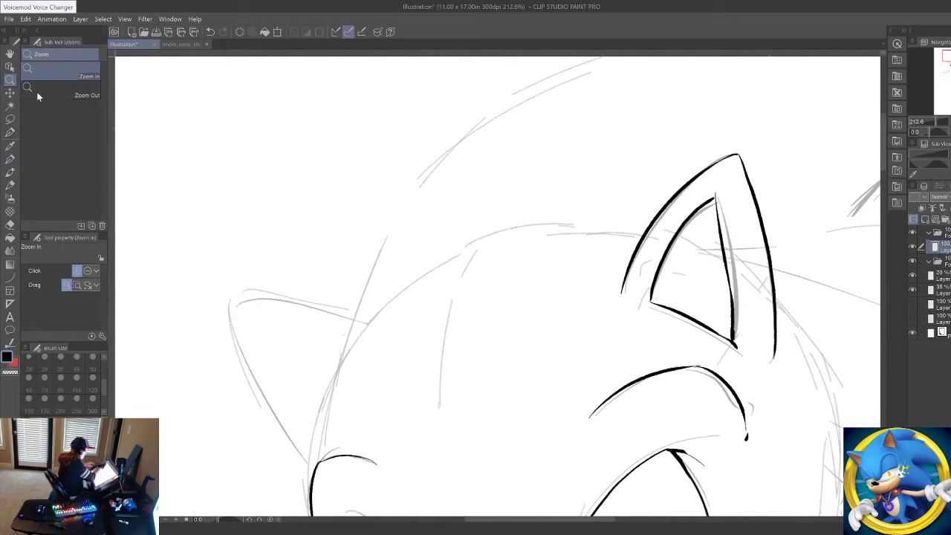
pyautogui.moveTo(407, 263); pyautogui.dragTo(356, 266)
pyautogui.moveTo(539, 259); pyautogui.dragTo(492, 154)
pyautogui.moveTo(575, 230); pyautogui.dragTo(596, 352)
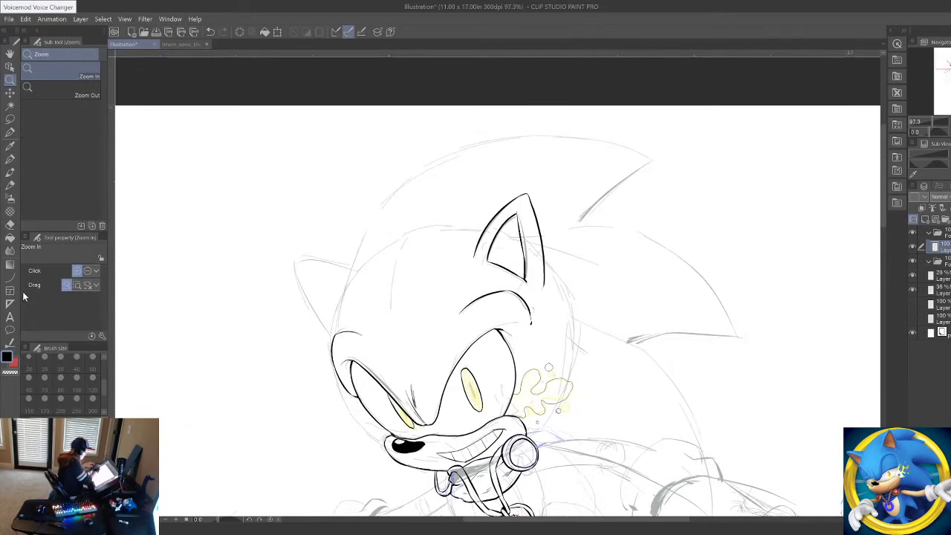
# Step: Try a single curve from the brow to the top quill's tip with the Curve tool at brush size 12
pyautogui.press('u')
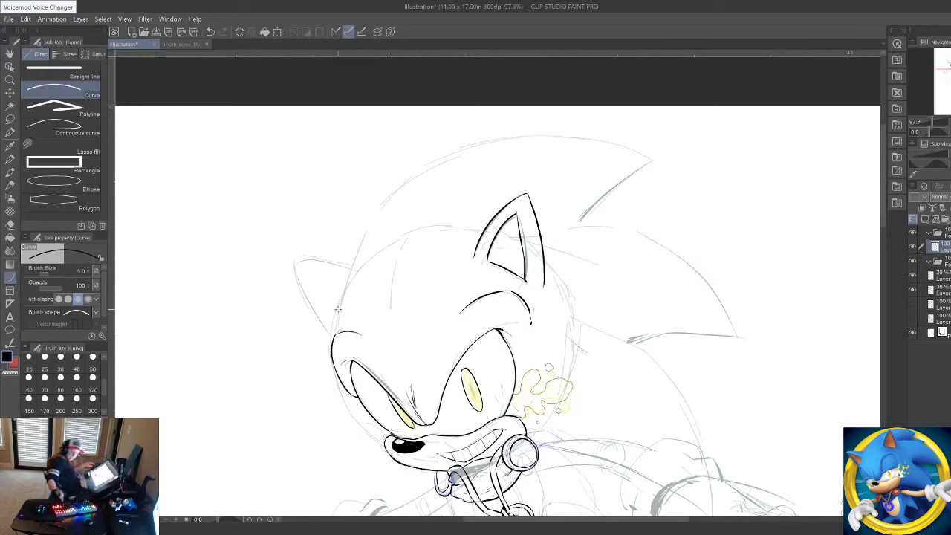
pyautogui.press(']')
pyautogui.press(']')
pyautogui.press(']')
pyautogui.press(']')
pyautogui.press(']')
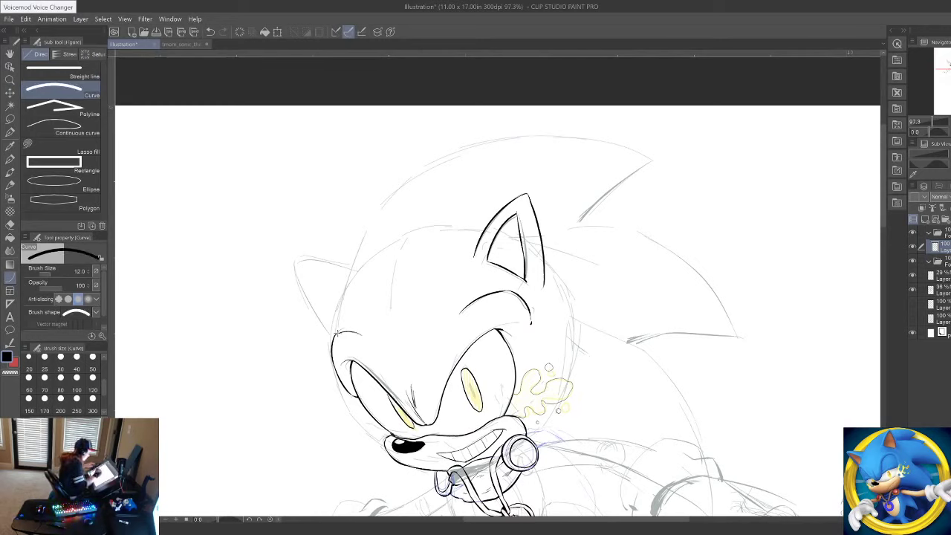
pyautogui.moveTo(337, 333); pyautogui.dragTo(653, 158)
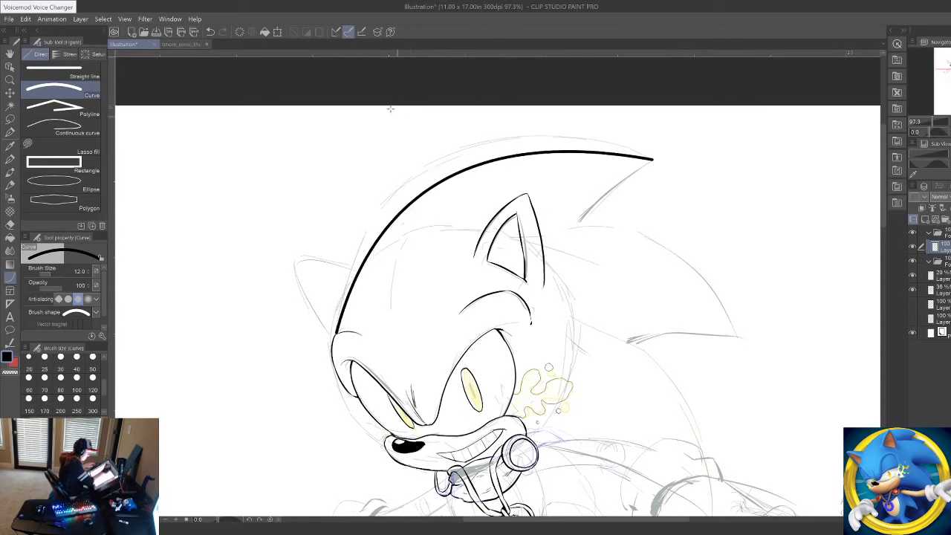
pyautogui.hotkey('ctrl', 'z')
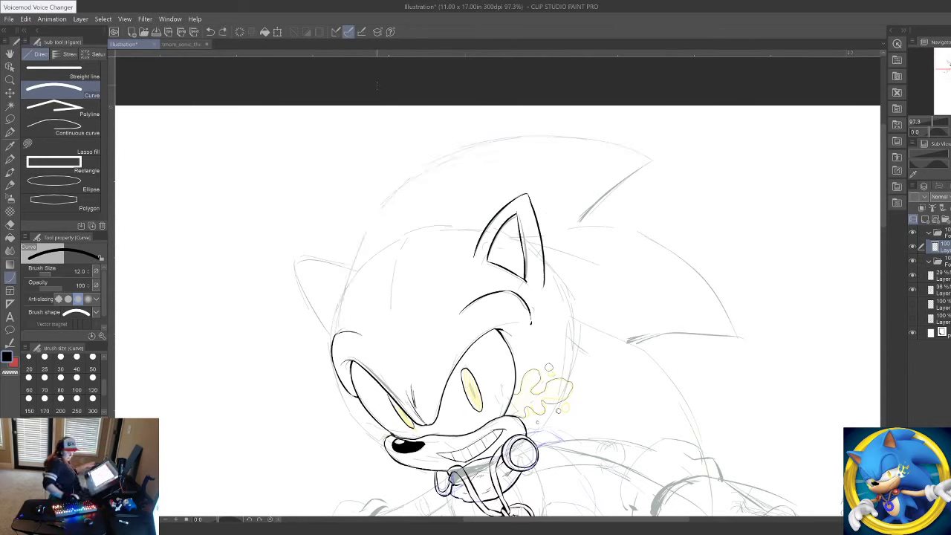
# Step: Try the top quill's curve again at brush size 6, undo it and return to the Real G-pen
pyautogui.press('[')
pyautogui.press('[')
pyautogui.press('[')
pyautogui.press('[')
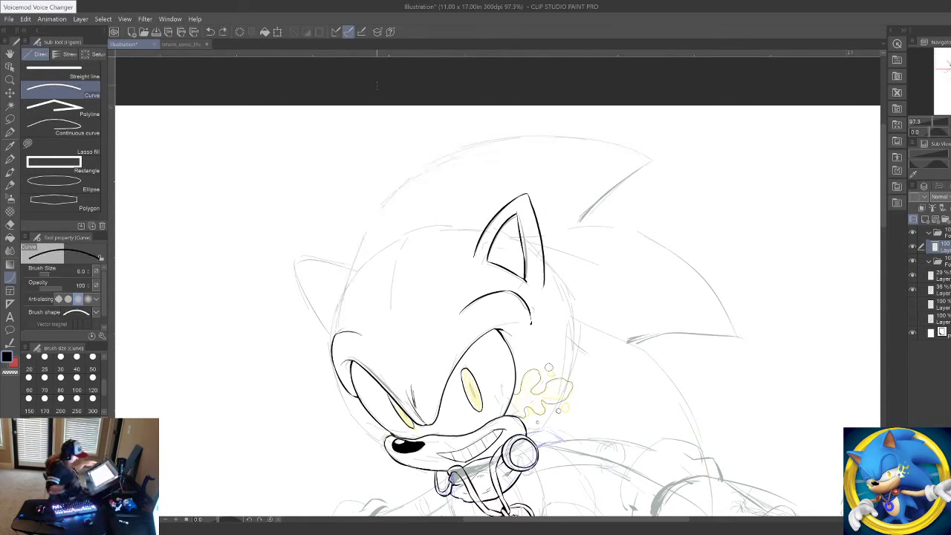
pyautogui.moveTo(336, 334); pyautogui.dragTo(652, 159)
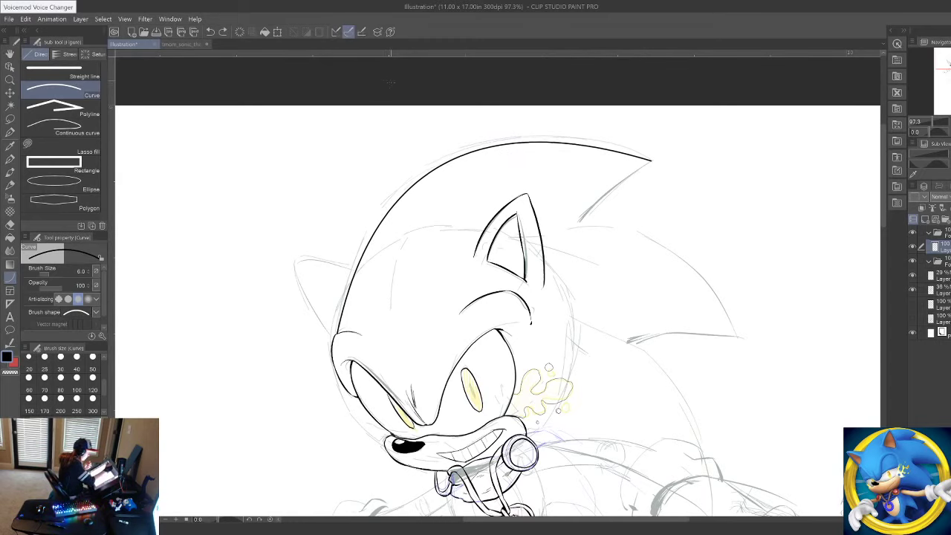
pyautogui.click(391, 85)
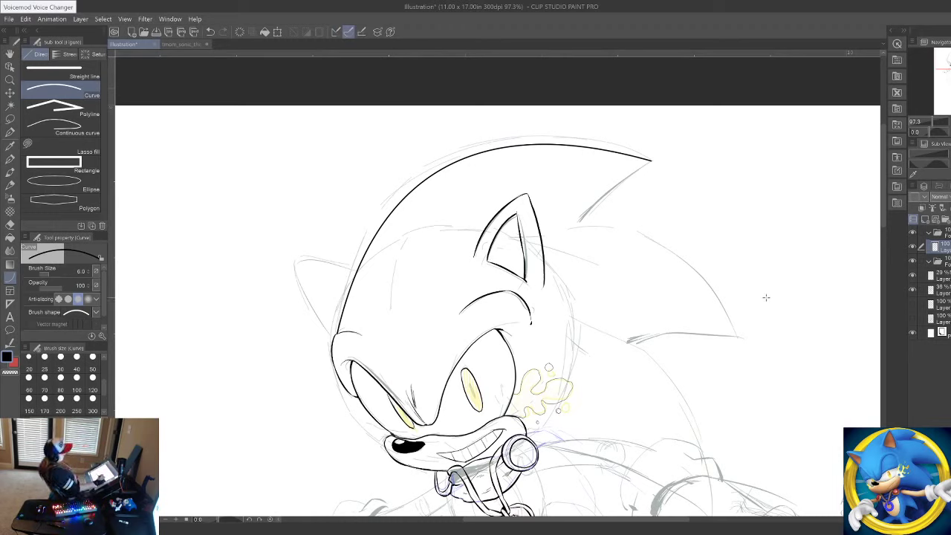
pyautogui.hotkey('ctrl', 'z')
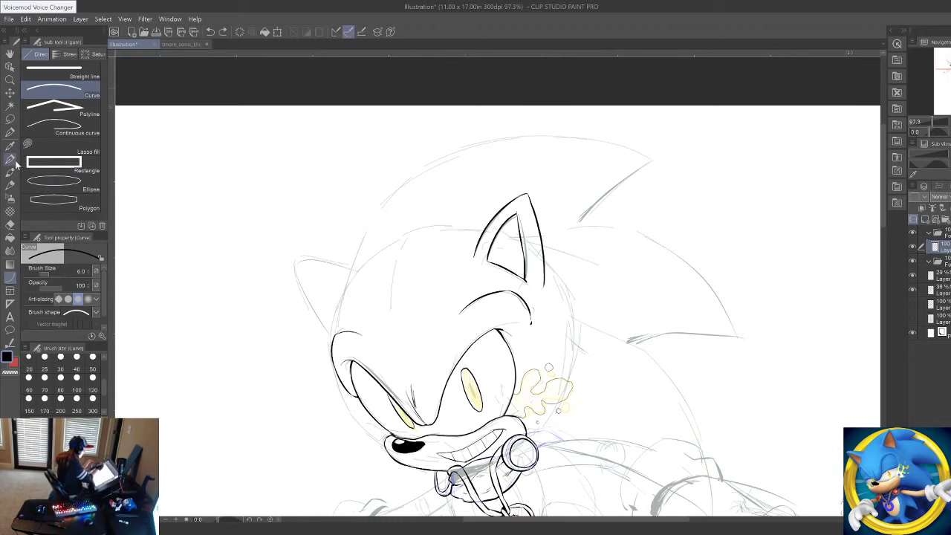
pyautogui.click(10, 160)
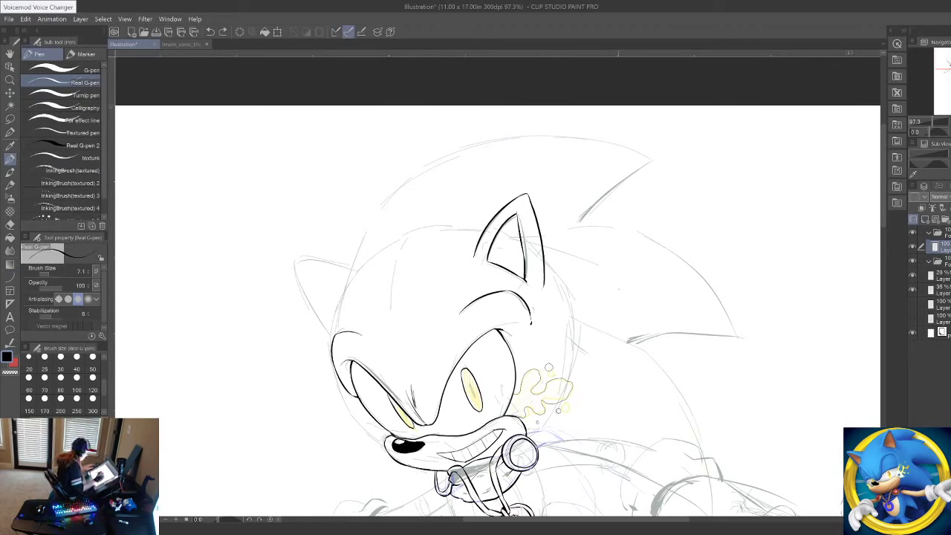
# Step: Ink the head's front contour from the brow upward and continue it as the top quill's upper edge to its tip
pyautogui.moveTo(338, 335); pyautogui.dragTo(593, 135)
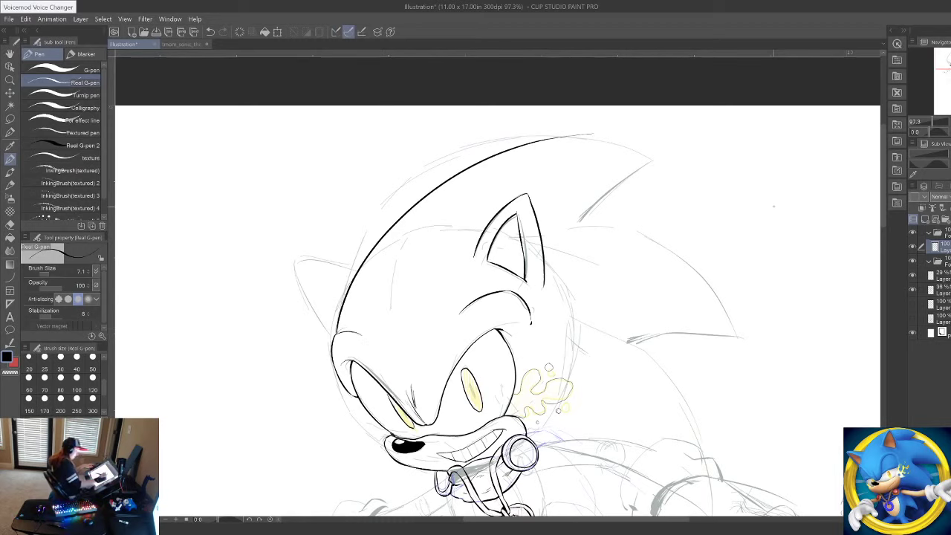
pyautogui.hotkey('ctrl', 'z')
pyautogui.moveTo(344, 332)
pyautogui.mouseDown()
pyautogui.moveTo(355, 284)
pyautogui.moveTo(403, 196)
pyautogui.moveTo(354, 283)
pyautogui.mouseUp()
pyautogui.hotkey('ctrl', 'z')
pyautogui.moveTo(366, 249)
pyautogui.mouseDown()
pyautogui.moveTo(425, 169)
pyautogui.moveTo(506, 156)
pyautogui.moveTo(673, 163)
pyautogui.mouseUp()
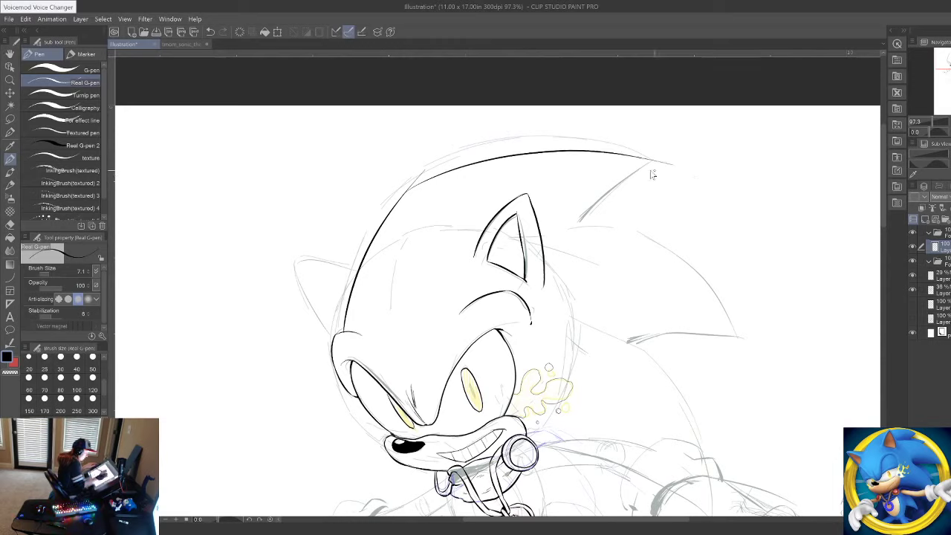
pyautogui.hotkey('ctrl', 'z')
pyautogui.moveTo(411, 187); pyautogui.dragTo(702, 160)
pyautogui.hotkey('ctrl', 'z')
pyautogui.moveTo(407, 190); pyautogui.dragTo(673, 169)
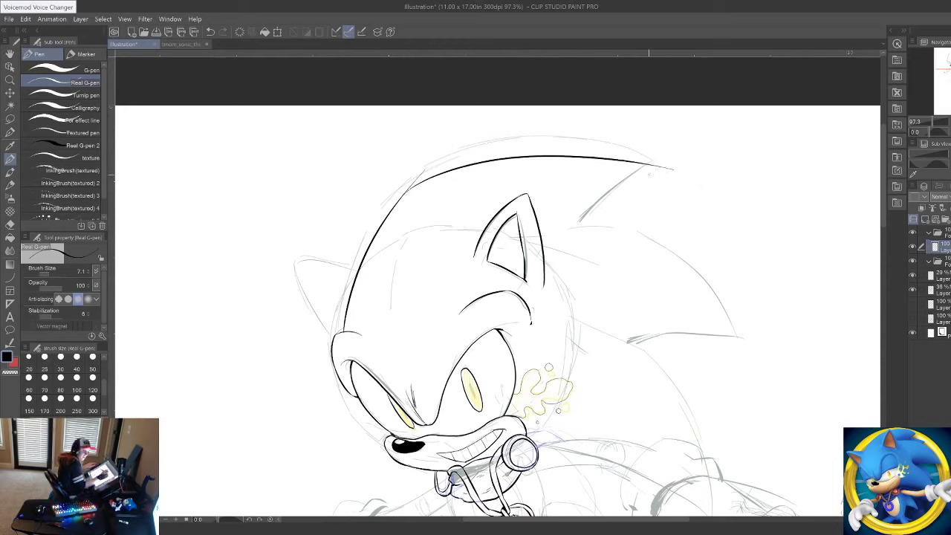
# Step: Ink the top quill's short underside from its tip back toward the head and clean up the tip
pyautogui.moveTo(669, 165); pyautogui.dragTo(581, 229)
pyautogui.hotkey('ctrl', 'z')
pyautogui.moveTo(661, 166); pyautogui.dragTo(583, 235)
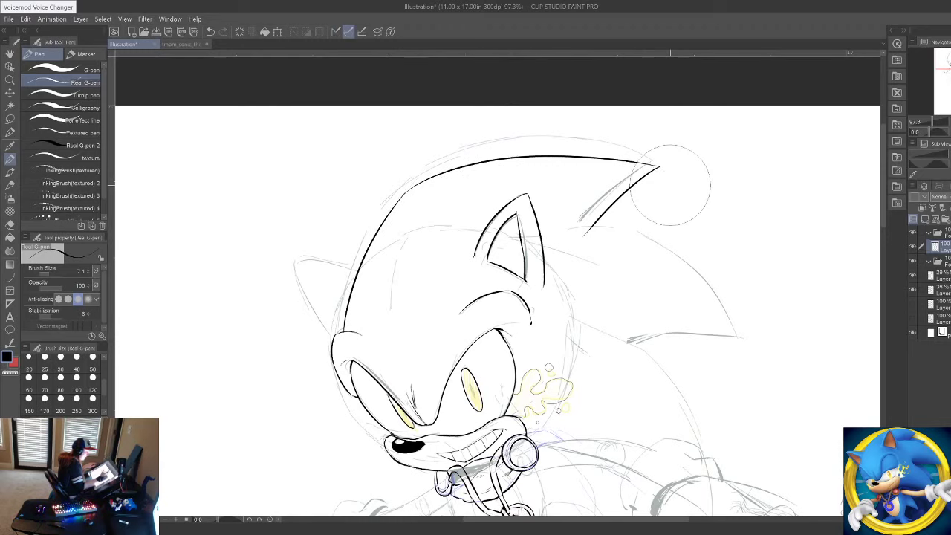
# Step: Ink the far ear's outline against the forehead, fill it solid black and return to the Real G-pen
pyautogui.moveTo(429, 371); pyautogui.dragTo(421, 287)
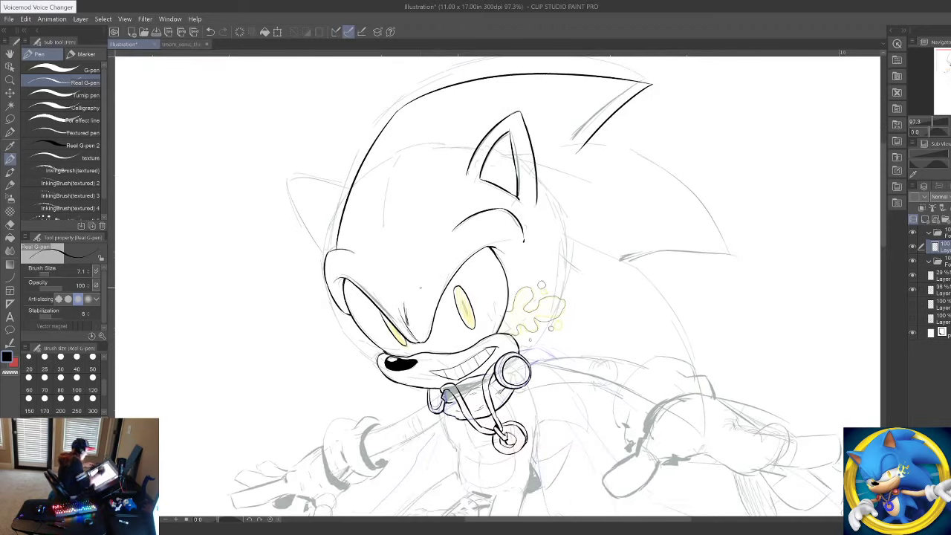
pyautogui.moveTo(327, 251)
pyautogui.mouseDown()
pyautogui.moveTo(295, 189)
pyautogui.moveTo(345, 204)
pyautogui.mouseUp()
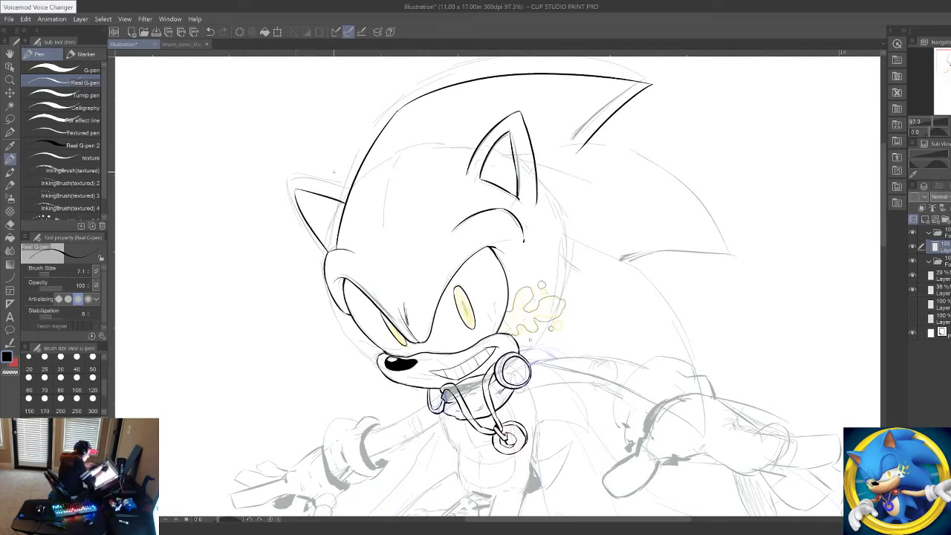
pyautogui.hotkey('ctrl', 'z')
pyautogui.moveTo(295, 188); pyautogui.dragTo(348, 194)
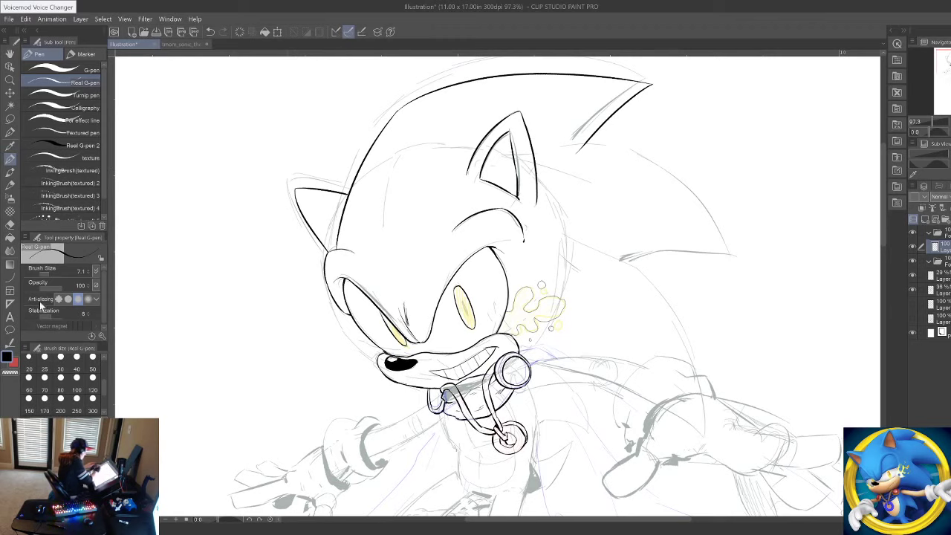
pyautogui.press('g')
pyautogui.click(336, 219)
pyautogui.press('p')
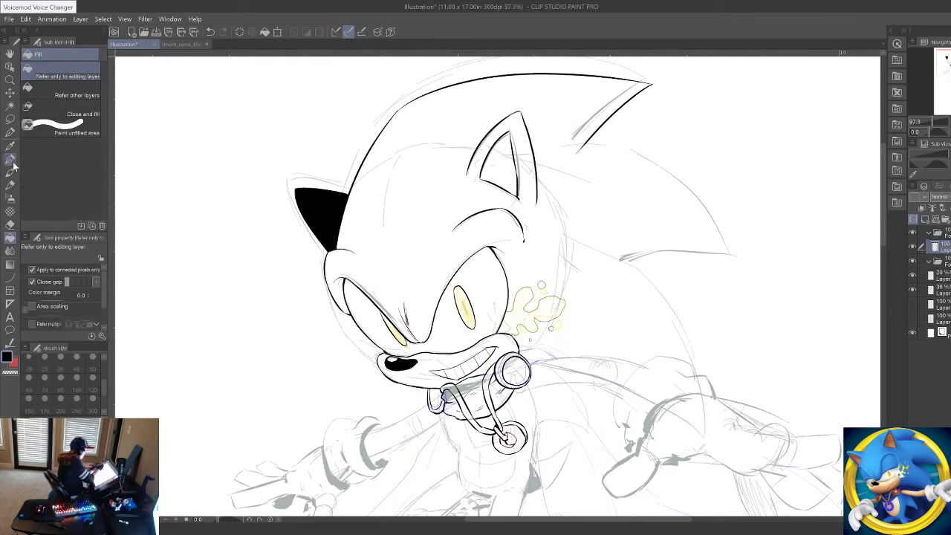
# Step: Ink the short line at the middle quill's base, running from below the top quill toward the near ear
pyautogui.moveTo(566, 246); pyautogui.dragTo(504, 253)
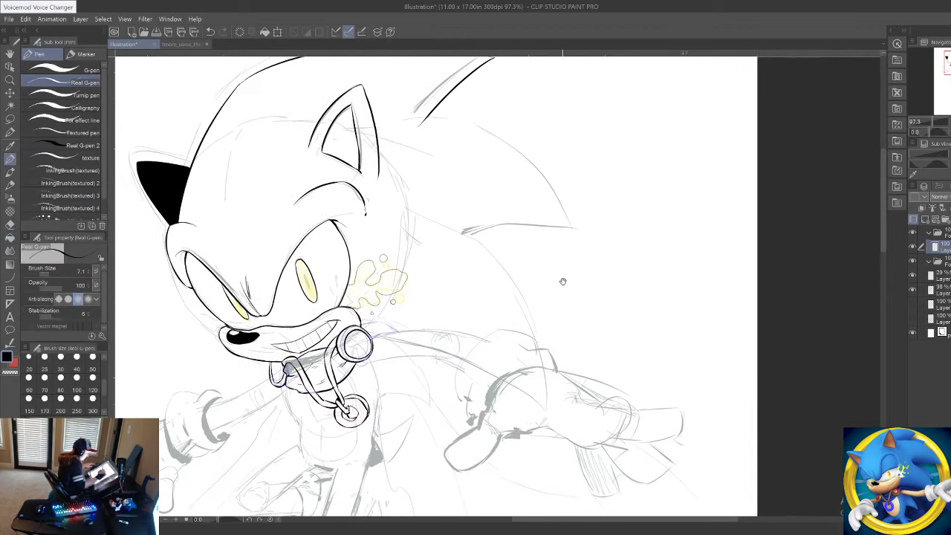
pyautogui.moveTo(565, 304); pyautogui.dragTo(645, 255)
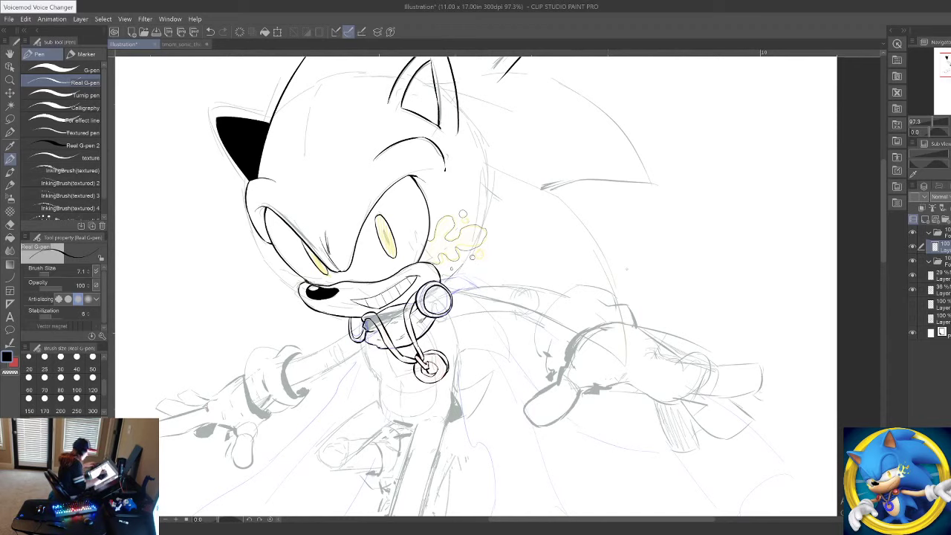
pyautogui.moveTo(623, 333); pyautogui.dragTo(577, 259)
pyautogui.moveTo(587, 188); pyautogui.dragTo(523, 265)
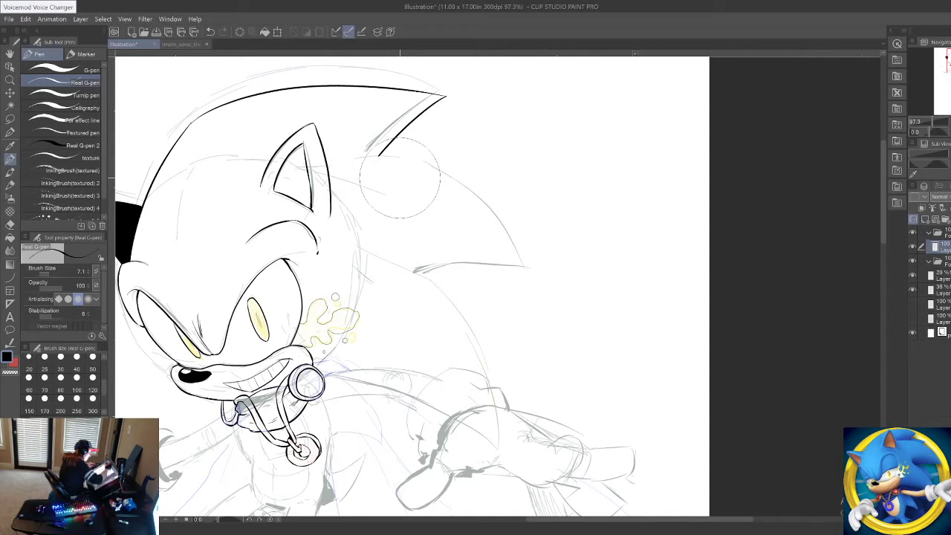
pyautogui.moveTo(386, 152); pyautogui.dragTo(338, 158)
pyautogui.hotkey('ctrl', 'z')
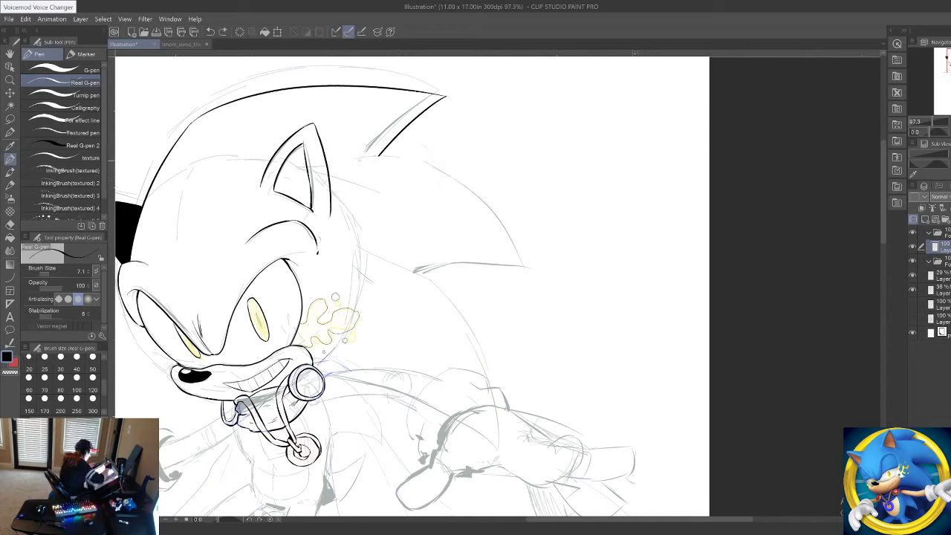
pyautogui.moveTo(401, 156); pyautogui.dragTo(338, 158)
# Step: Ink the middle quill's long outer curve and its underside, trimming the overshoot so they meet at a sharp tip
pyautogui.moveTo(402, 155); pyautogui.dragTo(510, 234)
pyautogui.hotkey('ctrl', 'z')
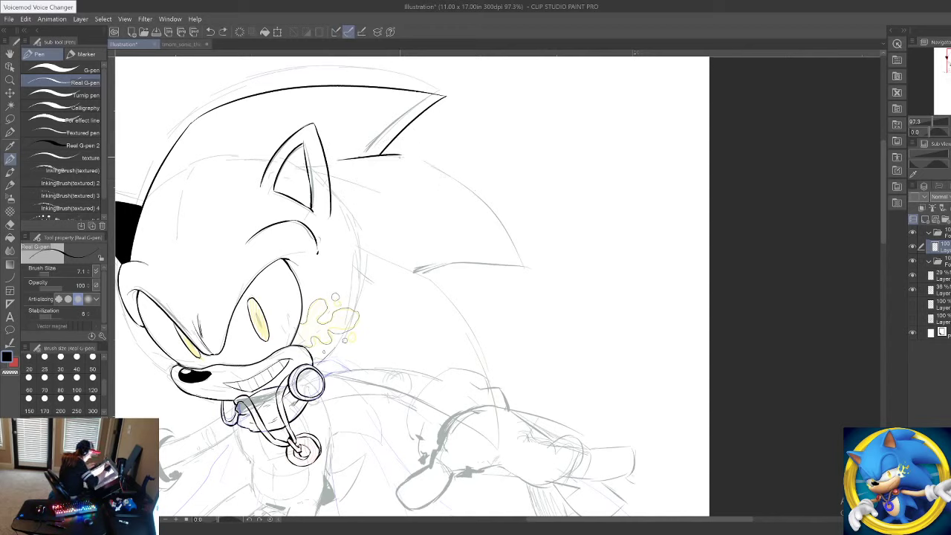
pyautogui.moveTo(399, 155); pyautogui.dragTo(539, 292)
pyautogui.hotkey('ctrl', 'z')
pyautogui.moveTo(401, 155)
pyautogui.mouseDown()
pyautogui.moveTo(427, 164)
pyautogui.moveTo(548, 285)
pyautogui.mouseUp()
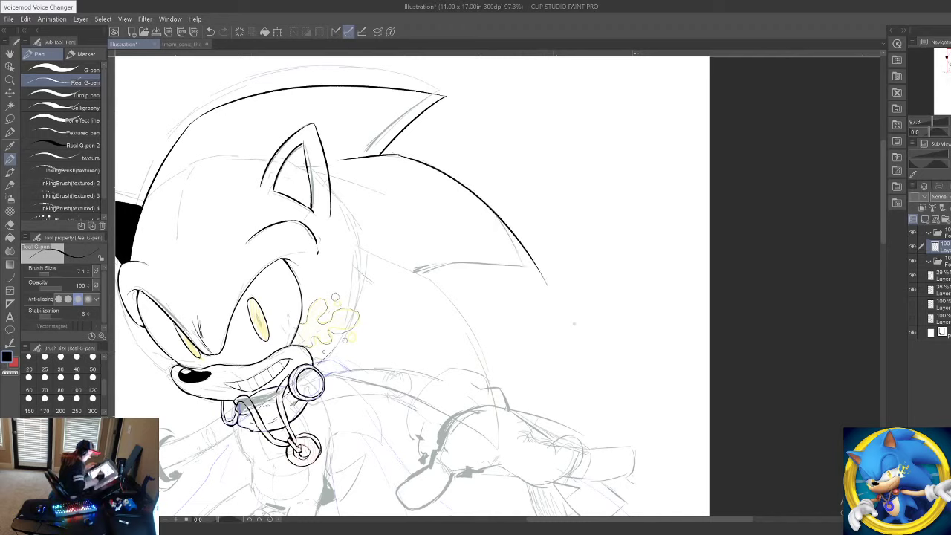
pyautogui.hotkey('ctrl', 'z')
pyautogui.moveTo(401, 155); pyautogui.dragTo(550, 298)
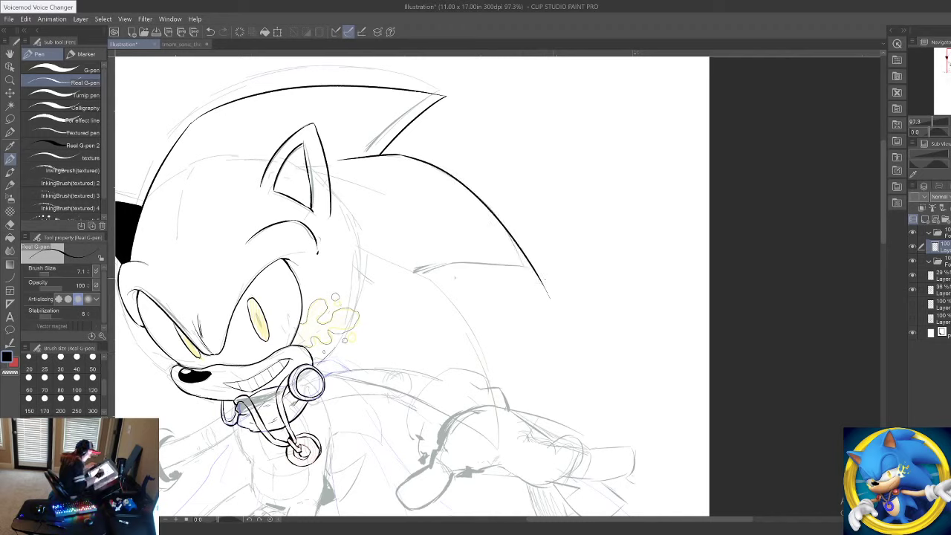
pyautogui.moveTo(413, 269)
pyautogui.mouseDown()
pyautogui.moveTo(541, 272)
pyautogui.moveTo(556, 280)
pyautogui.moveTo(550, 297)
pyautogui.mouseUp()
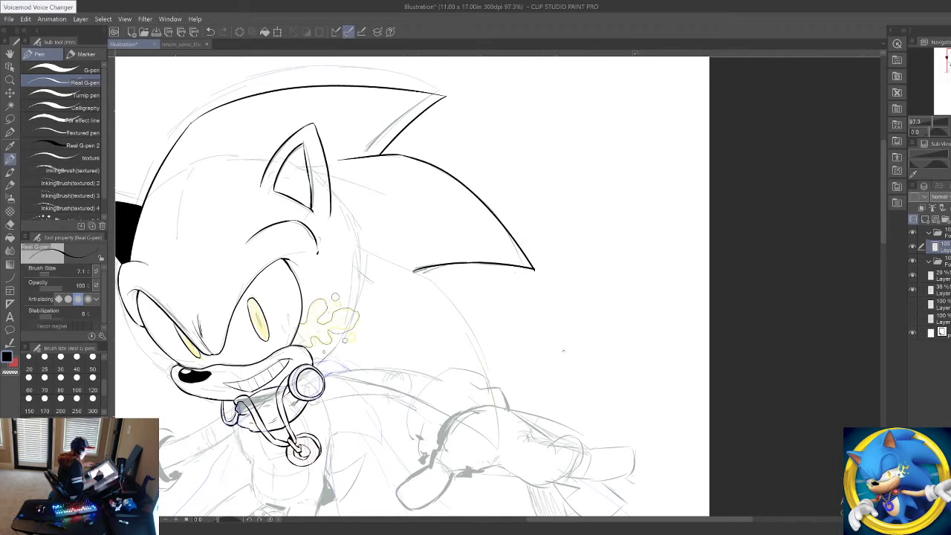
# Step: Ink the lowest quill's outer curve from behind the cheek down toward the outstretched hand
pyautogui.moveTo(558, 332); pyautogui.dragTo(530, 240)
pyautogui.moveTo(337, 159); pyautogui.dragTo(454, 236)
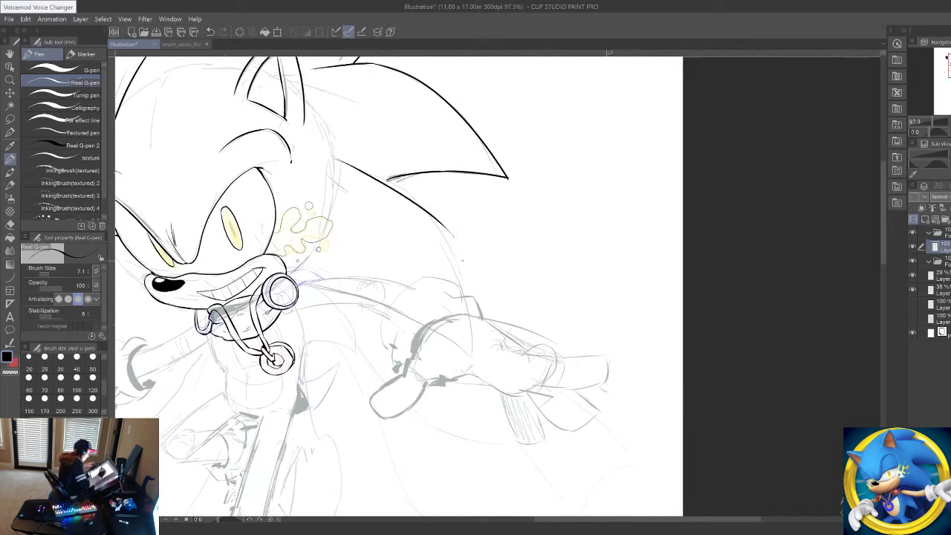
pyautogui.hotkey('ctrl', 'z')
pyautogui.moveTo(336, 161)
pyautogui.mouseDown()
pyautogui.moveTo(428, 214)
pyautogui.moveTo(360, 166)
pyautogui.moveTo(442, 231)
pyautogui.mouseUp()
pyautogui.hotkey('ctrl', 'z')
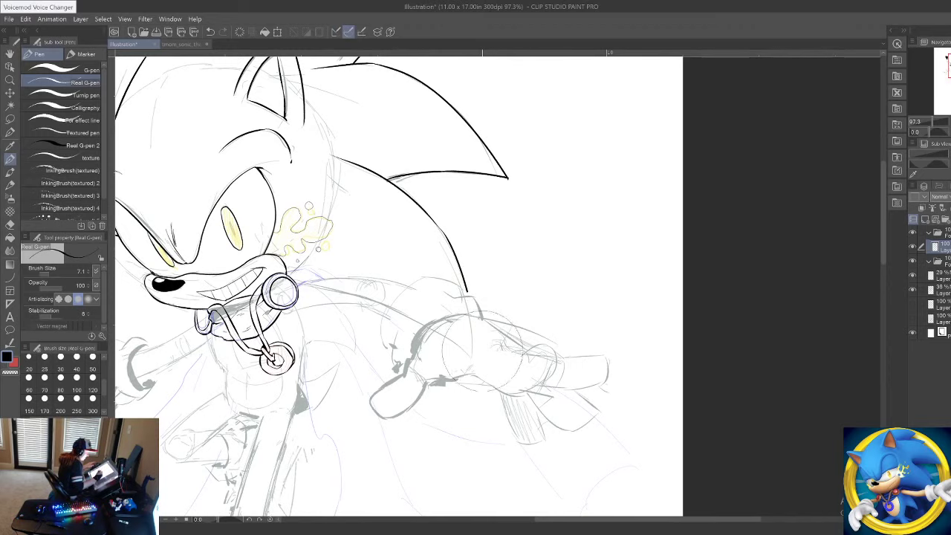
# Step: Ink the wrist-side top curve of the outstretched glove and thicken its inner end with heavy black strokes
pyautogui.moveTo(483, 351)
pyautogui.mouseDown()
pyautogui.moveTo(487, 331)
pyautogui.moveTo(658, 218)
pyautogui.mouseUp()
pyautogui.moveTo(654, 281)
pyautogui.mouseDown()
pyautogui.moveTo(572, 329)
pyautogui.moveTo(538, 333)
pyautogui.mouseUp()
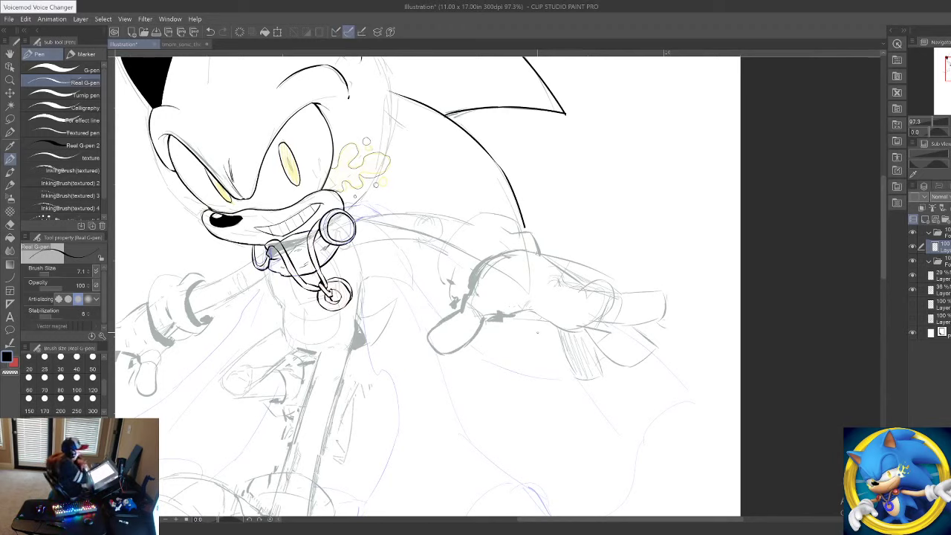
pyautogui.click(10, 80)
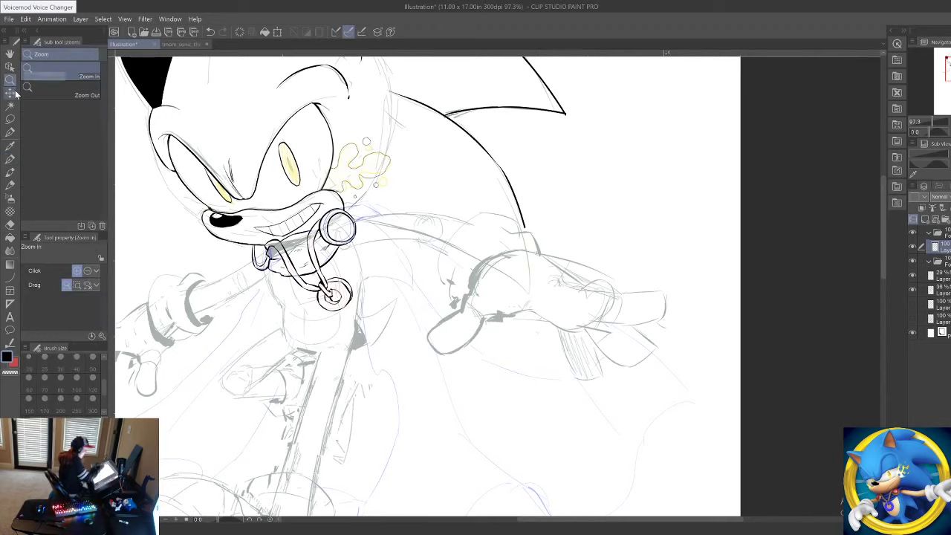
pyautogui.click(550, 290)
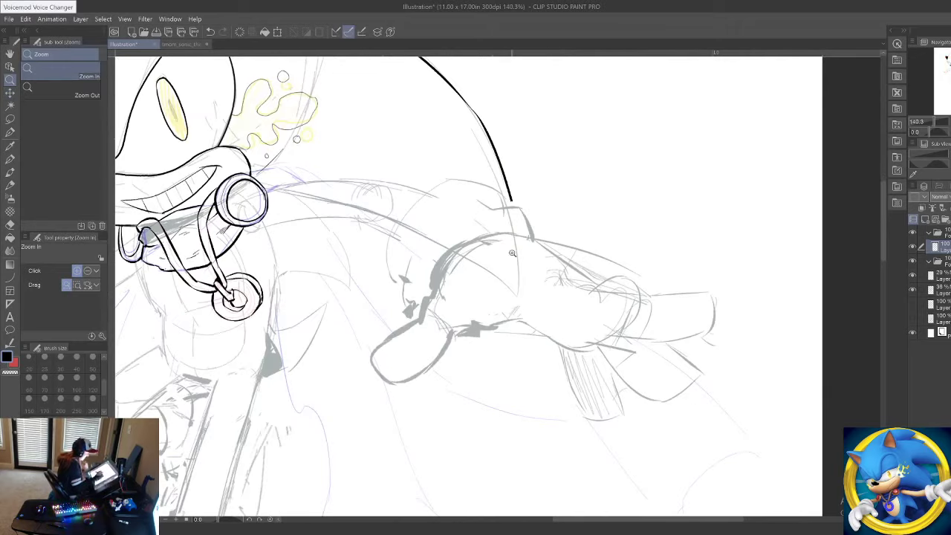
pyautogui.click(10, 158)
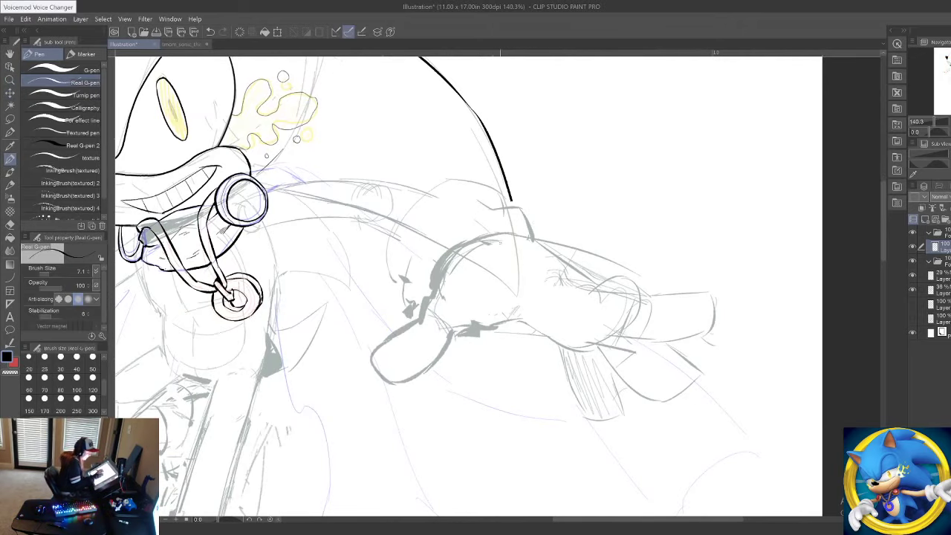
pyautogui.moveTo(444, 256)
pyautogui.mouseDown()
pyautogui.moveTo(513, 232)
pyautogui.moveTo(431, 293)
pyautogui.mouseUp()
pyautogui.moveTo(455, 251); pyautogui.dragTo(430, 290)
pyautogui.moveTo(466, 236)
pyautogui.mouseDown()
pyautogui.moveTo(425, 293)
pyautogui.moveTo(455, 251)
pyautogui.mouseUp()
pyautogui.moveTo(472, 237); pyautogui.dragTo(450, 251)
pyautogui.moveTo(469, 237); pyautogui.dragTo(451, 249)
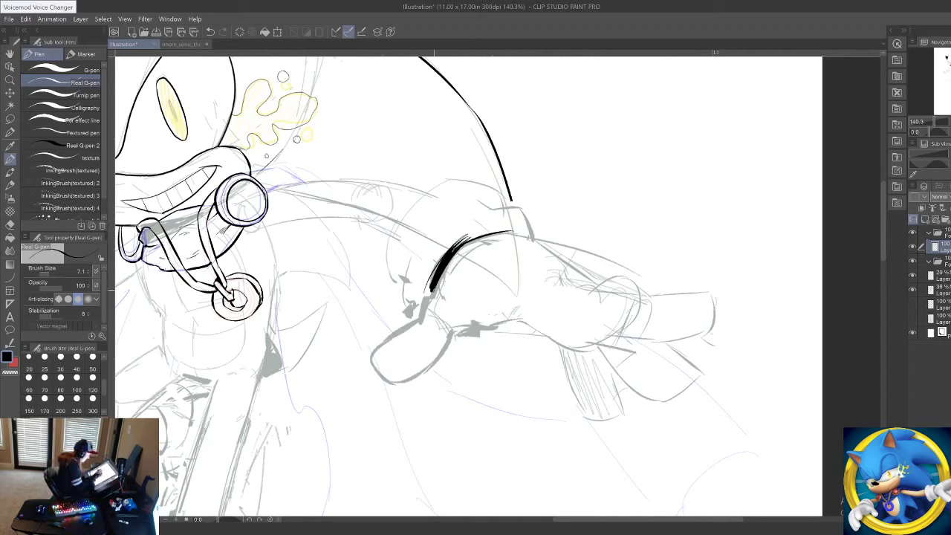
# Step: Ink the outstretched glove's thumb, palm with a dark crease, and the upper contour to the rounded knuckle
pyautogui.moveTo(434, 288)
pyautogui.mouseDown()
pyautogui.moveTo(419, 319)
pyautogui.moveTo(378, 354)
pyautogui.moveTo(387, 376)
pyautogui.moveTo(425, 372)
pyautogui.moveTo(469, 326)
pyautogui.mouseUp()
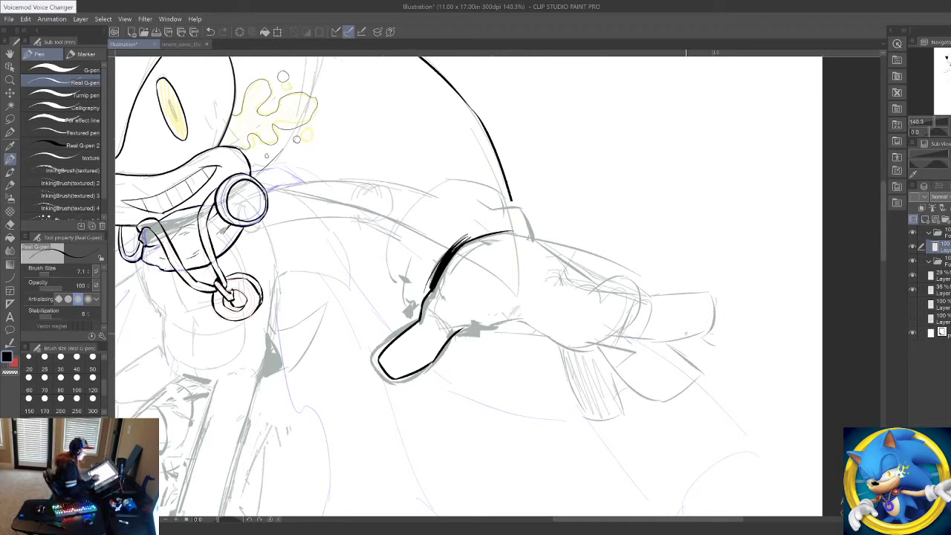
pyautogui.moveTo(549, 269)
pyautogui.mouseDown()
pyautogui.moveTo(607, 287)
pyautogui.moveTo(638, 280)
pyautogui.moveTo(645, 319)
pyautogui.moveTo(616, 335)
pyautogui.moveTo(515, 320)
pyautogui.moveTo(461, 329)
pyautogui.moveTo(543, 327)
pyautogui.mouseUp()
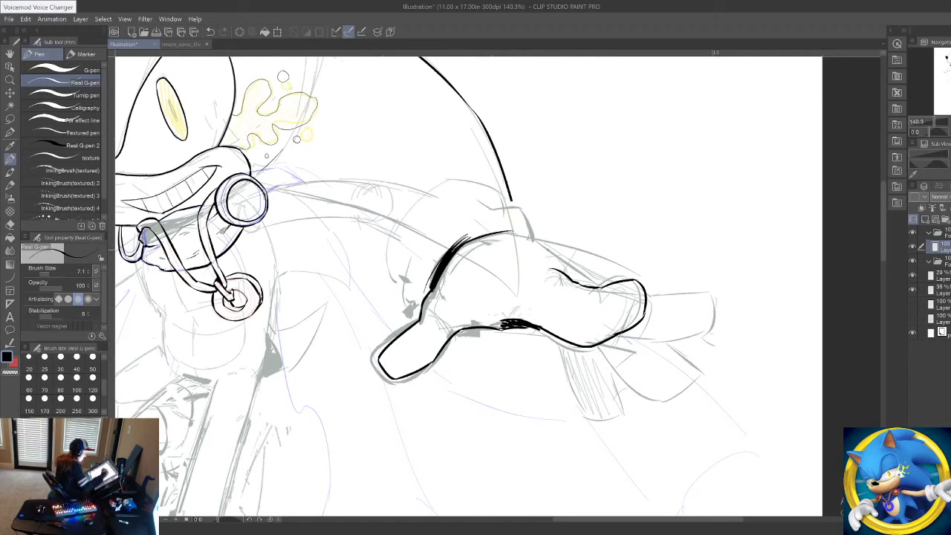
pyautogui.moveTo(510, 231); pyautogui.dragTo(605, 287)
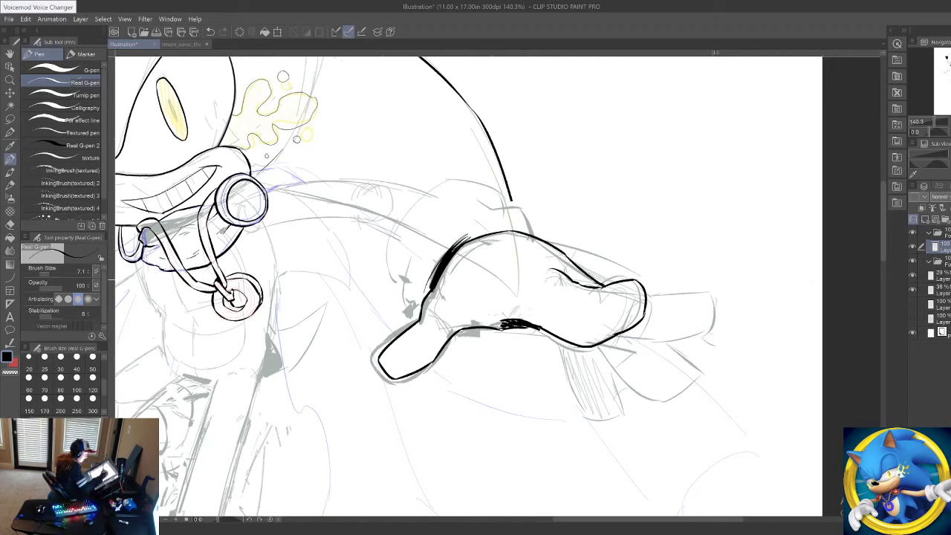
# Step: Ink the glove's extended upper finger, redraw the rounded knuckle edge and join the finger's top line to it
pyautogui.moveTo(647, 297); pyautogui.dragTo(723, 285)
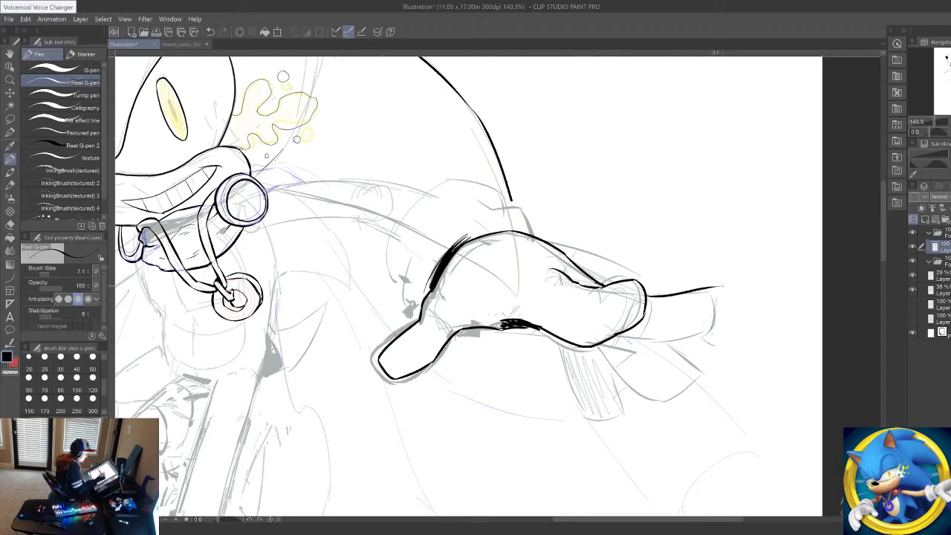
pyautogui.hotkey('ctrl', 'z')
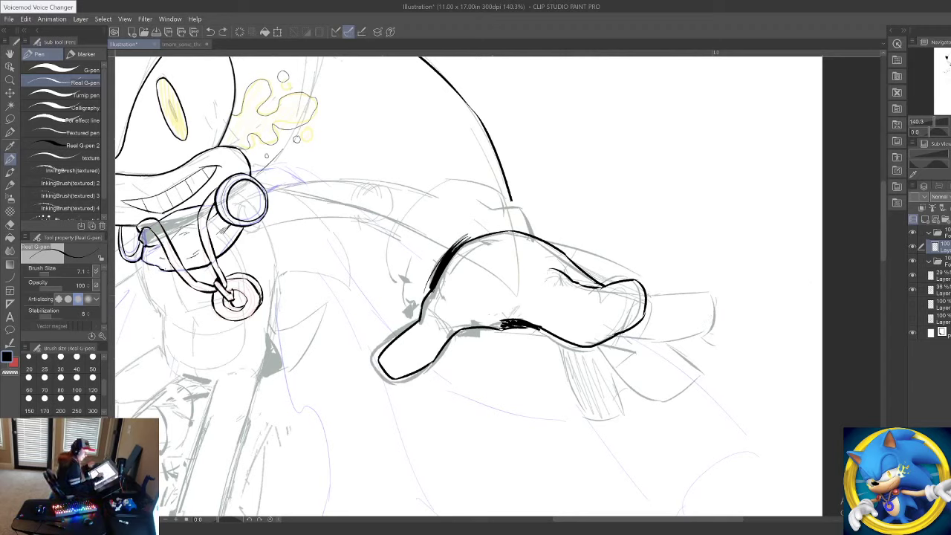
pyautogui.moveTo(646, 295)
pyautogui.mouseDown()
pyautogui.moveTo(709, 291)
pyautogui.moveTo(715, 320)
pyautogui.moveTo(677, 342)
pyautogui.mouseUp()
pyautogui.hotkey('ctrl', 'z')
pyautogui.moveTo(715, 316)
pyautogui.mouseDown()
pyautogui.moveTo(697, 339)
pyautogui.moveTo(616, 340)
pyautogui.mouseUp()
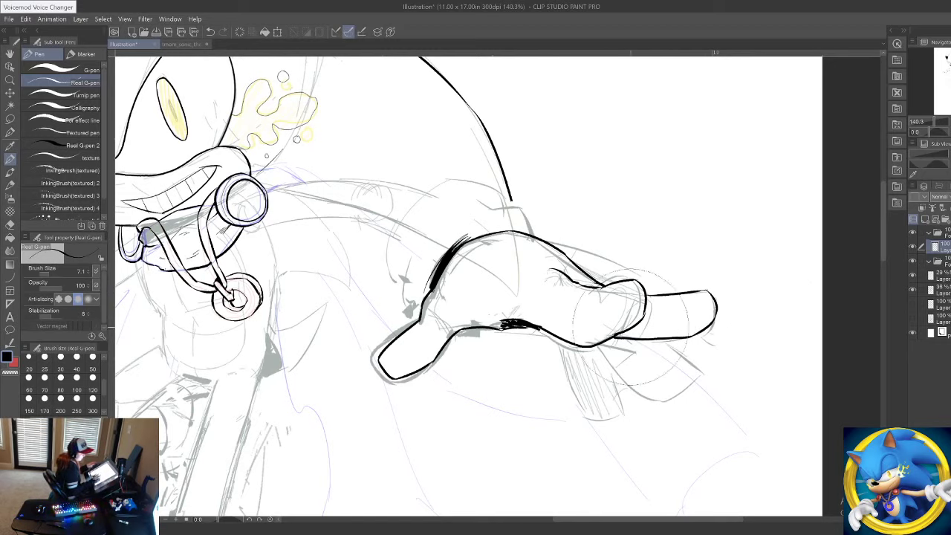
pyautogui.moveTo(611, 349)
pyautogui.mouseDown()
pyautogui.moveTo(641, 311)
pyautogui.moveTo(635, 290)
pyautogui.moveTo(596, 292)
pyautogui.moveTo(637, 318)
pyautogui.moveTo(628, 333)
pyautogui.moveTo(600, 343)
pyautogui.moveTo(563, 343)
pyautogui.mouseUp()
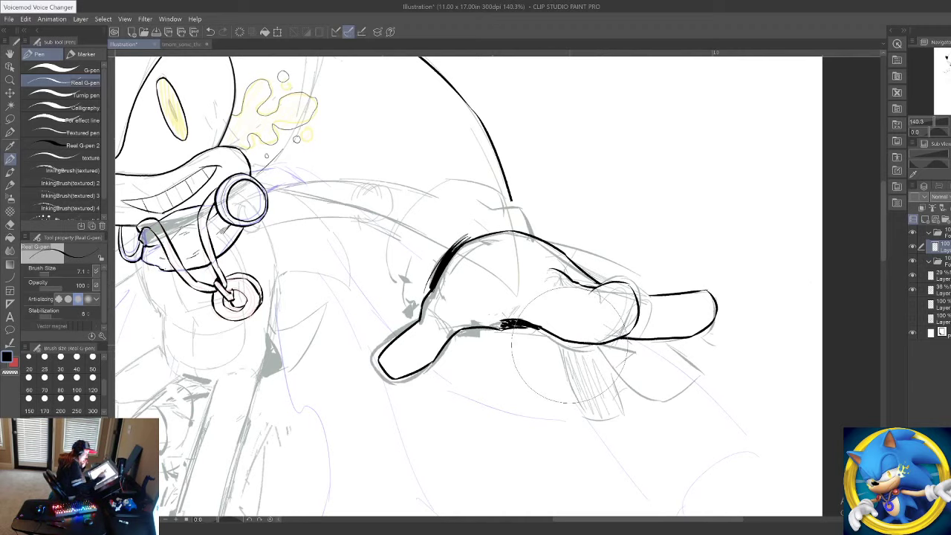
pyautogui.moveTo(651, 296); pyautogui.dragTo(639, 297)
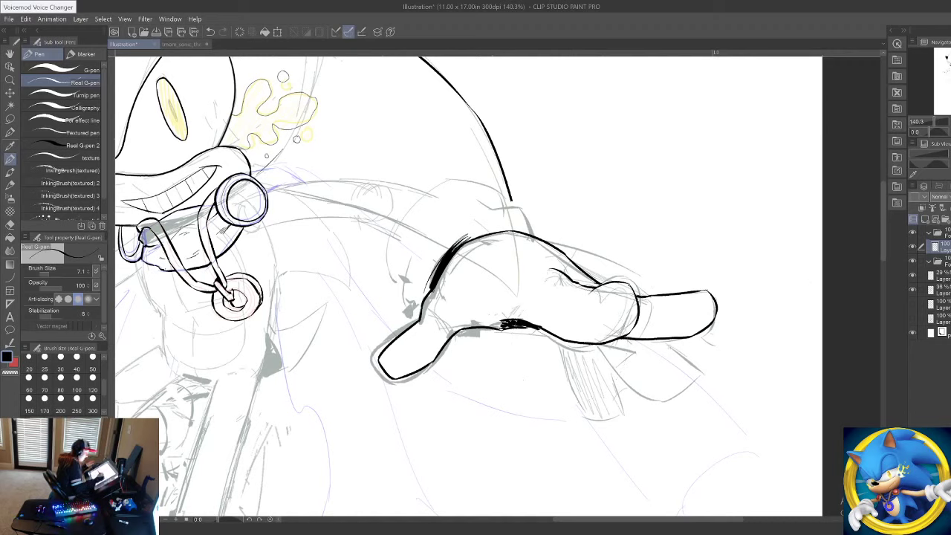
# Step: Ink the glove's second finger below the extended one with a rounded tip and a lower edge meeting the palm
pyautogui.moveTo(656, 340); pyautogui.dragTo(704, 374)
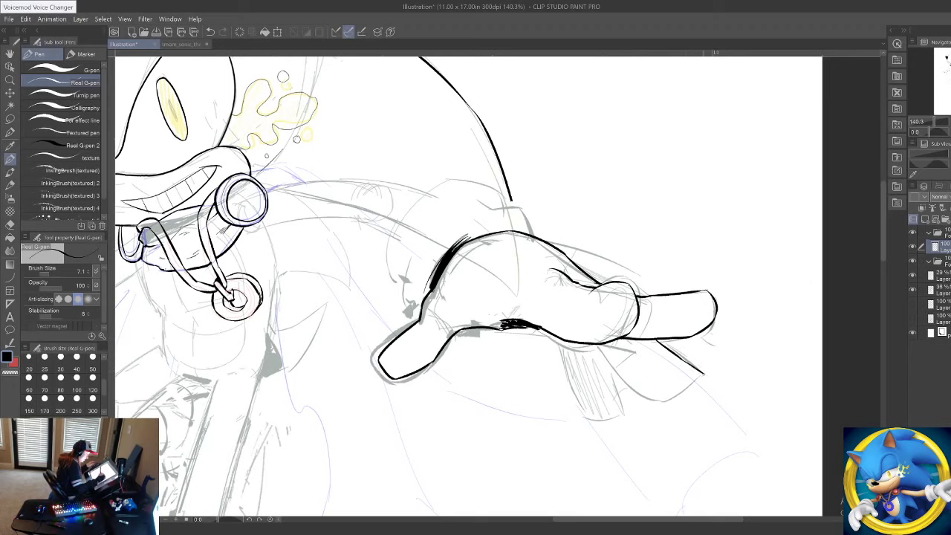
pyautogui.hotkey('ctrl', 'z')
pyautogui.hotkey('ctrl', 'z')
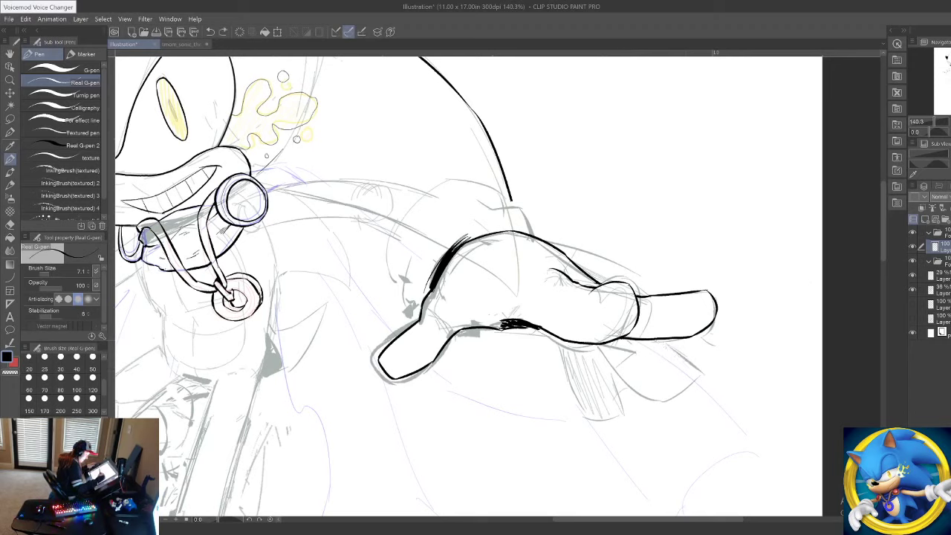
pyautogui.moveTo(655, 340)
pyautogui.mouseDown()
pyautogui.moveTo(698, 379)
pyautogui.moveTo(664, 399)
pyautogui.moveTo(647, 393)
pyautogui.moveTo(697, 380)
pyautogui.moveTo(639, 389)
pyautogui.mouseUp()
pyautogui.moveTo(605, 341); pyautogui.dragTo(641, 389)
pyautogui.hotkey('ctrl', 'z')
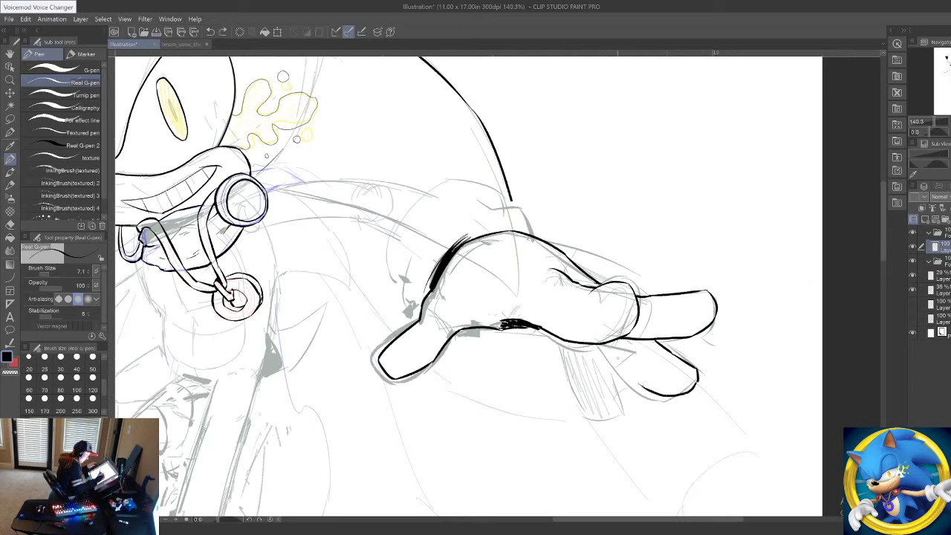
pyautogui.moveTo(602, 340); pyautogui.dragTo(637, 383)
pyautogui.hotkey('ctrl', 'z')
pyautogui.moveTo(605, 345); pyautogui.dragTo(644, 390)
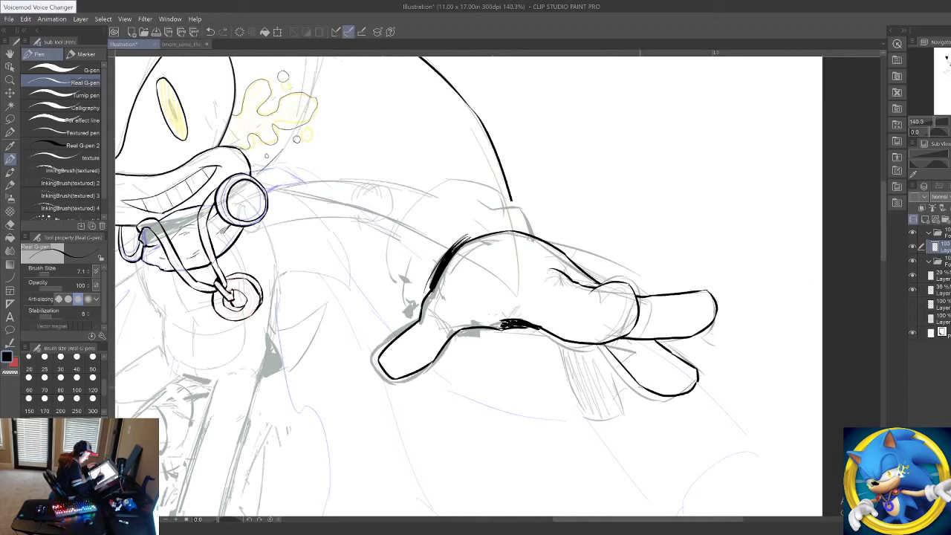
# Step: Ink the outstretched glove's third finger pointing down below the palm, redrawing its sides and rounded tip over the sketch
pyautogui.moveTo(556, 338)
pyautogui.mouseDown()
pyautogui.moveTo(587, 417)
pyautogui.moveTo(624, 421)
pyautogui.moveTo(602, 348)
pyautogui.moveTo(620, 402)
pyautogui.mouseUp()
pyautogui.hotkey('ctrl', 'z')
pyautogui.hotkey('ctrl', 'z')
pyautogui.hotkey('ctrl', 'z')
pyautogui.hotkey('ctrl', 'z')
pyautogui.hotkey('ctrl', 'z')
pyautogui.moveTo(598, 346); pyautogui.dragTo(623, 405)
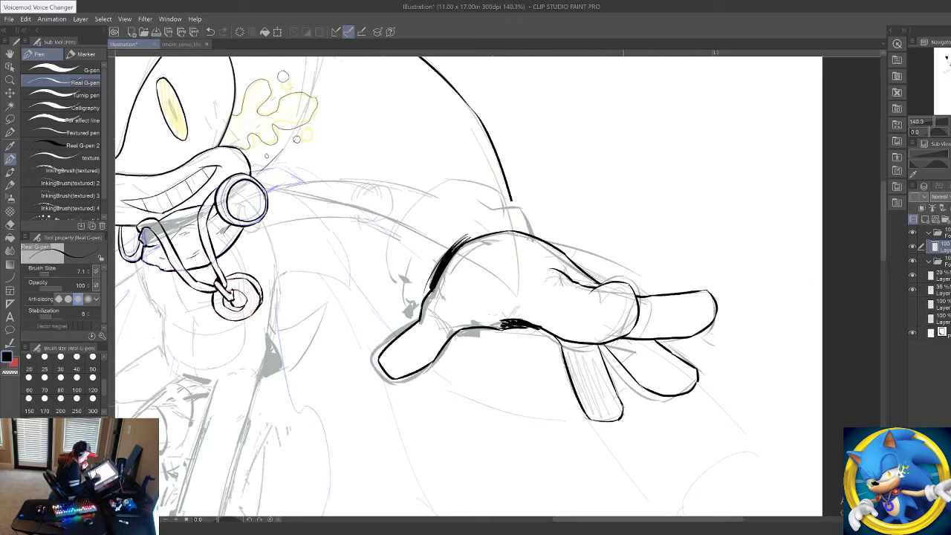
# Step: Fill the glove's downward-pointing finger with solid black and add small pen strokes at the base of the neighbouring finger
pyautogui.press('g')
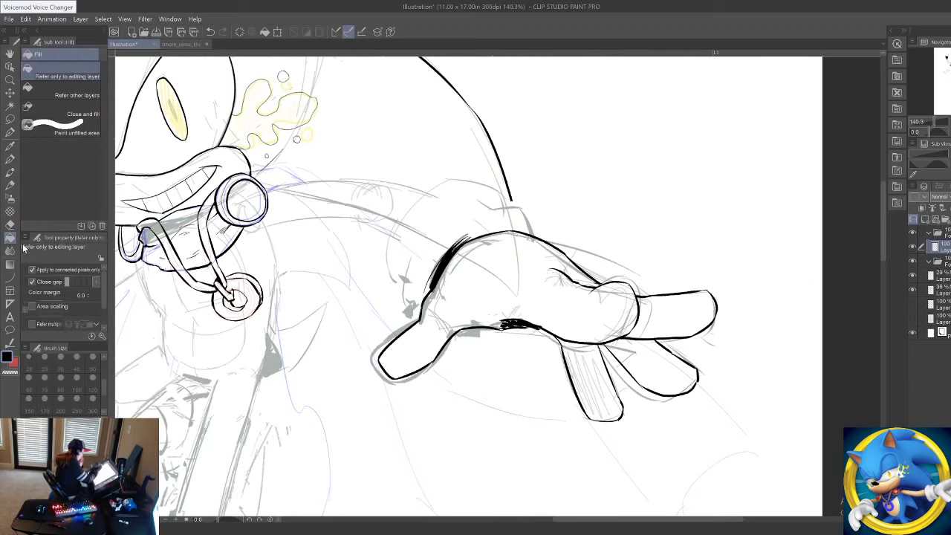
pyautogui.click(599, 376)
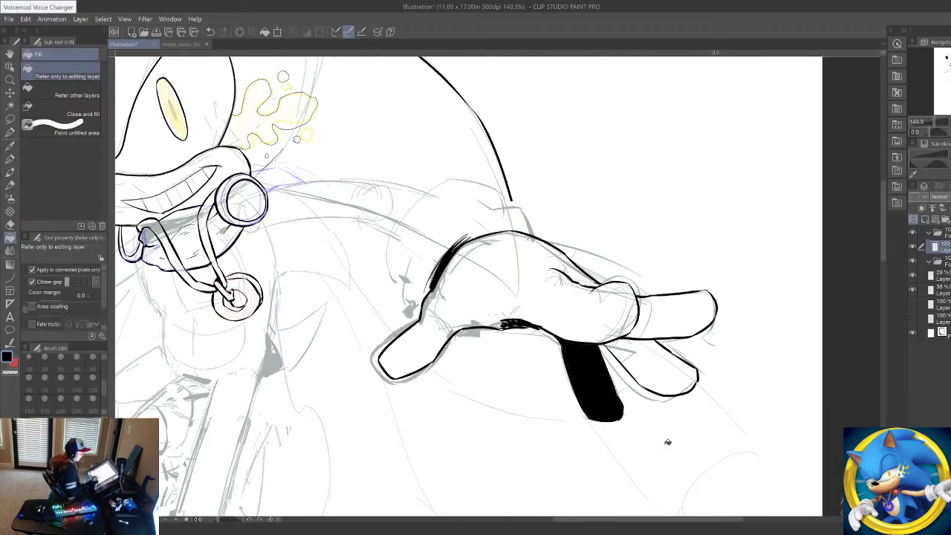
pyautogui.click(11, 159)
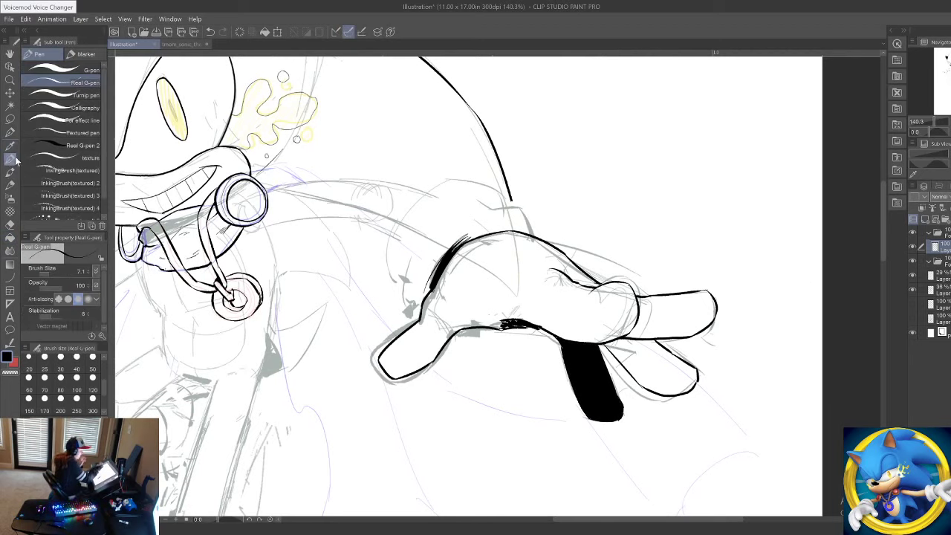
pyautogui.moveTo(607, 340); pyautogui.dragTo(631, 352)
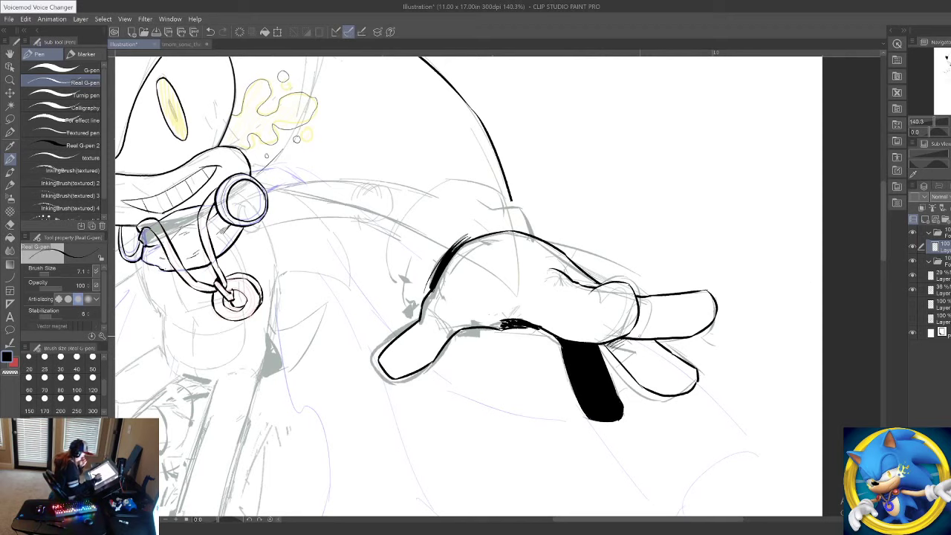
# Step: Ink the outstretched glove's puffy cuff around the wrist, with its folded inner end and large rounded upper contour
pyautogui.moveTo(476, 397); pyautogui.dragTo(642, 465)
pyautogui.moveTo(697, 304)
pyautogui.mouseDown()
pyautogui.moveTo(678, 278)
pyautogui.moveTo(663, 279)
pyautogui.moveTo(691, 279)
pyautogui.moveTo(703, 306)
pyautogui.mouseUp()
pyautogui.hotkey('ctrl', 'z')
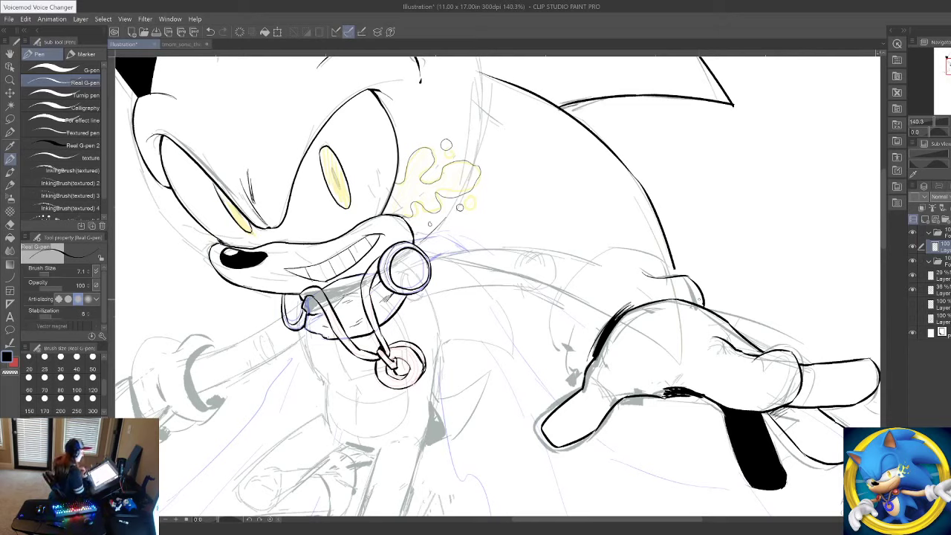
pyautogui.moveTo(571, 318); pyautogui.dragTo(584, 373)
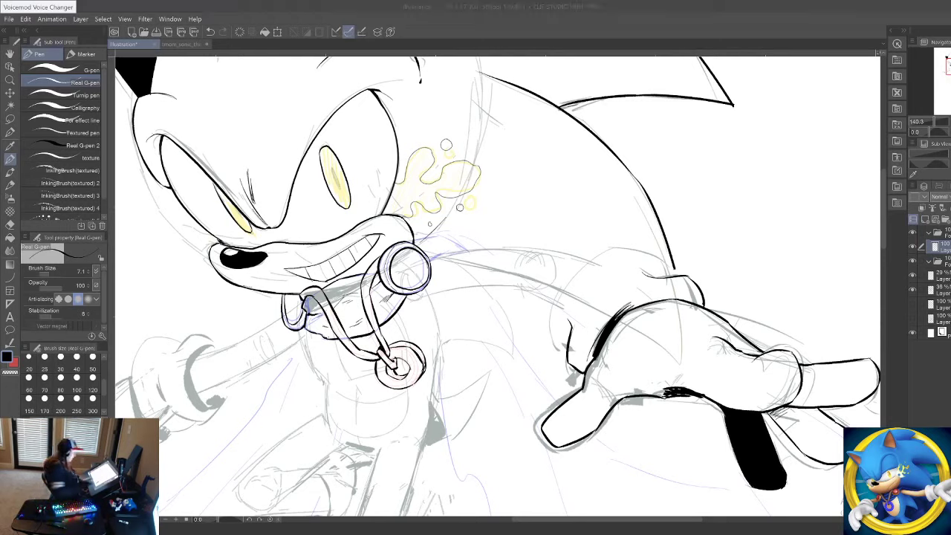
pyautogui.click(673, 268)
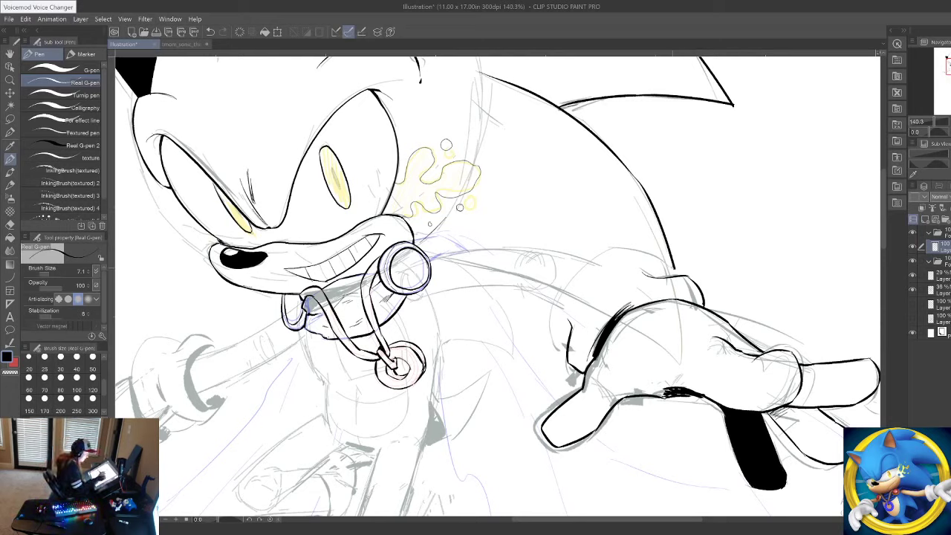
pyautogui.moveTo(673, 268)
pyautogui.mouseDown()
pyautogui.moveTo(639, 252)
pyautogui.moveTo(578, 266)
pyautogui.moveTo(553, 340)
pyautogui.moveTo(561, 348)
pyautogui.mouseUp()
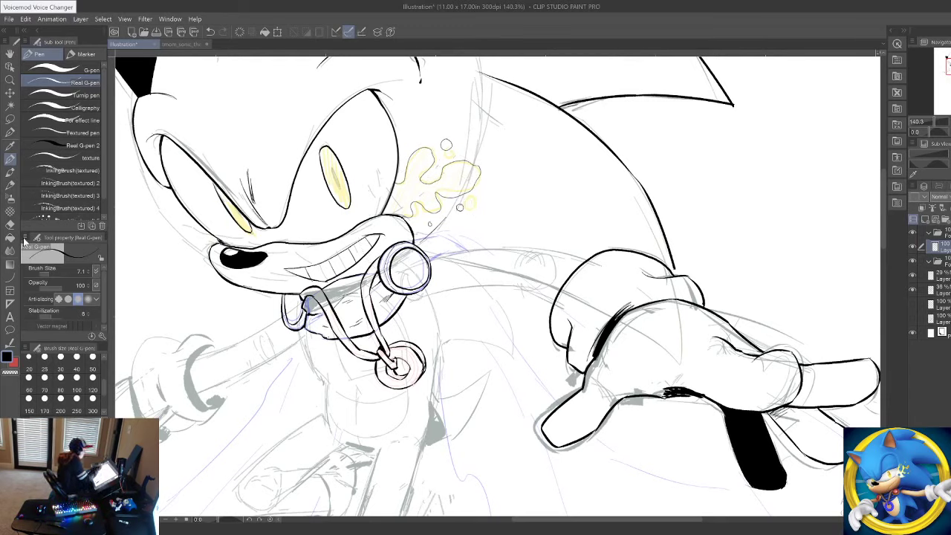
# Step: Ink the curved cape fold over the shoulder beside the round clasp, with a short crease line under it
pyautogui.press('e')
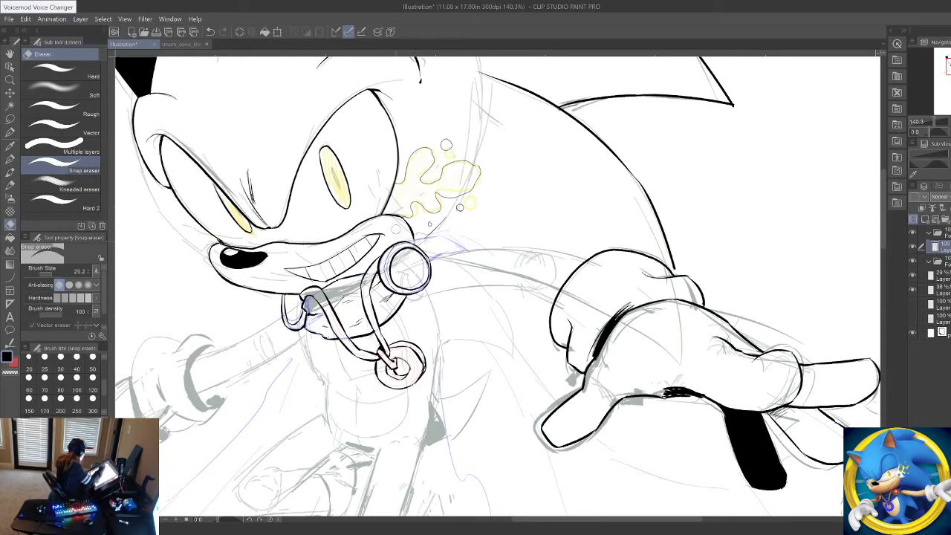
pyautogui.click(10, 159)
pyautogui.moveTo(409, 242)
pyautogui.mouseDown()
pyautogui.moveTo(452, 237)
pyautogui.moveTo(427, 238)
pyautogui.moveTo(487, 248)
pyautogui.mouseUp()
pyautogui.hotkey('ctrl', 'z')
pyautogui.hotkey('ctrl', 'z')
pyautogui.hotkey('ctrl', 'z')
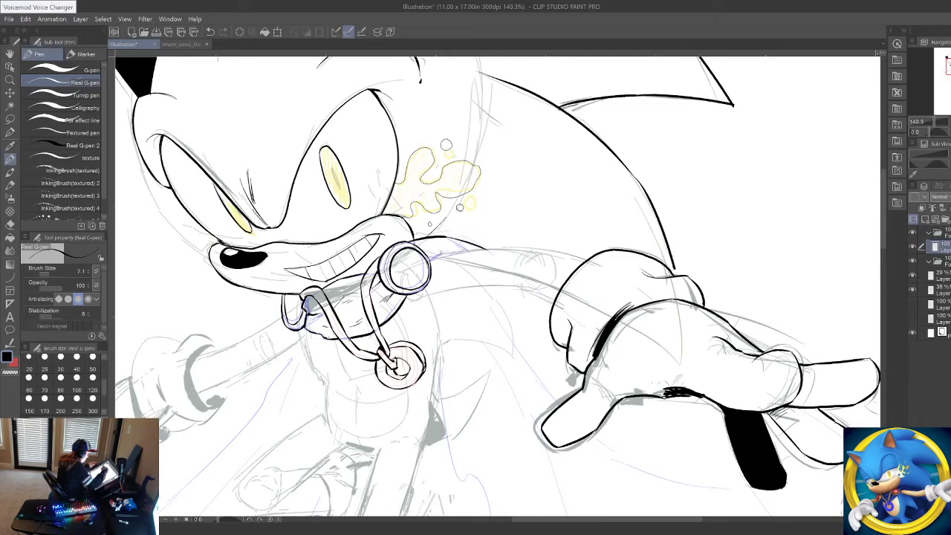
pyautogui.moveTo(432, 261); pyautogui.dragTo(449, 249)
pyautogui.hotkey('ctrl', 'z')
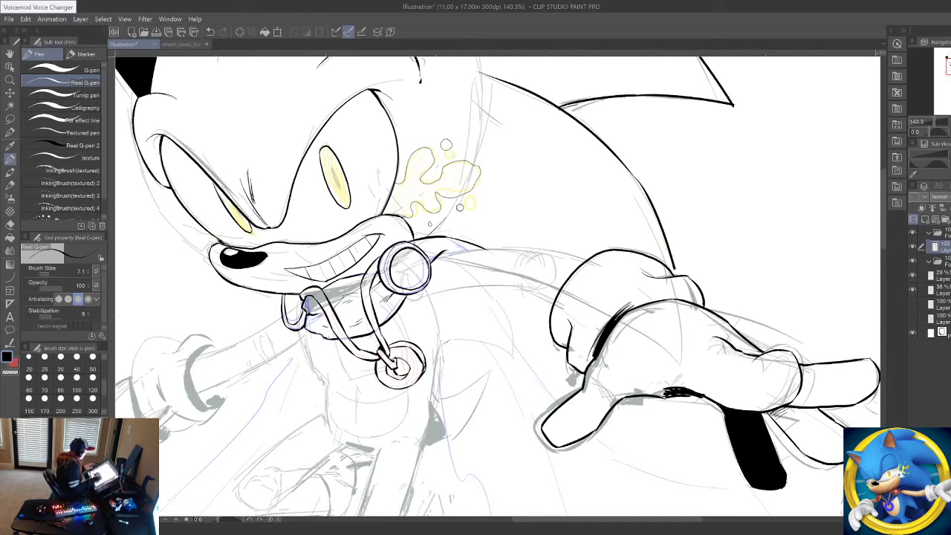
# Step: Ink the outstretched arm's upper and lower edges from the round clasp to the glove cuff as smooth lines using the Curve tool
pyautogui.moveTo(592, 290)
pyautogui.mouseDown()
pyautogui.moveTo(740, 311)
pyautogui.moveTo(584, 275)
pyautogui.mouseUp()
pyautogui.click(12, 278)
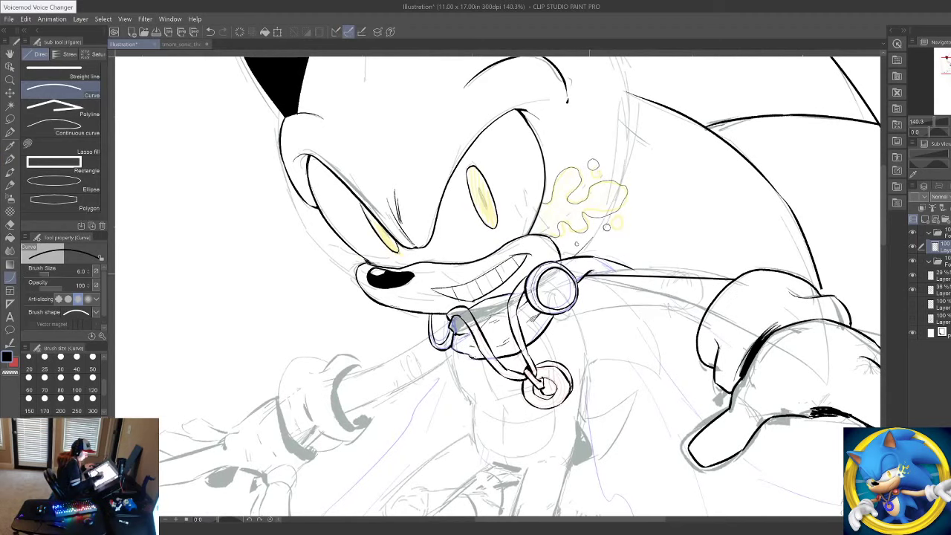
pyautogui.click(654, 259)
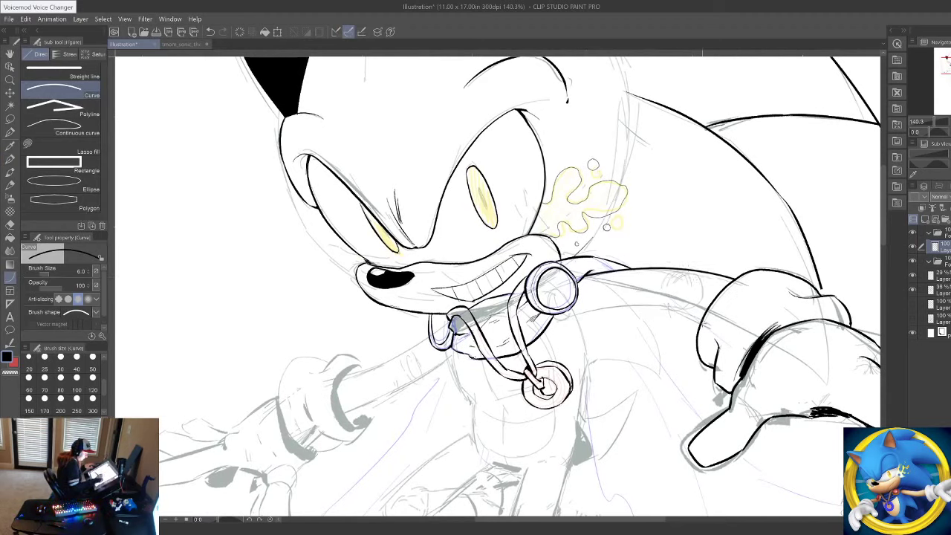
pyautogui.moveTo(701, 321); pyautogui.dragTo(564, 320)
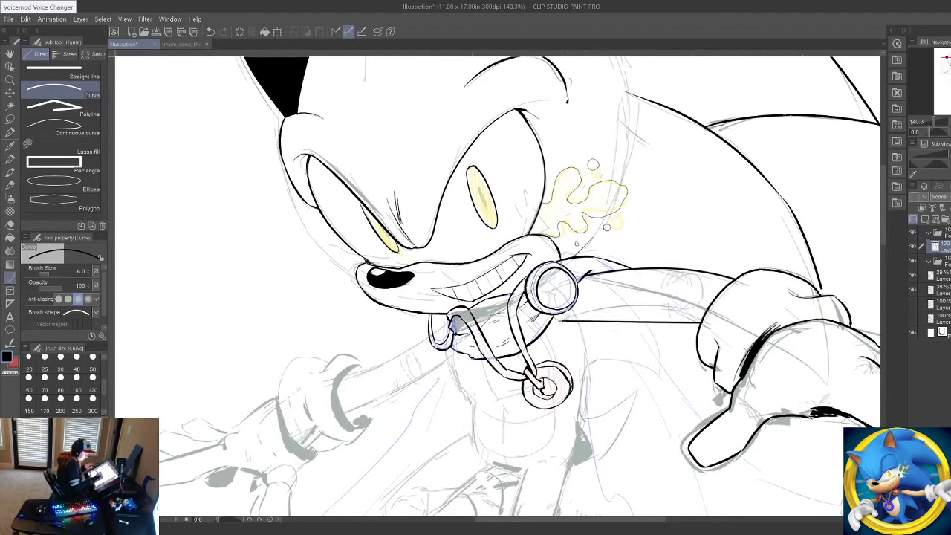
pyautogui.click(667, 291)
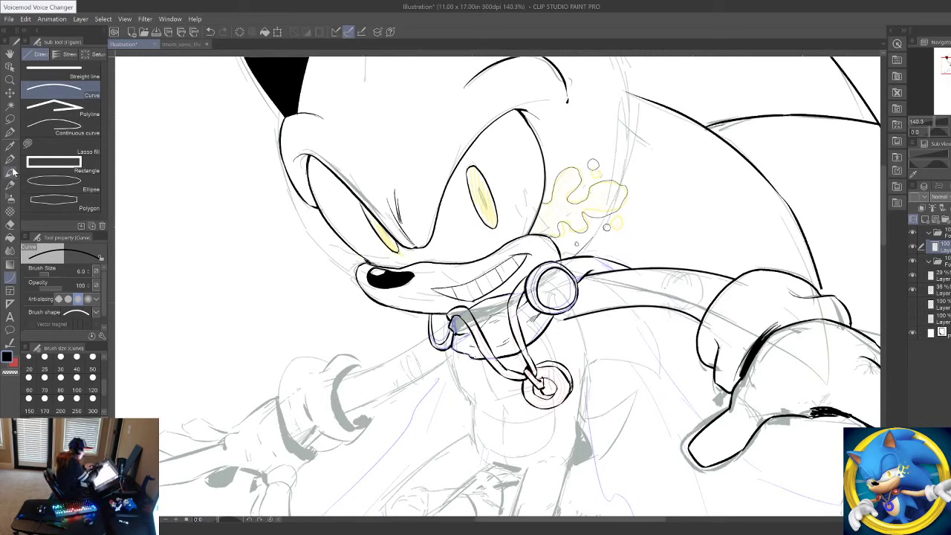
# Step: Join the arm's lower line to the clasp with the Real G-pen and ink the pointed back quill under the arm
pyautogui.press('p')
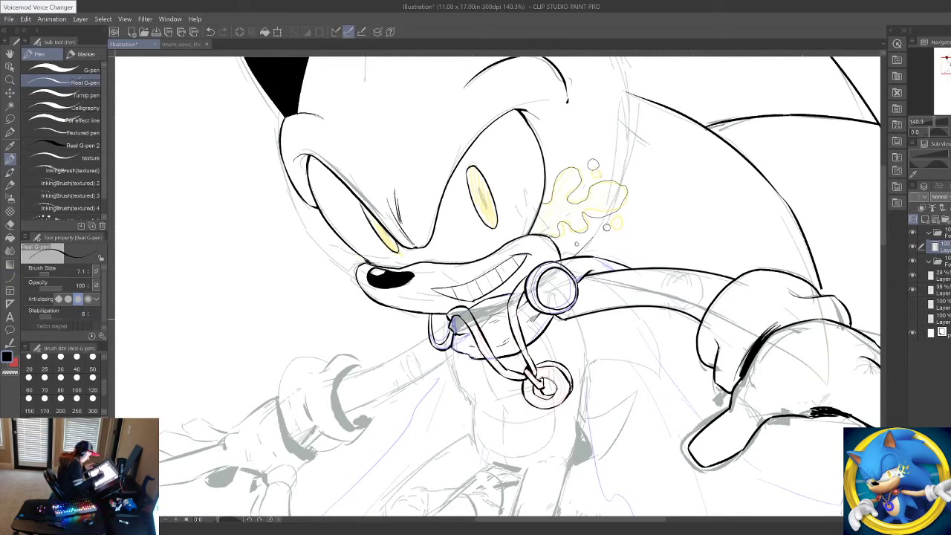
pyautogui.moveTo(626, 400); pyautogui.dragTo(592, 300)
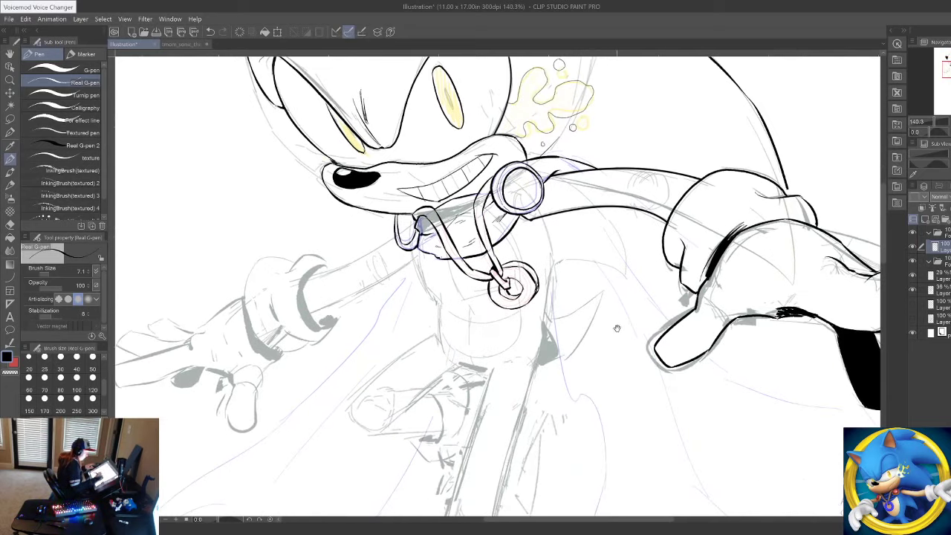
pyautogui.moveTo(597, 208)
pyautogui.mouseDown()
pyautogui.moveTo(625, 272)
pyautogui.moveTo(554, 262)
pyautogui.mouseUp()
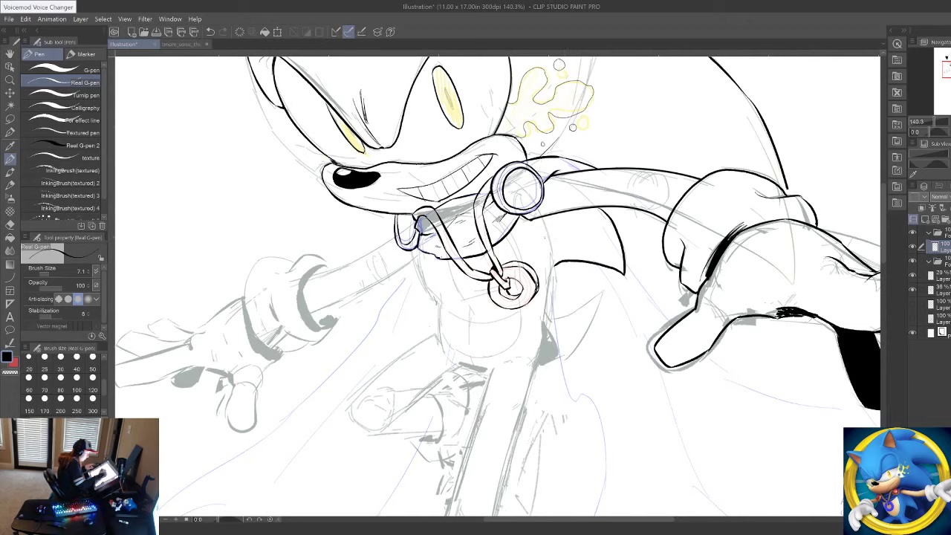
# Step: Ink both sides of the torso from the chest down to the hips and add a short thick black mark at the crotch
pyautogui.moveTo(554, 226); pyautogui.dragTo(538, 366)
pyautogui.moveTo(534, 432); pyautogui.dragTo(567, 401)
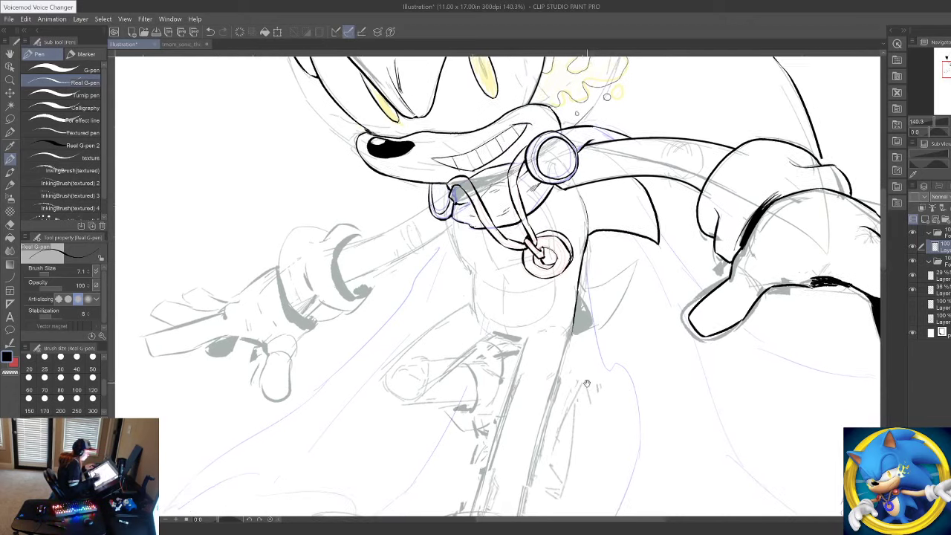
pyautogui.moveTo(453, 220)
pyautogui.mouseDown()
pyautogui.moveTo(476, 272)
pyautogui.moveTo(475, 311)
pyautogui.moveTo(522, 339)
pyautogui.mouseUp()
pyautogui.moveTo(605, 298); pyautogui.dragTo(606, 325)
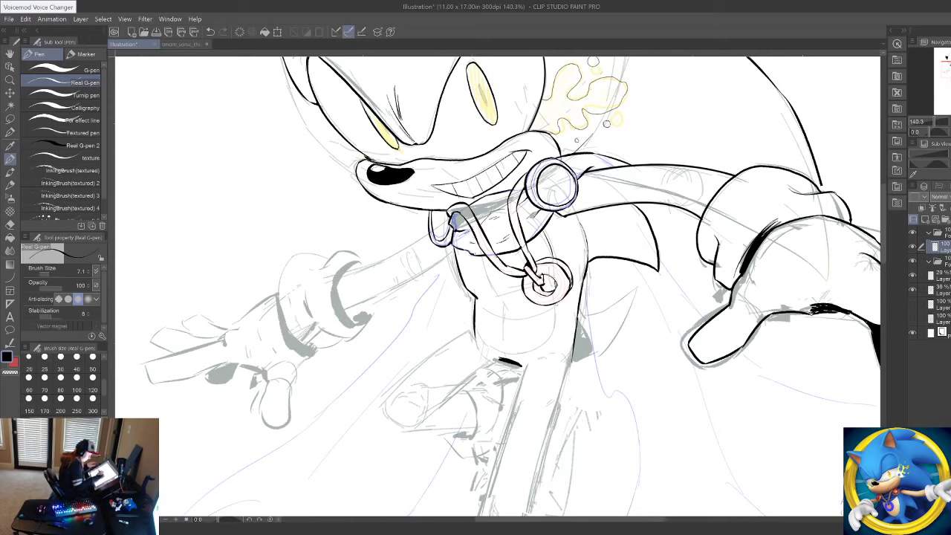
# Step: Ink the rounded lower edge of the belly patch, redraw the torso's narrow side and strengthen the belly curve under the medallion
pyautogui.moveTo(558, 305)
pyautogui.mouseDown()
pyautogui.moveTo(548, 338)
pyautogui.moveTo(504, 349)
pyautogui.moveTo(477, 331)
pyautogui.mouseUp()
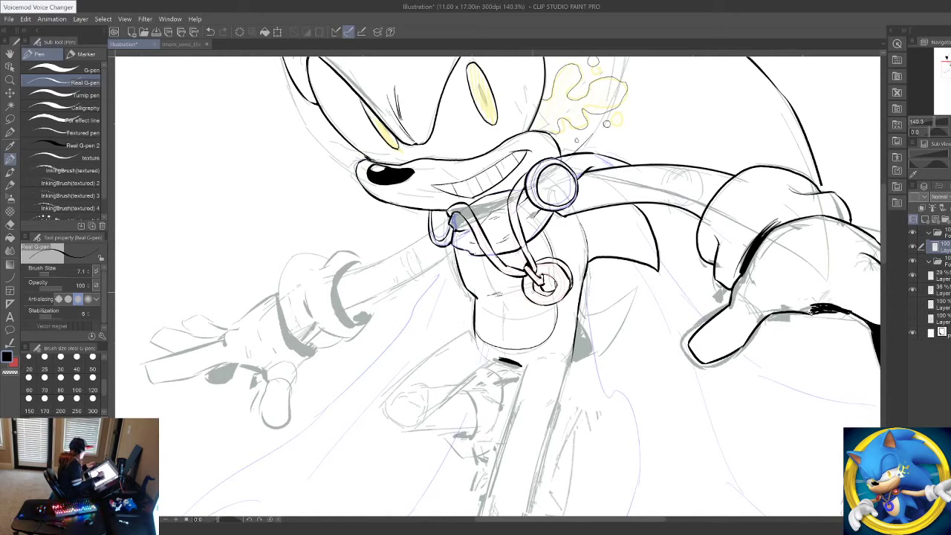
pyautogui.hotkey('ctrl', 'z')
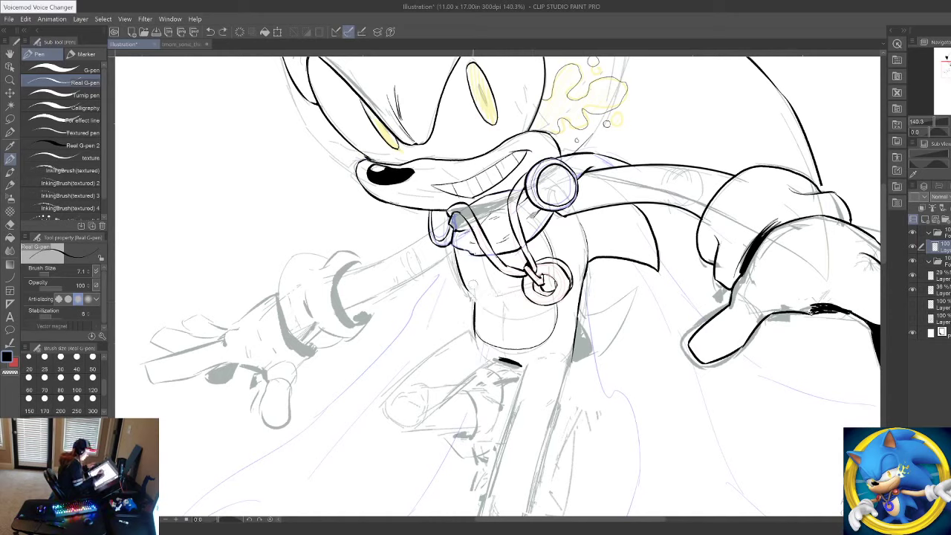
pyautogui.moveTo(458, 258)
pyautogui.mouseDown()
pyautogui.moveTo(465, 290)
pyautogui.moveTo(452, 249)
pyautogui.moveTo(475, 300)
pyautogui.mouseUp()
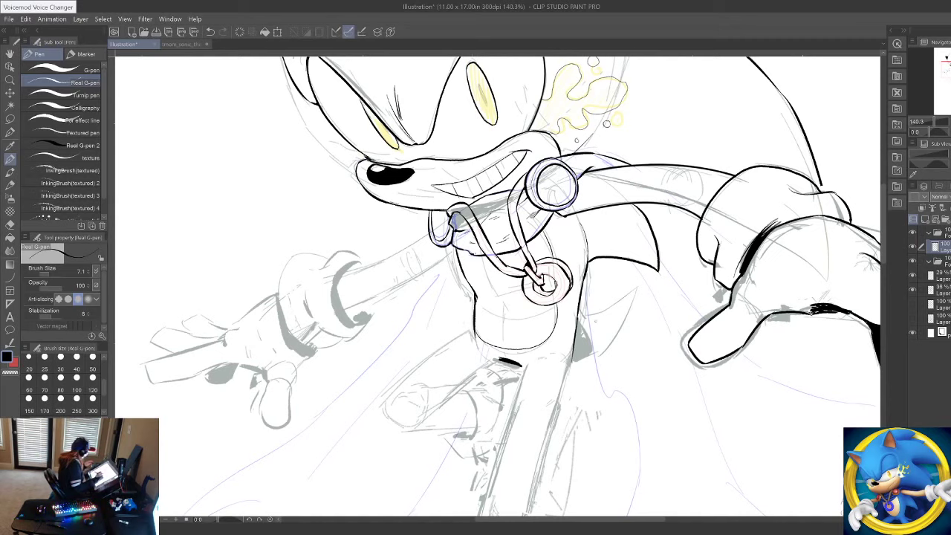
pyautogui.moveTo(608, 377)
pyautogui.mouseDown()
pyautogui.moveTo(664, 278)
pyautogui.moveTo(644, 398)
pyautogui.moveTo(681, 250)
pyautogui.moveTo(651, 331)
pyautogui.moveTo(649, 227)
pyautogui.mouseUp()
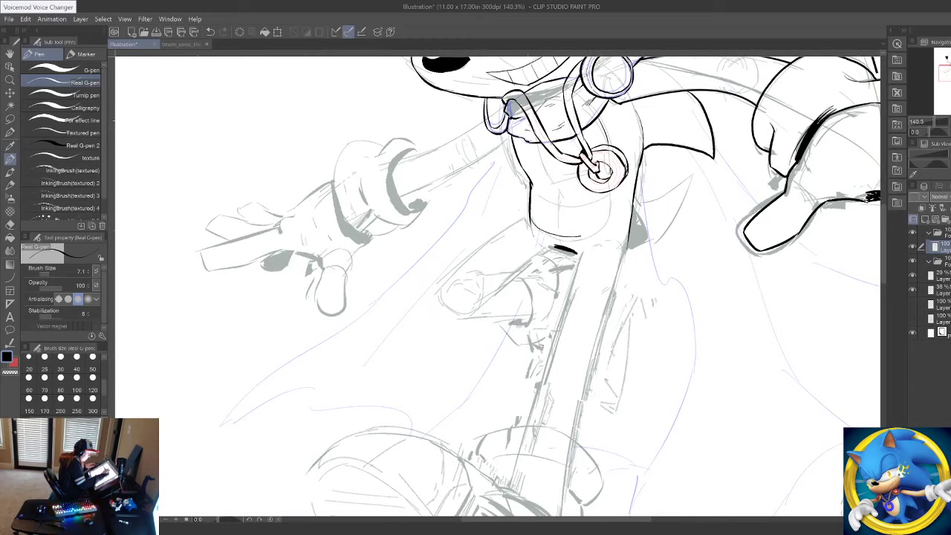
pyautogui.moveTo(610, 166); pyautogui.dragTo(584, 235)
pyautogui.moveTo(624, 320); pyautogui.dragTo(541, 262)
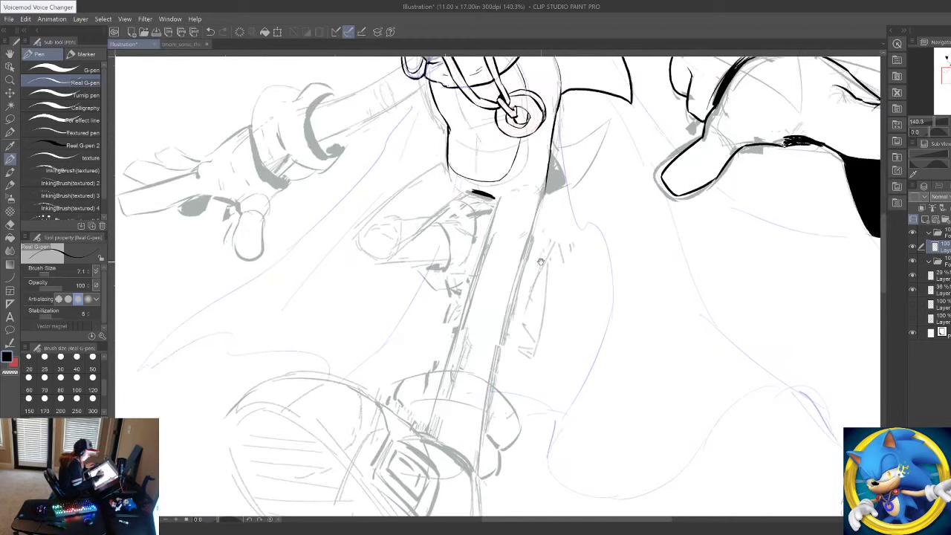
pyautogui.click(10, 279)
pyautogui.moveTo(545, 196); pyautogui.dragTo(492, 385)
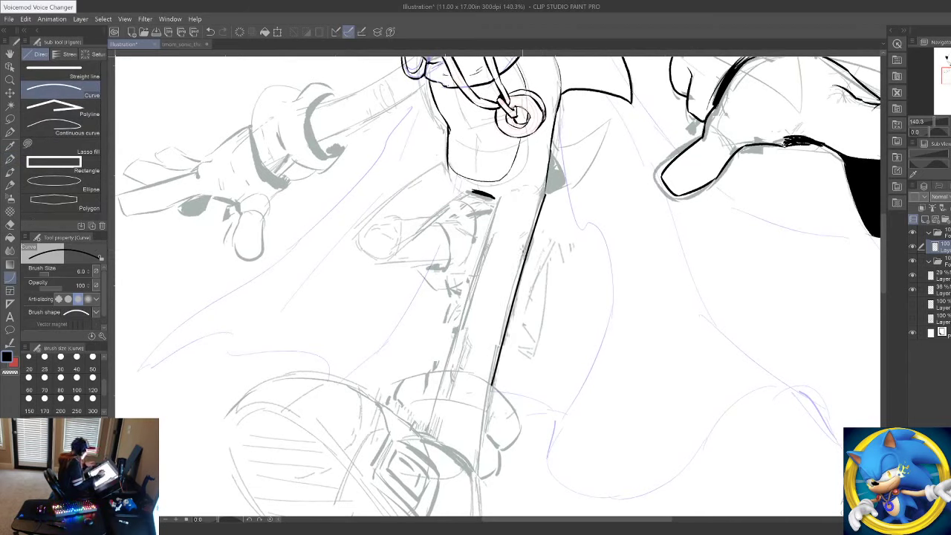
pyautogui.hotkey('ctrl', 'z')
pyautogui.click(11, 160)
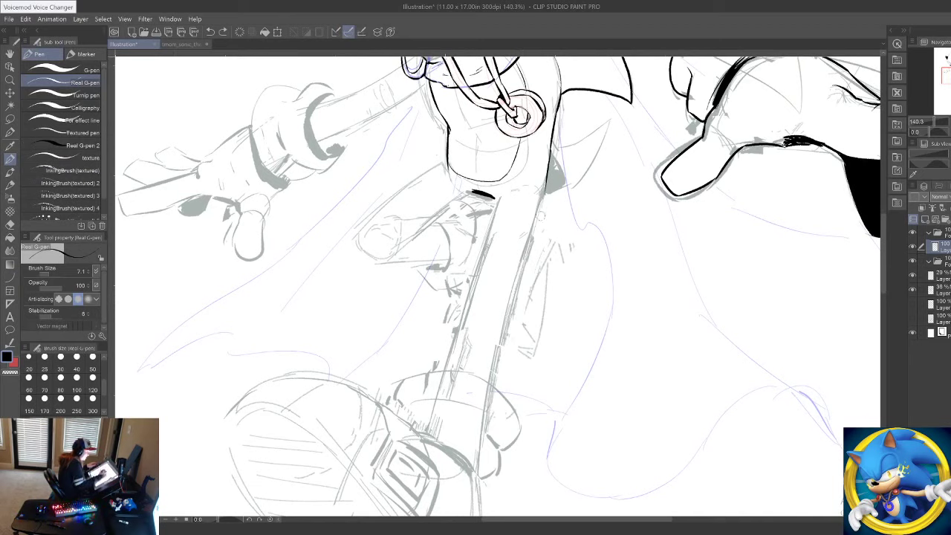
# Step: Ink the front leg's inner and outer edges from the hip to the shoe cuff using the Curve tool
pyautogui.click(9, 277)
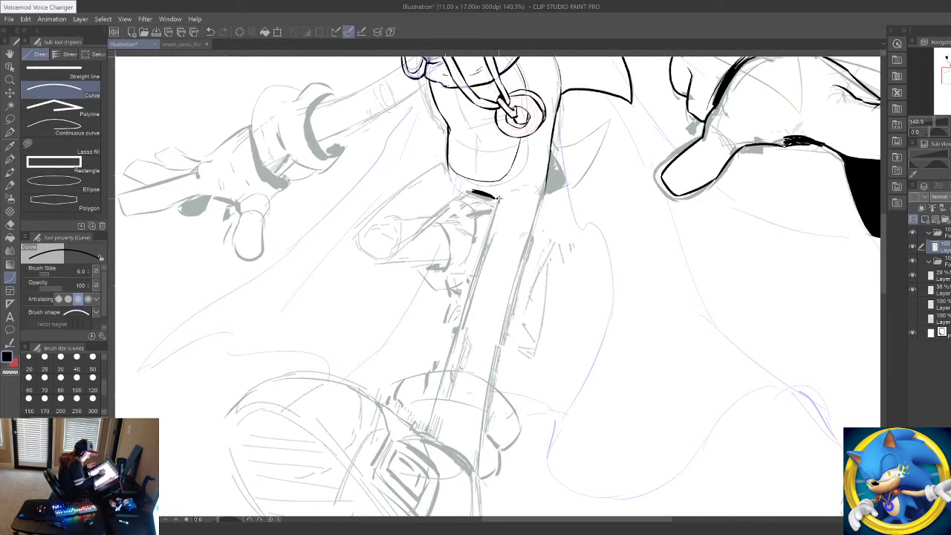
pyautogui.moveTo(498, 197); pyautogui.dragTo(446, 369)
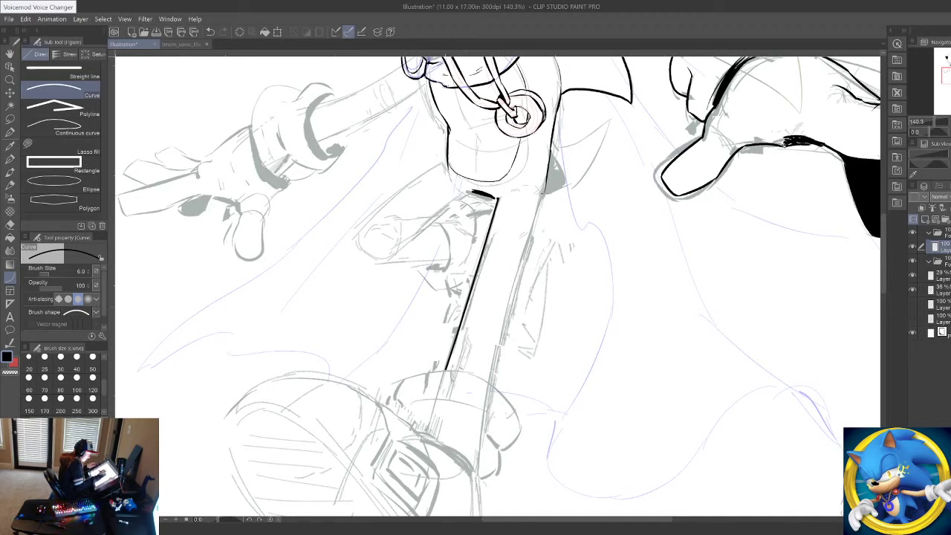
pyautogui.moveTo(493, 386)
pyautogui.mouseDown()
pyautogui.moveTo(546, 190)
pyautogui.moveTo(541, 198)
pyautogui.mouseUp()
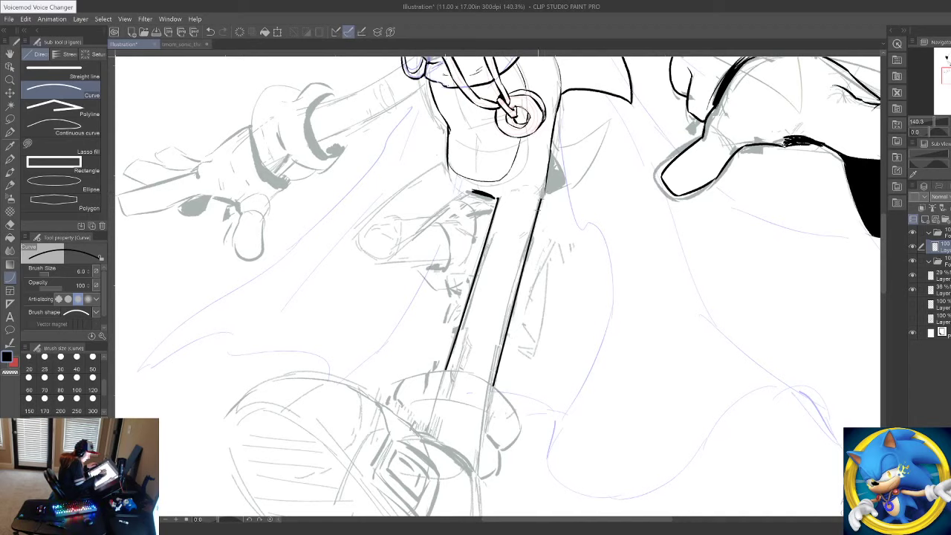
pyautogui.click(509, 293)
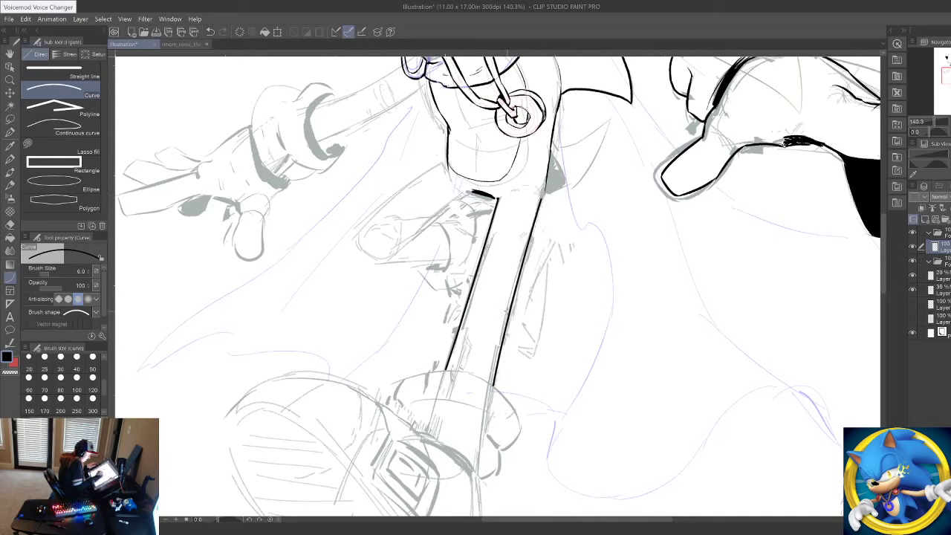
# Step: Join the leg's outer line to the hip with the Real G-pen and ink a small pointed tail beside it, replacing the first larger version
pyautogui.click(10, 160)
pyautogui.moveTo(542, 204); pyautogui.dragTo(546, 180)
pyautogui.moveTo(544, 192)
pyautogui.mouseDown()
pyautogui.moveTo(562, 157)
pyautogui.moveTo(605, 147)
pyautogui.moveTo(565, 187)
pyautogui.moveTo(546, 192)
pyautogui.mouseUp()
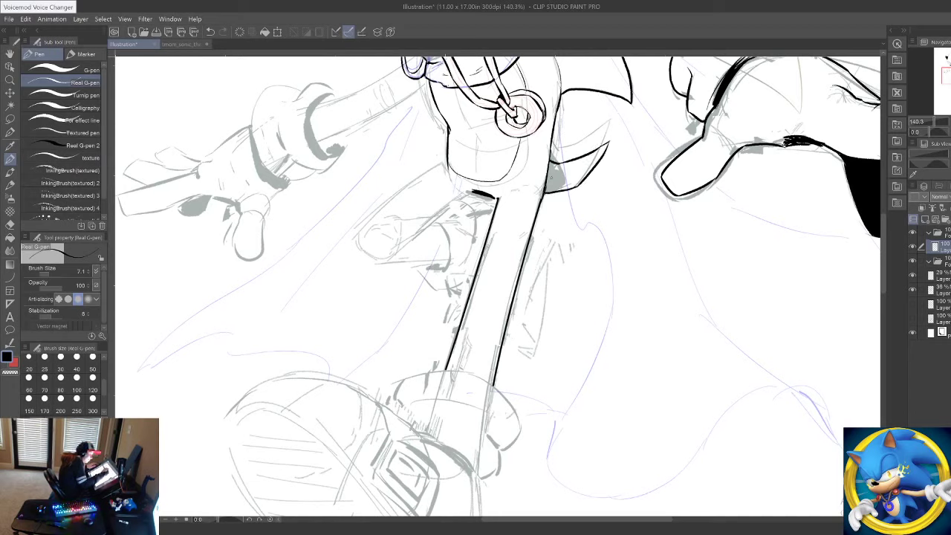
pyautogui.hotkey('ctrl', 'z')
pyautogui.hotkey('ctrl', 'z')
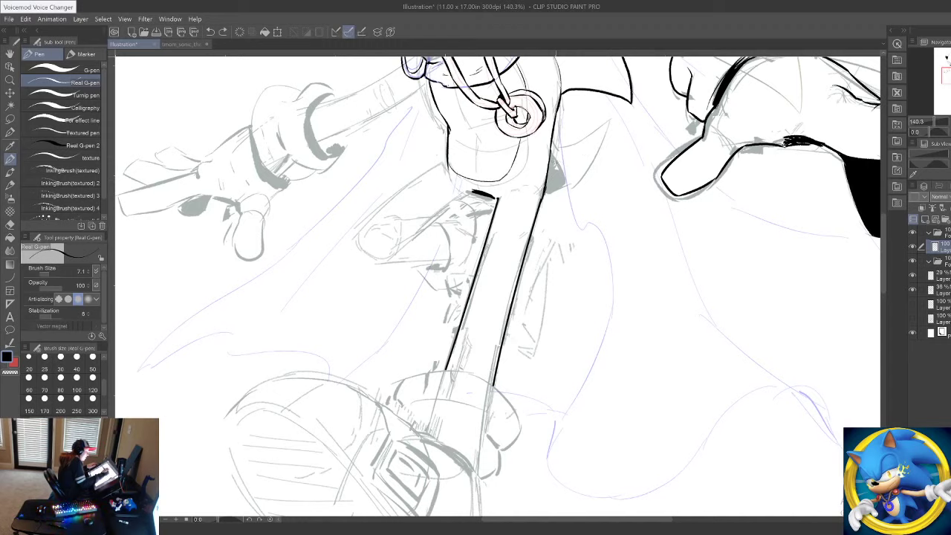
pyautogui.moveTo(555, 164)
pyautogui.mouseDown()
pyautogui.moveTo(598, 158)
pyautogui.moveTo(567, 194)
pyautogui.moveTo(544, 199)
pyautogui.mouseUp()
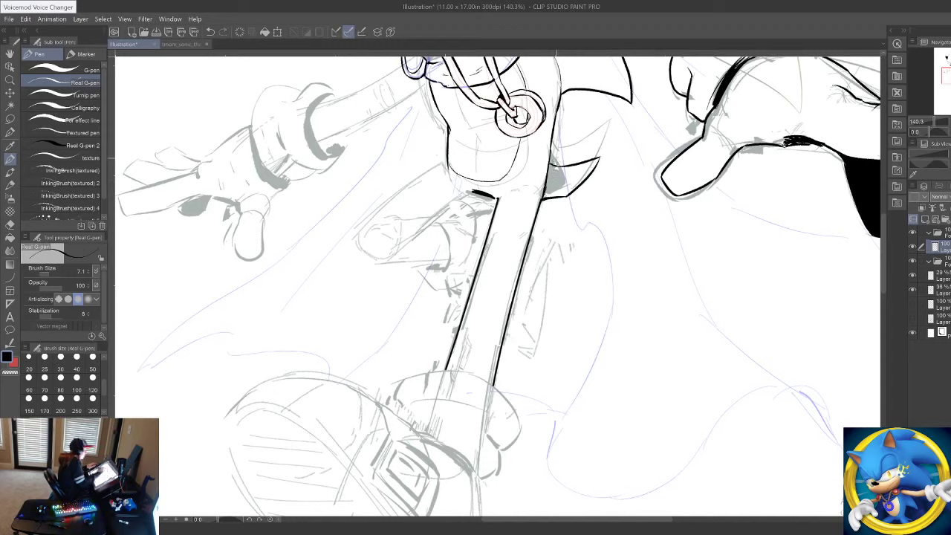
# Step: Fill the small pointed tail beside the hip with solid black
pyautogui.press('g')
pyautogui.click(569, 177)
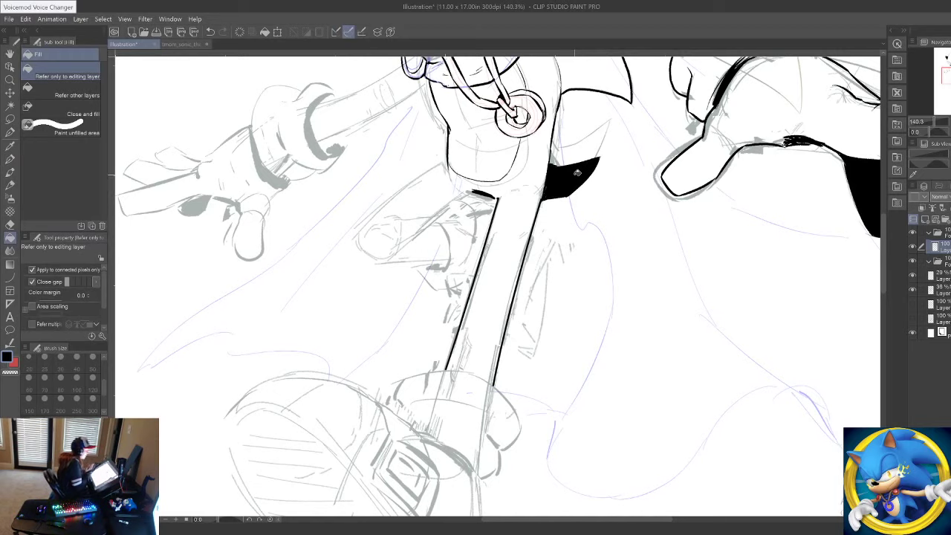
# Step: Ink the upper and lower edges of the far arm from the chest to the glove cuff with the Real G-pen
pyautogui.press('p')
pyautogui.moveTo(527, 284); pyautogui.dragTo(543, 354)
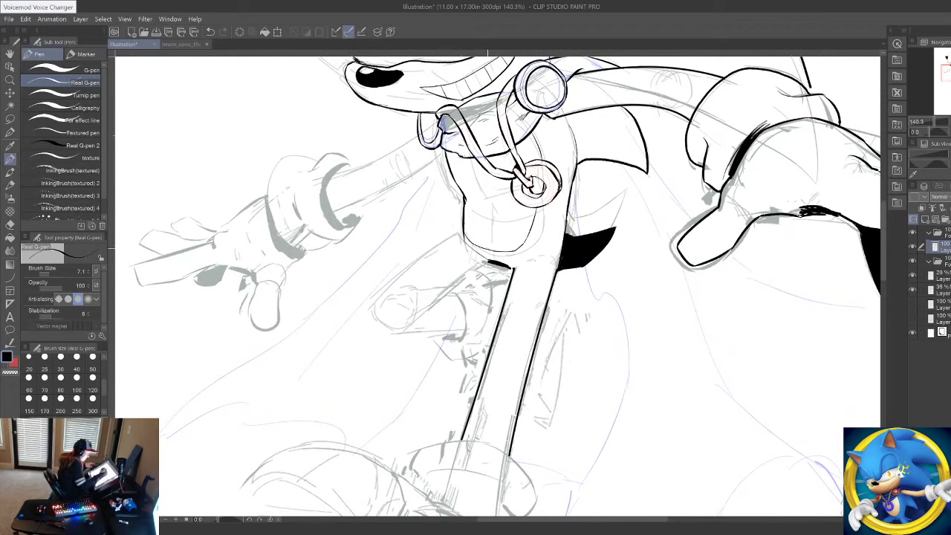
pyautogui.moveTo(555, 353); pyautogui.dragTo(548, 214)
pyautogui.moveTo(569, 287); pyautogui.dragTo(608, 367)
pyautogui.moveTo(535, 225)
pyautogui.mouseDown()
pyautogui.moveTo(574, 269)
pyautogui.moveTo(606, 355)
pyautogui.mouseUp()
pyautogui.moveTo(572, 324); pyautogui.dragTo(661, 374)
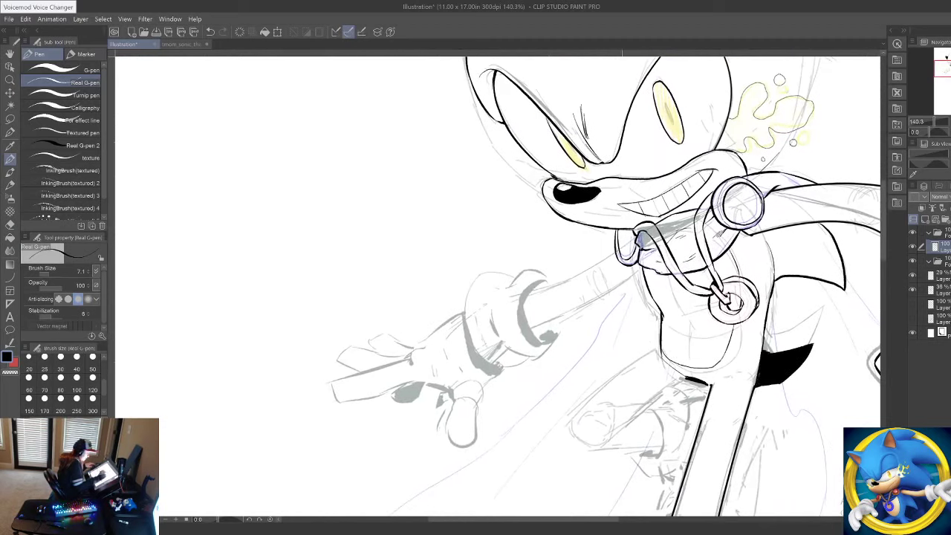
pyautogui.moveTo(615, 253); pyautogui.dragTo(520, 299)
pyautogui.moveTo(641, 269); pyautogui.dragTo(523, 339)
pyautogui.hotkey('ctrl', 'z')
pyautogui.hotkey('ctrl', 'z')
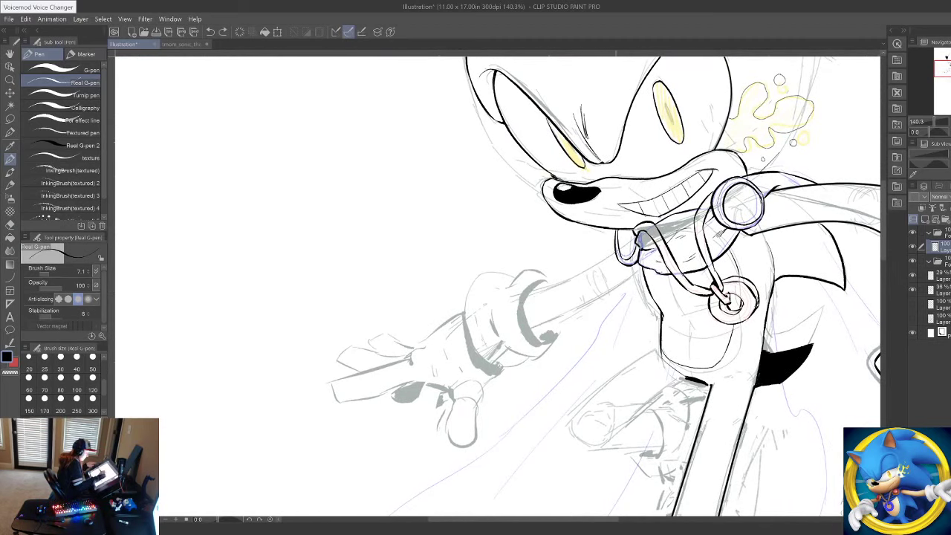
pyautogui.hotkey('ctrl', 'y')
pyautogui.hotkey('ctrl', 'z')
pyautogui.moveTo(615, 253); pyautogui.dragTo(513, 301)
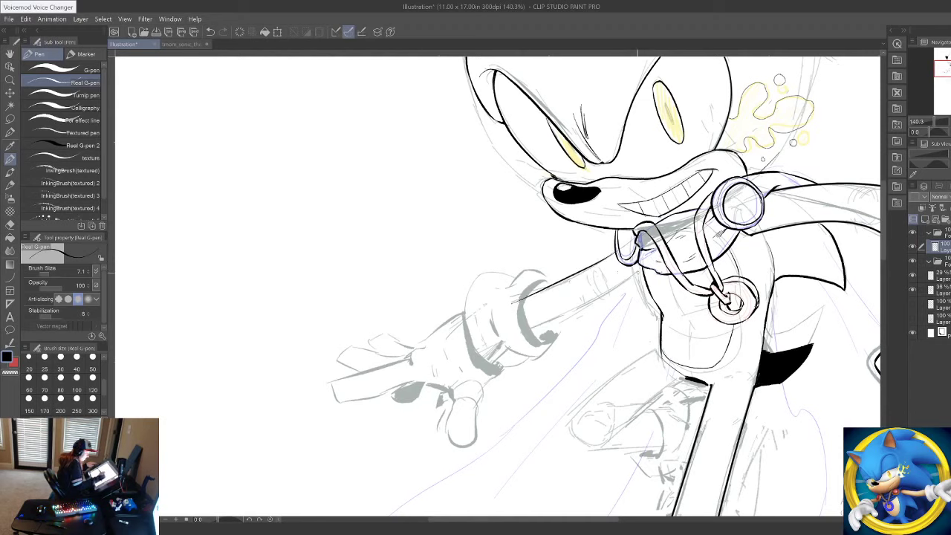
pyautogui.moveTo(644, 267); pyautogui.dragTo(519, 339)
pyautogui.hotkey('ctrl', 'z')
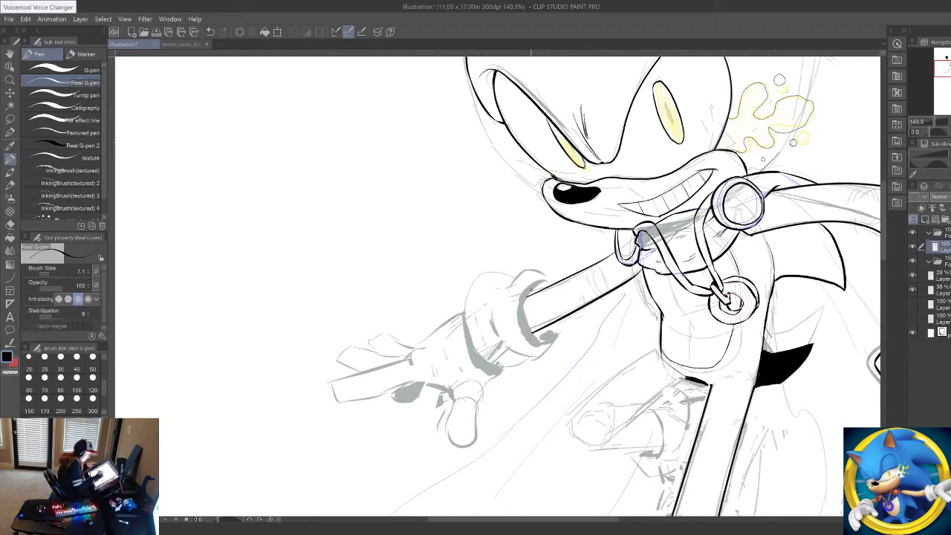
# Step: Ink the far glove's dark cuff opening around the wrist and the upper and lower edges of its thick rim
pyautogui.moveTo(524, 290)
pyautogui.mouseDown()
pyautogui.moveTo(529, 330)
pyautogui.moveTo(547, 329)
pyautogui.mouseUp()
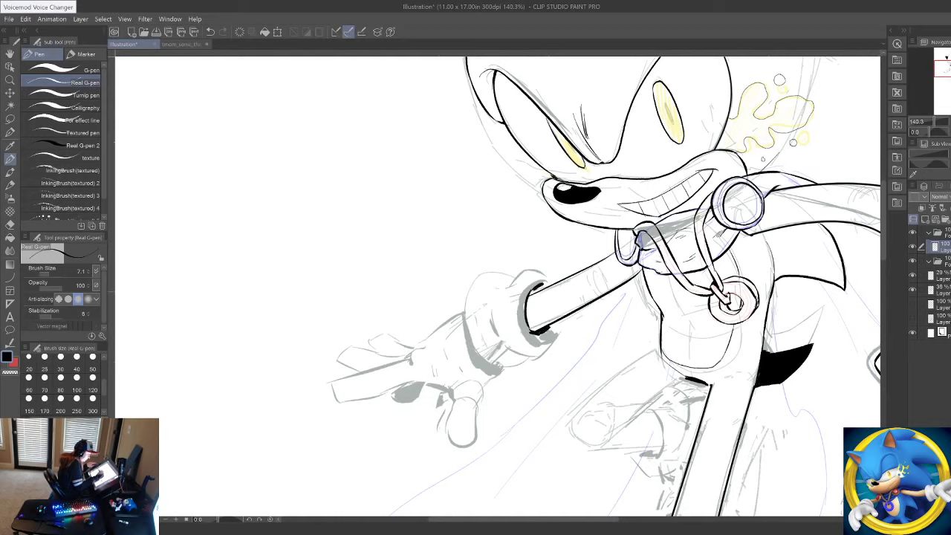
pyautogui.moveTo(557, 283)
pyautogui.mouseDown()
pyautogui.moveTo(516, 274)
pyautogui.moveTo(505, 297)
pyautogui.mouseUp()
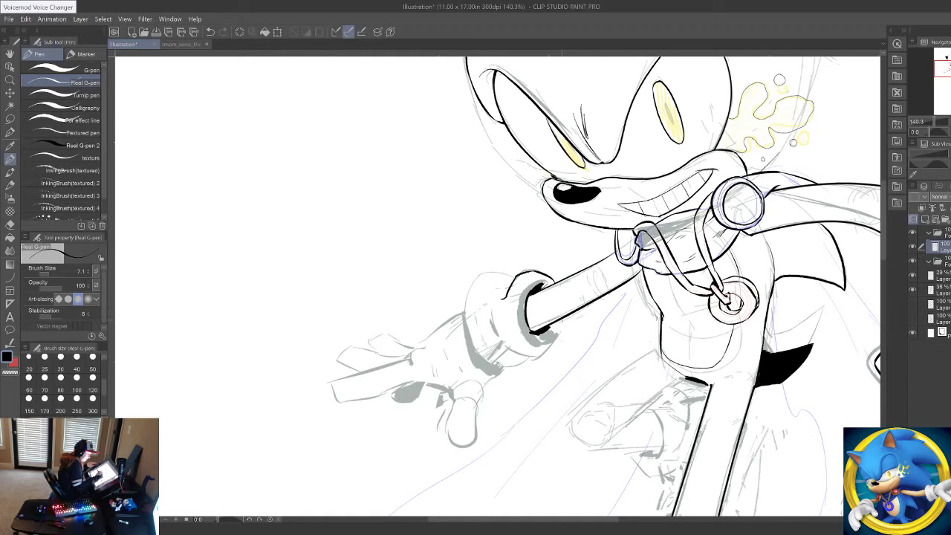
pyautogui.moveTo(562, 318)
pyautogui.mouseDown()
pyautogui.moveTo(538, 356)
pyautogui.moveTo(507, 339)
pyautogui.mouseUp()
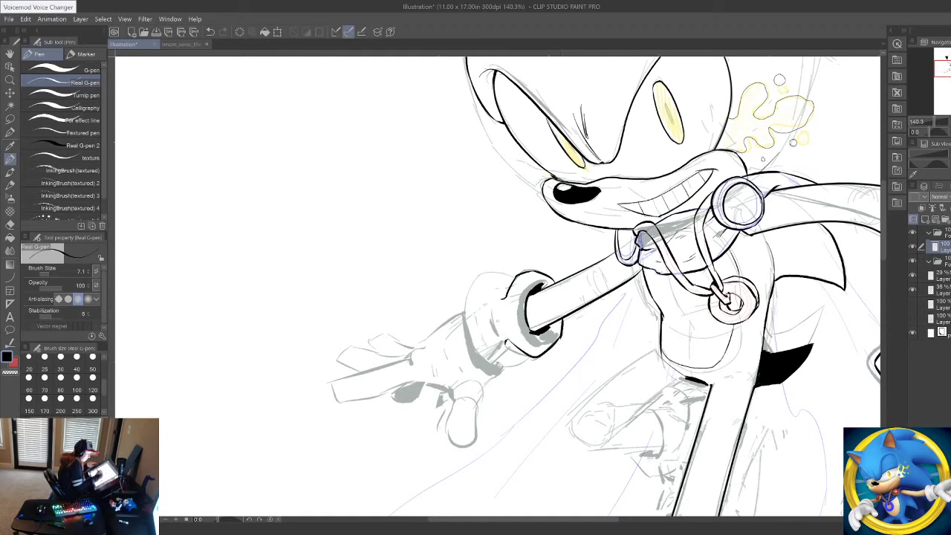
# Step: Ink the puffy back section of the far glove's cuff behind the rim, from its upper edge around to the underside
pyautogui.moveTo(505, 299); pyautogui.dragTo(507, 343)
pyautogui.moveTo(513, 274)
pyautogui.mouseDown()
pyautogui.moveTo(487, 277)
pyautogui.moveTo(470, 346)
pyautogui.mouseUp()
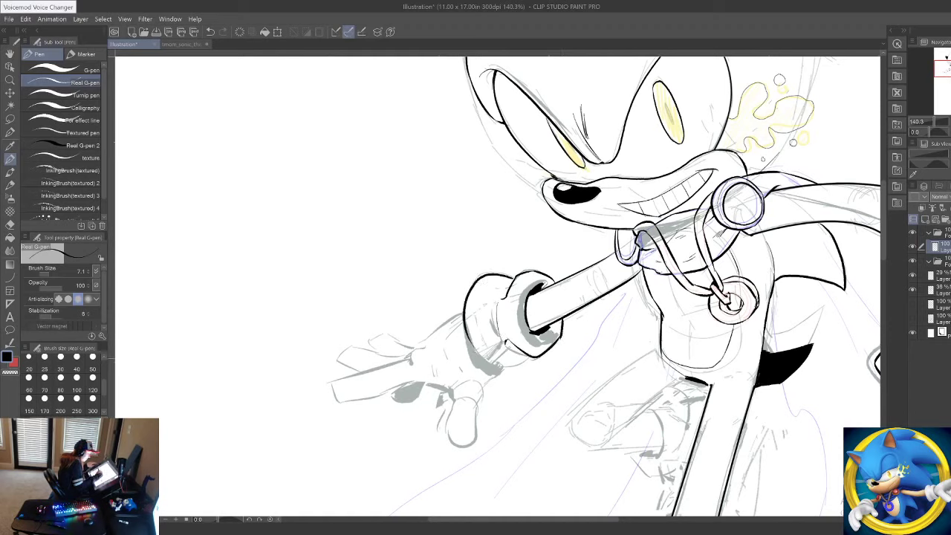
pyautogui.hotkey('ctrl', 'z')
pyautogui.moveTo(513, 273)
pyautogui.mouseDown()
pyautogui.moveTo(482, 276)
pyautogui.moveTo(467, 312)
pyautogui.moveTo(488, 360)
pyautogui.moveTo(523, 364)
pyautogui.mouseUp()
pyautogui.hotkey('ctrl', 'z')
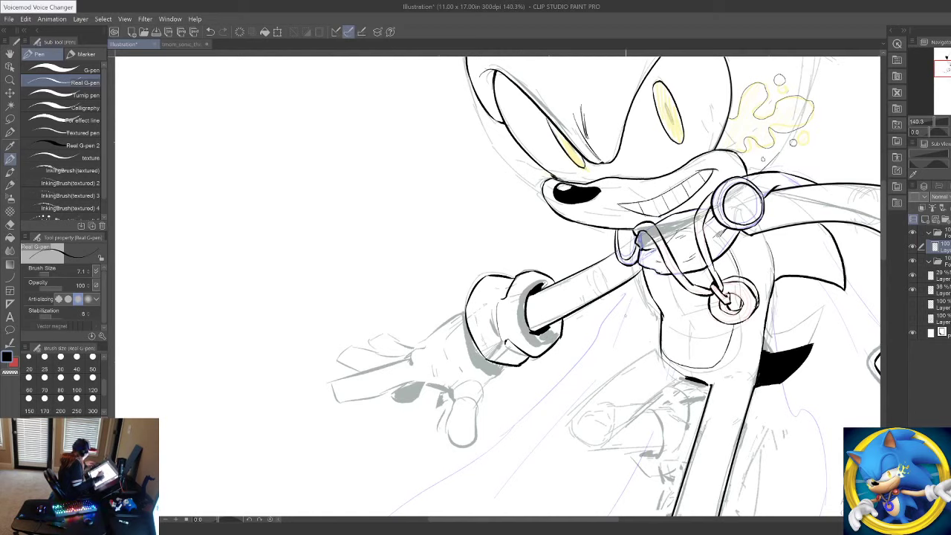
# Step: Ink the bent back leg: both thigh edges from the hip, the rounded knee and the lower leg's underside
pyautogui.moveTo(602, 348); pyautogui.dragTo(322, 330)
pyautogui.moveTo(683, 265)
pyautogui.mouseDown()
pyautogui.moveTo(554, 327)
pyautogui.moveTo(674, 327)
pyautogui.moveTo(718, 254)
pyautogui.mouseUp()
pyautogui.moveTo(683, 141); pyautogui.dragTo(757, 176)
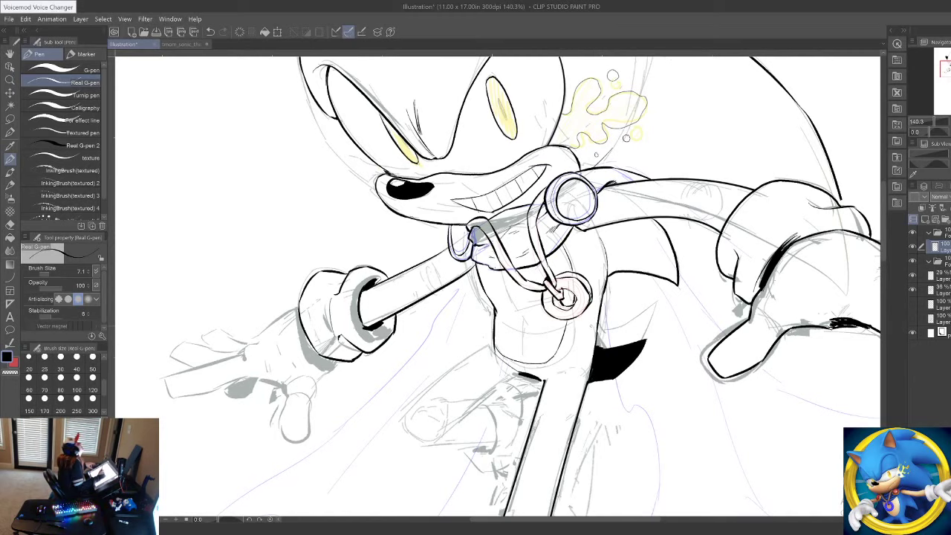
pyautogui.moveTo(461, 411); pyautogui.dragTo(538, 315)
pyautogui.moveTo(626, 392); pyautogui.dragTo(558, 272)
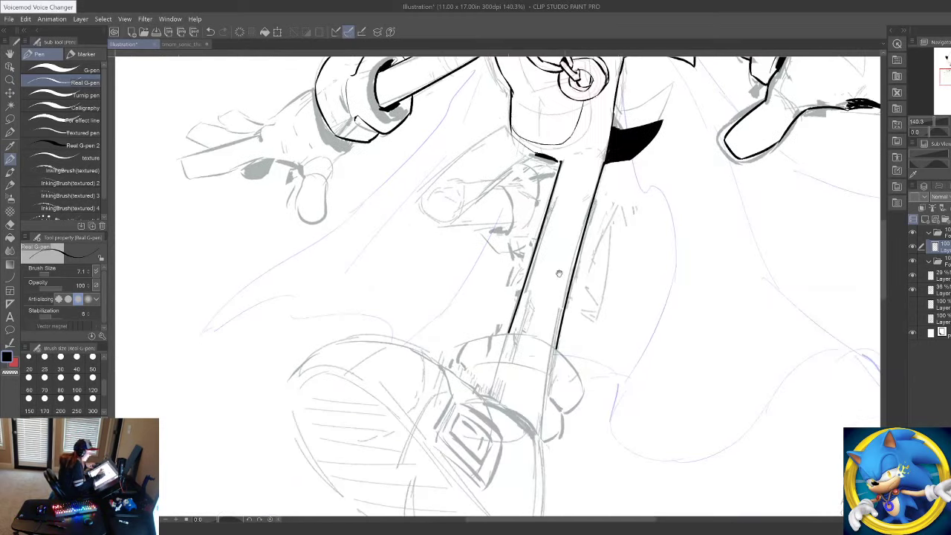
pyautogui.moveTo(651, 290)
pyautogui.mouseDown()
pyautogui.moveTo(573, 163)
pyautogui.moveTo(546, 242)
pyautogui.moveTo(550, 327)
pyautogui.moveTo(567, 392)
pyautogui.mouseUp()
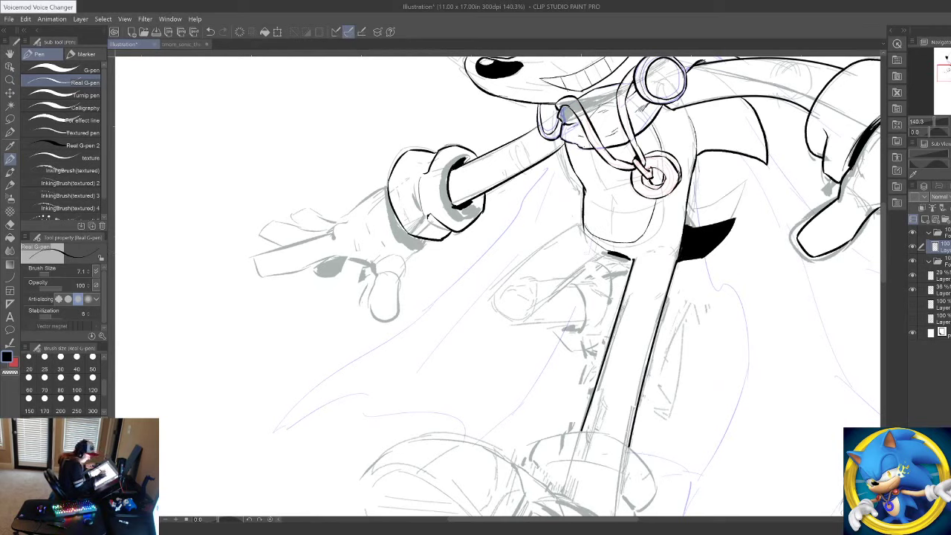
pyautogui.moveTo(583, 224); pyautogui.dragTo(466, 327)
pyautogui.moveTo(610, 252); pyautogui.dragTo(541, 305)
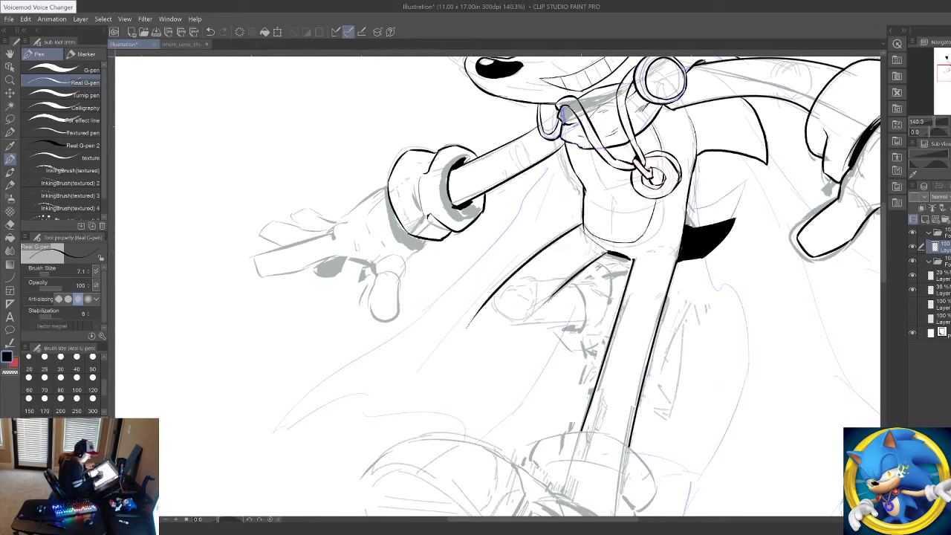
pyautogui.moveTo(608, 254)
pyautogui.mouseDown()
pyautogui.moveTo(538, 309)
pyautogui.moveTo(496, 303)
pyautogui.moveTo(523, 324)
pyautogui.mouseUp()
pyautogui.moveTo(494, 286)
pyautogui.mouseDown()
pyautogui.moveTo(485, 308)
pyautogui.moveTo(465, 314)
pyautogui.mouseUp()
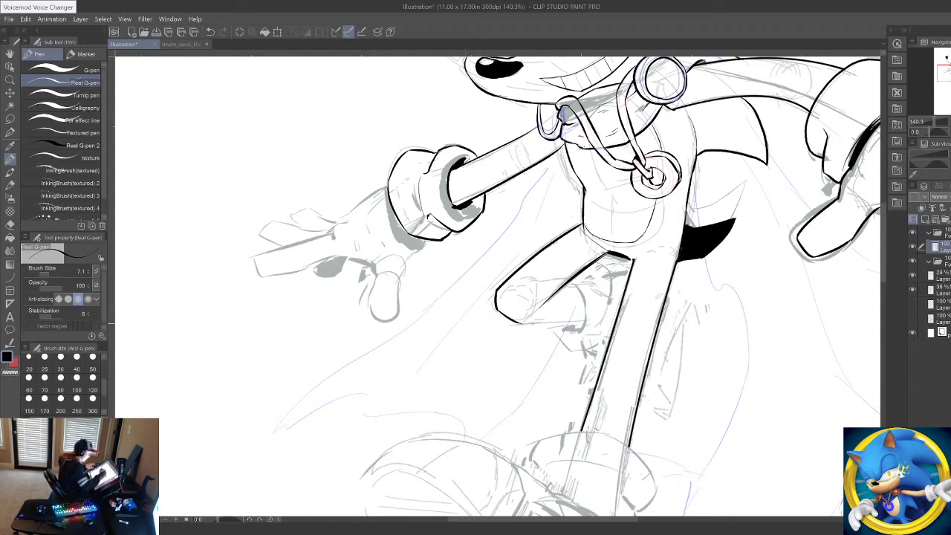
pyautogui.moveTo(521, 323); pyautogui.dragTo(592, 318)
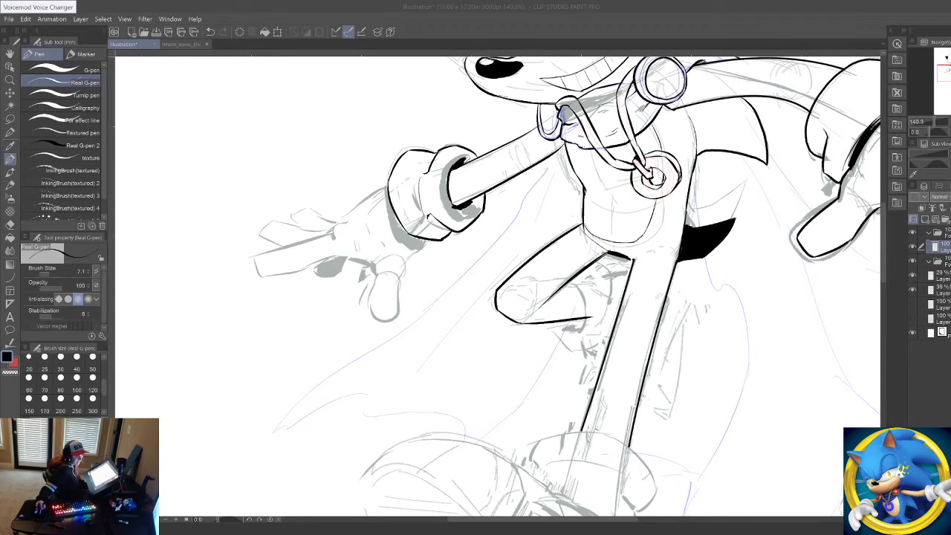
# Step: Add a small black accent at the armpit where the far arm meets the chest
pyautogui.click(814, 35)
pyautogui.moveTo(482, 349); pyautogui.dragTo(514, 470)
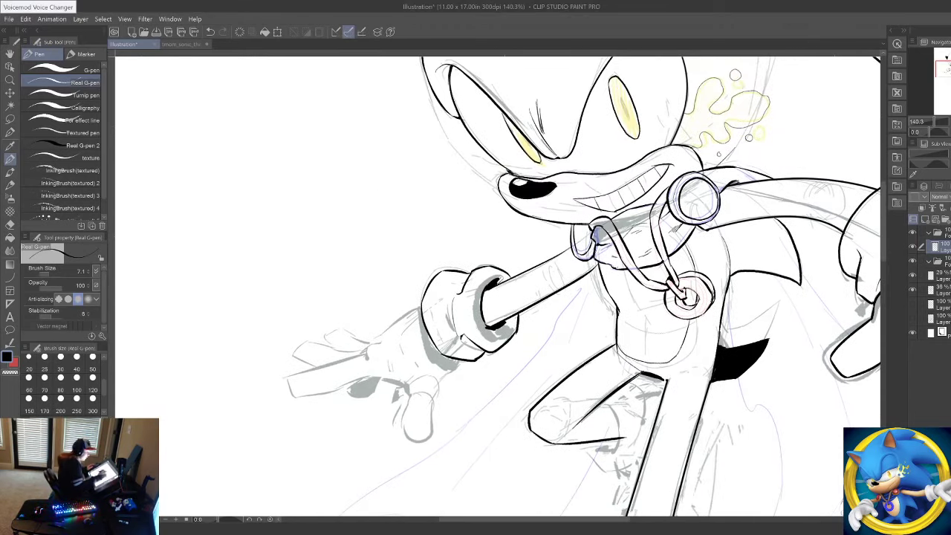
pyautogui.moveTo(591, 258); pyautogui.dragTo(593, 265)
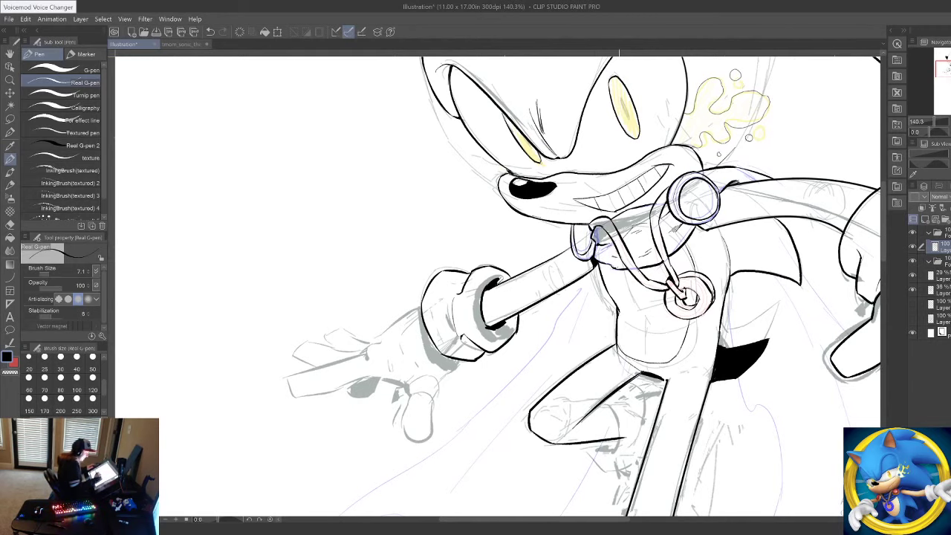
# Step: Ink the far glove's rounded thumb and the lower edge of its palm
pyautogui.moveTo(501, 476); pyautogui.dragTo(489, 503)
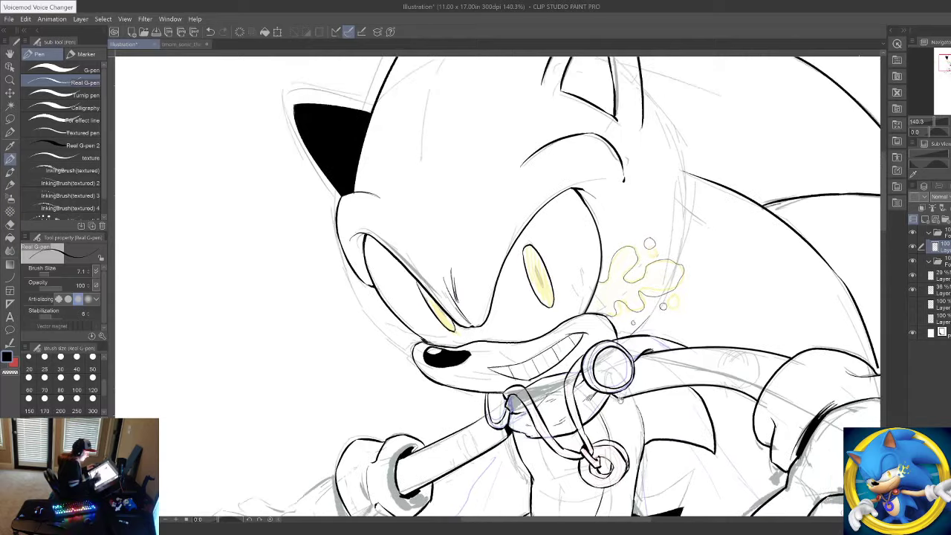
pyautogui.moveTo(620, 399); pyautogui.dragTo(420, 529)
pyautogui.moveTo(571, 389); pyautogui.dragTo(752, 207)
pyautogui.moveTo(606, 385); pyautogui.dragTo(770, 258)
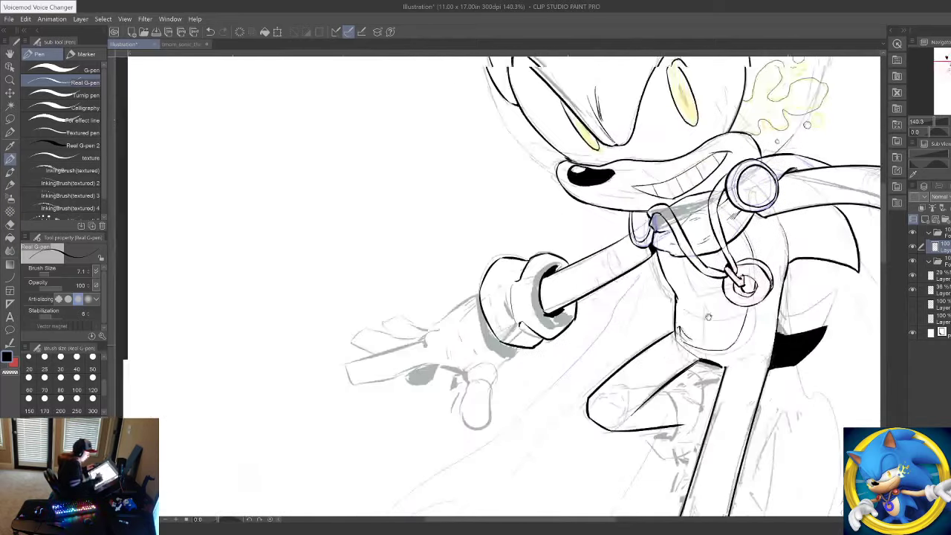
pyautogui.moveTo(580, 349)
pyautogui.mouseDown()
pyautogui.moveTo(719, 310)
pyautogui.moveTo(717, 319)
pyautogui.mouseUp()
pyautogui.moveTo(661, 315)
pyautogui.mouseDown()
pyautogui.moveTo(637, 338)
pyautogui.moveTo(624, 395)
pyautogui.moveTo(608, 343)
pyautogui.moveTo(577, 334)
pyautogui.mouseUp()
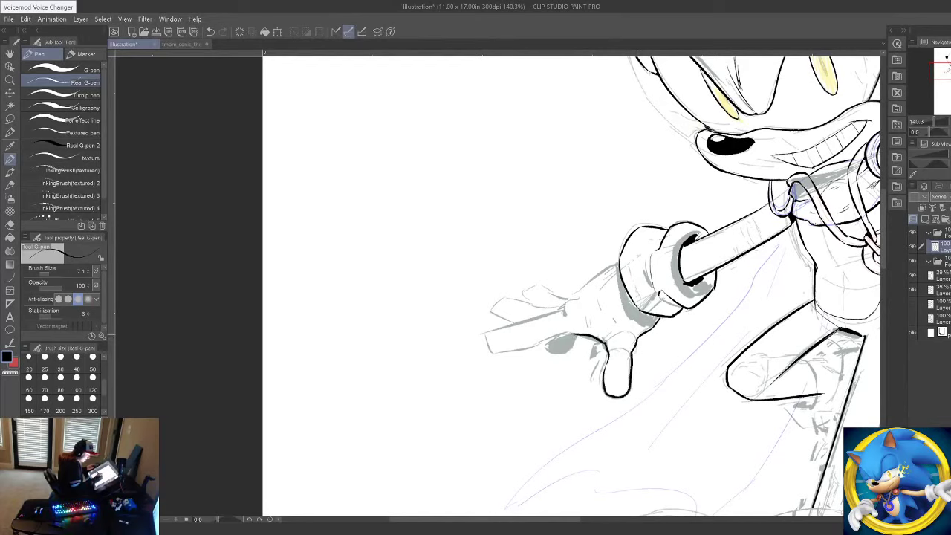
# Step: Ink the fingers and back of the smaller outstretched hand, and fill the shadow under its glove cuff with black
pyautogui.moveTo(569, 300)
pyautogui.mouseDown()
pyautogui.moveTo(488, 342)
pyautogui.moveTo(578, 334)
pyautogui.moveTo(547, 342)
pyautogui.moveTo(492, 313)
pyautogui.moveTo(495, 303)
pyautogui.moveTo(565, 307)
pyautogui.mouseUp()
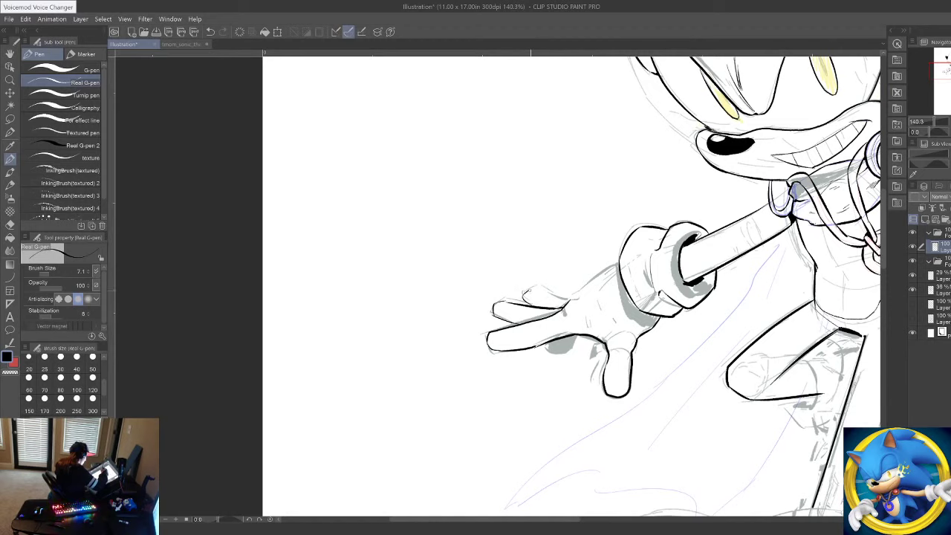
pyautogui.moveTo(525, 296)
pyautogui.mouseDown()
pyautogui.moveTo(573, 297)
pyautogui.moveTo(619, 266)
pyautogui.moveTo(626, 306)
pyautogui.moveTo(650, 327)
pyautogui.mouseUp()
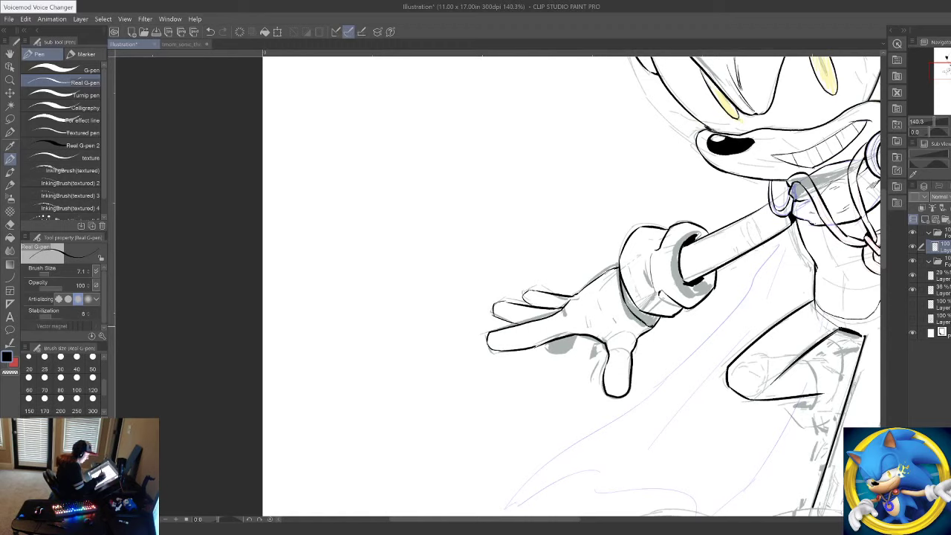
pyautogui.press('g')
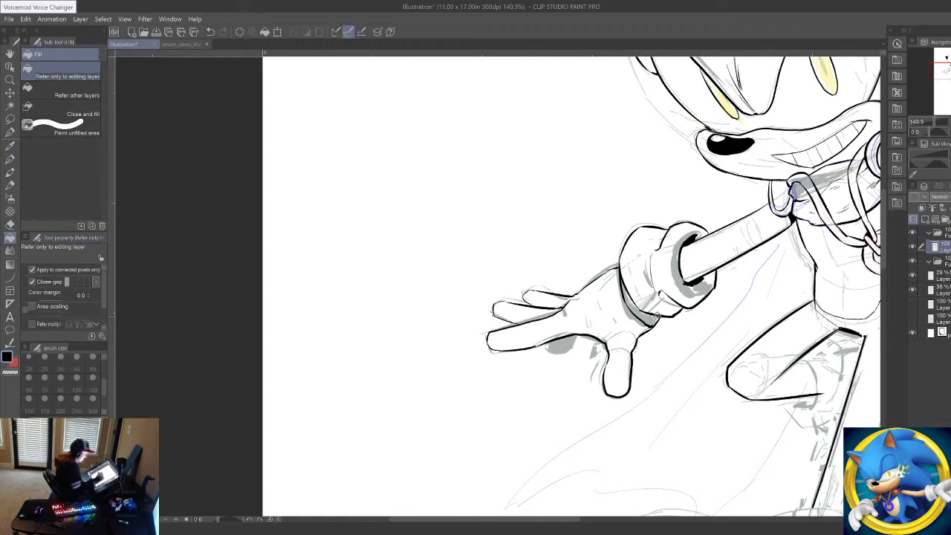
pyautogui.click(653, 319)
# Step: Outline the partly hidden finger beneath the smaller hand's long pointing finger and fill it with black
pyautogui.click(10, 159)
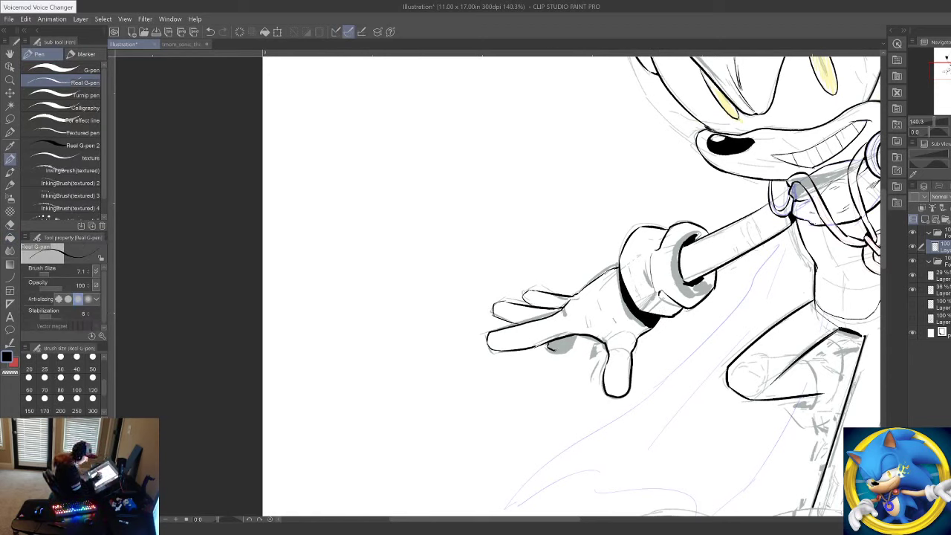
pyautogui.moveTo(555, 350); pyautogui.dragTo(576, 334)
pyautogui.hotkey('ctrl', 'z')
pyautogui.hotkey('ctrl', 'z')
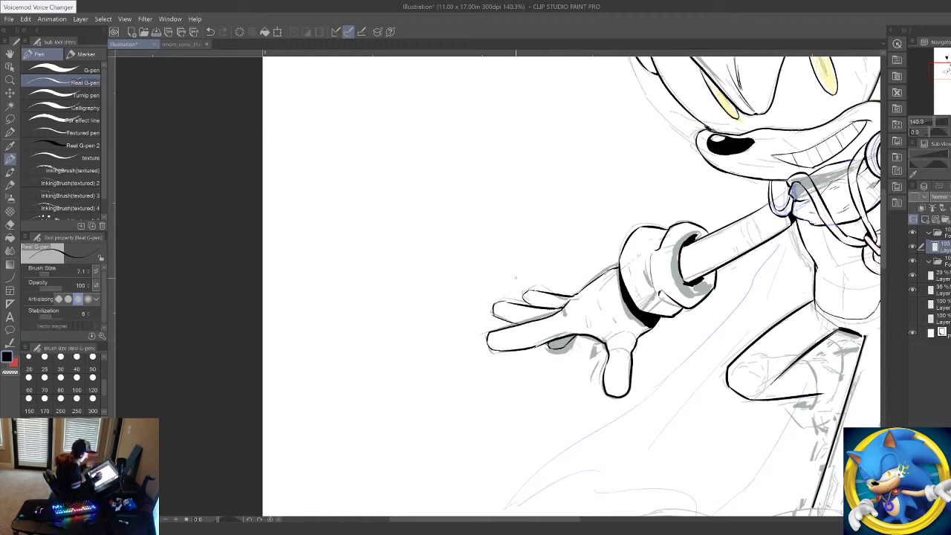
pyautogui.click(10, 237)
pyautogui.click(565, 340)
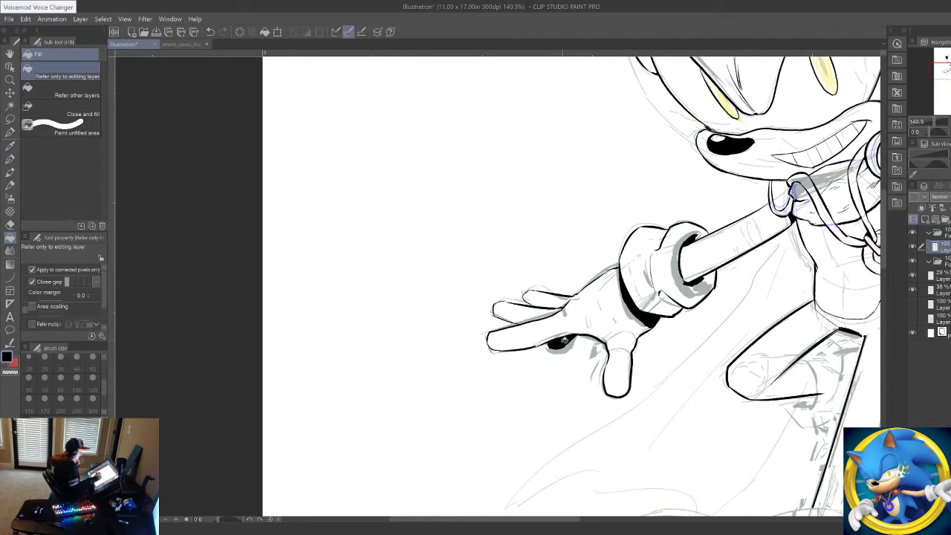
pyautogui.click(10, 160)
# Step: Ink a short curved line over the shoulder, just behind the round cape clasp
pyautogui.moveTo(834, 314); pyautogui.dragTo(540, 351)
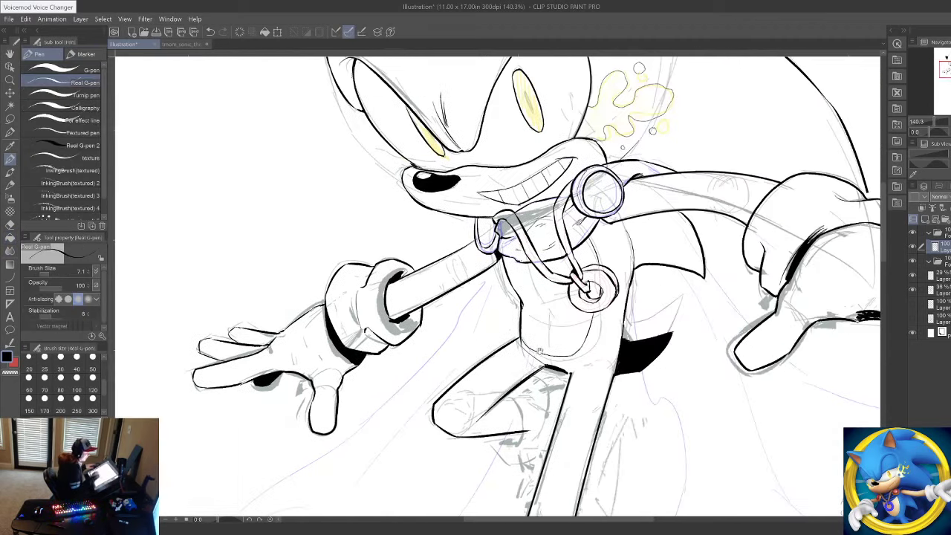
pyautogui.moveTo(747, 260)
pyautogui.mouseDown()
pyautogui.moveTo(643, 355)
pyautogui.moveTo(617, 244)
pyautogui.mouseUp()
pyautogui.moveTo(614, 323); pyautogui.dragTo(498, 377)
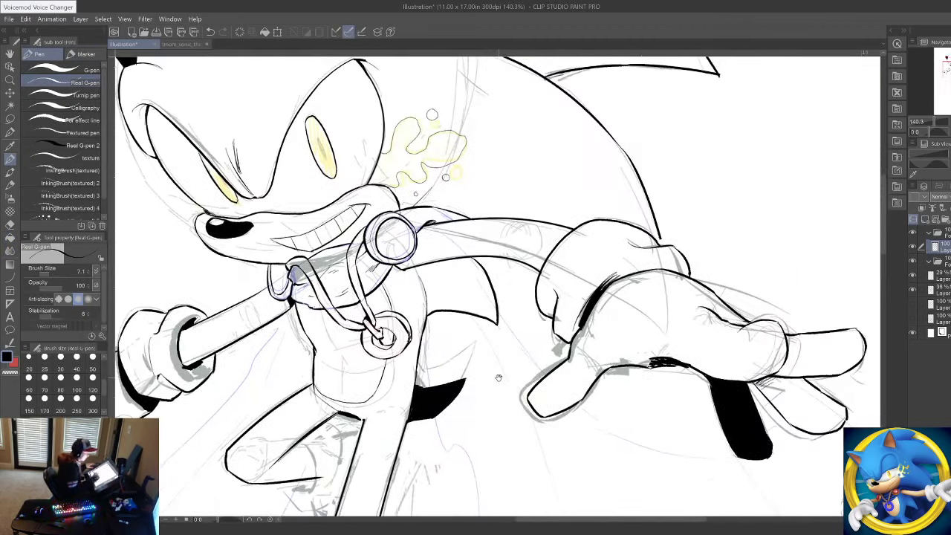
pyautogui.moveTo(625, 398); pyautogui.dragTo(641, 275)
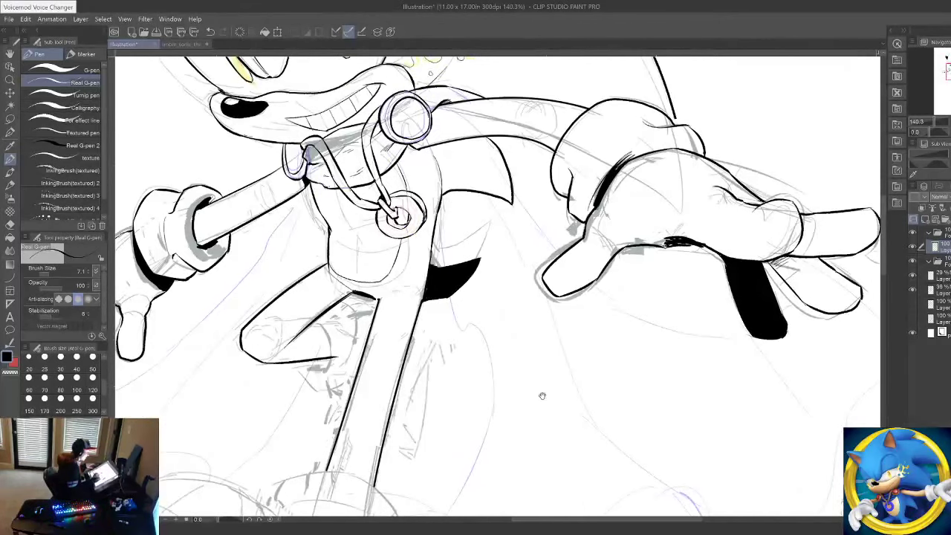
pyautogui.moveTo(542, 396); pyautogui.dragTo(424, 492)
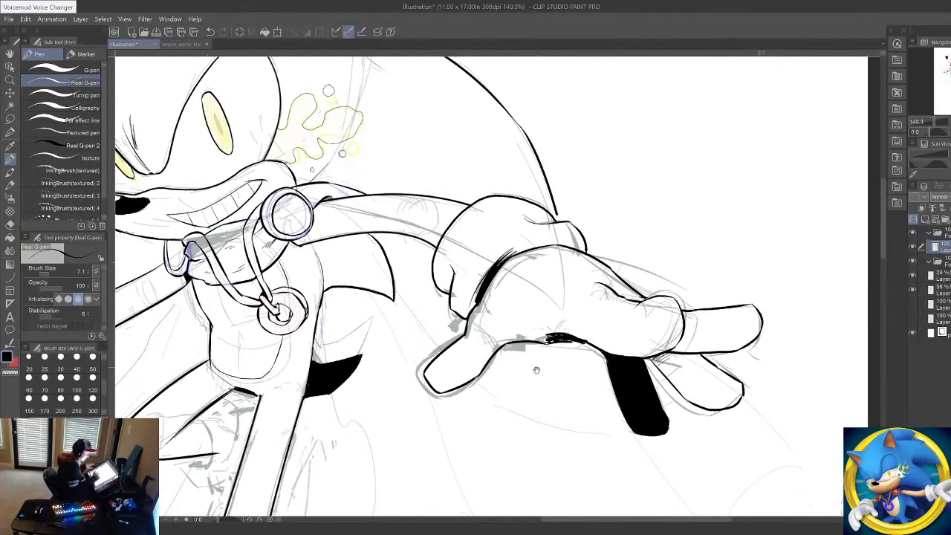
pyautogui.moveTo(537, 369)
pyautogui.mouseDown()
pyautogui.moveTo(559, 433)
pyautogui.moveTo(684, 371)
pyautogui.mouseUp()
pyautogui.moveTo(594, 398); pyautogui.dragTo(464, 525)
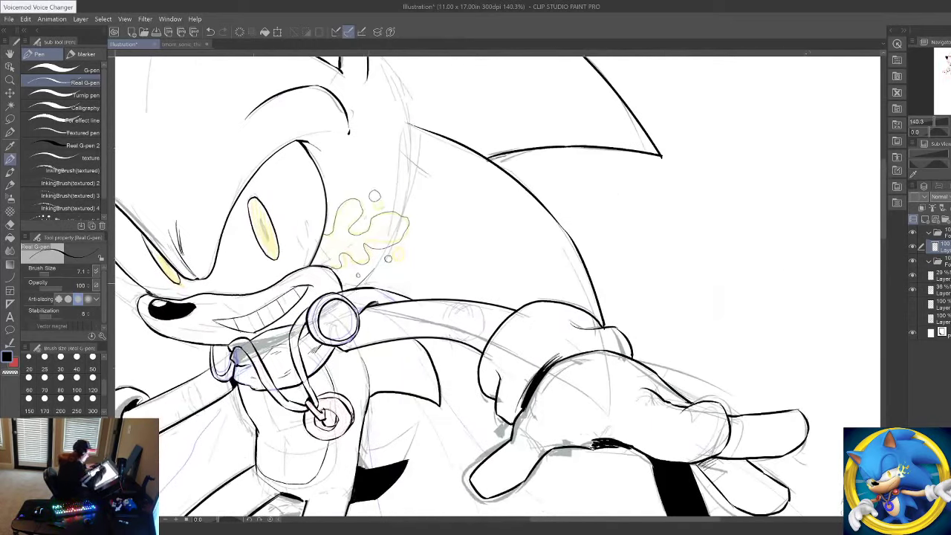
pyautogui.moveTo(359, 284); pyautogui.dragTo(387, 290)
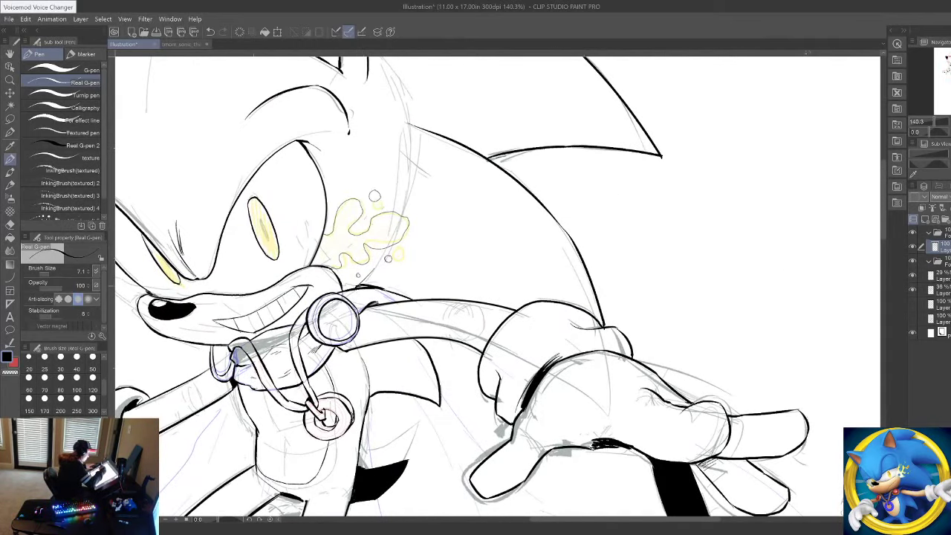
# Step: Ink the lower edge of the neck cloth and add short shadow hatching beneath it, above the medallion
pyautogui.moveTo(479, 506)
pyautogui.mouseDown()
pyautogui.moveTo(601, 325)
pyautogui.moveTo(603, 284)
pyautogui.mouseUp()
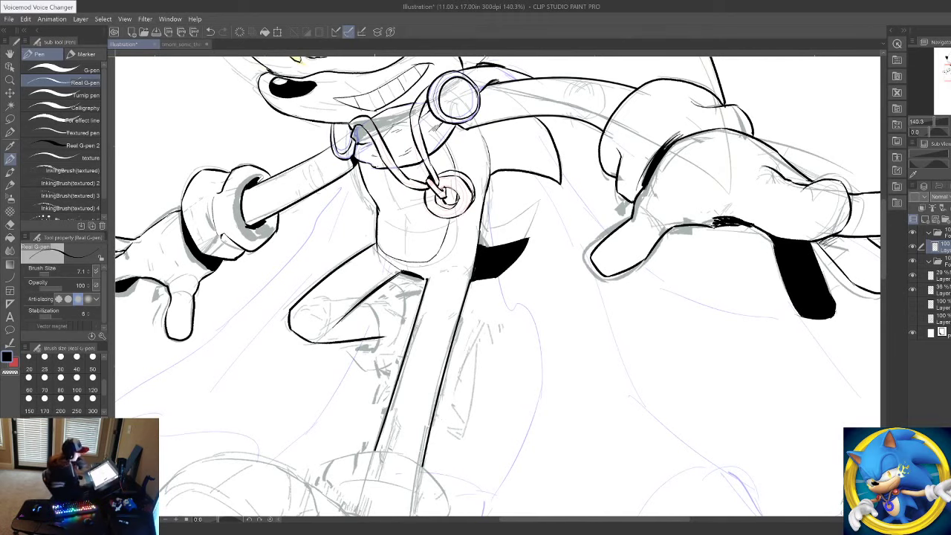
pyautogui.moveTo(572, 251)
pyautogui.mouseDown()
pyautogui.moveTo(715, 356)
pyautogui.moveTo(786, 349)
pyautogui.mouseUp()
pyautogui.moveTo(676, 169); pyautogui.dragTo(629, 203)
pyautogui.moveTo(636, 199); pyautogui.dragTo(599, 208)
pyautogui.moveTo(608, 200); pyautogui.dragTo(594, 206)
pyautogui.moveTo(601, 198); pyautogui.dragTo(587, 203)
pyautogui.moveTo(594, 194); pyautogui.dragTo(584, 197)
pyautogui.moveTo(676, 323); pyautogui.dragTo(535, 487)
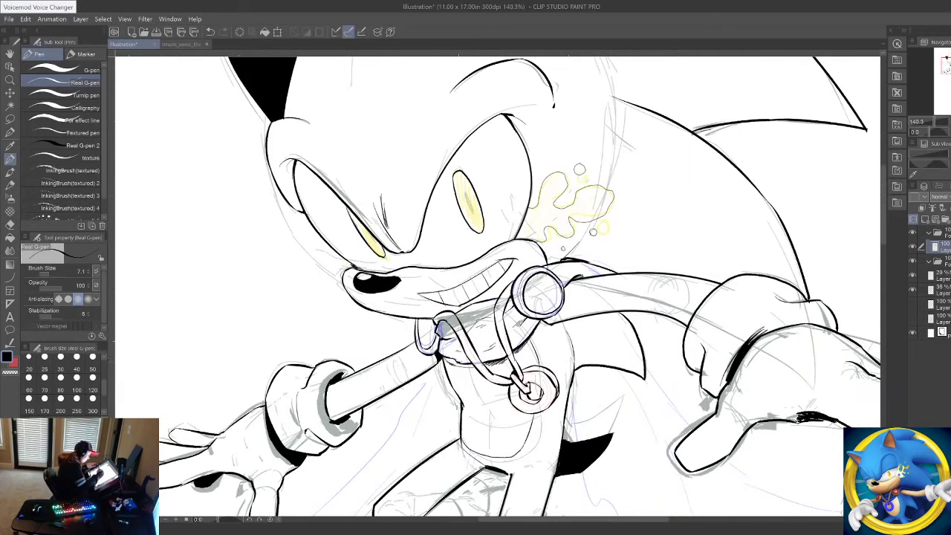
pyautogui.moveTo(444, 357); pyautogui.dragTo(476, 368)
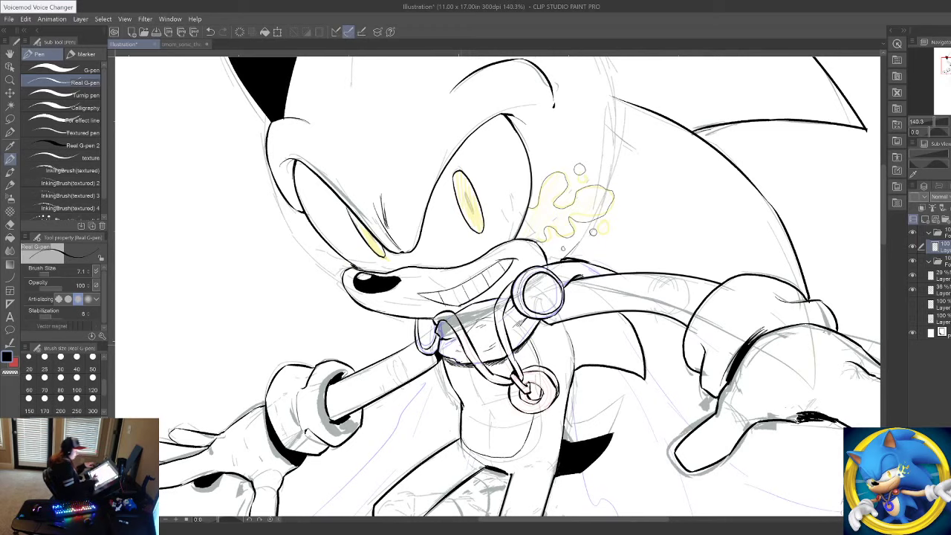
# Step: Ink the curved end of the bent leg and its small dark shadow underneath
pyautogui.moveTo(644, 496); pyautogui.dragTo(671, 362)
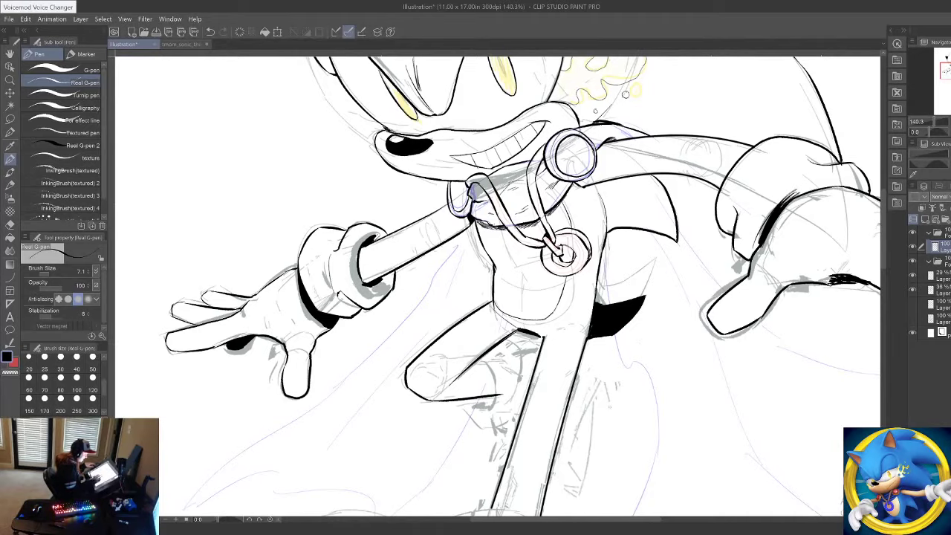
pyautogui.moveTo(603, 505)
pyautogui.mouseDown()
pyautogui.moveTo(666, 324)
pyautogui.moveTo(618, 428)
pyautogui.mouseUp()
pyautogui.moveTo(611, 280); pyautogui.dragTo(586, 359)
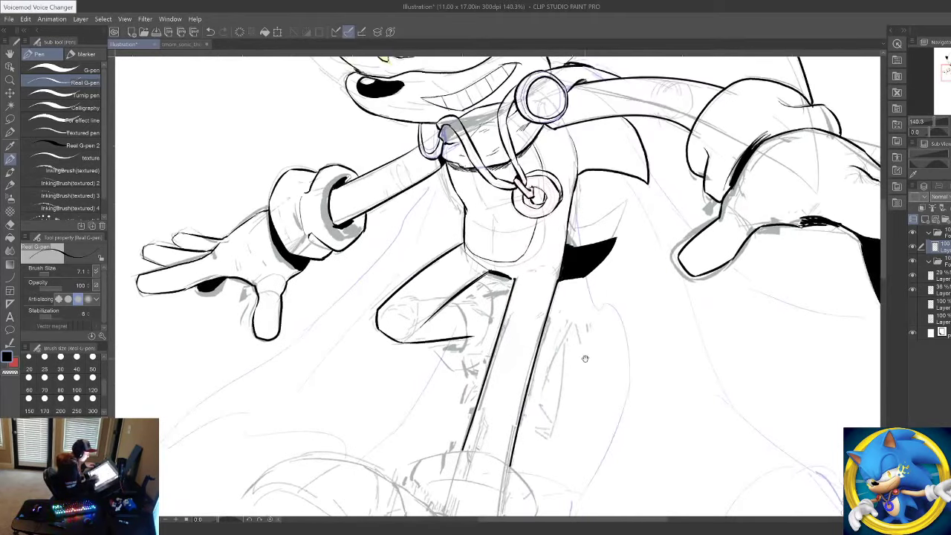
pyautogui.moveTo(452, 303)
pyautogui.mouseDown()
pyautogui.moveTo(470, 335)
pyautogui.moveTo(444, 348)
pyautogui.moveTo(459, 346)
pyautogui.mouseUp()
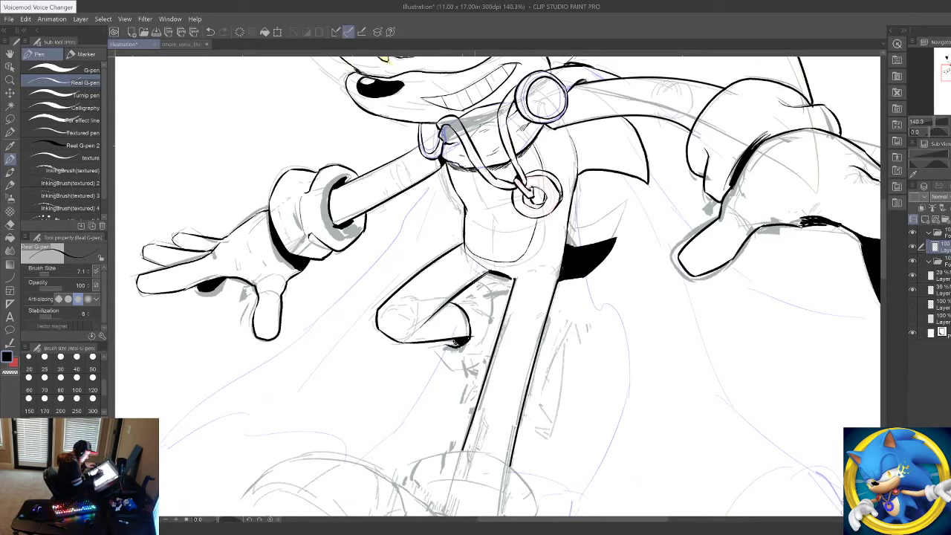
pyautogui.moveTo(474, 284); pyautogui.dragTo(493, 310)
pyautogui.moveTo(531, 339); pyautogui.dragTo(545, 267)
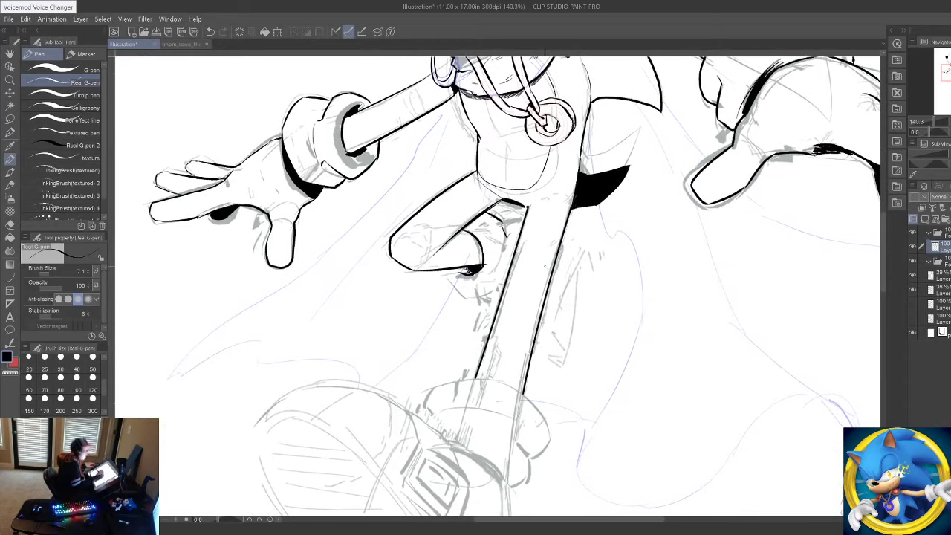
pyautogui.moveTo(445, 272)
pyautogui.mouseDown()
pyautogui.moveTo(466, 300)
pyautogui.moveTo(488, 297)
pyautogui.moveTo(501, 279)
pyautogui.mouseUp()
pyautogui.moveTo(502, 222); pyautogui.dragTo(523, 226)
pyautogui.moveTo(483, 298); pyautogui.dragTo(499, 306)
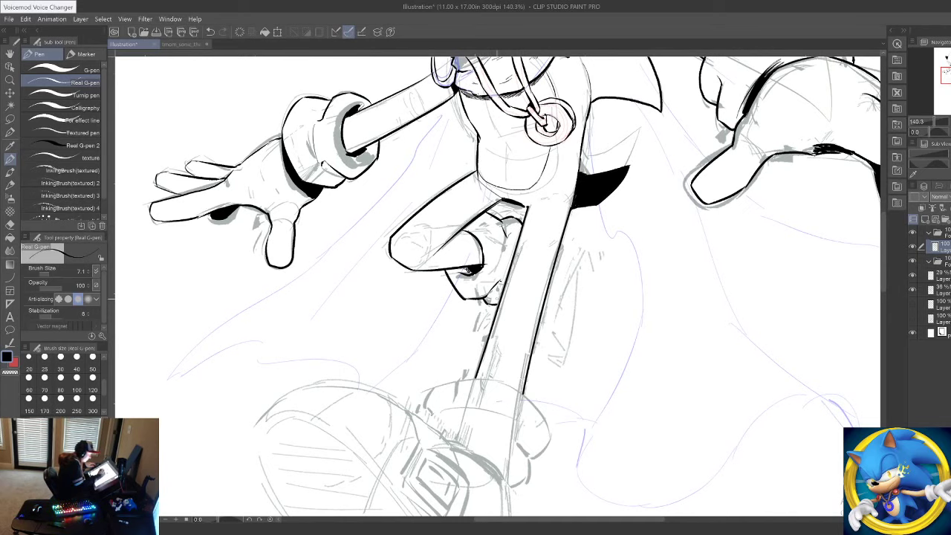
pyautogui.moveTo(608, 378)
pyautogui.mouseDown()
pyautogui.moveTo(639, 273)
pyautogui.moveTo(662, 407)
pyautogui.mouseUp()
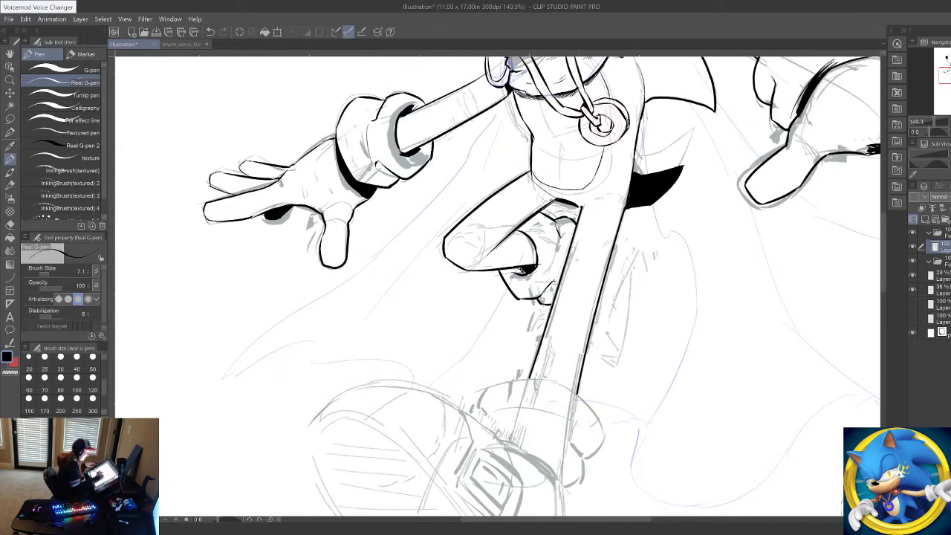
pyautogui.hotkey('ctrl', 'z')
pyautogui.hotkey('ctrl', 'z')
pyautogui.hotkey('ctrl', 'z')
pyautogui.hotkey('ctrl', 'z')
pyautogui.hotkey('ctrl', 'z')
pyautogui.hotkey('ctrl', 'z')
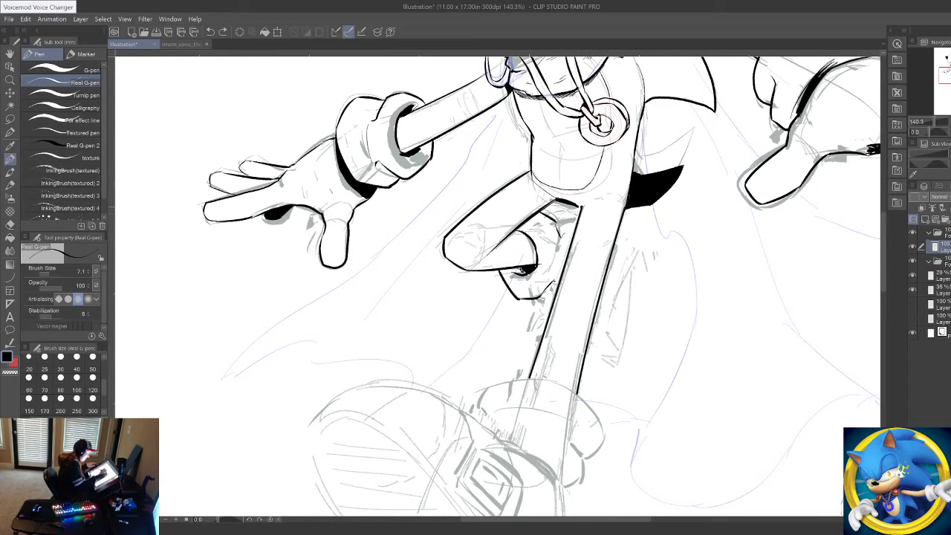
pyautogui.hotkey('ctrl', 'z')
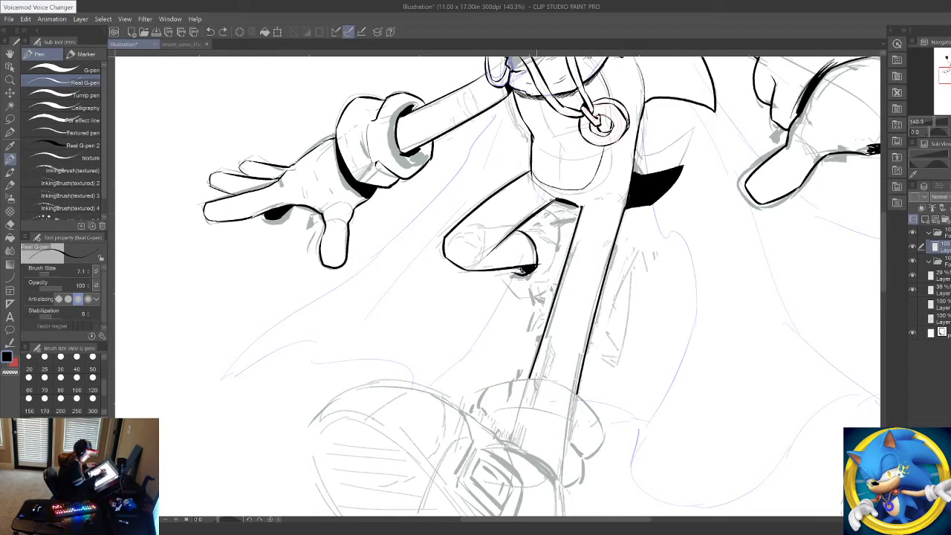
# Step: Ink the rounded cuff and shoe contours behind the bent leg, ending them against the straight leg
pyautogui.moveTo(538, 215)
pyautogui.mouseDown()
pyautogui.moveTo(556, 226)
pyautogui.moveTo(559, 248)
pyautogui.mouseUp()
pyautogui.moveTo(500, 270)
pyautogui.mouseDown()
pyautogui.moveTo(553, 288)
pyautogui.moveTo(559, 267)
pyautogui.mouseUp()
pyautogui.moveTo(553, 221); pyautogui.dragTo(575, 232)
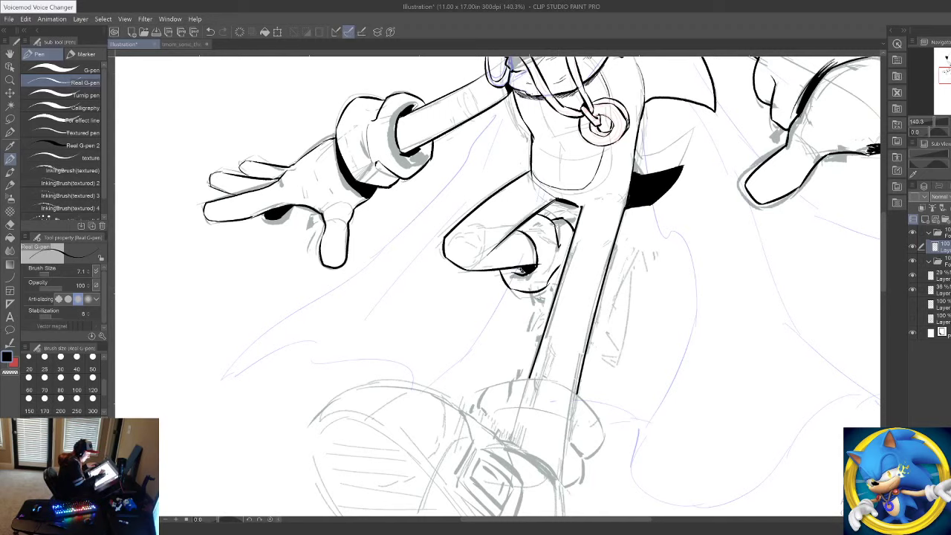
pyautogui.moveTo(538, 292); pyautogui.dragTo(555, 299)
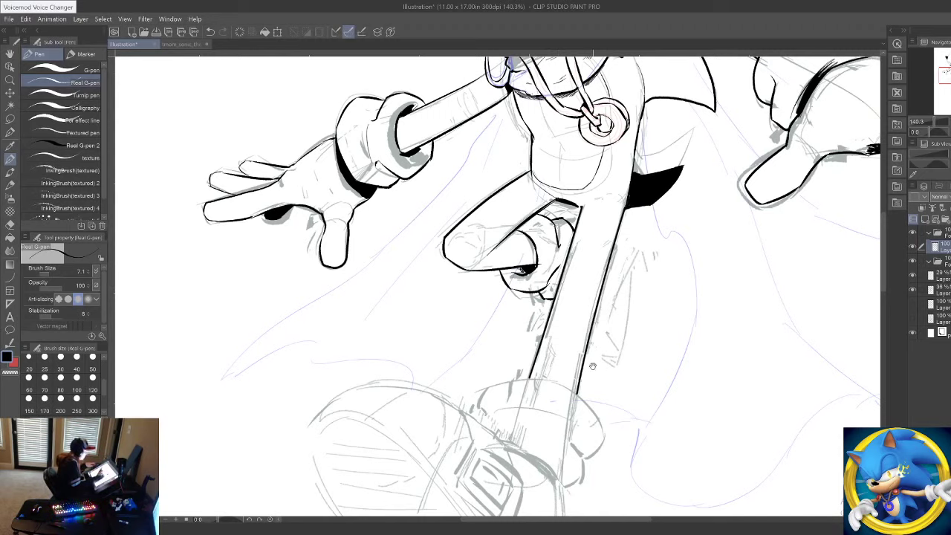
# Step: Ink a short diagonal line below the forearm of the large outstretched hand, running into its glove cuff
pyautogui.moveTo(606, 423); pyautogui.dragTo(620, 227)
pyautogui.moveTo(600, 290); pyautogui.dragTo(423, 511)
pyautogui.moveTo(537, 354); pyautogui.dragTo(506, 483)
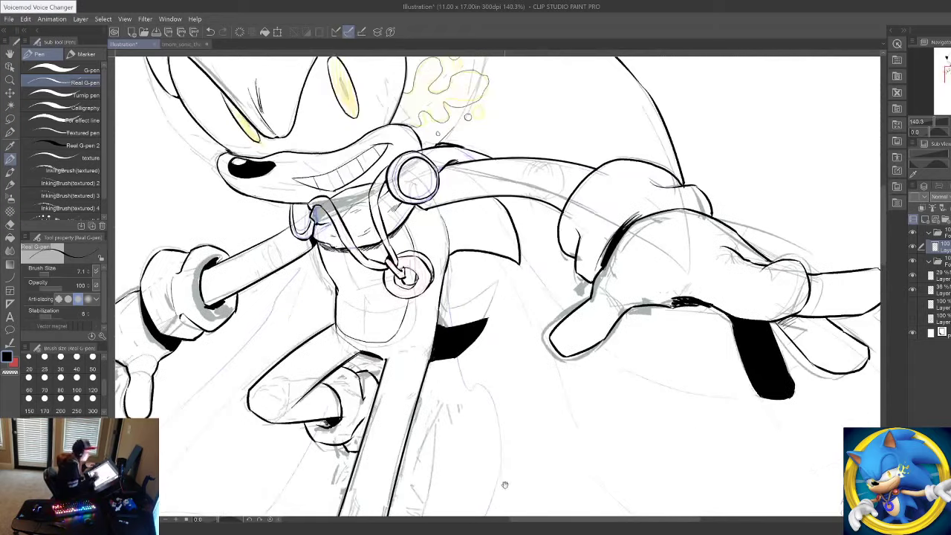
pyautogui.moveTo(498, 408); pyautogui.dragTo(456, 314)
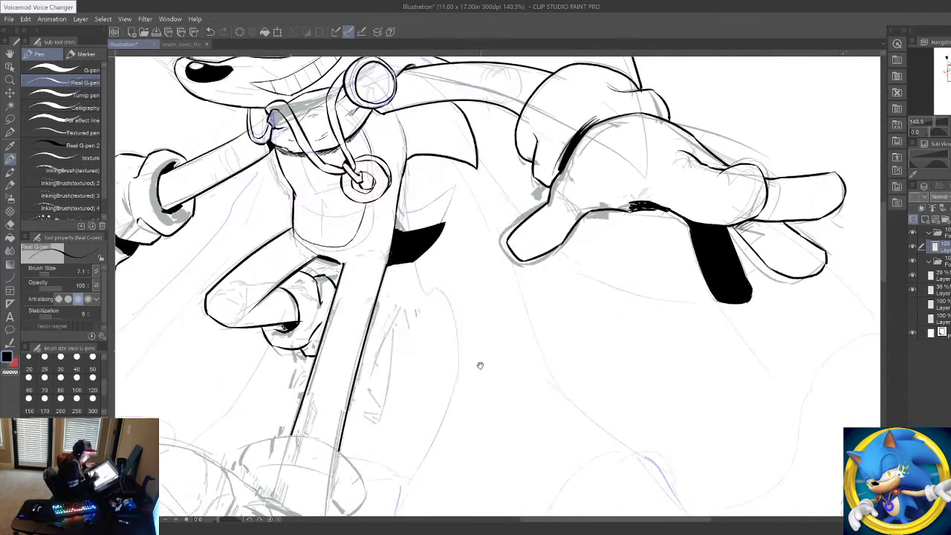
pyautogui.moveTo(480, 366); pyautogui.dragTo(460, 494)
pyautogui.moveTo(459, 231); pyautogui.dragTo(484, 254)
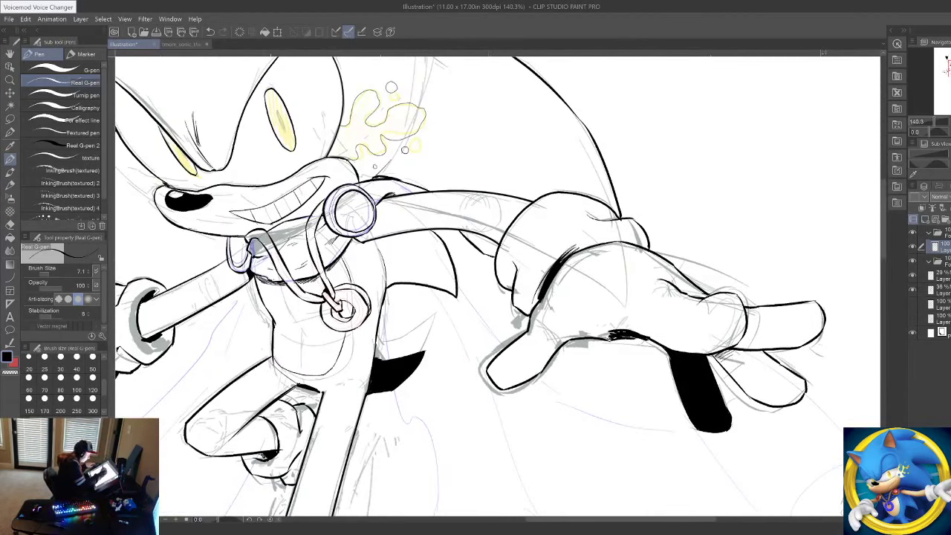
# Step: Ink the cape's outer edge below the large hand's fingers and its wavy lower hem back to the straight leg
pyautogui.moveTo(639, 319); pyautogui.dragTo(720, 369)
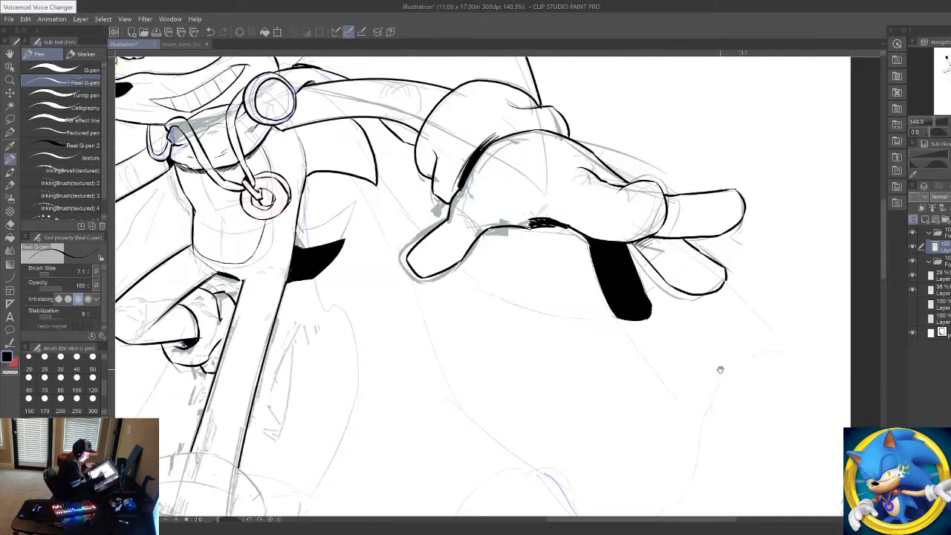
pyautogui.moveTo(654, 336); pyautogui.dragTo(745, 401)
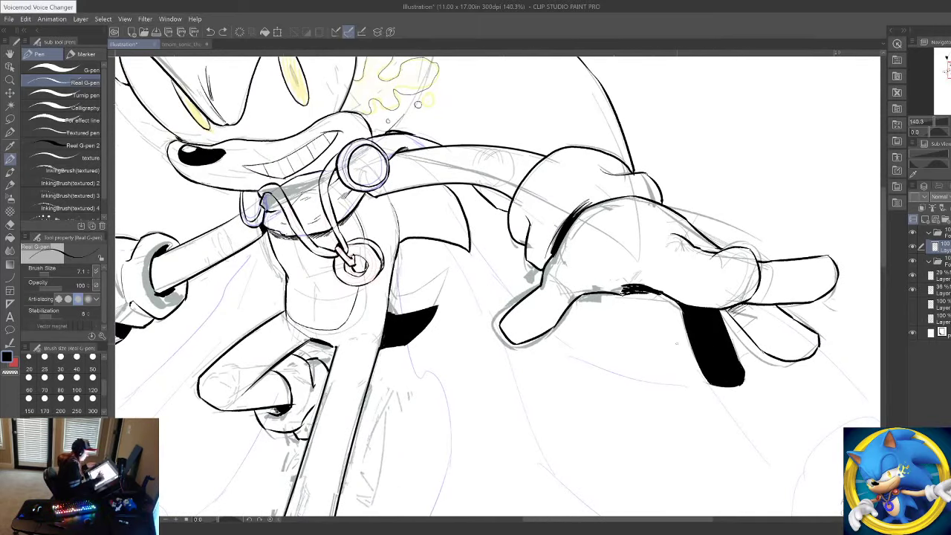
pyautogui.moveTo(740, 383); pyautogui.dragTo(536, 308)
pyautogui.moveTo(657, 338); pyautogui.dragTo(601, 290)
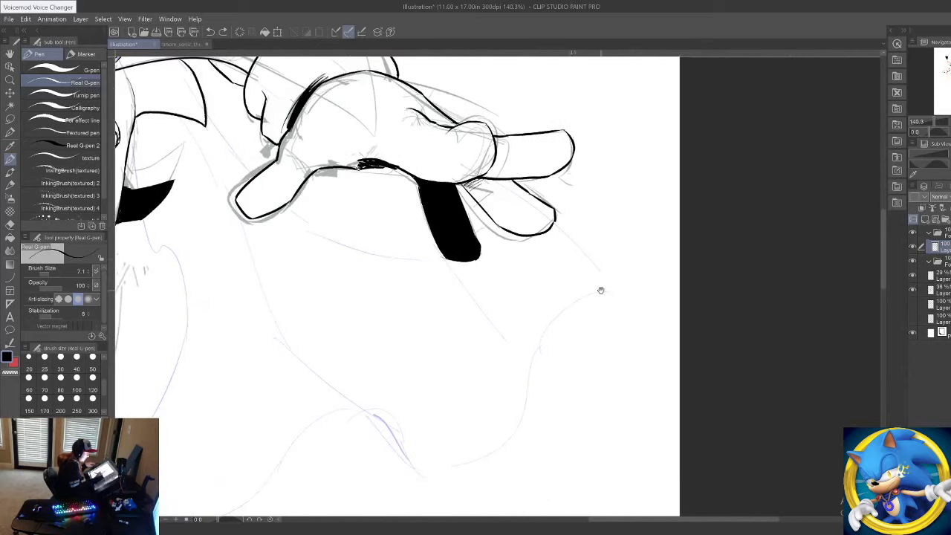
pyautogui.moveTo(549, 227); pyautogui.dragTo(627, 301)
pyautogui.moveTo(646, 367); pyautogui.dragTo(757, 218)
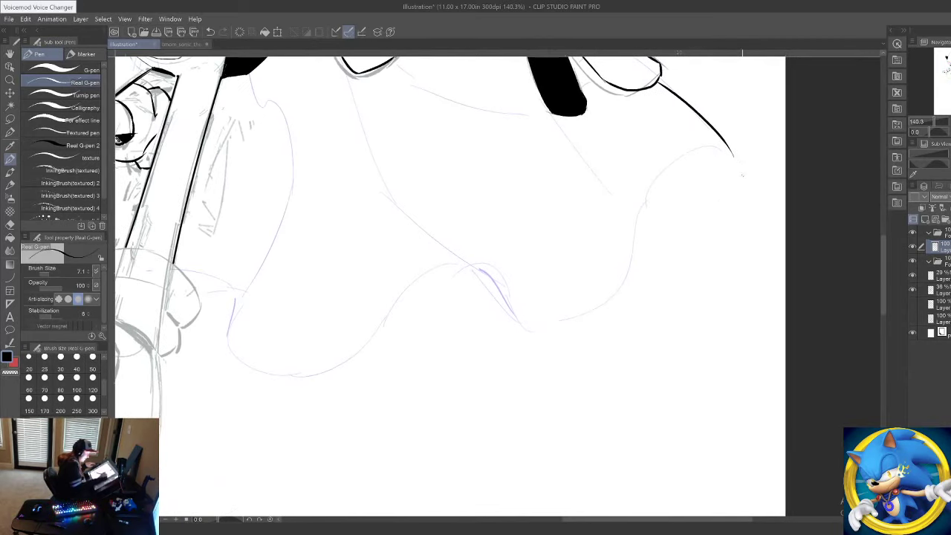
pyautogui.moveTo(733, 155)
pyautogui.mouseDown()
pyautogui.moveTo(662, 159)
pyautogui.moveTo(520, 319)
pyautogui.moveTo(450, 272)
pyautogui.moveTo(805, 312)
pyautogui.moveTo(654, 425)
pyautogui.moveTo(557, 319)
pyautogui.moveTo(542, 320)
pyautogui.mouseUp()
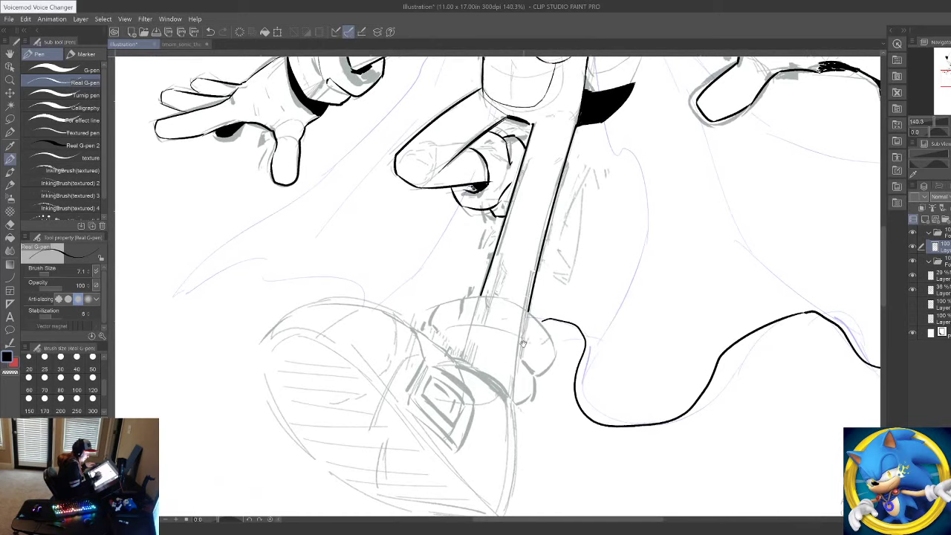
# Step: Ink the top curve and bulging outer side of the sock cuff around the bottom of the straight leg
pyautogui.moveTo(524, 259); pyautogui.dragTo(704, 310)
pyautogui.moveTo(735, 279); pyautogui.dragTo(718, 385)
pyautogui.moveTo(795, 238)
pyautogui.mouseDown()
pyautogui.moveTo(684, 247)
pyautogui.moveTo(587, 434)
pyautogui.moveTo(625, 239)
pyautogui.mouseUp()
pyautogui.moveTo(596, 373); pyautogui.dragTo(624, 293)
pyautogui.moveTo(618, 391); pyautogui.dragTo(640, 293)
pyautogui.moveTo(621, 355); pyautogui.dragTo(577, 395)
pyautogui.moveTo(444, 313)
pyautogui.mouseDown()
pyautogui.moveTo(532, 311)
pyautogui.moveTo(562, 347)
pyautogui.moveTo(550, 386)
pyautogui.moveTo(525, 410)
pyautogui.mouseUp()
pyautogui.moveTo(477, 366); pyautogui.dragTo(523, 403)
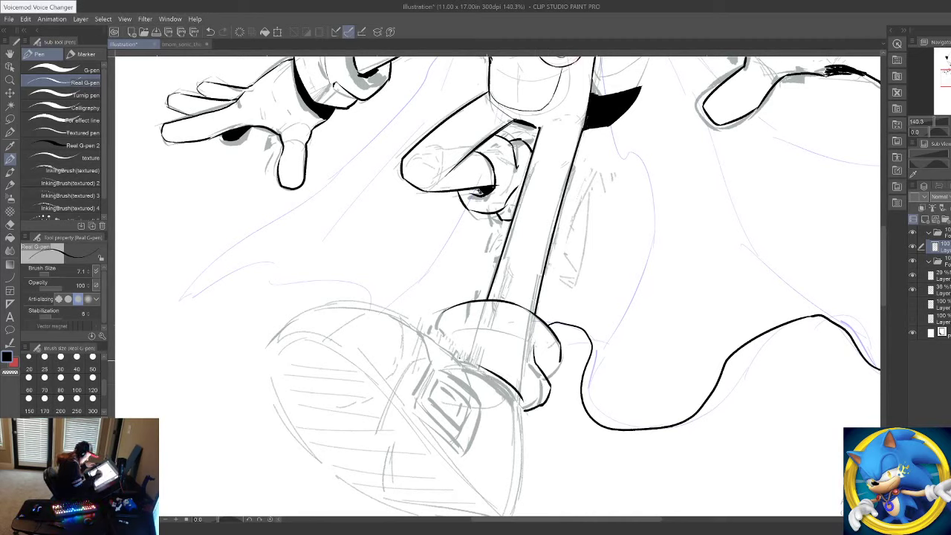
# Step: Ink a thick dark line where the straight leg's cuff meets the shoe, and close the cuff's two sides
pyautogui.moveTo(459, 359); pyautogui.dragTo(525, 404)
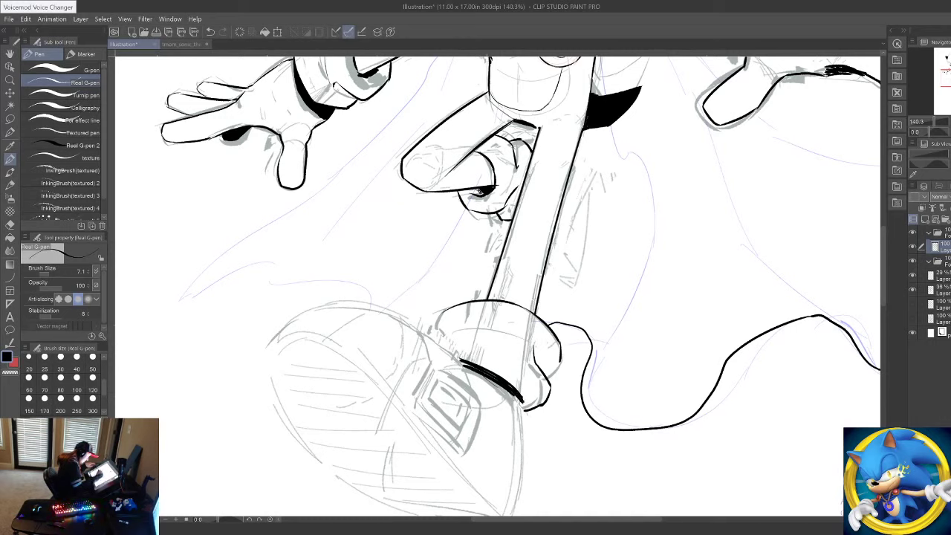
pyautogui.moveTo(446, 341)
pyautogui.mouseDown()
pyautogui.moveTo(458, 328)
pyautogui.moveTo(439, 332)
pyautogui.moveTo(440, 342)
pyautogui.mouseUp()
pyautogui.moveTo(561, 361); pyautogui.dragTo(548, 377)
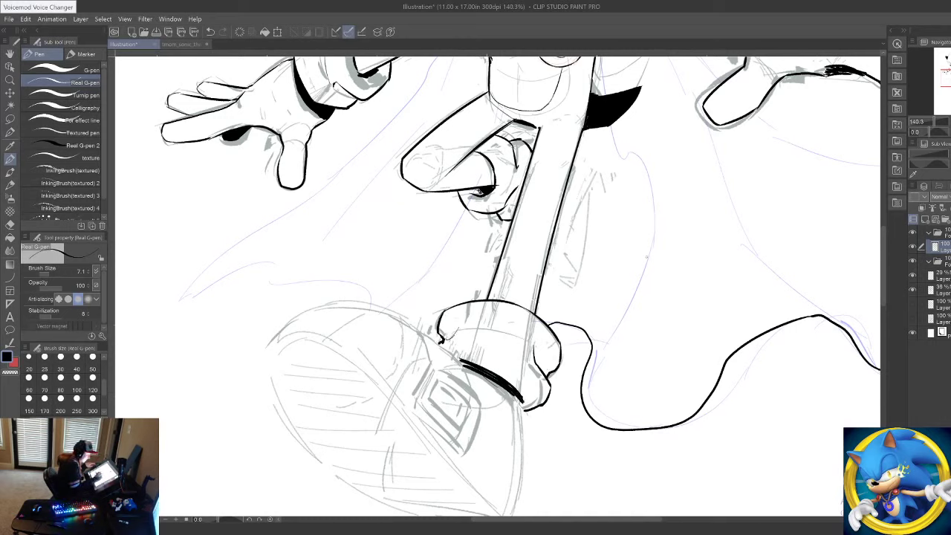
# Step: Ink the cape's angled fold from below the large hand's thumb toward the hem, plus thin curved folds beside the straight leg
pyautogui.moveTo(692, 317); pyautogui.dragTo(553, 404)
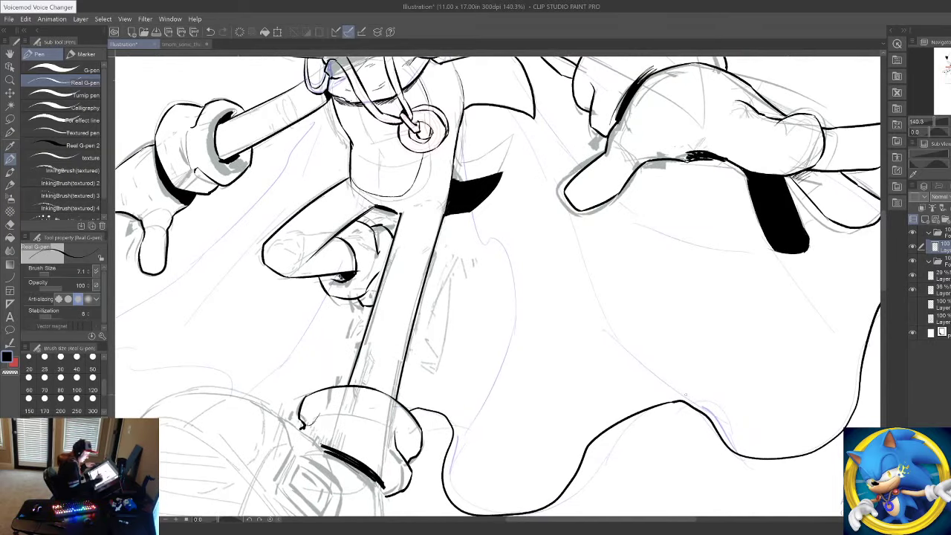
pyautogui.moveTo(699, 407)
pyautogui.mouseDown()
pyautogui.moveTo(666, 380)
pyautogui.moveTo(559, 233)
pyautogui.moveTo(594, 314)
pyautogui.moveTo(699, 388)
pyautogui.mouseUp()
pyautogui.hotkey('ctrl', 'z')
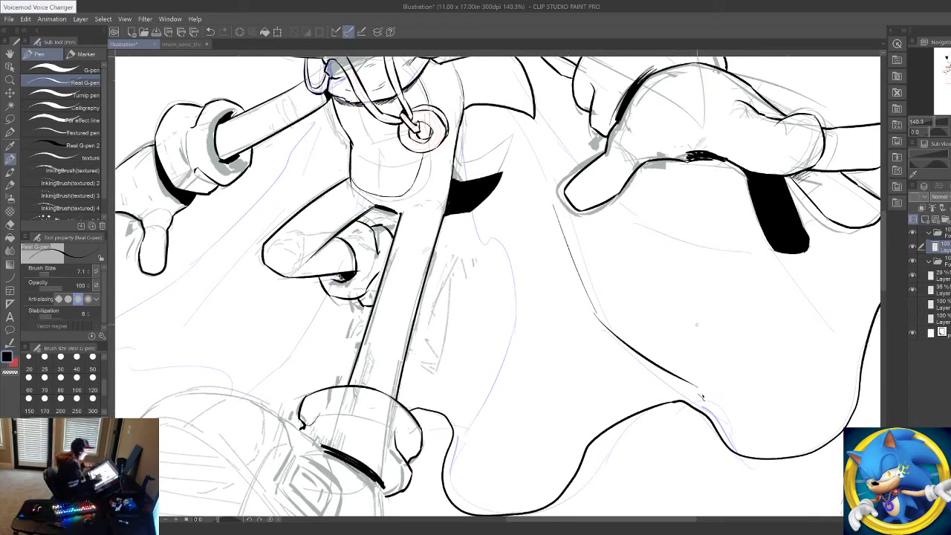
pyautogui.moveTo(459, 438)
pyautogui.mouseDown()
pyautogui.moveTo(506, 319)
pyautogui.moveTo(509, 247)
pyautogui.mouseUp()
pyautogui.moveTo(414, 393); pyautogui.dragTo(468, 327)
pyautogui.moveTo(469, 223); pyautogui.dragTo(470, 316)
pyautogui.moveTo(468, 138); pyautogui.dragTo(484, 171)
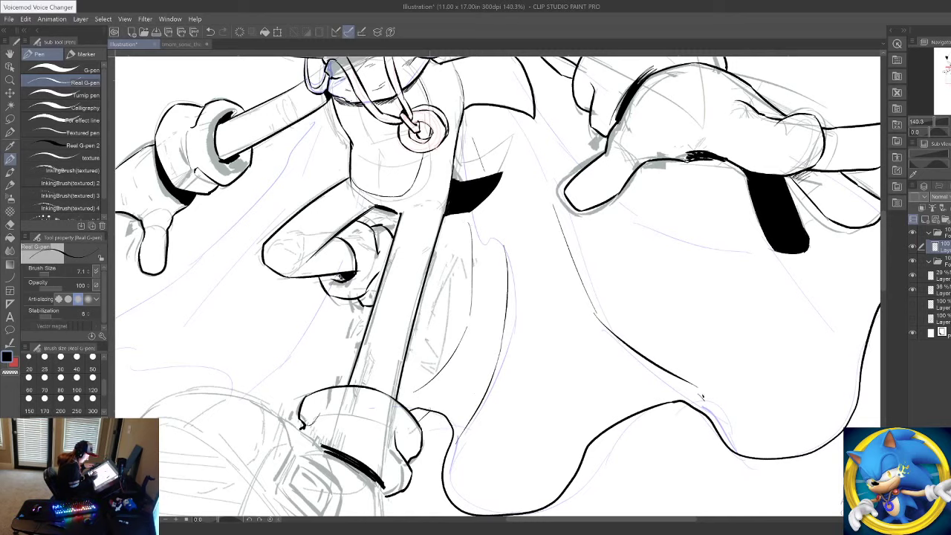
# Step: Ink a thin underside line beneath the cape hem's peak and light fold lines under the large outstretched hand
pyautogui.moveTo(675, 356); pyautogui.dragTo(424, 423)
pyautogui.moveTo(533, 449); pyautogui.dragTo(543, 325)
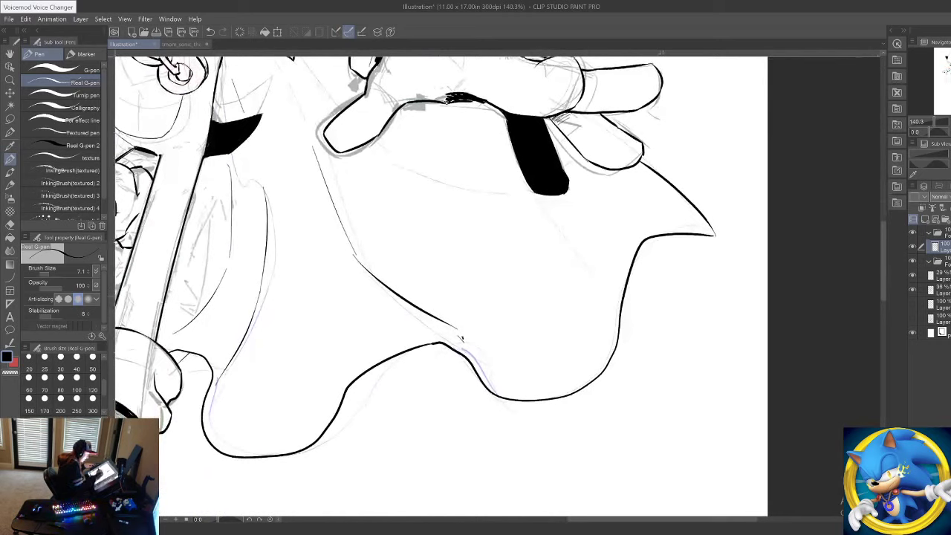
pyautogui.moveTo(435, 347); pyautogui.dragTo(480, 378)
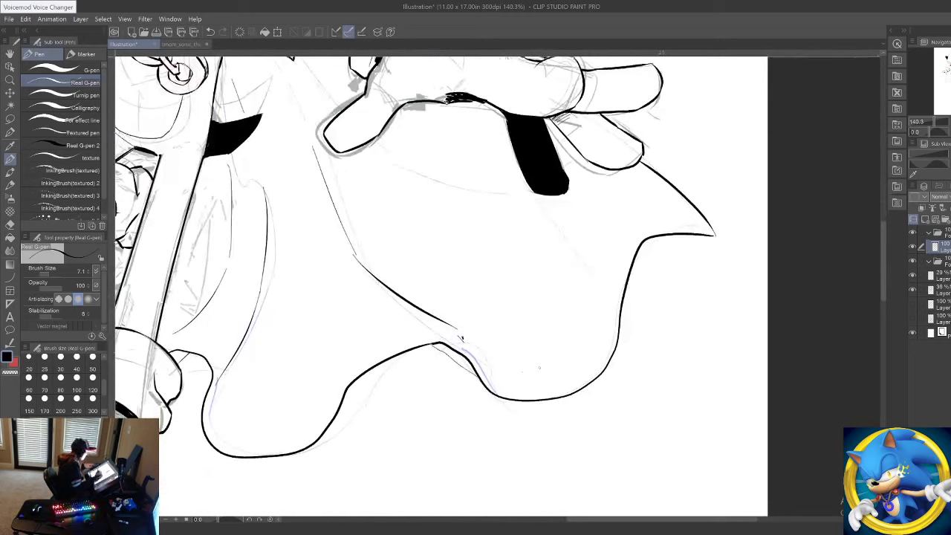
pyautogui.moveTo(617, 290)
pyautogui.mouseDown()
pyautogui.moveTo(548, 215)
pyautogui.moveTo(375, 168)
pyautogui.mouseUp()
pyautogui.moveTo(412, 207); pyautogui.dragTo(641, 411)
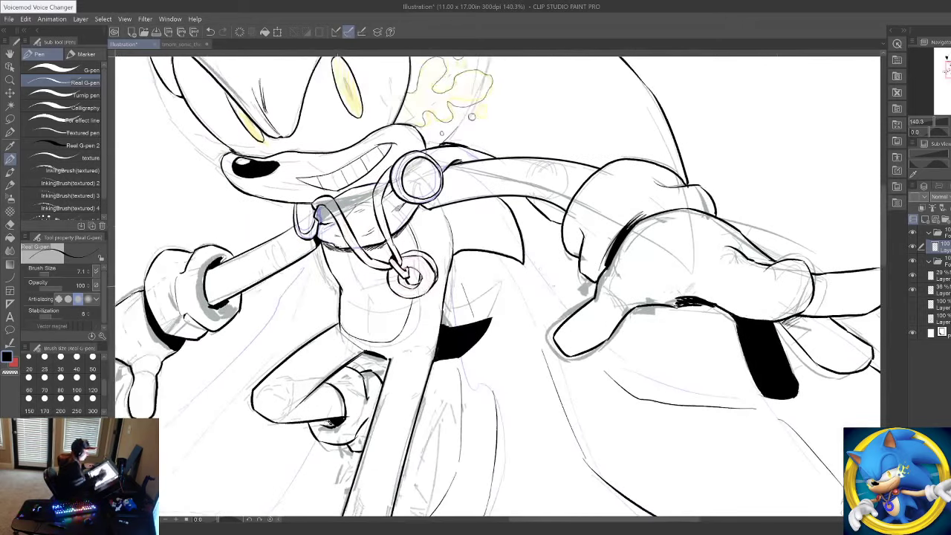
pyautogui.moveTo(572, 302)
pyautogui.mouseDown()
pyautogui.moveTo(529, 250)
pyautogui.moveTo(562, 301)
pyautogui.mouseUp()
# Step: Ink the front shoe's heel-side edge with the Curve tool from the cuff downward, extending it to the sole's tip with the Real G-pen
pyautogui.moveTo(341, 371)
pyautogui.mouseDown()
pyautogui.moveTo(558, 189)
pyautogui.moveTo(554, 273)
pyautogui.mouseUp()
pyautogui.moveTo(590, 397)
pyautogui.mouseDown()
pyautogui.moveTo(578, 240)
pyautogui.moveTo(562, 194)
pyautogui.mouseUp()
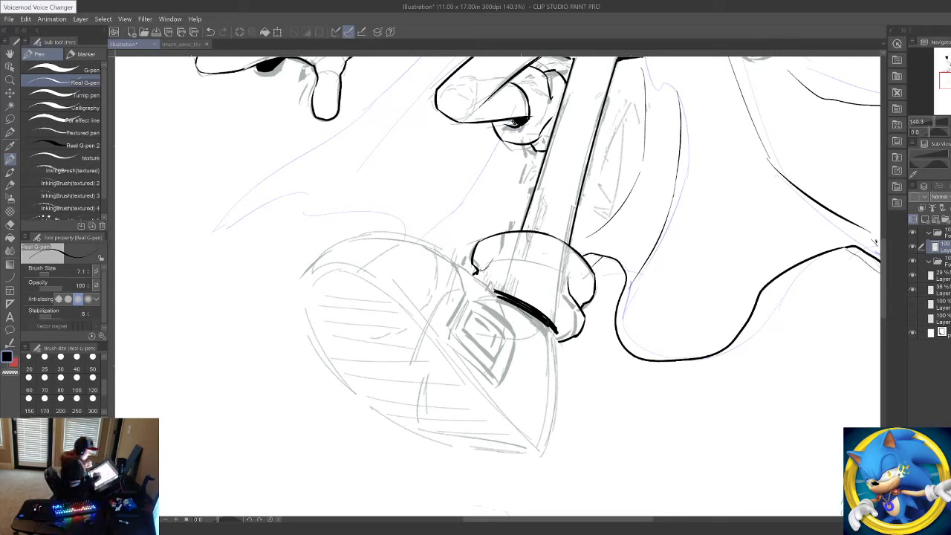
pyautogui.click(11, 278)
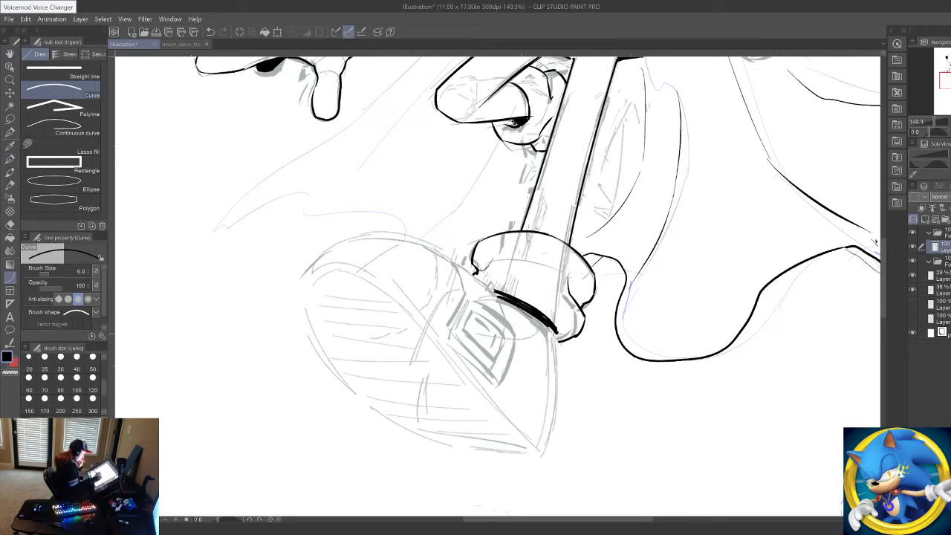
pyautogui.moveTo(556, 334); pyautogui.dragTo(543, 454)
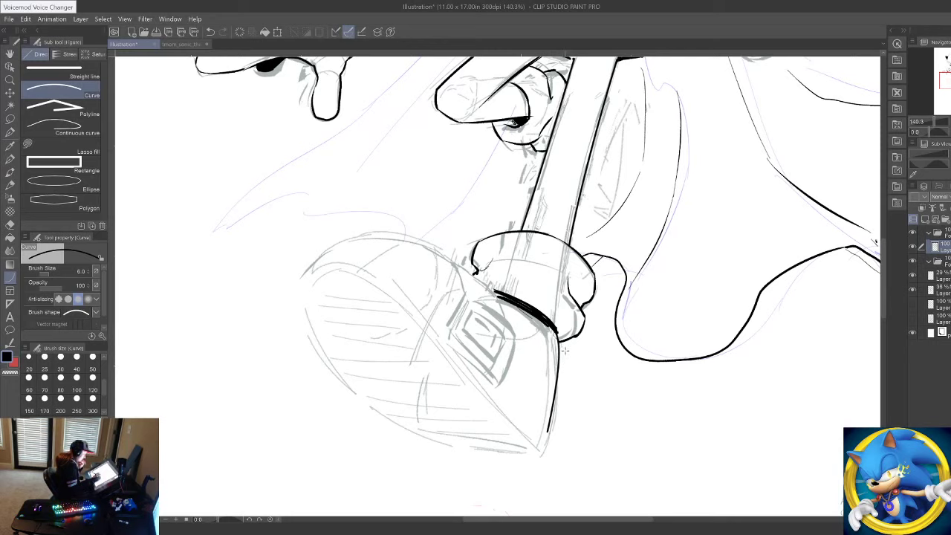
pyautogui.press('p')
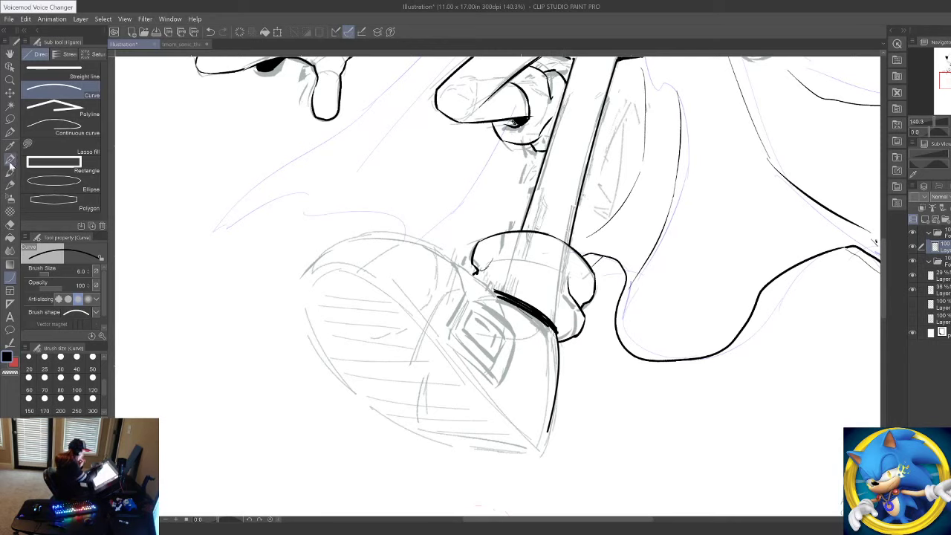
pyautogui.hotkey('ctrl', 'z')
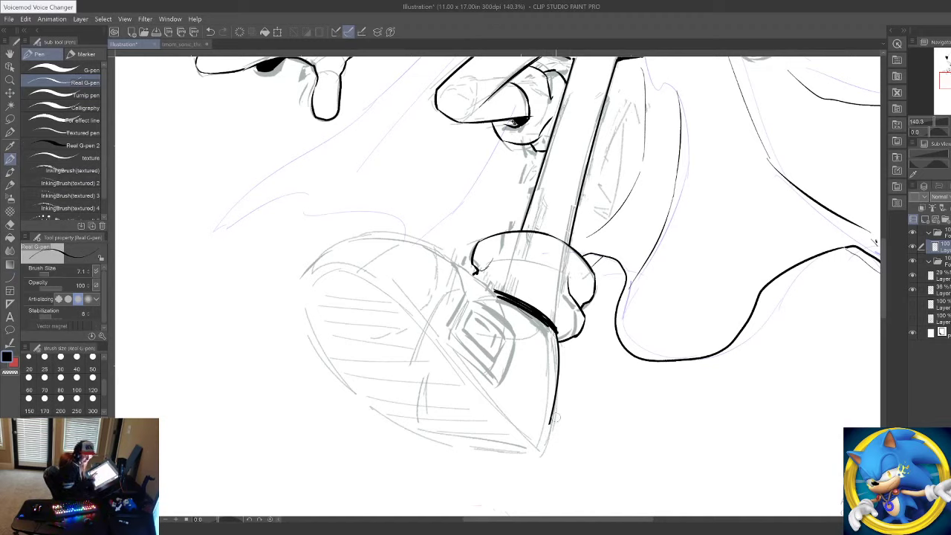
pyautogui.moveTo(551, 425); pyautogui.dragTo(542, 453)
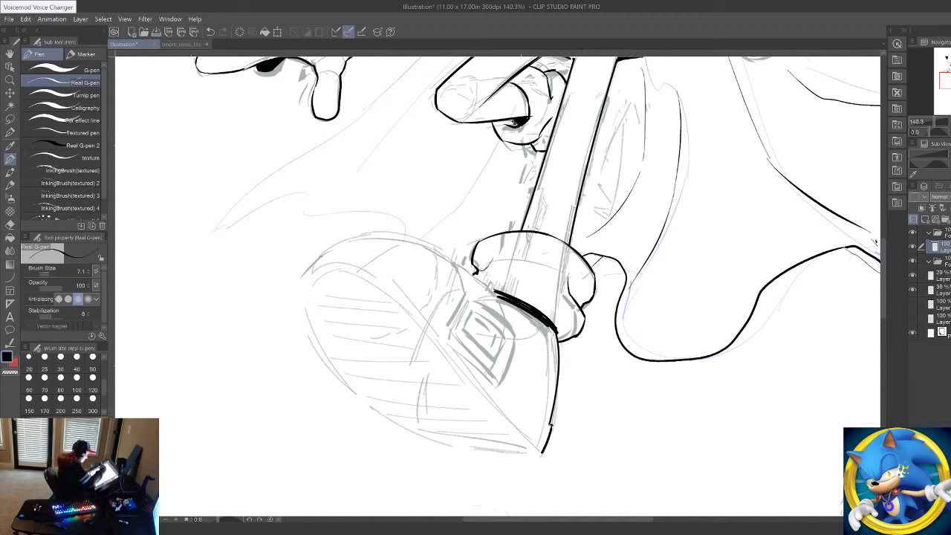
pyautogui.moveTo(311, 269)
pyautogui.mouseDown()
pyautogui.moveTo(405, 235)
pyautogui.moveTo(465, 269)
pyautogui.mouseUp()
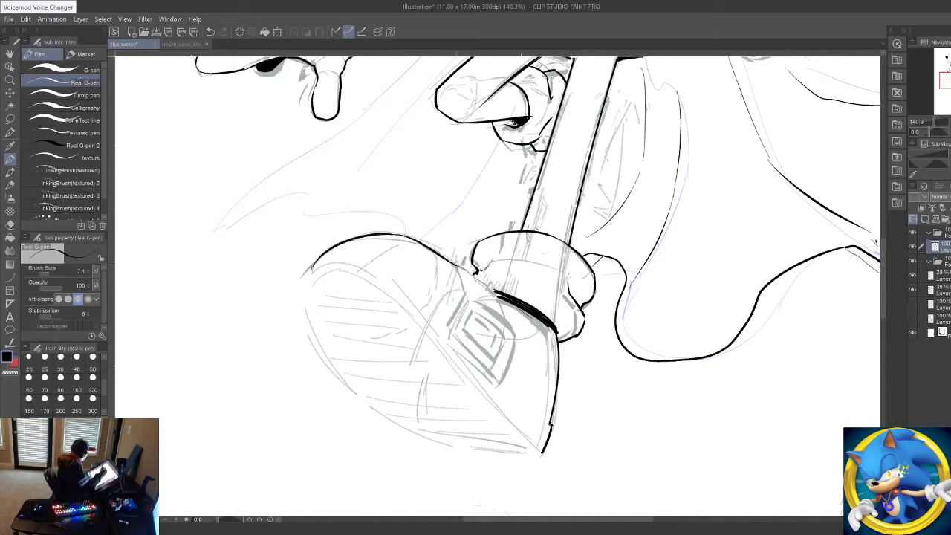
pyautogui.hotkey('ctrl', 'z')
pyautogui.hotkey('ctrl', 'z')
pyautogui.moveTo(359, 237)
pyautogui.mouseDown()
pyautogui.moveTo(407, 240)
pyautogui.moveTo(472, 277)
pyautogui.mouseUp()
pyautogui.hotkey('ctrl', 'z')
pyautogui.hotkey('ctrl', 'z')
pyautogui.moveTo(311, 273)
pyautogui.mouseDown()
pyautogui.moveTo(347, 238)
pyautogui.moveTo(381, 235)
pyautogui.moveTo(485, 287)
pyautogui.moveTo(465, 264)
pyautogui.mouseUp()
pyautogui.hotkey('ctrl', 'z')
pyautogui.hotkey('ctrl', 'z')
pyautogui.hotkey('ctrl', 'z')
pyautogui.moveTo(408, 238)
pyautogui.mouseDown()
pyautogui.moveTo(497, 290)
pyautogui.moveTo(433, 258)
pyautogui.mouseUp()
pyautogui.hotkey('ctrl', 'z')
pyautogui.hotkey('ctrl', 'z')
pyautogui.hotkey('ctrl', 'z')
pyautogui.moveTo(501, 297); pyautogui.dragTo(440, 245)
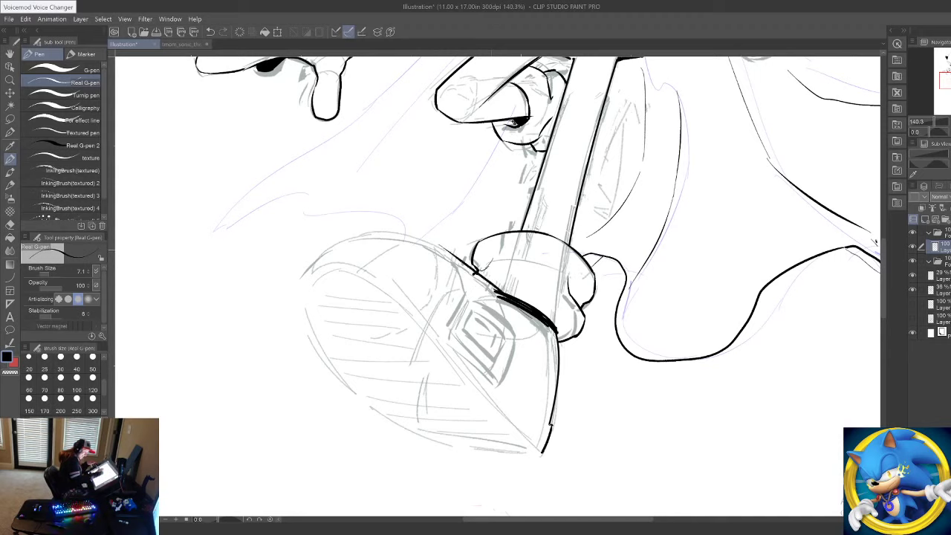
pyautogui.hotkey('ctrl', 'z')
# Step: Ink the front shoe's upper contour from the thick cuff line in a smooth arc over to the toe
pyautogui.moveTo(498, 296)
pyautogui.mouseDown()
pyautogui.moveTo(444, 248)
pyautogui.moveTo(371, 244)
pyautogui.moveTo(318, 272)
pyautogui.mouseUp()
pyautogui.hotkey('ctrl', 'z')
pyautogui.hotkey('ctrl', 'z')
pyautogui.moveTo(446, 255); pyautogui.dragTo(311, 276)
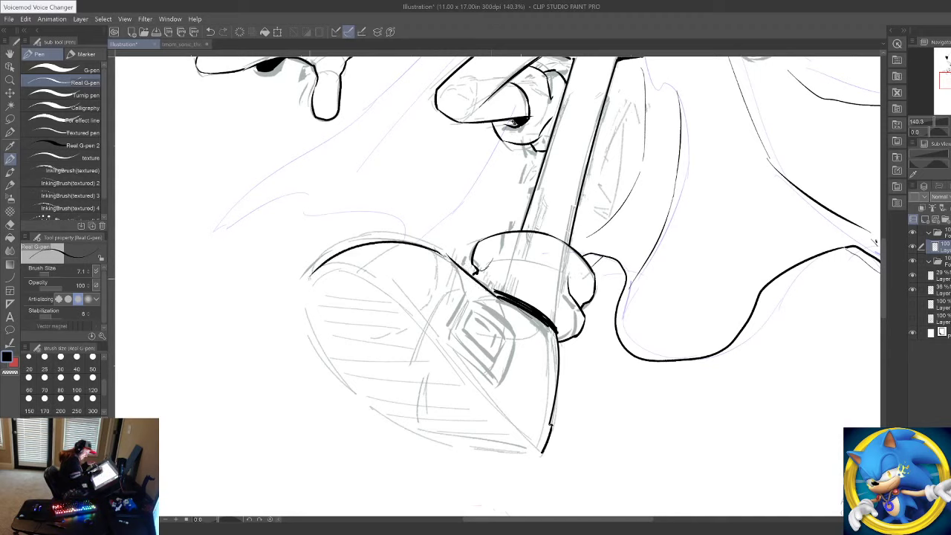
pyautogui.hotkey('ctrl', 'z')
pyautogui.moveTo(452, 256)
pyautogui.mouseDown()
pyautogui.moveTo(360, 242)
pyautogui.moveTo(311, 277)
pyautogui.mouseUp()
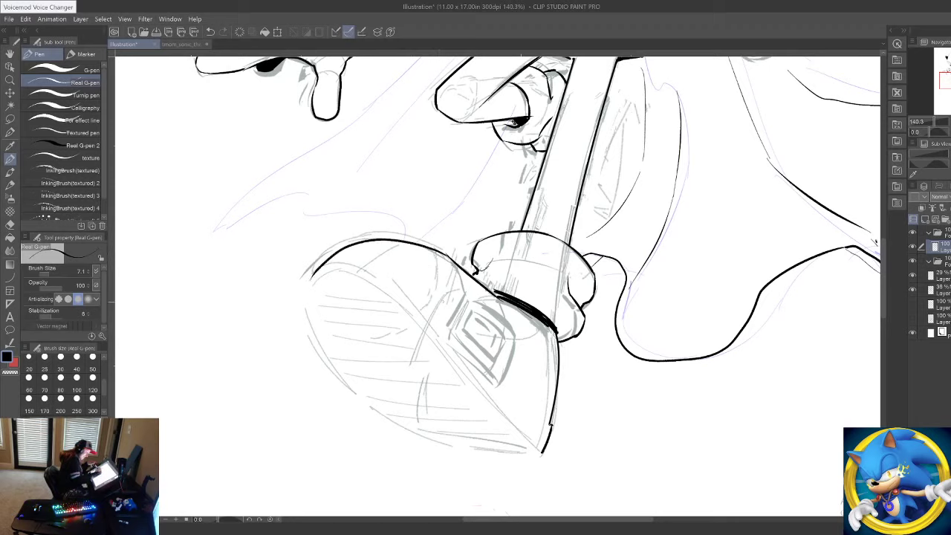
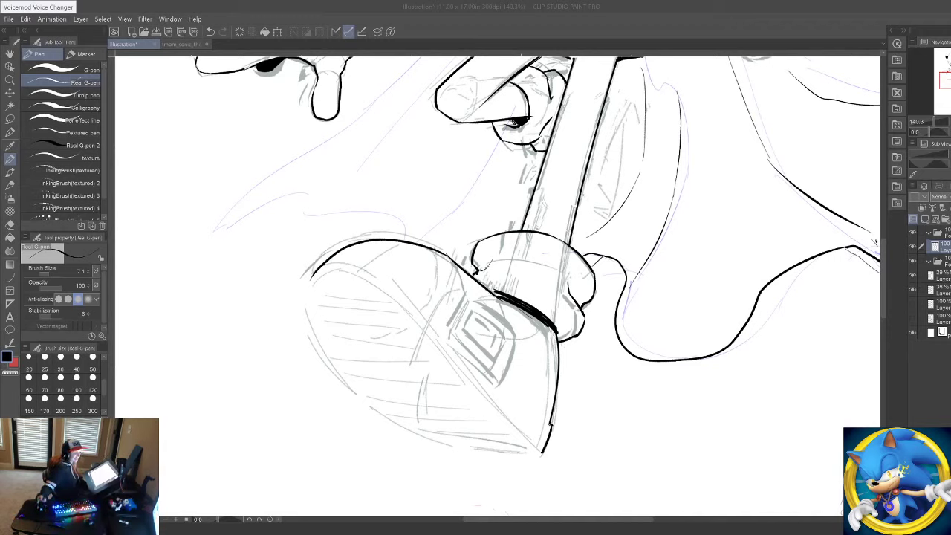
# Step: Ink the shoe's buckle as a slanted rounded frame with a small double-lined rectangle inside it
pyautogui.click(466, 303)
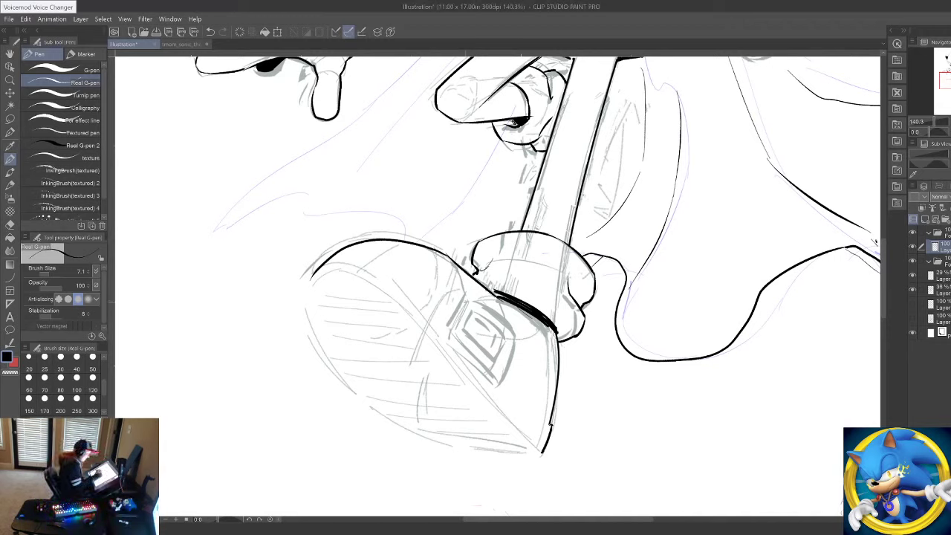
pyautogui.moveTo(467, 300)
pyautogui.mouseDown()
pyautogui.moveTo(450, 333)
pyautogui.moveTo(516, 336)
pyautogui.moveTo(503, 379)
pyautogui.mouseUp()
pyautogui.moveTo(450, 339); pyautogui.dragTo(501, 378)
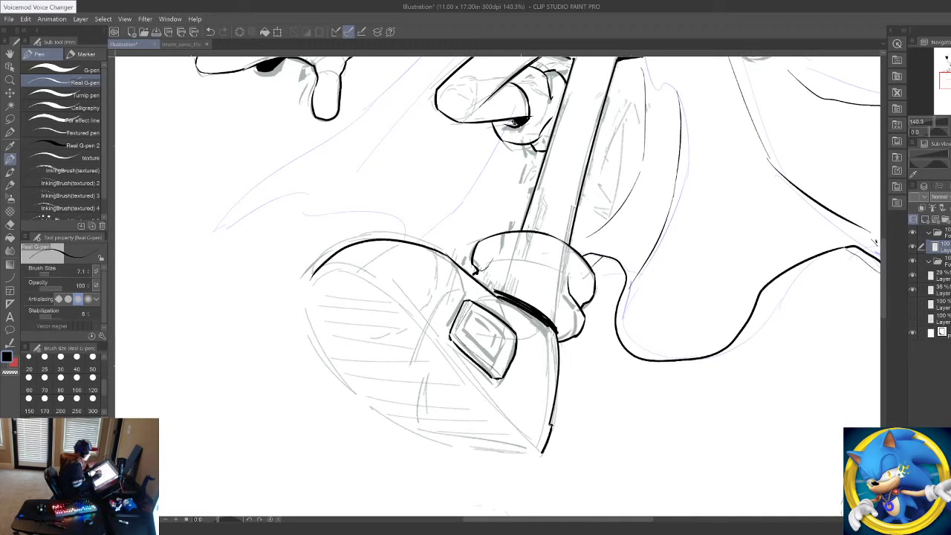
pyautogui.moveTo(469, 333)
pyautogui.mouseDown()
pyautogui.moveTo(475, 316)
pyautogui.moveTo(505, 341)
pyautogui.moveTo(496, 357)
pyautogui.moveTo(470, 334)
pyautogui.moveTo(497, 358)
pyautogui.mouseUp()
pyautogui.hotkey('ctrl', 'z')
pyautogui.hotkey('ctrl', 'z')
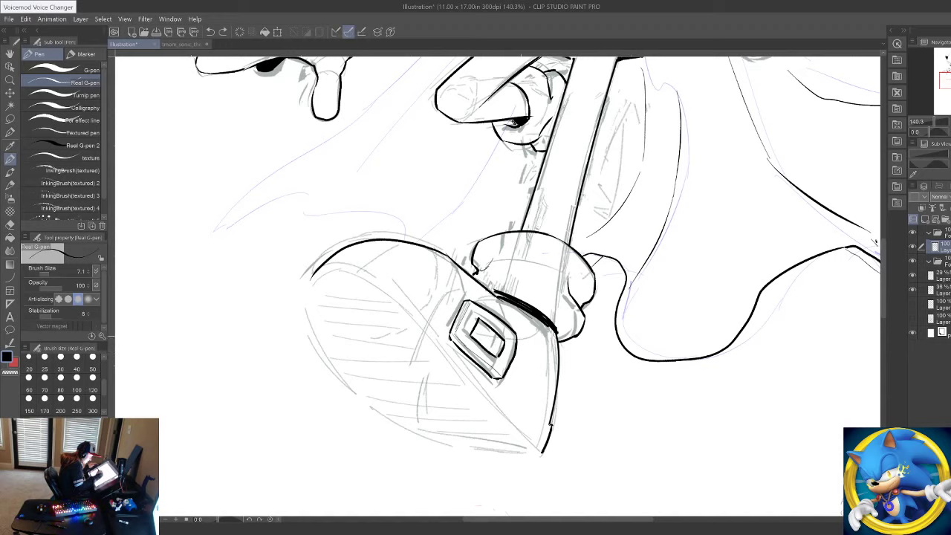
pyautogui.moveTo(478, 326); pyautogui.dragTo(494, 352)
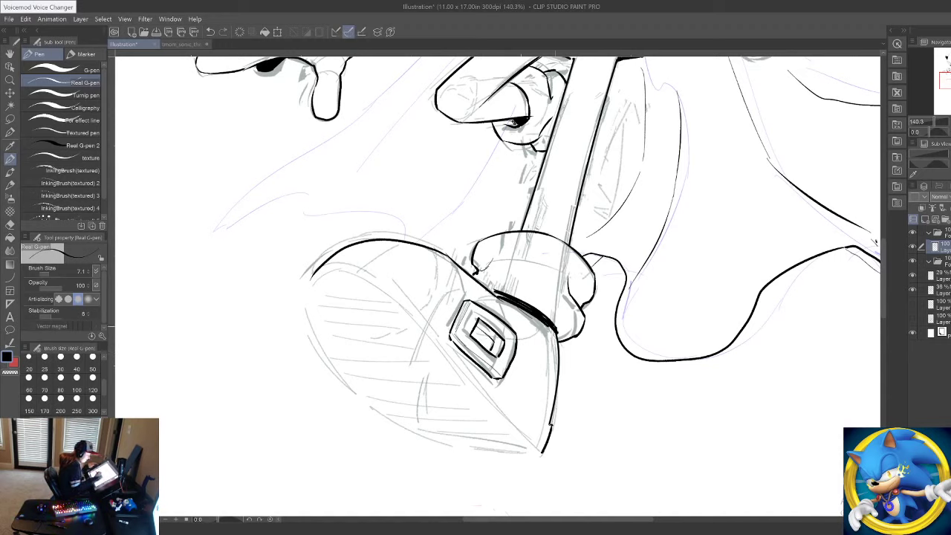
# Step: Ink the strap edge curving from the shoe's upper contour around the buckle, and extend the buckle's lower corner
pyautogui.moveTo(457, 265)
pyautogui.mouseDown()
pyautogui.moveTo(468, 303)
pyautogui.moveTo(516, 332)
pyautogui.mouseUp()
pyautogui.hotkey('ctrl', 'z')
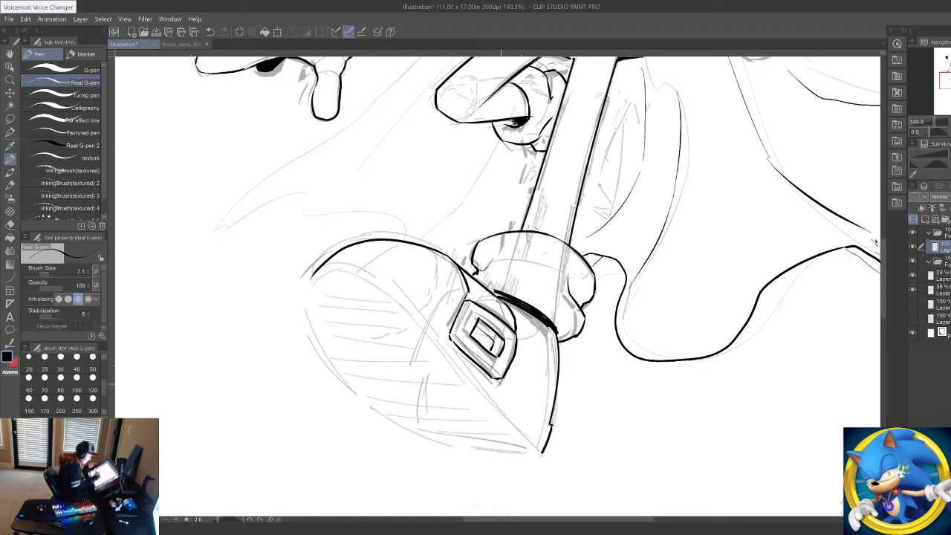
pyautogui.moveTo(499, 379); pyautogui.dragTo(497, 384)
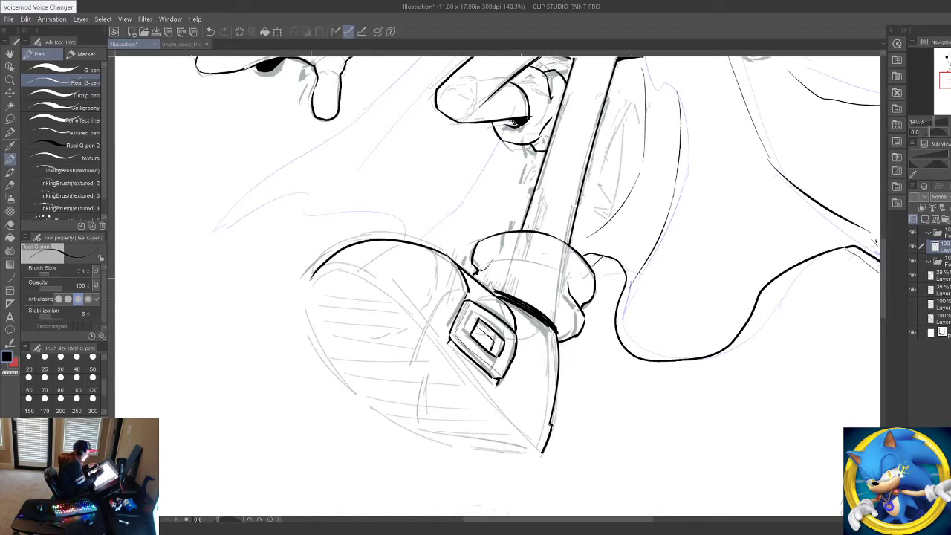
# Step: Ink the seam between shoe and sole from the toe, passing under the buckle, to the heel-side edge
pyautogui.moveTo(317, 272)
pyautogui.mouseDown()
pyautogui.moveTo(362, 262)
pyautogui.moveTo(551, 428)
pyautogui.mouseUp()
pyautogui.hotkey('ctrl', 'z')
pyautogui.moveTo(498, 397); pyautogui.dragTo(552, 426)
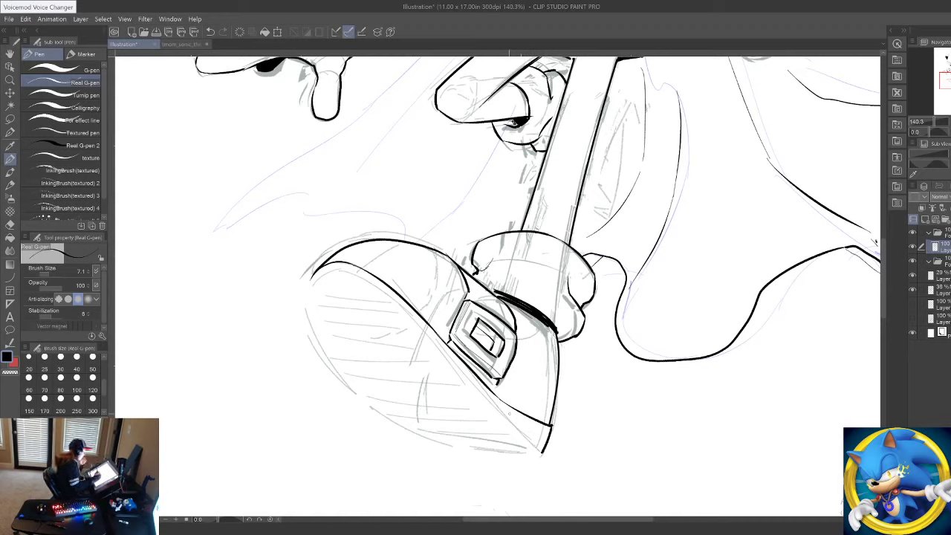
# Step: Ink the sole's outer outline from the toe around its rounded side and along the lower edge to the pointed heel tip
pyautogui.moveTo(313, 275); pyautogui.dragTo(336, 363)
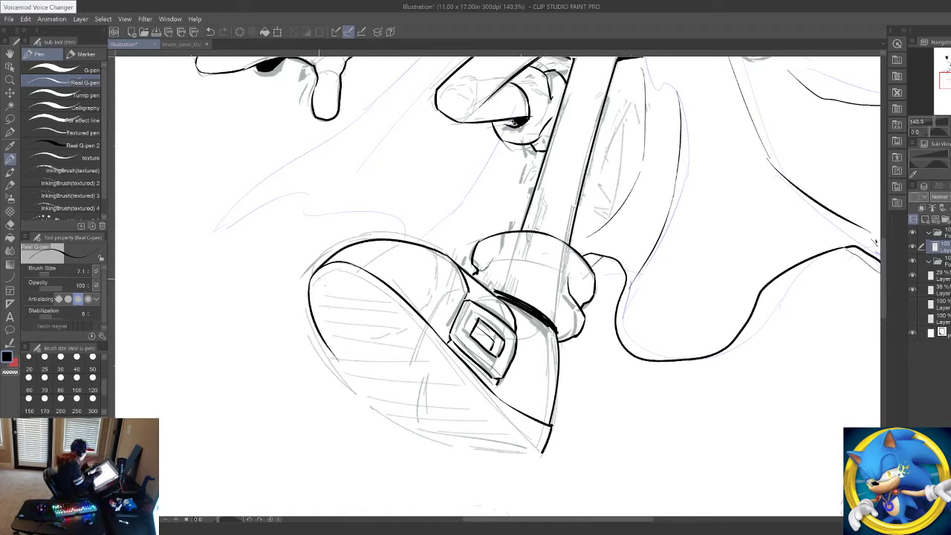
pyautogui.hotkey('ctrl', 'z')
pyautogui.moveTo(318, 270)
pyautogui.mouseDown()
pyautogui.moveTo(331, 373)
pyautogui.moveTo(425, 431)
pyautogui.mouseUp()
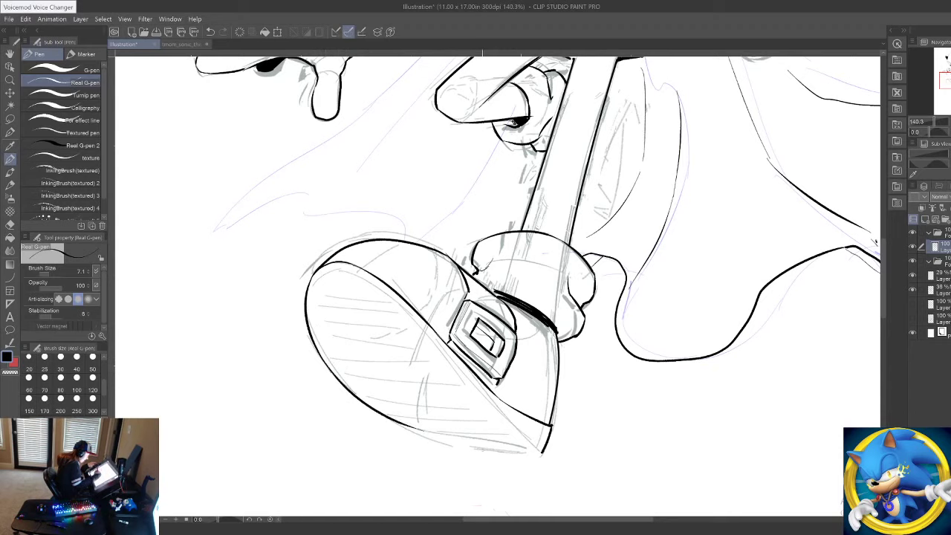
pyautogui.hotkey('ctrl', 'z')
pyautogui.moveTo(321, 361); pyautogui.dragTo(450, 449)
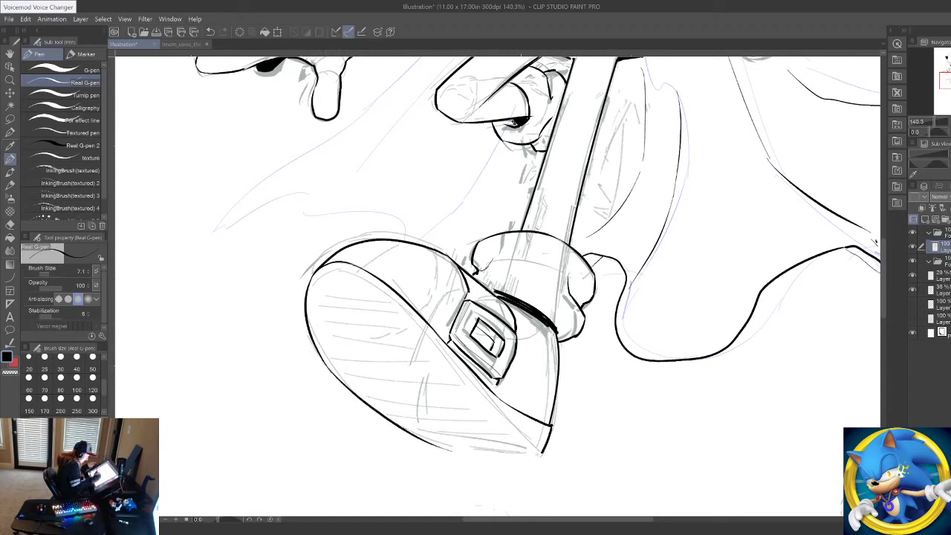
pyautogui.moveTo(541, 453); pyautogui.dragTo(401, 425)
pyautogui.hotkey('ctrl', 'z')
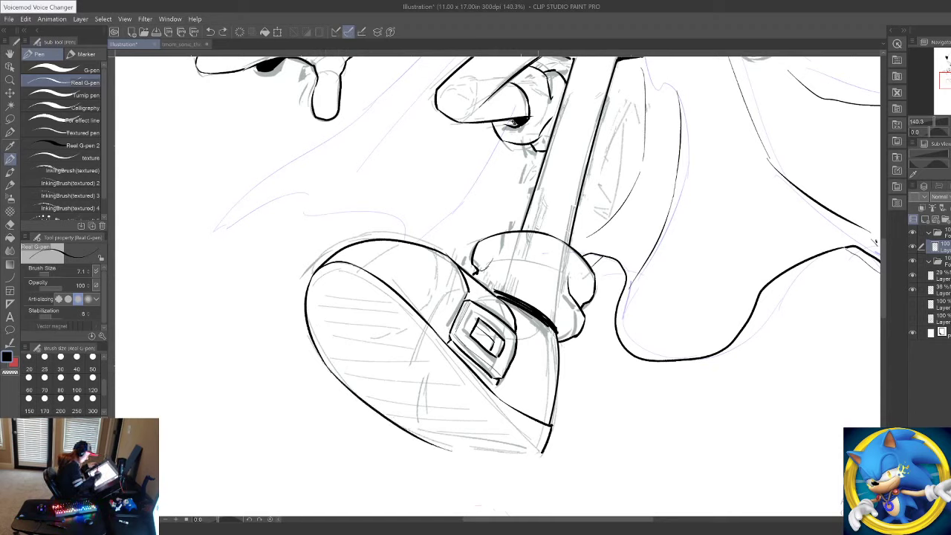
pyautogui.moveTo(540, 453); pyautogui.dragTo(386, 428)
pyautogui.hotkey('ctrl', 'z')
pyautogui.moveTo(541, 453)
pyautogui.mouseDown()
pyautogui.moveTo(394, 425)
pyautogui.moveTo(457, 454)
pyautogui.mouseUp()
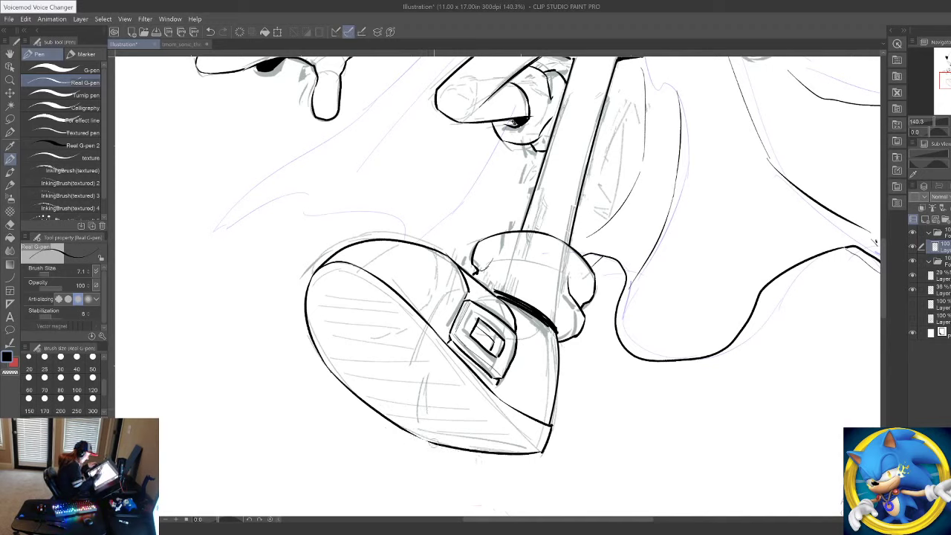
# Step: Ink a thin line just inside the sole, parallel to the shoe seam, running from the toe to the heel tip
pyautogui.moveTo(309, 272)
pyautogui.mouseDown()
pyautogui.moveTo(391, 295)
pyautogui.moveTo(459, 369)
pyautogui.mouseUp()
pyautogui.hotkey('ctrl', 'z')
pyautogui.hotkey('ctrl', 'z')
pyautogui.moveTo(353, 278)
pyautogui.mouseDown()
pyautogui.moveTo(436, 341)
pyautogui.moveTo(414, 325)
pyautogui.moveTo(533, 452)
pyautogui.mouseUp()
pyautogui.hotkey('ctrl', 'z')
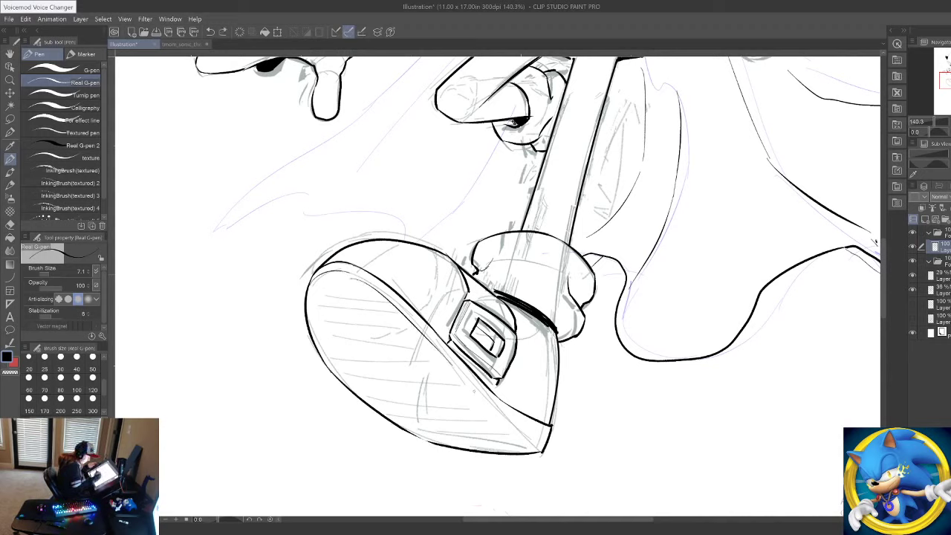
pyautogui.moveTo(461, 377); pyautogui.dragTo(541, 449)
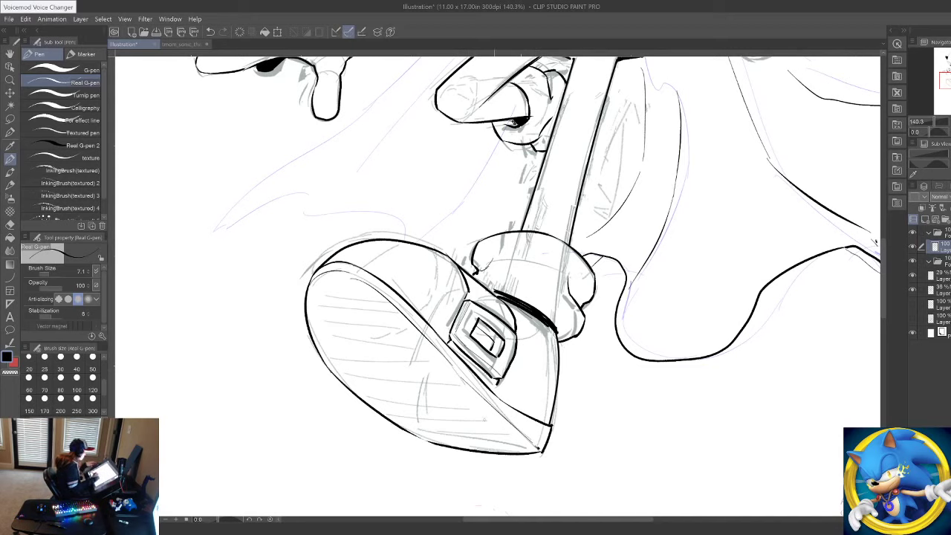
pyautogui.moveTo(380, 443); pyautogui.dragTo(668, 435)
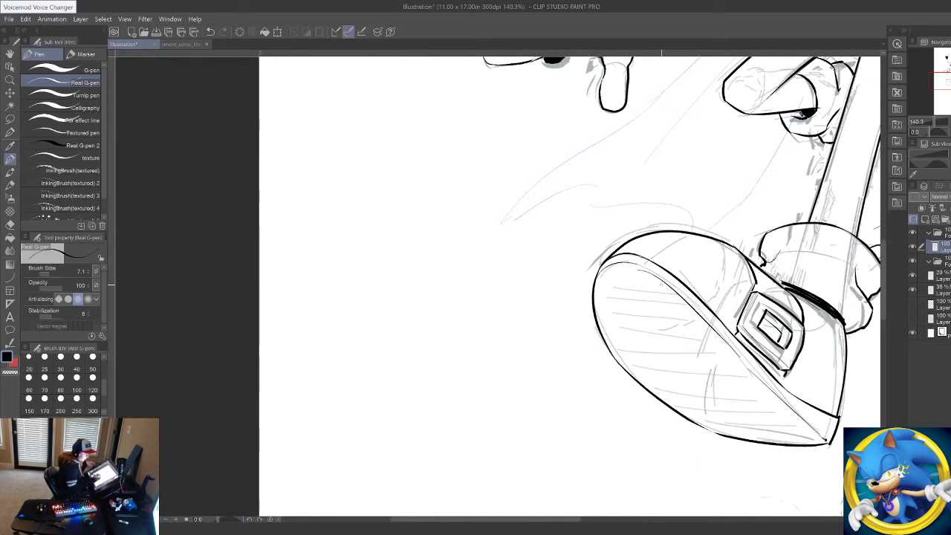
pyautogui.moveTo(596, 283); pyautogui.dragTo(659, 285)
pyautogui.moveTo(605, 294)
pyautogui.mouseDown()
pyautogui.moveTo(676, 299)
pyautogui.moveTo(691, 314)
pyautogui.mouseUp()
pyautogui.moveTo(614, 320)
pyautogui.mouseDown()
pyautogui.moveTo(697, 326)
pyautogui.moveTo(719, 343)
pyautogui.mouseUp()
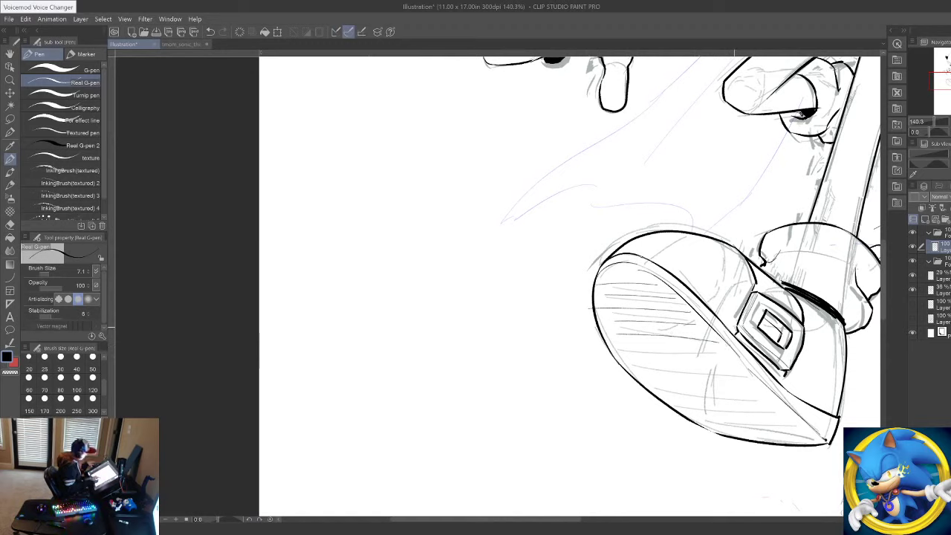
pyautogui.hotkey('ctrl', 'z')
pyautogui.hotkey('ctrl', 'z')
pyautogui.hotkey('ctrl', 'z')
pyautogui.hotkey('ctrl', 'z')
pyautogui.hotkey('ctrl', 'z')
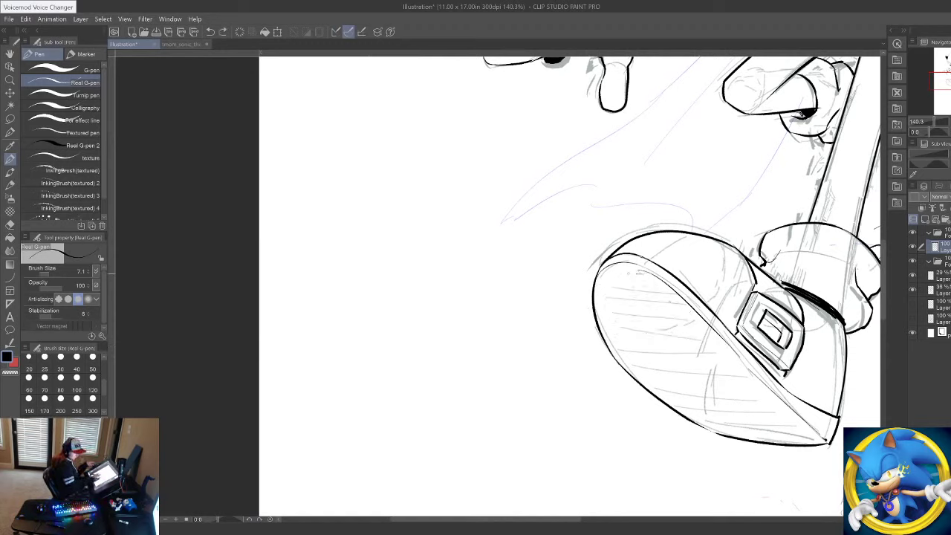
# Step: Ink groups of thin, near-horizontal hatch lines across the shoe sole, from the toe down to the heel tip
pyautogui.moveTo(597, 271); pyautogui.dragTo(636, 275)
pyautogui.moveTo(604, 274); pyautogui.dragTo(655, 279)
pyautogui.moveTo(599, 289)
pyautogui.mouseDown()
pyautogui.moveTo(678, 296)
pyautogui.moveTo(666, 297)
pyautogui.mouseUp()
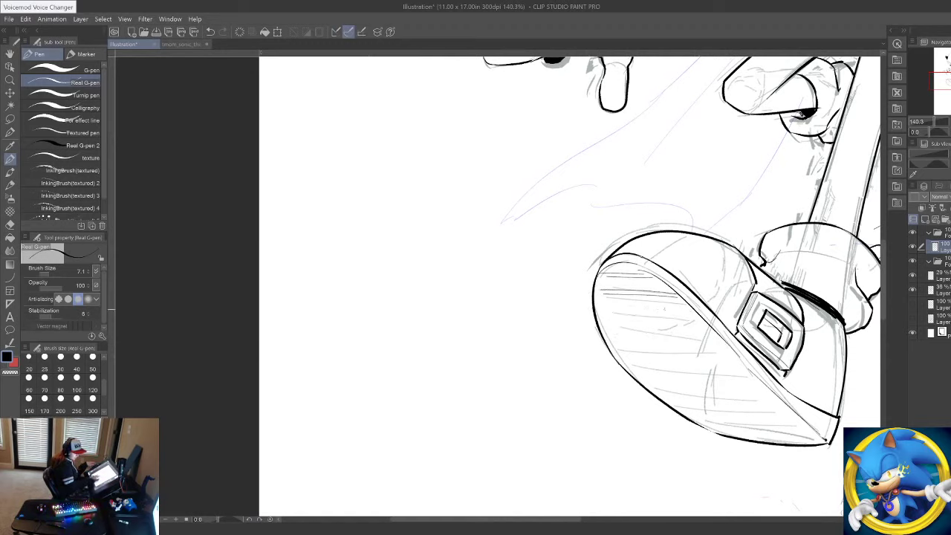
pyautogui.moveTo(612, 310)
pyautogui.mouseDown()
pyautogui.moveTo(703, 316)
pyautogui.moveTo(690, 319)
pyautogui.mouseUp()
pyautogui.moveTo(623, 334); pyautogui.dragTo(728, 343)
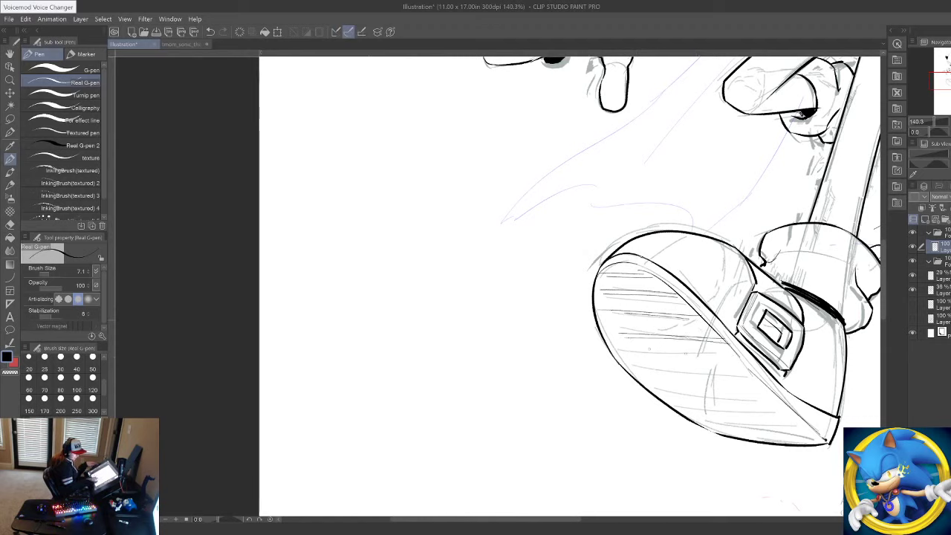
pyautogui.hotkey('ctrl', 'z')
pyautogui.hotkey('ctrl', 'z')
pyautogui.moveTo(625, 335); pyautogui.dragTo(711, 341)
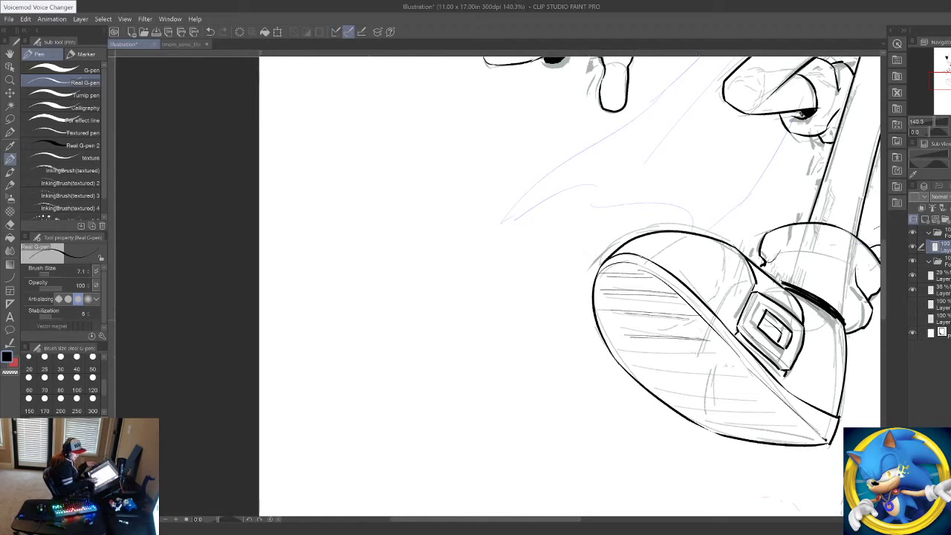
pyautogui.moveTo(635, 360); pyautogui.dragTo(732, 367)
pyautogui.moveTo(625, 368)
pyautogui.mouseDown()
pyautogui.moveTo(748, 374)
pyautogui.moveTo(755, 390)
pyautogui.mouseUp()
pyautogui.moveTo(657, 381); pyautogui.dragTo(738, 388)
pyautogui.moveTo(672, 385)
pyautogui.mouseDown()
pyautogui.moveTo(773, 393)
pyautogui.moveTo(783, 410)
pyautogui.moveTo(767, 409)
pyautogui.mouseUp()
pyautogui.moveTo(687, 404)
pyautogui.mouseDown()
pyautogui.moveTo(785, 416)
pyautogui.moveTo(808, 432)
pyautogui.mouseUp()
pyautogui.moveTo(706, 418); pyautogui.dragTo(746, 425)
pyautogui.moveTo(709, 421); pyautogui.dragTo(810, 433)
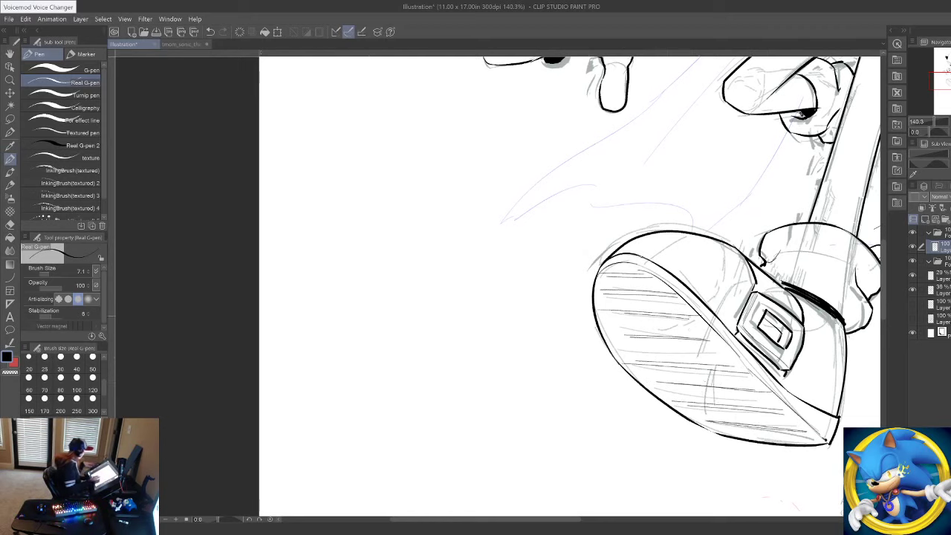
# Step: Ink the parts of the raised rear shoe that show on both sides of the straight leg, below the bent leg's cuff
pyautogui.moveTo(705, 353); pyautogui.dragTo(418, 428)
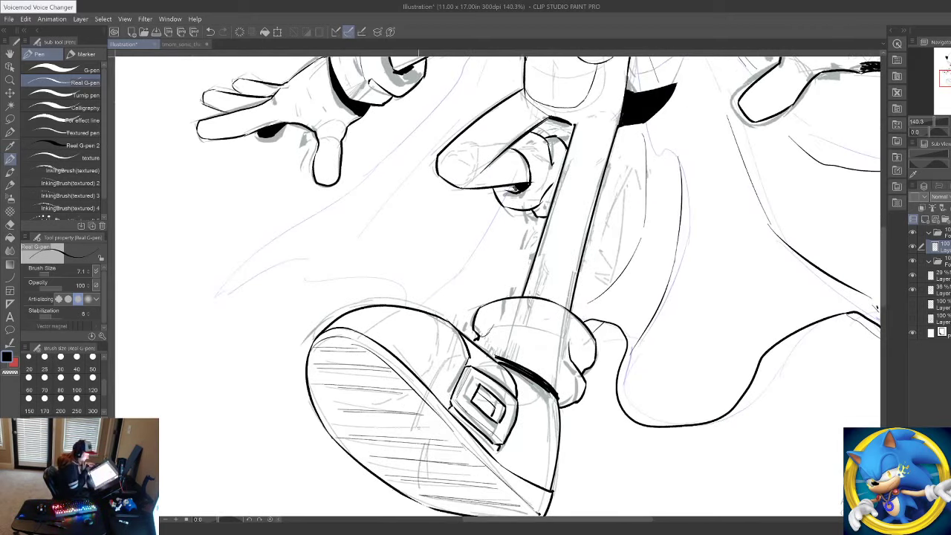
pyautogui.moveTo(520, 297); pyautogui.dragTo(467, 409)
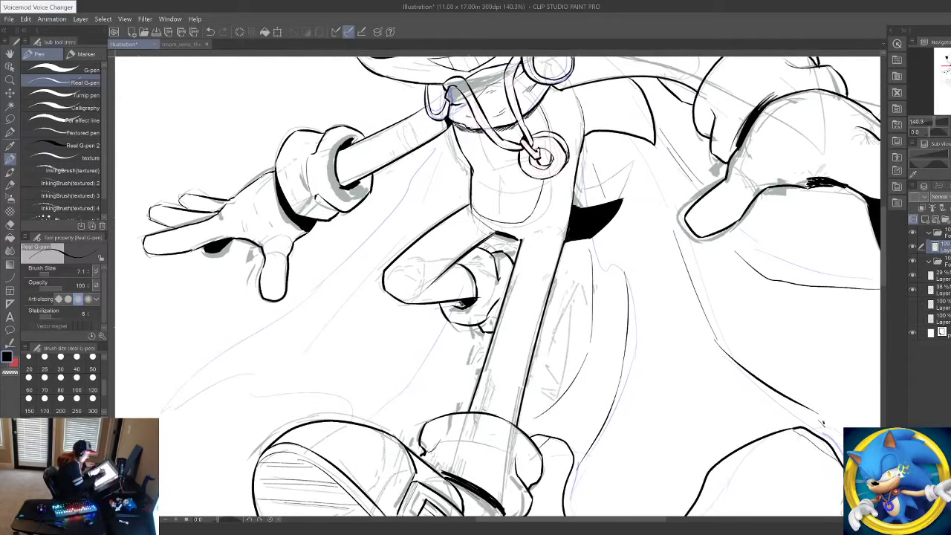
pyautogui.moveTo(500, 250); pyautogui.dragTo(515, 242)
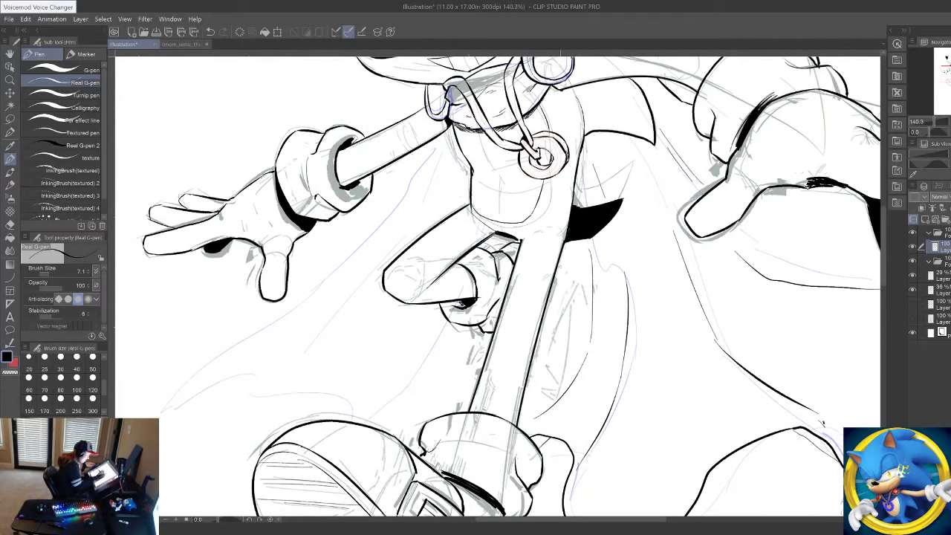
pyautogui.moveTo(560, 263)
pyautogui.mouseDown()
pyautogui.moveTo(561, 293)
pyautogui.moveTo(538, 353)
pyautogui.mouseUp()
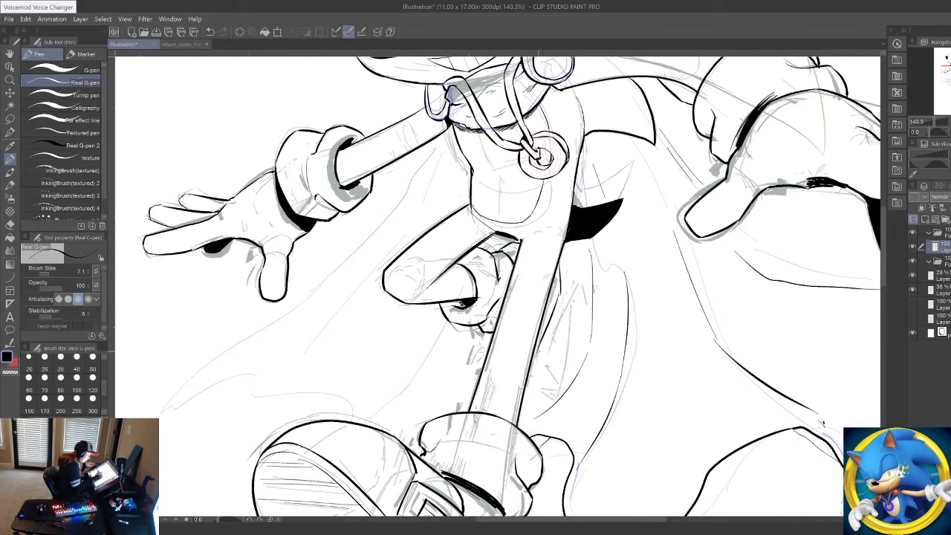
pyautogui.moveTo(558, 277); pyautogui.dragTo(542, 326)
pyautogui.moveTo(534, 364); pyautogui.dragTo(527, 373)
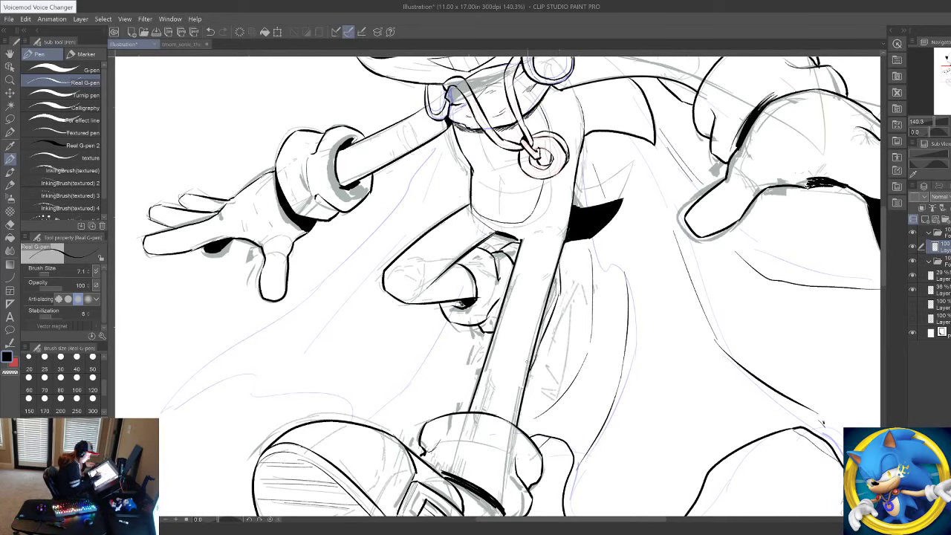
pyautogui.moveTo(467, 328)
pyautogui.mouseDown()
pyautogui.moveTo(459, 365)
pyautogui.moveTo(474, 390)
pyautogui.mouseUp()
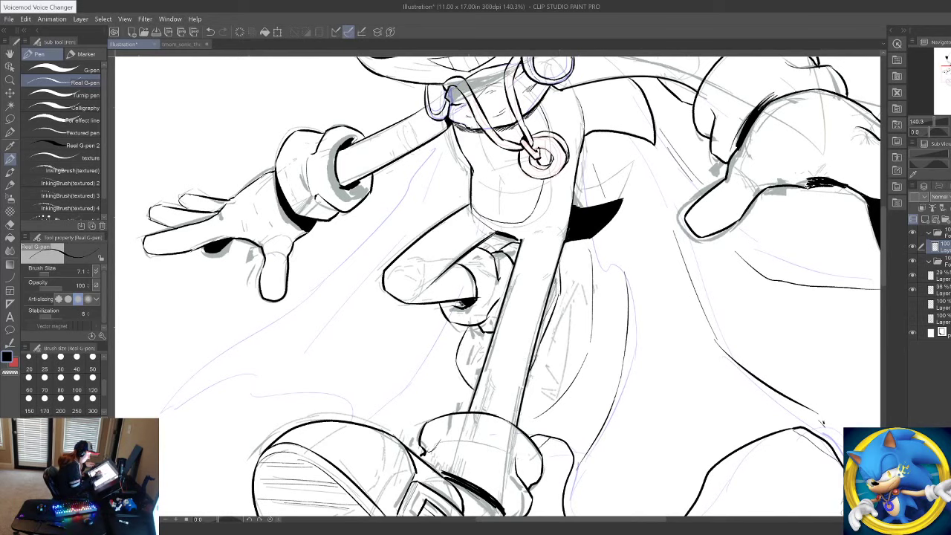
pyautogui.moveTo(468, 331); pyautogui.dragTo(490, 342)
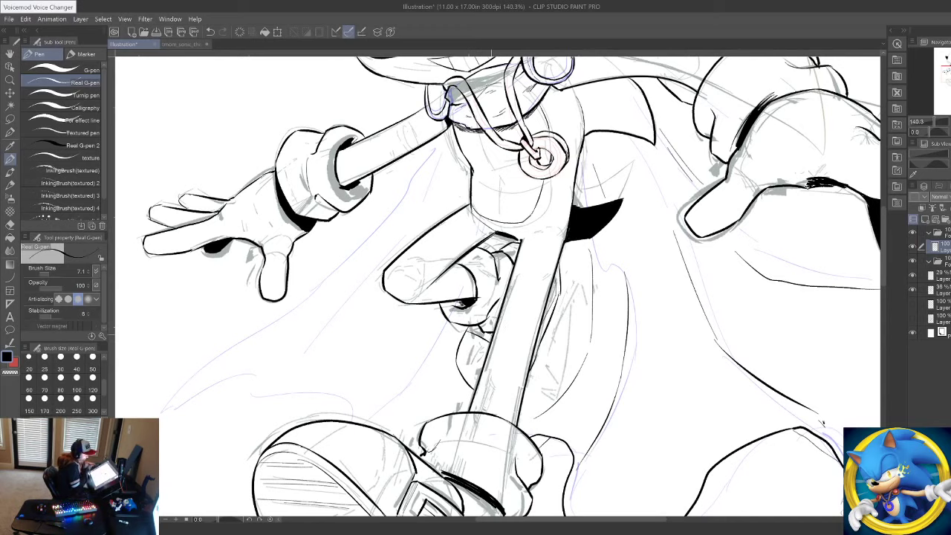
# Step: Ink the cape's wavy hem above the front shoe and its long outer edge from the armpit under the outstretched arm to the pointed tip
pyautogui.moveTo(582, 349); pyautogui.dragTo(722, 374)
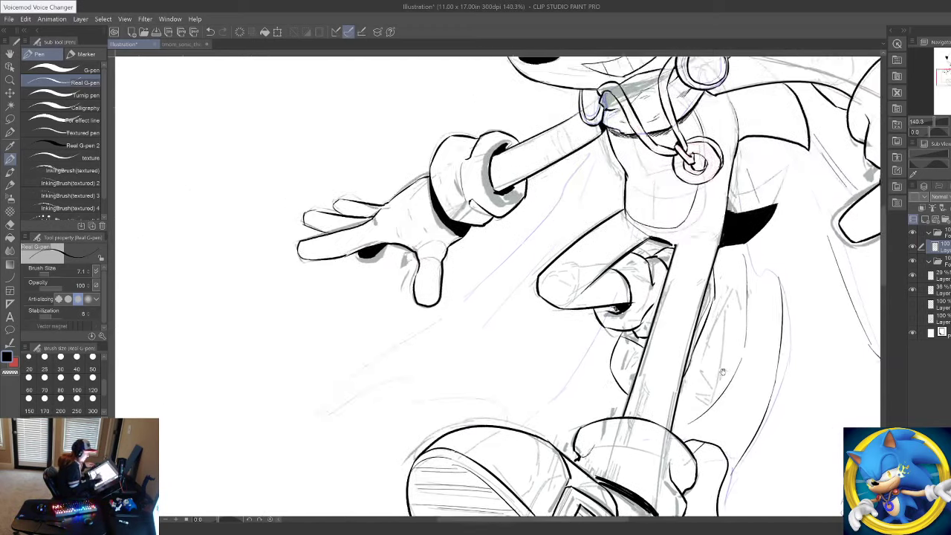
pyautogui.moveTo(873, 200); pyautogui.dragTo(535, 348)
pyautogui.moveTo(569, 424); pyautogui.dragTo(467, 290)
pyautogui.moveTo(608, 377)
pyautogui.mouseDown()
pyautogui.moveTo(593, 297)
pyautogui.moveTo(607, 251)
pyautogui.mouseUp()
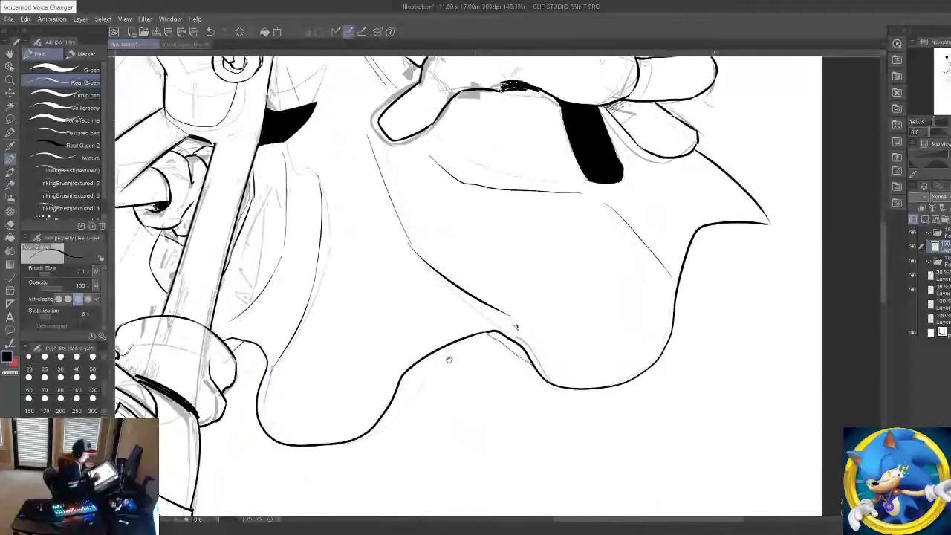
pyautogui.moveTo(219, 374)
pyautogui.mouseDown()
pyautogui.moveTo(536, 322)
pyautogui.moveTo(721, 379)
pyautogui.mouseUp()
pyautogui.moveTo(591, 374)
pyautogui.mouseDown()
pyautogui.moveTo(568, 343)
pyautogui.moveTo(408, 364)
pyautogui.mouseUp()
pyautogui.moveTo(623, 316); pyautogui.dragTo(498, 377)
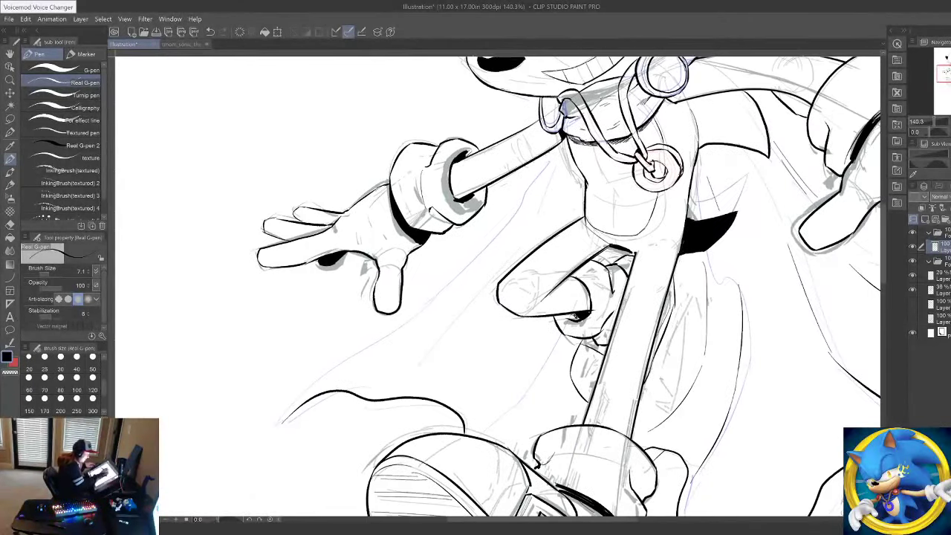
pyautogui.moveTo(547, 154)
pyautogui.mouseDown()
pyautogui.moveTo(416, 320)
pyautogui.moveTo(285, 420)
pyautogui.moveTo(301, 405)
pyautogui.mouseUp()
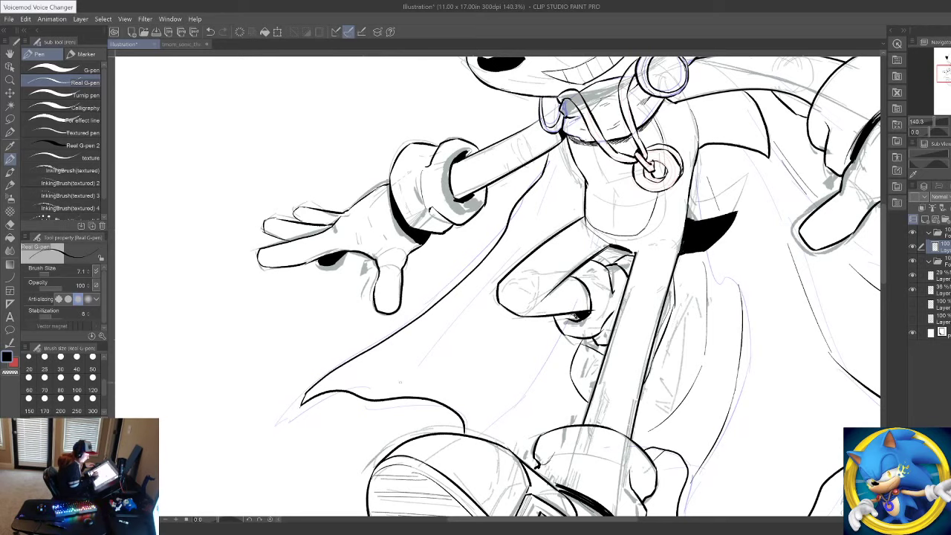
# Step: Ink thin fold lines inside the cape section between its outer edge and the bent leg, including a short one below the armpit
pyautogui.moveTo(413, 383); pyautogui.dragTo(480, 361)
pyautogui.moveTo(482, 358); pyautogui.dragTo(506, 332)
pyautogui.moveTo(490, 431)
pyautogui.mouseDown()
pyautogui.moveTo(558, 337)
pyautogui.moveTo(524, 423)
pyautogui.mouseUp()
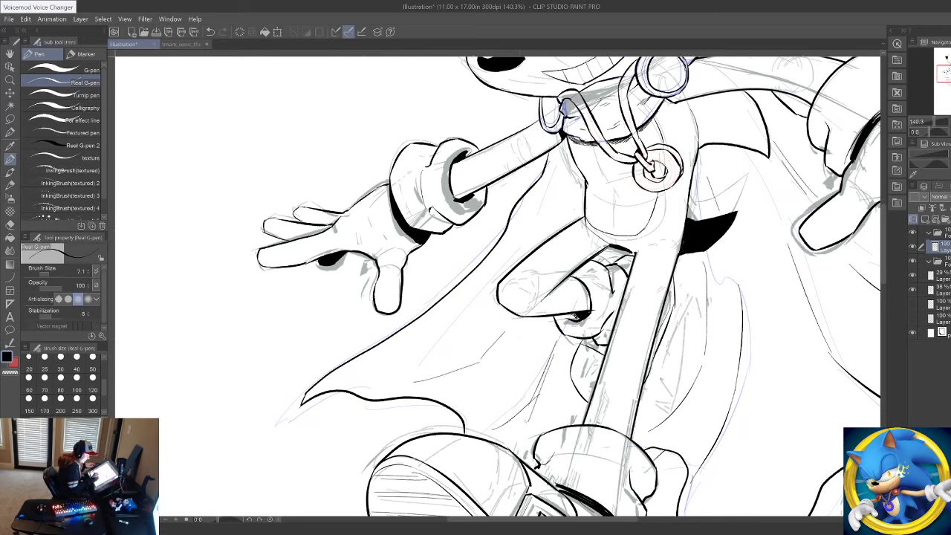
pyautogui.moveTo(650, 356); pyautogui.dragTo(491, 455)
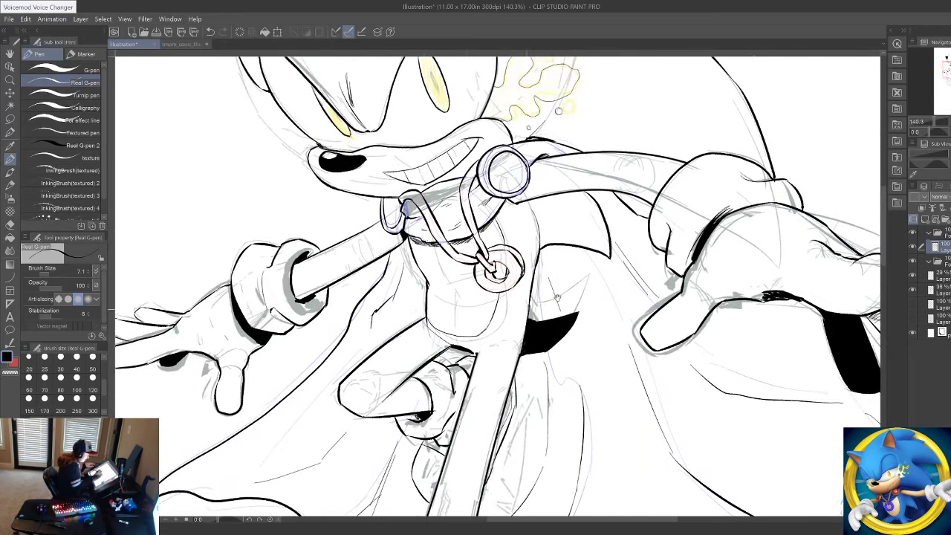
# Step: Hide the two visible rough sketch layers and check the clean line art of the whole figure
pyautogui.moveTo(604, 270); pyautogui.dragTo(567, 366)
pyautogui.moveTo(515, 328)
pyautogui.mouseDown()
pyautogui.moveTo(545, 405)
pyautogui.moveTo(501, 471)
pyautogui.moveTo(489, 390)
pyautogui.moveTo(508, 79)
pyautogui.mouseUp()
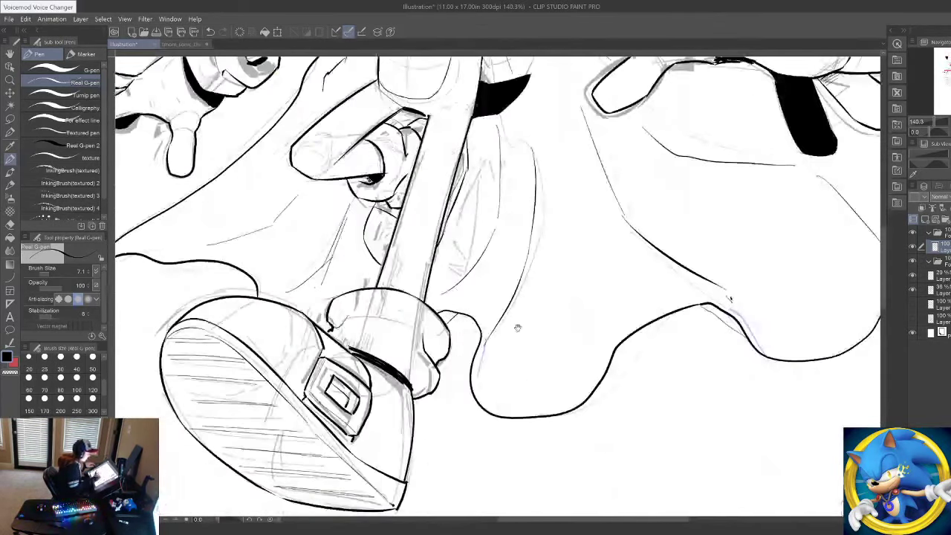
pyautogui.moveTo(493, 298); pyautogui.dragTo(535, 439)
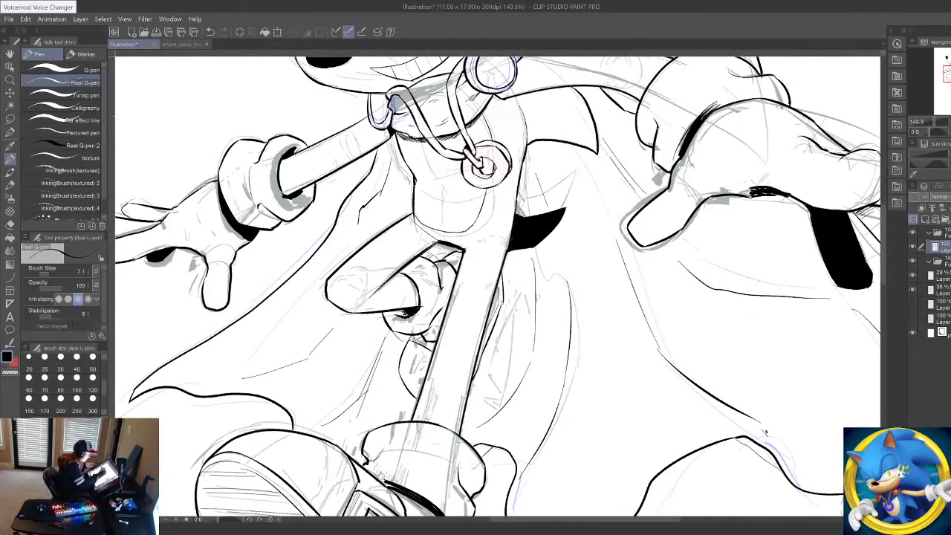
pyautogui.moveTo(569, 292); pyautogui.dragTo(558, 380)
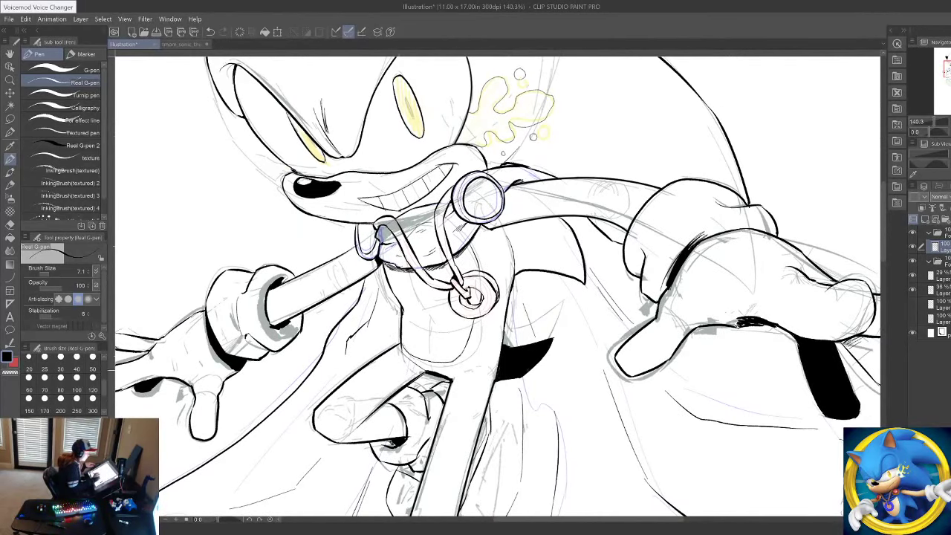
pyautogui.click(9, 80)
pyautogui.moveTo(419, 378); pyautogui.dragTo(388, 370)
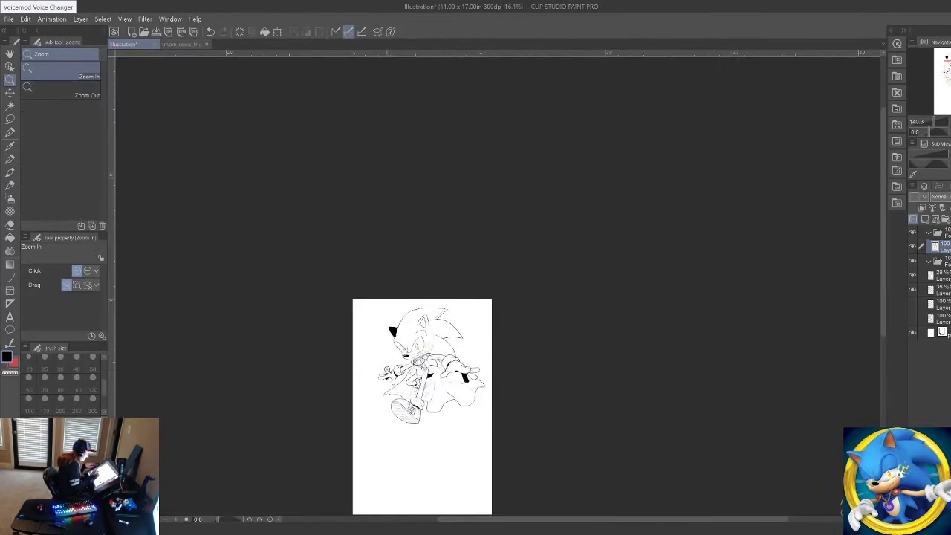
pyautogui.moveTo(411, 428); pyautogui.dragTo(424, 427)
pyautogui.moveTo(480, 203); pyautogui.dragTo(487, 202)
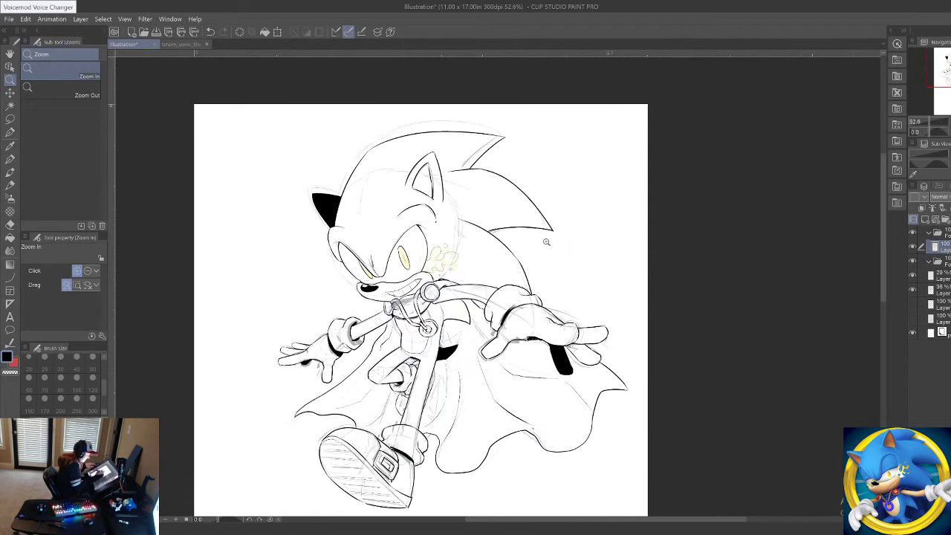
pyautogui.moveTo(912, 290); pyautogui.dragTo(913, 276)
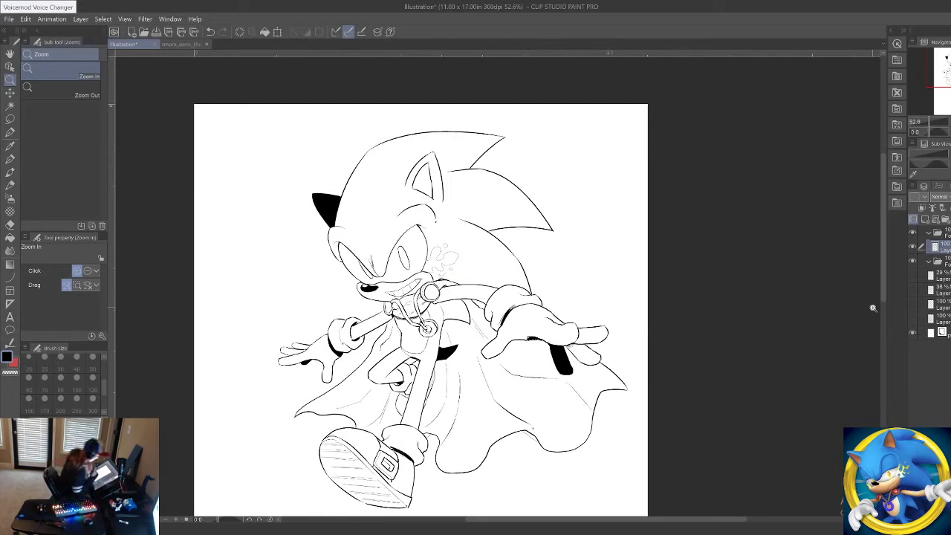
pyautogui.click(402, 151)
pyautogui.moveTo(391, 159); pyautogui.dragTo(367, 145)
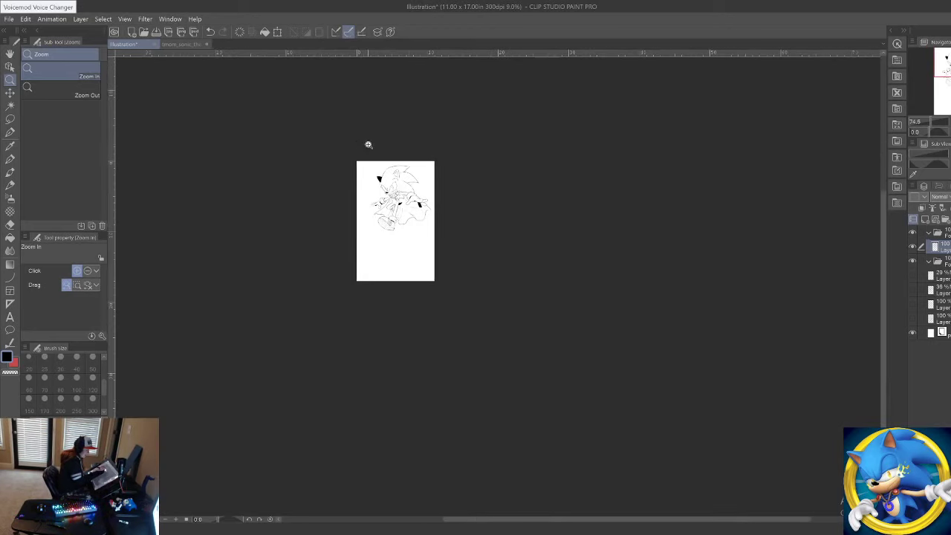
pyautogui.moveTo(396, 177); pyautogui.dragTo(413, 191)
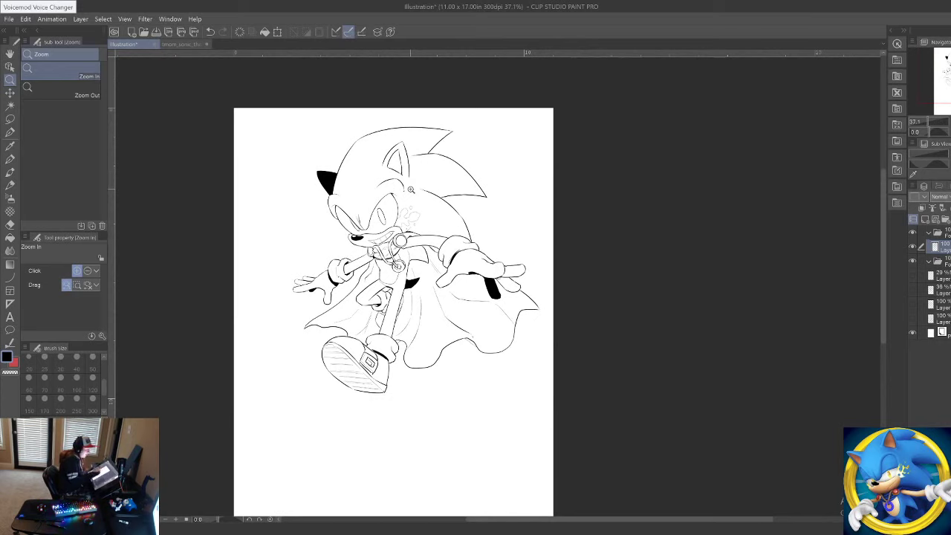
# Step: Select a rectangular area around the whole character and crop the canvas to it
pyautogui.click(10, 119)
pyautogui.click(64, 70)
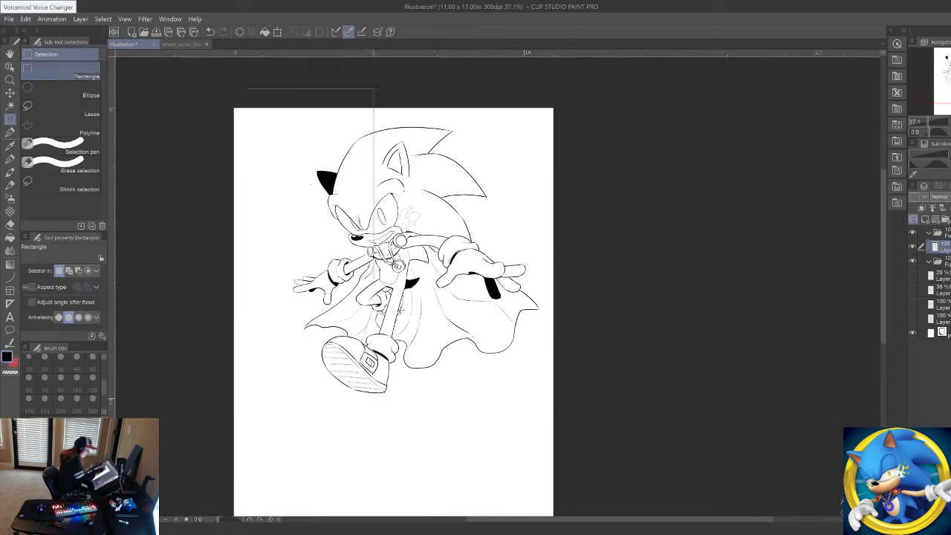
pyautogui.moveTo(401, 311); pyautogui.dragTo(604, 406)
pyautogui.click(412, 460)
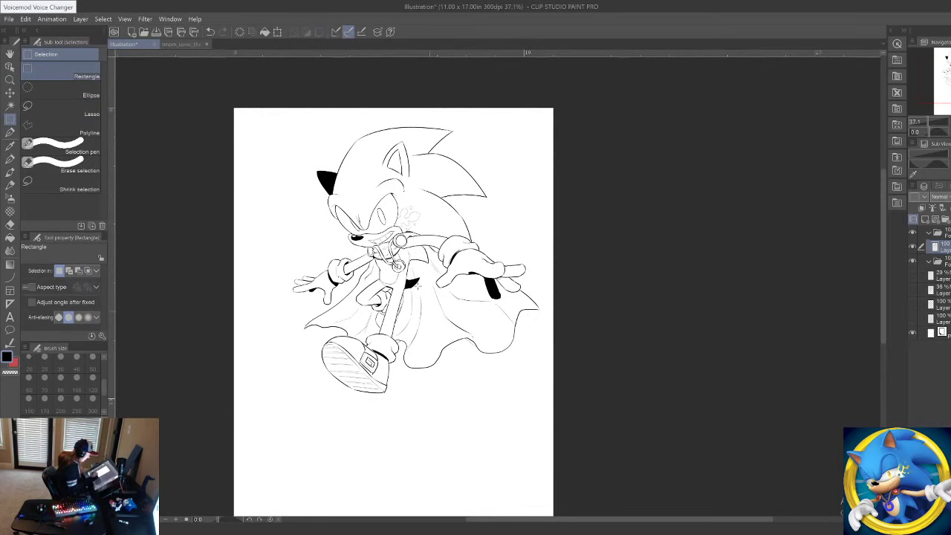
pyautogui.moveTo(261, 109); pyautogui.dragTo(595, 423)
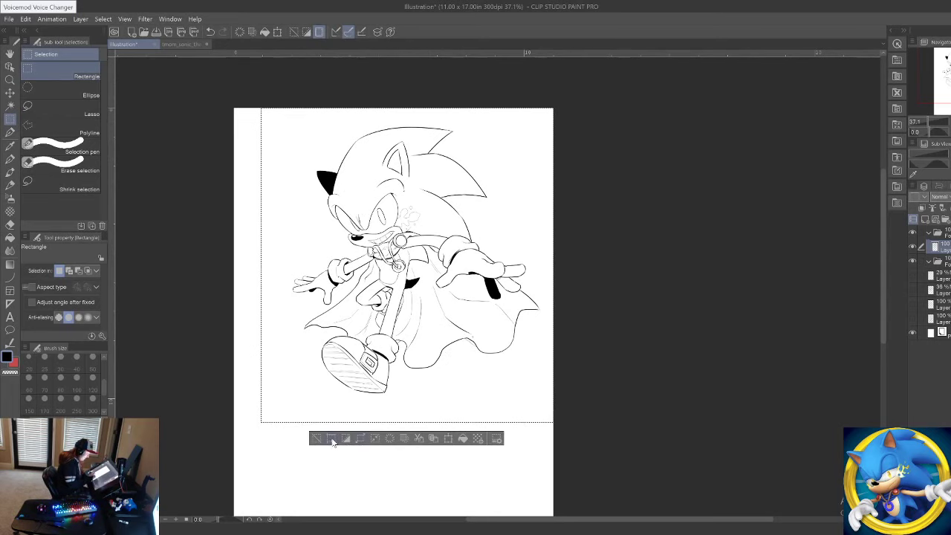
pyautogui.click(332, 440)
# Step: Erase the head outline between the black ear and the top quill, and redraw that section as one smooth curve
pyautogui.click(9, 80)
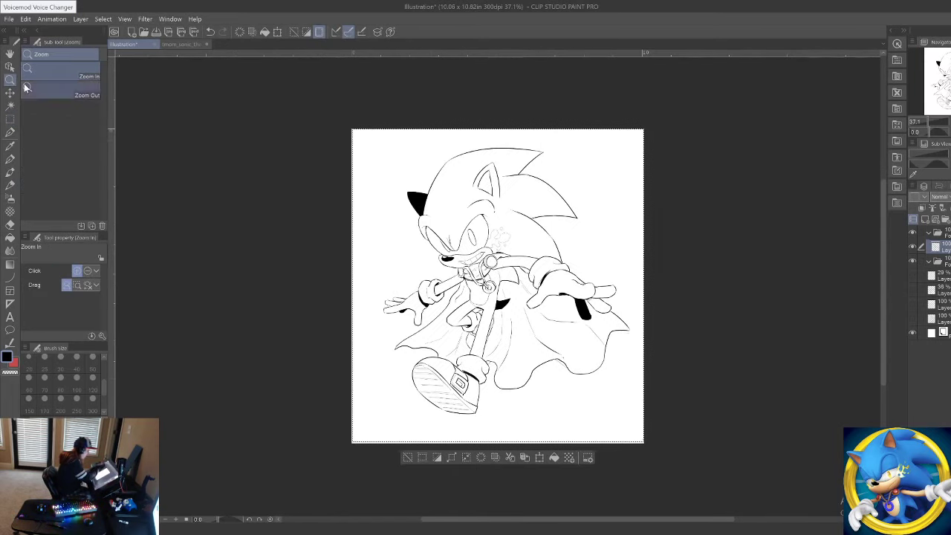
pyautogui.click(507, 144)
pyautogui.click(11, 226)
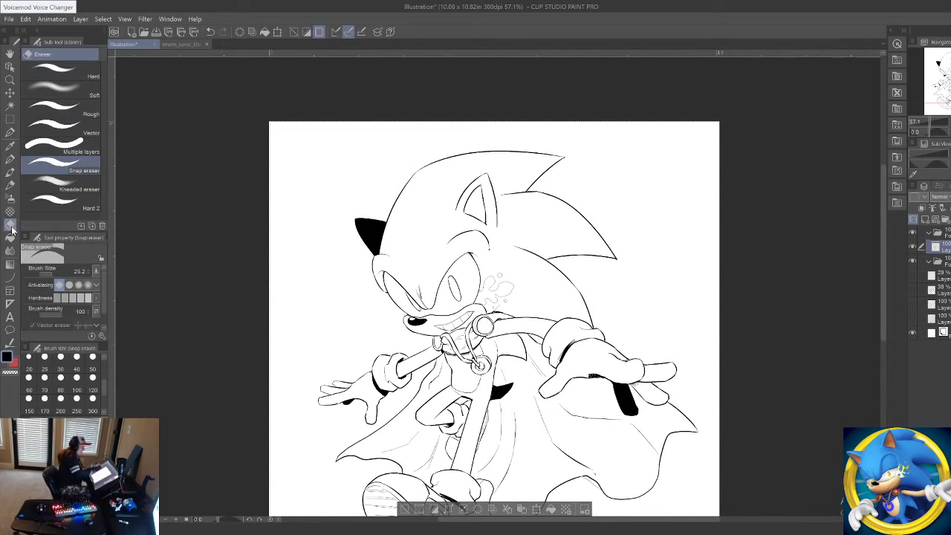
pyautogui.moveTo(432, 173)
pyautogui.mouseDown()
pyautogui.moveTo(405, 185)
pyautogui.moveTo(479, 142)
pyautogui.mouseUp()
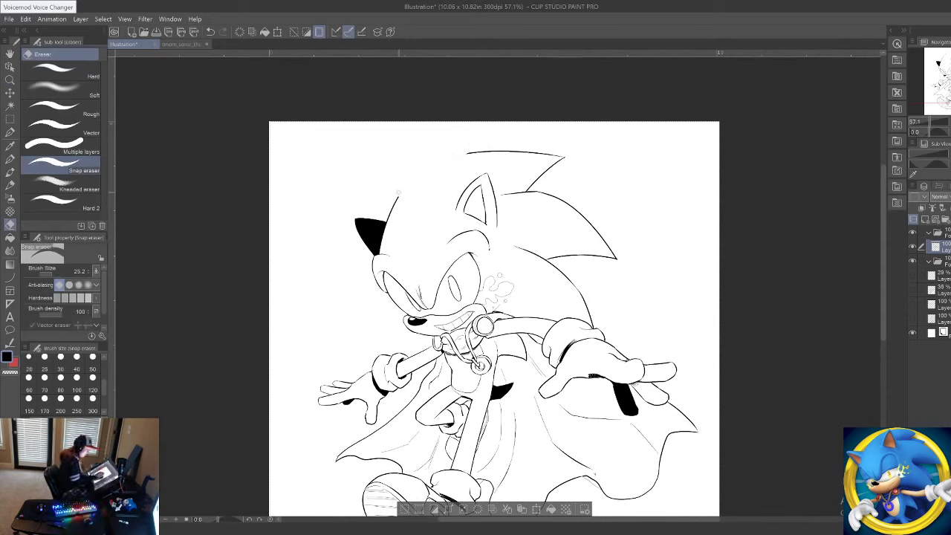
pyautogui.click(10, 277)
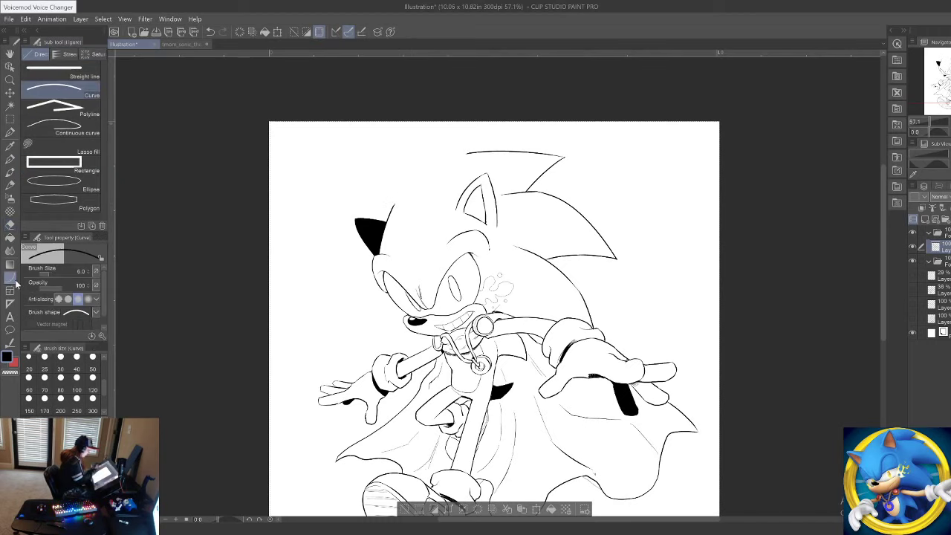
pyautogui.moveTo(394, 208); pyautogui.dragTo(469, 154)
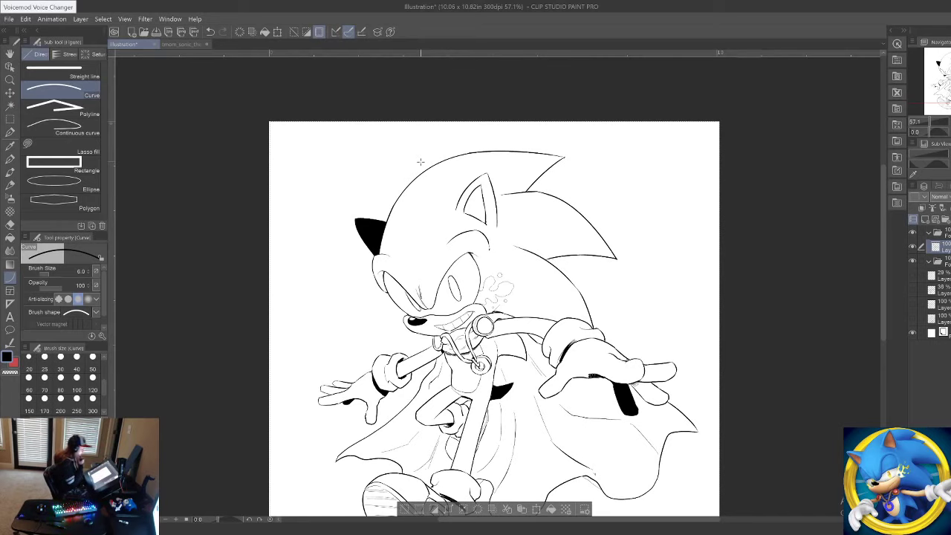
# Step: Outline a shadow band on the outstretched arm beside the large glove's cuff and fill it with black
pyautogui.moveTo(536, 358); pyautogui.dragTo(474, 317)
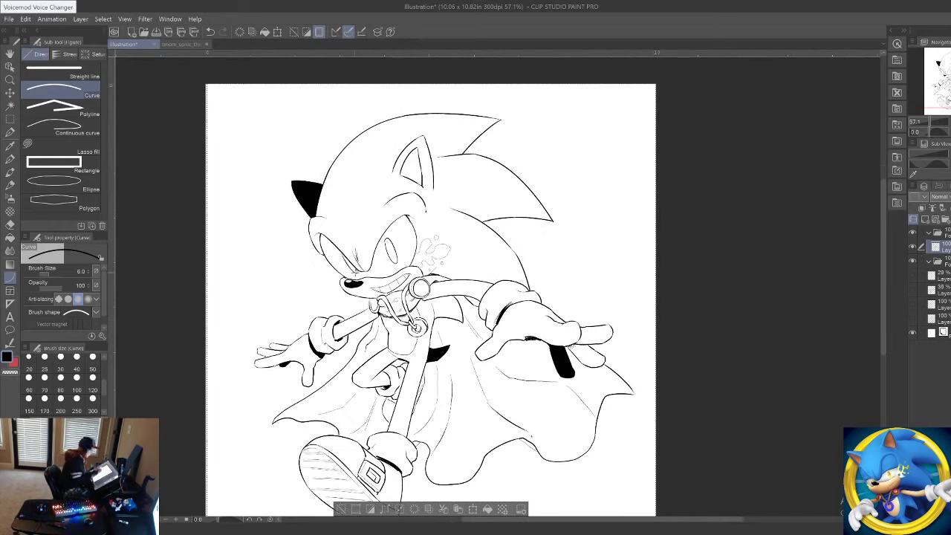
pyautogui.click(10, 160)
pyautogui.click(51, 274)
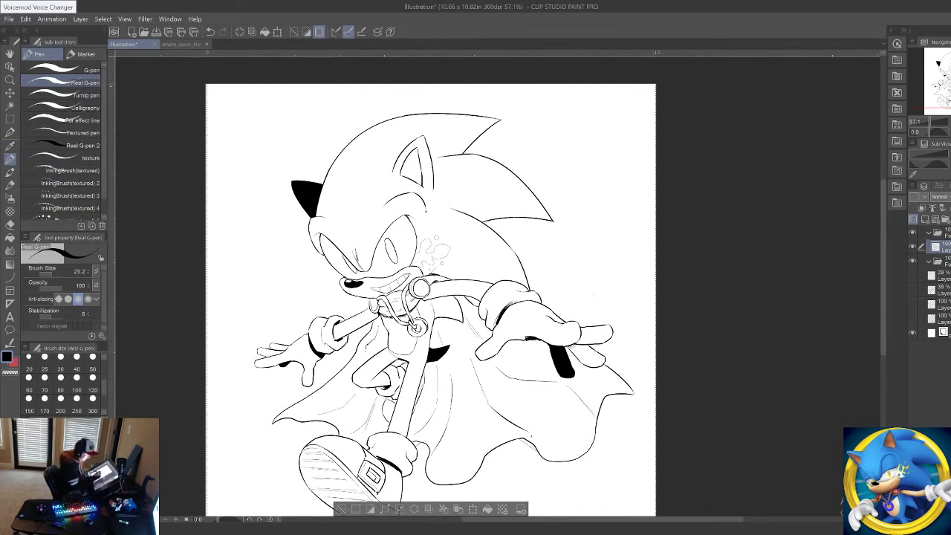
pyautogui.moveTo(522, 301)
pyautogui.mouseDown()
pyautogui.moveTo(503, 311)
pyautogui.moveTo(473, 297)
pyautogui.mouseUp()
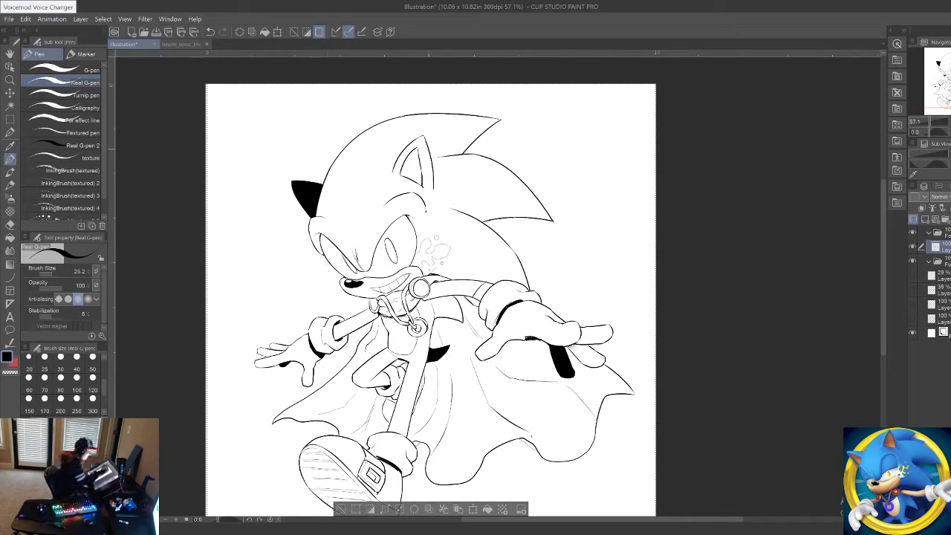
pyautogui.click(10, 238)
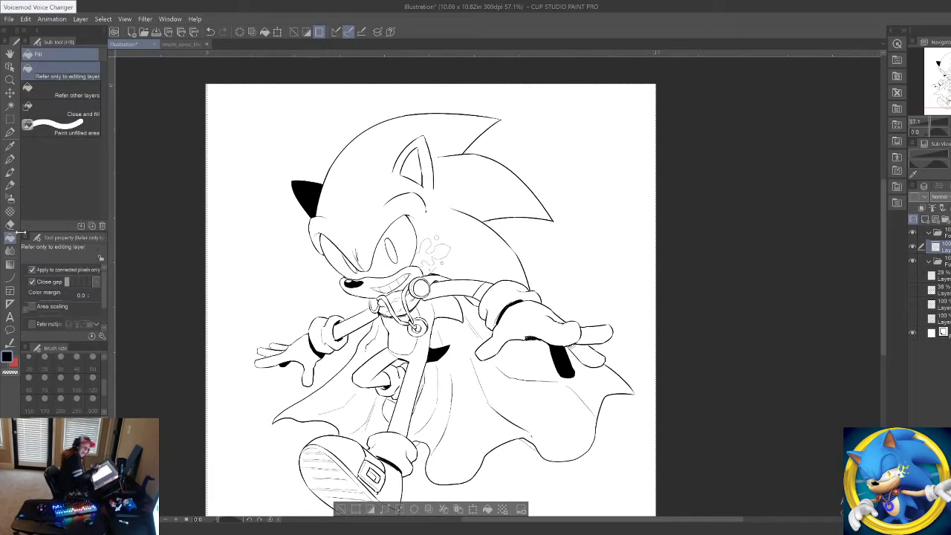
pyautogui.click(483, 291)
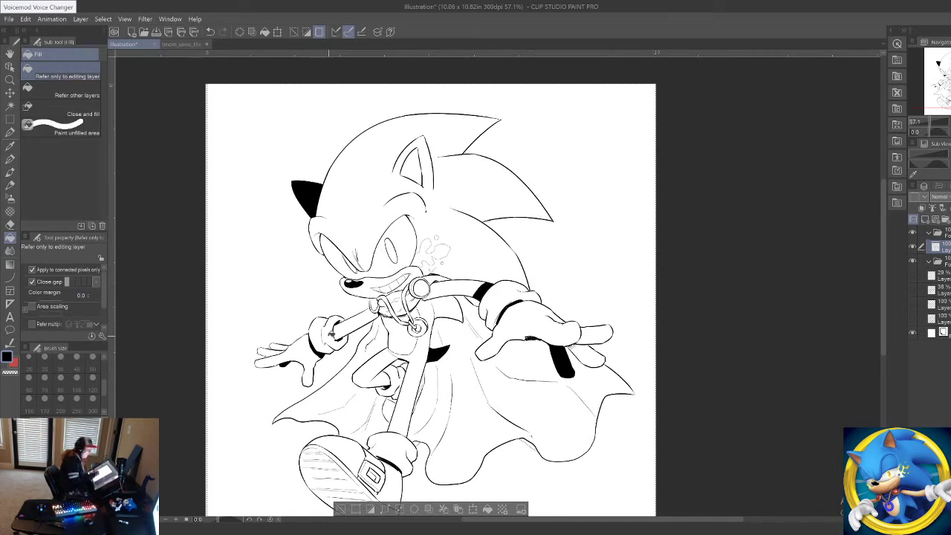
# Step: Ink a heavy shadow line under the neck fabric and add dark shading inside the round cape clasps
pyautogui.click(10, 158)
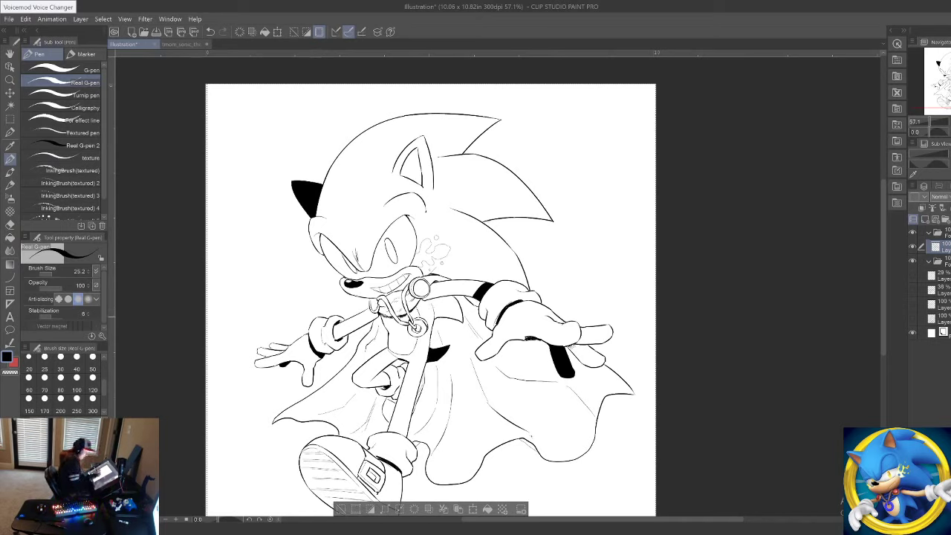
pyautogui.moveTo(396, 319)
pyautogui.mouseDown()
pyautogui.moveTo(404, 315)
pyautogui.moveTo(381, 313)
pyautogui.mouseUp()
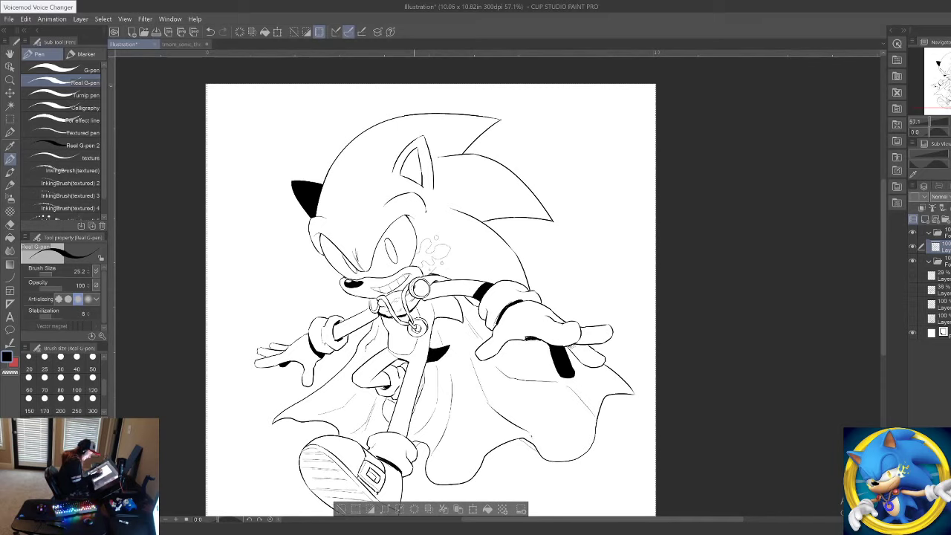
pyautogui.moveTo(414, 284); pyautogui.dragTo(417, 288)
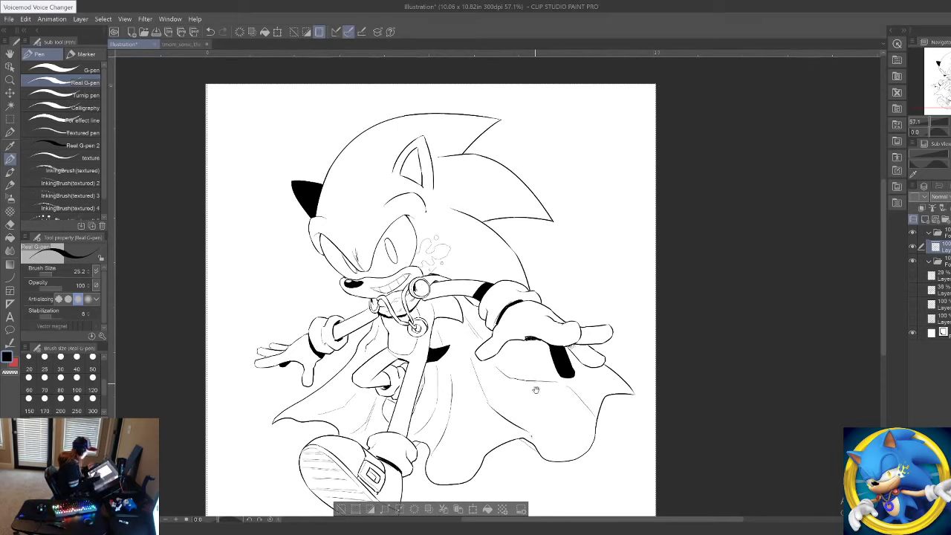
# Step: Thicken the lower edges of the top and middle quills, weighting each line most where it meets the neighbouring quill
pyautogui.moveTo(539, 374); pyautogui.dragTo(537, 357)
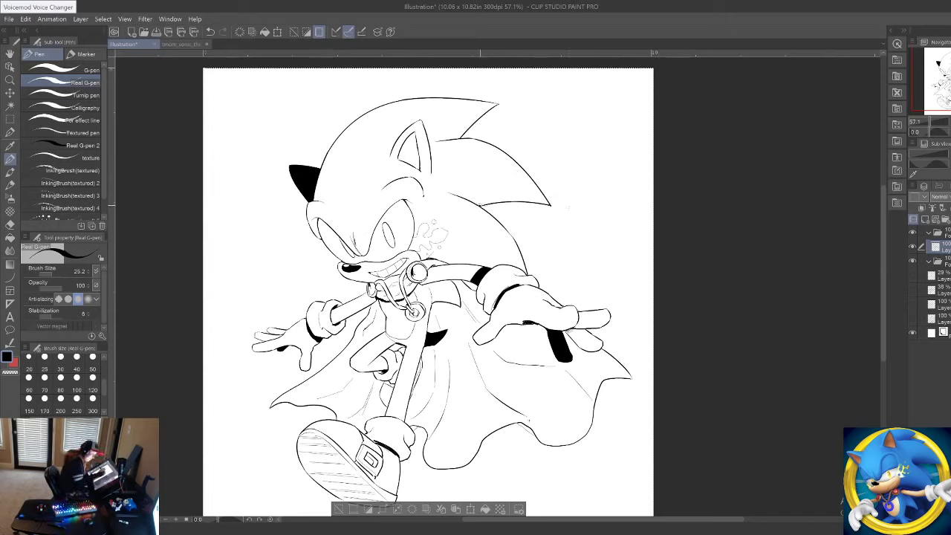
pyautogui.moveTo(481, 205); pyautogui.dragTo(515, 201)
pyautogui.moveTo(459, 139); pyautogui.dragTo(496, 105)
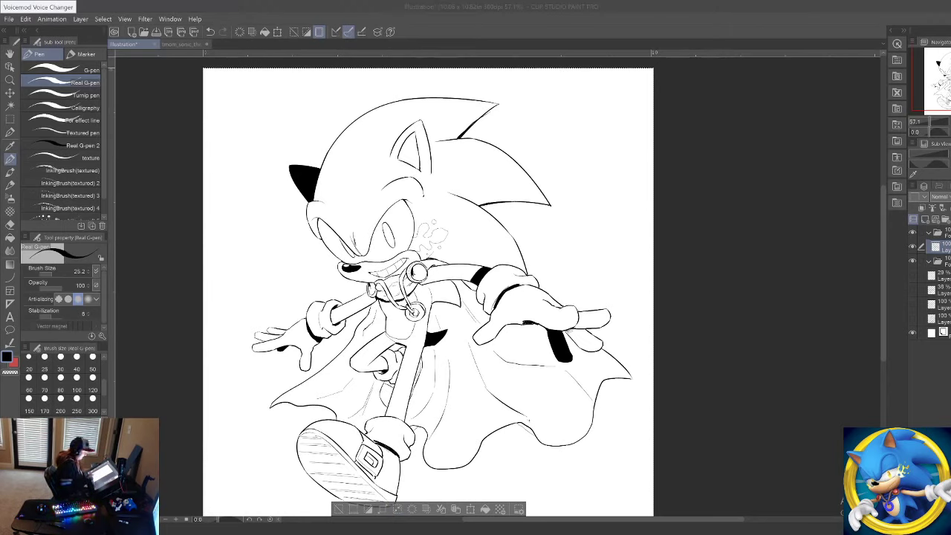
pyautogui.click(826, 278)
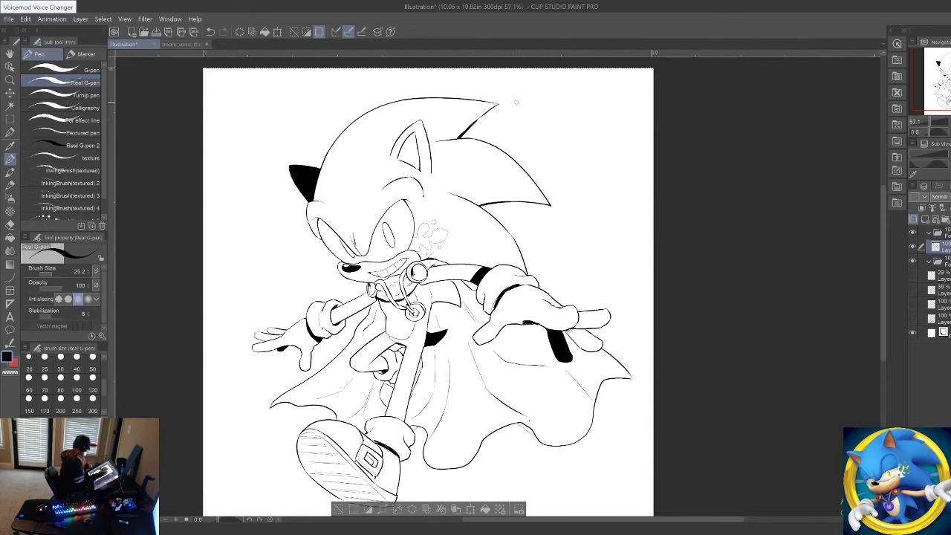
pyautogui.hotkey('ctrl', 'z')
pyautogui.moveTo(491, 113); pyautogui.dragTo(475, 127)
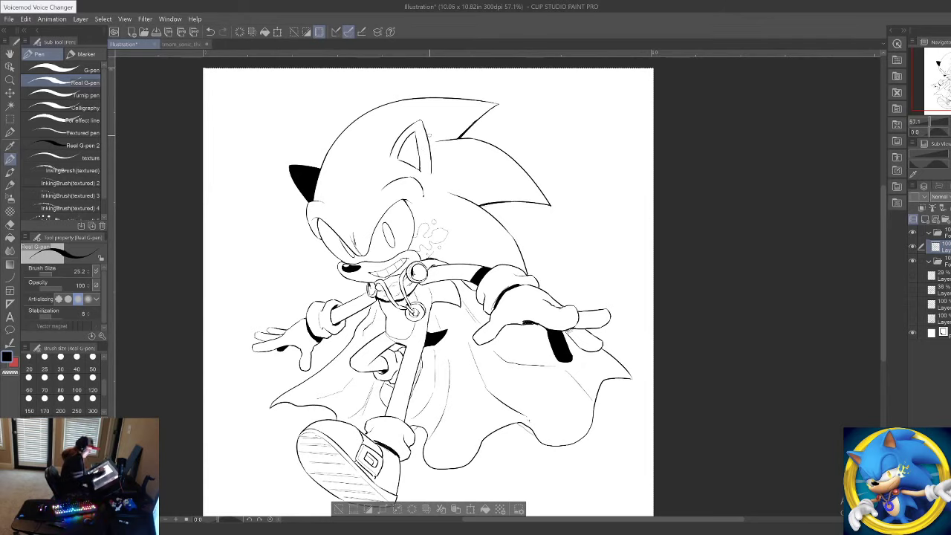
# Step: Try a black shadow inside the front ear by drawing a curve along its inner edge and filling the strip
pyautogui.click(11, 80)
pyautogui.moveTo(411, 131); pyautogui.dragTo(421, 137)
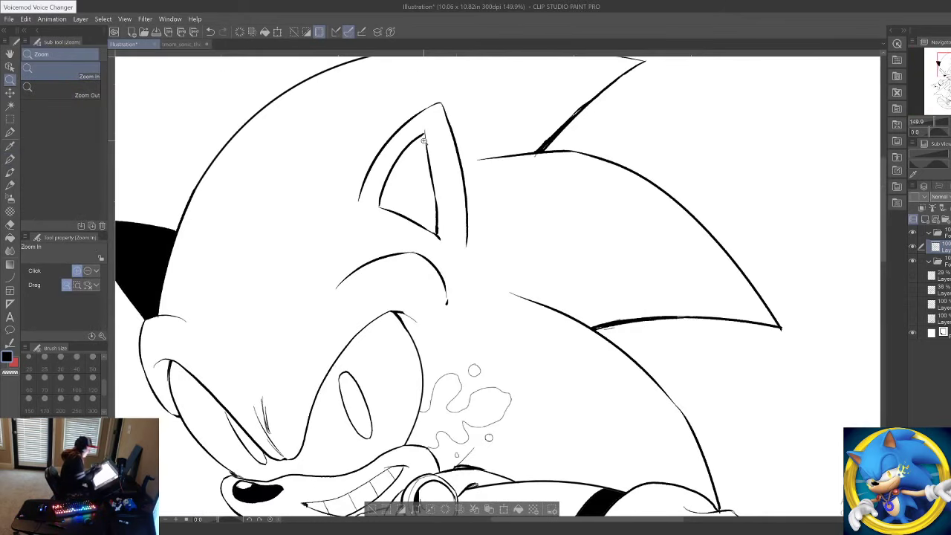
pyautogui.click(11, 135)
pyautogui.click(10, 146)
pyautogui.click(10, 160)
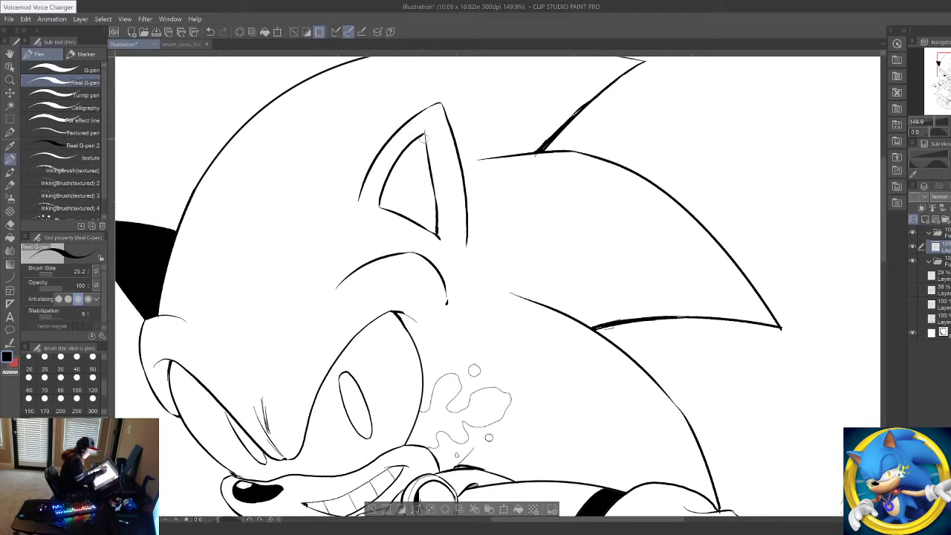
pyautogui.moveTo(425, 137); pyautogui.dragTo(394, 211)
pyautogui.press('g')
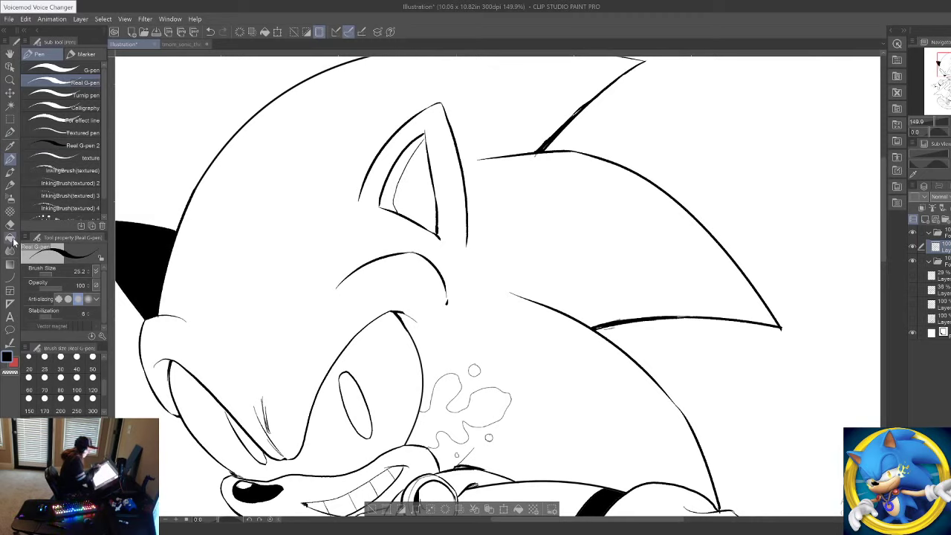
pyautogui.click(397, 173)
pyautogui.click(10, 80)
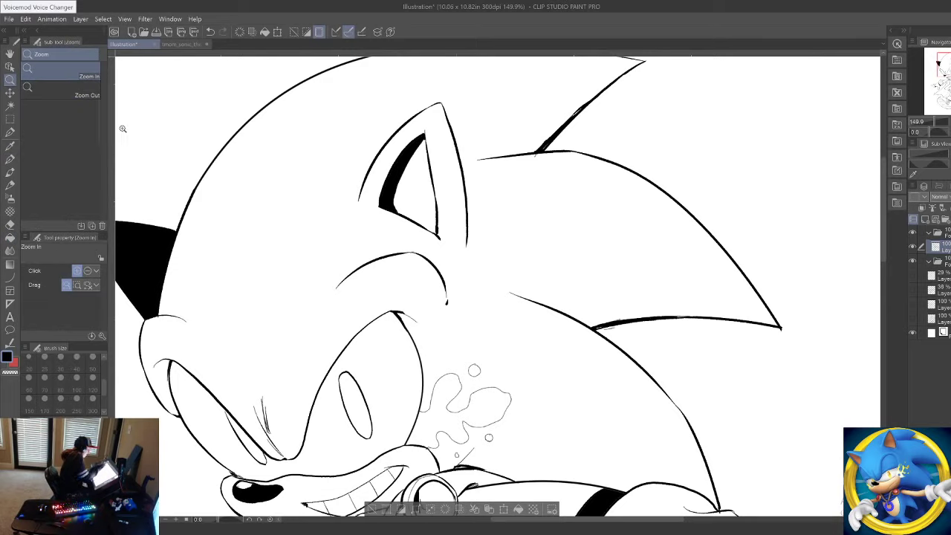
pyautogui.moveTo(239, 178); pyautogui.dragTo(153, 182)
pyautogui.click(211, 243)
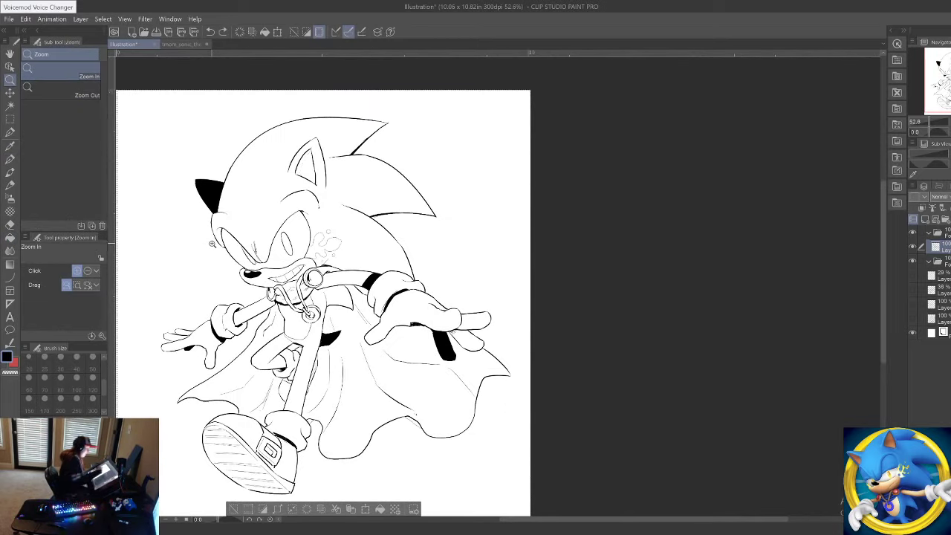
# Step: Thicken the front ear's rear outline from the tip down to its base, redrawing the stroke until it tapers cleanly
pyautogui.moveTo(316, 154); pyautogui.dragTo(372, 156)
pyautogui.click(11, 158)
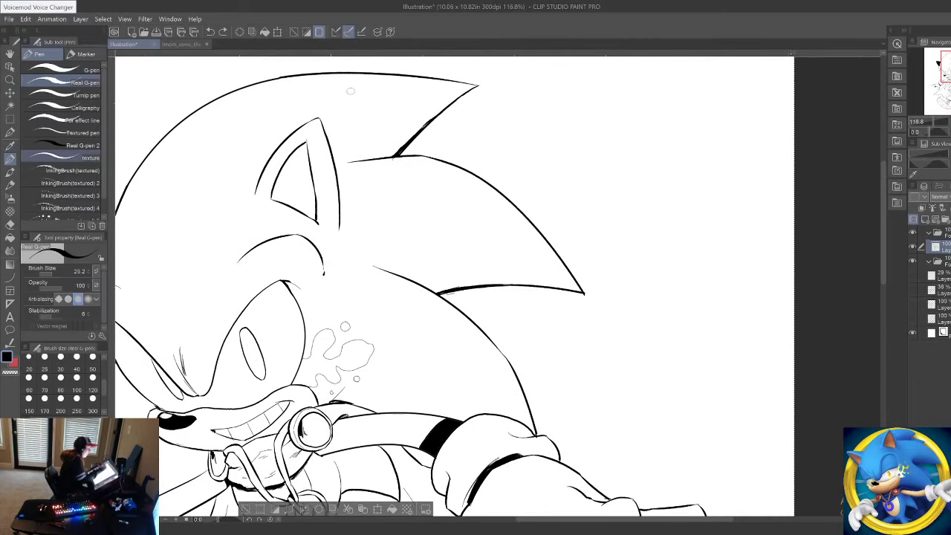
pyautogui.moveTo(320, 119)
pyautogui.mouseDown()
pyautogui.moveTo(341, 180)
pyautogui.moveTo(338, 171)
pyautogui.moveTo(342, 232)
pyautogui.mouseUp()
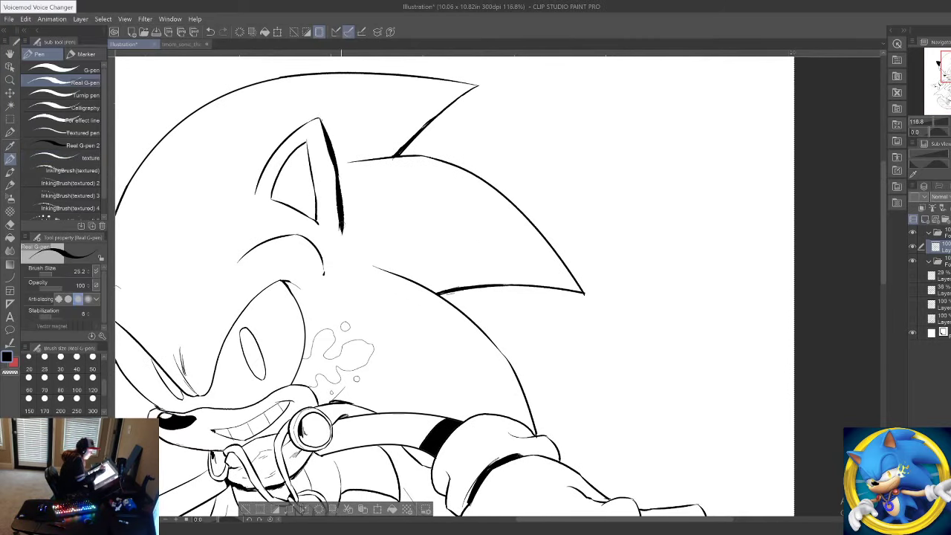
pyautogui.hotkey('ctrl', 'z')
pyautogui.hotkey('ctrl', 'z')
pyautogui.moveTo(321, 118); pyautogui.dragTo(340, 193)
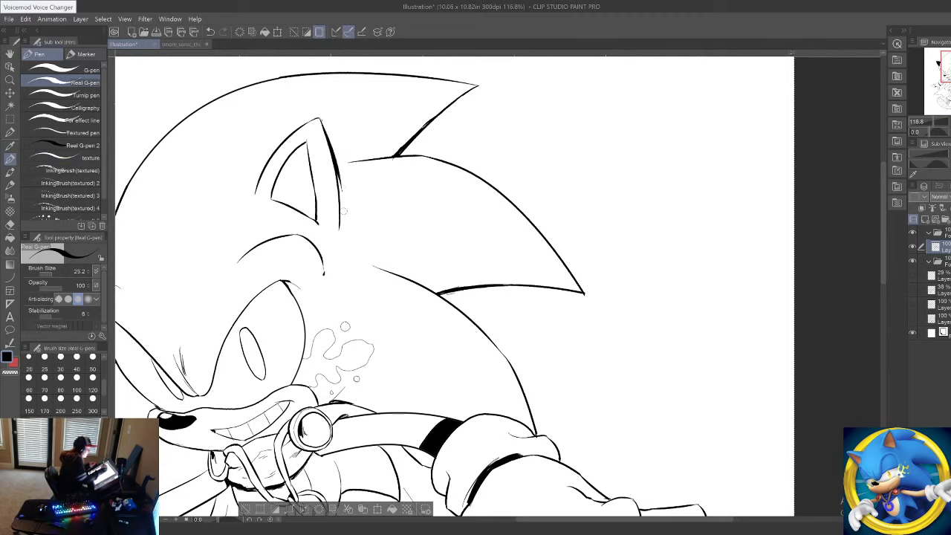
pyautogui.hotkey('ctrl', 'z')
pyautogui.moveTo(320, 119)
pyautogui.mouseDown()
pyautogui.moveTo(341, 209)
pyautogui.moveTo(339, 189)
pyautogui.moveTo(341, 234)
pyautogui.mouseUp()
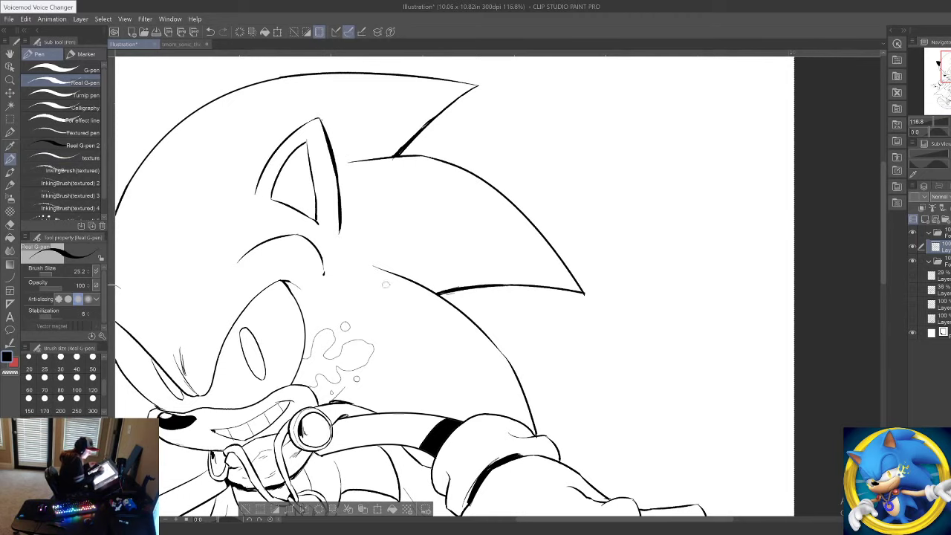
# Step: Try heavier strokes on the crease lines between the eyes, and undo them
pyautogui.moveTo(444, 373); pyautogui.dragTo(424, 312)
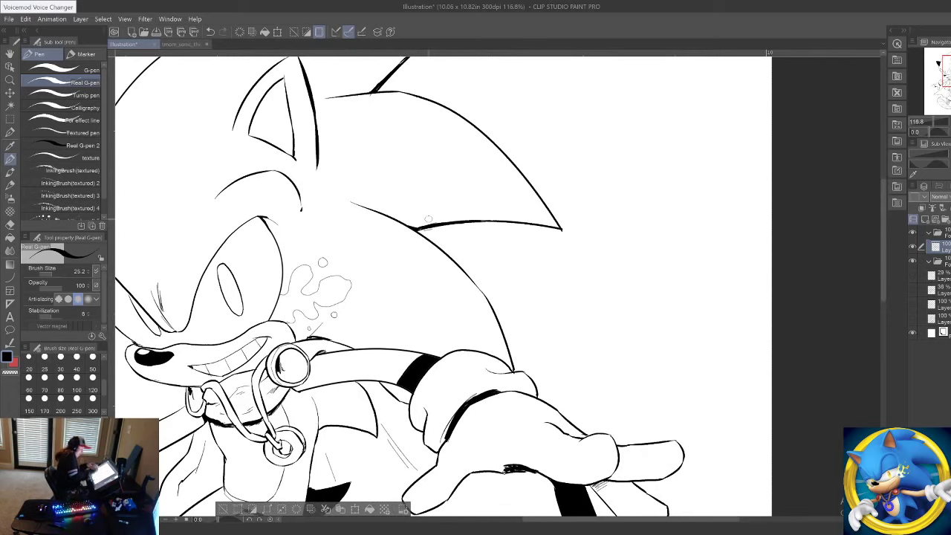
pyautogui.moveTo(343, 372)
pyautogui.mouseDown()
pyautogui.moveTo(462, 237)
pyautogui.moveTo(511, 212)
pyautogui.moveTo(497, 332)
pyautogui.mouseUp()
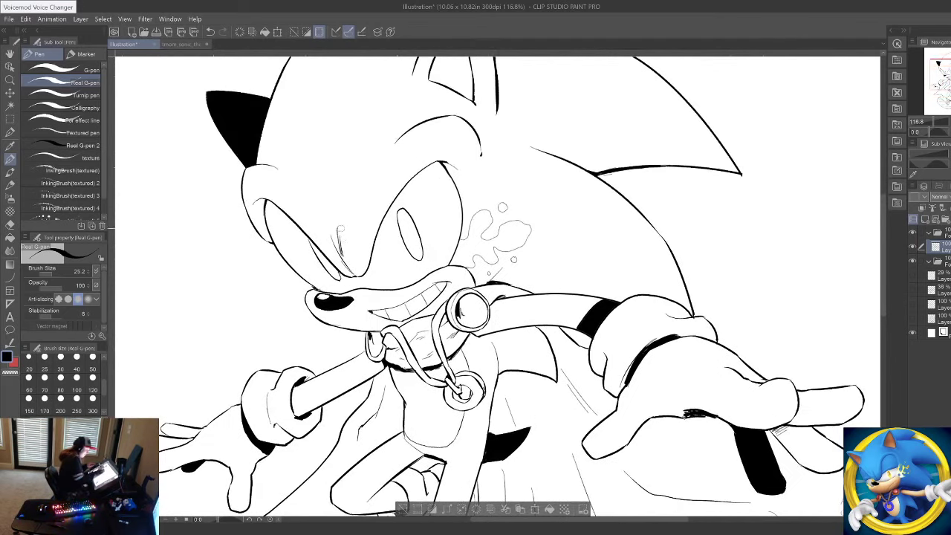
pyautogui.moveTo(341, 213); pyautogui.dragTo(348, 264)
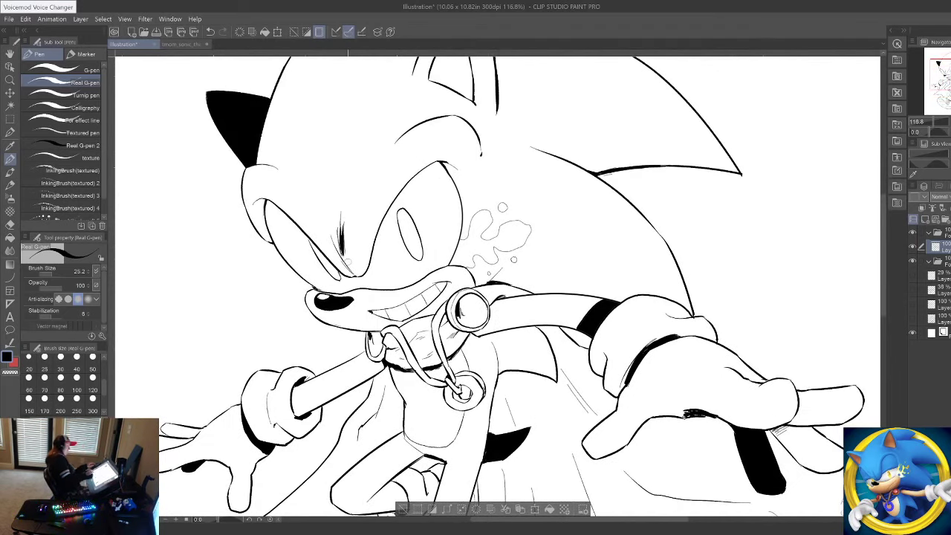
pyautogui.hotkey('ctrl', 'z')
pyautogui.hotkey('ctrl', 'z')
pyautogui.hotkey('ctrl', 'z')
pyautogui.hotkey('ctrl', 'z')
pyautogui.hotkey('ctrl', 'z')
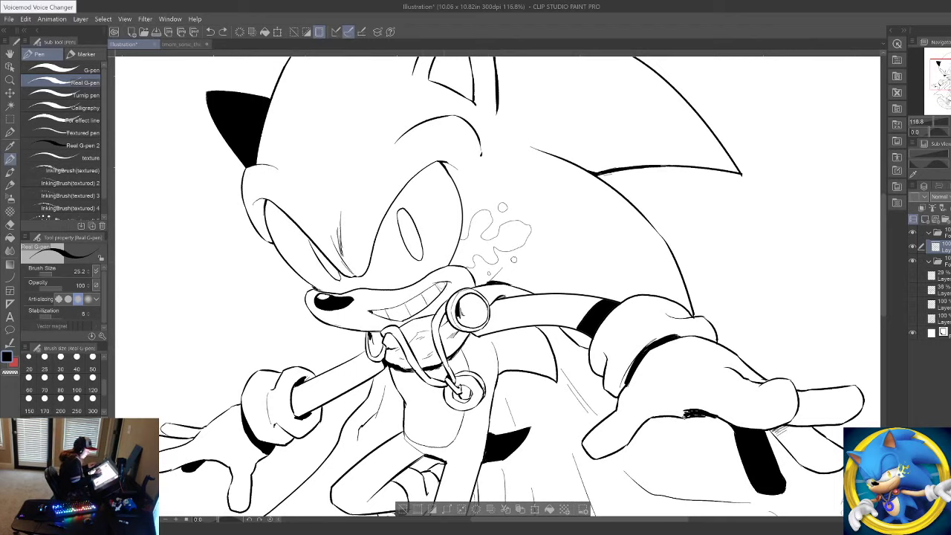
# Step: Examine the line art of the chest, cape, legs and face up close, and check the whole figure
pyautogui.click(446, 283)
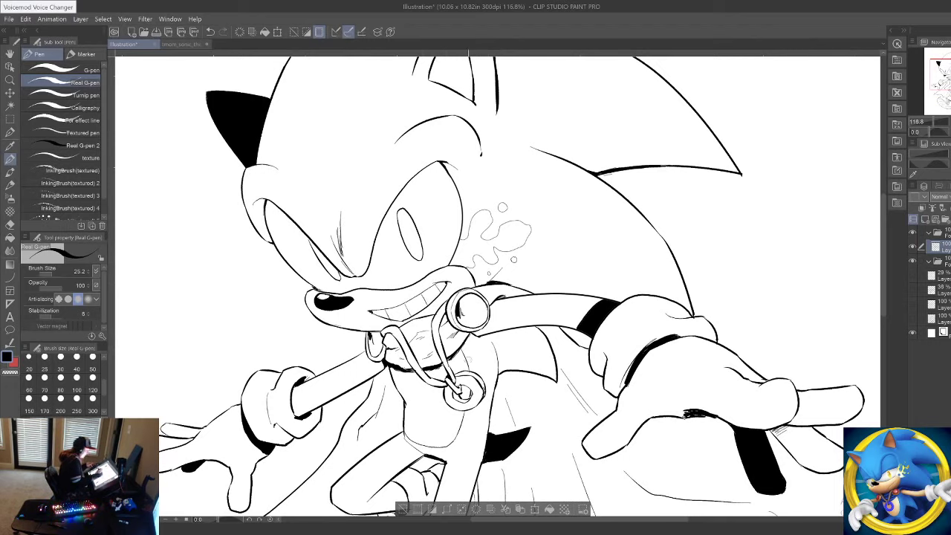
pyautogui.moveTo(466, 409); pyautogui.dragTo(505, 232)
pyautogui.moveTo(484, 320); pyautogui.dragTo(454, 278)
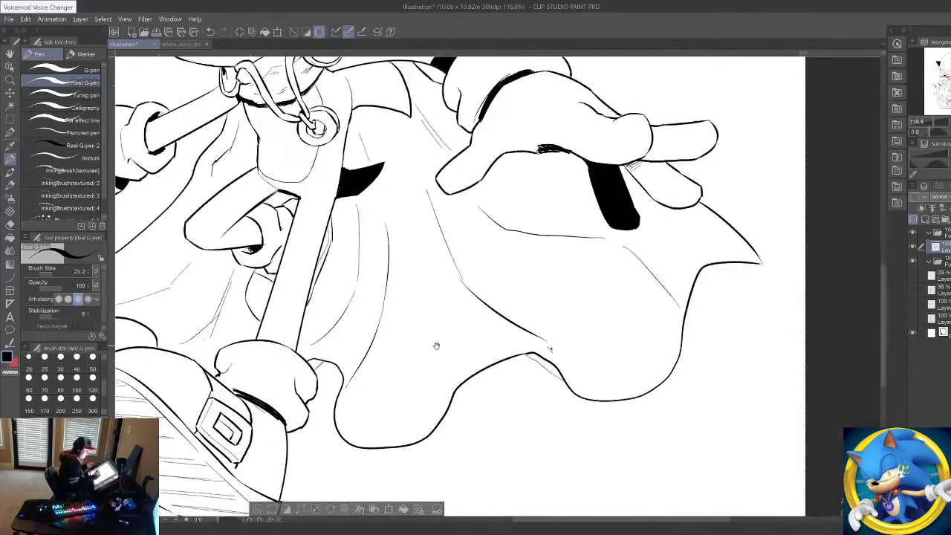
pyautogui.moveTo(436, 344); pyautogui.dragTo(657, 276)
pyautogui.moveTo(546, 171); pyautogui.dragTo(516, 305)
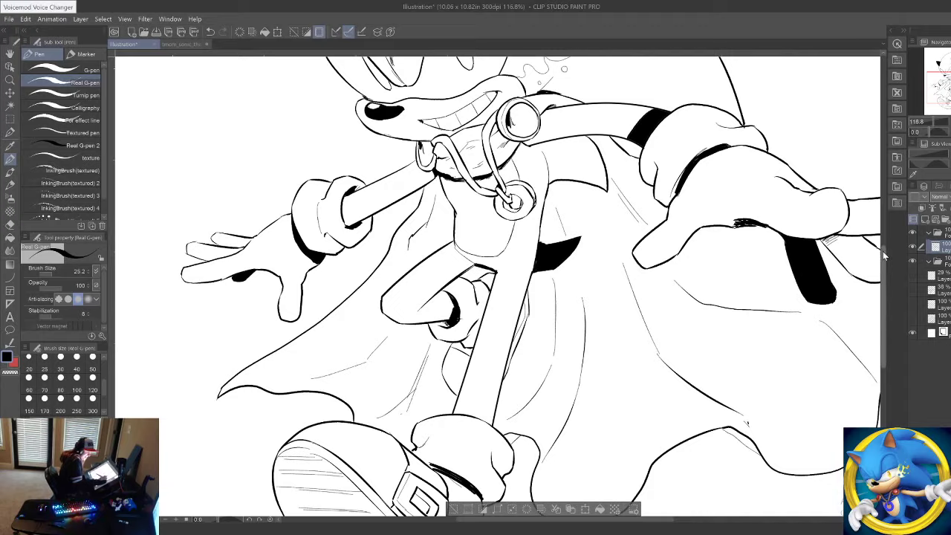
pyautogui.moveTo(883, 251); pyautogui.dragTo(881, 190)
pyautogui.click(9, 79)
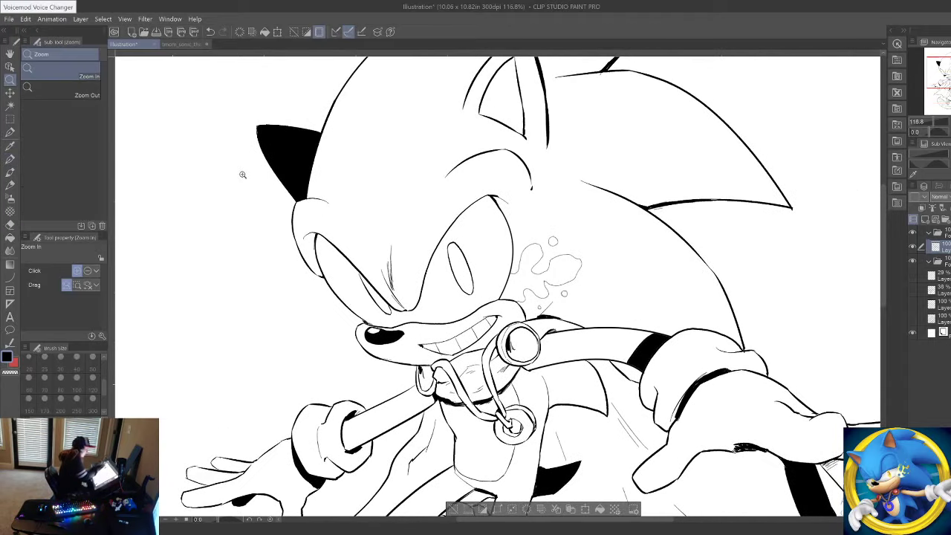
pyautogui.moveTo(266, 179); pyautogui.dragTo(234, 180)
pyautogui.moveTo(310, 174); pyautogui.dragTo(316, 174)
pyautogui.click(316, 174)
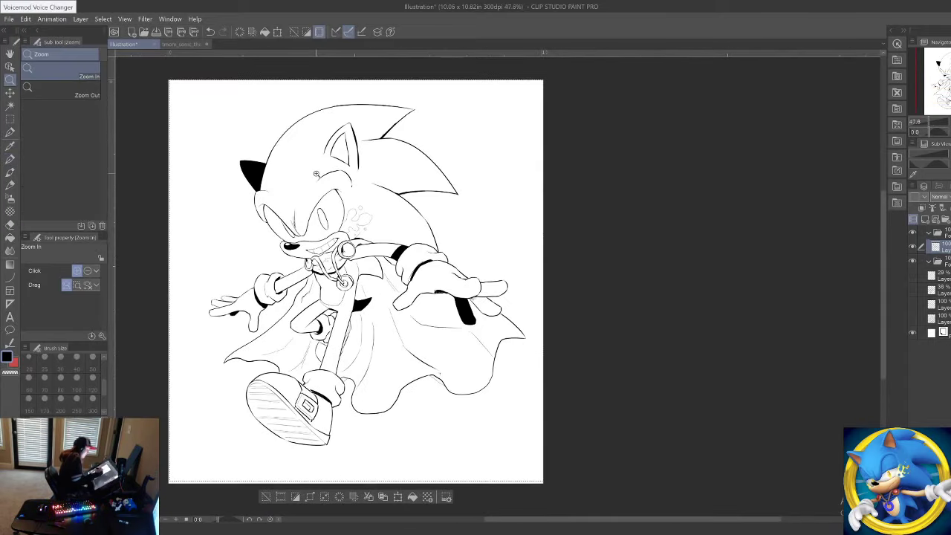
# Step: Clear the canvas selection and test the figure's outline by auto-selecting the surrounding background with reference to other layers
pyautogui.click(9, 119)
pyautogui.click(606, 174)
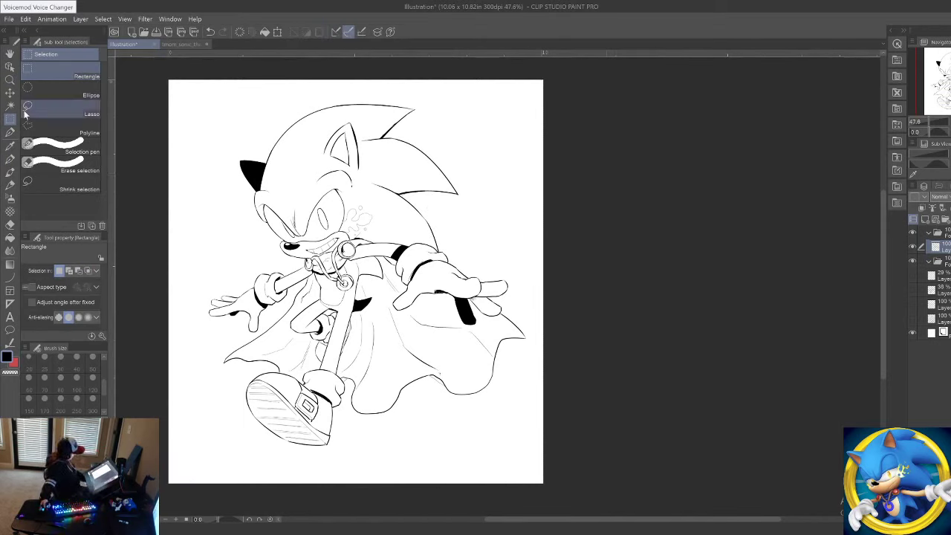
pyautogui.click(10, 105)
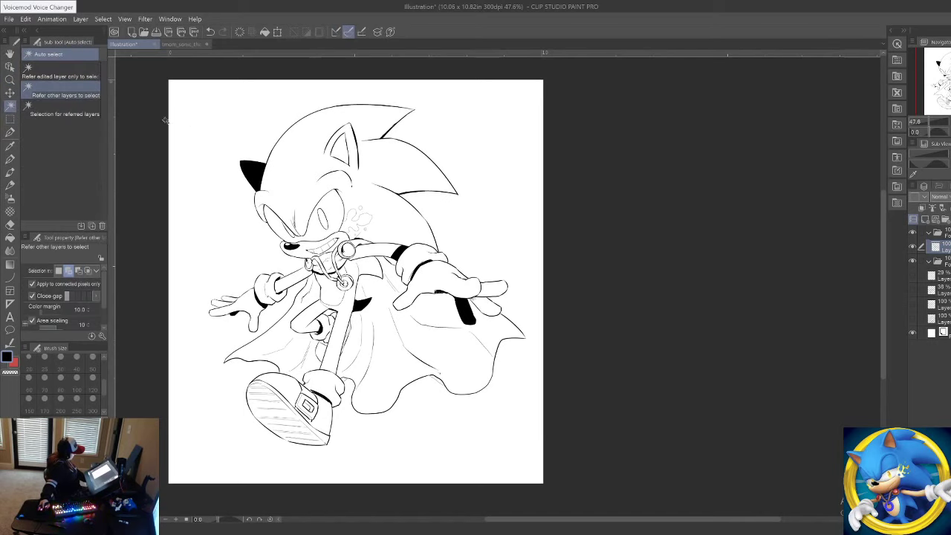
pyautogui.click(437, 226)
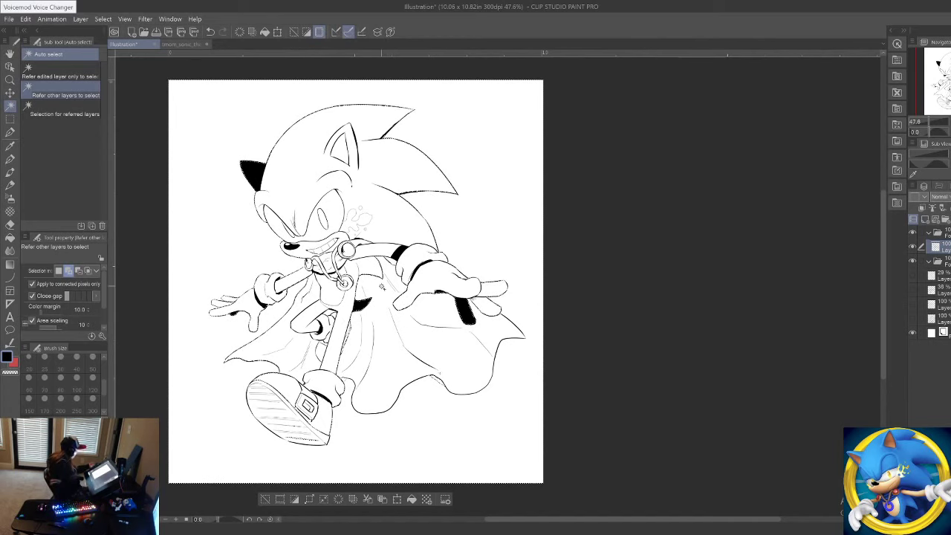
pyautogui.hotkey('ctrl', 'd')
# Step: Extend the ink line at the cape's pointed corner below the large glove to sharpen its tip
pyautogui.press('p')
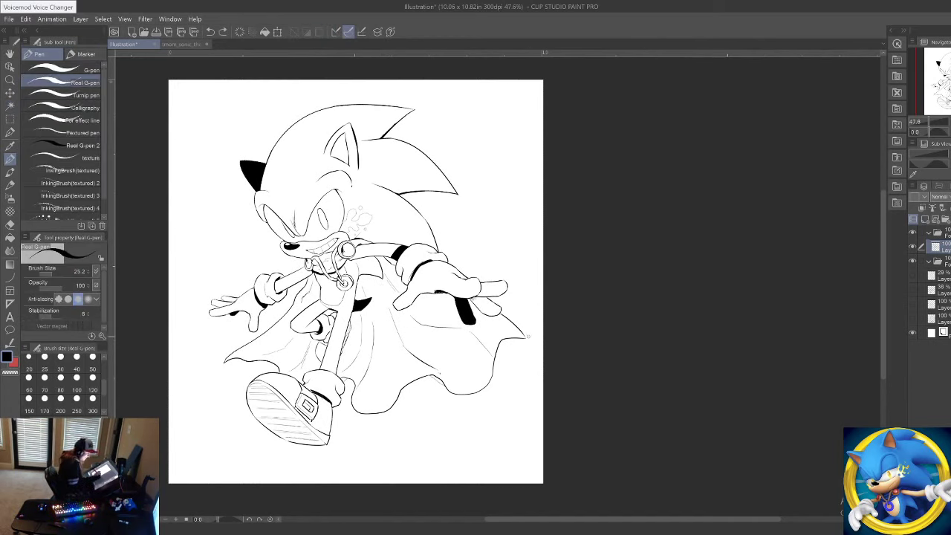
pyautogui.moveTo(523, 334); pyautogui.dragTo(526, 339)
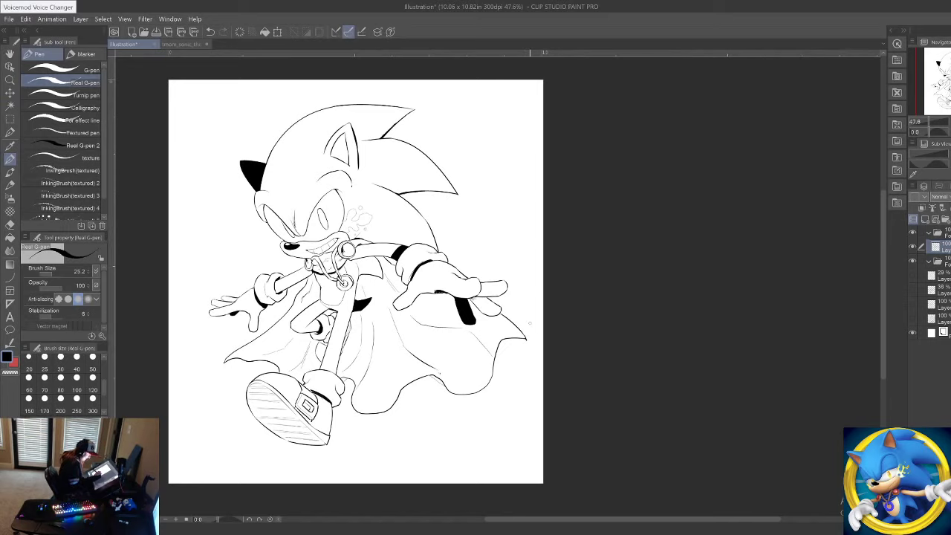
# Step: Auto-select the background around the figure with reference to other layers, and set the Lasso to subtract from the selection
pyautogui.click(11, 108)
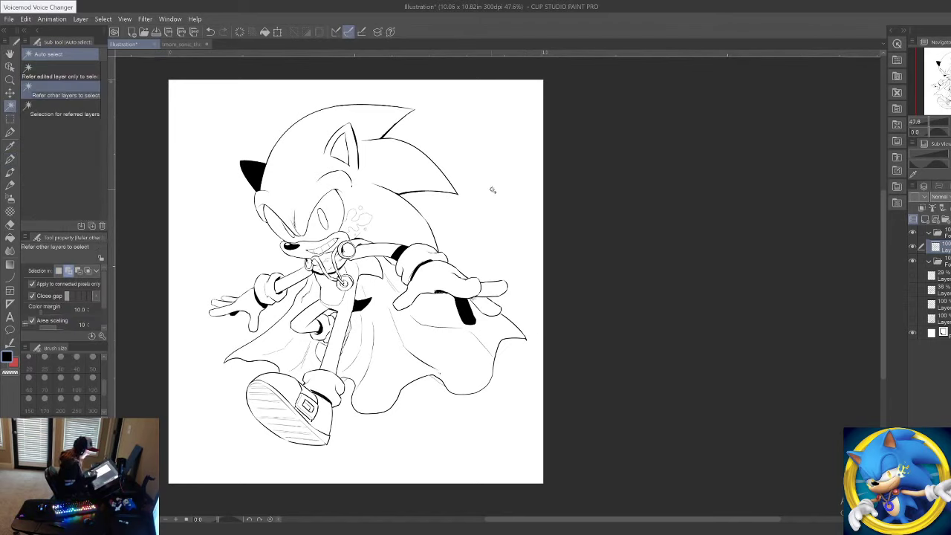
pyautogui.click(491, 189)
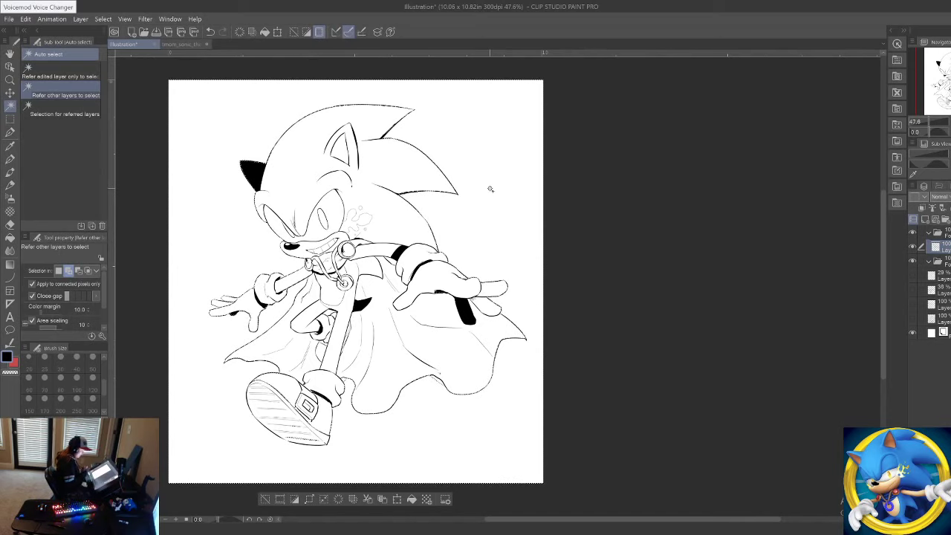
pyautogui.press('m')
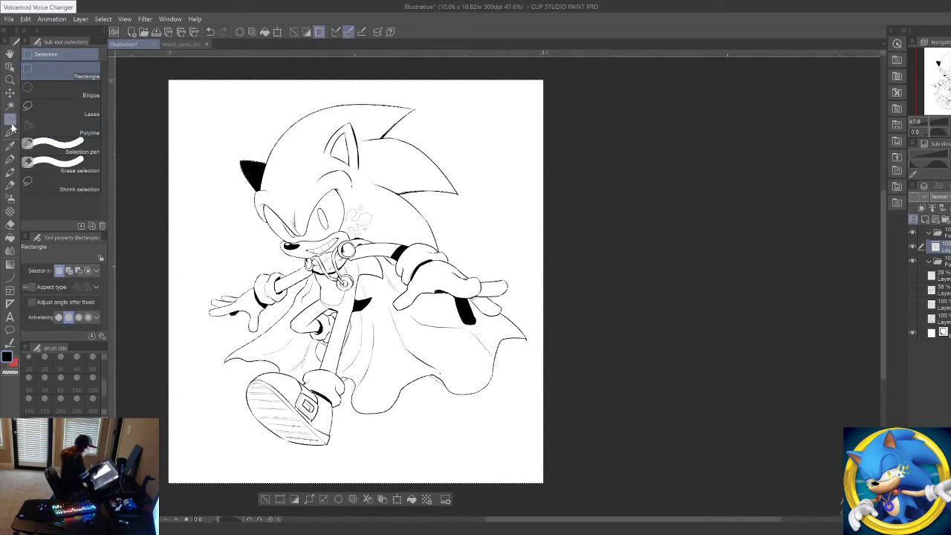
pyautogui.click(58, 108)
pyautogui.click(78, 271)
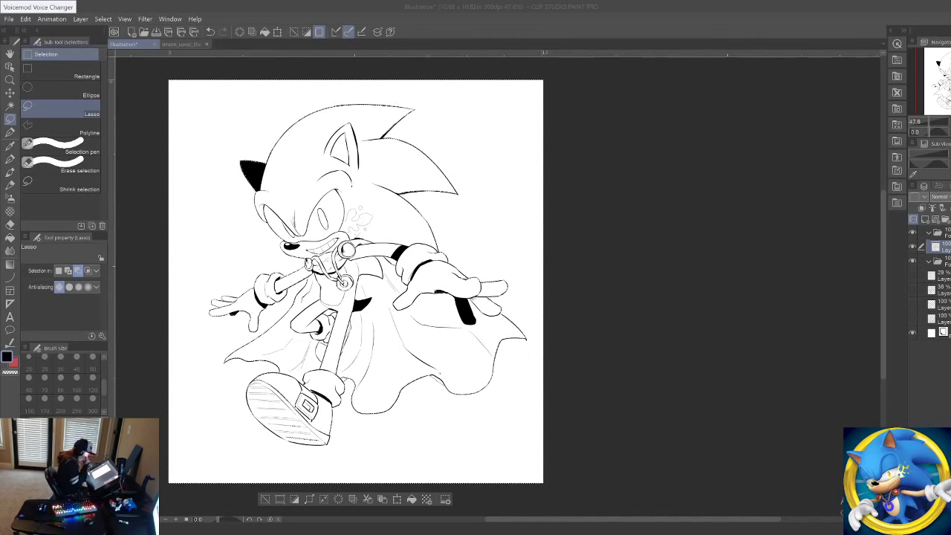
# Step: Set up Correct line width in Thicken mode at 1.0 with a brush size of 300
pyautogui.click(10, 342)
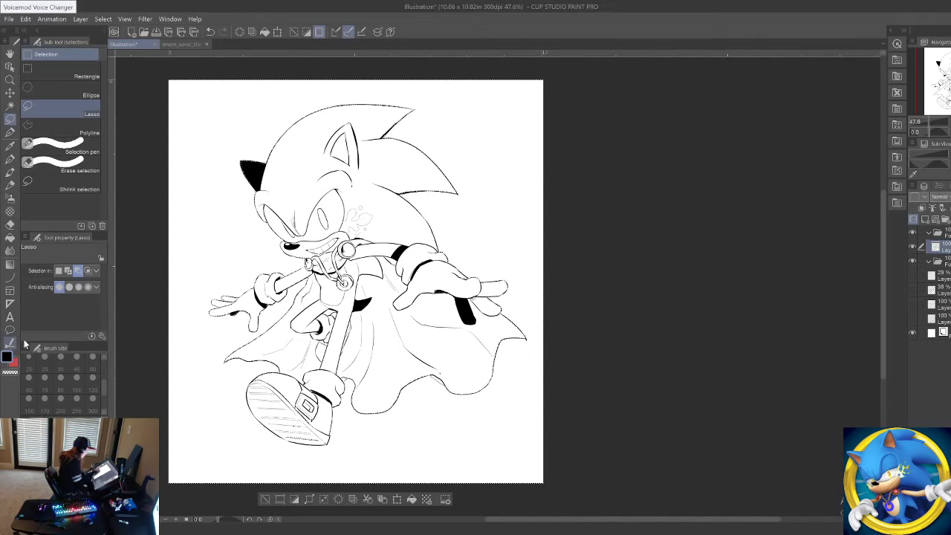
pyautogui.click(92, 405)
pyautogui.moveTo(408, 123)
pyautogui.mouseDown()
pyautogui.moveTo(251, 166)
pyautogui.moveTo(343, 203)
pyautogui.mouseUp()
pyautogui.moveTo(490, 171)
pyautogui.mouseDown()
pyautogui.moveTo(520, 223)
pyautogui.moveTo(520, 267)
pyautogui.moveTo(558, 387)
pyautogui.moveTo(585, 355)
pyautogui.mouseUp()
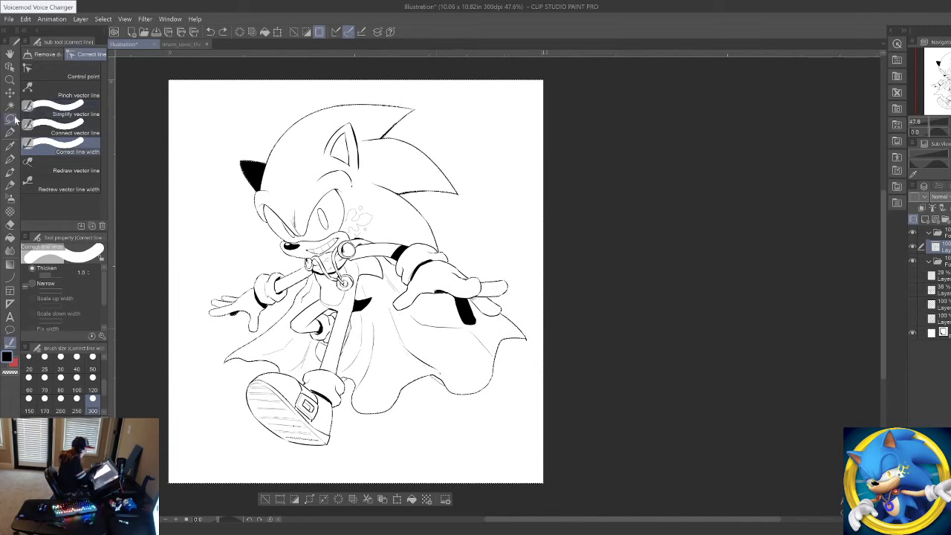
# Step: Subtract the large shoe's area from the selection with the Lasso, and add back the strip along the outside of the sole's lower edge
pyautogui.press('m')
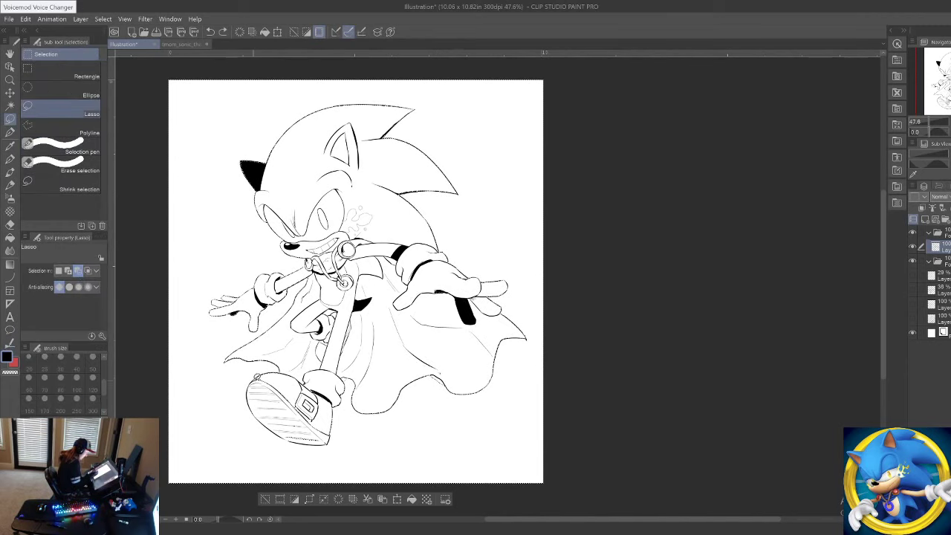
pyautogui.moveTo(252, 402)
pyautogui.mouseDown()
pyautogui.moveTo(282, 419)
pyautogui.moveTo(307, 404)
pyautogui.moveTo(285, 375)
pyautogui.moveTo(327, 417)
pyautogui.mouseUp()
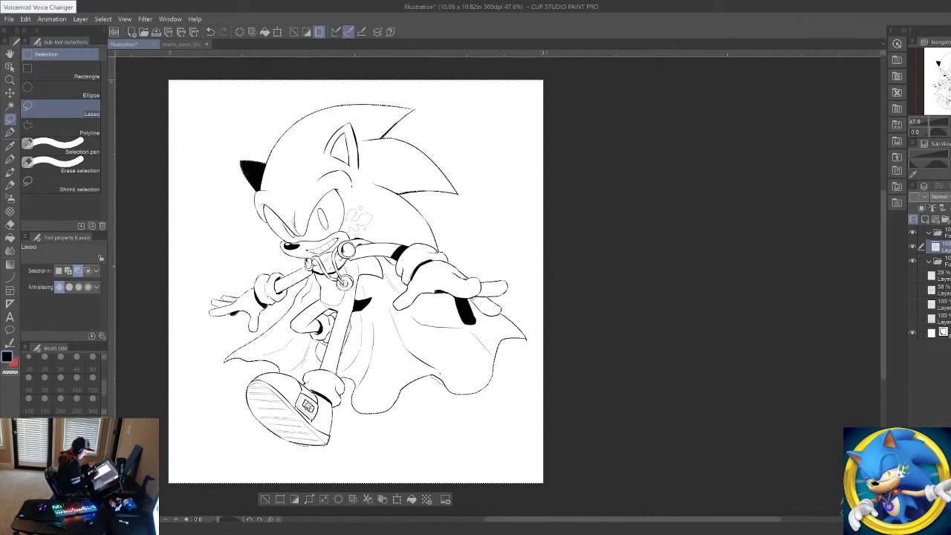
pyautogui.click(10, 79)
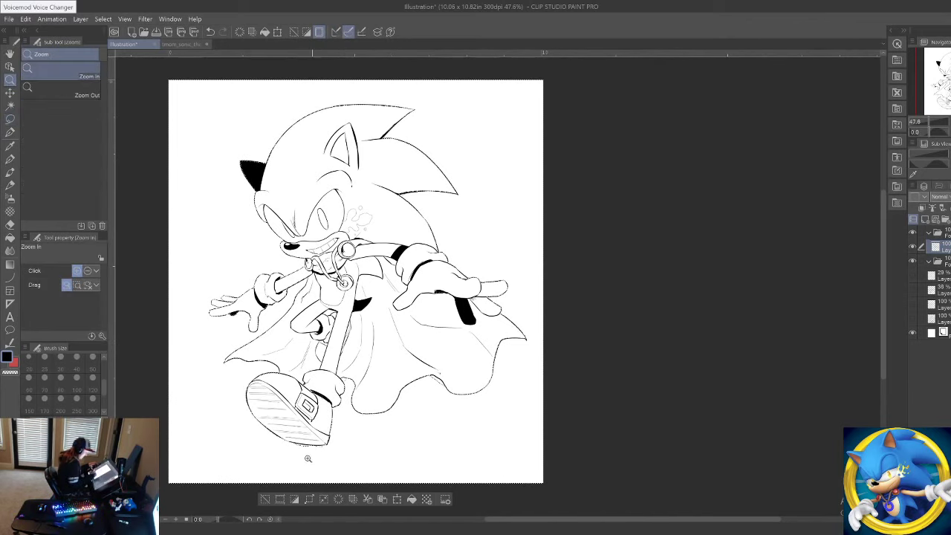
pyautogui.moveTo(308, 459); pyautogui.dragTo(330, 467)
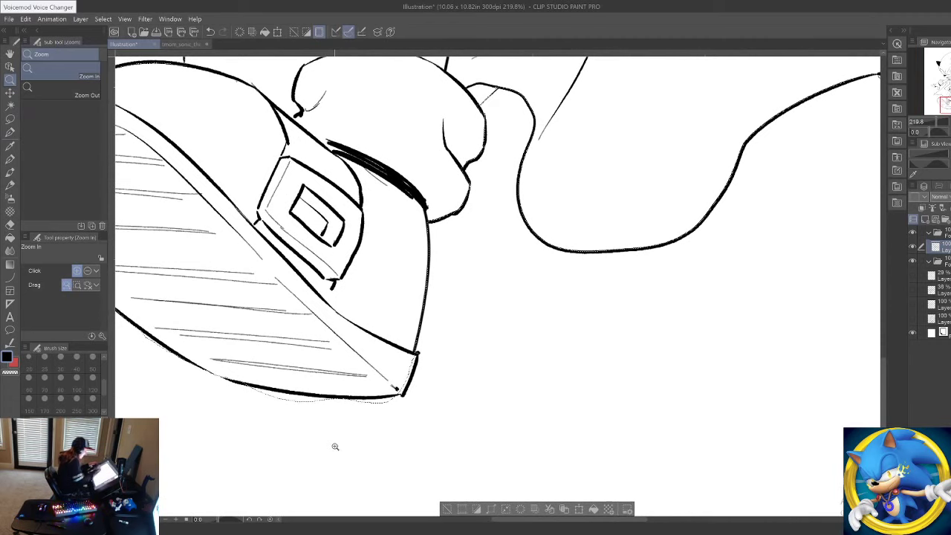
pyautogui.press('m')
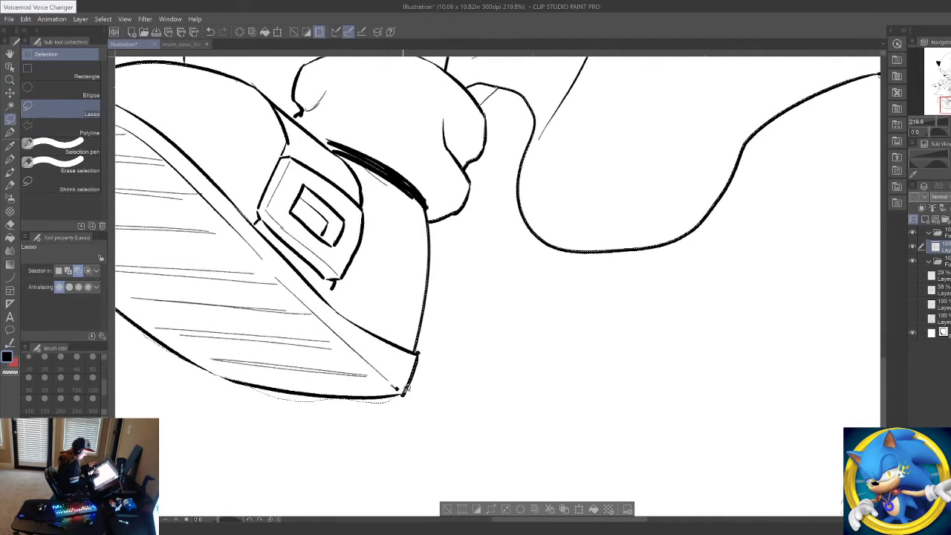
pyautogui.click(69, 272)
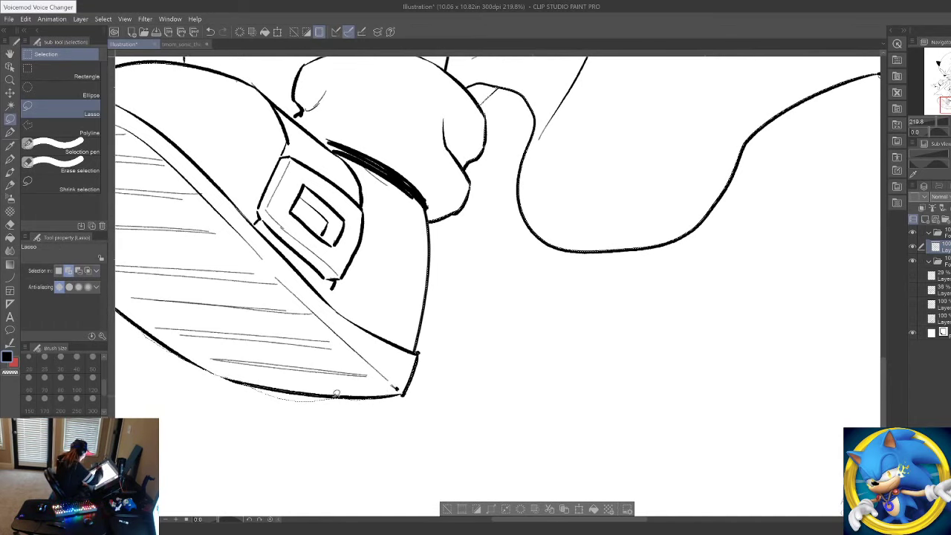
pyautogui.moveTo(382, 403)
pyautogui.mouseDown()
pyautogui.moveTo(201, 391)
pyautogui.moveTo(211, 378)
pyautogui.mouseUp()
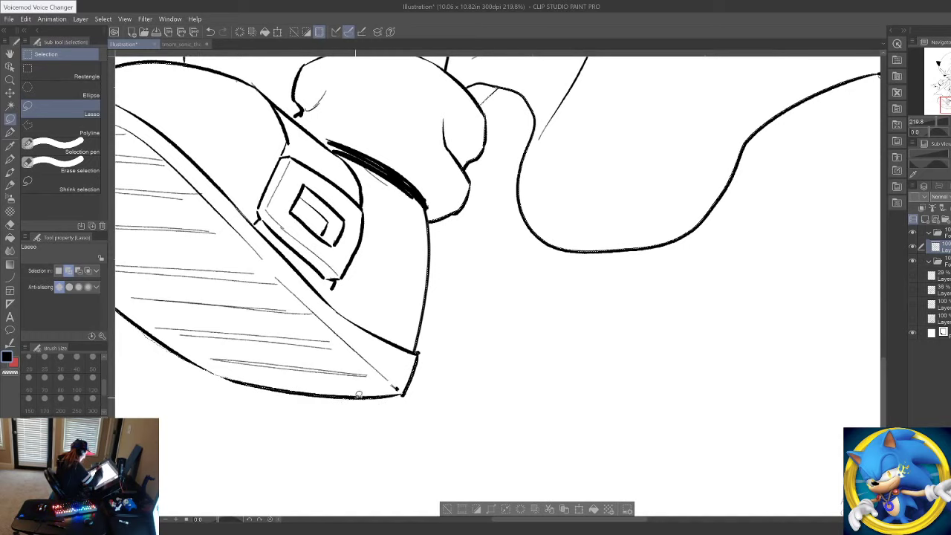
# Step: Thicken the figure's outer contour within the background selection using Correct line width at size 300
pyautogui.click(10, 78)
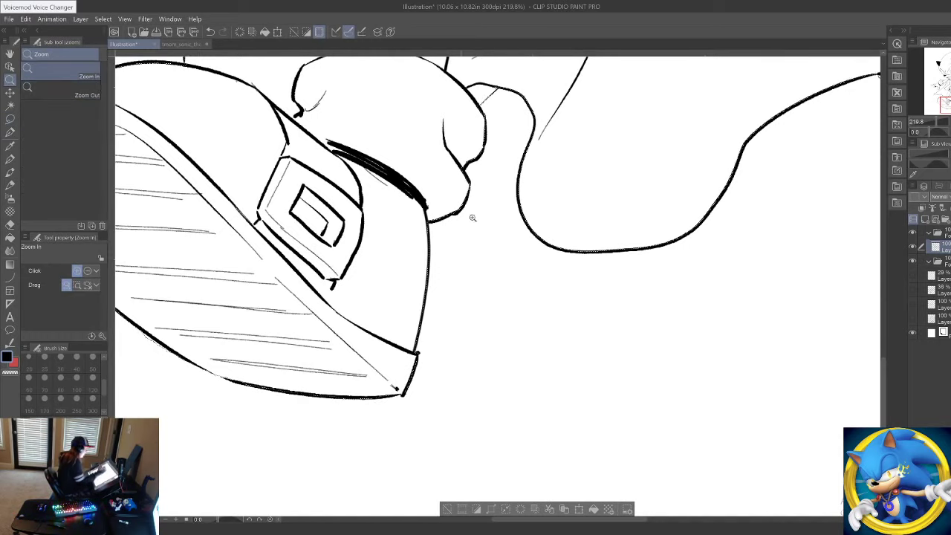
pyautogui.moveTo(472, 217); pyautogui.dragTo(349, 215)
pyautogui.moveTo(550, 140); pyautogui.dragTo(547, 194)
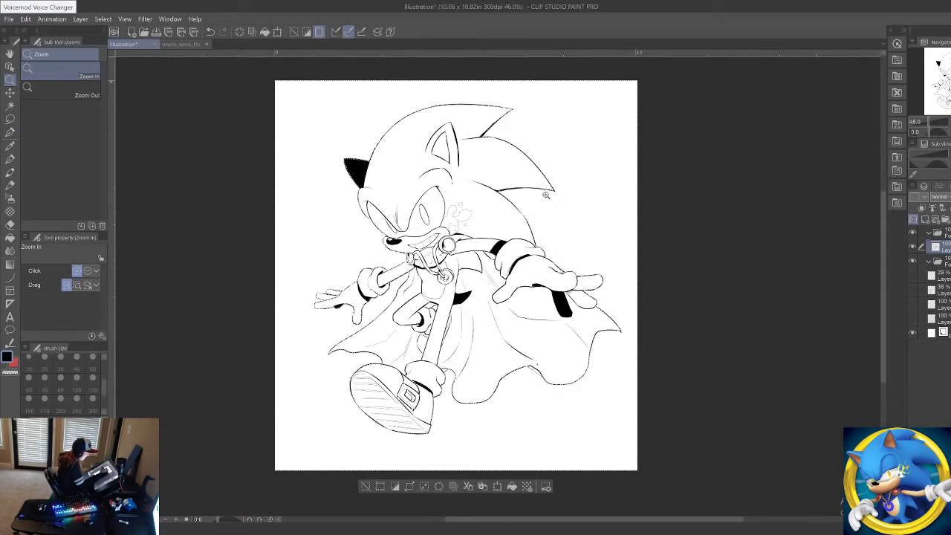
pyautogui.click(10, 342)
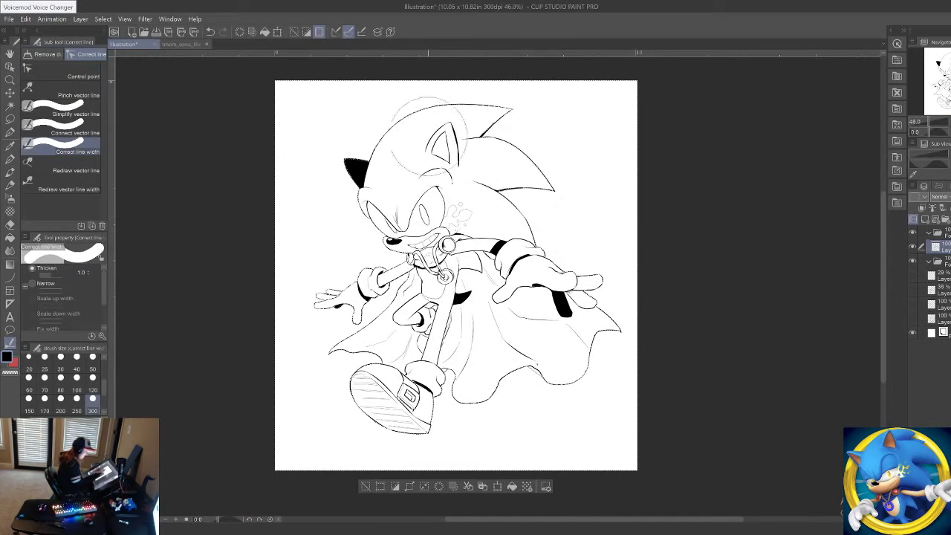
pyautogui.moveTo(424, 137); pyautogui.dragTo(440, 144)
pyautogui.moveTo(305, 208)
pyautogui.mouseDown()
pyautogui.moveTo(312, 334)
pyautogui.moveTo(349, 446)
pyautogui.moveTo(490, 446)
pyautogui.moveTo(392, 445)
pyautogui.mouseUp()
pyautogui.moveTo(332, 158)
pyautogui.mouseDown()
pyautogui.moveTo(529, 112)
pyautogui.moveTo(302, 320)
pyautogui.moveTo(411, 370)
pyautogui.mouseUp()
pyautogui.moveTo(327, 419); pyautogui.dragTo(754, 349)
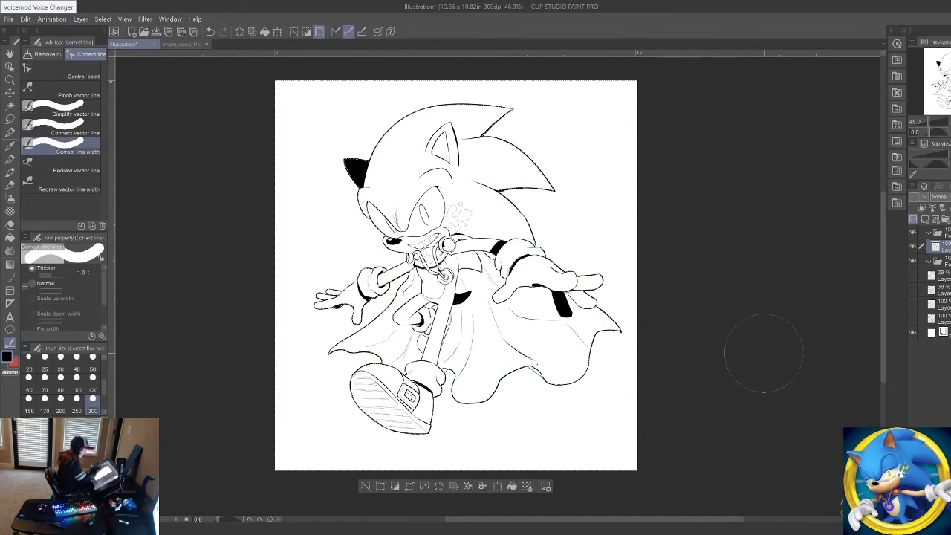
# Step: Return the Lasso to new-selection mode and clear the background selection
pyautogui.click(11, 119)
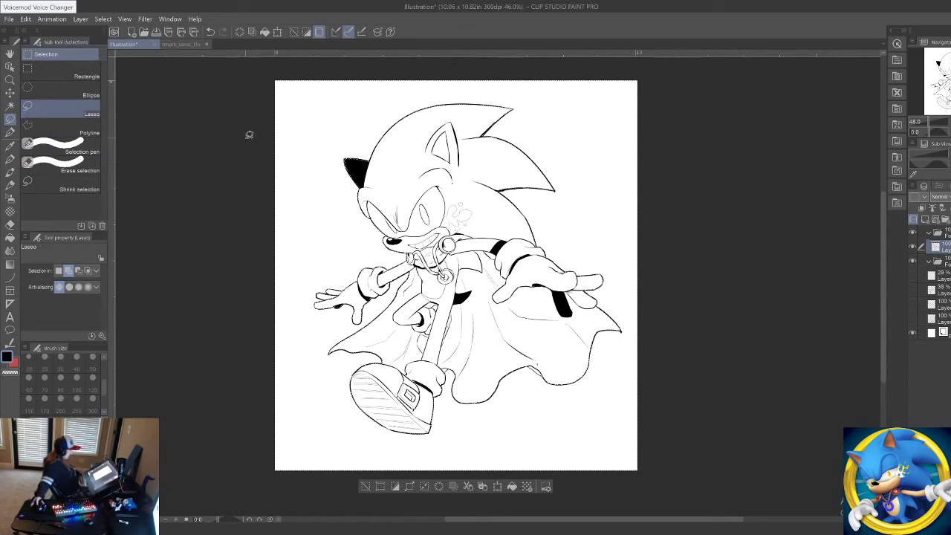
pyautogui.click(61, 269)
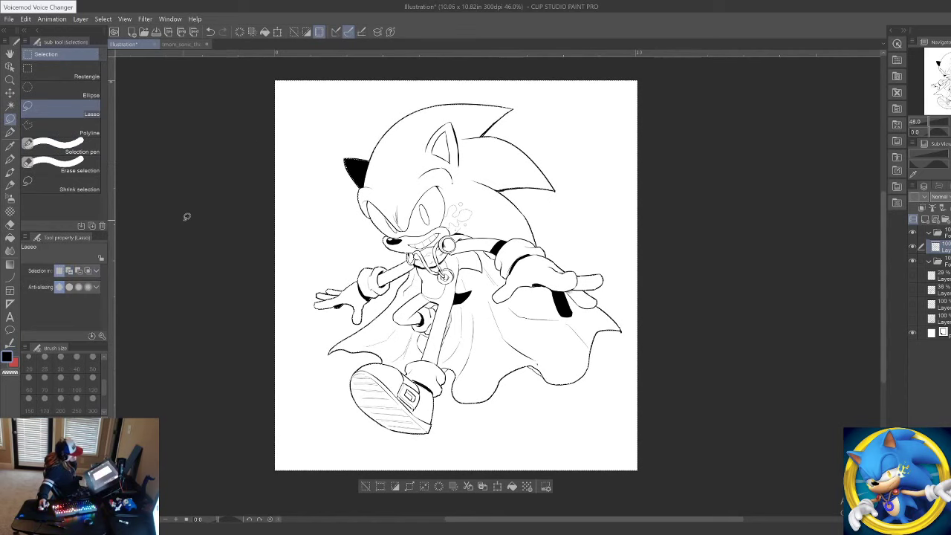
pyautogui.click(187, 217)
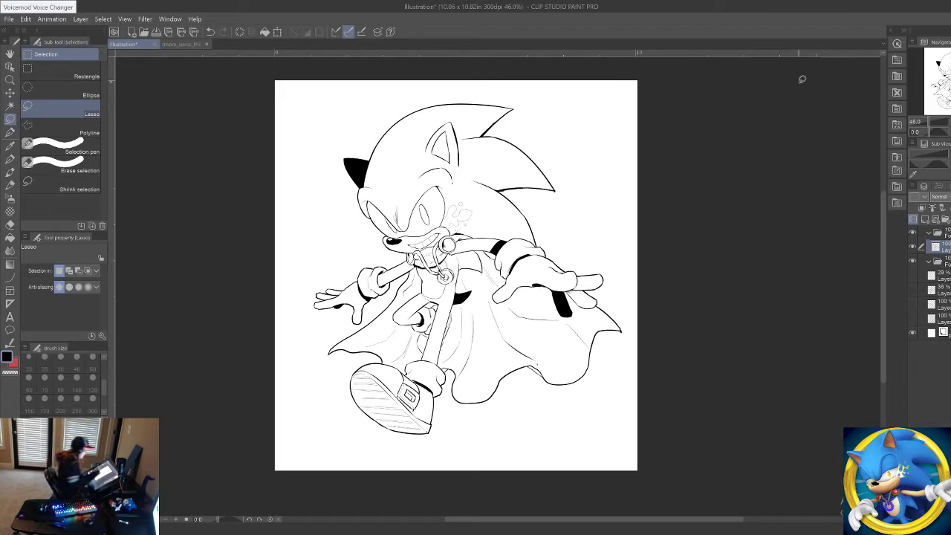
# Step: Create a new folder beneath the line art folder and add a raster layer inside it for the flat colours
pyautogui.click(9, 92)
pyautogui.click(10, 79)
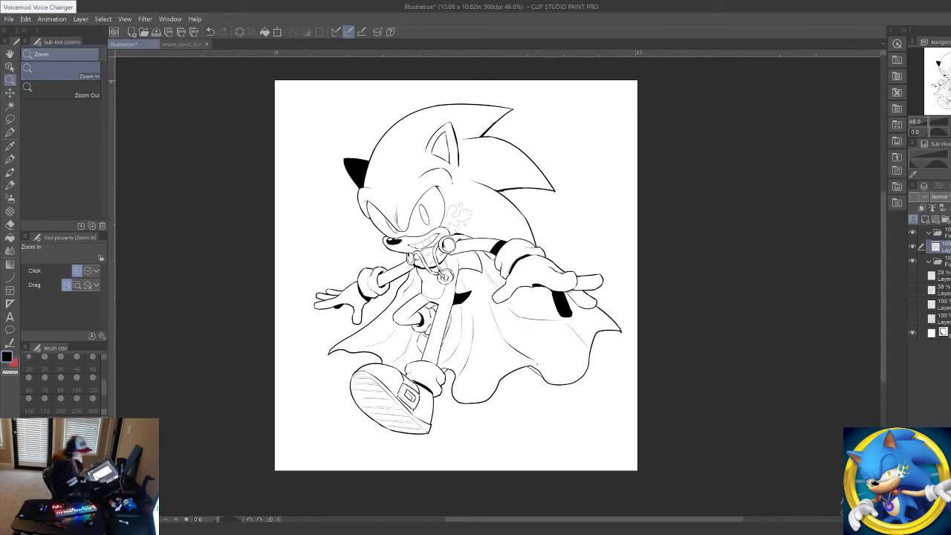
pyautogui.click(945, 262)
pyautogui.click(945, 221)
pyautogui.click(925, 221)
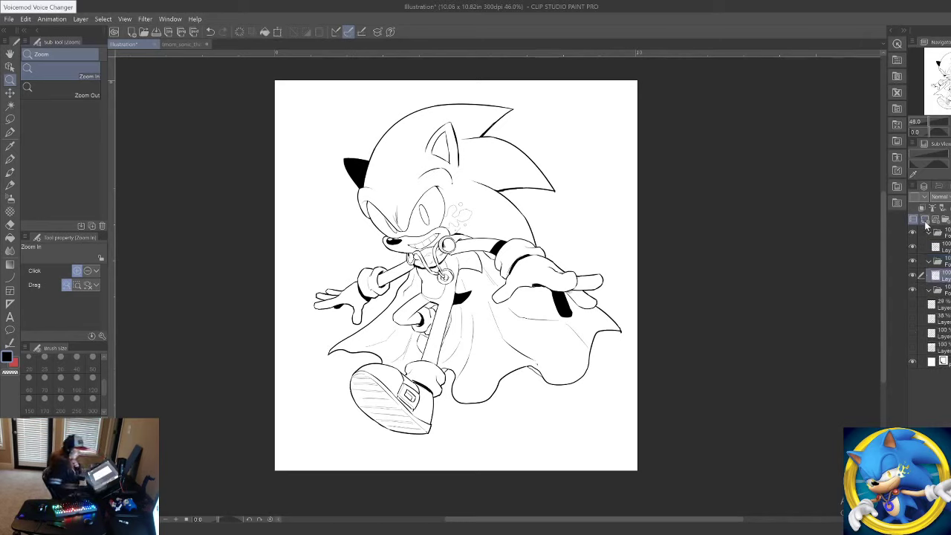
# Step: Set the Fill tool to refer to other layers, and check the character's colours in the Sonic reference image
pyautogui.click(10, 238)
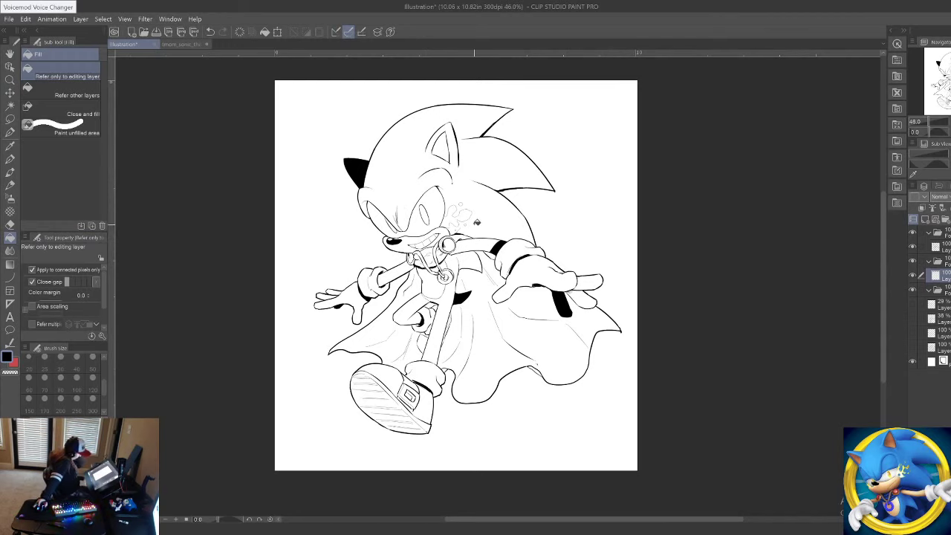
pyautogui.click(67, 94)
pyautogui.click(10, 80)
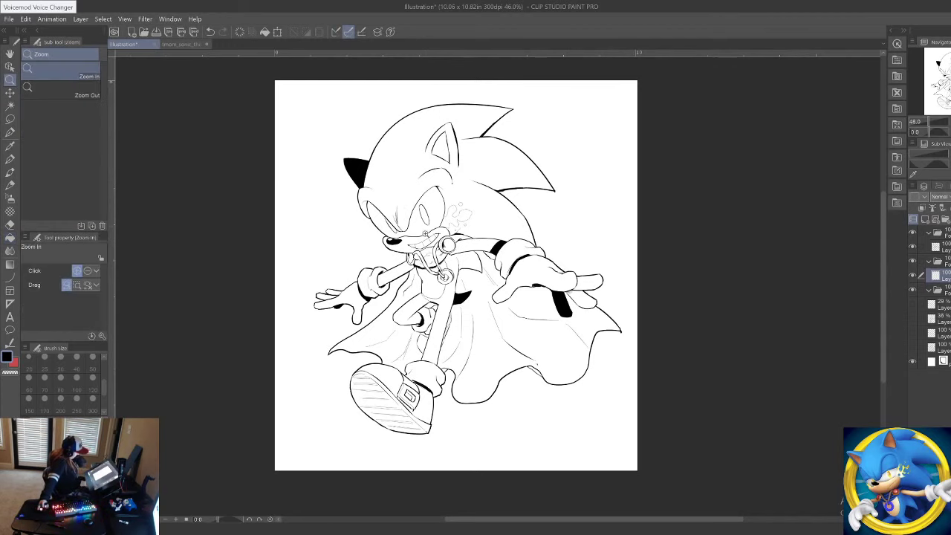
pyautogui.click(461, 134)
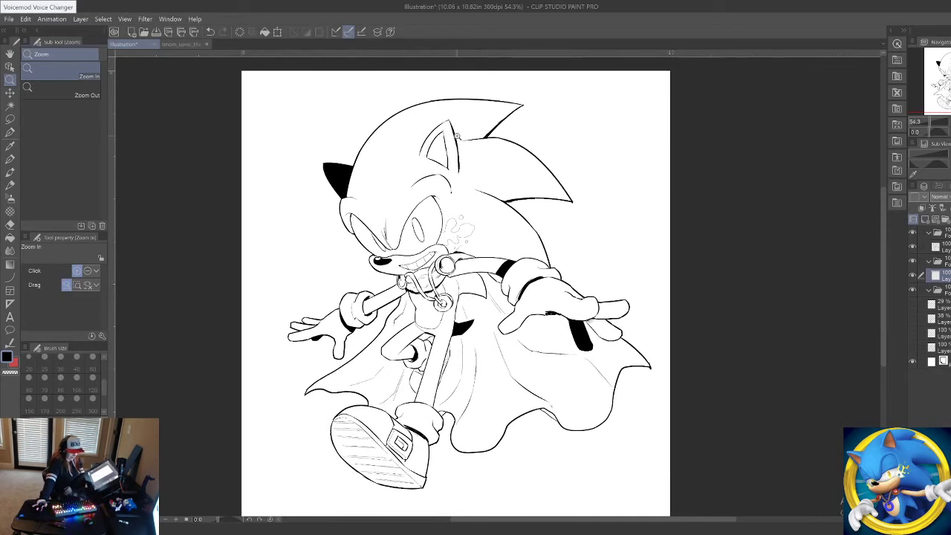
pyautogui.click(9, 237)
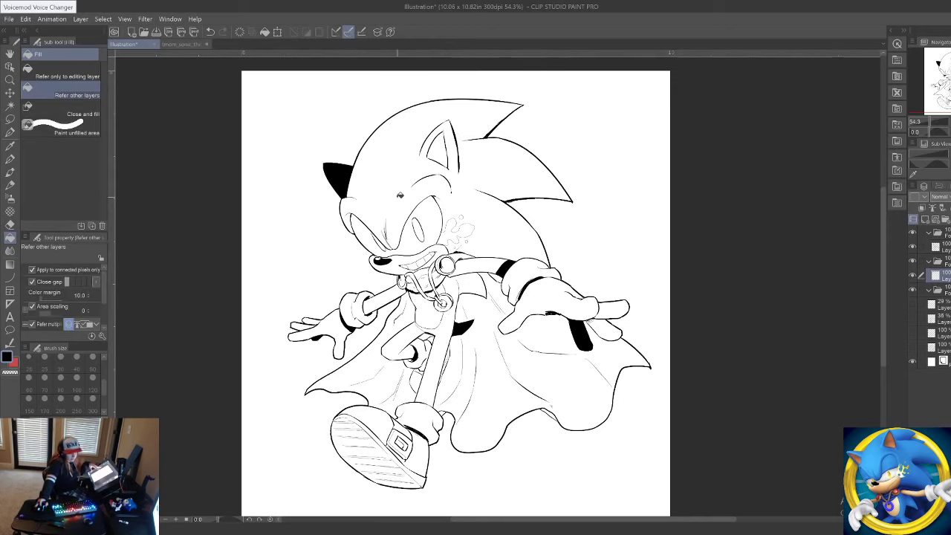
pyautogui.click(188, 44)
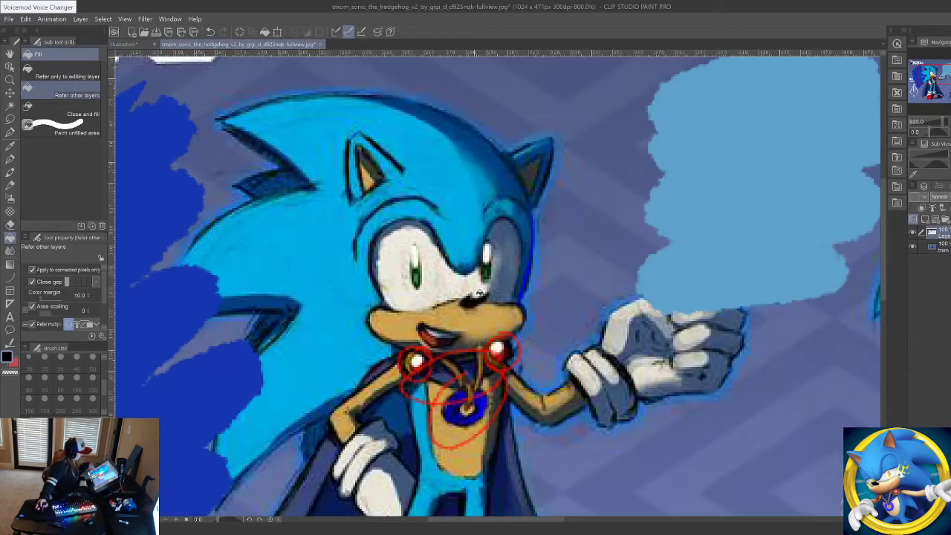
pyautogui.click(126, 45)
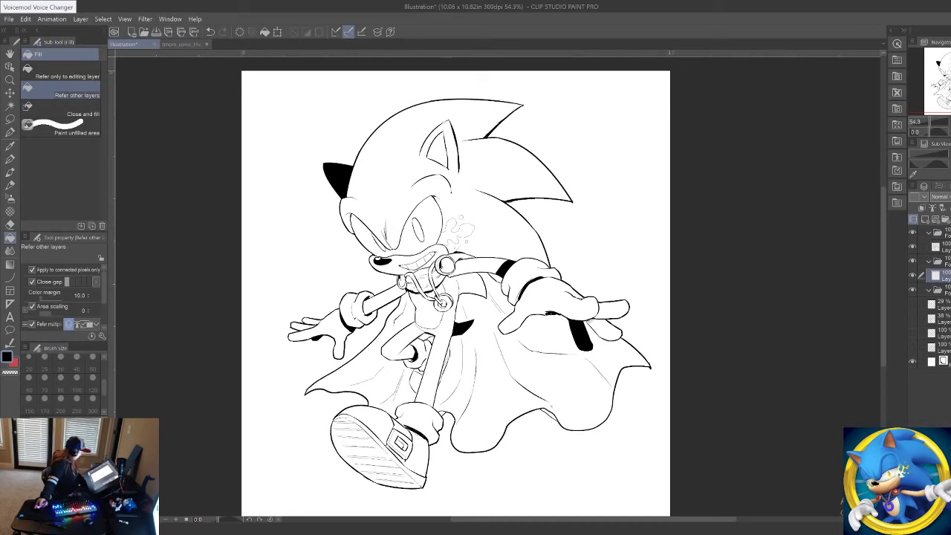
# Step: Switch to iTunes, skip to the next song in the TMOM STREAM playlist, pause playback, and return to the drawing
pyautogui.click(526, 534)
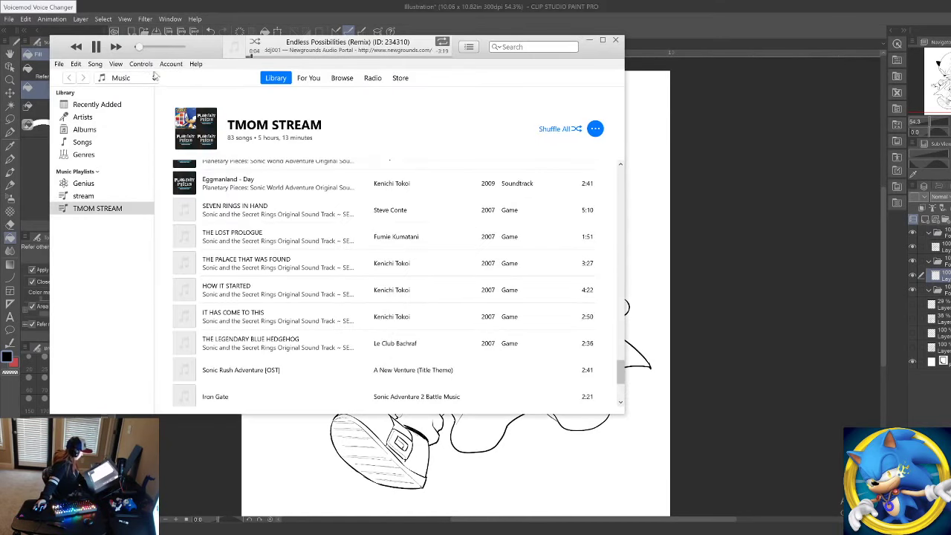
pyautogui.click(116, 47)
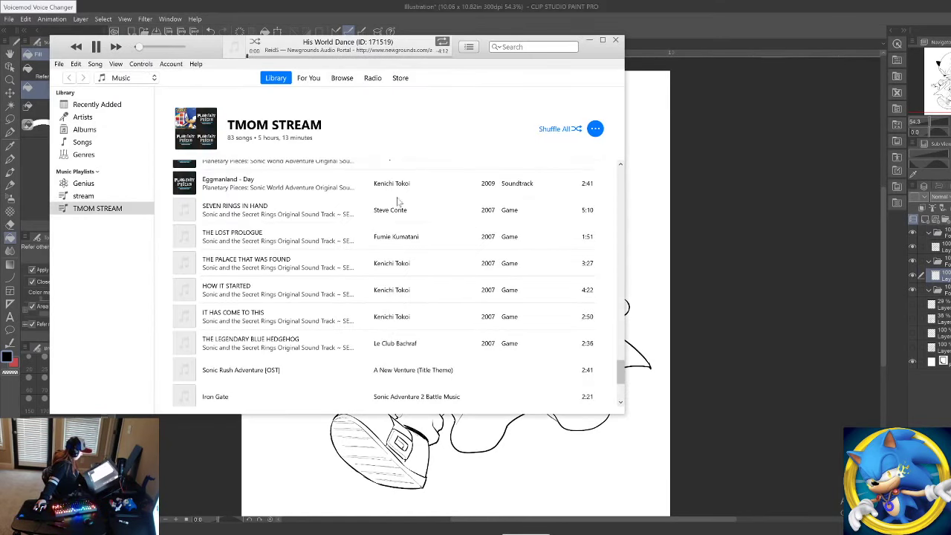
pyautogui.scroll(-3, 450, 269)
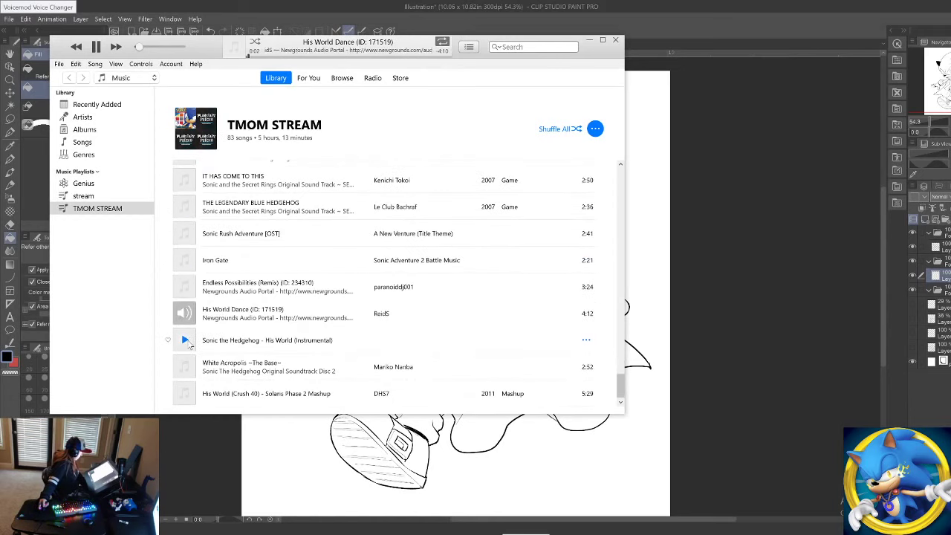
pyautogui.click(184, 314)
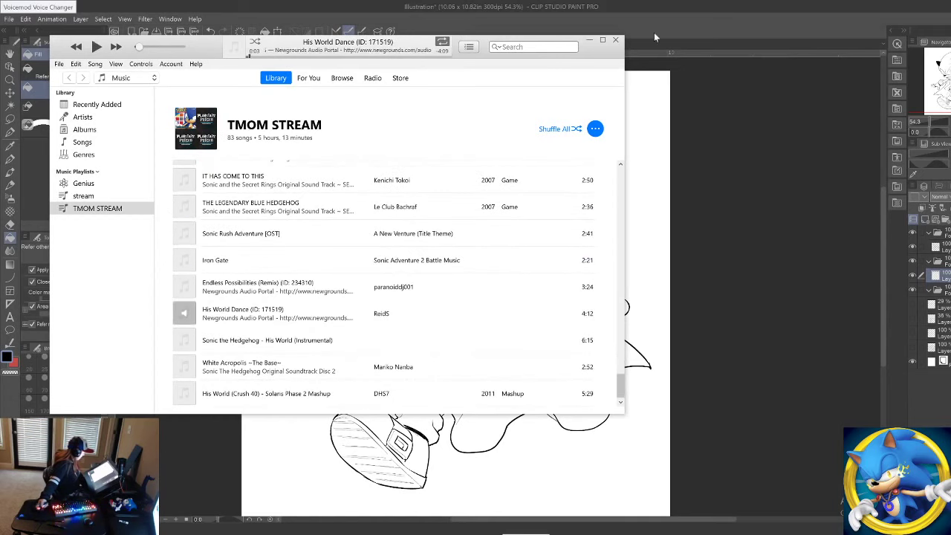
pyautogui.click(186, 341)
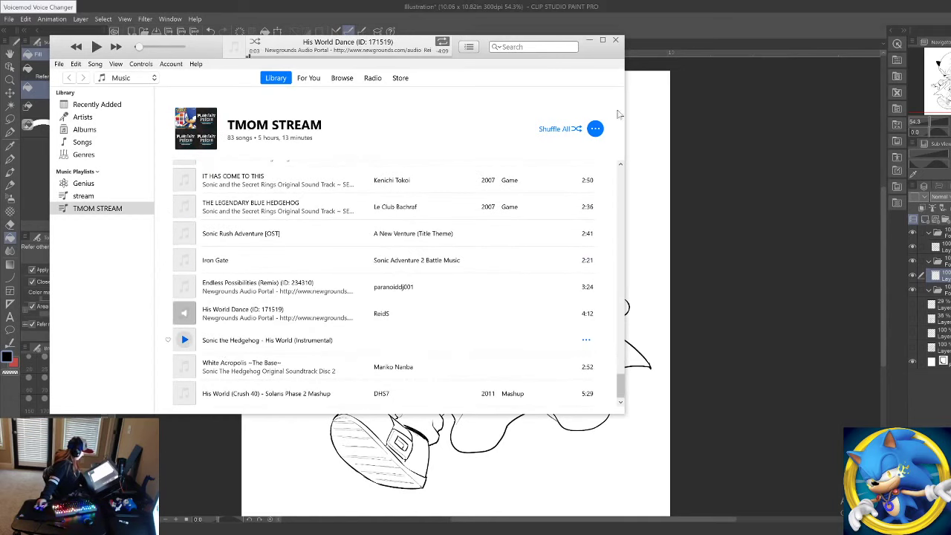
pyautogui.click(692, 25)
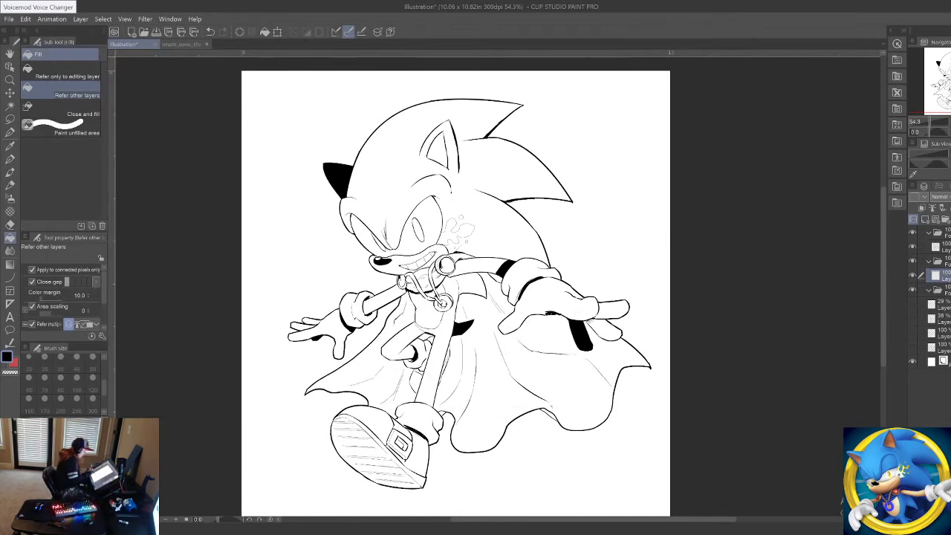
# Step: Fill the iris of the larger eye with golden yellow on the new layer
pyautogui.click(419, 228)
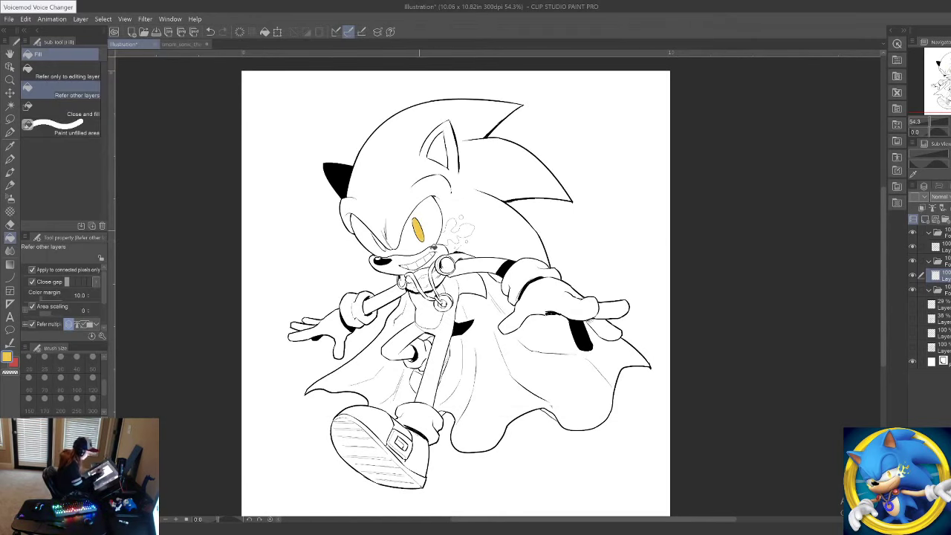
# Step: Fill the smaller iris and cheek splatter golden yellow, and the head, quills, body and legs with the reference image's blue
pyautogui.click(381, 241)
pyautogui.click(457, 228)
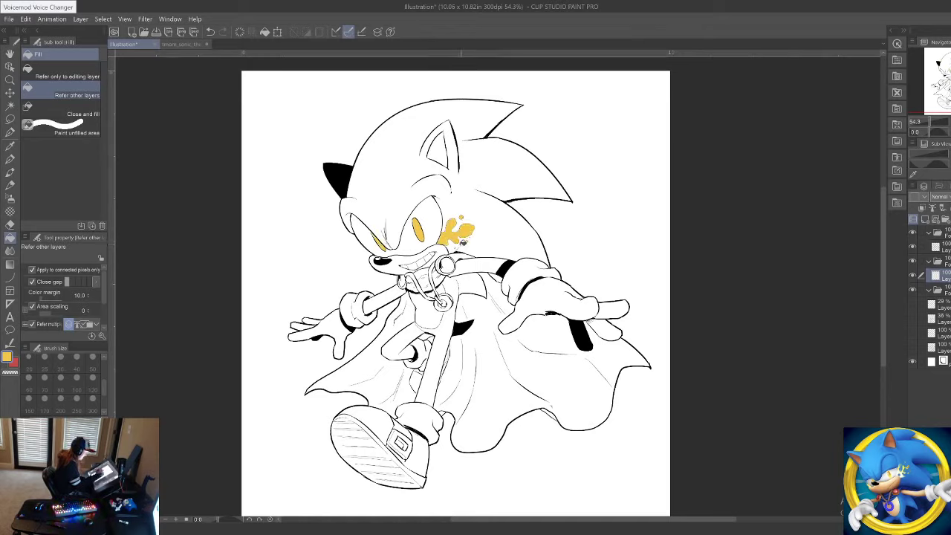
pyautogui.click(194, 45)
pyautogui.click(148, 46)
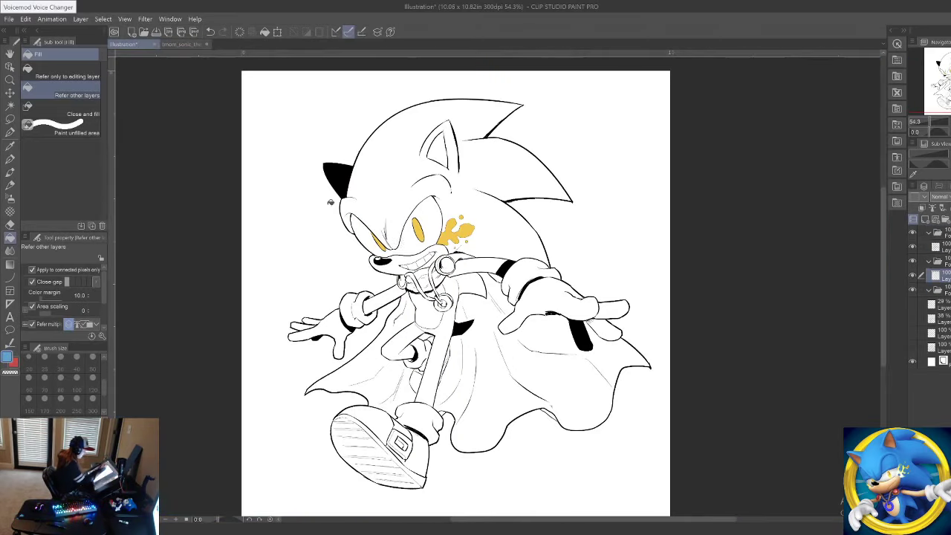
pyautogui.click(405, 179)
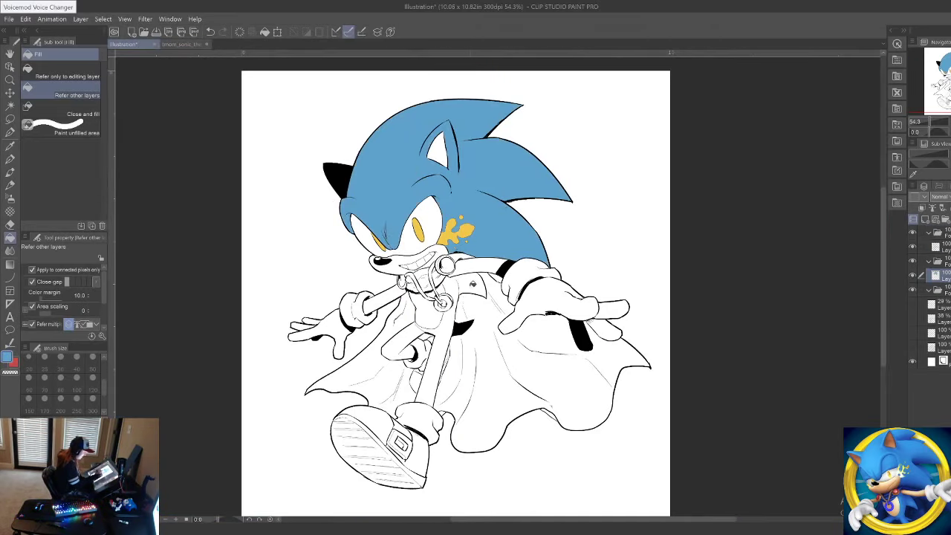
pyautogui.click(473, 286)
pyautogui.click(418, 335)
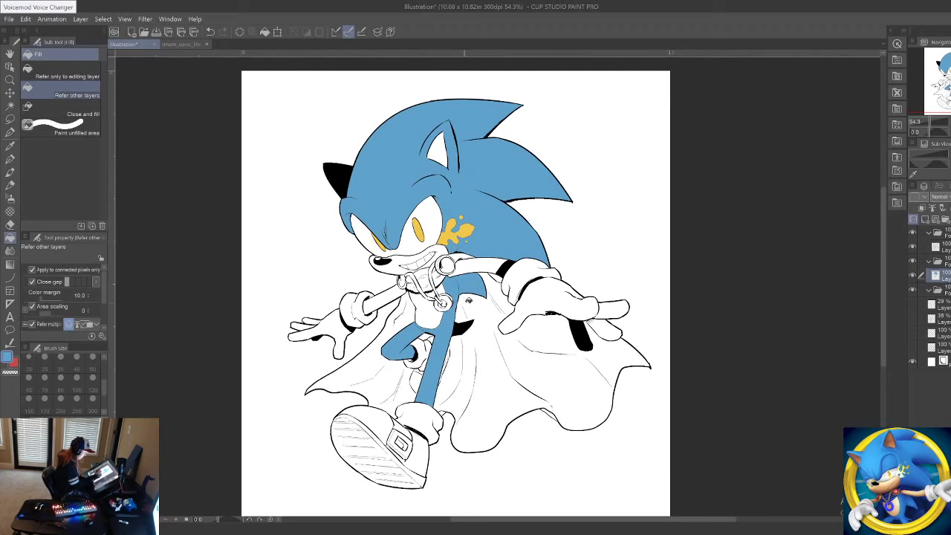
# Step: Switch to the Real G-pen and set its brush size to 39.9
pyautogui.click(10, 159)
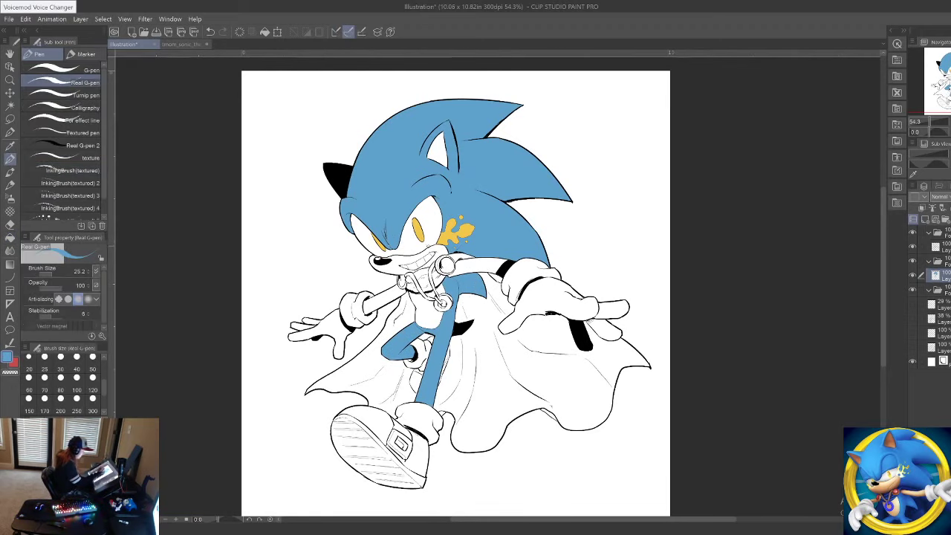
pyautogui.click(57, 273)
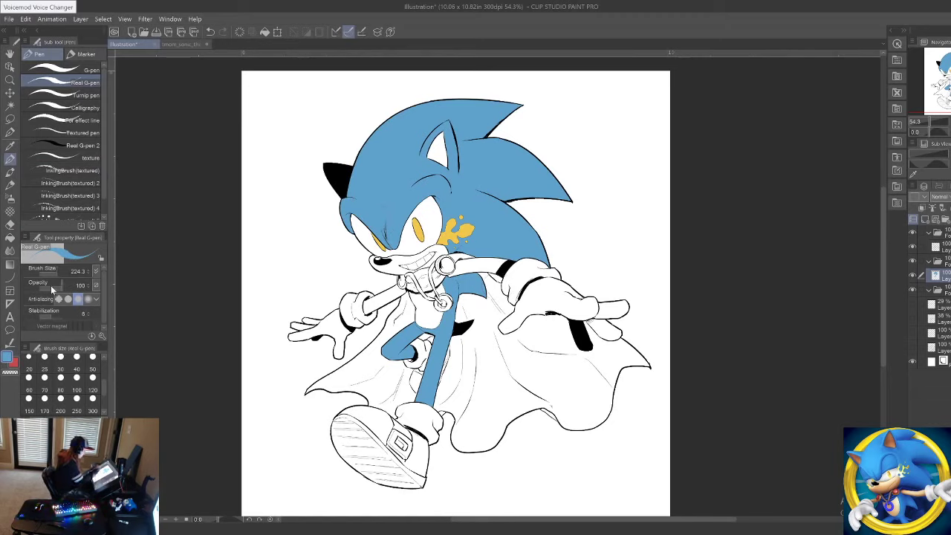
pyautogui.moveTo(60, 272); pyautogui.dragTo(57, 273)
pyautogui.press(']')
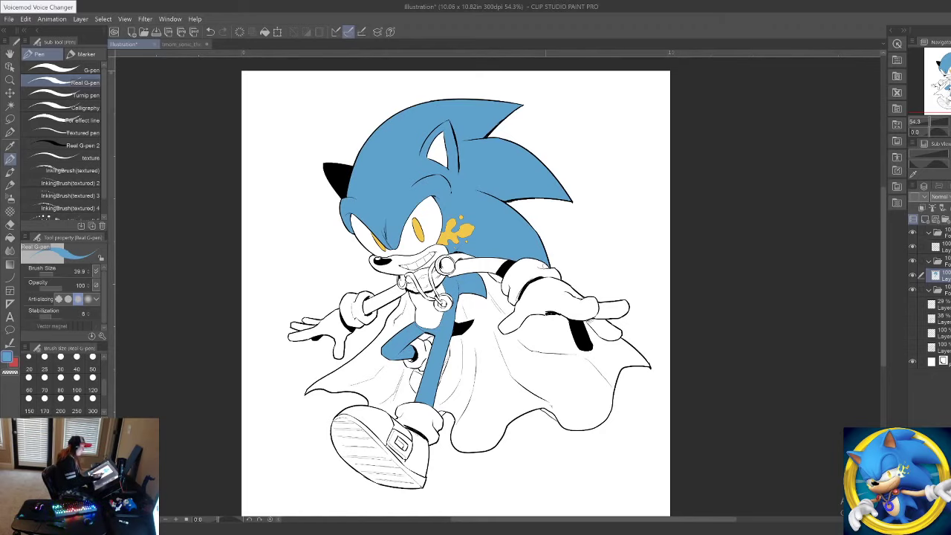
# Step: Save the illustration in TMOM FOLDER under the file name yoyoyo in CLIP STUDIO FORMAT
pyautogui.click(8, 19)
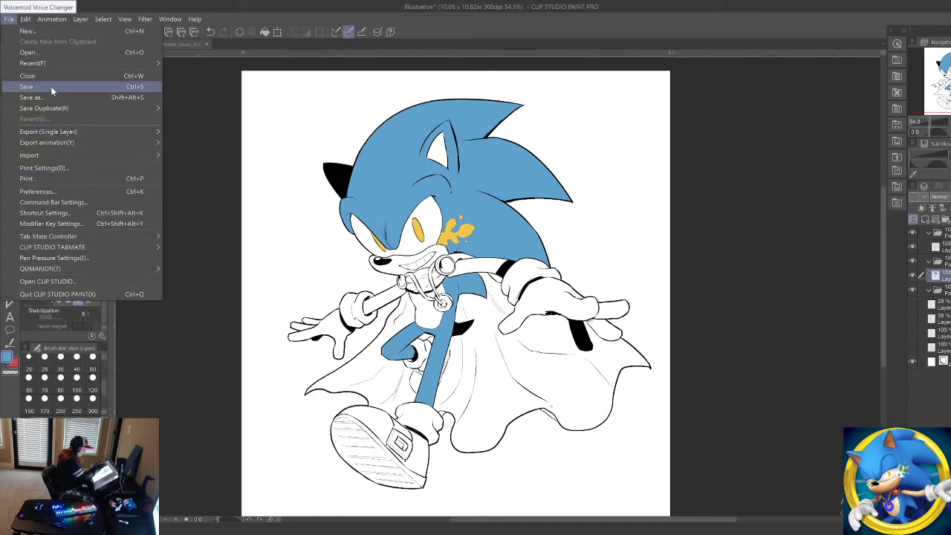
pyautogui.click(29, 87)
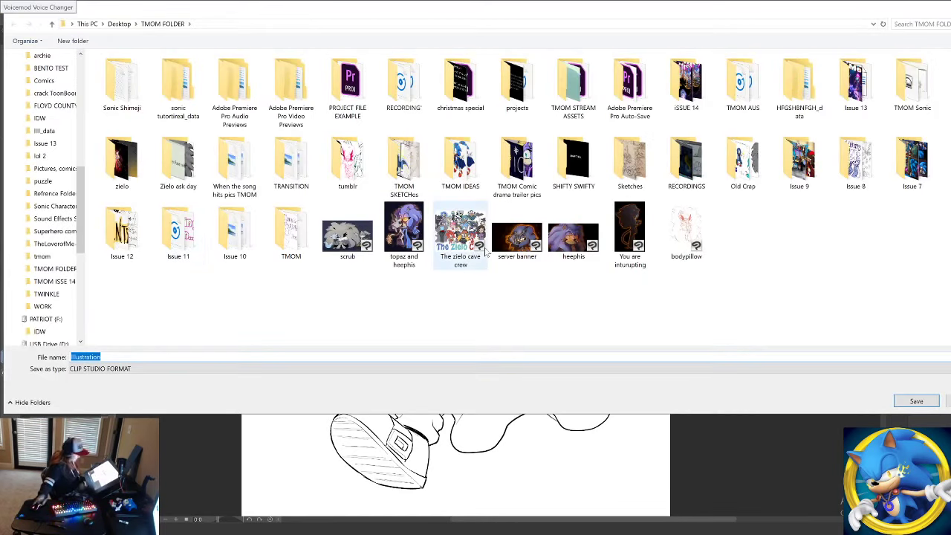
pyautogui.write('jrhemjd')
pyautogui.press('Return')
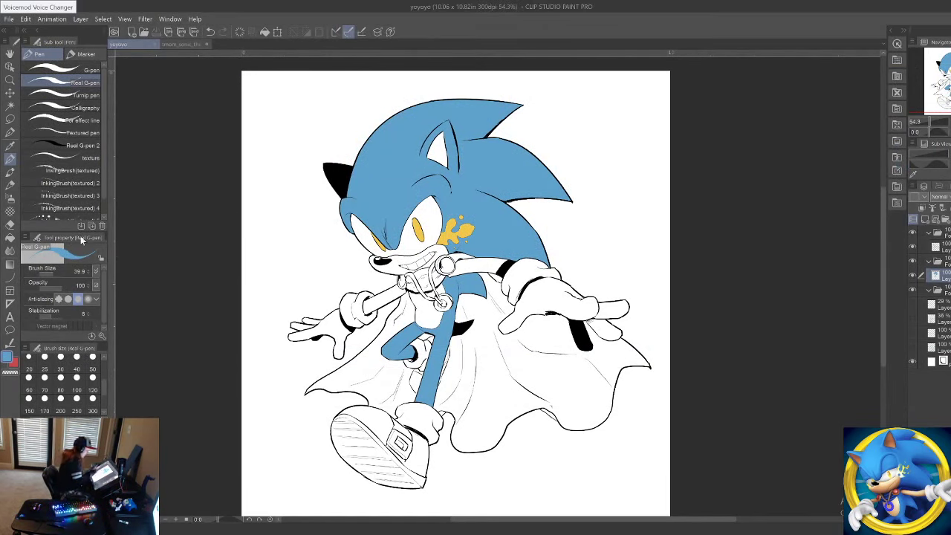
# Step: Fill the belly, muzzle, inner ear and both arms with beige skin colour
pyautogui.click(9, 238)
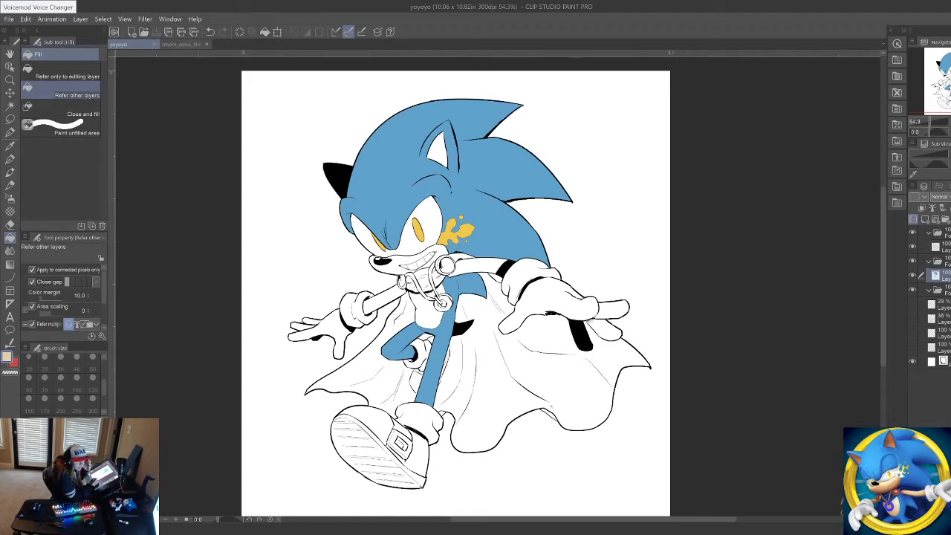
pyautogui.click(435, 313)
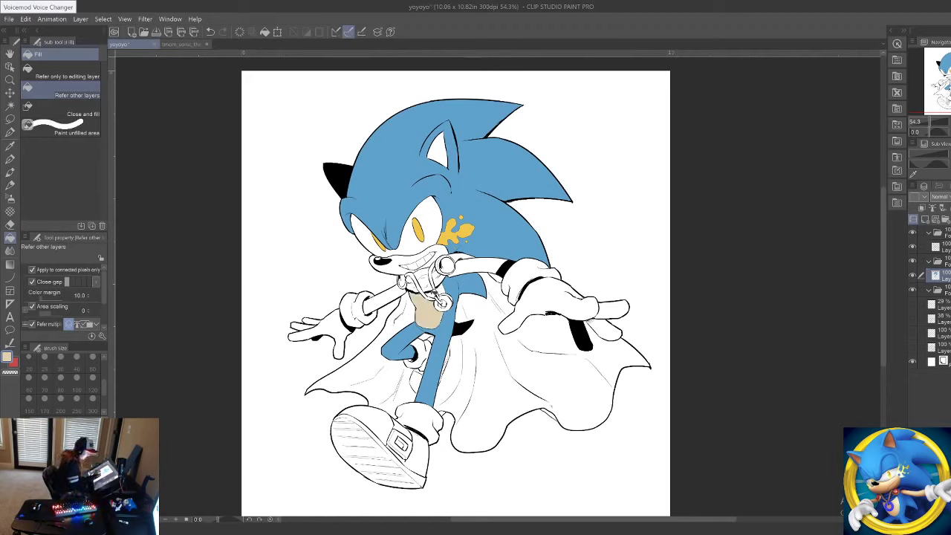
pyautogui.click(437, 246)
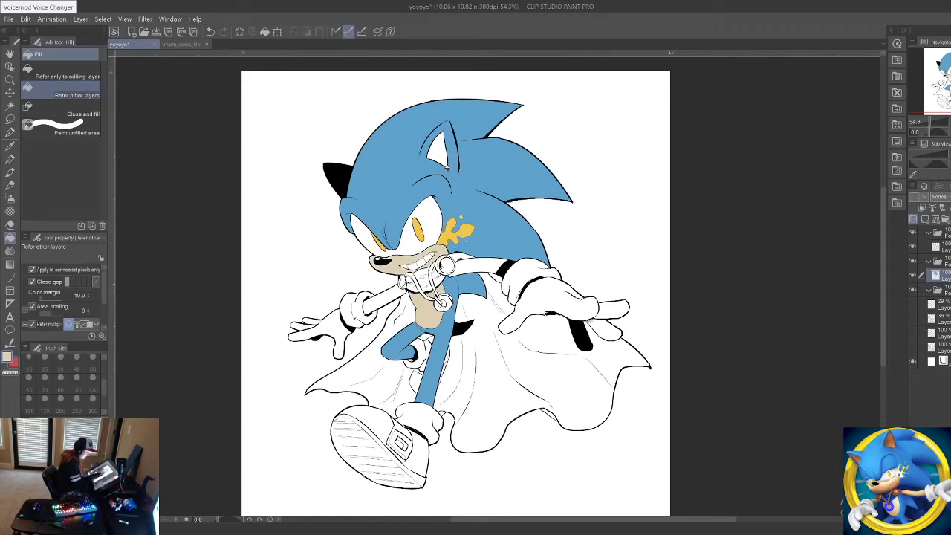
pyautogui.click(443, 152)
pyautogui.click(476, 268)
pyautogui.click(394, 297)
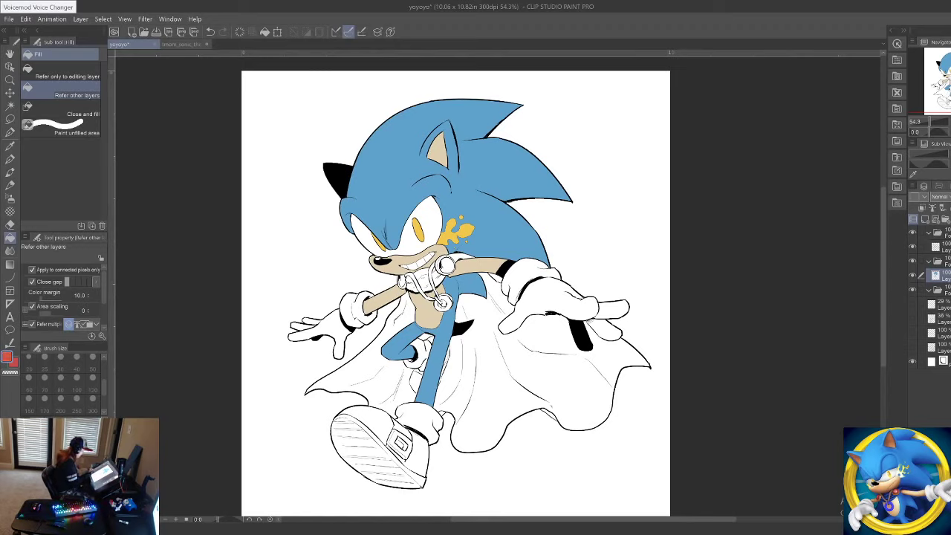
# Step: Fill the centres of both round cape clasps red and touch up the smaller one with the pen
pyautogui.click(449, 266)
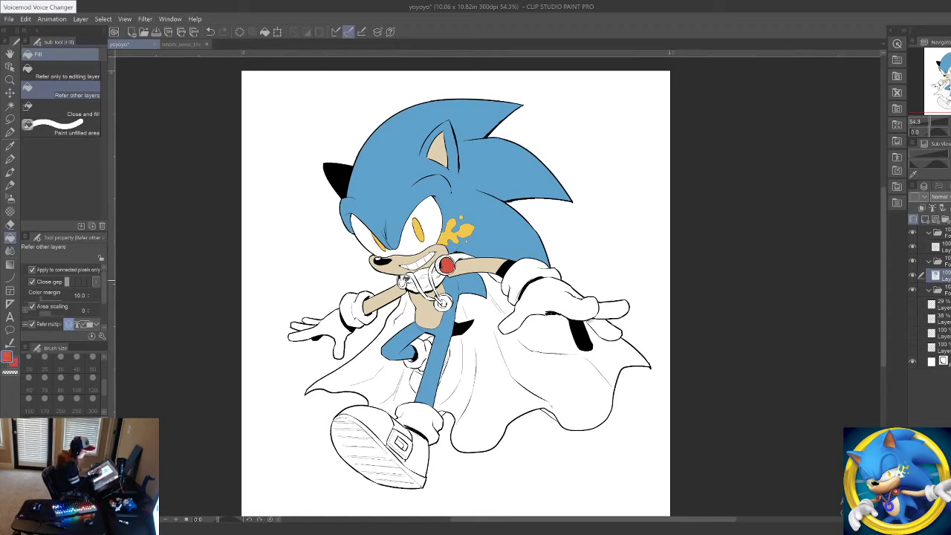
pyautogui.click(403, 281)
pyautogui.press('p')
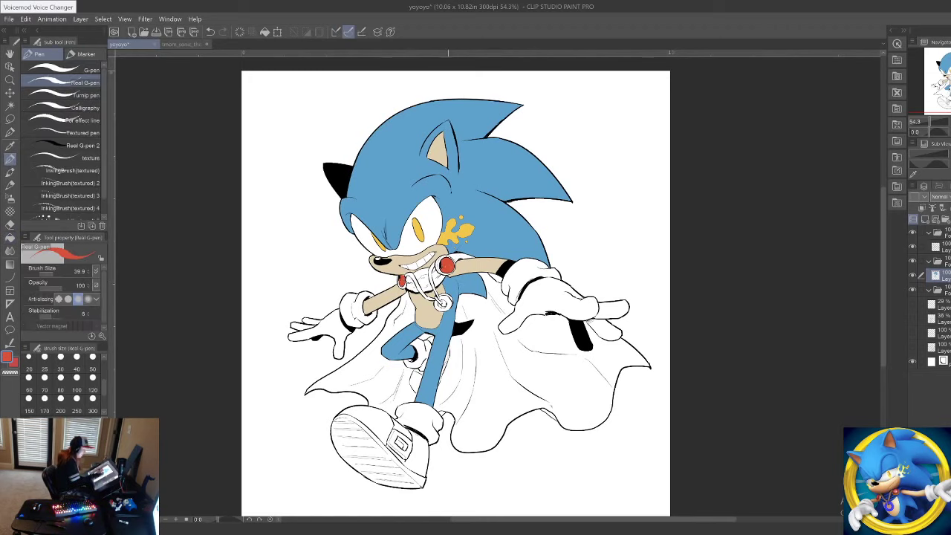
pyautogui.moveTo(404, 278); pyautogui.dragTo(400, 276)
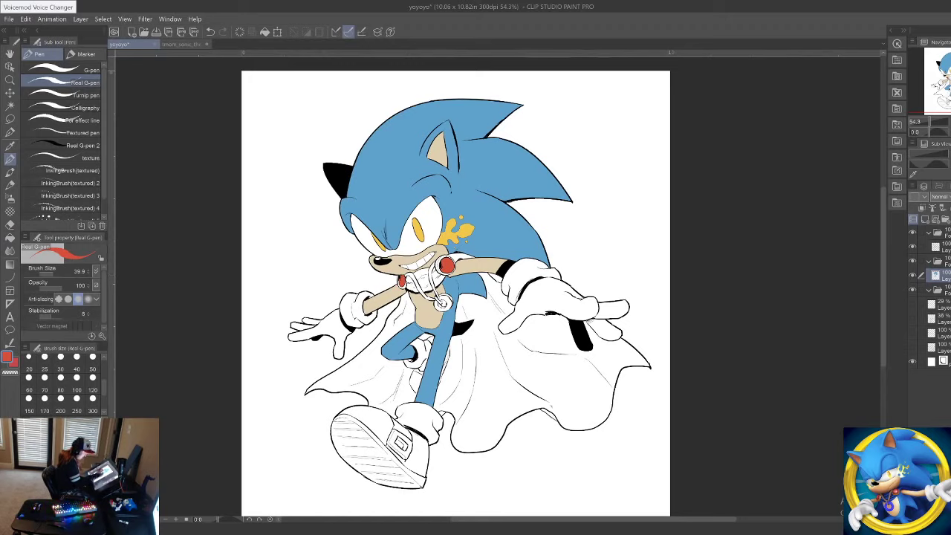
# Step: Fill the rims around the red cape clasps with golden tan
pyautogui.click(9, 225)
pyautogui.click(10, 239)
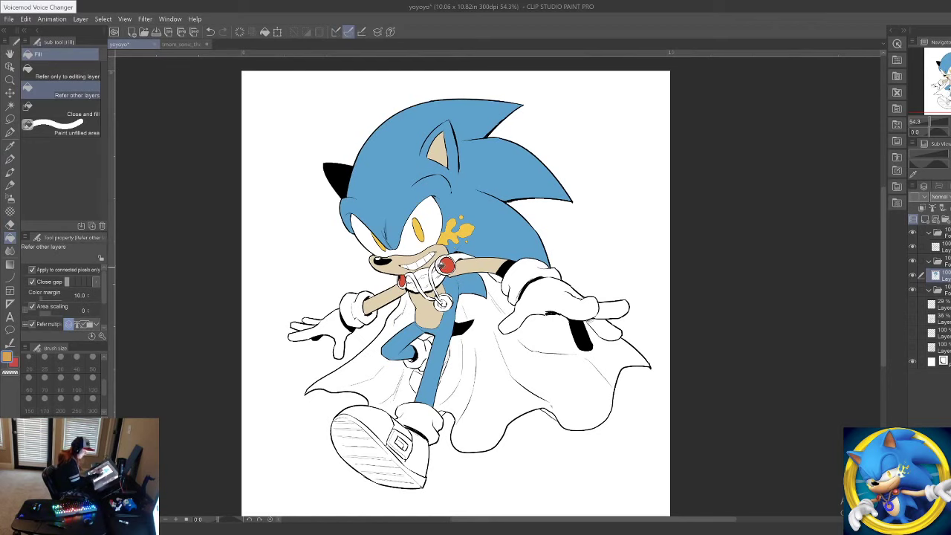
pyautogui.click(10, 80)
pyautogui.moveTo(444, 270); pyautogui.dragTo(458, 283)
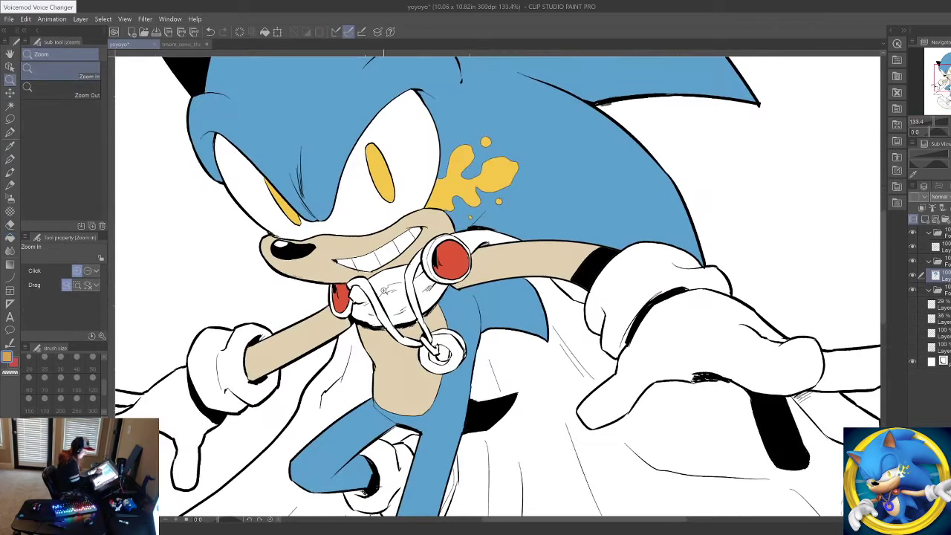
pyautogui.press('g')
pyautogui.click(434, 257)
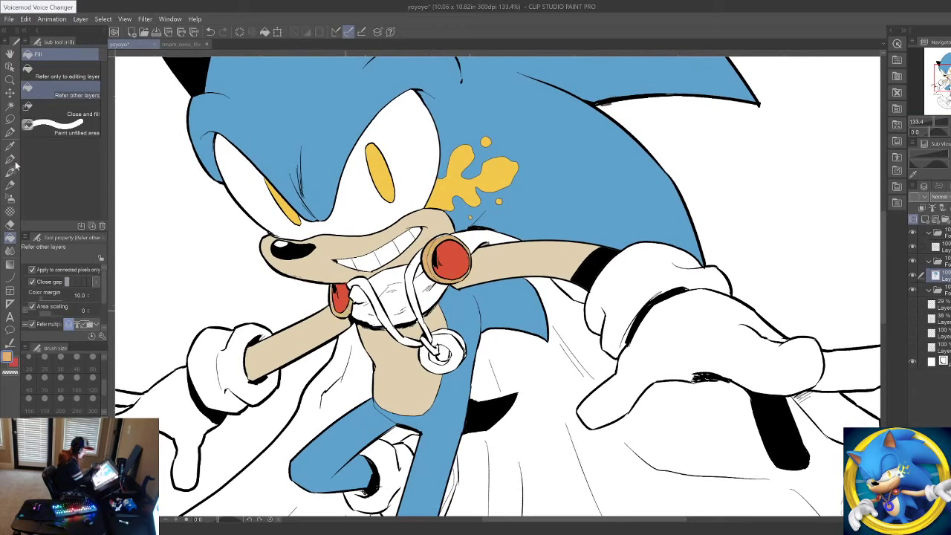
pyautogui.press('p')
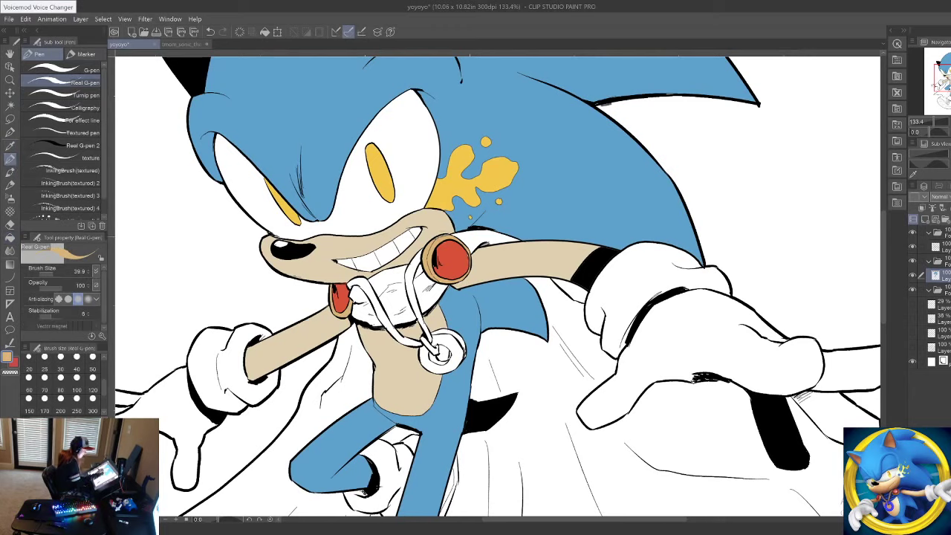
# Step: Fill the hole of the ring pendant with beige and the ring itself with bright blue
pyautogui.keyDown('alt'); pyautogui.click(463, 254); pyautogui.keyUp('alt')
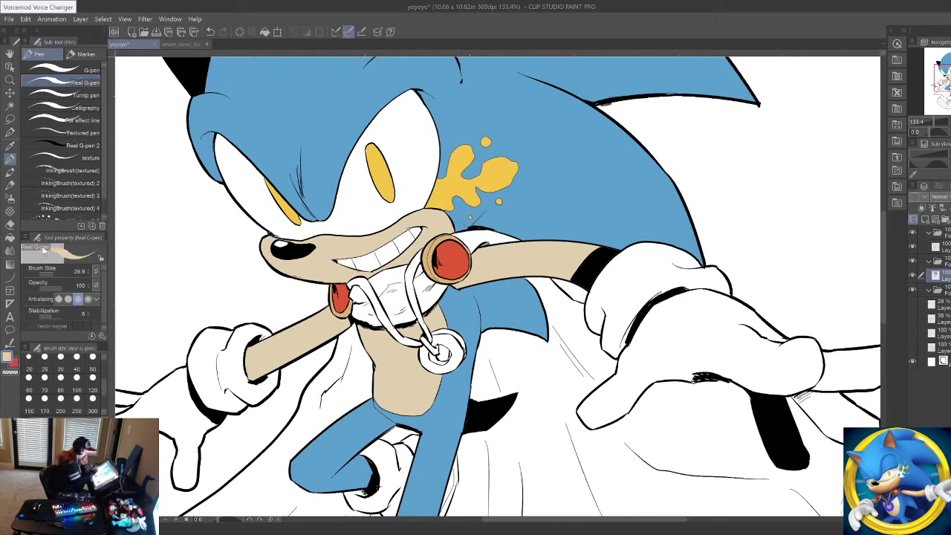
pyautogui.press('g')
pyautogui.keyDown('alt'); pyautogui.click(461, 308); pyautogui.keyUp('alt')
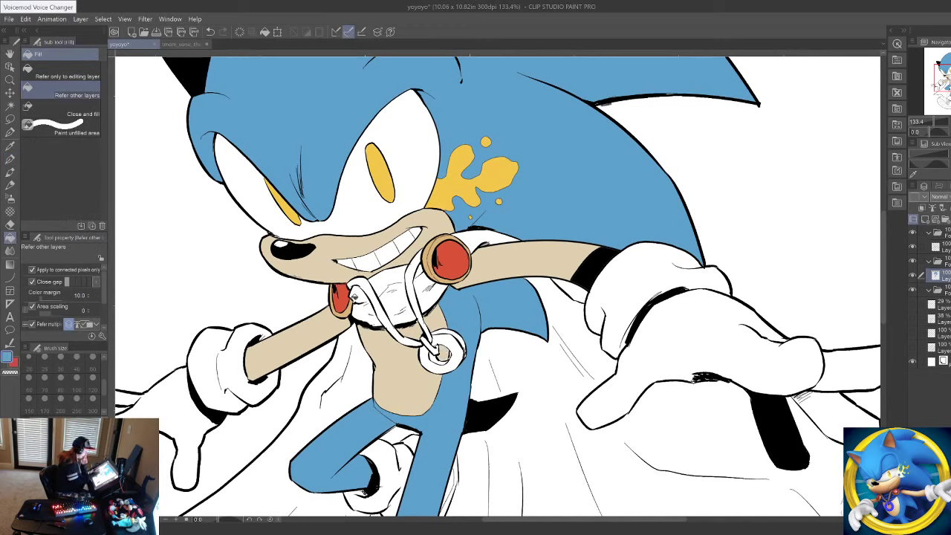
pyautogui.press('p')
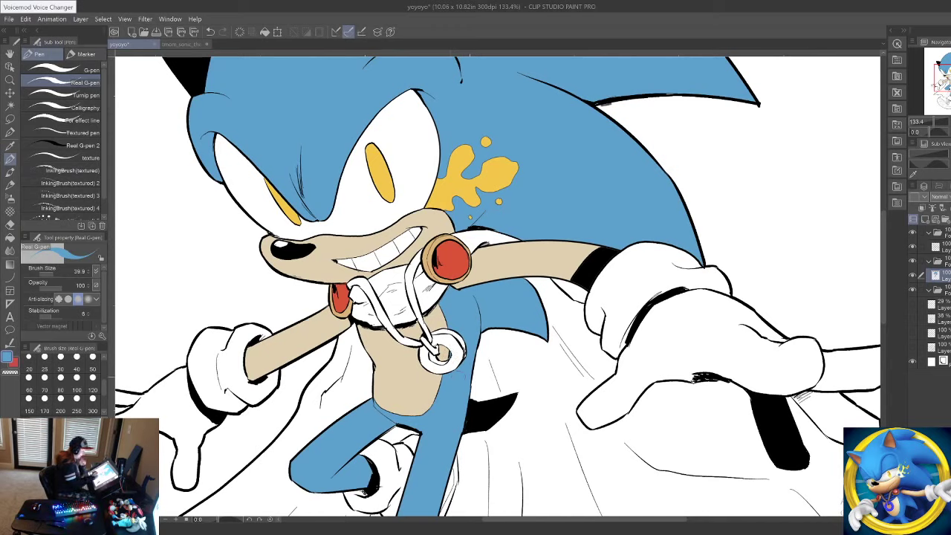
pyautogui.press('g')
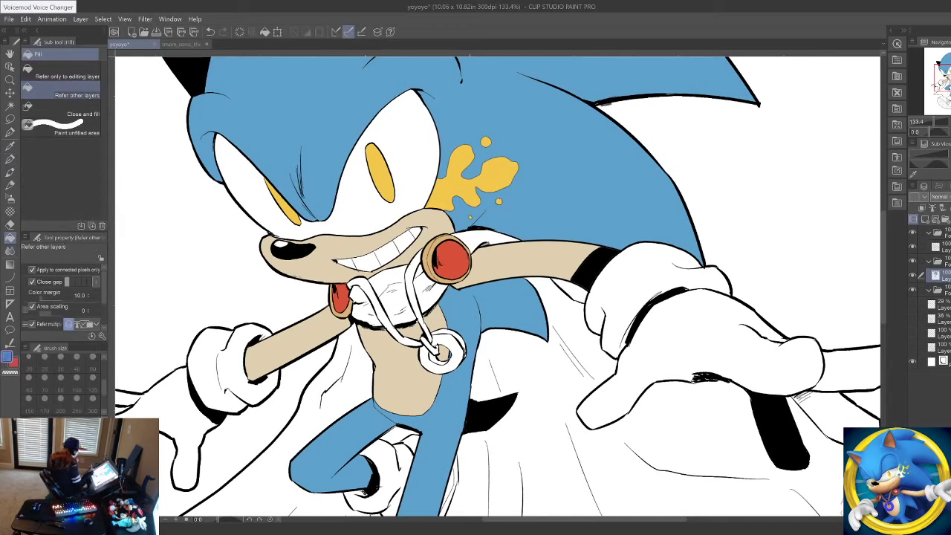
pyautogui.click(453, 341)
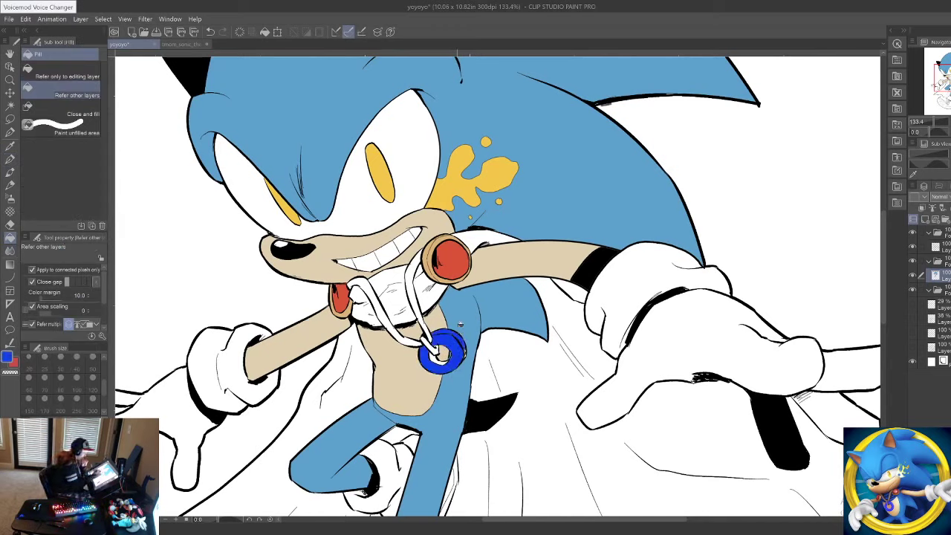
# Step: Touch up the unfilled edges of the pendant ring in bright blue with the Real G-pen
pyautogui.press('p')
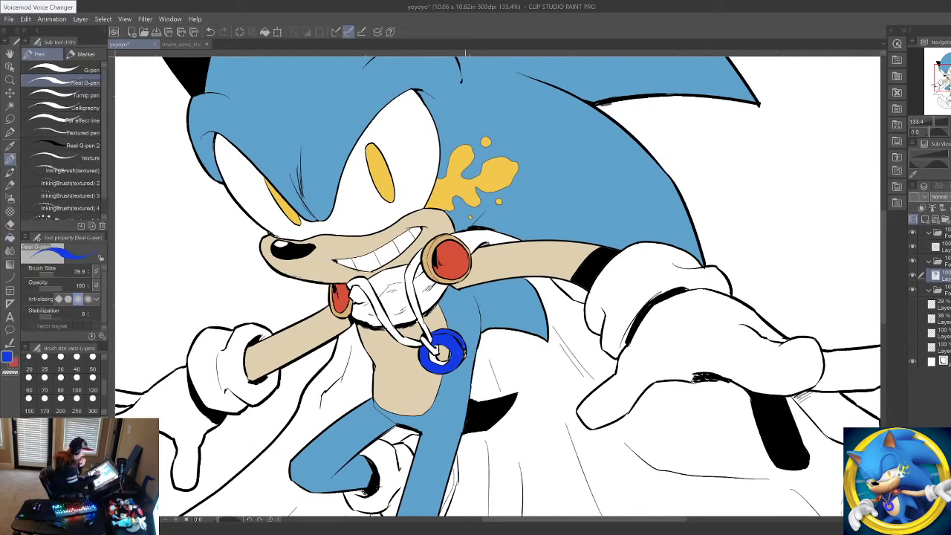
pyautogui.moveTo(466, 351); pyautogui.dragTo(433, 362)
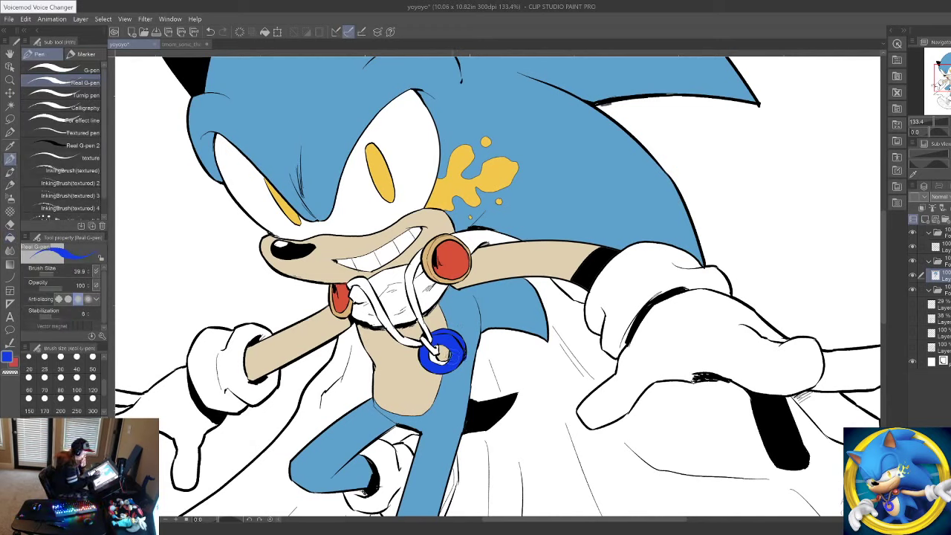
pyautogui.press('g')
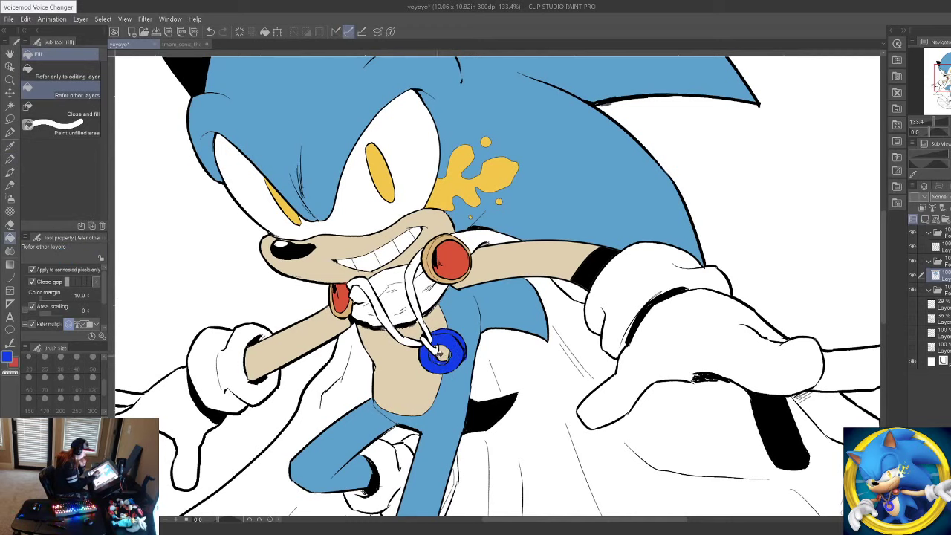
pyautogui.press('p')
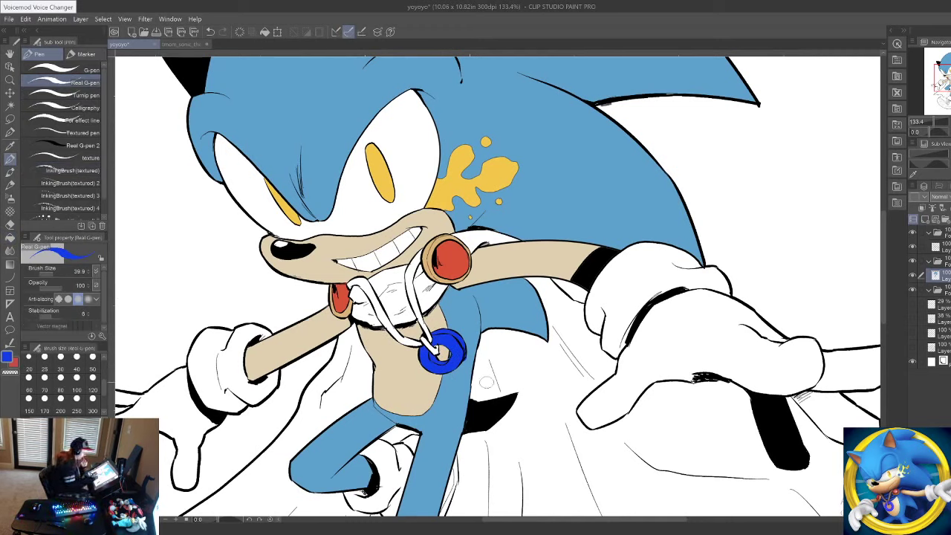
pyautogui.keyDown('alt'); pyautogui.click(483, 375); pyautogui.keyUp('alt')
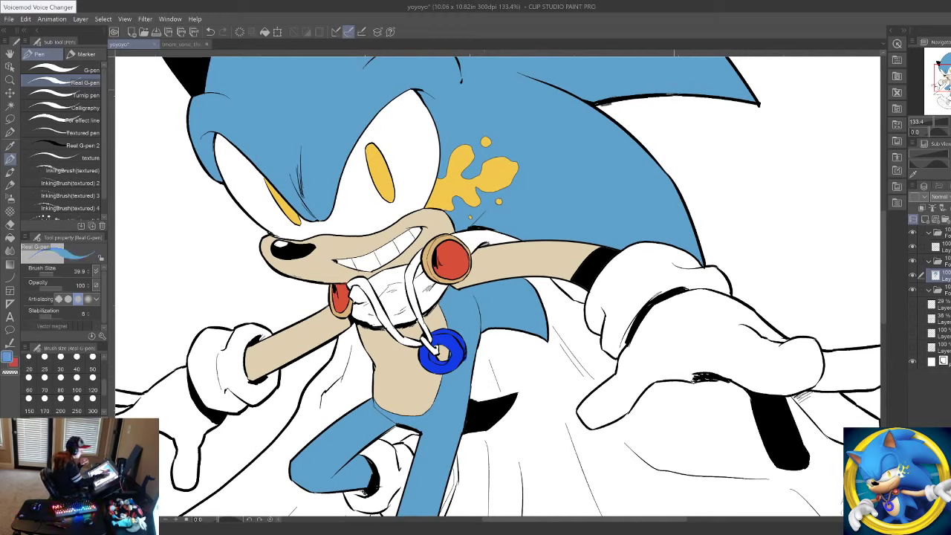
# Step: Fill both strands of the necklace cord and its knot at the pendant with brown
pyautogui.moveTo(578, 184); pyautogui.dragTo(536, 422)
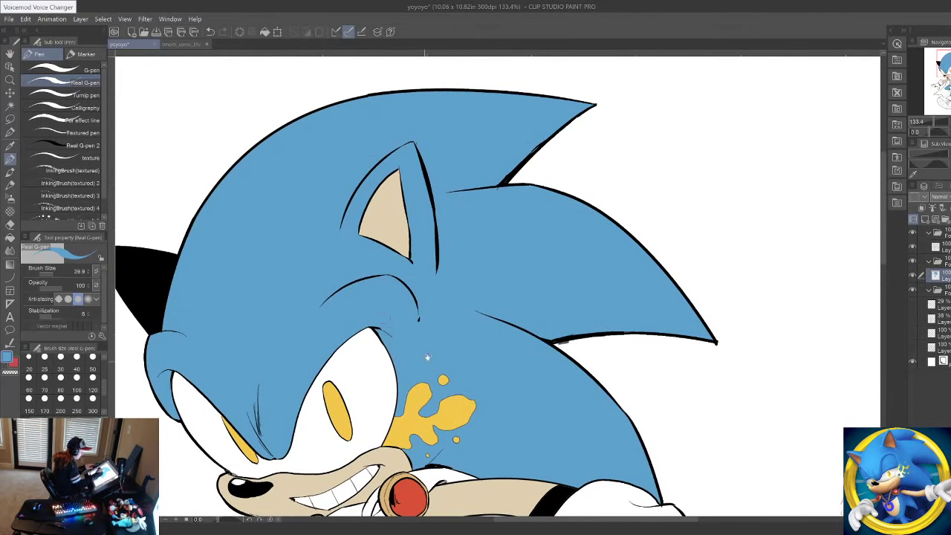
pyautogui.moveTo(397, 329); pyautogui.dragTo(501, 180)
pyautogui.moveTo(442, 327); pyautogui.dragTo(398, 166)
pyautogui.click(10, 240)
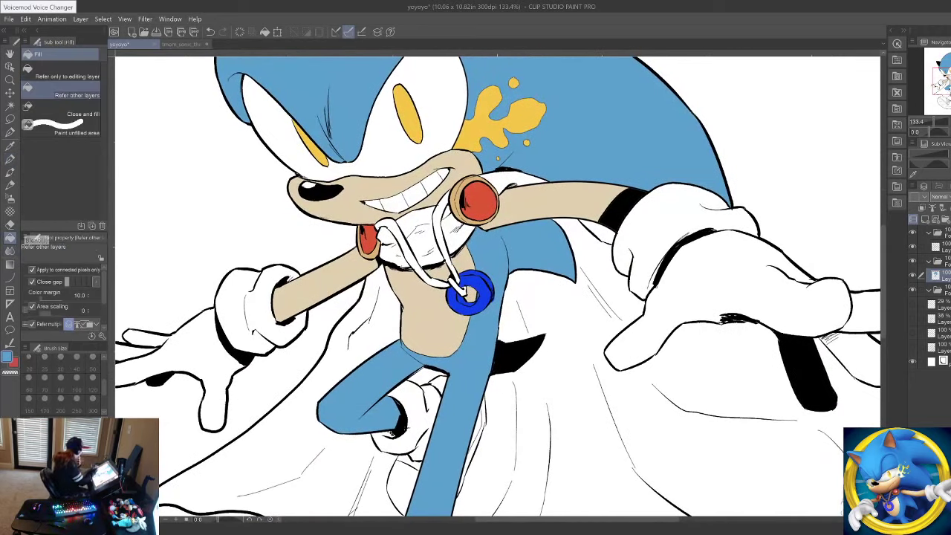
pyautogui.click(427, 274)
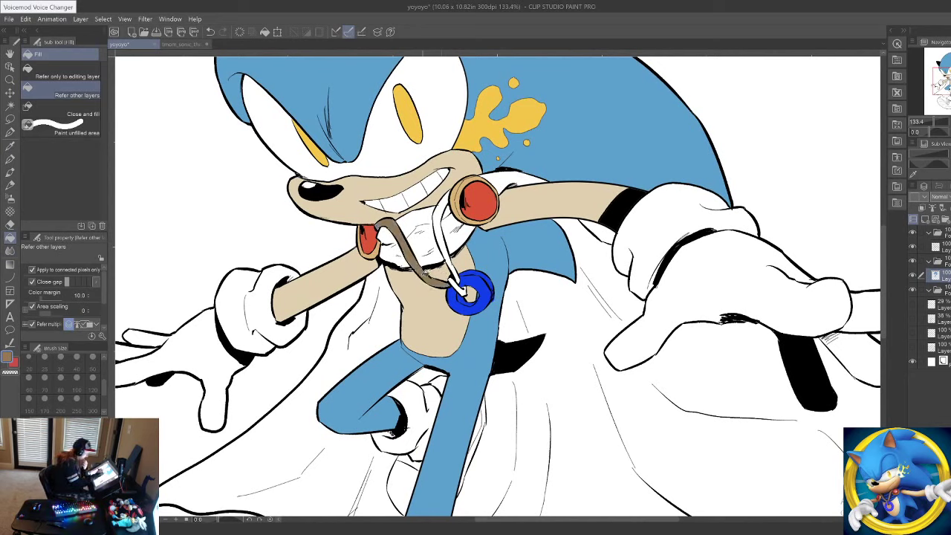
pyautogui.click(449, 244)
pyautogui.click(459, 287)
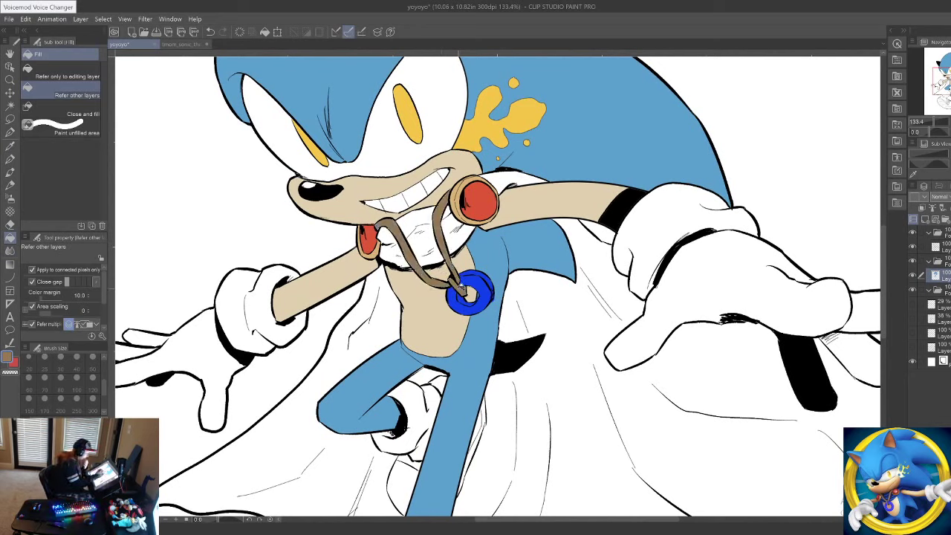
# Step: Fill the eye whites and the glove and cuff on the drawing's left side with pale cream
pyautogui.click(11, 159)
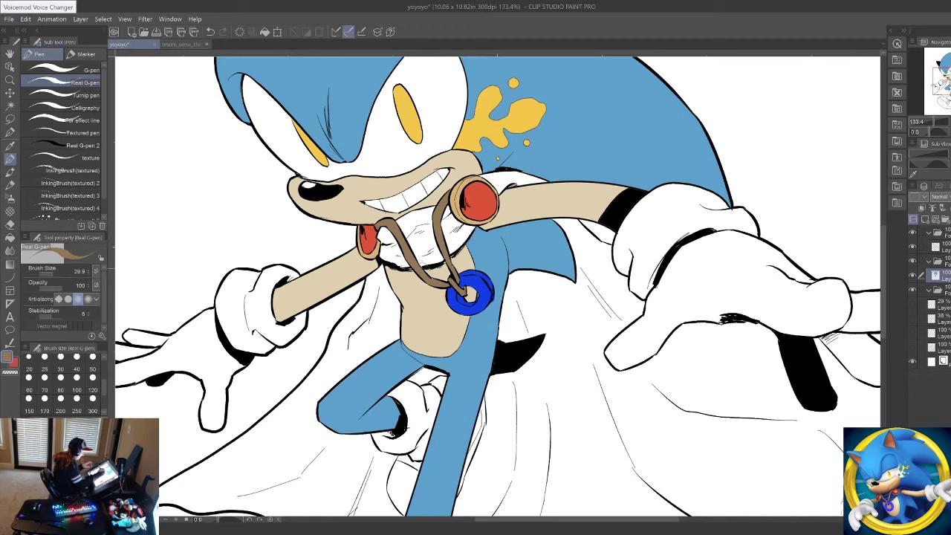
pyautogui.moveTo(477, 290); pyautogui.dragTo(553, 324)
pyautogui.press('g')
pyautogui.keyDown('alt'); pyautogui.click(554, 324); pyautogui.keyUp('alt')
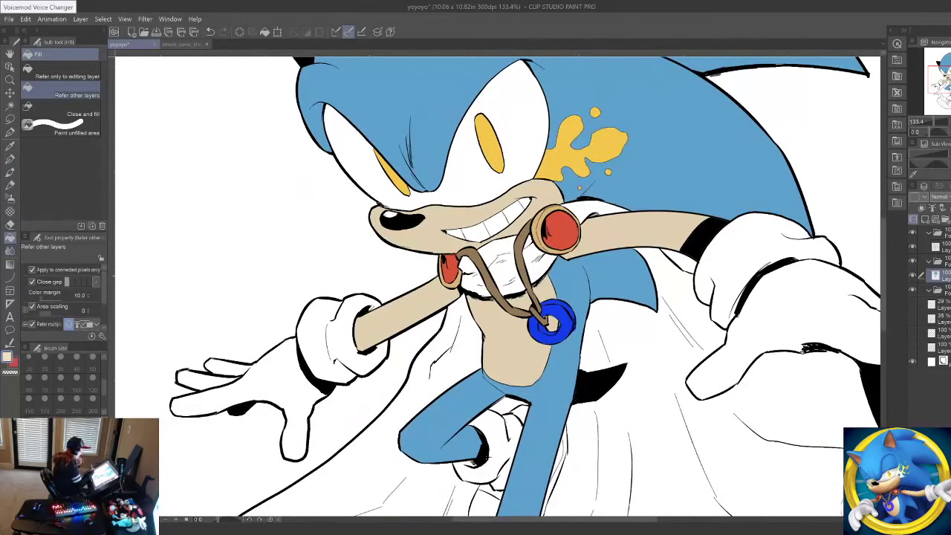
pyautogui.click(470, 181)
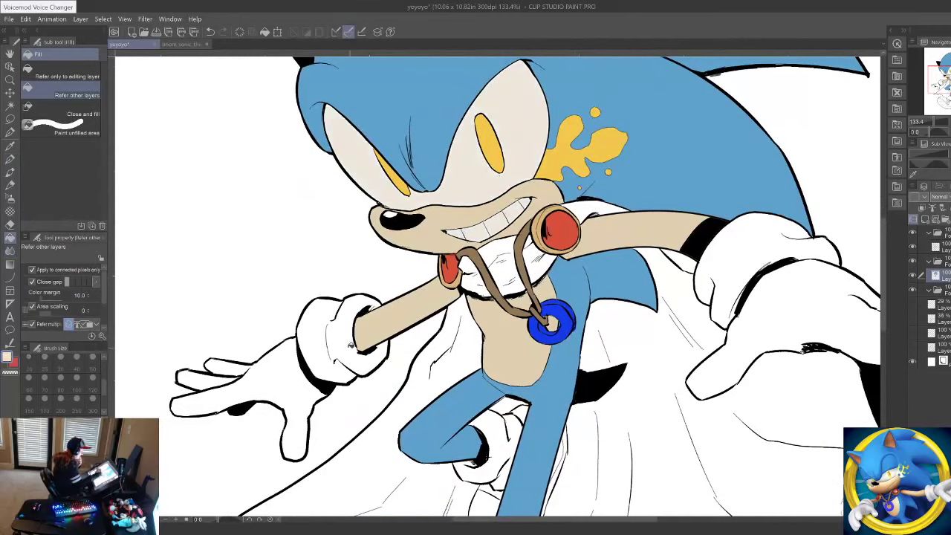
pyautogui.click(349, 345)
pyautogui.click(292, 374)
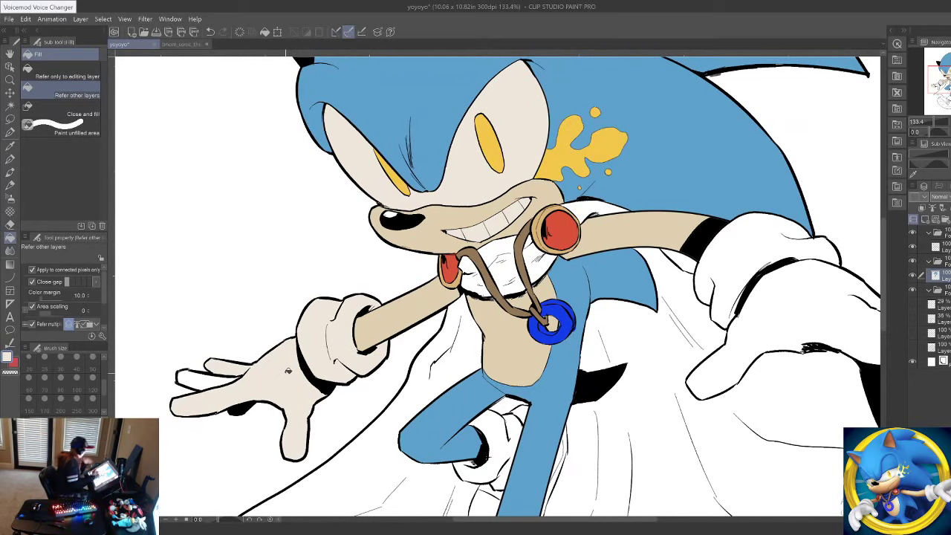
# Step: Fill the palm, cuff and extended fingers of the glove on the drawing's right side with the same pale cream
pyautogui.moveTo(605, 403); pyautogui.dragTo(307, 426)
pyautogui.click(511, 315)
pyautogui.click(468, 264)
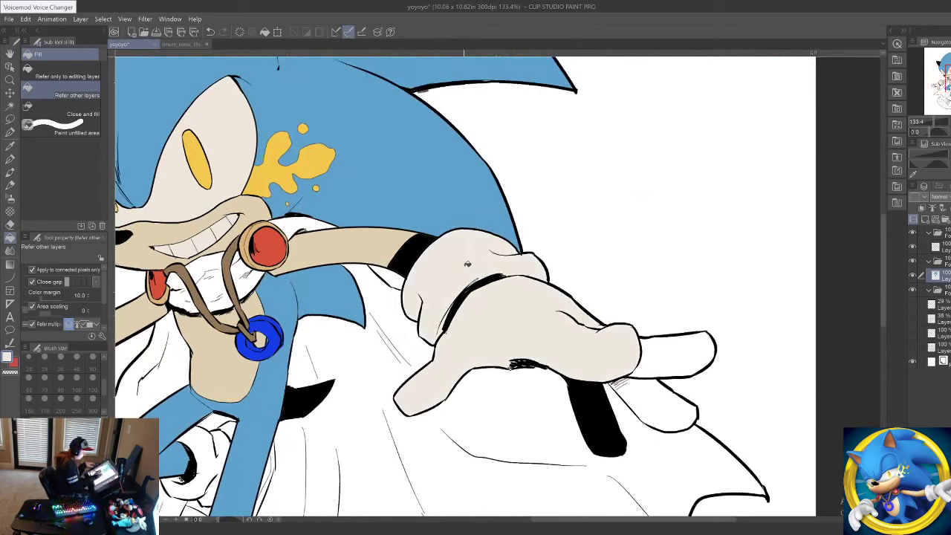
pyautogui.click(657, 361)
pyautogui.click(660, 384)
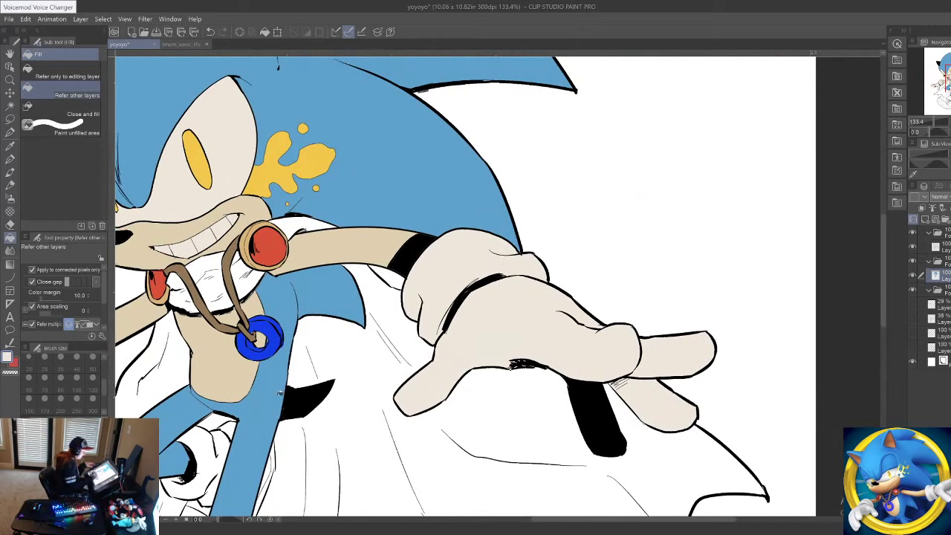
# Step: Touch up the glove gaps with the Real G-pen and fill the leftover white area between the left glove's fingers with cream
pyautogui.click(11, 158)
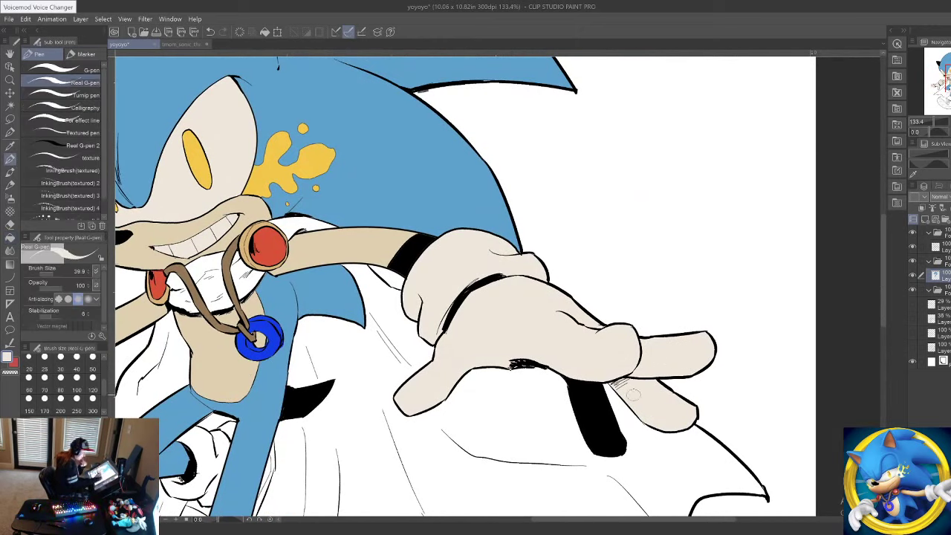
pyautogui.moveTo(429, 391); pyautogui.dragTo(694, 363)
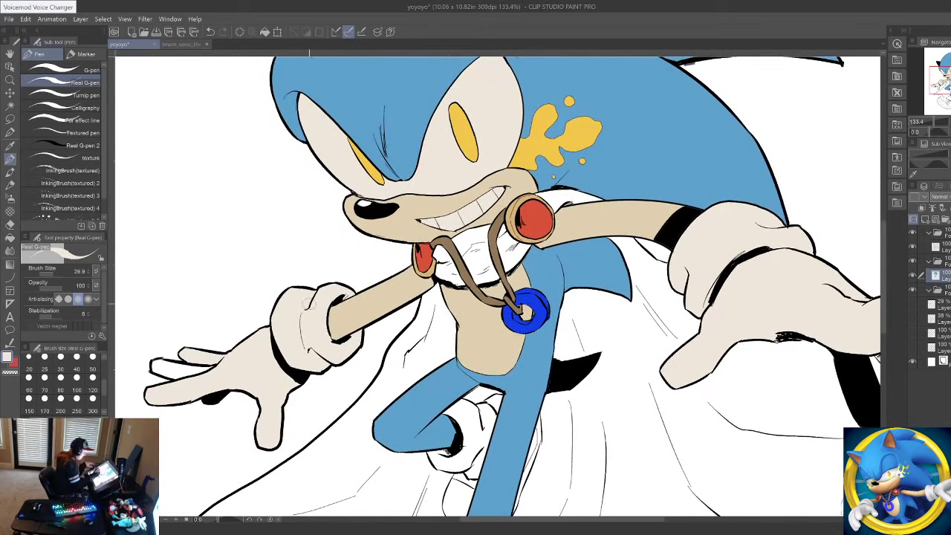
pyautogui.click(10, 238)
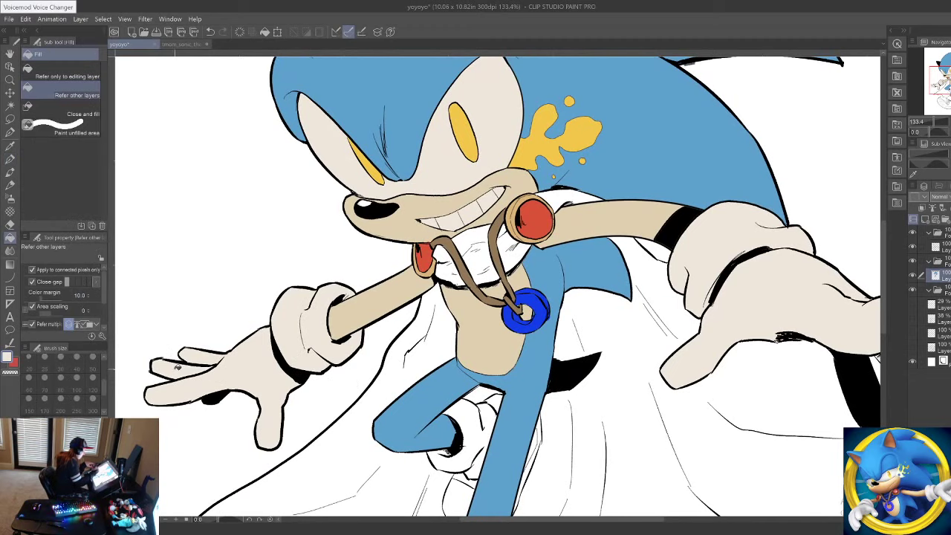
pyautogui.click(10, 159)
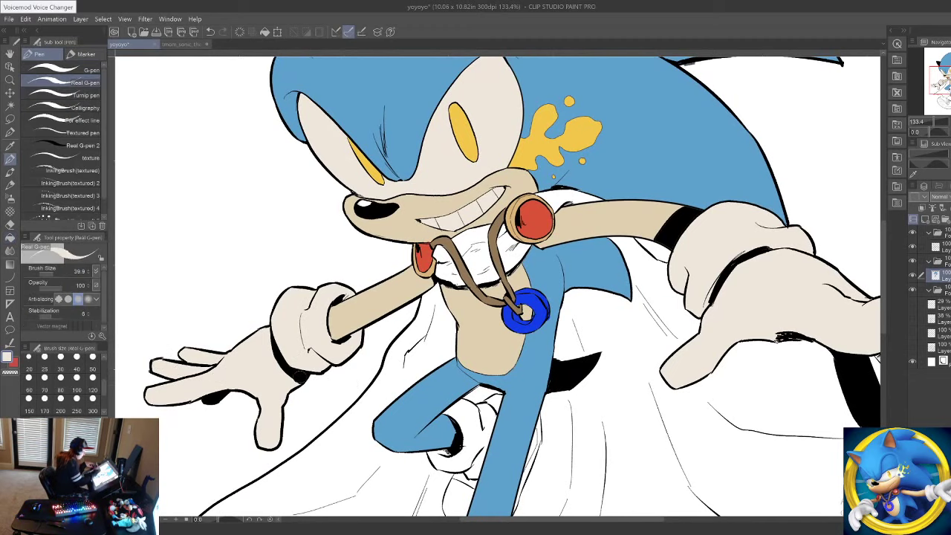
pyautogui.moveTo(480, 359); pyautogui.dragTo(356, 278)
pyautogui.moveTo(461, 391)
pyautogui.mouseDown()
pyautogui.moveTo(493, 272)
pyautogui.moveTo(535, 433)
pyautogui.mouseUp()
pyautogui.moveTo(501, 349); pyautogui.dragTo(518, 421)
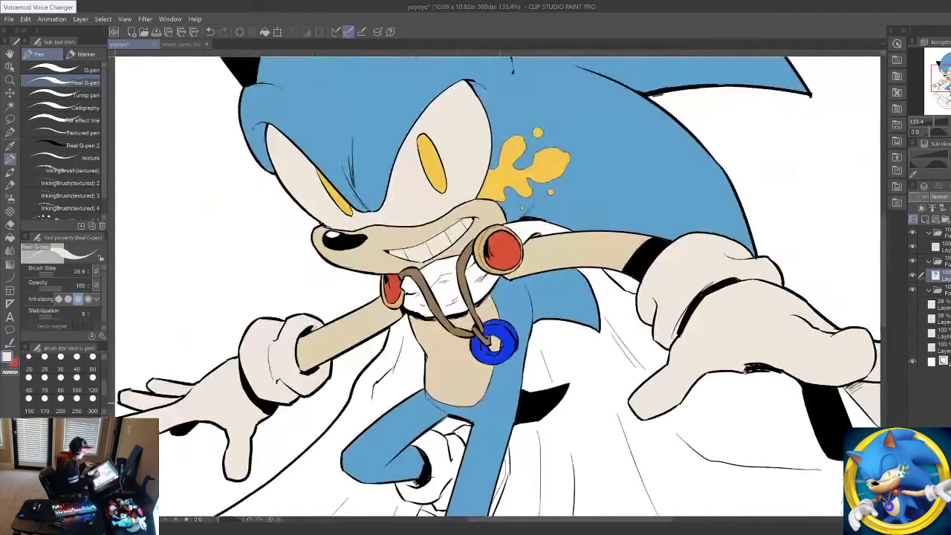
# Step: Refill the eye whites and both gloves, including cuffs and fingers, with a lighter off-white
pyautogui.click(10, 238)
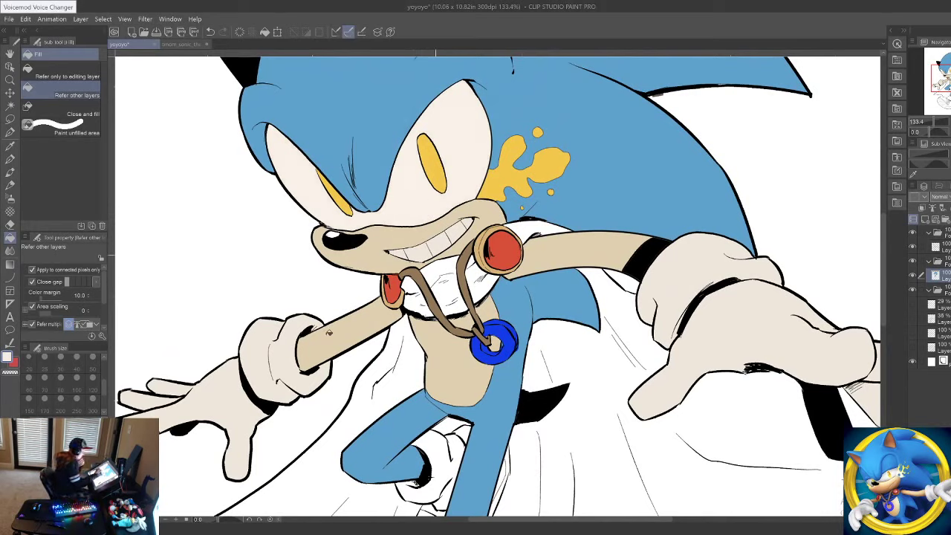
pyautogui.click(278, 370)
pyautogui.click(253, 397)
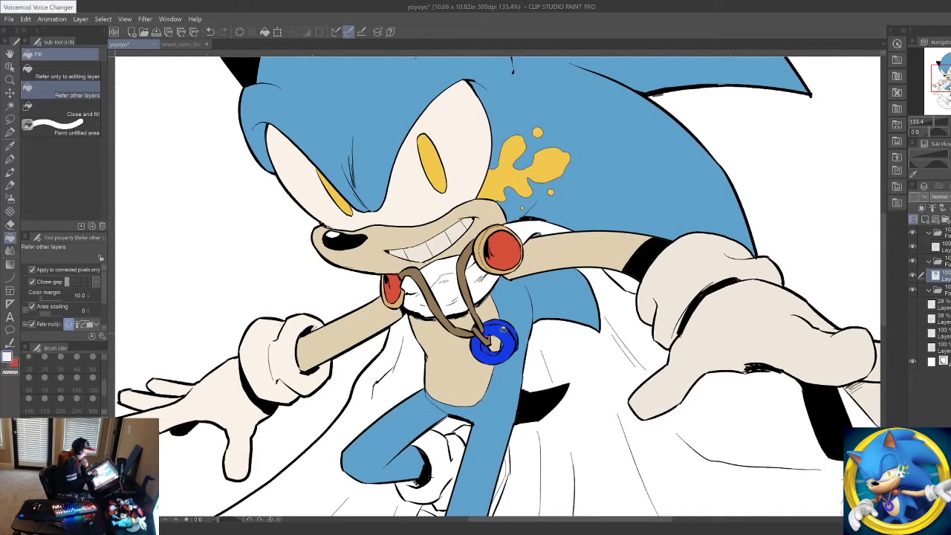
pyautogui.click(696, 293)
pyautogui.click(829, 362)
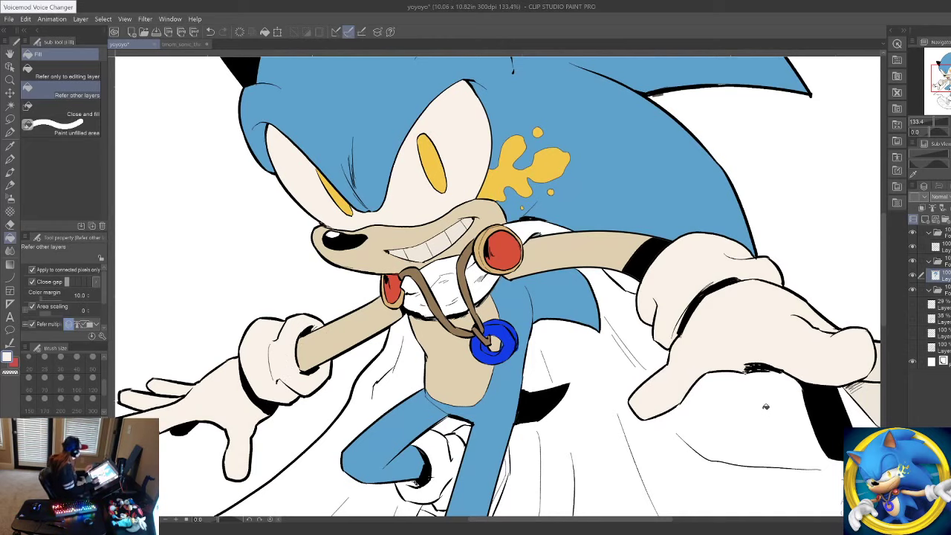
pyautogui.moveTo(764, 407); pyautogui.dragTo(565, 384)
pyautogui.click(717, 340)
pyautogui.moveTo(591, 441); pyautogui.dragTo(763, 360)
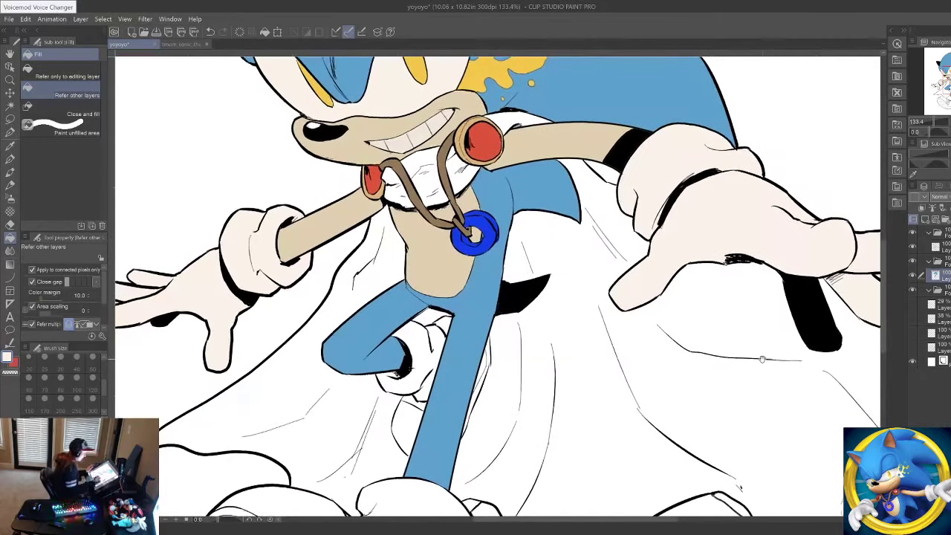
# Step: Refill the teeth of the grin with the lighter off-white
pyautogui.click(10, 160)
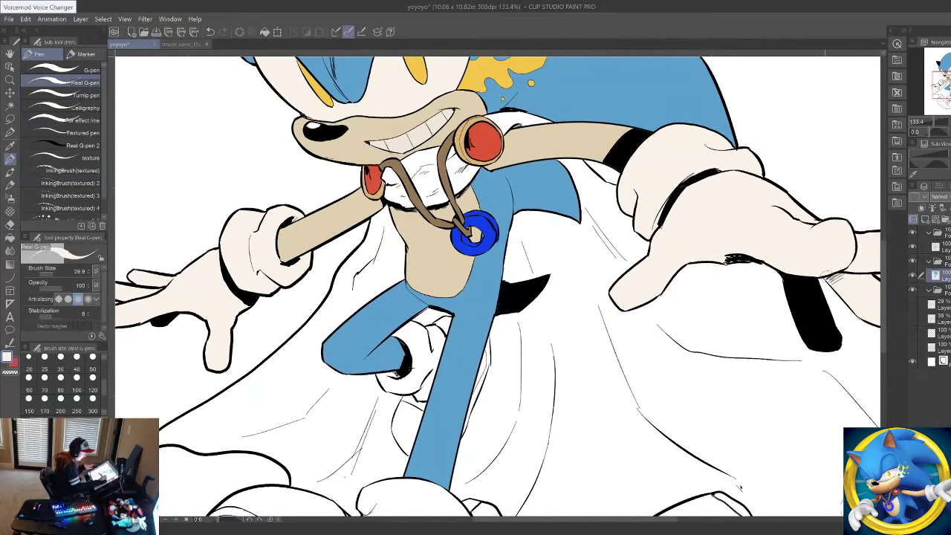
pyautogui.moveTo(550, 357); pyautogui.dragTo(608, 505)
pyautogui.press('e')
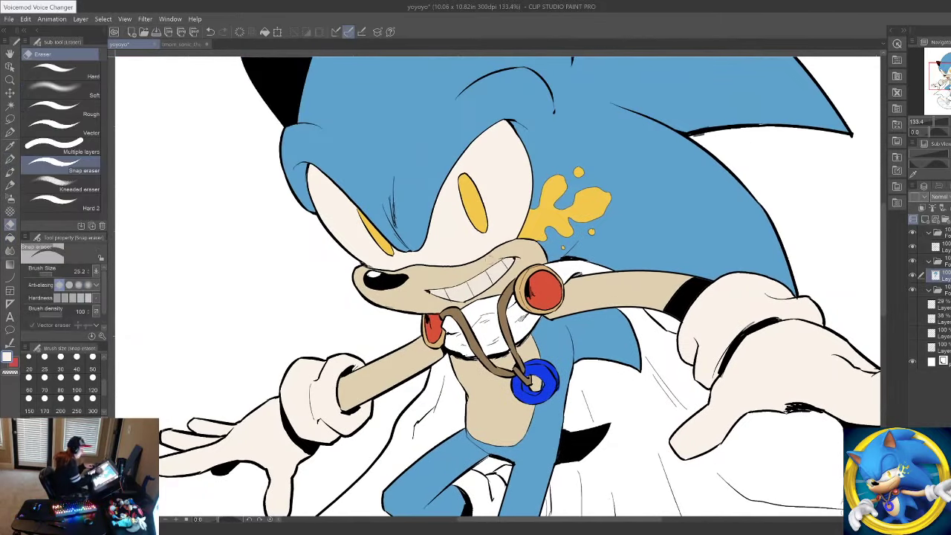
pyautogui.press('g')
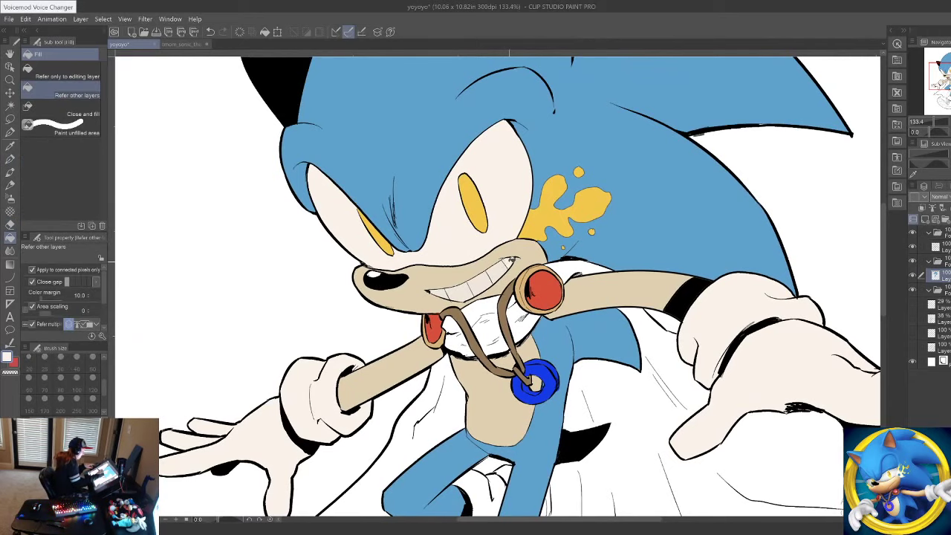
pyautogui.click(476, 285)
pyautogui.click(458, 292)
# Step: Fill the sock cuffs on both legs and the front shoe's strap and buckle centre with off-white
pyautogui.moveTo(538, 372); pyautogui.dragTo(489, 228)
pyautogui.moveTo(510, 487); pyautogui.dragTo(493, 349)
pyautogui.click(420, 231)
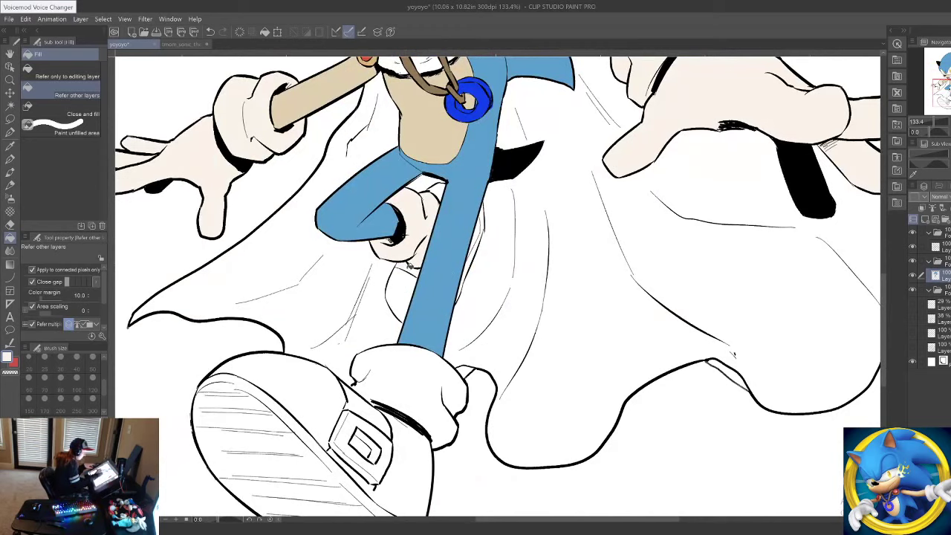
pyautogui.click(412, 398)
pyautogui.moveTo(412, 397); pyautogui.dragTo(445, 323)
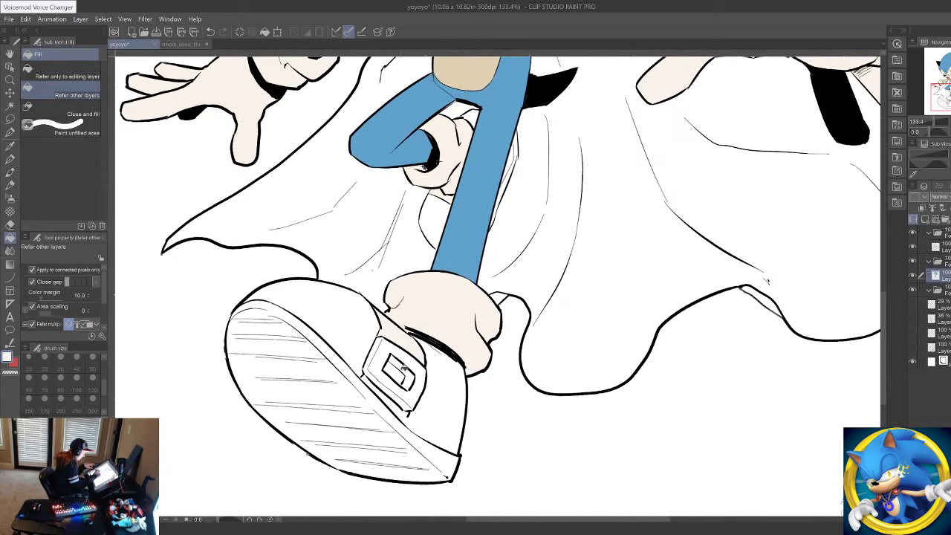
pyautogui.press('p')
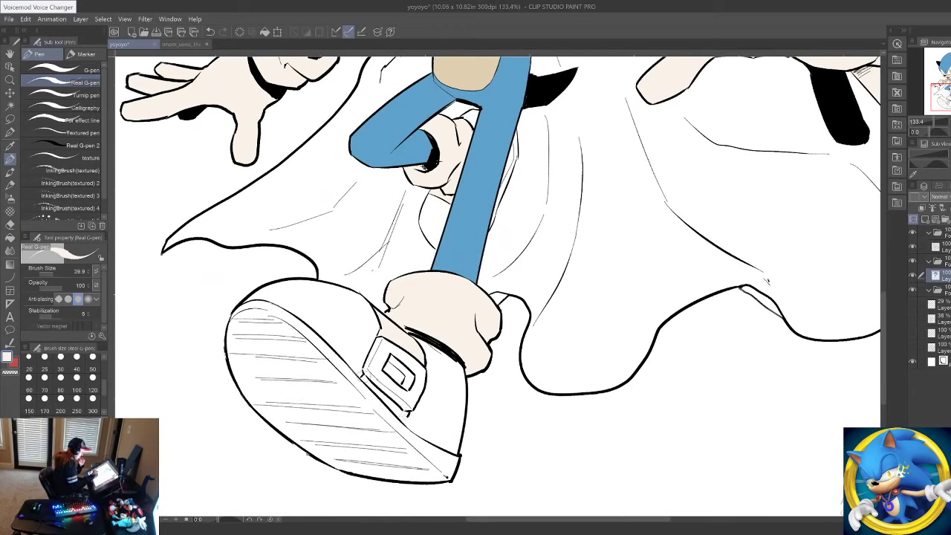
pyautogui.press('g')
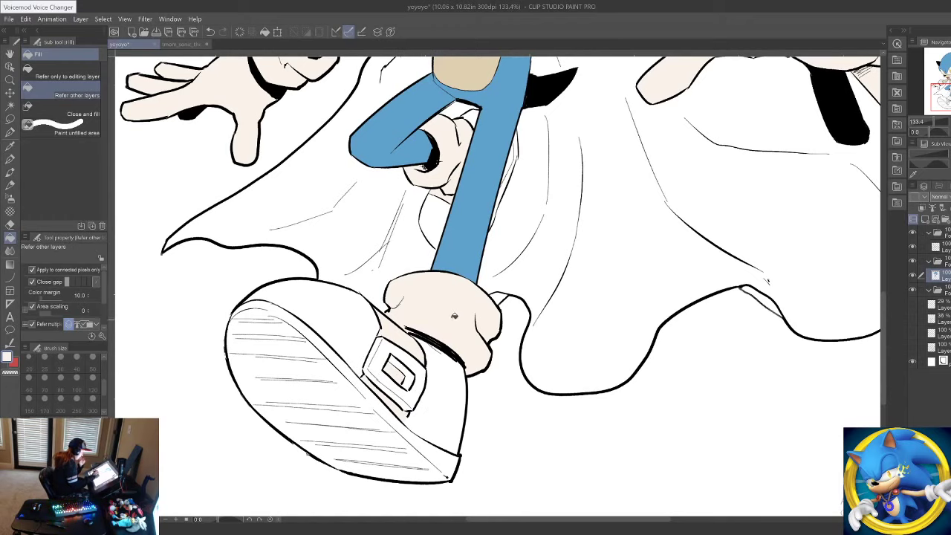
# Step: Save the drawing
pyautogui.scroll(4, 473, 336)
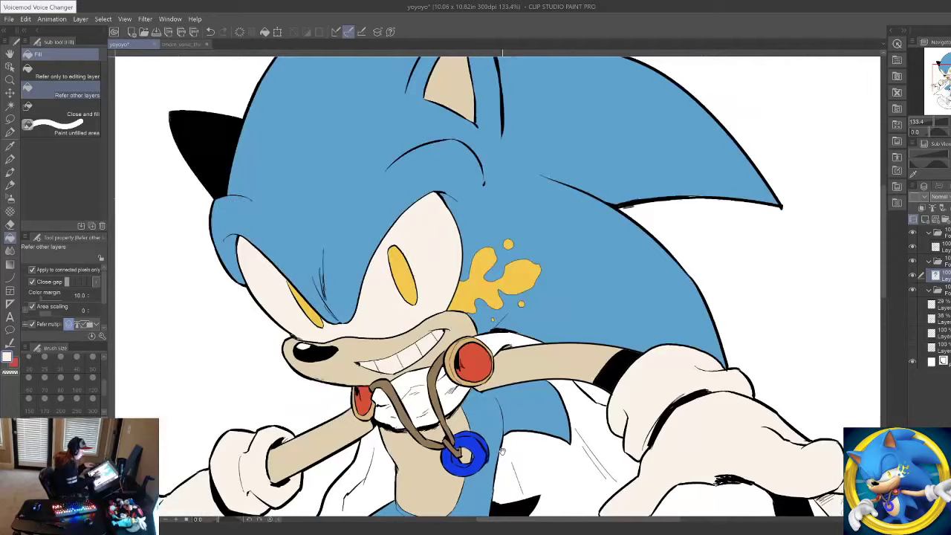
pyautogui.scroll(-3, 502, 446)
pyautogui.click(9, 19)
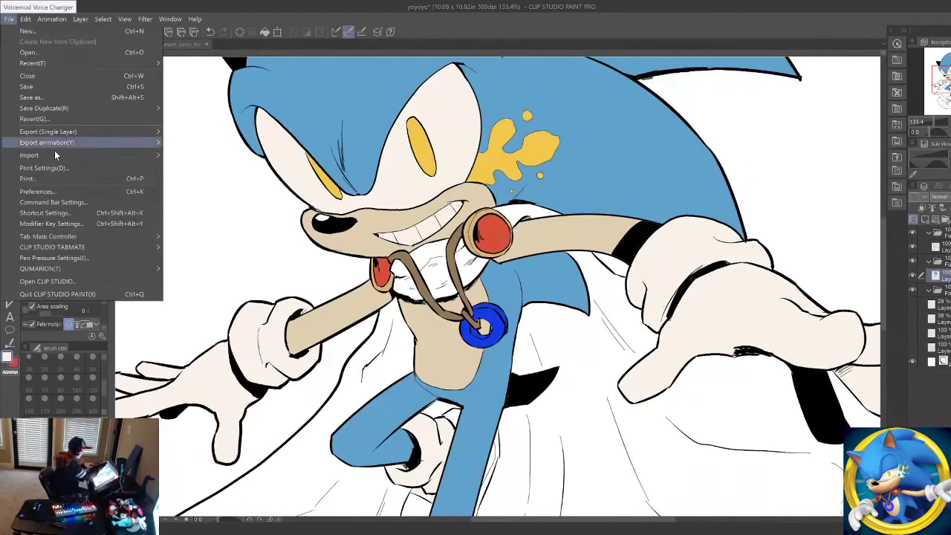
pyautogui.click(44, 87)
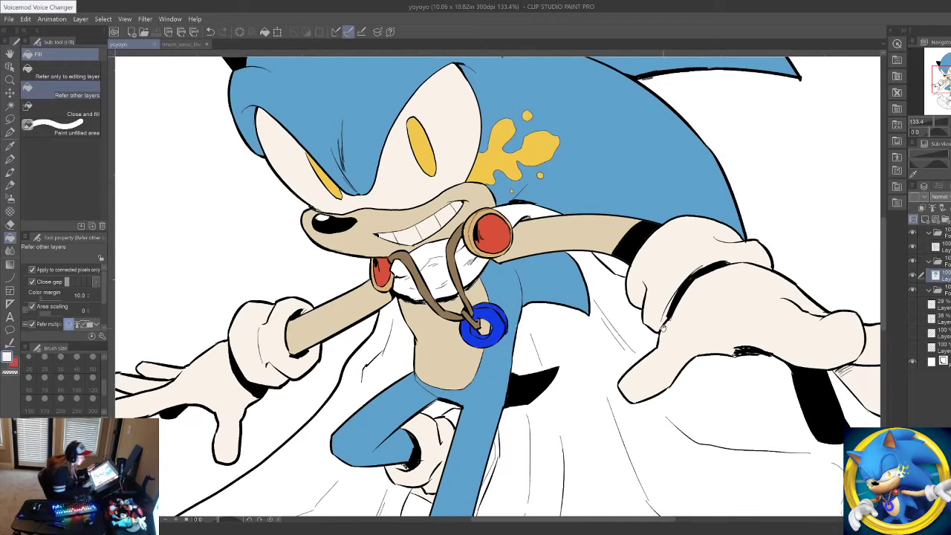
# Step: Sample the cape clasp's red, close the outline gap below the front shoe's buckle, and fill both parts of the shoe's upper red
pyautogui.moveTo(667, 305); pyautogui.dragTo(700, 394)
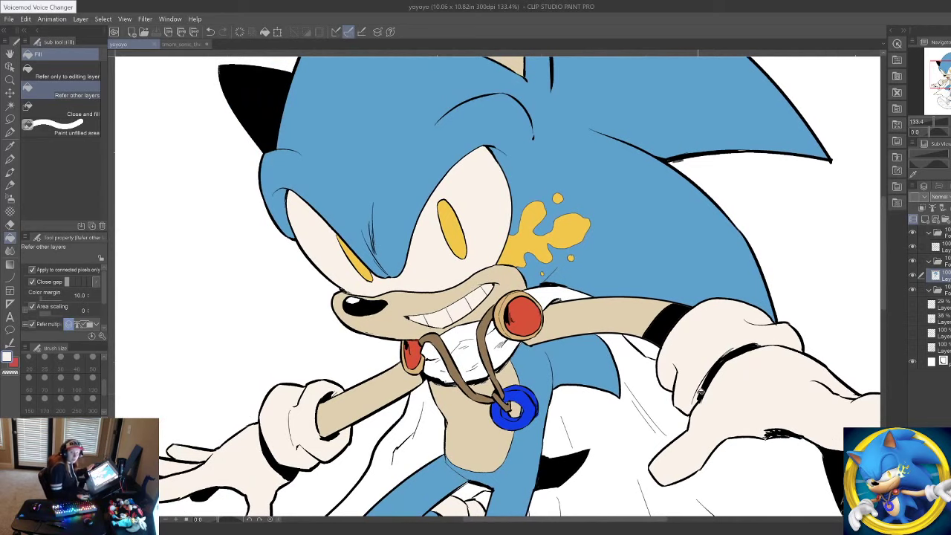
pyautogui.moveTo(638, 446); pyautogui.dragTo(608, 281)
pyautogui.moveTo(628, 389); pyautogui.dragTo(624, 291)
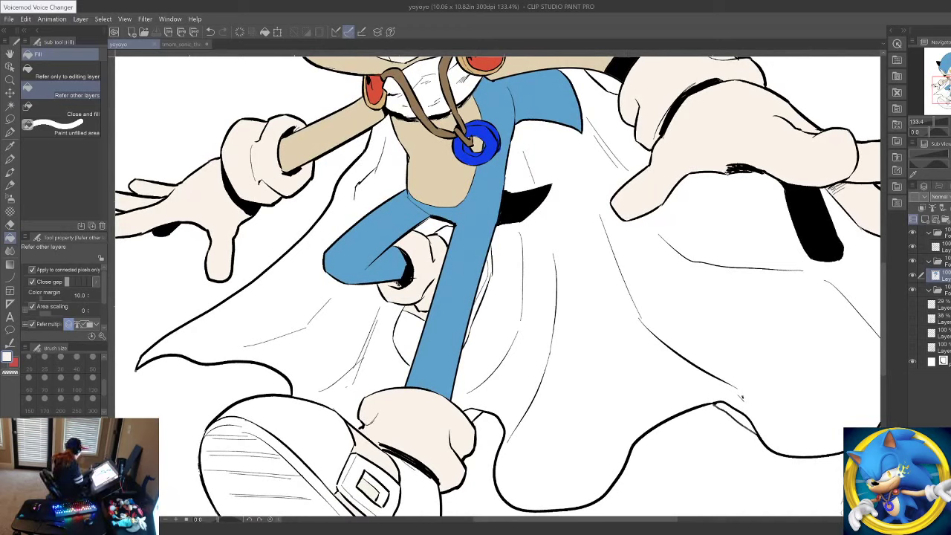
pyautogui.keyDown('alt'); pyautogui.click(382, 90); pyautogui.keyUp('alt')
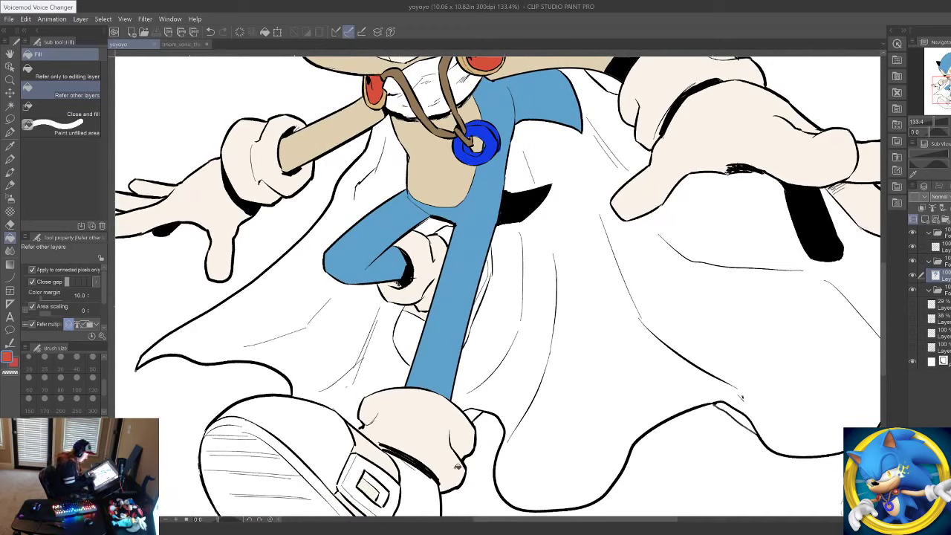
pyautogui.click(344, 447)
pyautogui.hotkey('ctrl', 'z')
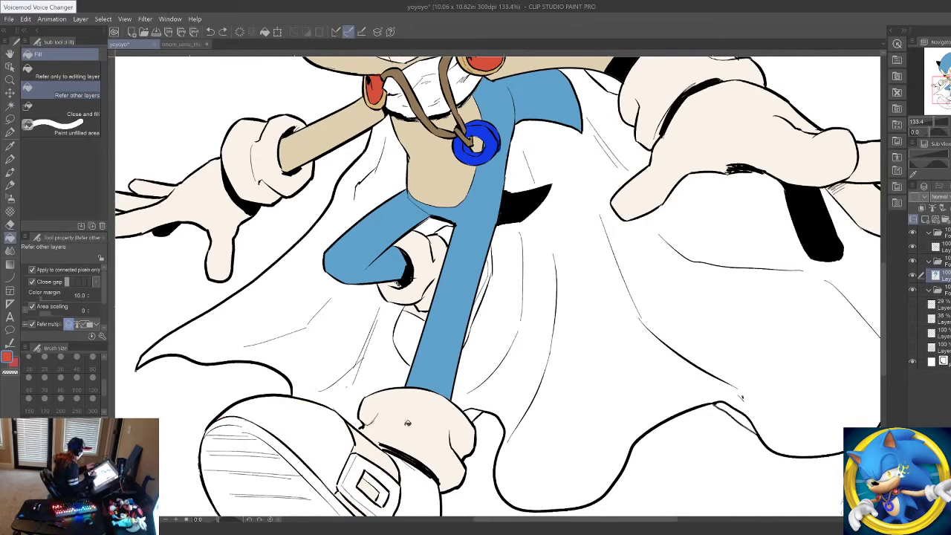
pyautogui.moveTo(466, 414); pyautogui.dragTo(577, 290)
pyautogui.click(10, 158)
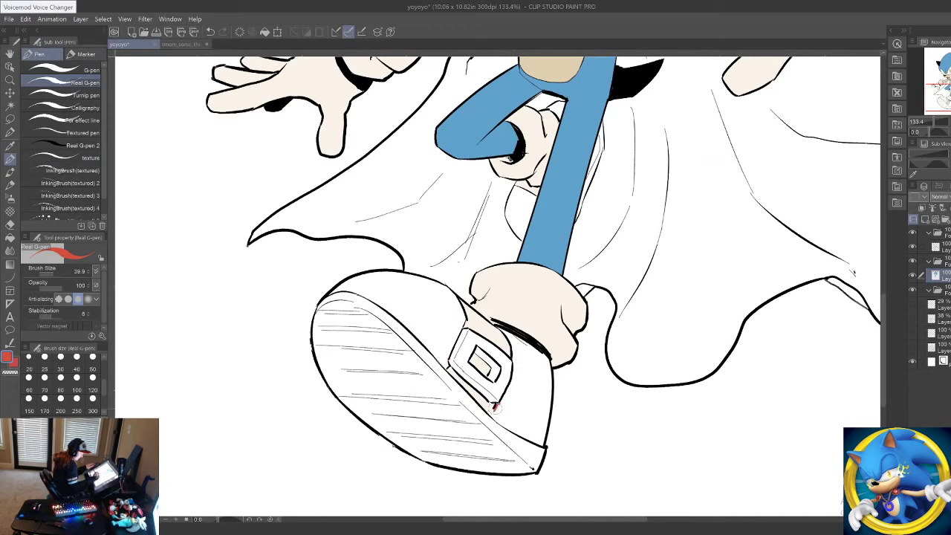
pyautogui.click(9, 238)
pyautogui.click(74, 95)
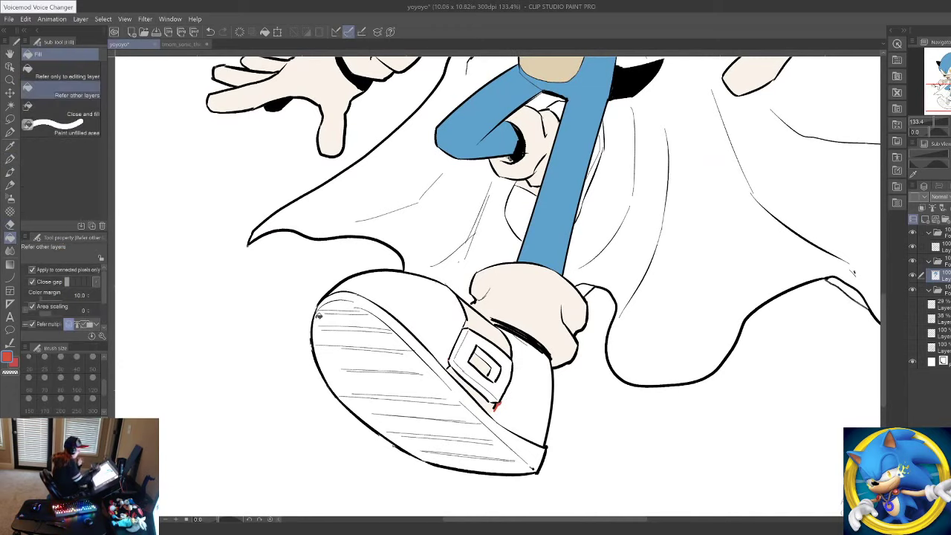
pyautogui.click(443, 331)
pyautogui.click(534, 394)
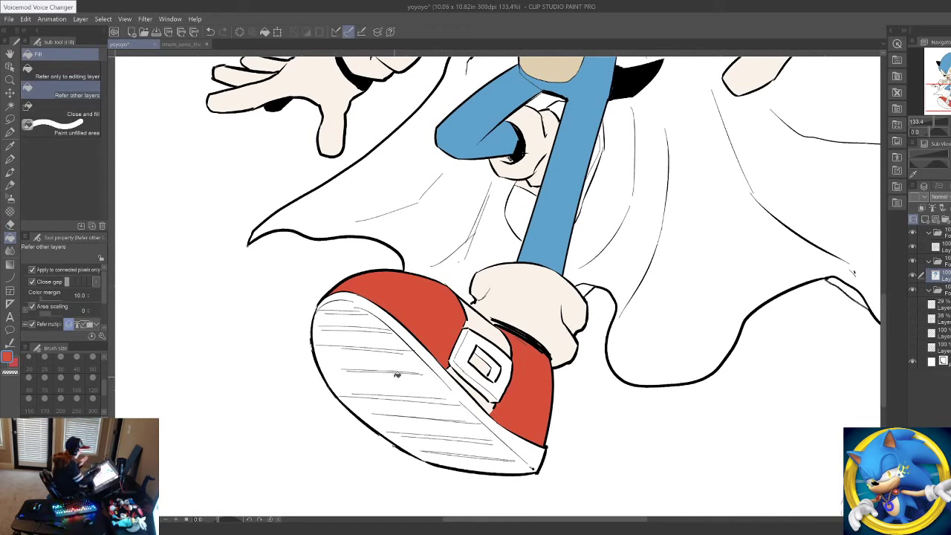
# Step: Fill the visible parts of the rear shoe's upper with the same red, on both sides of the front leg
pyautogui.press('p')
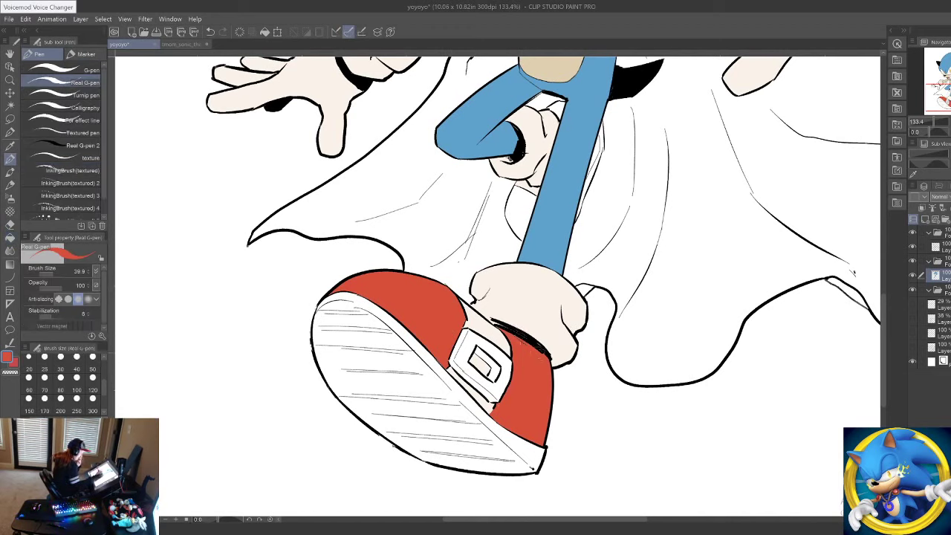
pyautogui.press('x')
pyautogui.press('x')
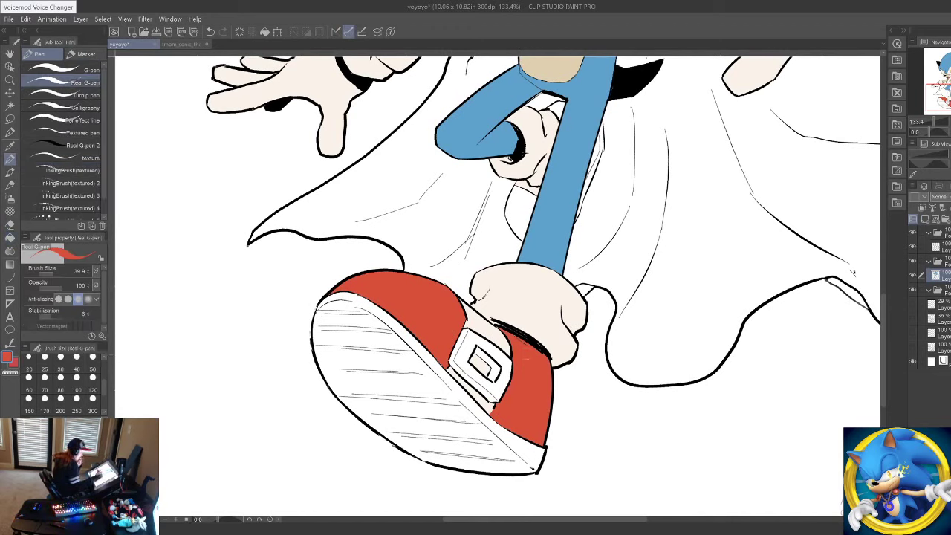
pyautogui.press('x')
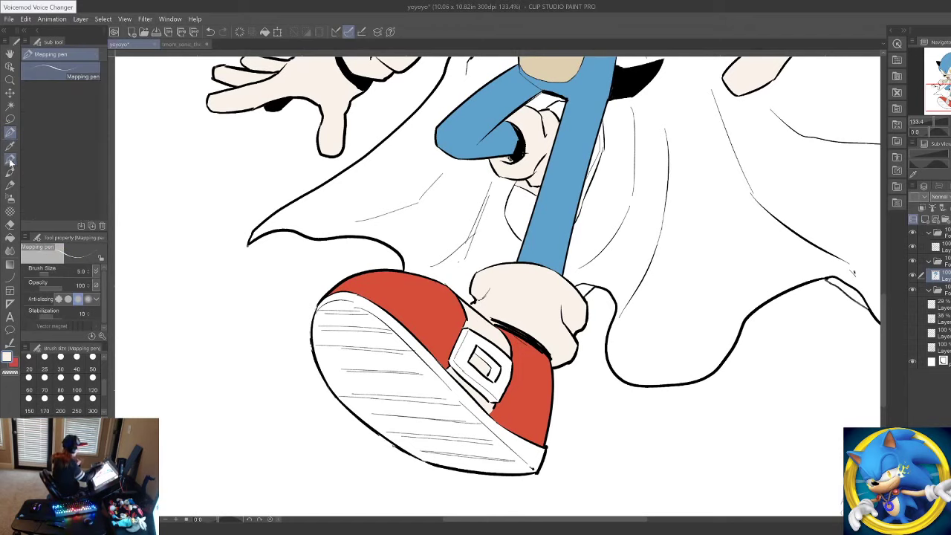
pyautogui.press('x')
pyautogui.moveTo(596, 308); pyautogui.dragTo(541, 425)
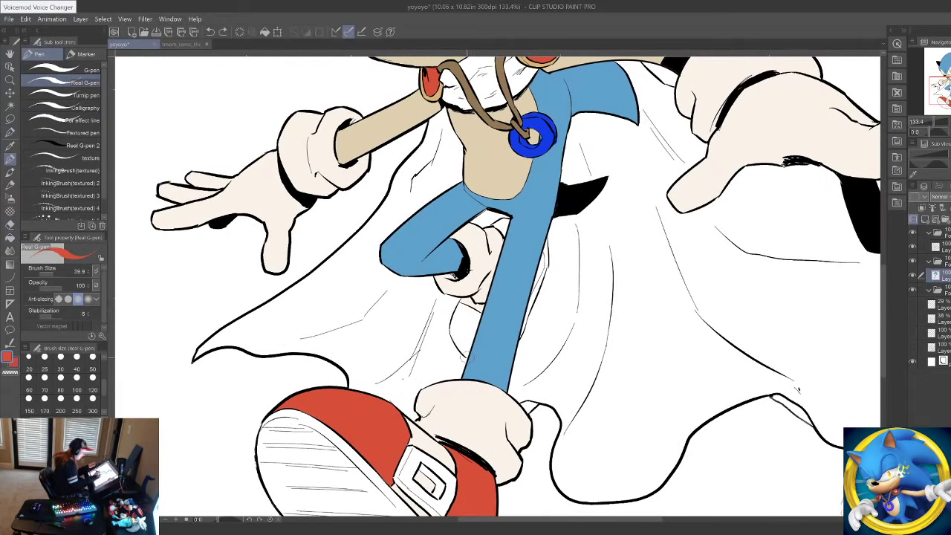
pyautogui.click(9, 238)
pyautogui.click(467, 329)
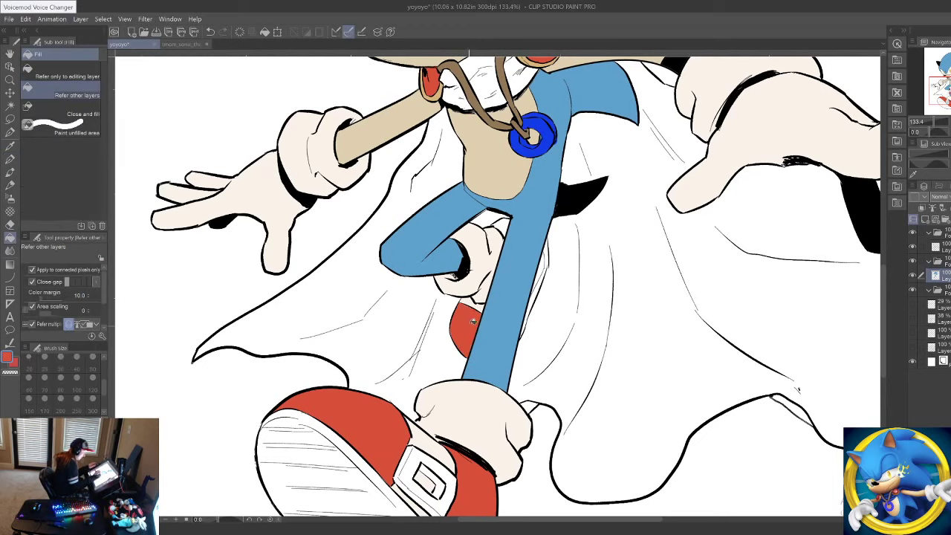
pyautogui.click(513, 227)
pyautogui.click(543, 263)
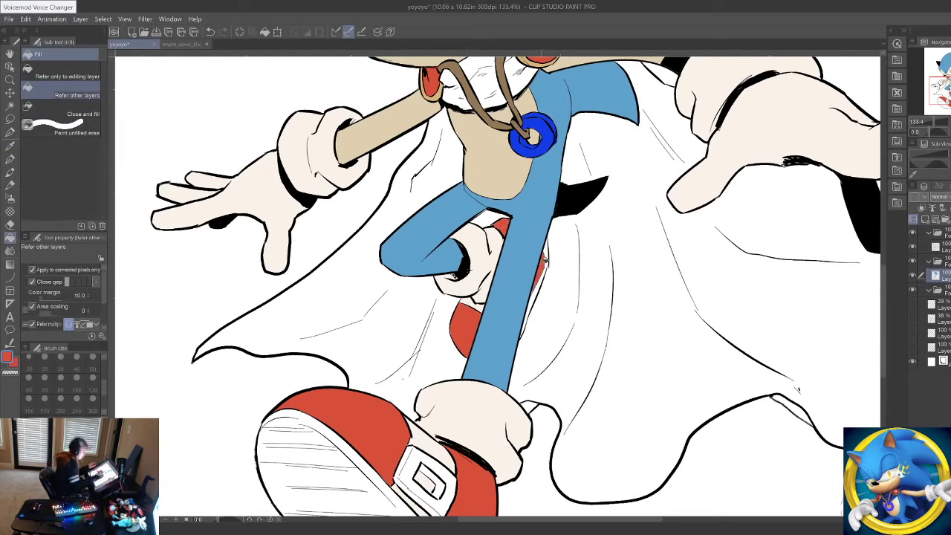
pyautogui.click(10, 158)
# Step: Switch to iTunes, skip to the next song in the TMOM STREAM playlist and return to the drawing
pyautogui.hotkey('alt', 'Tab')
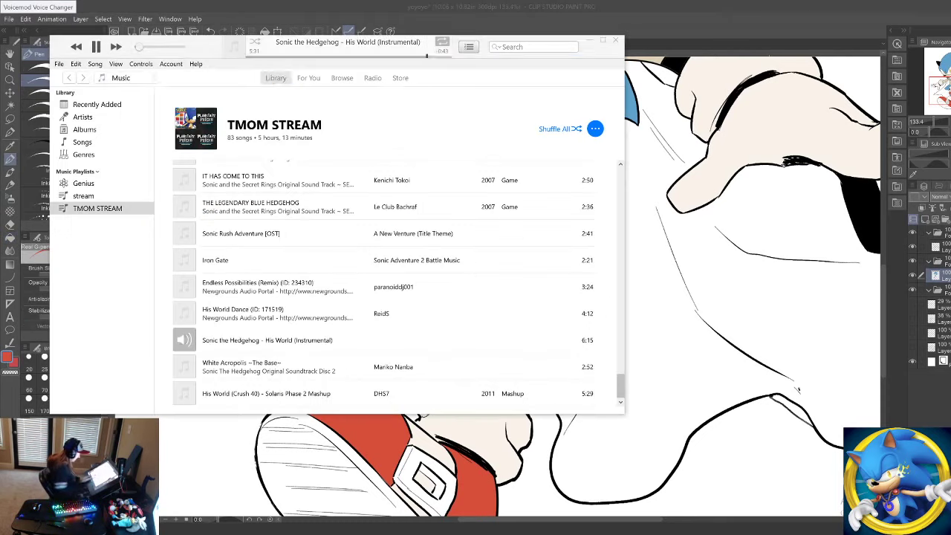
pyautogui.click(116, 47)
pyautogui.hotkey('alt', 'Tab')
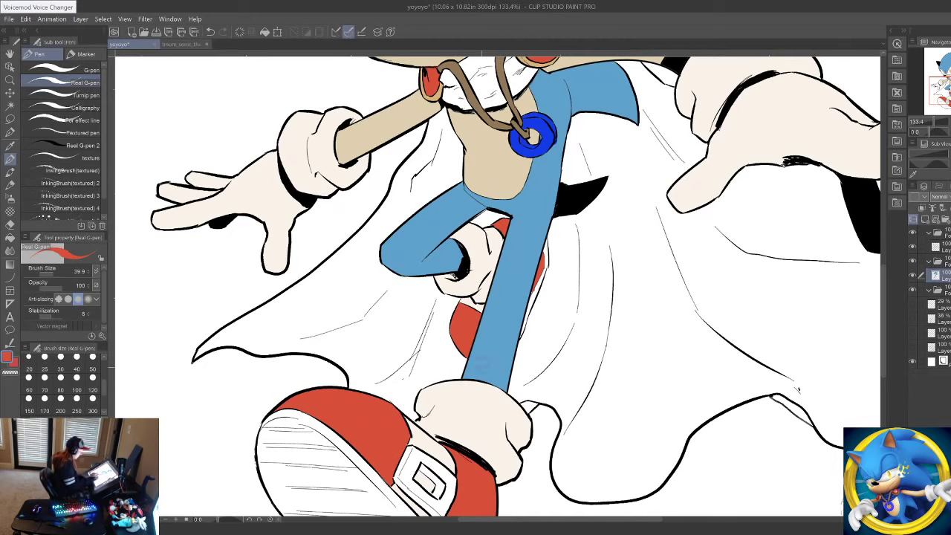
# Step: Fill the front shoe's sole light grey and paint over the unfilled slivers between its lower tread lines
pyautogui.moveTo(435, 406); pyautogui.dragTo(498, 257)
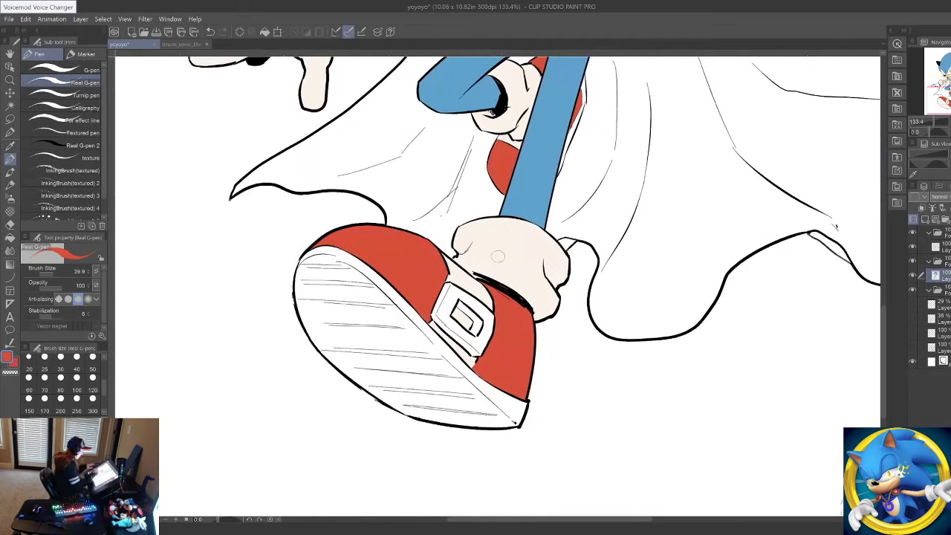
pyautogui.click(10, 237)
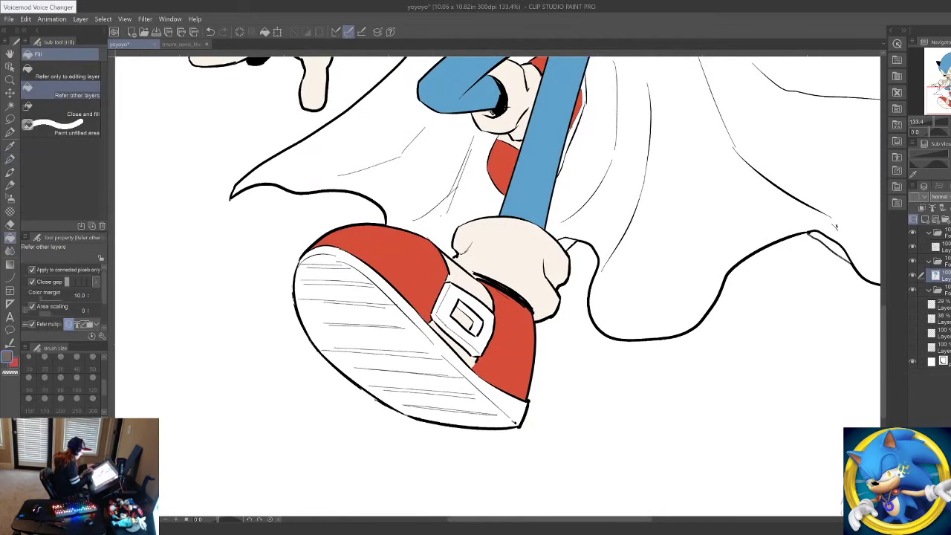
pyautogui.click(396, 341)
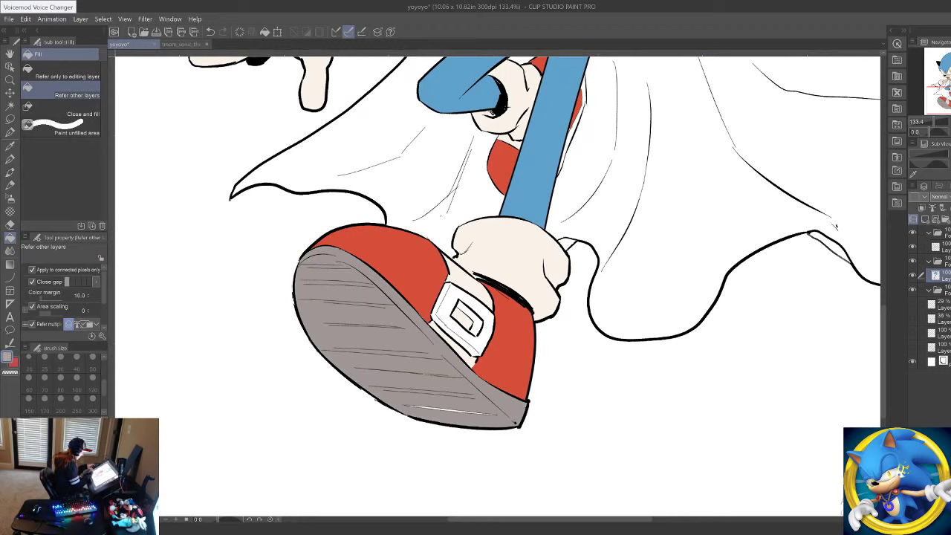
pyautogui.click(402, 340)
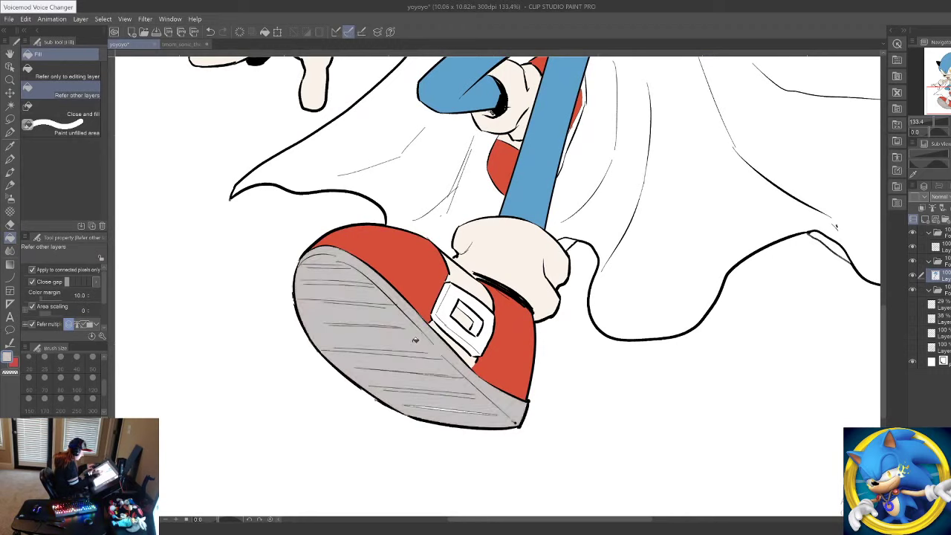
pyautogui.click(11, 159)
pyautogui.moveTo(409, 405); pyautogui.dragTo(497, 415)
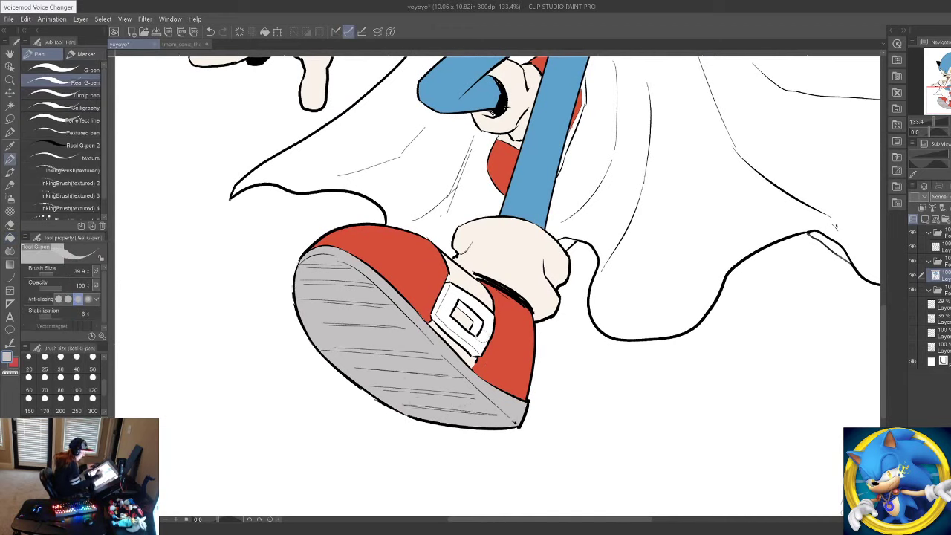
pyautogui.moveTo(494, 344); pyautogui.dragTo(505, 391)
pyautogui.hotkey('ctrl', 'z')
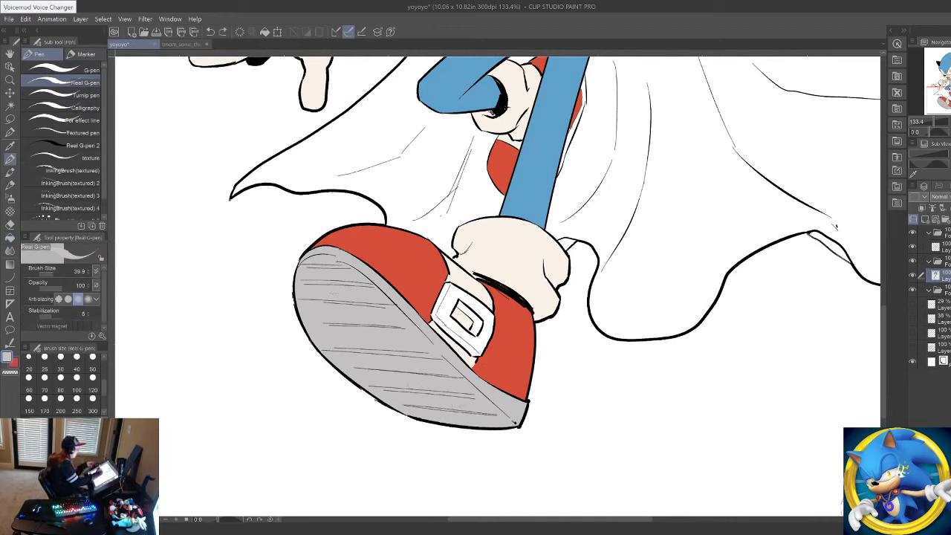
# Step: Fill the thin visible sole of the rear shoe with the same light grey
pyautogui.scroll(3, 498, 283)
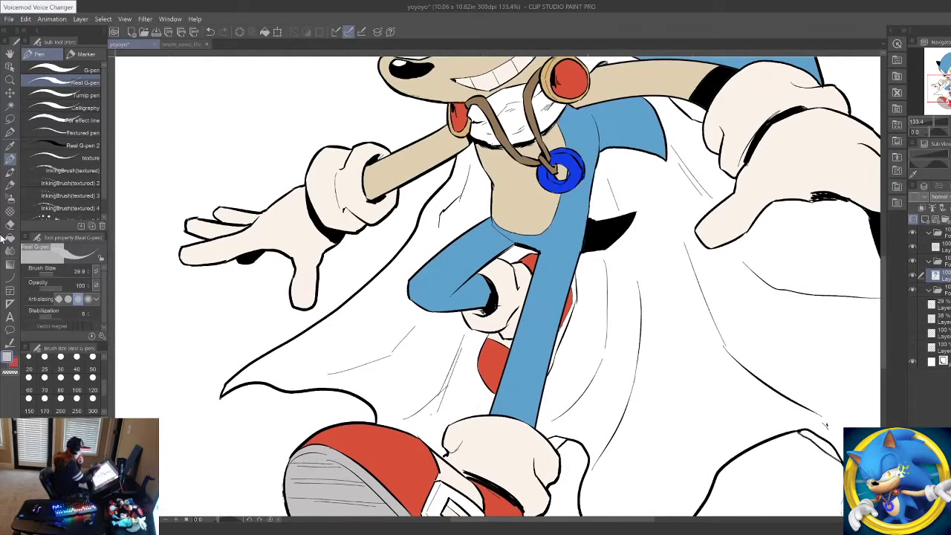
pyautogui.click(10, 237)
pyautogui.click(569, 330)
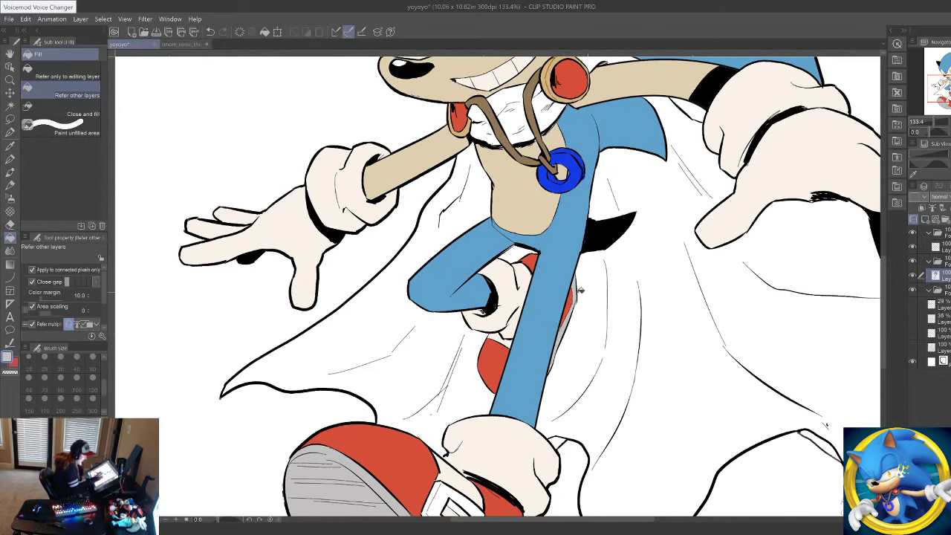
pyautogui.press('p')
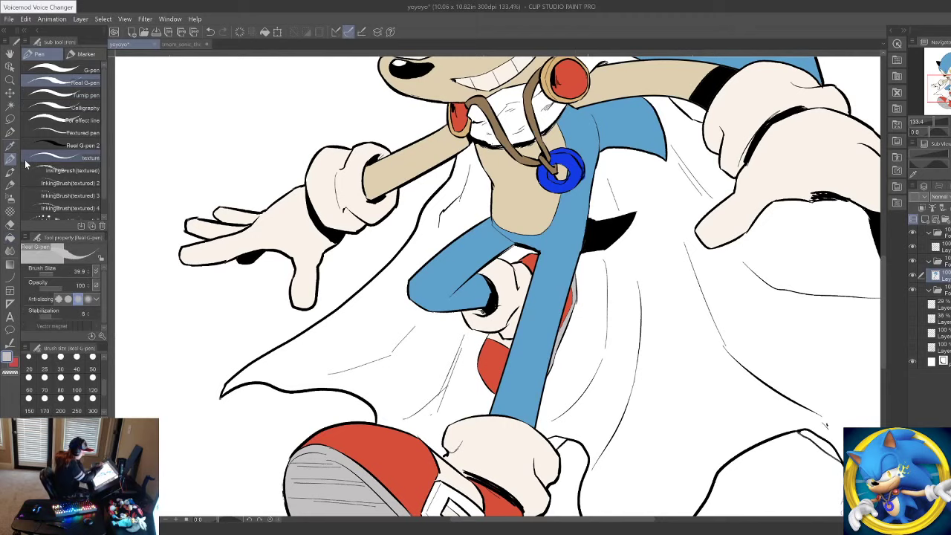
# Step: Sample the body's blue, darken it to navy, and fill the cape on both sides of the legs
pyautogui.click(10, 80)
pyautogui.moveTo(305, 214); pyautogui.dragTo(230, 223)
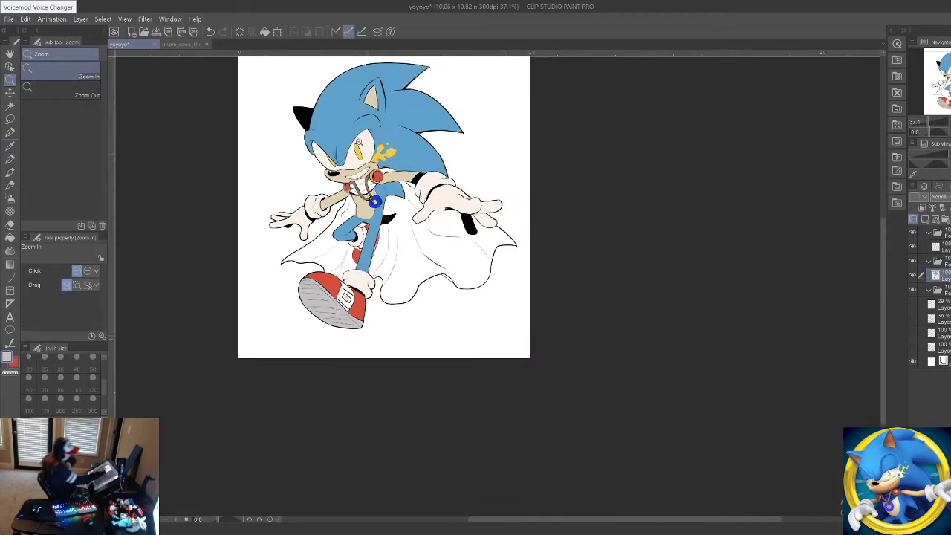
pyautogui.moveTo(359, 141); pyautogui.dragTo(450, 145)
pyautogui.moveTo(480, 269); pyautogui.dragTo(436, 272)
pyautogui.moveTo(480, 432); pyautogui.dragTo(507, 430)
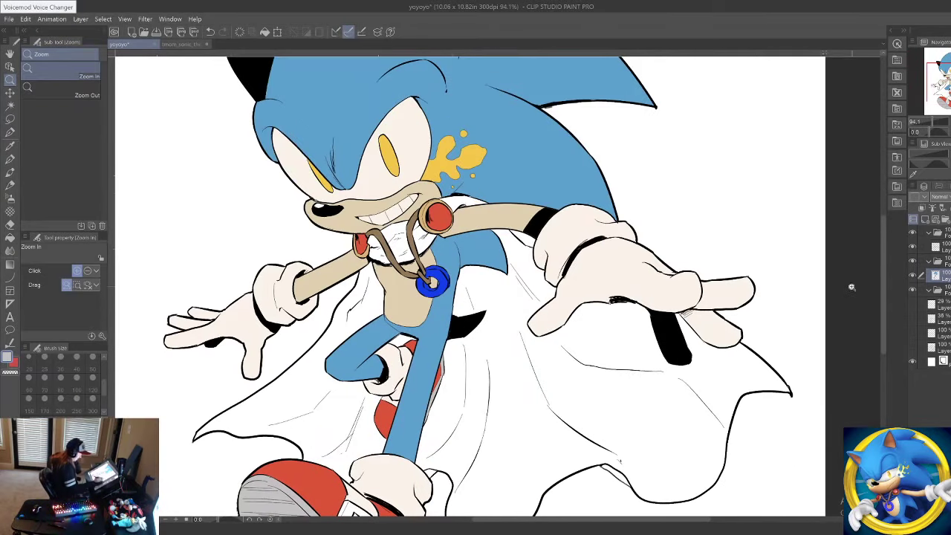
pyautogui.scroll(-2, 880, 290)
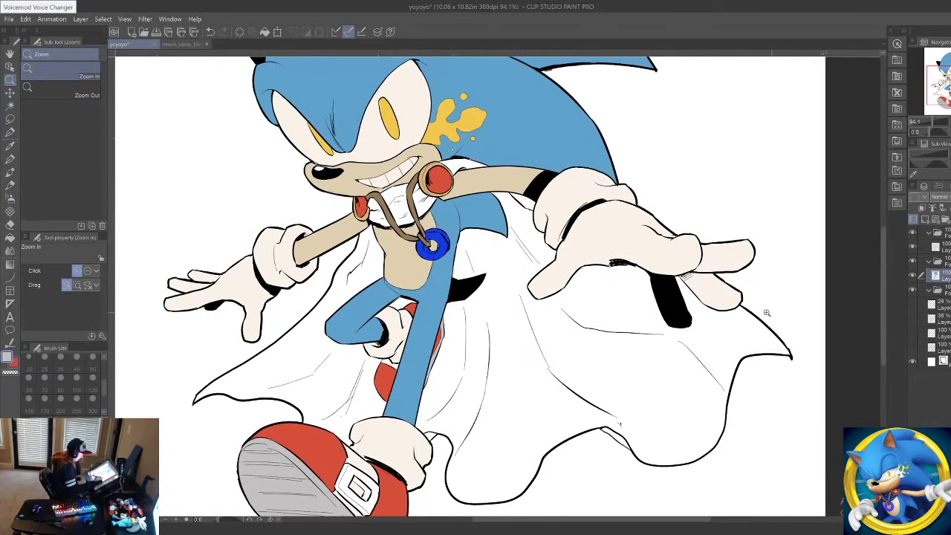
pyautogui.rightClick(497, 151)
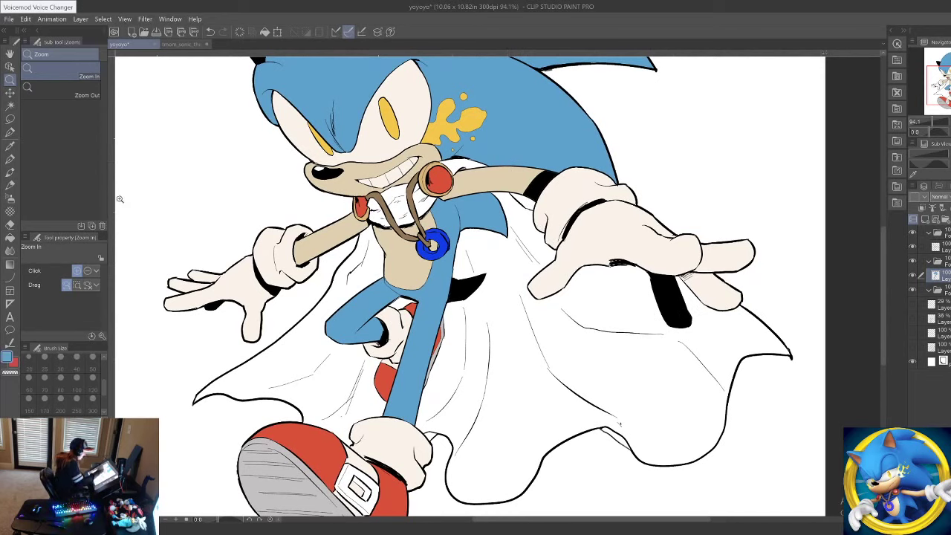
pyautogui.click(11, 158)
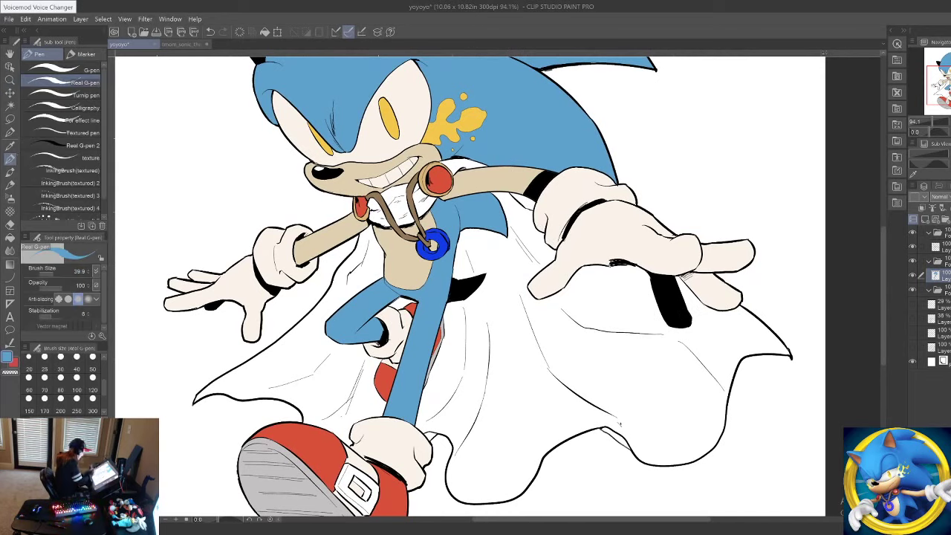
pyautogui.click(10, 238)
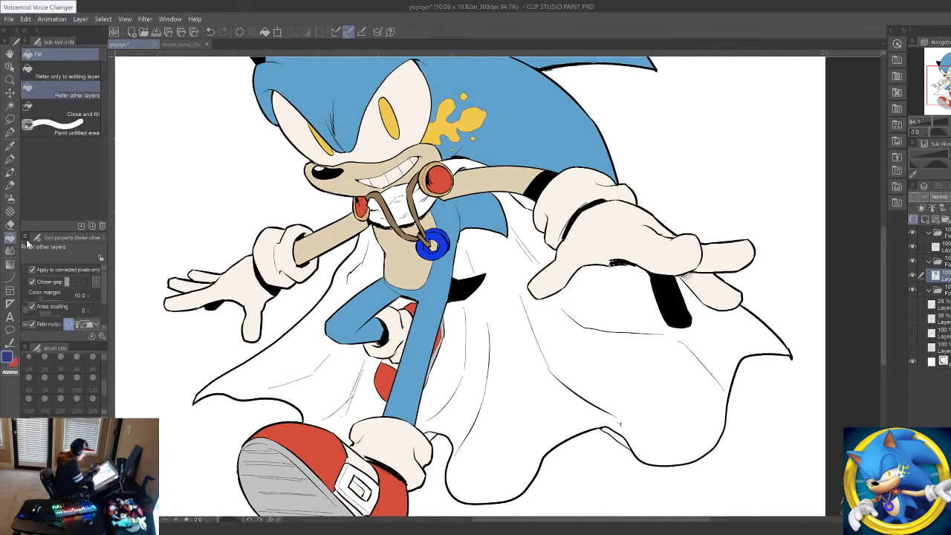
pyautogui.click(527, 412)
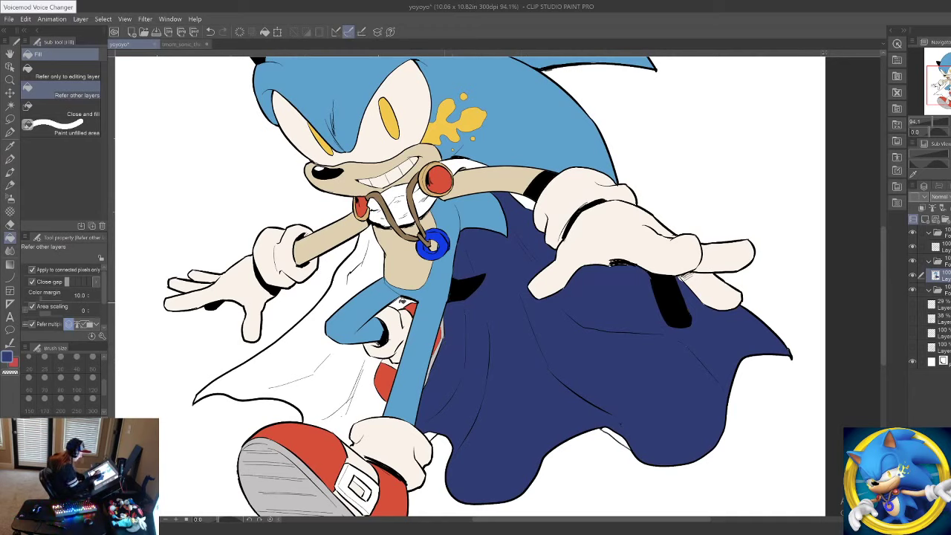
pyautogui.click(369, 384)
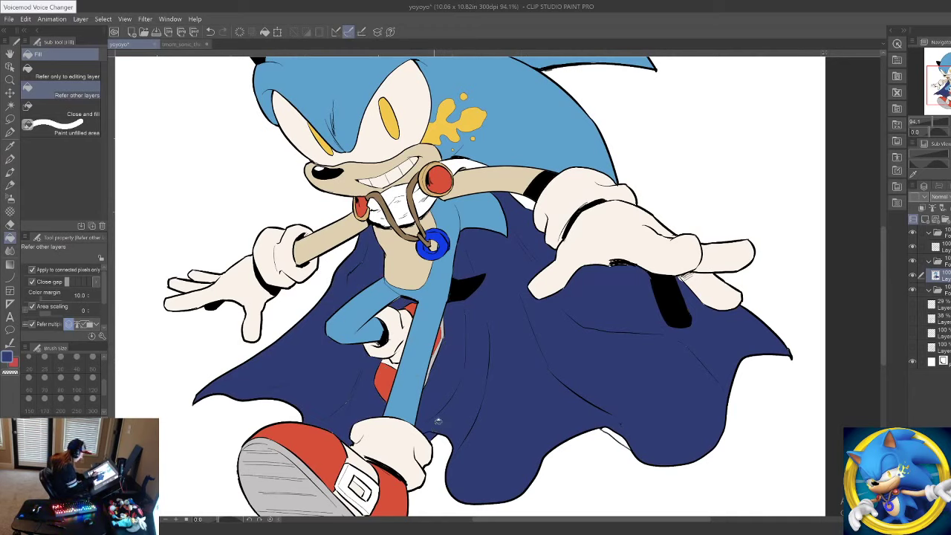
# Step: Fill the cape's shoulder section and the collar around the neck with navy, including the areas between the cords
pyautogui.click(475, 172)
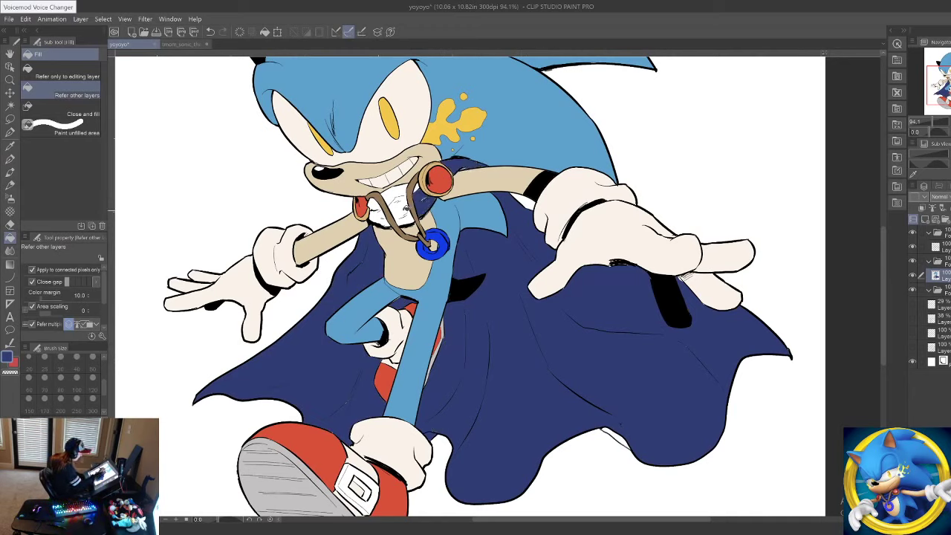
pyautogui.click(398, 202)
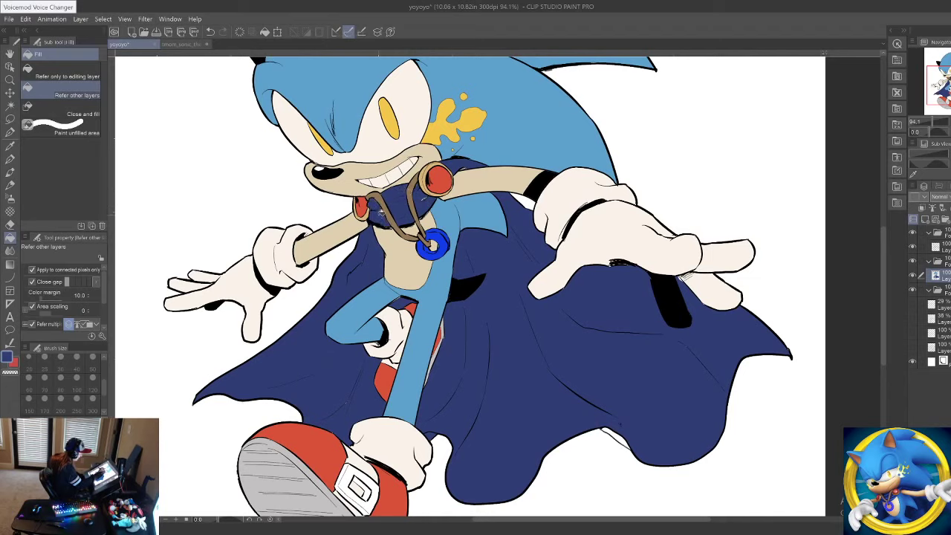
pyautogui.click(10, 133)
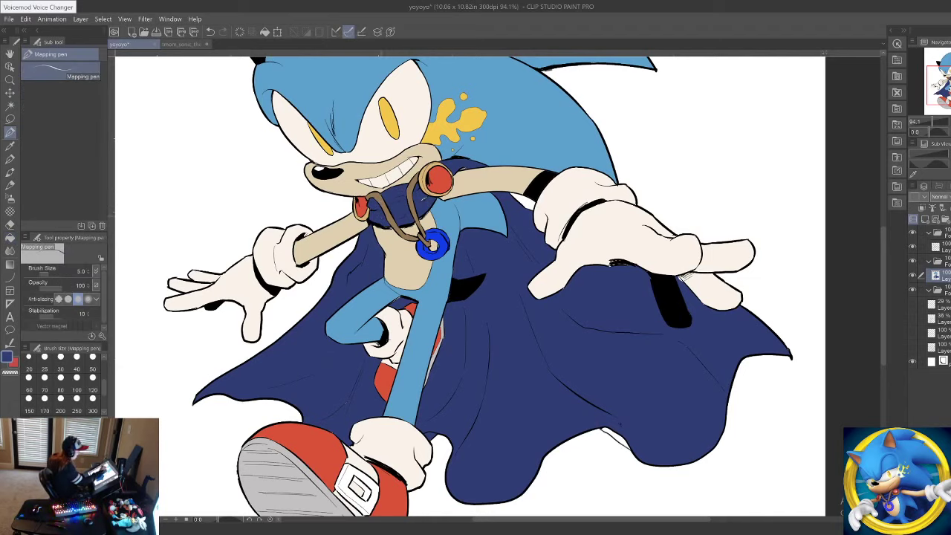
pyautogui.click(15, 161)
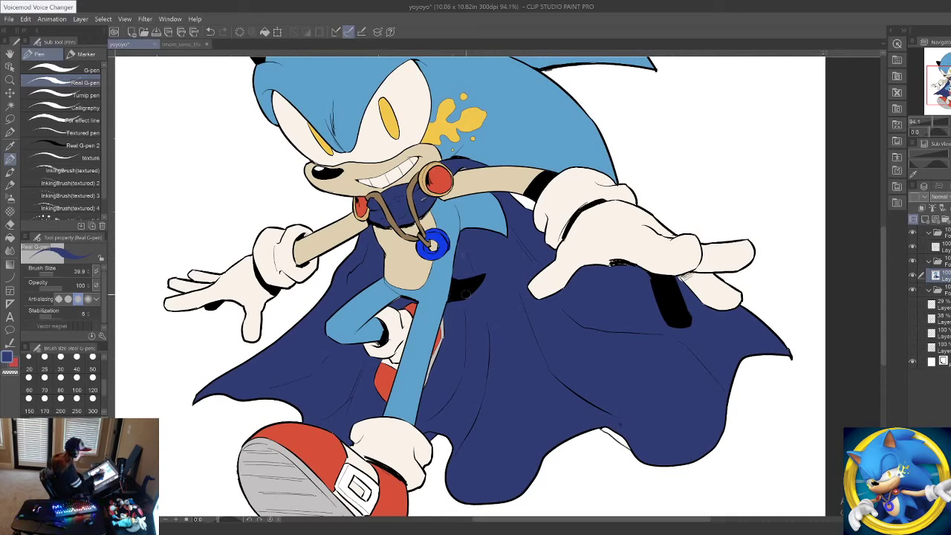
# Step: Add a new layer beneath the flat colour layer and colour the folded underside at the cape's lower hem navy
pyautogui.click(925, 220)
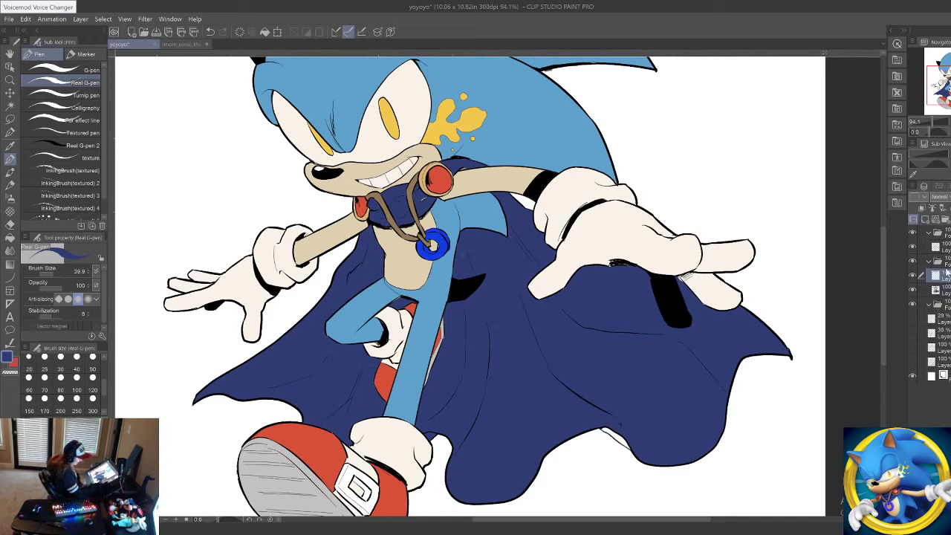
pyautogui.moveTo(945, 276); pyautogui.dragTo(946, 296)
pyautogui.click(62, 274)
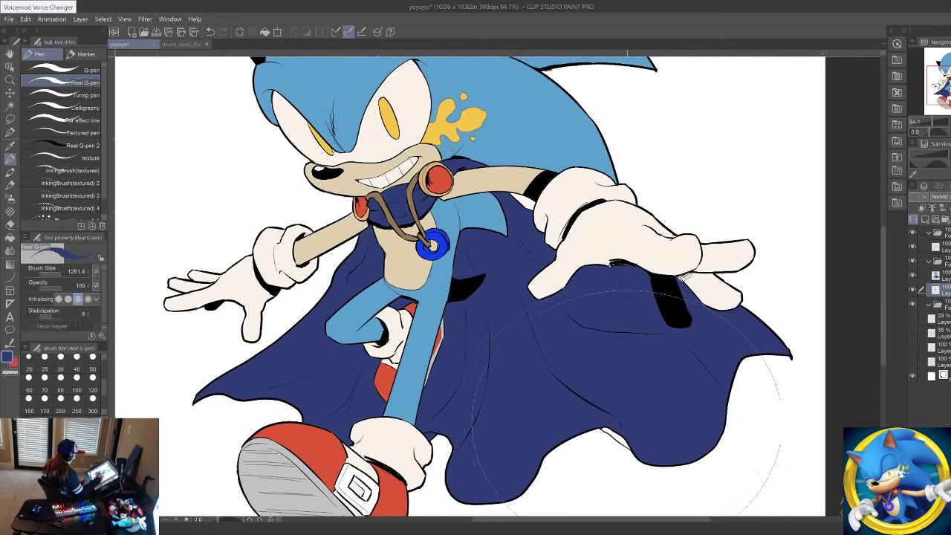
pyautogui.click(9, 239)
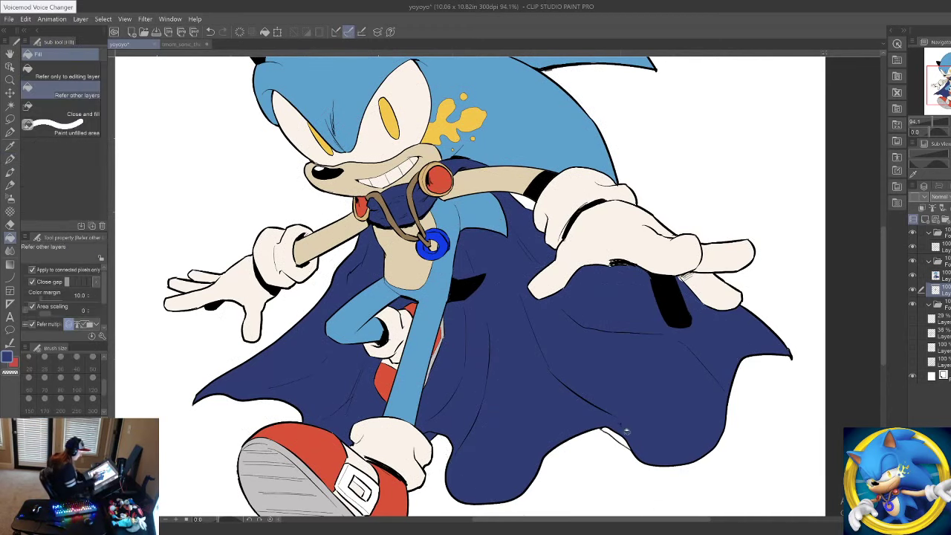
pyautogui.click(11, 160)
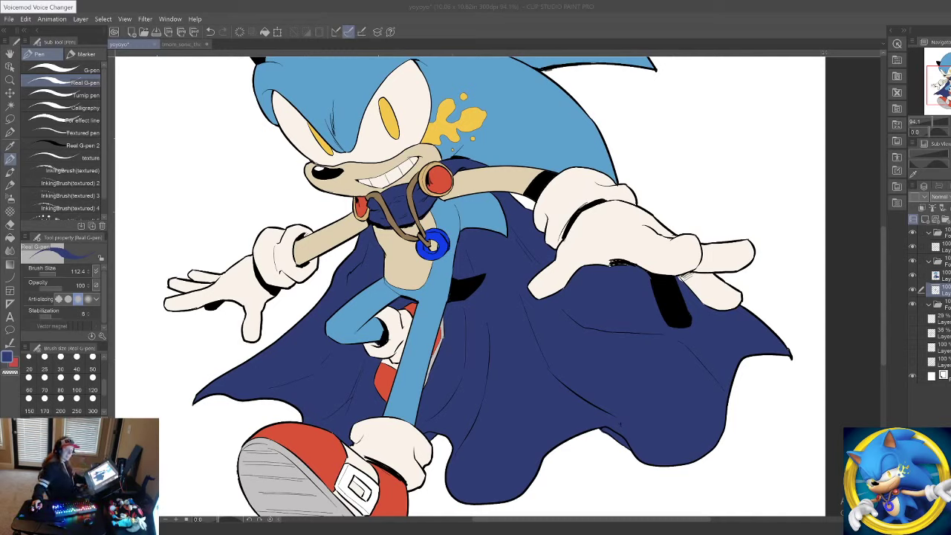
pyautogui.click(704, 119)
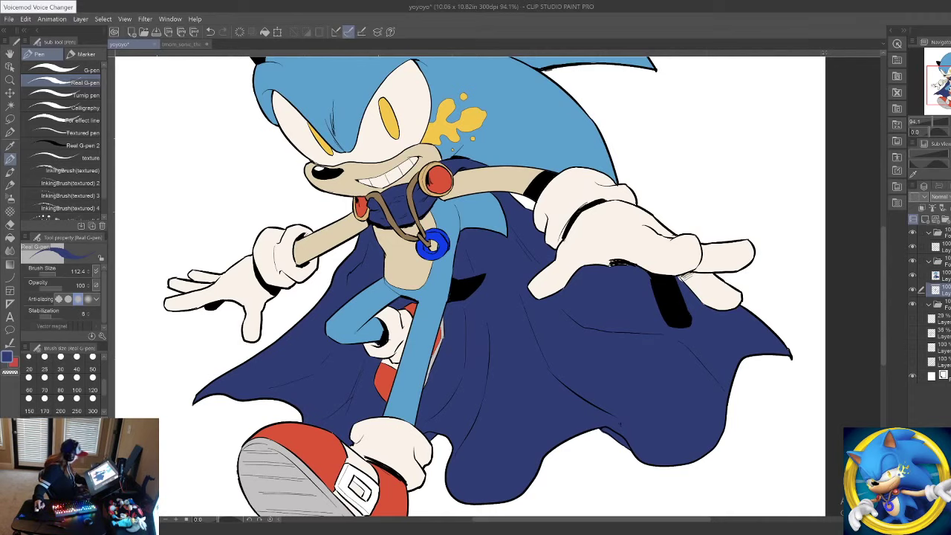
pyautogui.press('super')
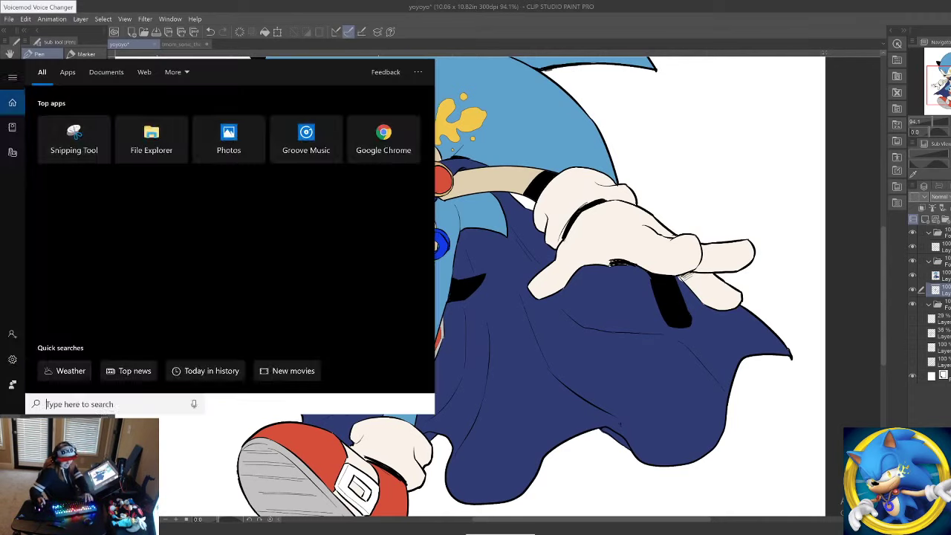
pyautogui.write('s')
pyautogui.click(113, 126)
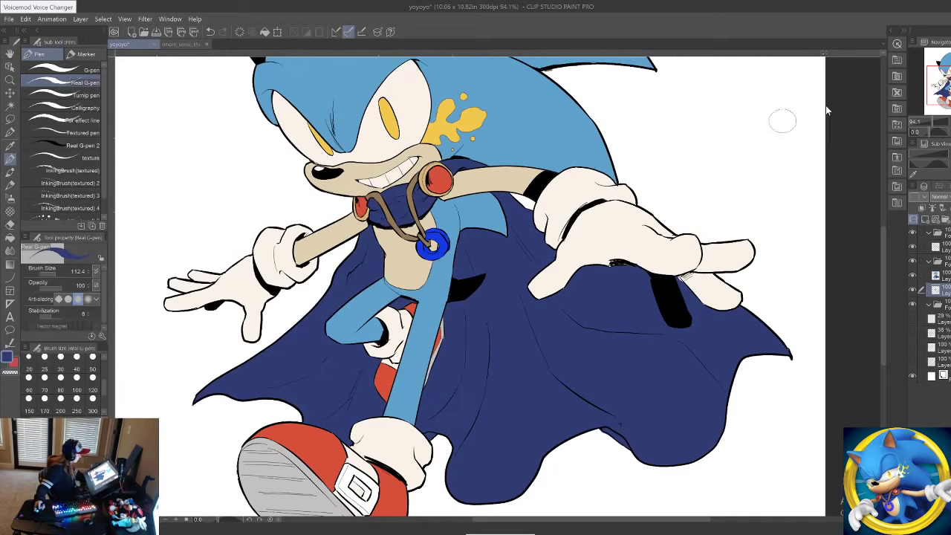
pyautogui.click(687, 45)
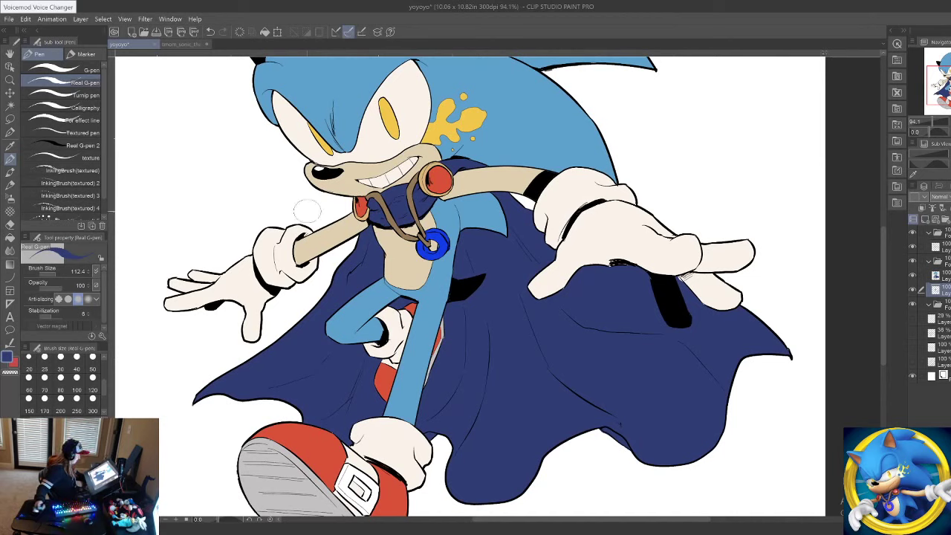
# Step: Save the drawing under its existing name
pyautogui.click(8, 18)
pyautogui.click(44, 89)
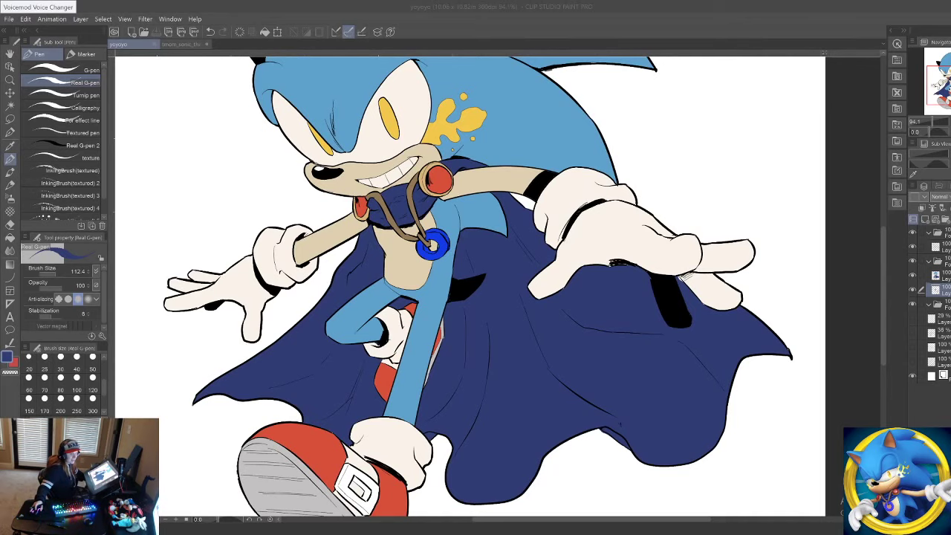
pyautogui.click(689, 46)
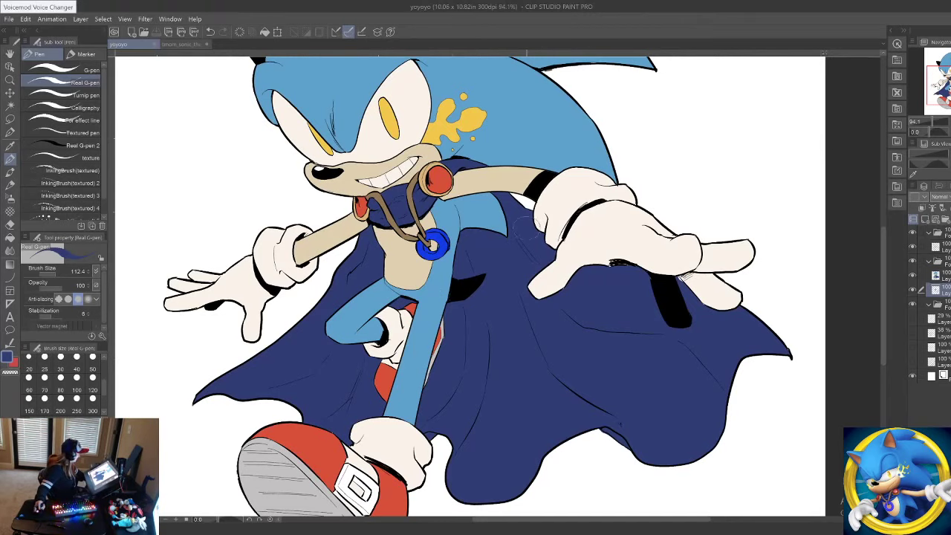
# Step: Sample the rear shoe's red on the flat colour layer and extend the colour along the shoe's lower outer edge
pyautogui.moveTo(883, 285); pyautogui.dragTo(883, 259)
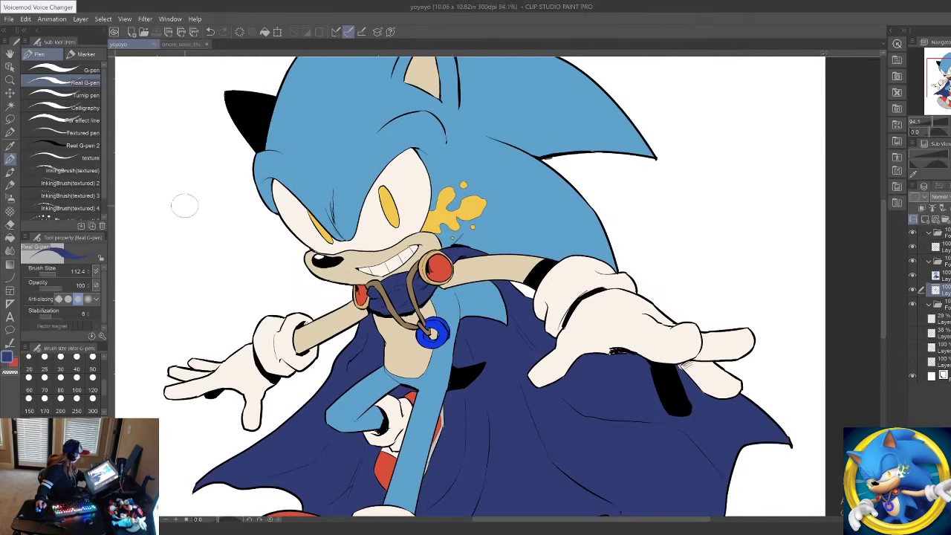
pyautogui.click(9, 79)
pyautogui.moveTo(359, 242); pyautogui.dragTo(425, 268)
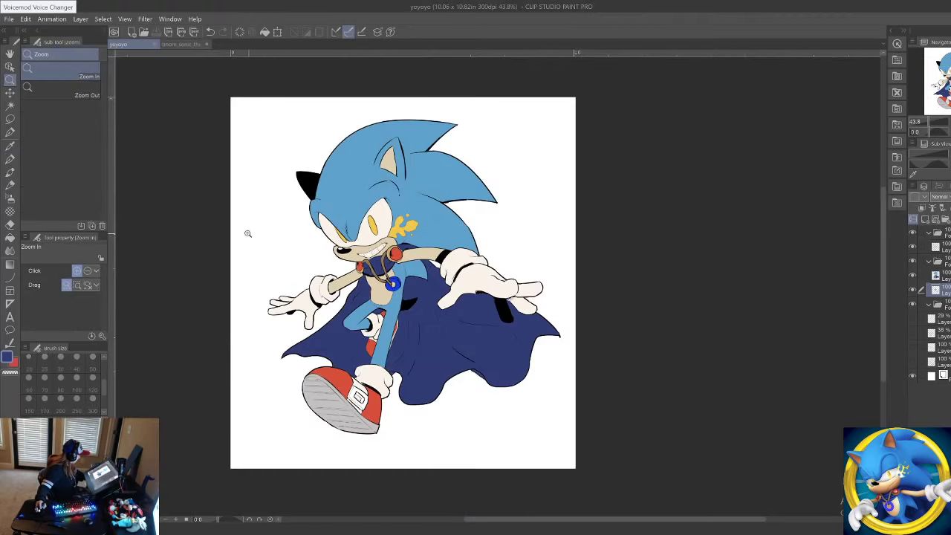
pyautogui.moveTo(246, 233); pyautogui.dragTo(314, 404)
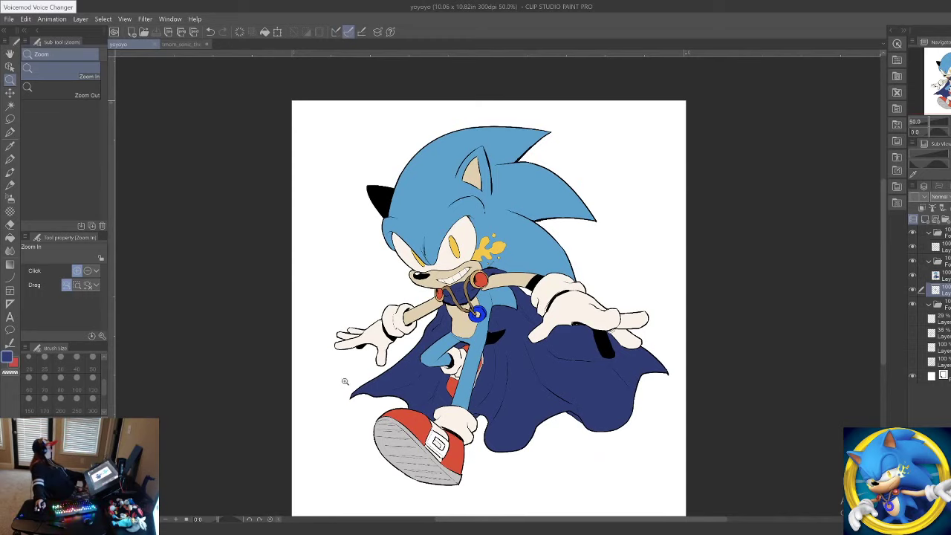
pyautogui.click(377, 397)
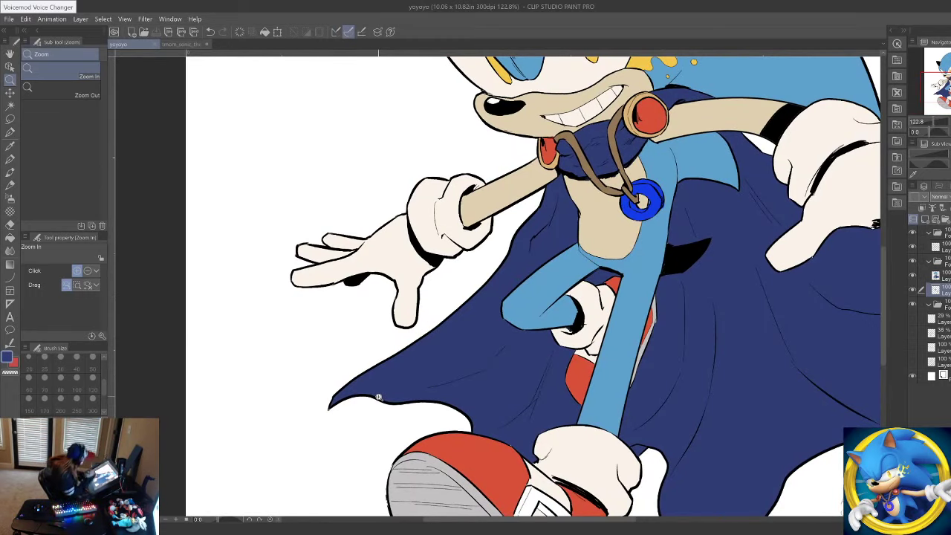
pyautogui.press('p')
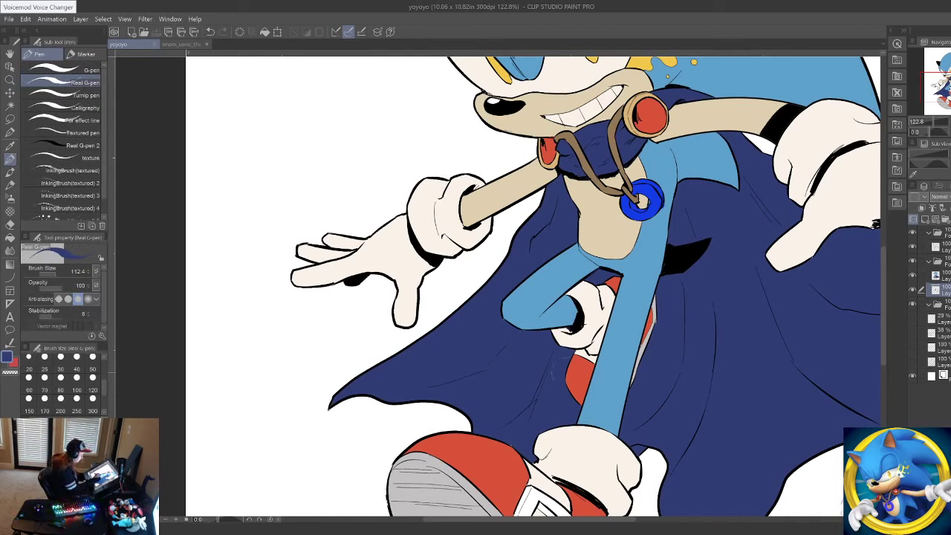
pyautogui.click(570, 367)
pyautogui.click(946, 276)
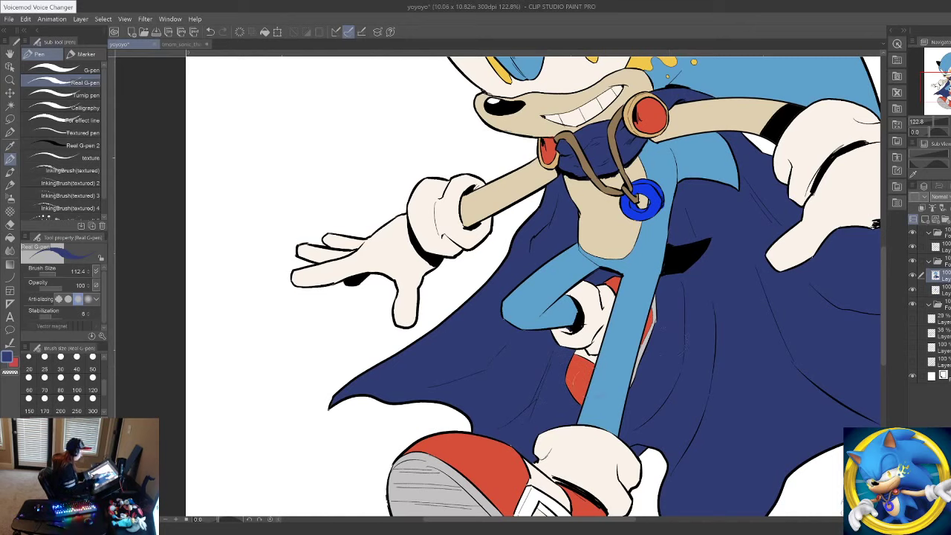
pyautogui.keyDown('alt'); pyautogui.click(576, 367); pyautogui.keyUp('alt')
pyautogui.moveTo(567, 380); pyautogui.dragTo(579, 408)
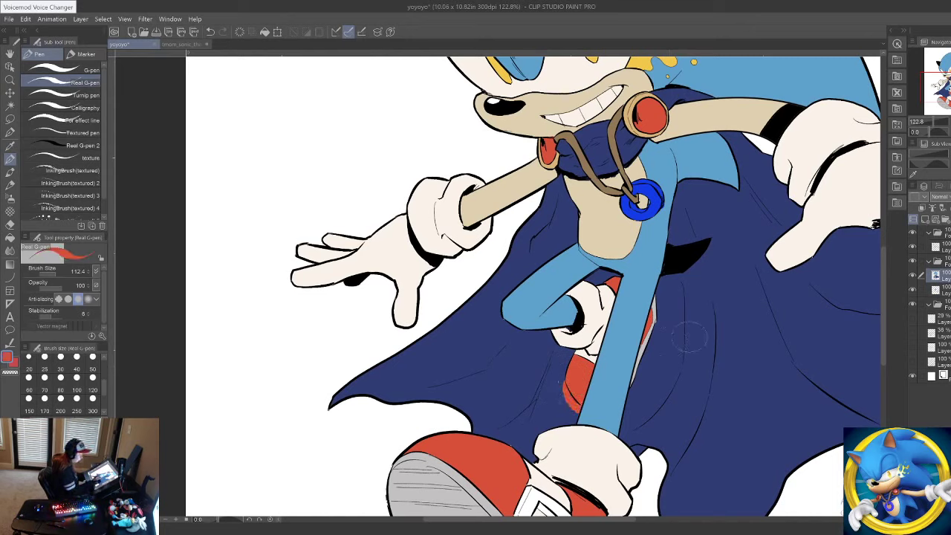
# Step: On the line art layer, paint over the rear shoe's old outline in red and redraw its outer edge in black
pyautogui.click(946, 247)
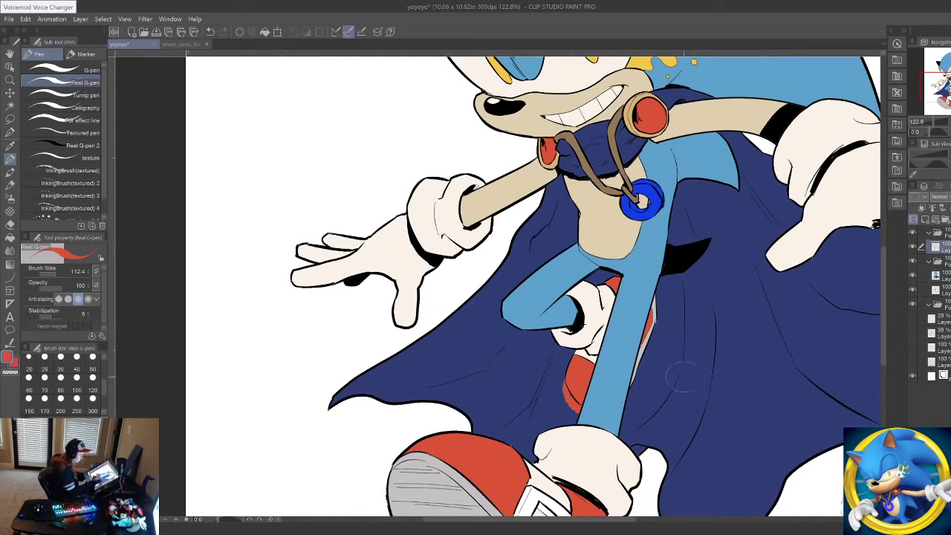
pyautogui.moveTo(571, 394); pyautogui.dragTo(568, 382)
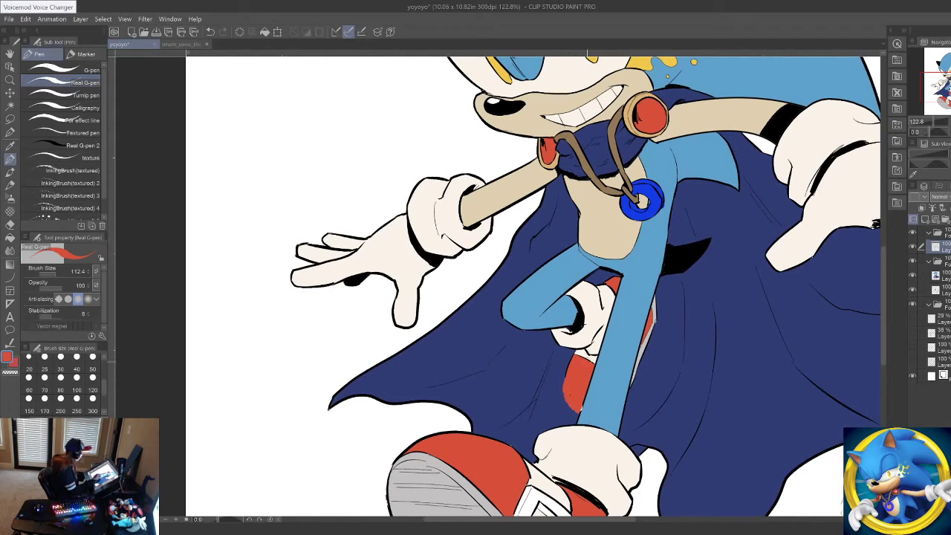
pyautogui.hotkey('ctrl', 'z')
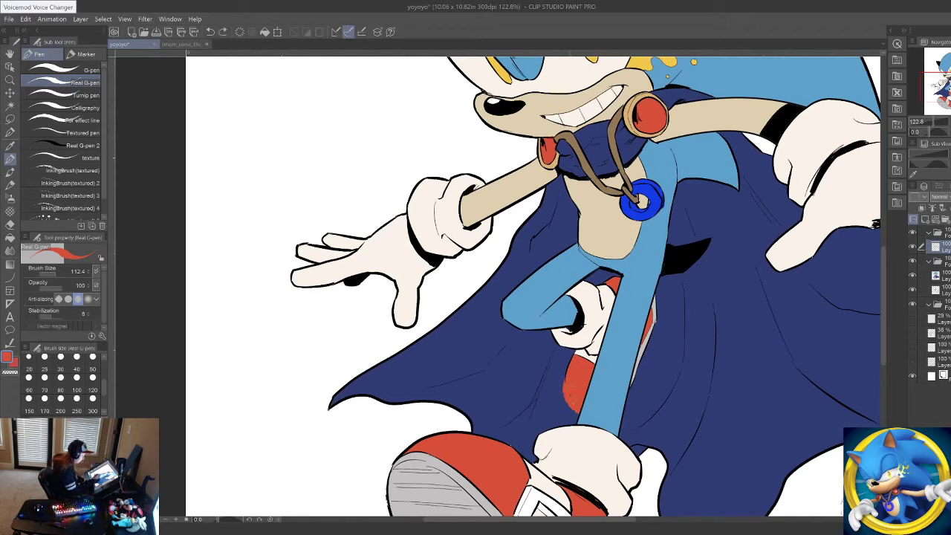
pyautogui.moveTo(571, 394); pyautogui.dragTo(565, 381)
pyautogui.press('x')
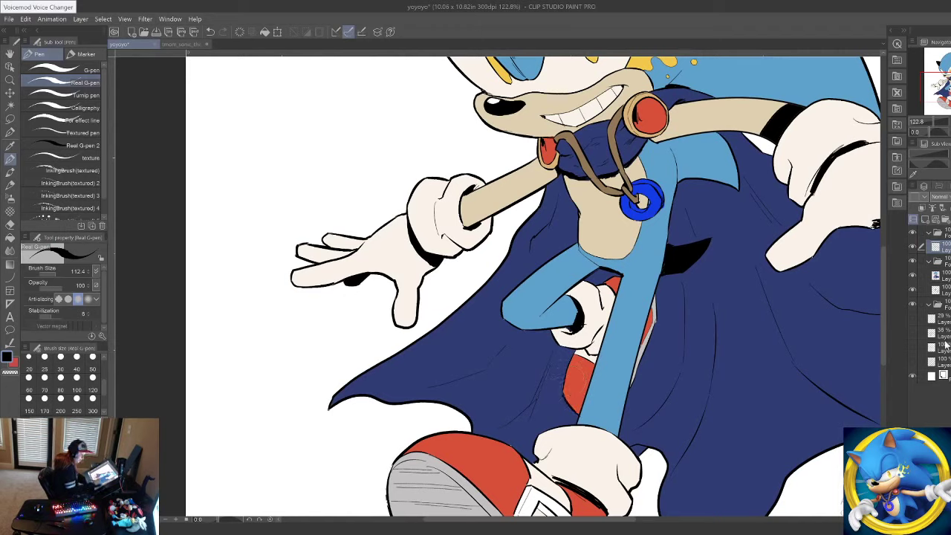
# Step: Make the layer beneath the flat colours active and sample the cape's navy
pyautogui.click(943, 275)
pyautogui.click(943, 290)
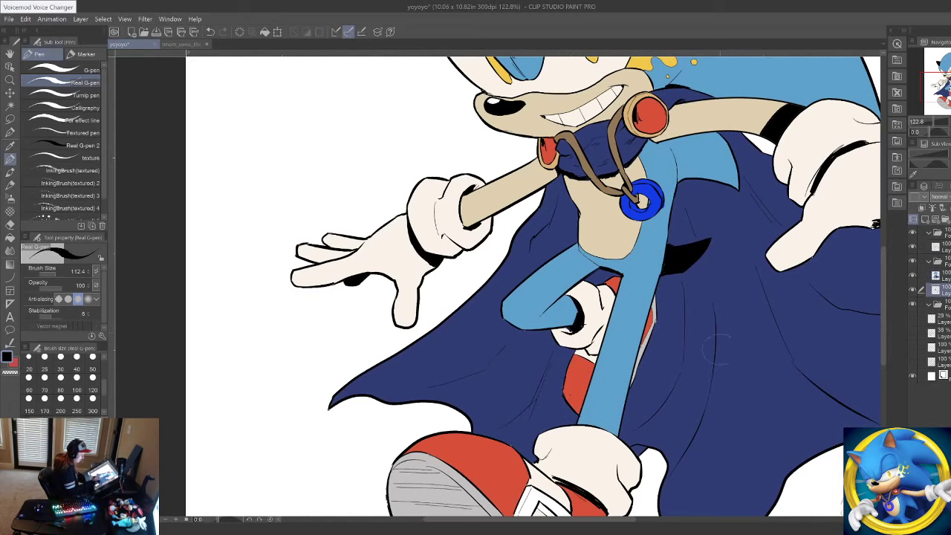
pyautogui.keyDown('alt'); pyautogui.click(730, 338); pyautogui.keyUp('alt')
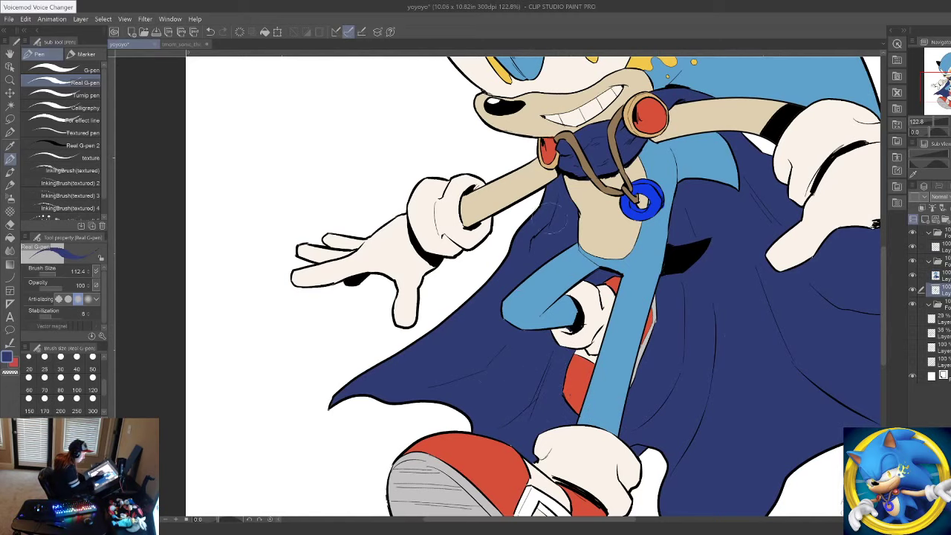
pyautogui.moveTo(691, 289); pyautogui.dragTo(571, 289)
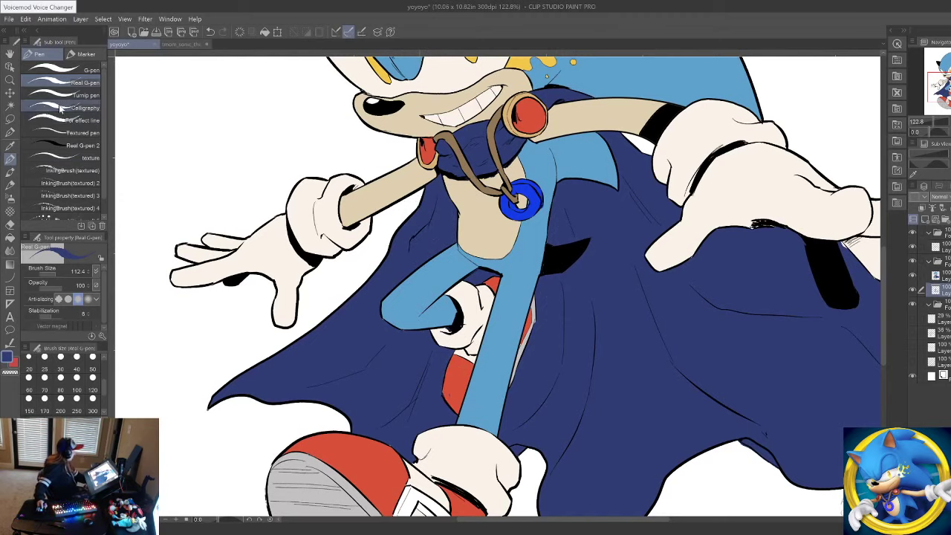
# Step: Examine the whole coloured figure on the canvas at several magnifications
pyautogui.click(10, 80)
pyautogui.moveTo(381, 220); pyautogui.dragTo(355, 221)
pyautogui.moveTo(517, 242); pyautogui.dragTo(485, 243)
pyautogui.moveTo(501, 143); pyautogui.dragTo(506, 144)
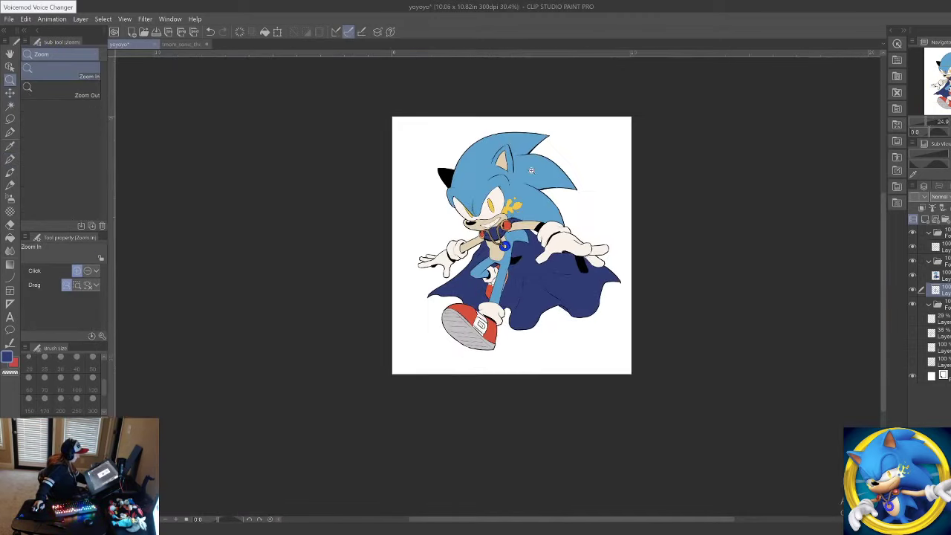
pyautogui.moveTo(538, 196); pyautogui.dragTo(549, 208)
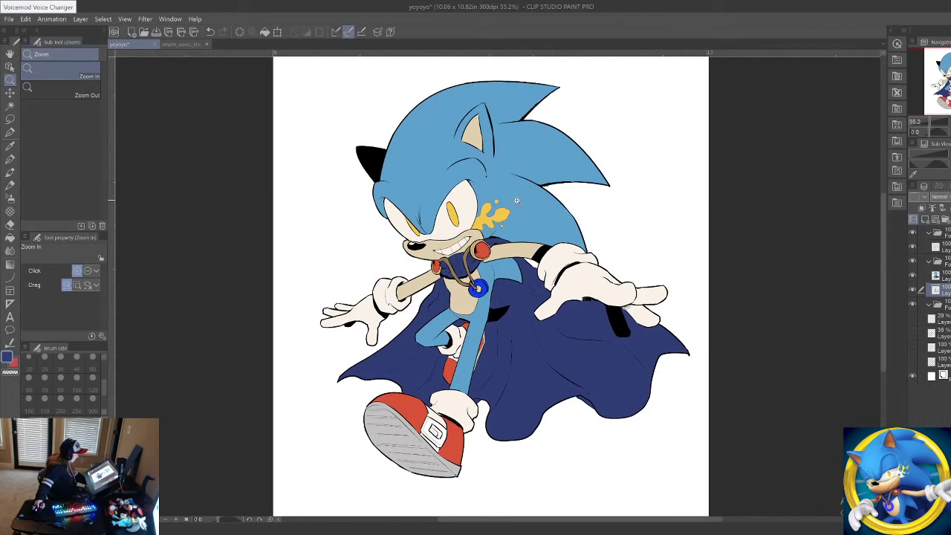
pyautogui.scroll(-1, 502, 198)
pyautogui.moveTo(431, 186); pyautogui.dragTo(437, 187)
pyautogui.scroll(1, 437, 187)
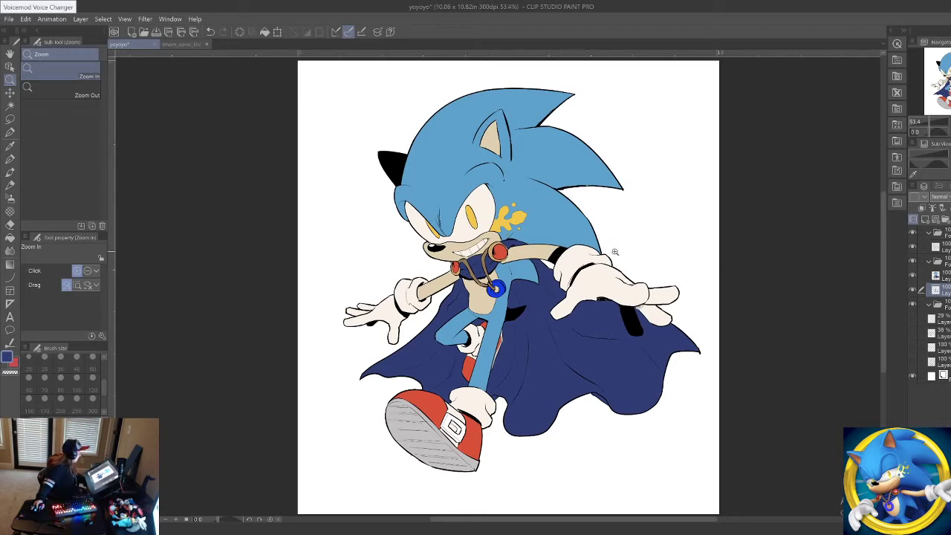
pyautogui.scroll(-3, 541, 295)
pyautogui.scroll(4, 541, 295)
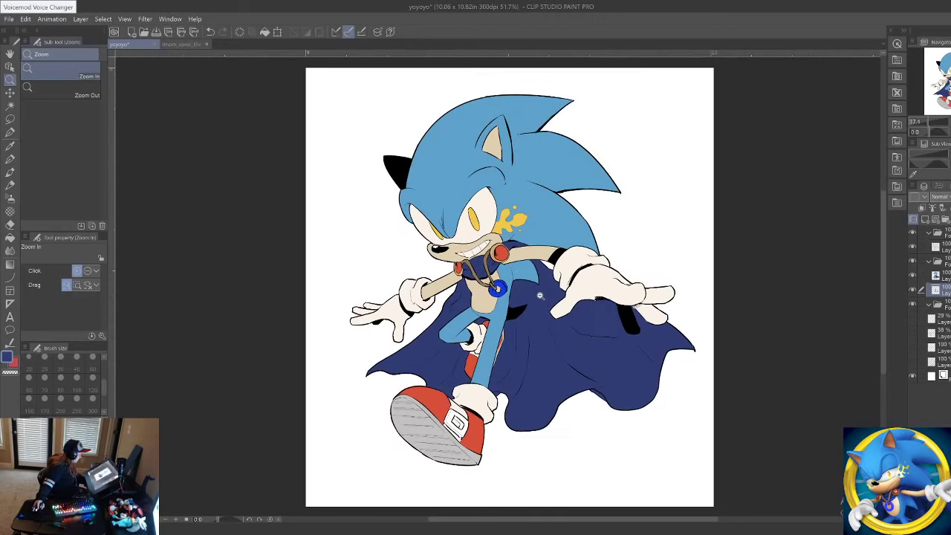
# Step: Add a new layer directly above the flat colour layer and select the area covered by the flat colours
pyautogui.click(946, 276)
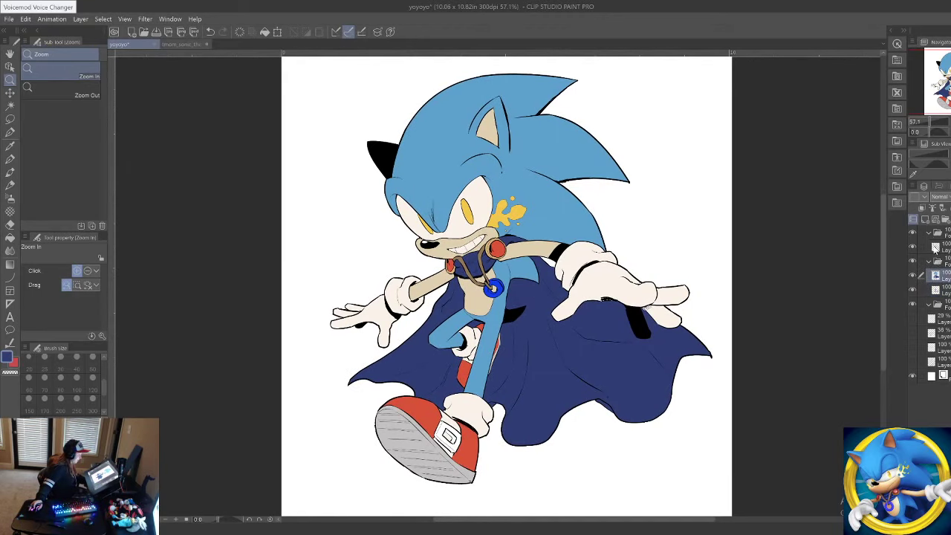
pyautogui.click(925, 219)
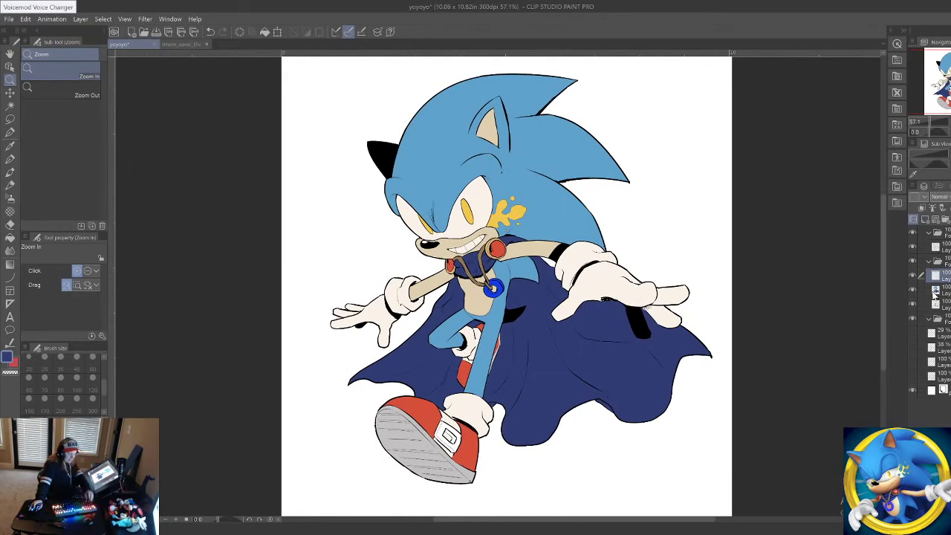
pyautogui.keyDown('ctrl'); pyautogui.click(935, 295); pyautogui.keyUp('ctrl')
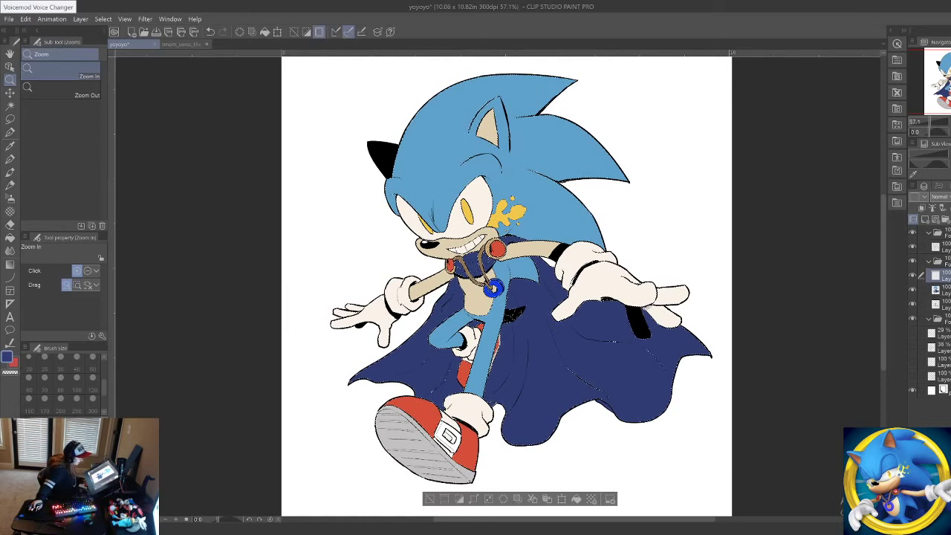
# Step: With the Opaque watercolor brush, paint a first shadow stroke along the underside of the head's topmost quill
pyautogui.click(10, 172)
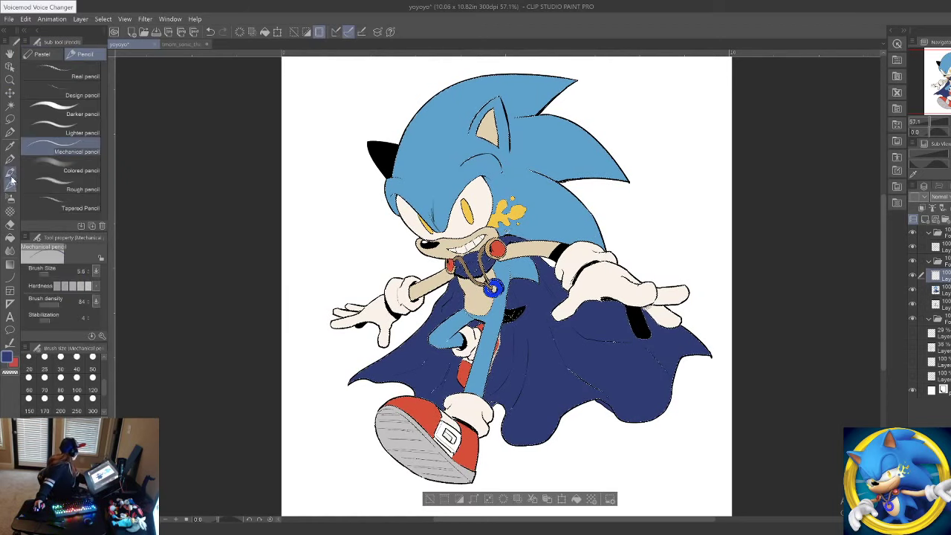
pyautogui.click(54, 274)
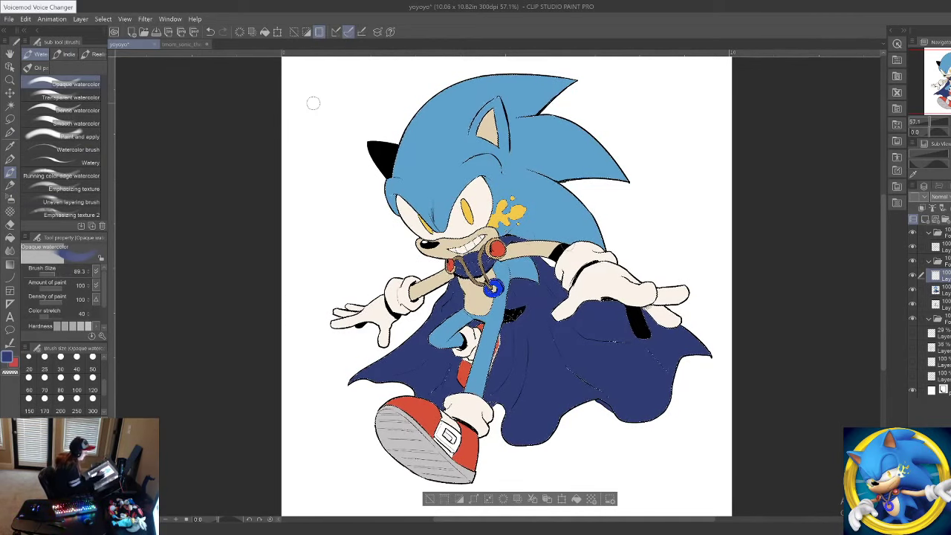
pyautogui.click(10, 80)
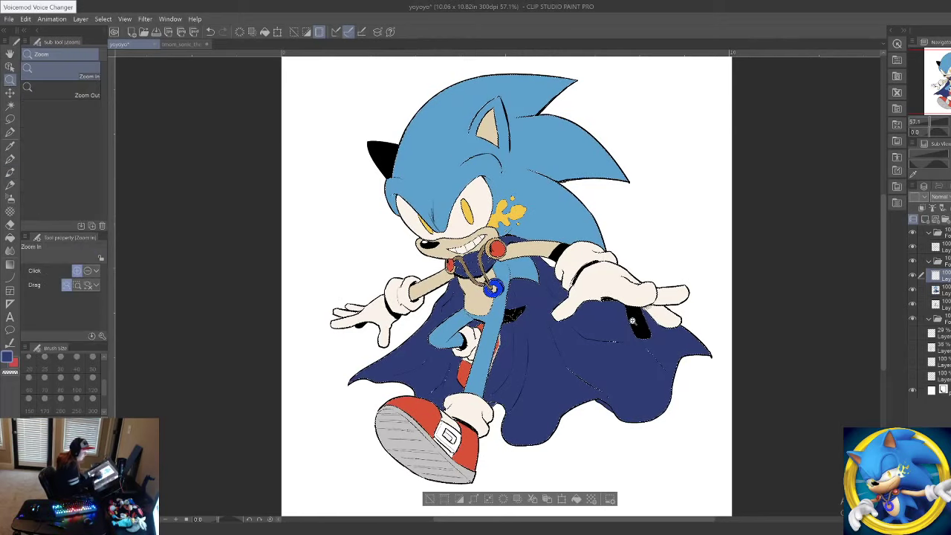
pyautogui.click(467, 172)
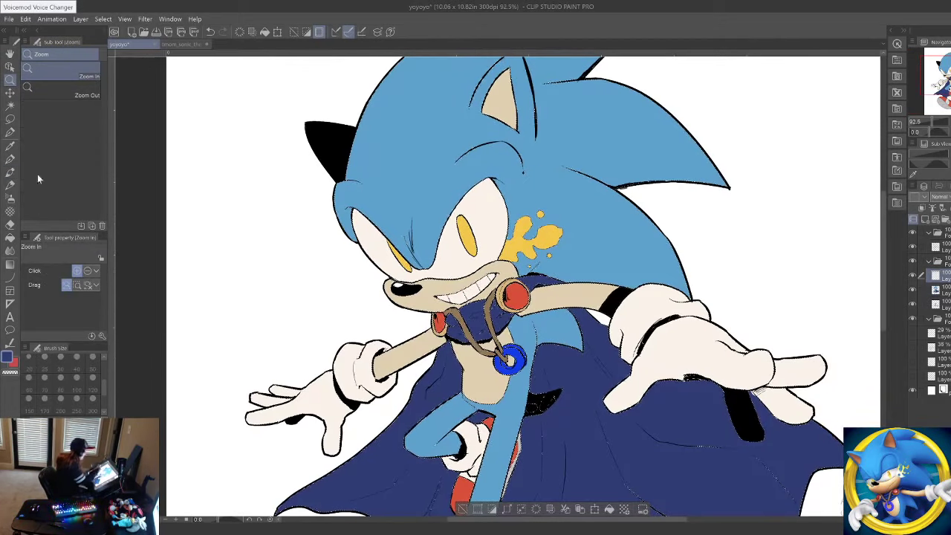
pyautogui.click(10, 159)
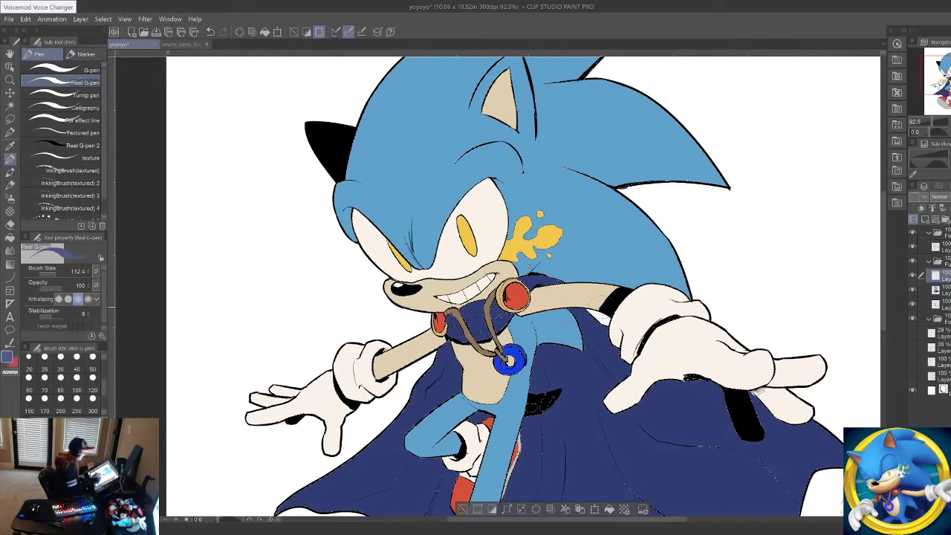
pyautogui.moveTo(592, 201); pyautogui.dragTo(556, 334)
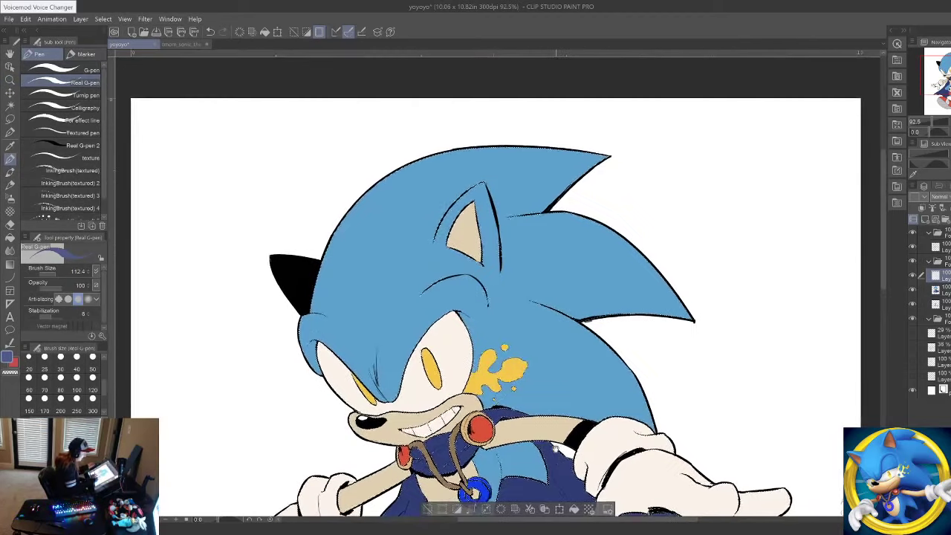
pyautogui.click(11, 172)
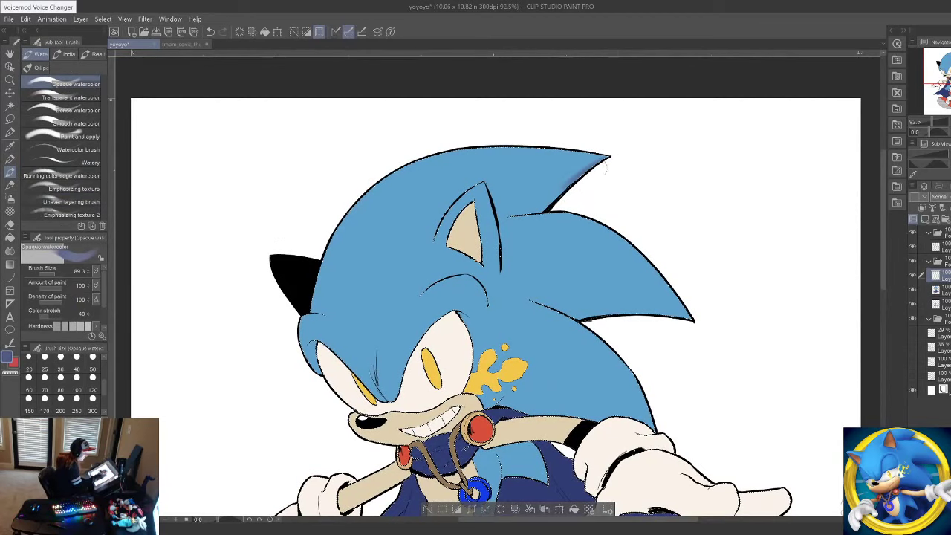
pyautogui.moveTo(547, 202); pyautogui.dragTo(611, 161)
# Step: Set the shading layer's blending mode to Multiply and build up shadows along the undersides of the top and middle quills
pyautogui.click(938, 196)
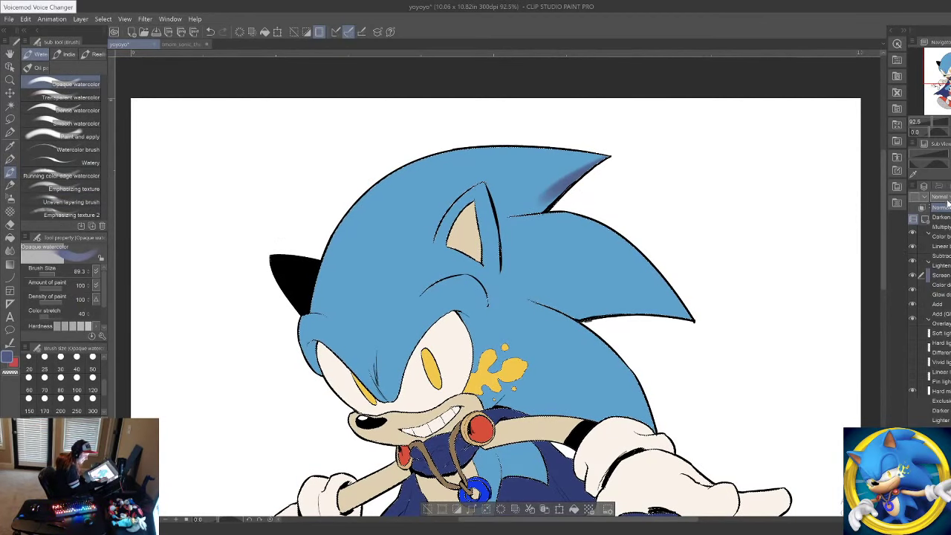
pyautogui.click(941, 228)
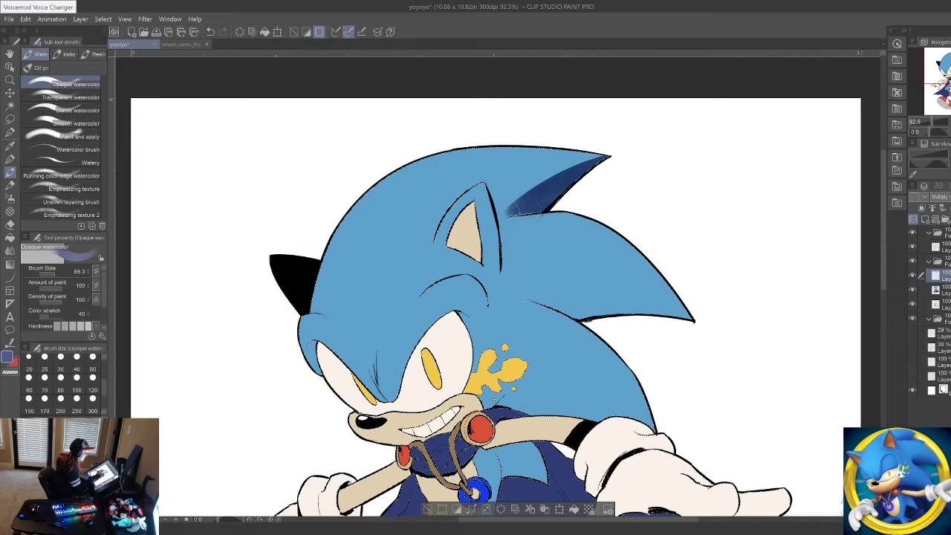
pyautogui.moveTo(537, 211); pyautogui.dragTo(574, 217)
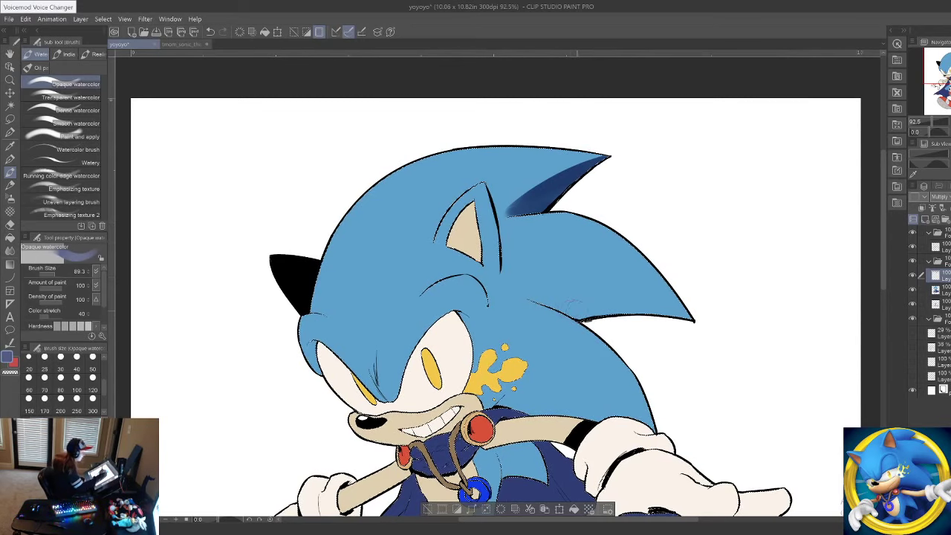
pyautogui.moveTo(555, 303)
pyautogui.mouseDown()
pyautogui.moveTo(601, 318)
pyautogui.moveTo(685, 320)
pyautogui.mouseUp()
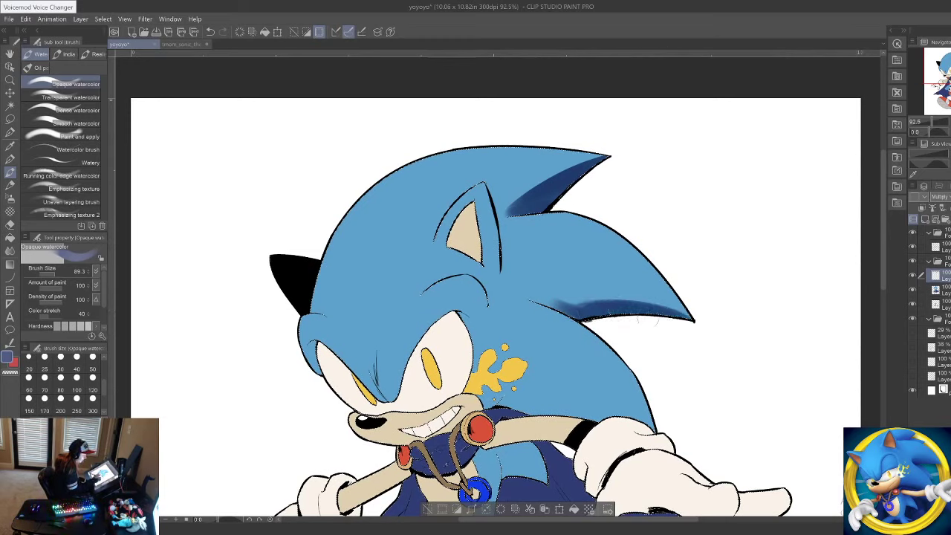
pyautogui.moveTo(618, 299); pyautogui.dragTo(547, 306)
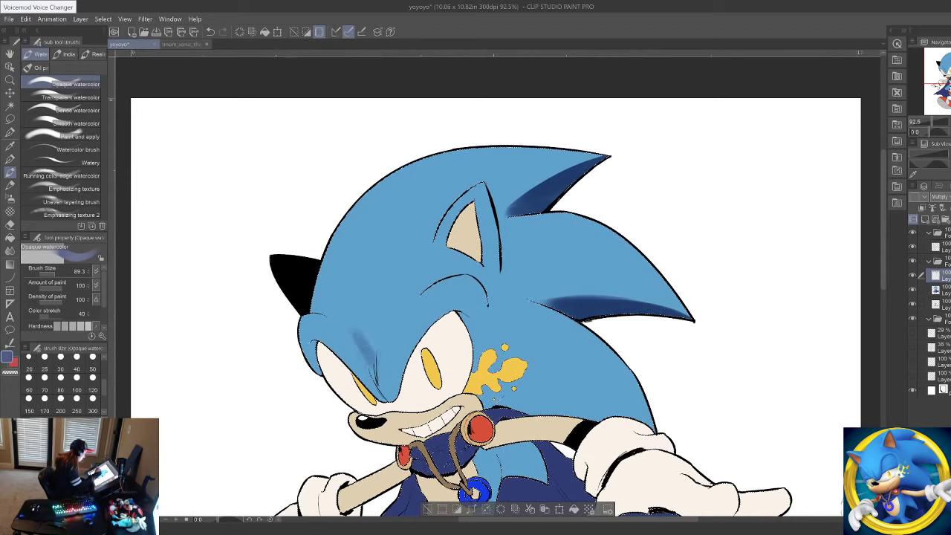
# Step: Shade the crease between the eyes and the forehead's front edge, softening the shadow's upper boundary with the Soft eraser
pyautogui.moveTo(352, 318); pyautogui.dragTo(370, 361)
pyautogui.moveTo(380, 327); pyautogui.dragTo(371, 356)
pyautogui.moveTo(392, 318)
pyautogui.mouseDown()
pyautogui.moveTo(361, 332)
pyautogui.moveTo(366, 343)
pyautogui.moveTo(387, 319)
pyautogui.mouseUp()
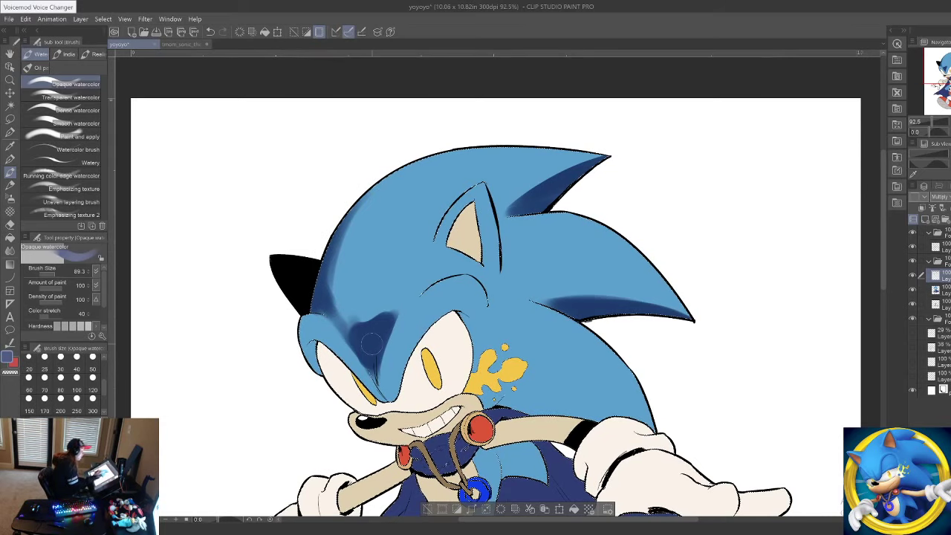
pyautogui.click(10, 224)
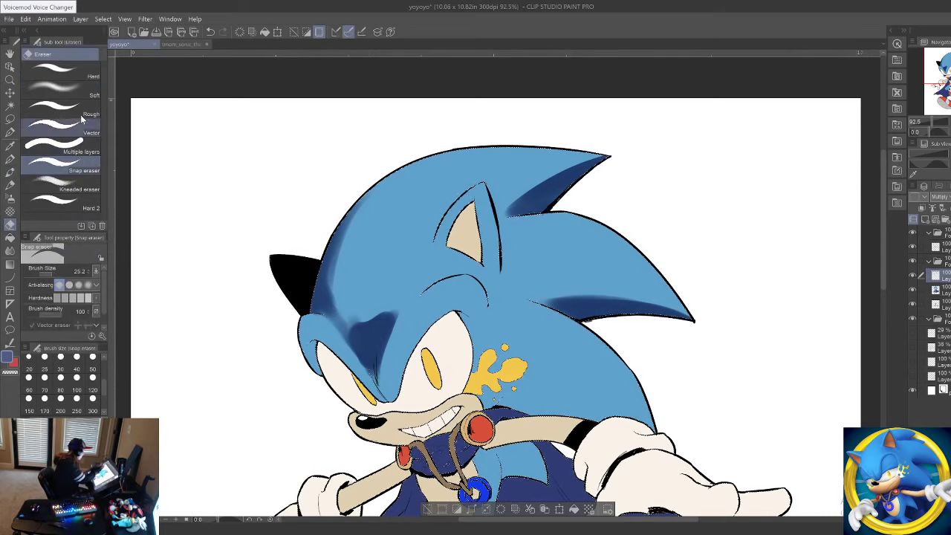
pyautogui.click(88, 93)
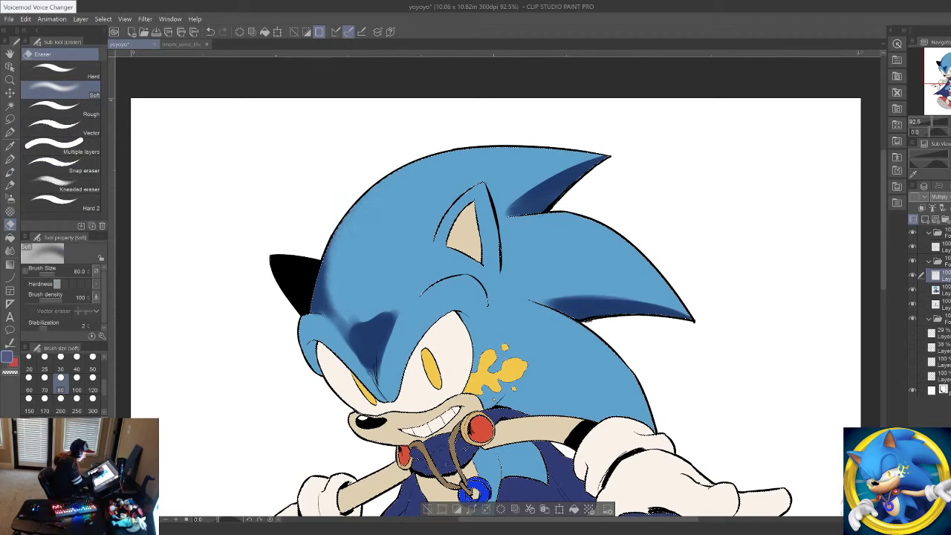
pyautogui.moveTo(354, 318); pyautogui.dragTo(387, 316)
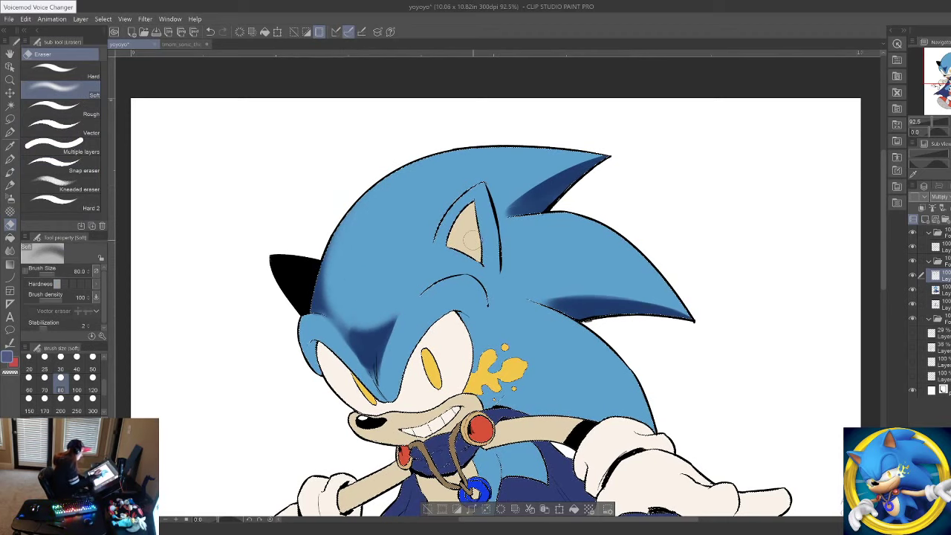
# Step: With a smaller Opaque watercolor brush, shade the near ear, the eye's outer corner and the quill area above the shoulder
pyautogui.click(11, 171)
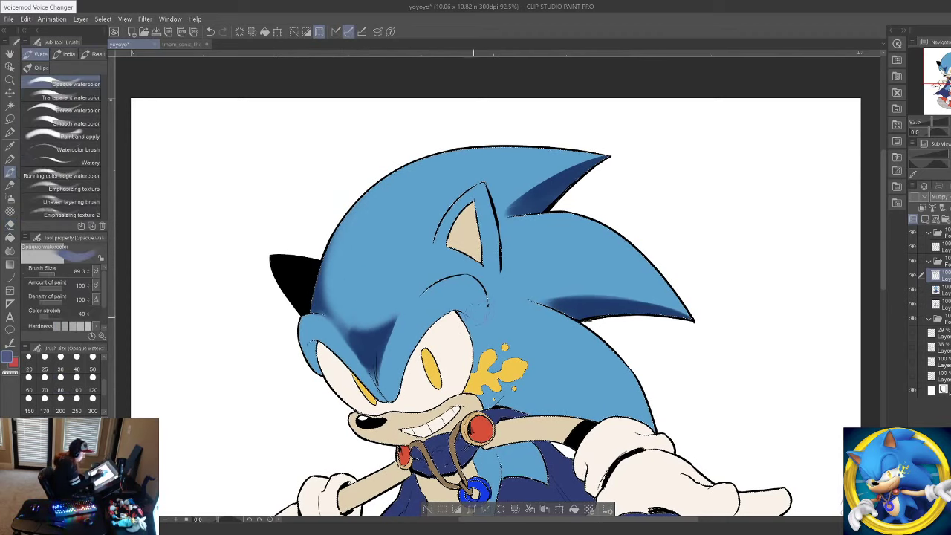
pyautogui.click(28, 360)
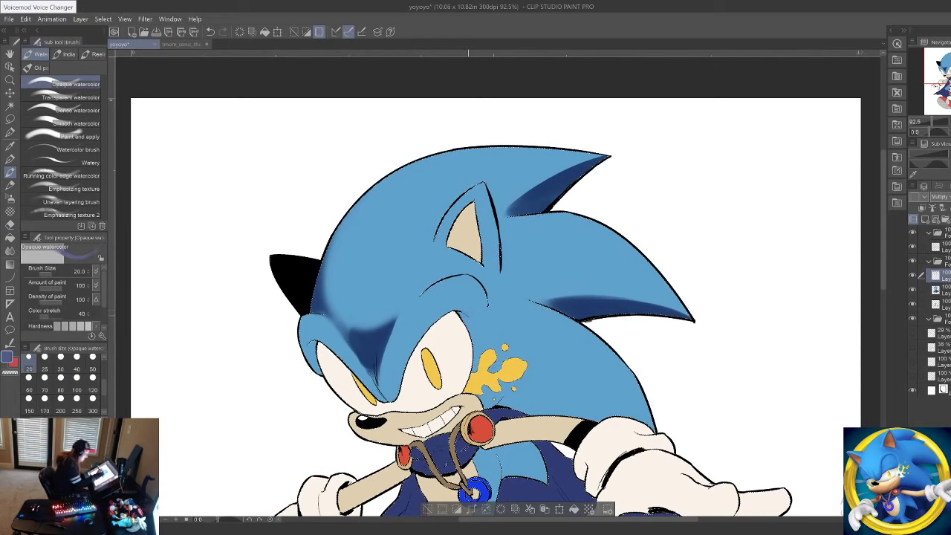
pyautogui.click(54, 275)
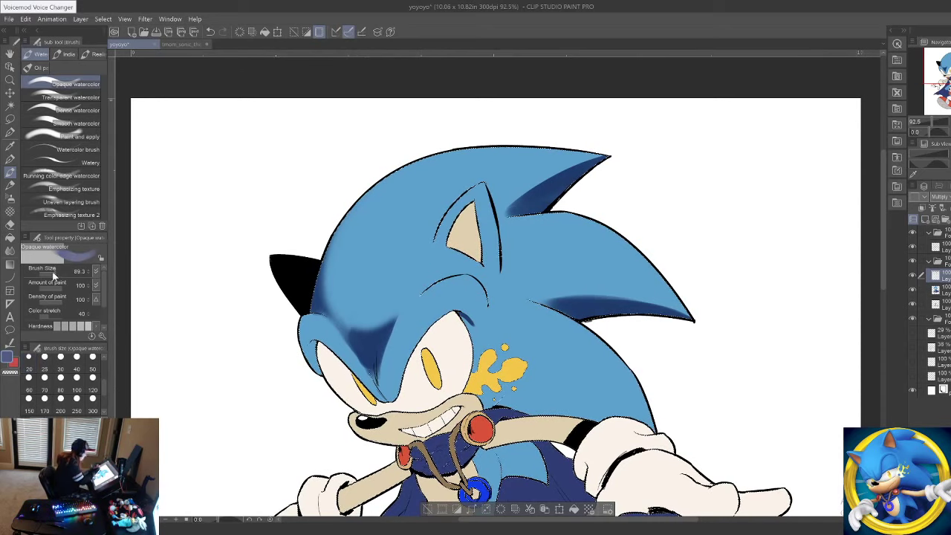
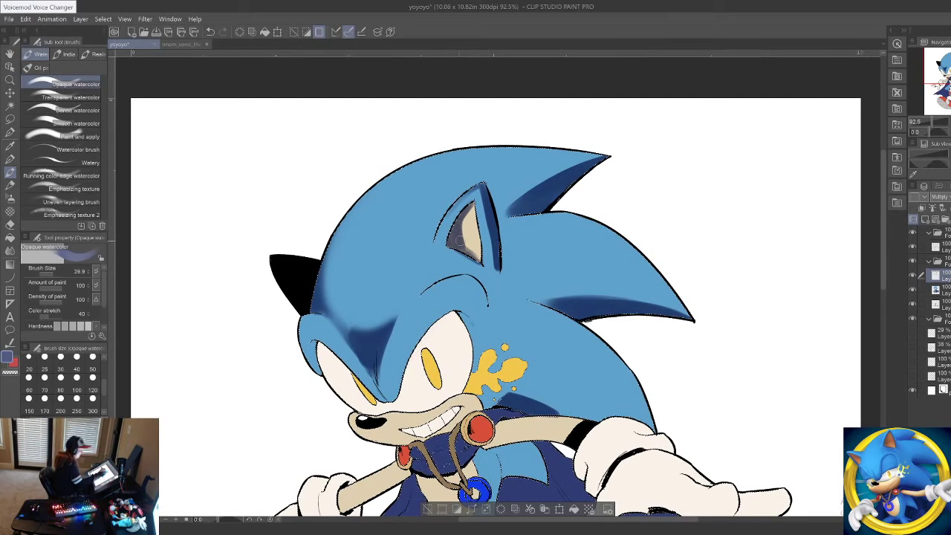
pyautogui.moveTo(521, 435)
pyautogui.mouseDown()
pyautogui.moveTo(554, 334)
pyautogui.moveTo(516, 425)
pyautogui.mouseUp()
pyautogui.scroll(-2, 491, 297)
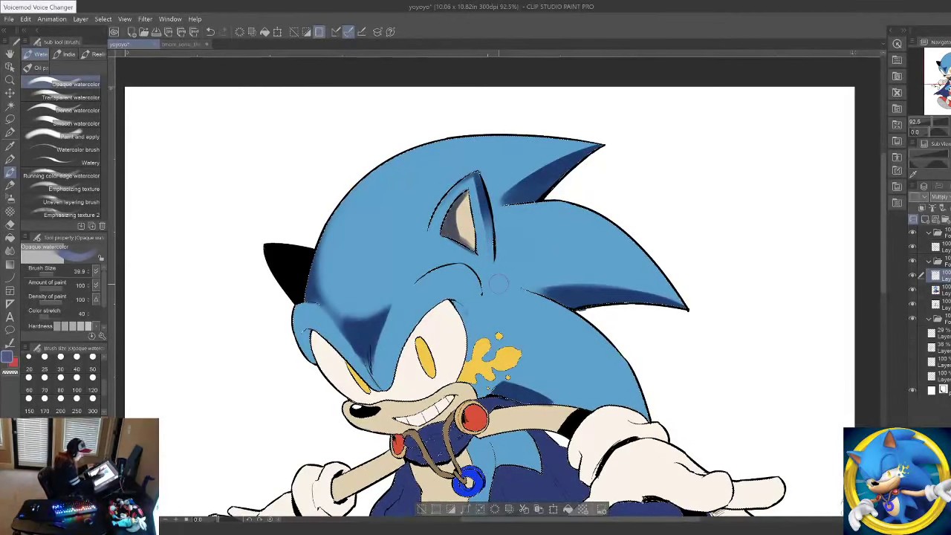
pyautogui.scroll(2, 491, 297)
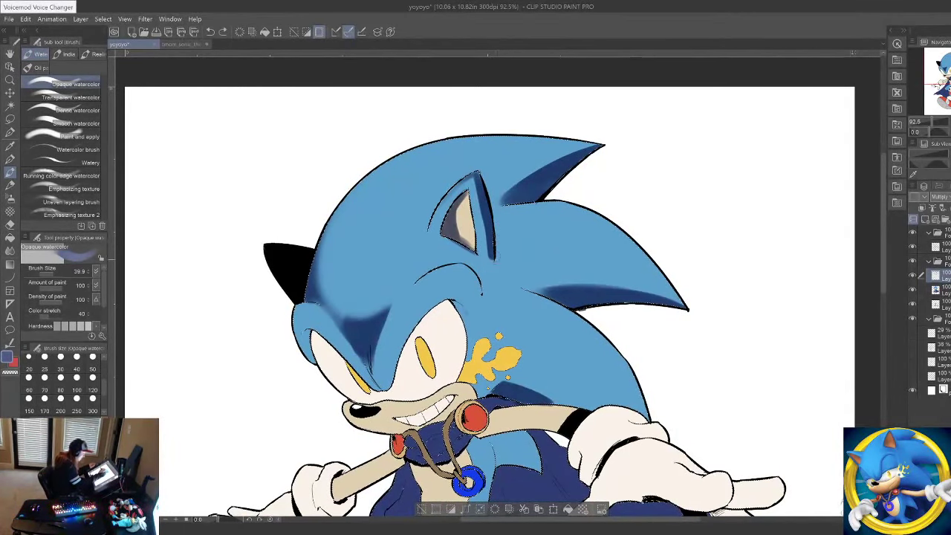
pyautogui.moveTo(496, 257); pyautogui.dragTo(499, 221)
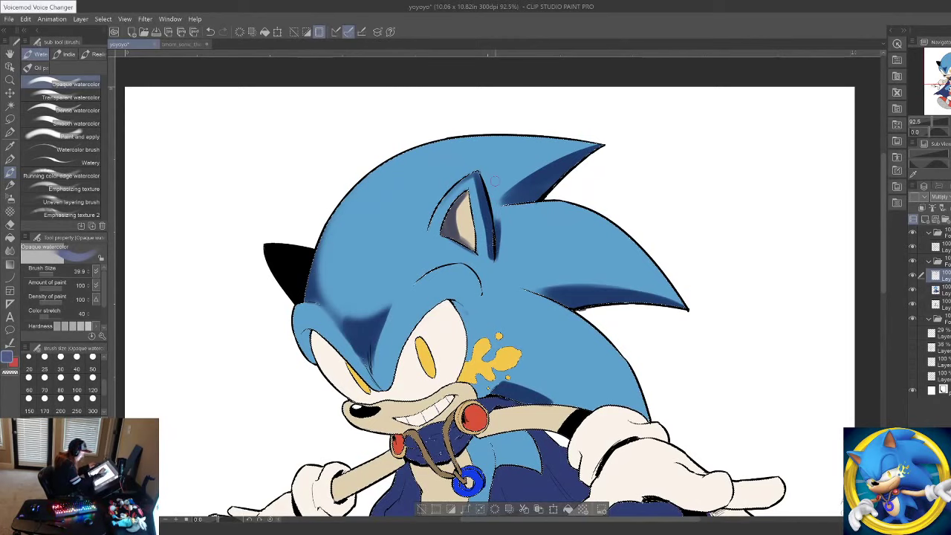
# Step: Paint shadows beneath the brow line, around the edges of the eye whites and on the far brow
pyautogui.moveTo(463, 304)
pyautogui.mouseDown()
pyautogui.moveTo(492, 336)
pyautogui.moveTo(508, 309)
pyautogui.moveTo(499, 302)
pyautogui.mouseUp()
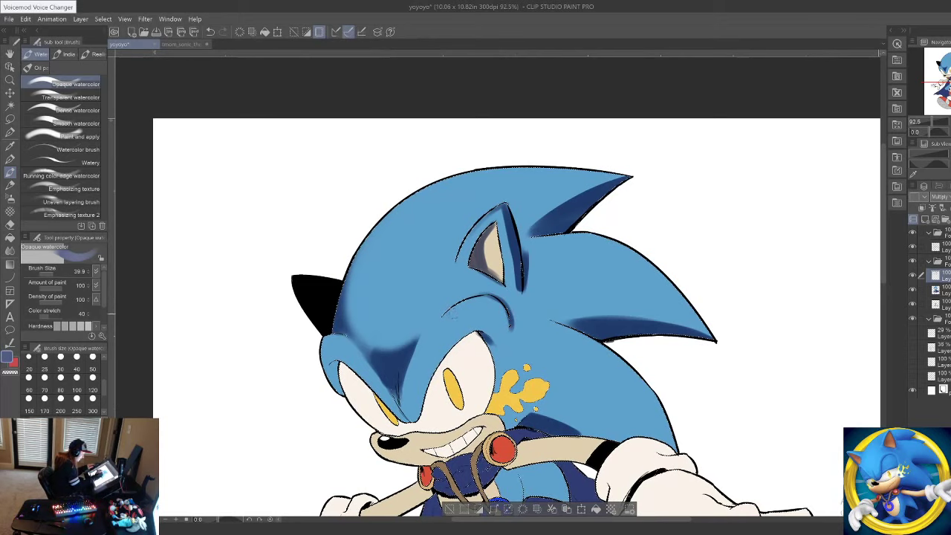
pyautogui.moveTo(489, 364); pyautogui.dragTo(518, 255)
pyautogui.moveTo(537, 323); pyautogui.dragTo(536, 379)
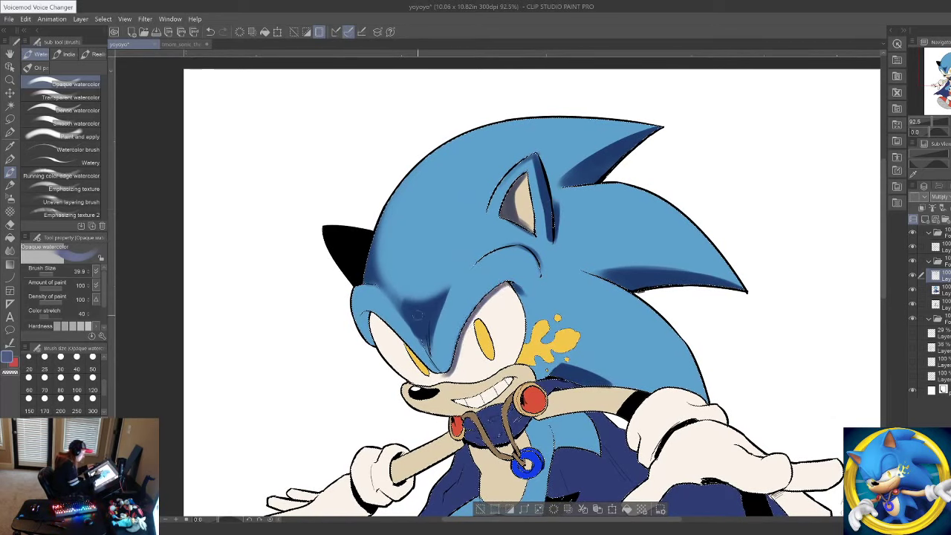
pyautogui.moveTo(363, 320)
pyautogui.mouseDown()
pyautogui.moveTo(371, 313)
pyautogui.moveTo(399, 342)
pyautogui.mouseUp()
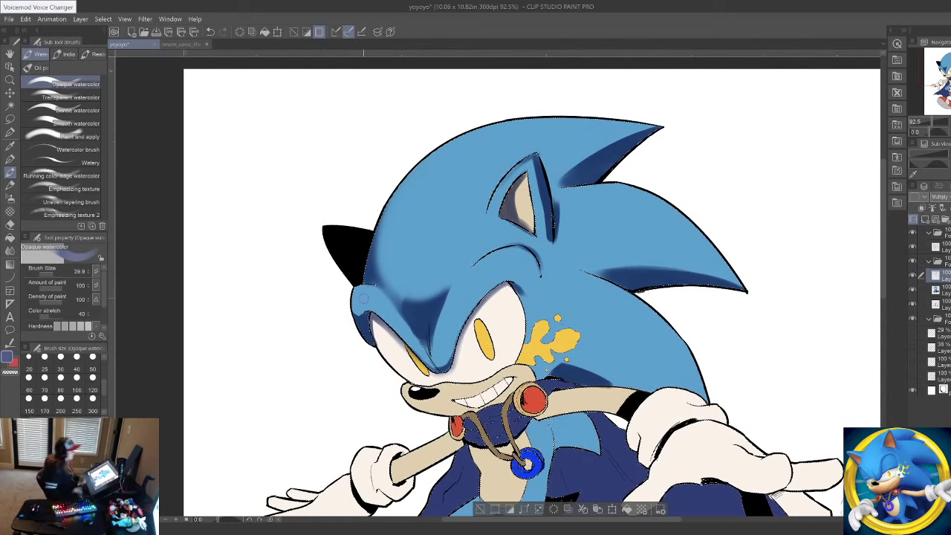
# Step: Shade the muzzle's underside, the teeth and the red cape clasps, using brush sizes 11.2 and 25.2 for the finer areas
pyautogui.moveTo(679, 342); pyautogui.dragTo(552, 494)
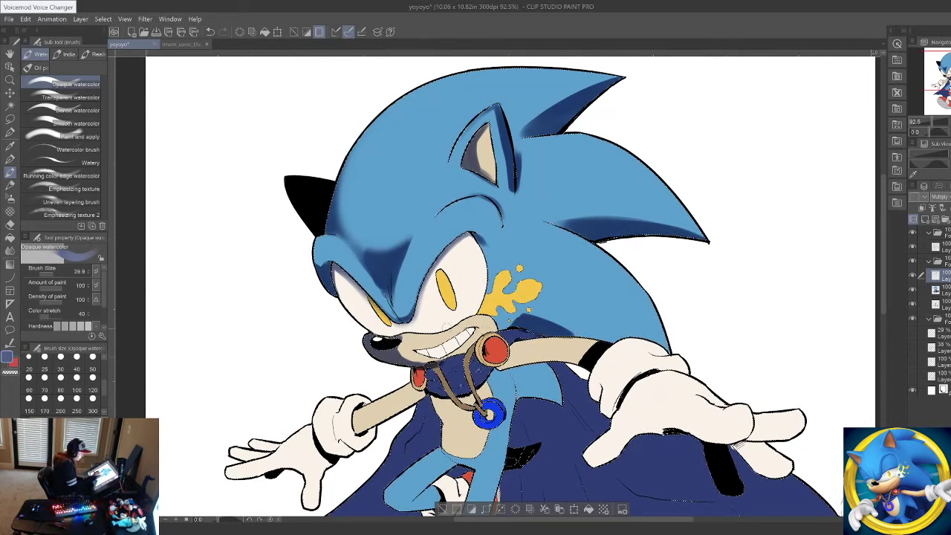
pyautogui.click(51, 273)
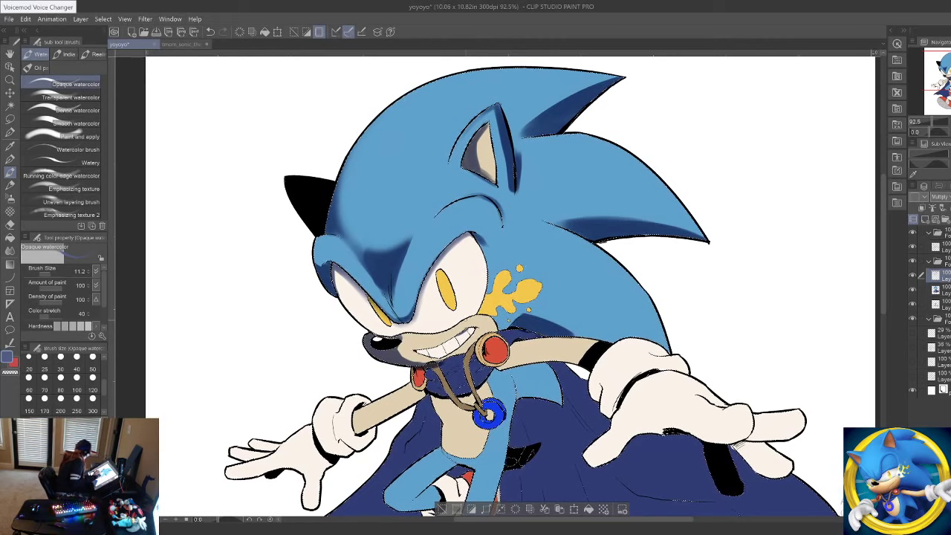
pyautogui.click(54, 273)
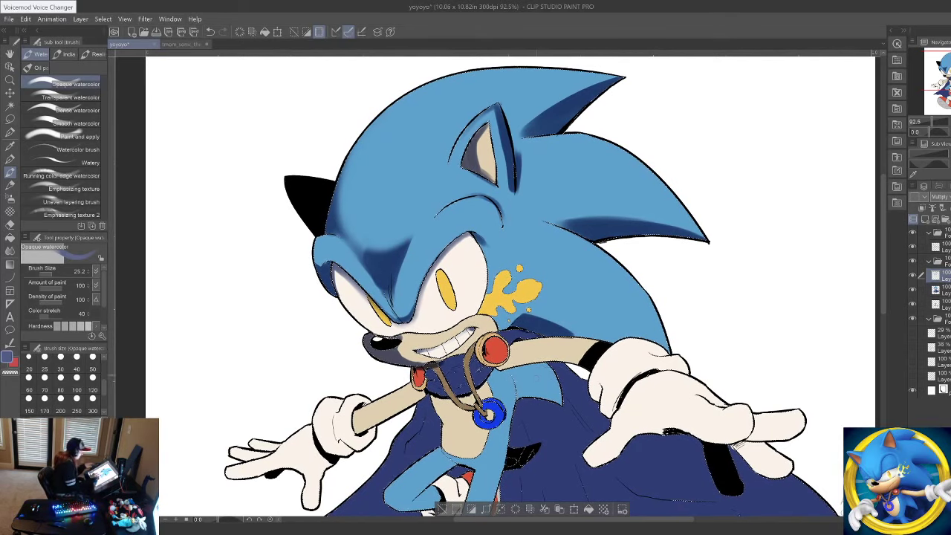
pyautogui.moveTo(581, 445); pyautogui.dragTo(545, 414)
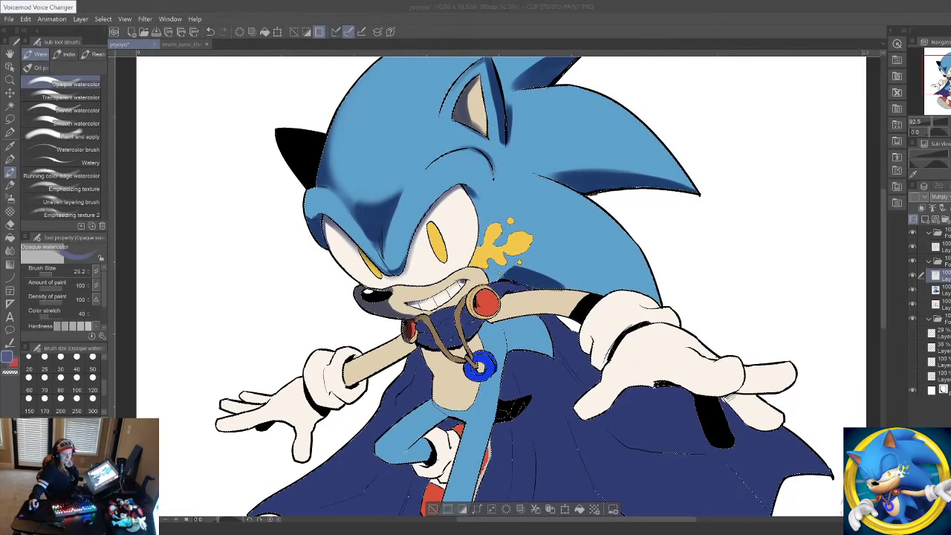
# Step: Shade the upper arms near the clasps and fill the light blue area behind the front arm with shadow
pyautogui.click(405, 344)
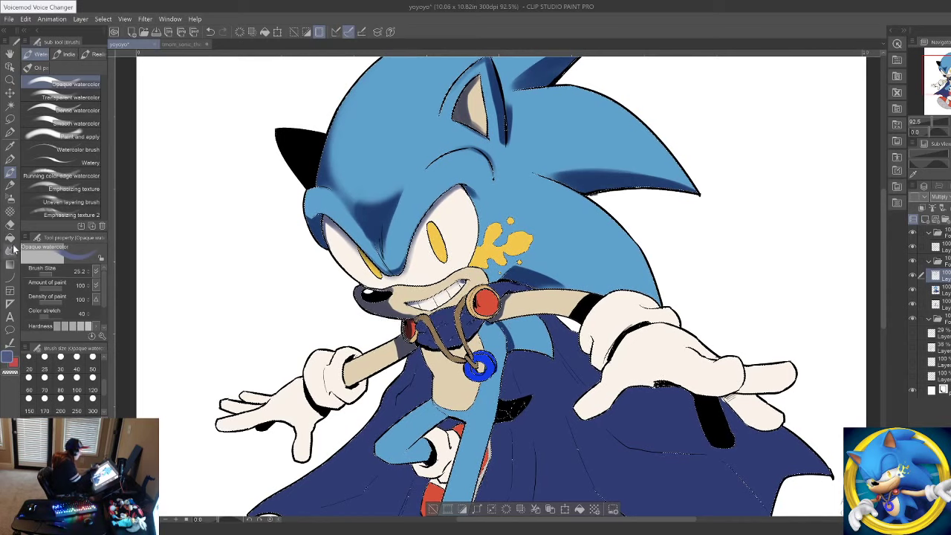
pyautogui.press('g')
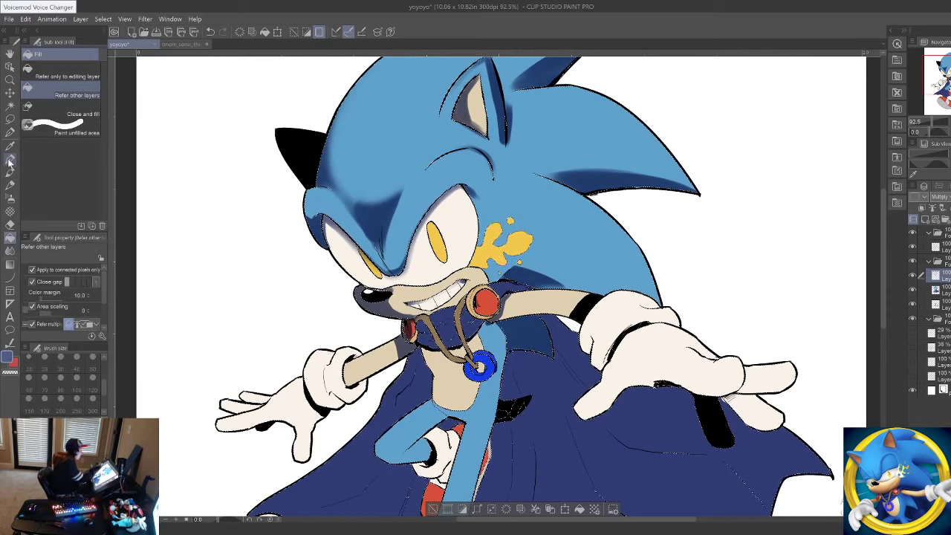
# Step: Shade the chest beneath the collar, tidy the shadow with the Snap eraser, and shade the pendant and far glove cuff
pyautogui.press('b')
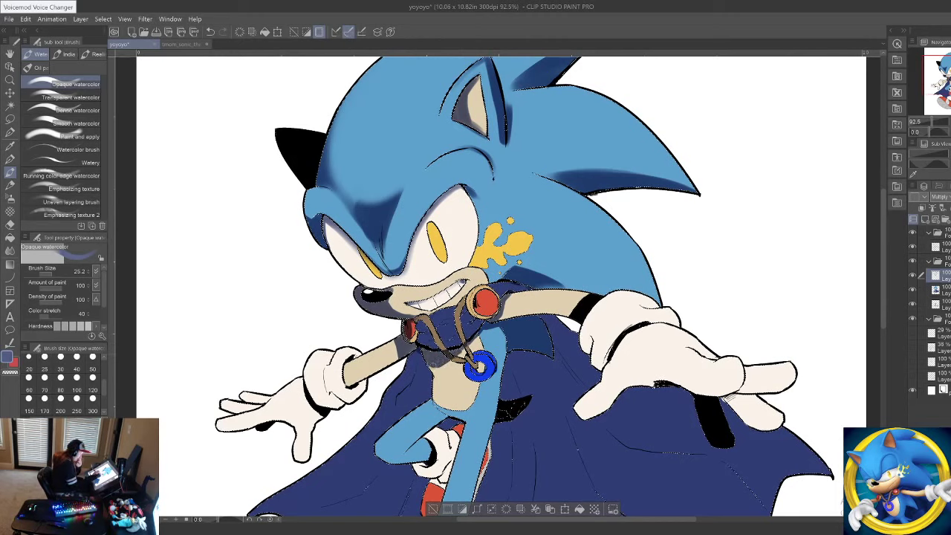
pyautogui.click(10, 223)
pyautogui.click(74, 170)
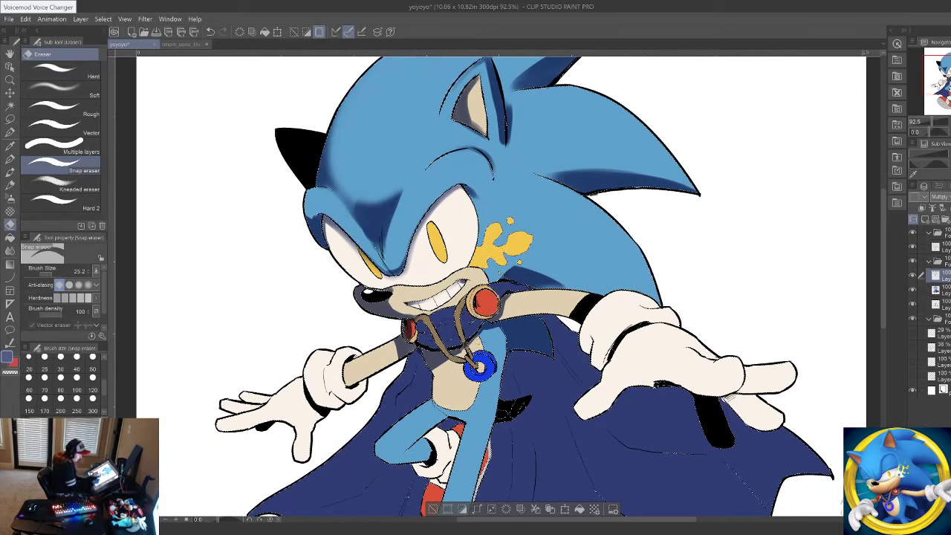
pyautogui.click(10, 172)
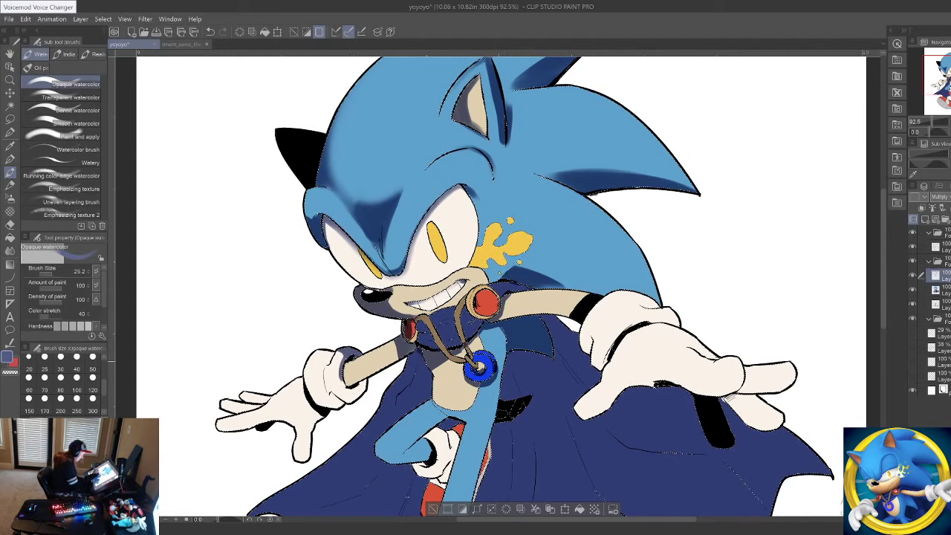
# Step: Paint watercolor shadows on the cuff, back fingers and thumb edge of the glove on the character's far, lowered arm
pyautogui.moveTo(367, 381)
pyautogui.mouseDown()
pyautogui.moveTo(331, 394)
pyautogui.moveTo(341, 408)
pyautogui.moveTo(329, 407)
pyautogui.mouseUp()
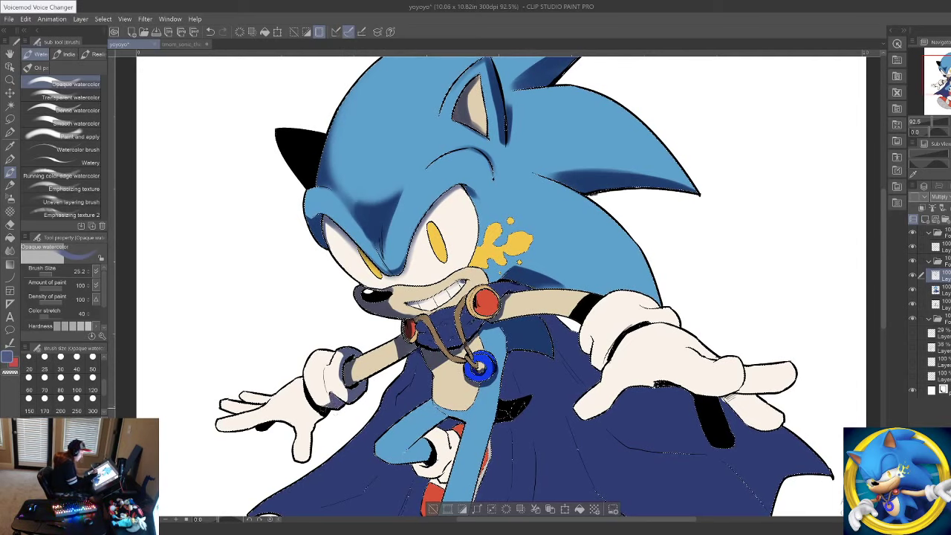
pyautogui.moveTo(328, 348)
pyautogui.mouseDown()
pyautogui.moveTo(328, 366)
pyautogui.moveTo(298, 382)
pyautogui.mouseUp()
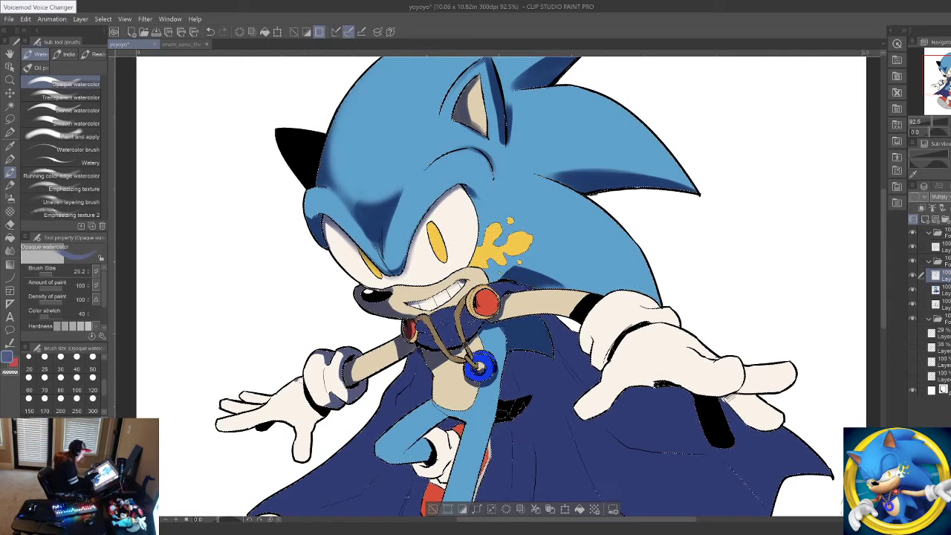
pyautogui.moveTo(300, 378)
pyautogui.mouseDown()
pyautogui.moveTo(304, 395)
pyautogui.moveTo(220, 402)
pyautogui.mouseUp()
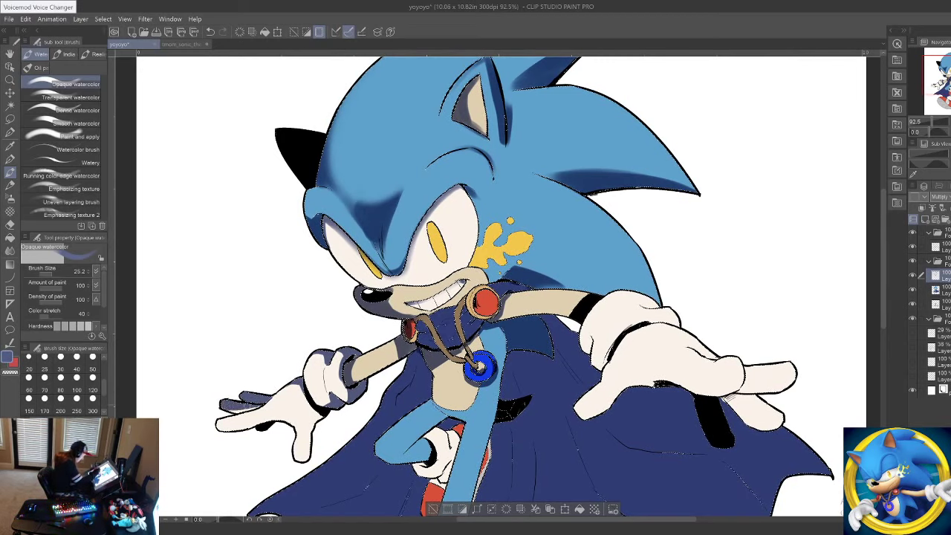
pyautogui.hotkey('ctrl', '-')
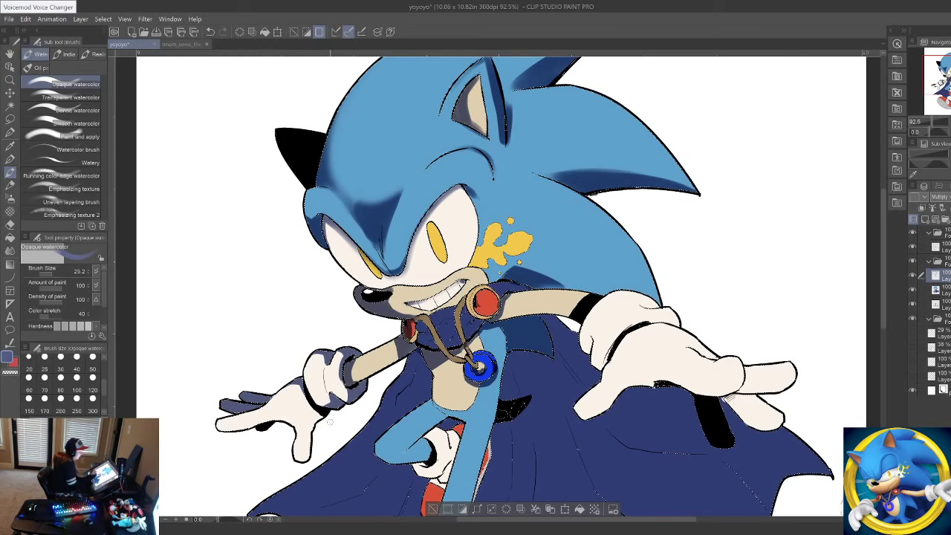
pyautogui.hotkey('ctrl', '+')
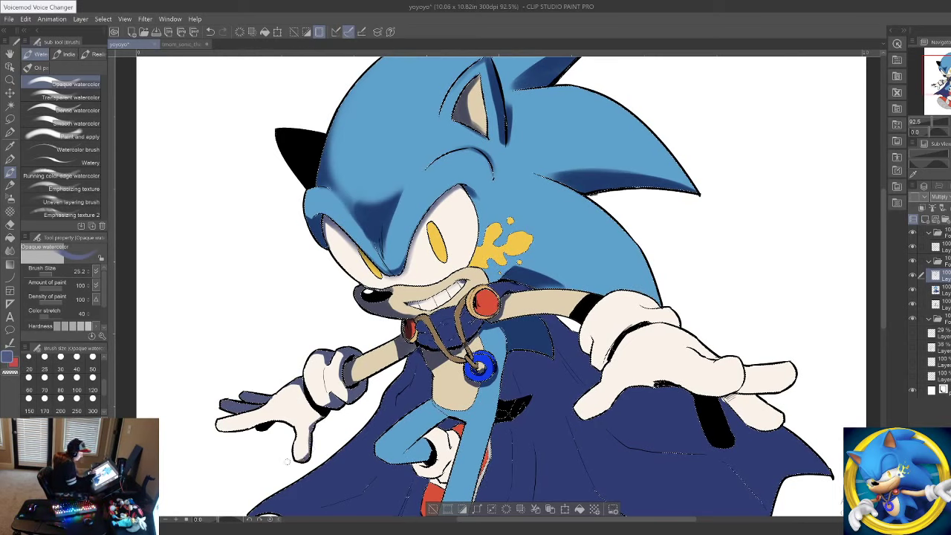
# Step: Paint shadows on the outstretched hand's glove cuff, following the black wrist opening and the cuff's lower edge
pyautogui.moveTo(533, 520); pyautogui.dragTo(574, 522)
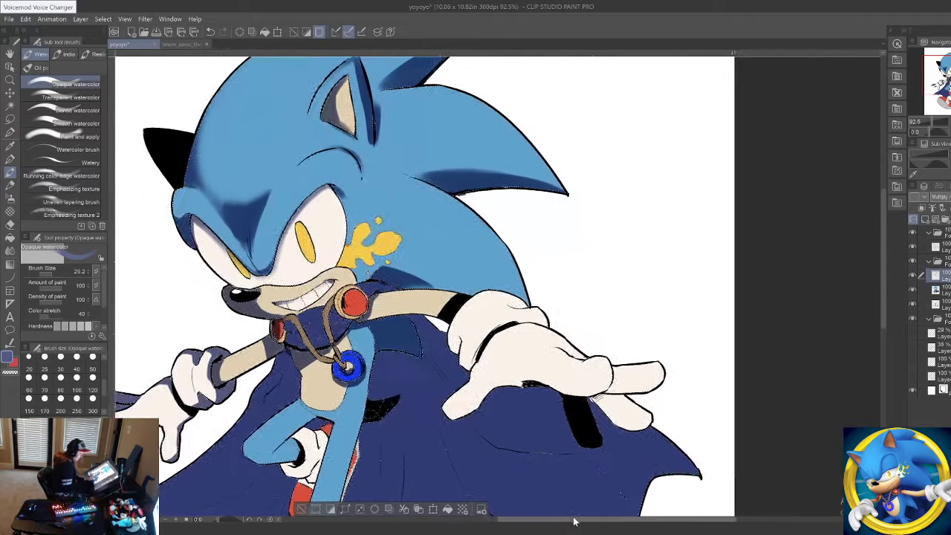
pyautogui.hotkey('ctrl', '-')
pyautogui.hotkey('ctrl', '+')
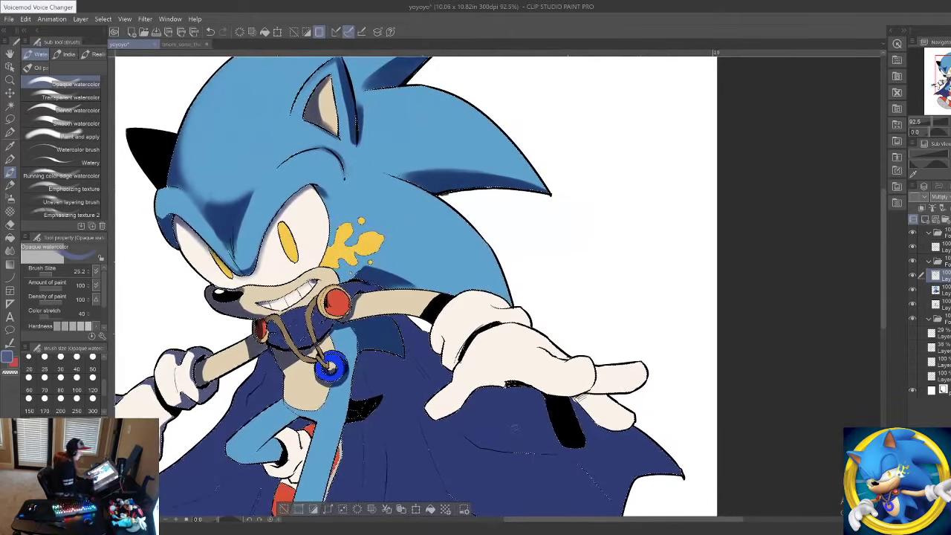
pyautogui.hotkey('ctrl', '-')
pyautogui.hotkey('ctrl', '+')
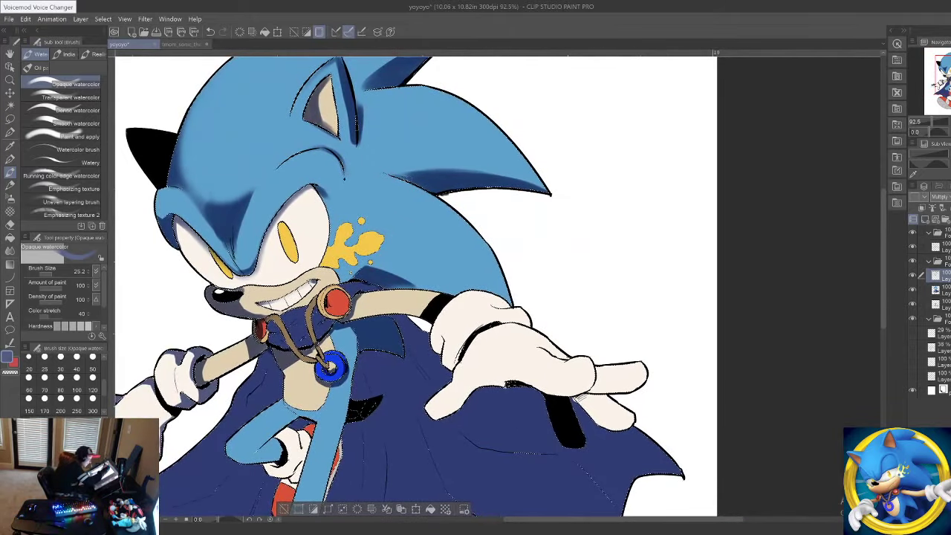
pyautogui.hotkey('ctrl', '-')
pyautogui.hotkey('ctrl', '+')
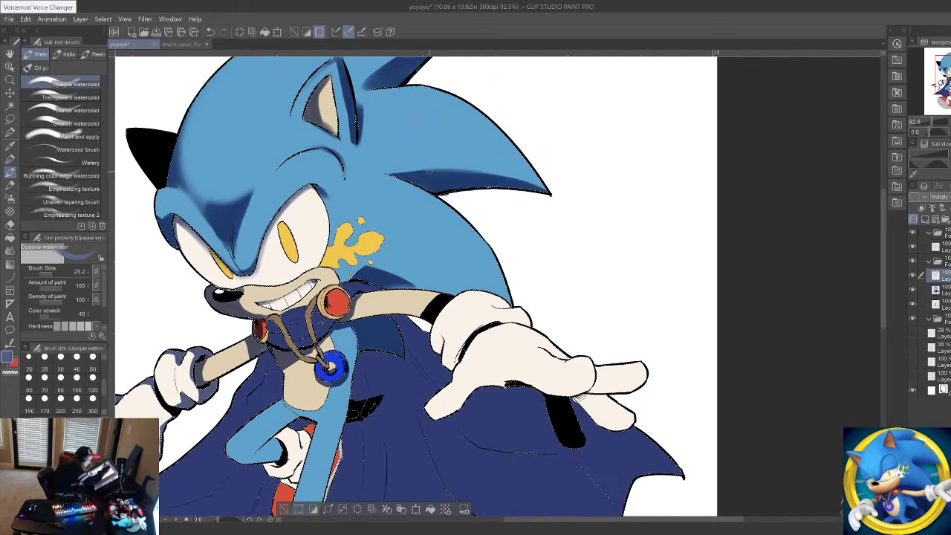
pyautogui.hotkey('ctrl', '-')
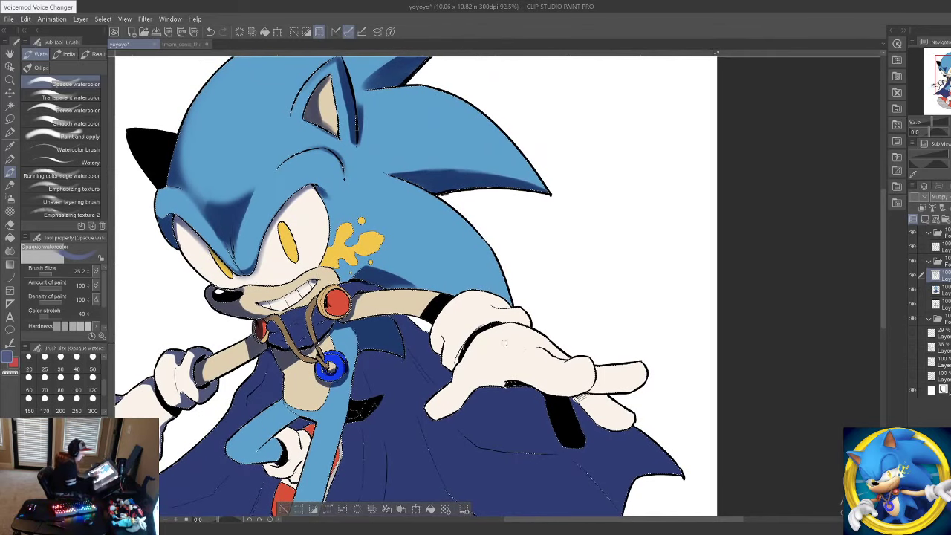
pyautogui.hotkey('ctrl', '+')
pyautogui.moveTo(332, 332); pyautogui.dragTo(354, 331)
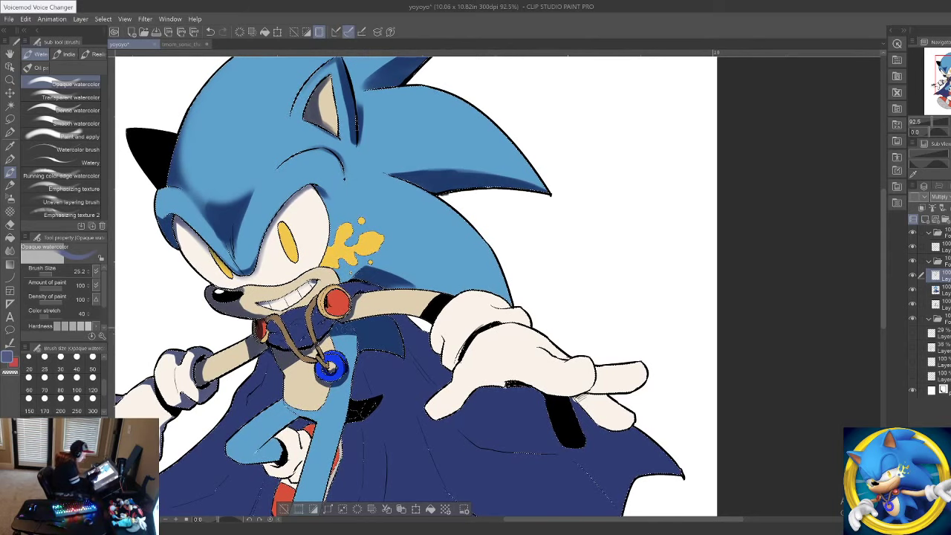
pyautogui.hotkey('ctrl', '-')
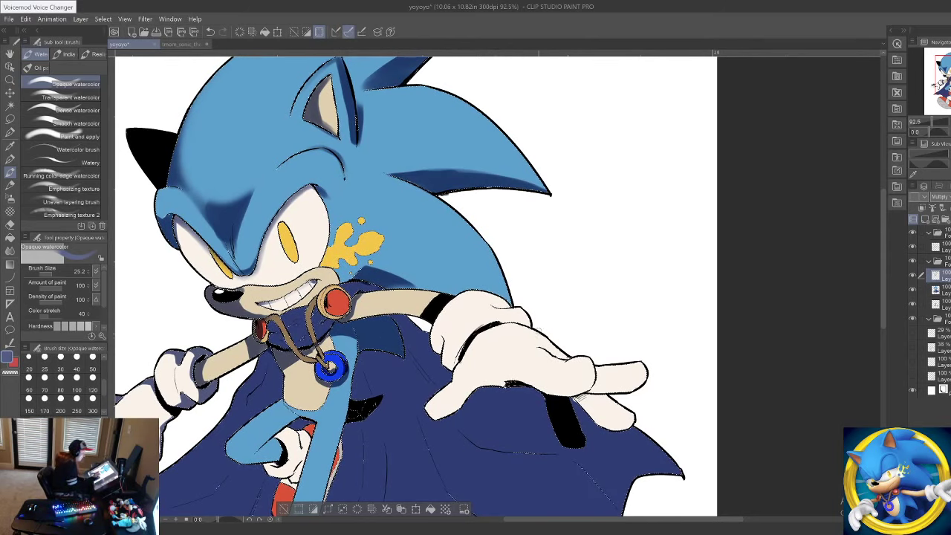
pyautogui.hotkey('ctrl', '+')
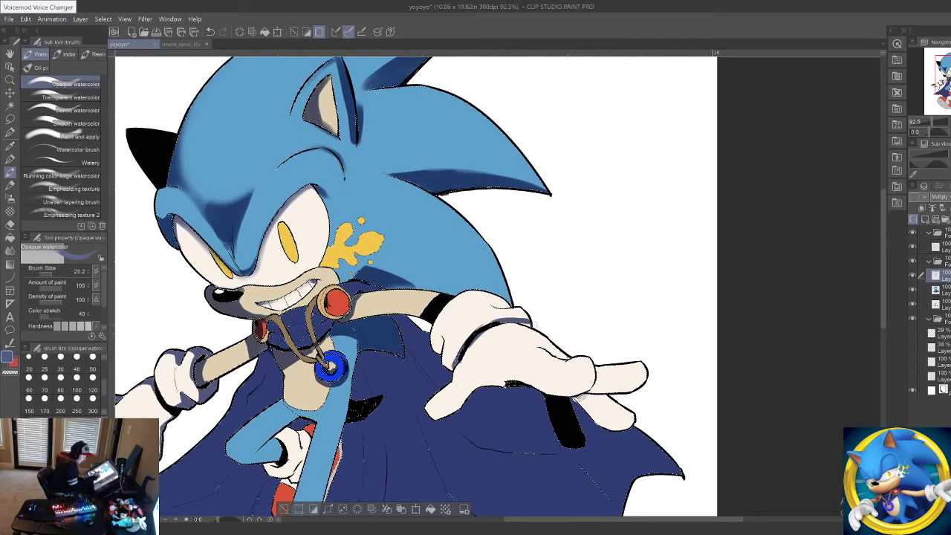
pyautogui.hotkey('ctrl', '-')
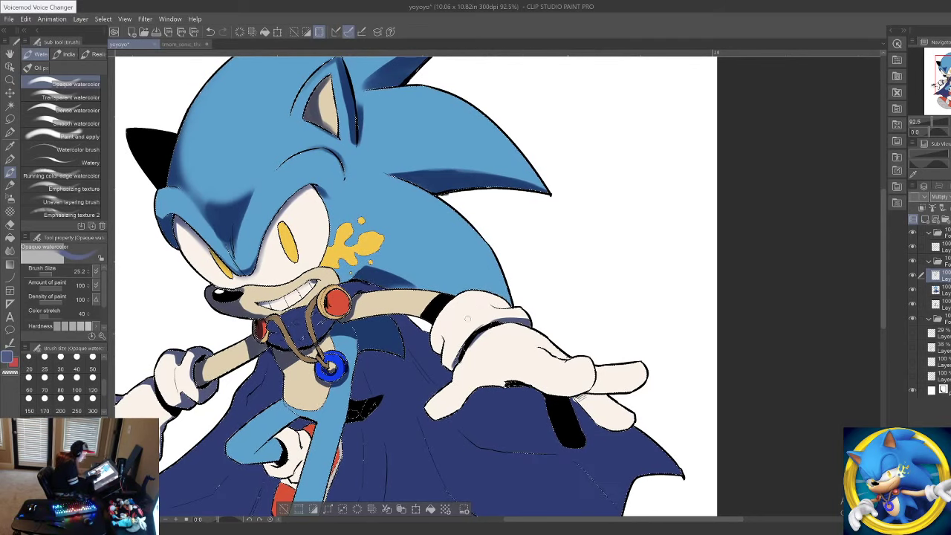
pyautogui.hotkey('ctrl', '+')
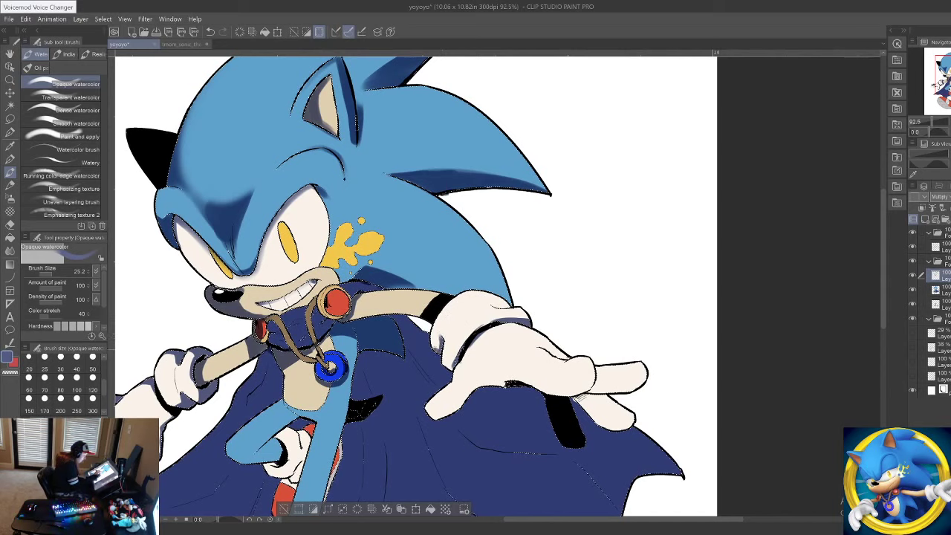
# Step: Shade the fold on the upper edge of the outstretched glove's cuff, just below the head spine
pyautogui.hotkey('ctrl', '-')
pyautogui.hotkey('ctrl', '+')
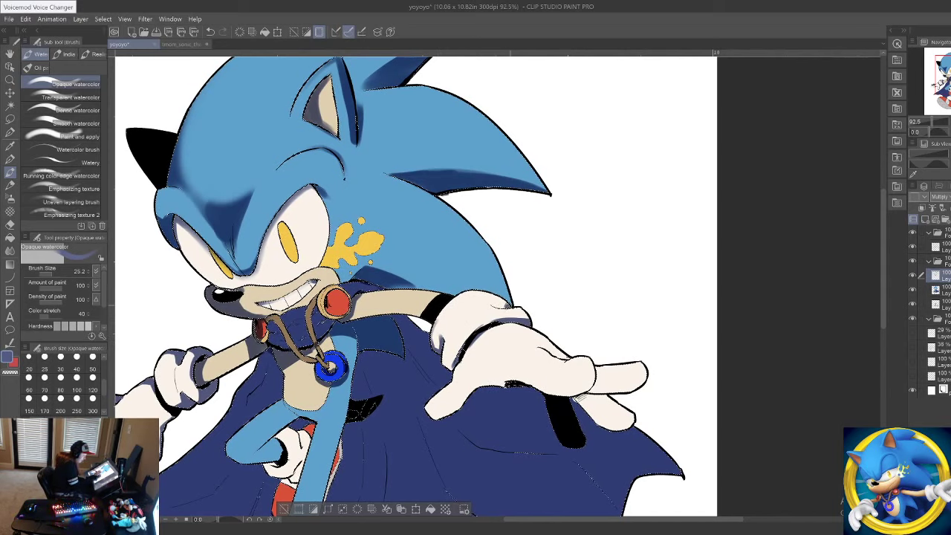
pyautogui.hotkey('ctrl', '-')
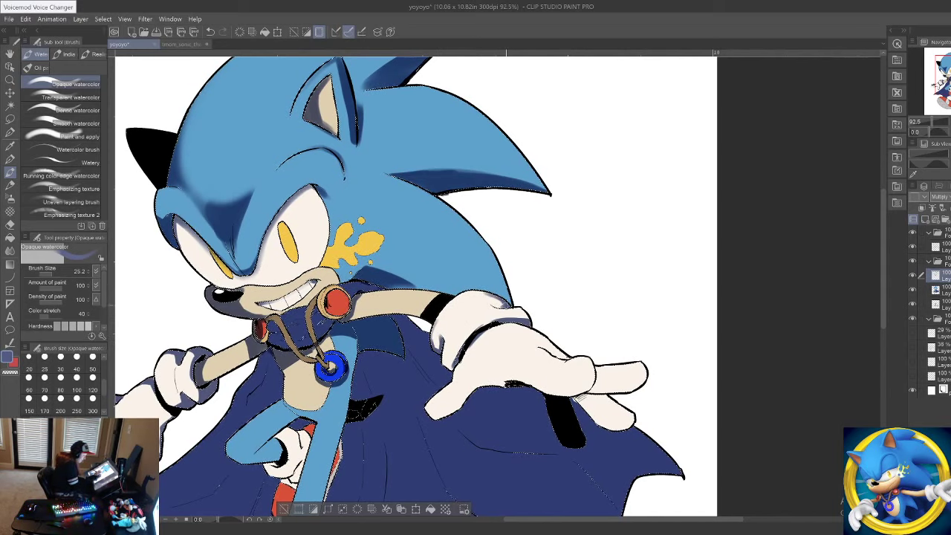
pyautogui.hotkey('ctrl', '+')
pyautogui.hotkey('ctrl', '-')
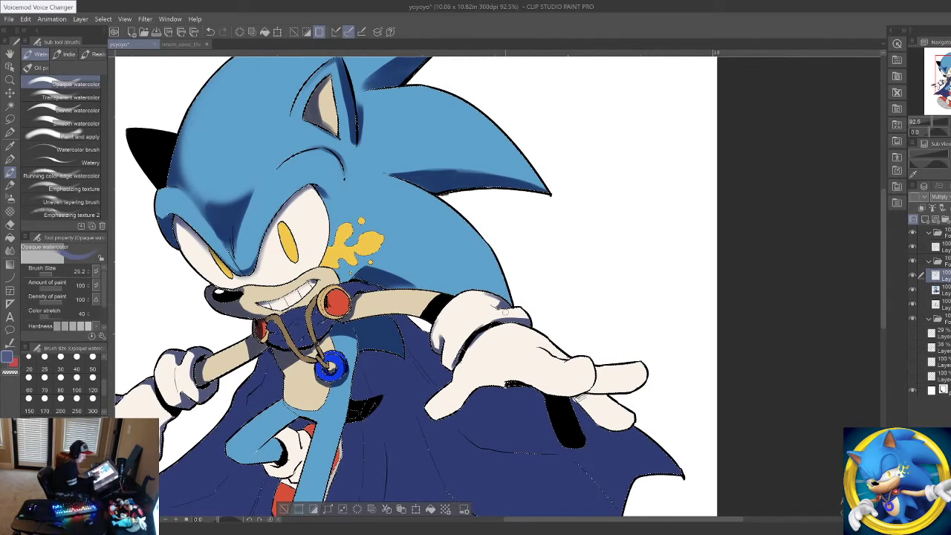
pyautogui.hotkey('ctrl', '+')
pyautogui.hotkey('ctrl', '-')
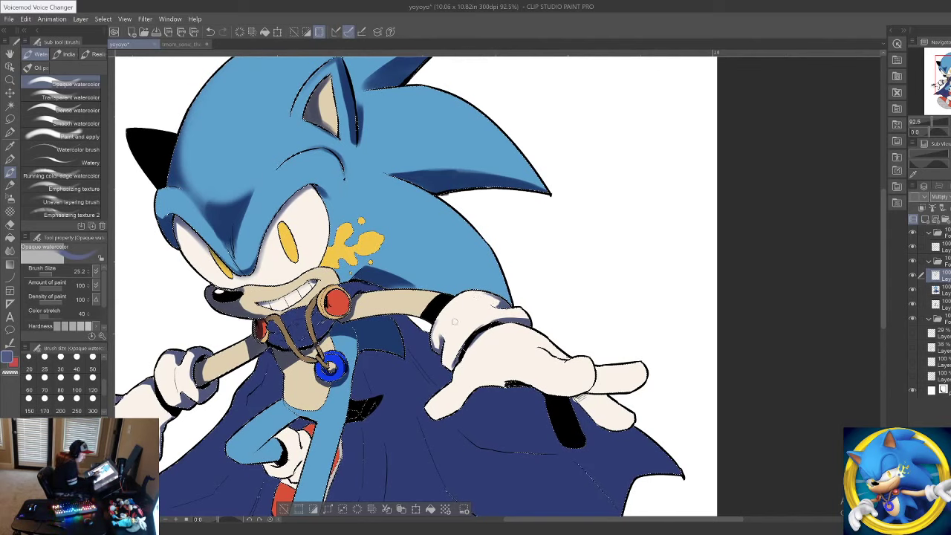
pyautogui.hotkey('ctrl', '+')
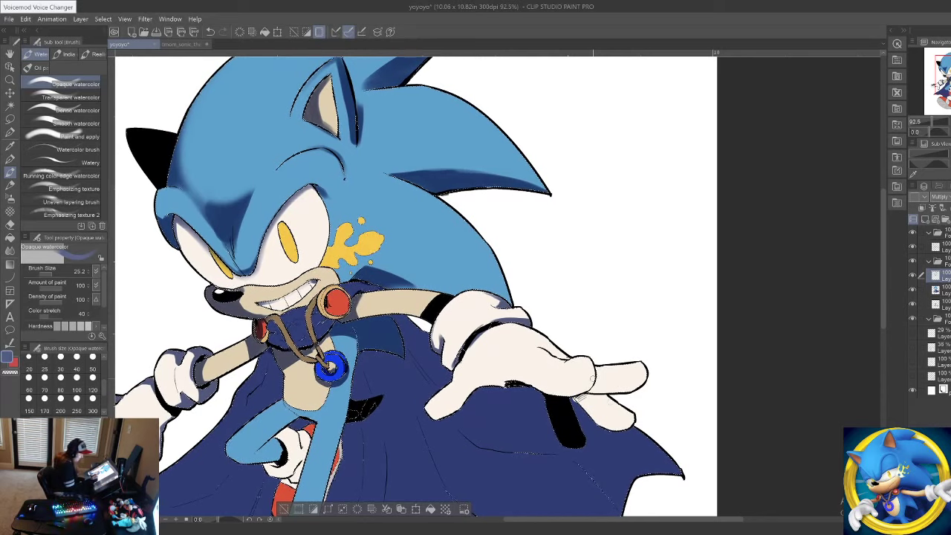
# Step: Set the brush size to 63.2 and shade the undersides of the outstretched glove's two extended fingers
pyautogui.click(56, 274)
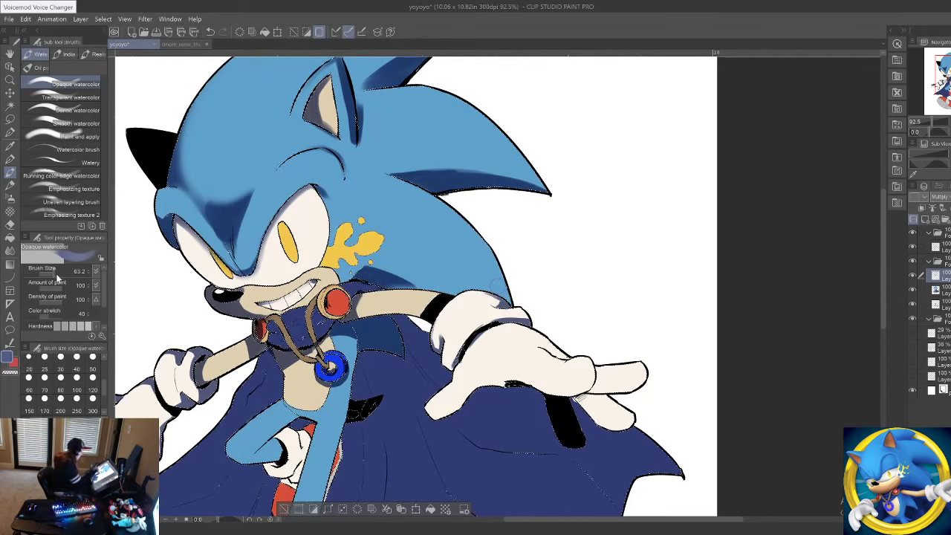
pyautogui.moveTo(631, 383); pyautogui.dragTo(644, 375)
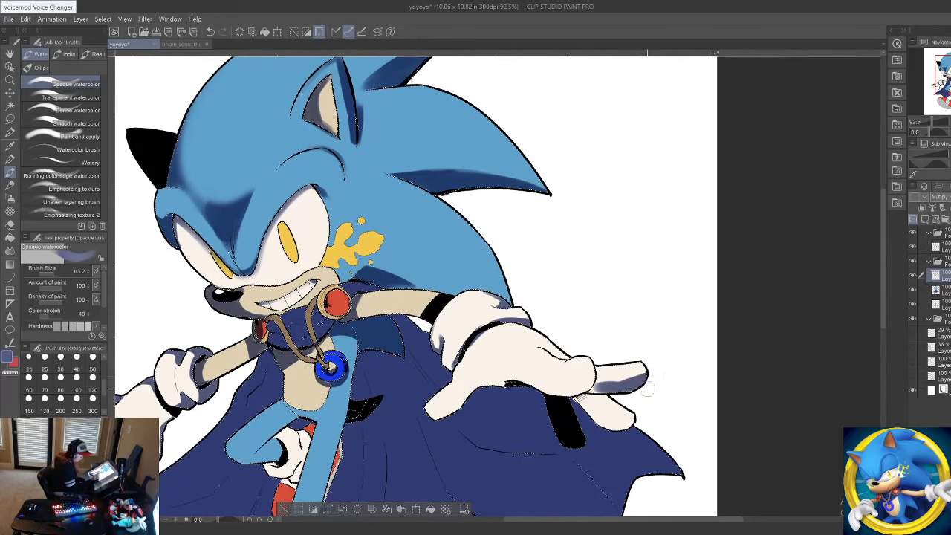
pyautogui.moveTo(884, 303); pyautogui.dragTo(883, 322)
pyautogui.moveTo(597, 325)
pyautogui.mouseDown()
pyautogui.moveTo(583, 338)
pyautogui.moveTo(620, 365)
pyautogui.mouseUp()
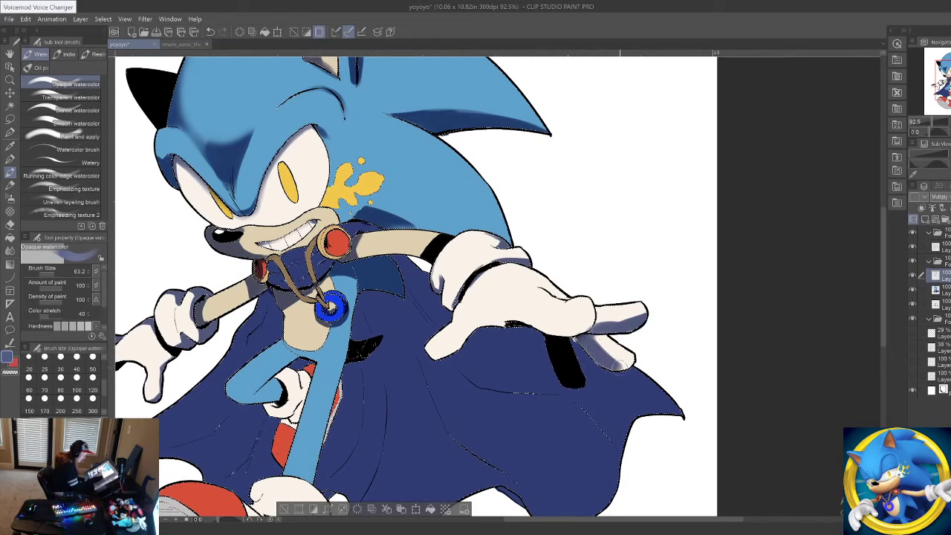
pyautogui.hotkey('ctrl', '-')
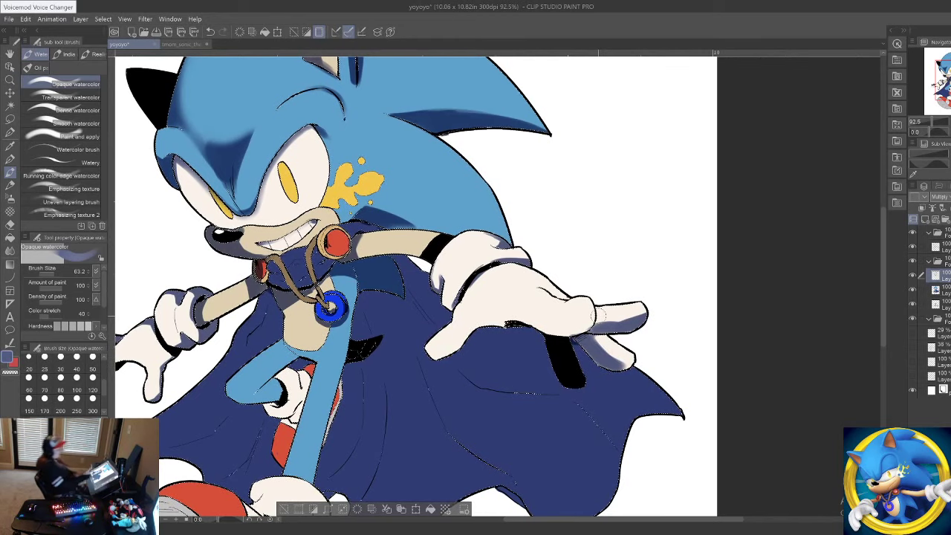
pyautogui.hotkey('ctrl', '+')
# Step: Clear the old selection and auto-select the outstretched glove's palm and two fingers from the Normal color layer
pyautogui.press('m')
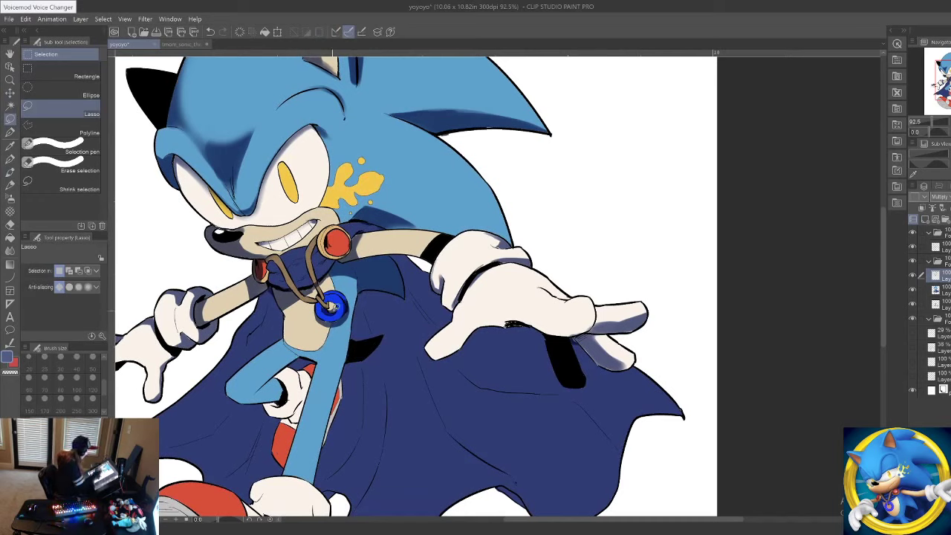
pyautogui.click(15, 106)
pyautogui.click(929, 287)
pyautogui.click(546, 301)
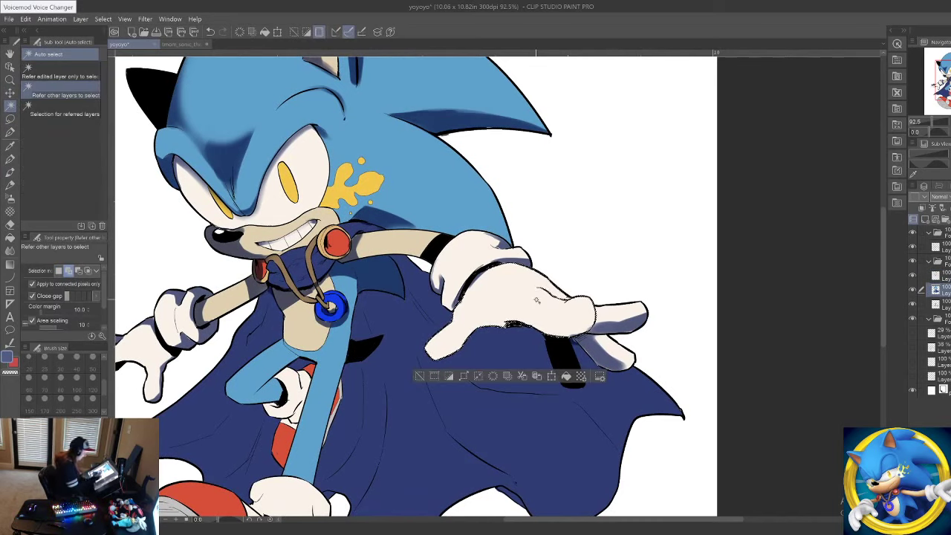
pyautogui.click(621, 313)
pyautogui.keyDown('shift'); pyautogui.click(607, 346); pyautogui.keyUp('shift')
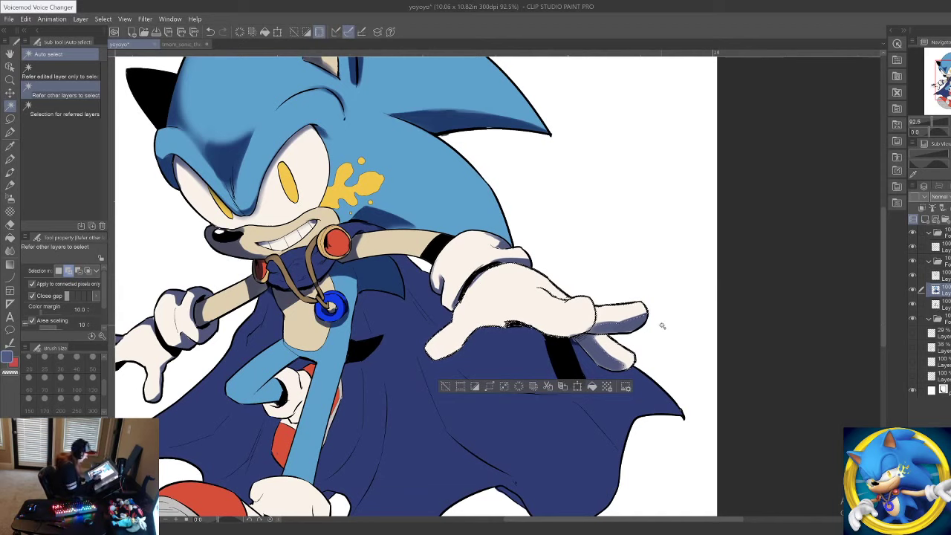
# Step: Undo the finger selections, reselect the fingers with Refer edited layer only, and make the Multiply shading layer active
pyautogui.hotkey('ctrl', 'z')
pyautogui.hotkey('ctrl', 'z')
pyautogui.click(90, 77)
pyautogui.click(617, 349)
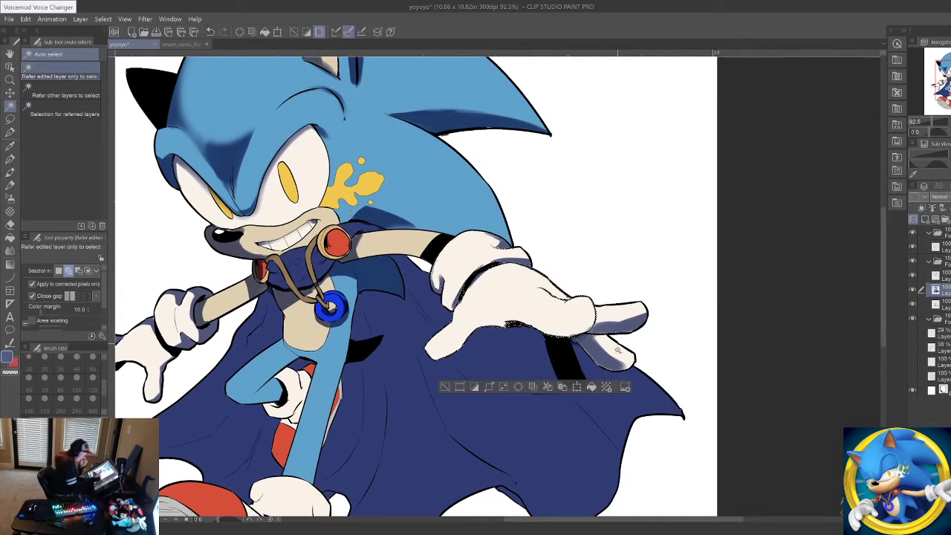
pyautogui.click(938, 277)
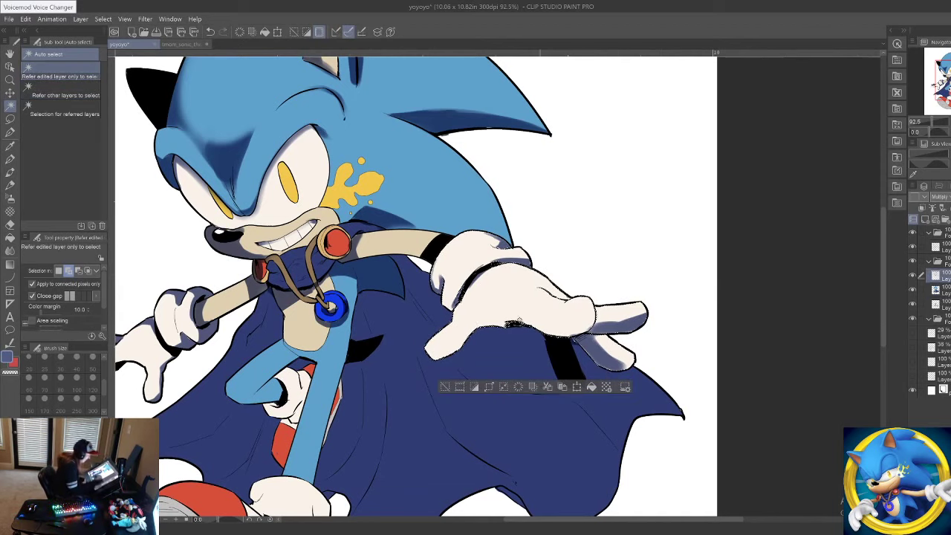
# Step: Paint Opaque watercolor shadows along the underside of the outstretched glove's palm, curled finger and thumb
pyautogui.click(10, 172)
pyautogui.moveTo(616, 352)
pyautogui.mouseDown()
pyautogui.moveTo(588, 352)
pyautogui.moveTo(620, 370)
pyautogui.mouseUp()
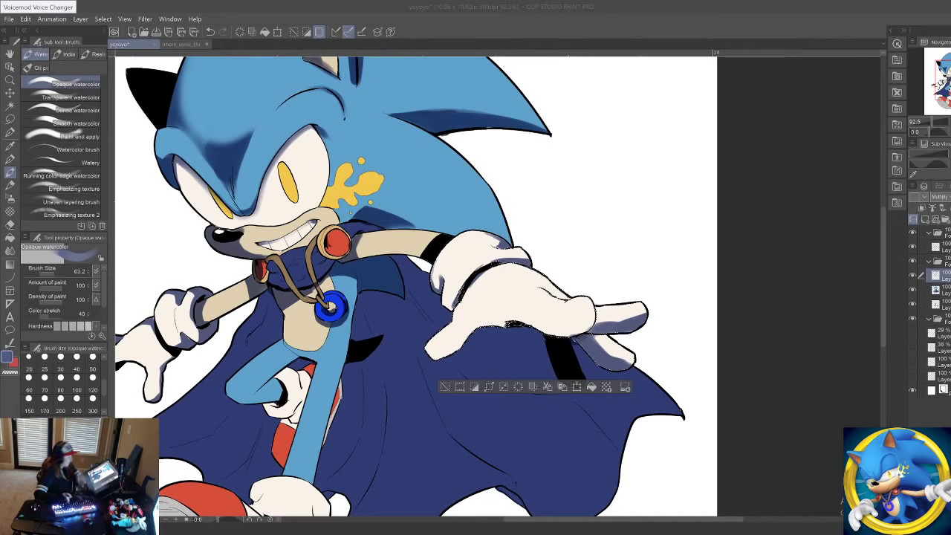
pyautogui.click(576, 347)
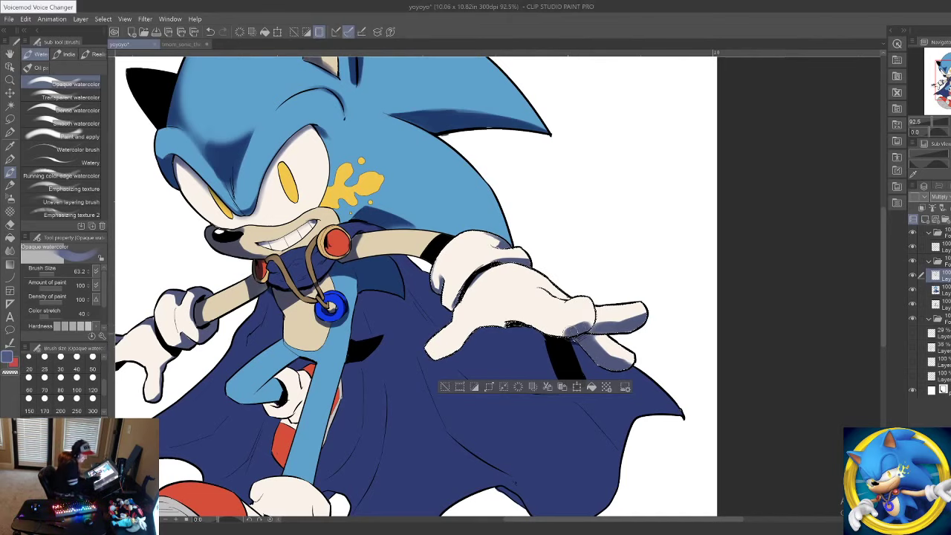
pyautogui.moveTo(589, 323); pyautogui.dragTo(559, 333)
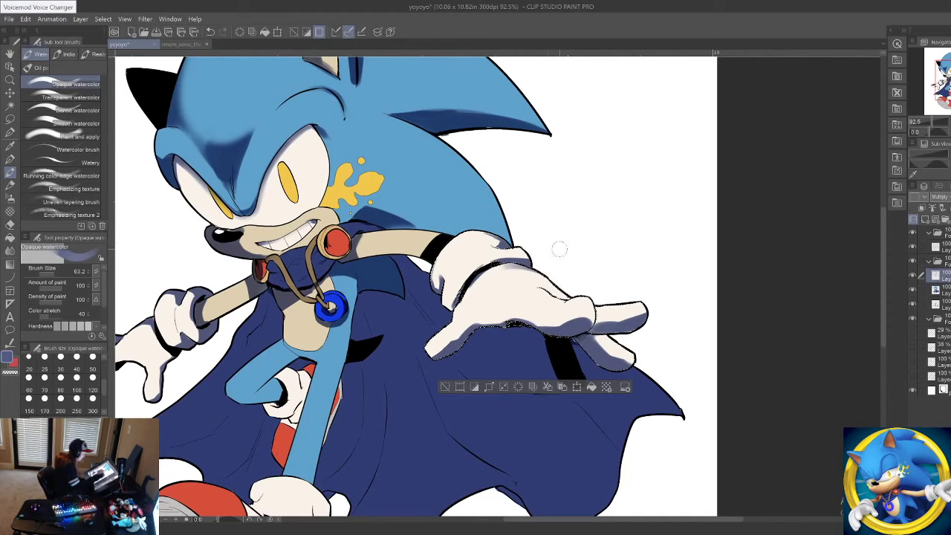
# Step: Clear the glove selection and switch to the Real G-pen
pyautogui.moveTo(450, 471); pyautogui.dragTo(558, 354)
pyautogui.moveTo(497, 376); pyautogui.dragTo(533, 454)
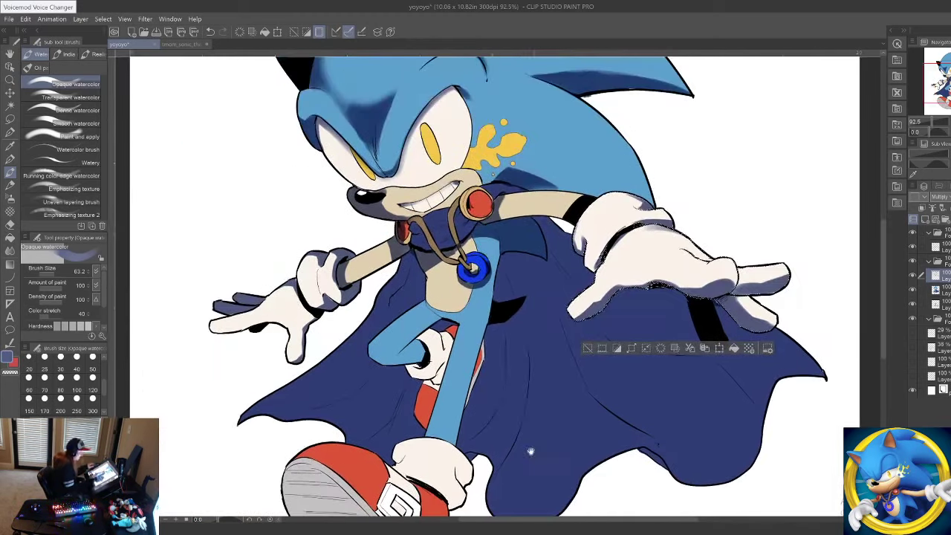
pyautogui.click(9, 119)
pyautogui.click(296, 239)
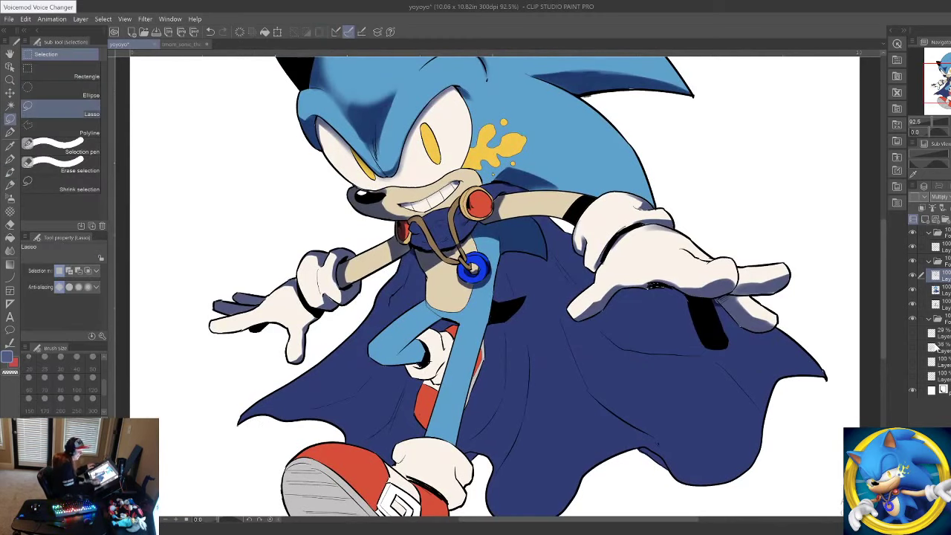
pyautogui.press('p')
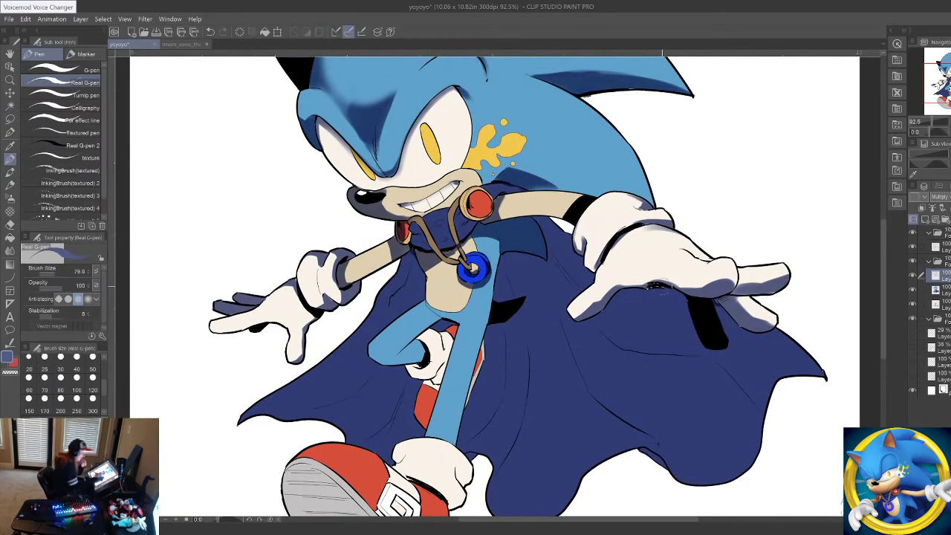
# Step: Reduce the Real G-pen brush size, then auto-select both sides of the cape and its collar on the Normal color layer
pyautogui.click(49, 274)
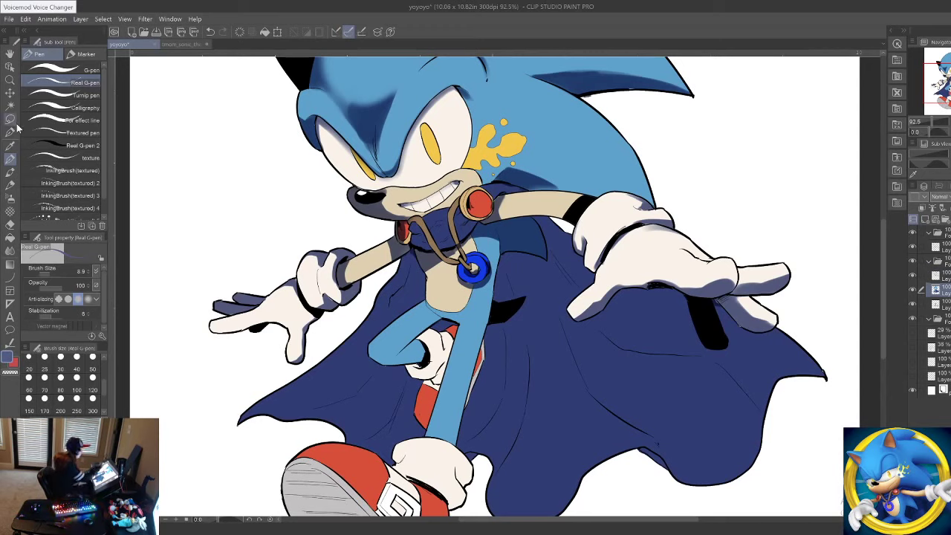
pyautogui.click(10, 106)
pyautogui.click(544, 287)
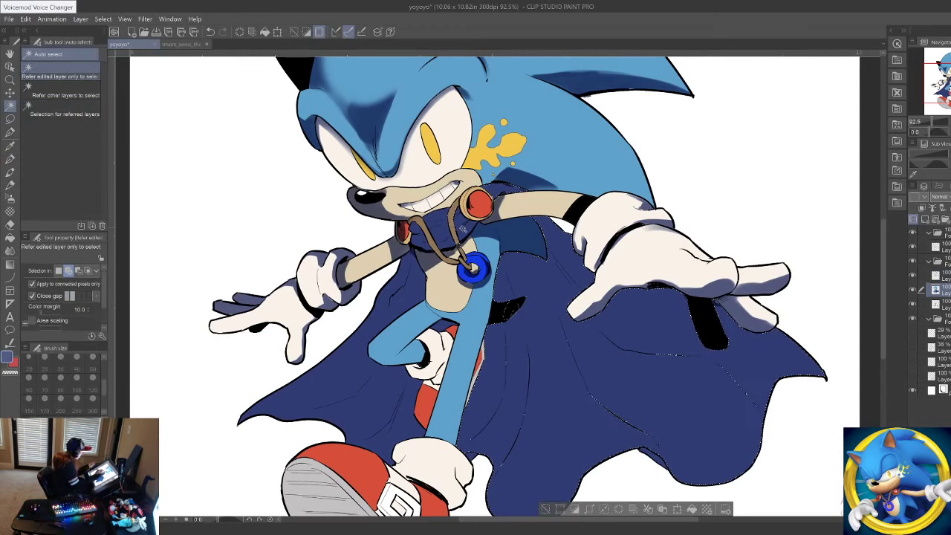
pyautogui.click(440, 233)
pyautogui.click(410, 290)
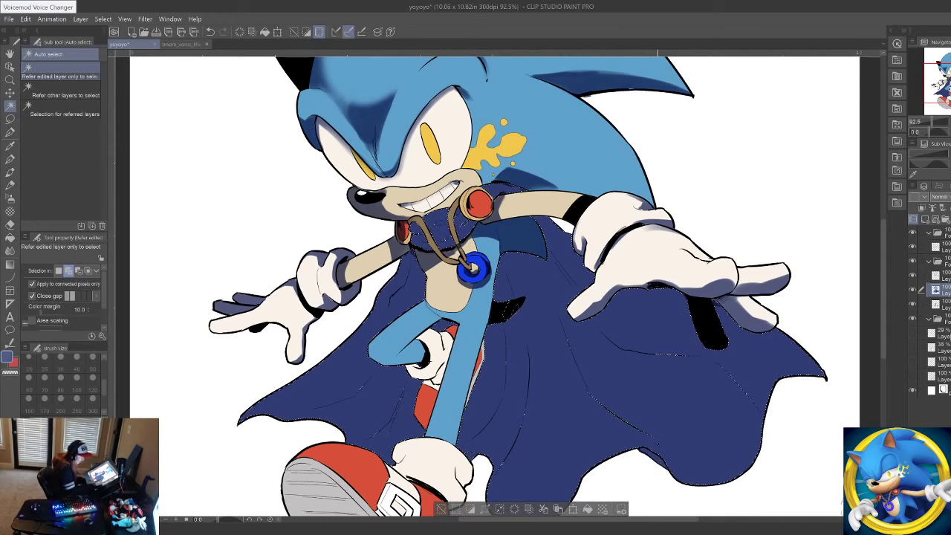
# Step: On the Multiply layer, paint broad Opaque watercolor shadows at brush size 316.6 across the cape behind the body and legs
pyautogui.click(10, 171)
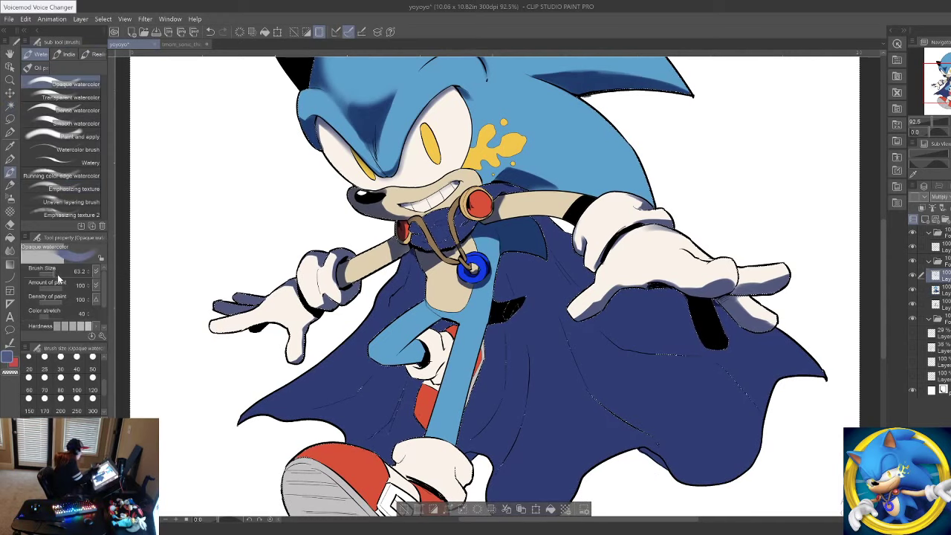
pyautogui.click(58, 275)
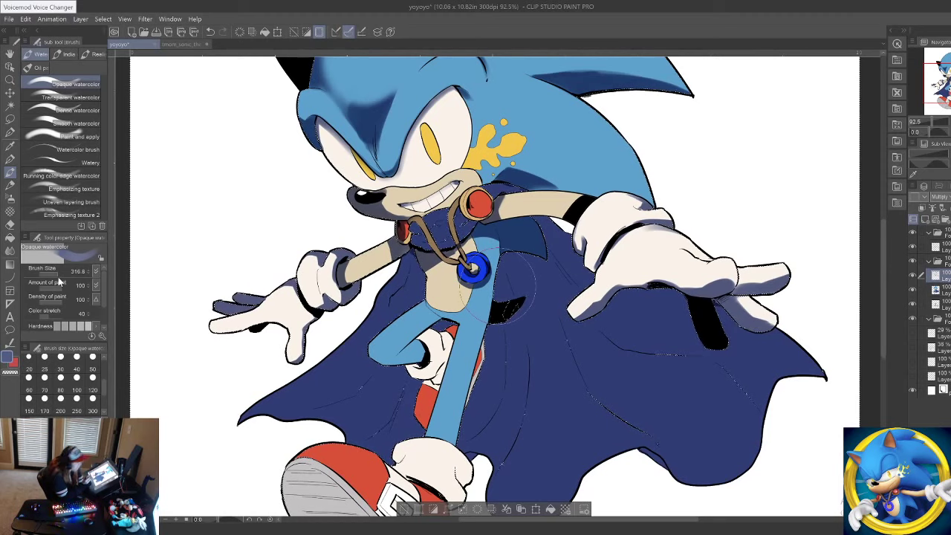
pyautogui.moveTo(531, 256); pyautogui.dragTo(632, 315)
pyautogui.moveTo(523, 278)
pyautogui.mouseDown()
pyautogui.moveTo(514, 314)
pyautogui.moveTo(490, 276)
pyautogui.mouseUp()
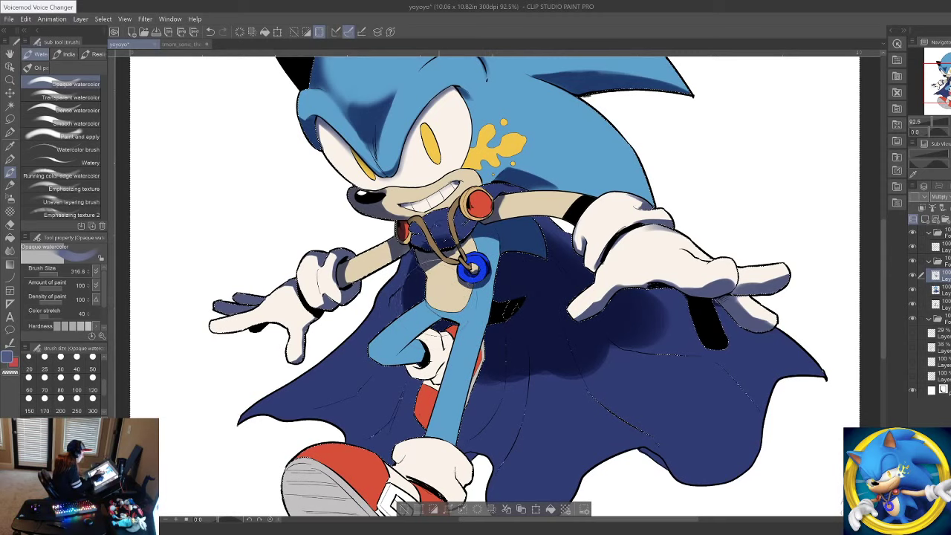
pyautogui.moveTo(417, 328)
pyautogui.mouseDown()
pyautogui.moveTo(373, 380)
pyautogui.moveTo(398, 412)
pyautogui.moveTo(395, 431)
pyautogui.moveTo(374, 455)
pyautogui.moveTo(362, 448)
pyautogui.mouseUp()
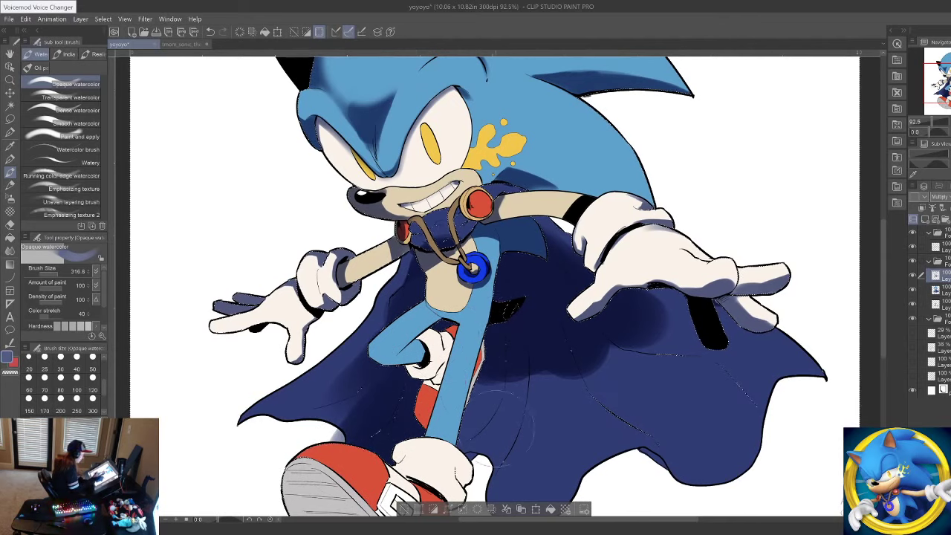
pyautogui.moveTo(500, 365); pyautogui.dragTo(477, 369)
pyautogui.moveTo(599, 378); pyautogui.dragTo(652, 271)
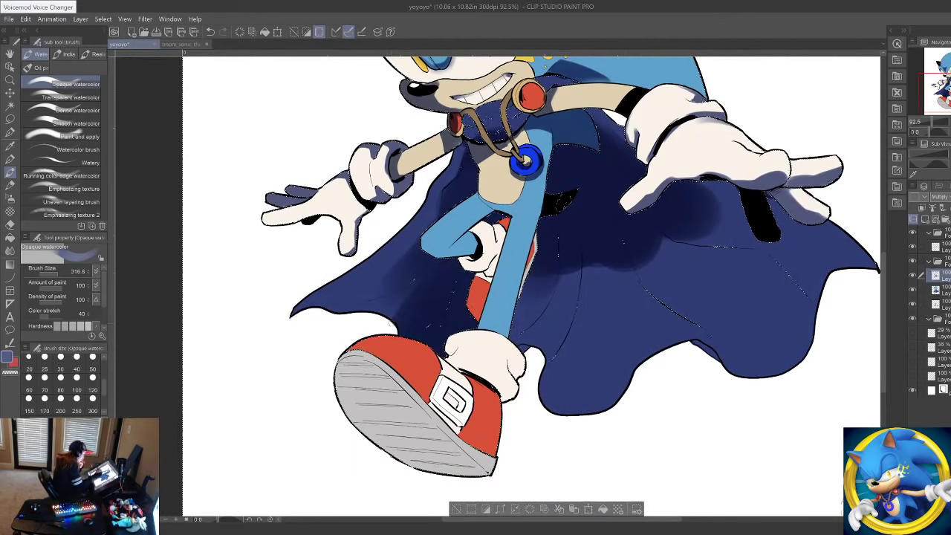
# Step: Undo the stray stroke, extend the shadows over the cape folds below the outstretched hand, and keep the Multiply layer active
pyautogui.moveTo(546, 299)
pyautogui.mouseDown()
pyautogui.moveTo(629, 365)
pyautogui.moveTo(662, 447)
pyautogui.moveTo(595, 373)
pyautogui.moveTo(492, 459)
pyautogui.mouseUp()
pyautogui.hotkey('ctrl', 'z')
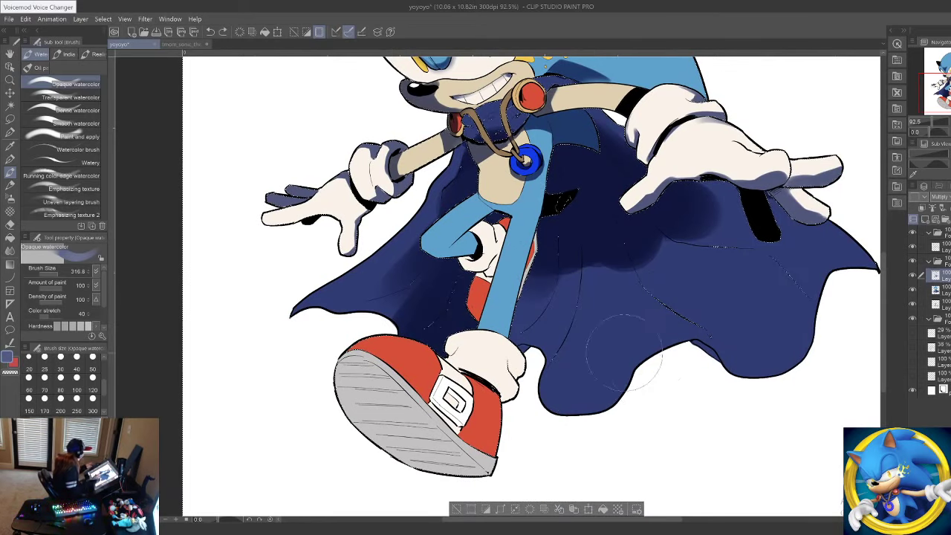
pyautogui.moveTo(645, 371); pyautogui.dragTo(482, 443)
pyautogui.moveTo(577, 443); pyautogui.dragTo(544, 430)
pyautogui.moveTo(491, 282)
pyautogui.mouseDown()
pyautogui.moveTo(535, 319)
pyautogui.moveTo(569, 323)
pyautogui.moveTo(593, 372)
pyautogui.moveTo(468, 338)
pyautogui.moveTo(455, 298)
pyautogui.mouseUp()
pyautogui.click(937, 291)
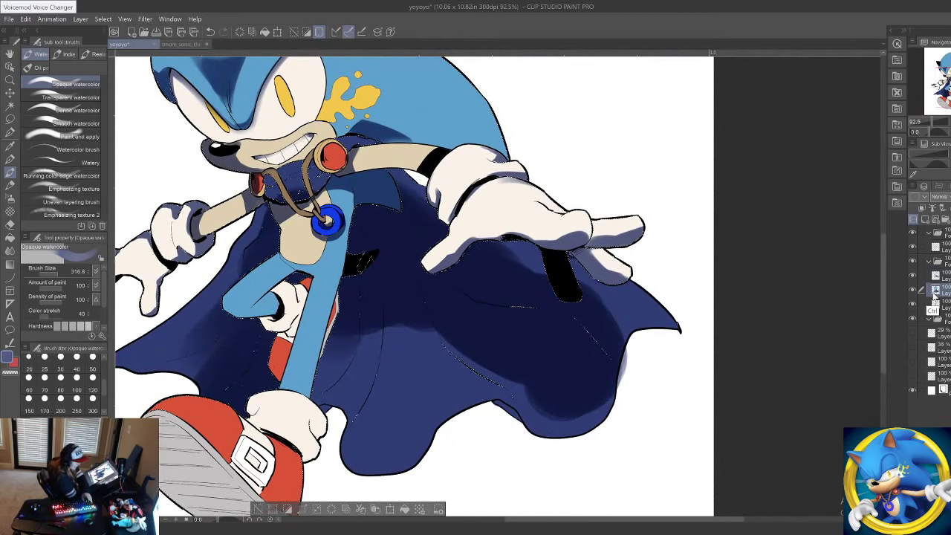
pyautogui.click(936, 277)
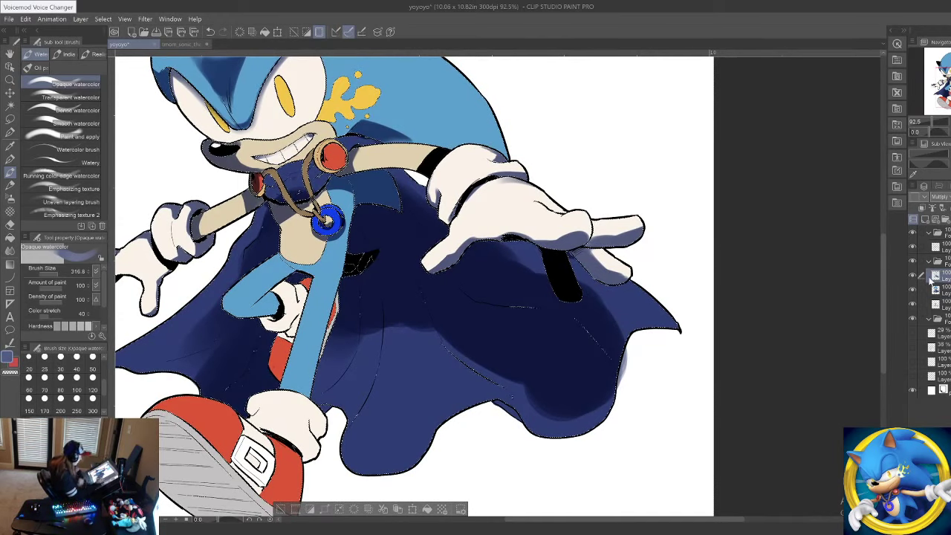
# Step: Undo the last stroke and shade the cape's trailing side and lower hem with the brush at size 141.5
pyautogui.moveTo(578, 452)
pyautogui.mouseDown()
pyautogui.moveTo(561, 416)
pyautogui.moveTo(395, 289)
pyautogui.moveTo(363, 323)
pyautogui.moveTo(330, 324)
pyautogui.moveTo(385, 291)
pyautogui.moveTo(419, 301)
pyautogui.moveTo(435, 351)
pyautogui.moveTo(475, 328)
pyautogui.moveTo(492, 338)
pyautogui.moveTo(470, 344)
pyautogui.moveTo(582, 413)
pyautogui.moveTo(588, 394)
pyautogui.moveTo(409, 321)
pyautogui.moveTo(372, 431)
pyautogui.moveTo(383, 387)
pyautogui.moveTo(368, 411)
pyautogui.moveTo(364, 326)
pyautogui.moveTo(329, 390)
pyautogui.moveTo(361, 399)
pyautogui.moveTo(362, 415)
pyautogui.moveTo(351, 412)
pyautogui.moveTo(635, 412)
pyautogui.mouseUp()
pyautogui.hotkey('ctrl', 'z')
pyautogui.click(54, 274)
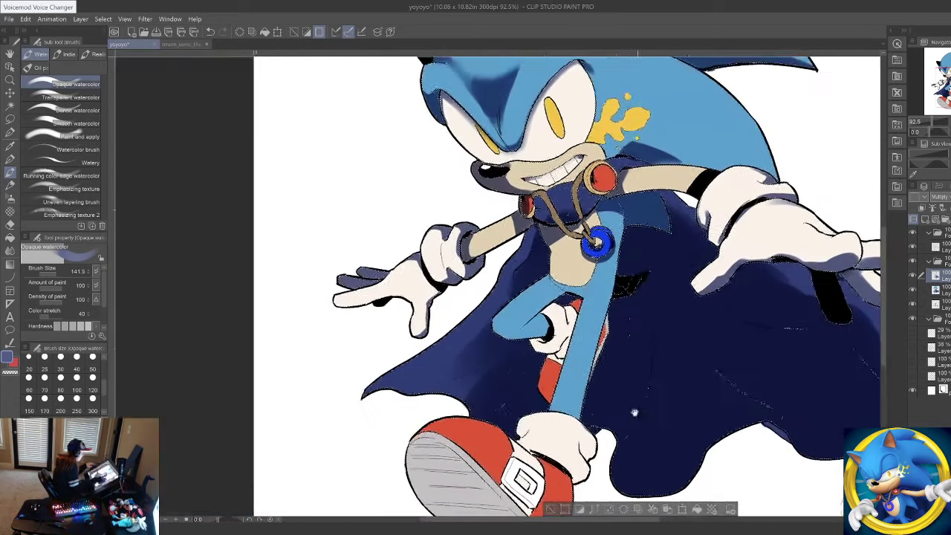
pyautogui.moveTo(479, 376); pyautogui.dragTo(470, 380)
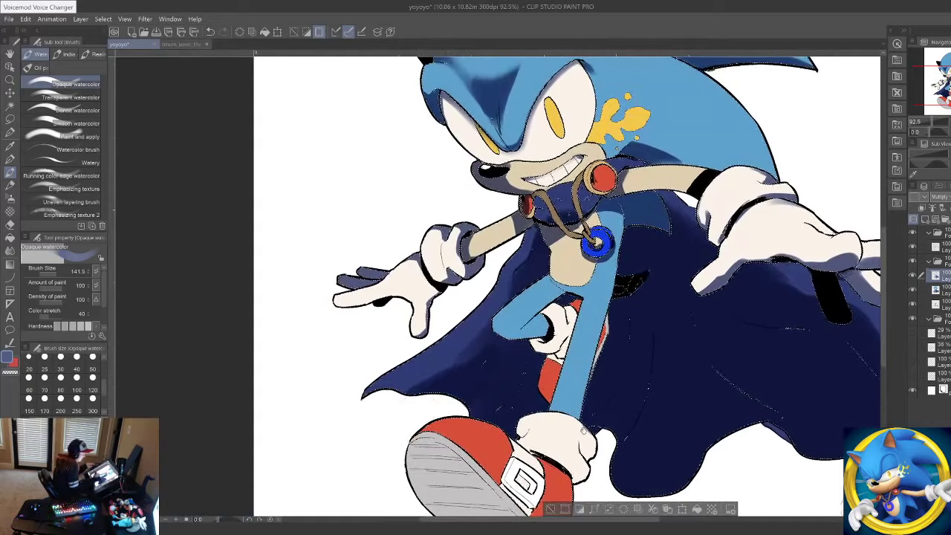
pyautogui.moveTo(735, 485); pyautogui.dragTo(437, 462)
pyautogui.moveTo(503, 377); pyautogui.dragTo(504, 427)
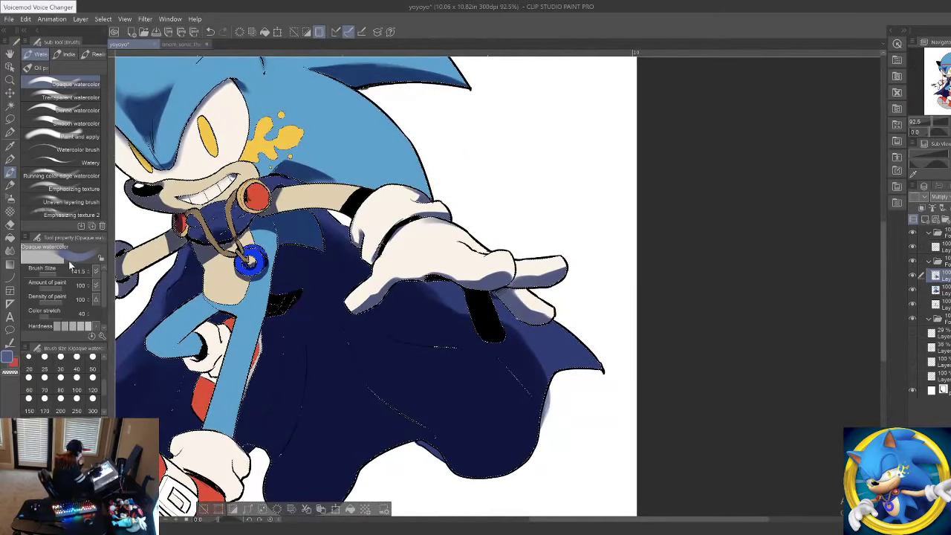
# Step: Lighten the cape's central folds with transparent-color Opaque watercolor strokes at brush size 178.1, undoing unwanted strokes
pyautogui.click(12, 373)
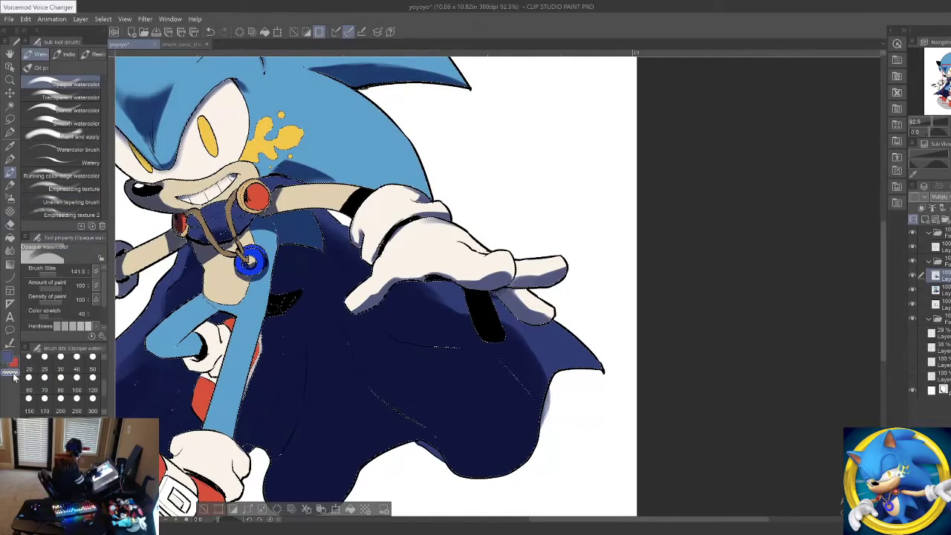
pyautogui.click(59, 275)
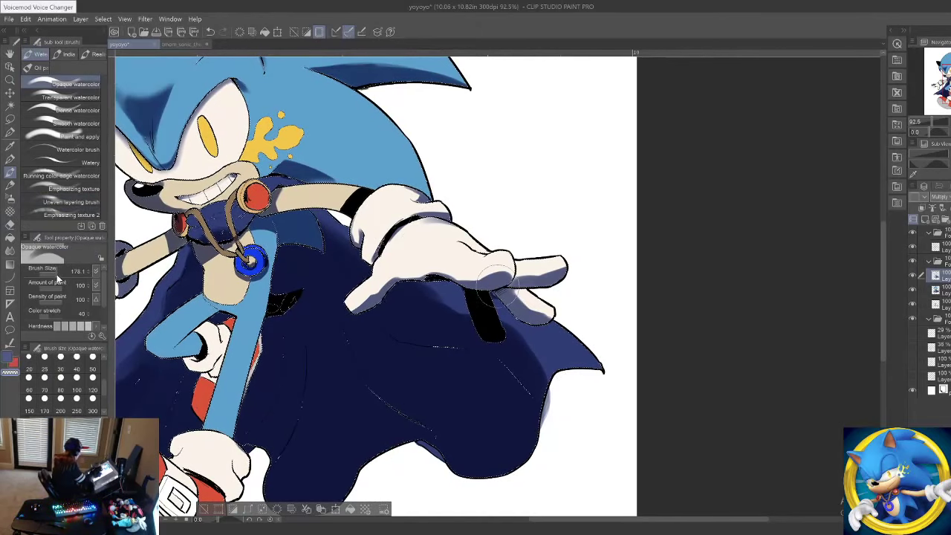
pyautogui.moveTo(472, 432)
pyautogui.mouseDown()
pyautogui.moveTo(554, 309)
pyautogui.moveTo(555, 332)
pyautogui.mouseUp()
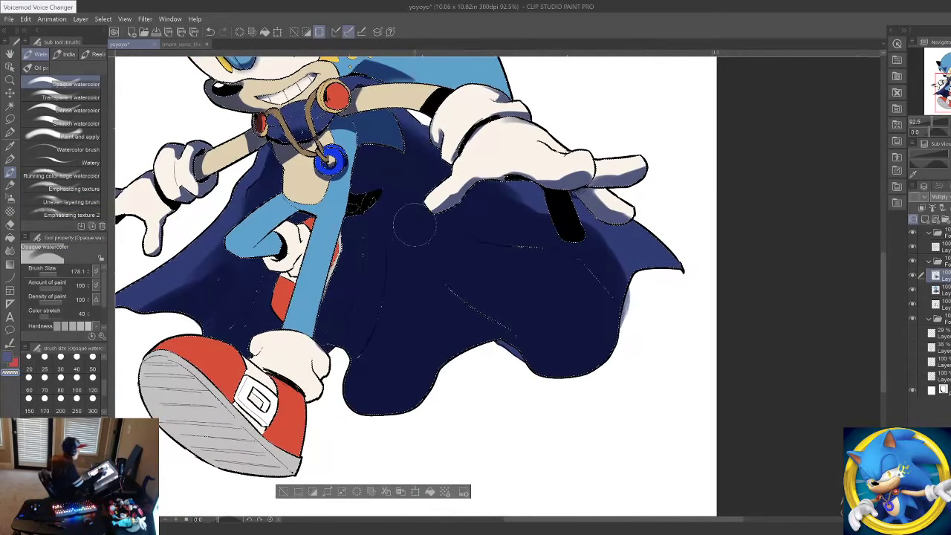
pyautogui.moveTo(412, 223)
pyautogui.mouseDown()
pyautogui.moveTo(440, 308)
pyautogui.moveTo(485, 335)
pyautogui.moveTo(408, 247)
pyautogui.mouseUp()
pyautogui.hotkey('ctrl', 'z')
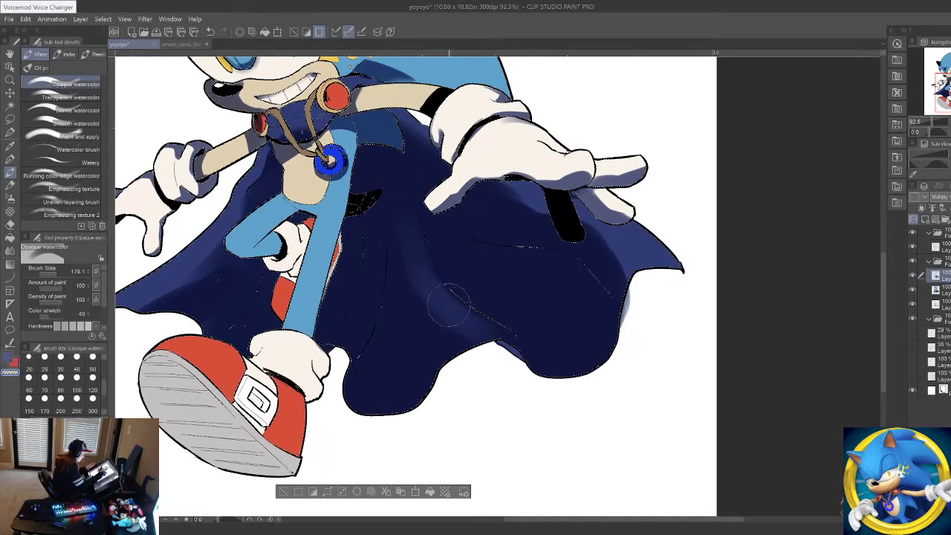
pyautogui.moveTo(464, 353)
pyautogui.mouseDown()
pyautogui.moveTo(425, 298)
pyautogui.moveTo(423, 377)
pyautogui.moveTo(400, 194)
pyautogui.moveTo(416, 296)
pyautogui.moveTo(408, 367)
pyautogui.moveTo(409, 227)
pyautogui.moveTo(374, 329)
pyautogui.mouseUp()
pyautogui.hotkey('ctrl', 'z')
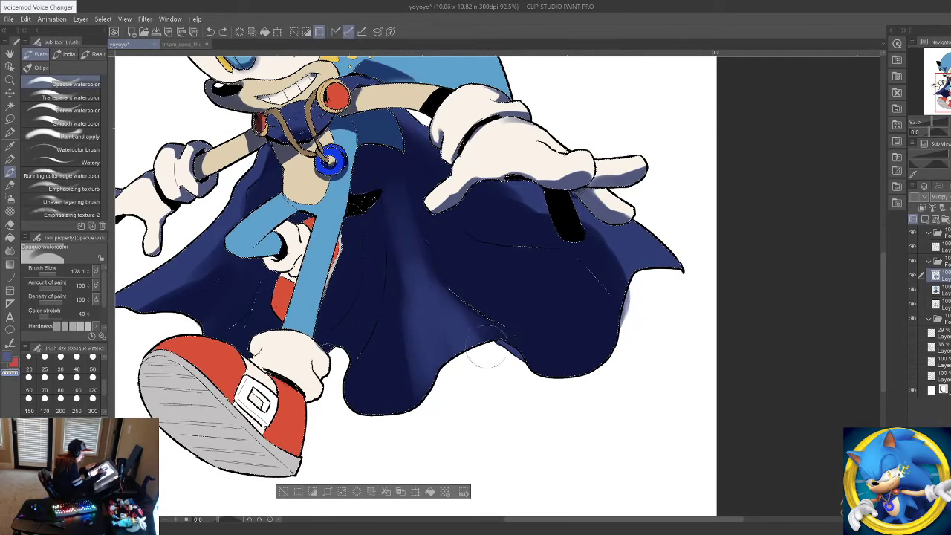
pyautogui.moveTo(449, 302)
pyautogui.mouseDown()
pyautogui.moveTo(490, 337)
pyautogui.moveTo(505, 385)
pyautogui.moveTo(427, 279)
pyautogui.mouseUp()
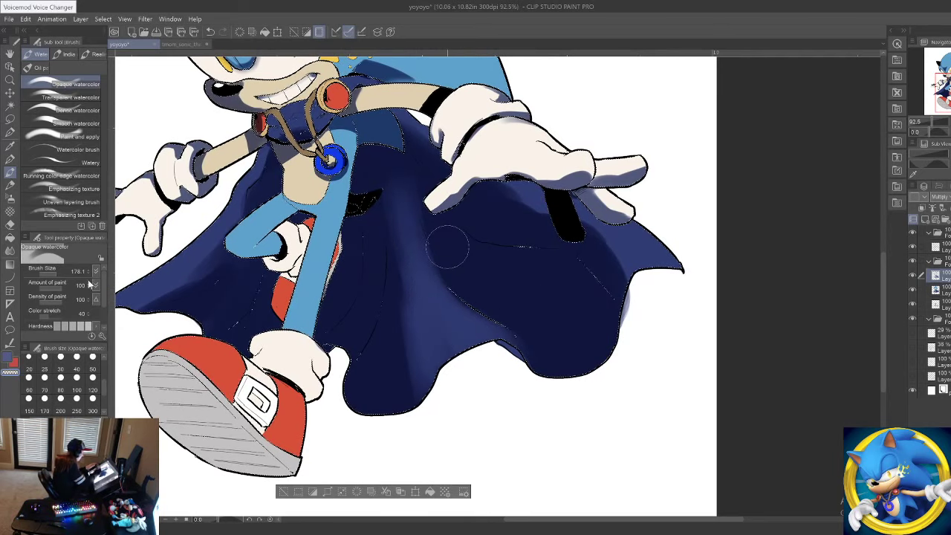
# Step: Soften the shadows on the remaining cape folds with transparent strokes at brush sizes 170 and 316.6
pyautogui.click(58, 274)
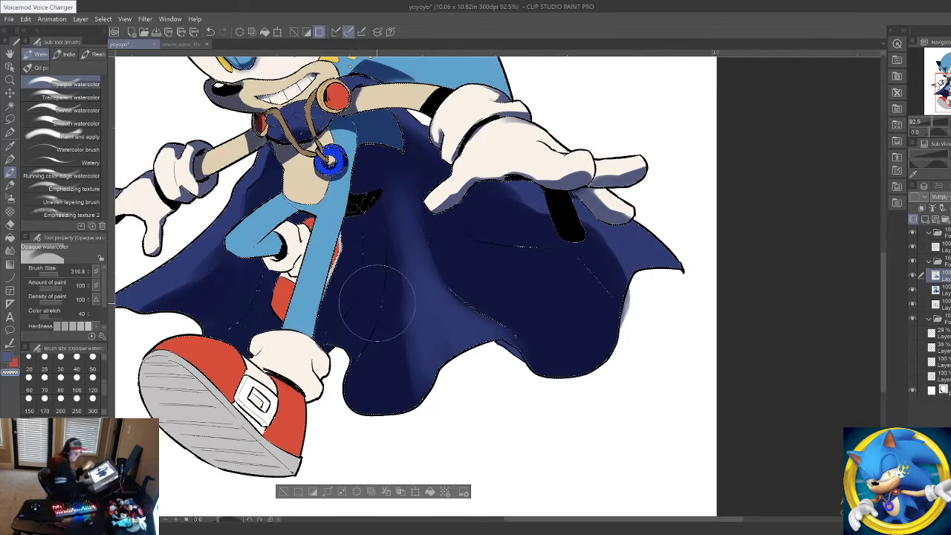
pyautogui.click(44, 410)
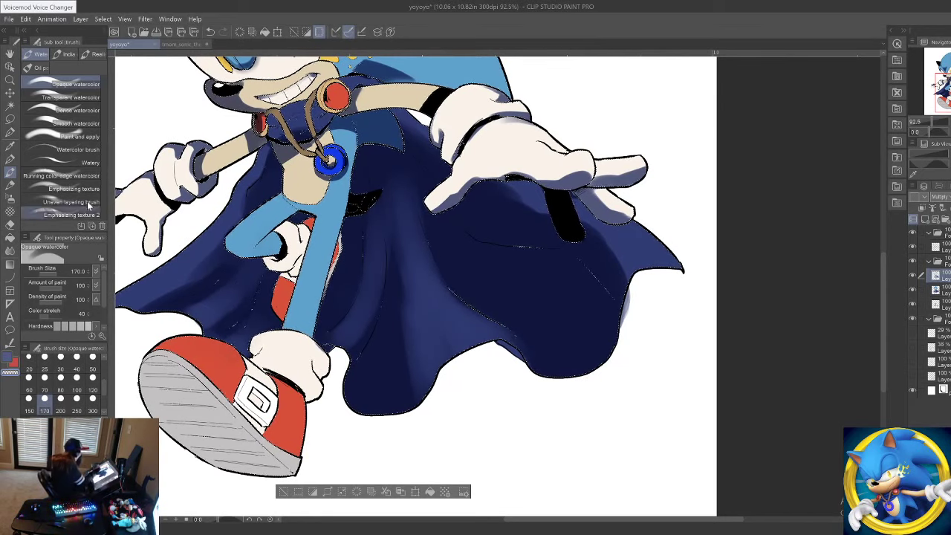
pyautogui.click(60, 274)
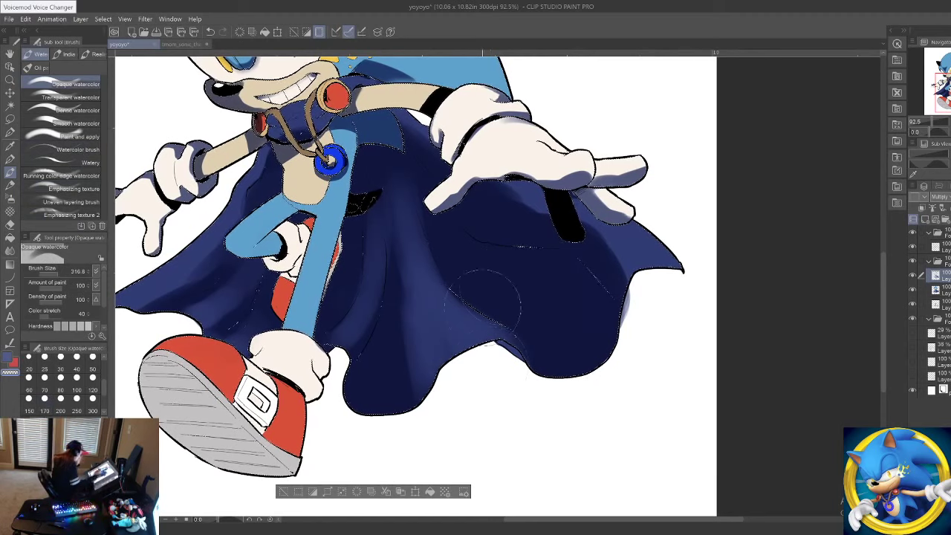
pyautogui.moveTo(414, 289); pyautogui.dragTo(411, 349)
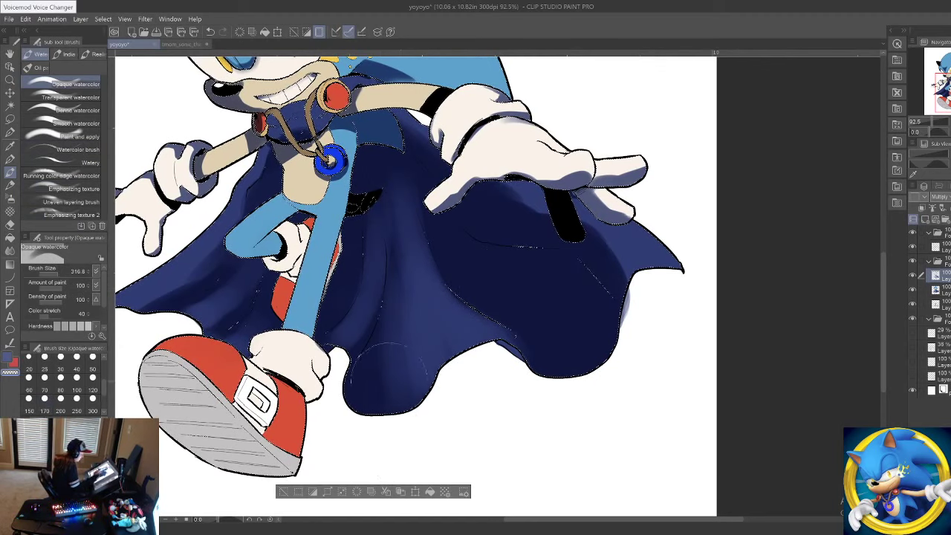
pyautogui.moveTo(569, 347)
pyautogui.mouseDown()
pyautogui.moveTo(605, 356)
pyautogui.moveTo(480, 272)
pyautogui.moveTo(465, 277)
pyautogui.moveTo(441, 247)
pyautogui.mouseUp()
pyautogui.moveTo(382, 126); pyautogui.dragTo(382, 177)
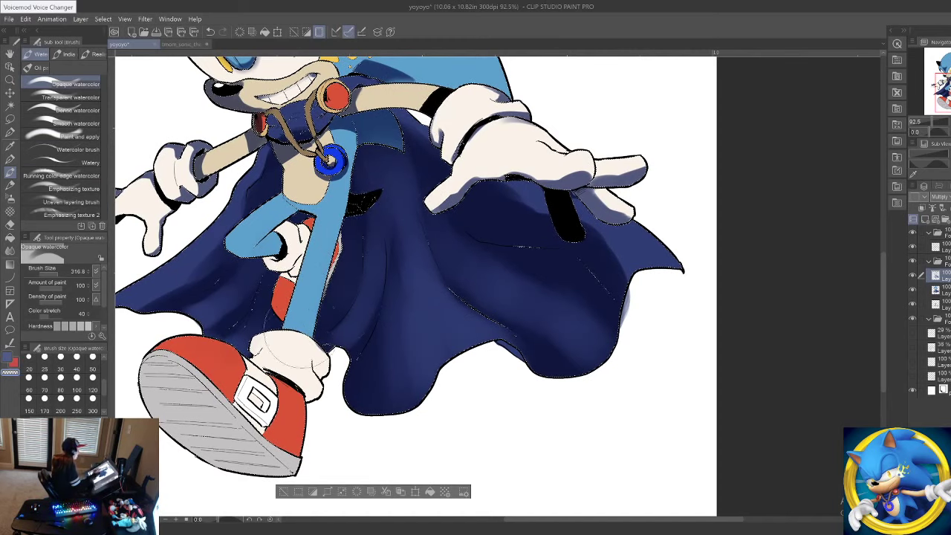
pyautogui.moveTo(185, 305)
pyautogui.mouseDown()
pyautogui.moveTo(219, 284)
pyautogui.moveTo(196, 298)
pyautogui.moveTo(223, 309)
pyautogui.mouseUp()
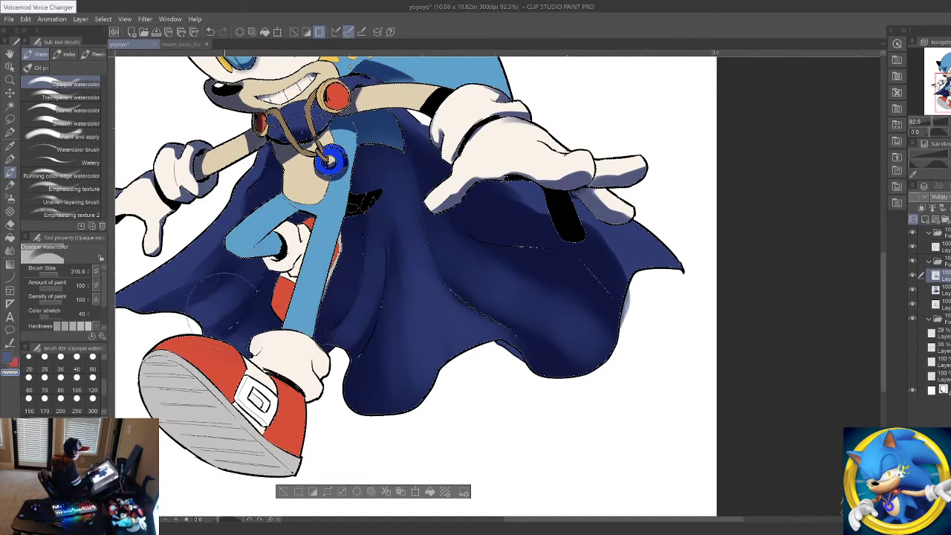
# Step: Undo the last two lightening strokes and lighten the cape beneath the outstretched hand at brush size 141.5
pyautogui.moveTo(632, 225); pyautogui.dragTo(658, 293)
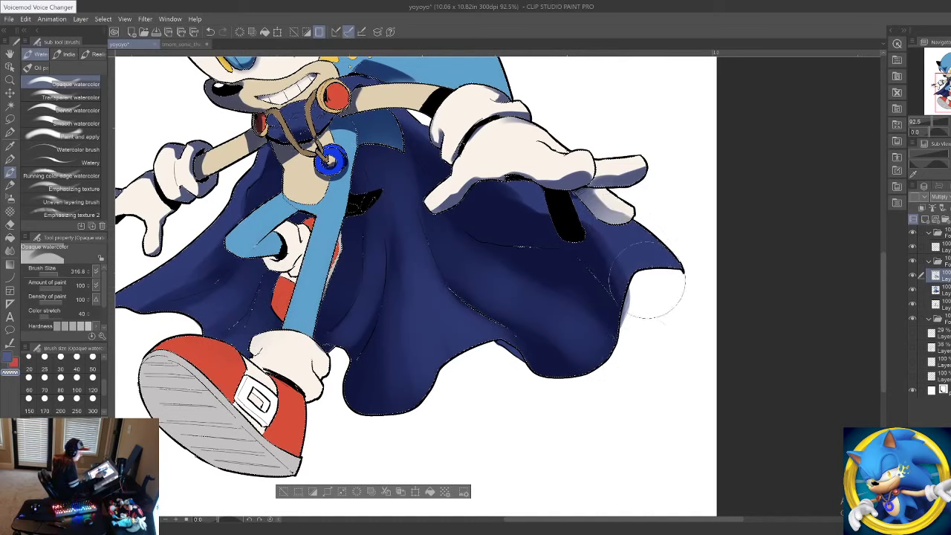
pyautogui.moveTo(506, 219)
pyautogui.mouseDown()
pyautogui.moveTo(518, 183)
pyautogui.moveTo(546, 215)
pyautogui.mouseUp()
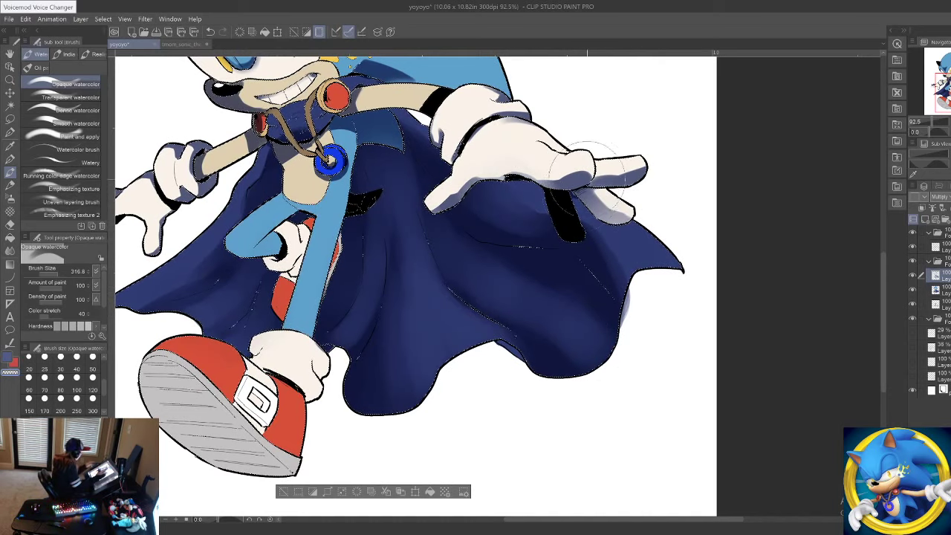
pyautogui.hotkey('ctrl', 'z')
pyautogui.hotkey('ctrl', 'z')
pyautogui.click(57, 274)
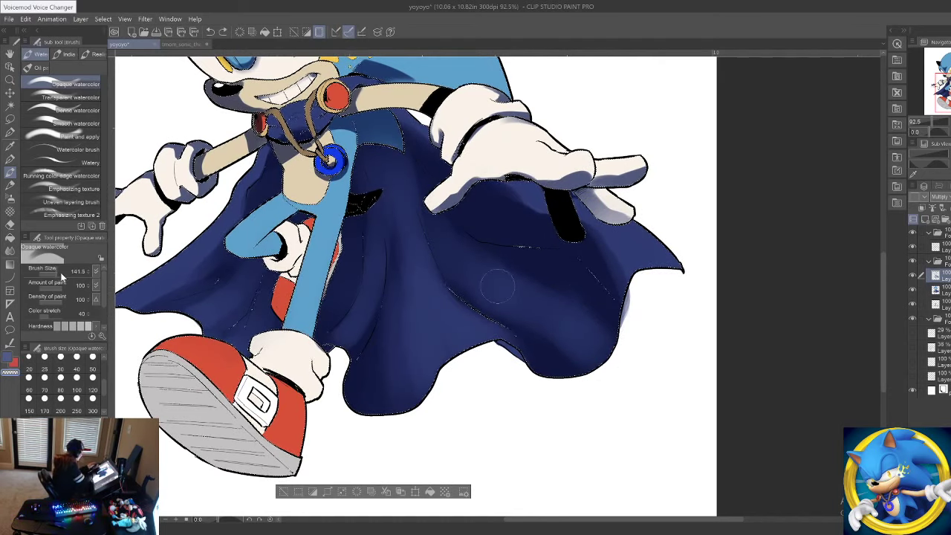
pyautogui.moveTo(518, 214)
pyautogui.mouseDown()
pyautogui.moveTo(545, 209)
pyautogui.moveTo(503, 202)
pyautogui.moveTo(615, 273)
pyautogui.mouseUp()
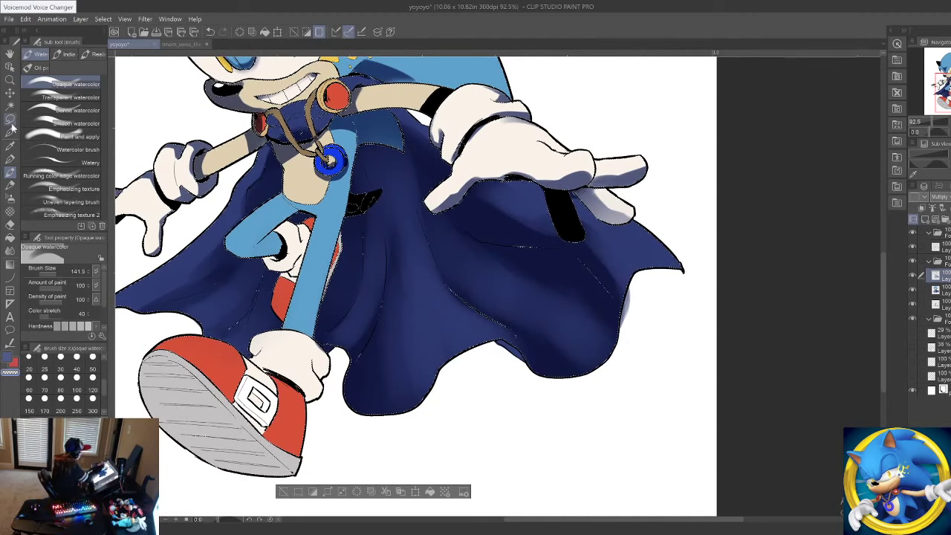
# Step: Clear the cape selection and remove the stray shadow outside the cape's outer edge with the Snap eraser
pyautogui.click(9, 119)
pyautogui.hotkey('ctrl', 'd')
pyautogui.click(9, 224)
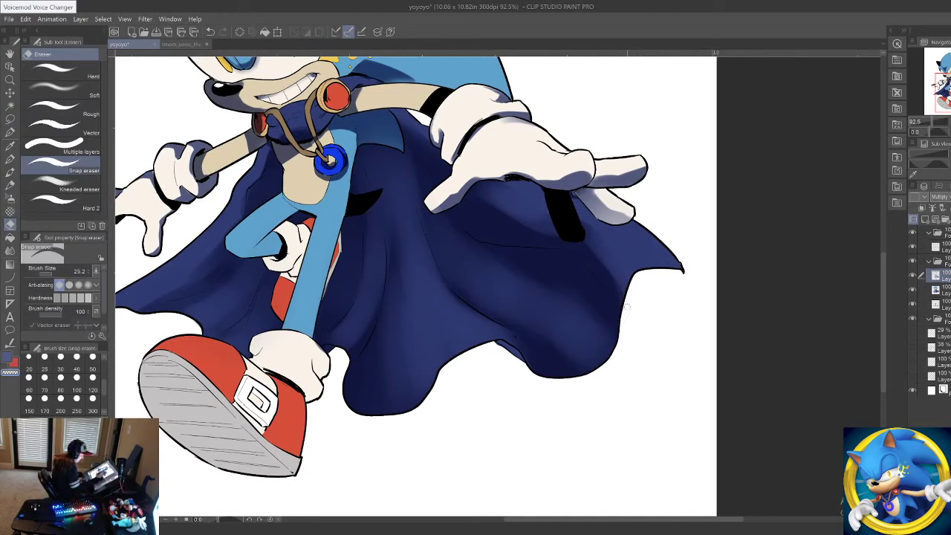
pyautogui.click(9, 80)
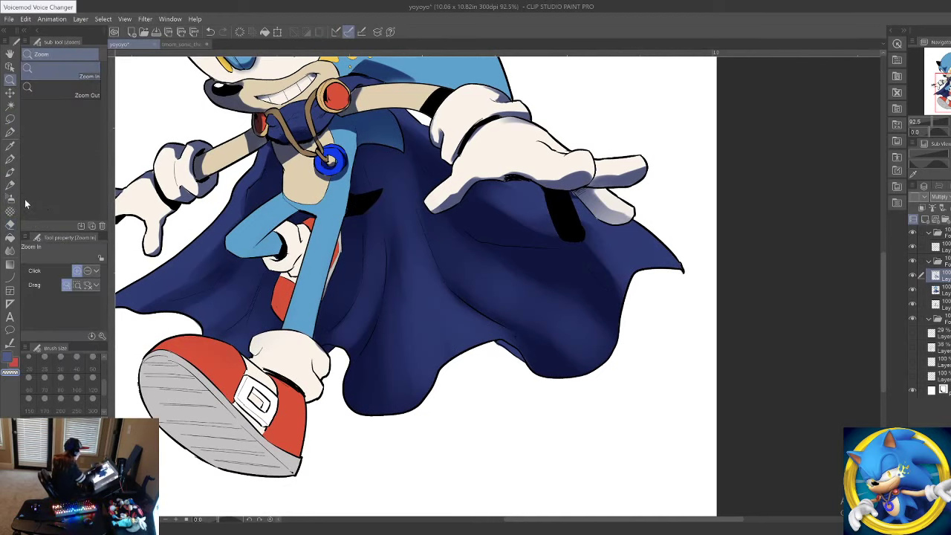
# Step: Fill the small folded patch on the cape's lower hem with the blue shadow color, referring to other layers
pyautogui.click(10, 224)
pyautogui.click(10, 237)
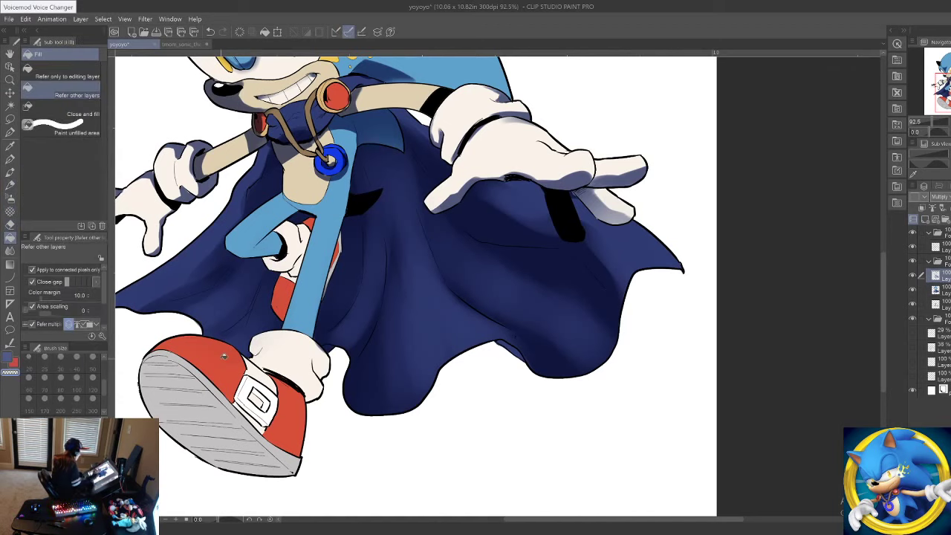
pyautogui.click(8, 358)
pyautogui.click(510, 347)
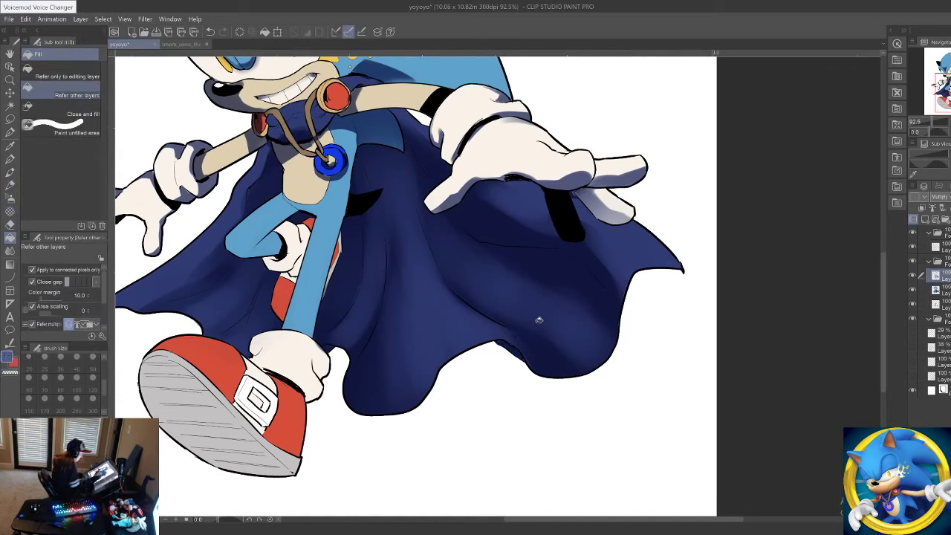
pyautogui.click(10, 79)
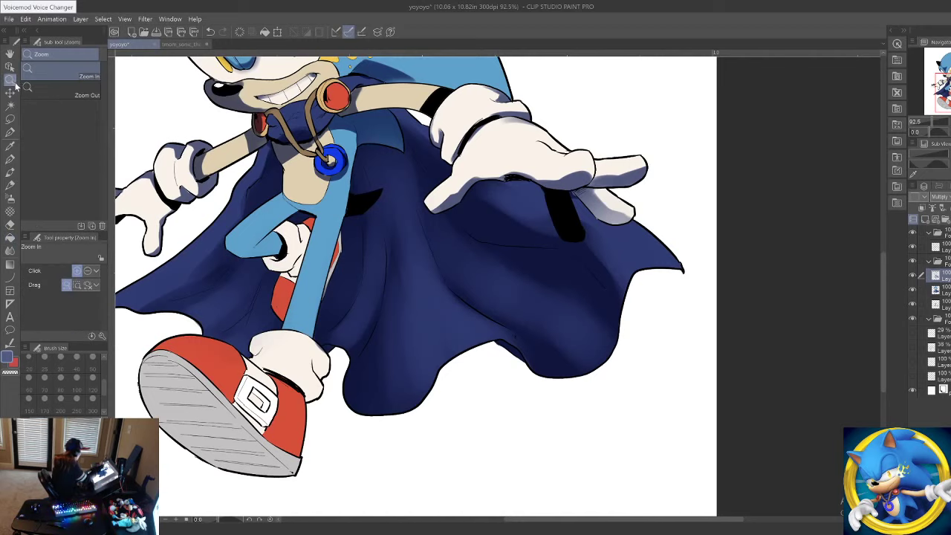
# Step: Auto-select the blue torso and legs on the flat color layer and shade the legs with Opaque watercolor at brush size 141.5 on the Multiply layer
pyautogui.moveTo(417, 238); pyautogui.dragTo(386, 251)
pyautogui.scroll(3, 402, 228)
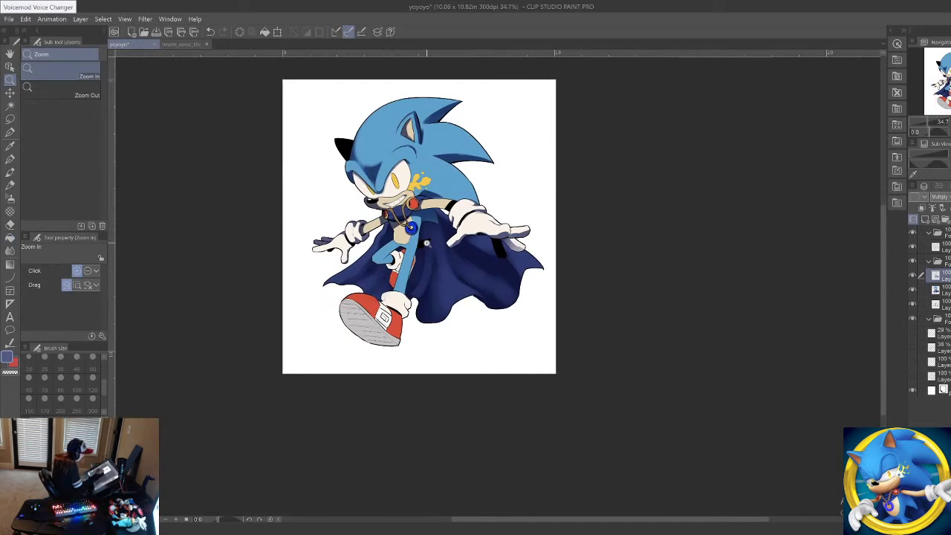
pyautogui.scroll(3, 428, 249)
pyautogui.scroll(-3, 449, 275)
pyautogui.scroll(2, 454, 239)
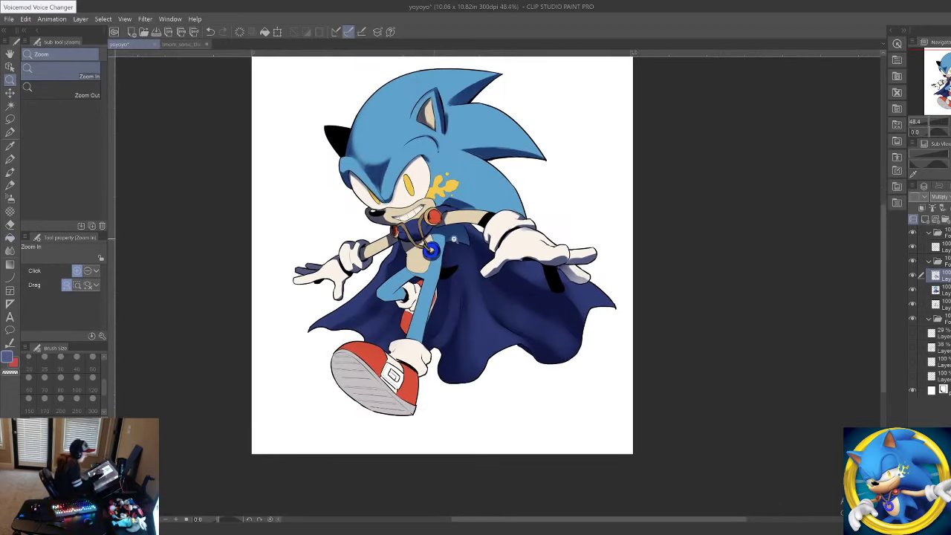
pyautogui.scroll(2, 439, 258)
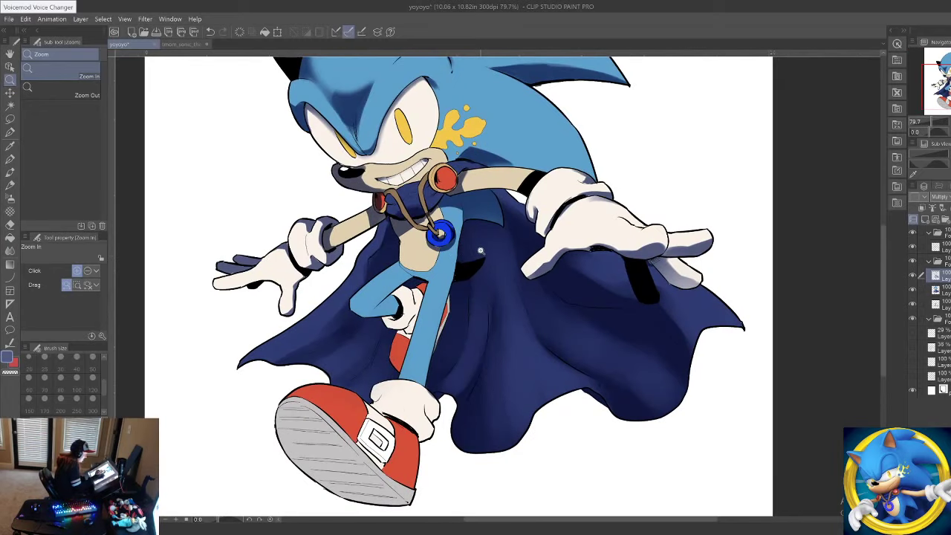
pyautogui.click(11, 109)
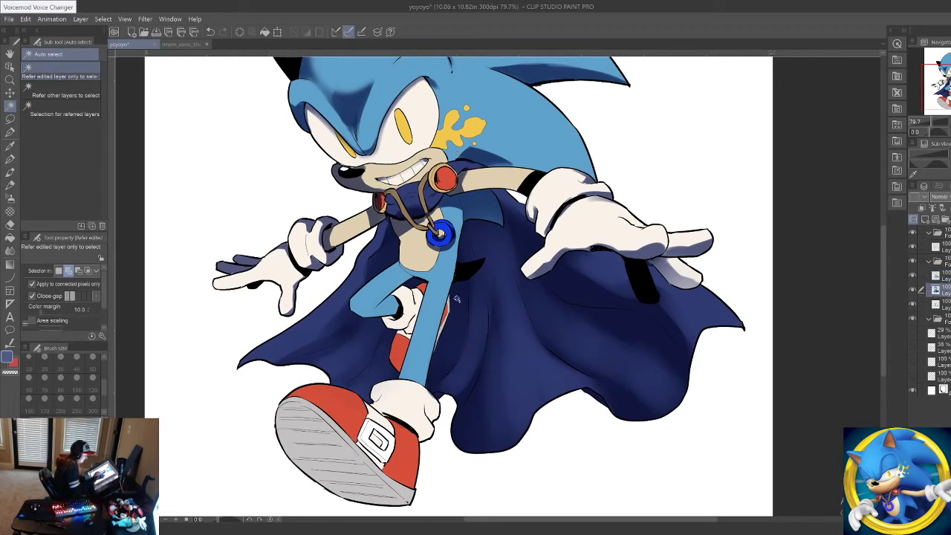
pyautogui.click(455, 299)
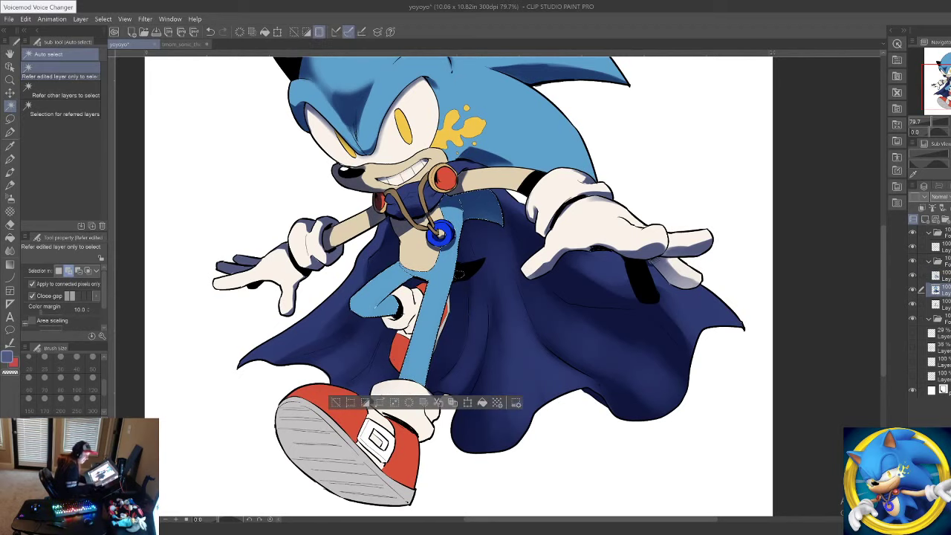
pyautogui.click(9, 172)
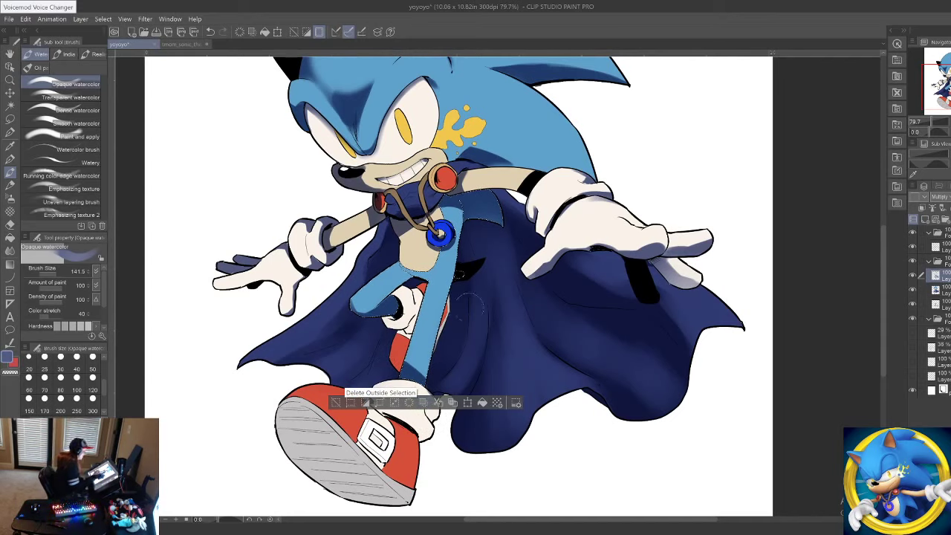
# Step: Sample the blue shadow color with the layer temporarily set to Normal, restore Multiply, and extend the leg shadows at brush size 112.4
pyautogui.keyDown('alt'); pyautogui.click(658, 166); pyautogui.keyUp('alt')
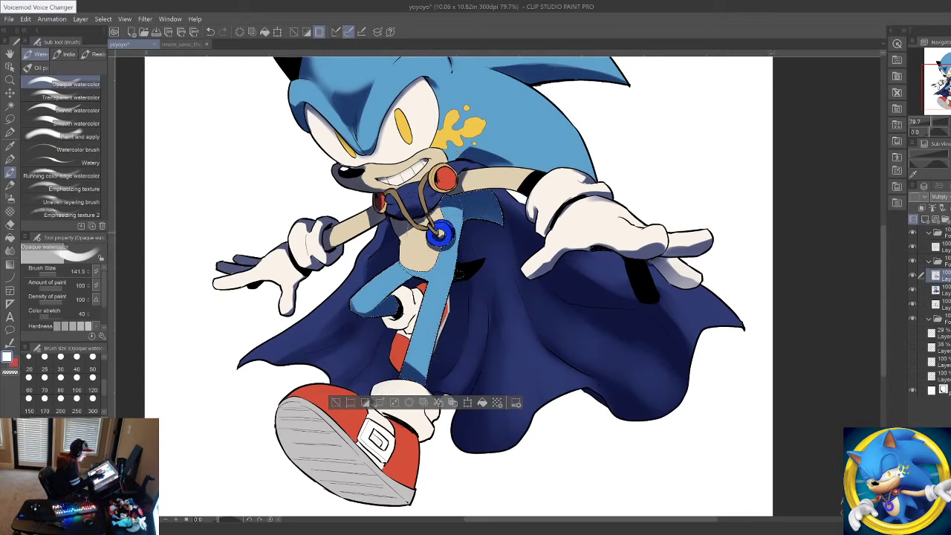
pyautogui.click(55, 275)
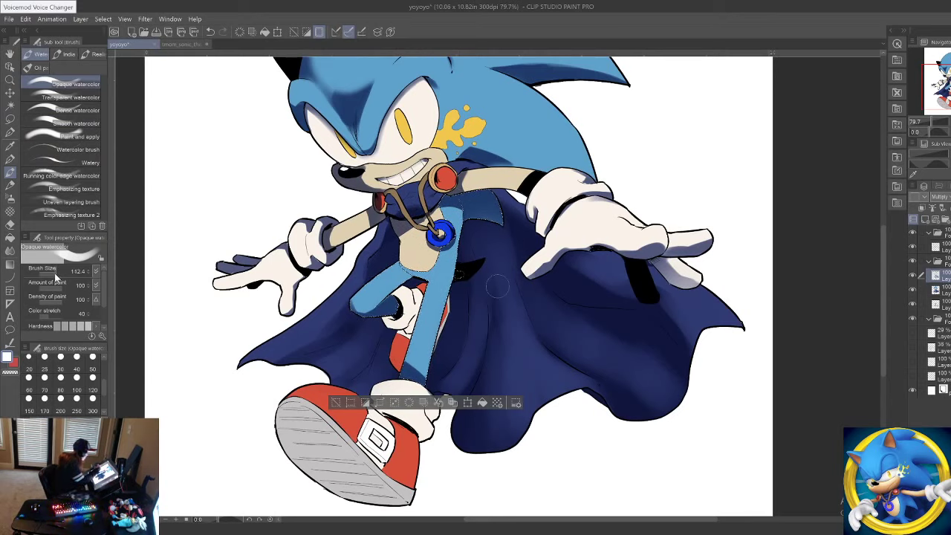
pyautogui.click(941, 197)
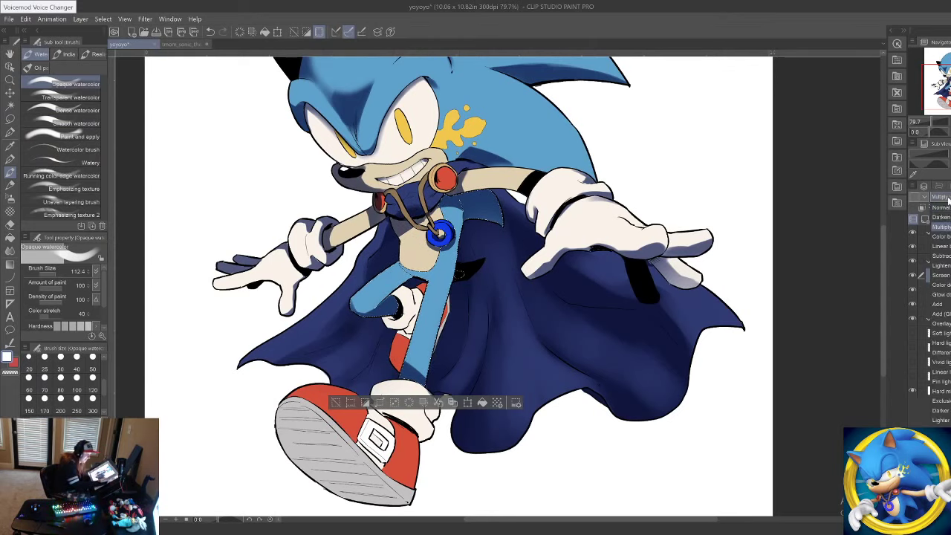
pyautogui.click(942, 210)
pyautogui.keyDown('alt'); pyautogui.click(479, 202); pyautogui.keyUp('alt')
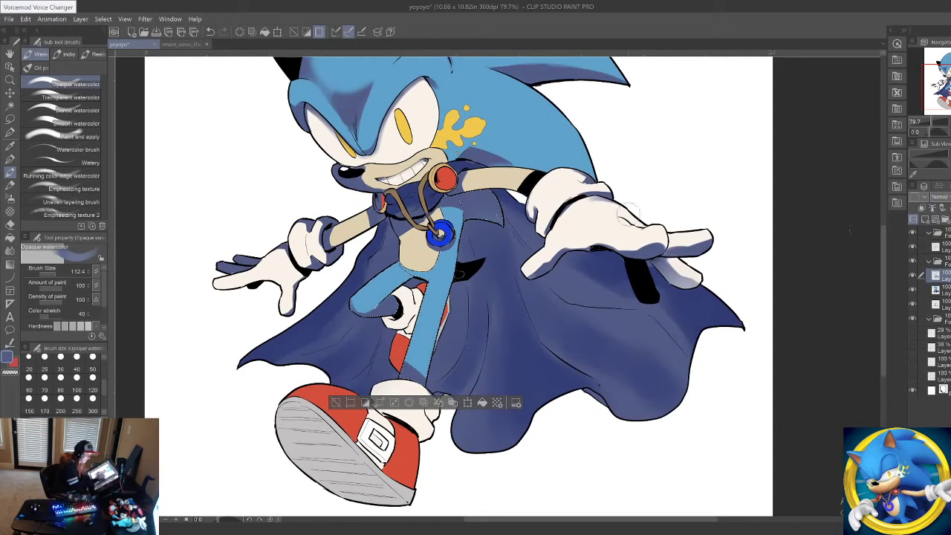
pyautogui.click(941, 196)
pyautogui.click(943, 226)
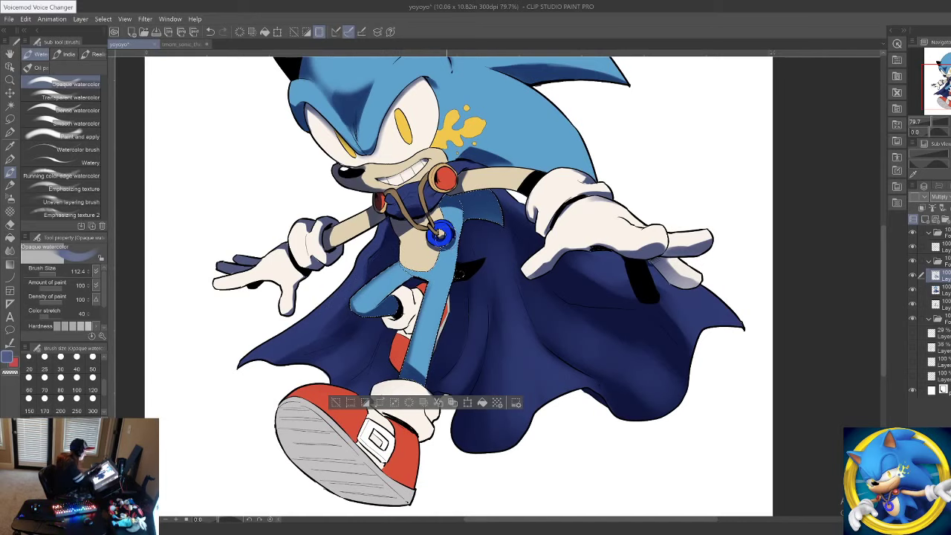
# Step: Clear the body selection and activate the flat color layer beneath the shadow layer
pyautogui.press('m')
pyautogui.hotkey('ctrl', 'd')
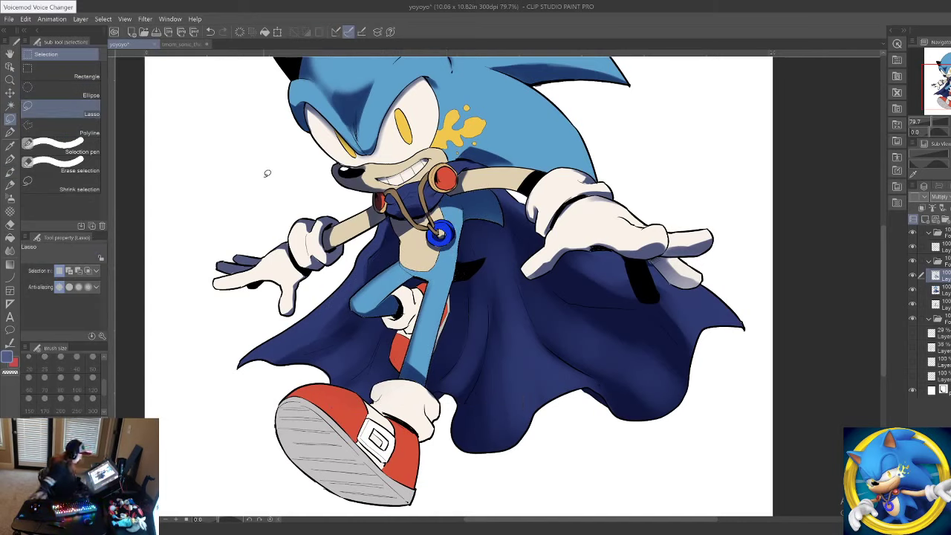
pyautogui.click(937, 292)
pyautogui.press('w')
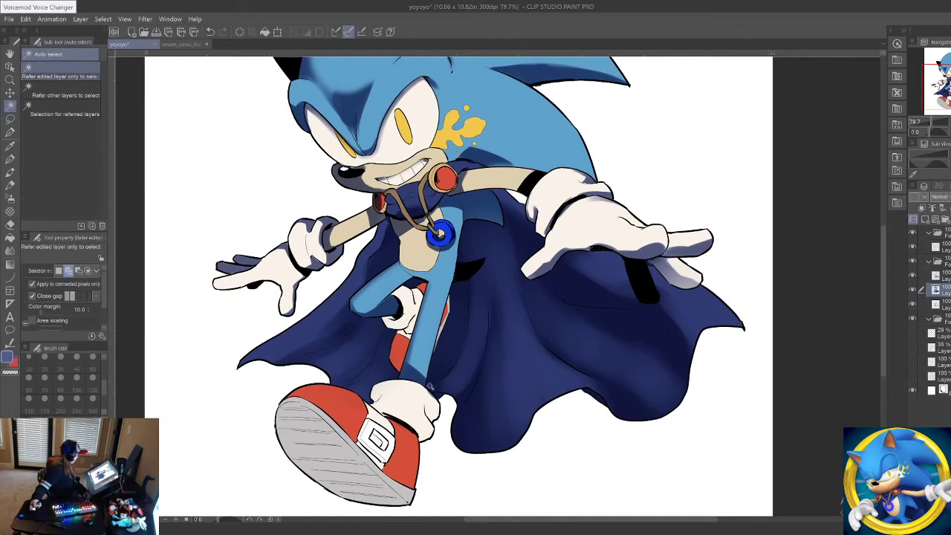
pyautogui.click(400, 406)
pyautogui.click(406, 310)
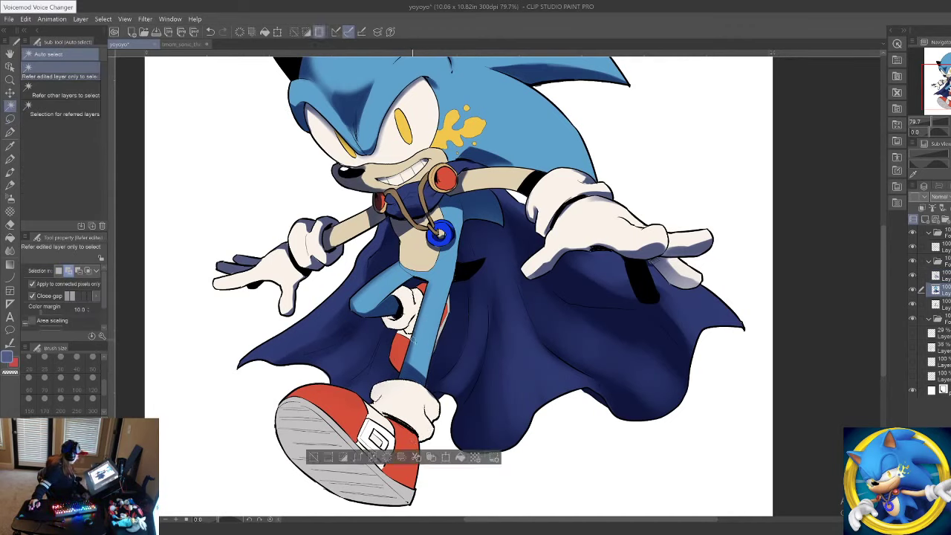
pyautogui.click(10, 94)
pyautogui.click(11, 121)
pyautogui.click(229, 198)
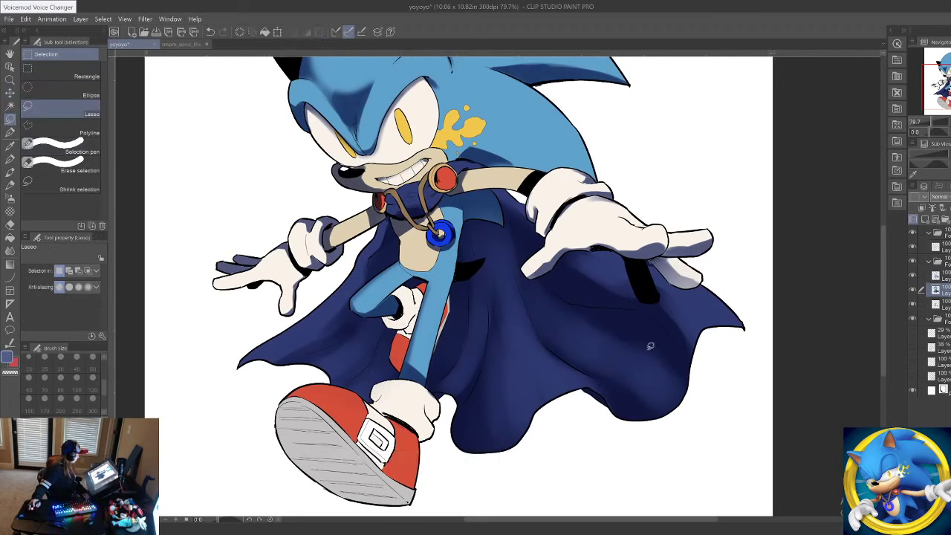
# Step: Fill the front shoe's buckle with light yellow based on the eye color, referring to other layers
pyautogui.keyDown('alt'); pyautogui.click(403, 134); pyautogui.keyUp('alt')
pyautogui.press('g')
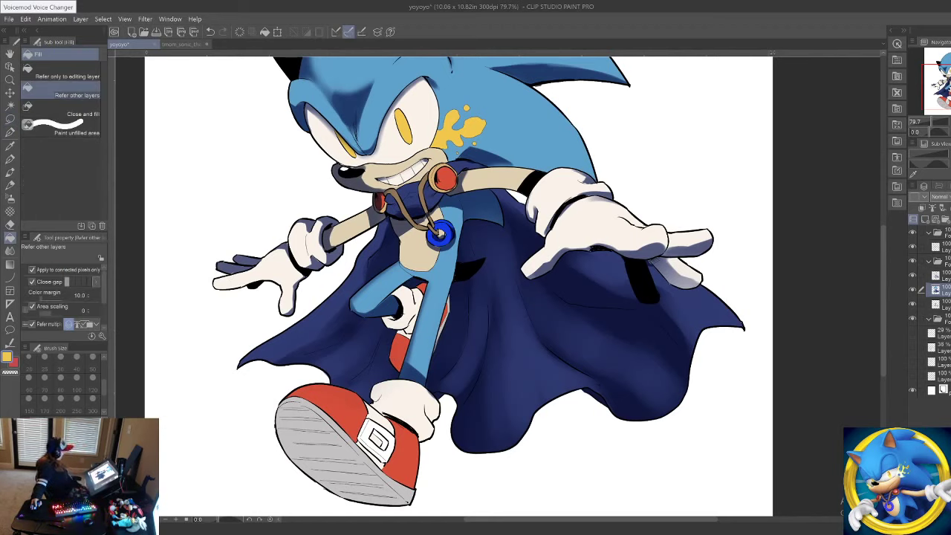
pyautogui.click(381, 424)
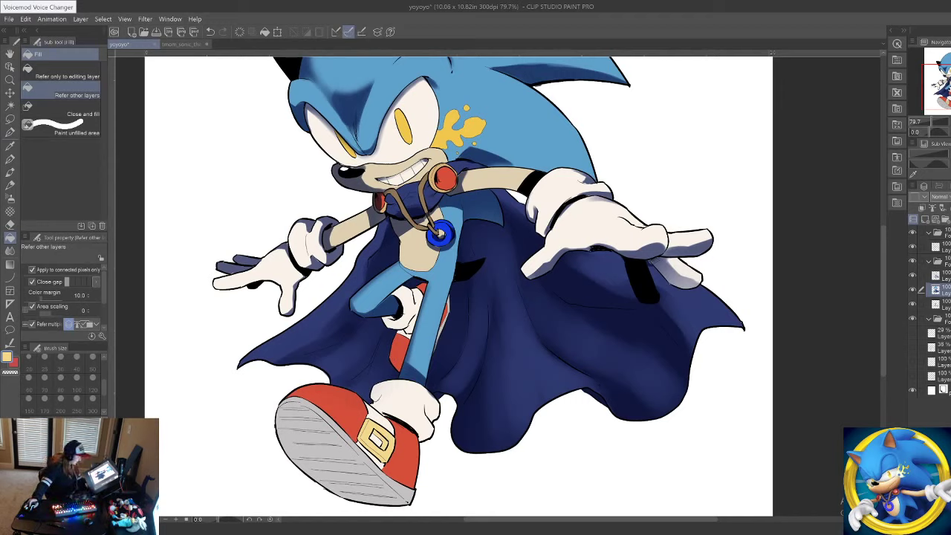
# Step: Load the flat color layer's painted area as a selection and resample the blue shadow color with the shadow layer temporarily set to Normal instead of Multiply
pyautogui.keyDown('ctrl'); pyautogui.click(936, 290); pyautogui.keyUp('ctrl')
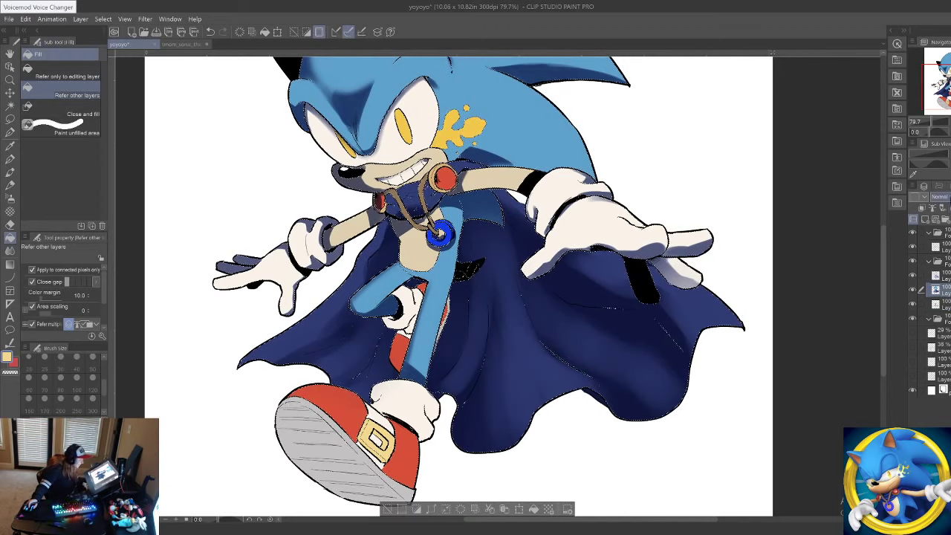
pyautogui.click(936, 276)
pyautogui.click(601, 343)
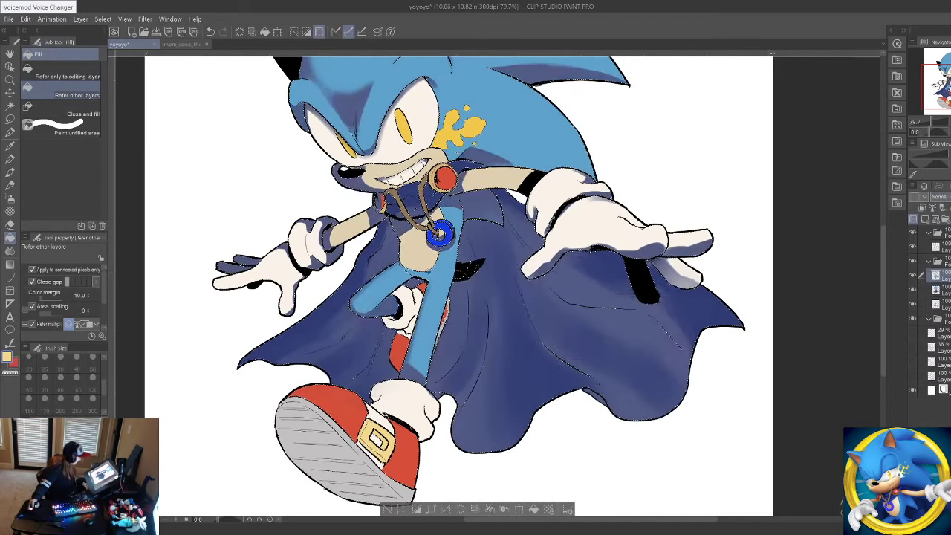
pyautogui.keyDown('alt'); pyautogui.click(557, 359); pyautogui.keyUp('alt')
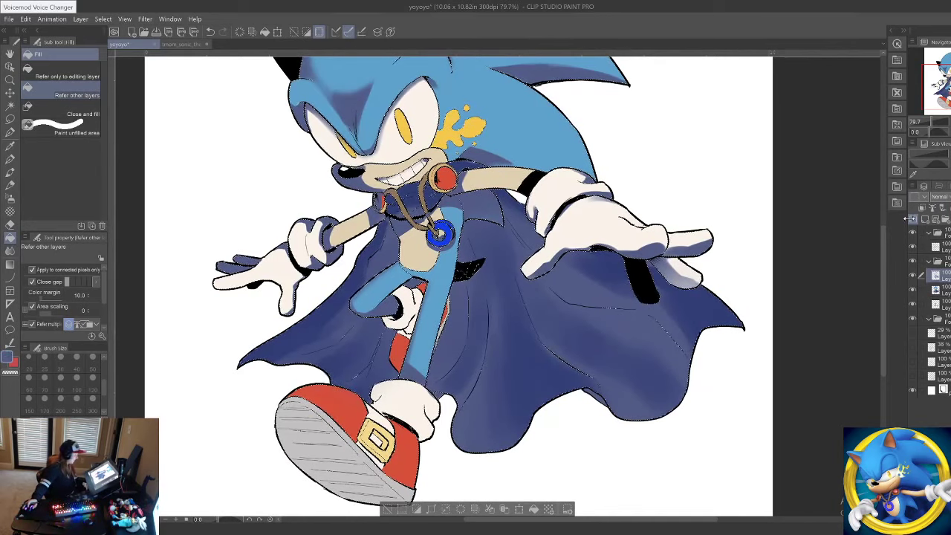
pyautogui.click(948, 206)
pyautogui.click(944, 197)
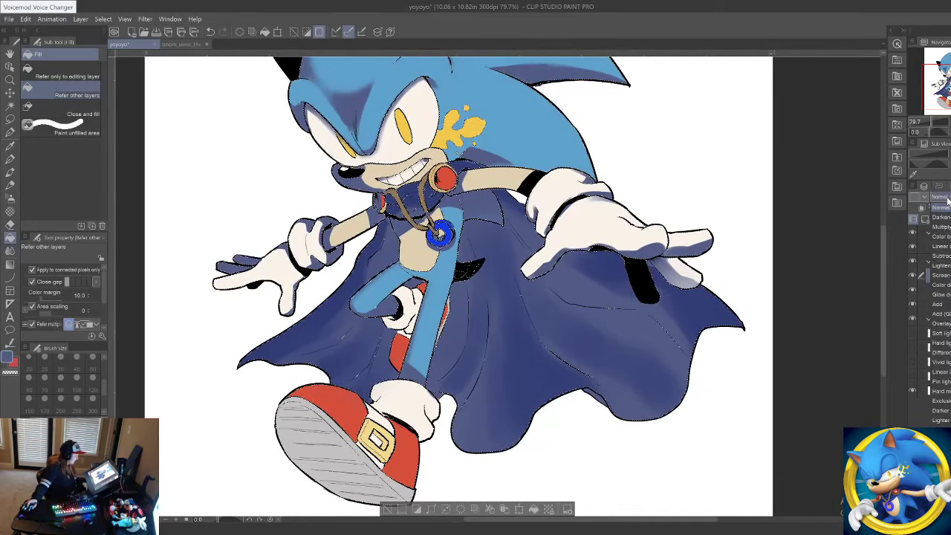
pyautogui.click(944, 227)
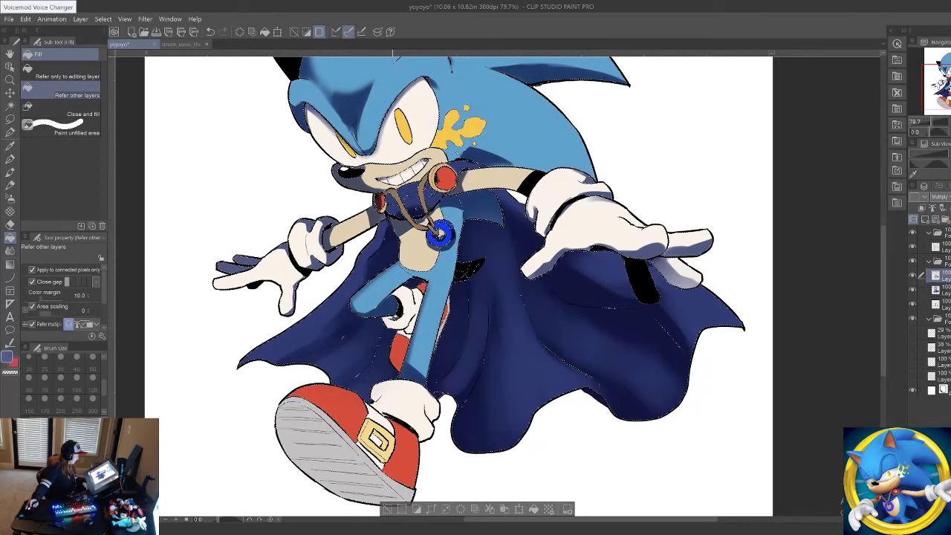
# Step: Cover the front shoe's gray sole with blue shadow using Opaque watercolor at brush size 112.4, leaving the rim along its upper edge light
pyautogui.click(10, 172)
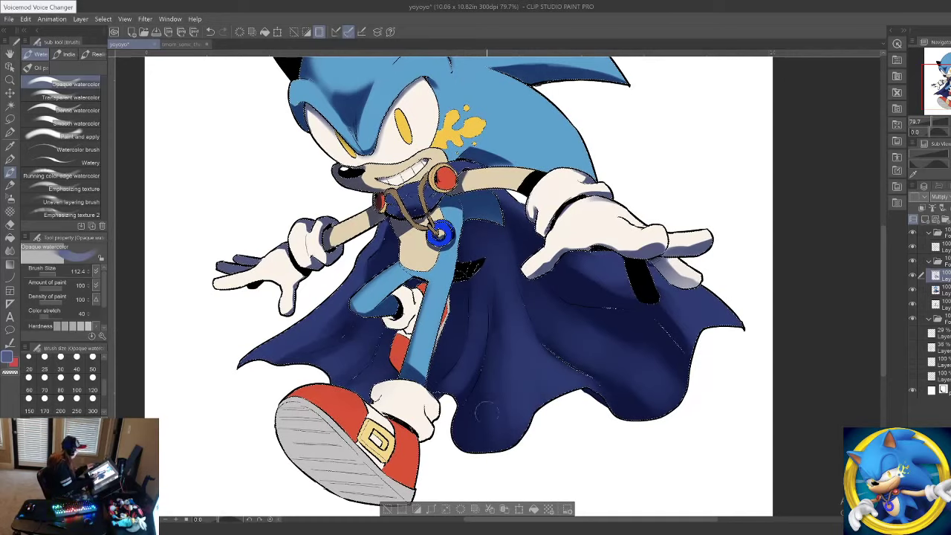
pyautogui.moveTo(487, 412); pyautogui.dragTo(654, 355)
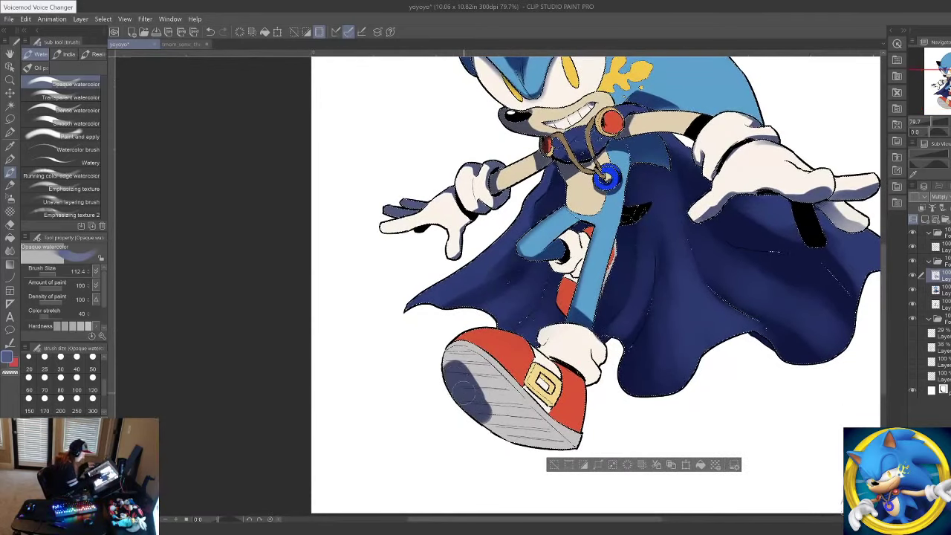
pyautogui.moveTo(483, 377); pyautogui.dragTo(522, 405)
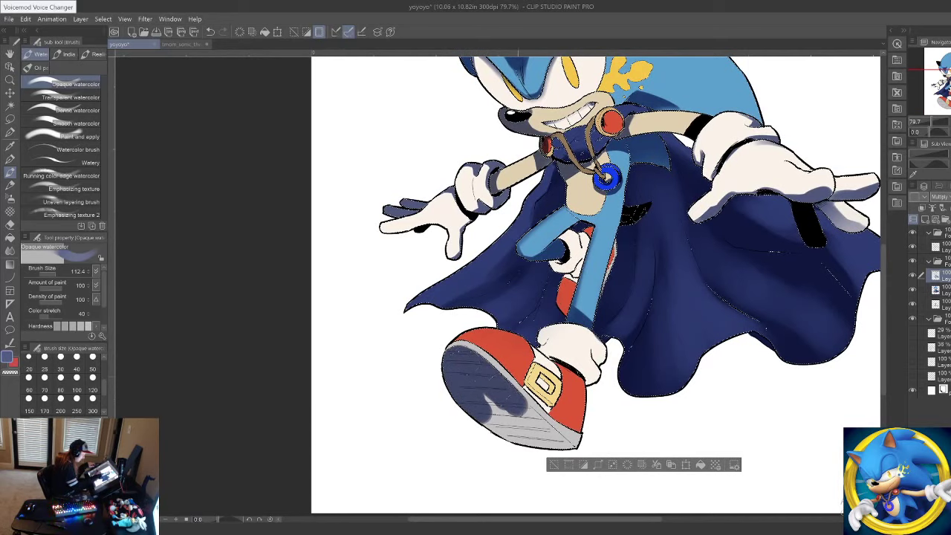
pyautogui.moveTo(462, 360)
pyautogui.mouseDown()
pyautogui.moveTo(512, 416)
pyautogui.moveTo(497, 423)
pyautogui.moveTo(561, 440)
pyautogui.mouseUp()
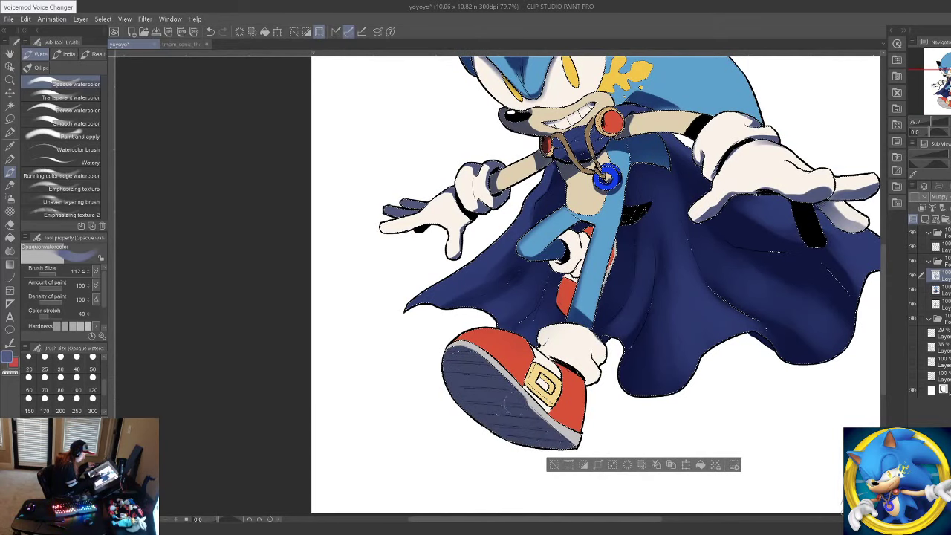
pyautogui.moveTo(473, 368); pyautogui.dragTo(364, 382)
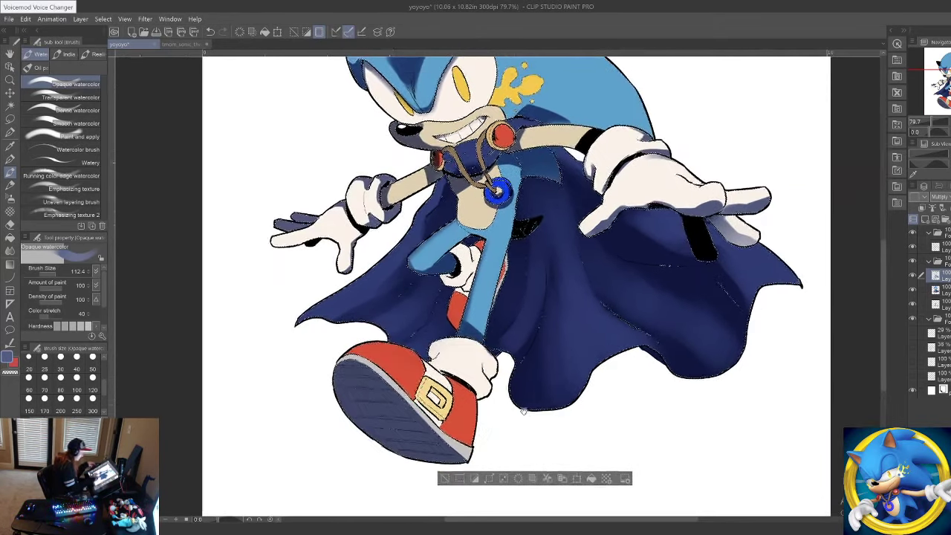
# Step: Shade the front sock cuff and red shoe at brush size 63.2, softening the cuff shadow with transparent strokes
pyautogui.click(53, 275)
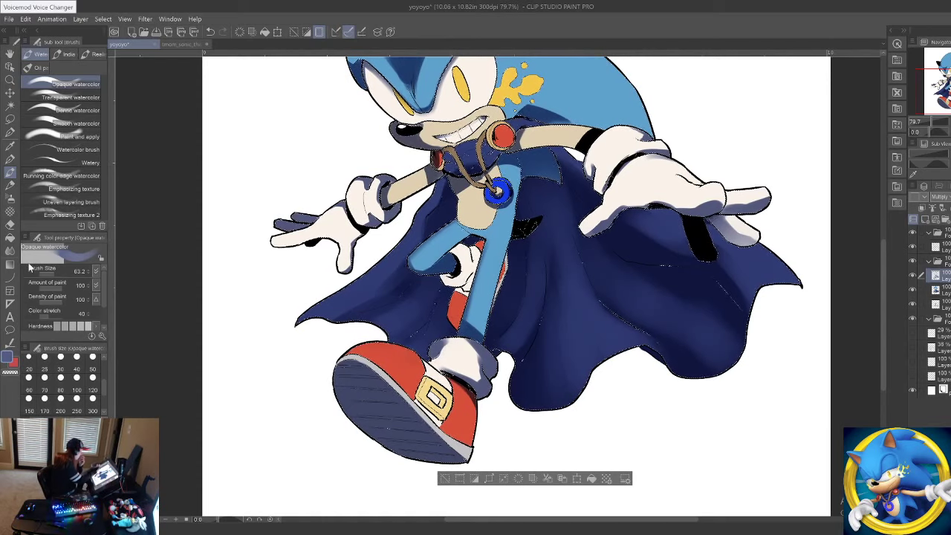
pyautogui.click(11, 372)
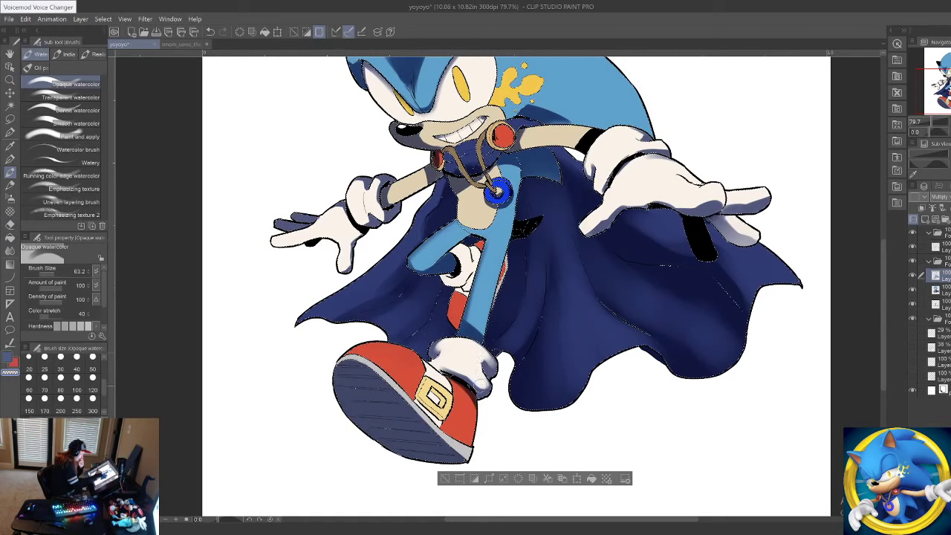
pyautogui.click(9, 361)
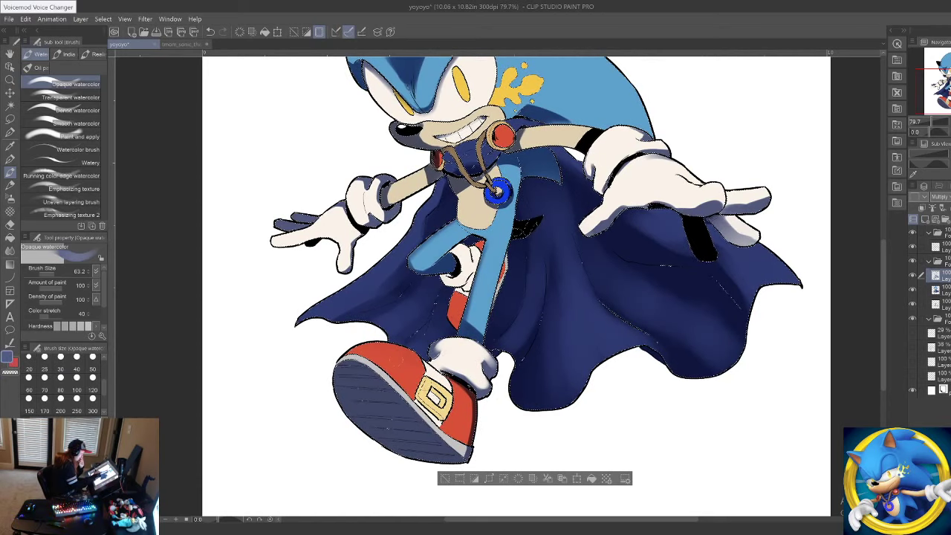
# Step: Shade the front shoe buckle's opening at brush size 17.8 and the buckle's edges at brush size 22.4
pyautogui.moveTo(61, 275); pyautogui.dragTo(51, 274)
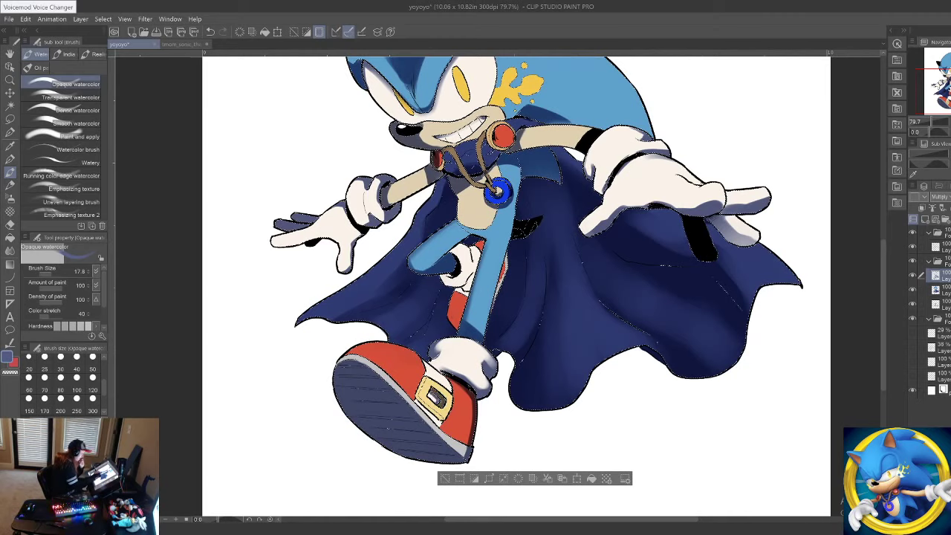
pyautogui.moveTo(53, 274); pyautogui.dragTo(74, 274)
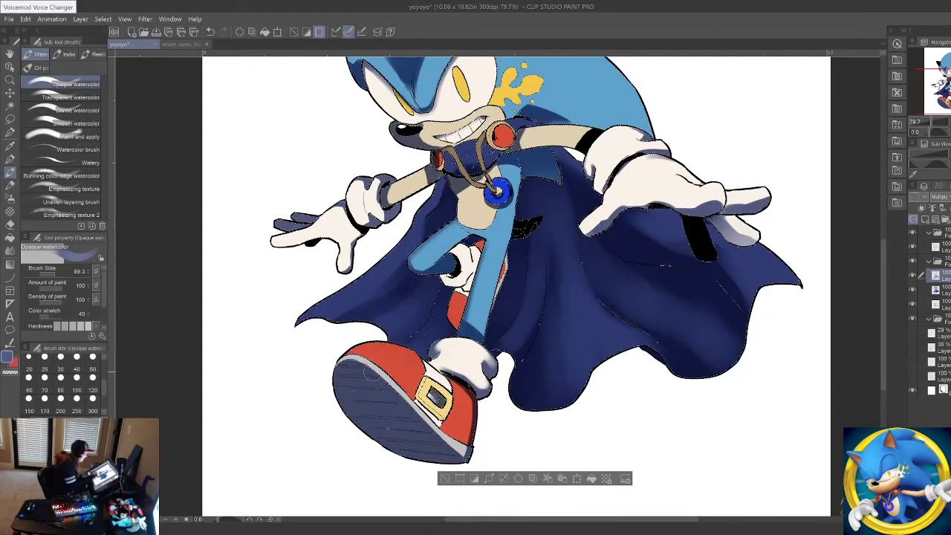
pyautogui.click(54, 274)
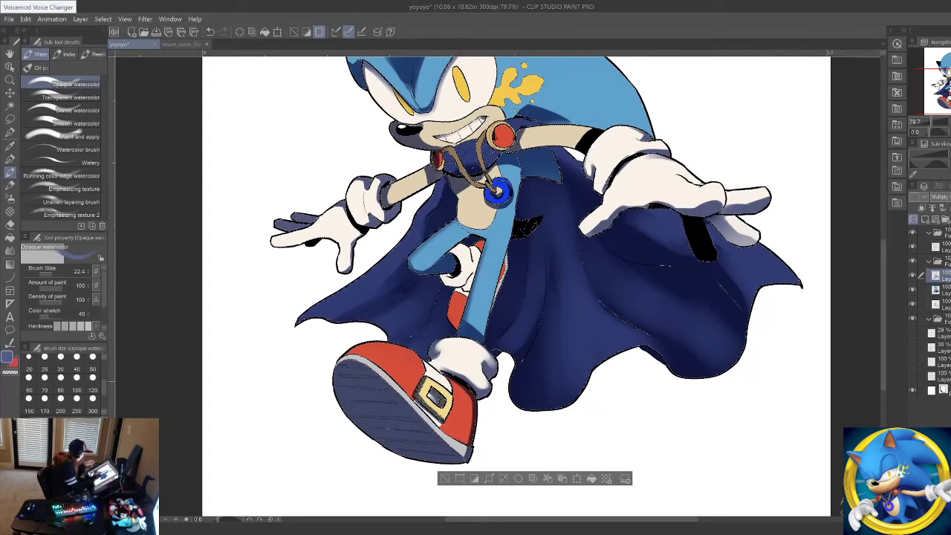
# Step: Clear the active selection around the figure's painted area
pyautogui.moveTo(620, 338)
pyautogui.mouseDown()
pyautogui.moveTo(576, 438)
pyautogui.moveTo(634, 472)
pyautogui.moveTo(682, 534)
pyautogui.moveTo(598, 333)
pyautogui.moveTo(561, 441)
pyautogui.mouseUp()
pyautogui.moveTo(561, 504); pyautogui.dragTo(575, 429)
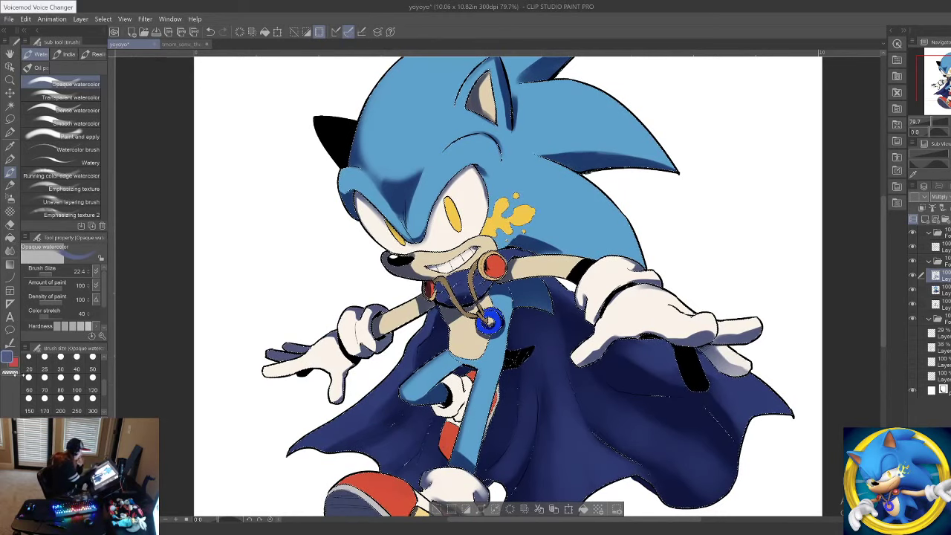
pyautogui.click(10, 373)
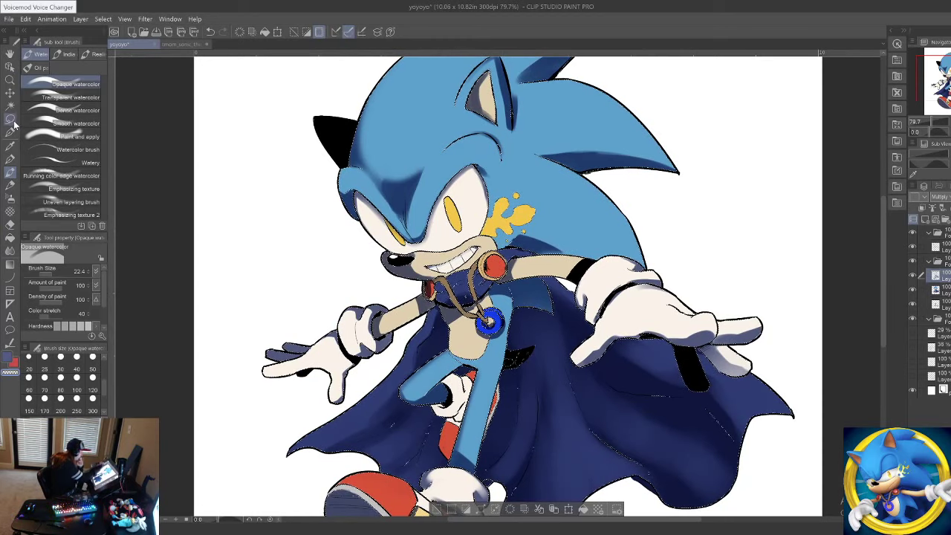
pyautogui.press('m')
pyautogui.hotkey('ctrl', 'd')
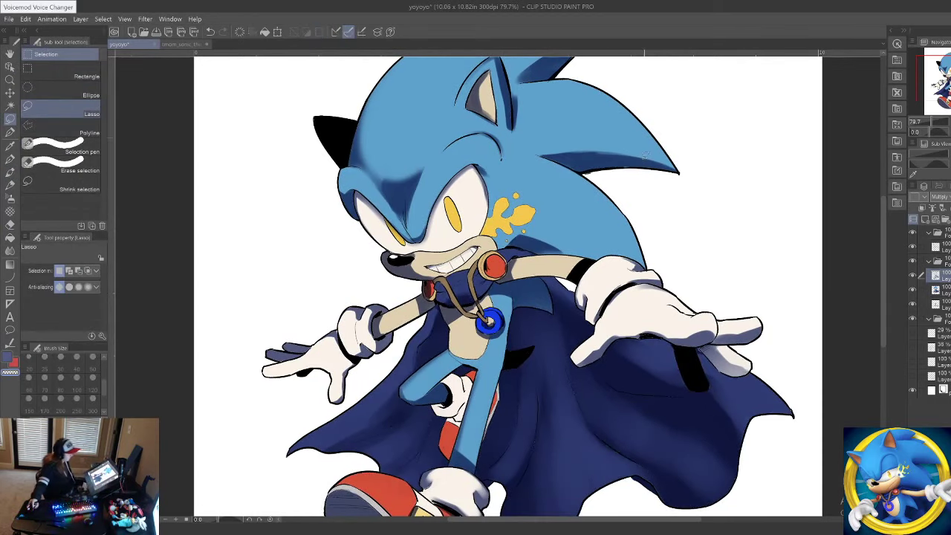
pyautogui.scroll(-5, 699, 169)
pyautogui.scroll(3, 602, 238)
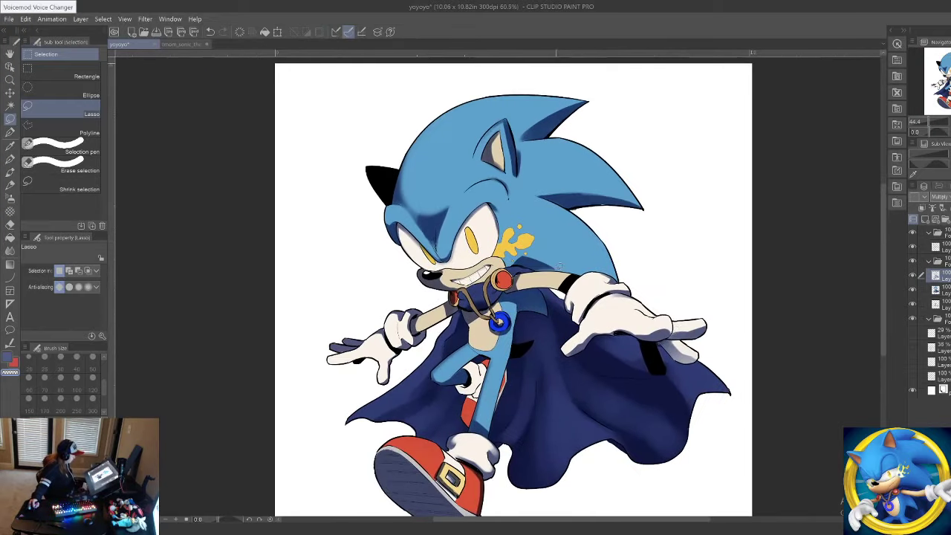
# Step: Load the flat color layer's painted area as a selection and add a new raster layer directly above it
pyautogui.click(936, 292)
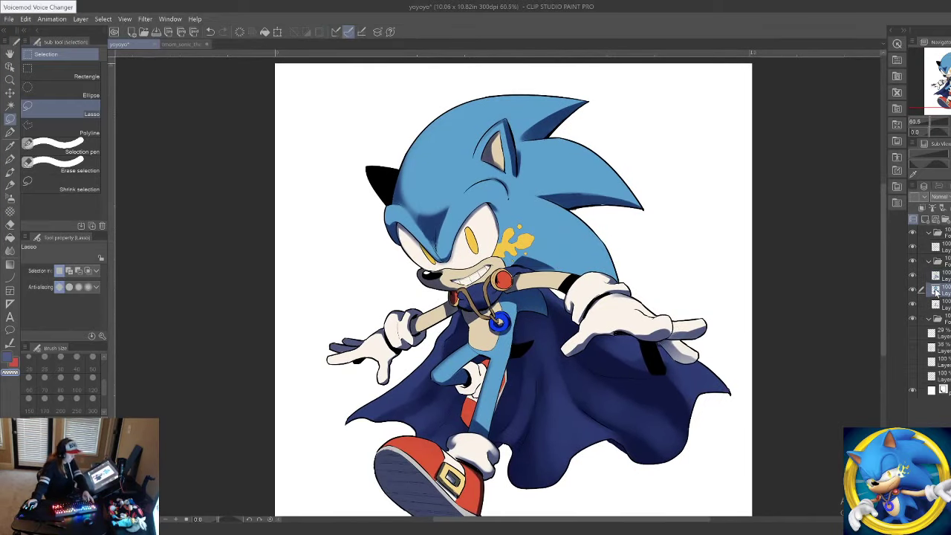
pyautogui.keyDown('ctrl'); pyautogui.click(937, 291); pyautogui.keyUp('ctrl')
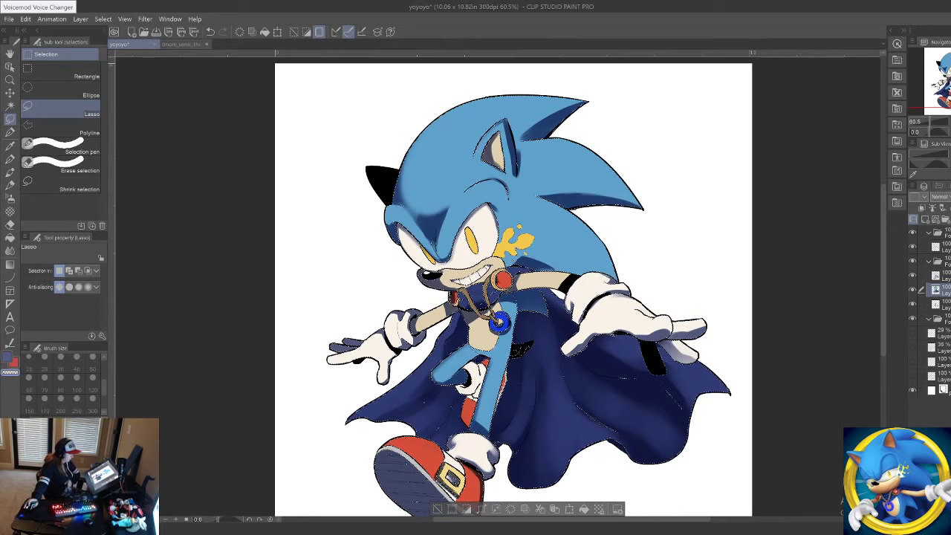
pyautogui.click(925, 220)
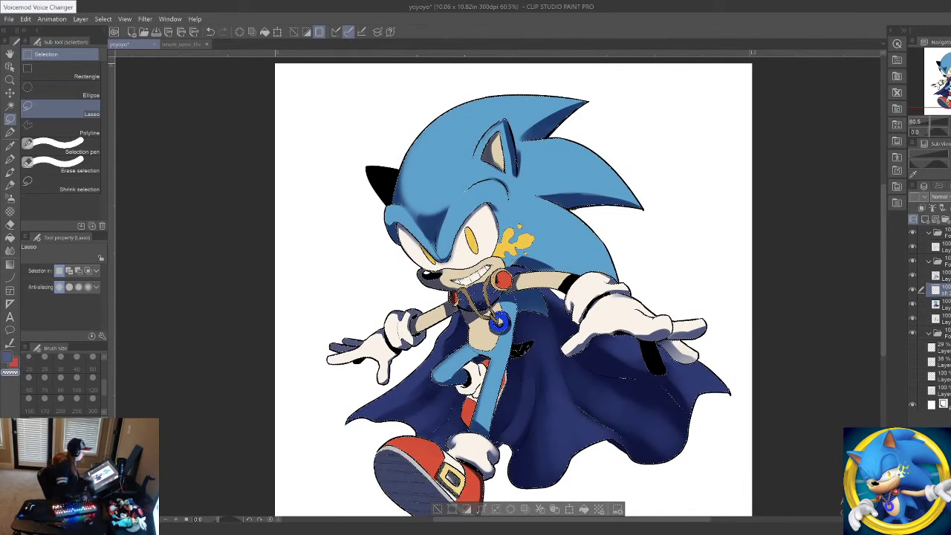
# Step: Shade the back of the head with the Soft airbrush at size 199.9 in sampled gray-blue, and set the new layer to Multiply
pyautogui.click(10, 185)
pyautogui.click(10, 198)
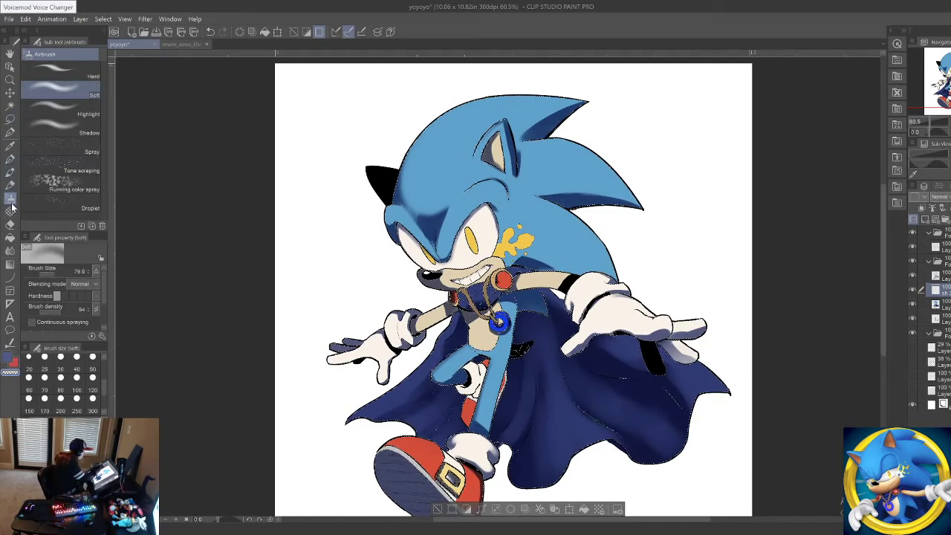
pyautogui.click(55, 274)
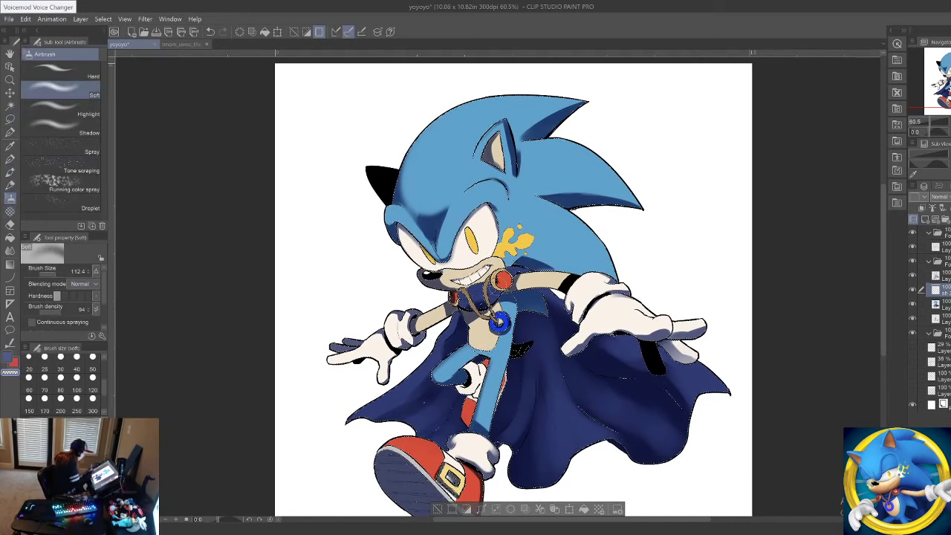
pyautogui.keyDown('alt'); pyautogui.click(503, 390); pyautogui.keyUp('alt')
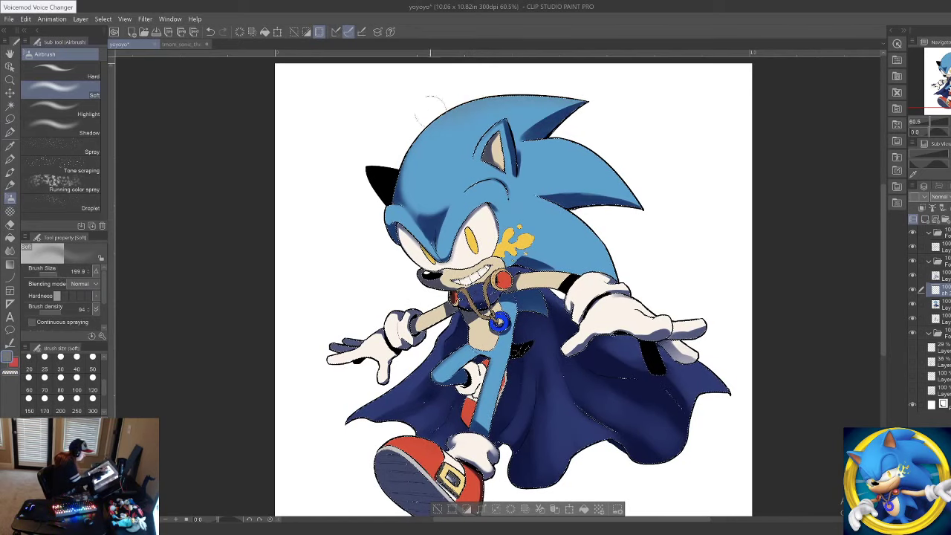
pyautogui.click(939, 196)
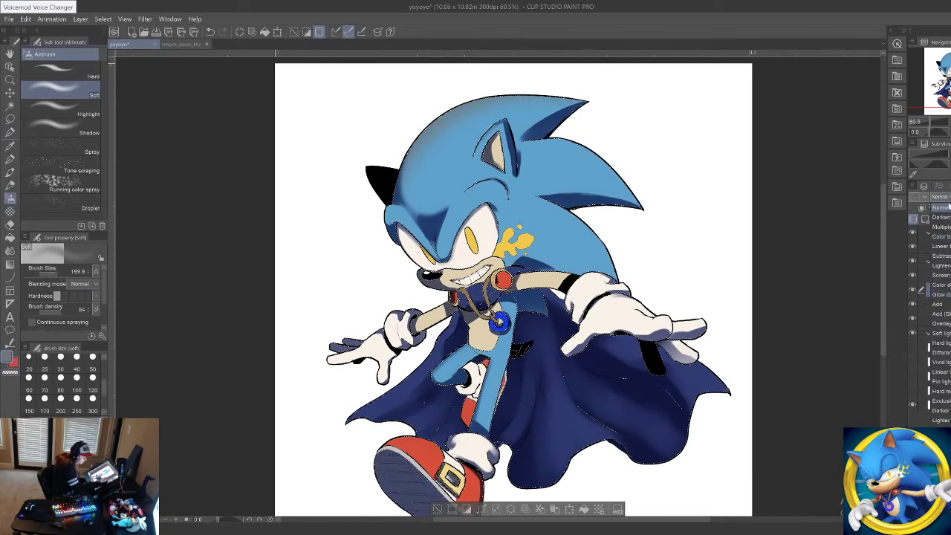
pyautogui.click(942, 227)
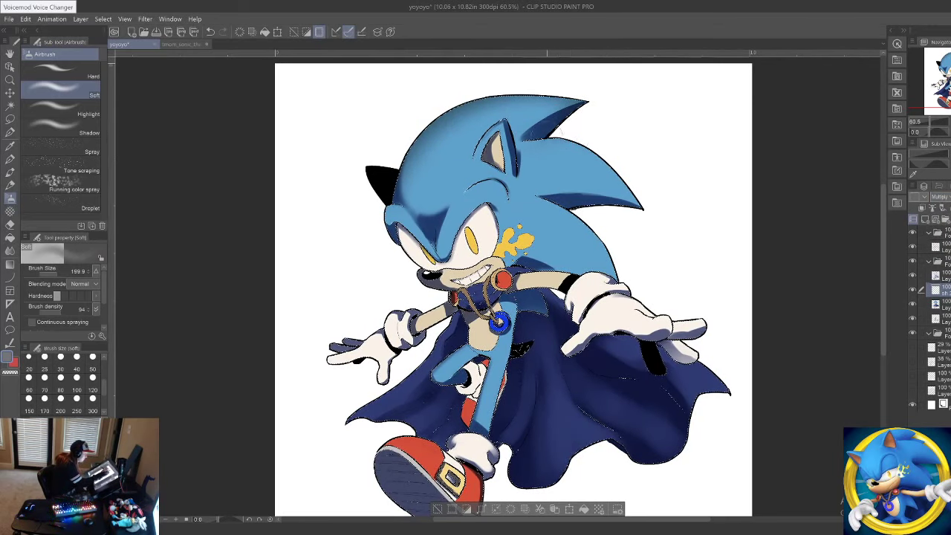
# Step: Airbrush soft shadows along the back quills, face and large glove at size 199.9, and along the outstretched arm at size 63.2
pyautogui.moveTo(556, 135)
pyautogui.mouseDown()
pyautogui.moveTo(635, 189)
pyautogui.moveTo(643, 183)
pyautogui.moveTo(634, 209)
pyautogui.mouseUp()
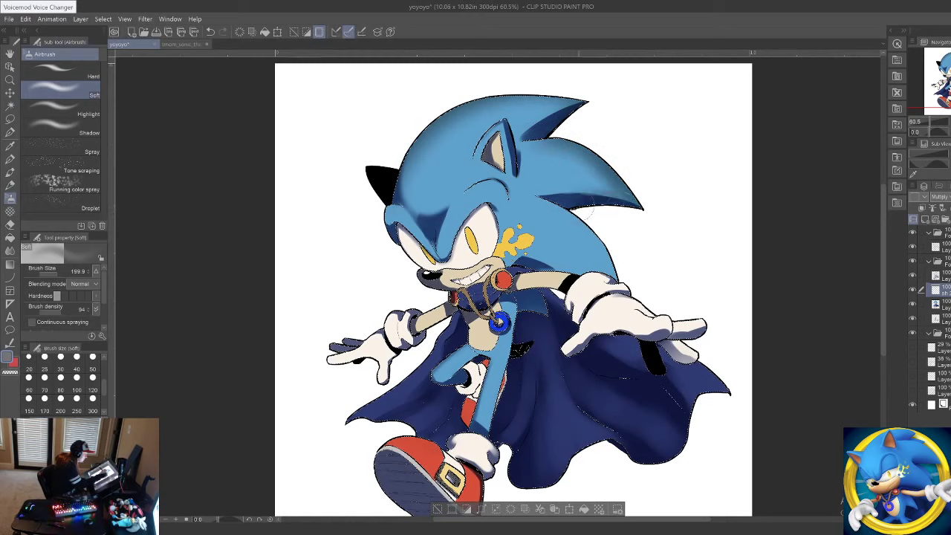
pyautogui.moveTo(568, 207)
pyautogui.mouseDown()
pyautogui.moveTo(616, 246)
pyautogui.moveTo(618, 269)
pyautogui.mouseUp()
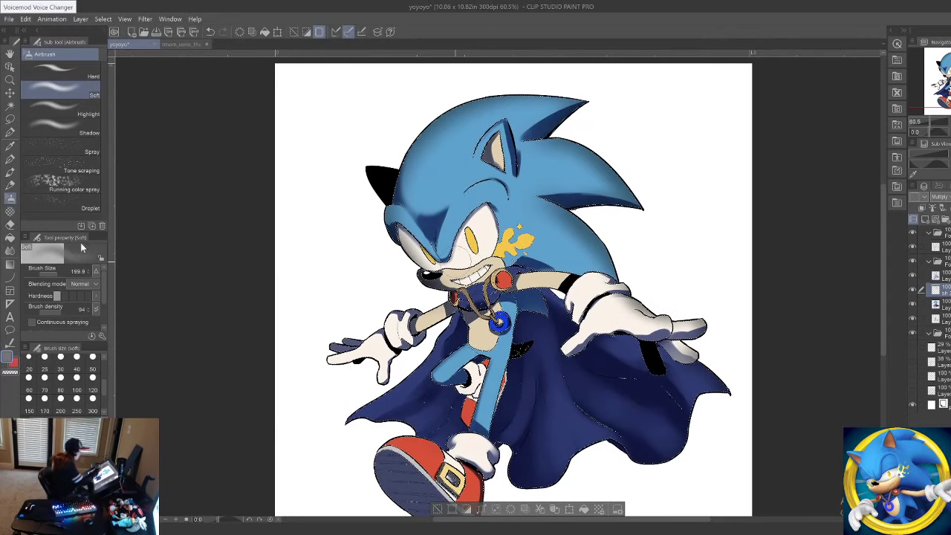
pyautogui.click(54, 274)
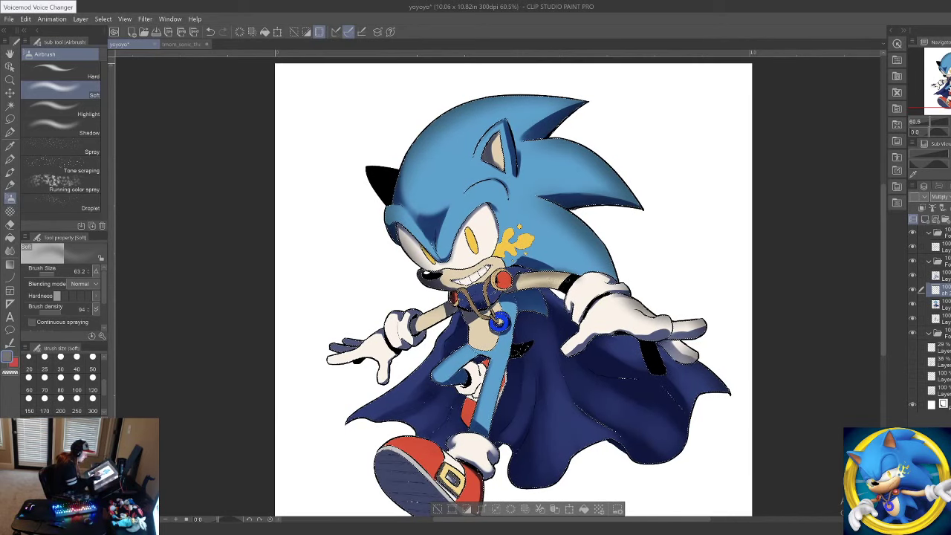
pyautogui.hotkey('ctrl', 'z')
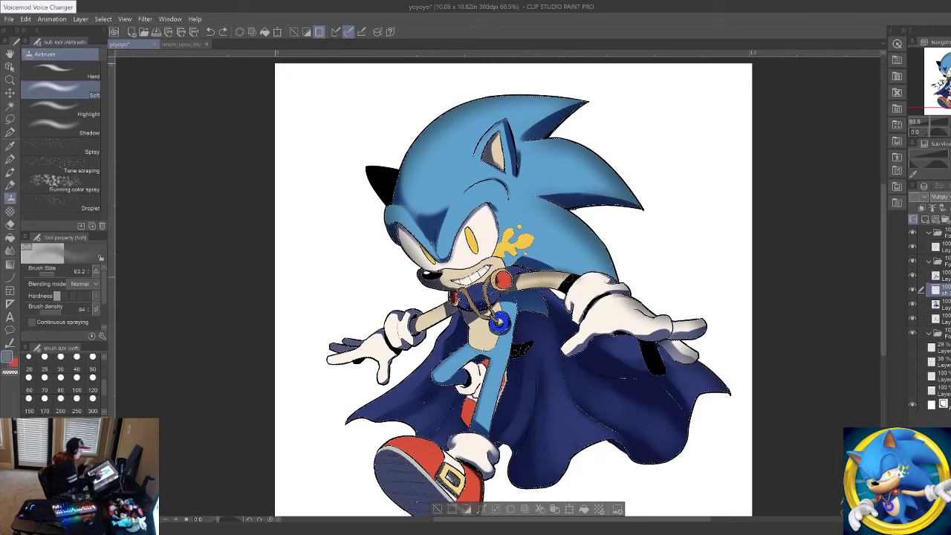
pyautogui.click(10, 236)
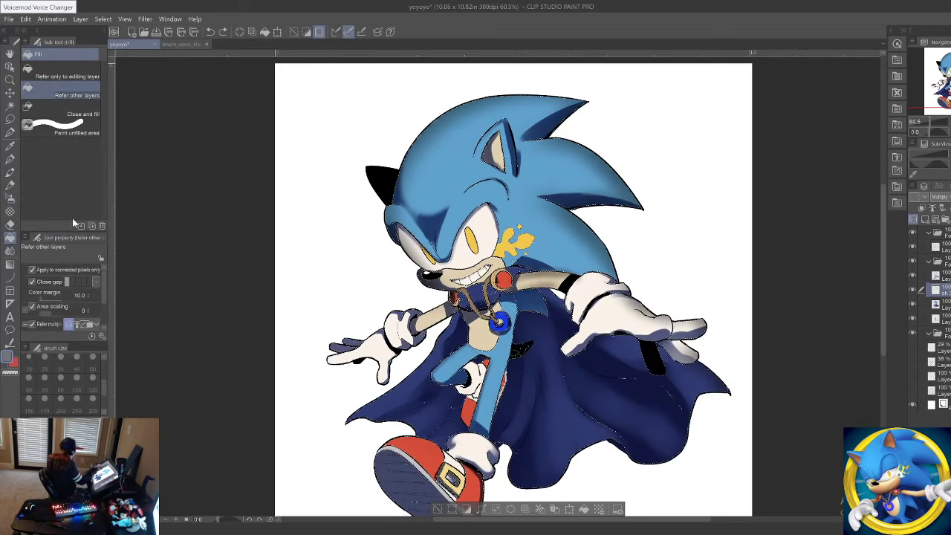
pyautogui.click(10, 225)
pyautogui.click(77, 89)
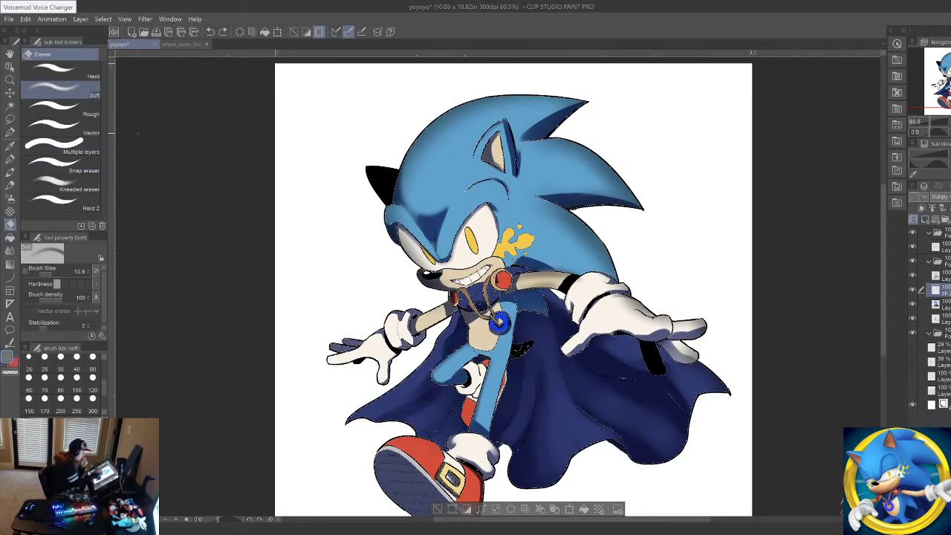
pyautogui.click(54, 272)
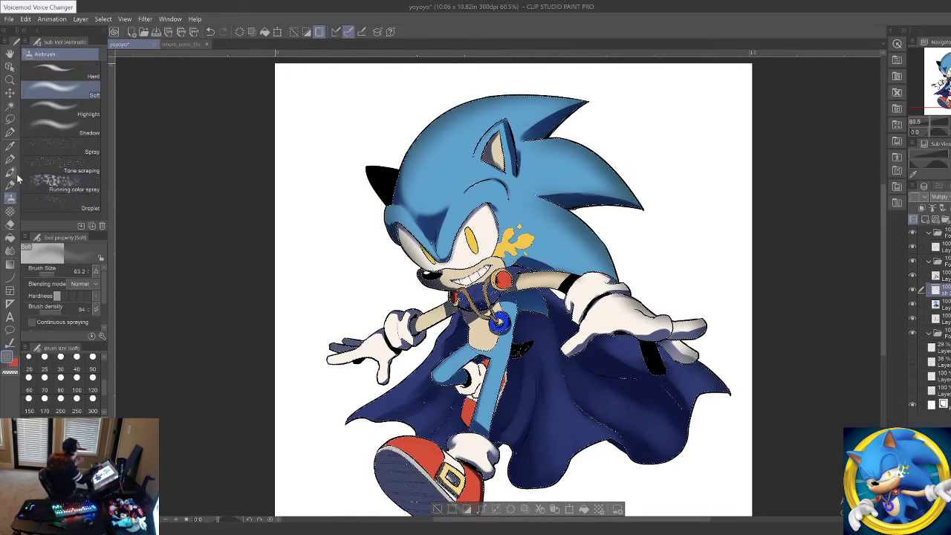
pyautogui.click(10, 171)
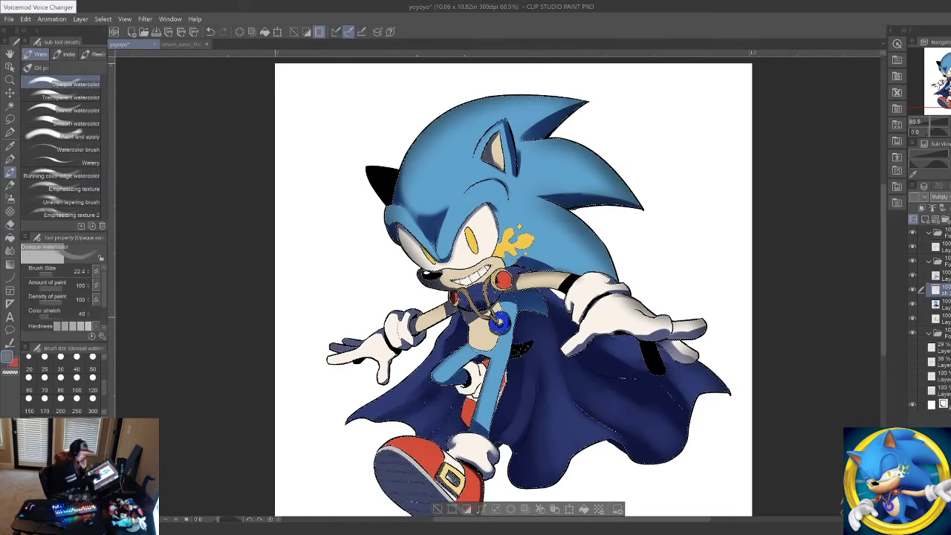
# Step: Deepen the shadows on the brow, the cape behind the body, and the rear leg's sock and shoe with the Soft airbrush at size 63.2
pyautogui.click(10, 197)
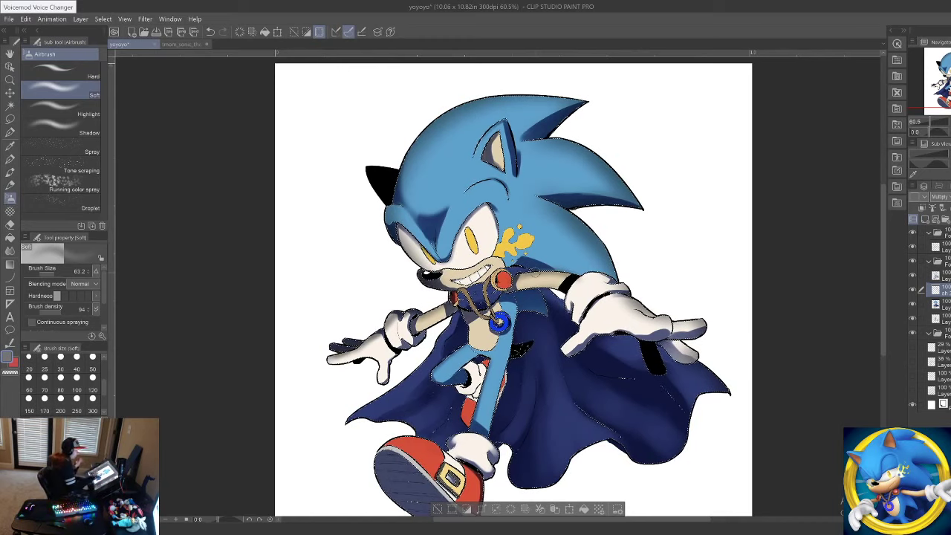
pyautogui.moveTo(445, 213)
pyautogui.mouseDown()
pyautogui.moveTo(437, 232)
pyautogui.moveTo(428, 224)
pyautogui.moveTo(433, 239)
pyautogui.mouseUp()
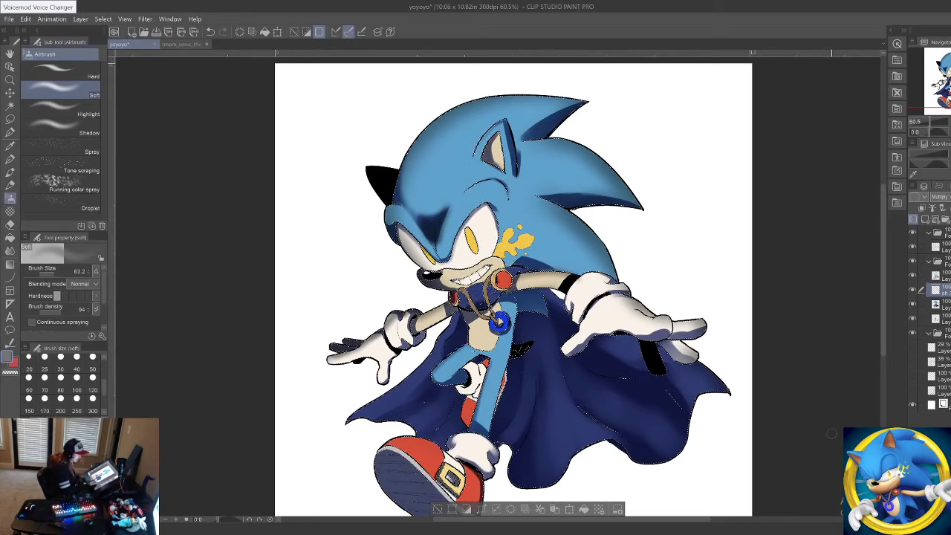
pyautogui.moveTo(541, 297)
pyautogui.mouseDown()
pyautogui.moveTo(508, 297)
pyautogui.moveTo(548, 304)
pyautogui.moveTo(550, 320)
pyautogui.moveTo(529, 316)
pyautogui.moveTo(522, 338)
pyautogui.moveTo(547, 339)
pyautogui.moveTo(561, 358)
pyautogui.moveTo(540, 353)
pyautogui.mouseUp()
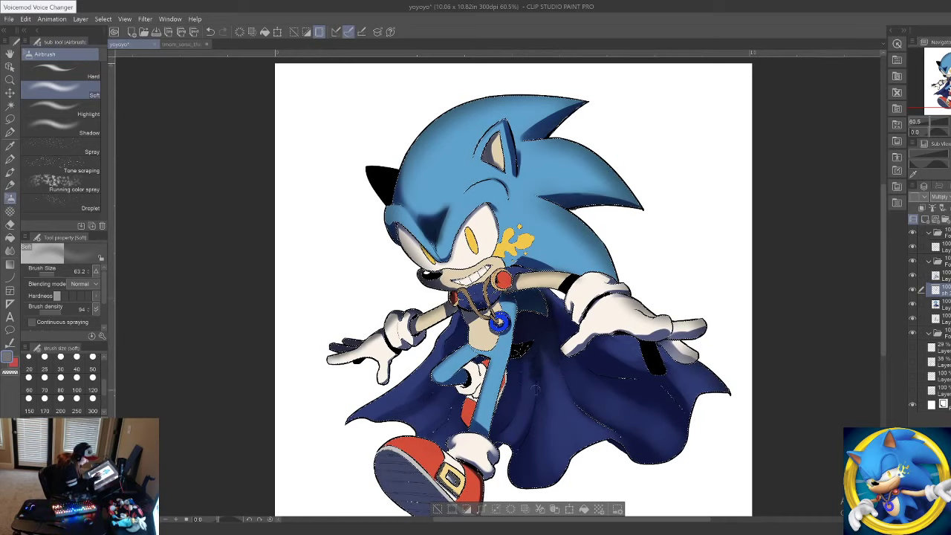
pyautogui.moveTo(535, 389); pyautogui.dragTo(523, 366)
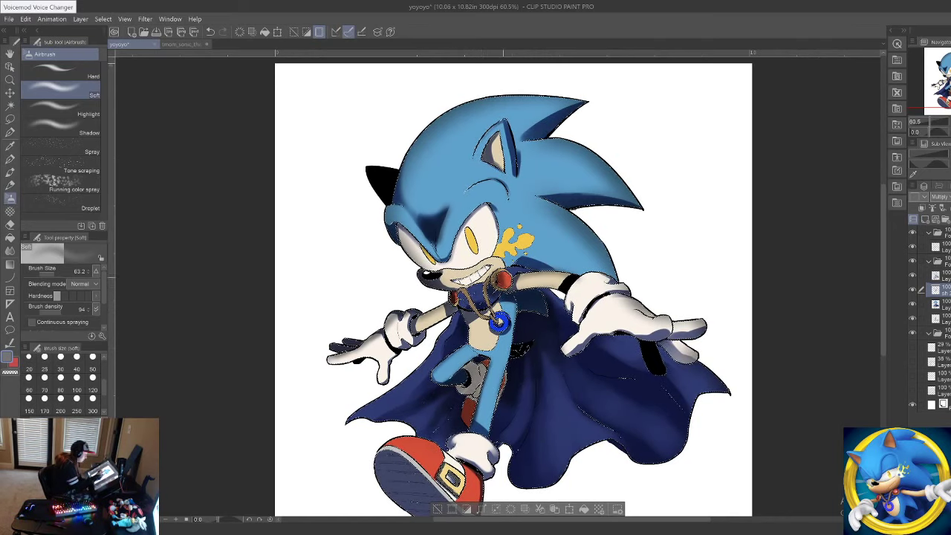
pyautogui.click(10, 223)
pyautogui.click(84, 190)
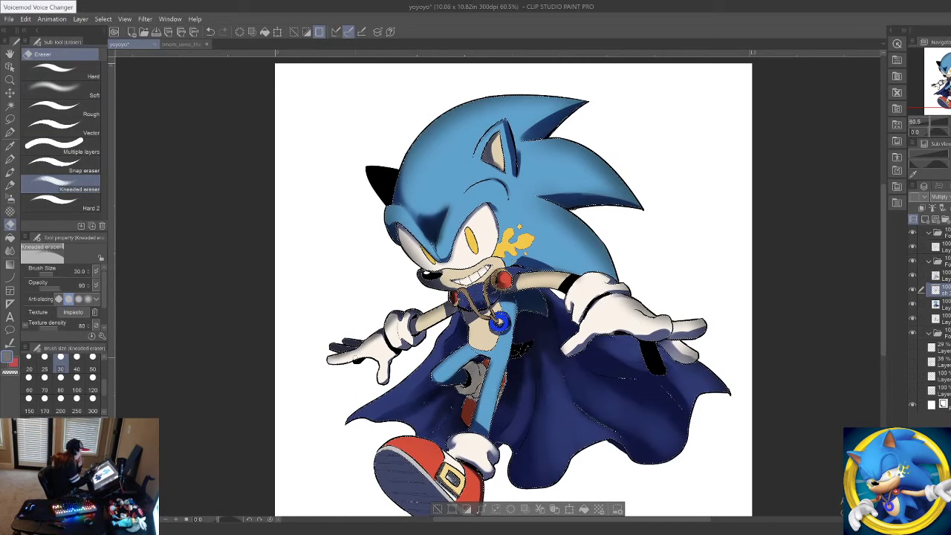
pyautogui.click(11, 172)
pyautogui.click(11, 199)
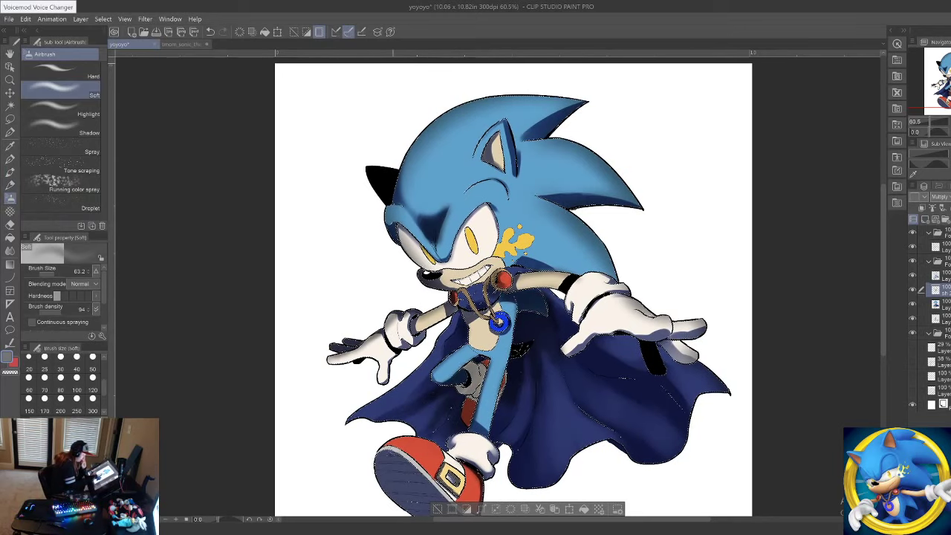
pyautogui.hotkey('ctrl', 'z')
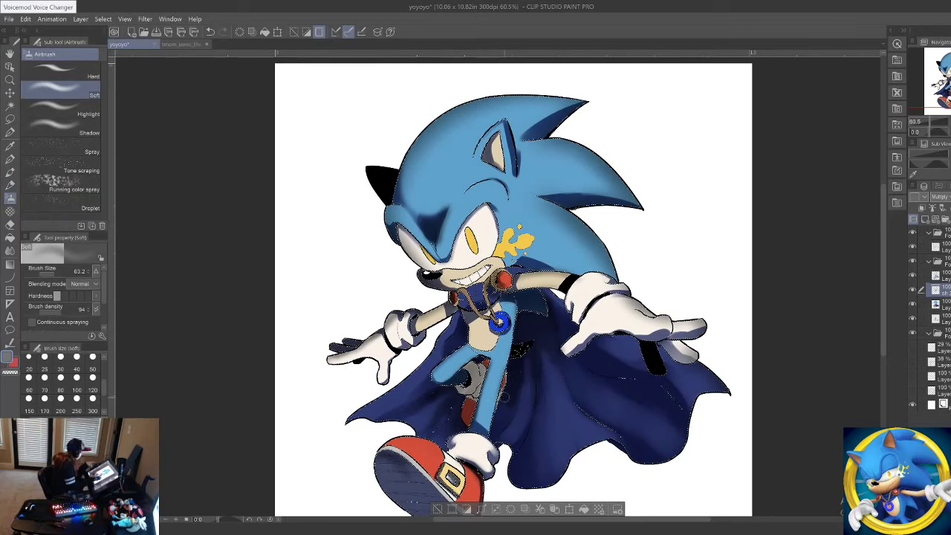
pyautogui.hotkey('ctrl', 'z')
# Step: Darken the front shoe's sole with the Soft airbrush at size 316.8
pyautogui.moveTo(505, 398); pyautogui.dragTo(482, 305)
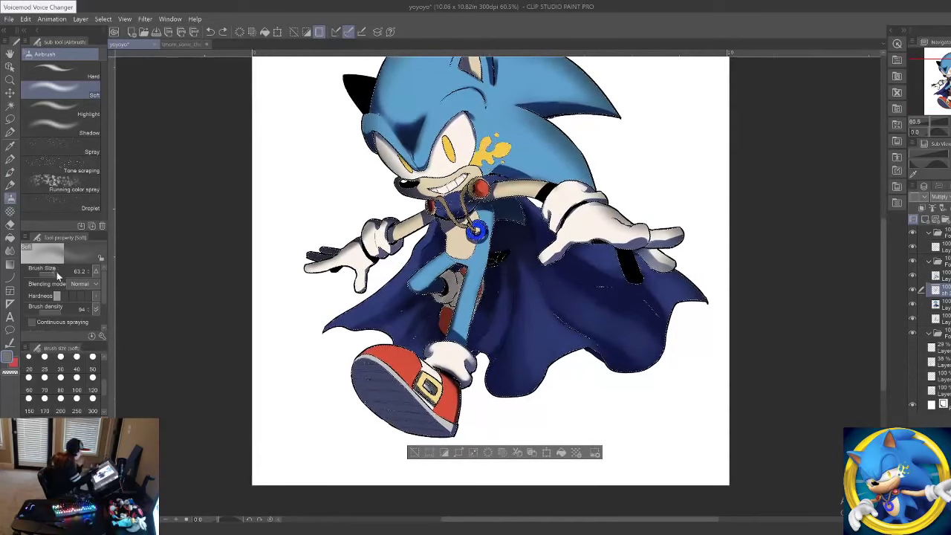
pyautogui.moveTo(59, 275); pyautogui.dragTo(69, 279)
pyautogui.moveTo(377, 393); pyautogui.dragTo(402, 420)
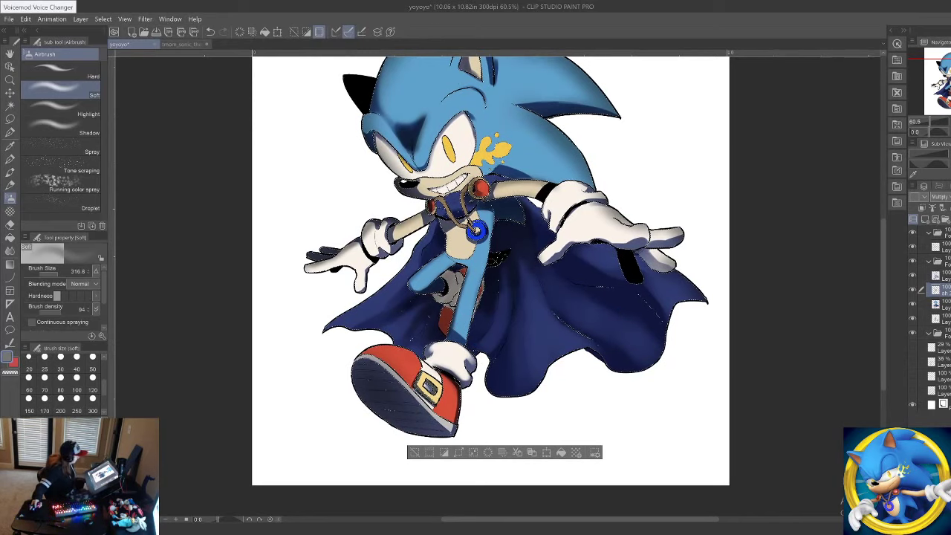
# Step: Deselect the figure's painted area and check the shading across the whole illustration
pyautogui.click(10, 80)
pyautogui.rightClick(364, 168)
pyautogui.click(654, 162)
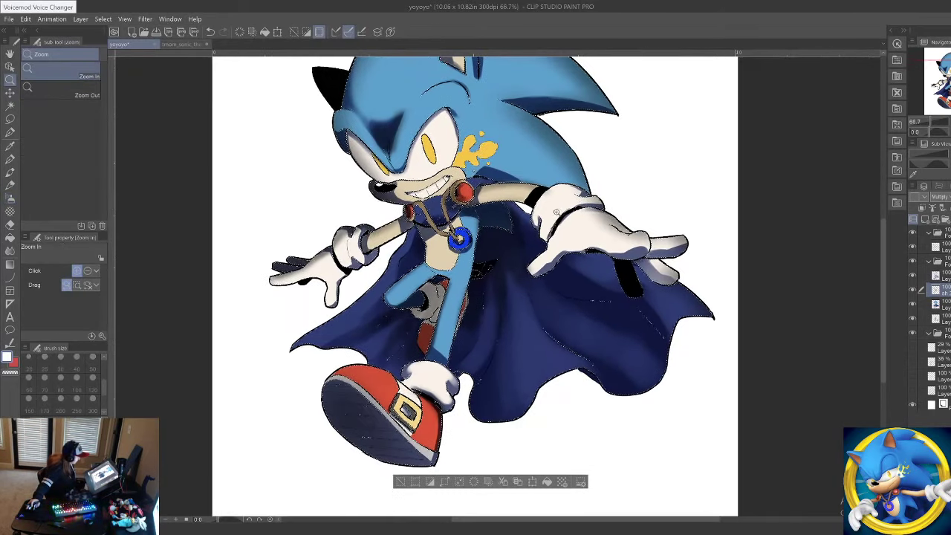
pyautogui.click(10, 119)
pyautogui.scroll(-4, 363, 214)
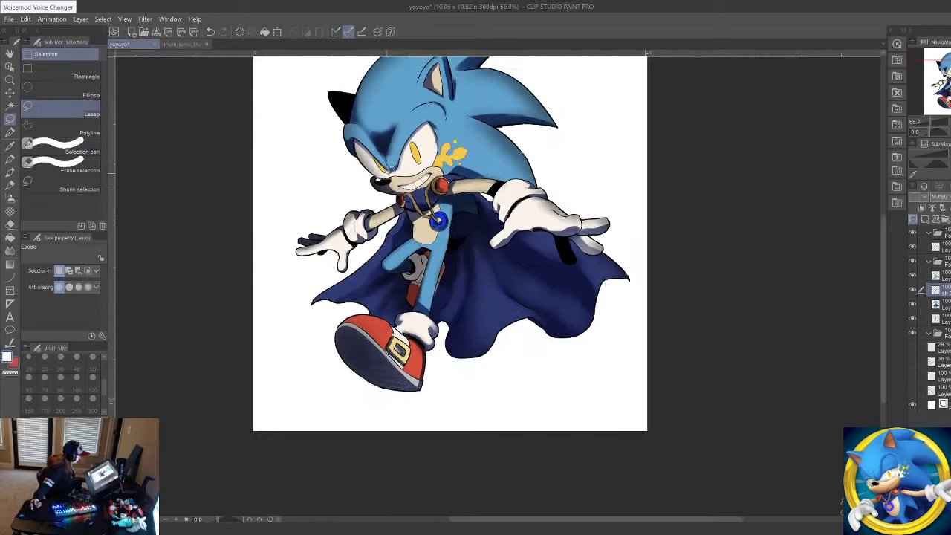
pyautogui.scroll(8, 380, 113)
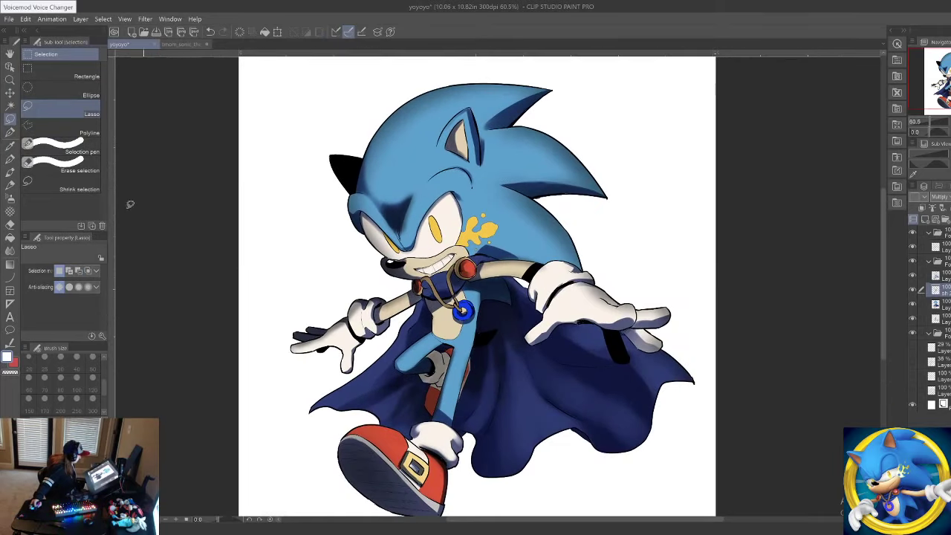
# Step: Lighten the soft shadow on the head and quills using the Soft airbrush with transparent color at size 316.8
pyautogui.click(9, 198)
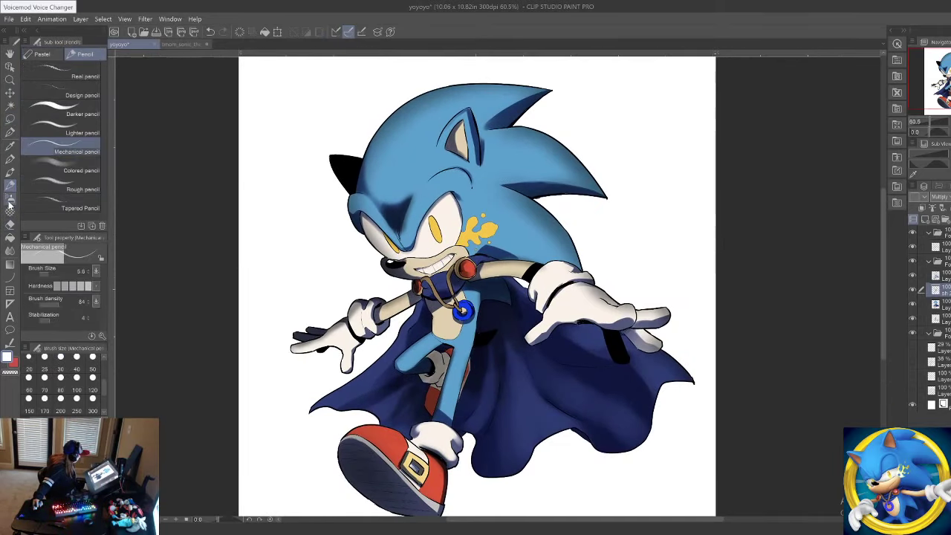
pyautogui.click(9, 372)
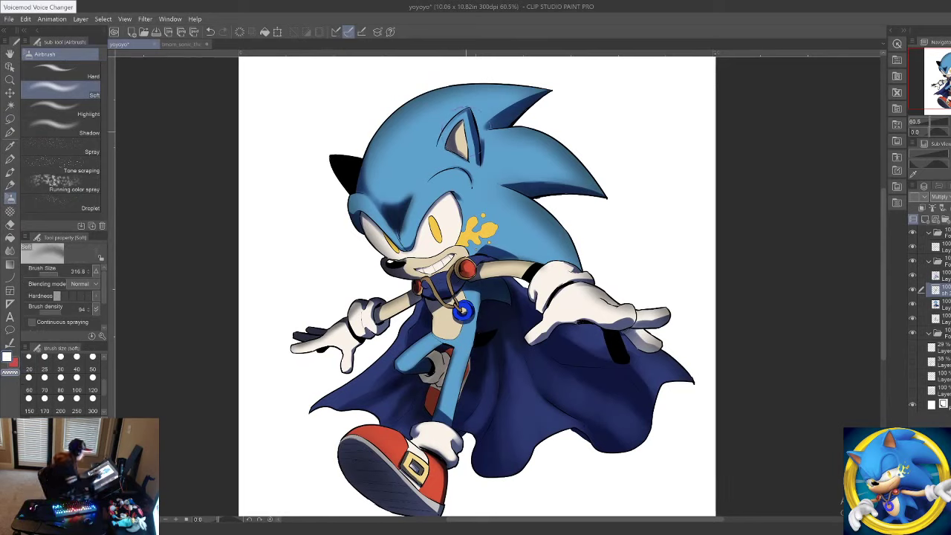
pyautogui.moveTo(401, 174); pyautogui.dragTo(408, 178)
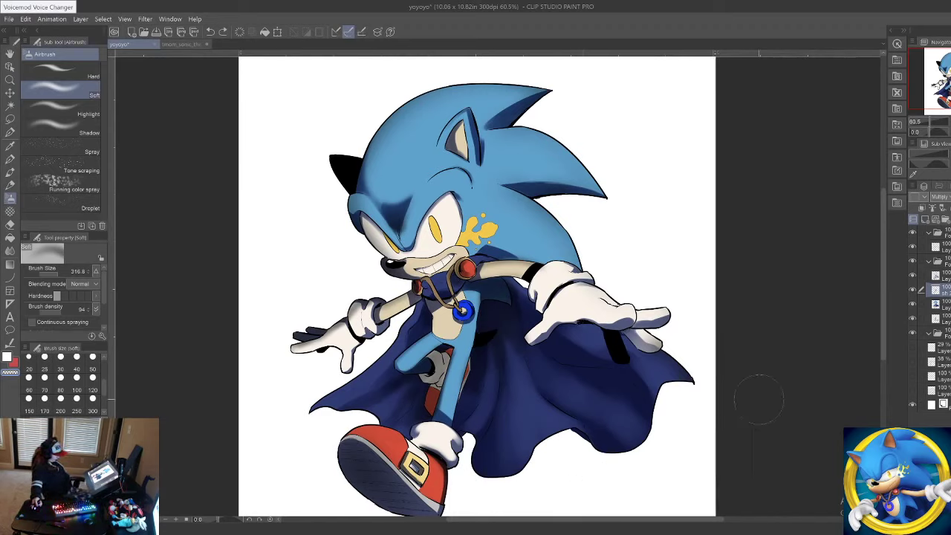
# Step: Compare the illustration with the upper Multiply shadow layer and the top layer hidden and shown, then examine the whole figure
pyautogui.click(922, 275)
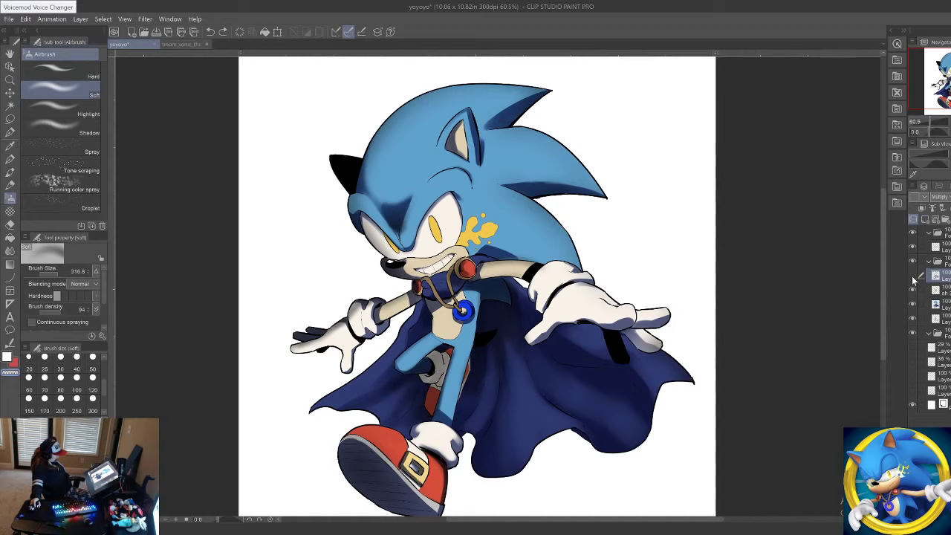
pyautogui.click(913, 275)
pyautogui.click(913, 276)
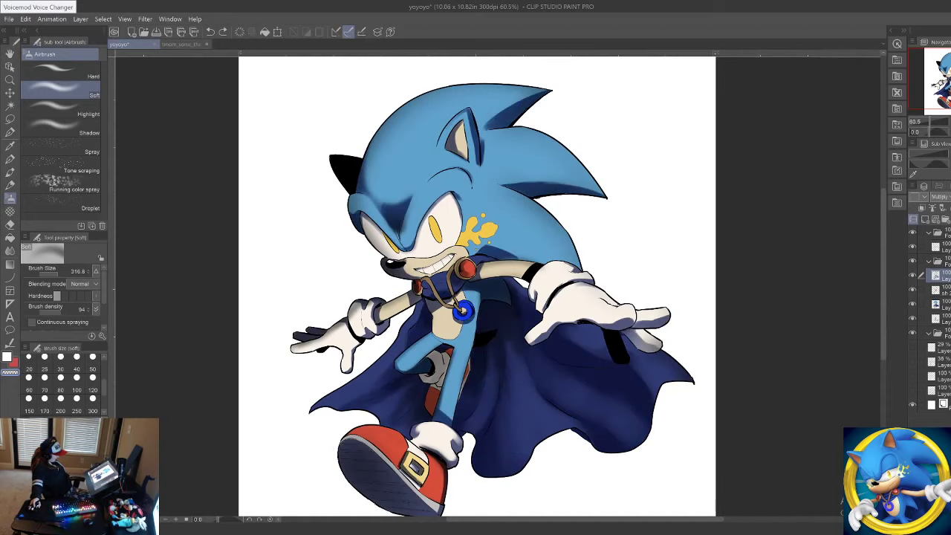
pyautogui.click(943, 197)
pyautogui.click(950, 197)
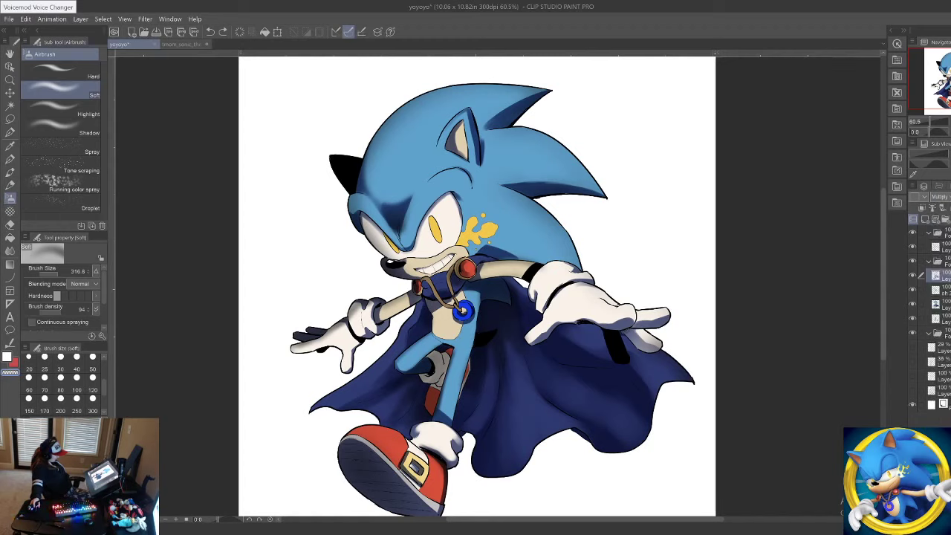
pyautogui.moveTo(950, 197); pyautogui.dragTo(950, 197)
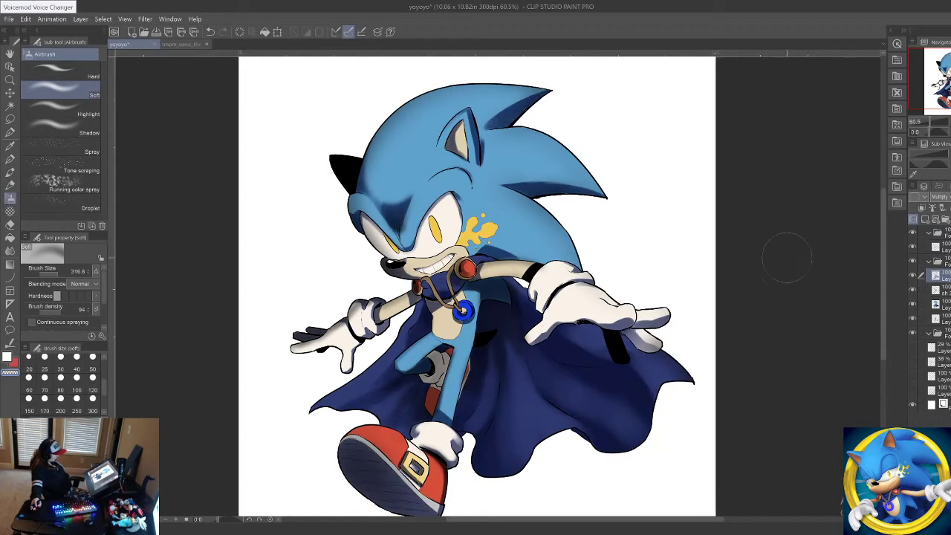
pyautogui.click(913, 247)
pyautogui.click(913, 247)
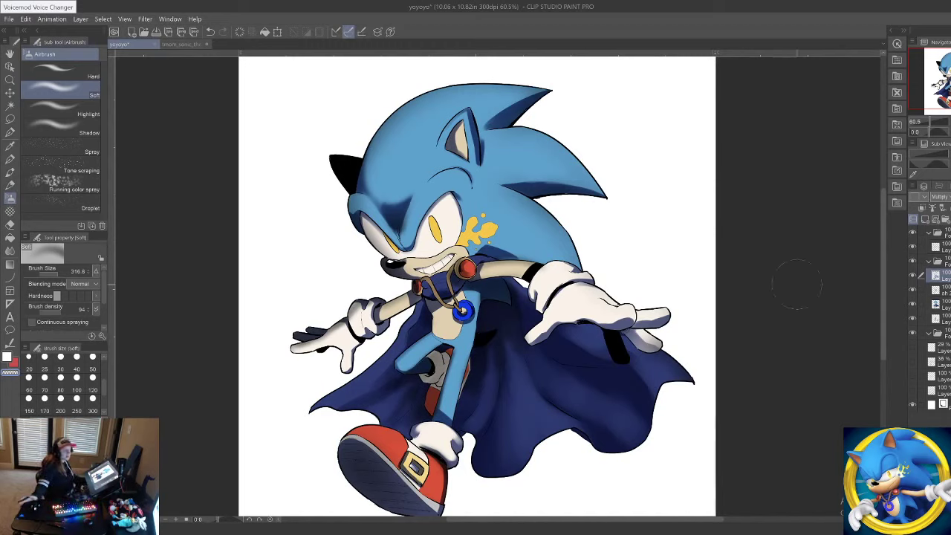
pyautogui.scroll(-2, 601, 355)
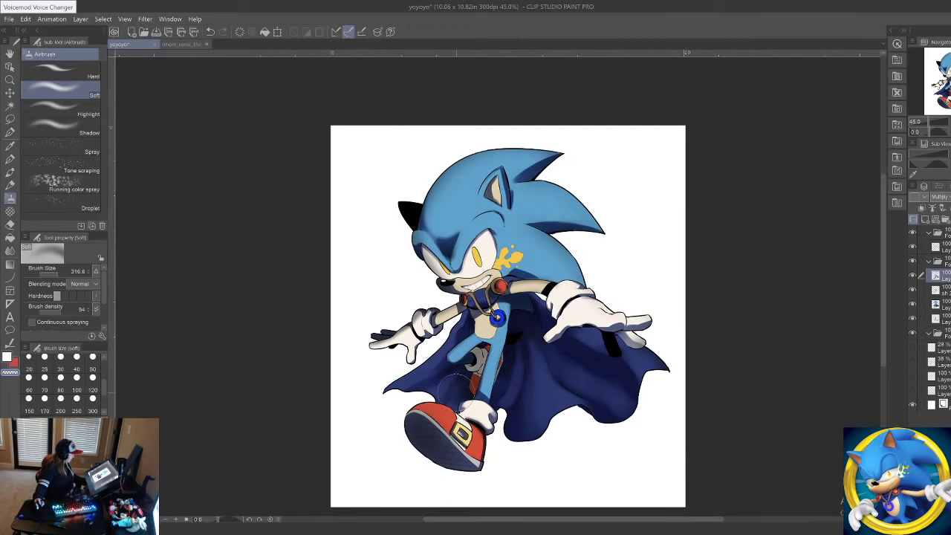
pyautogui.scroll(2, 457, 376)
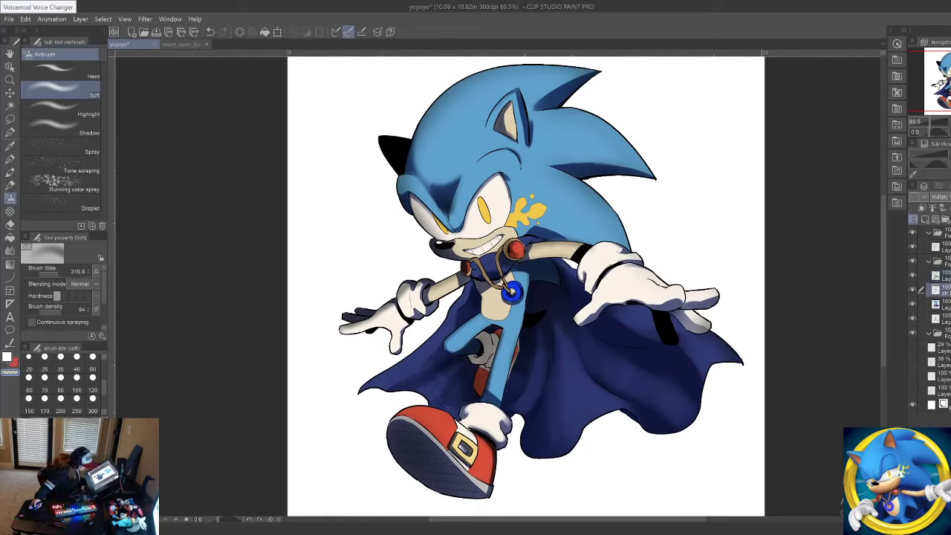
# Step: Add a new layer named HL above the shadow layers and ready the Real G-pen for work on the chest
pyautogui.click(930, 221)
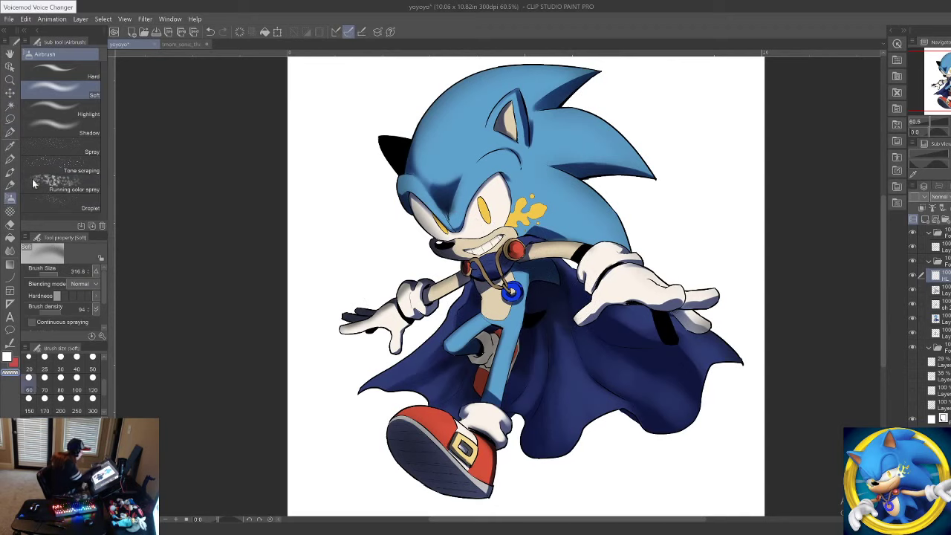
pyautogui.click(9, 79)
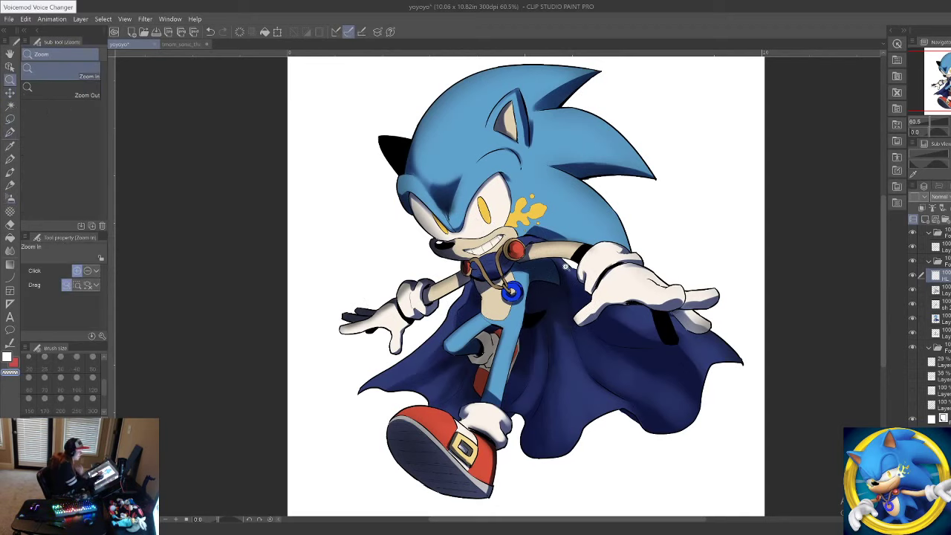
pyautogui.click(566, 268)
pyautogui.click(558, 271)
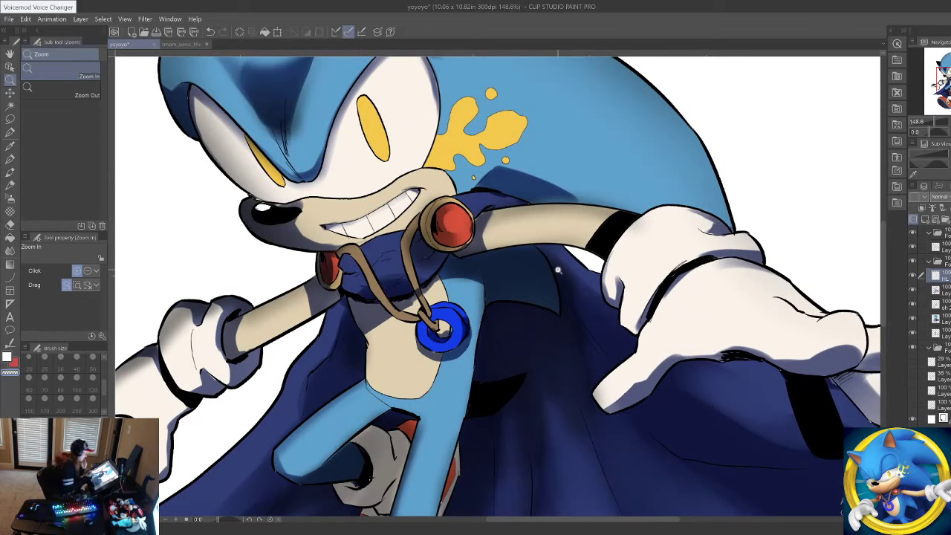
pyautogui.press('p')
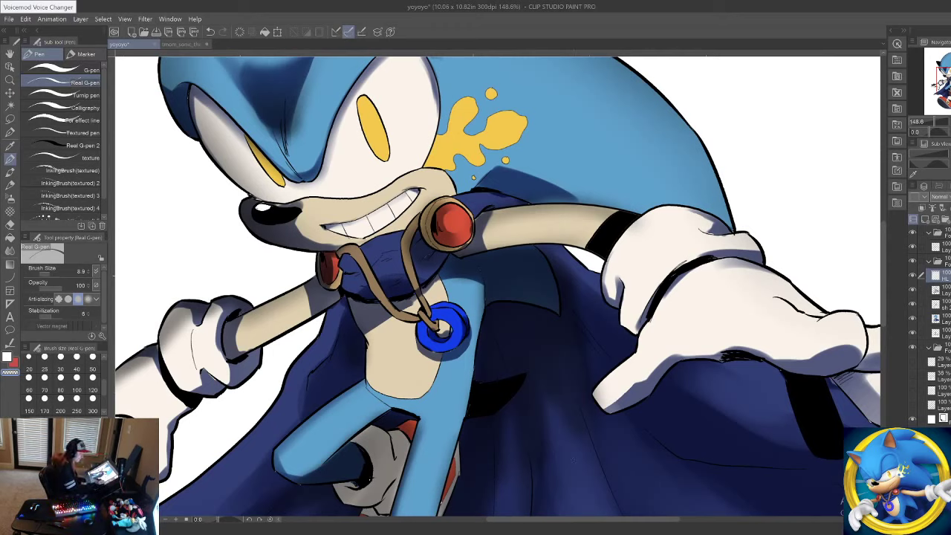
# Step: Sample the blue shadow color from the brow, setting the upper shadow layer to Normal for sampling and back to Multiply
pyautogui.click(937, 290)
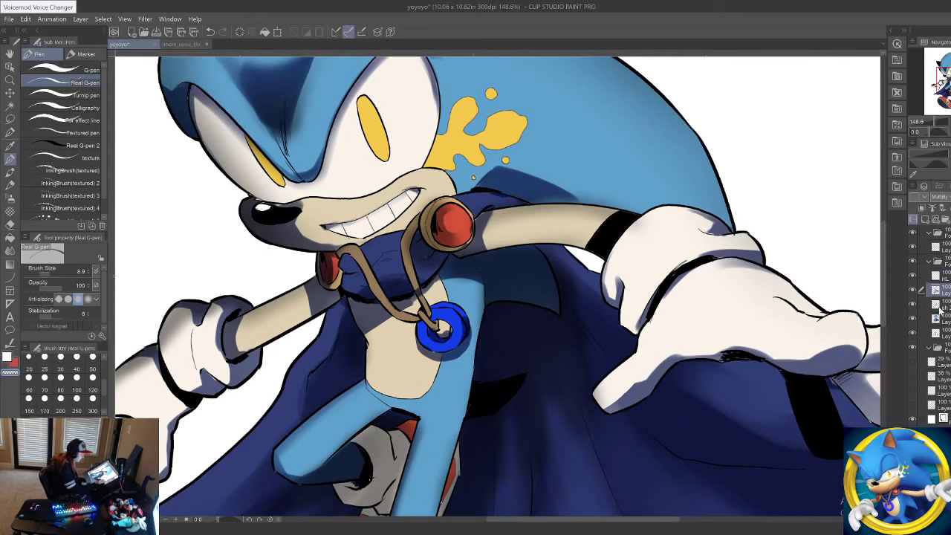
pyautogui.click(941, 197)
pyautogui.click(942, 208)
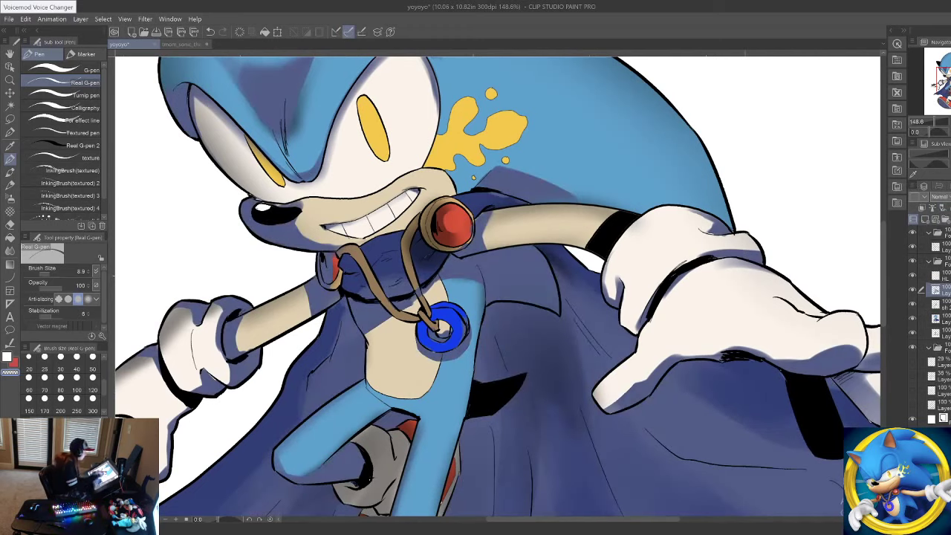
pyautogui.keyDown('alt'); pyautogui.click(265, 78); pyautogui.keyUp('alt')
pyautogui.click(941, 197)
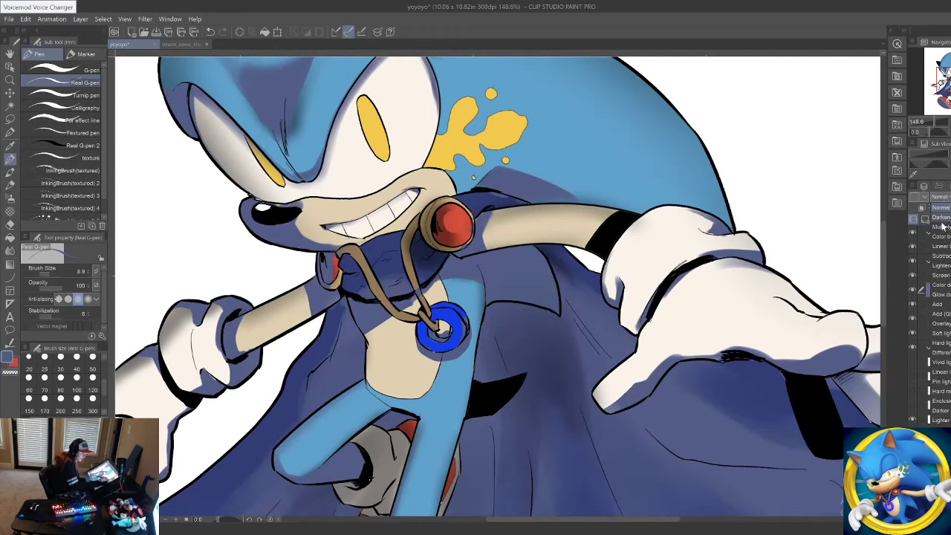
pyautogui.click(940, 233)
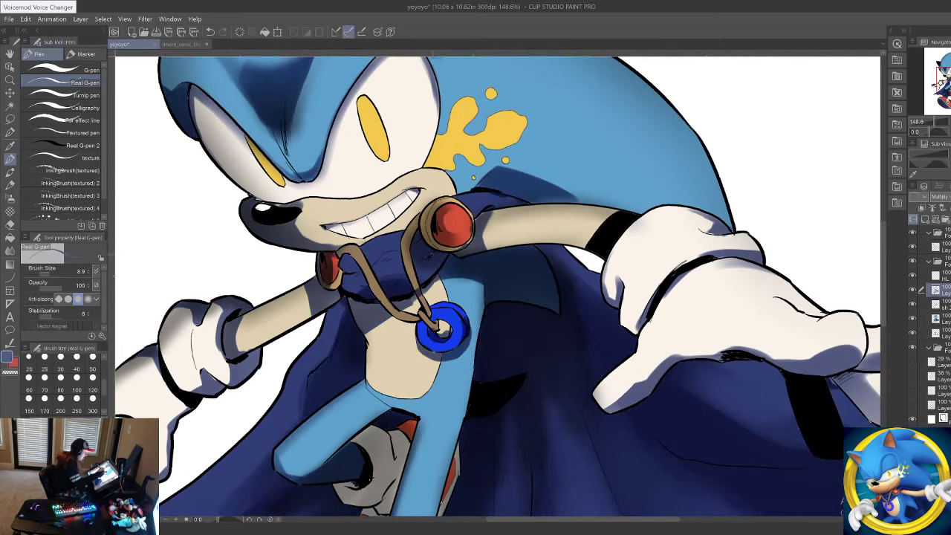
# Step: Shade both necklace cords and the rim of the red shoulder gem with the Real G-pen at size 15.9
pyautogui.click(51, 275)
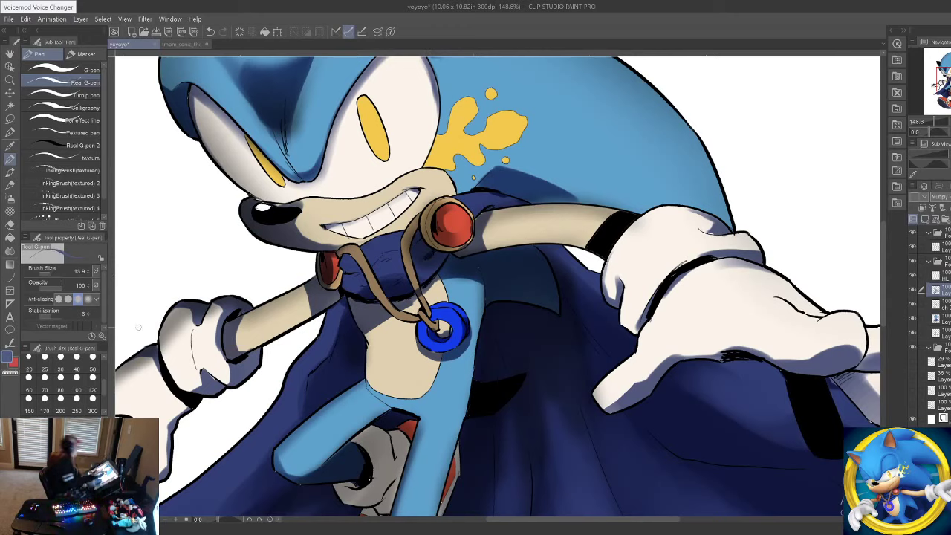
pyautogui.moveTo(418, 227)
pyautogui.mouseDown()
pyautogui.moveTo(408, 253)
pyautogui.moveTo(429, 304)
pyautogui.mouseUp()
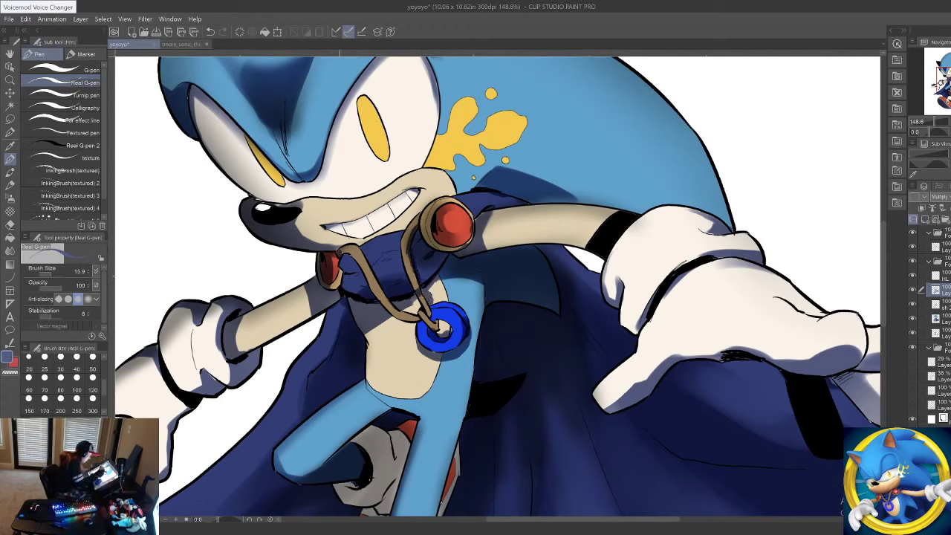
pyautogui.moveTo(340, 252); pyautogui.dragTo(413, 326)
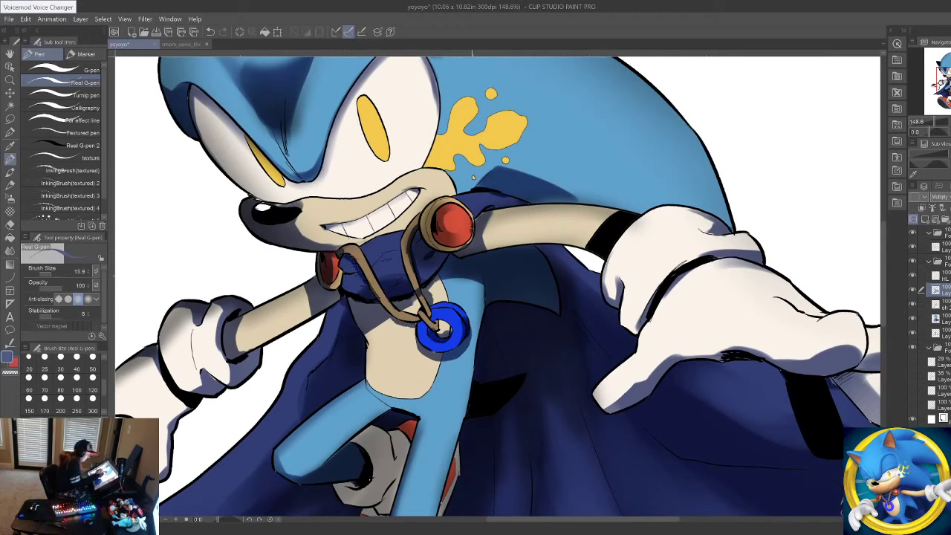
pyautogui.moveTo(438, 208)
pyautogui.mouseDown()
pyautogui.moveTo(439, 243)
pyautogui.moveTo(461, 247)
pyautogui.mouseUp()
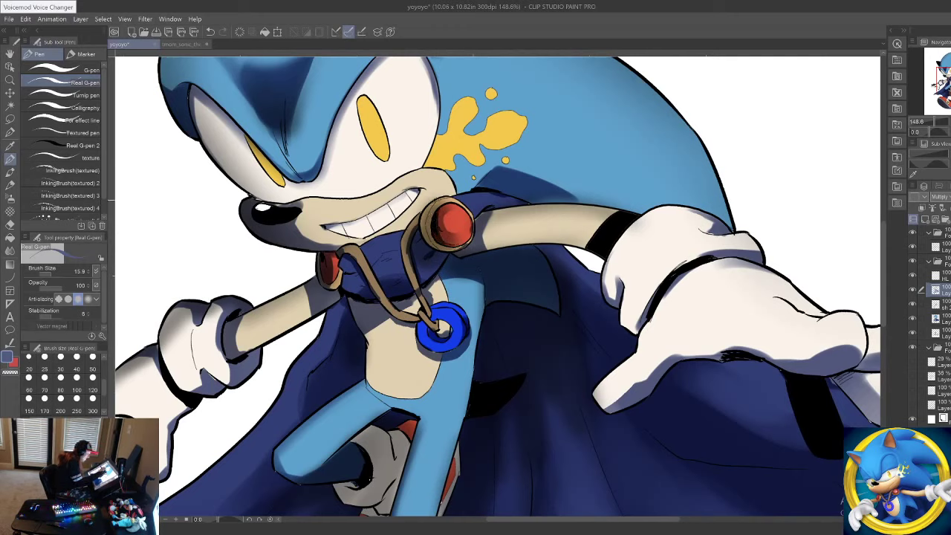
pyautogui.moveTo(438, 199)
pyautogui.mouseDown()
pyautogui.moveTo(424, 223)
pyautogui.moveTo(431, 241)
pyautogui.moveTo(422, 238)
pyautogui.moveTo(432, 255)
pyautogui.moveTo(455, 254)
pyautogui.mouseUp()
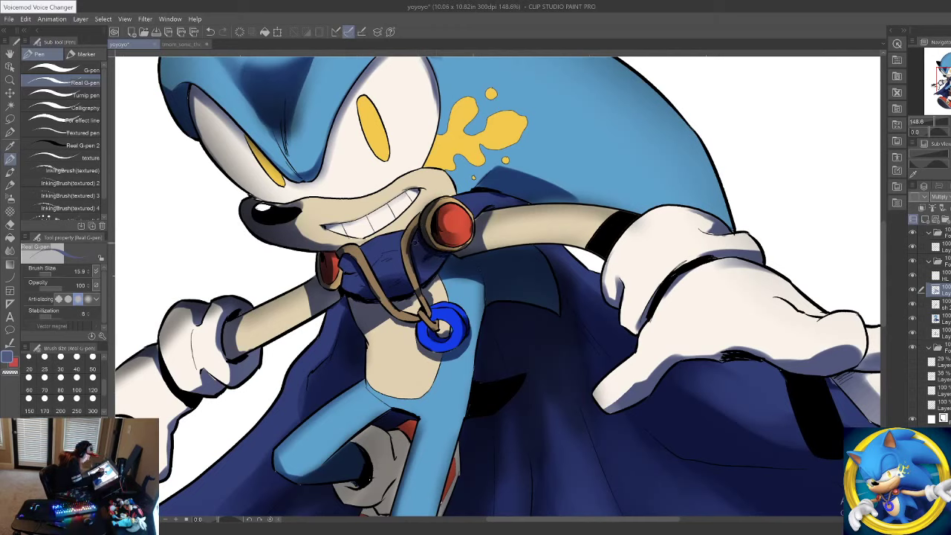
# Step: Paint fold shadows on the cape's collar and darken the cord and bead around the blue pendant with the Real G-pen
pyautogui.moveTo(395, 250); pyautogui.dragTo(333, 289)
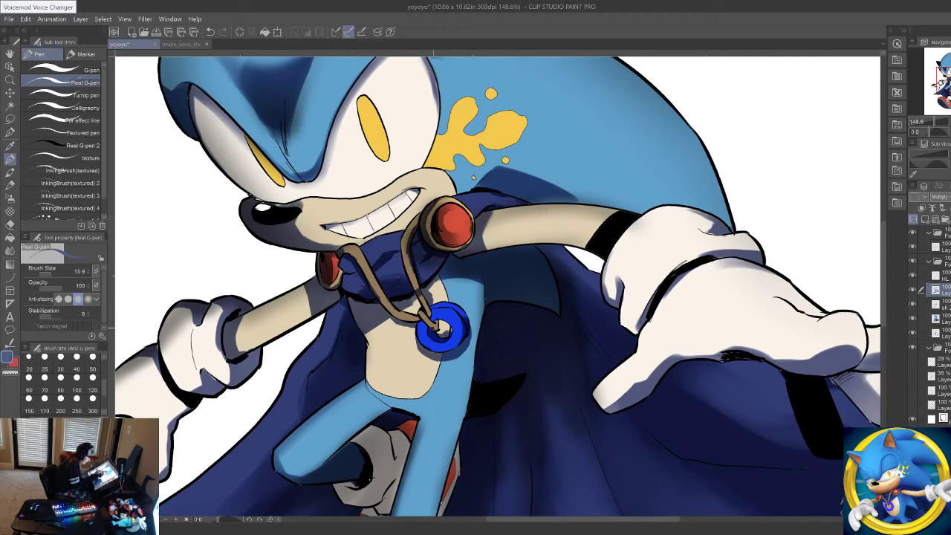
pyautogui.moveTo(430, 324); pyautogui.dragTo(439, 330)
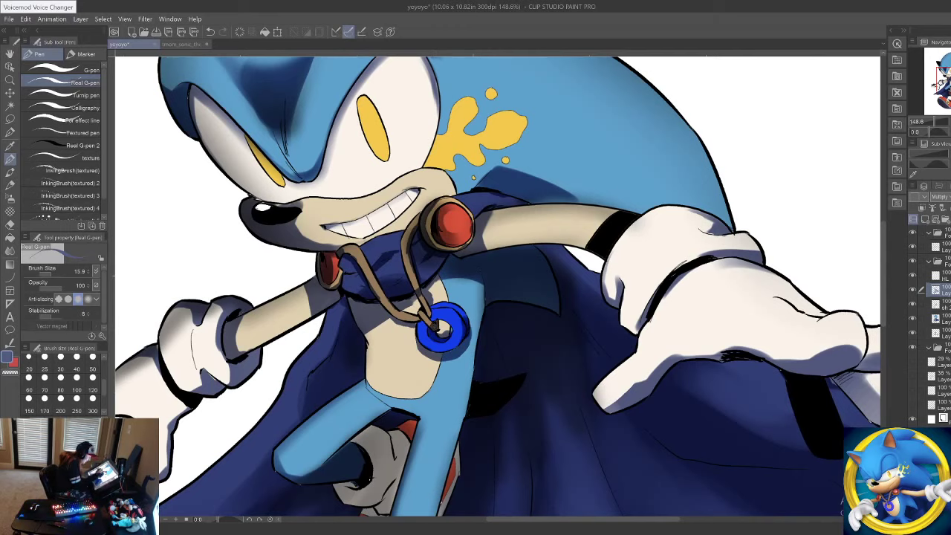
pyautogui.moveTo(411, 287)
pyautogui.mouseDown()
pyautogui.moveTo(425, 298)
pyautogui.moveTo(397, 319)
pyautogui.moveTo(455, 304)
pyautogui.mouseUp()
# Step: Shade the outer edge of the brow beside the black ear with the Real G-pen at size 15.9
pyautogui.click(10, 80)
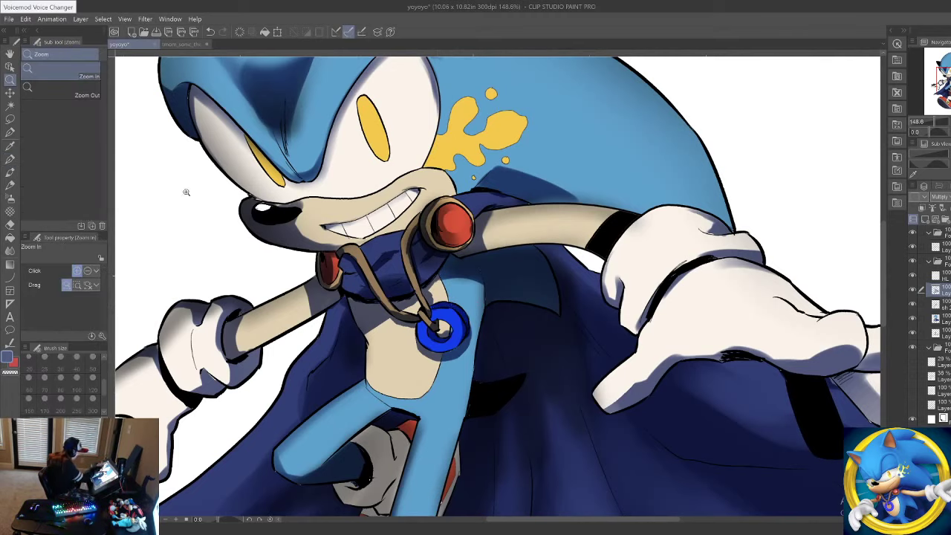
pyautogui.moveTo(327, 230); pyautogui.dragTo(245, 227)
pyautogui.moveTo(298, 158); pyautogui.dragTo(357, 206)
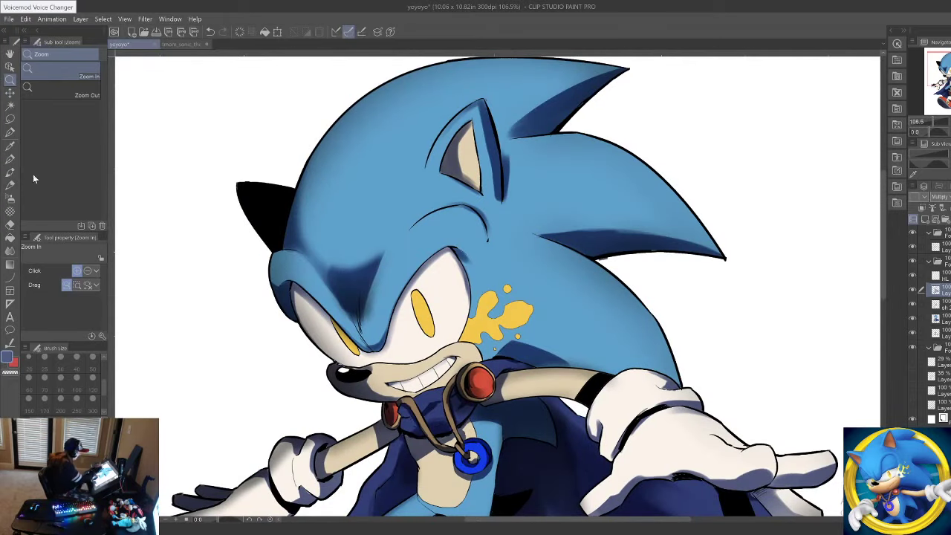
pyautogui.click(11, 160)
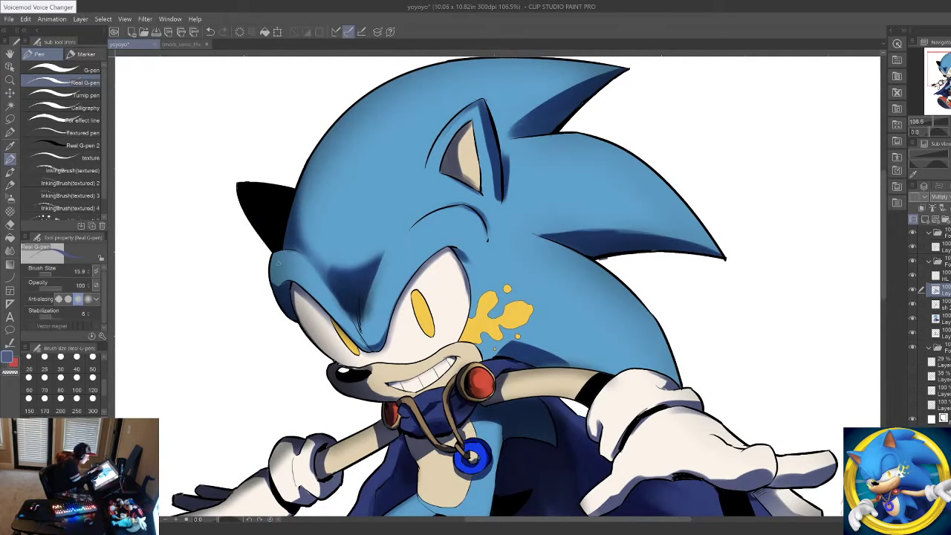
pyautogui.moveTo(281, 288); pyautogui.dragTo(275, 256)
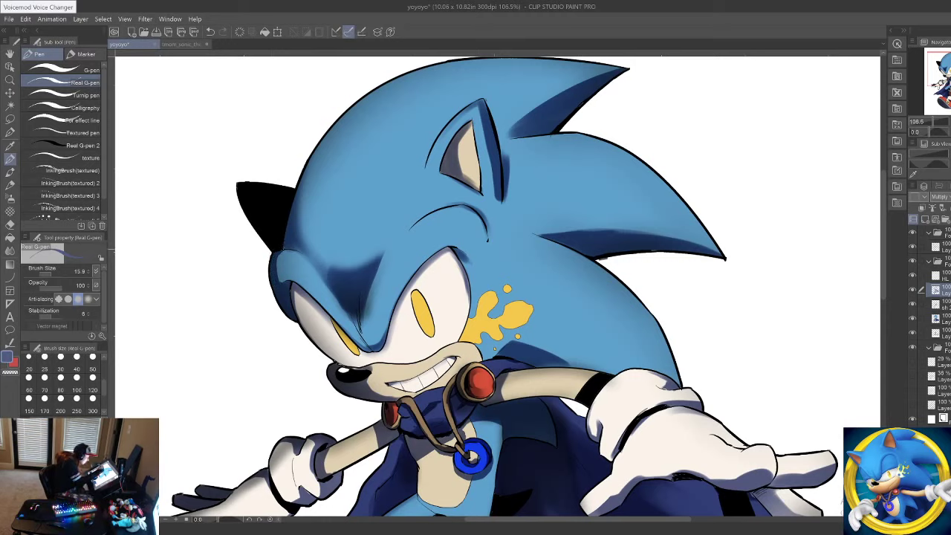
pyautogui.moveTo(281, 250); pyautogui.dragTo(300, 252)
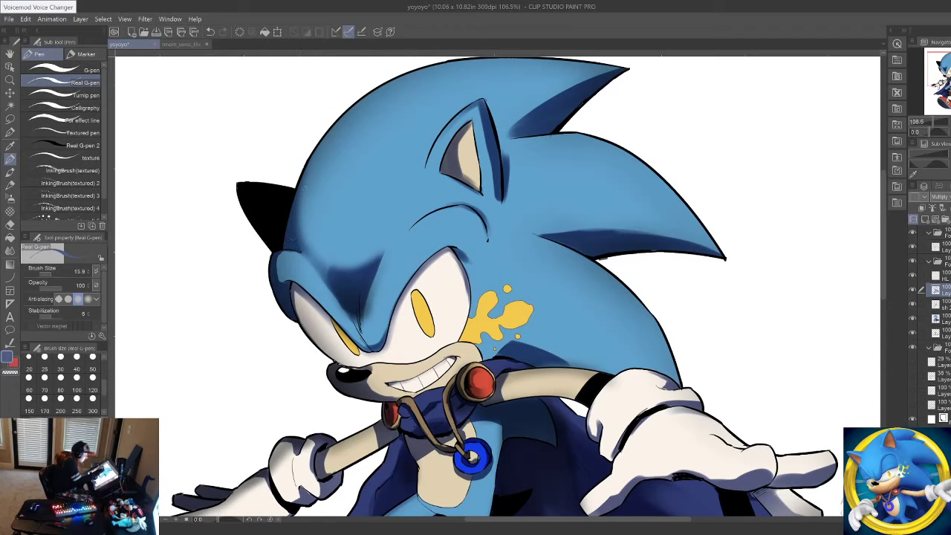
pyautogui.press('e')
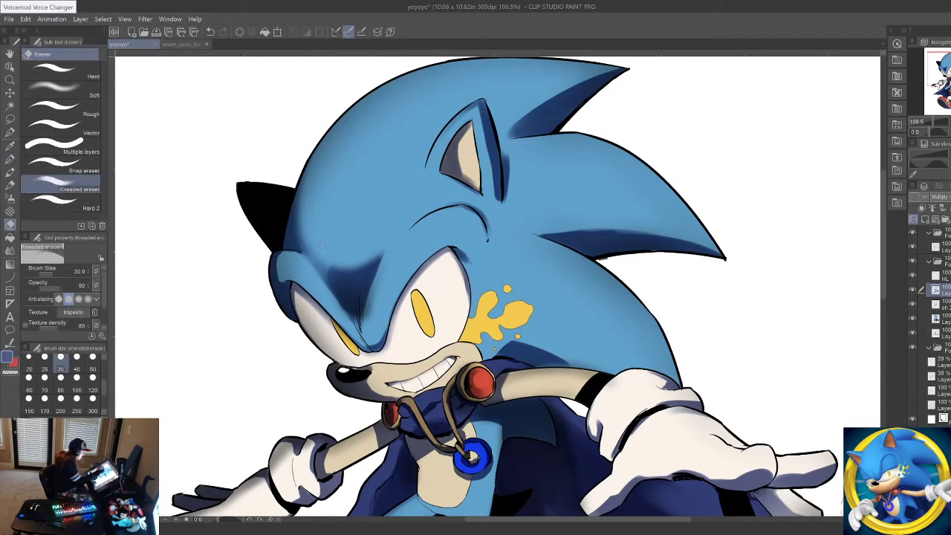
pyautogui.hotkey('ctrl', 'z')
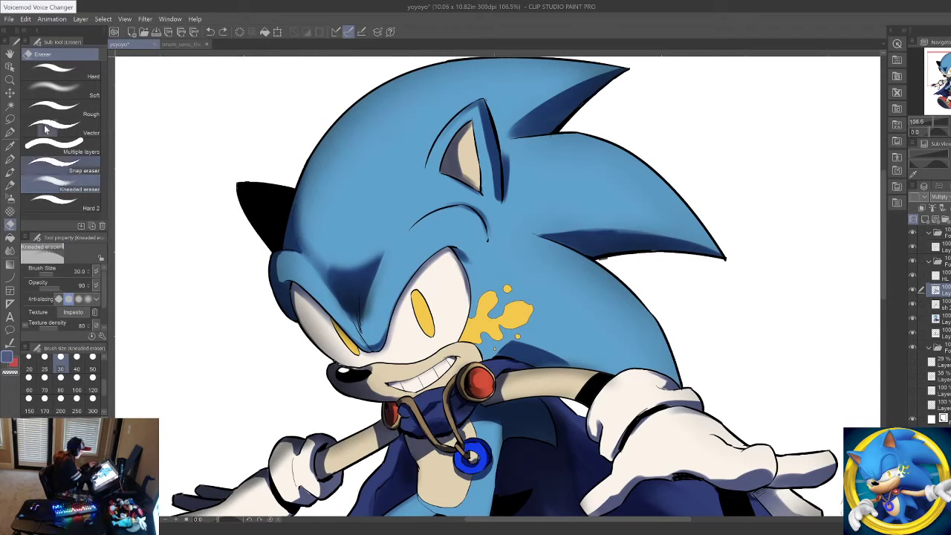
# Step: Select the figure's painted area and add a new Normal layer above the HL layer
pyautogui.click(10, 80)
pyautogui.moveTo(321, 155); pyautogui.dragTo(271, 158)
pyautogui.moveTo(334, 138); pyautogui.dragTo(366, 157)
pyautogui.moveTo(426, 226)
pyautogui.mouseDown()
pyautogui.moveTo(400, 222)
pyautogui.moveTo(417, 213)
pyautogui.mouseUp()
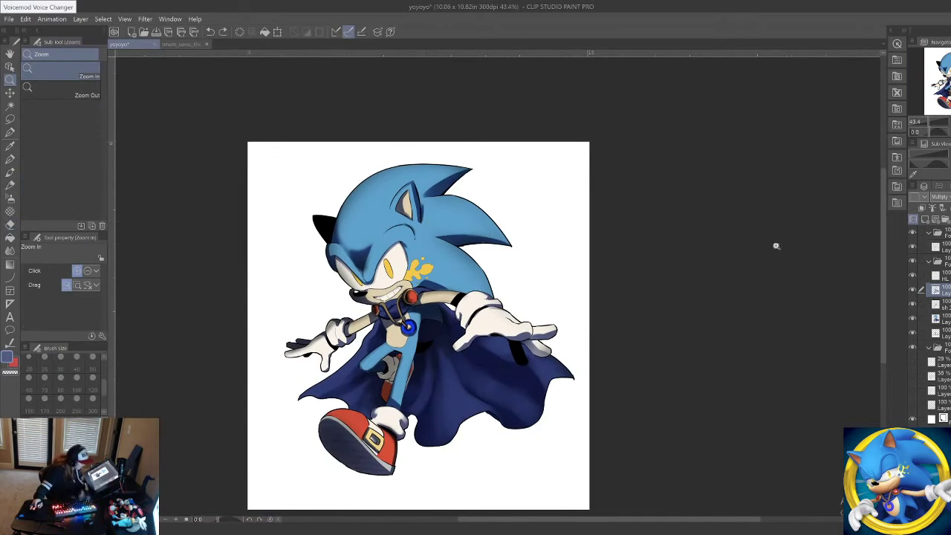
pyautogui.keyDown('ctrl'); pyautogui.click(936, 318); pyautogui.keyUp('ctrl')
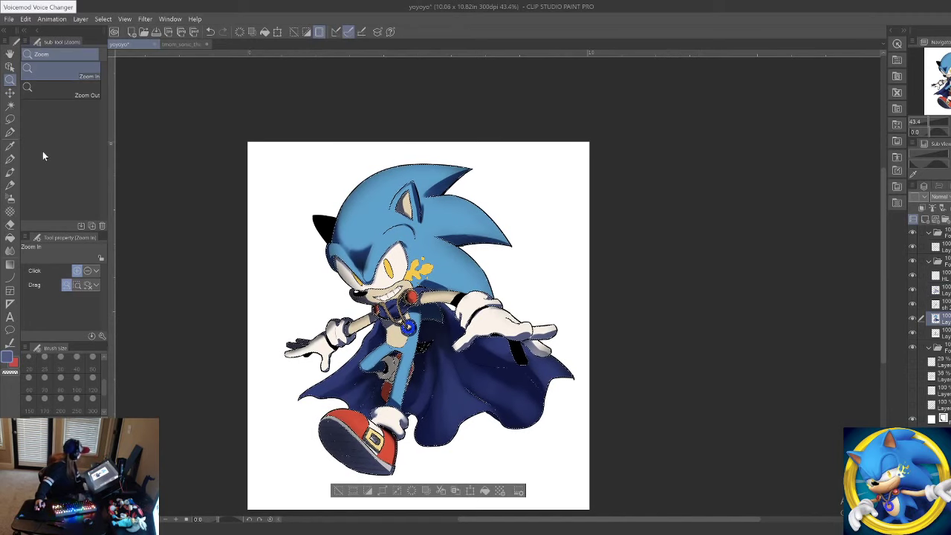
pyautogui.click(942, 276)
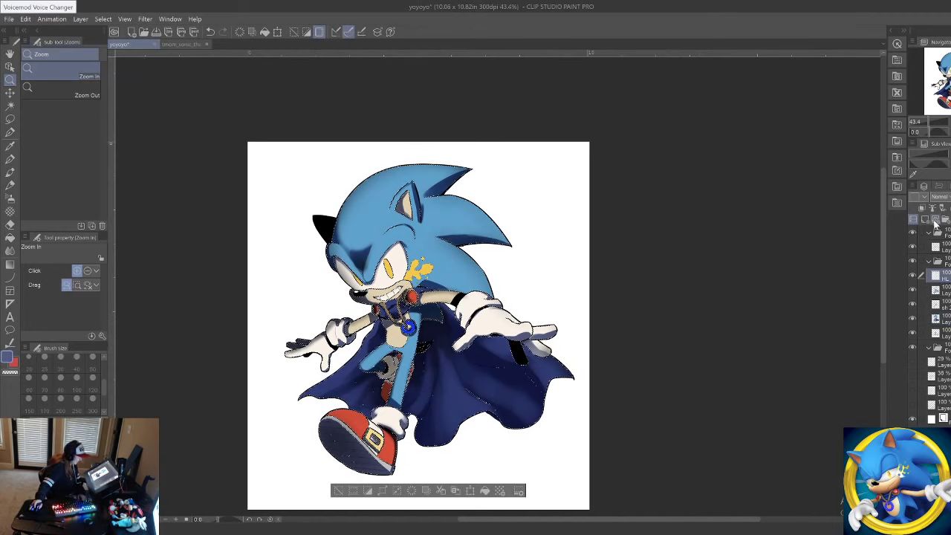
pyautogui.click(926, 220)
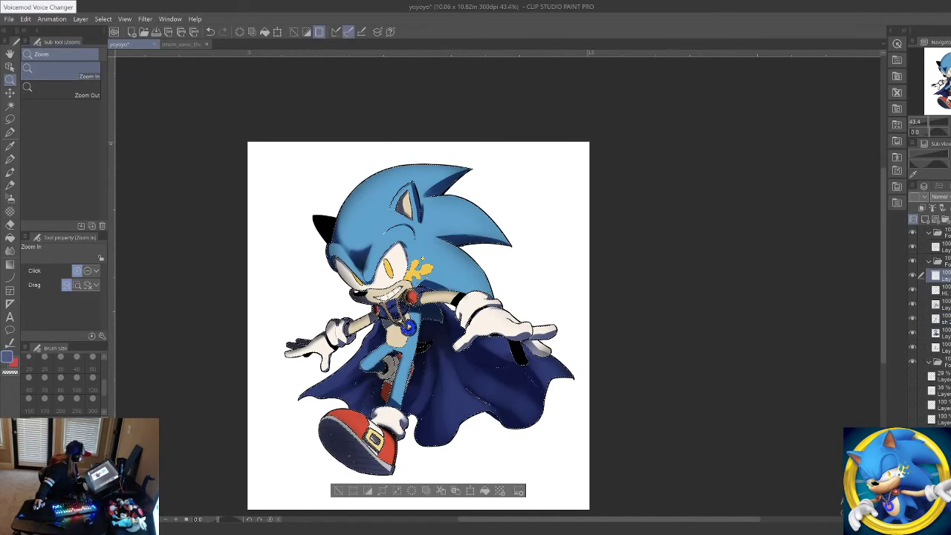
# Step: Airbrush a soft glow over the eyes and muzzle with the Soft airbrush at size 316.8, using yellow sampled from the cheek splatter
pyautogui.rightClick(421, 264)
pyautogui.rightClick(422, 270)
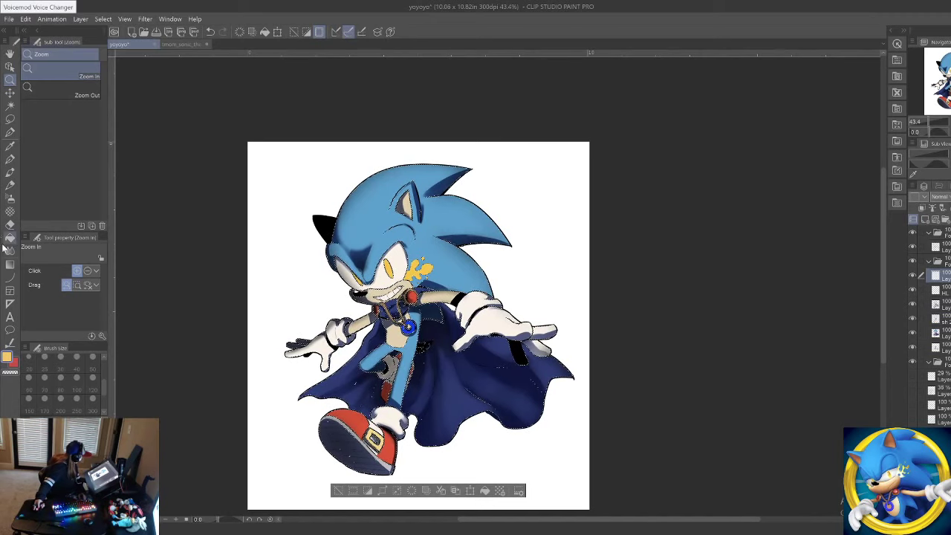
pyautogui.click(11, 198)
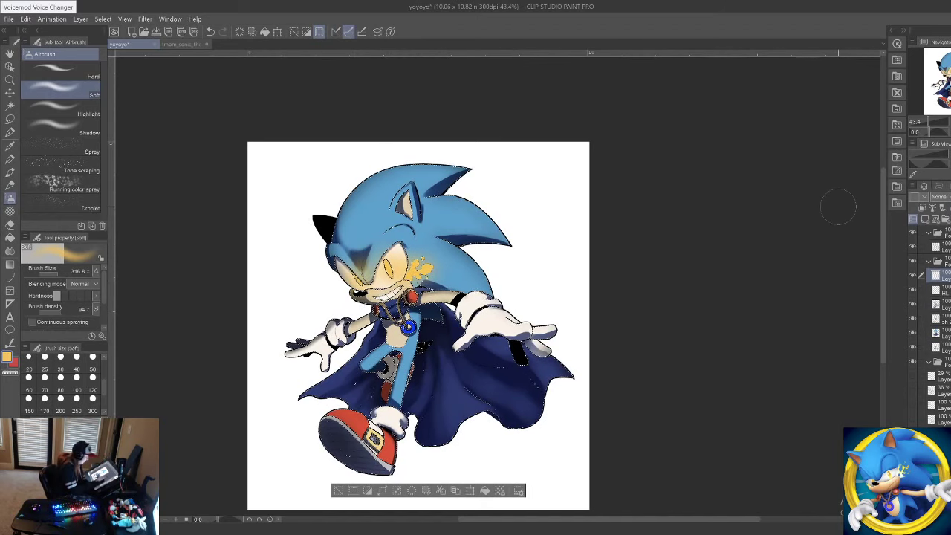
# Step: Set the eye glow layer's blending mode to Overlay, soften the glow with the Soft airbrush in transparent colour, and clear the selection
pyautogui.click(940, 197)
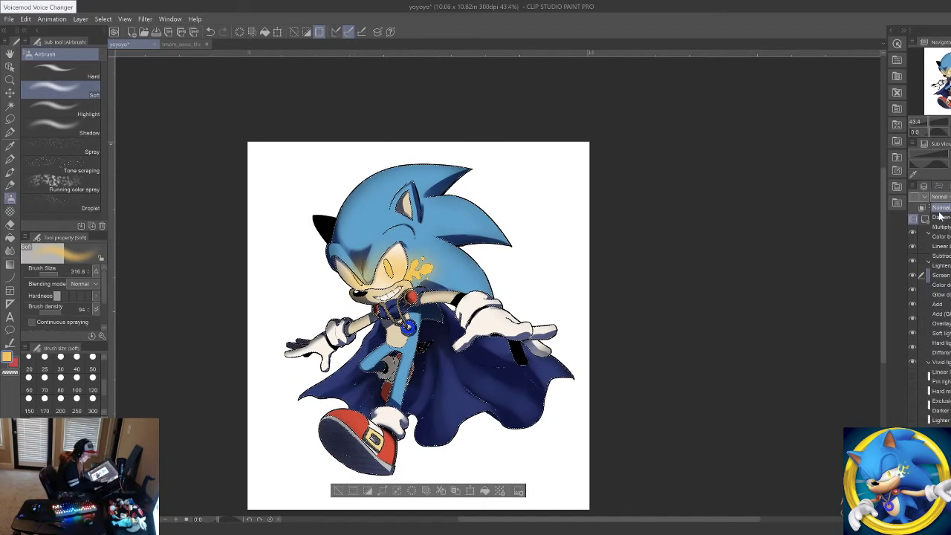
pyautogui.click(947, 326)
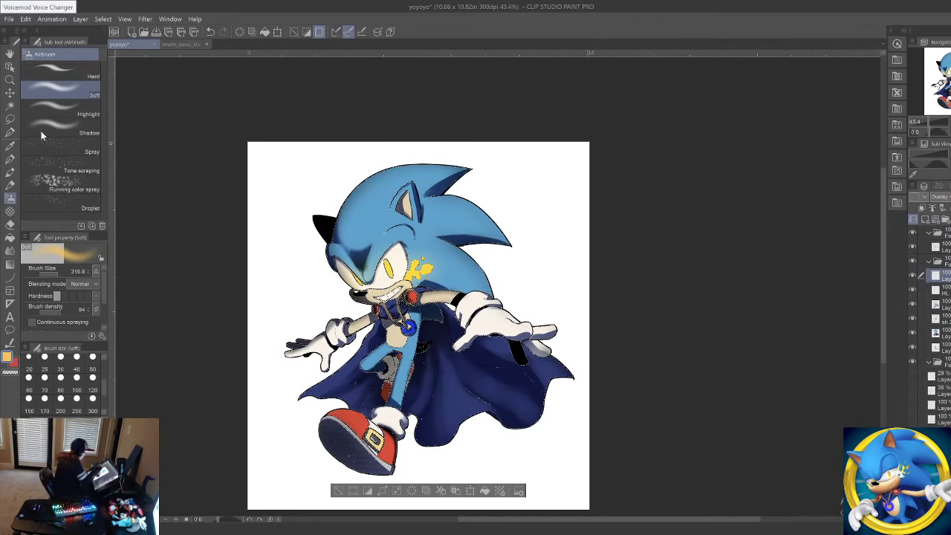
pyautogui.click(9, 79)
pyautogui.click(405, 268)
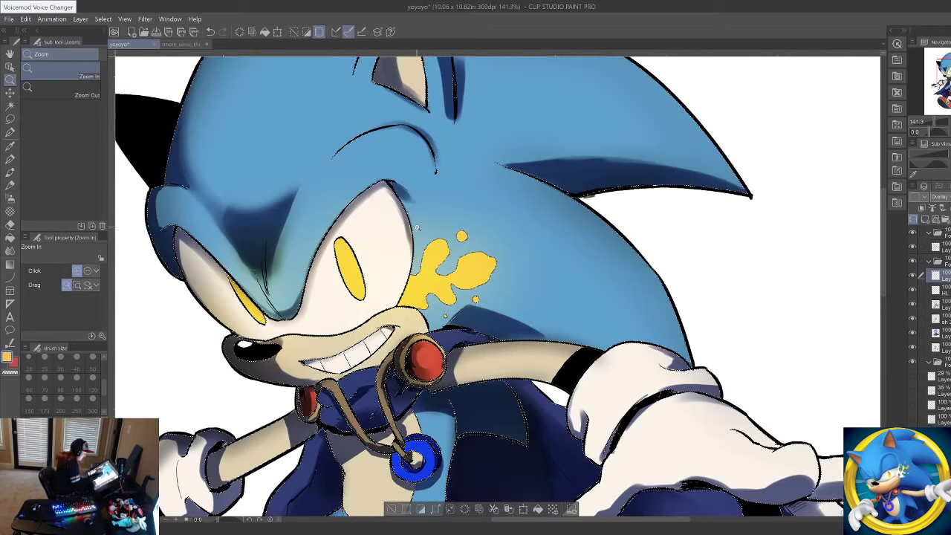
pyautogui.click(10, 183)
pyautogui.click(10, 197)
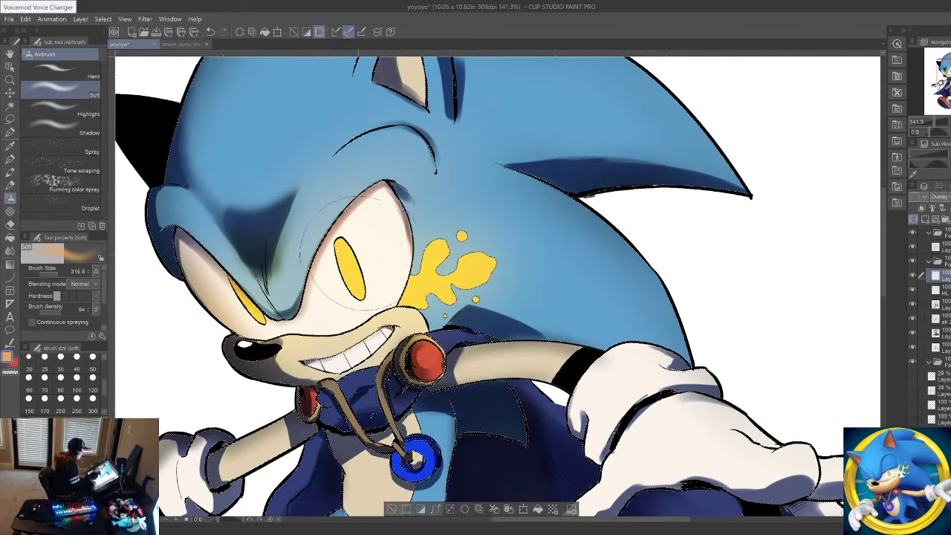
pyautogui.click(10, 373)
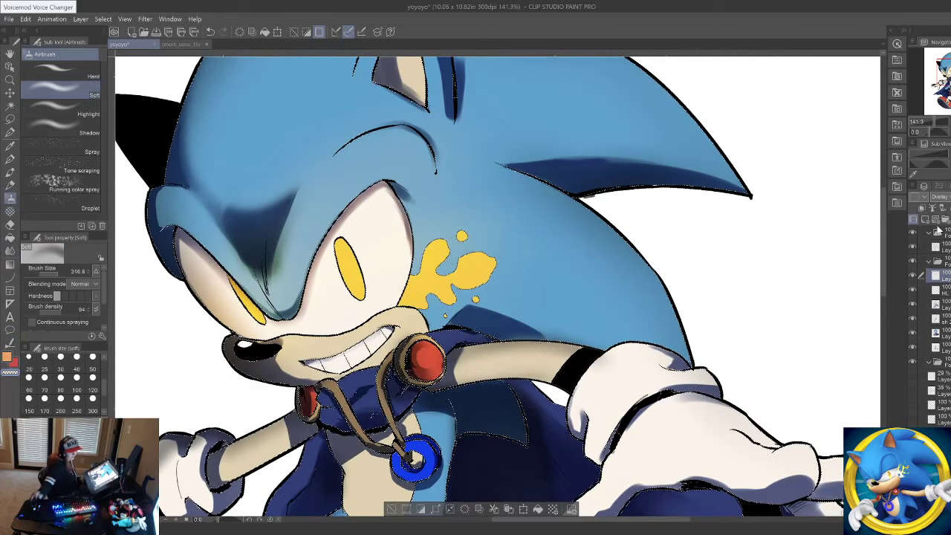
pyautogui.click(10, 119)
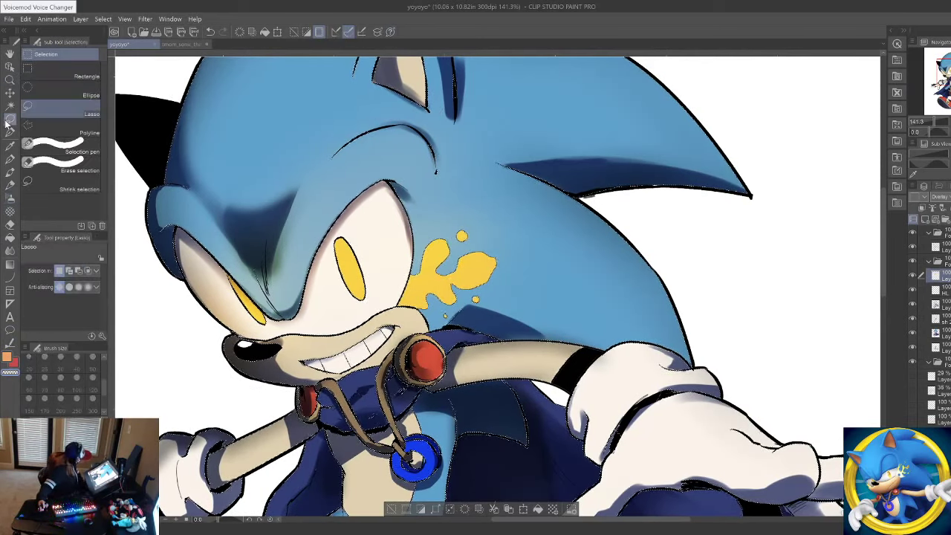
pyautogui.click(788, 290)
# Step: Repair the rough outline just above the nose on the line art layer with the Real G-pen at size 15.9, using a sampled dark colour
pyautogui.scroll(-2, 731, 288)
pyautogui.scroll(-5, 725, 288)
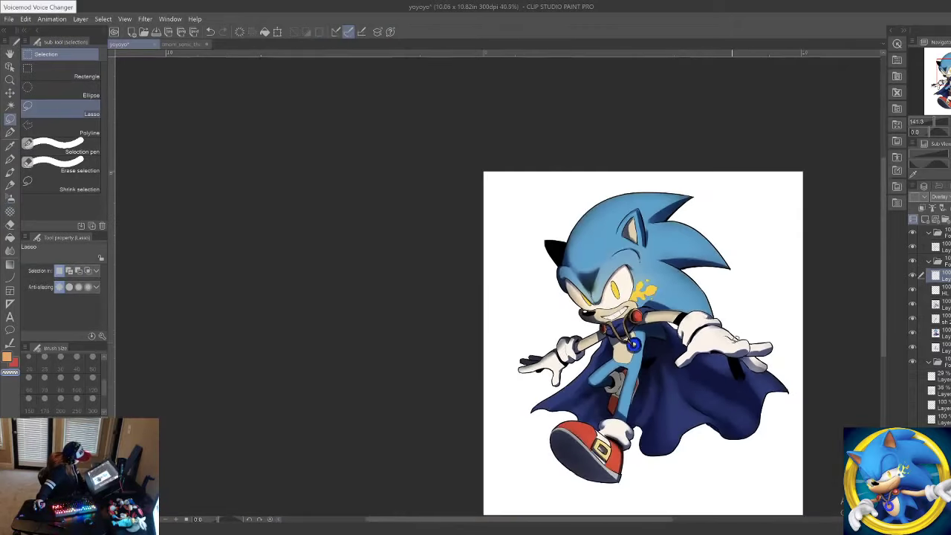
pyautogui.scroll(2, 765, 382)
pyautogui.scroll(1, 771, 377)
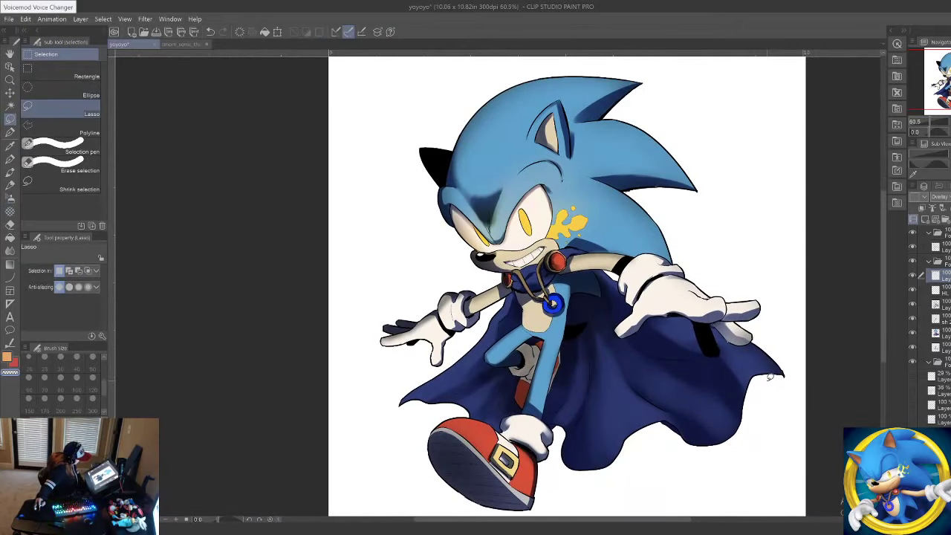
pyautogui.scroll(-2, 756, 184)
pyautogui.scroll(1, 717, 185)
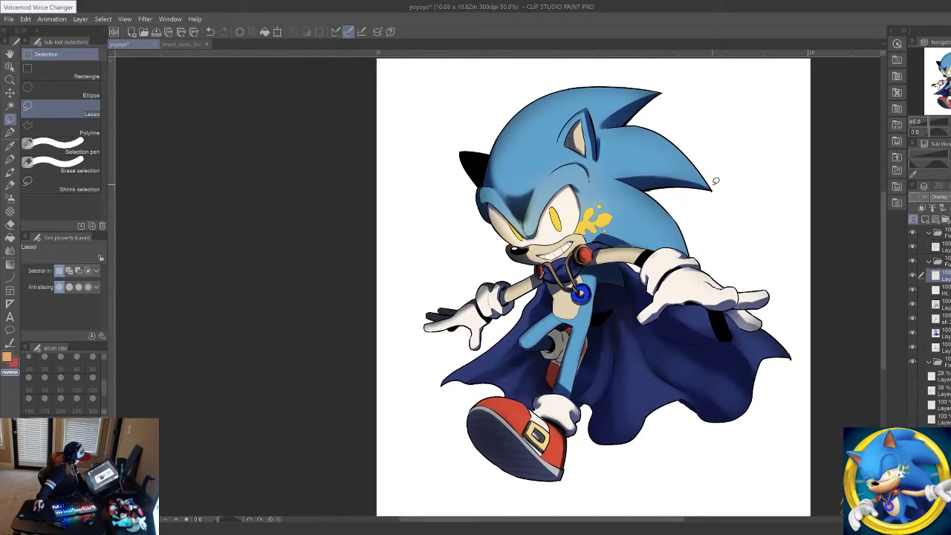
pyautogui.scroll(2, 716, 181)
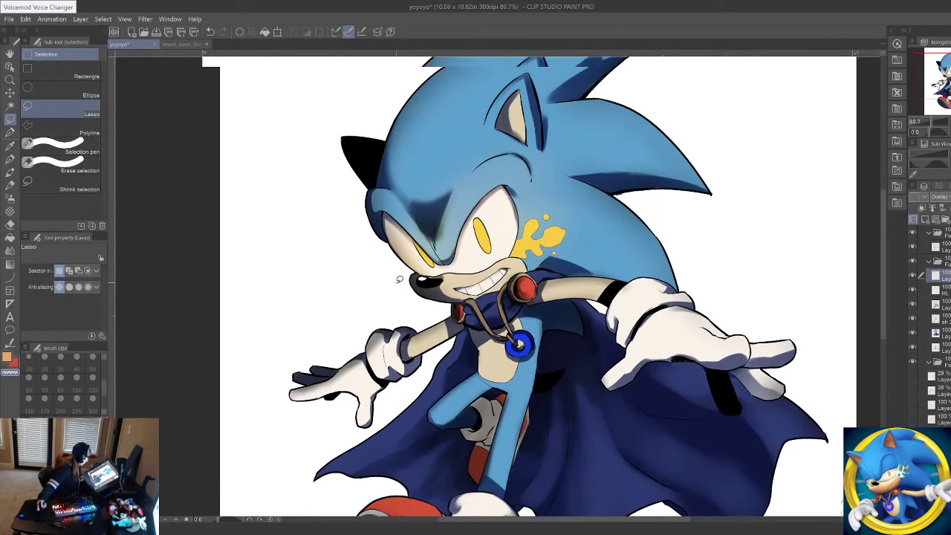
pyautogui.scroll(5, 399, 279)
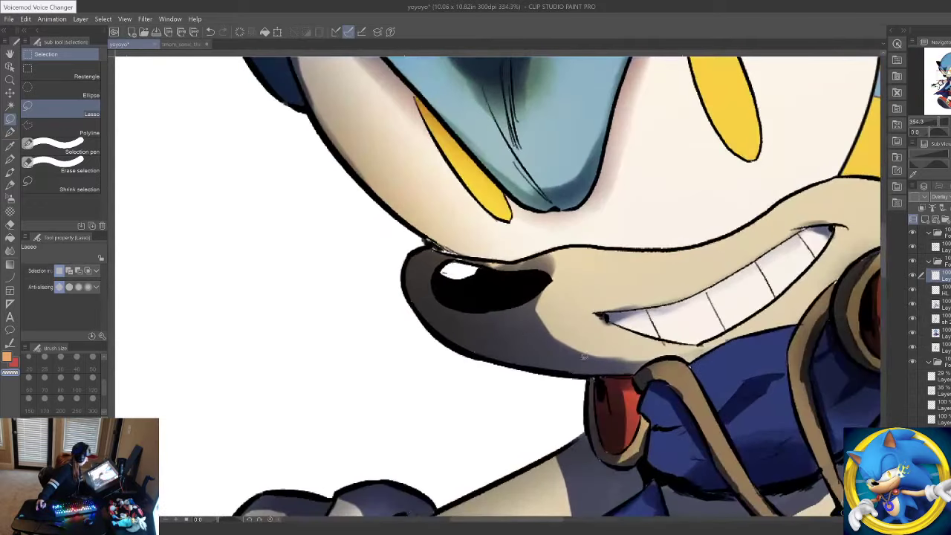
pyautogui.click(938, 347)
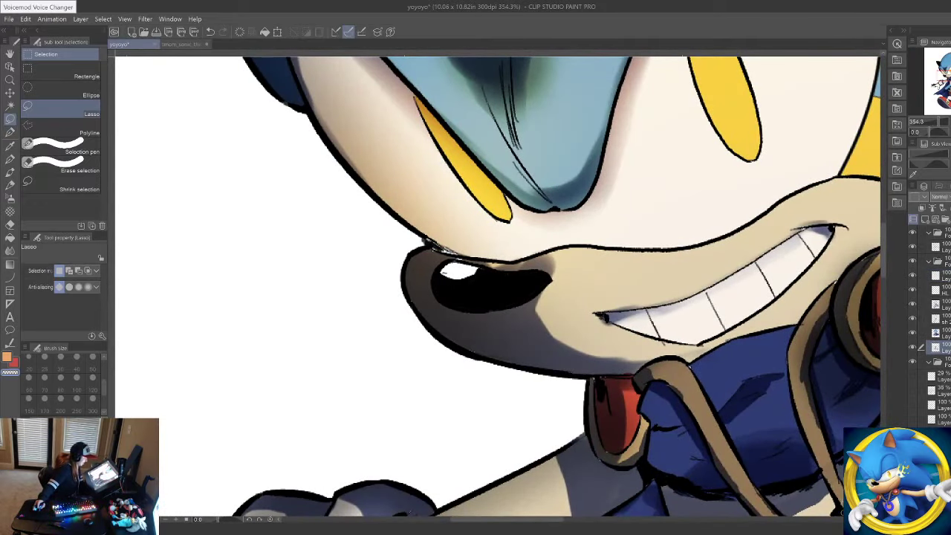
pyautogui.click(10, 160)
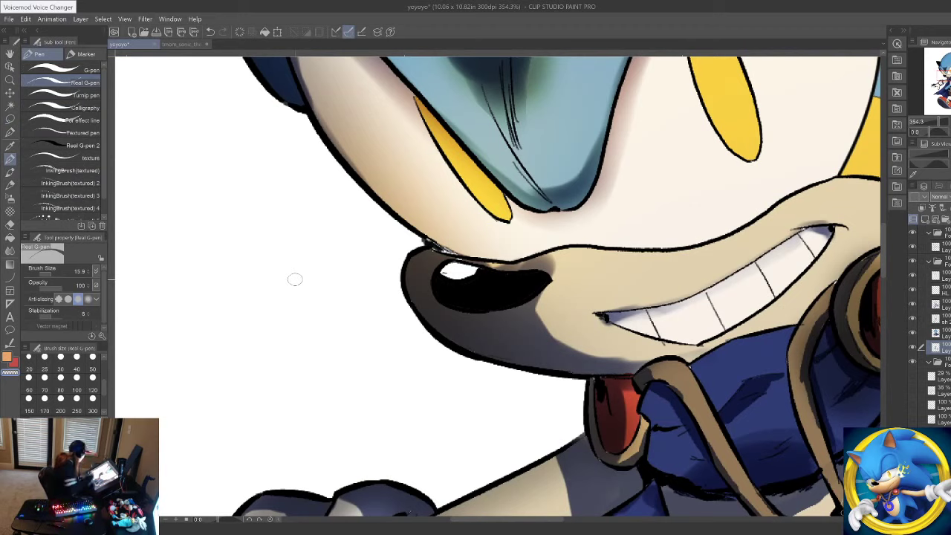
pyautogui.keyDown('alt'); pyautogui.click(419, 277); pyautogui.keyUp('alt')
pyautogui.moveTo(432, 244); pyautogui.dragTo(468, 260)
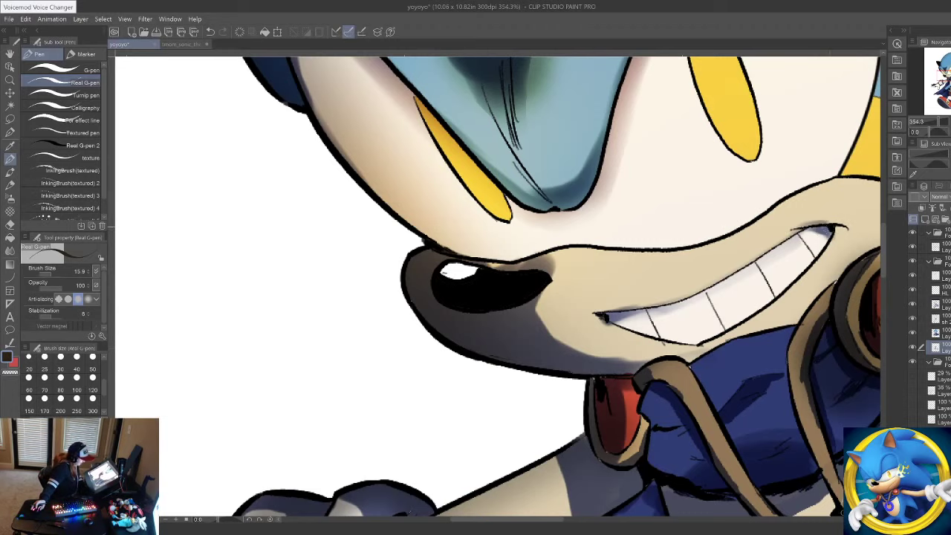
# Step: Reduce the opacity of the Multiply shading layer below the HL layer to 72%
pyautogui.click(10, 80)
pyautogui.moveTo(264, 170); pyautogui.dragTo(119, 167)
pyautogui.moveTo(241, 134); pyautogui.dragTo(308, 141)
pyautogui.moveTo(216, 157); pyautogui.dragTo(232, 160)
pyautogui.moveTo(414, 272); pyautogui.dragTo(399, 269)
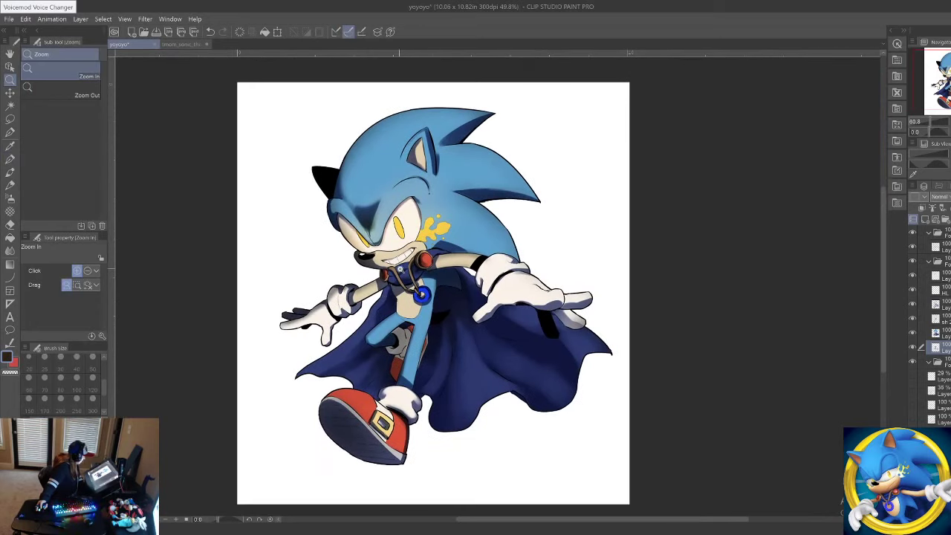
pyautogui.scroll(1, 399, 270)
pyautogui.click(938, 304)
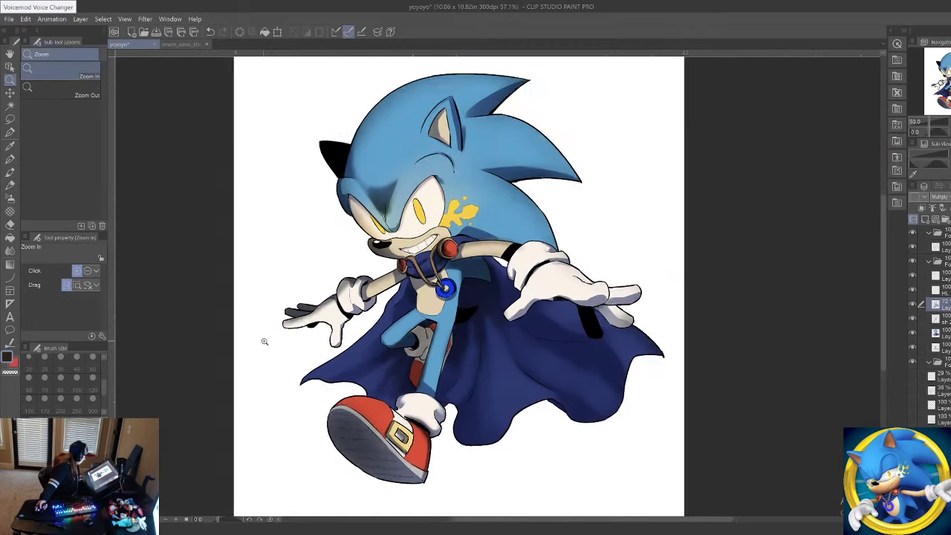
pyautogui.scroll(3, 265, 340)
pyautogui.scroll(-1, 266, 340)
pyautogui.scroll(-1, 265, 341)
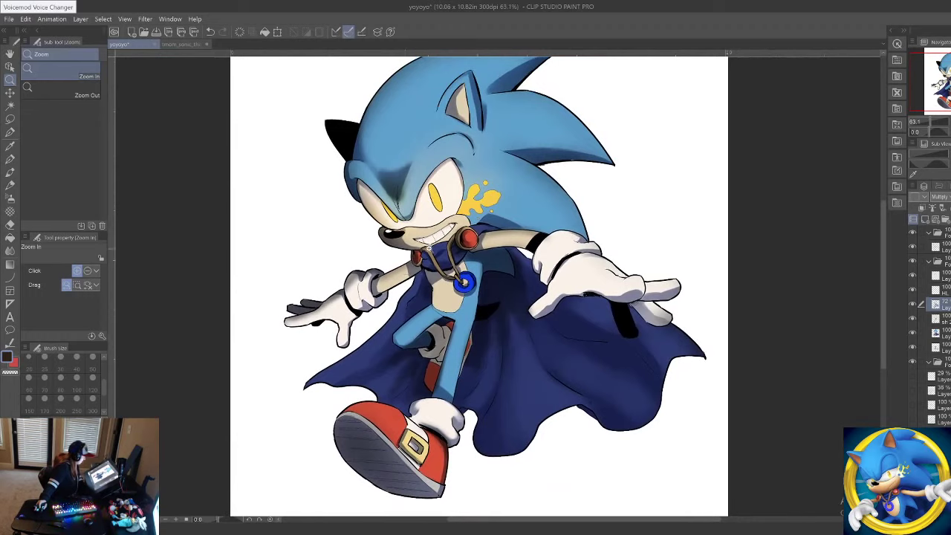
pyautogui.scroll(-1, 430, 249)
pyautogui.scroll(1, 407, 156)
# Step: Airbrush a blue glow around the pendant on the Overlay layer with the Soft airbrush at size 316.8, using blue sampled from the pendant
pyautogui.click(942, 276)
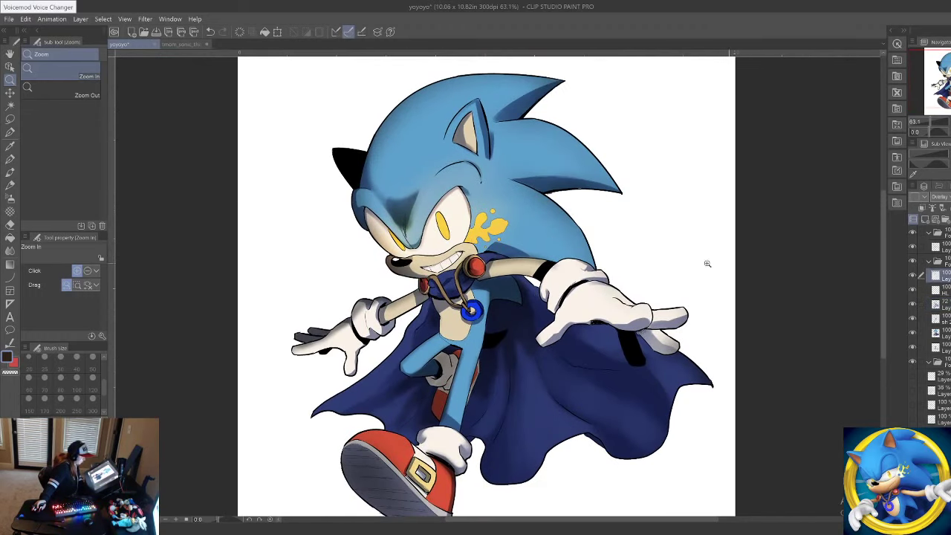
pyautogui.click(12, 197)
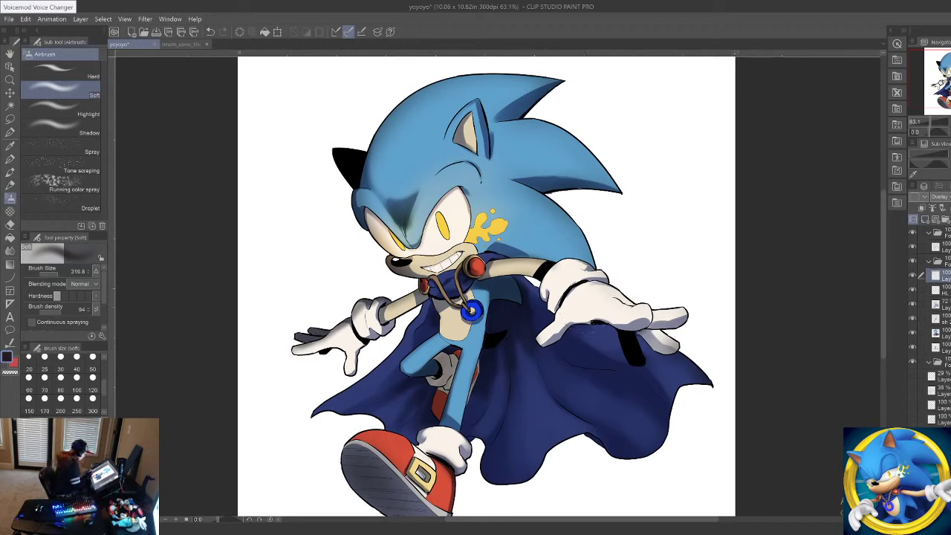
pyautogui.keyDown('alt'); pyautogui.click(470, 312); pyautogui.keyUp('alt')
pyautogui.click(472, 313)
pyautogui.click(473, 313)
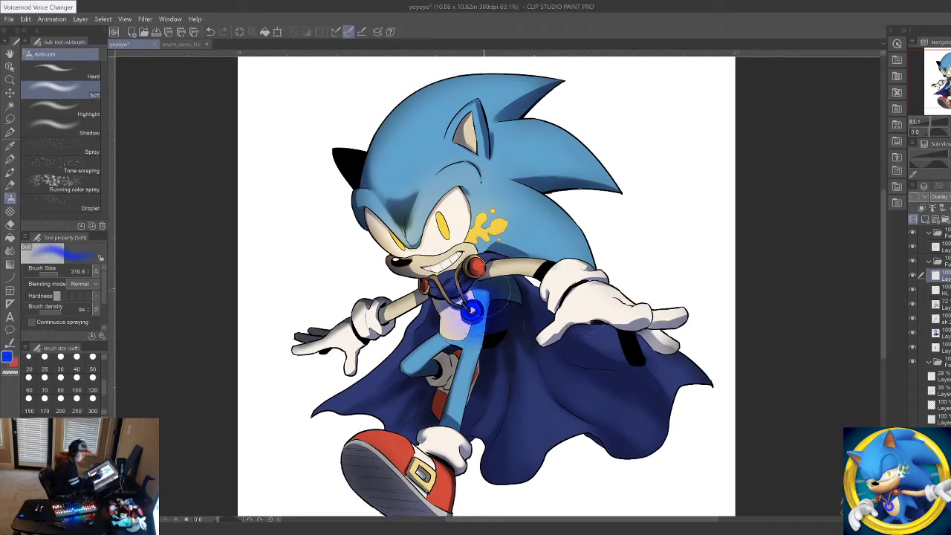
pyautogui.click(945, 197)
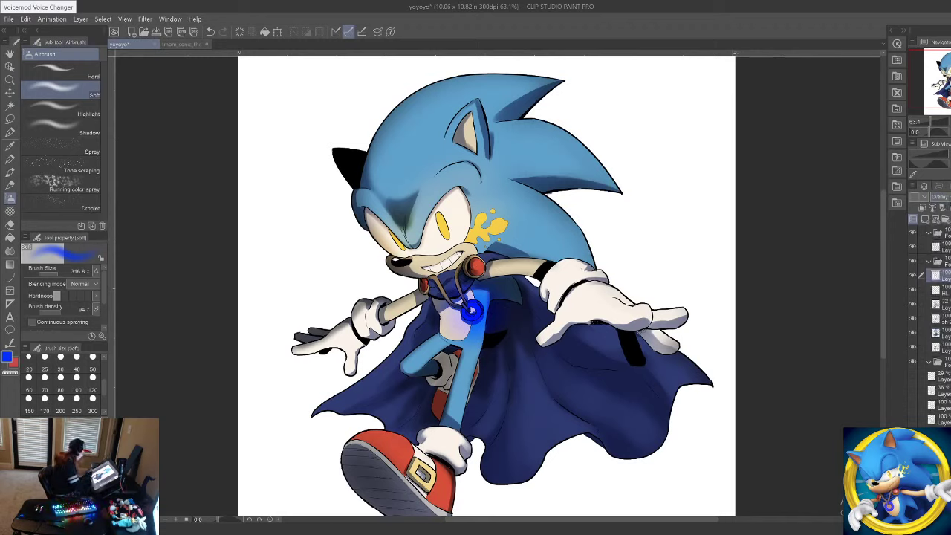
# Step: Airbrush an orange glow around the eyes, muzzle and red collar gems with the Soft airbrush at size 50.2
pyautogui.moveTo(65, 427); pyautogui.dragTo(77, 415)
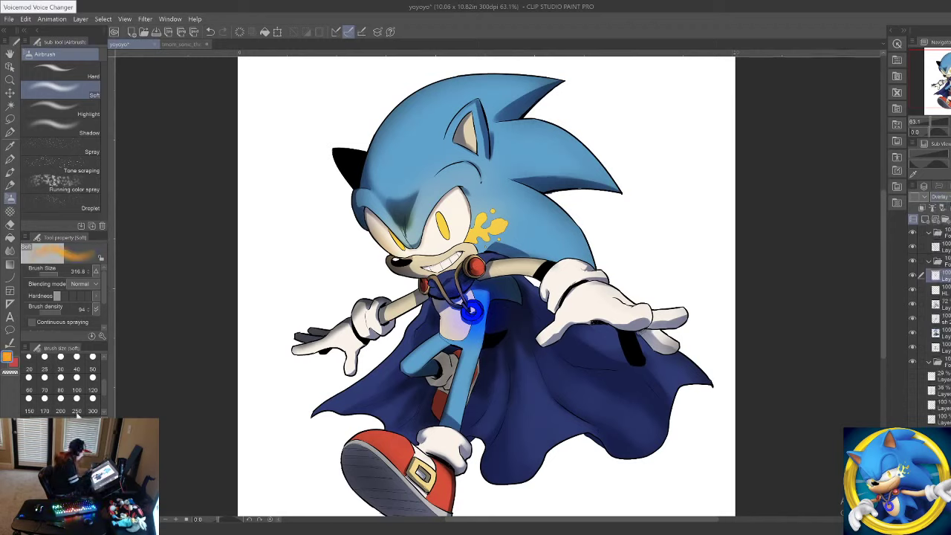
pyautogui.click(55, 274)
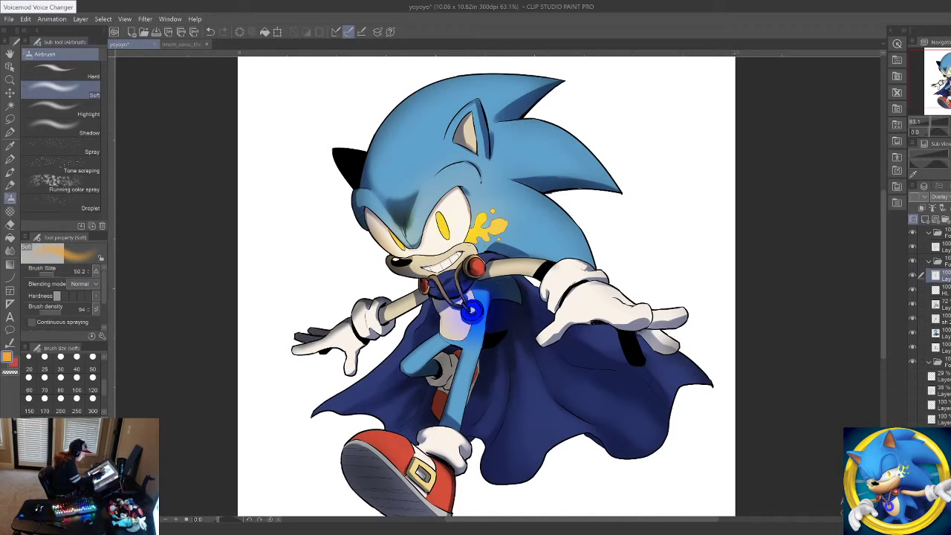
pyautogui.moveTo(420, 254); pyautogui.dragTo(386, 263)
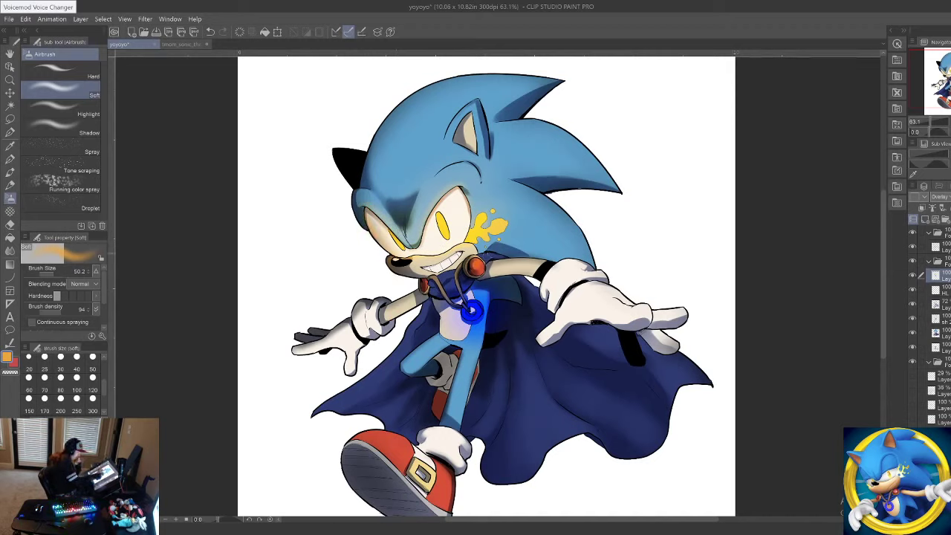
pyautogui.click(10, 170)
pyautogui.click(11, 159)
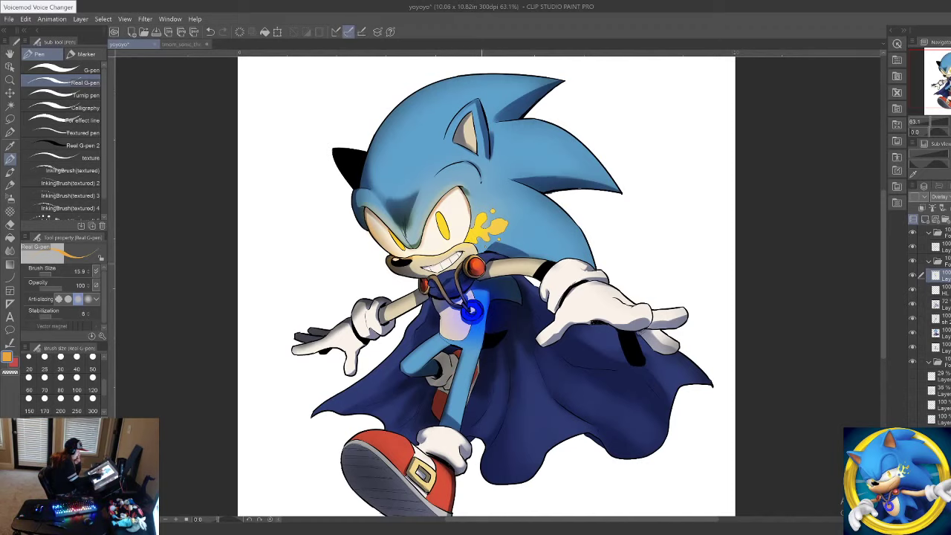
# Step: Select the figure's painted area and add a new Normal layer above the Overlay glow layer
pyautogui.moveTo(533, 377); pyautogui.dragTo(465, 363)
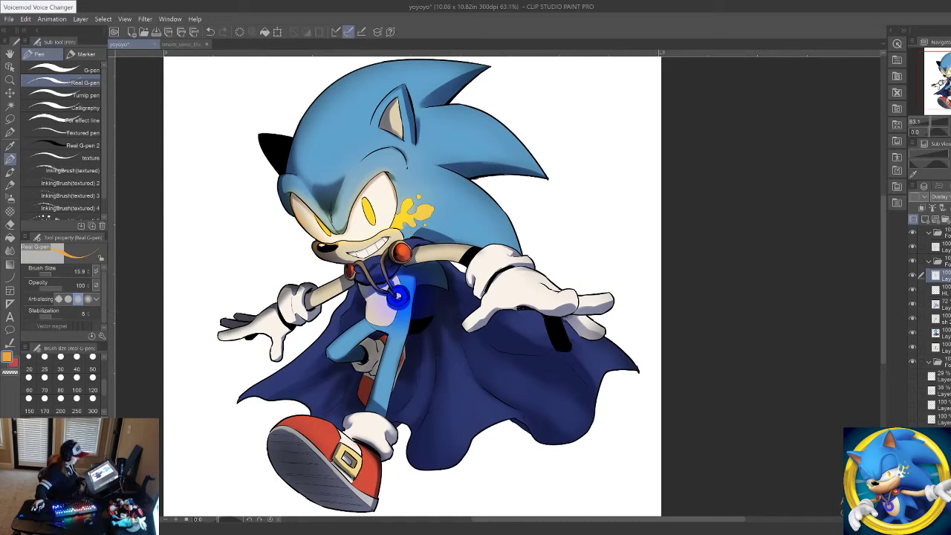
pyautogui.click(936, 335)
pyautogui.keyDown('ctrl'); pyautogui.click(935, 334); pyautogui.keyUp('ctrl')
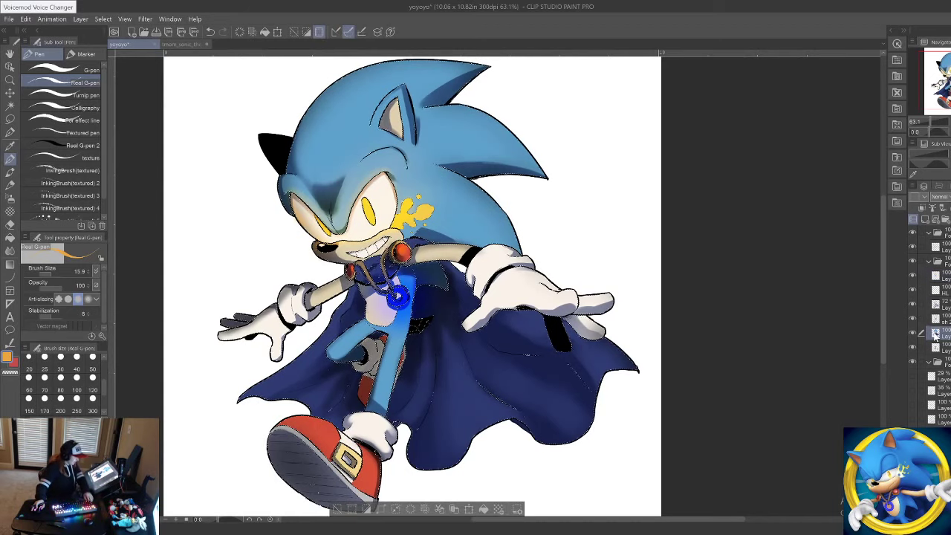
pyautogui.click(936, 277)
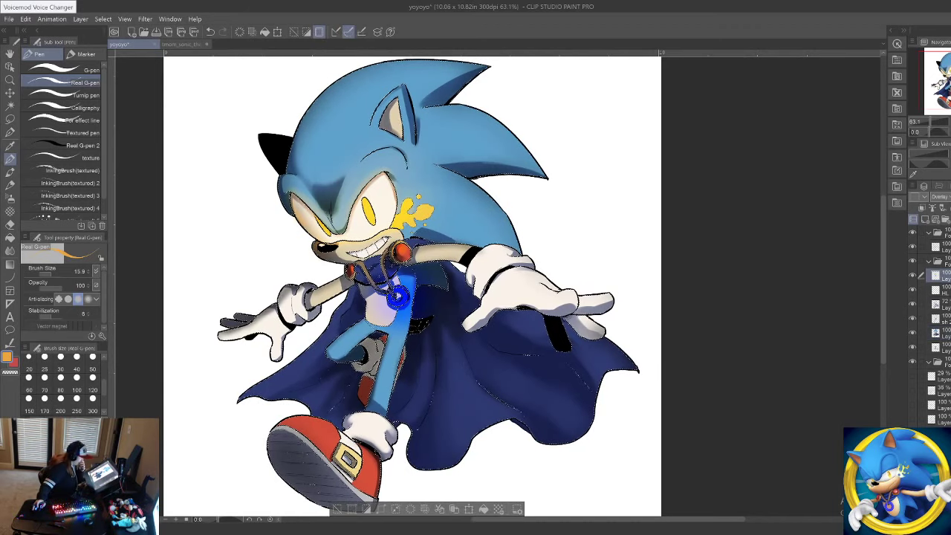
pyautogui.click(926, 220)
pyautogui.scroll(-2, 349, 277)
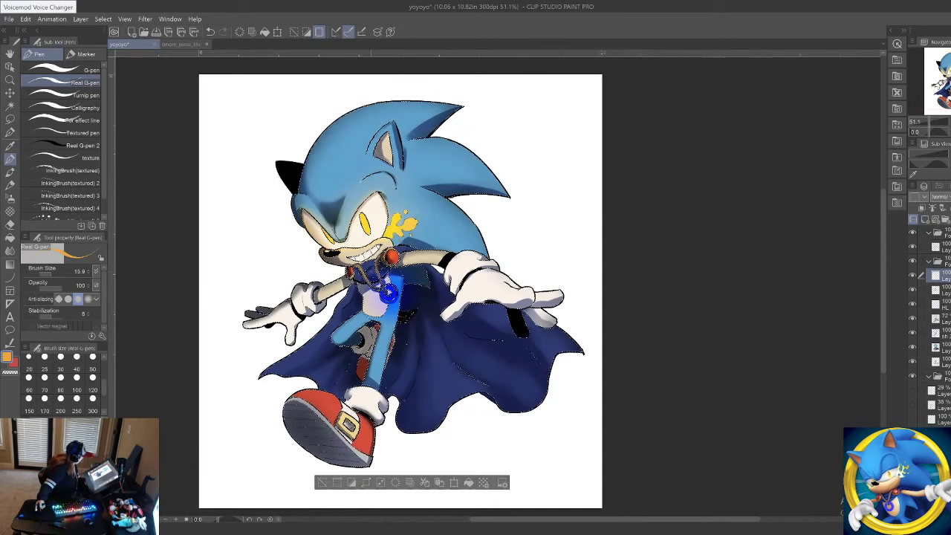
# Step: Cover the figure with sampled blue using the Soft airbrush at size 1002.2 and set the layer's blending mode to Overlay
pyautogui.scroll(2, 350, 277)
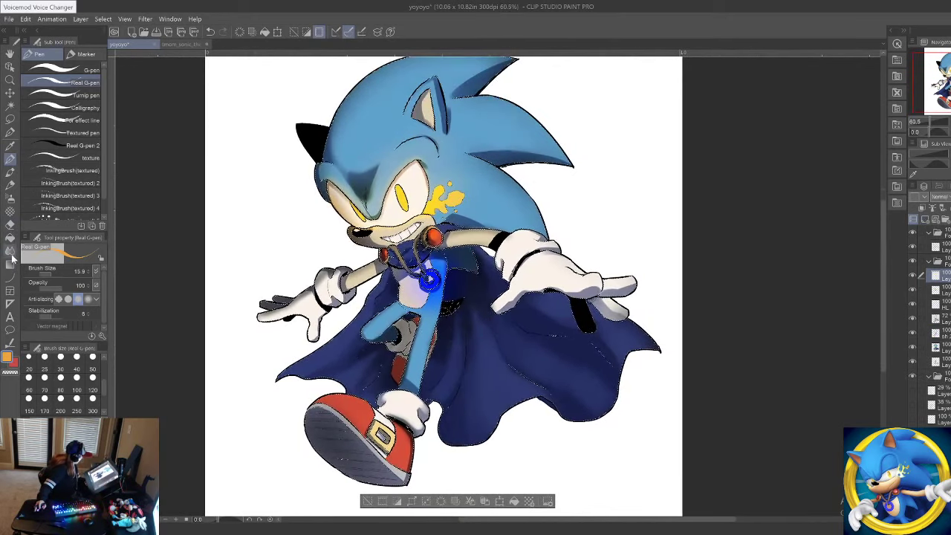
pyautogui.click(11, 200)
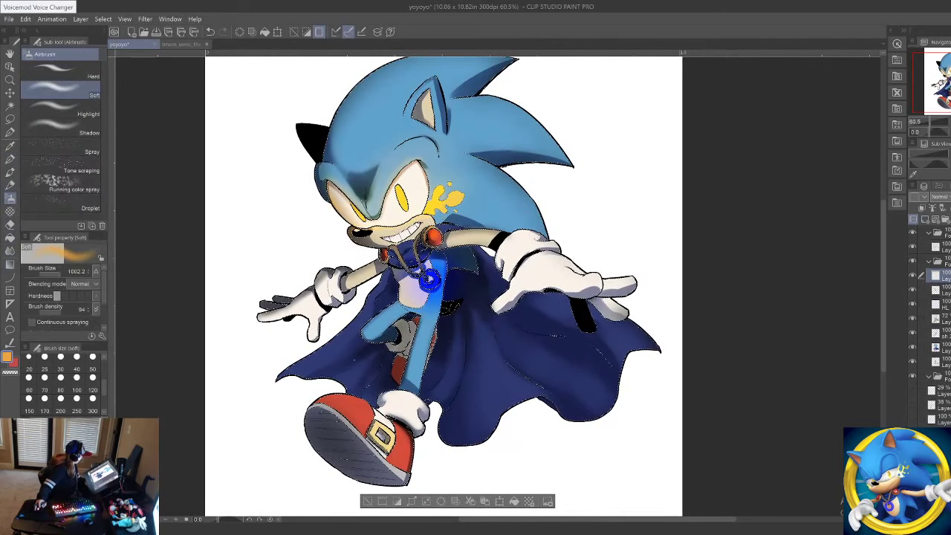
pyautogui.keyDown('alt'); pyautogui.click(436, 272); pyautogui.keyUp('alt')
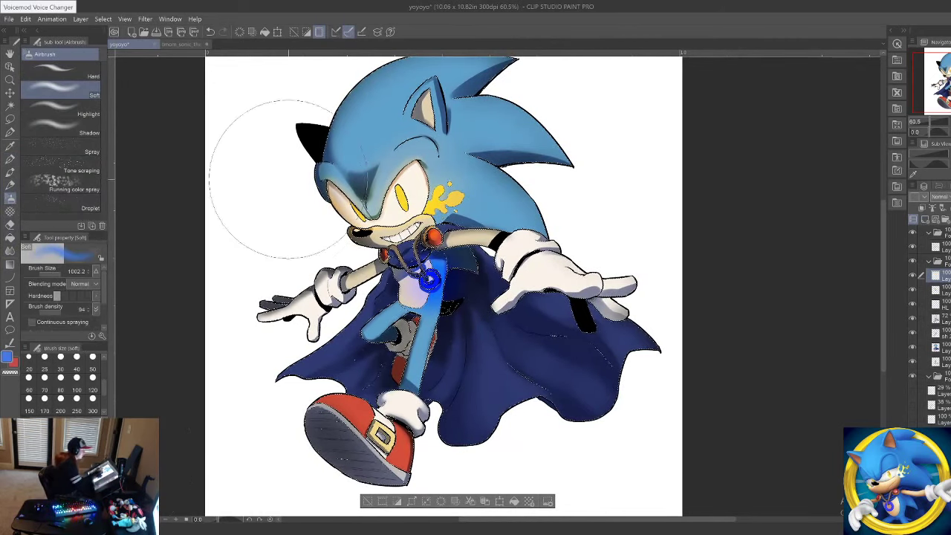
pyautogui.moveTo(286, 179)
pyautogui.mouseDown()
pyautogui.moveTo(476, 101)
pyautogui.moveTo(602, 323)
pyautogui.moveTo(557, 364)
pyautogui.mouseUp()
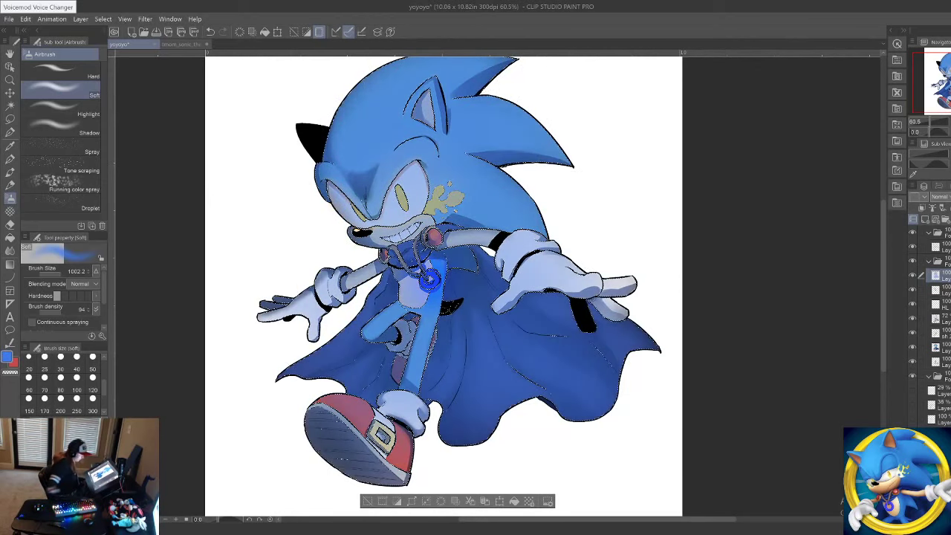
pyautogui.click(941, 196)
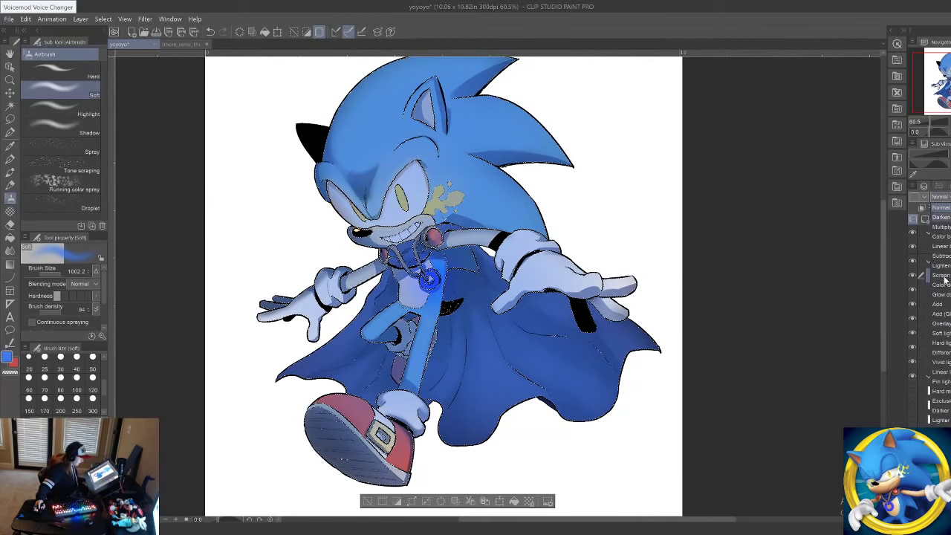
pyautogui.click(943, 325)
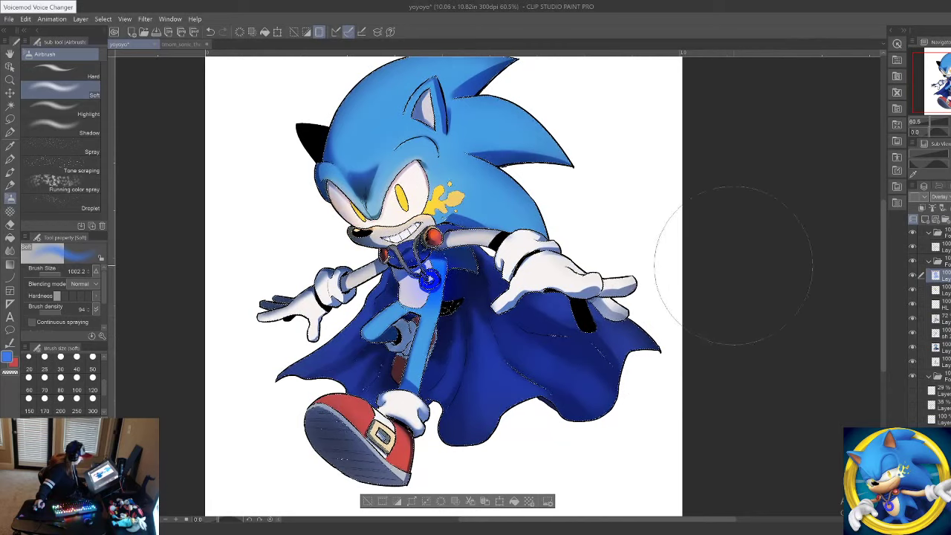
# Step: Airbrush an orange glow over the face on the lower Overlay layer at brush size 1002.2, drop the selection and reduce the layer's opacity to 72%
pyautogui.scroll(-2, 669, 283)
pyautogui.click(943, 290)
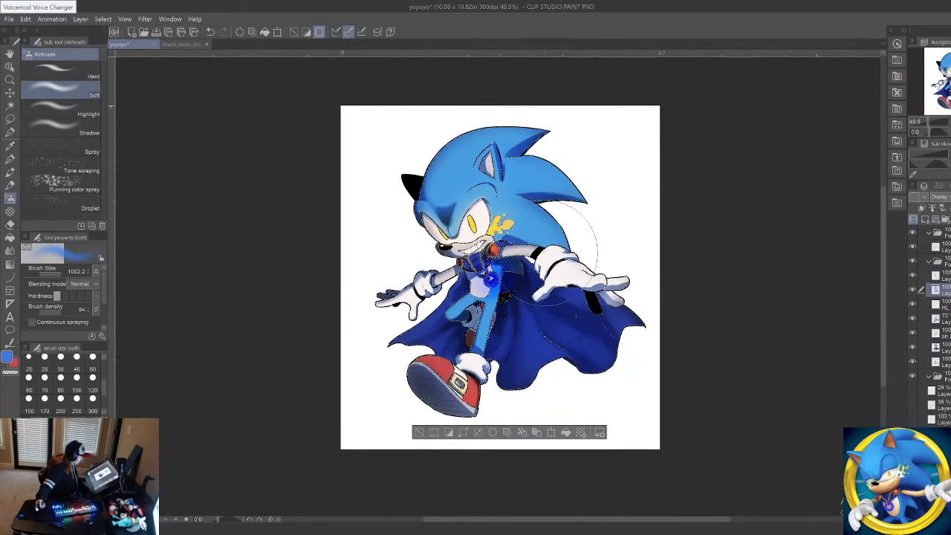
pyautogui.scroll(2, 501, 226)
pyautogui.scroll(2, 497, 283)
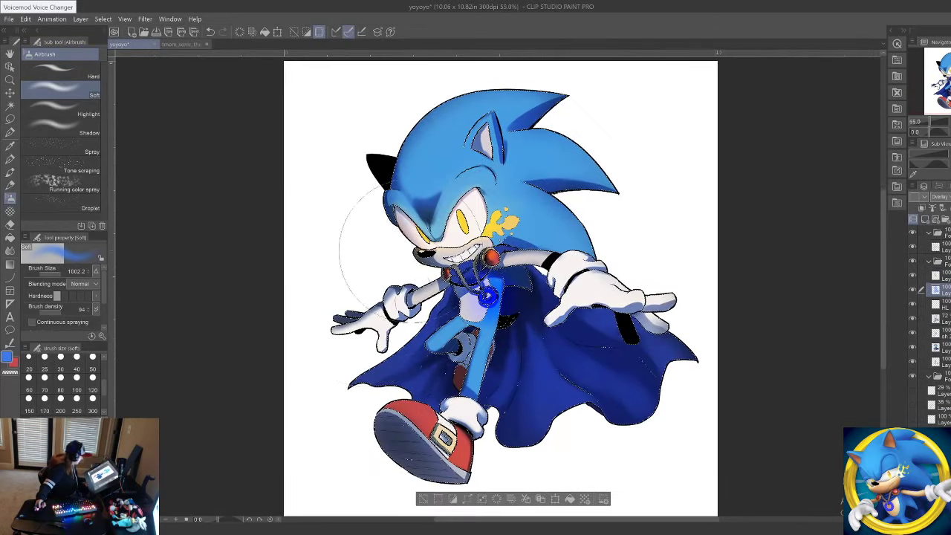
pyautogui.scroll(1, 481, 220)
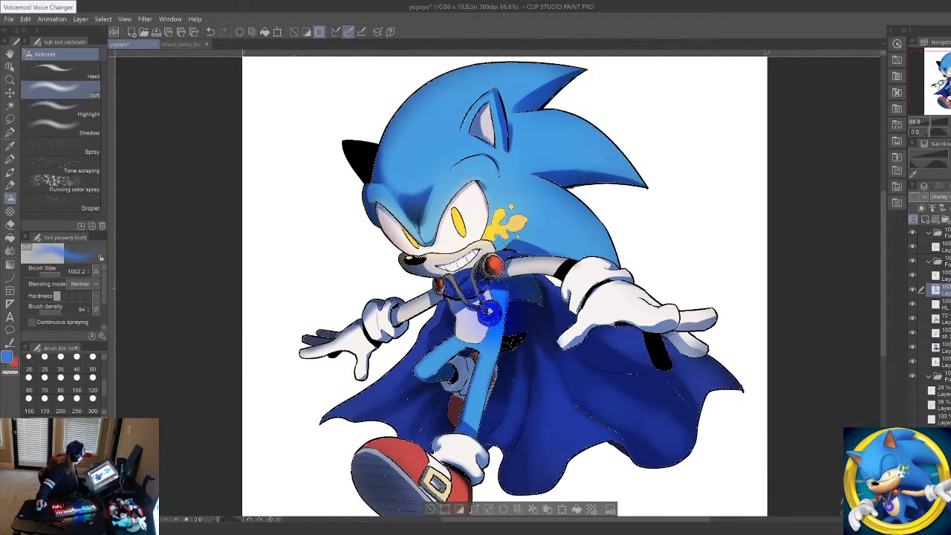
pyautogui.click(80, 453)
pyautogui.click(459, 228)
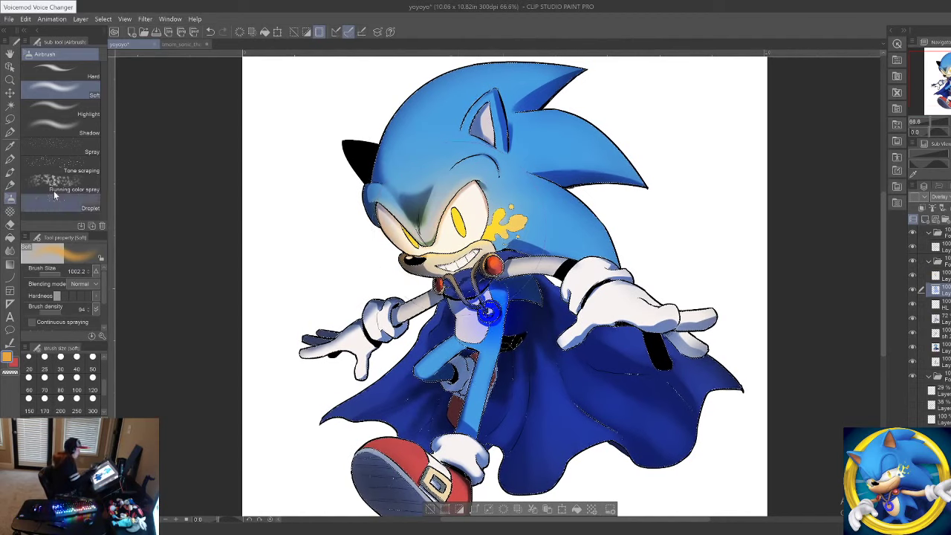
pyautogui.click(10, 118)
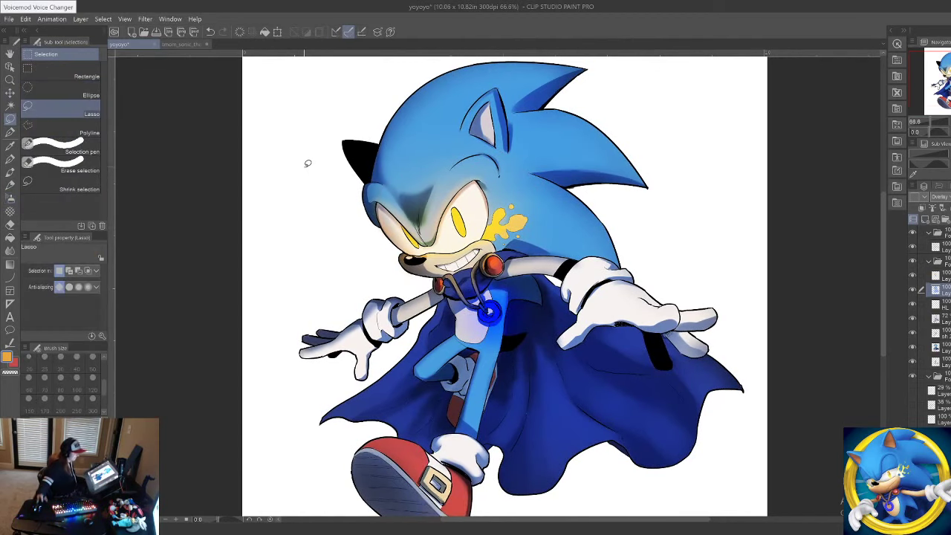
pyautogui.scroll(-4, 854, 265)
pyautogui.scroll(3, 832, 365)
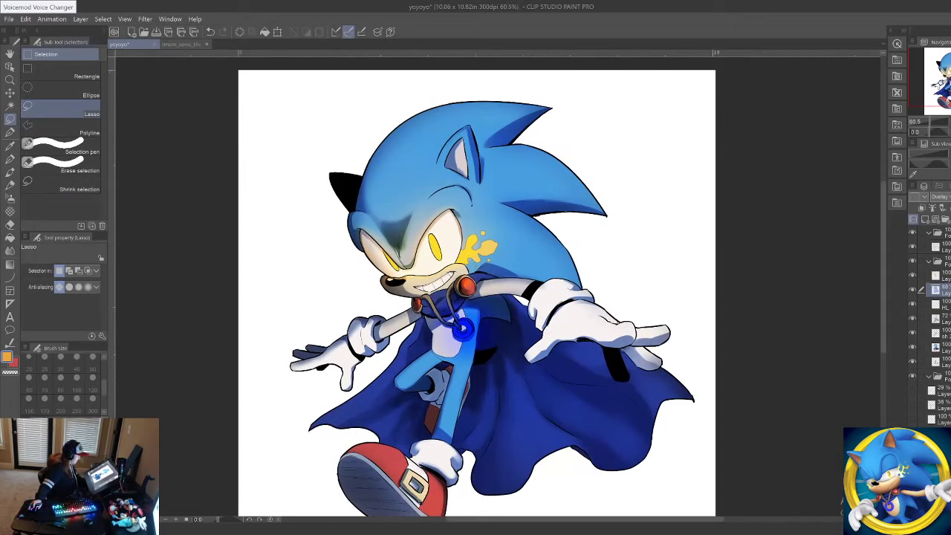
# Step: Auto select the yellow irises and cheek splash on the flat colour layer, and add a new Normal layer above the Overlay layers
pyautogui.click(942, 349)
pyautogui.scroll(10, 325, 260)
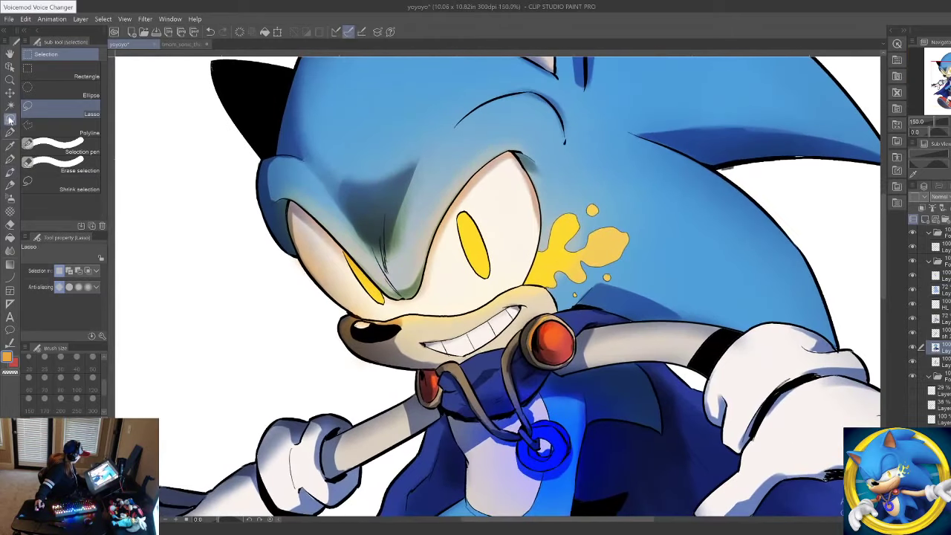
pyautogui.click(10, 106)
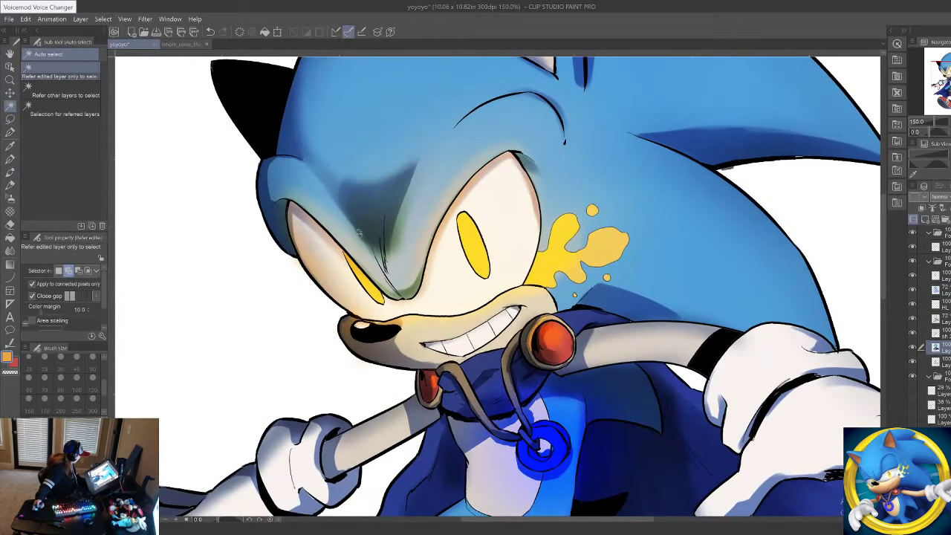
pyautogui.click(365, 276)
pyautogui.click(364, 276)
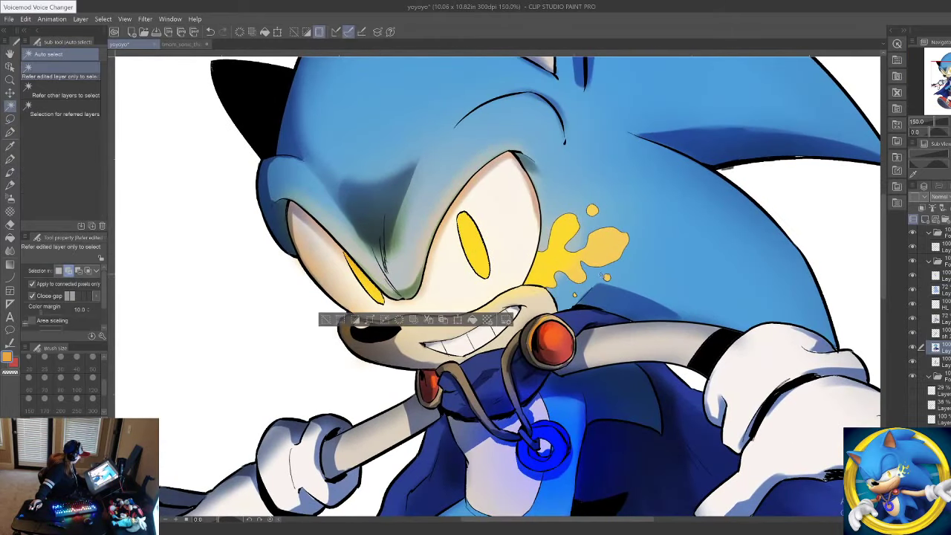
pyautogui.keyDown('shift'); pyautogui.click(592, 242); pyautogui.keyUp('shift')
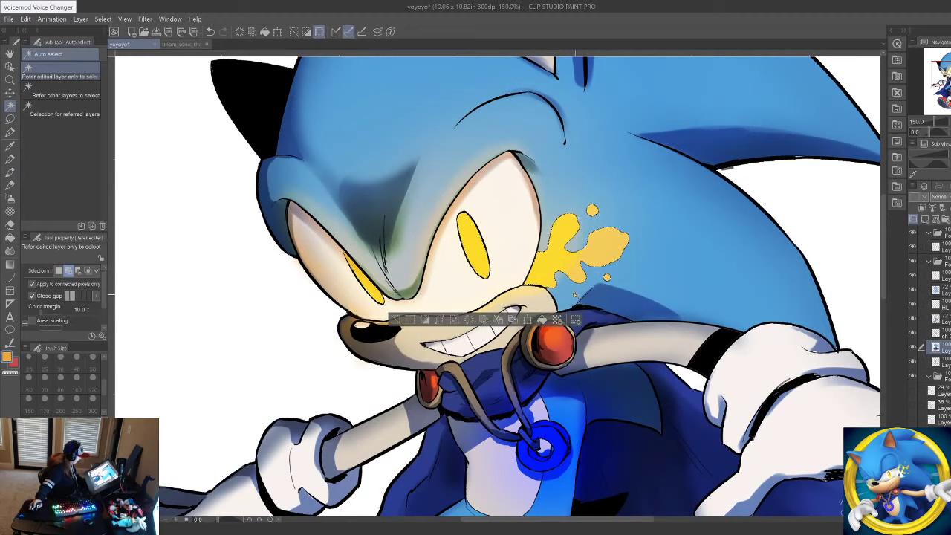
pyautogui.click(946, 279)
pyautogui.click(926, 220)
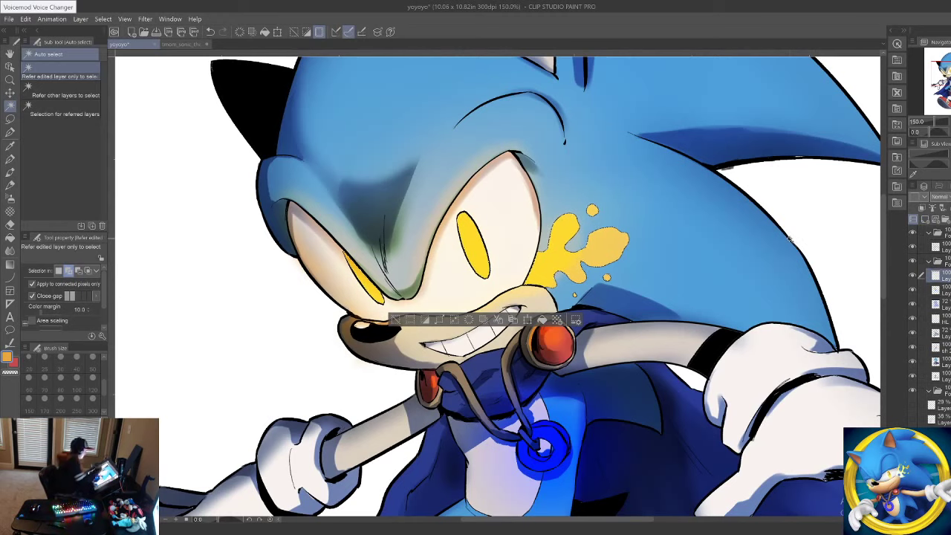
# Step: Shade the irises orange with the Soft airbrush at size 35.5 and the cheek splash red at size 89.3
pyautogui.click(10, 199)
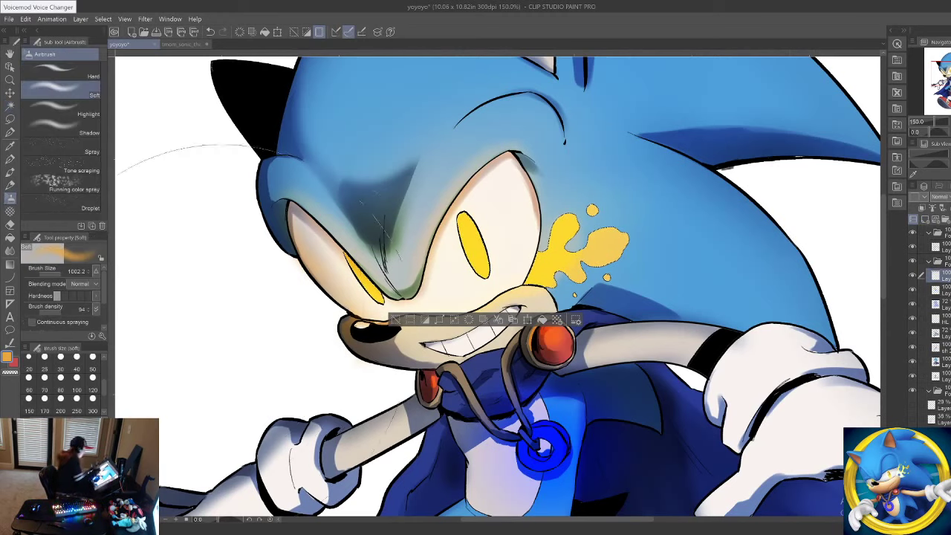
pyautogui.click(52, 276)
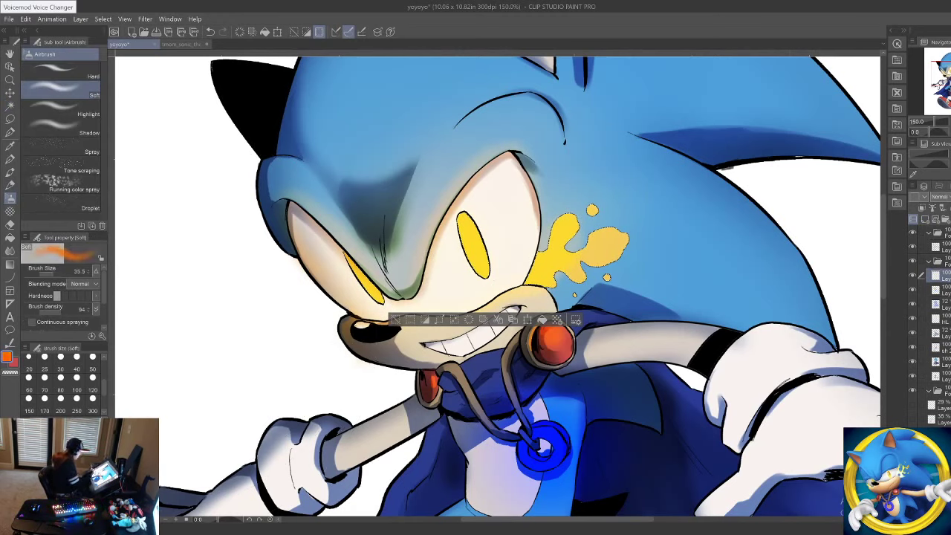
pyautogui.moveTo(348, 262); pyautogui.dragTo(357, 274)
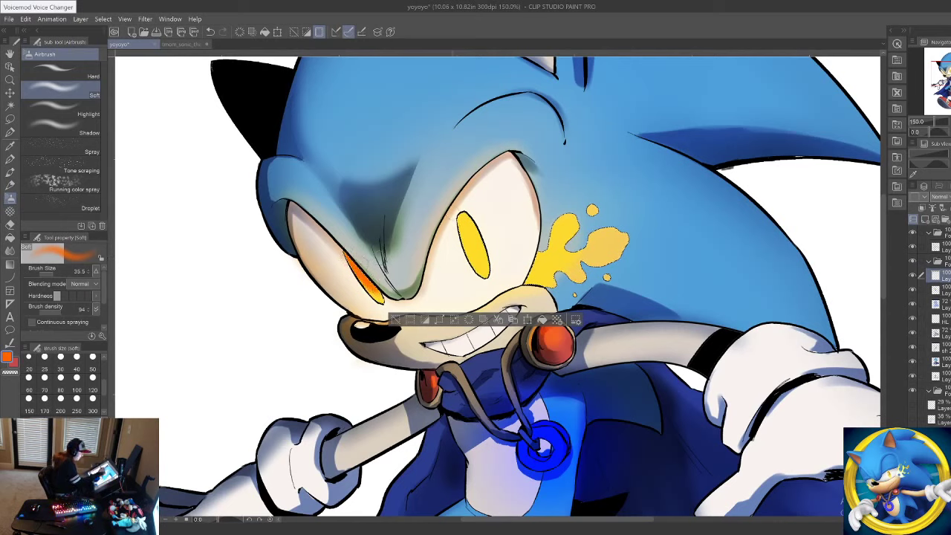
pyautogui.moveTo(478, 222); pyautogui.dragTo(480, 260)
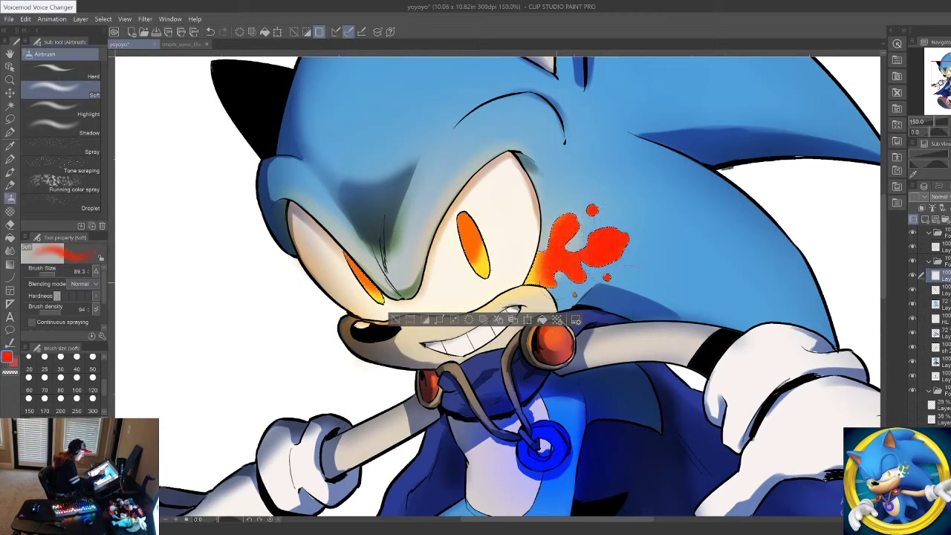
# Step: Blend lighter orange into the lower irises and the splash's inner part with the Soft airbrush at size 89.3
pyautogui.press('x')
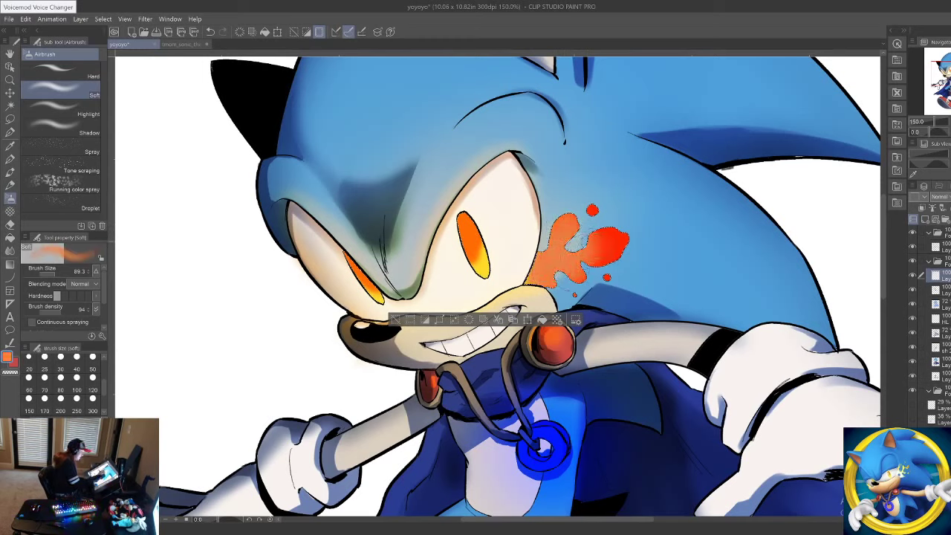
pyautogui.moveTo(488, 248); pyautogui.dragTo(478, 270)
pyautogui.moveTo(370, 292); pyautogui.dragTo(377, 301)
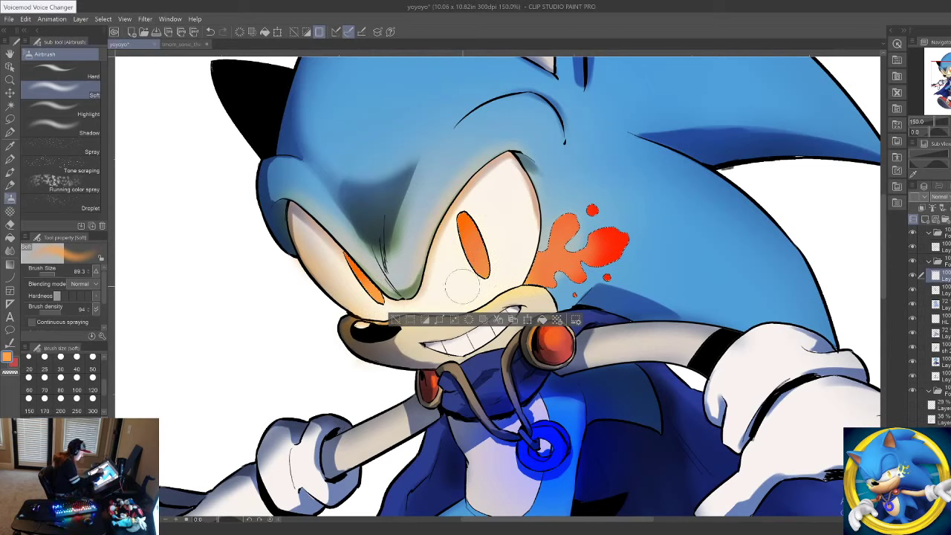
pyautogui.moveTo(485, 261); pyautogui.dragTo(479, 249)
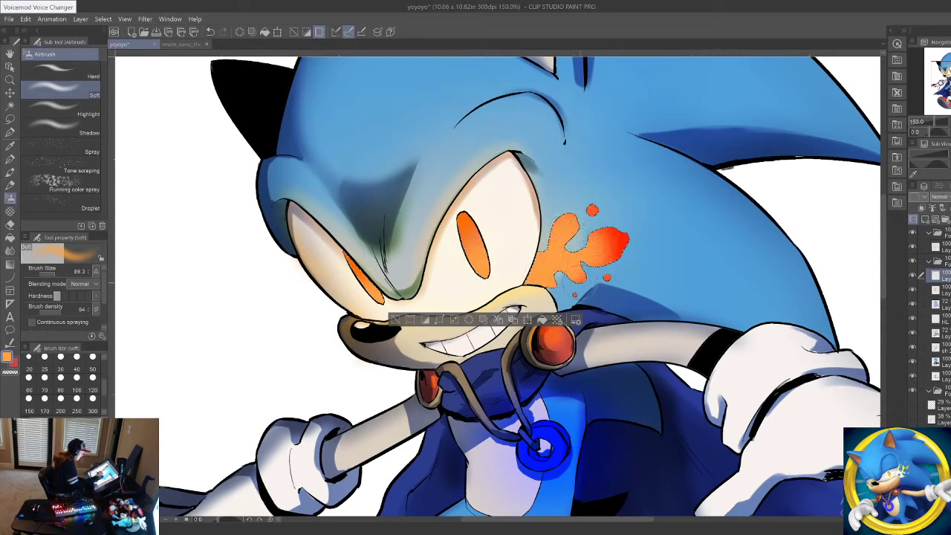
# Step: Fade the lower irises and the splash's base into yellow and pale cream with the Soft airbrush, finishing at size 50.2
pyautogui.keyDown('alt'); pyautogui.click(347, 256); pyautogui.keyUp('alt')
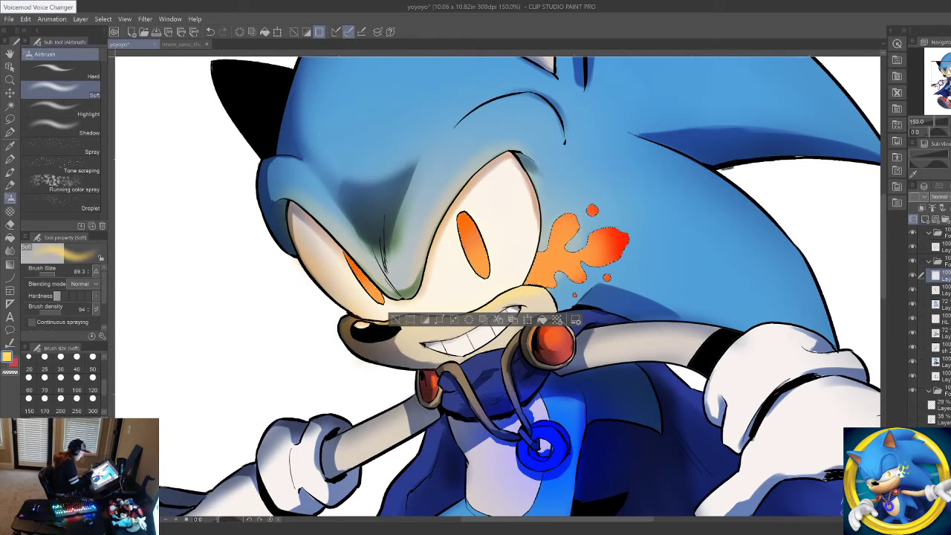
pyautogui.moveTo(374, 300); pyautogui.dragTo(378, 300)
pyautogui.moveTo(469, 287); pyautogui.dragTo(471, 270)
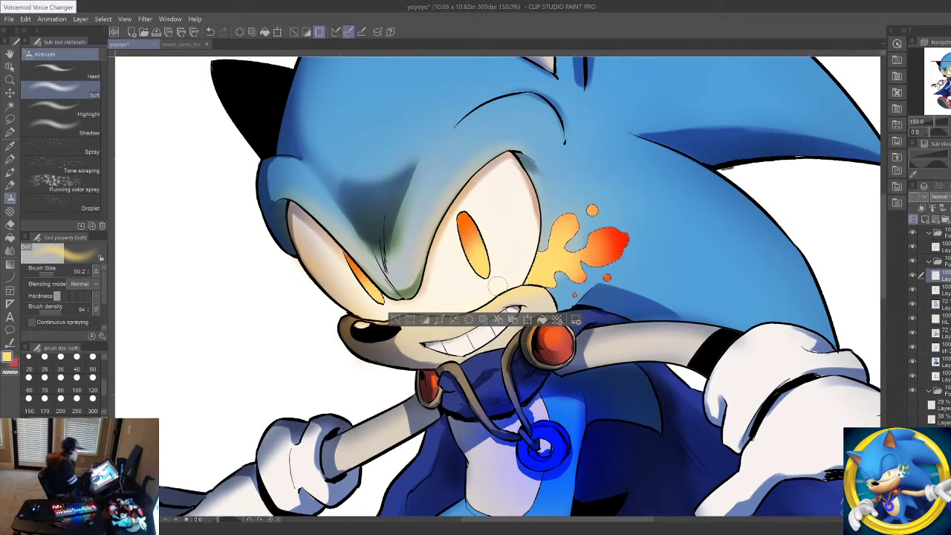
pyautogui.keyDown('alt'); pyautogui.click(498, 286); pyautogui.keyUp('alt')
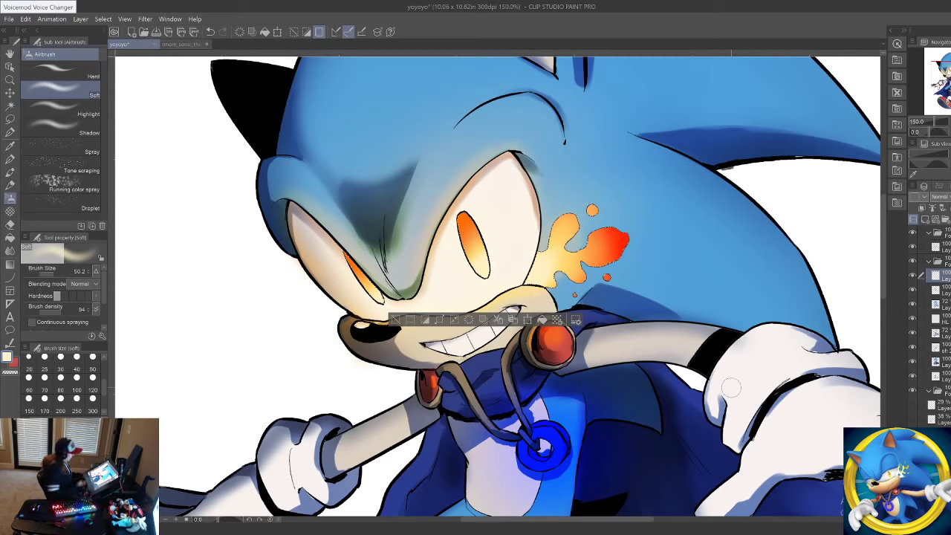
# Step: Dot small cream highlights into the irises with Opaque watercolor at size 14.1 and Real G-pen at size 15.9, and clear the selection
pyautogui.click(10, 172)
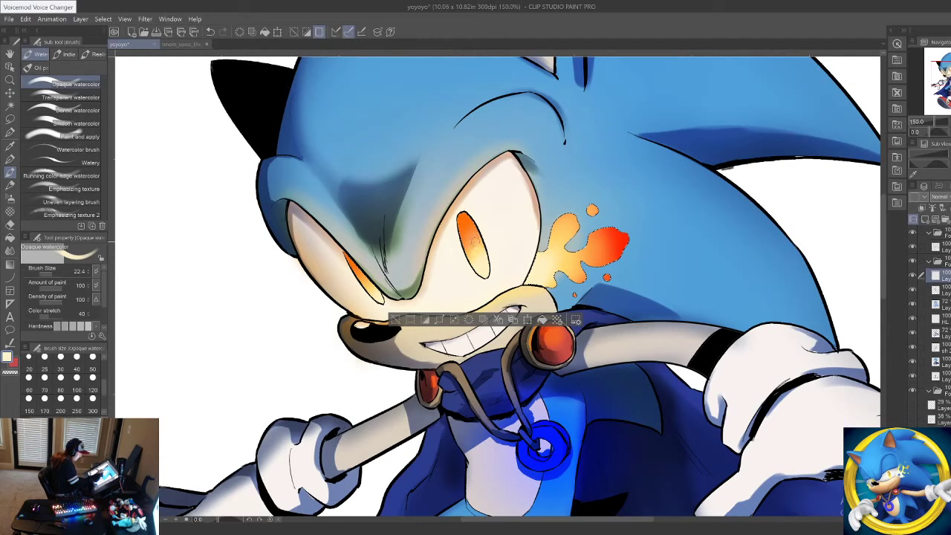
pyautogui.click(51, 277)
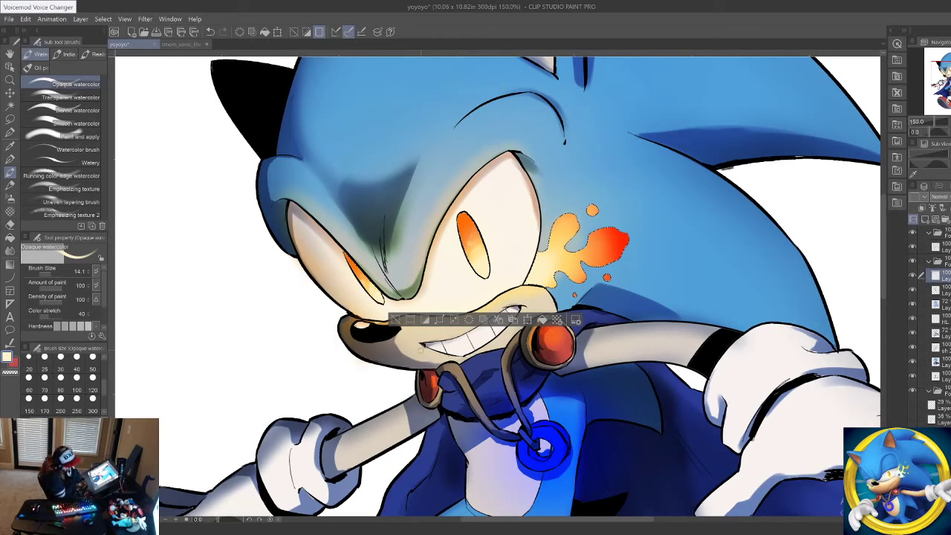
pyautogui.press('p')
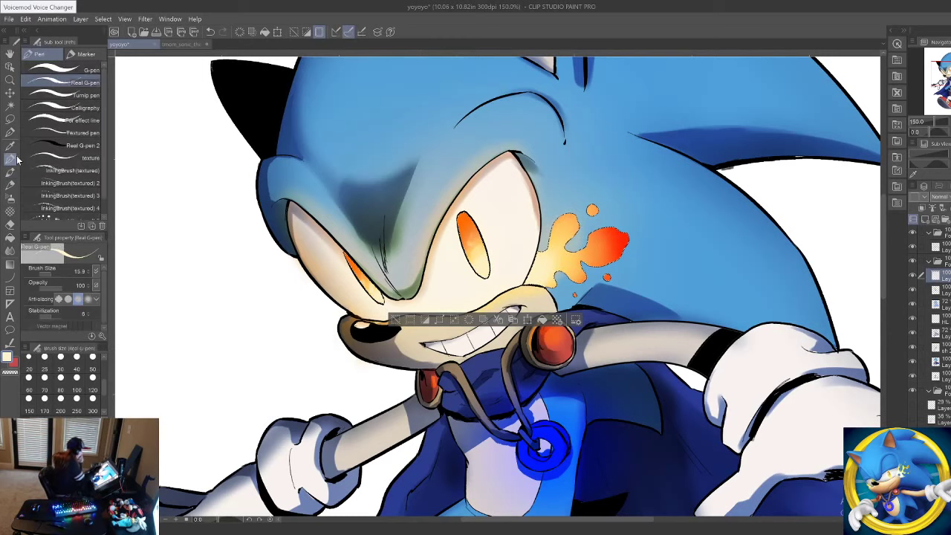
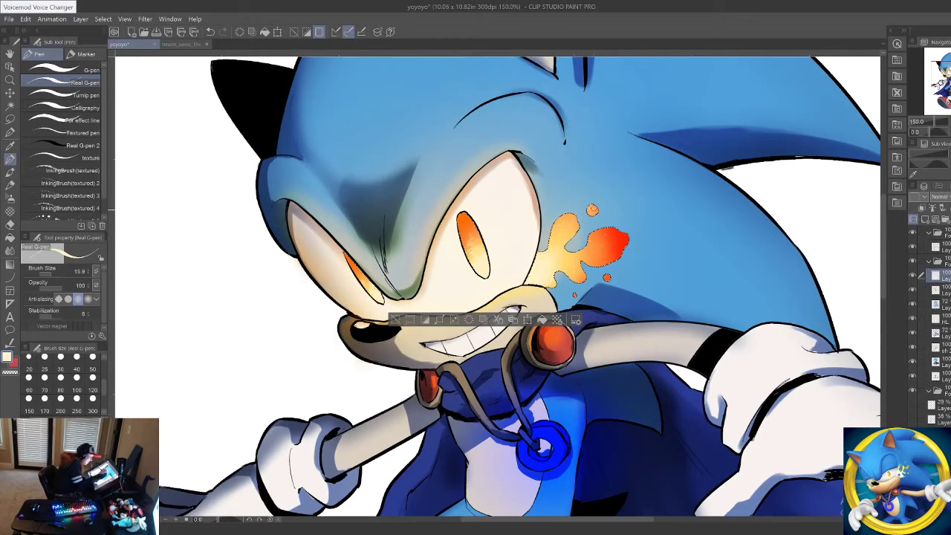
pyautogui.click(10, 119)
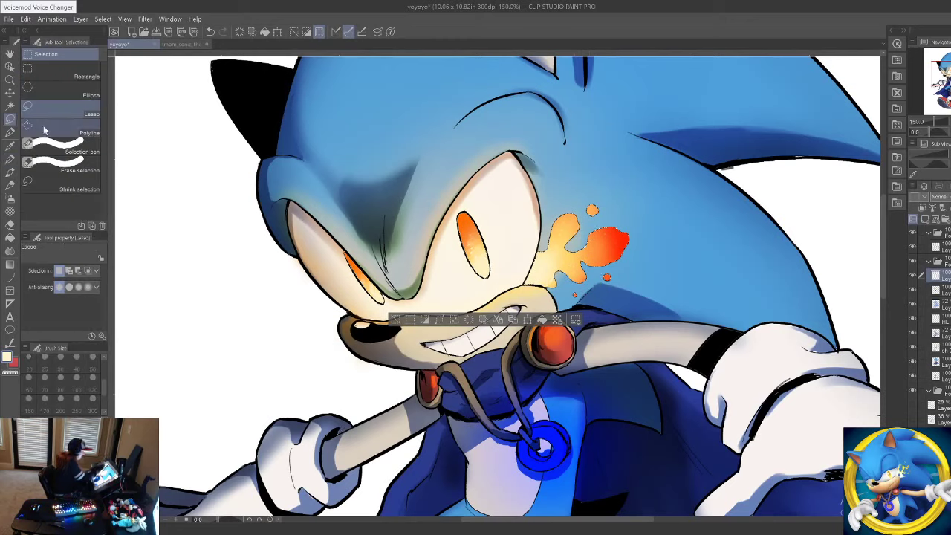
pyautogui.click(511, 198)
# Step: Duplicate the layer with the glowing irises and splash, and move the copy into the upper layer folder
pyautogui.scroll(-10, 513, 195)
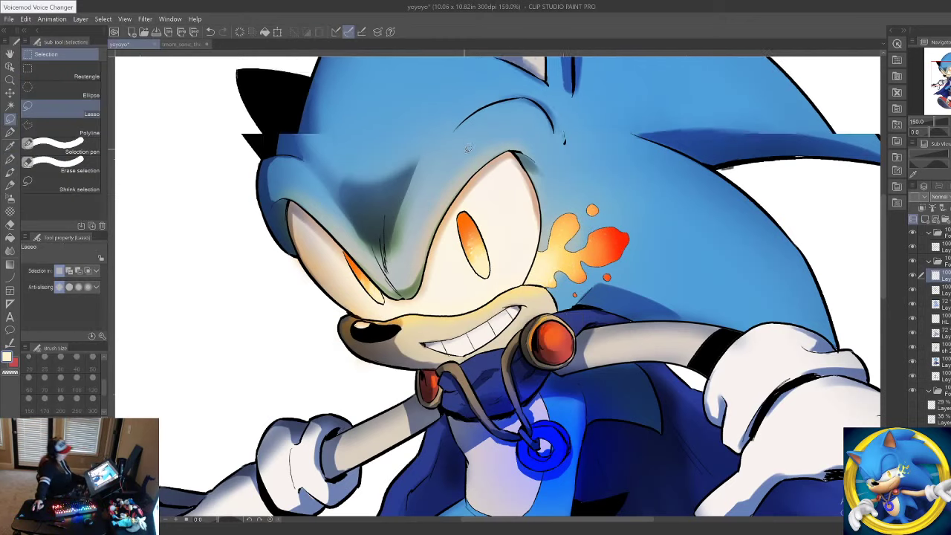
pyautogui.scroll(10, 484, 220)
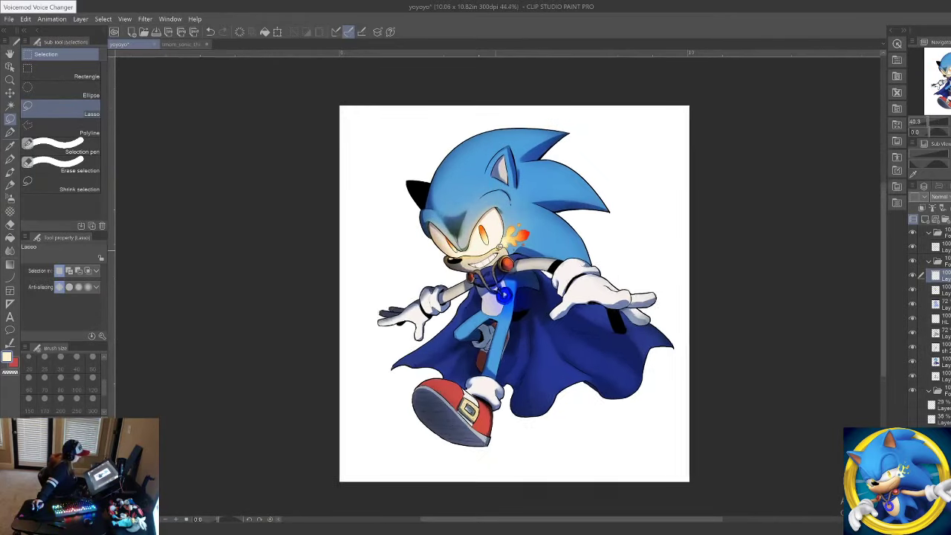
pyautogui.scroll(2, 484, 220)
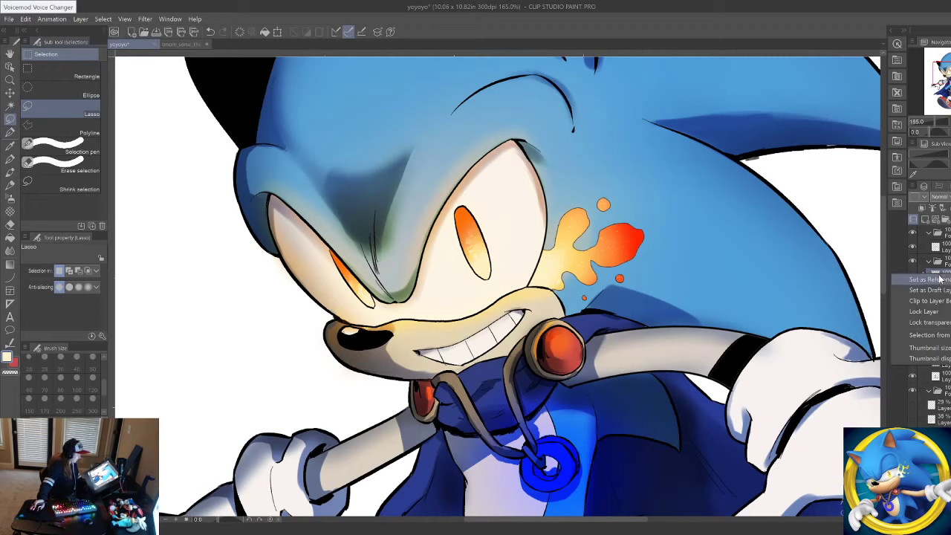
pyautogui.click(947, 273)
pyautogui.rightClick(947, 275)
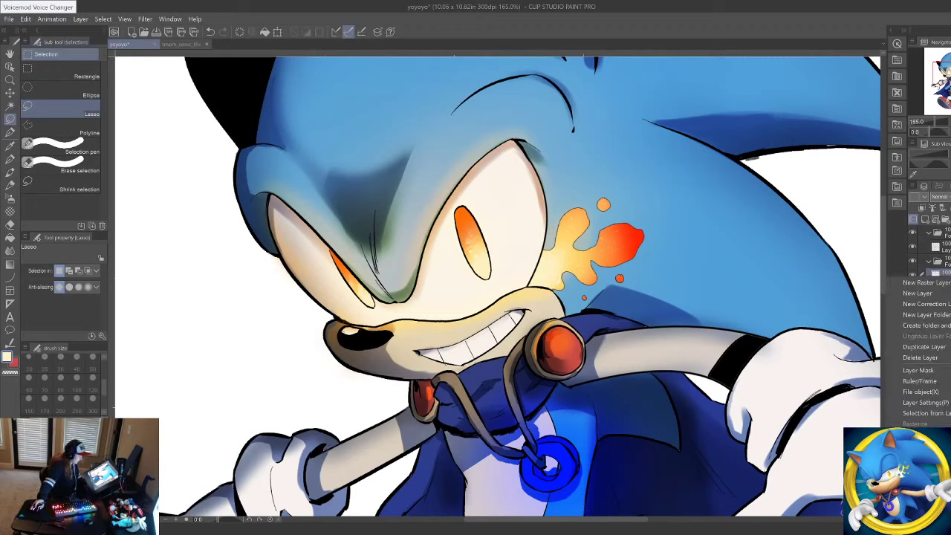
pyautogui.click(938, 351)
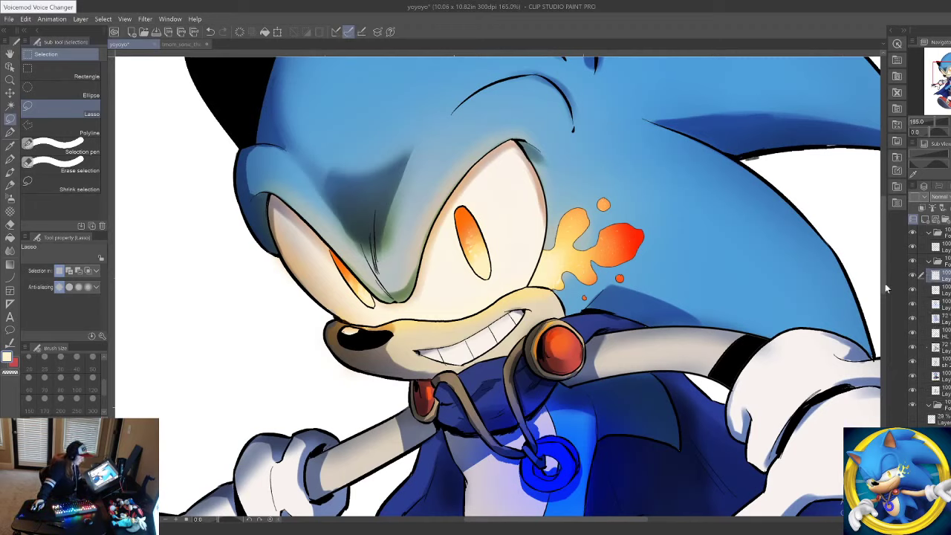
pyautogui.moveTo(947, 276); pyautogui.dragTo(947, 241)
# Step: Apply a Gaussian blur with a strength of about 66 to the duplicated iris and splash layer
pyautogui.click(145, 19)
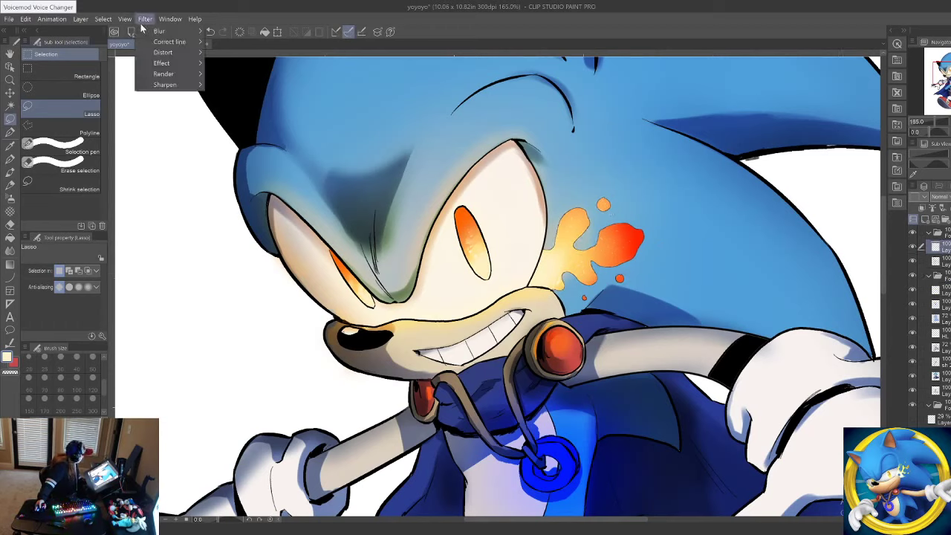
pyautogui.click(256, 68)
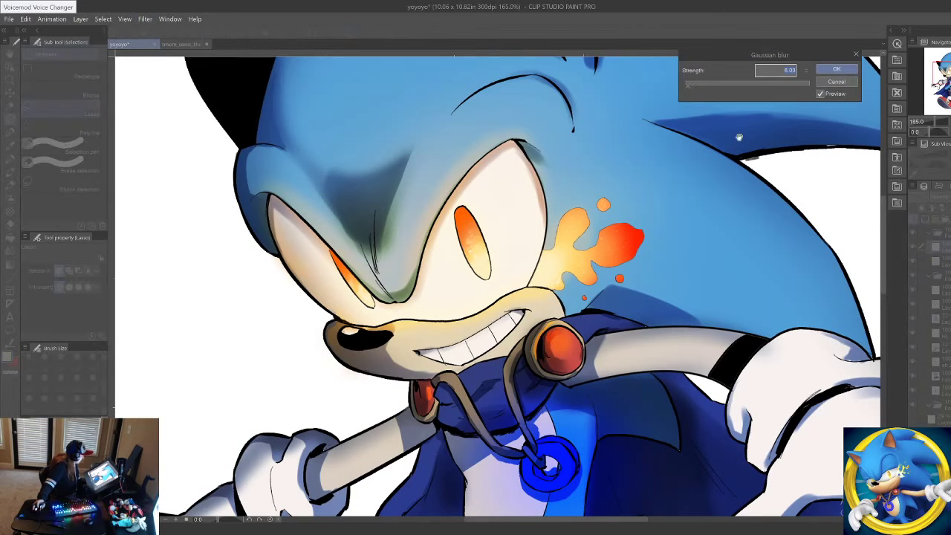
pyautogui.click(708, 84)
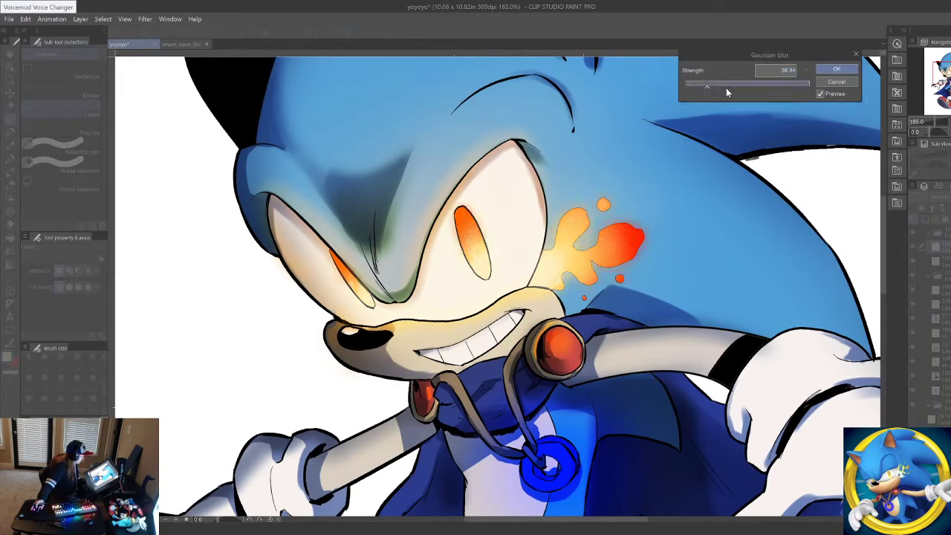
pyautogui.click(718, 86)
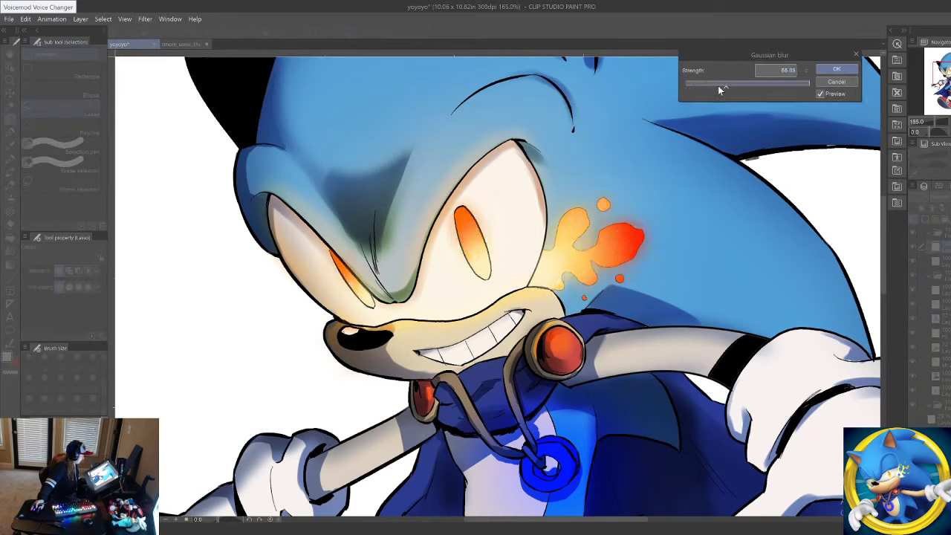
pyautogui.click(840, 70)
# Step: Try Color burn, Darken and Screen as the blurred copy's blending mode, settling on Add (Glow)
pyautogui.click(939, 197)
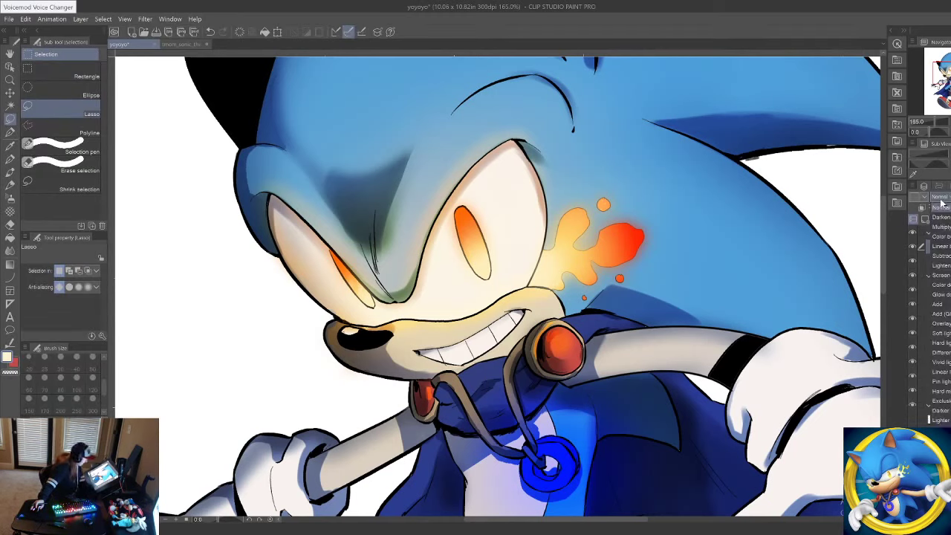
pyautogui.click(943, 238)
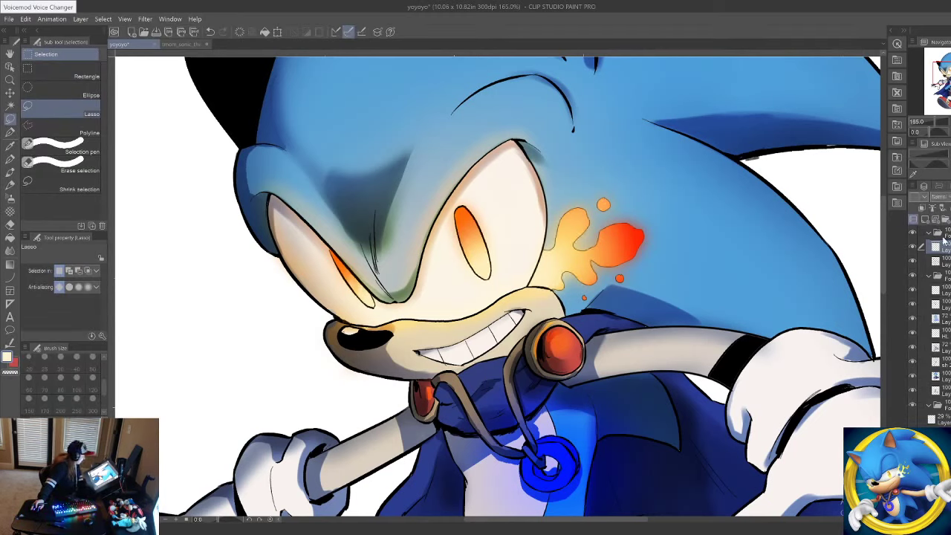
pyautogui.click(945, 199)
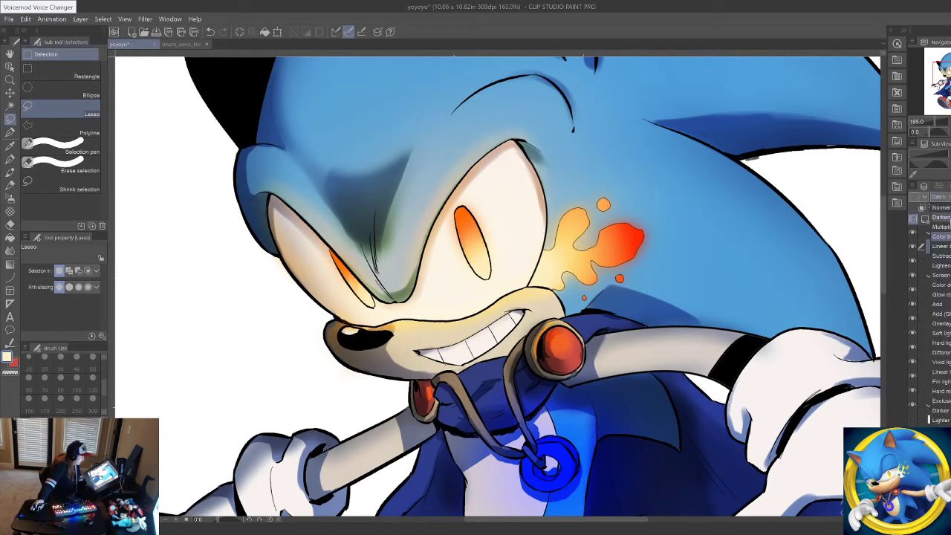
pyautogui.click(945, 218)
pyautogui.click(944, 198)
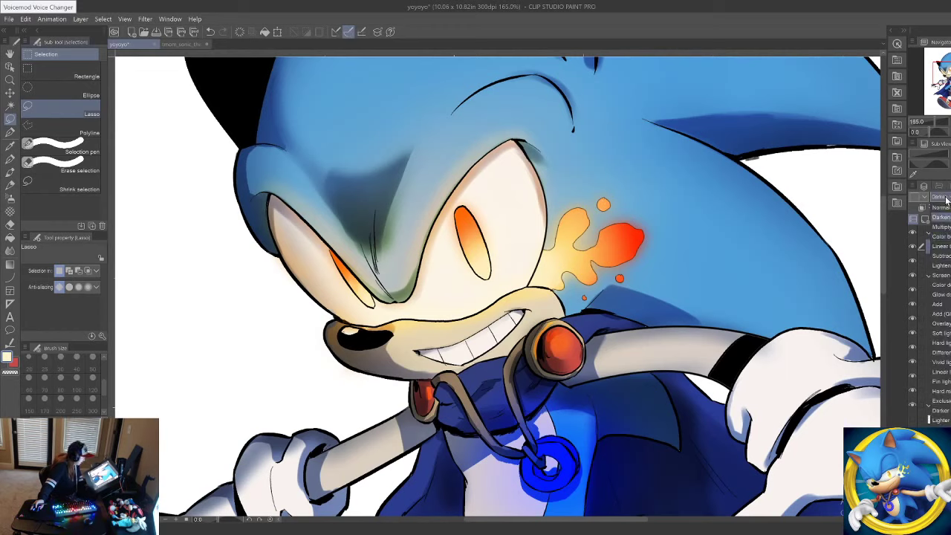
pyautogui.click(943, 275)
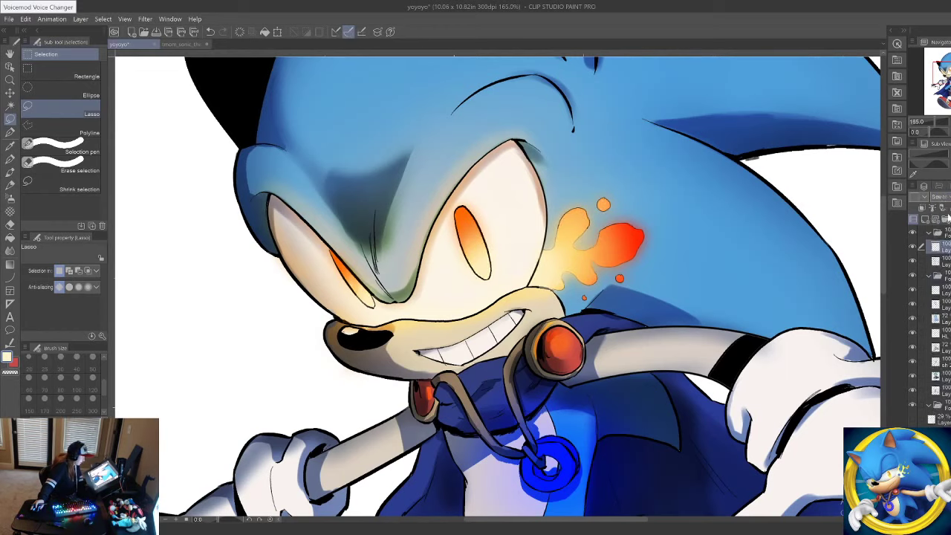
pyautogui.click(944, 199)
pyautogui.click(947, 314)
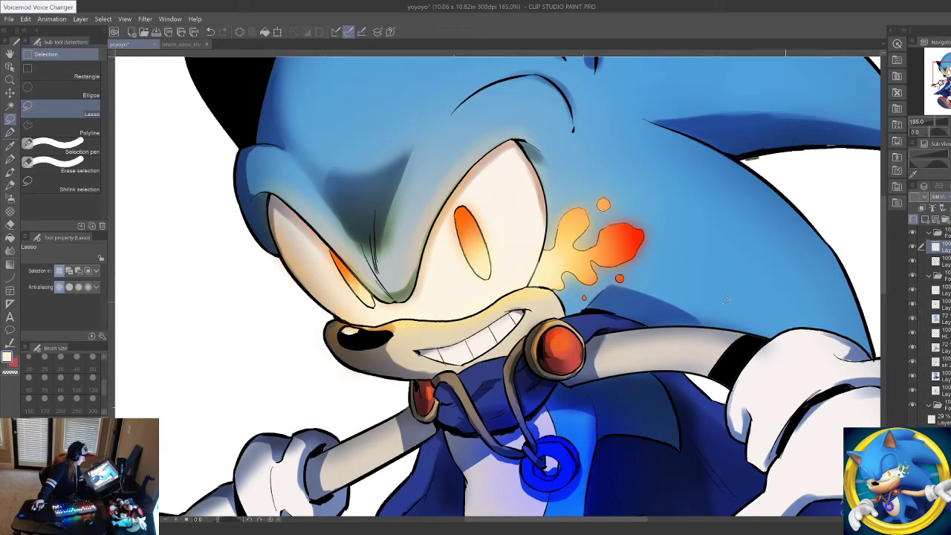
# Step: Brush golden yellow over the irises and the cheek splash on the glow layer with the Soft airbrush at size 50.2
pyautogui.click(10, 158)
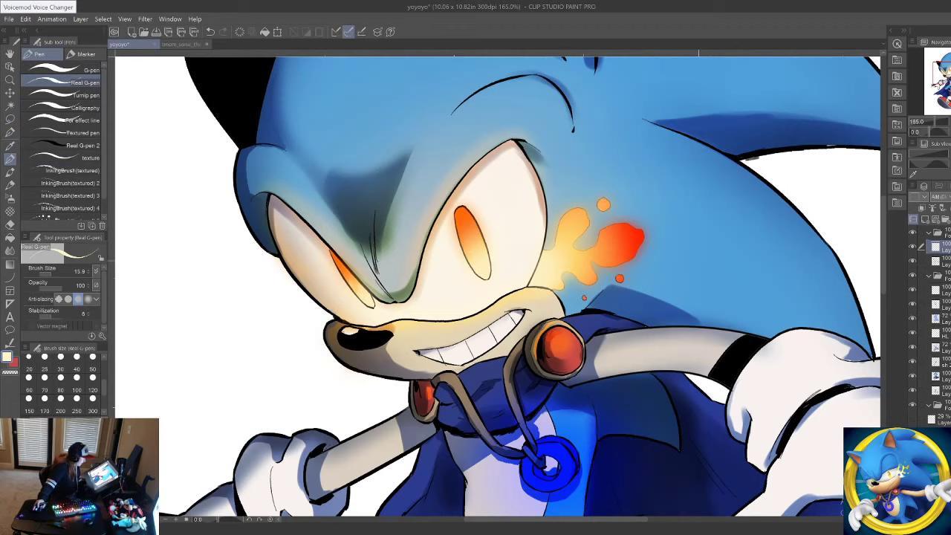
pyautogui.click(10, 198)
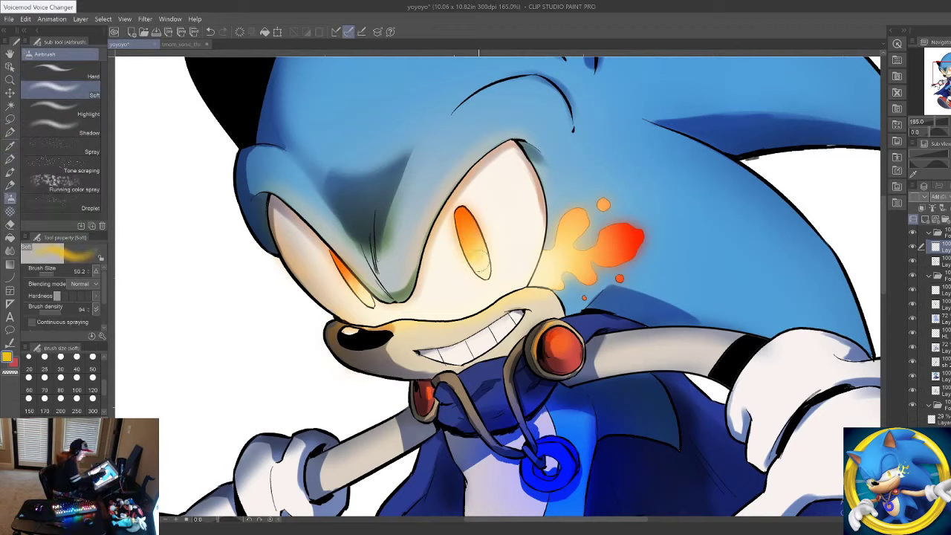
pyautogui.moveTo(351, 278); pyautogui.dragTo(359, 289)
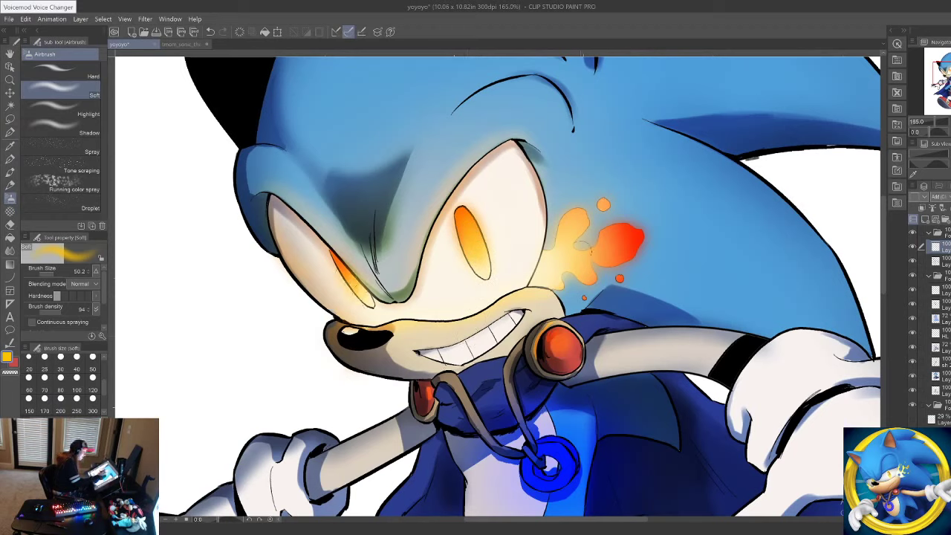
pyautogui.moveTo(594, 257); pyautogui.dragTo(629, 240)
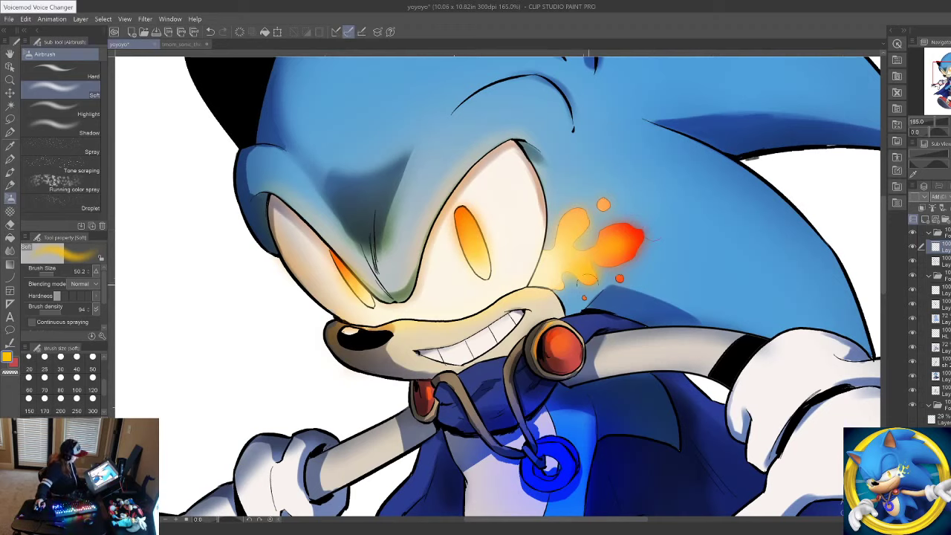
pyautogui.moveTo(587, 279)
pyautogui.mouseDown()
pyautogui.moveTo(553, 287)
pyautogui.moveTo(529, 277)
pyautogui.mouseUp()
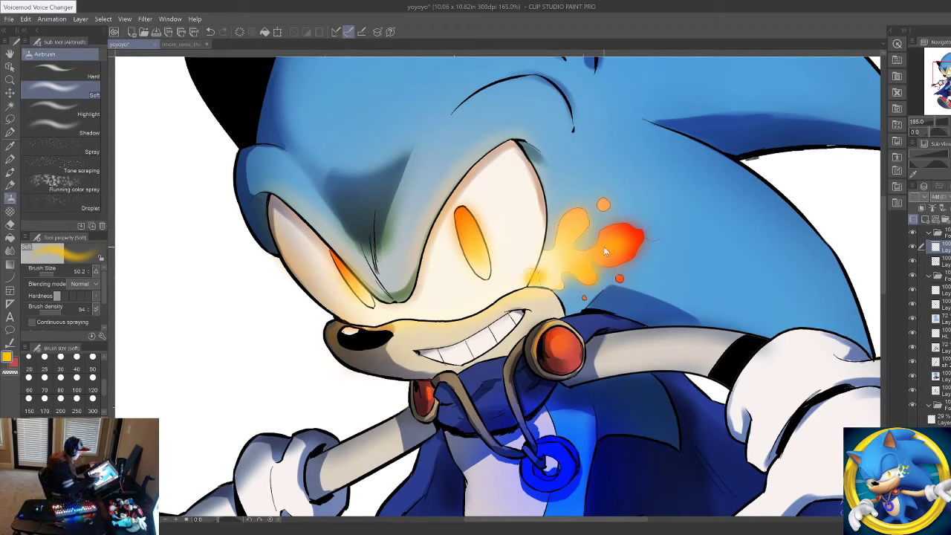
pyautogui.hotkey('ctrl', 'z')
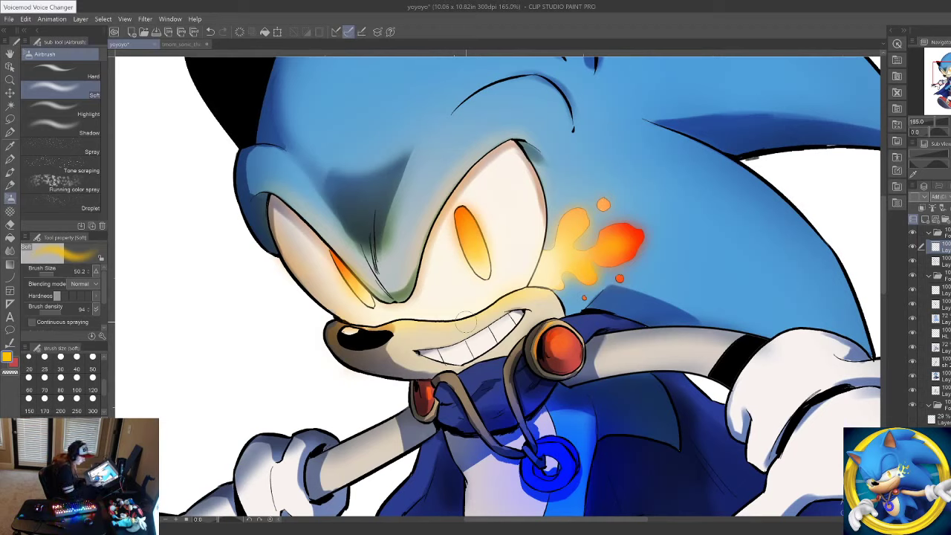
# Step: Recolour the outlines of the irises and cheek splash dark brown on the layer below the glow, using Real G-pen at size 29.9
pyautogui.click(938, 260)
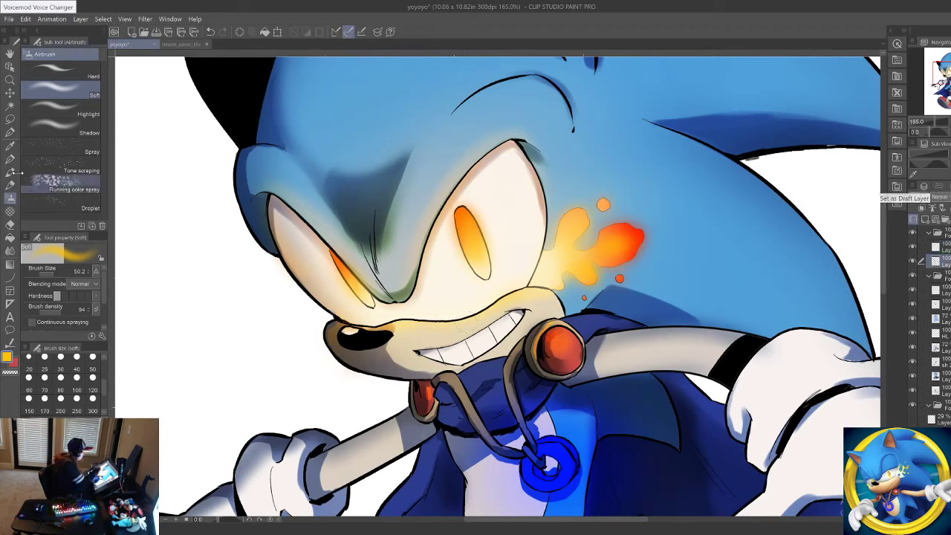
pyautogui.press('p')
pyautogui.moveTo(58, 276); pyautogui.dragTo(60, 276)
pyautogui.click(80, 487)
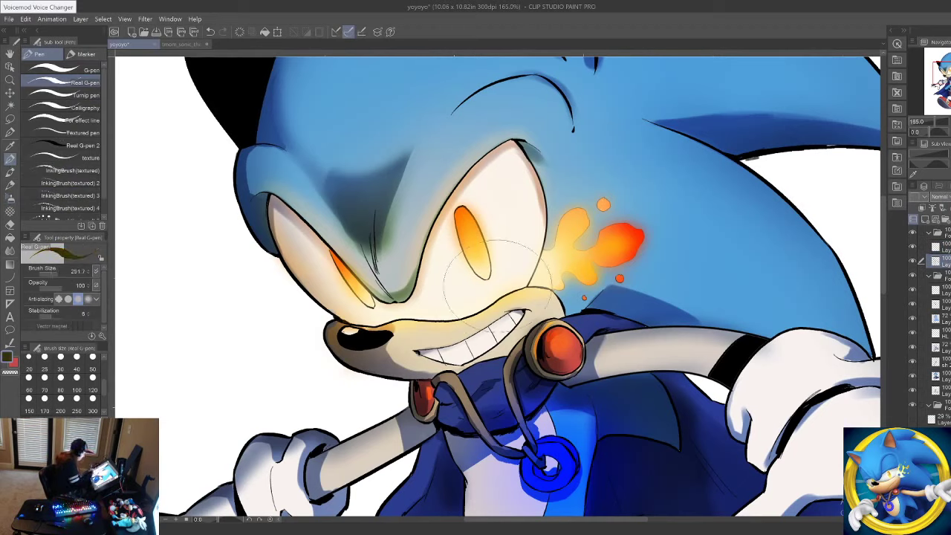
pyautogui.click(54, 274)
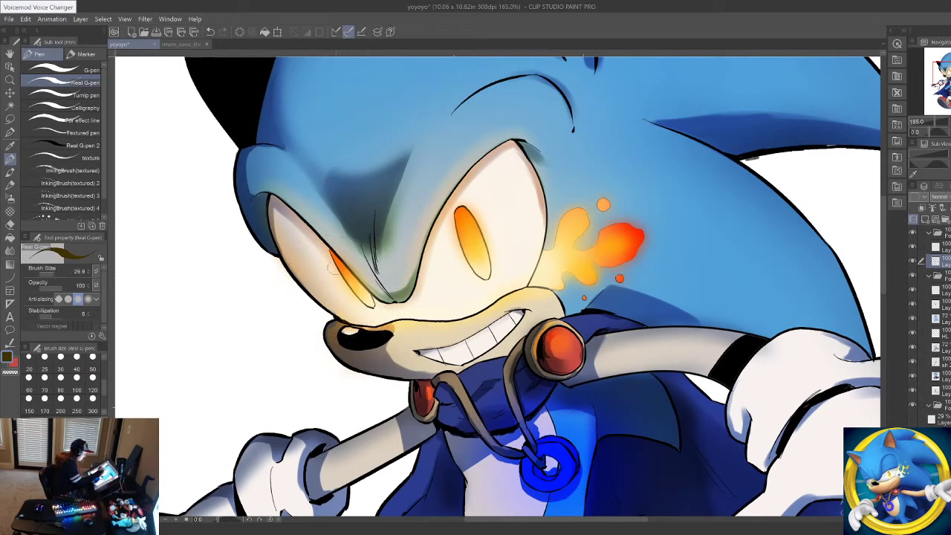
pyautogui.moveTo(365, 300); pyautogui.dragTo(374, 301)
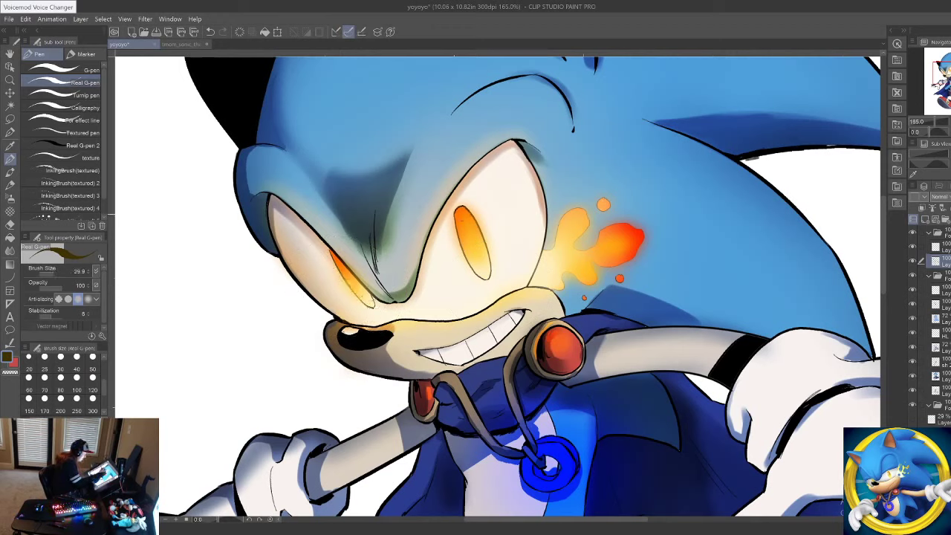
pyautogui.moveTo(461, 239)
pyautogui.mouseDown()
pyautogui.moveTo(475, 221)
pyautogui.moveTo(457, 214)
pyautogui.mouseUp()
pyautogui.press(']')
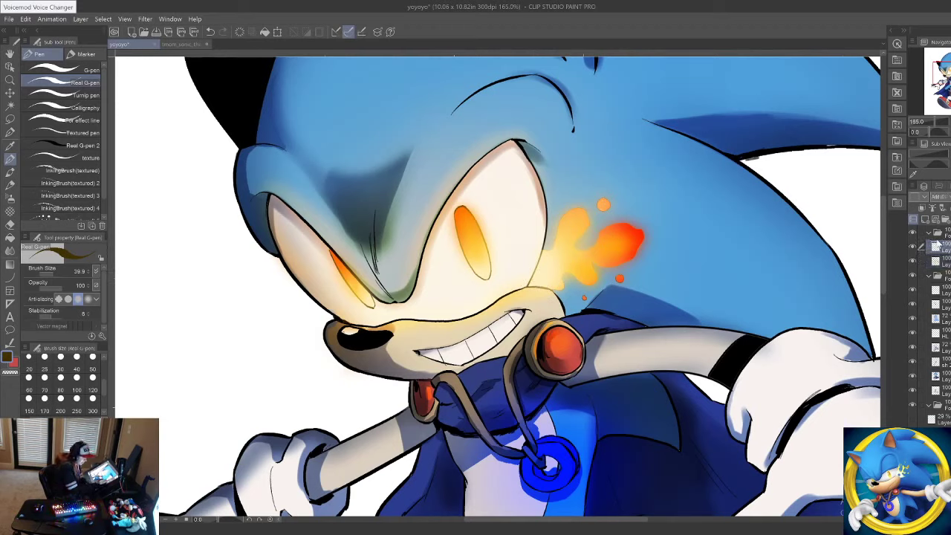
# Step: Paint a pale cream nose highlight and small cream speckles in the irises and splash with Real G-pen at size 39.9
pyautogui.keyDown('alt'); pyautogui.click(489, 271); pyautogui.keyUp('alt')
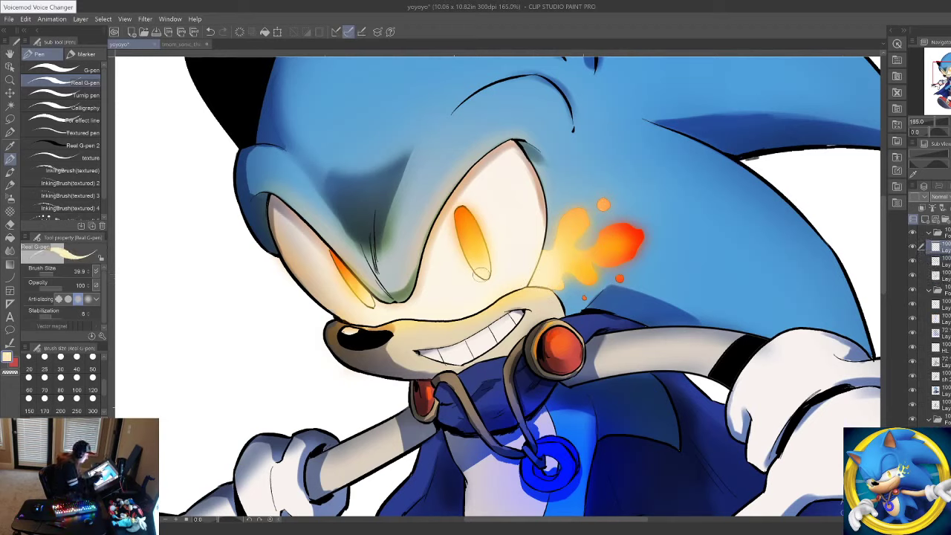
pyautogui.moveTo(356, 334); pyautogui.dragTo(373, 333)
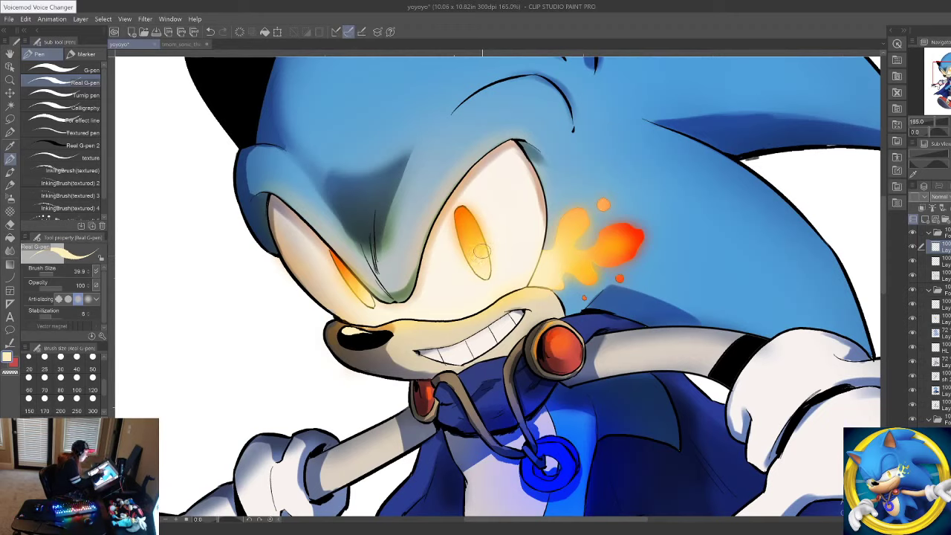
pyautogui.moveTo(480, 256); pyautogui.dragTo(481, 246)
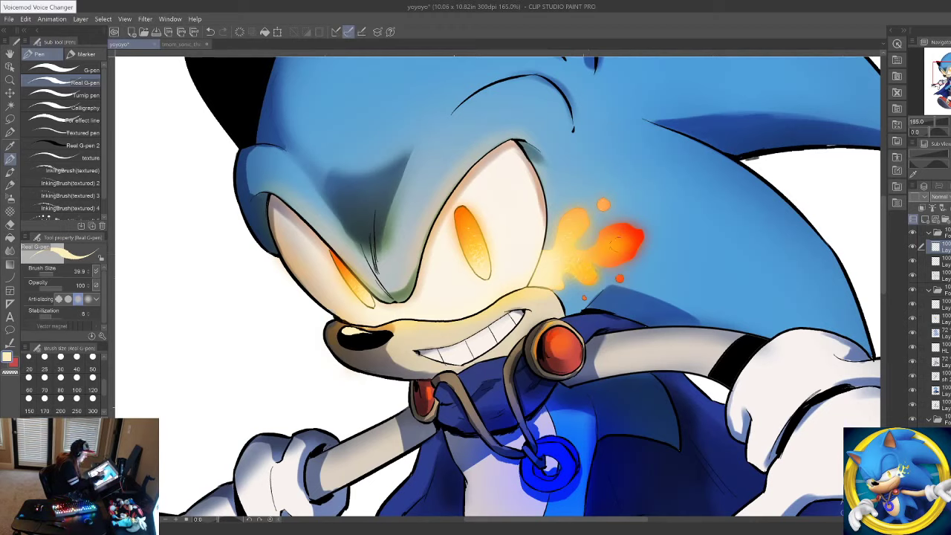
# Step: Paint pale yellow highlights on the upper parts of both red cape gems on the Add (Glow) layer
pyautogui.click(942, 261)
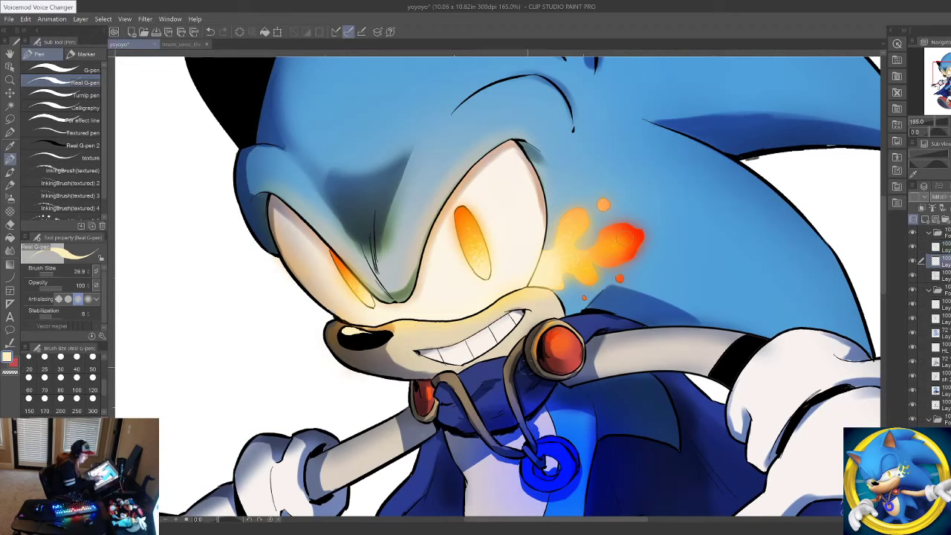
pyautogui.moveTo(559, 338); pyautogui.dragTo(556, 336)
pyautogui.moveTo(426, 393); pyautogui.dragTo(431, 386)
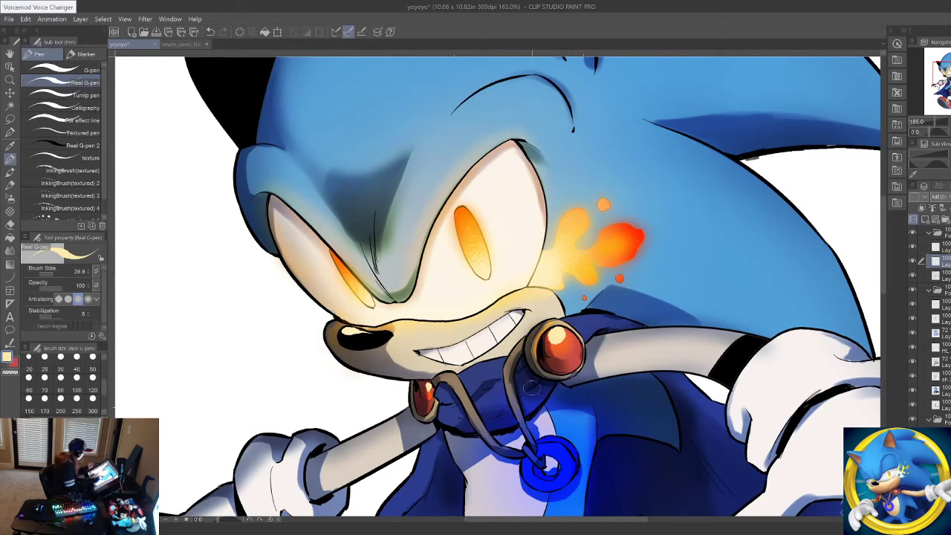
# Step: Add a layer and paint periwinkle reflections on the blue medallion and along the lower edges of both red gems with Real G-pen at size 39.9
pyautogui.moveTo(532, 388); pyautogui.dragTo(513, 269)
pyautogui.click(75, 476)
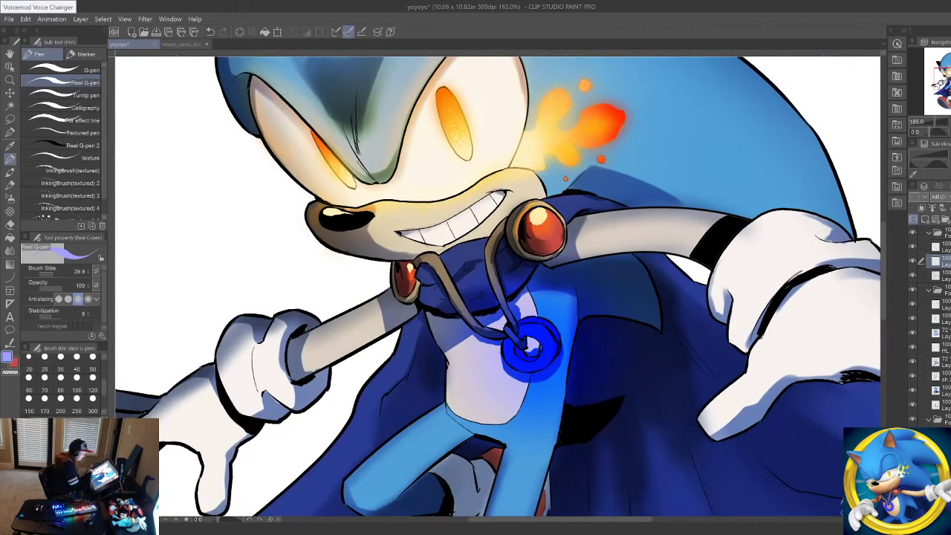
pyautogui.moveTo(521, 343)
pyautogui.mouseDown()
pyautogui.moveTo(508, 361)
pyautogui.moveTo(520, 367)
pyautogui.mouseUp()
pyautogui.hotkey('ctrl', 'z')
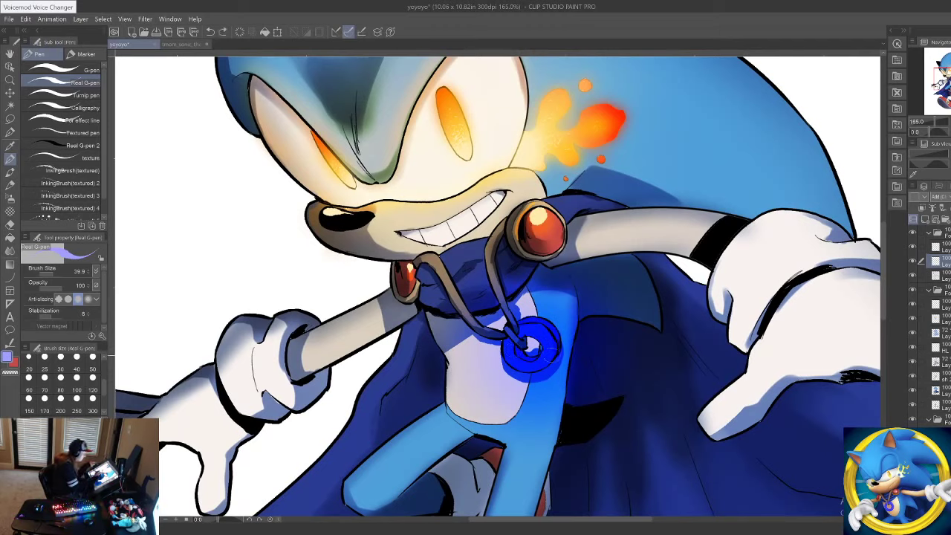
pyautogui.click(926, 220)
pyautogui.moveTo(504, 348)
pyautogui.mouseDown()
pyautogui.moveTo(524, 367)
pyautogui.moveTo(546, 356)
pyautogui.moveTo(538, 328)
pyautogui.moveTo(553, 343)
pyautogui.moveTo(553, 325)
pyautogui.moveTo(546, 351)
pyautogui.moveTo(521, 370)
pyautogui.moveTo(522, 361)
pyautogui.moveTo(526, 368)
pyautogui.mouseUp()
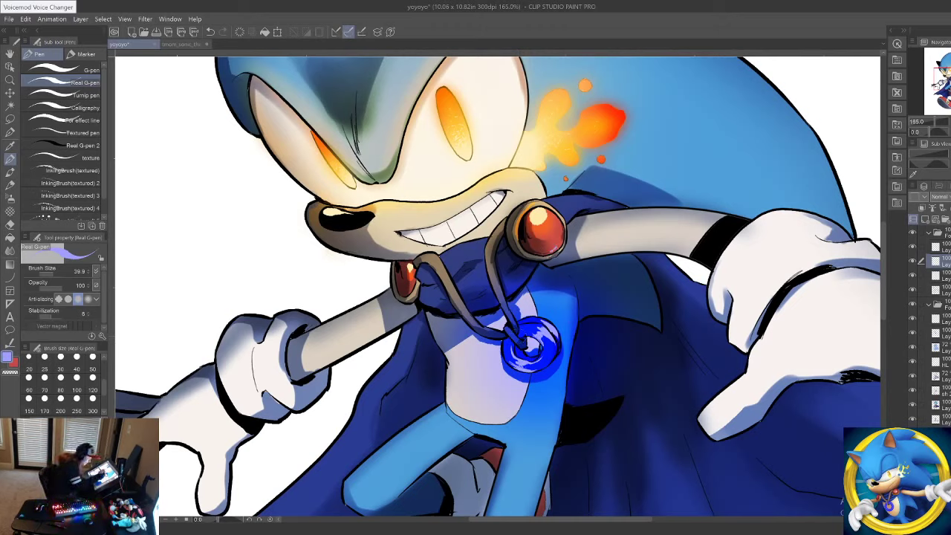
pyautogui.moveTo(561, 244); pyautogui.dragTo(533, 258)
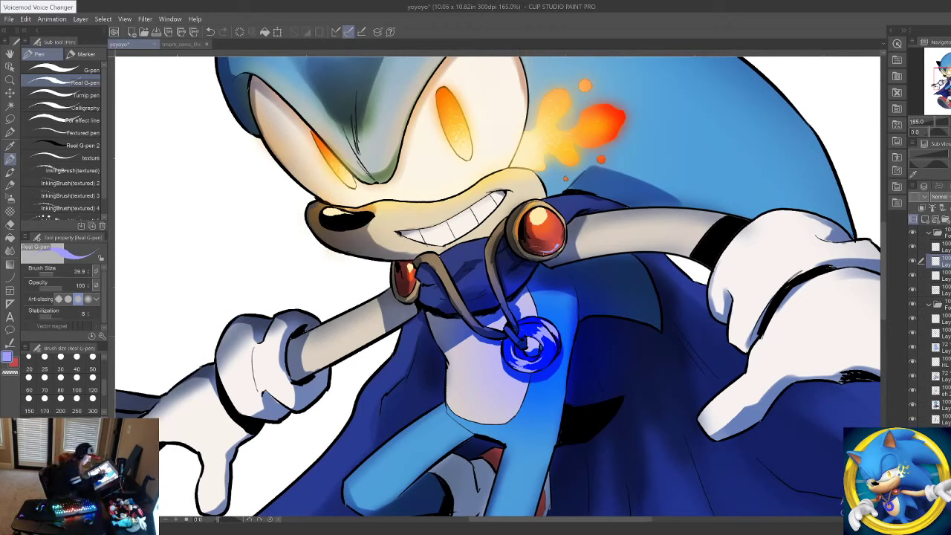
pyautogui.moveTo(415, 285); pyautogui.dragTo(400, 291)
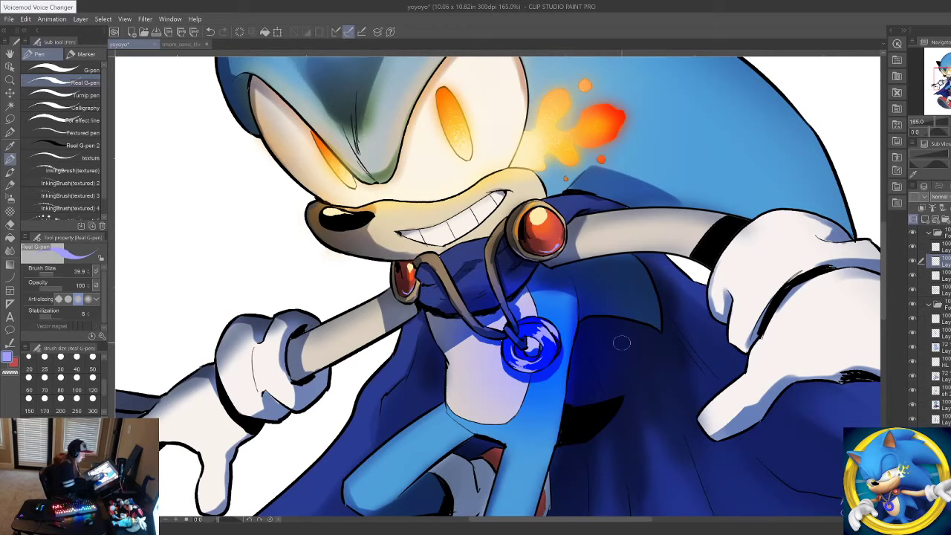
pyautogui.scroll(-7, 464, 225)
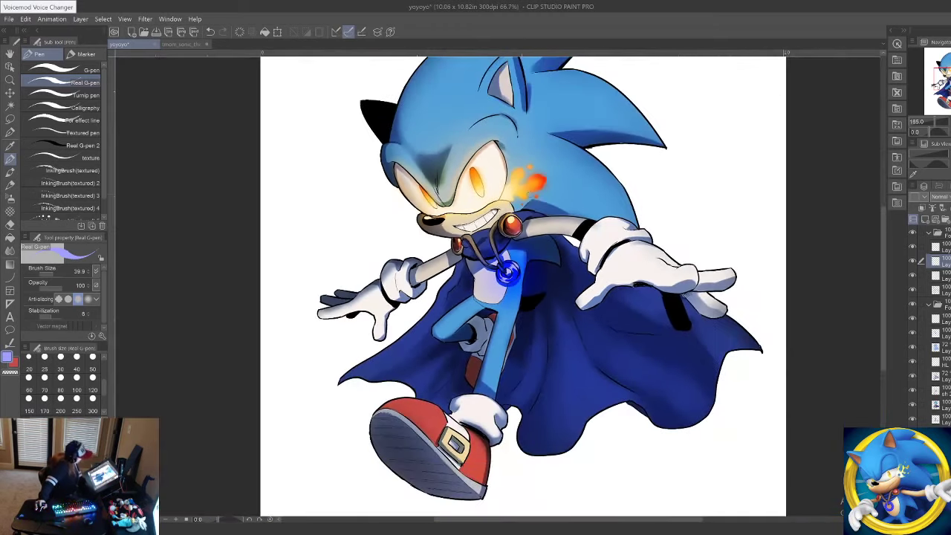
pyautogui.scroll(3, 534, 158)
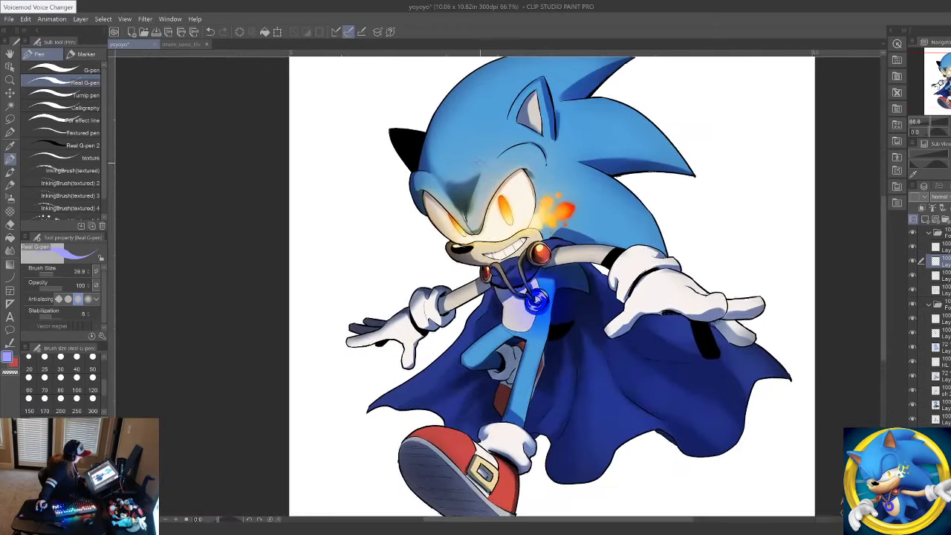
pyautogui.scroll(-3, 494, 157)
pyautogui.scroll(2, 508, 141)
pyautogui.scroll(1, 507, 156)
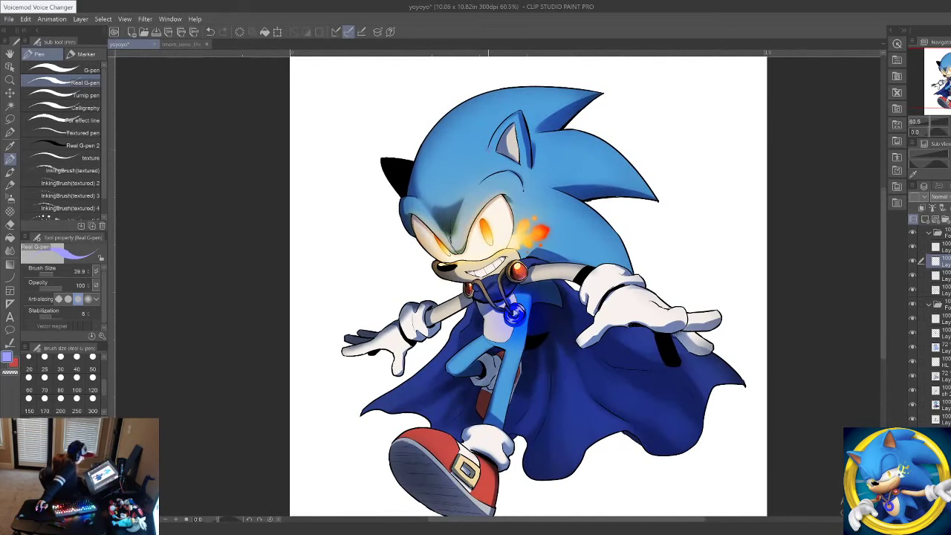
pyautogui.scroll(-3, 521, 282)
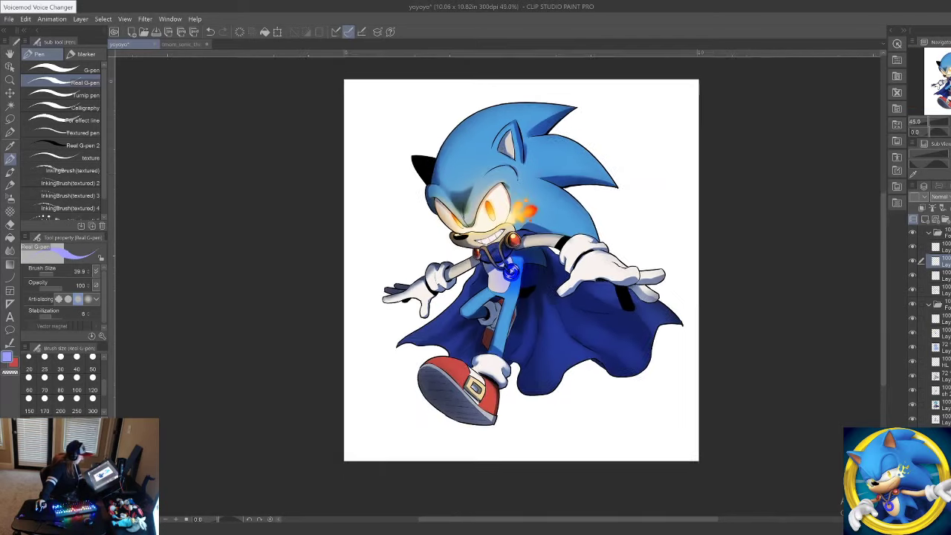
# Step: Fill the gap in the black strip beneath the large outstretched glove's palm, using black sampled from the cape's dark band
pyautogui.scroll(2, 520, 283)
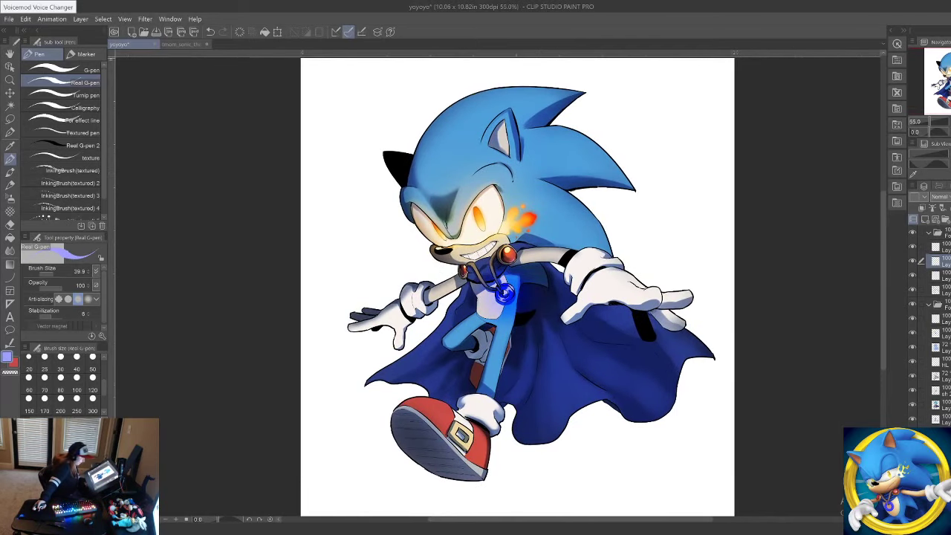
pyautogui.click(943, 290)
pyautogui.click(915, 289)
pyautogui.click(915, 289)
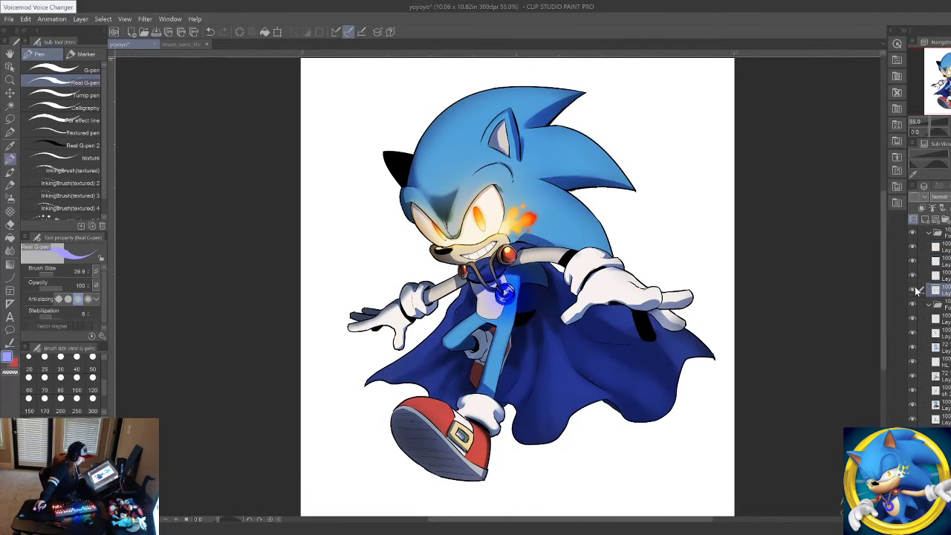
pyautogui.click(916, 291)
pyautogui.click(915, 290)
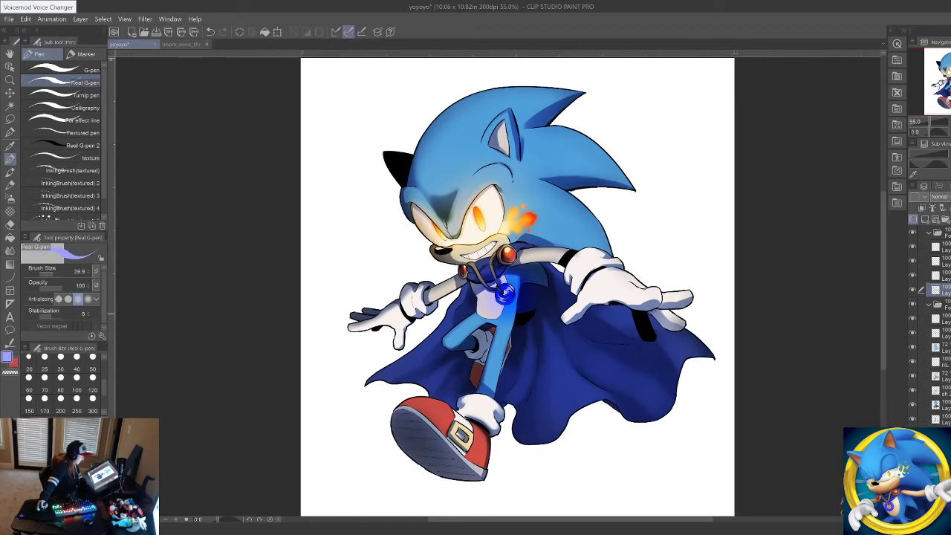
pyautogui.scroll(5, 665, 314)
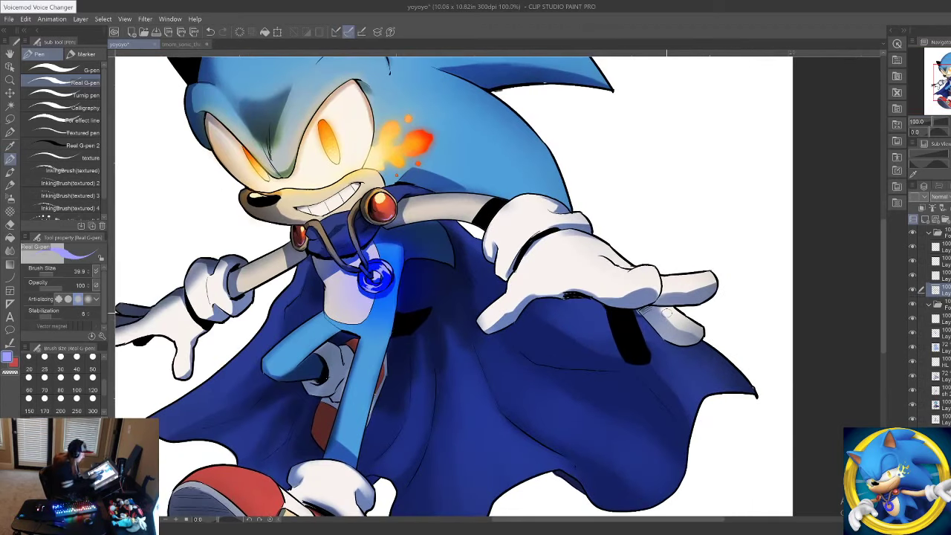
pyautogui.keyDown('alt'); pyautogui.click(631, 330); pyautogui.keyUp('alt')
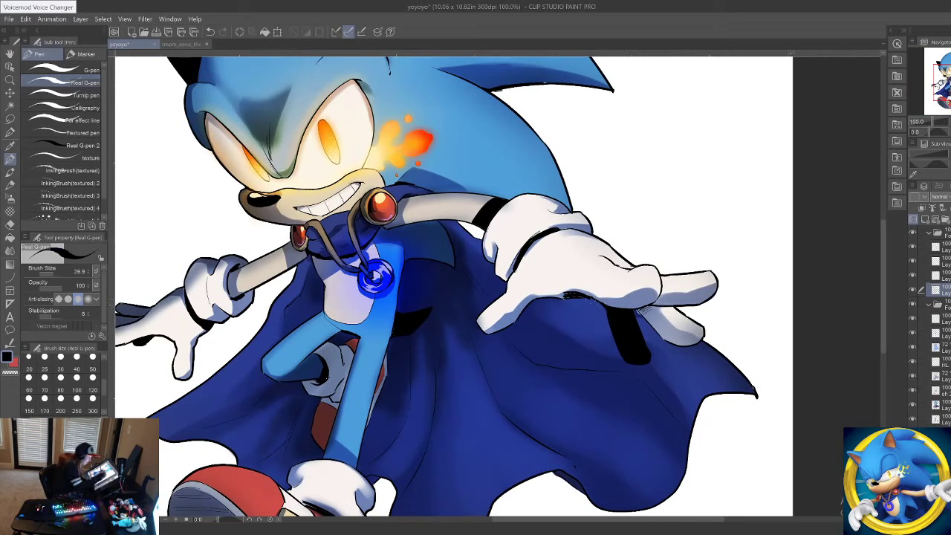
pyautogui.moveTo(568, 295); pyautogui.dragTo(563, 296)
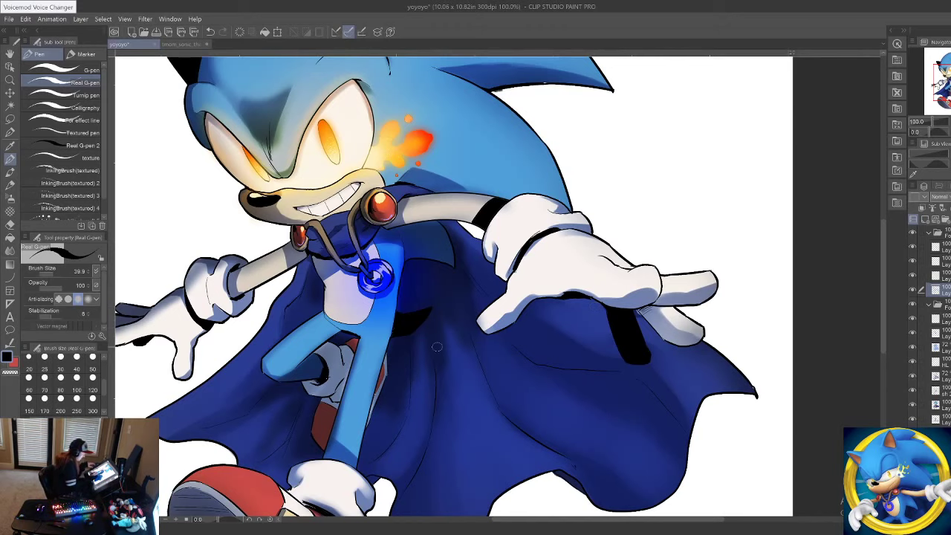
# Step: Inspect the line art and colouring of the cape, head, gloves and shoe up close for remaining flaws
pyautogui.moveTo(408, 386); pyautogui.dragTo(452, 301)
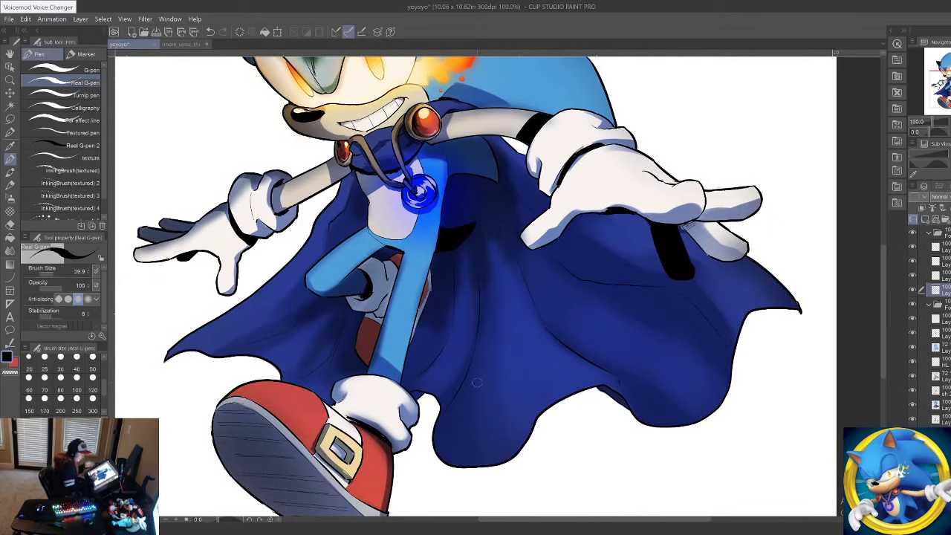
pyautogui.click(945, 335)
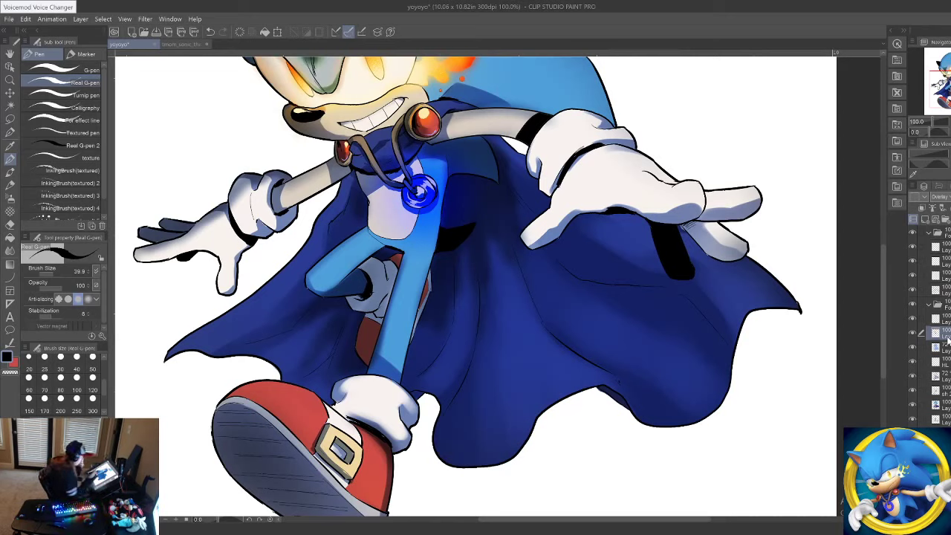
pyautogui.click(945, 420)
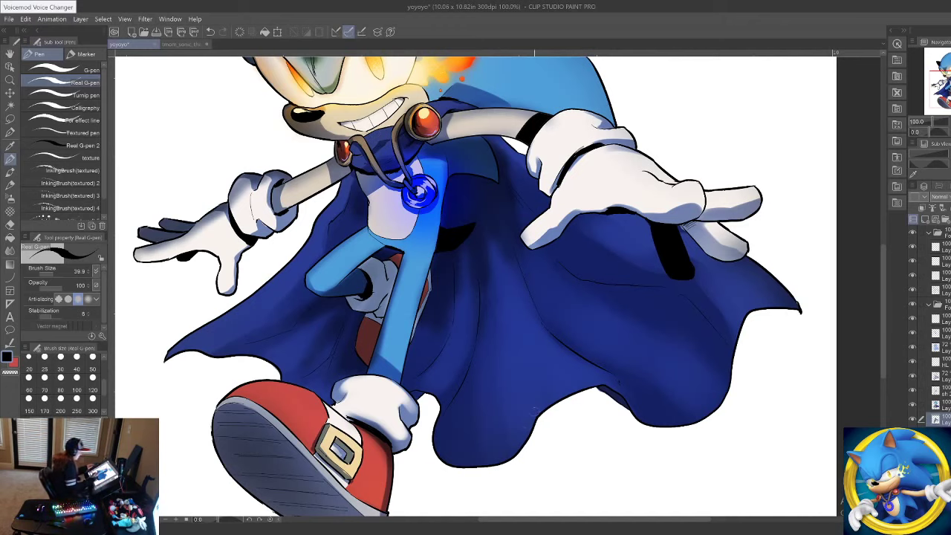
pyautogui.moveTo(513, 433); pyautogui.dragTo(733, 490)
pyautogui.moveTo(517, 318); pyautogui.dragTo(373, 523)
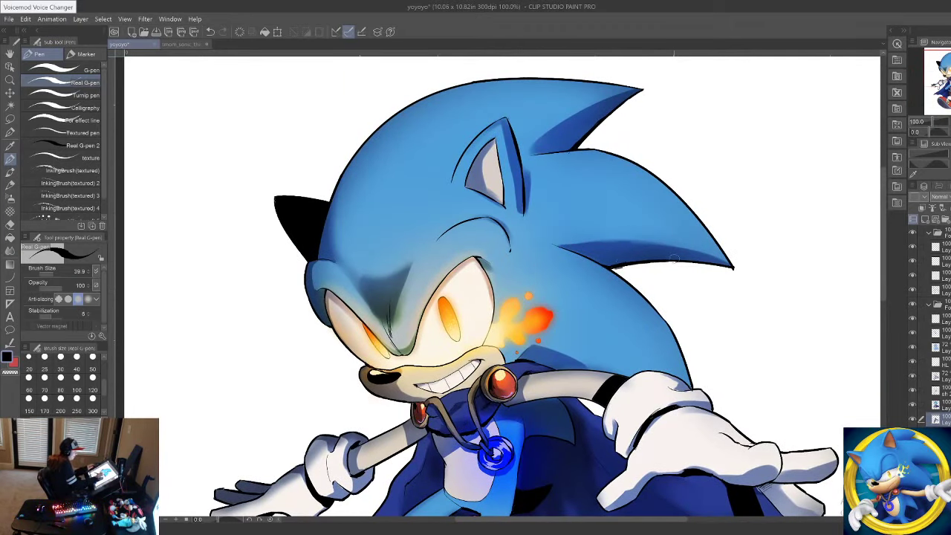
pyautogui.moveTo(562, 398); pyautogui.dragTo(666, 267)
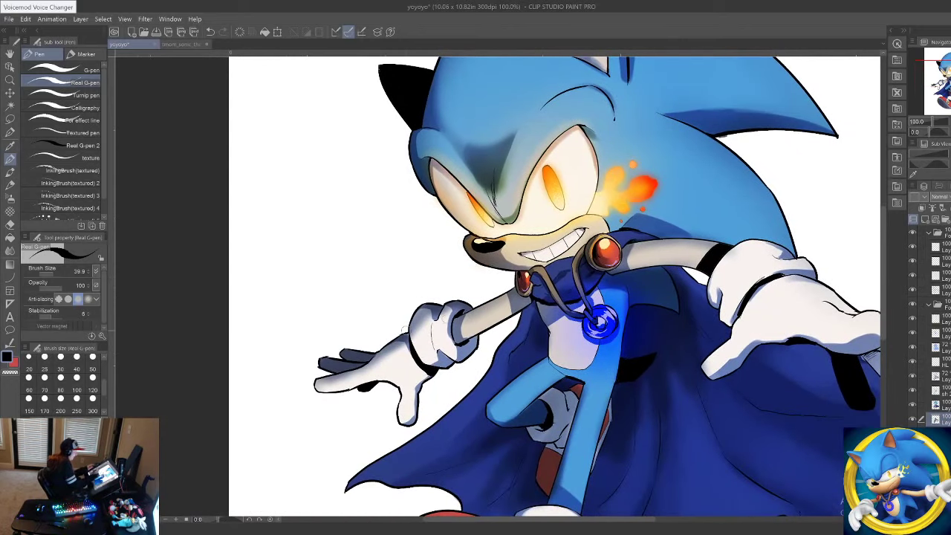
pyautogui.moveTo(541, 397); pyautogui.dragTo(392, 324)
pyautogui.moveTo(536, 438); pyautogui.dragTo(550, 298)
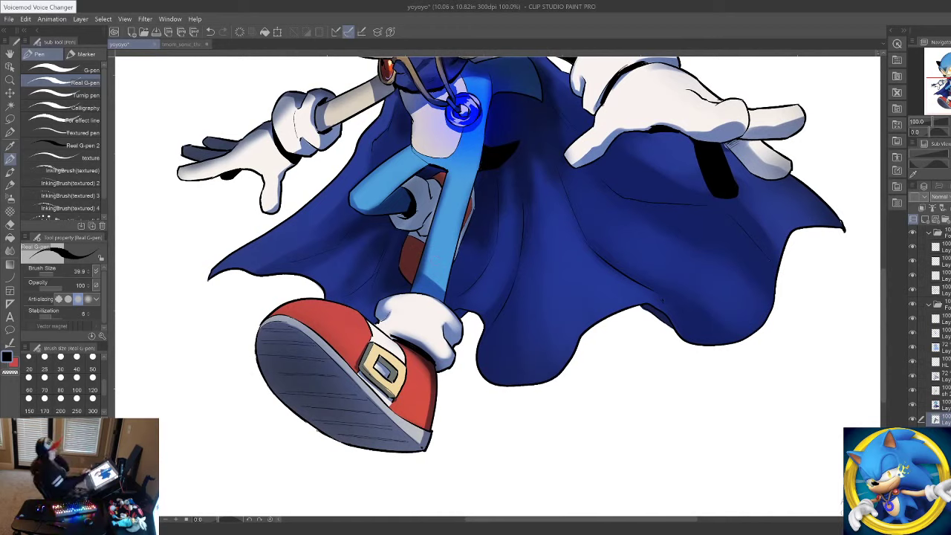
# Step: Review the whole Sonic figure at several magnifications to judge the overall lighting and colours
pyautogui.click(9, 80)
pyautogui.moveTo(371, 192); pyautogui.dragTo(286, 191)
pyautogui.moveTo(481, 181); pyautogui.dragTo(356, 171)
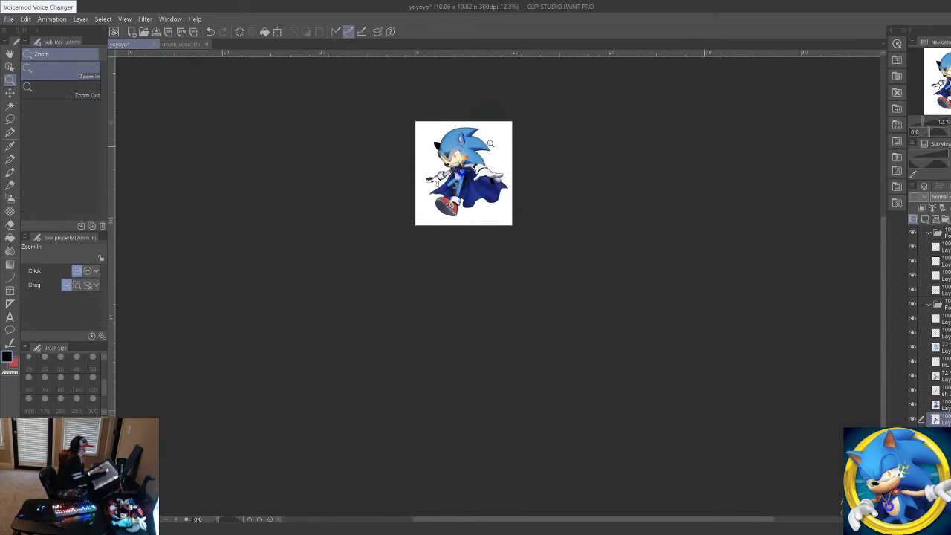
pyautogui.scroll(6, 490, 143)
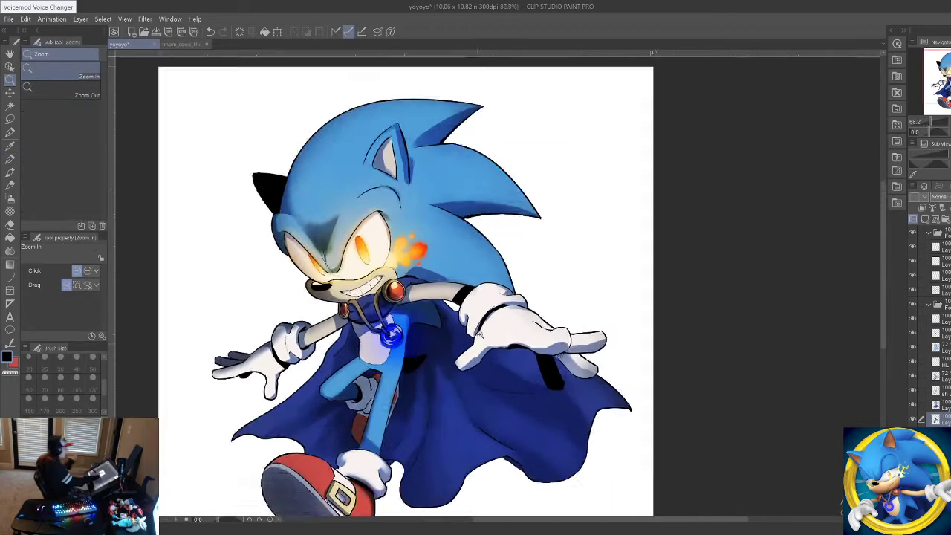
pyautogui.moveTo(479, 334); pyautogui.dragTo(452, 414)
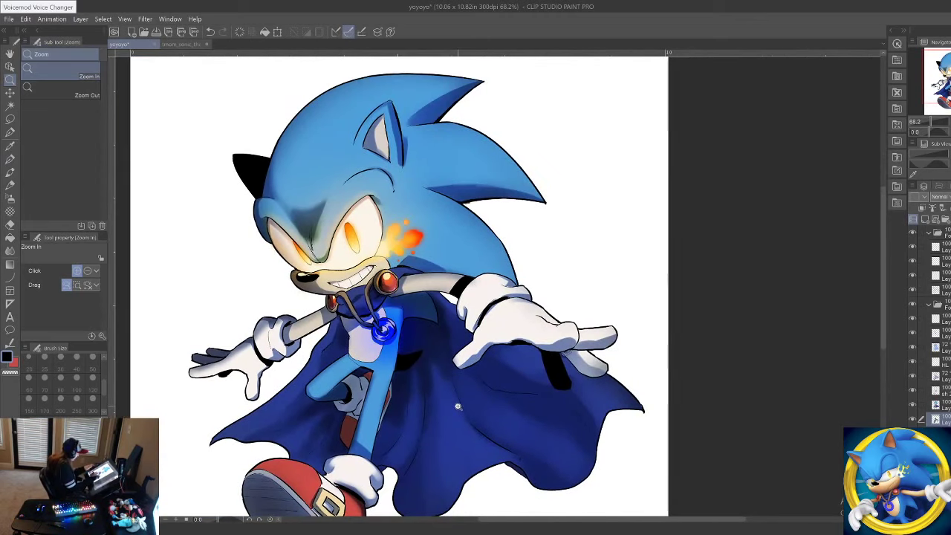
pyautogui.scroll(-3, 458, 406)
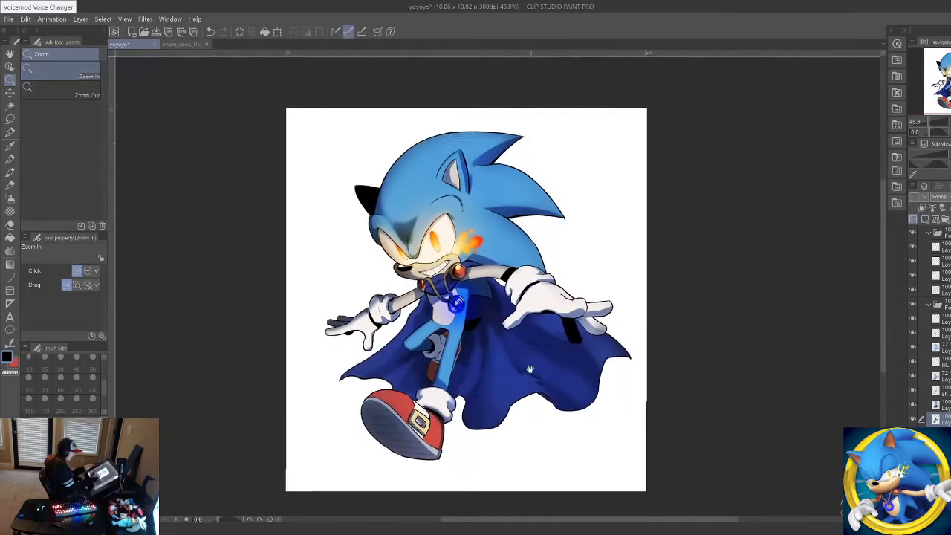
pyautogui.scroll(1, 530, 369)
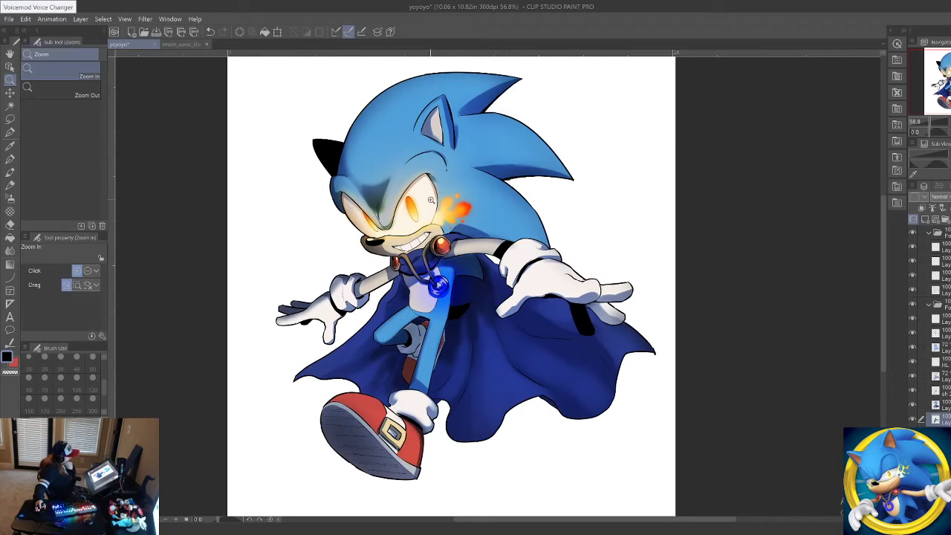
pyautogui.moveTo(436, 205)
pyautogui.mouseDown()
pyautogui.moveTo(427, 220)
pyautogui.moveTo(440, 200)
pyautogui.mouseUp()
pyautogui.scroll(-2, 440, 200)
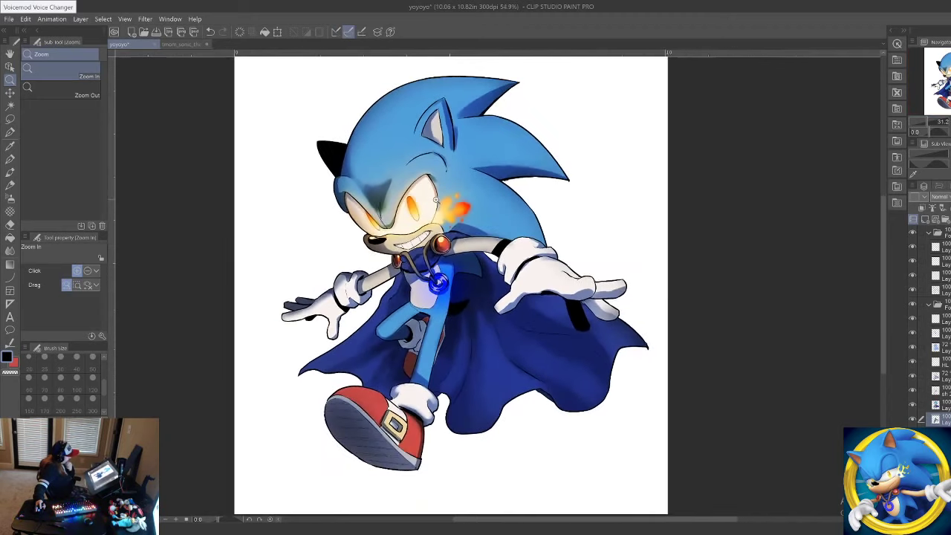
# Step: Select the painted area of the character's base colour layer and add a new layer above the Overlay layer
pyautogui.keyDown('ctrl'); pyautogui.click(936, 405); pyautogui.keyUp('ctrl')
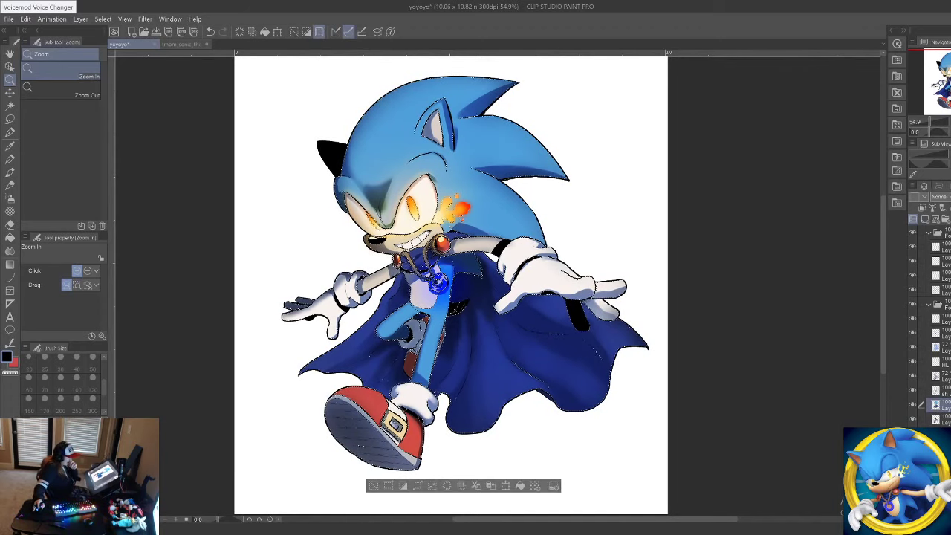
pyautogui.click(946, 319)
pyautogui.click(946, 333)
pyautogui.click(945, 319)
pyautogui.click(946, 333)
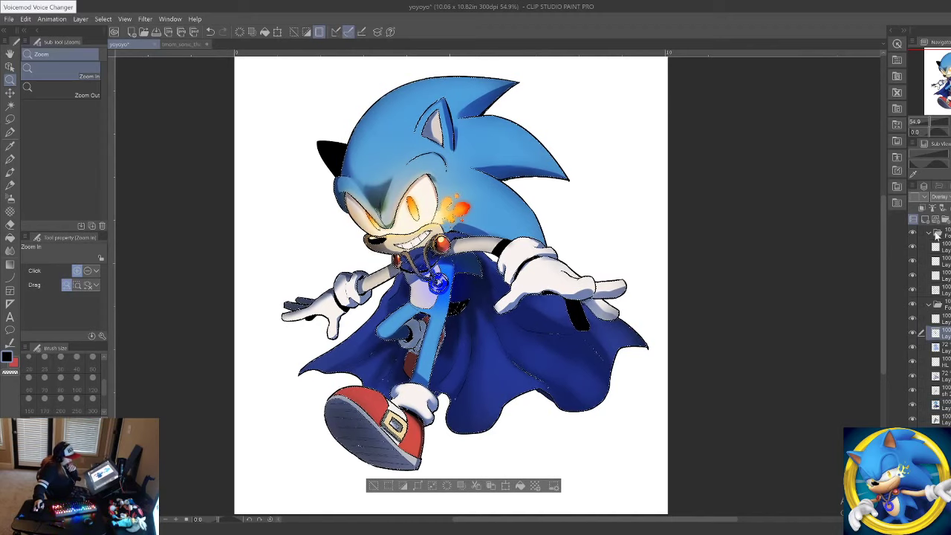
pyautogui.click(355, 78)
pyautogui.click(354, 78)
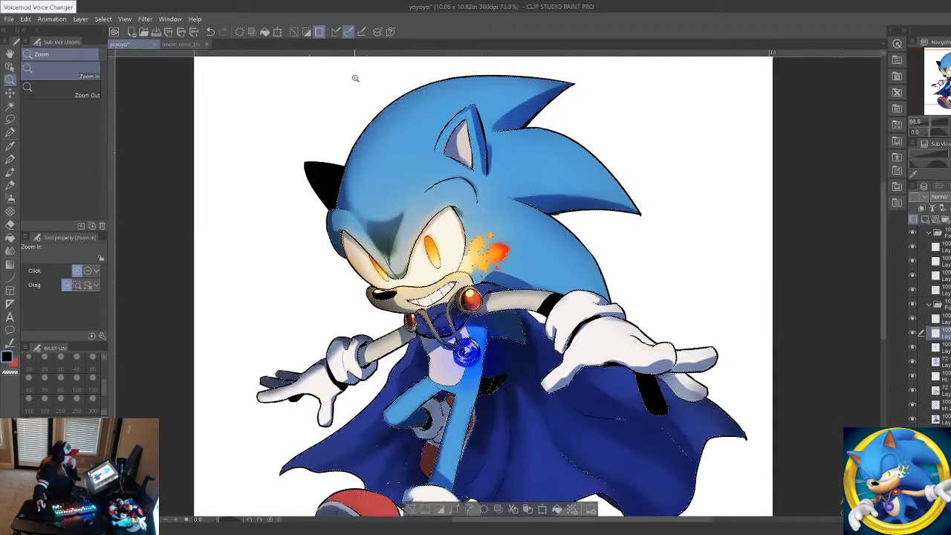
# Step: Paint a pale cream rim light along the brow edges of both eyes with Smooth watercolor at size 25.2, sampling the cheek splash
pyautogui.scroll(2, 378, 272)
pyautogui.click(377, 272)
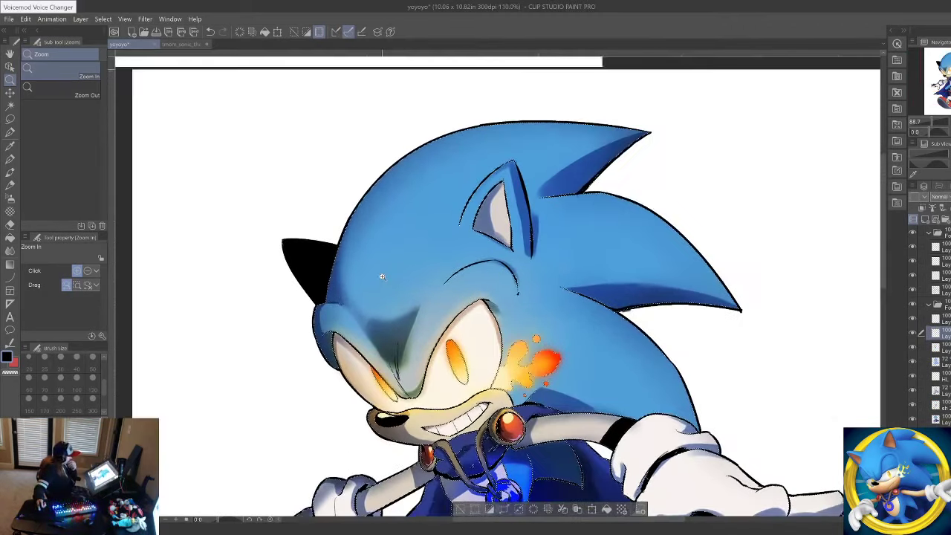
pyautogui.press('b')
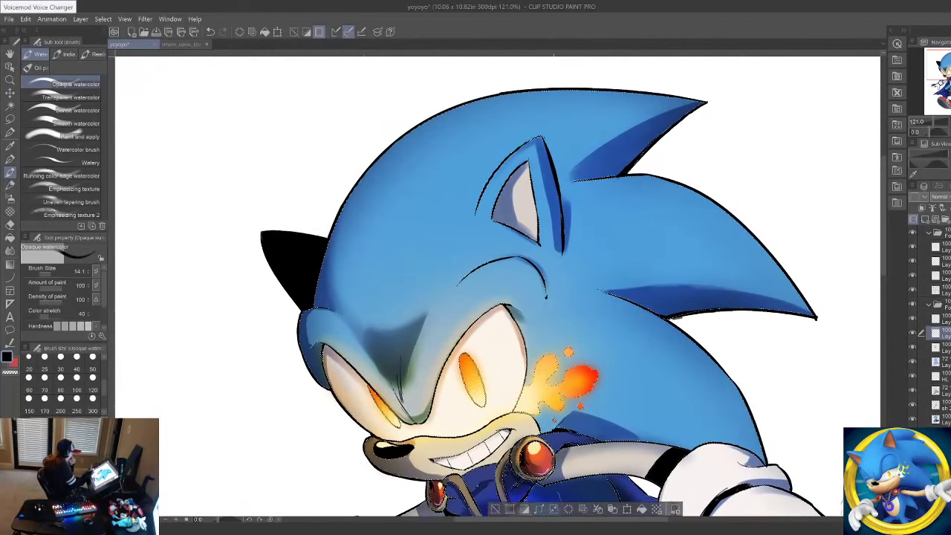
pyautogui.keyDown('alt'); pyautogui.click(537, 398); pyautogui.keyUp('alt')
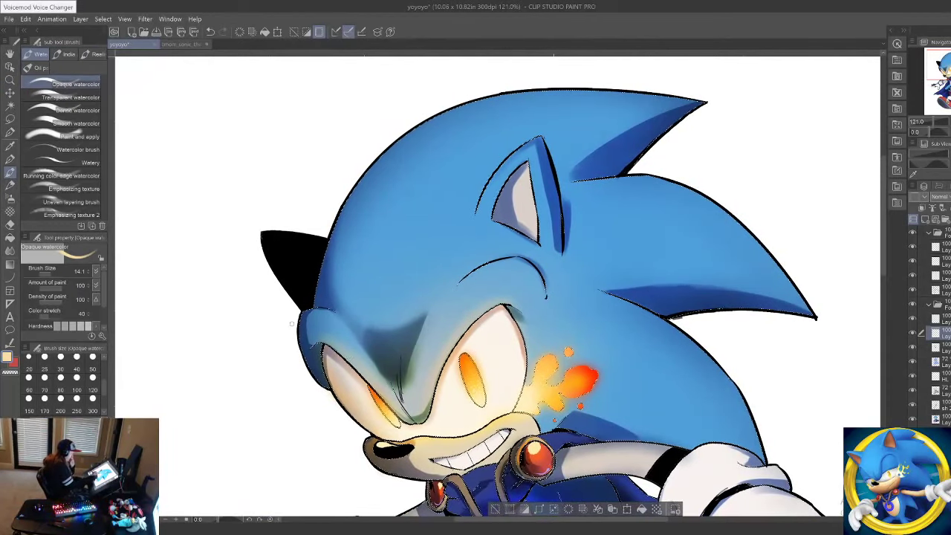
pyautogui.click(55, 274)
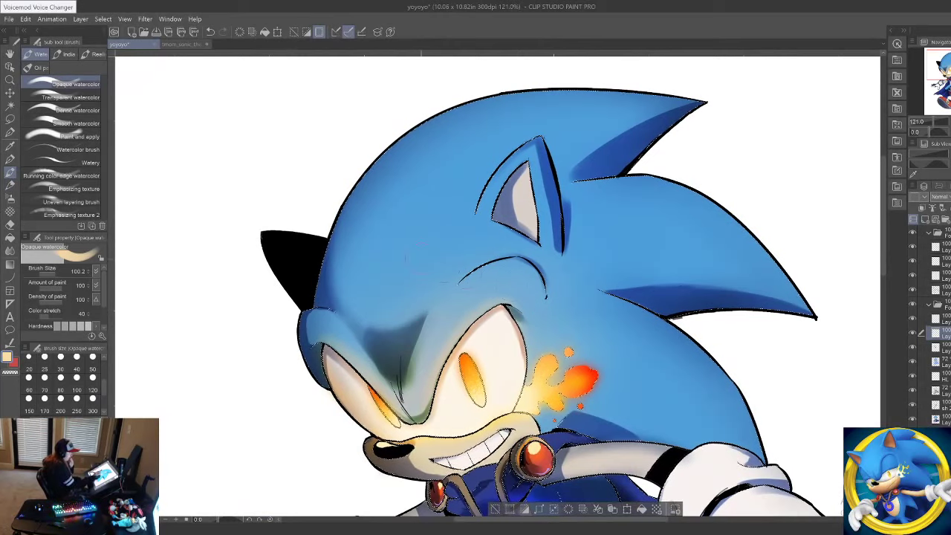
pyautogui.click(50, 275)
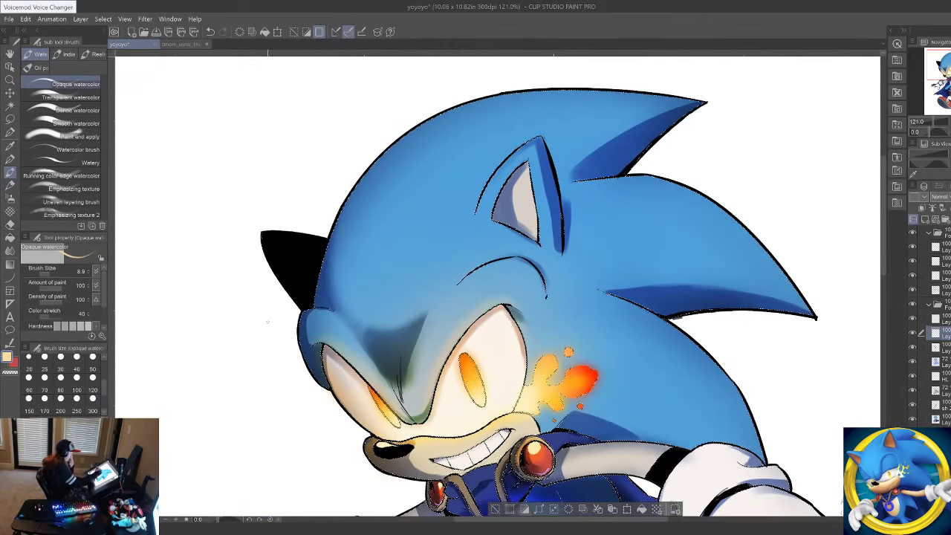
pyautogui.click(54, 275)
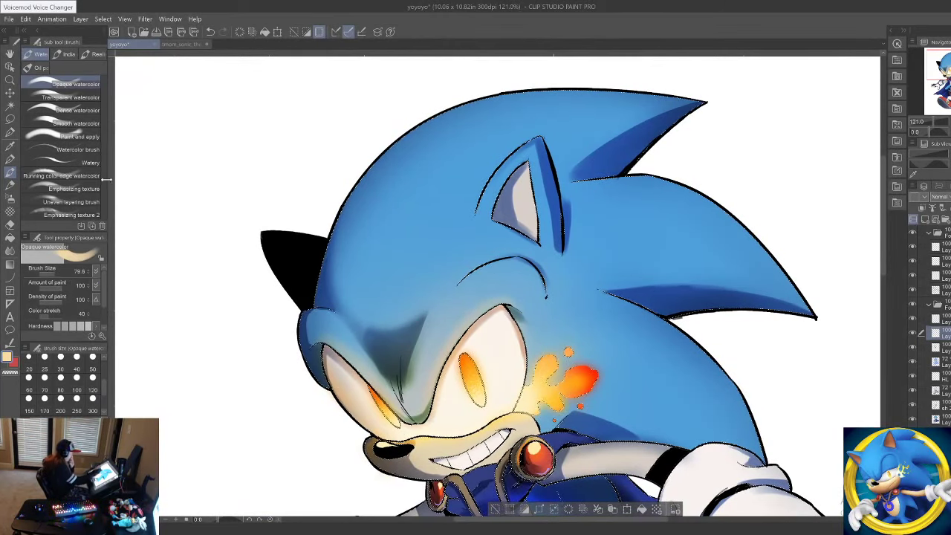
pyautogui.click(74, 123)
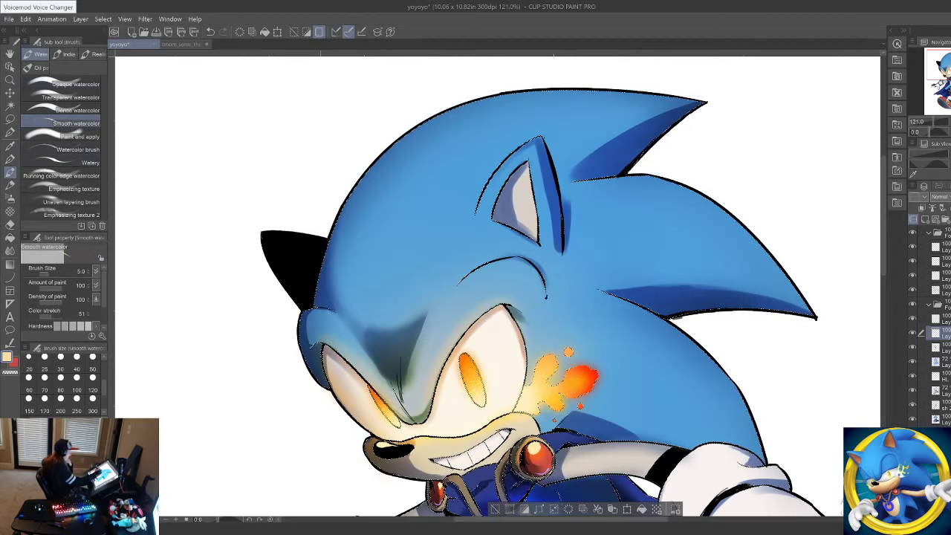
pyautogui.click(53, 274)
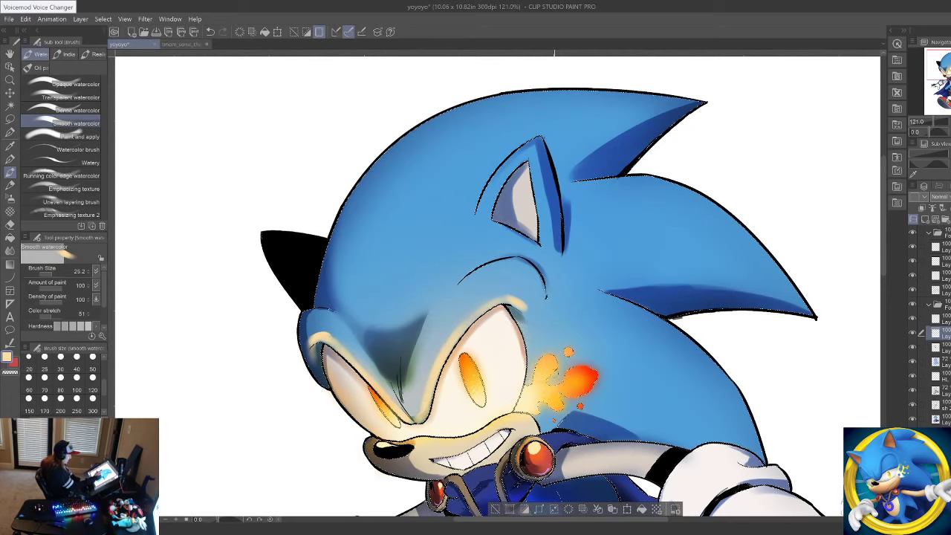
# Step: Set the eye rim-light layer to Overlay and soften its strokes with a Gaussian blur
pyautogui.click(940, 196)
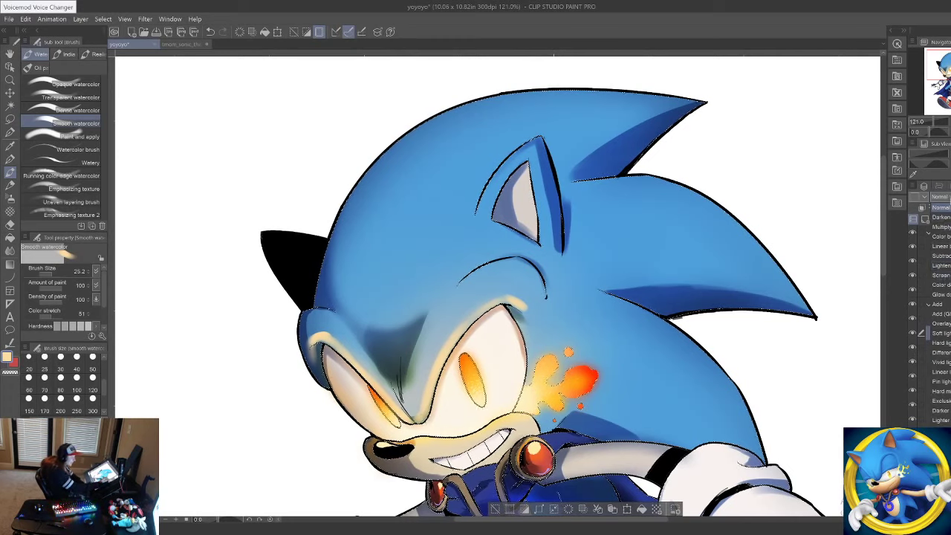
pyautogui.click(942, 323)
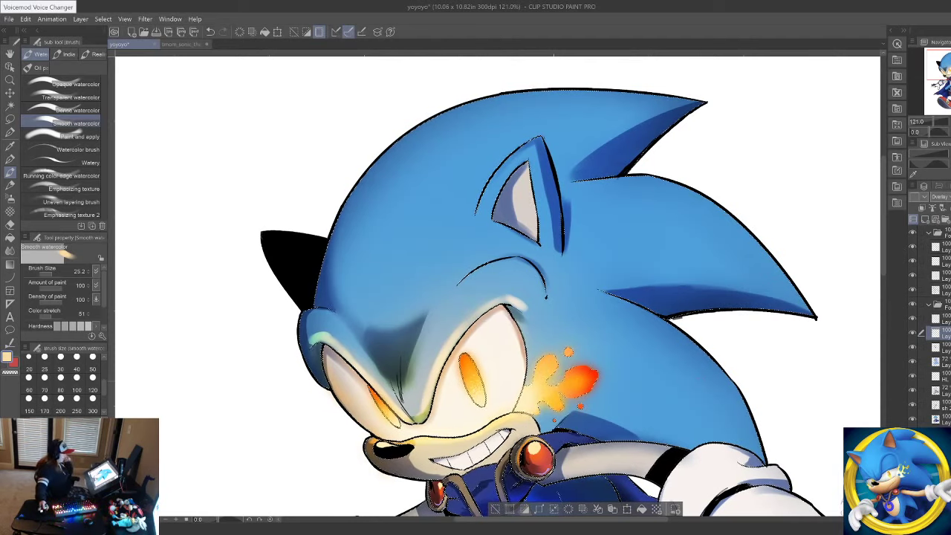
pyautogui.click(145, 19)
pyautogui.moveTo(175, 35)
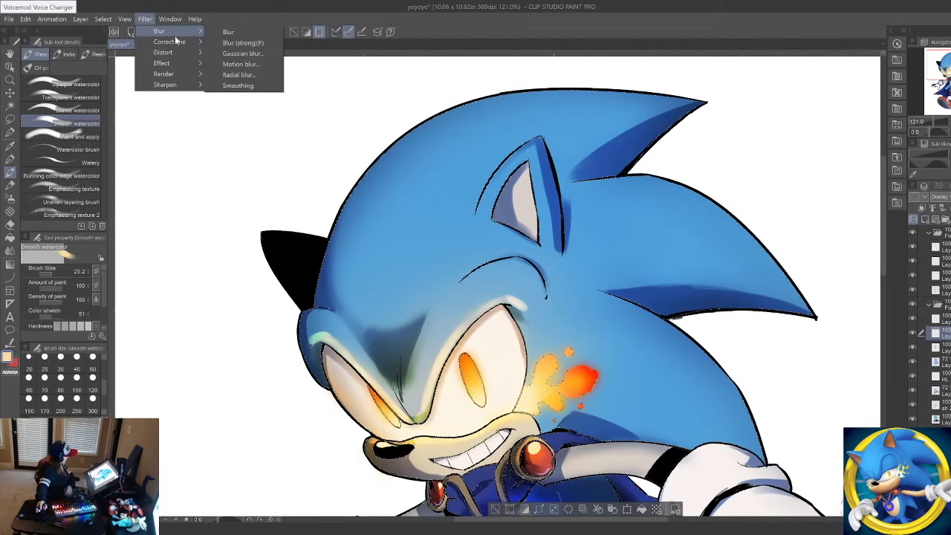
pyautogui.click(245, 54)
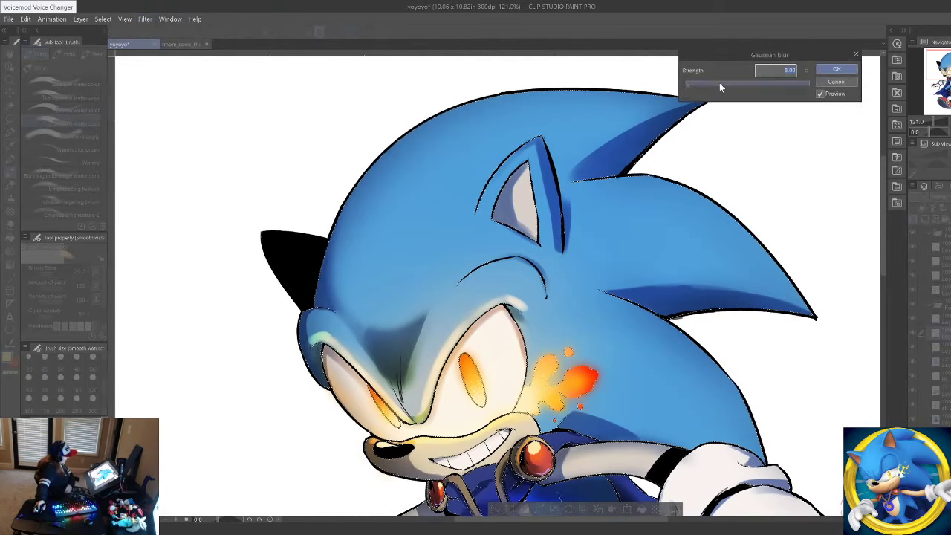
pyautogui.moveTo(720, 86); pyautogui.dragTo(705, 87)
pyautogui.click(831, 72)
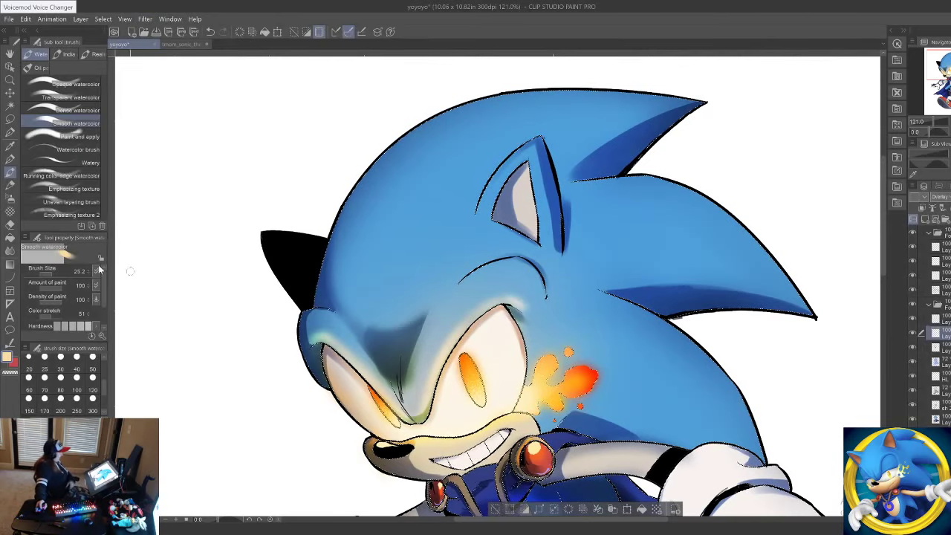
# Step: Soften the warm rim light around the brow with the Soft eraser at size 141.5
pyautogui.click(10, 225)
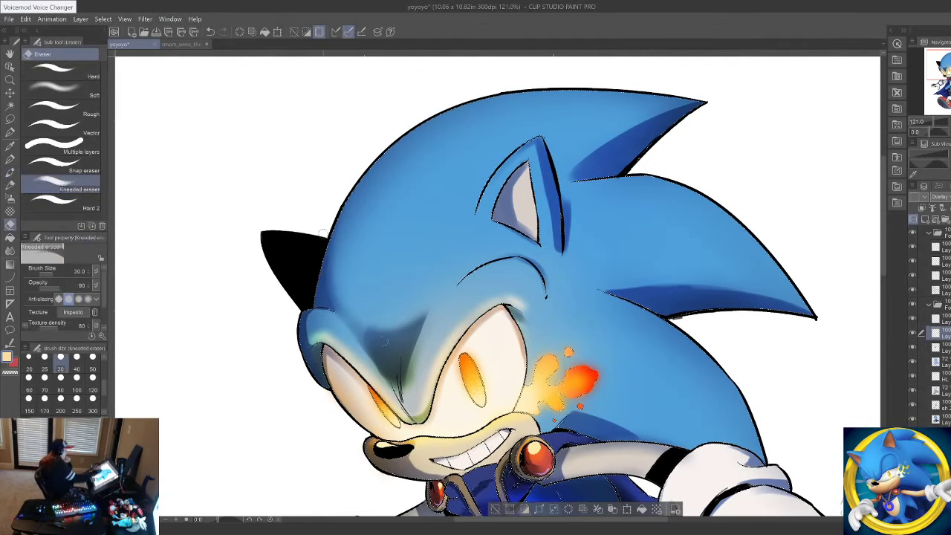
pyautogui.click(77, 96)
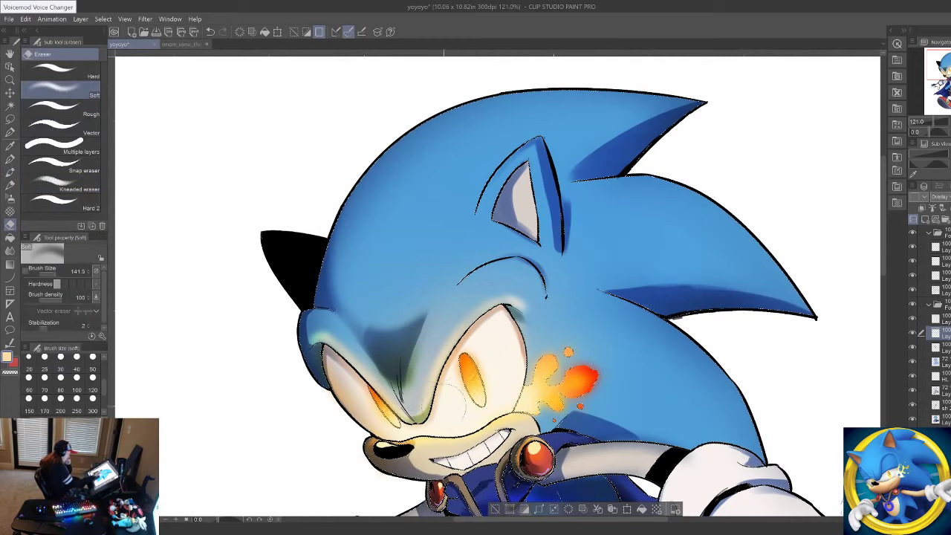
pyautogui.click(10, 79)
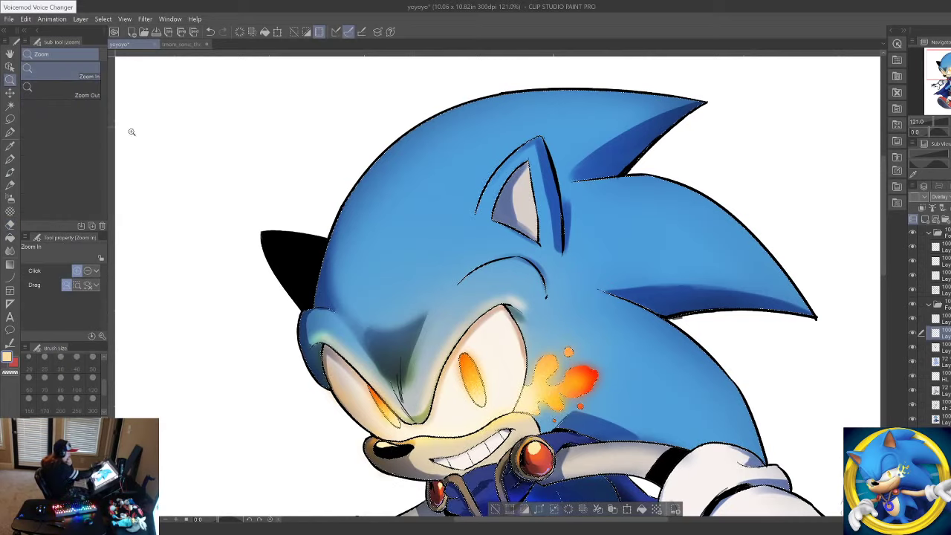
pyautogui.moveTo(432, 300)
pyautogui.mouseDown()
pyautogui.moveTo(215, 293)
pyautogui.moveTo(374, 287)
pyautogui.moveTo(396, 313)
pyautogui.mouseUp()
pyautogui.click(10, 224)
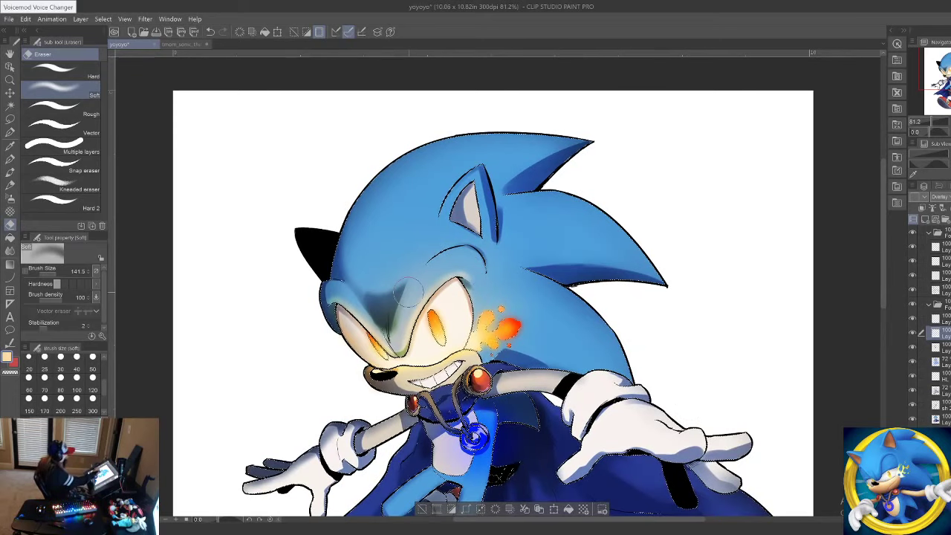
# Step: Paint an orange glow on the medallion cords below the chin with the Soft airbrush at size 50.2
pyautogui.click(10, 198)
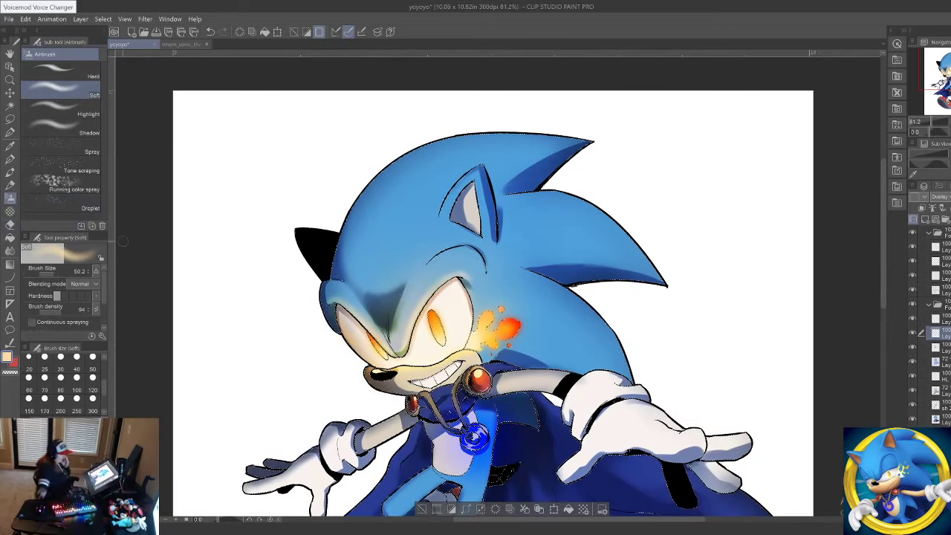
pyautogui.click(86, 447)
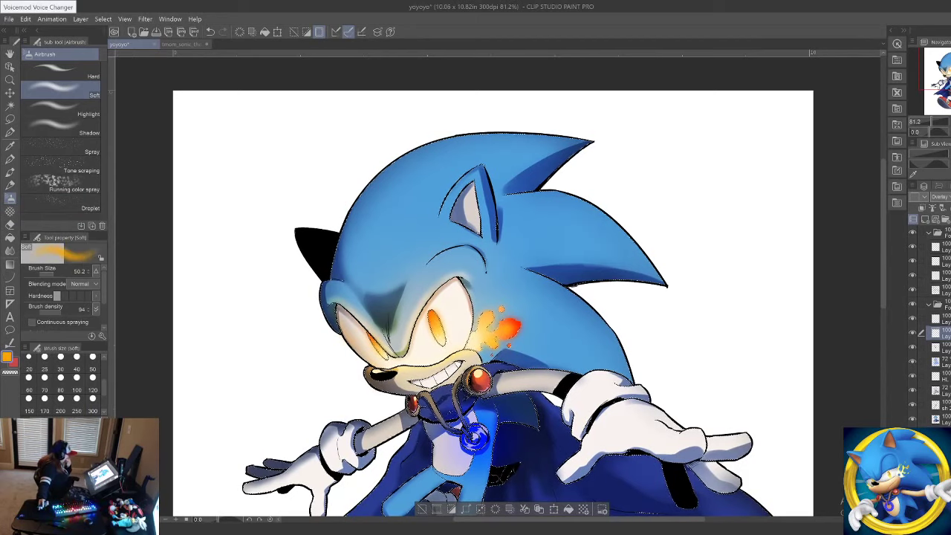
pyautogui.click(86, 447)
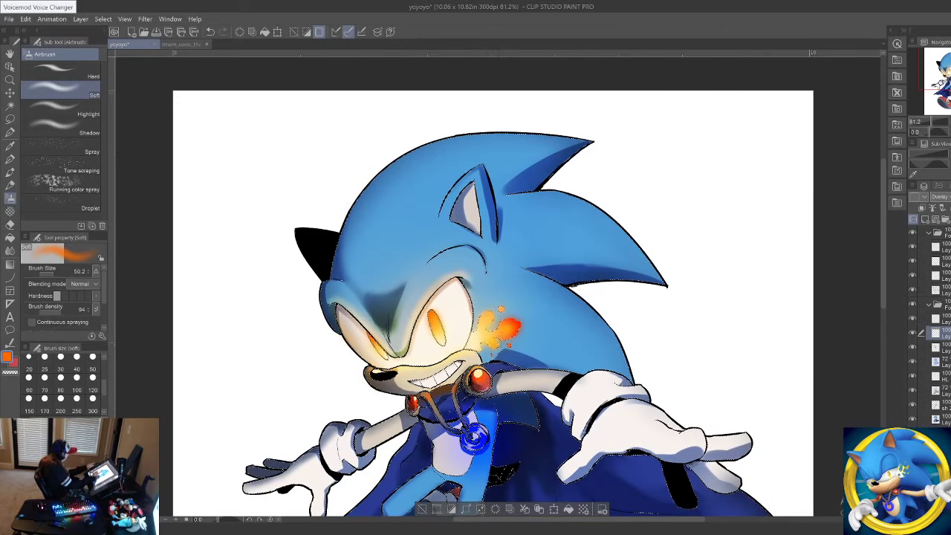
pyautogui.hotkey('ctrl', 'z')
pyautogui.hotkey('ctrl', 'y')
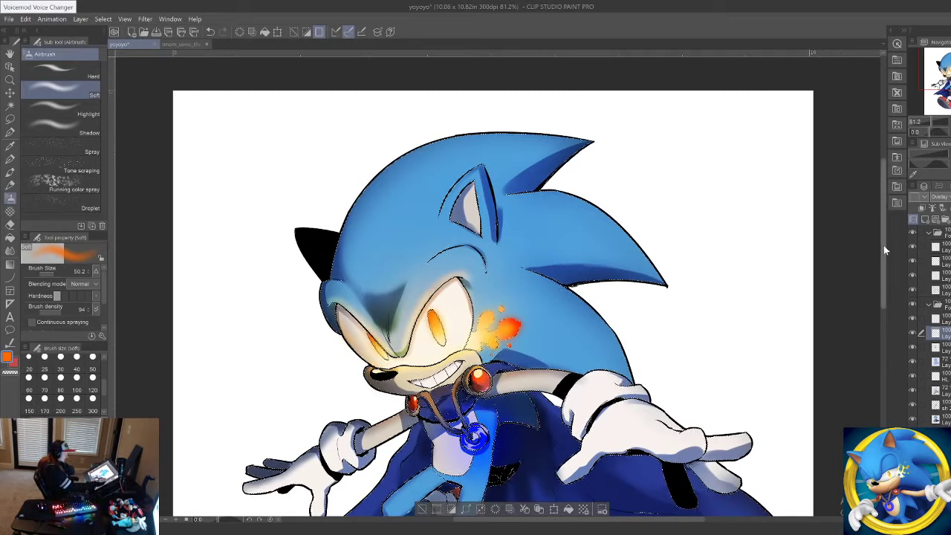
# Step: Clear the selection and check the whole figure's lighting
pyautogui.moveTo(884, 245); pyautogui.dragTo(880, 279)
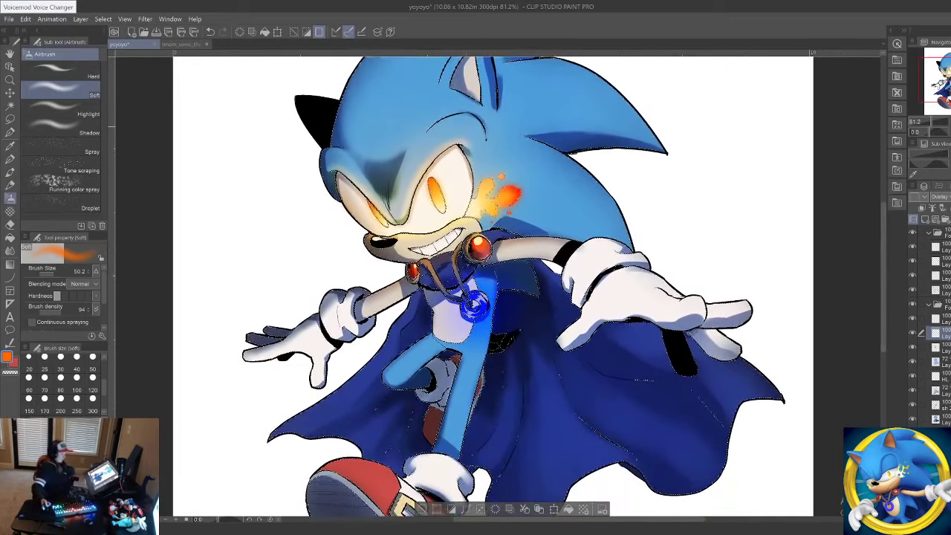
pyautogui.click(10, 119)
pyautogui.scroll(-5, 447, 157)
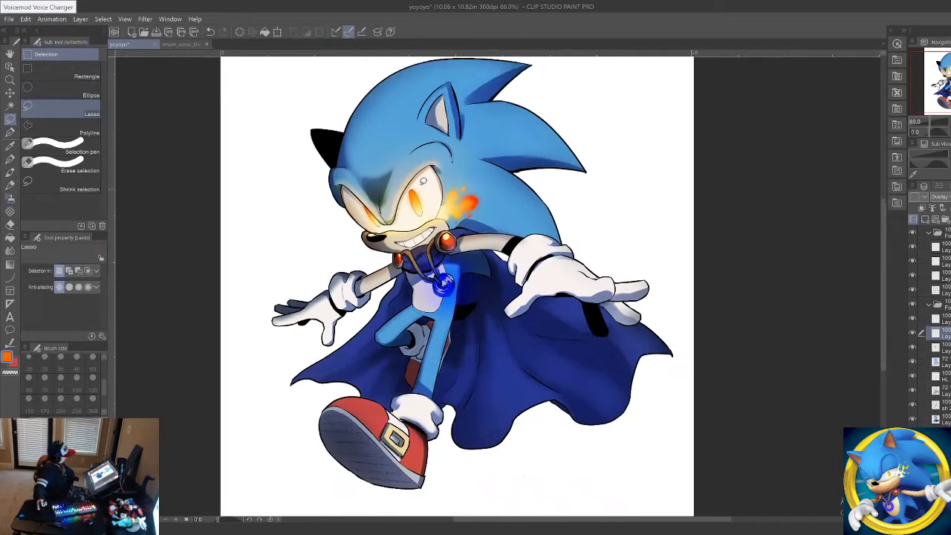
pyautogui.scroll(2, 347, 219)
pyautogui.scroll(2, 616, 191)
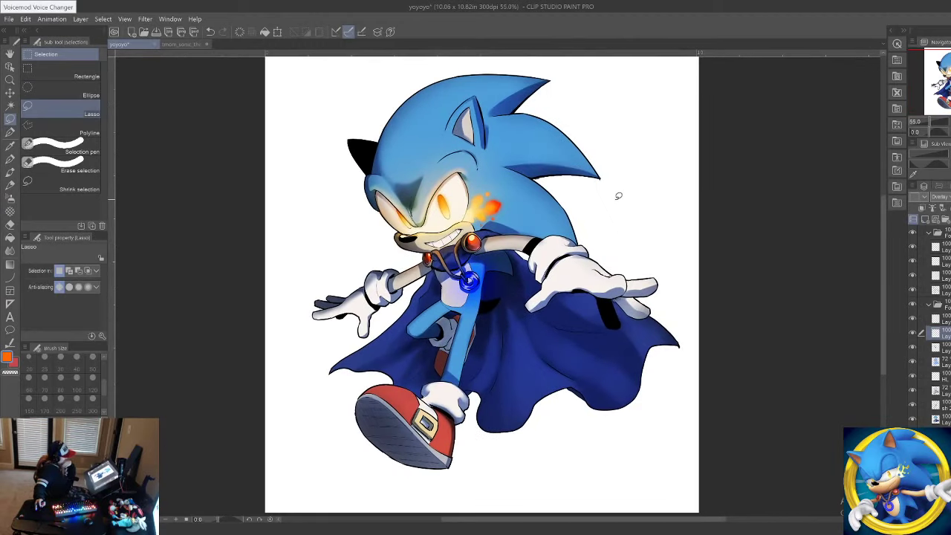
pyautogui.scroll(-1, 643, 149)
pyautogui.scroll(1, 644, 149)
# Step: Make the line art layer active and auto-select the white background around Sonic with reference to other layers
pyautogui.click(9, 105)
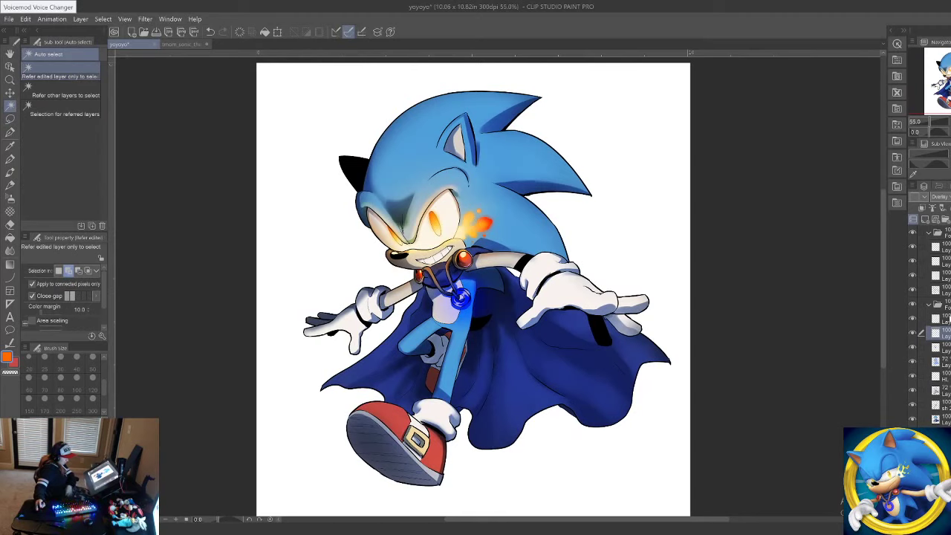
pyautogui.click(940, 293)
pyautogui.click(914, 290)
pyautogui.click(914, 291)
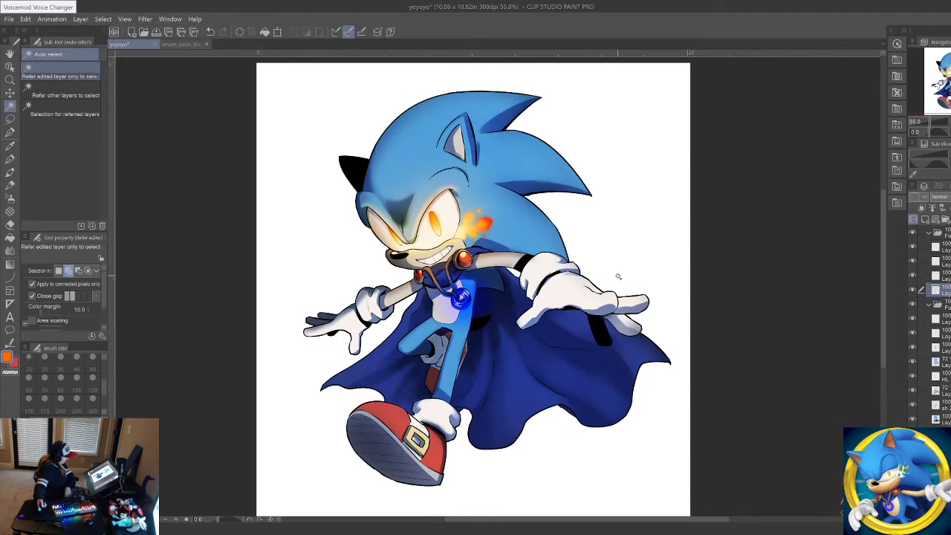
pyautogui.click(63, 96)
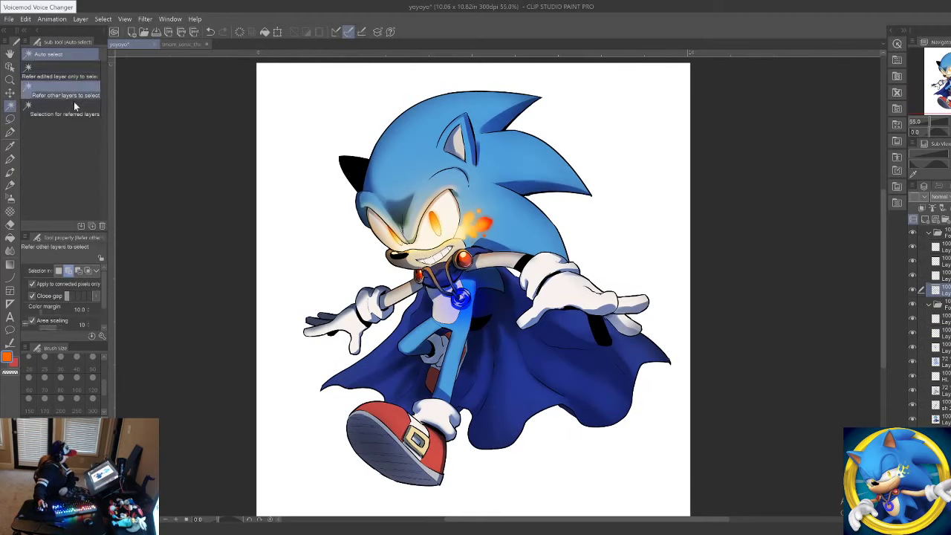
pyautogui.click(310, 123)
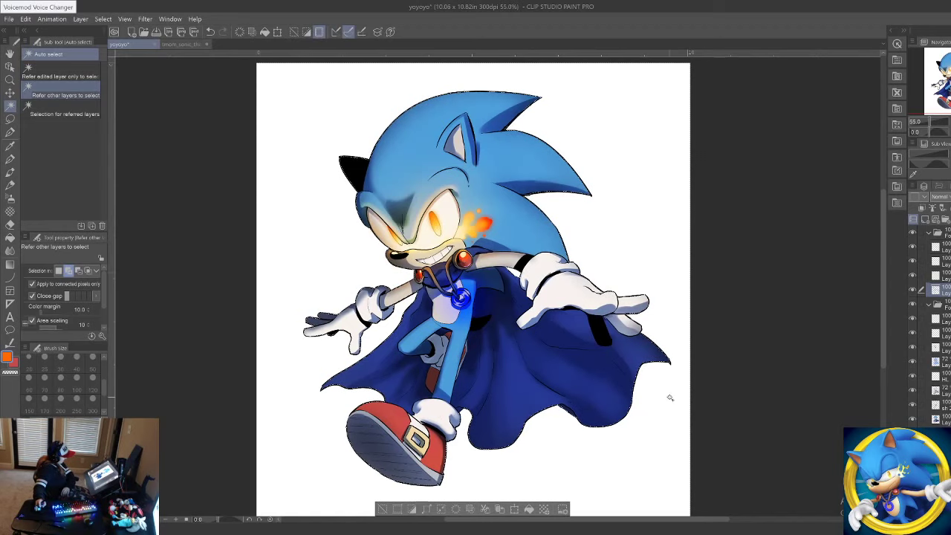
# Step: Thicken the figure's outer outline by 10 with Correct line width at brush size 2000, and clear the selection
pyautogui.click(10, 342)
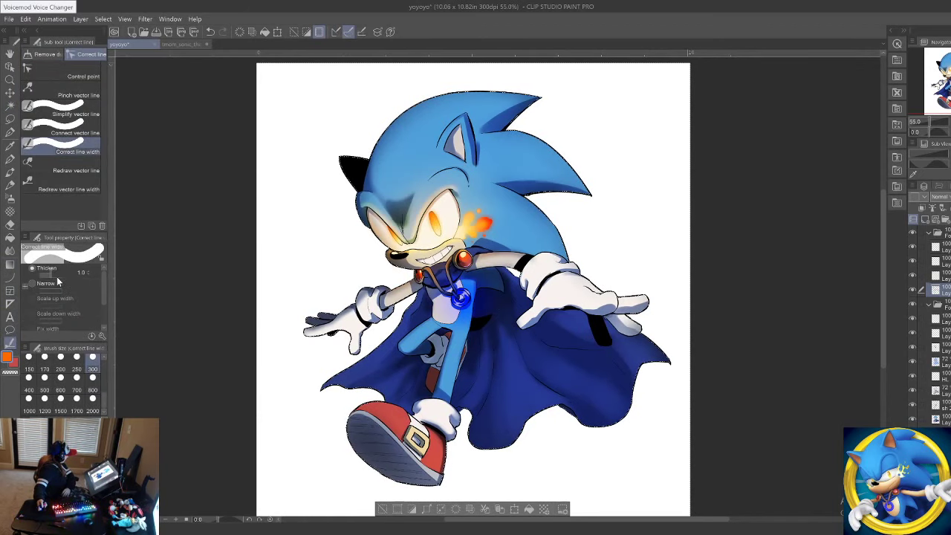
pyautogui.moveTo(51, 275); pyautogui.dragTo(64, 275)
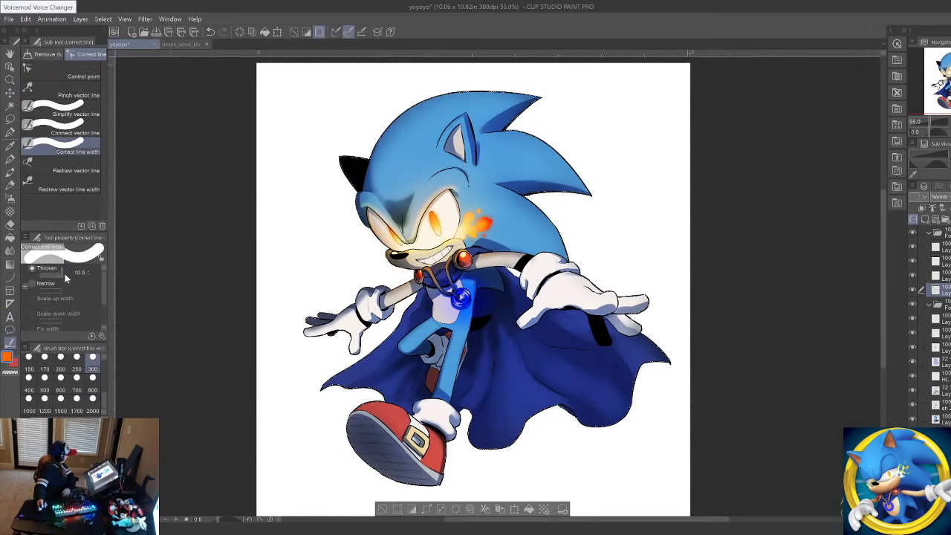
pyautogui.click(93, 403)
pyautogui.moveTo(374, 224); pyautogui.dragTo(554, 157)
pyautogui.moveTo(376, 340); pyautogui.dragTo(580, 431)
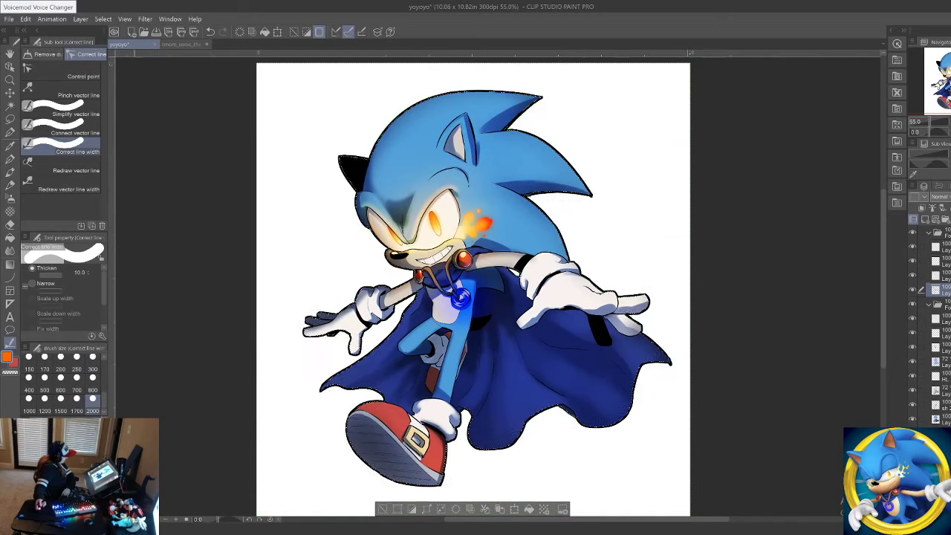
pyautogui.click(10, 119)
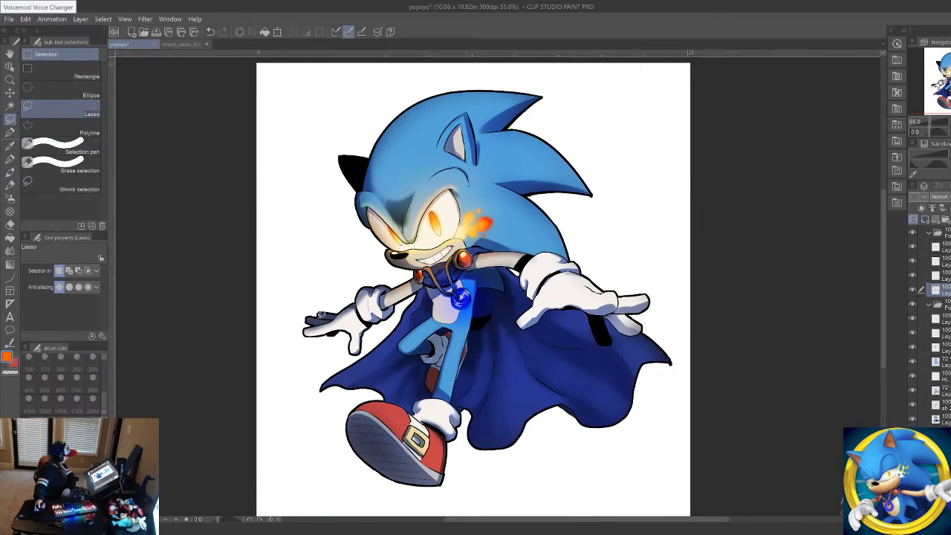
# Step: Examine the whole figure at several magnifications to judge the outer outline and overall colours
pyautogui.scroll(-4, 460, 320)
pyautogui.scroll(3, 434, 302)
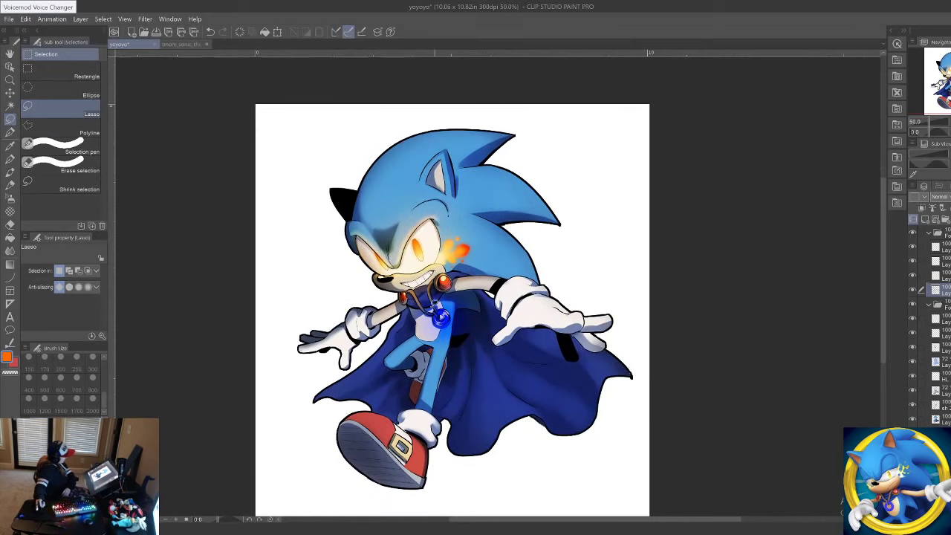
pyautogui.scroll(2, 434, 303)
pyautogui.scroll(-1, 413, 364)
pyautogui.scroll(1, 414, 349)
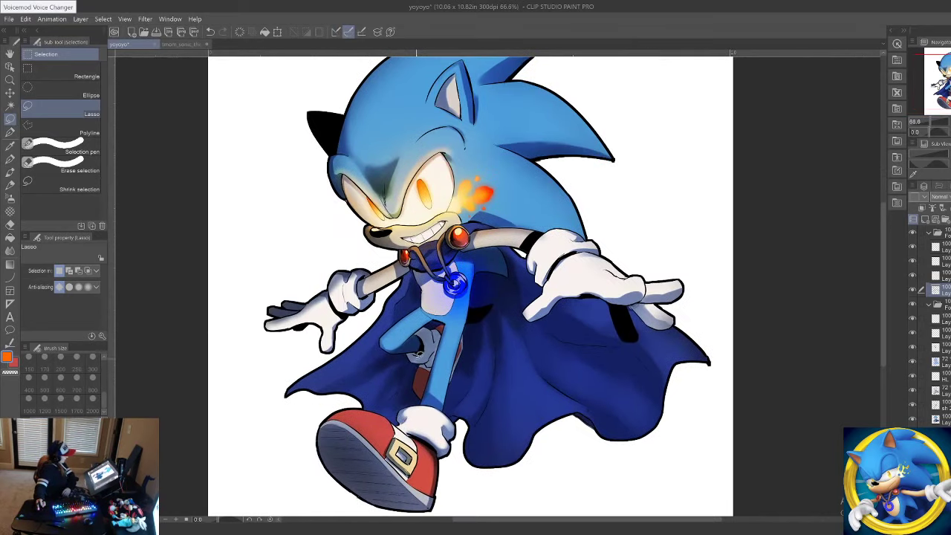
pyautogui.scroll(-1, 415, 338)
pyautogui.scroll(1, 415, 331)
pyautogui.scroll(-1, 415, 327)
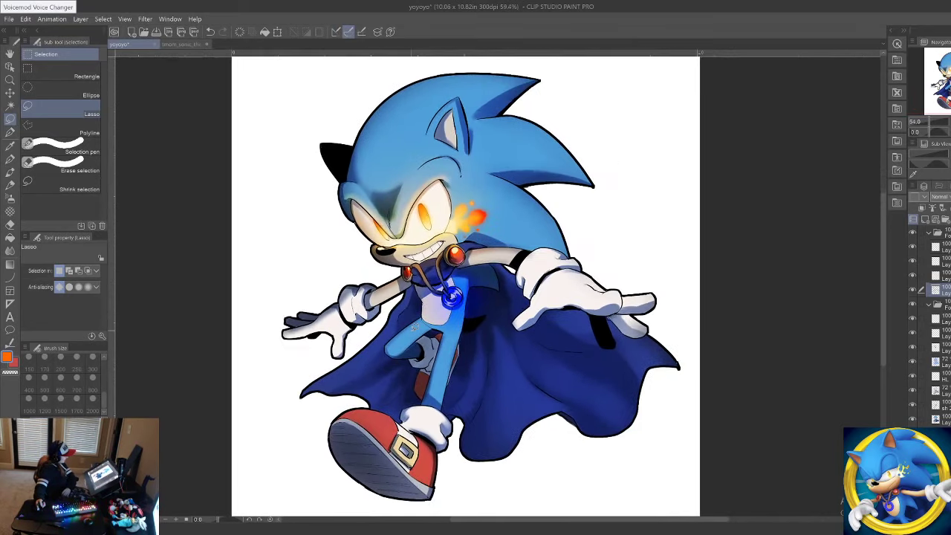
pyautogui.scroll(1, 415, 328)
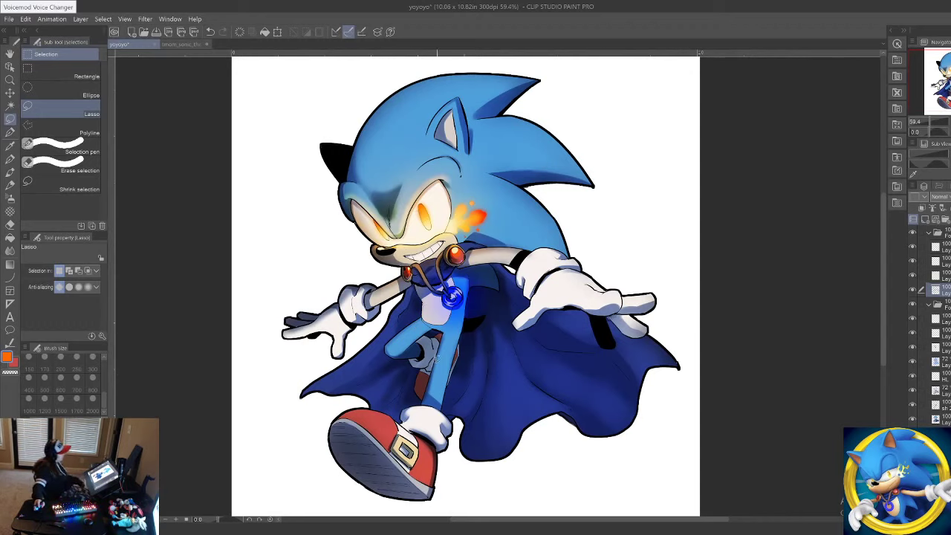
pyautogui.press('/')
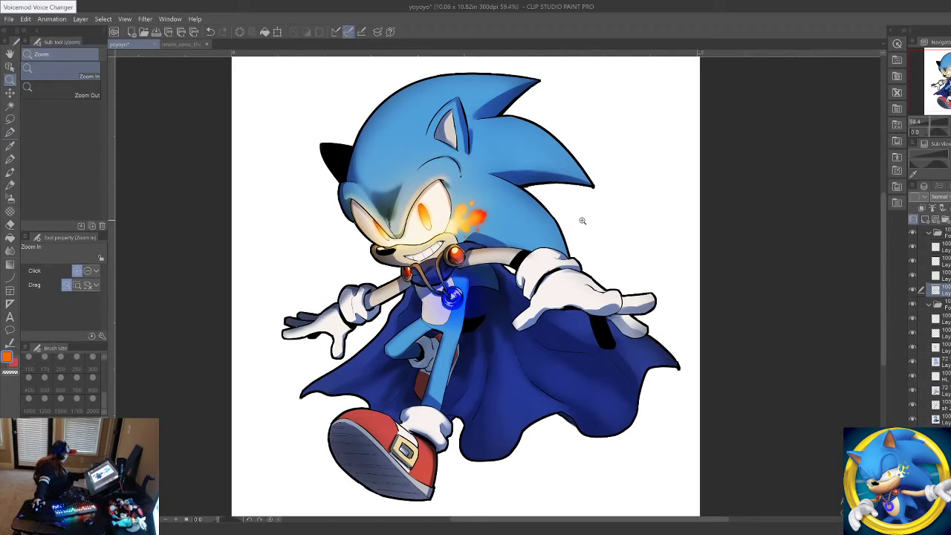
pyautogui.moveTo(533, 199); pyautogui.dragTo(526, 200)
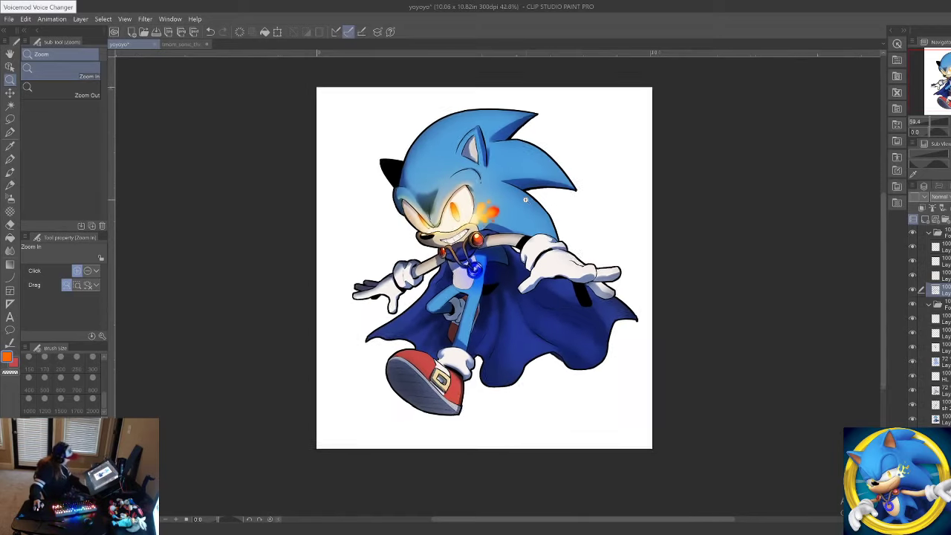
pyautogui.click(526, 200)
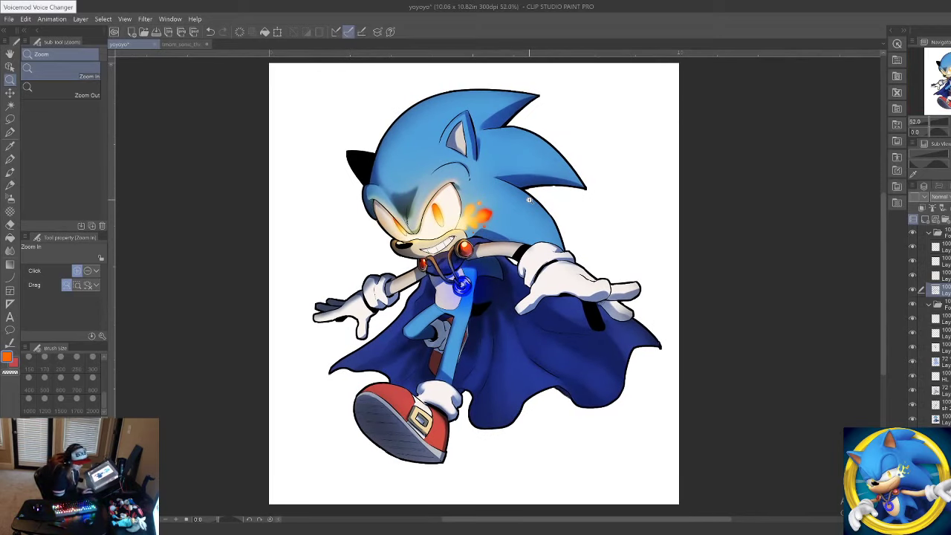